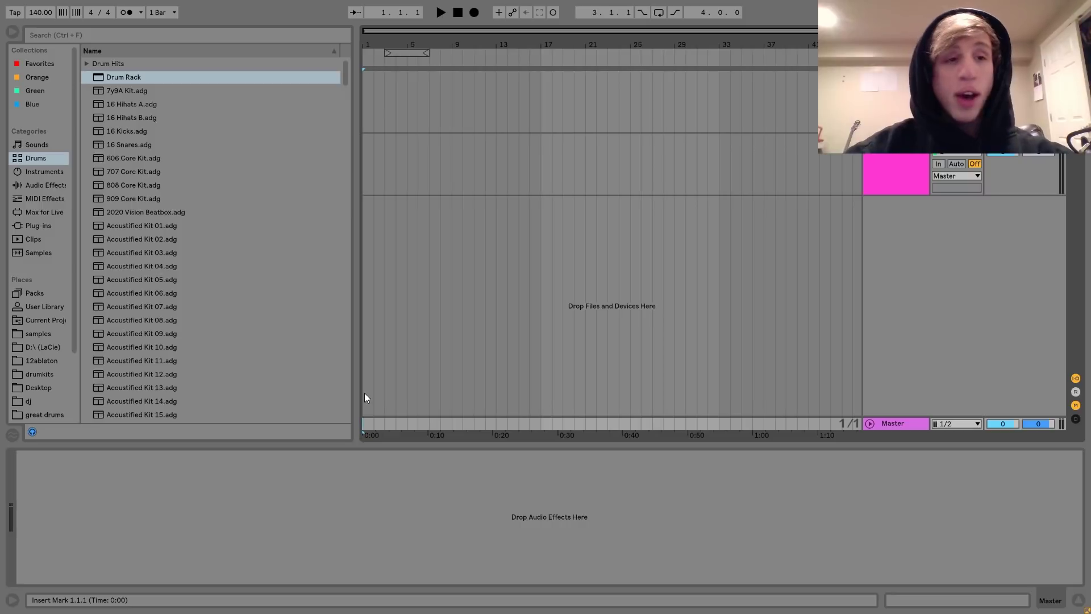
# Step: Load Kick.wav from the Warehouse Techno tutorial folder on the Desktop onto the first MIDI track and audition it
pyautogui.click(40, 391)
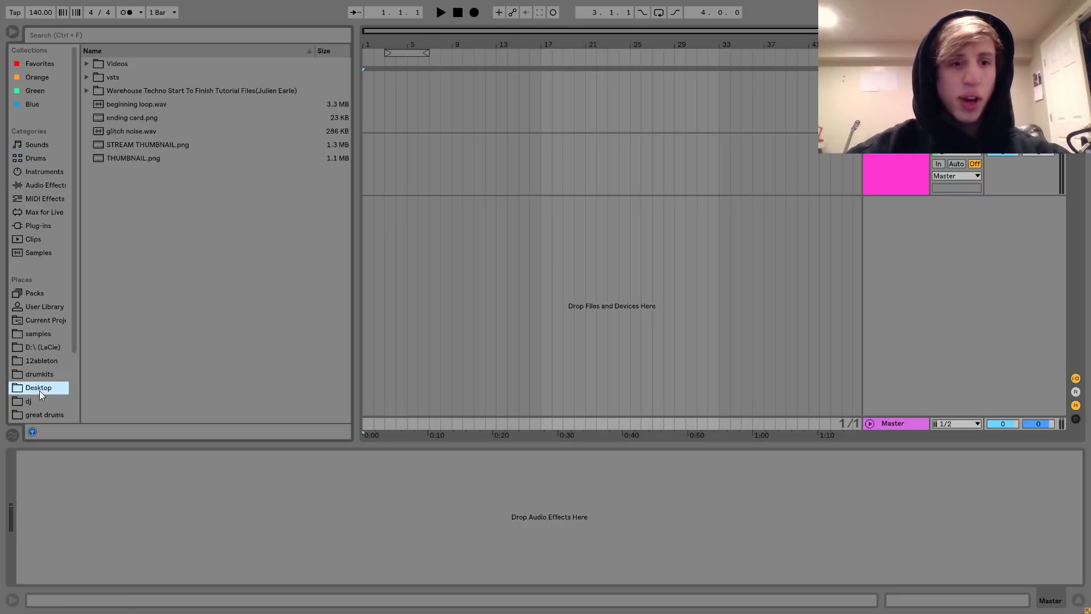
pyautogui.click(95, 92)
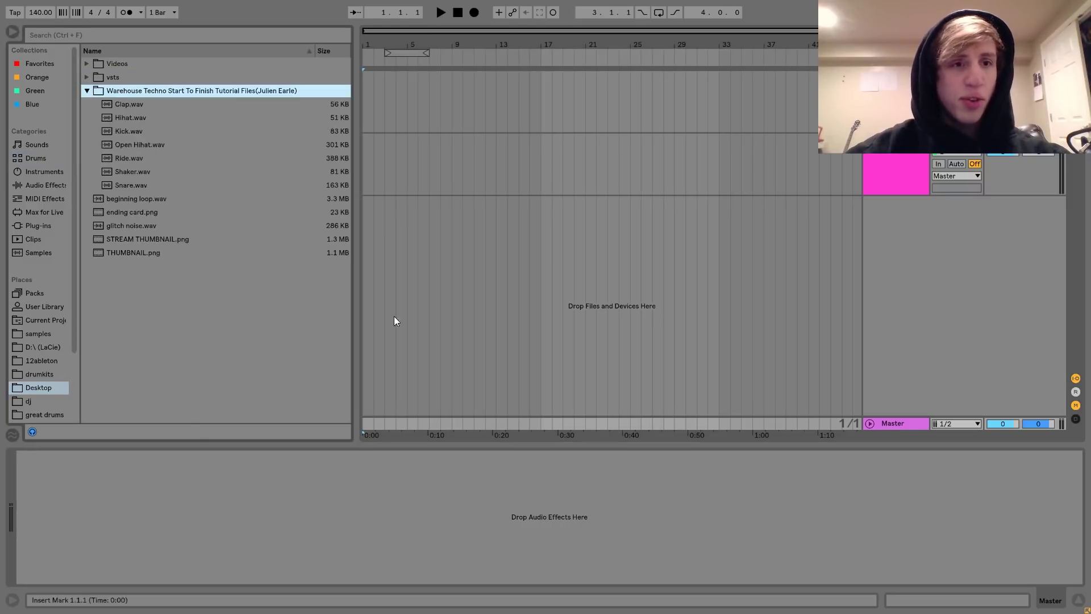
pyautogui.click(583, 100)
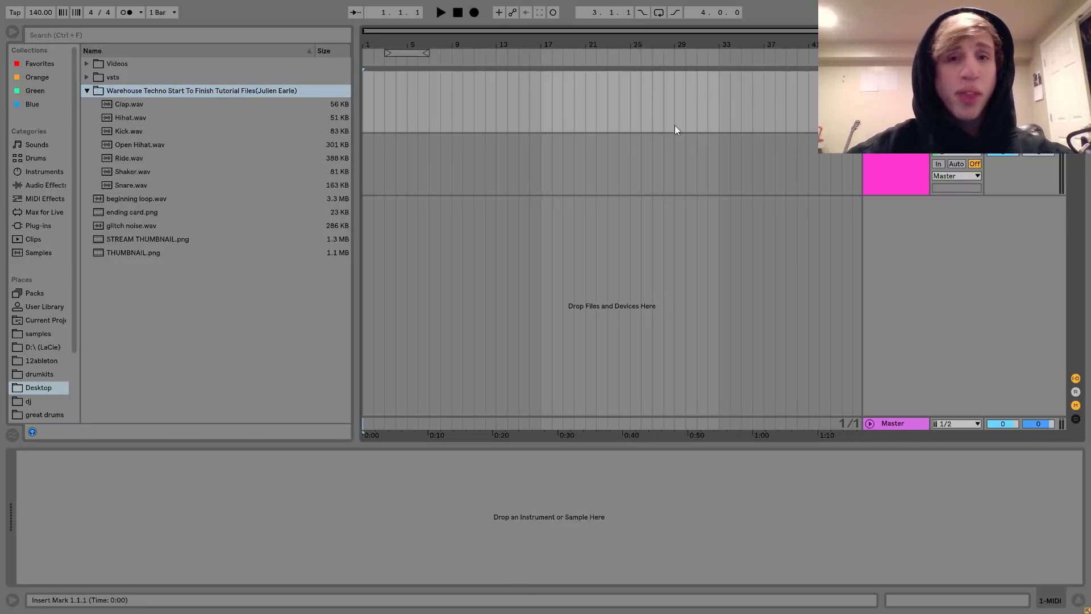
pyautogui.click(128, 131)
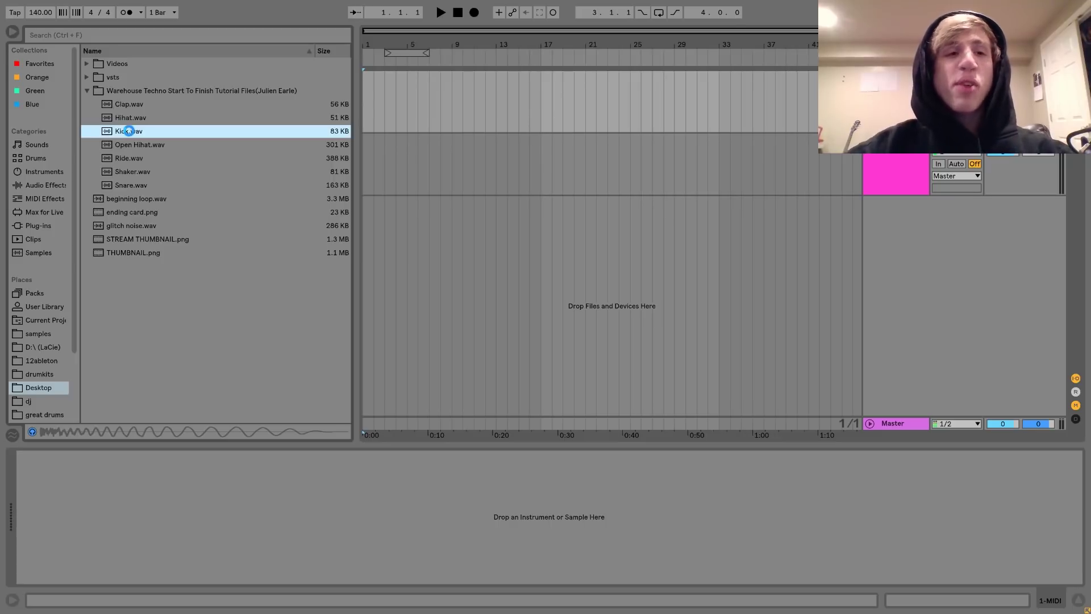
pyautogui.doubleClick(129, 131)
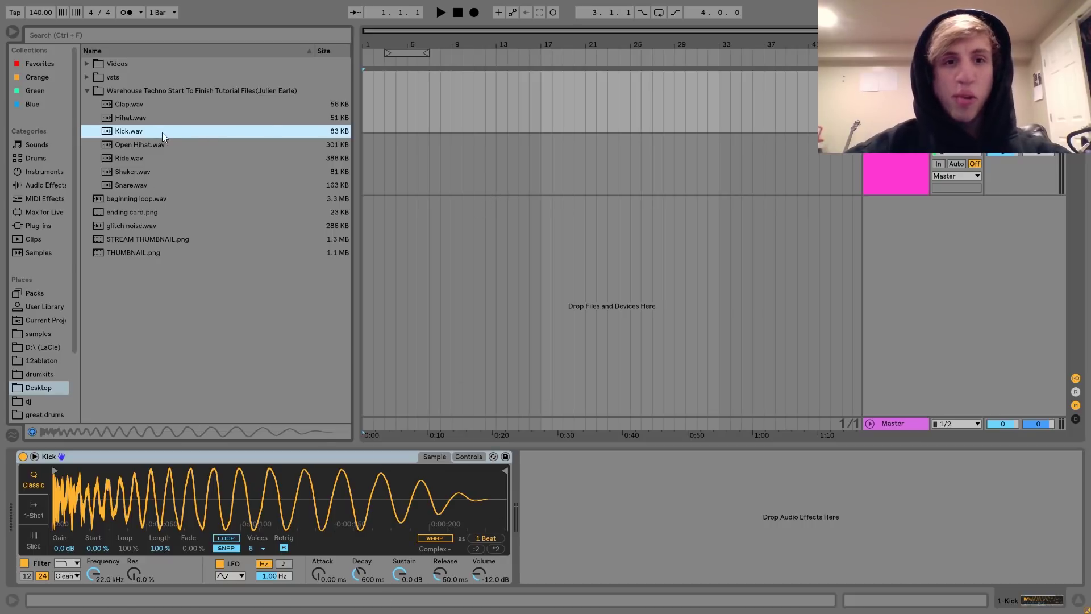
pyautogui.press('a')
pyautogui.press('a')
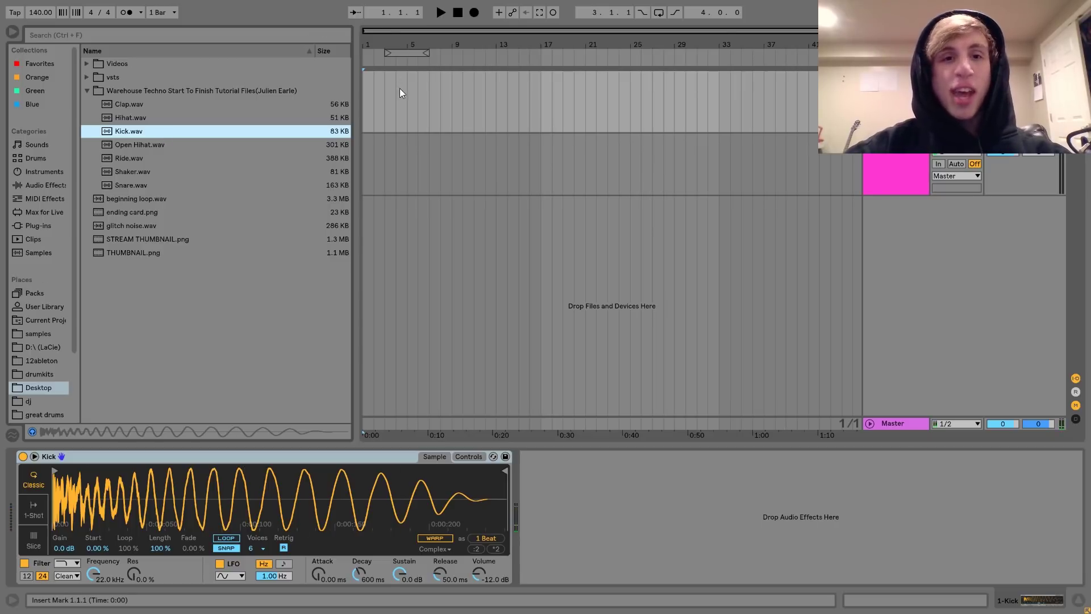
pyautogui.press('a')
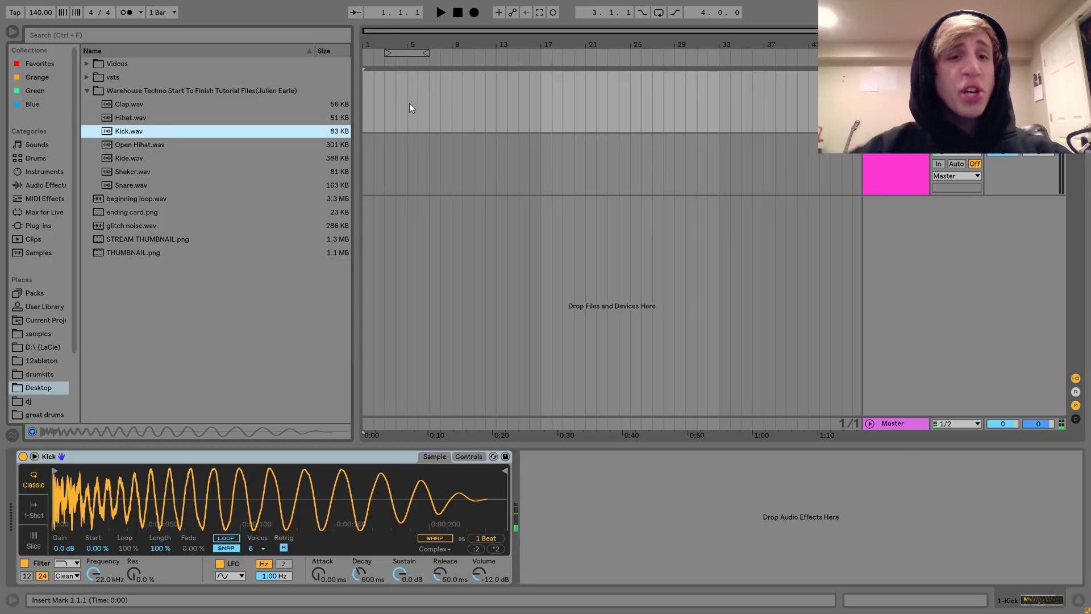
pyautogui.press('a')
# Step: Loop the first four bars of the arrangement and set the project tempo to 132 BPM
pyautogui.moveTo(409, 104); pyautogui.dragTo(321, 97)
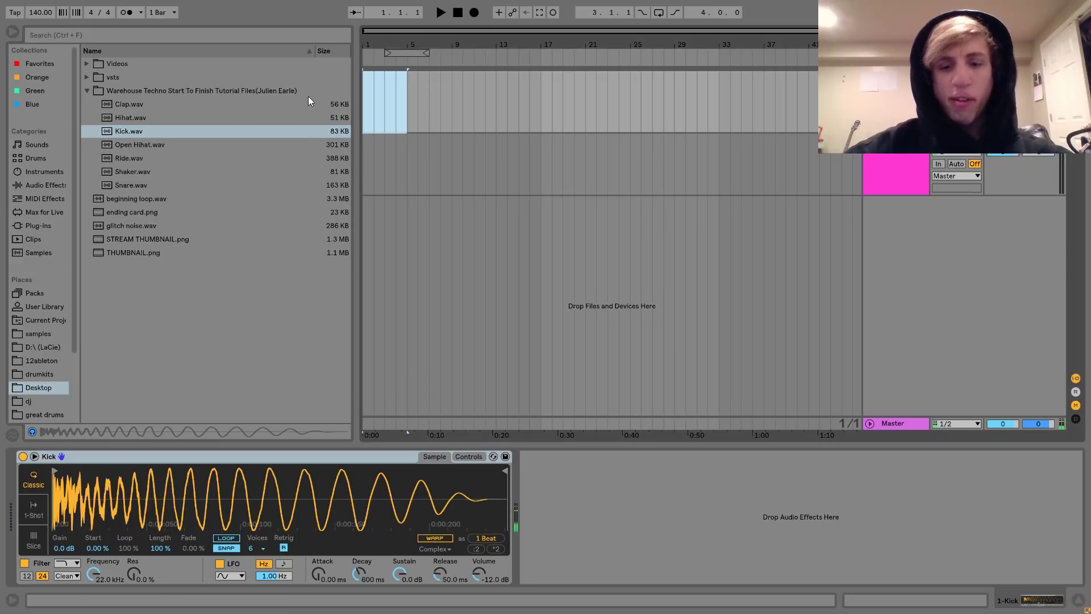
pyautogui.hotkey('ctrl', 'l')
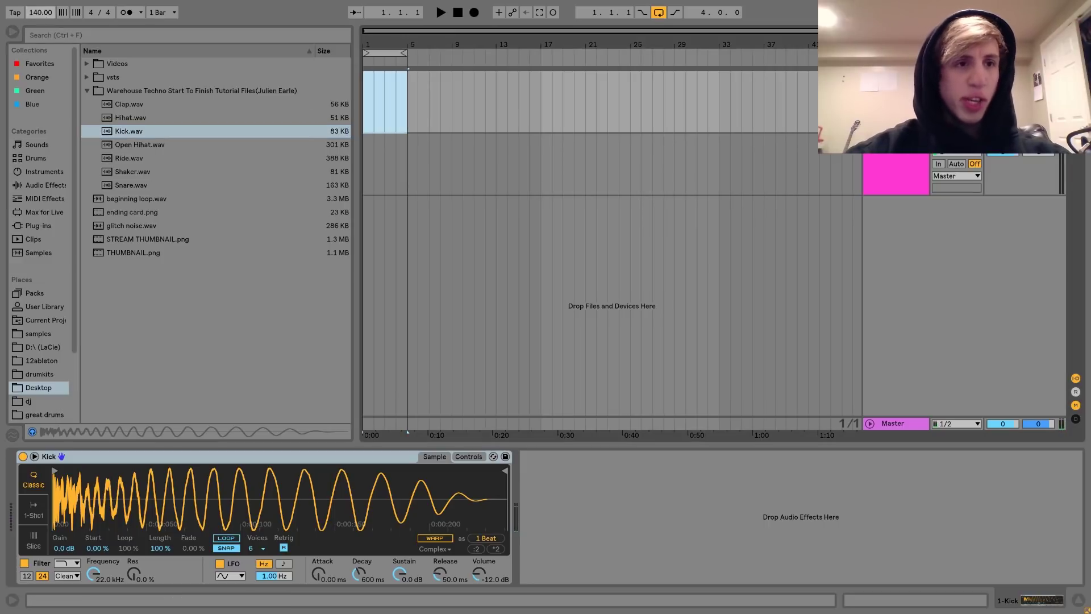
pyautogui.click(41, 12)
pyautogui.write('132')
pyautogui.press('Return')
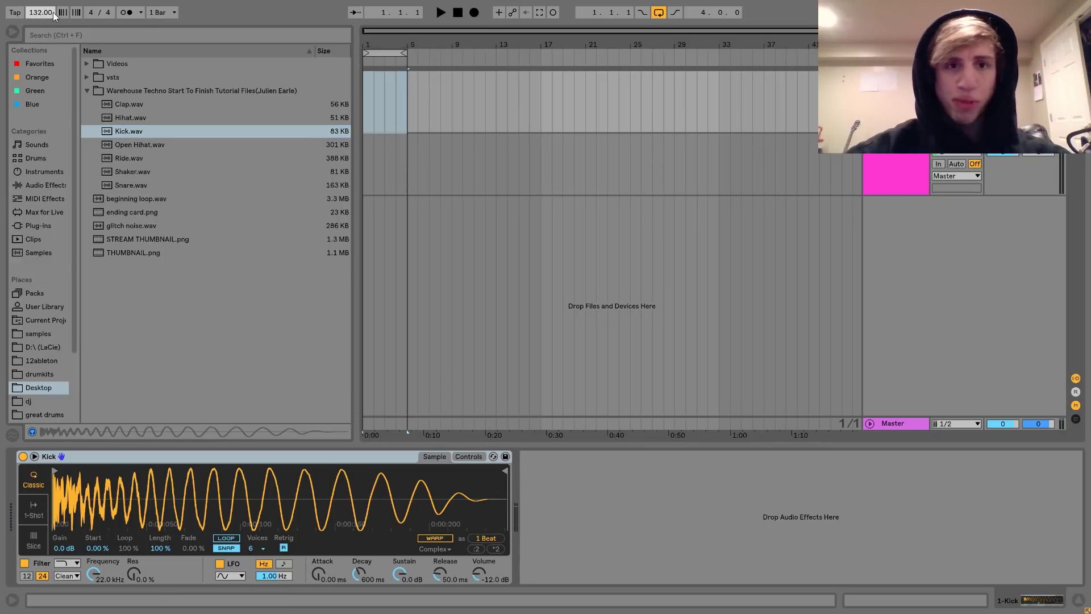
# Step: Insert a four-bar MIDI clip on the kick track and add a one-beat C3 note at its start
pyautogui.hotkey('ctrl', 'shift', 'm')
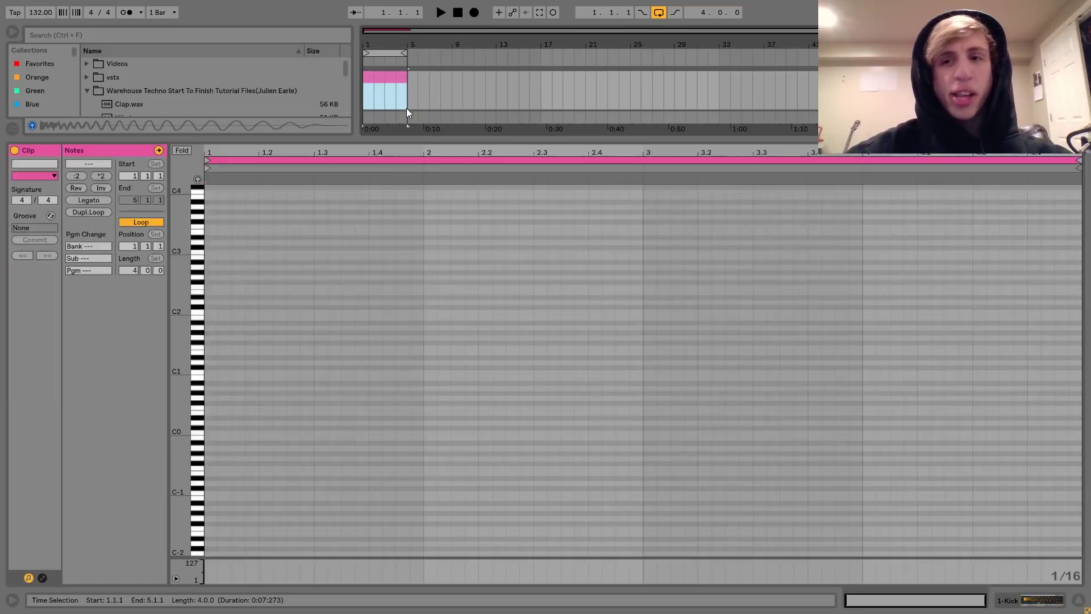
pyautogui.doubleClick(209, 254)
pyautogui.hotkey('shift', 'Right')
pyautogui.hotkey('shift', 'Right')
pyautogui.hotkey('shift', 'Right')
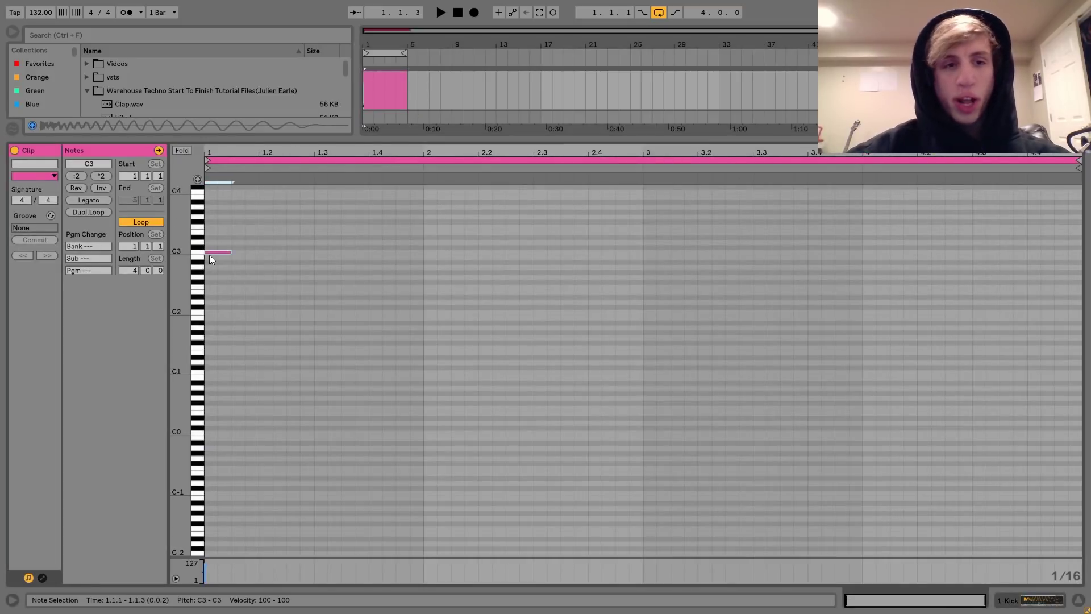
# Step: Duplicate the C3 kick note on every beat until the pattern fills all four bars of the clip
pyautogui.hotkey('ctrl', 'd')
pyautogui.hotkey('ctrl', 'd')
pyautogui.hotkey('ctrl', 'd')
pyautogui.hotkey('ctrl', 'd')
pyautogui.hotkey('ctrl', 'd')
pyautogui.hotkey('ctrl', 'd')
pyautogui.hotkey('ctrl', 'd')
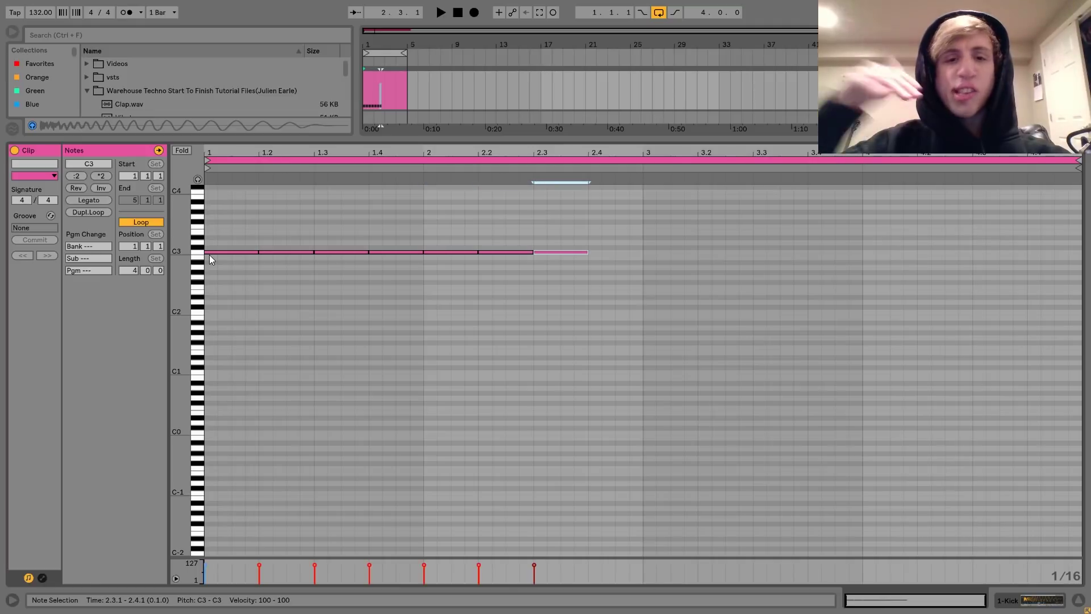
pyautogui.hotkey('ctrl', 'a')
pyautogui.hotkey('ctrl', 'd')
pyautogui.hotkey('ctrl', 'a')
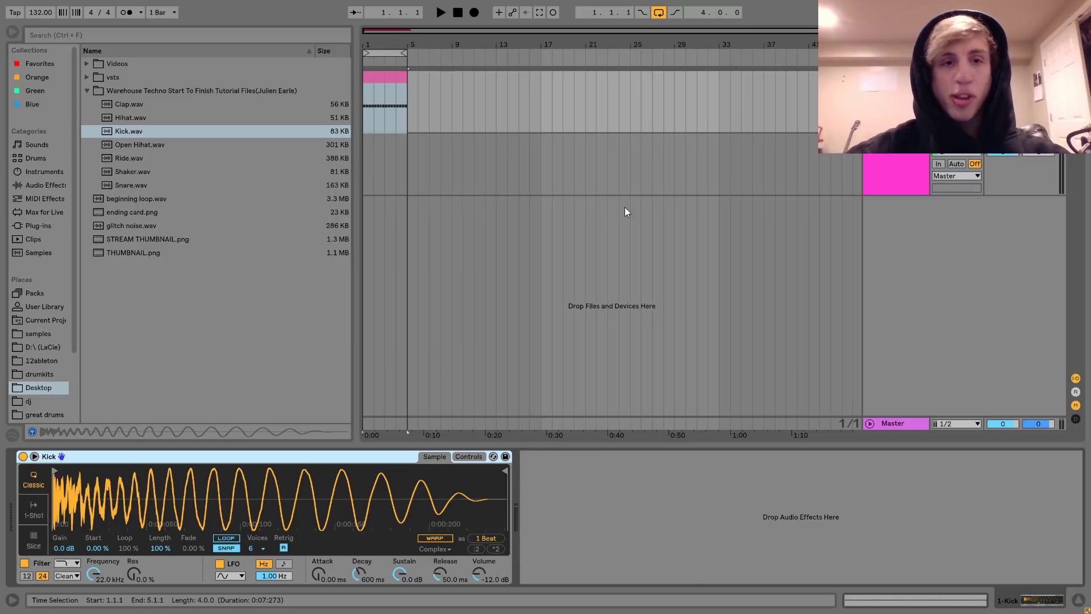
# Step: Play back the looped kick clip to check the four-on-the-floor pattern
pyautogui.click(384, 76)
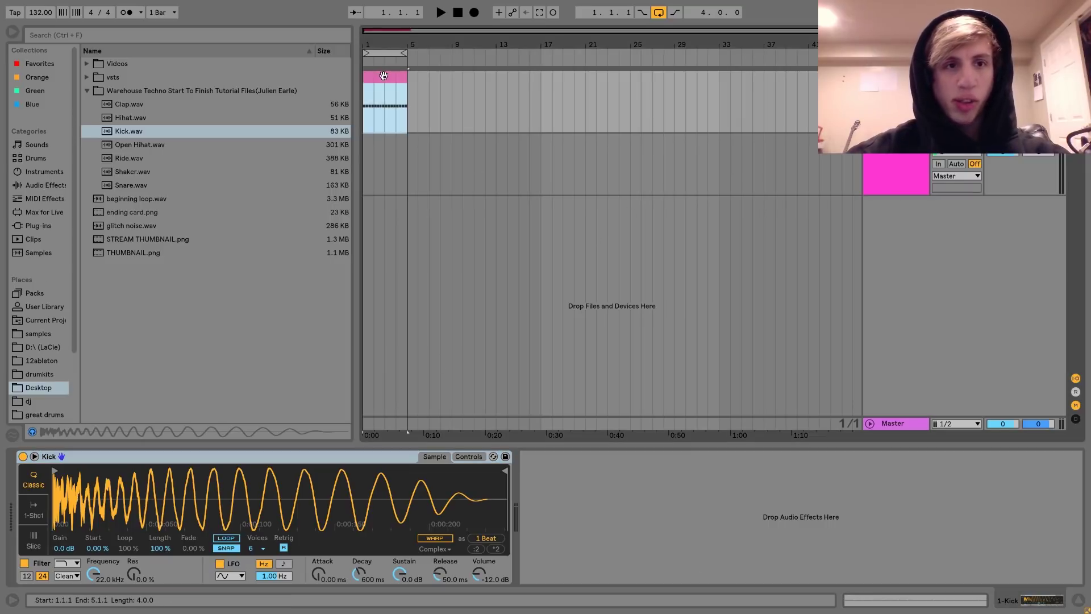
pyautogui.press('space')
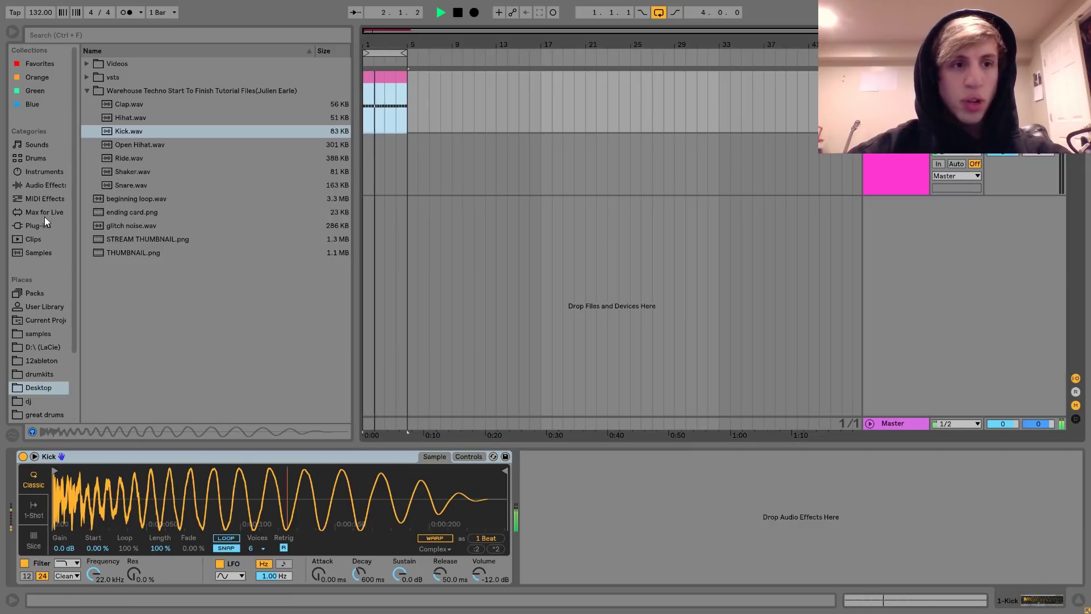
pyautogui.press('space')
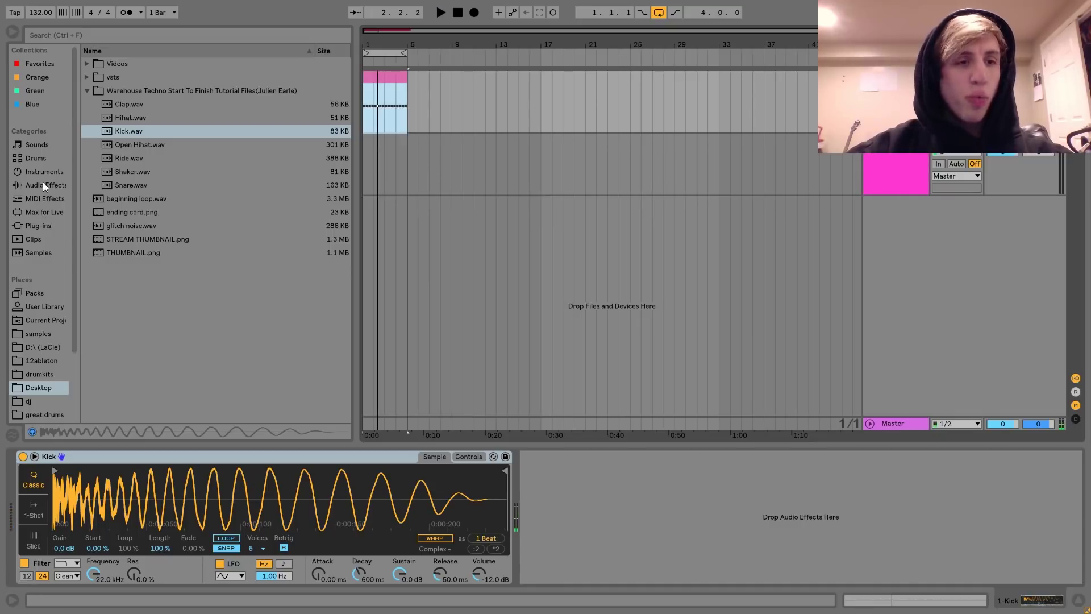
# Step: Add an Audio Effect Rack to the kick track and create two chains in it
pyautogui.click(42, 183)
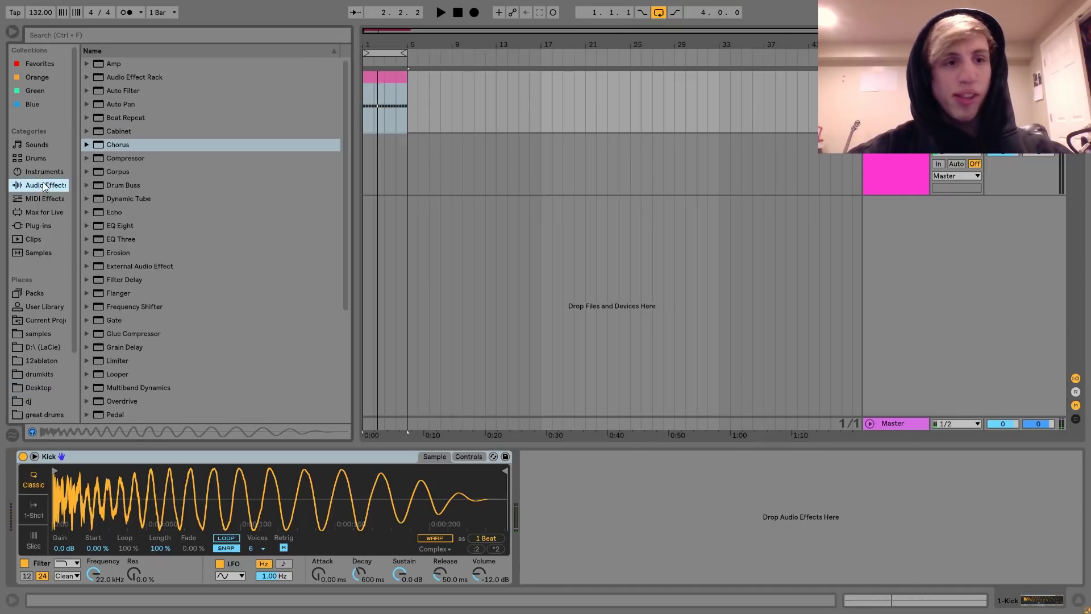
pyautogui.doubleClick(124, 77)
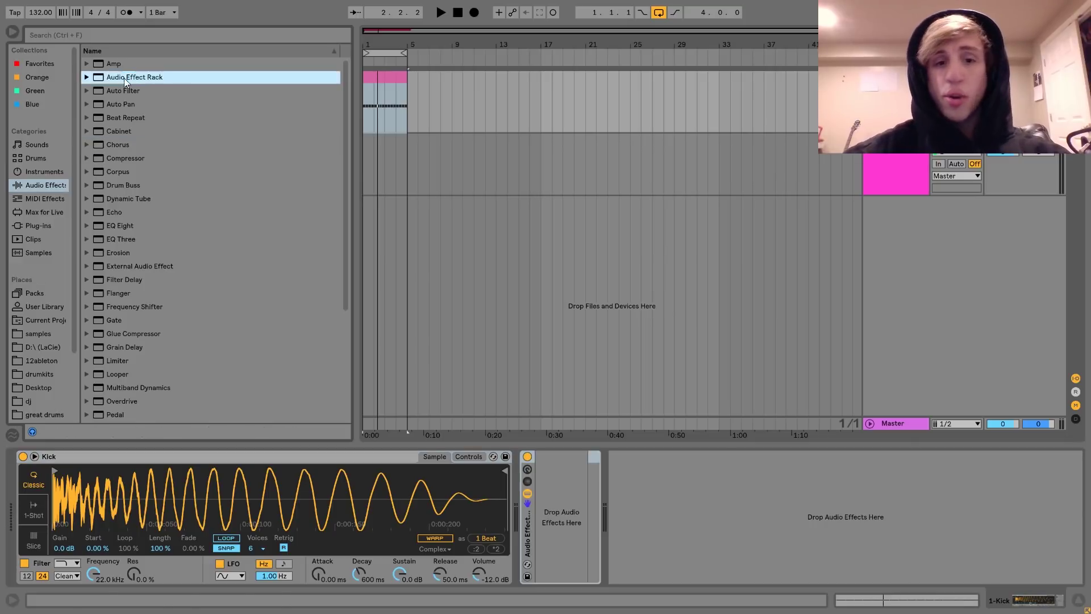
pyautogui.click(528, 482)
pyautogui.rightClick(553, 505)
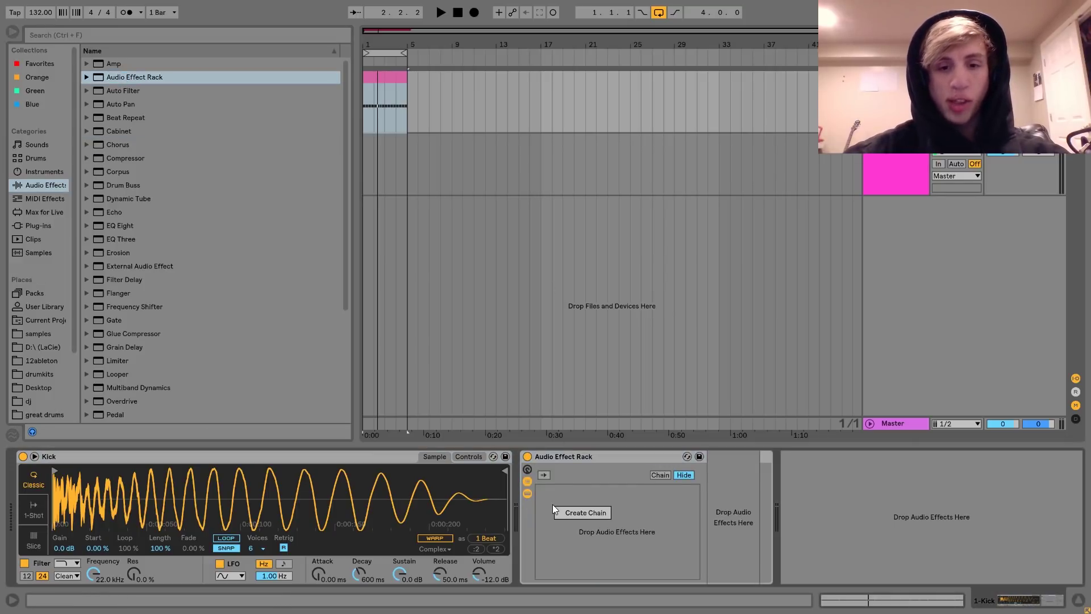
pyautogui.click(572, 515)
pyautogui.rightClick(572, 515)
pyautogui.click(597, 522)
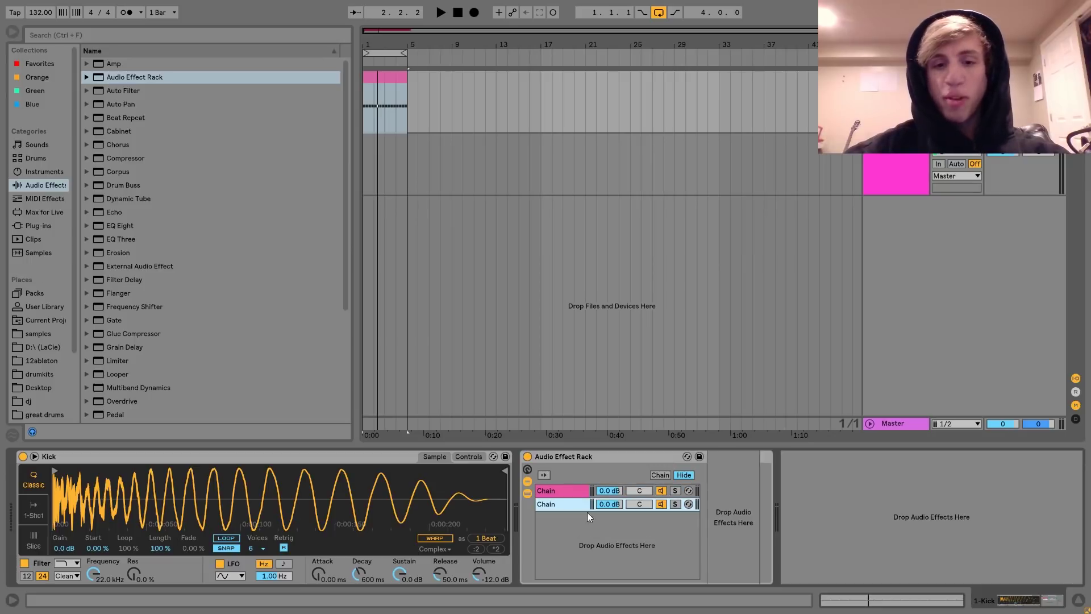
# Step: Rename the rack's first chain to dry and the second chain to rumble
pyautogui.click(557, 490)
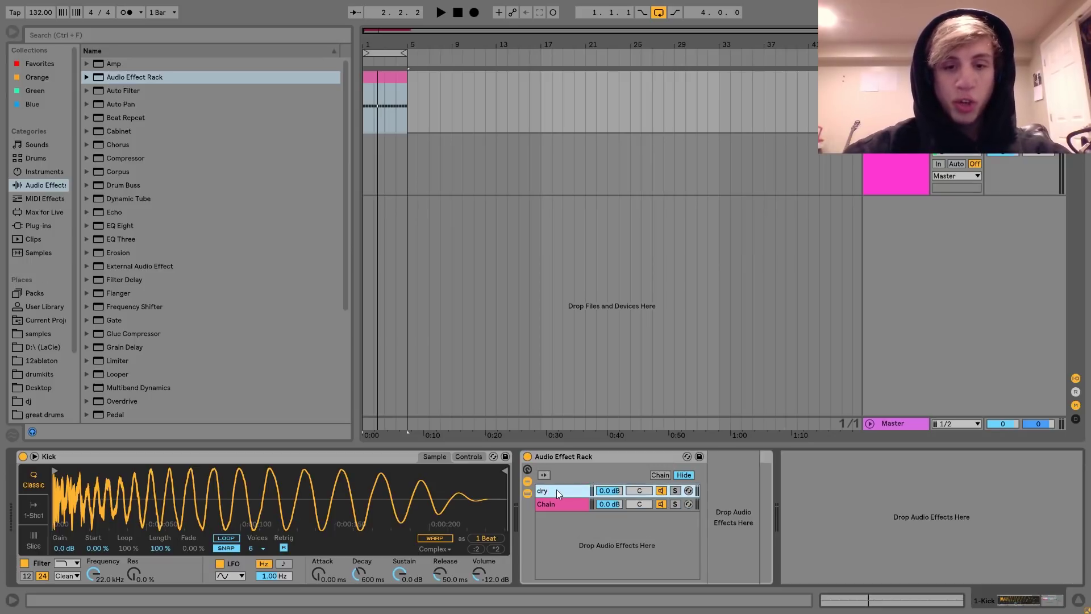
pyautogui.click(552, 504)
pyautogui.hotkey('ctrl', 'r')
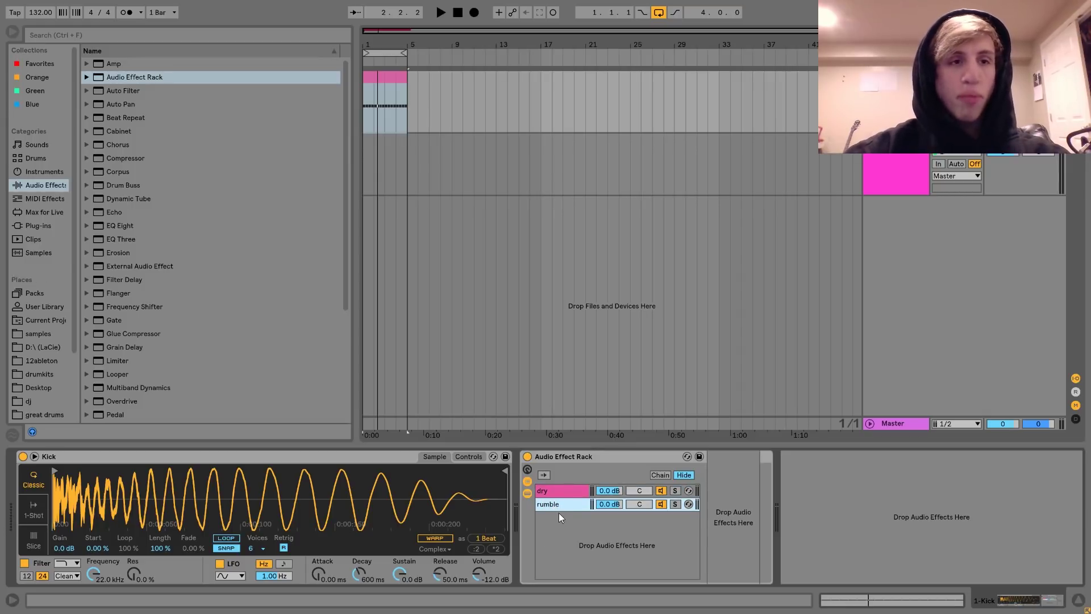
# Step: Add a Reverb to the rumble chain and, with that chain soloed, set its Dry/Wet to 100%
pyautogui.scroll(-4, 212, 285)
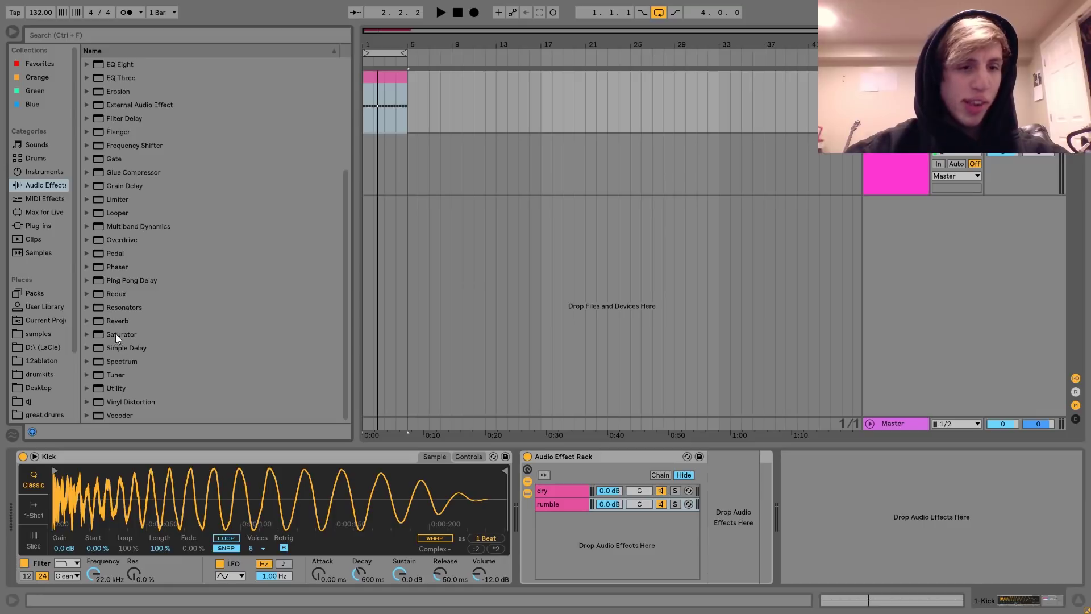
pyautogui.moveTo(117, 321); pyautogui.dragTo(574, 506)
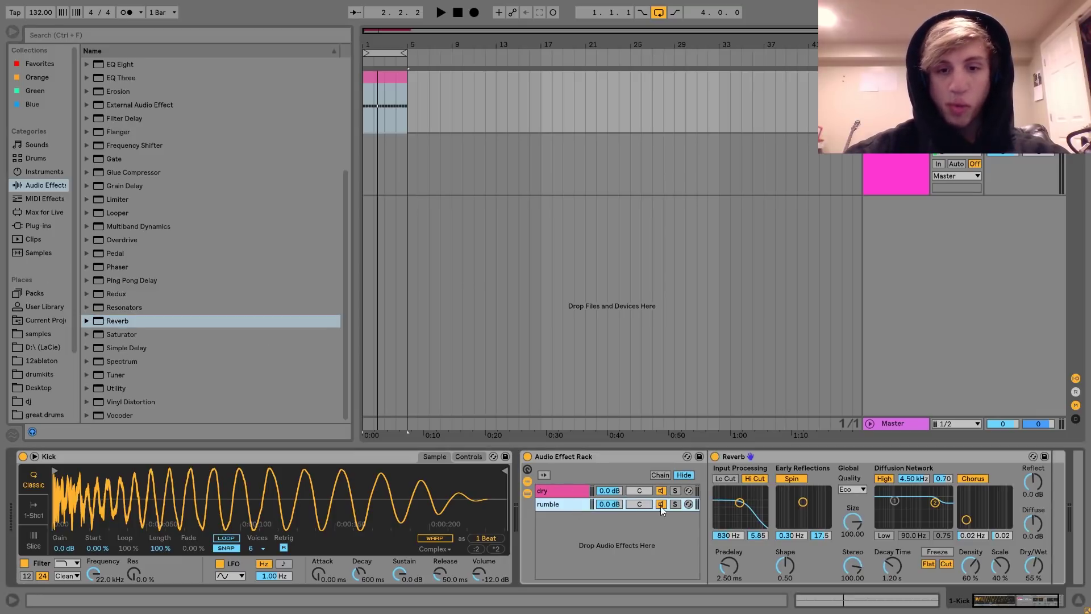
pyautogui.press('space')
pyautogui.moveTo(1033, 566); pyautogui.dragTo(1033, 506)
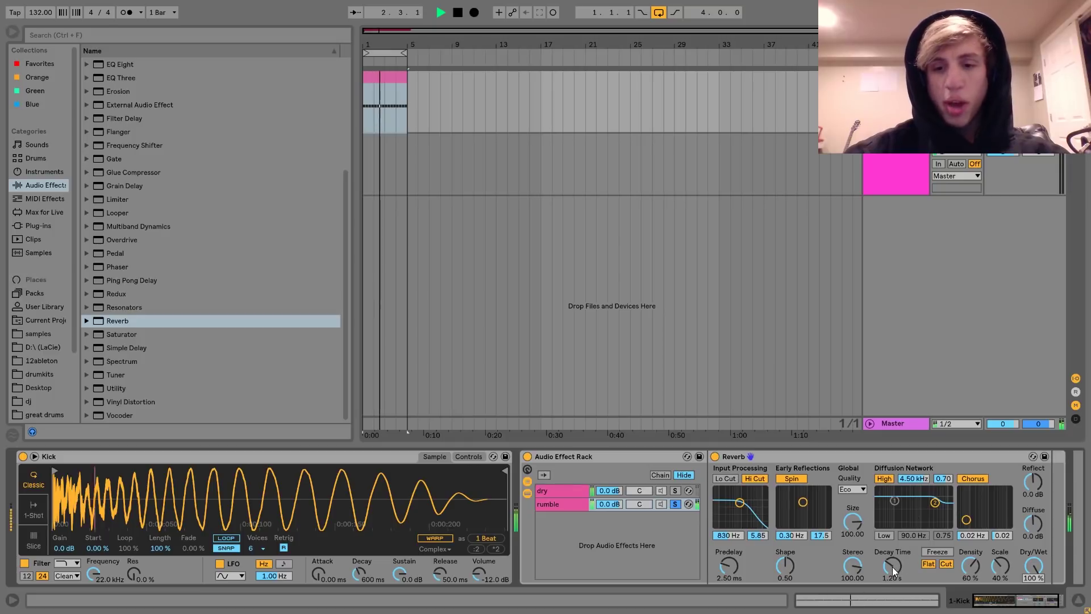
# Step: Set the Reverb's decay time to 1.34 s and its size to 11.91 while listening to the soloed rumble
pyautogui.moveTo(892, 567); pyautogui.dragTo(893, 560)
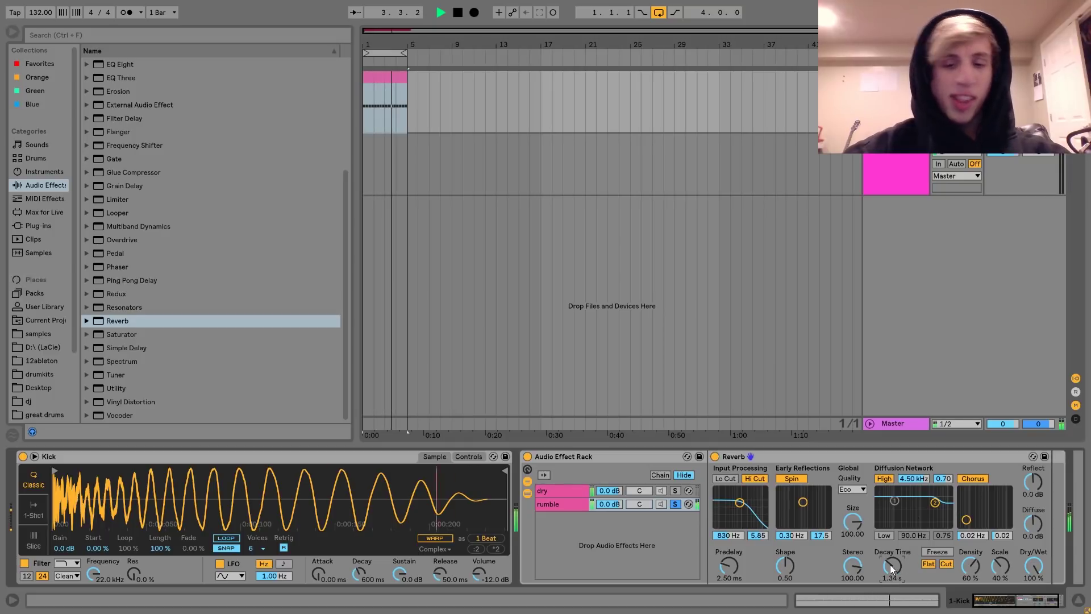
pyautogui.hscroll(3, 890, 565)
pyautogui.moveTo(793, 520); pyautogui.dragTo(793, 565)
pyautogui.press('space')
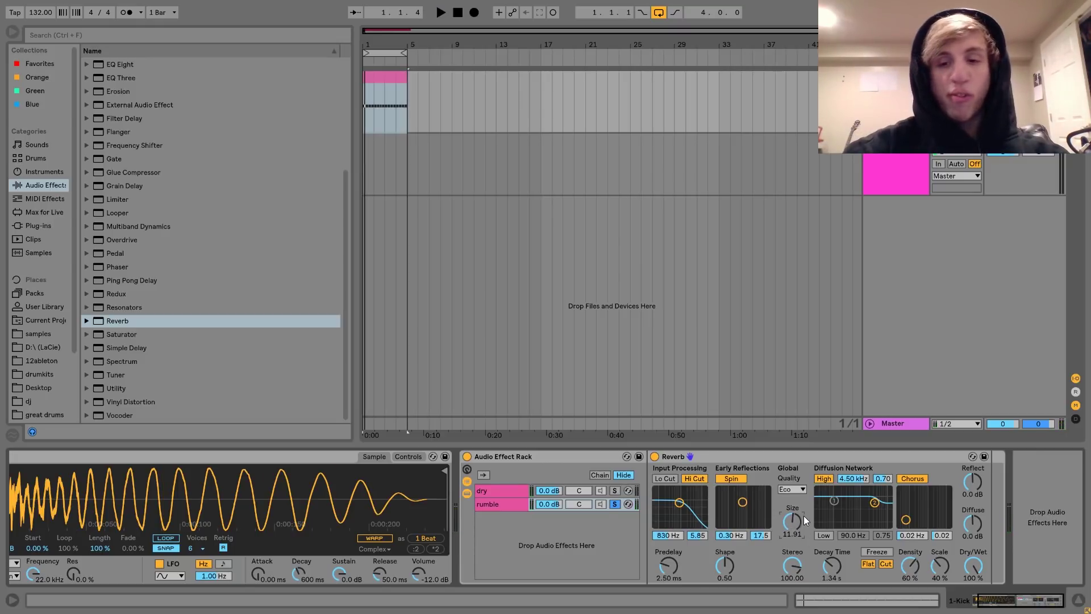
pyautogui.press('space')
pyautogui.press('space')
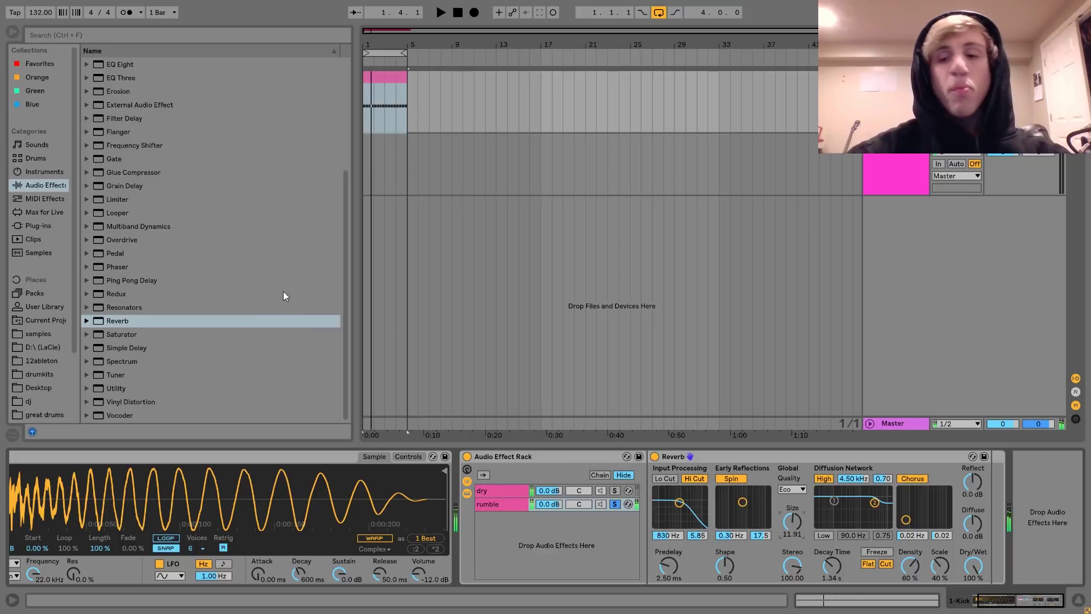
# Step: Add an Amp after the Reverb on the rumble chain and set its Bass to 5.79 during playback
pyautogui.scroll(4, 284, 295)
pyautogui.click(113, 63)
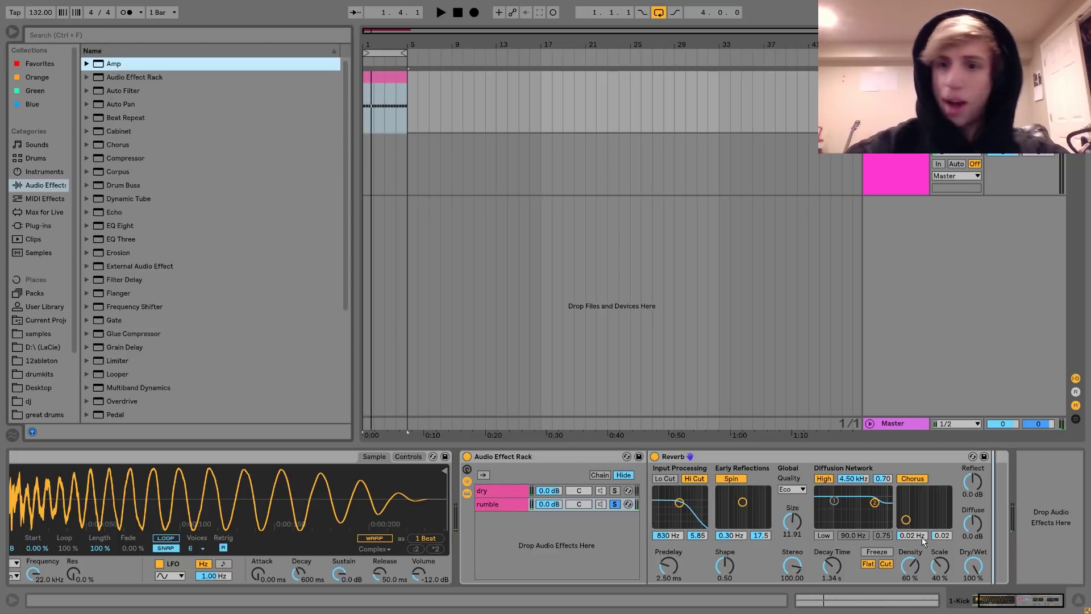
pyautogui.press('Return')
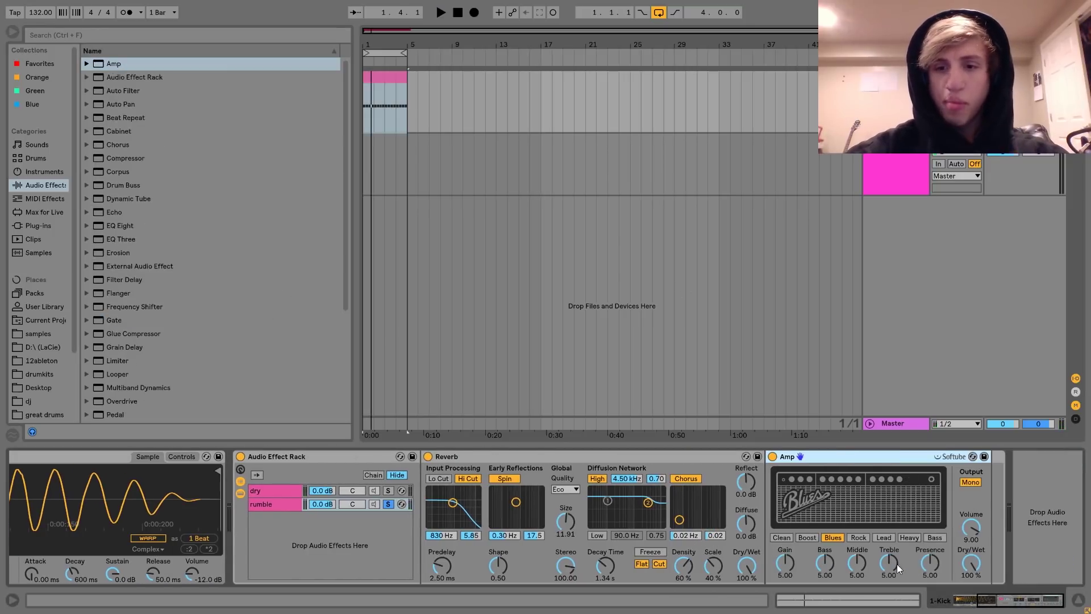
pyautogui.press('space')
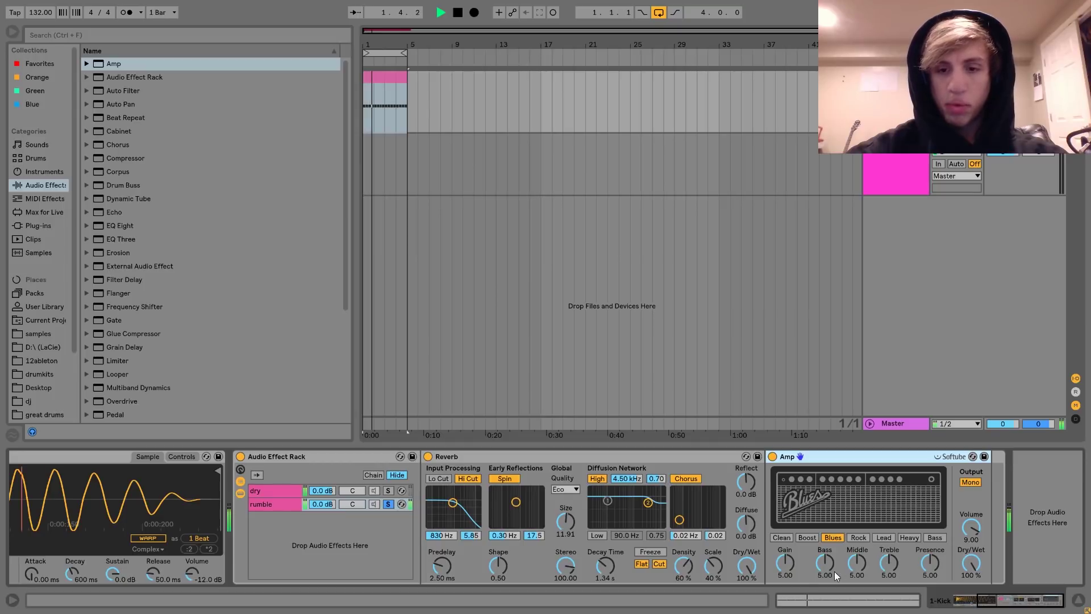
pyautogui.click(828, 567)
pyautogui.moveTo(825, 562); pyautogui.dragTo(825, 546)
pyautogui.press('space')
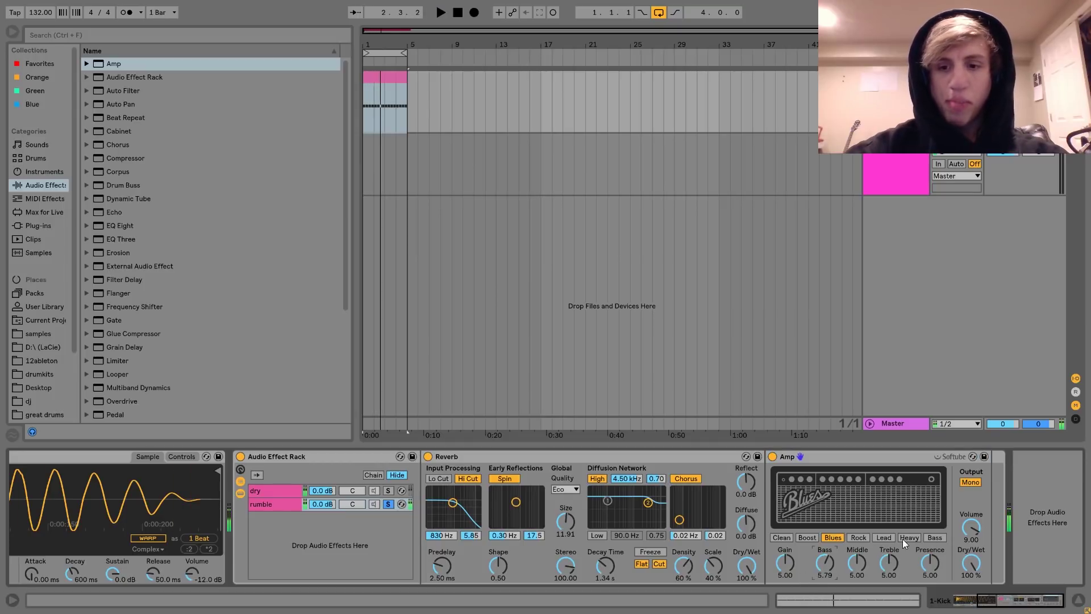
# Step: Audition the Amp's Bass, Heavy, Lead and Rock models on the soloed rumble during playback, and return to Blues
pyautogui.click(935, 538)
pyautogui.press('space')
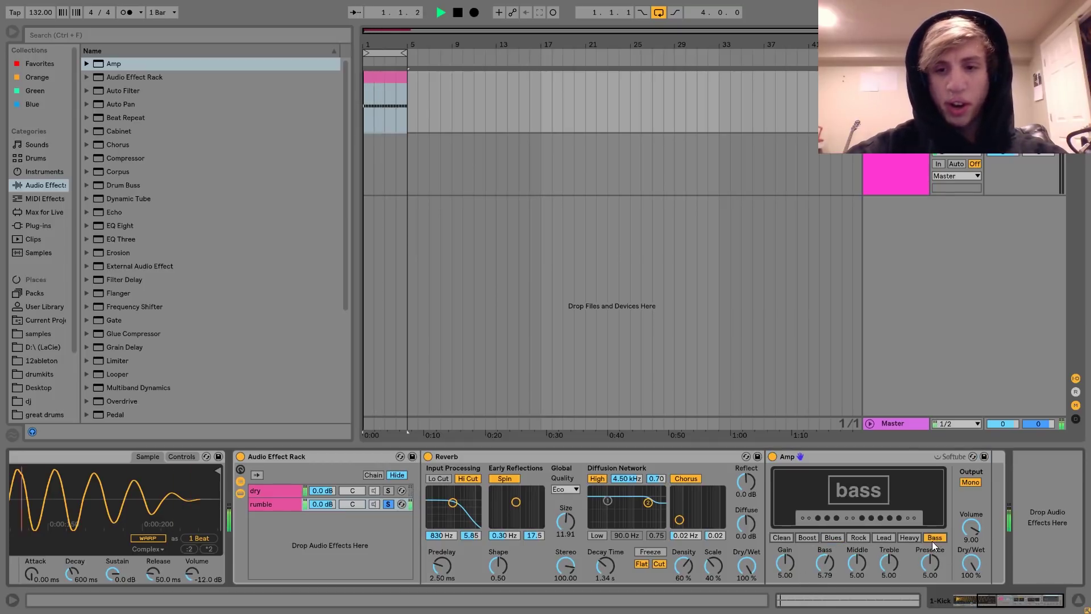
pyautogui.click(913, 538)
pyautogui.click(884, 537)
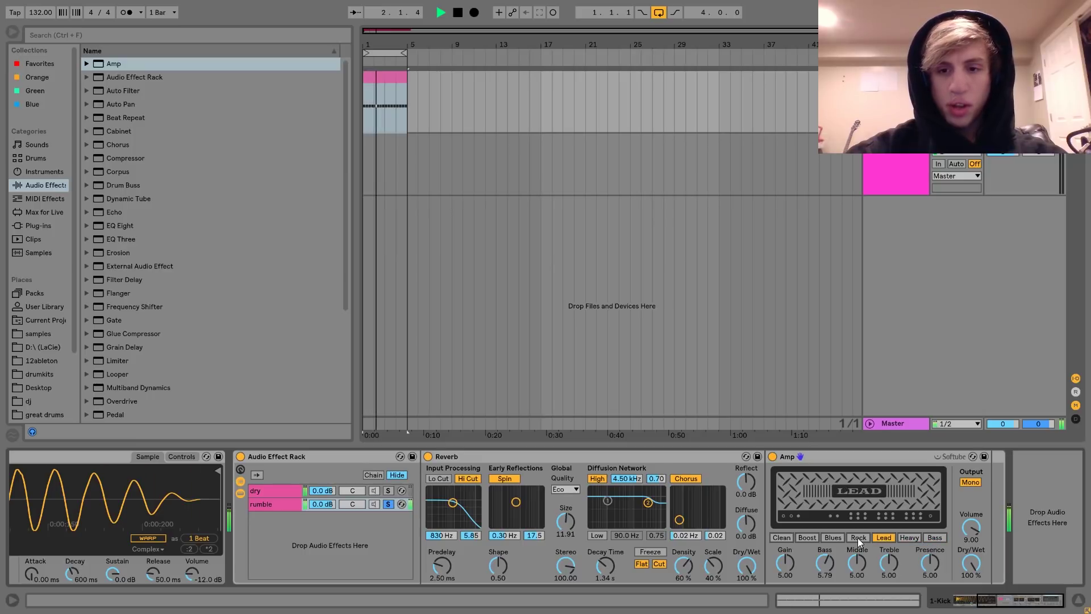
pyautogui.click(857, 538)
pyautogui.click(831, 537)
pyautogui.press('space')
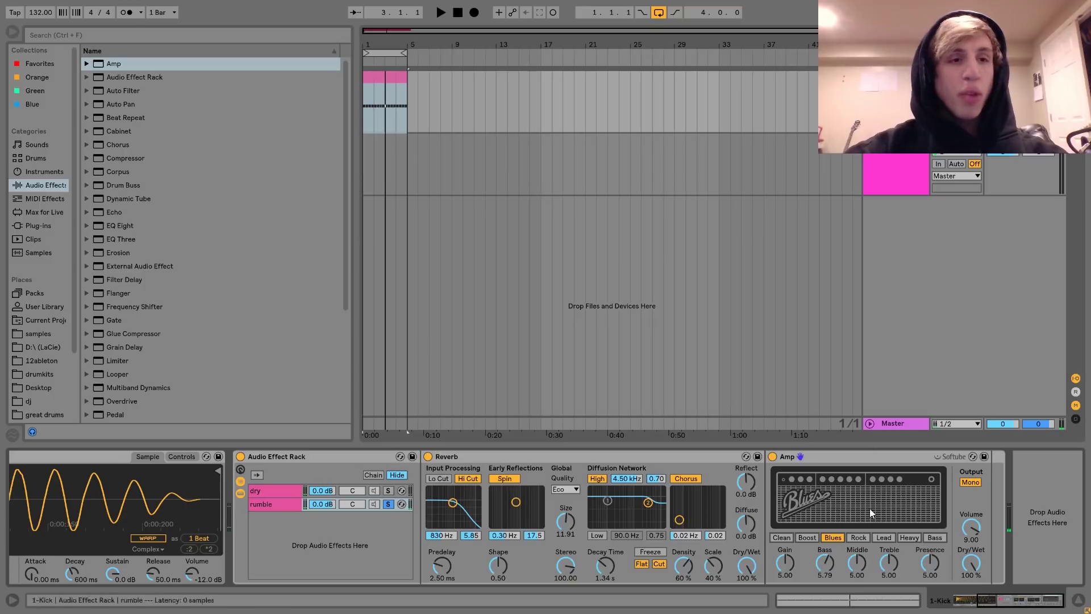
# Step: Add an Auto Filter after the Amp on the rumble chain and set its low-pass to 111 Hz with 24% resonance
pyautogui.moveTo(117, 90)
pyautogui.mouseDown()
pyautogui.moveTo(261, 114)
pyautogui.moveTo(961, 482)
pyautogui.mouseUp()
pyautogui.moveTo(1008, 510); pyautogui.dragTo(960, 540)
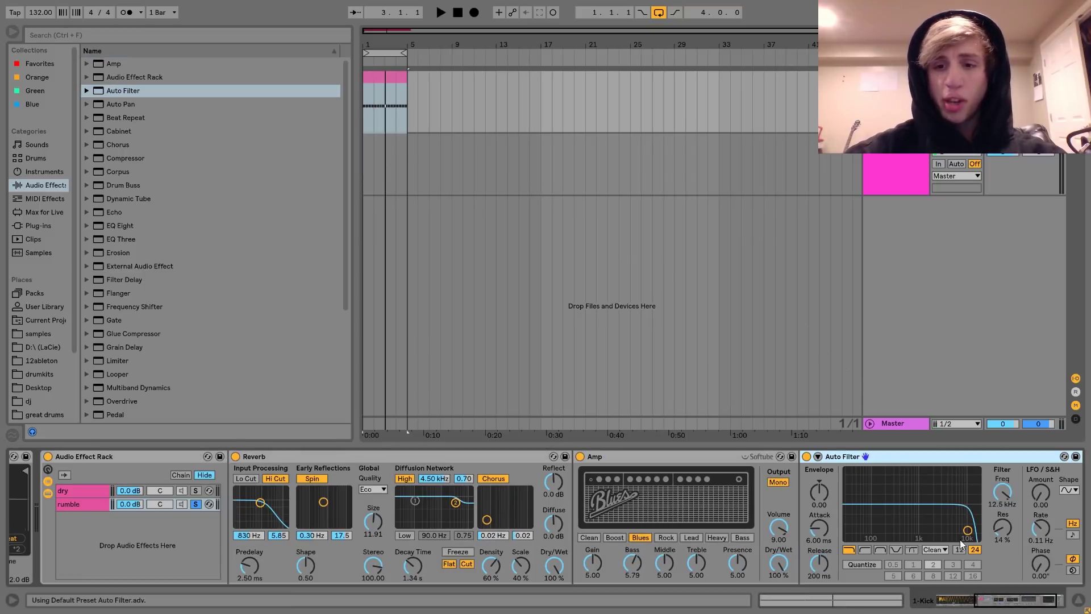
pyautogui.moveTo(888, 529); pyautogui.dragTo(876, 528)
pyautogui.press('space')
pyautogui.press('space')
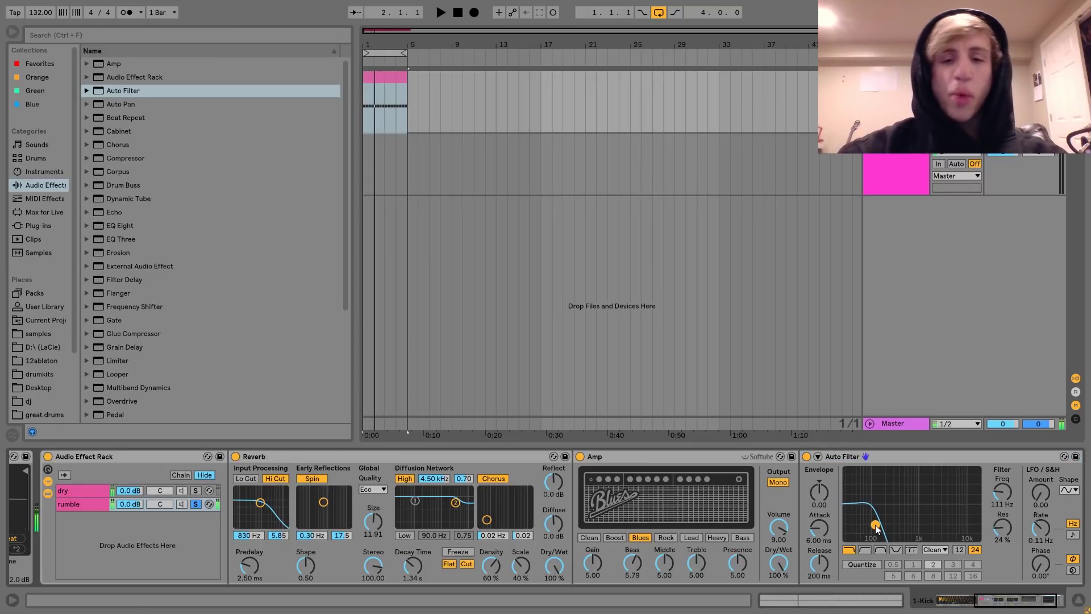
# Step: Unsolo the rumble chain and lower its volume to -5.0 dB while listening to both chains
pyautogui.click(196, 506)
pyautogui.press('space')
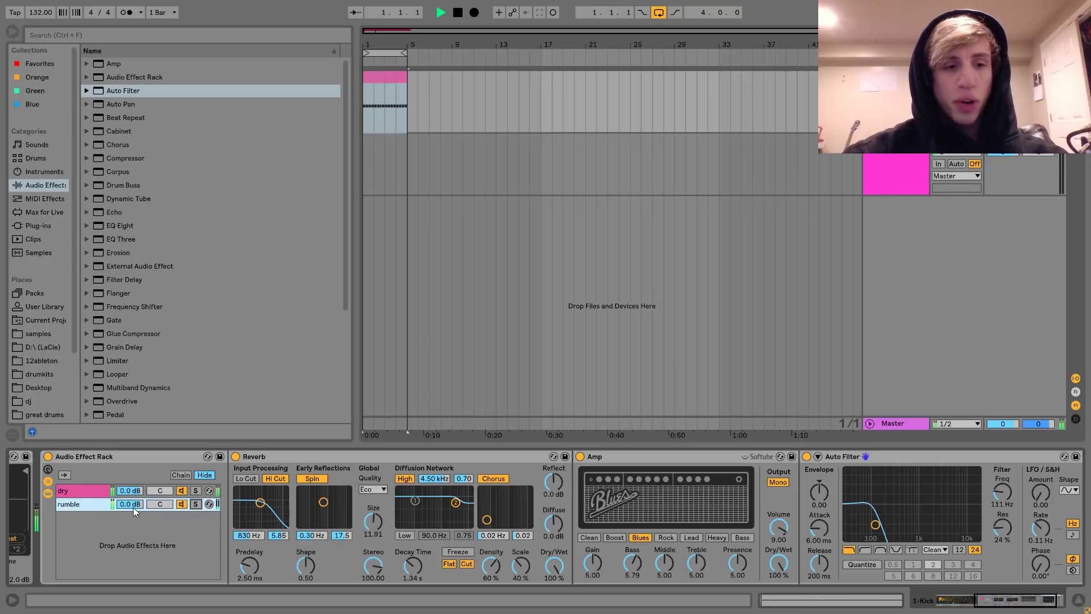
pyautogui.moveTo(134, 504)
pyautogui.mouseDown()
pyautogui.moveTo(134, 520)
pyautogui.moveTo(135, 509)
pyautogui.mouseUp()
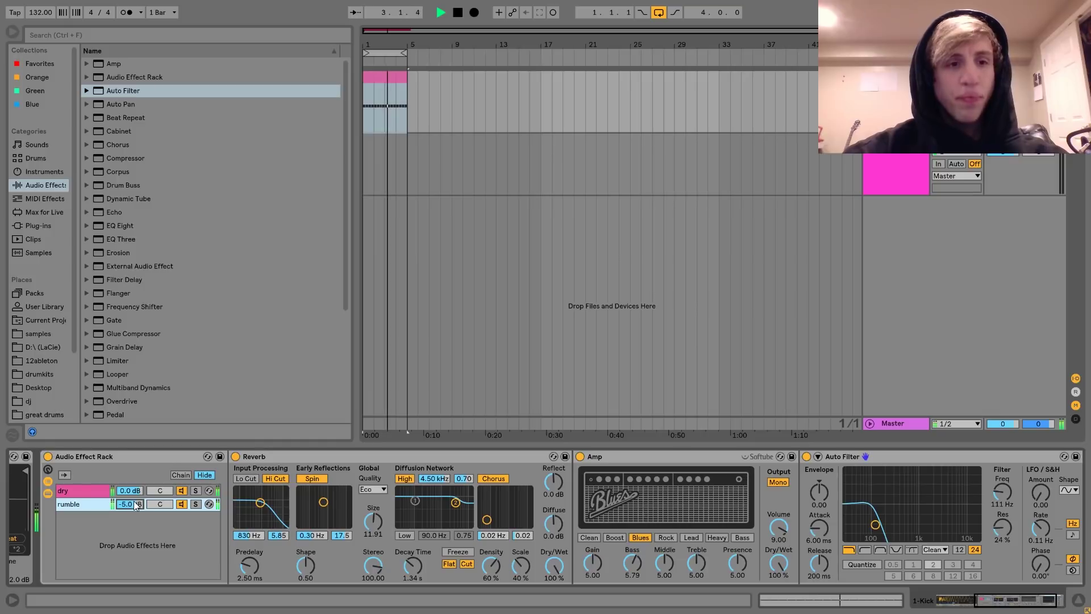
pyautogui.press('space')
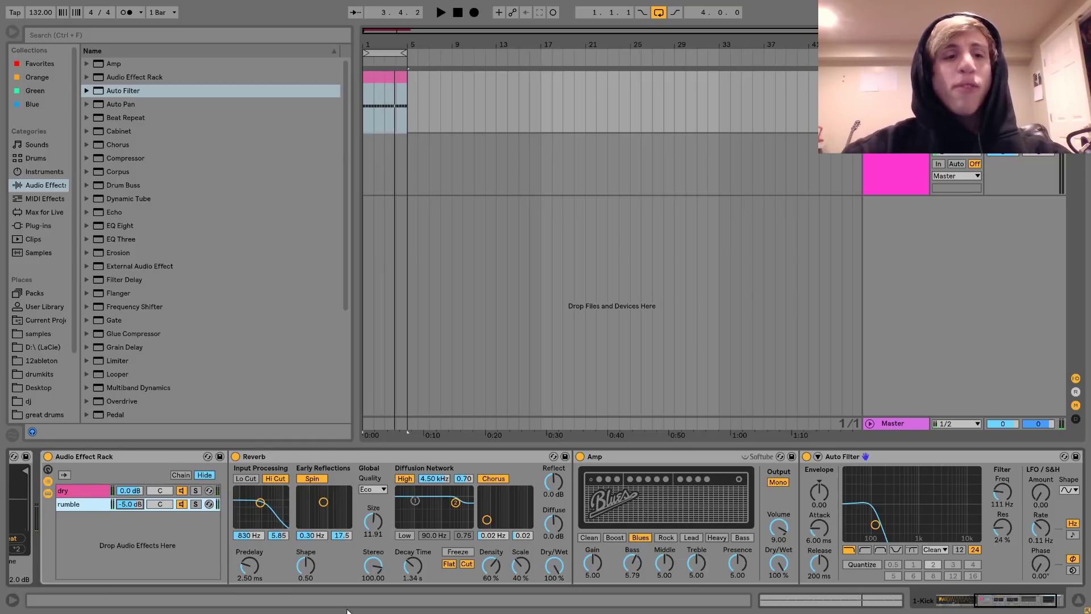
# Step: Add a Drum Buss after the rack with Medium distortion, 24% drive, 13% crunch and a 20.0 kHz damp during playback
pyautogui.hscroll(-5, 714, 533)
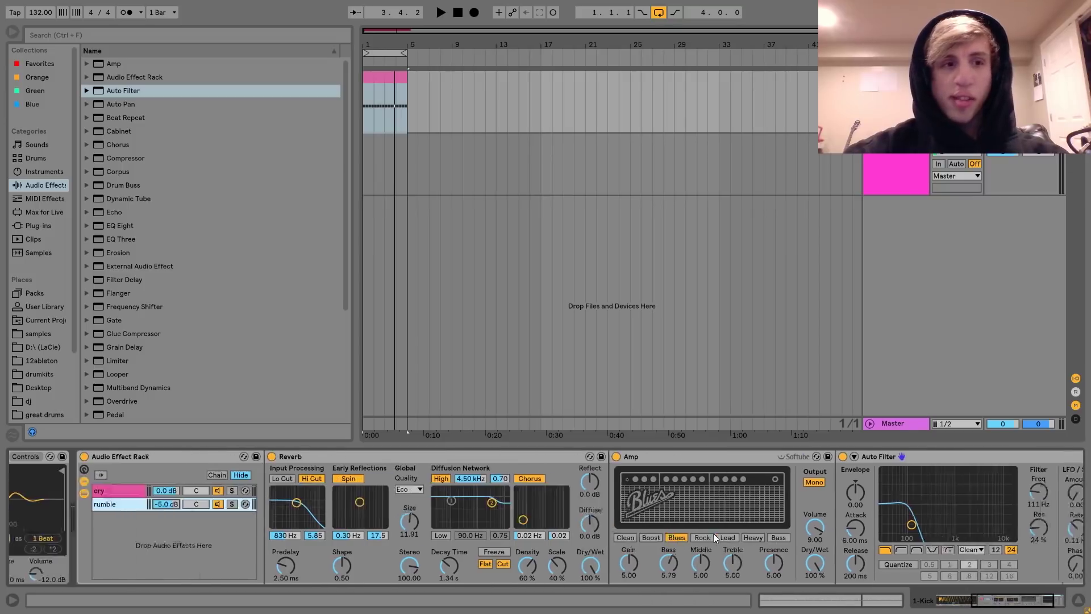
pyautogui.doubleClick(124, 188)
pyautogui.press('space')
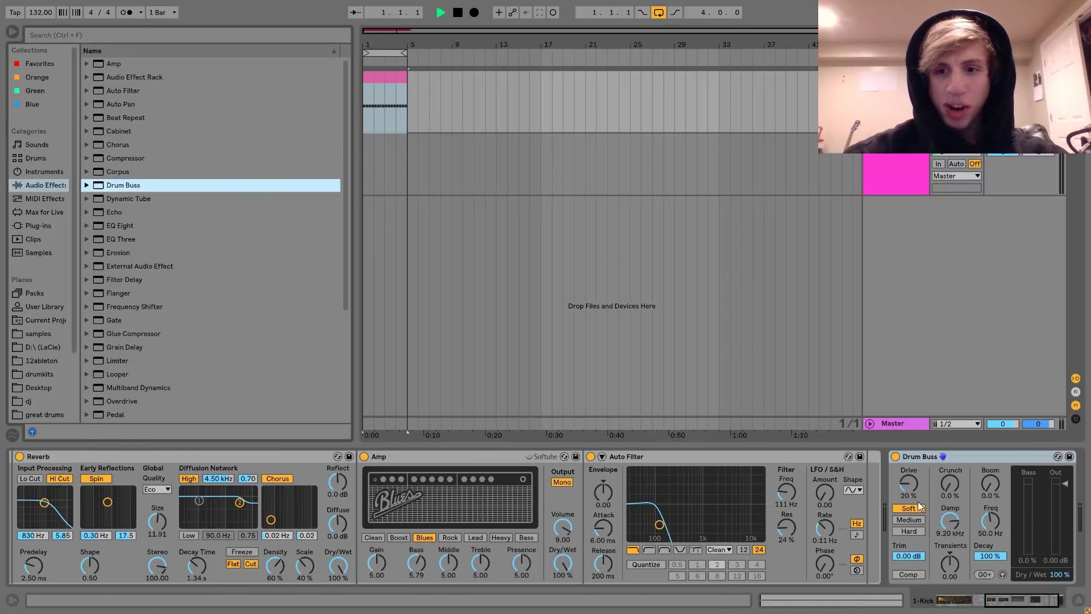
pyautogui.click(909, 530)
pyautogui.moveTo(909, 484); pyautogui.dragTo(909, 481)
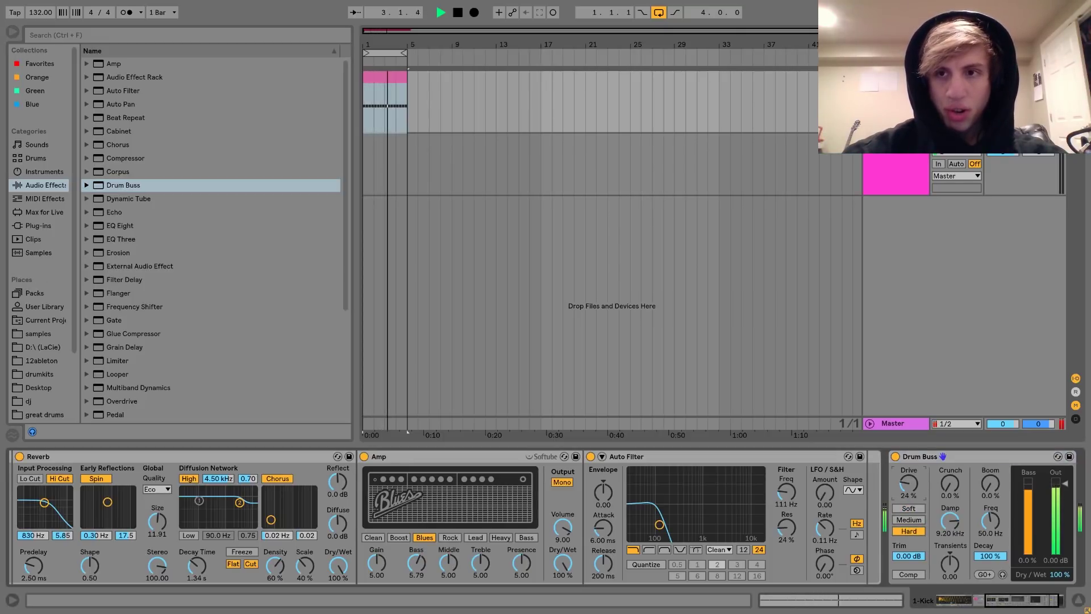
pyautogui.click(915, 519)
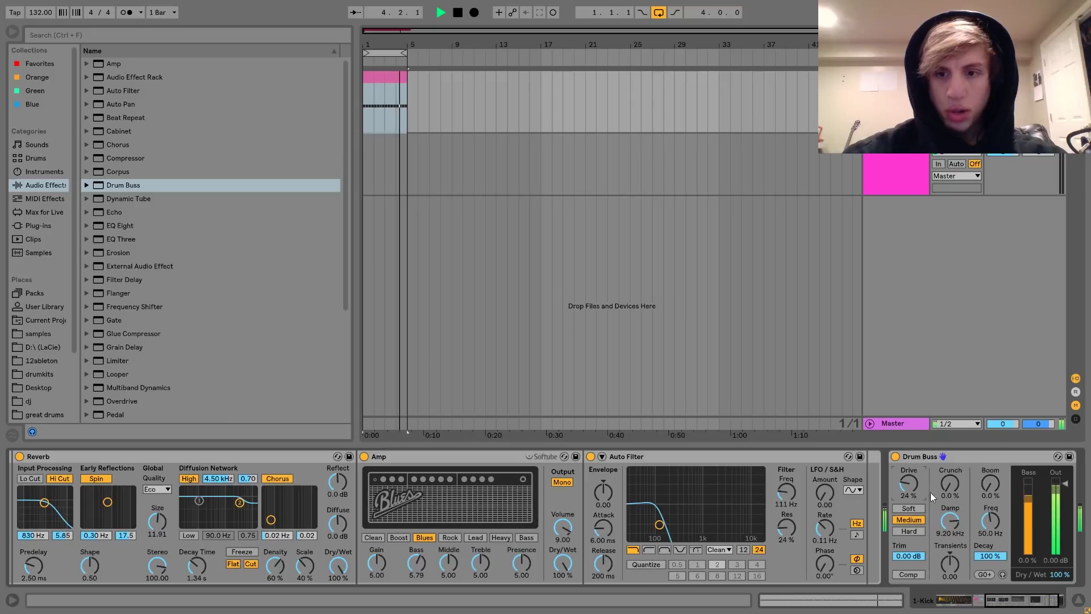
pyautogui.moveTo(953, 520); pyautogui.dragTo(951, 495)
pyautogui.press('space')
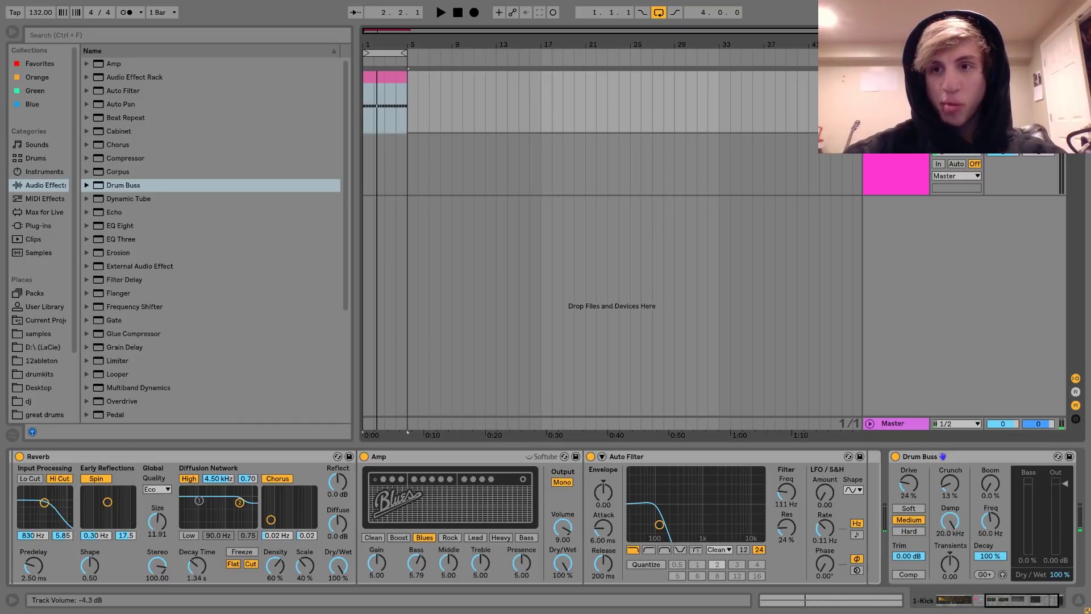
# Step: Lower the Kick track's volume in the Session View mixer during playback and listen to the kick loop in the arrangement
pyautogui.press('space')
pyautogui.press('Tab')
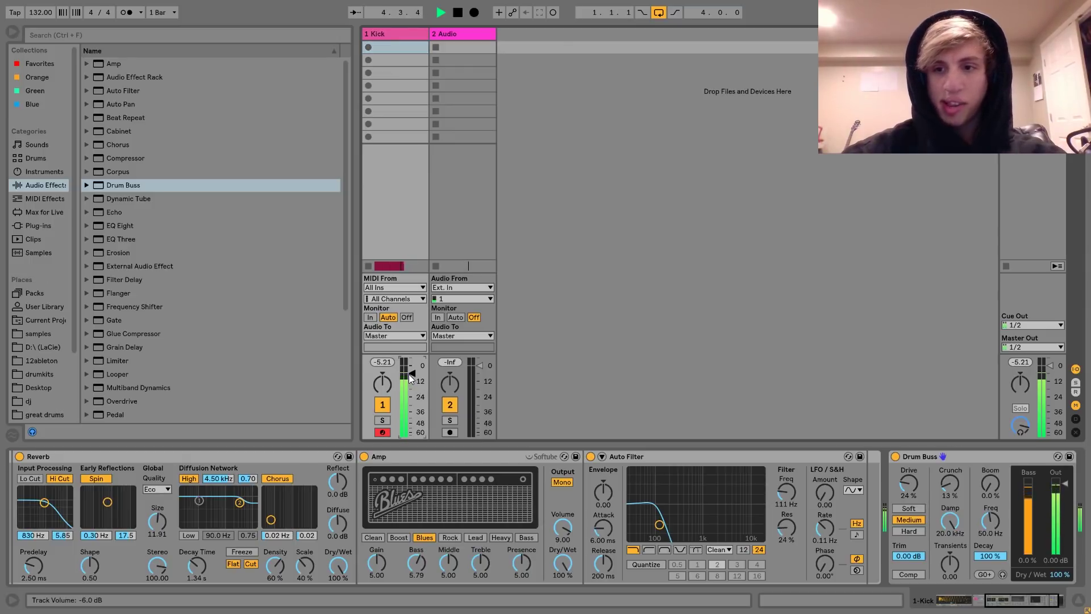
pyautogui.moveTo(409, 374); pyautogui.dragTo(408, 376)
pyautogui.press('Tab')
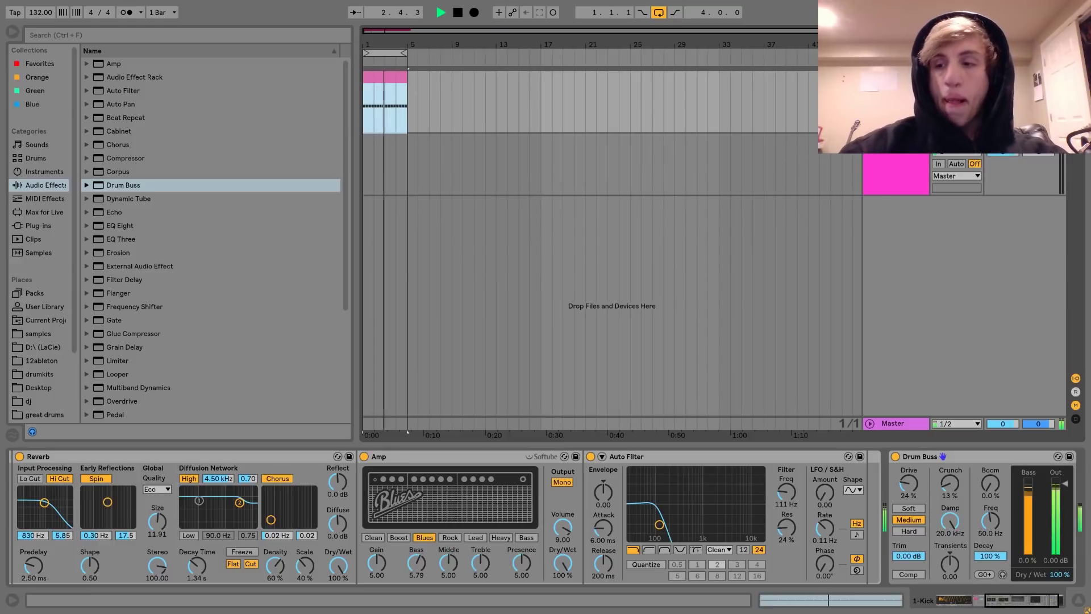
pyautogui.press('space')
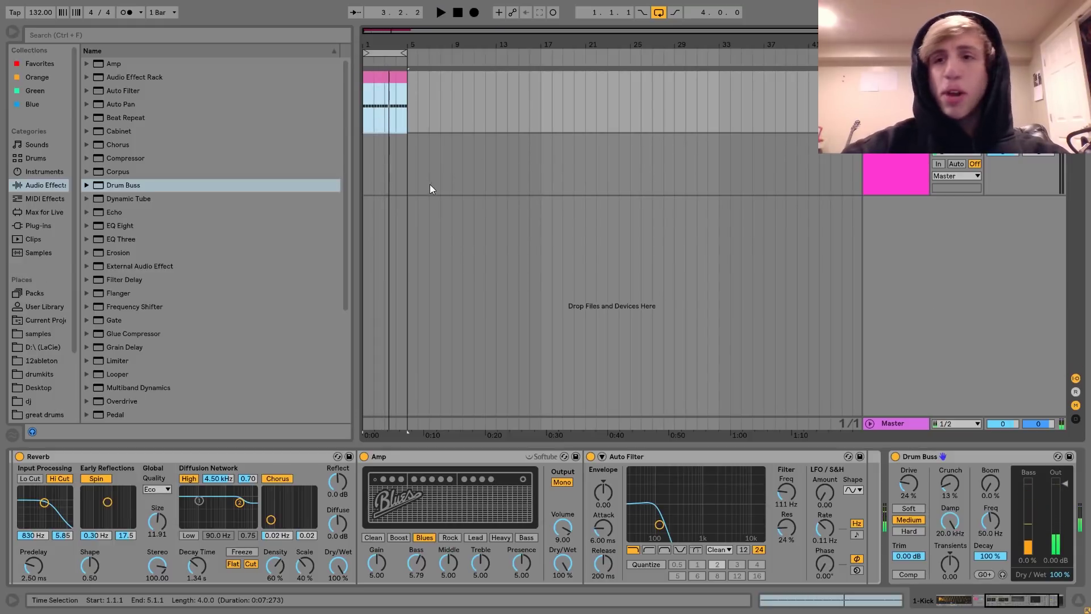
pyautogui.press('space')
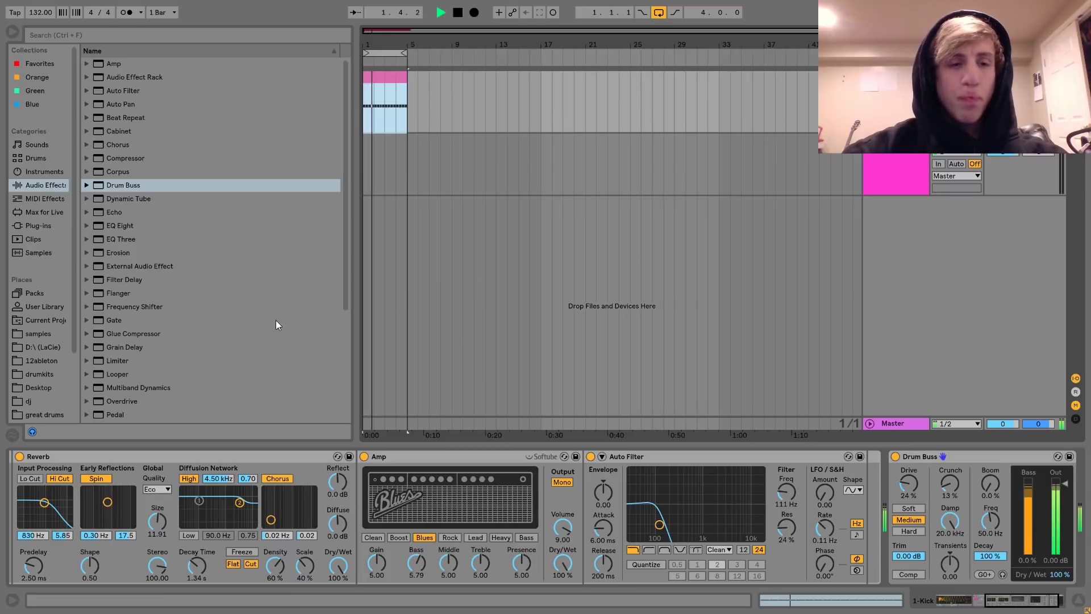
pyautogui.press('space')
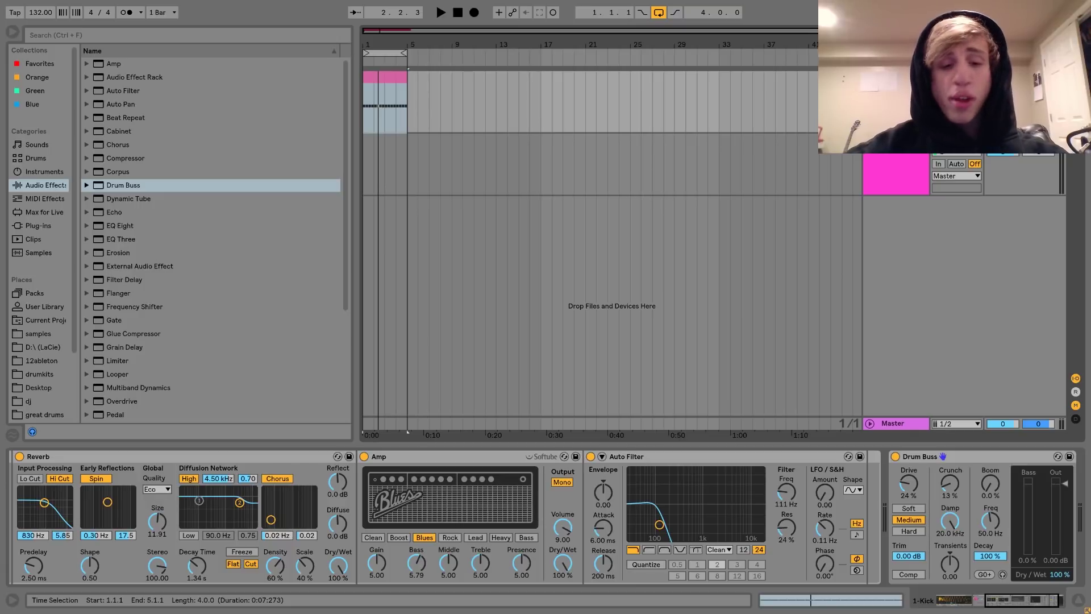
# Step: Insert a new MIDI track below the Kick track and load Operator on it
pyautogui.hotkey('ctrl', 't')
pyautogui.click(44, 171)
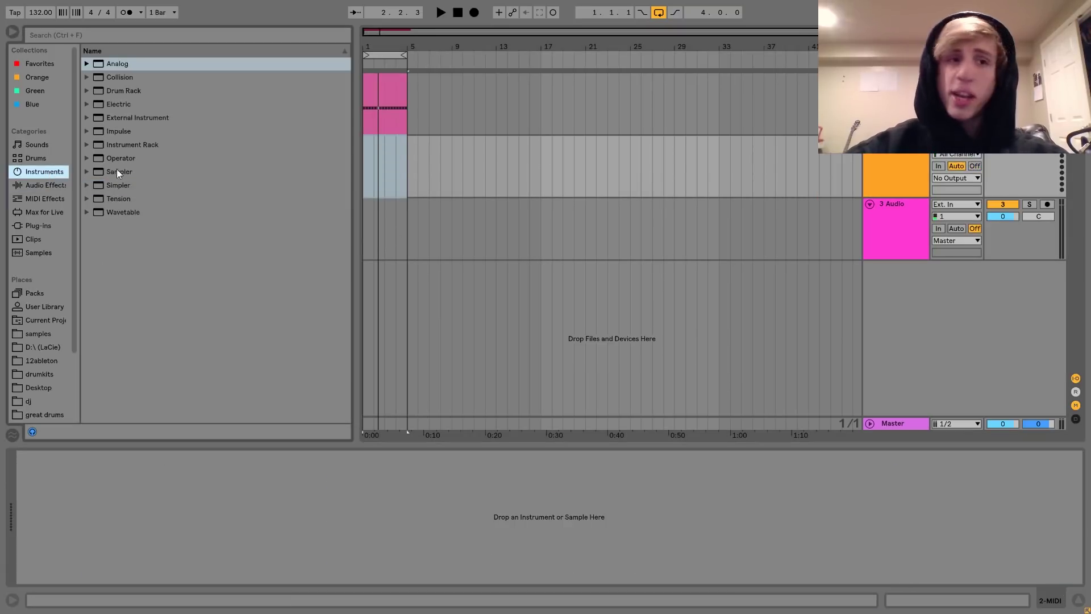
pyautogui.moveTo(122, 163); pyautogui.dragTo(359, 172)
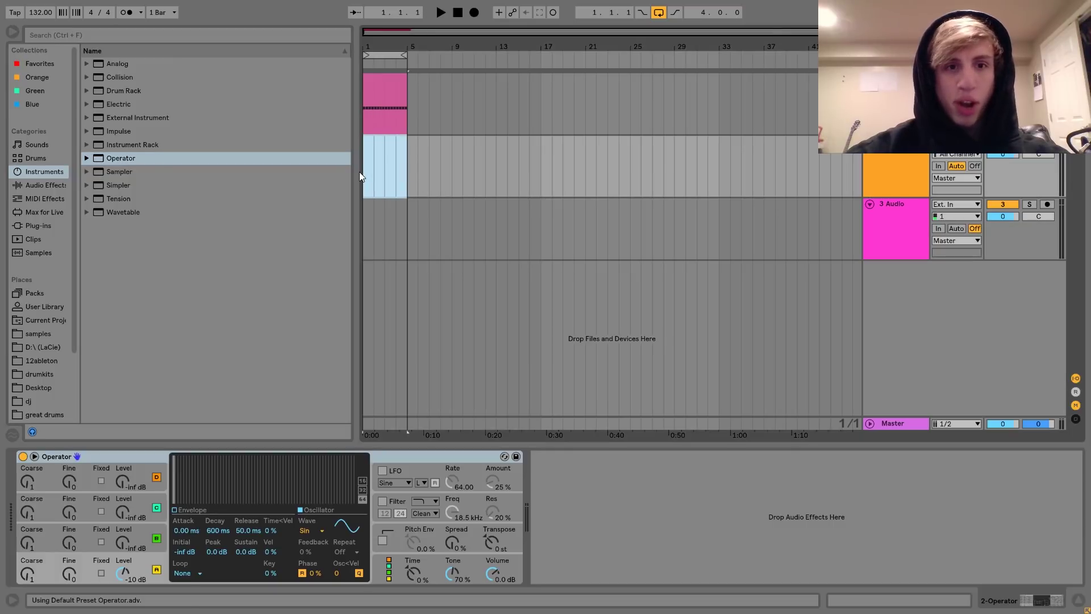
# Step: Create a four-bar MIDI clip on the Operator track and fill its first bar with sixteenth notes on C3
pyautogui.hotkey('ctrl', 'shift', 'm')
pyautogui.doubleClick(209, 252)
pyautogui.hotkey('ctrl', 'd')
pyautogui.hotkey('ctrl', 'd')
pyautogui.hotkey('ctrl', 'd')
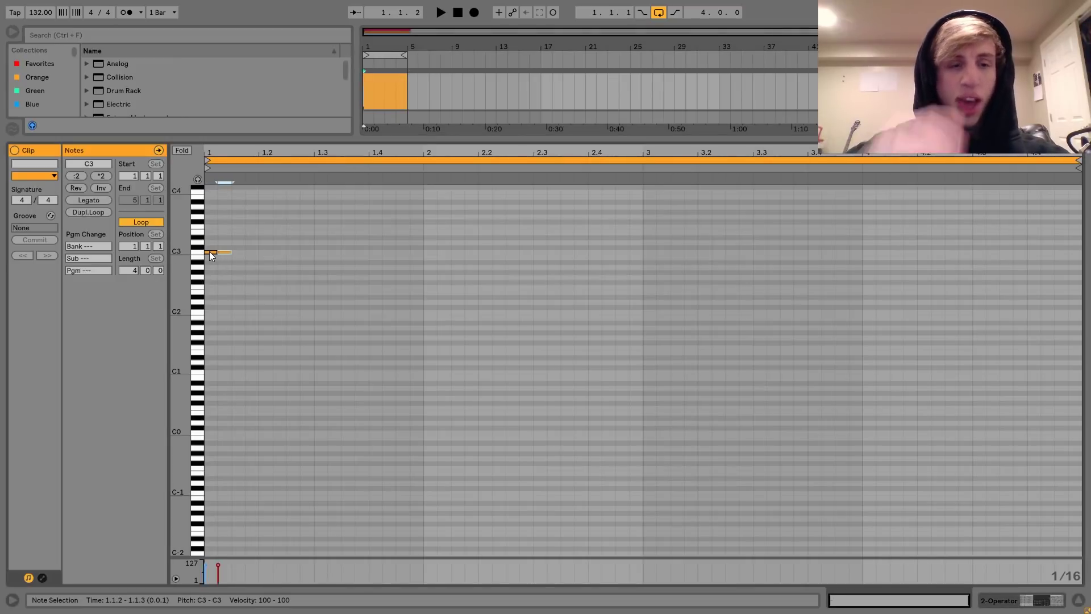
pyautogui.hotkey('ctrl', 'd')
pyautogui.hotkey('ctrl', 'a')
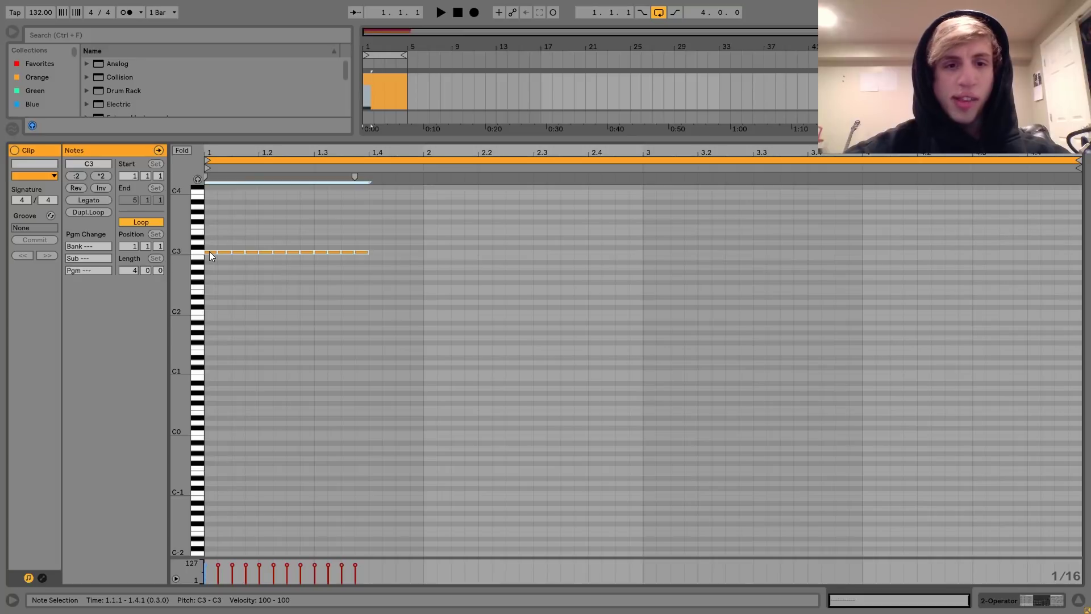
pyautogui.moveTo(322, 238); pyautogui.dragTo(364, 270)
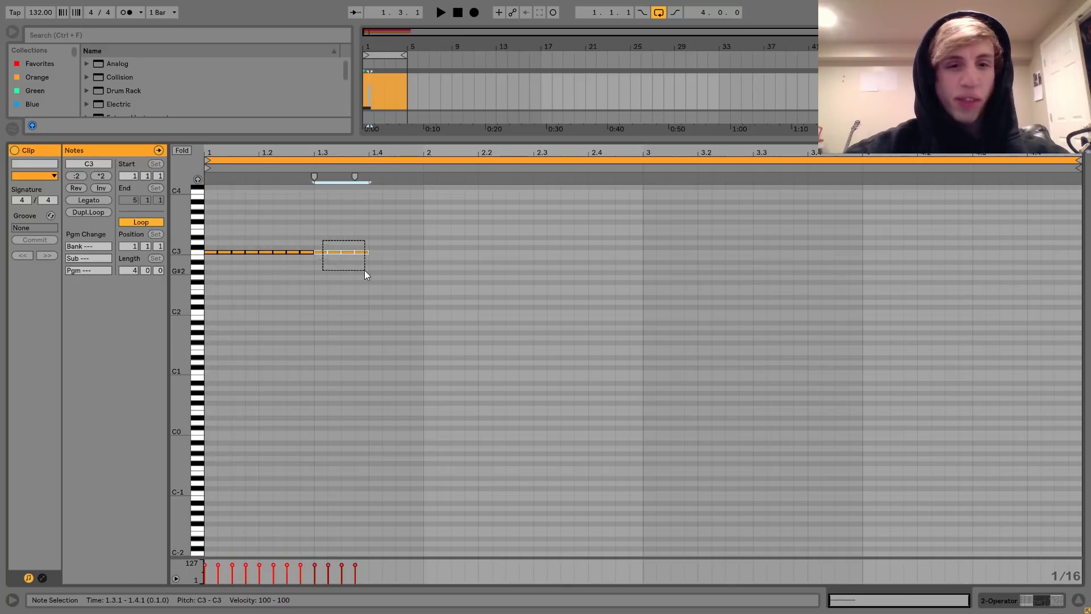
pyautogui.hotkey('ctrl', 'd')
# Step: Duplicate the one-bar C3 sixteenth-note pattern until it fills all four bars of the clip
pyautogui.hotkey('ctrl', 'a')
pyautogui.hotkey('ctrl', 'd')
pyautogui.hotkey('ctrl', 'a')
pyautogui.hotkey('ctrl', 'd')
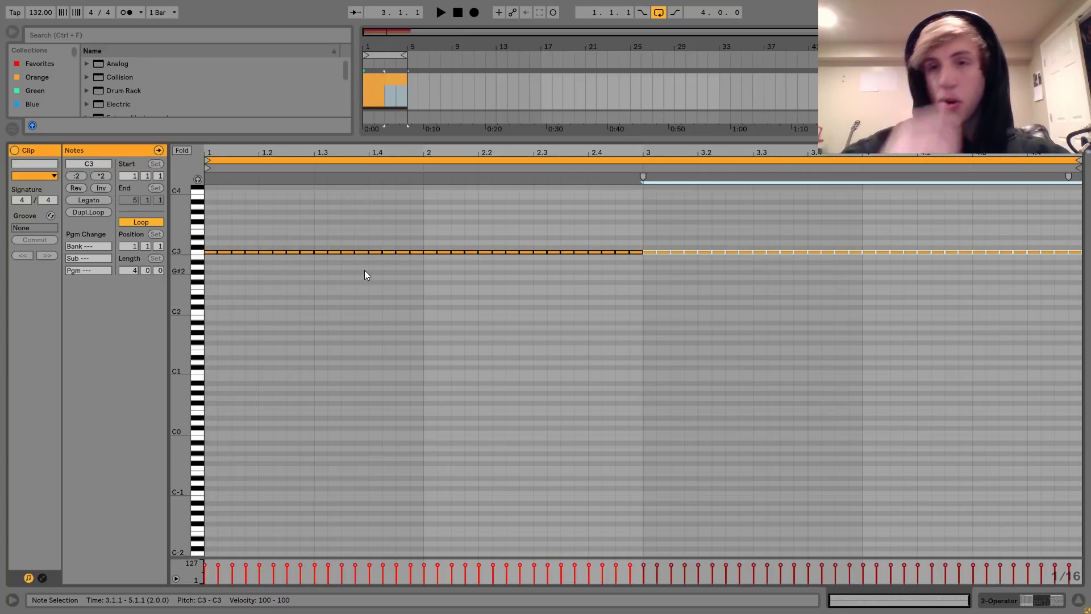
pyautogui.hotkey('shift', 'Tab')
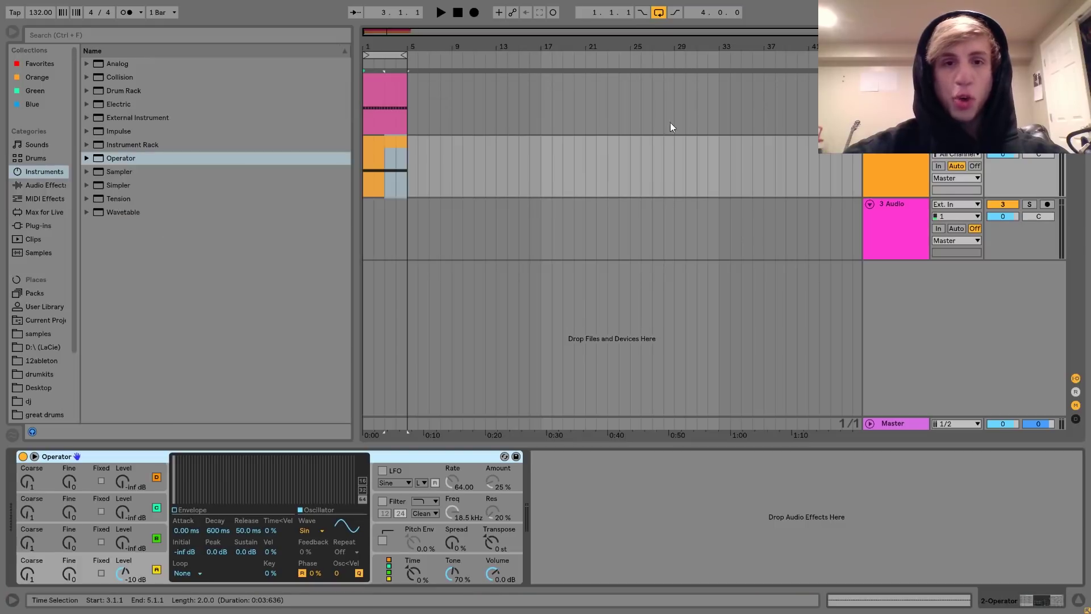
# Step: Select the whole Operator clip and solo its track while playing the pattern
pyautogui.click(391, 137)
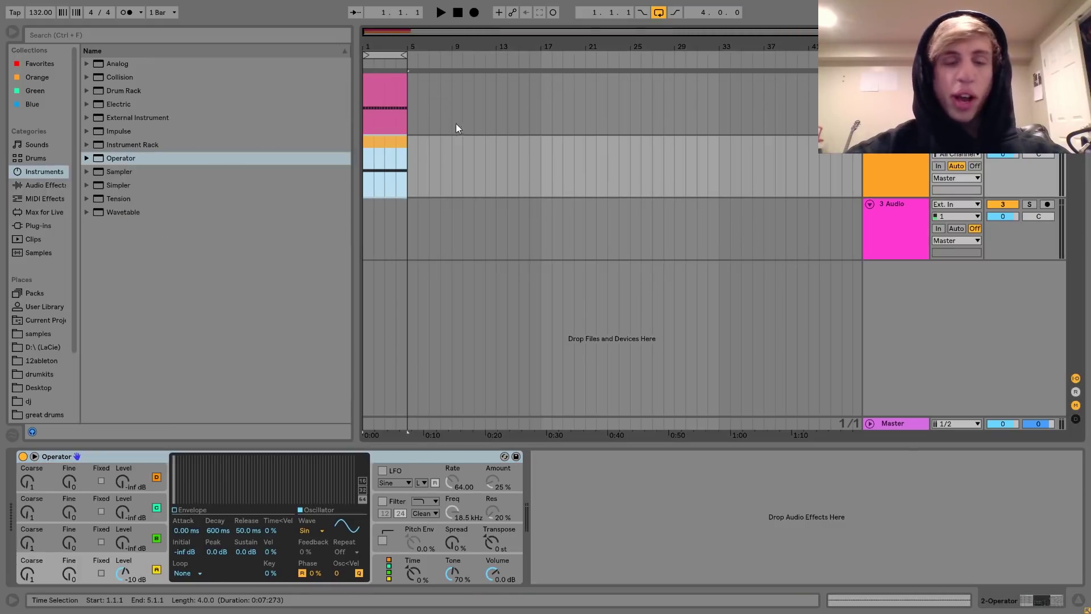
pyautogui.hotkey('shift', 'Tab')
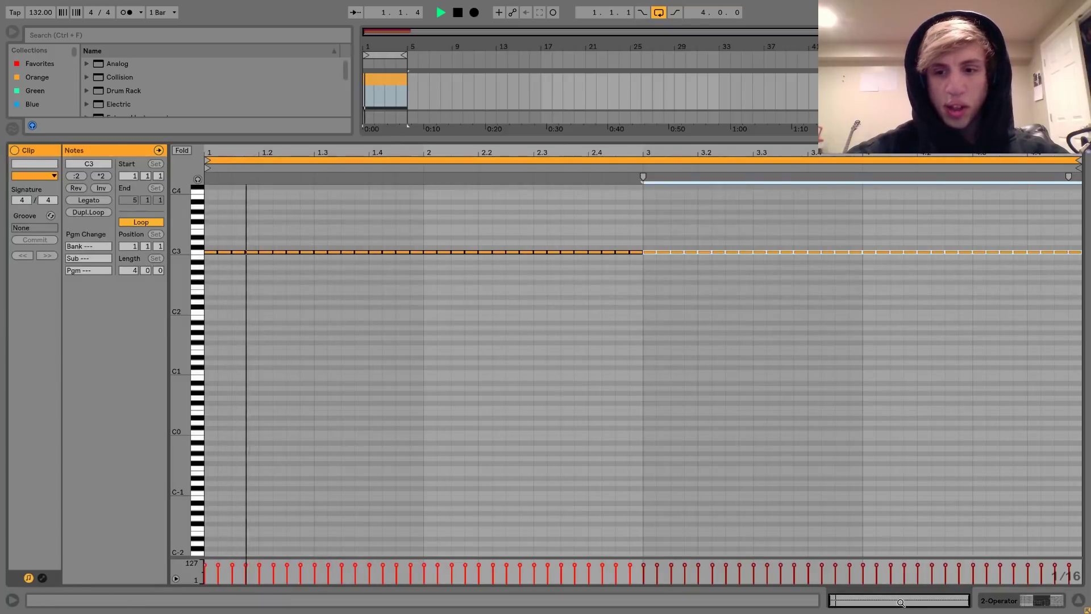
pyautogui.hotkey('shift', 'Tab')
pyautogui.click(1030, 141)
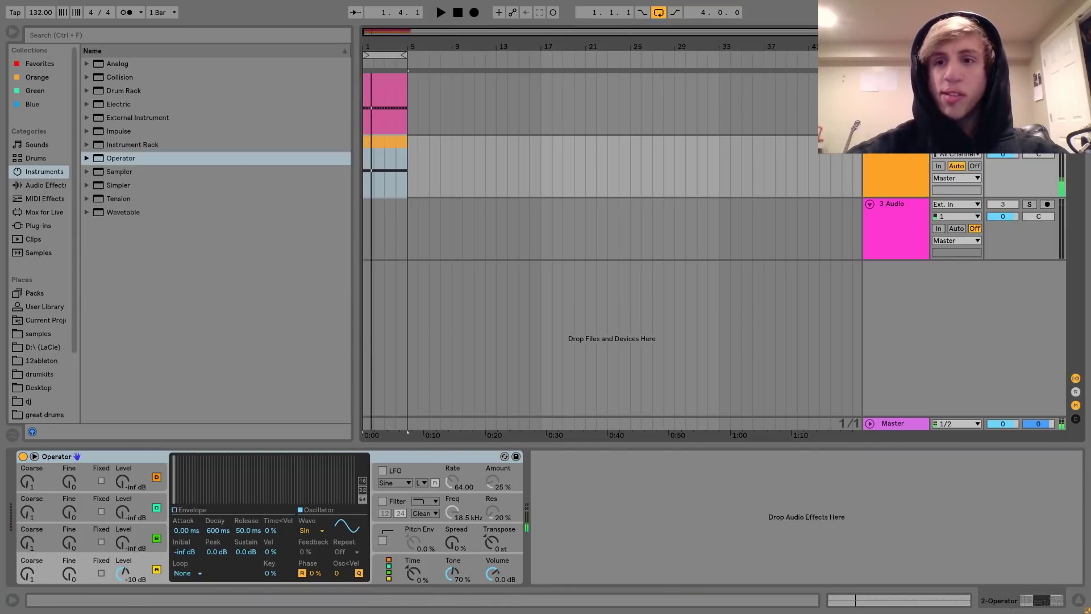
# Step: Set Operator's oscillator A to the white noise waveform with a 291 ms decay and -inf dB sustain
pyautogui.click(317, 535)
pyautogui.click(332, 510)
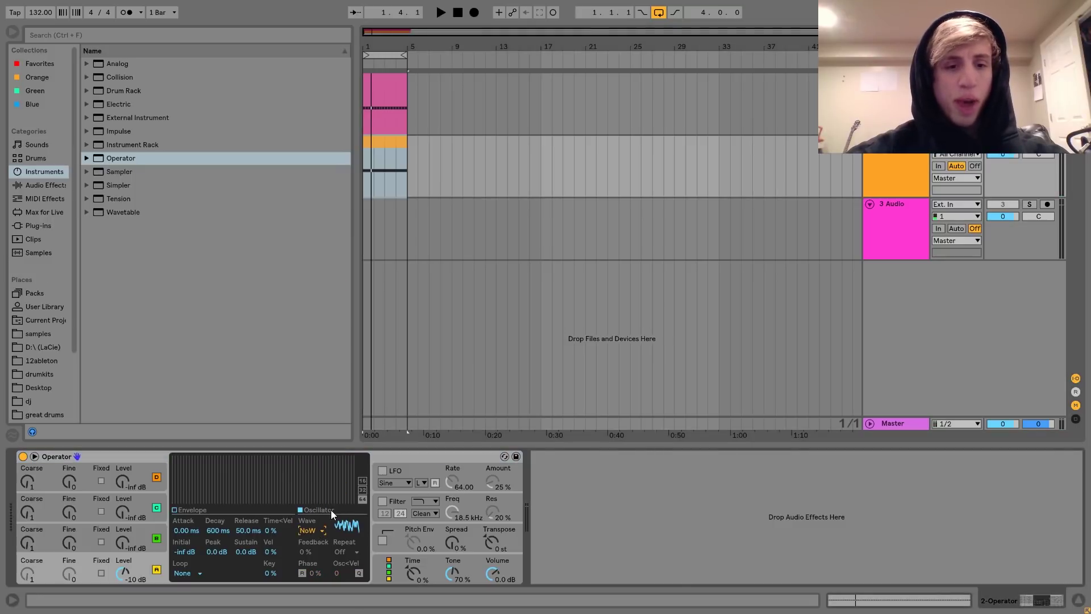
pyautogui.moveTo(247, 551); pyautogui.dragTo(247, 603)
pyautogui.press('space')
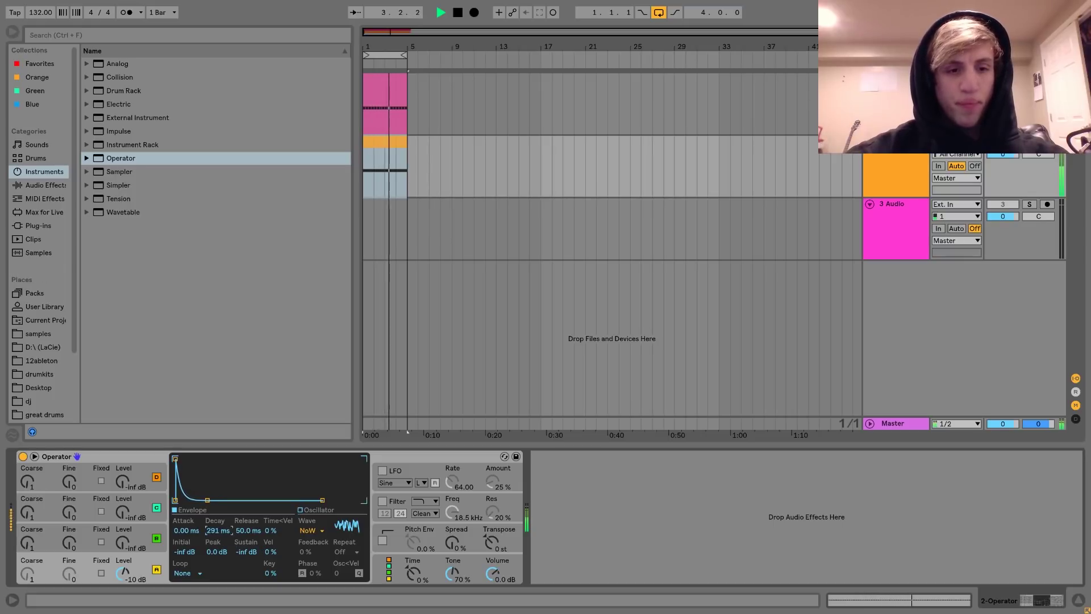
# Step: Enable Operator's filter as a band-pass at 5.17 kHz with 53% resonance
pyautogui.click(384, 505)
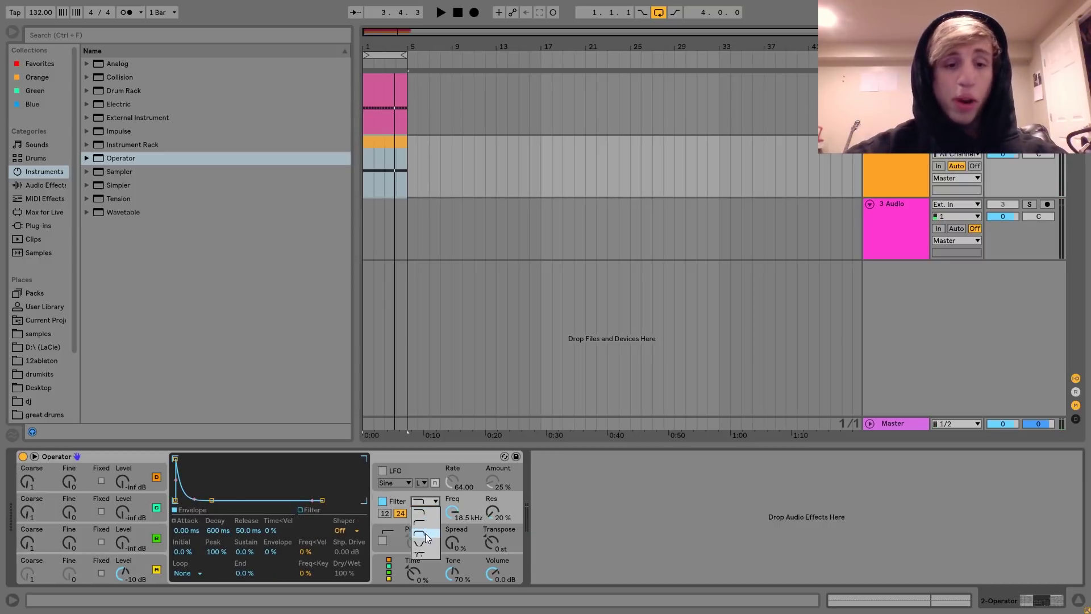
pyautogui.click(425, 534)
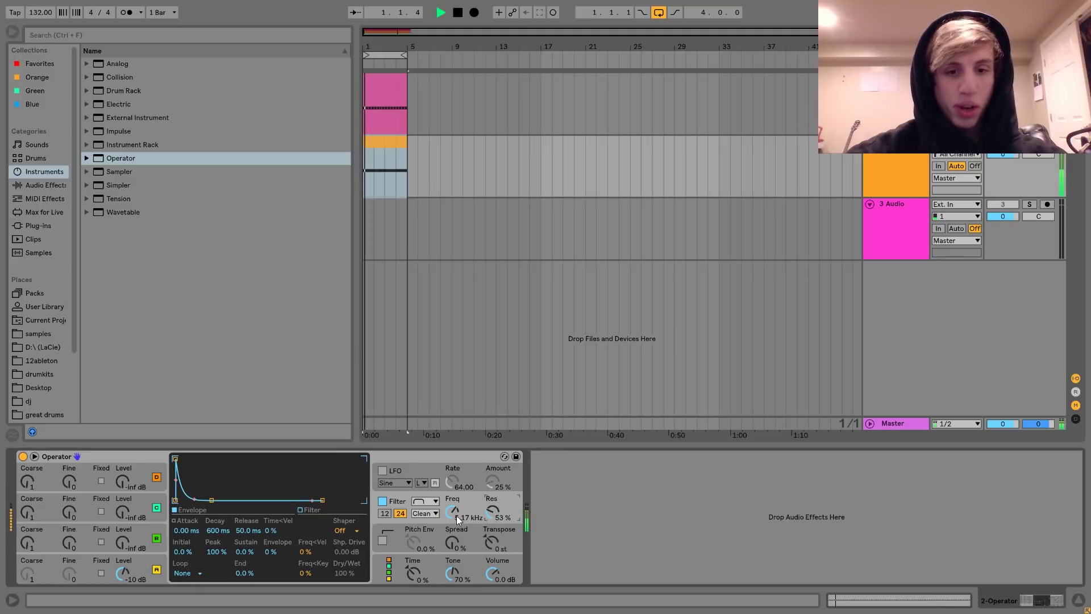
pyautogui.click(457, 519)
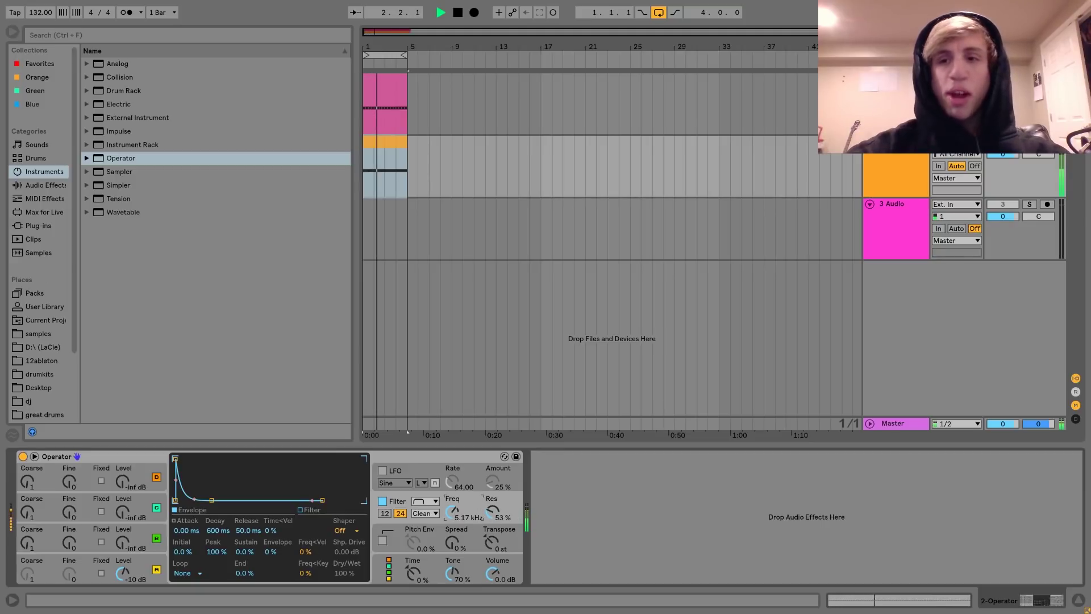
# Step: Unsolo the Operator track, raise its filter frequency to 6.67 kHz and set the track volume to -3.5 dB during playback
pyautogui.click(1029, 142)
pyautogui.moveTo(1014, 156)
pyautogui.mouseDown()
pyautogui.moveTo(1014, 167)
pyautogui.moveTo(1015, 154)
pyautogui.mouseUp()
pyautogui.moveTo(453, 512); pyautogui.dragTo(453, 508)
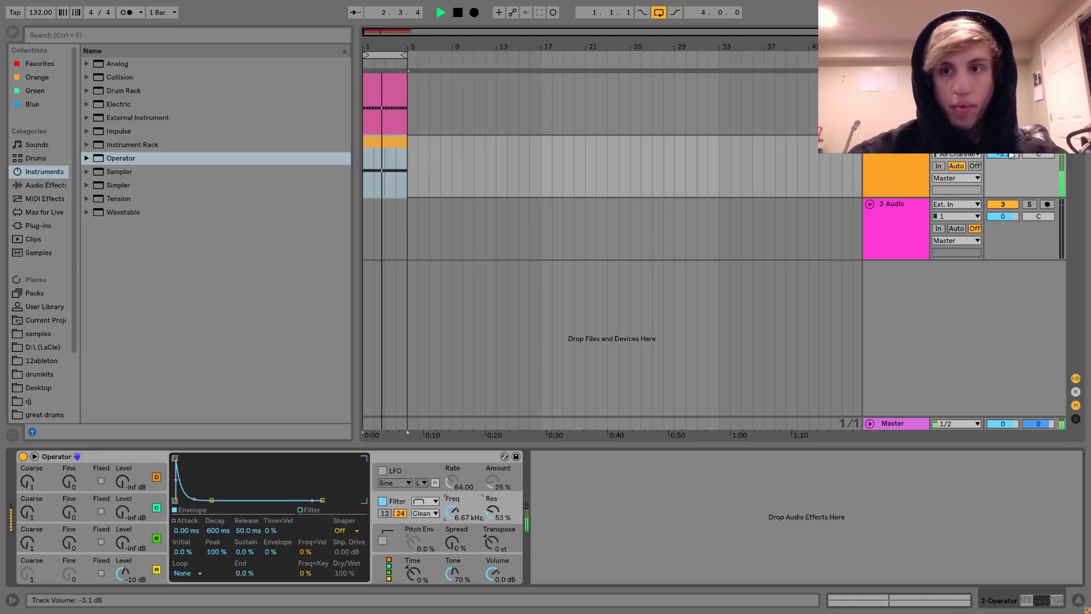
pyautogui.moveTo(1011, 155); pyautogui.dragTo(1011, 157)
pyautogui.press('space')
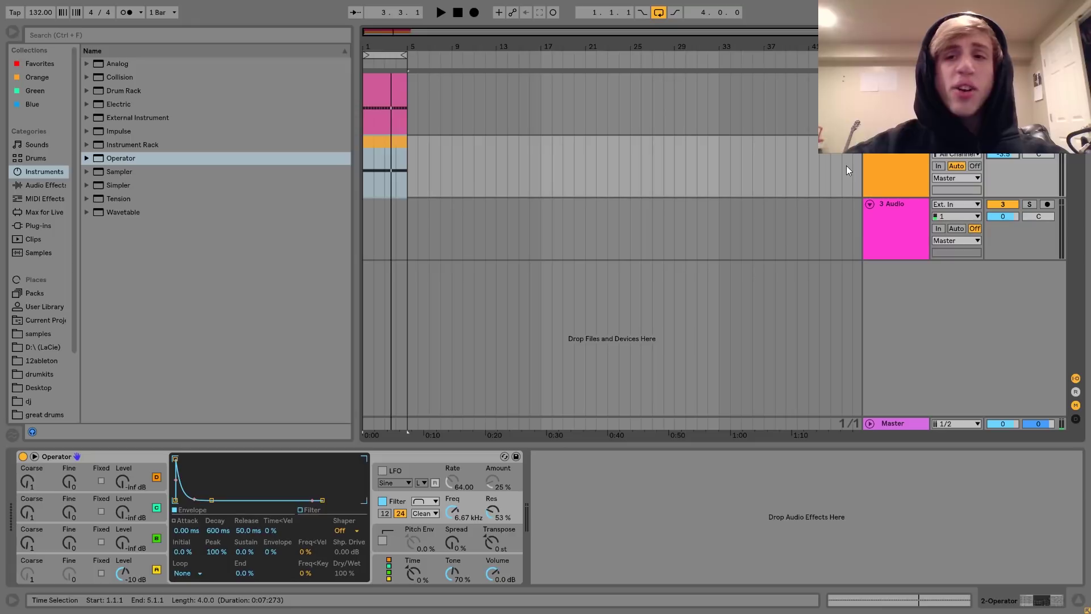
# Step: Play the loop and lower the Operator track volume to -4.7 dB
pyautogui.press('space')
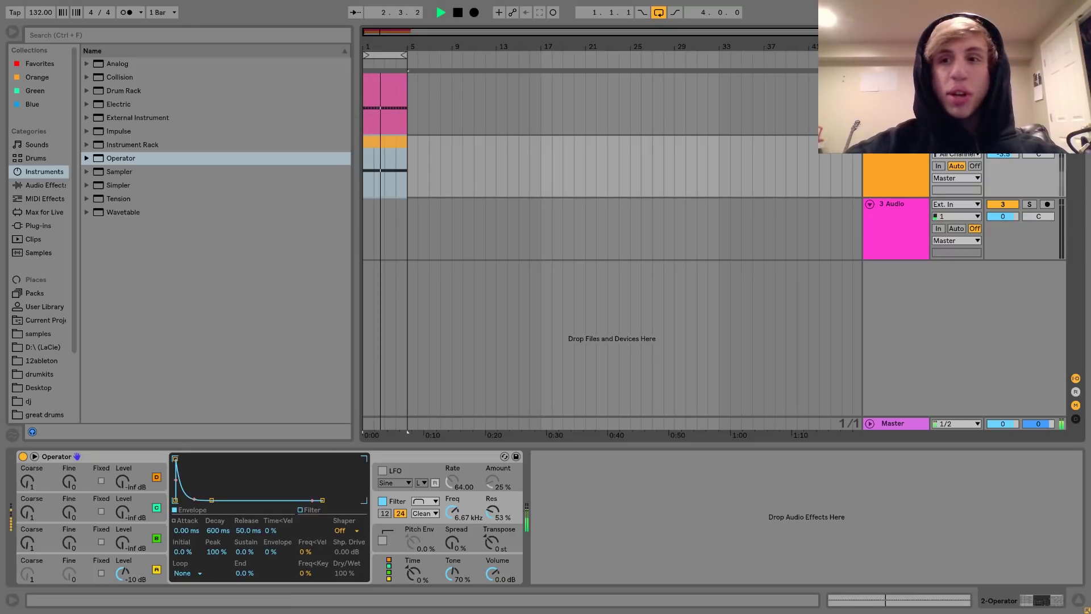
pyautogui.click(893, 165)
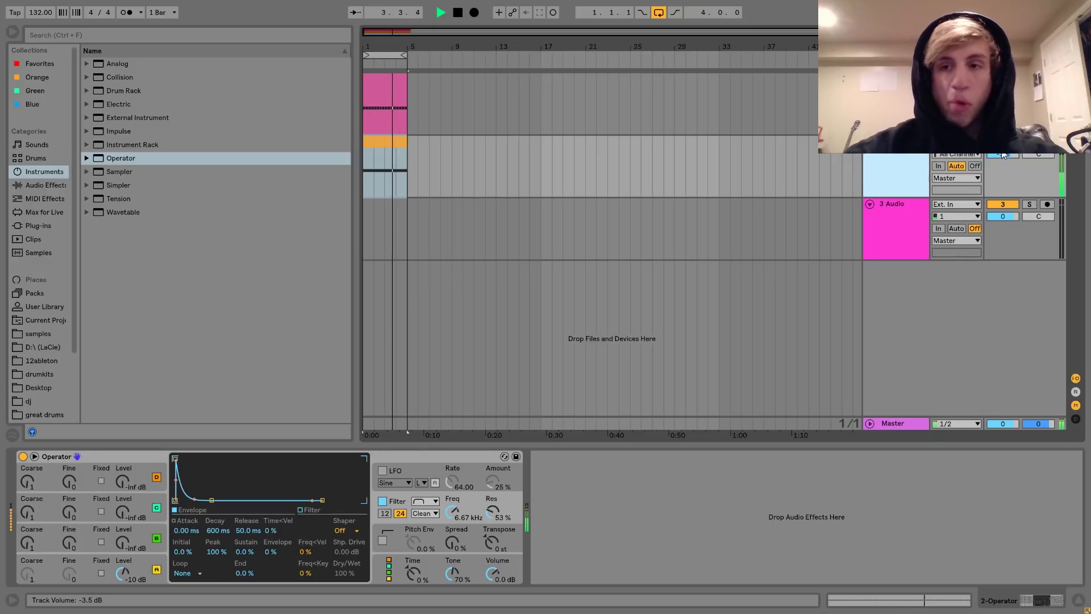
pyautogui.moveTo(1003, 154); pyautogui.dragTo(999, 159)
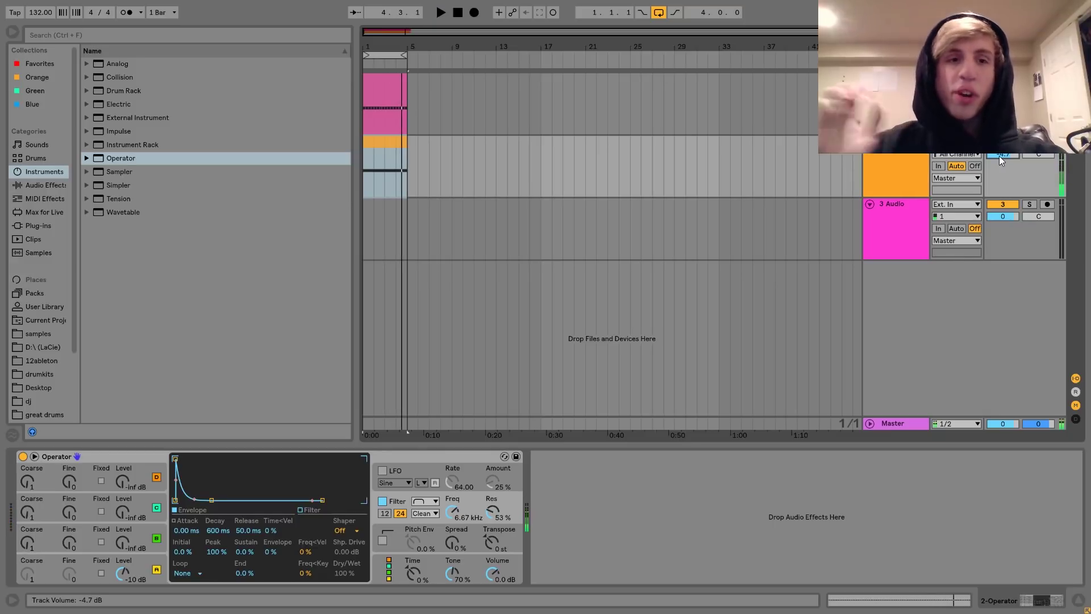
# Step: Insert a new MIDI track below the Operator track and load Hihat.wav from the Desktop tutorial folder onto it
pyautogui.click(900, 161)
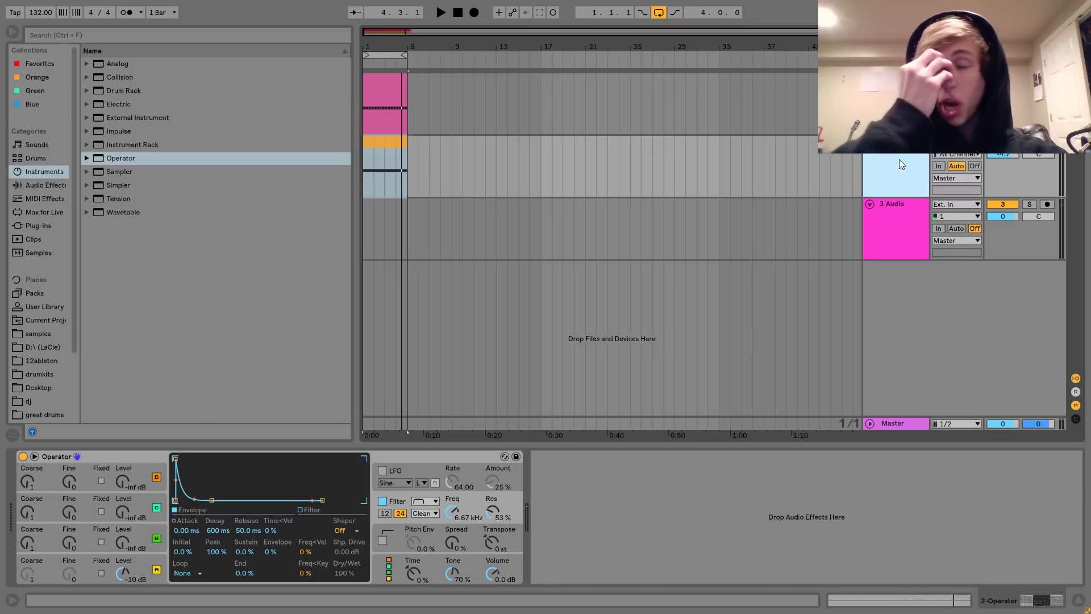
pyautogui.hotkey('ctrl', 'shift', 't')
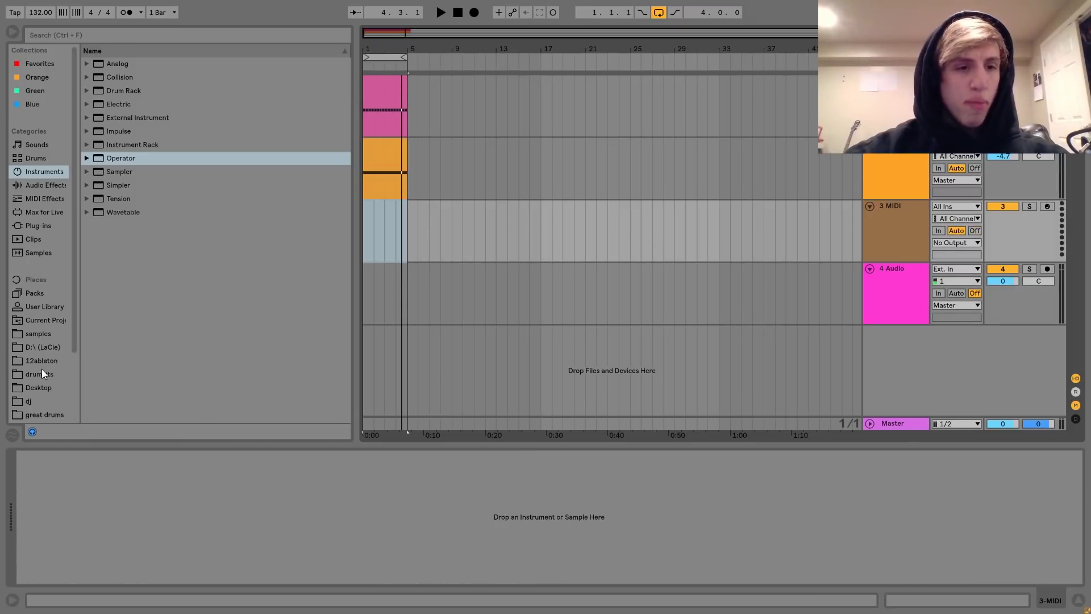
pyautogui.click(39, 388)
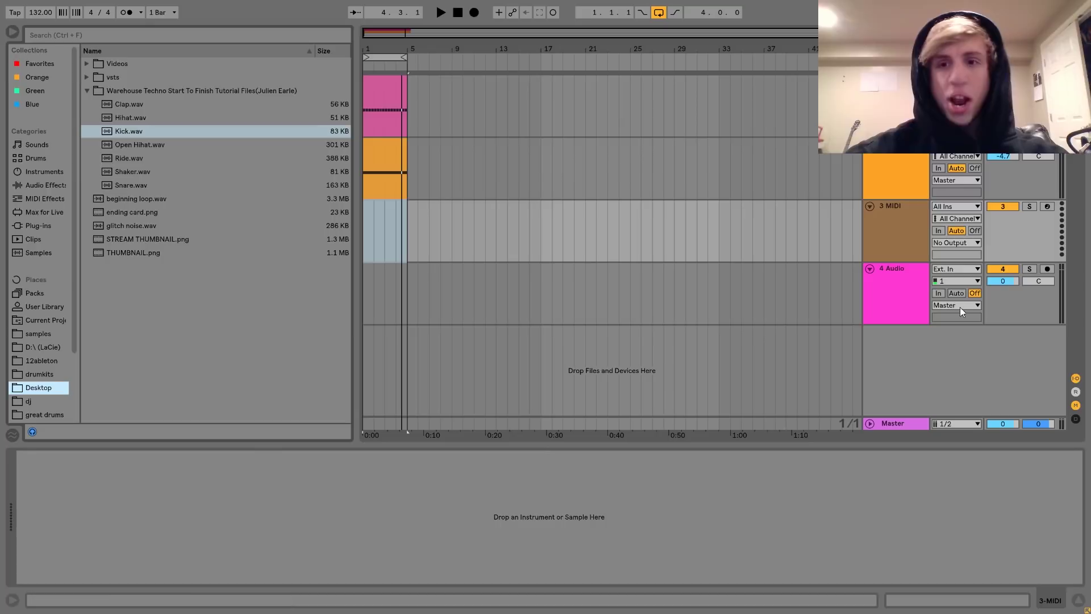
pyautogui.press('space')
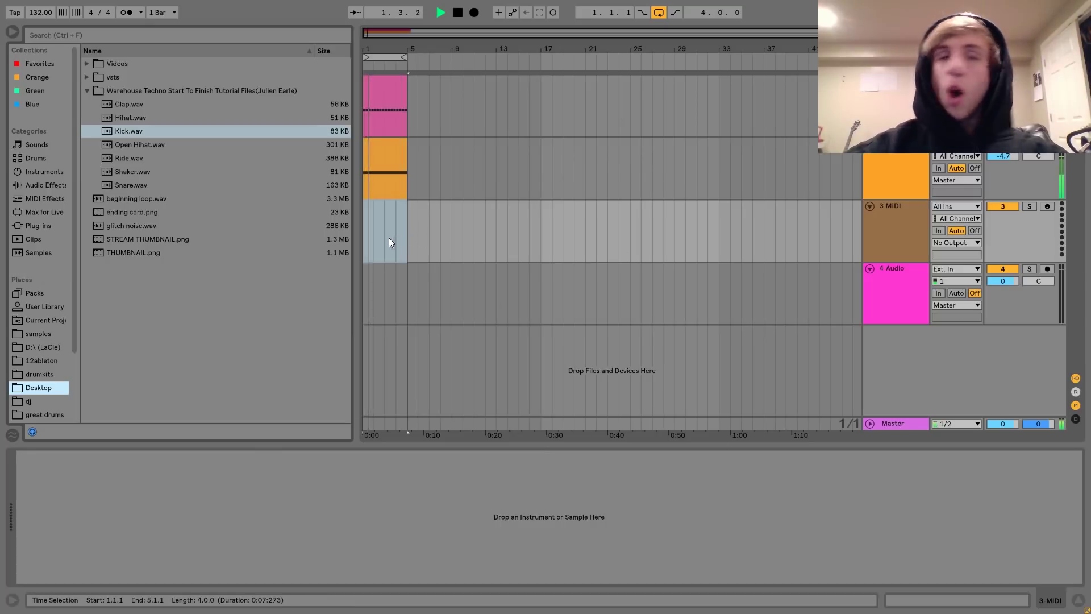
pyautogui.press('space')
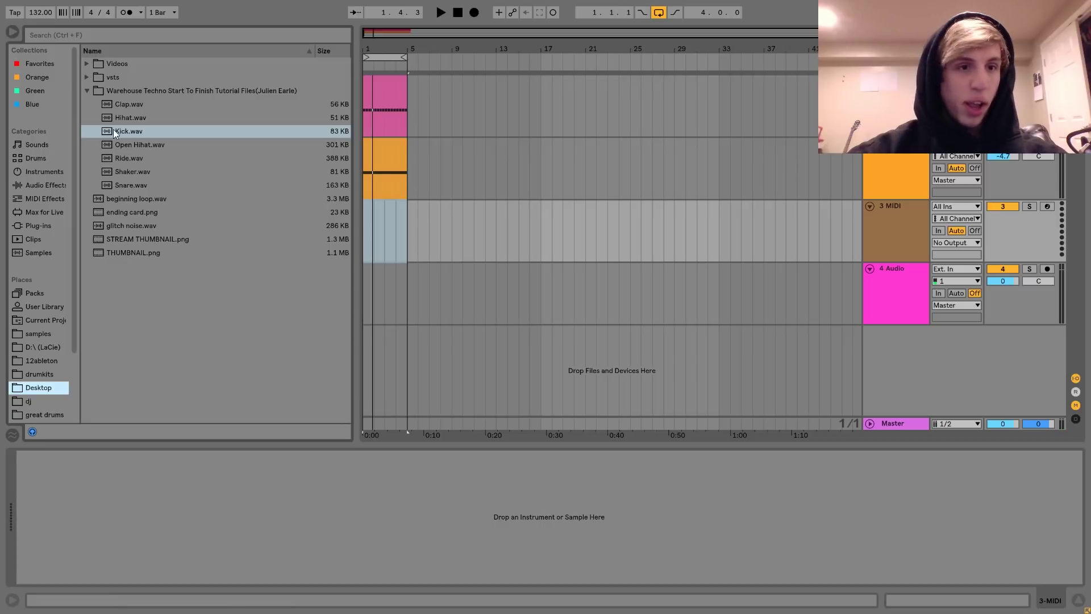
pyautogui.moveTo(133, 116); pyautogui.dragTo(432, 240)
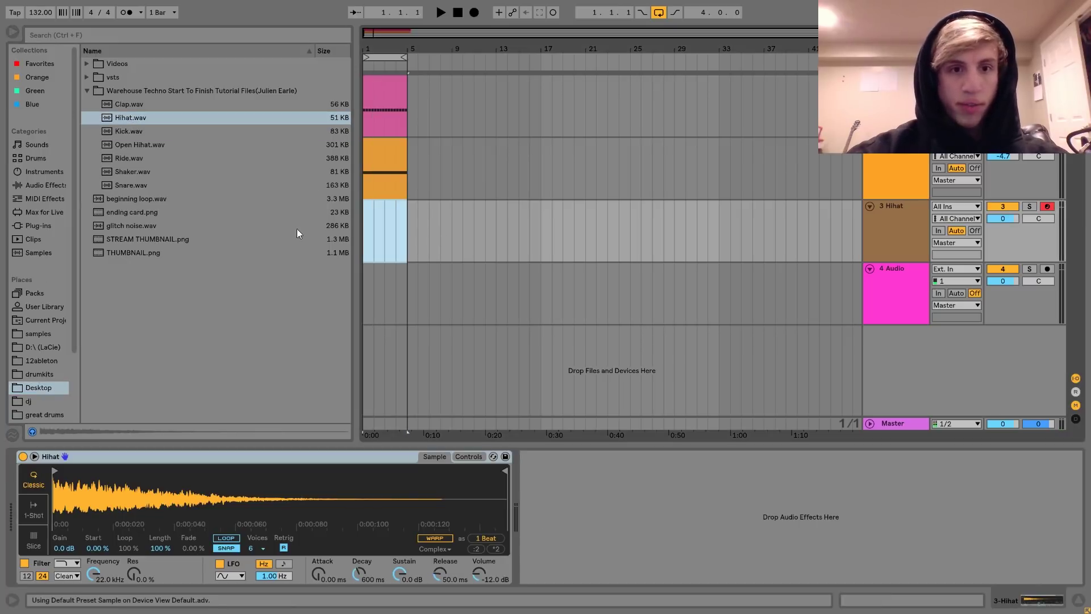
# Step: Create a four-bar MIDI clip on the Hihat track with an eighth-note C3 on the first offbeat, 1.1.3
pyautogui.hotkey('ctrl', 'shift', 'm')
pyautogui.doubleClick(232, 281)
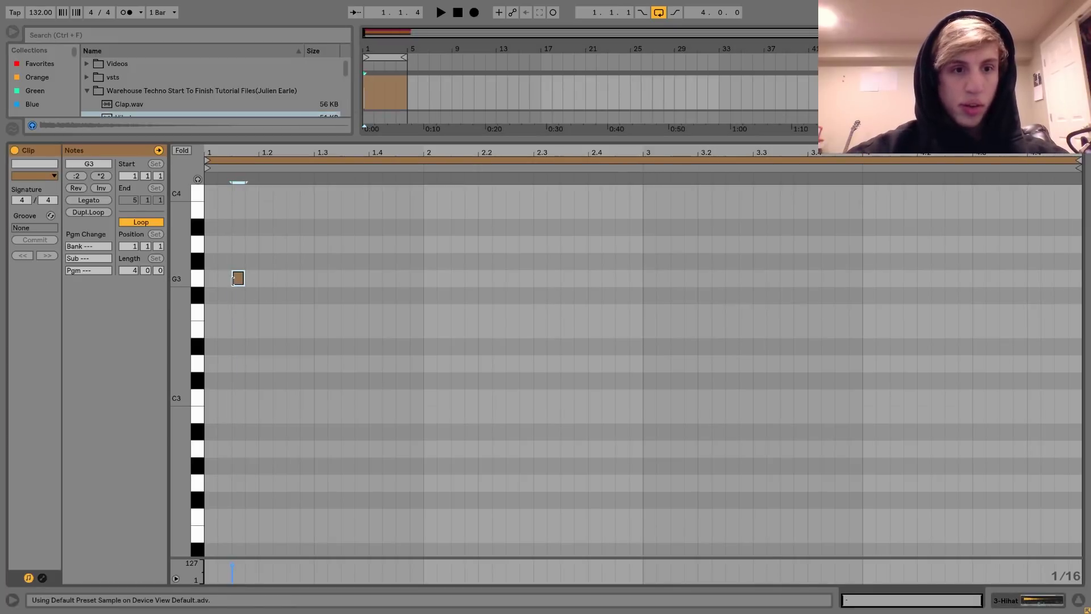
pyautogui.press('Down')
pyautogui.press('Down')
pyautogui.press('Down')
pyautogui.press('Down')
pyautogui.press('Down')
pyautogui.press('Down')
pyautogui.press('Down')
pyautogui.hotkey('shift', 'Right')
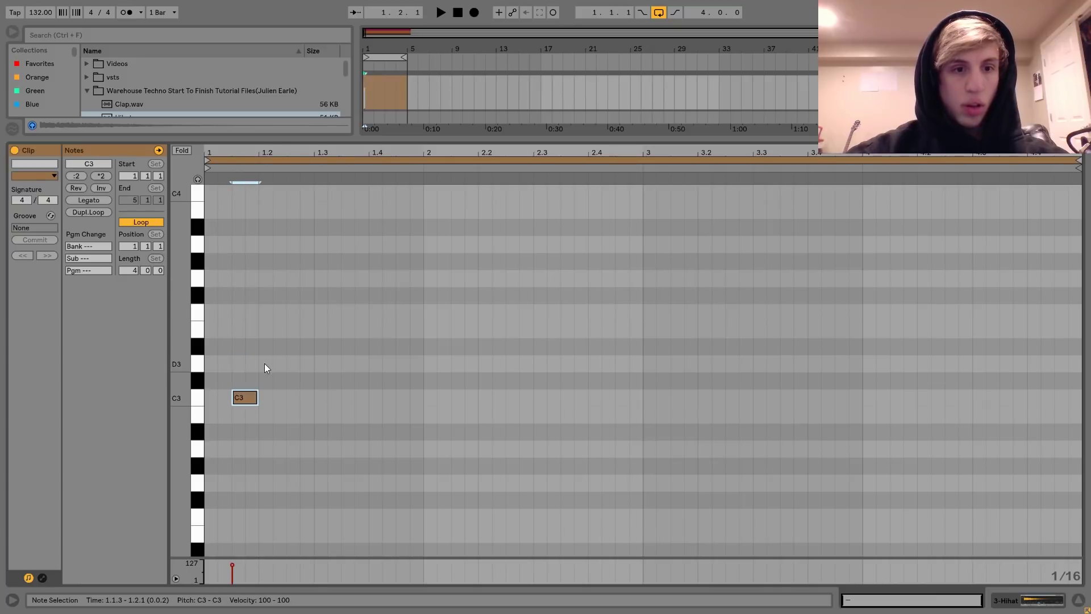
# Step: Duplicate the C3 note with its one-beat spacing so a hi-hat hits every offbeat across all four bars
pyautogui.moveTo(246, 361); pyautogui.dragTo(212, 429)
pyautogui.press('space')
pyautogui.hotkey('ctrl', 'd')
pyautogui.hotkey('ctrl', 'd')
pyautogui.hotkey('ctrl', 'd')
pyautogui.hotkey('ctrl', 'd')
pyautogui.hotkey('ctrl', 'd')
pyautogui.hotkey('ctrl', 'd')
pyautogui.hotkey('ctrl', 'd')
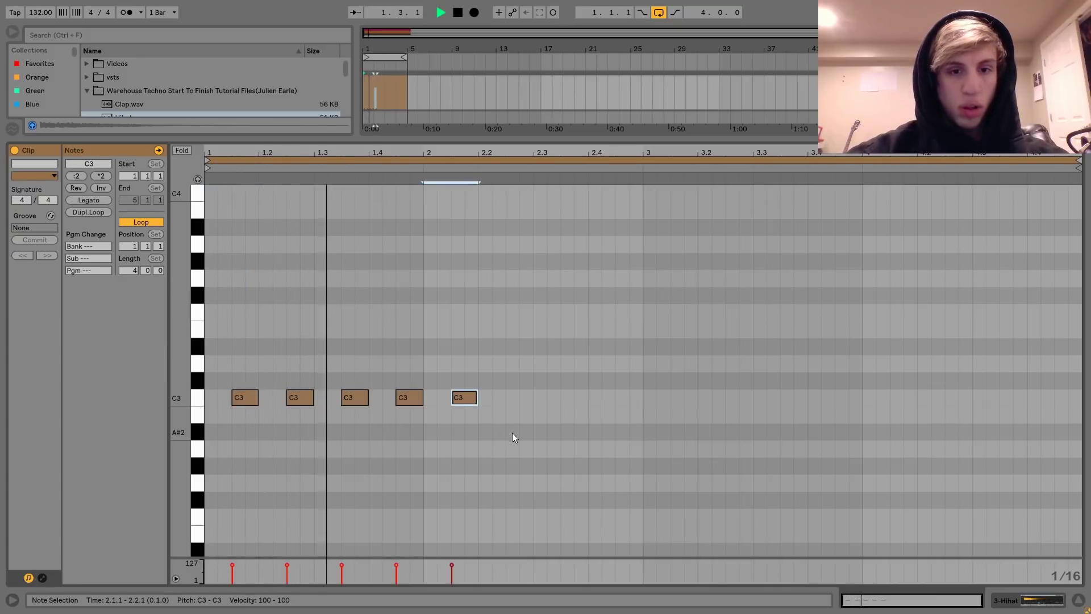
pyautogui.hotkey('ctrl', 'd')
pyautogui.hotkey('ctrl', 'd')
pyautogui.hotkey('ctrl', 'd')
pyautogui.hotkey('ctrl', 'd')
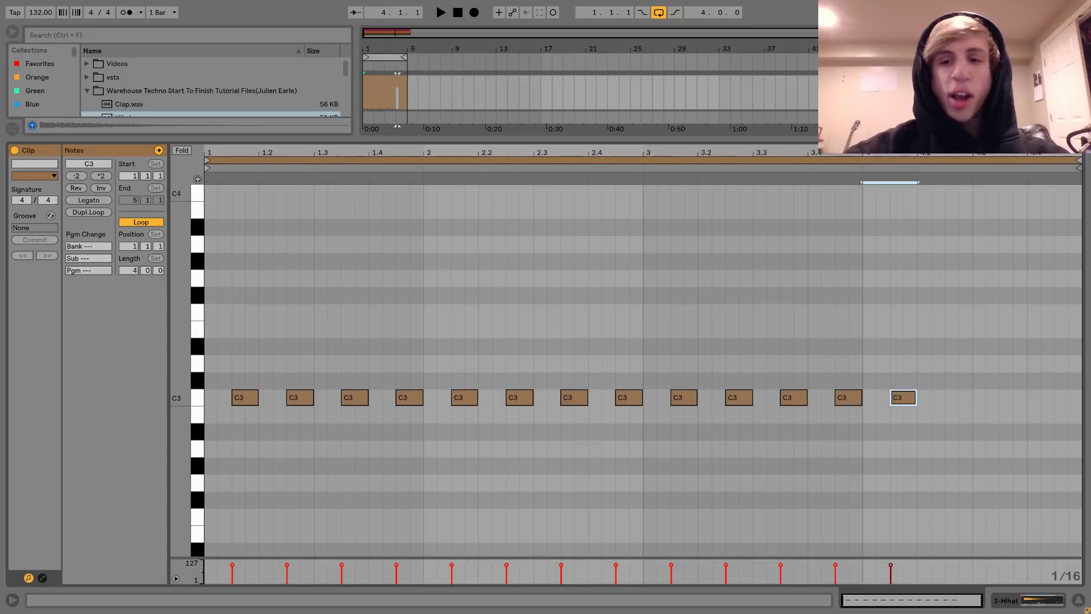
pyautogui.hotkey('ctrl', 'd')
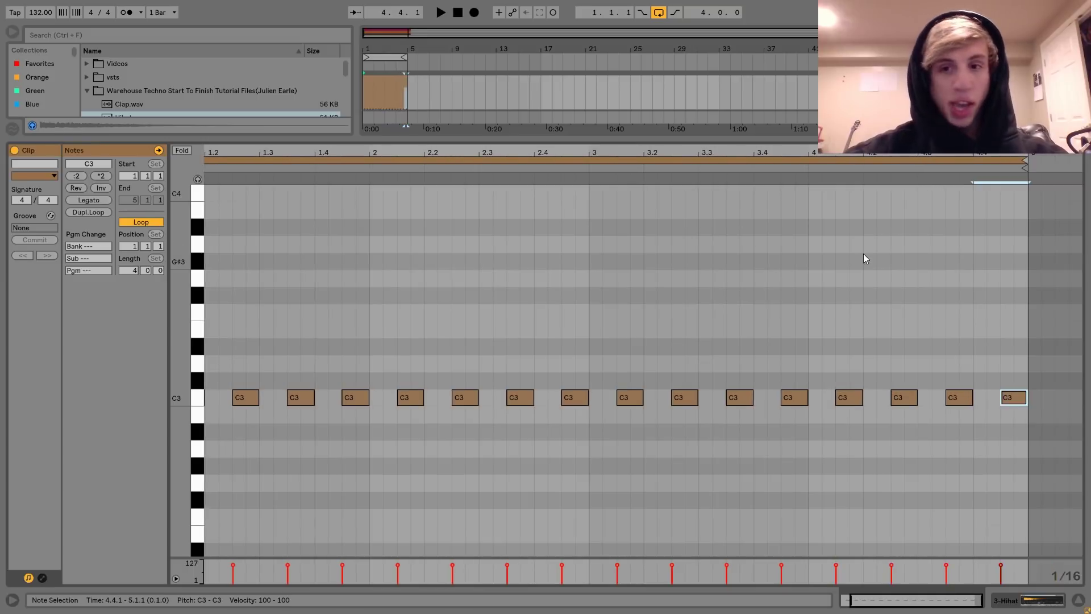
pyautogui.rightClick(864, 254)
pyautogui.click(903, 330)
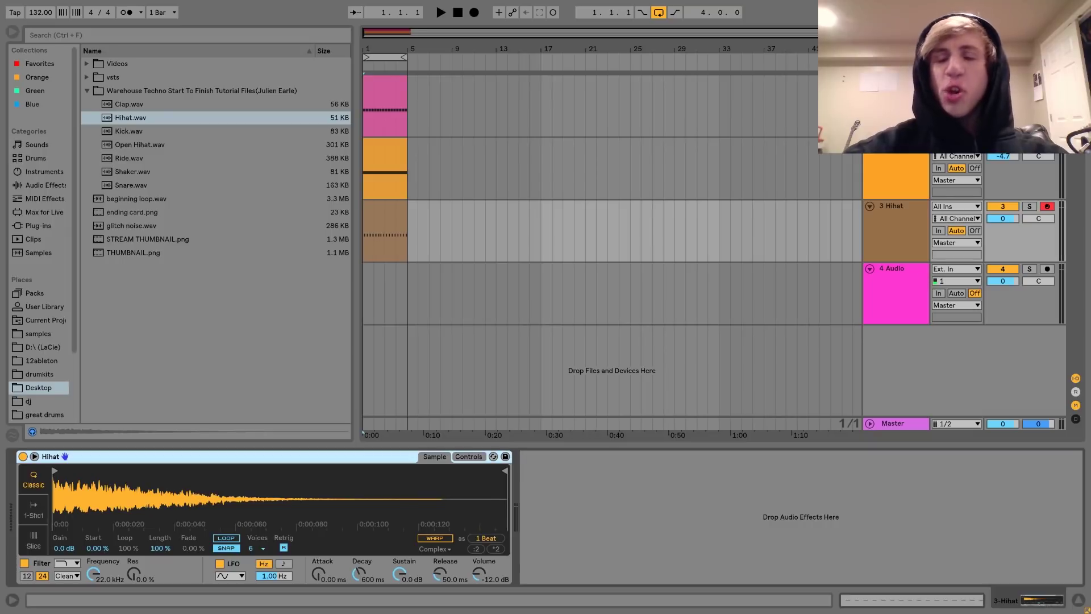
# Step: Audition the loop with the offbeat hi-hat and set the Operator track volume to -5.1 dB
pyautogui.press('space')
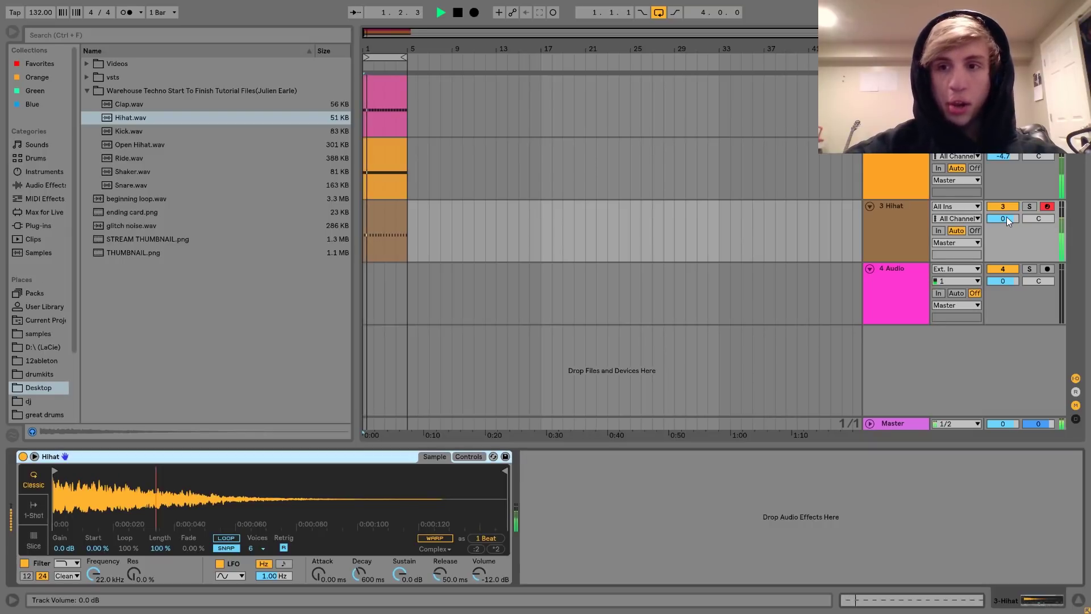
pyautogui.press('space')
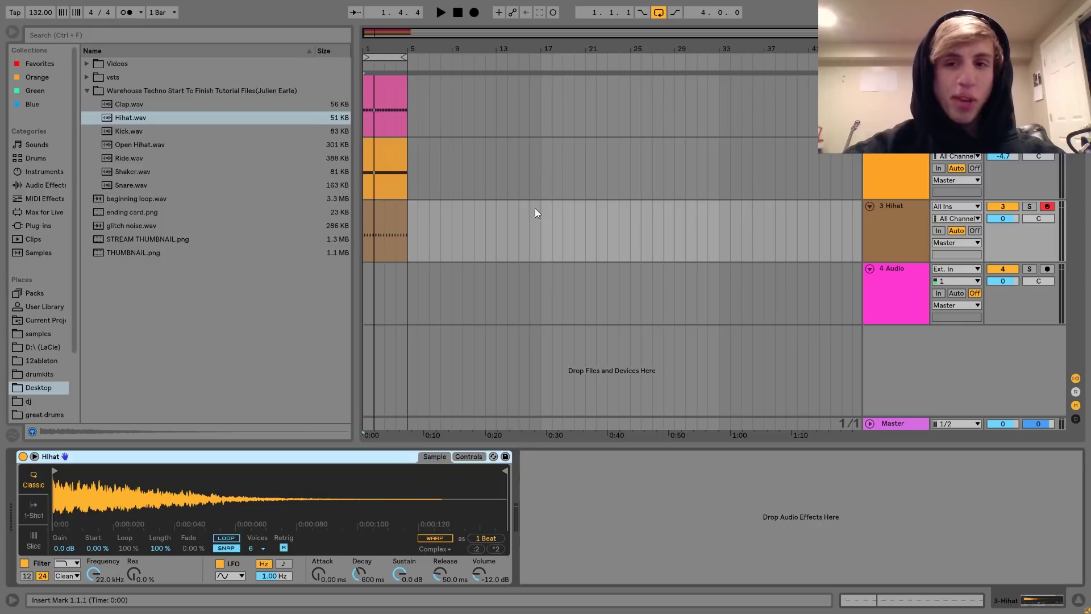
pyautogui.click(374, 207)
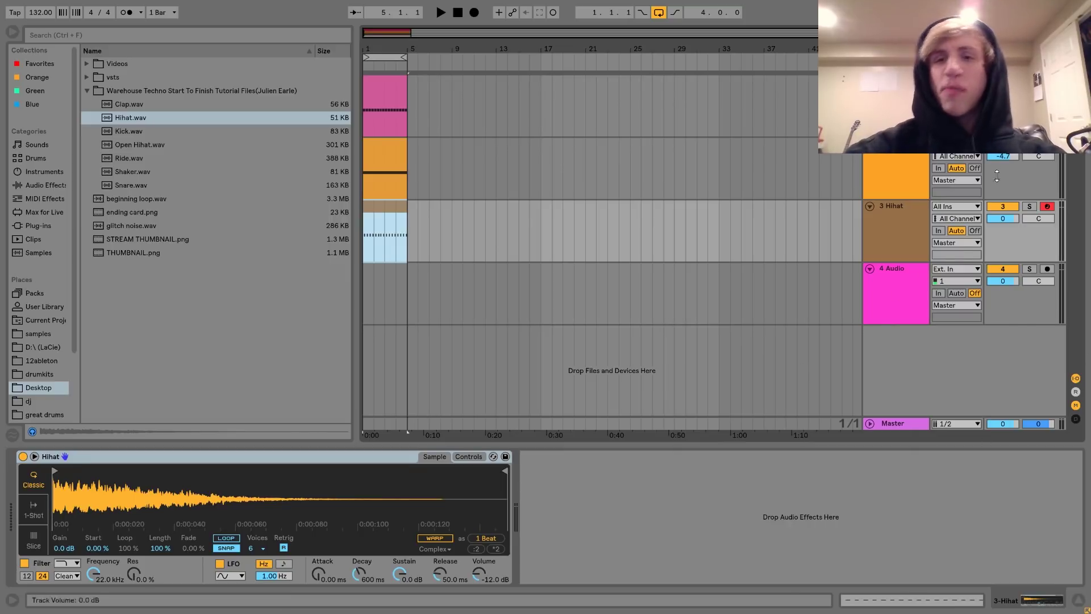
pyautogui.click(1003, 155)
pyautogui.moveTo(1005, 156); pyautogui.dragTo(1005, 158)
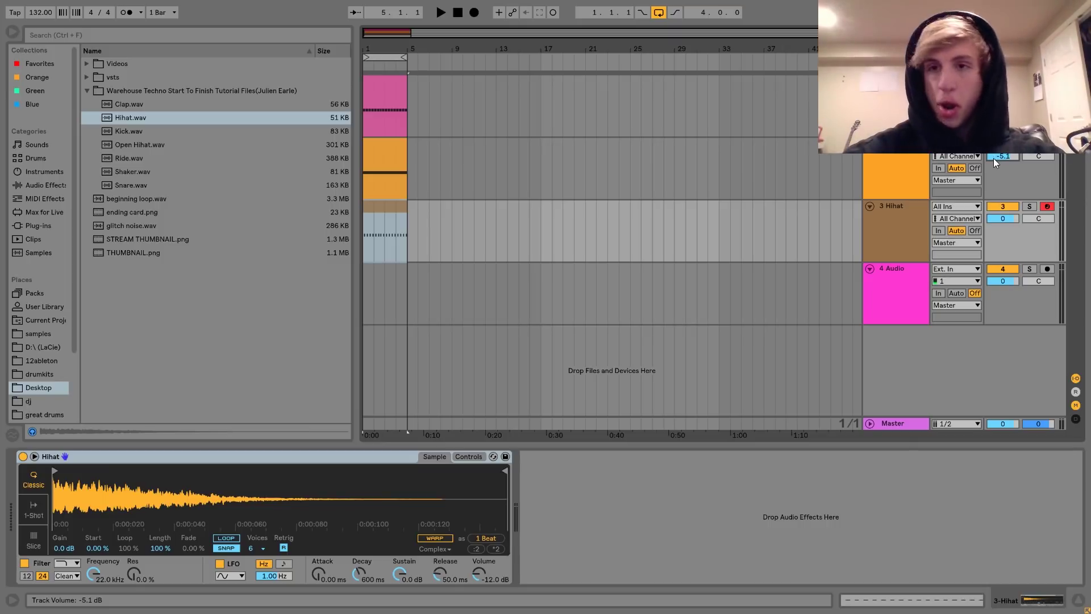
# Step: Duplicate the Hihat track with its clip and replace the copy's sample with Shaker.wav
pyautogui.click(894, 213)
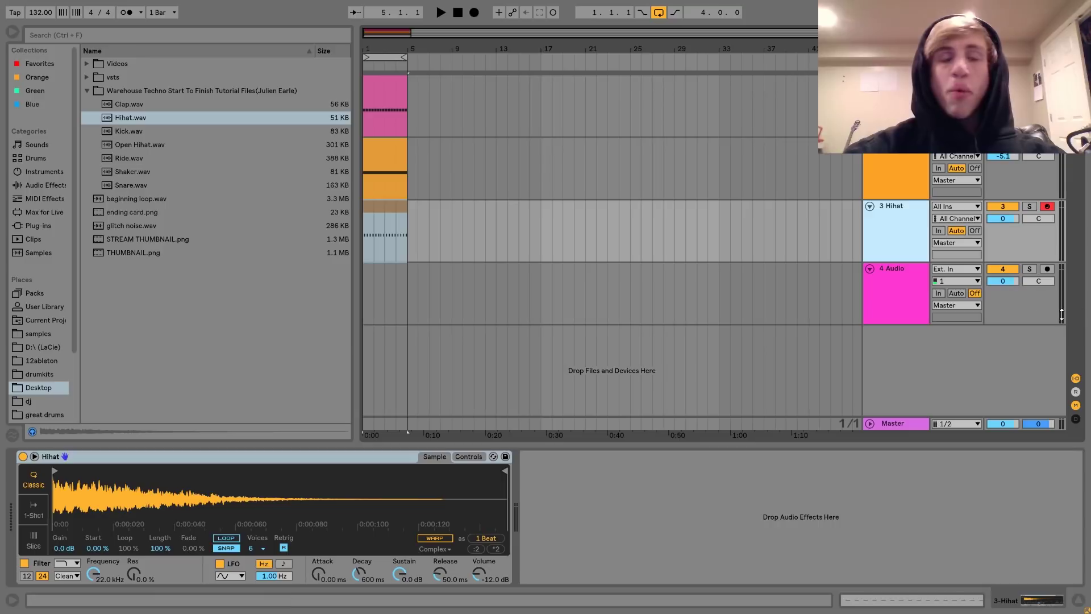
pyautogui.press('space')
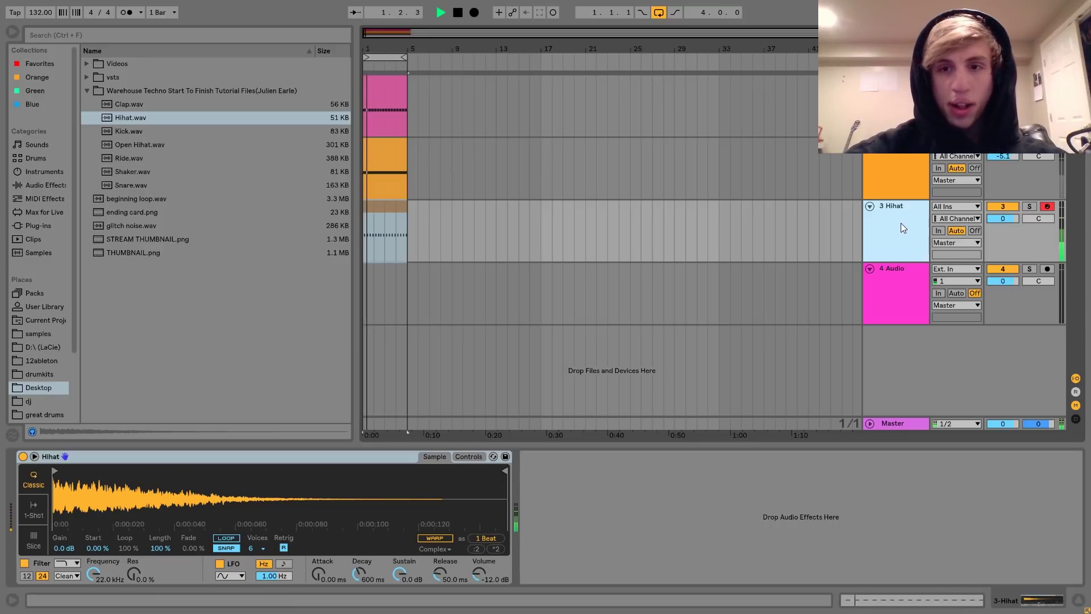
pyautogui.press('space')
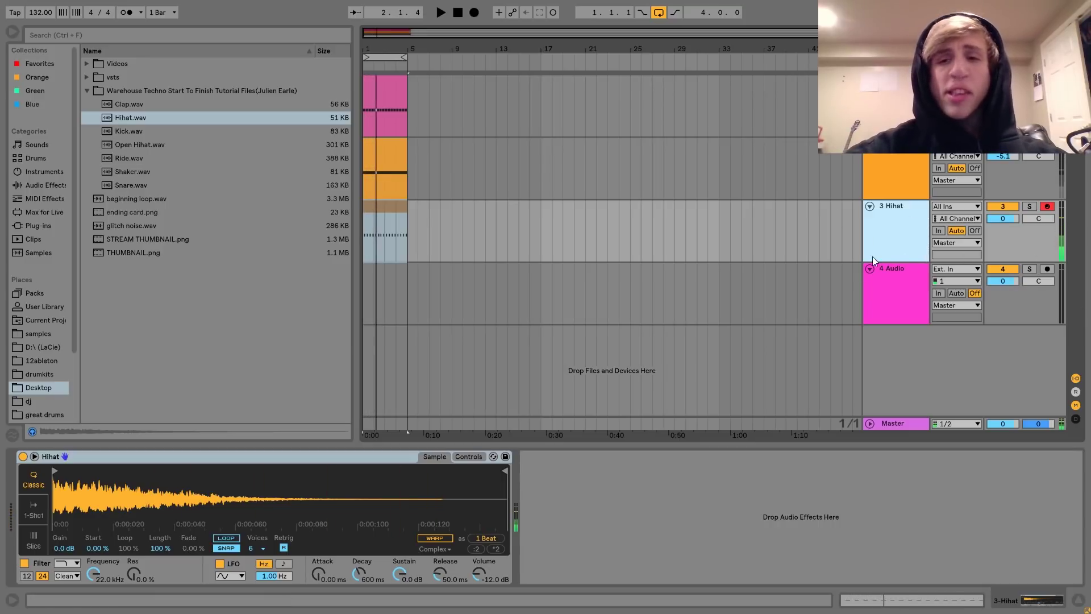
pyautogui.hotkey('ctrl', 'd')
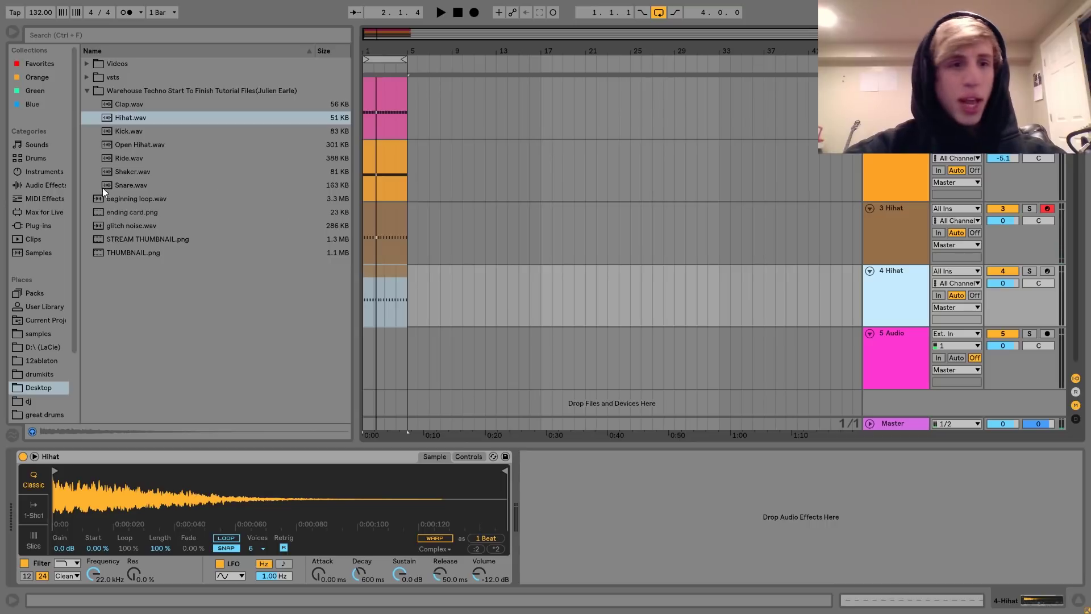
pyautogui.click(132, 172)
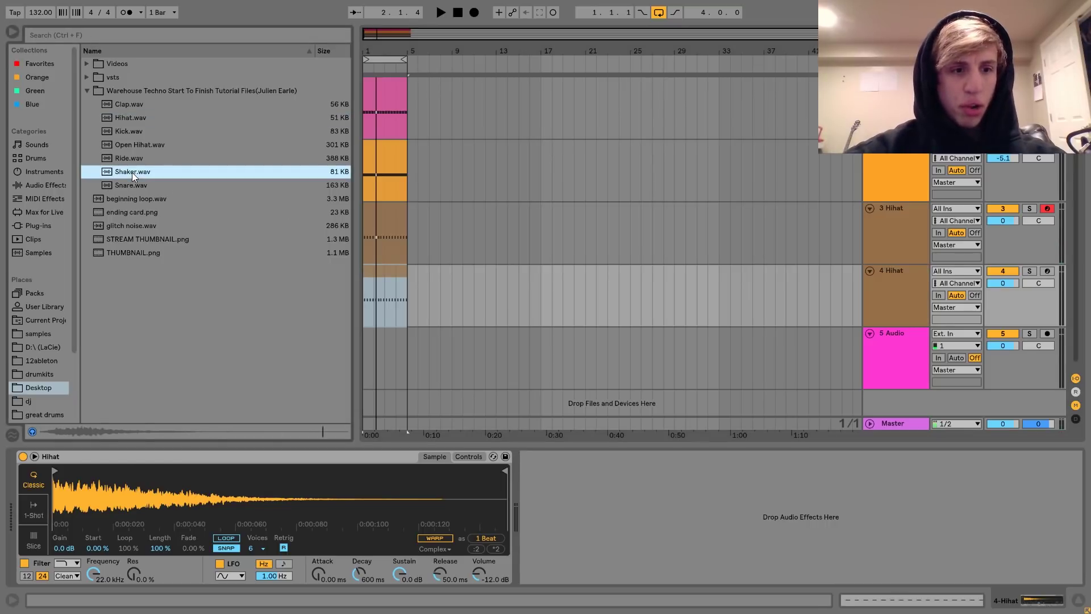
pyautogui.moveTo(132, 172); pyautogui.dragTo(905, 291)
# Step: Balance the layers during playback, setting the Hihat track to -0.7 dB and the Shaker track to -10.9 dB
pyautogui.press('space')
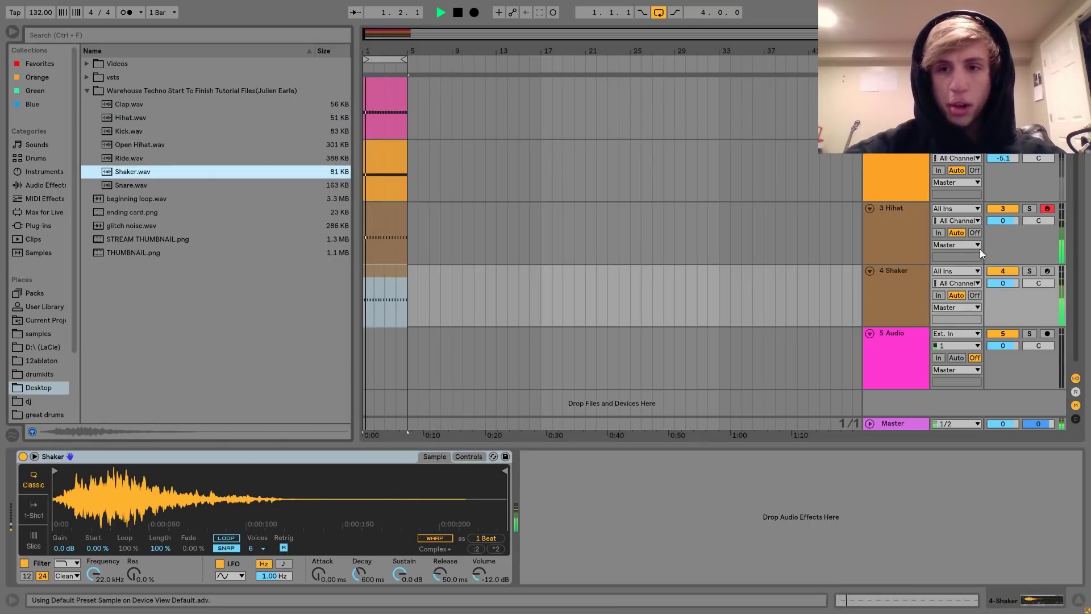
pyautogui.moveTo(1003, 221); pyautogui.dragTo(1003, 244)
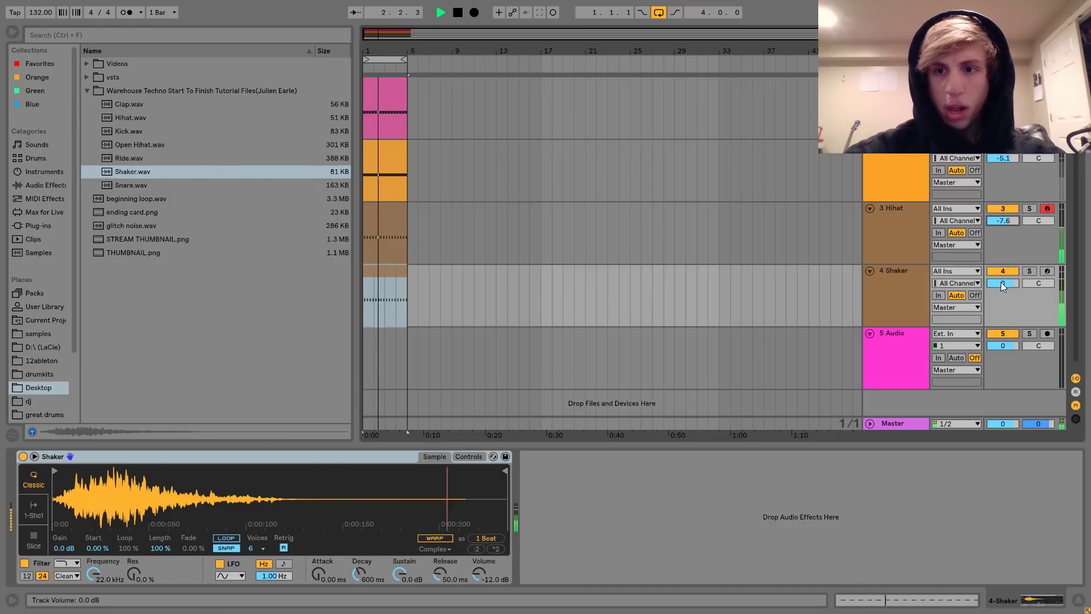
pyautogui.moveTo(1003, 284); pyautogui.dragTo(1003, 309)
pyautogui.moveTo(1003, 221); pyautogui.dragTo(1003, 196)
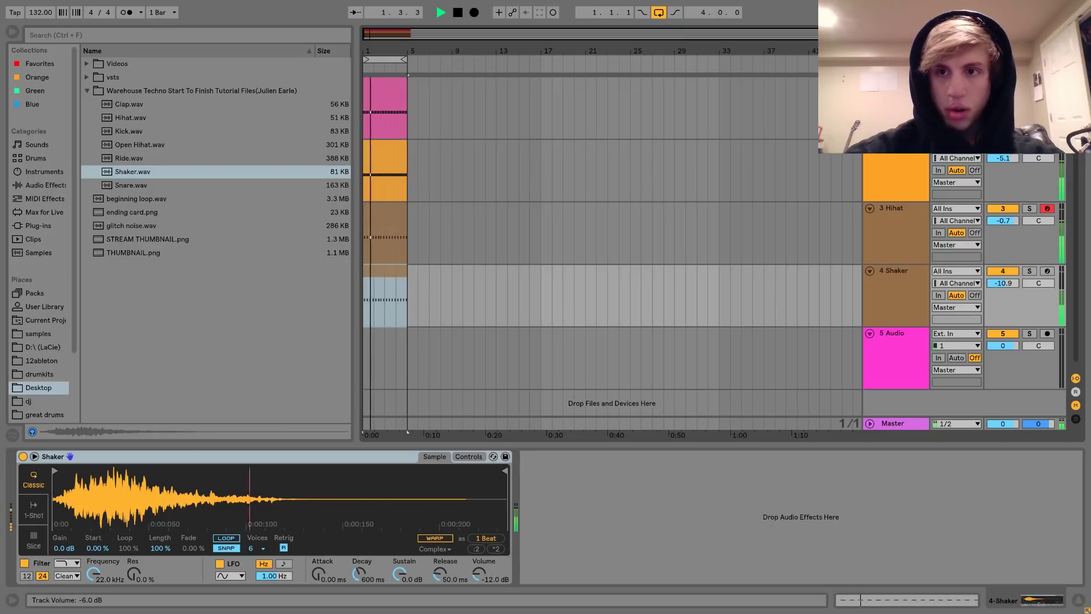
pyautogui.click(895, 142)
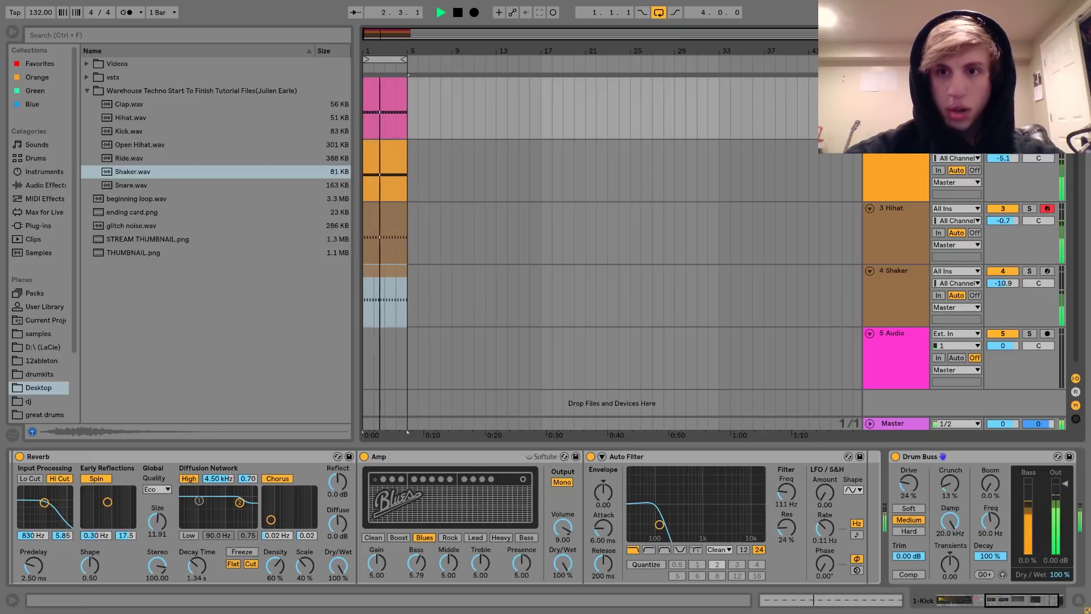
# Step: Transpose the Hihat sample up to +3 st in its Simpler controls while playing the loop
pyautogui.click(897, 212)
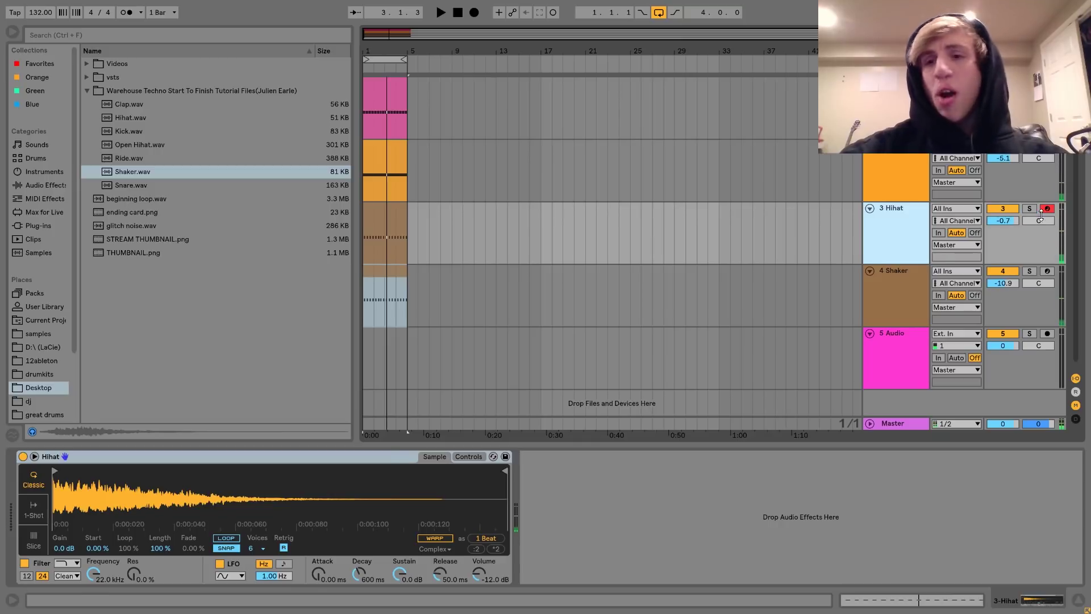
pyautogui.click(405, 458)
pyautogui.click(468, 455)
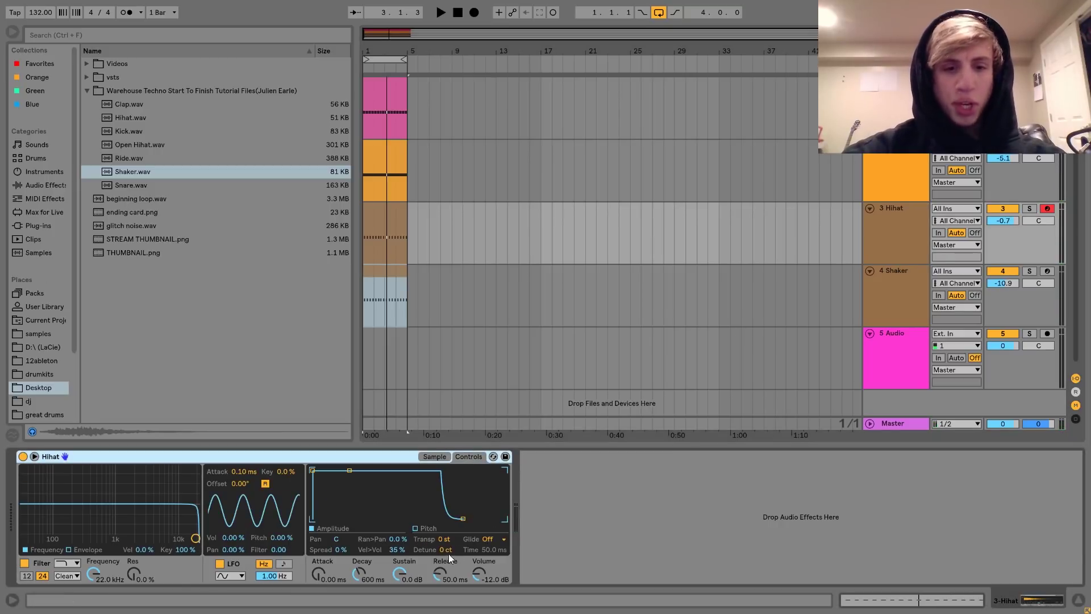
pyautogui.press('space')
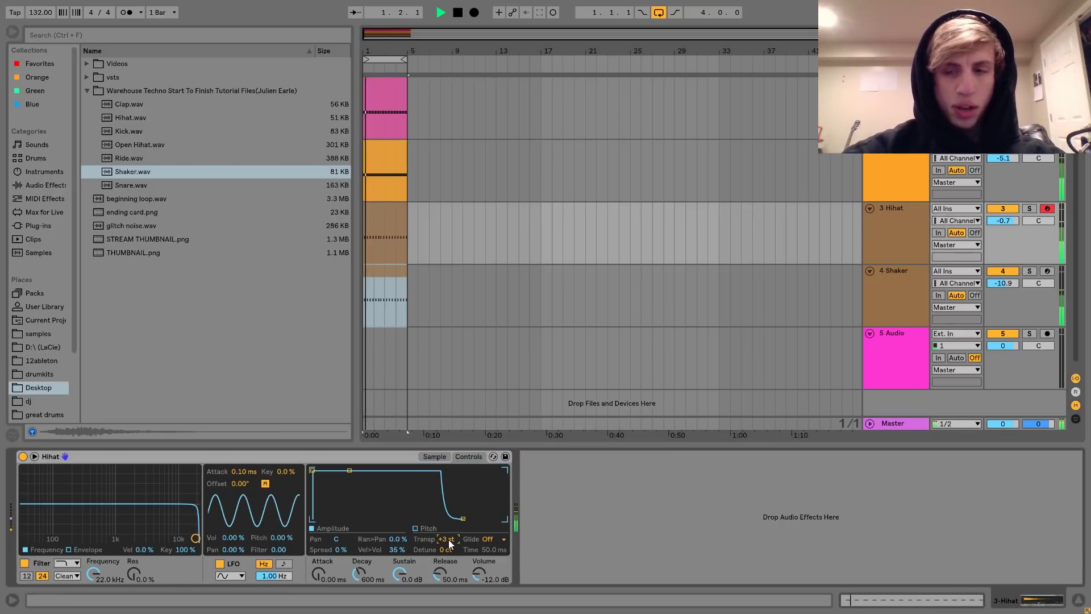
# Step: Set the Shaker sample's transpose to +1 st and its track volume to -5.2 dB during playback
pyautogui.click(911, 287)
pyautogui.moveTo(1003, 283); pyautogui.dragTo(1003, 278)
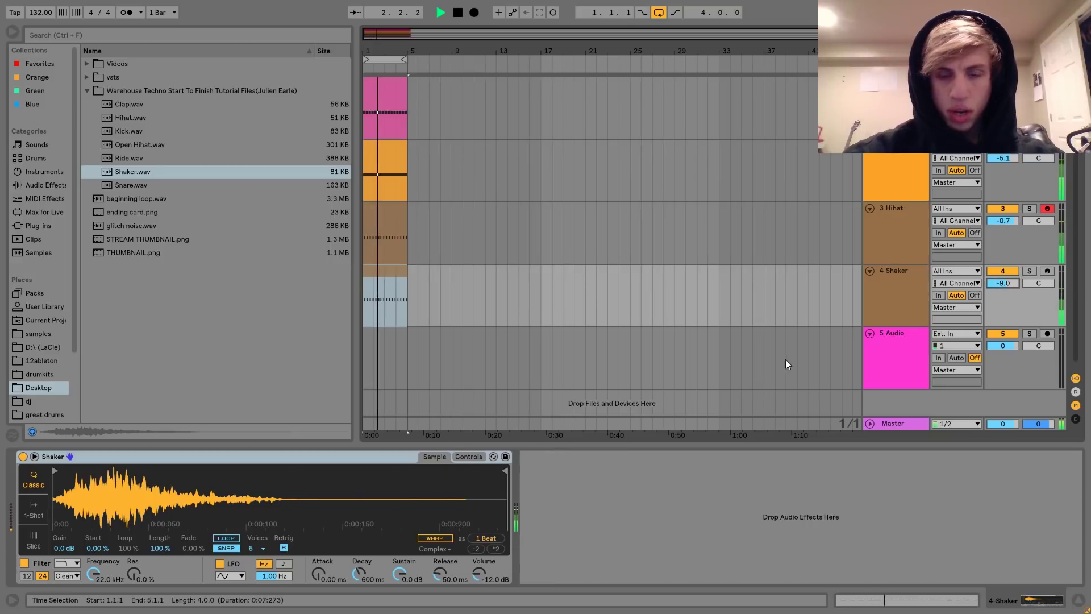
pyautogui.click(468, 456)
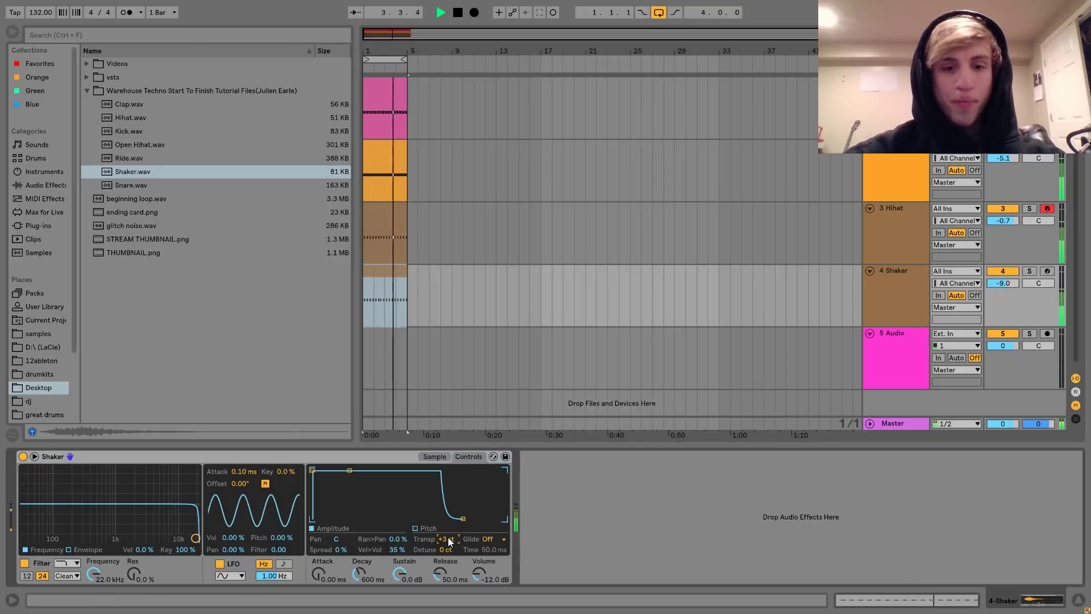
pyautogui.press('Up')
pyautogui.press('Up')
pyautogui.press('Down')
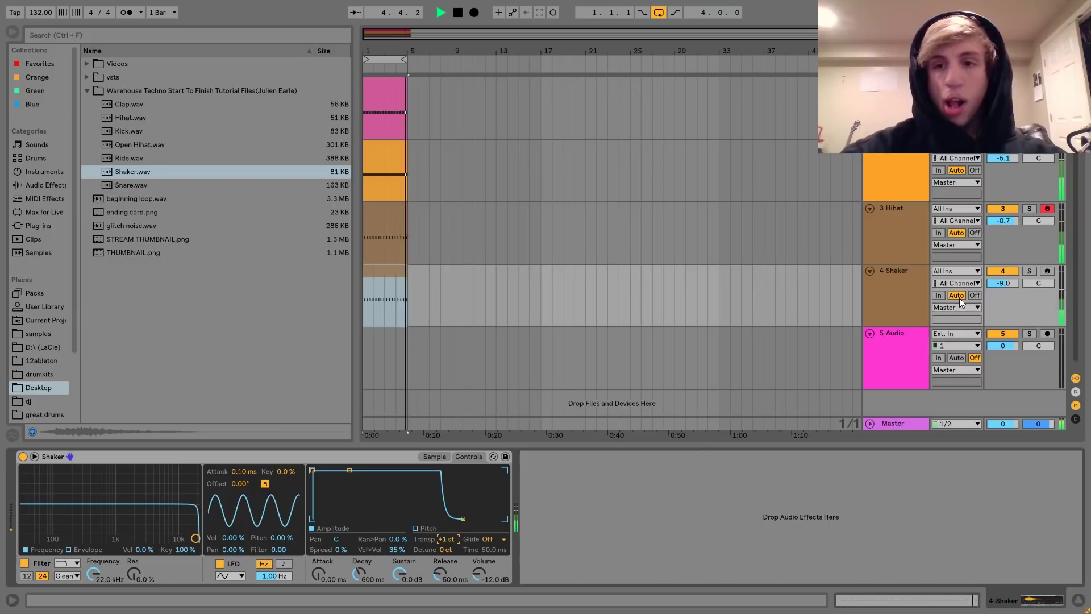
pyautogui.moveTo(1003, 283)
pyautogui.mouseDown()
pyautogui.moveTo(1003, 273)
pyautogui.moveTo(1003, 288)
pyautogui.mouseUp()
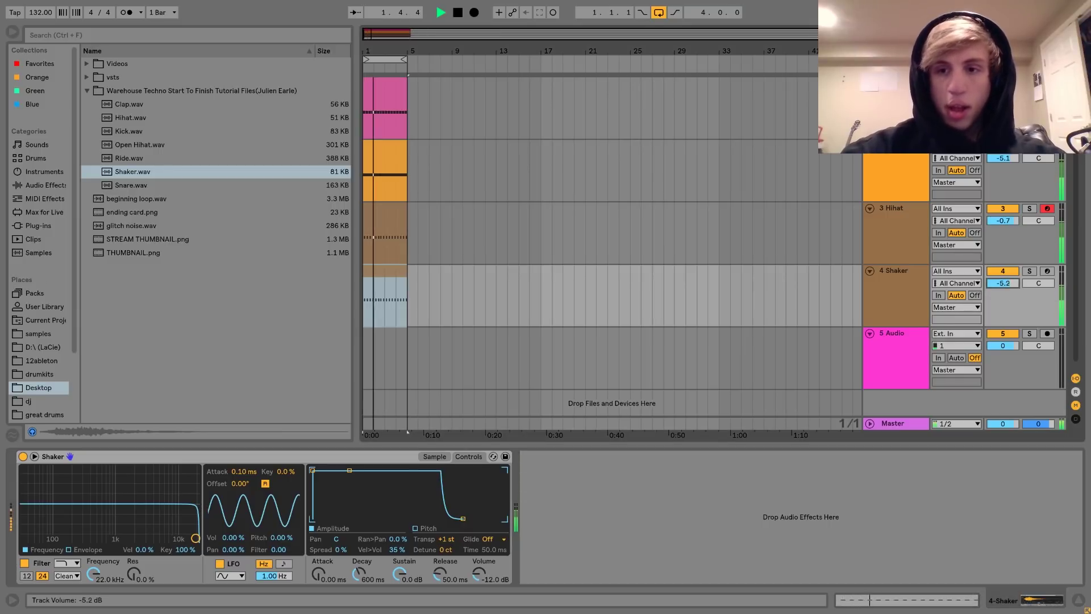
# Step: Lower the Shaker track to -6.7 dB and audition the Shaker and Hihat tracks soloed in turn, ending with the full mix
pyautogui.press('space')
pyautogui.click(882, 294)
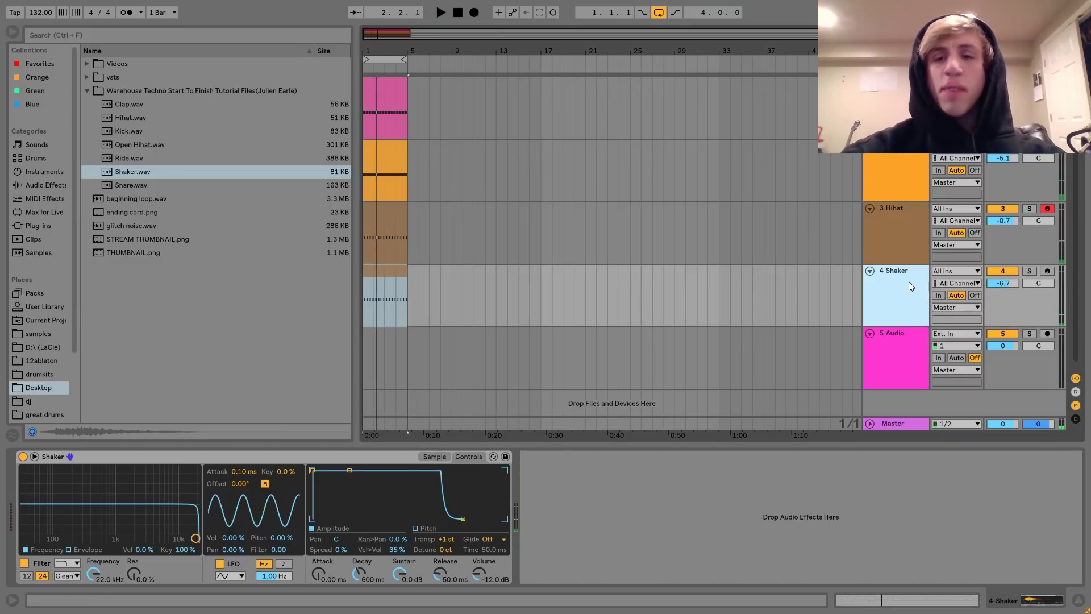
pyautogui.click(1030, 271)
pyautogui.press('space')
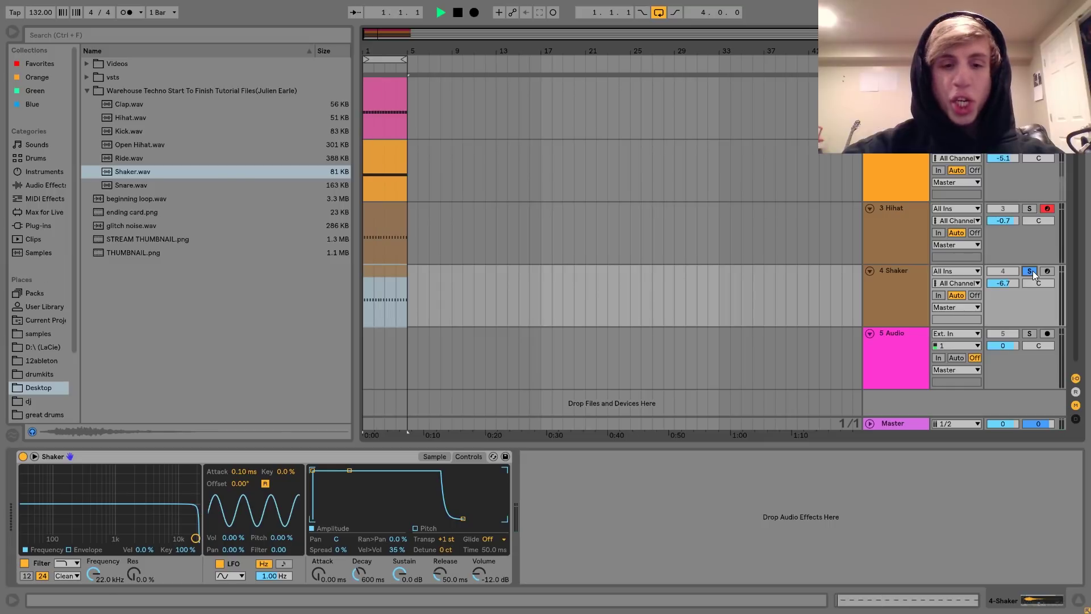
pyautogui.press('space')
pyautogui.click(1029, 209)
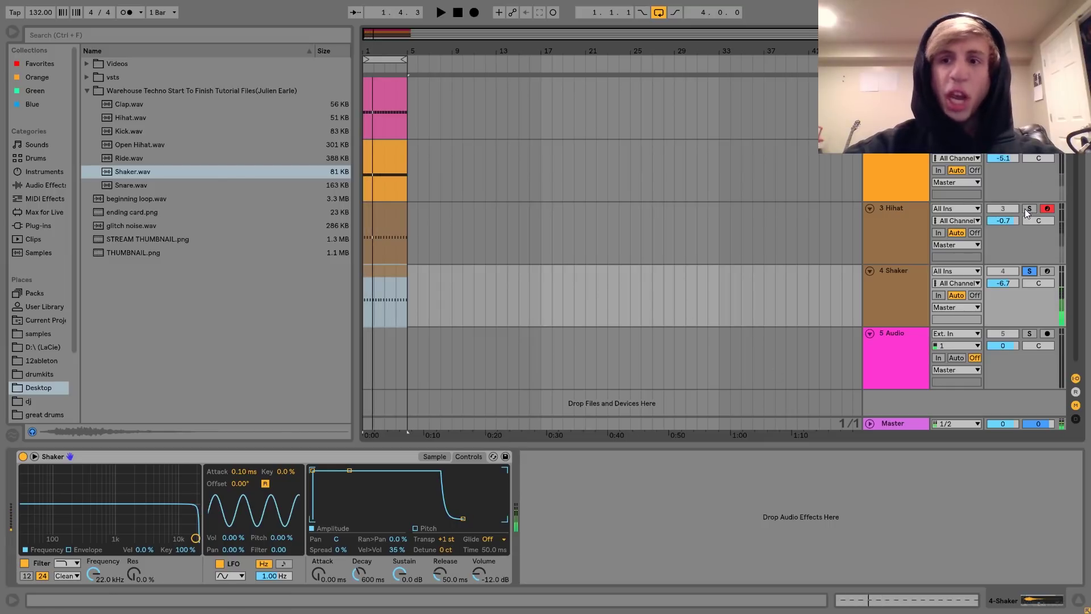
pyautogui.click(899, 232)
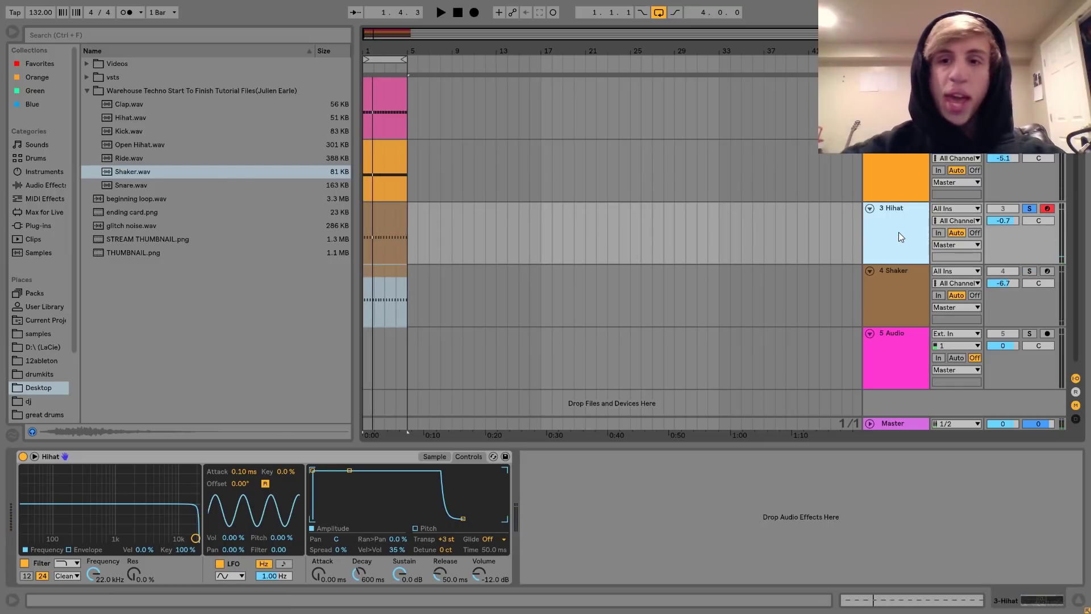
pyautogui.press('space')
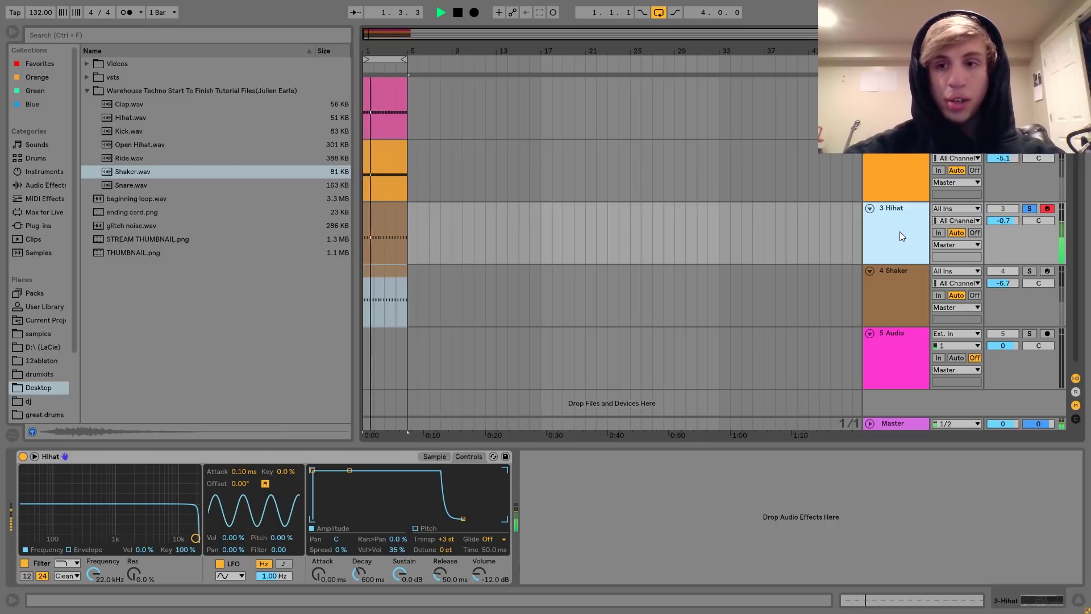
pyautogui.click(1029, 208)
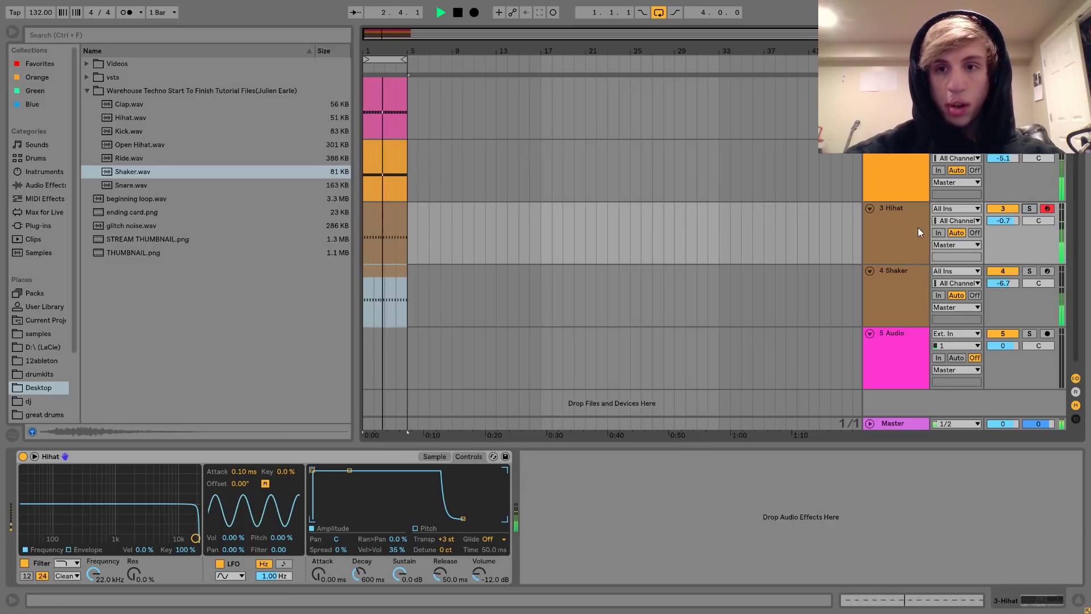
# Step: Reshape the Hihat sample's amplitude envelope to a decaying curve with sustain at -inf dB and decay at 8.49 s
pyautogui.click(899, 224)
pyautogui.moveTo(349, 470); pyautogui.dragTo(366, 519)
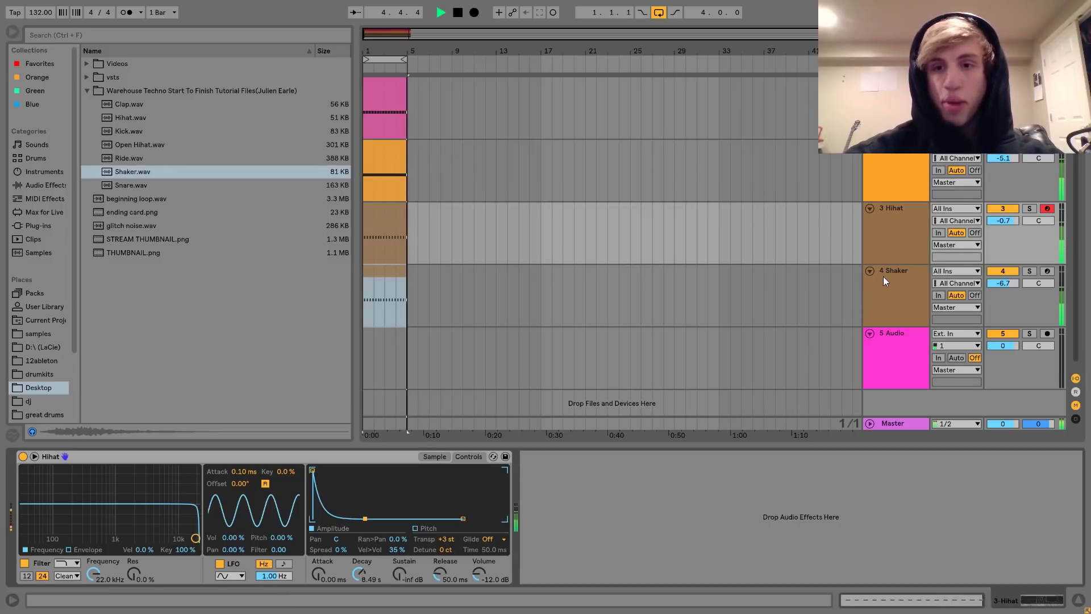
pyautogui.press('space')
pyautogui.click(898, 250)
# Step: Group the Operator, Hihat and Shaker tracks together
pyautogui.click(915, 281)
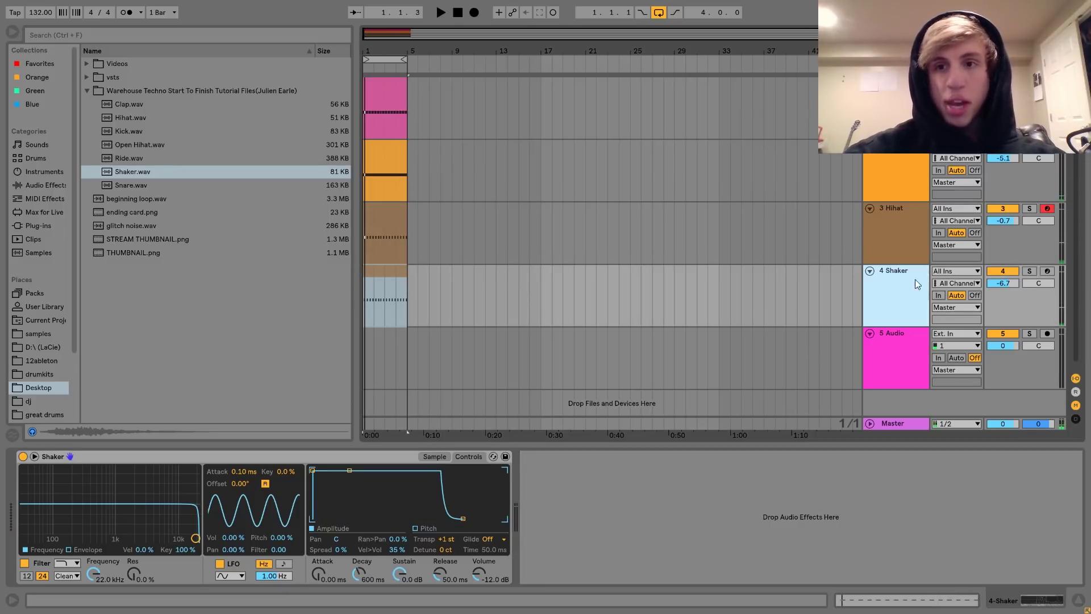
pyautogui.keyDown('shift'); pyautogui.click(904, 178); pyautogui.keyUp('shift')
pyautogui.hotkey('ctrl', 'g')
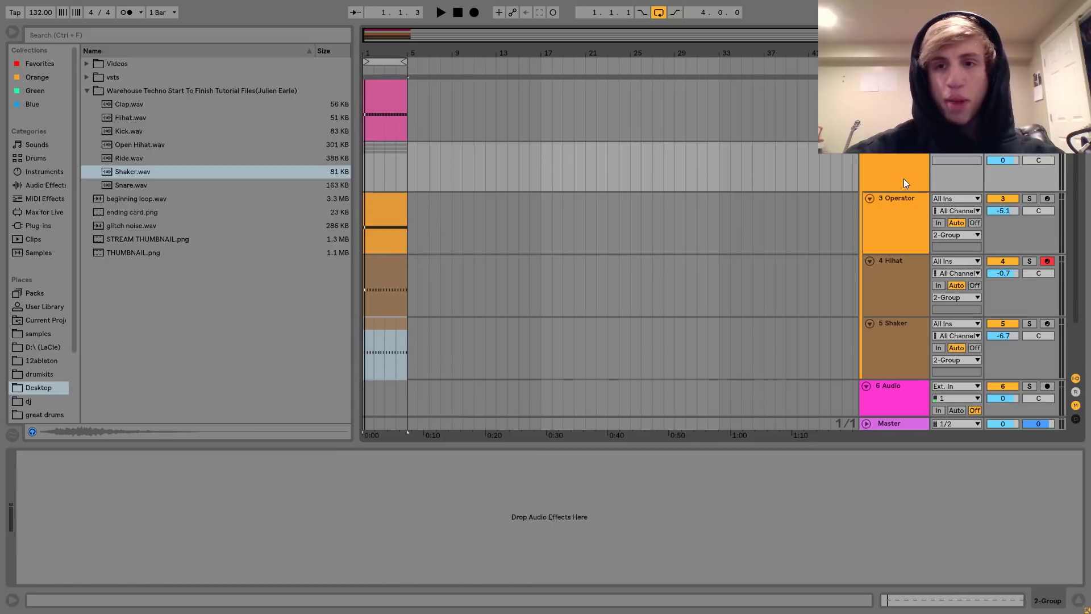
# Step: Add EQ Eight to the hi-hat group and make band 1 a low cut at 367 Hz during playback
pyautogui.press('space')
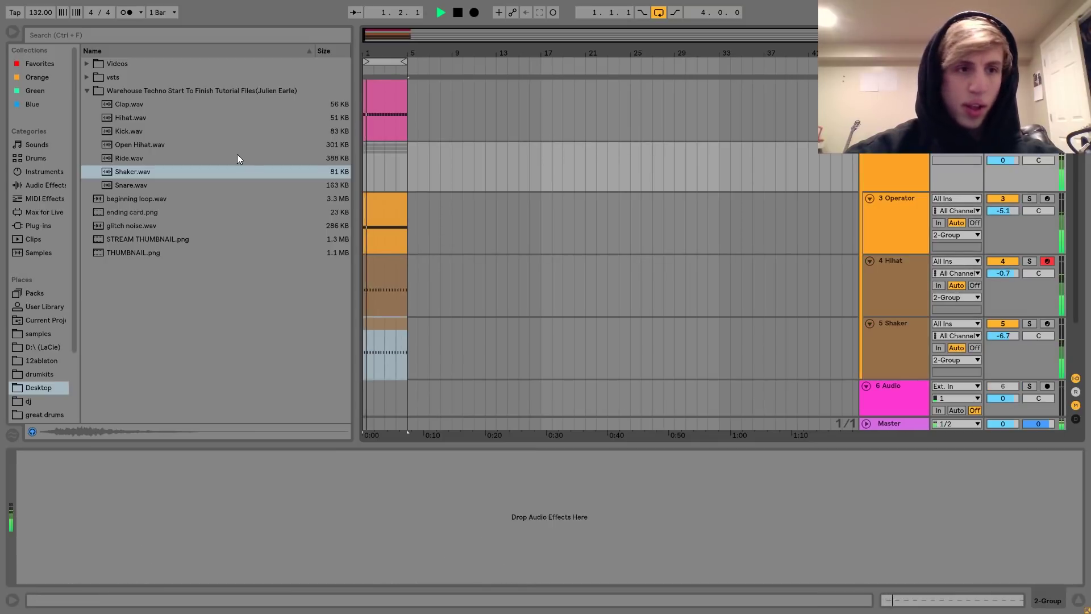
pyautogui.click(37, 187)
pyautogui.moveTo(124, 225); pyautogui.dragTo(97, 522)
pyautogui.click(79, 562)
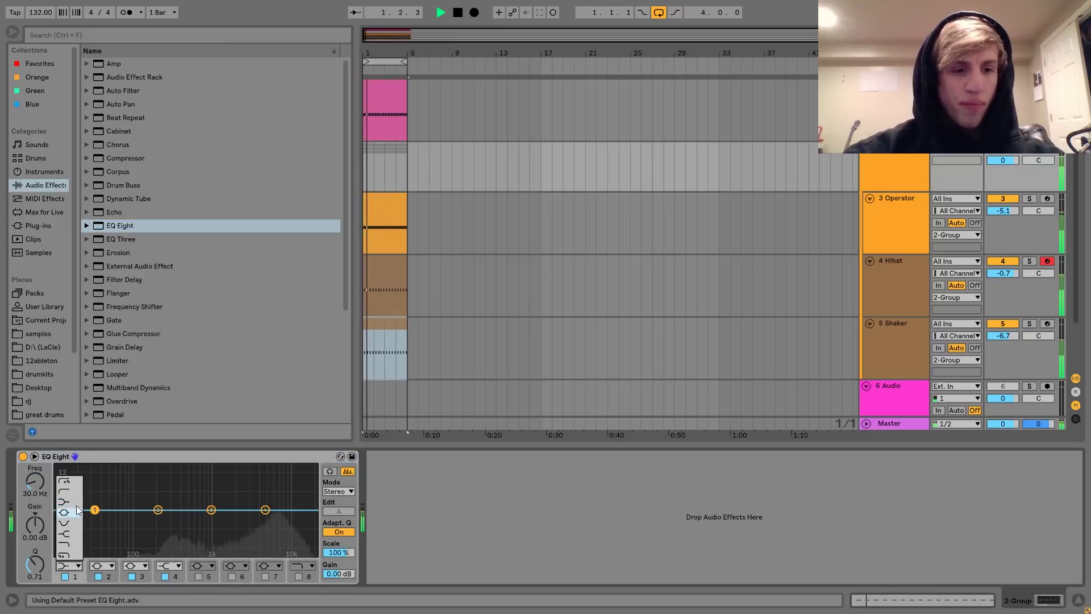
pyautogui.click(75, 493)
pyautogui.moveTo(35, 480)
pyautogui.mouseDown()
pyautogui.moveTo(36, 461)
pyautogui.moveTo(36, 481)
pyautogui.moveTo(46, 475)
pyautogui.mouseUp()
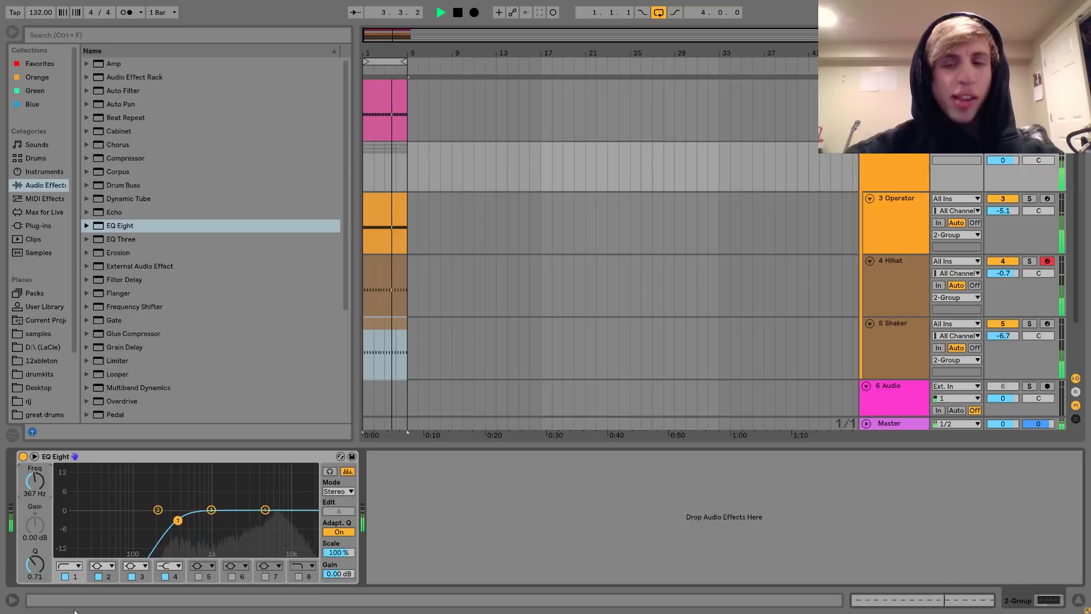
# Step: Compare the hi-hat group's sound with EQ Eight's low-cut band bypassed and enabled
pyautogui.click(66, 576)
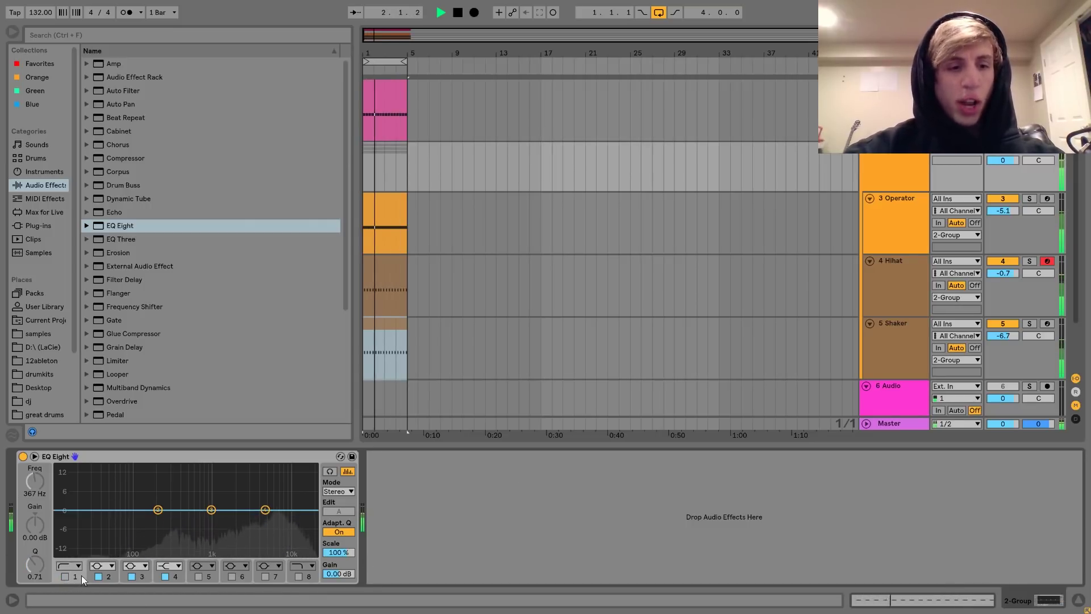
pyautogui.click(65, 577)
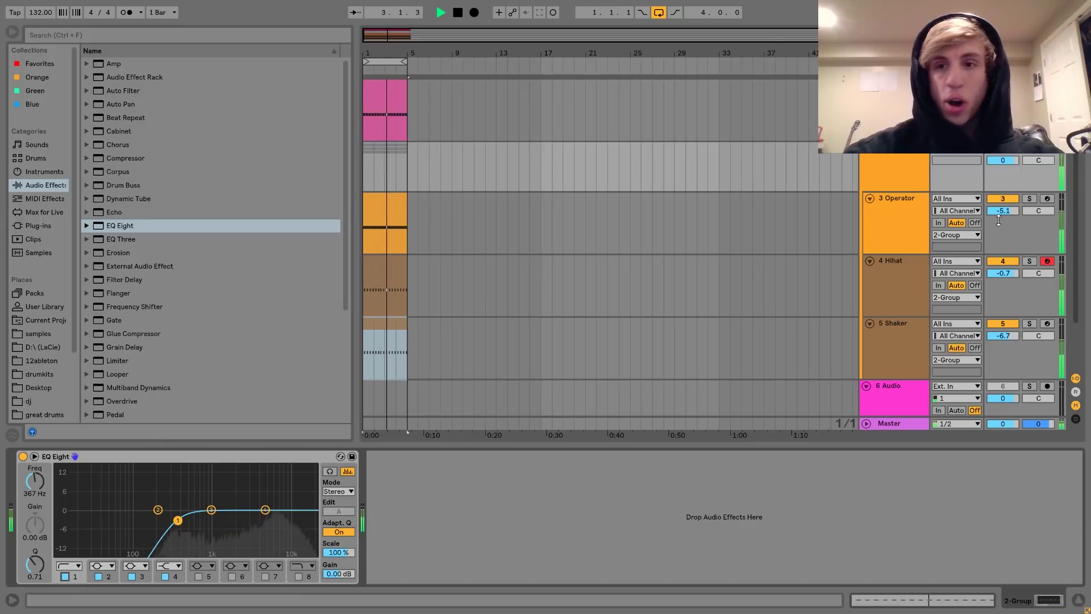
pyautogui.click(875, 156)
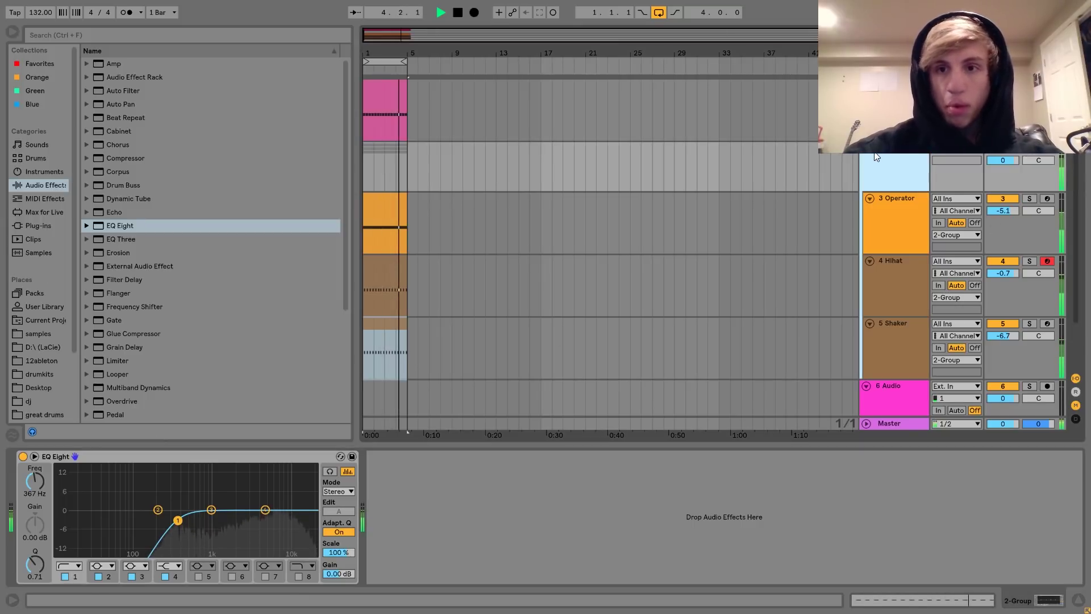
pyautogui.press('space')
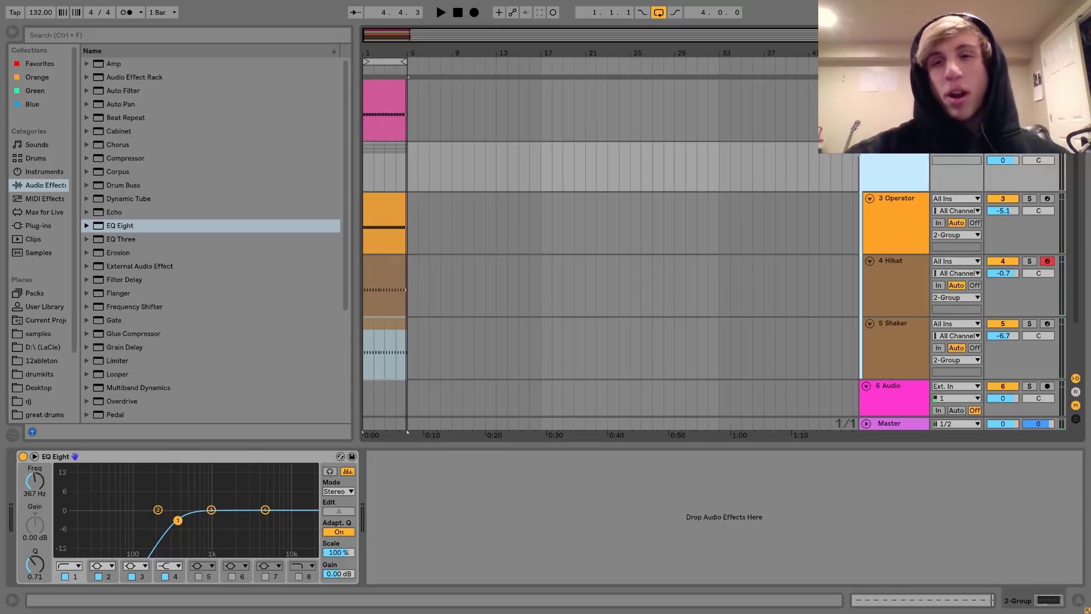
# Step: Play the loop while reviewing the device chains of the Kick track, the hi-hat group and the Operator track
pyautogui.click(875, 130)
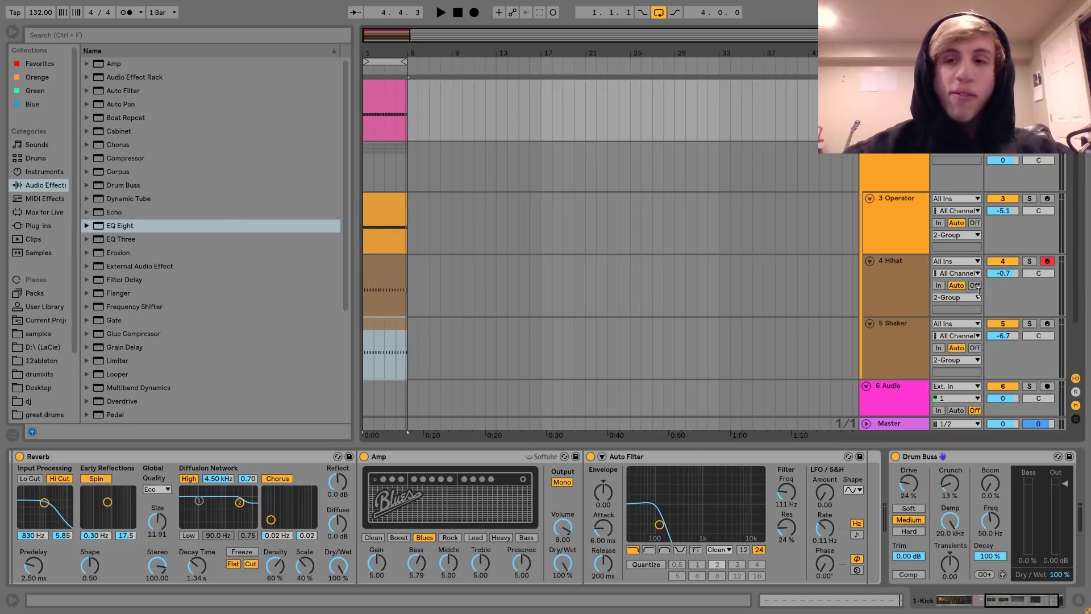
pyautogui.press('space')
pyautogui.click(889, 168)
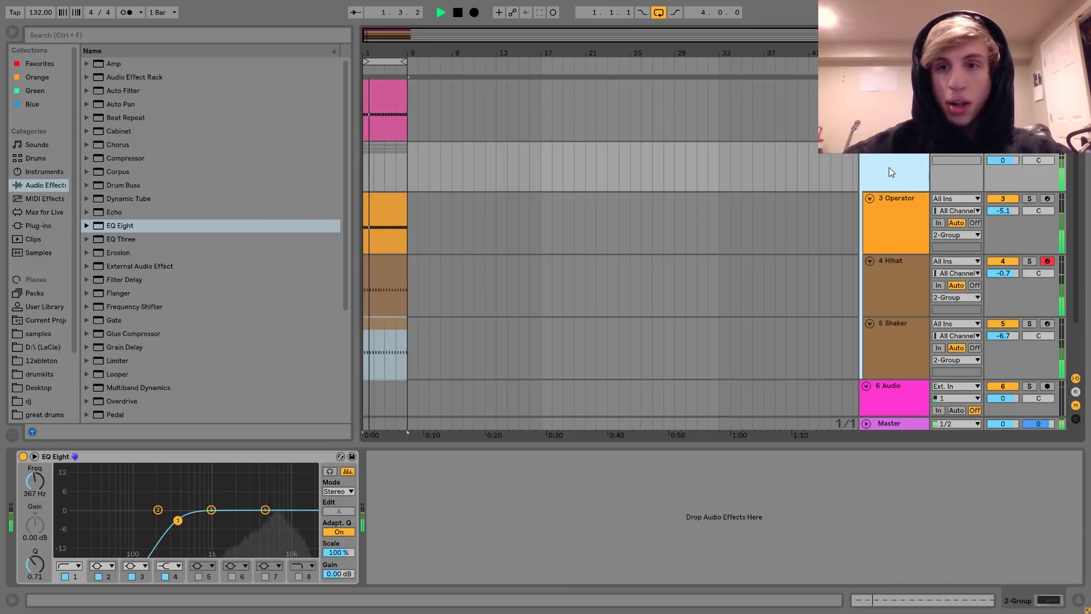
pyautogui.click(895, 210)
pyautogui.press('space')
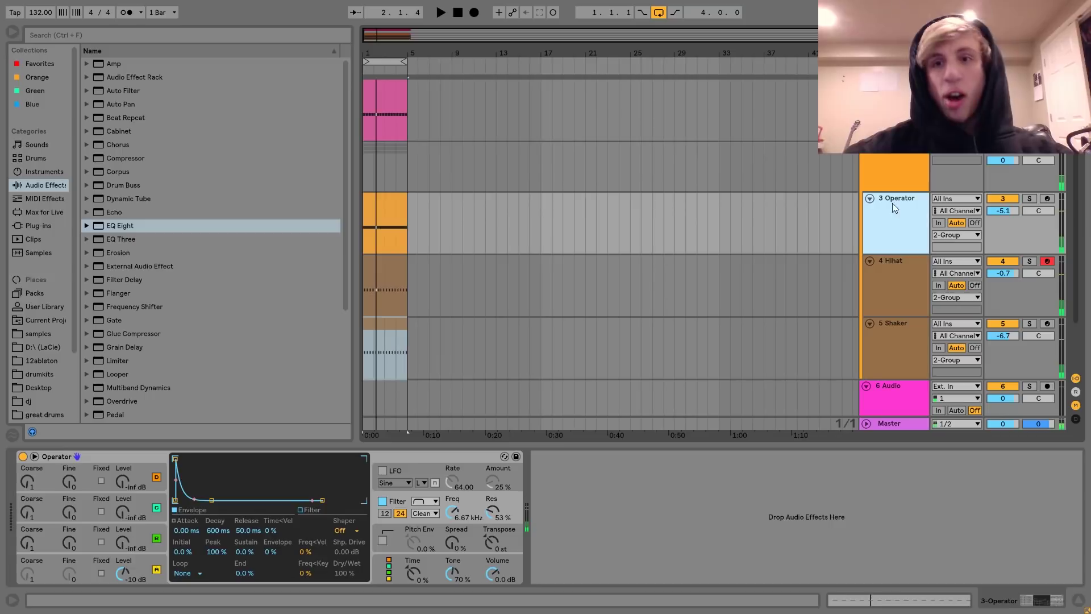
pyautogui.click(887, 176)
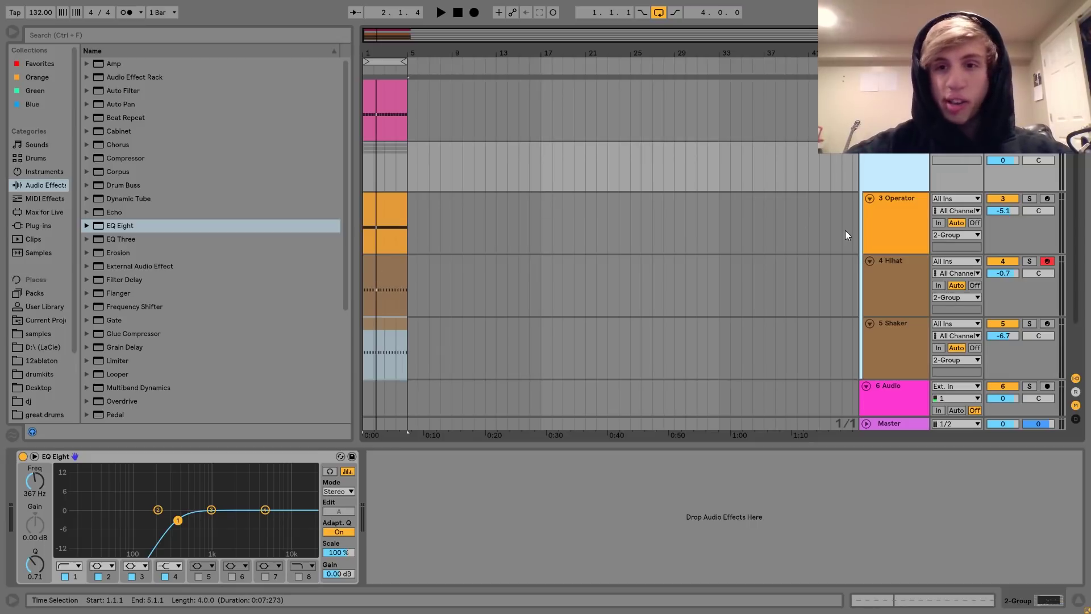
pyautogui.press('space')
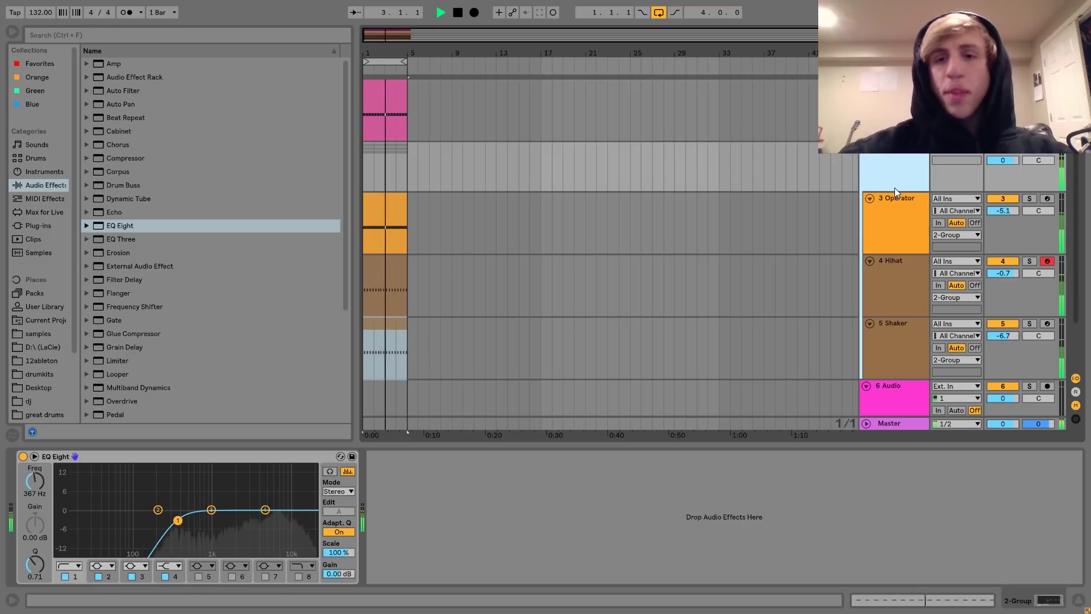
pyautogui.press('space')
# Step: Insert a Reverb before EQ Eight on the hi-hat group, set its Dry/Wet to 17%, and audition the loop
pyautogui.scroll(-4, 170, 330)
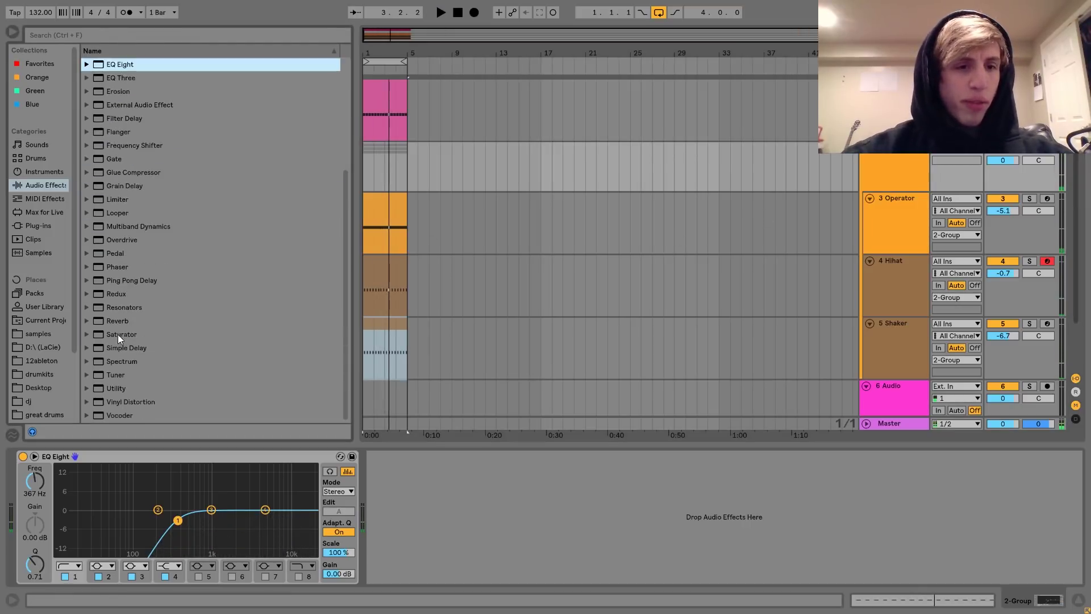
pyautogui.moveTo(118, 322); pyautogui.dragTo(29, 496)
pyautogui.press('space')
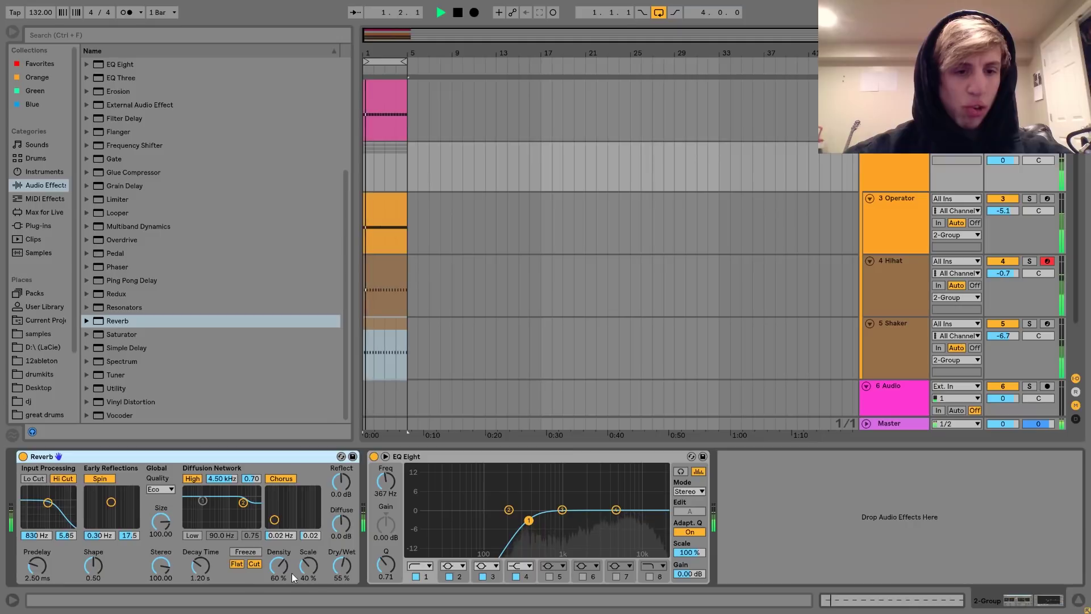
pyautogui.moveTo(341, 566); pyautogui.dragTo(341, 588)
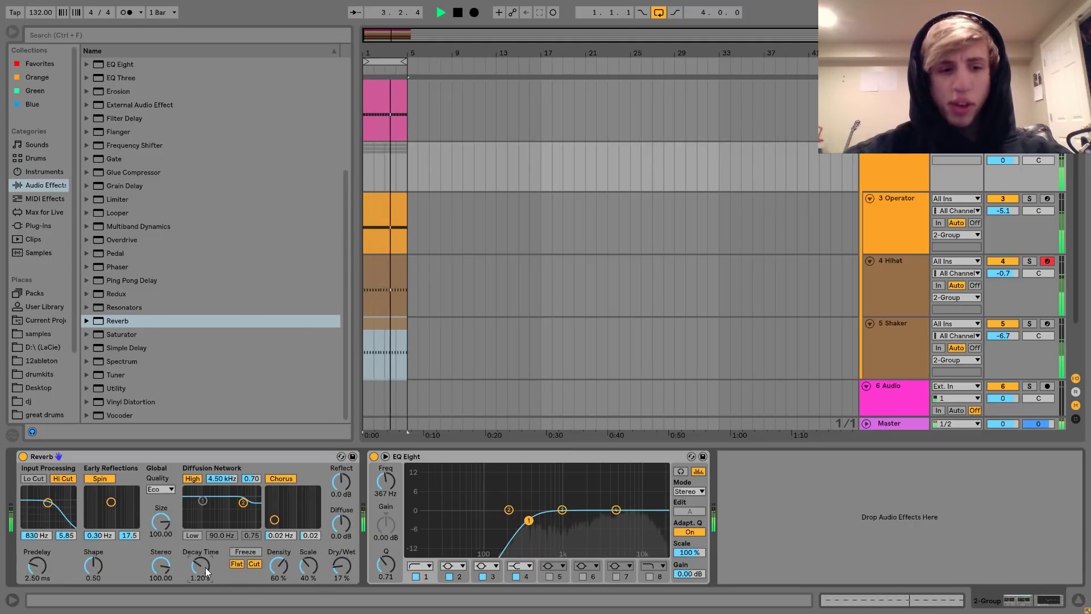
pyautogui.click(1031, 148)
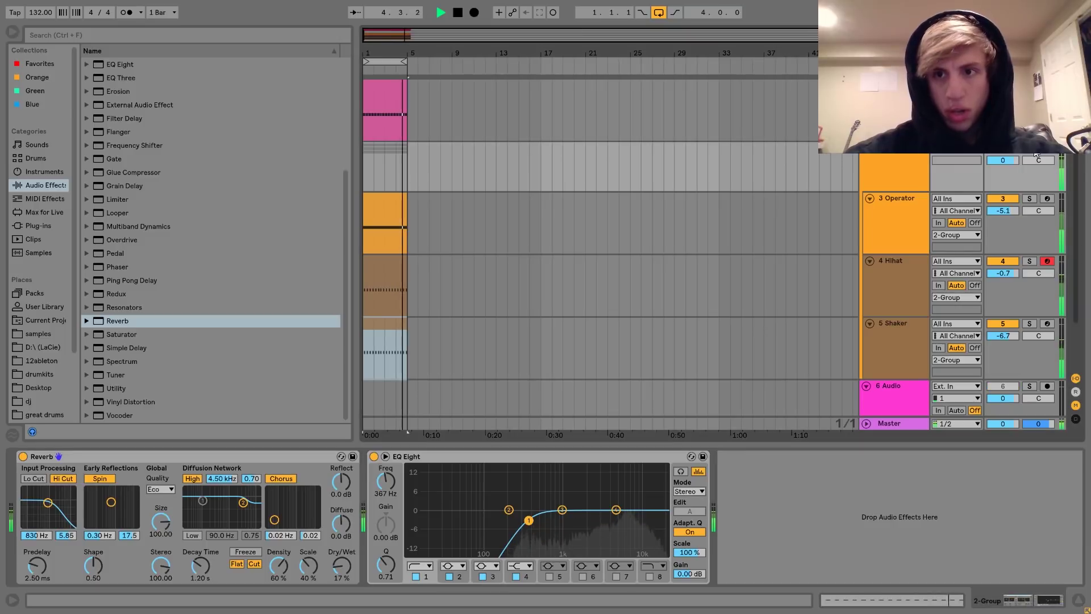
pyautogui.click(909, 162)
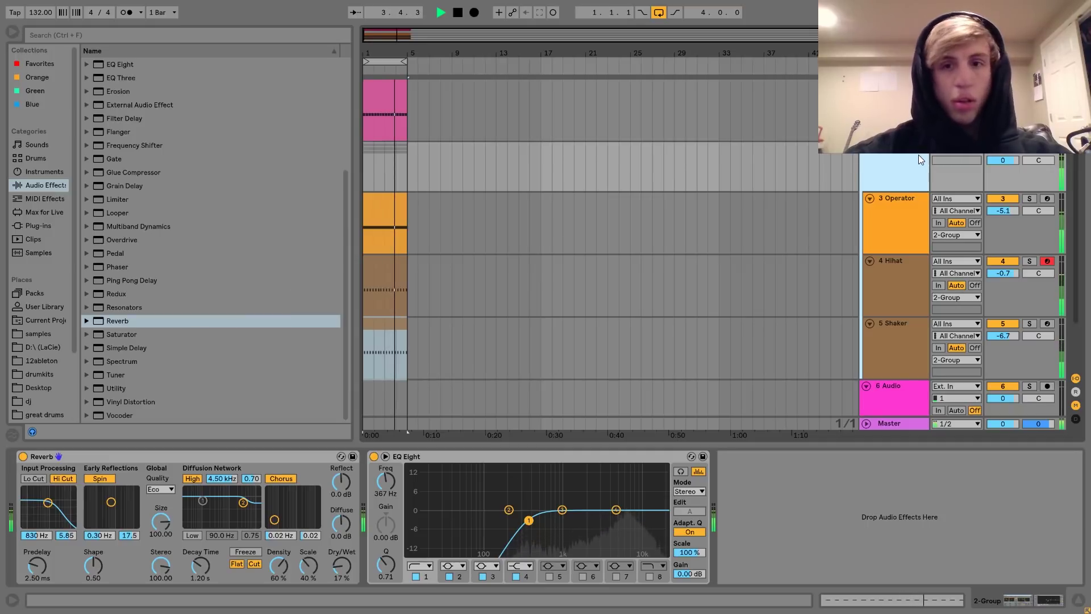
pyautogui.press('space')
# Step: Insert a MIDI track below Operator inside the group and load Open Hihat.wav onto it
pyautogui.press('Down')
pyautogui.hotkey('ctrl', 'shift', 't')
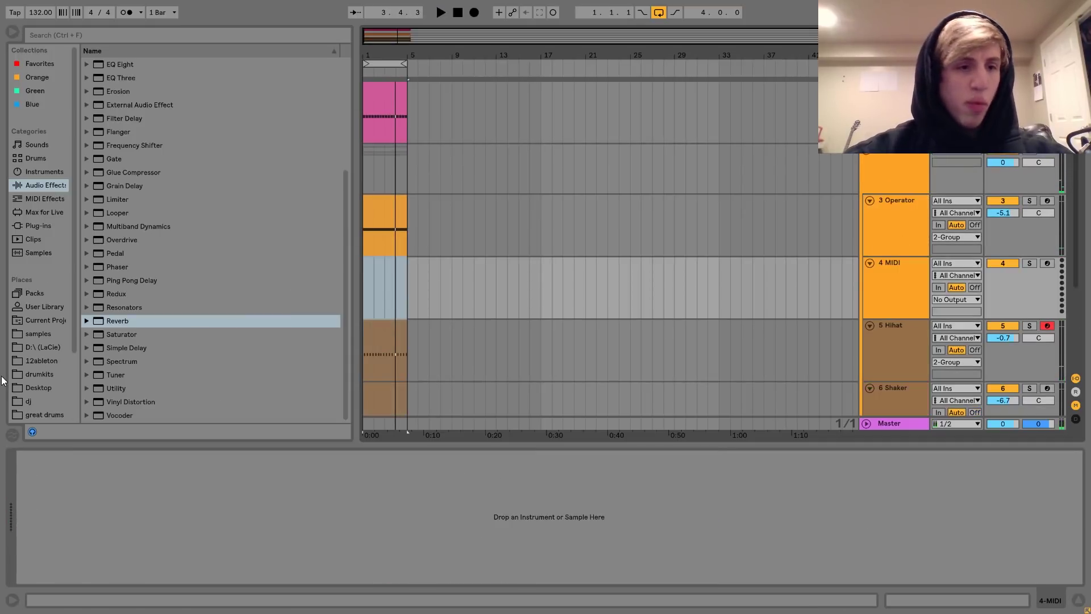
pyautogui.click(33, 387)
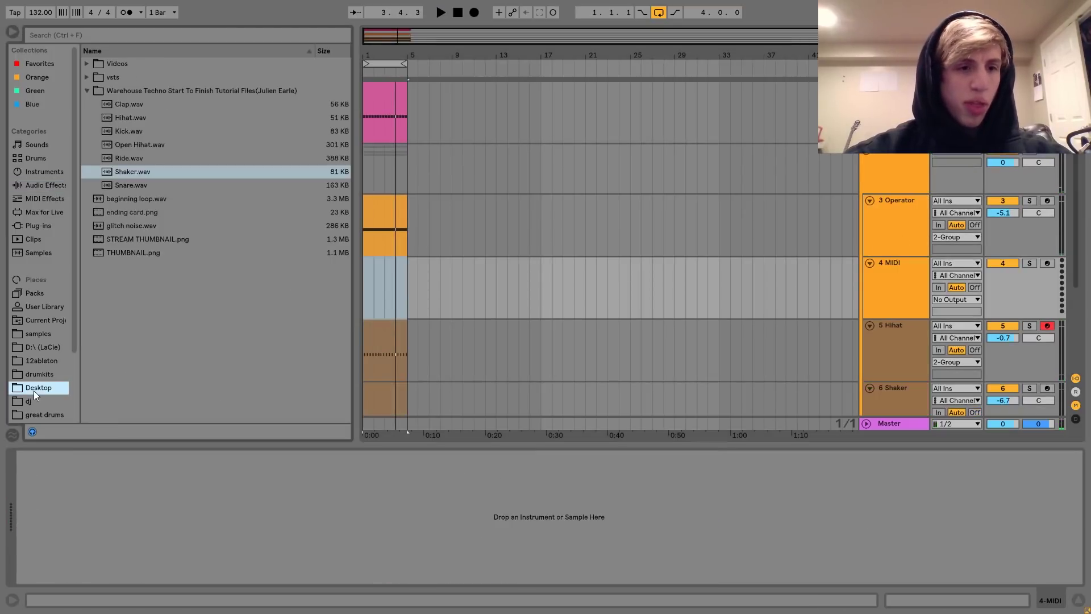
pyautogui.click(145, 146)
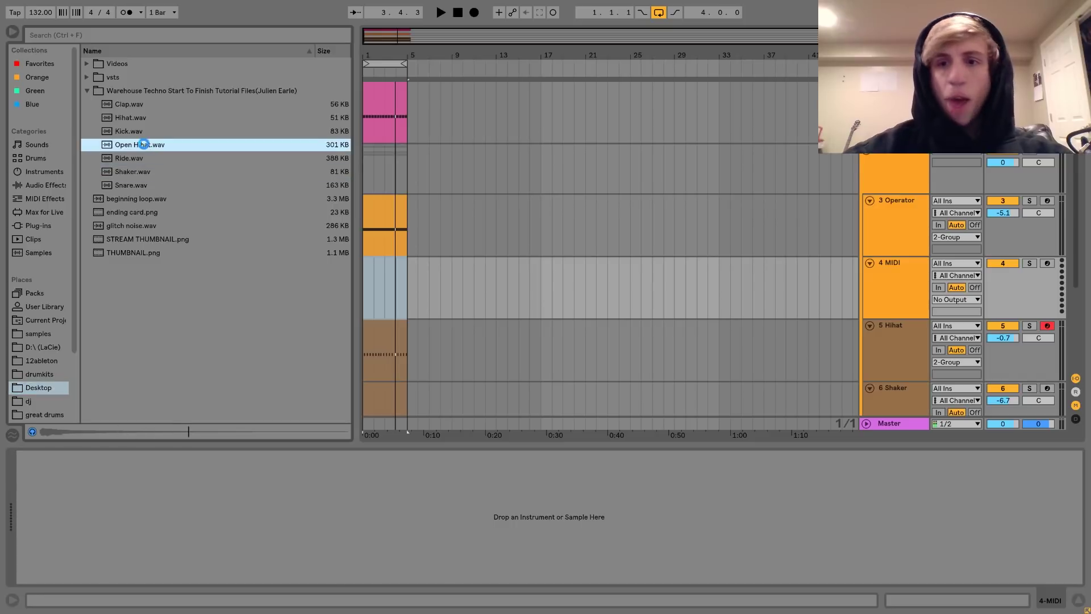
pyautogui.doubleClick(144, 144)
# Step: Create a four-bar Open Hihat clip with C3 sixteenth notes at 4.4.3 and 4.4.4, slightly lowering the second note's velocity
pyautogui.moveTo(408, 283); pyautogui.dragTo(307, 285)
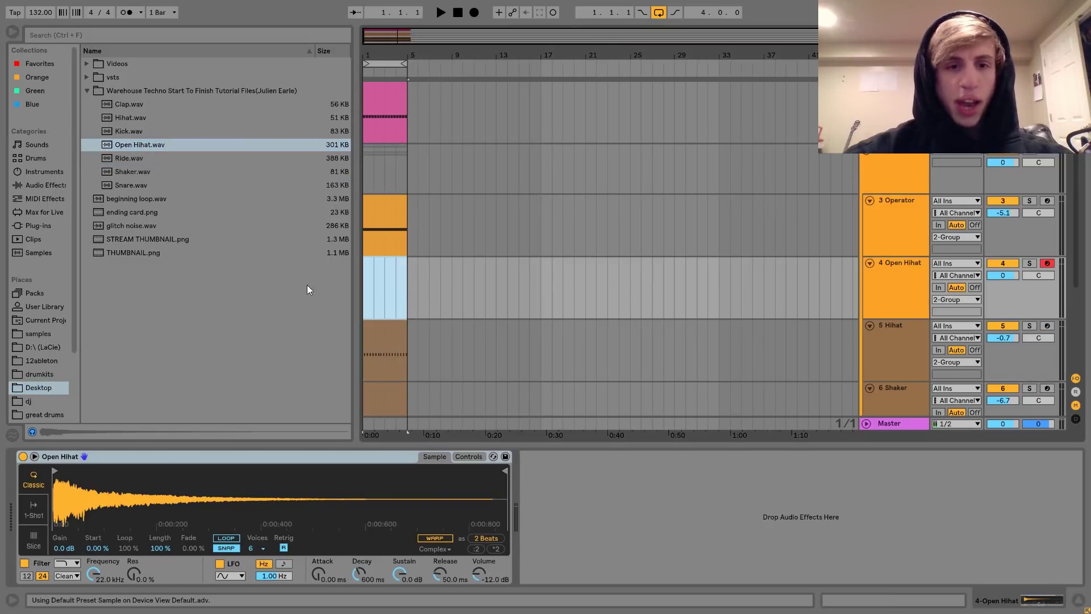
pyautogui.hotkey('ctrl', 'shift', 'm')
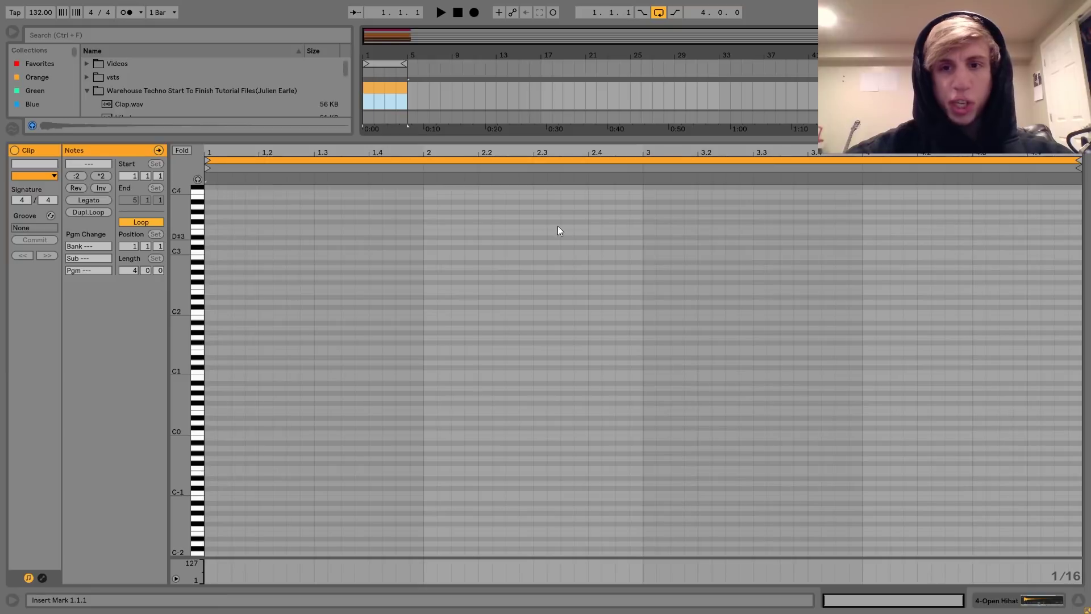
pyautogui.doubleClick(1062, 226)
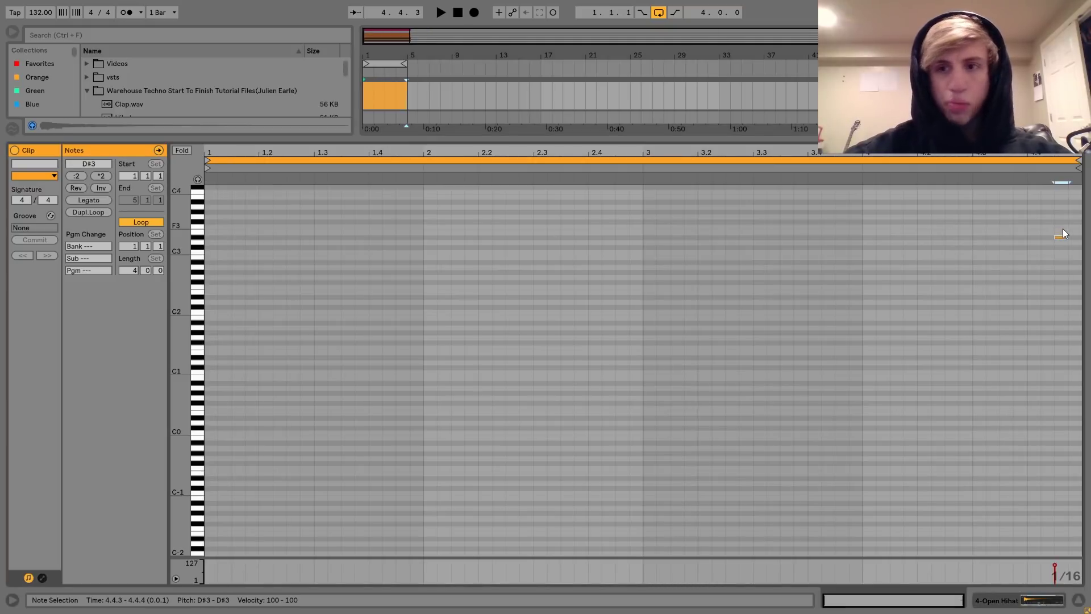
pyautogui.press('Down')
pyautogui.press('Down')
pyautogui.press('Down')
pyautogui.hotkey('ctrl', 'd')
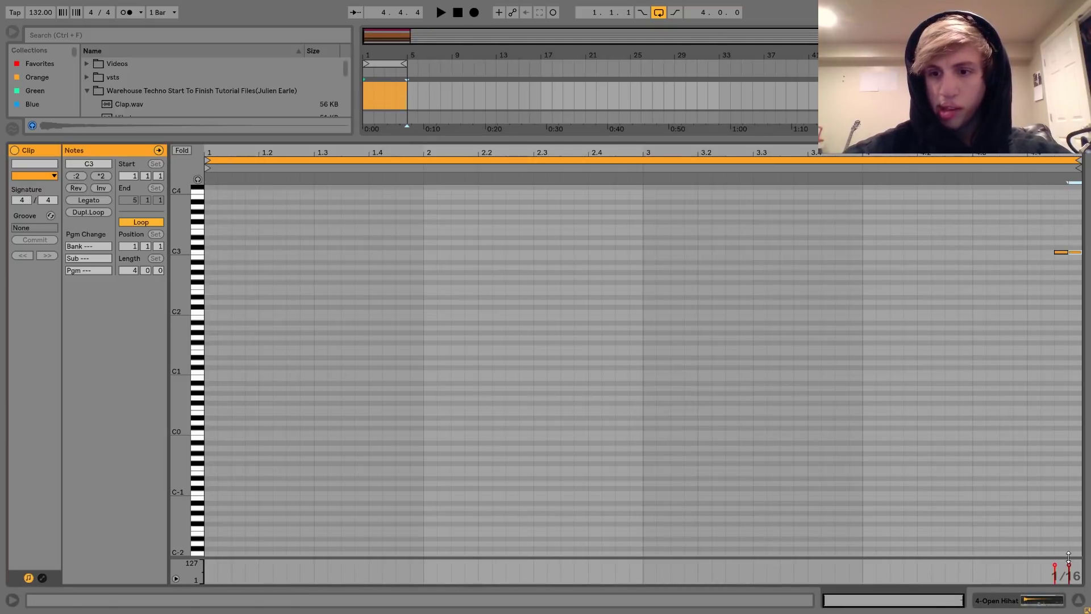
pyautogui.moveTo(1069, 565); pyautogui.dragTo(1069, 567)
# Step: Show the Open Hihat track's devices, enlarge the track's height and set its volume to -2.0 dB
pyautogui.click(1045, 603)
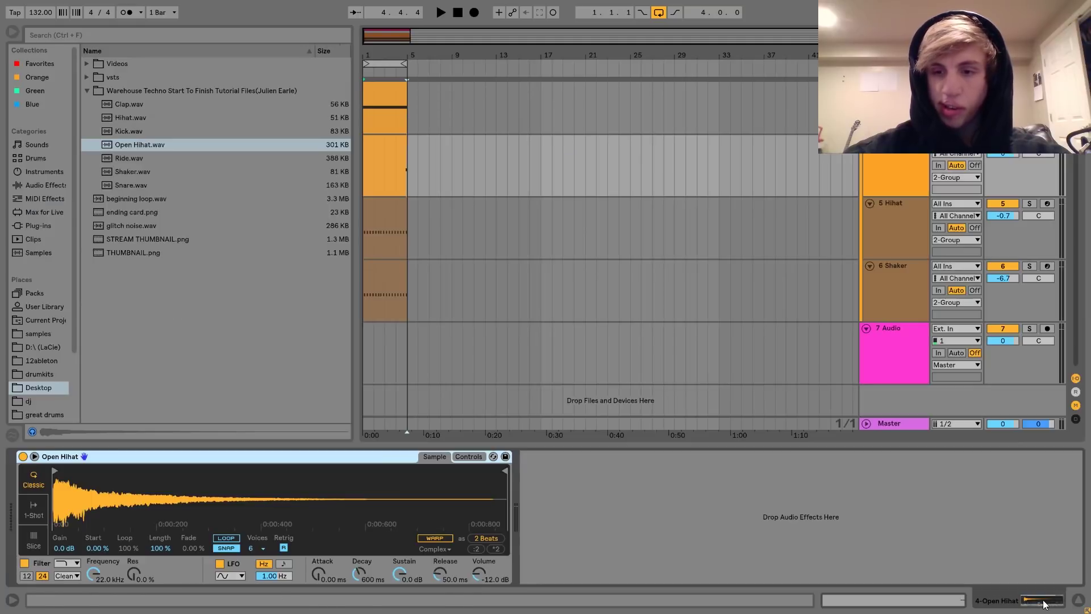
pyautogui.moveTo(1004, 196); pyautogui.dragTo(1003, 209)
pyautogui.moveTo(1003, 153); pyautogui.dragTo(1003, 162)
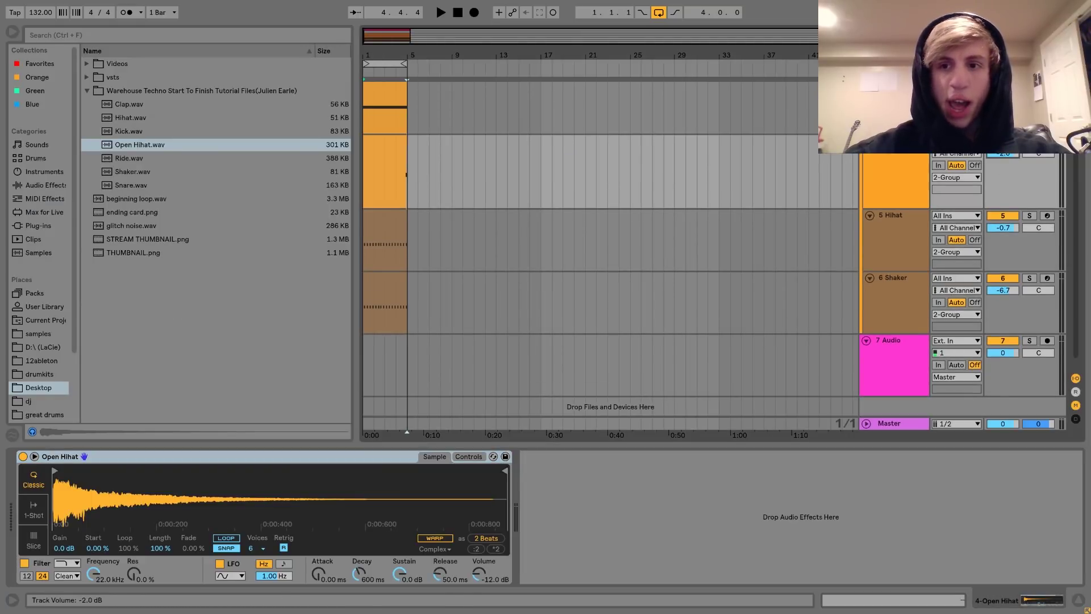
# Step: Audition the loop, copy the last two bars of the Open Hihat clip to bar 1, and set the track's volume to -6.0 dB
pyautogui.click(398, 193)
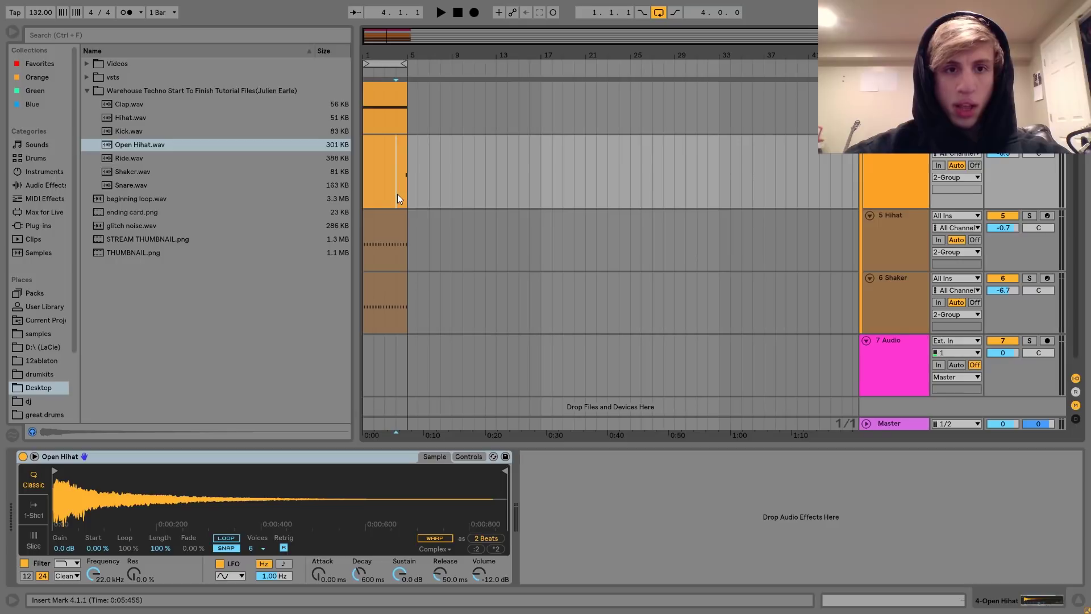
pyautogui.press('space')
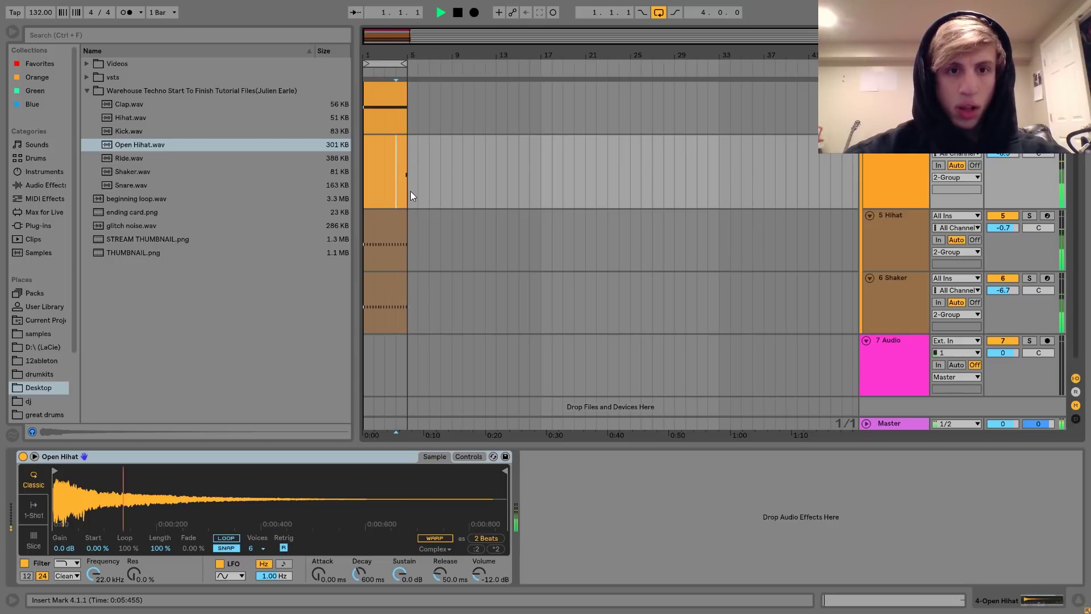
pyautogui.moveTo(384, 184); pyautogui.dragTo(410, 183)
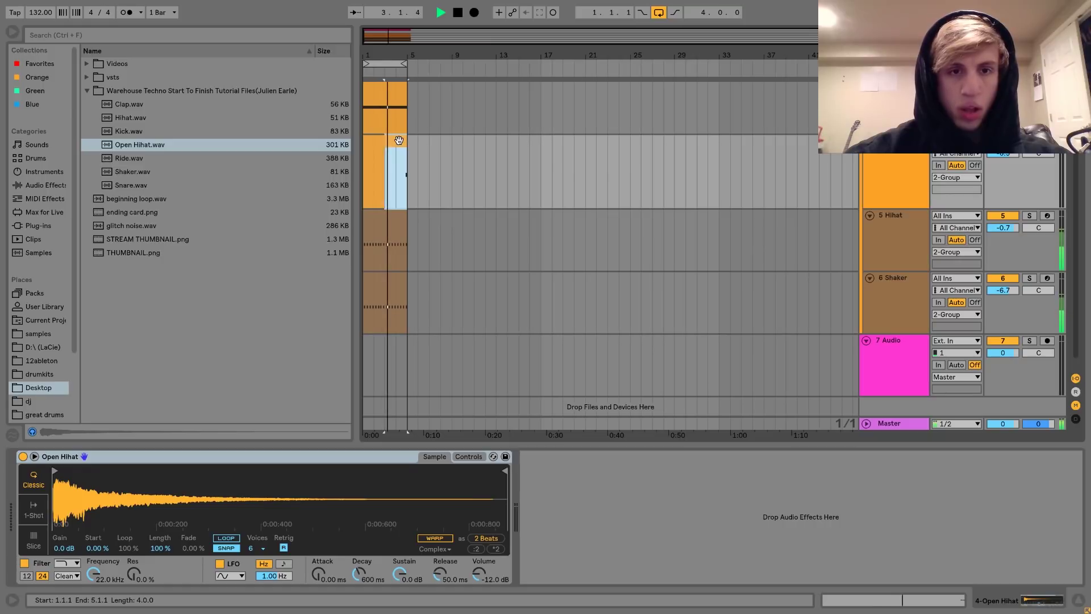
pyautogui.moveTo(399, 140); pyautogui.dragTo(369, 146)
pyautogui.press('space')
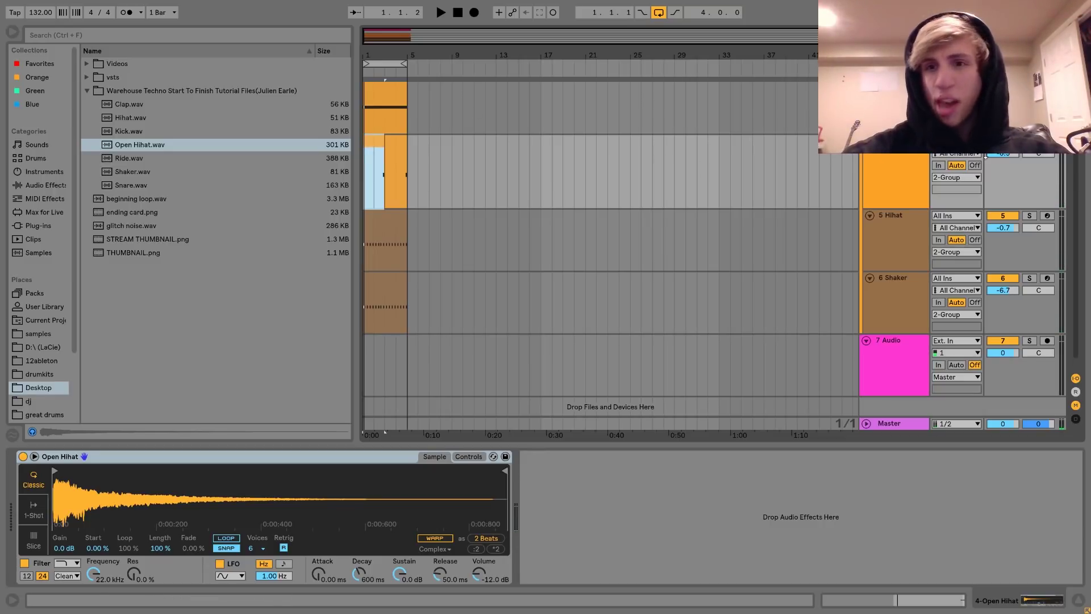
pyautogui.click(1003, 153)
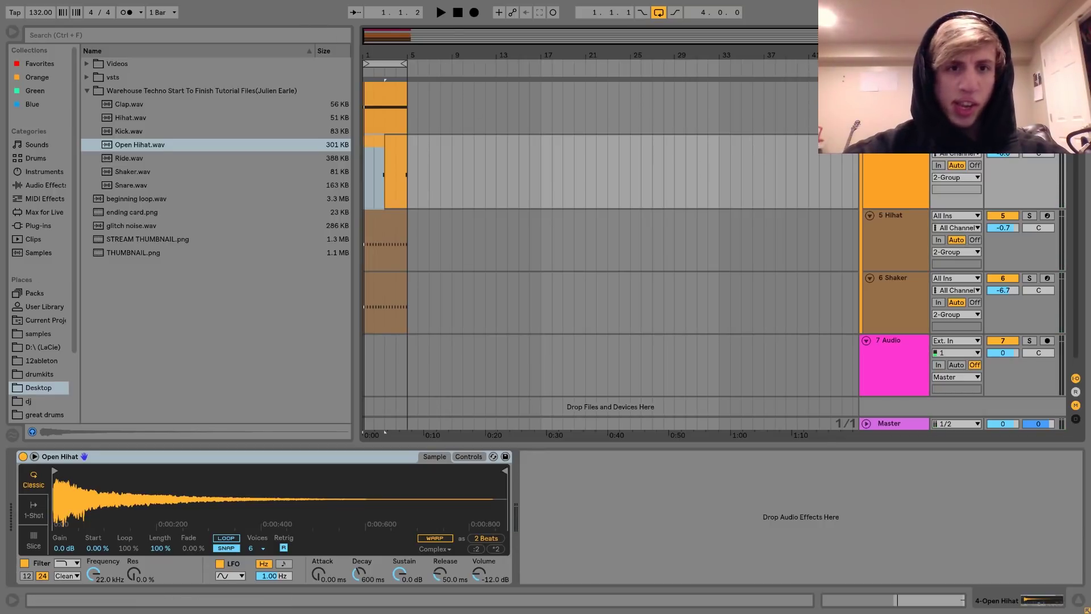
# Step: Insert a MIDI track below Kick and load Clap.wav onto it
pyautogui.press('z')
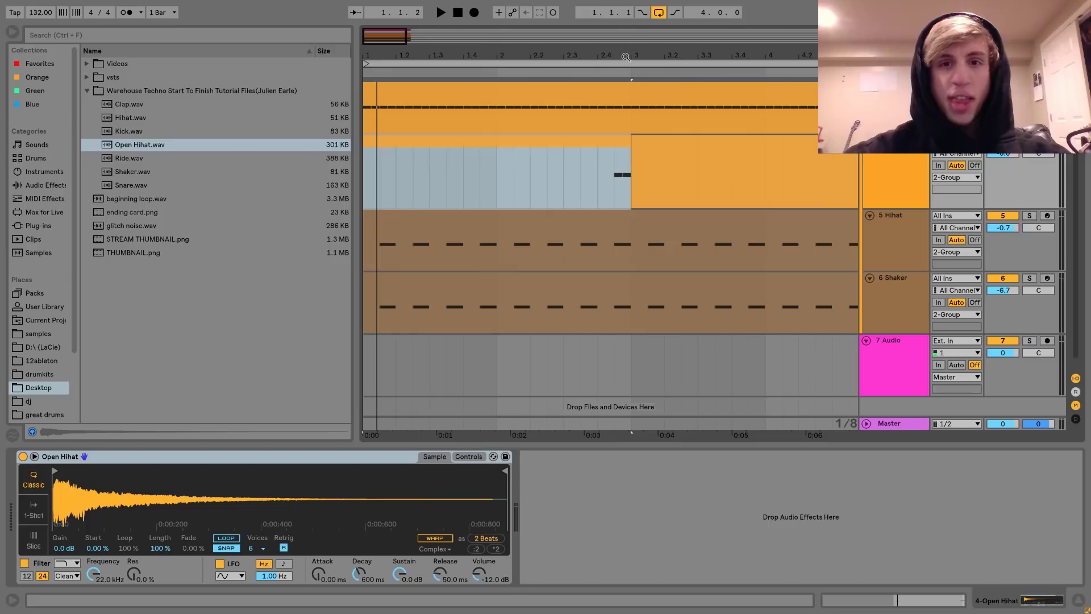
pyautogui.moveTo(626, 57); pyautogui.dragTo(626, 28)
pyautogui.click(892, 182)
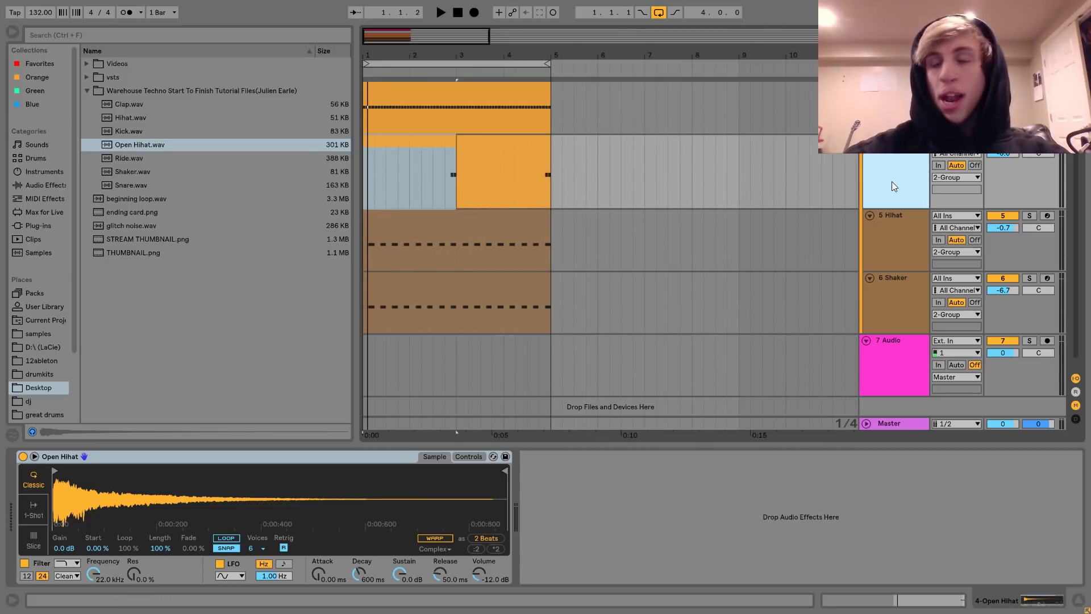
pyautogui.scroll(3, 892, 182)
pyautogui.click(893, 116)
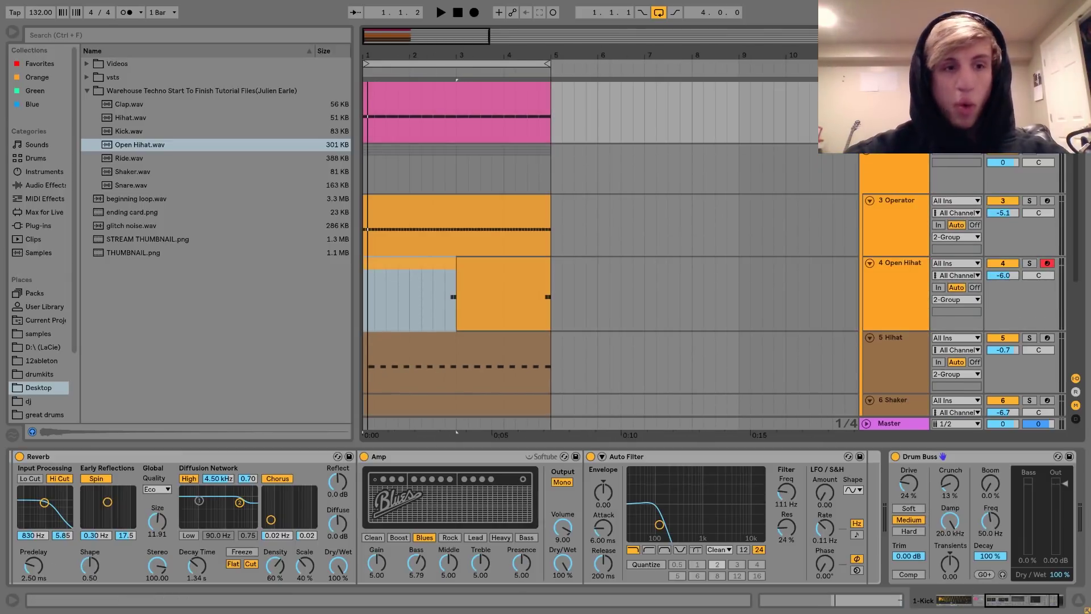
pyautogui.hotkey('ctrl', 'shift', 't')
pyautogui.click(130, 106)
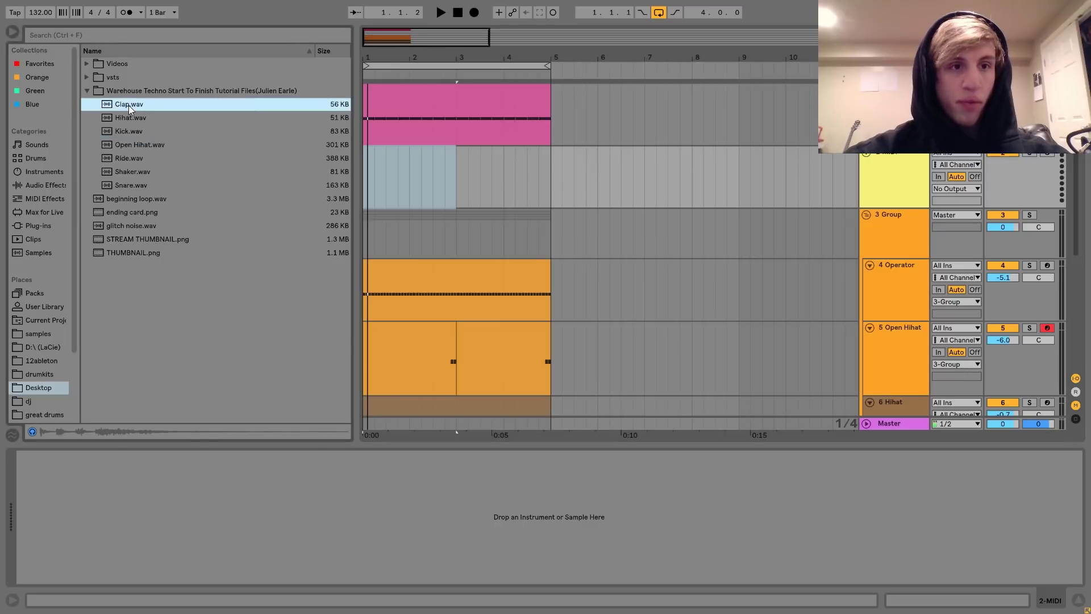
pyautogui.doubleClick(129, 108)
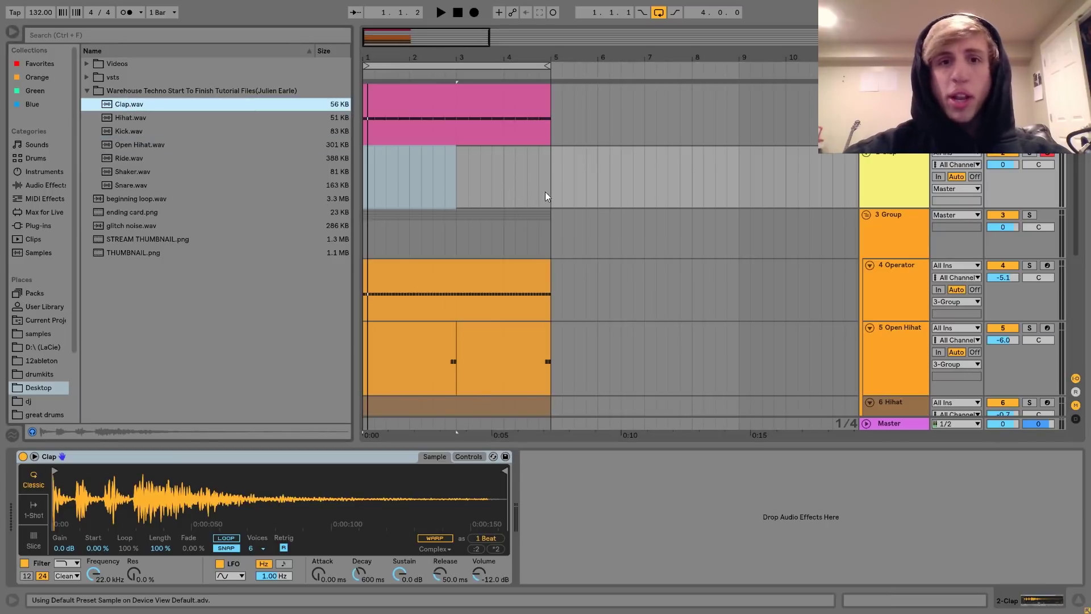
# Step: Create a two-bar Clap clip from 3.1.1 to 5.1.1 with a C3 sixteenth note at 2.4.2 of the clip
pyautogui.moveTo(529, 192); pyautogui.dragTo(455, 187)
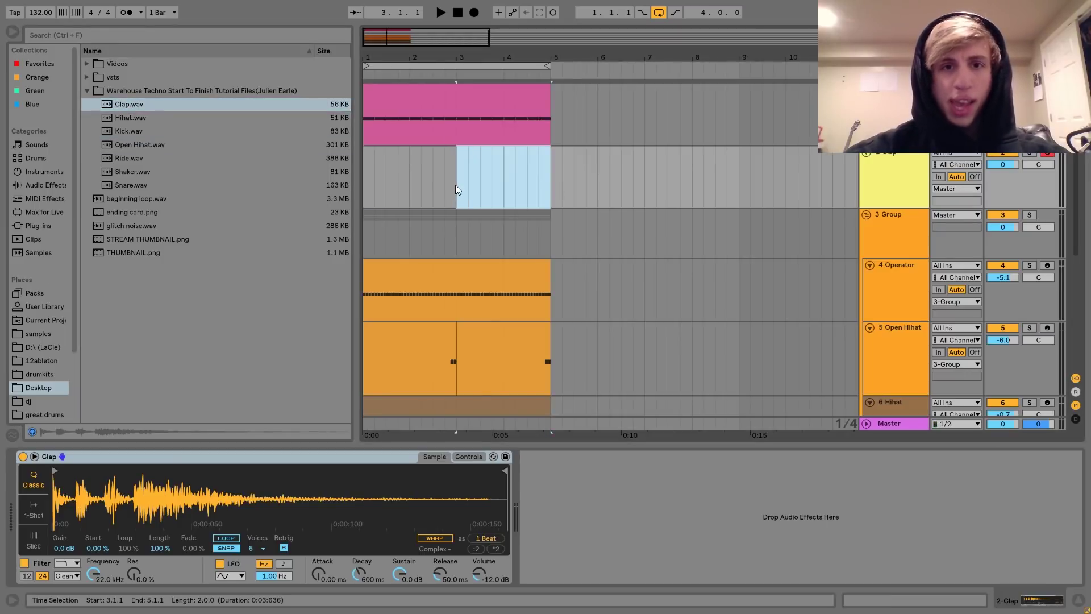
pyautogui.hotkey('ctrl', 'shift', 'm')
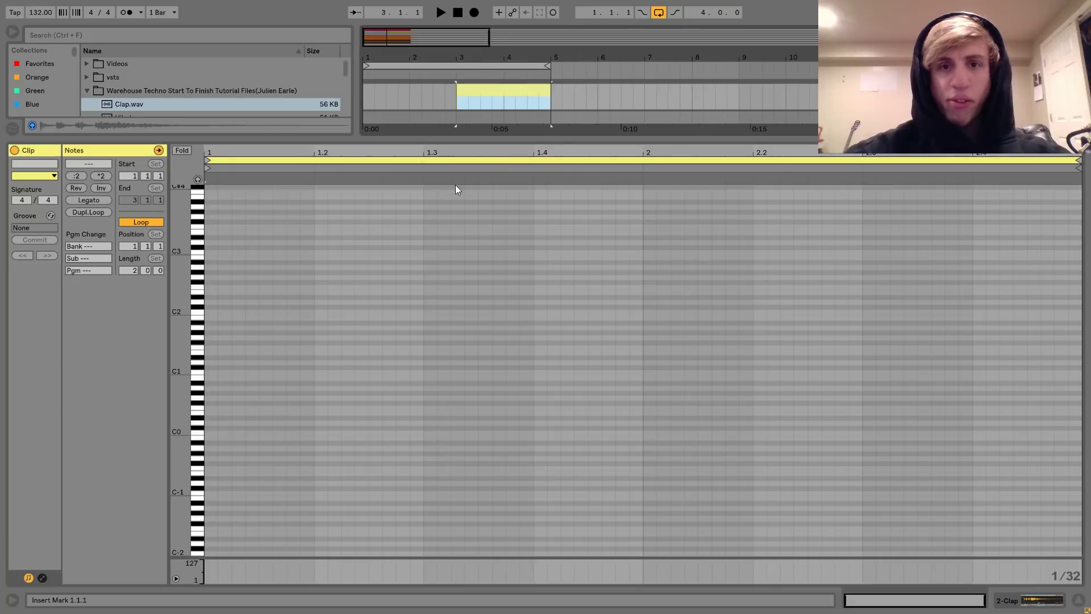
pyautogui.doubleClick(1006, 226)
pyautogui.press('Down')
pyautogui.press('Down')
pyautogui.press('Down')
pyautogui.press('Down')
pyautogui.press('Down')
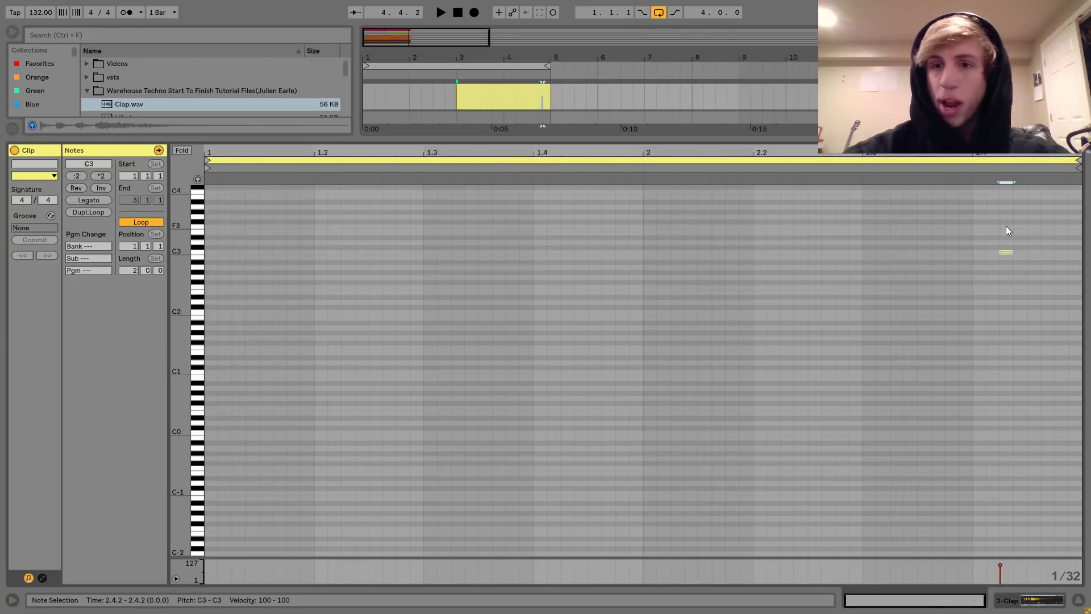
pyautogui.hotkey('shift', 'Right')
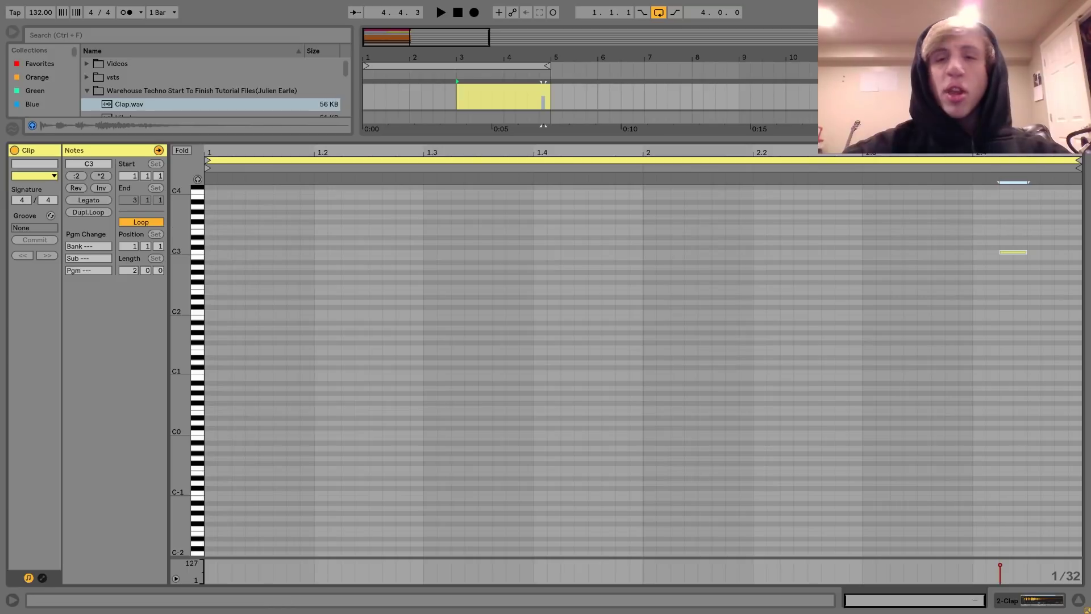
pyautogui.hotkey('shift', 'Tab')
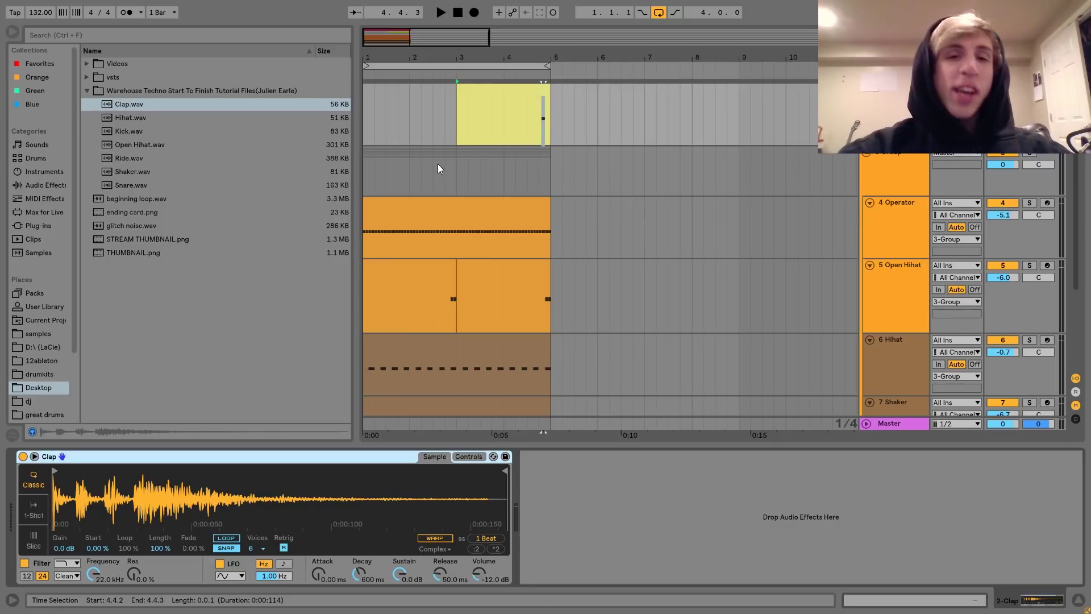
# Step: Add an Echo to the Clap track with its left and right delay times at 1/16
pyautogui.scroll(2, 437, 169)
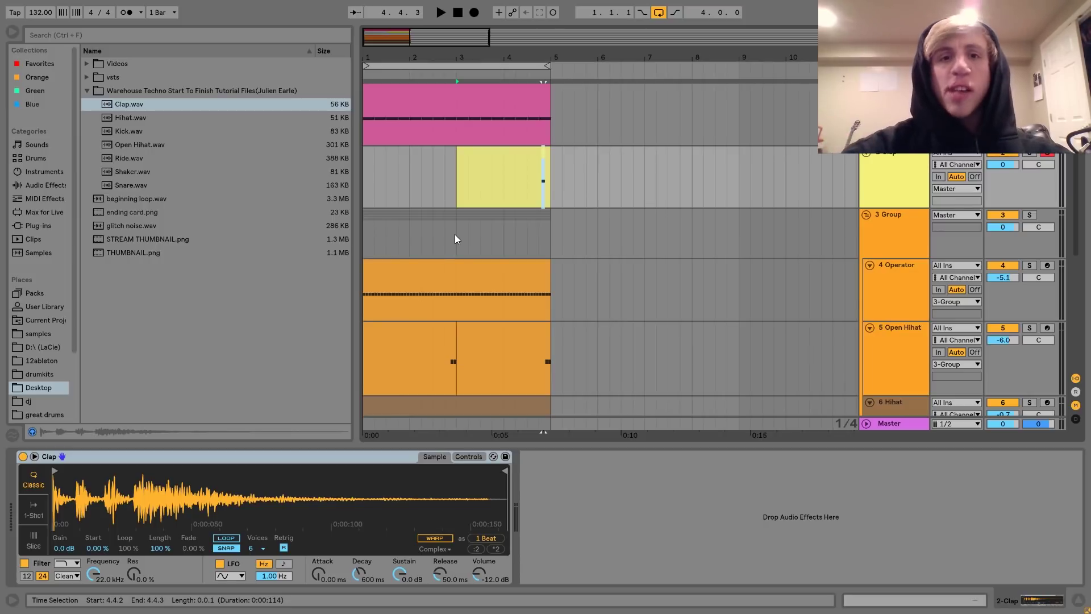
pyautogui.click(502, 206)
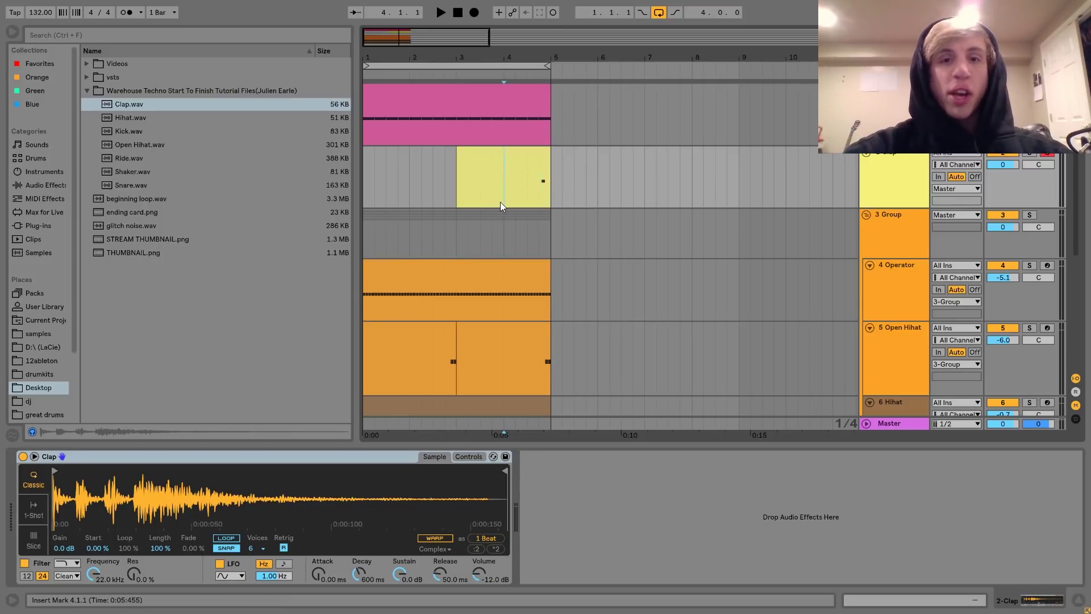
pyautogui.click(47, 185)
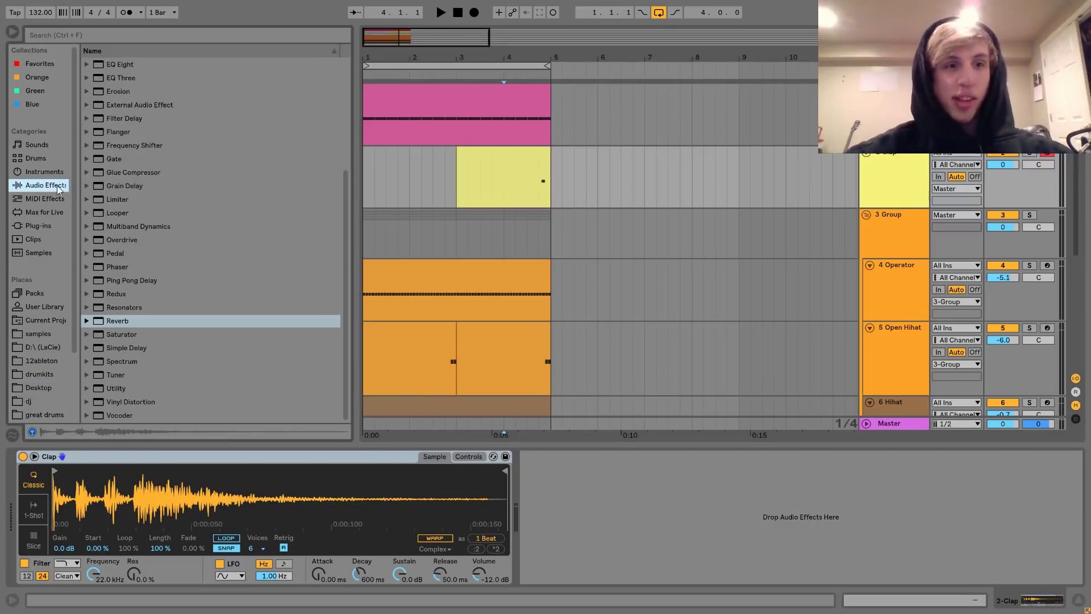
pyautogui.scroll(4, 135, 183)
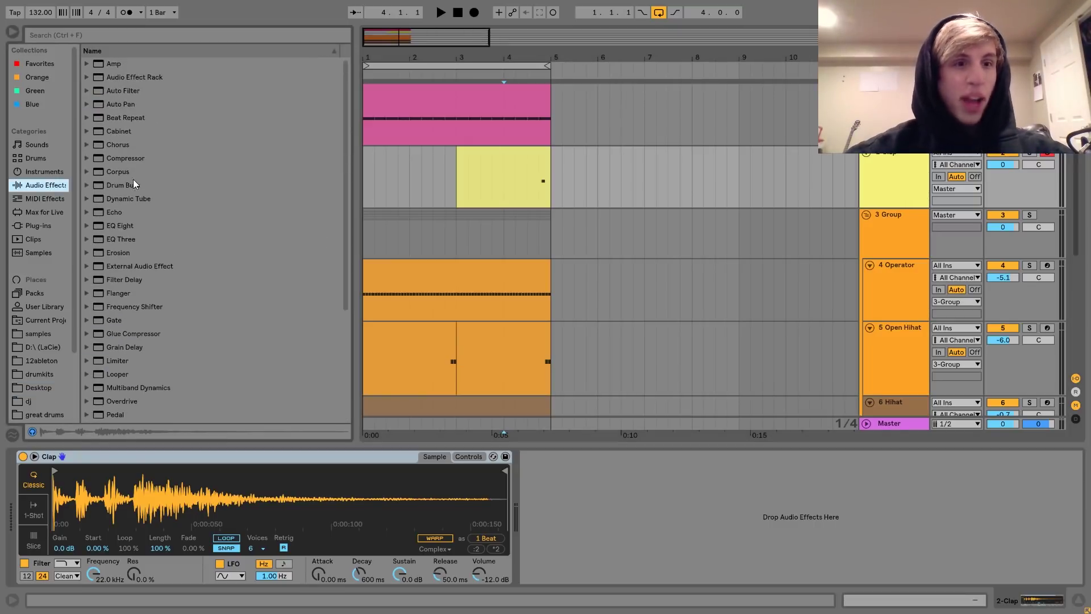
pyautogui.click(118, 211)
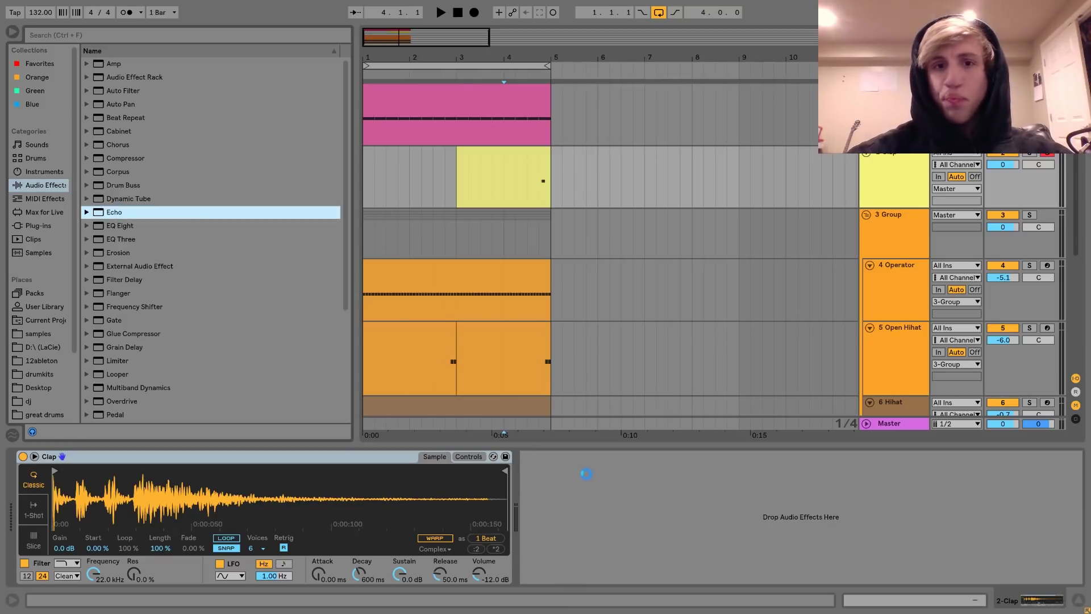
pyautogui.moveTo(585, 486); pyautogui.dragTo(592, 538)
pyautogui.click(584, 522)
pyautogui.click(585, 495)
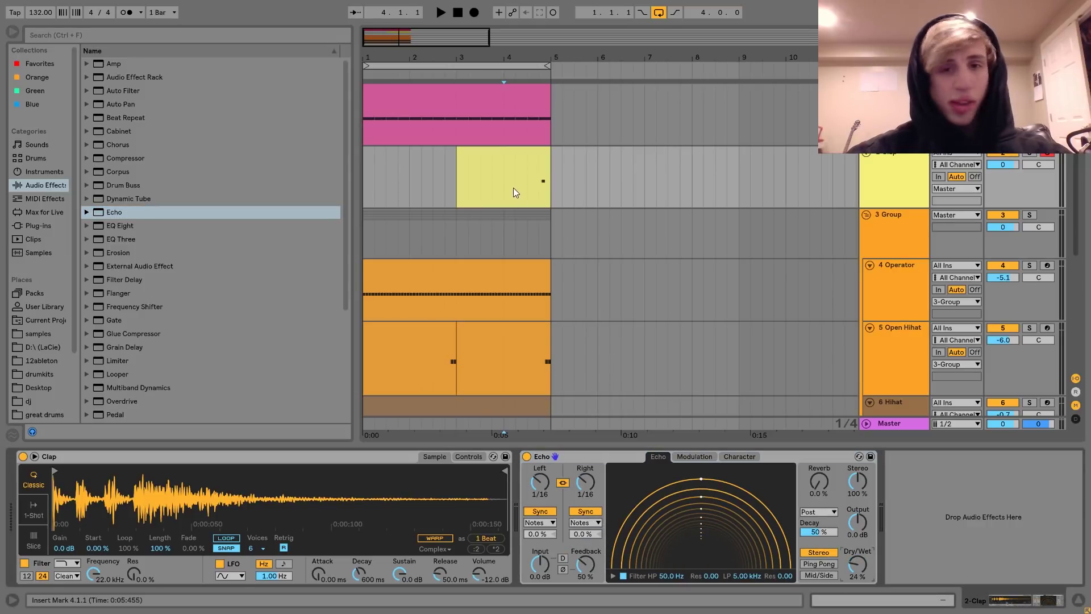
# Step: Play the loop from 4.1.1 and set the track volumes to -2.0 dB for Clap and -0.8 dB for Open Hihat
pyautogui.click(496, 205)
pyautogui.click(504, 207)
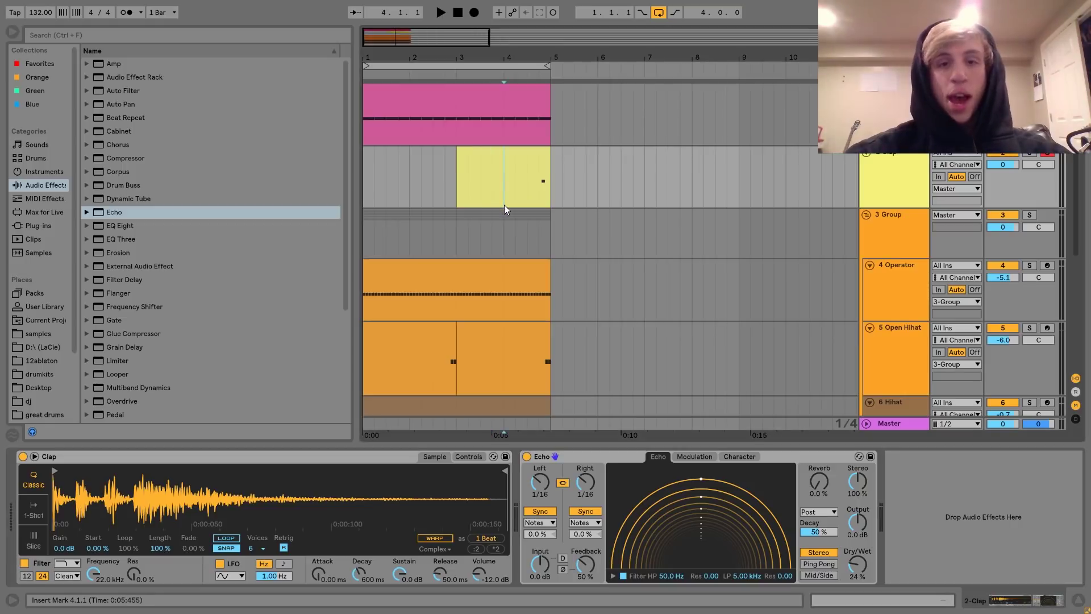
pyautogui.press('space')
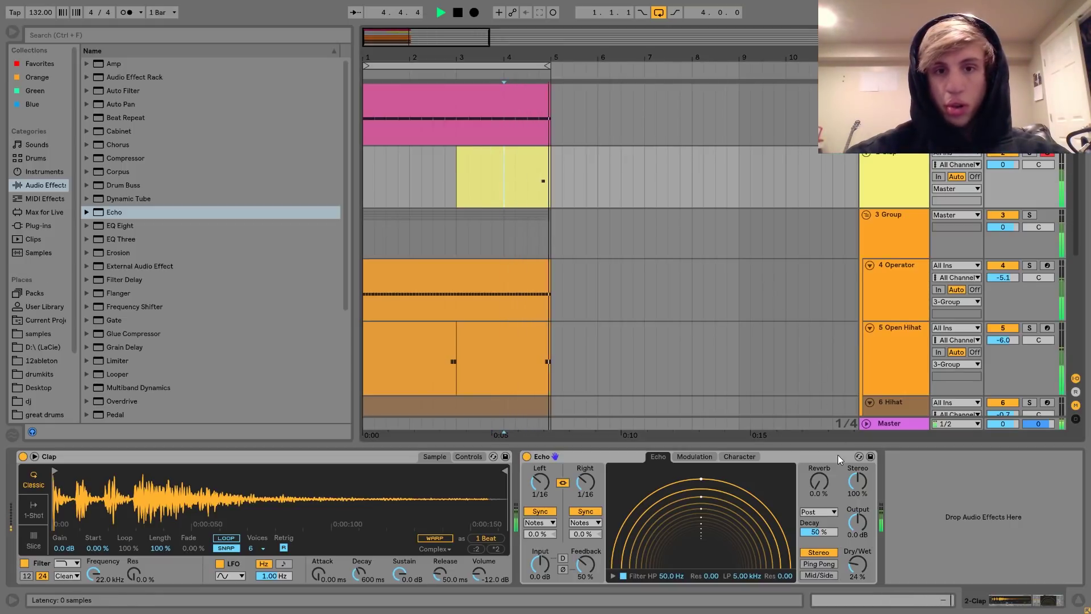
pyautogui.moveTo(1003, 165); pyautogui.dragTo(1003, 172)
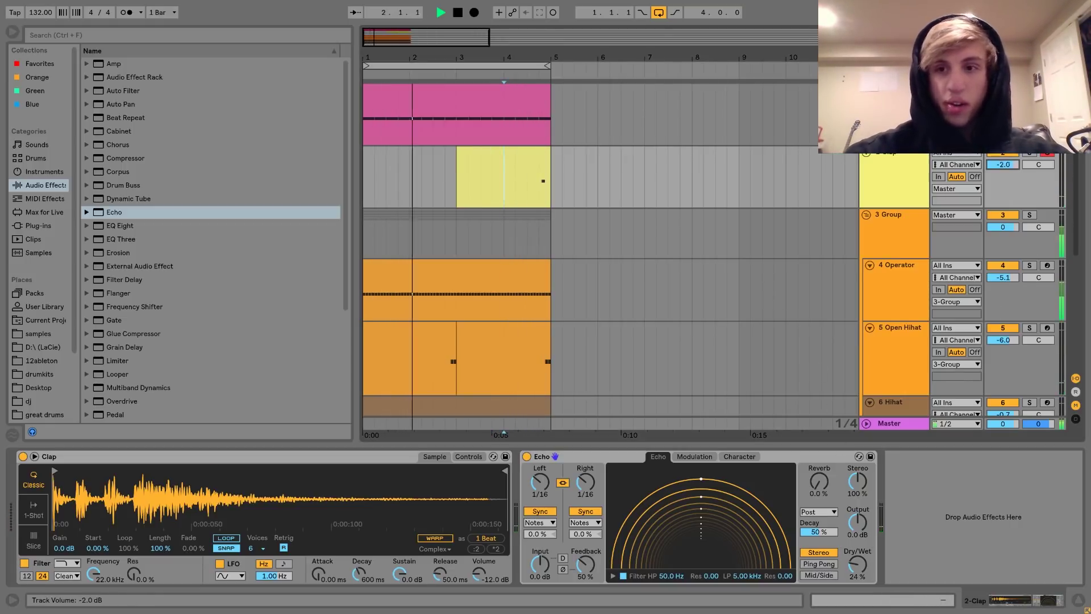
pyautogui.moveTo(564, 58); pyautogui.dragTo(564, 26)
pyautogui.scroll(-1, 977, 293)
pyautogui.moveTo(1001, 284)
pyautogui.mouseDown()
pyautogui.moveTo(1001, 262)
pyautogui.moveTo(1007, 285)
pyautogui.mouseUp()
pyautogui.click(904, 291)
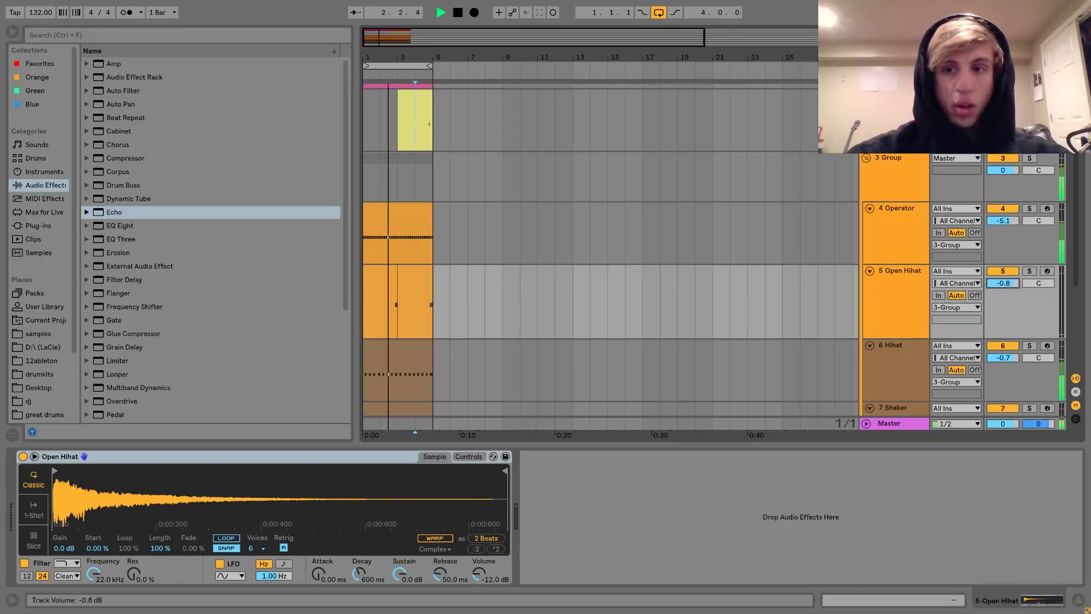
# Step: Stop playback and collapse the hi-hat group
pyautogui.click(889, 164)
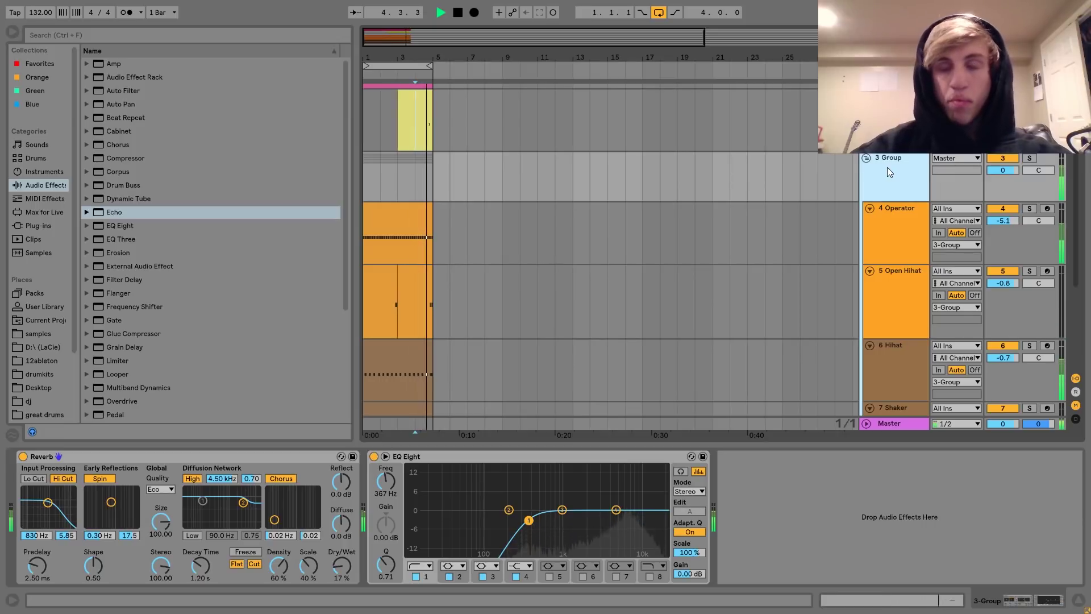
pyautogui.press('space')
pyautogui.click(866, 158)
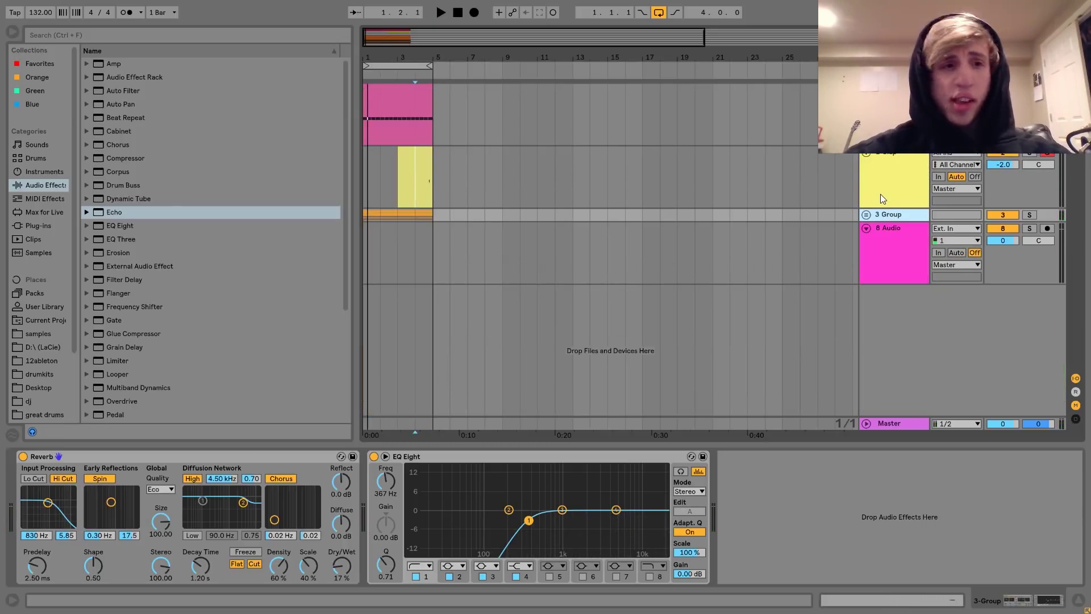
# Step: Insert a MIDI track with Analog below the hi-hat group and create an empty four-bar clip on it
pyautogui.hotkey('ctrl', 'shift', 't')
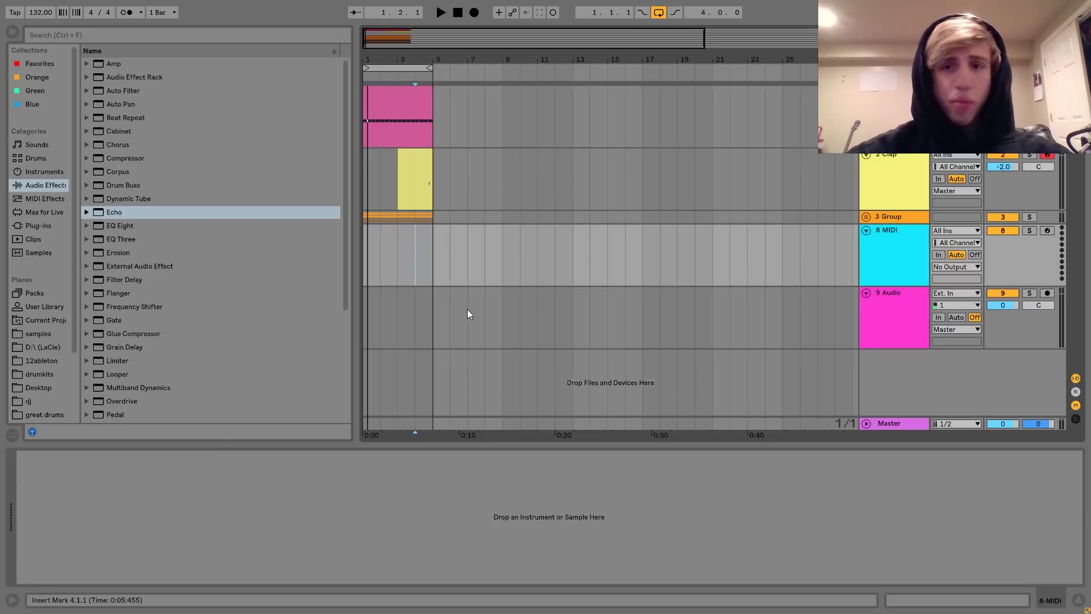
pyautogui.click(43, 172)
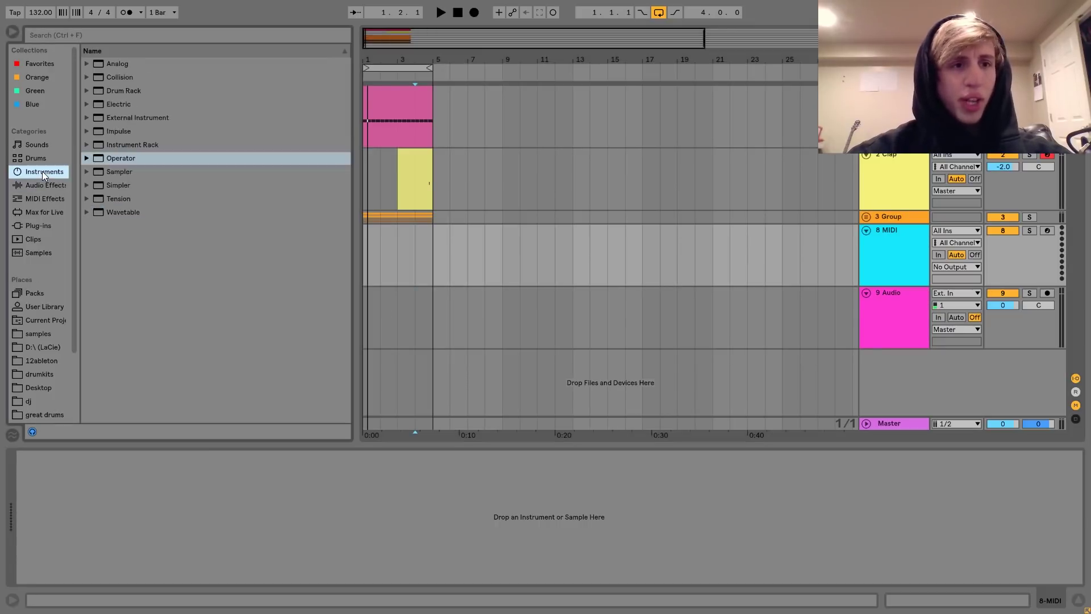
pyautogui.click(115, 64)
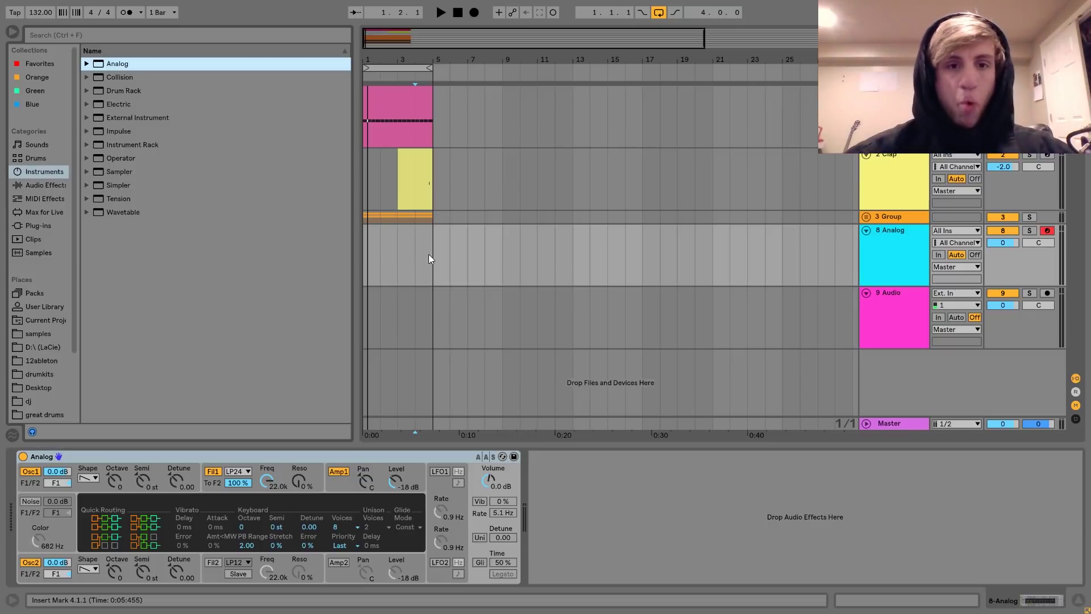
pyautogui.moveTo(434, 261); pyautogui.dragTo(367, 262)
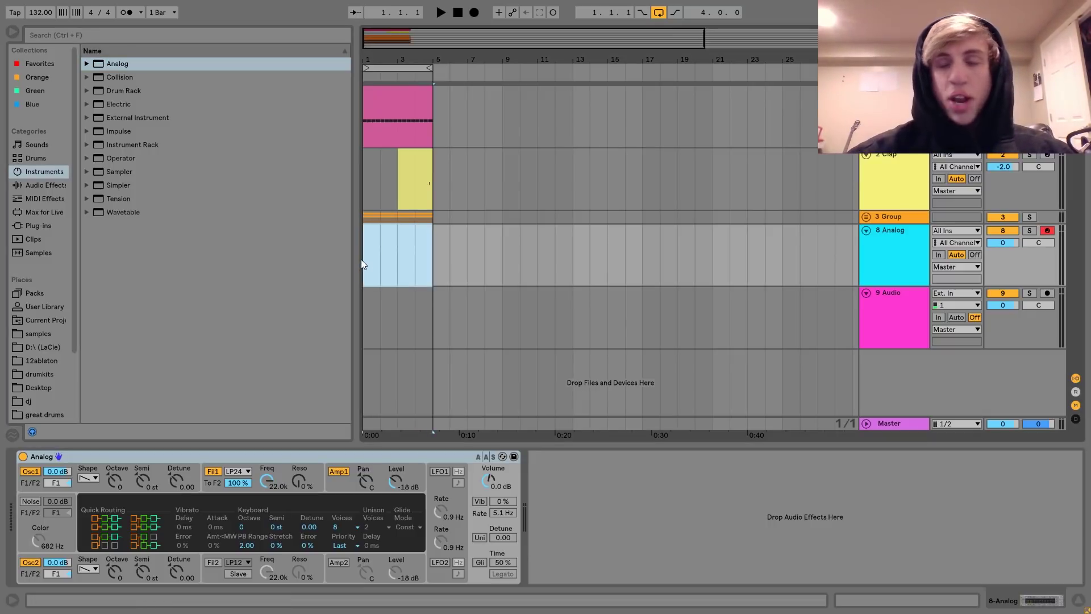
pyautogui.hotkey('ctrl', 'shift', 'm')
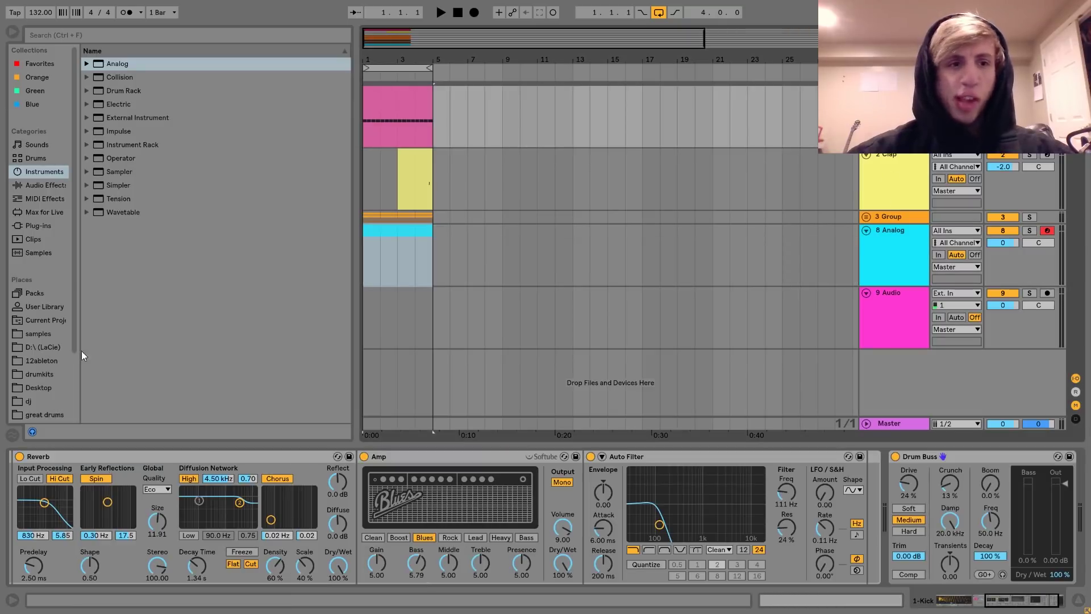
# Step: Show the Kick track's rumble effects and switch off its Auto Filter and Amp
pyautogui.click(36, 188)
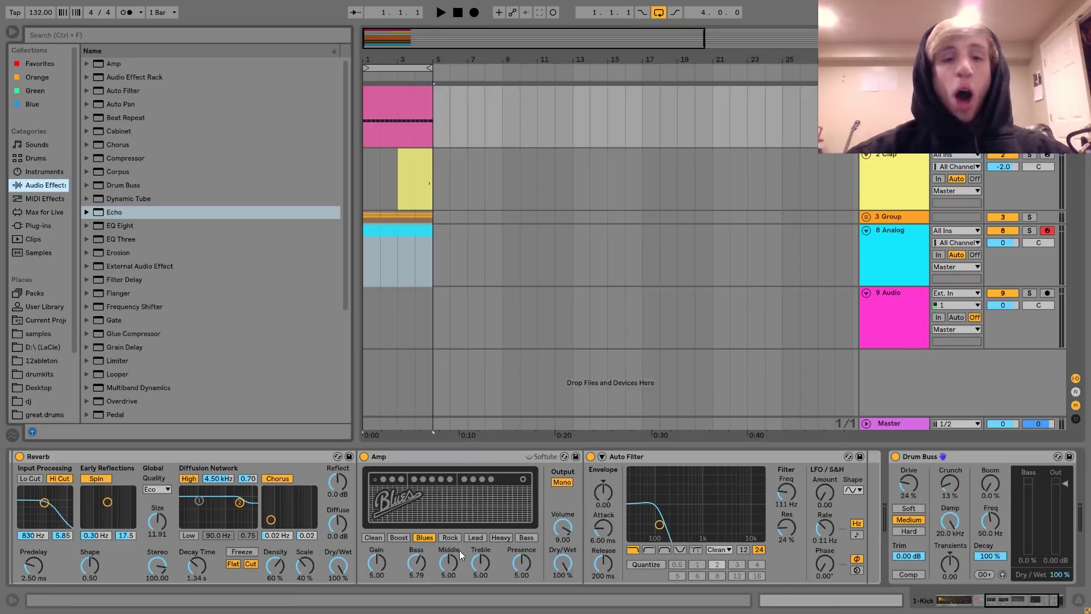
pyautogui.hscroll(-5, 431, 534)
pyautogui.hscroll(5, 432, 535)
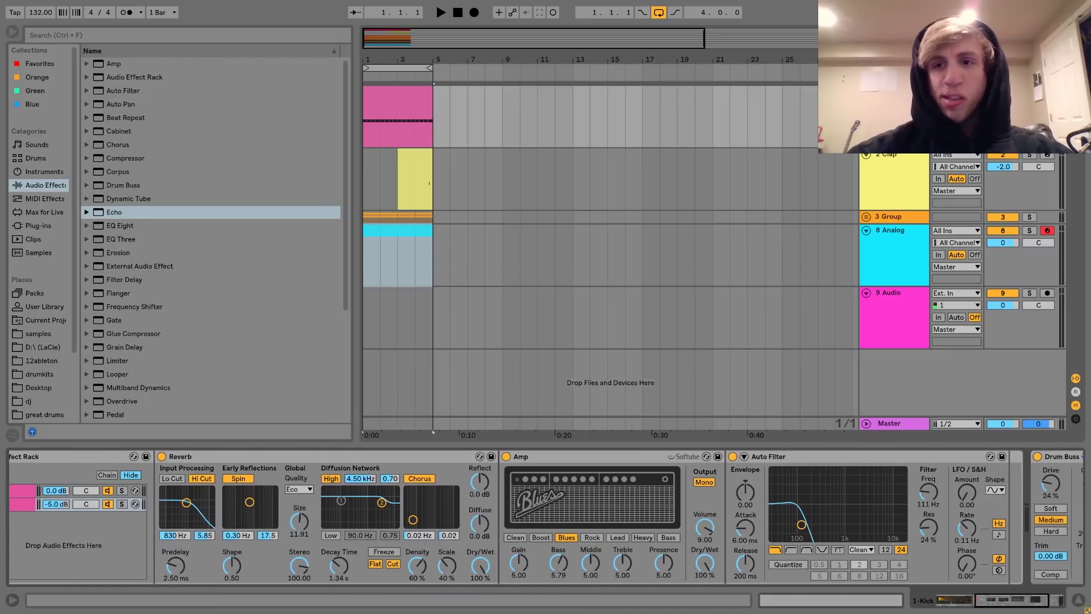
pyautogui.click(732, 457)
pyautogui.click(505, 455)
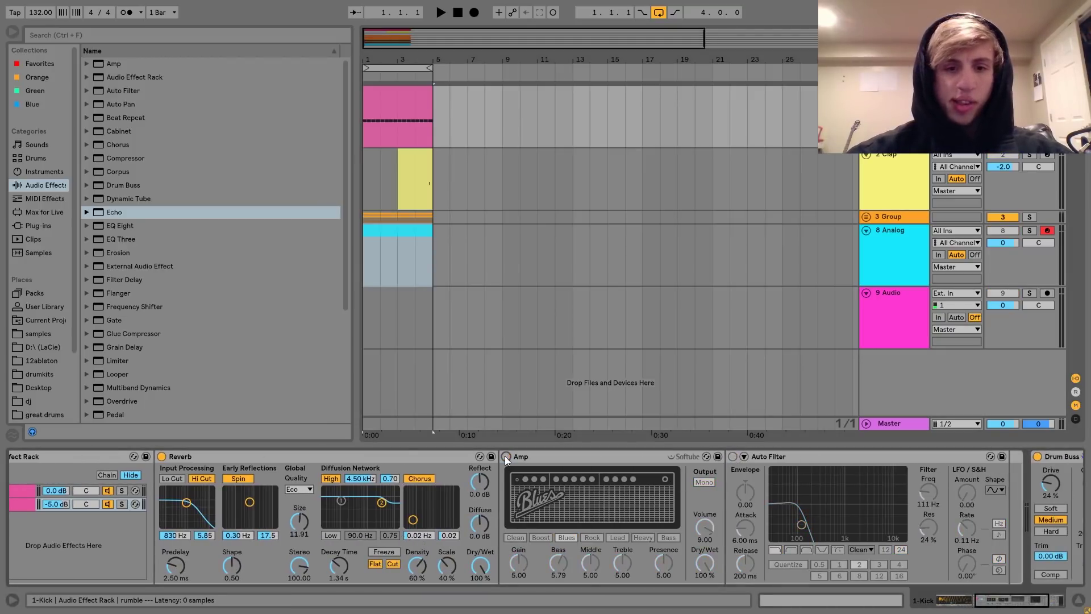
# Step: Play the Kick track with only the rumble chain soloed to hear the reverb without Amp and Auto Filter
pyautogui.press('space')
pyautogui.click(121, 504)
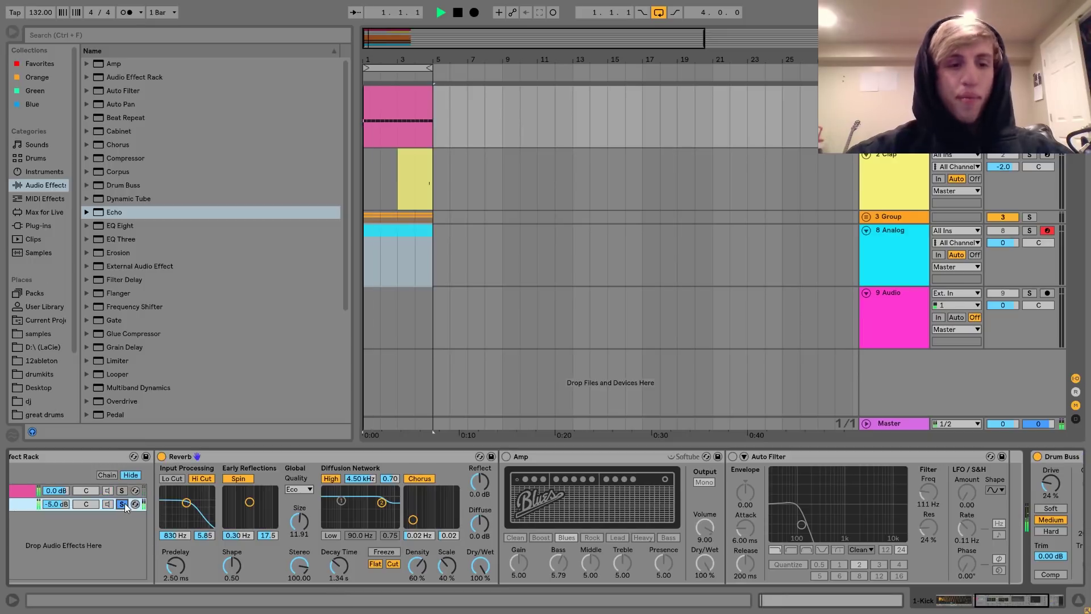
pyautogui.hscroll(-5, 328, 514)
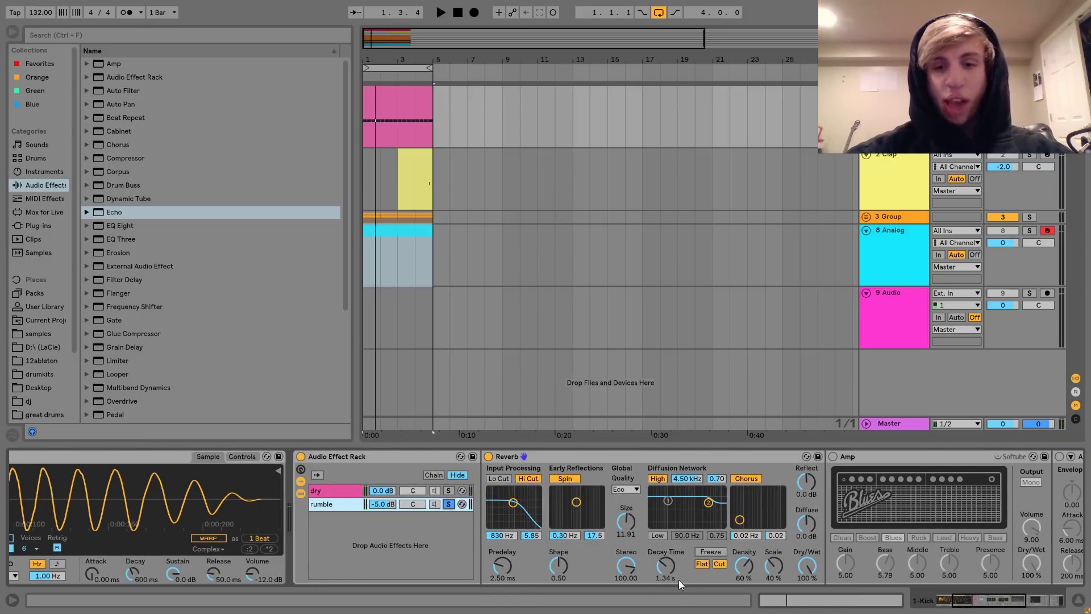
# Step: Switch the rumble chain's Amp and Auto Filter back on and unsolo the chain
pyautogui.hscroll(5, 679, 580)
pyautogui.click(519, 457)
pyautogui.hscroll(3, 517, 458)
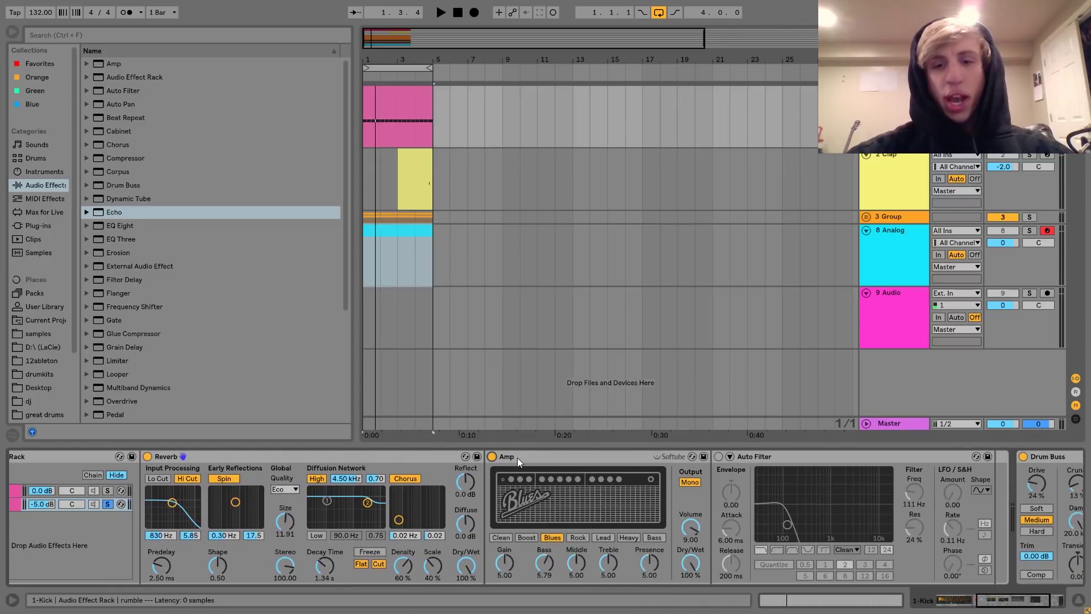
pyautogui.click(577, 457)
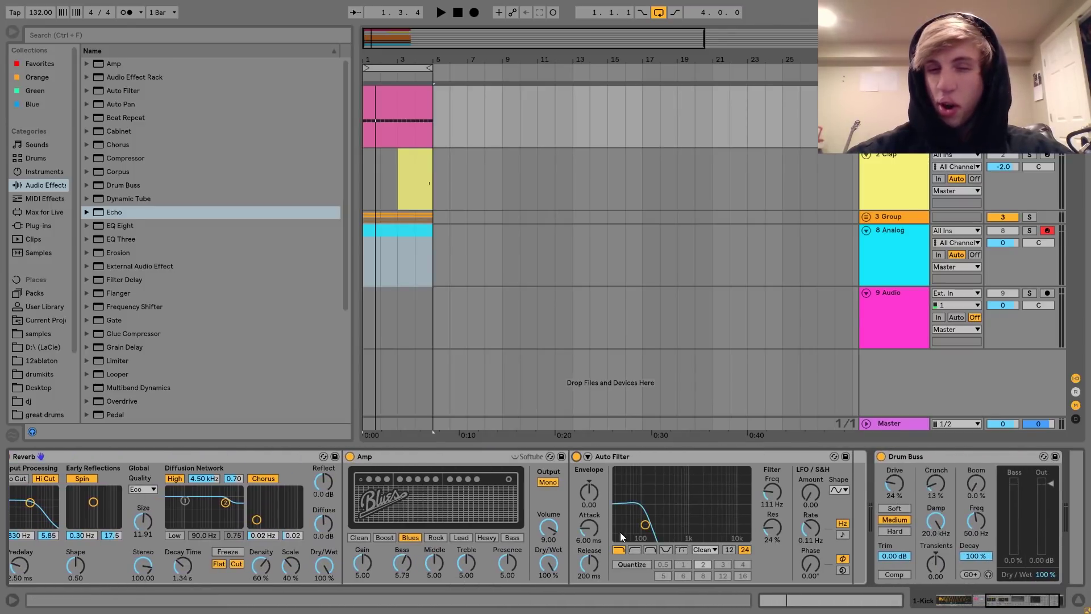
pyautogui.hscroll(-10, 524, 505)
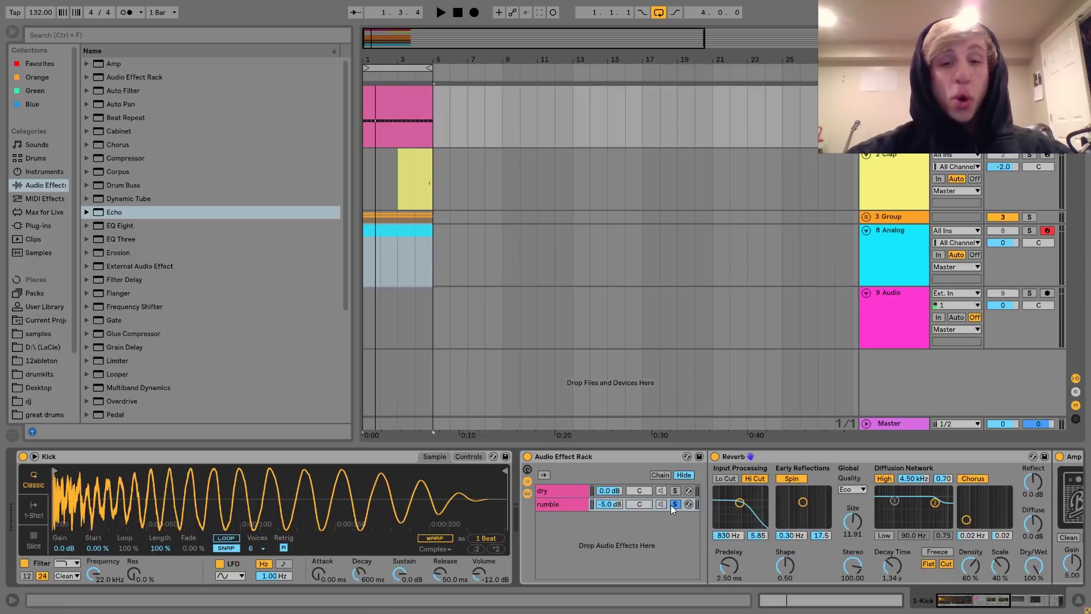
pyautogui.click(674, 504)
# Step: Add a Tuner after Drum Buss on the Kick track, play the kick to check its pitch, and delete the Tuner
pyautogui.scroll(-5, 283, 324)
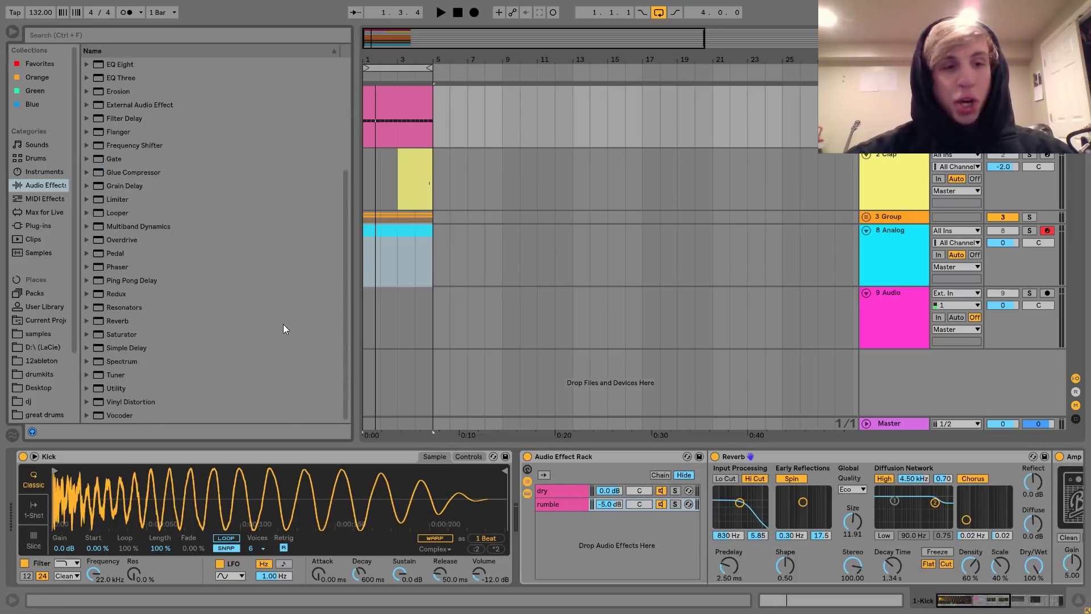
pyautogui.doubleClick(127, 374)
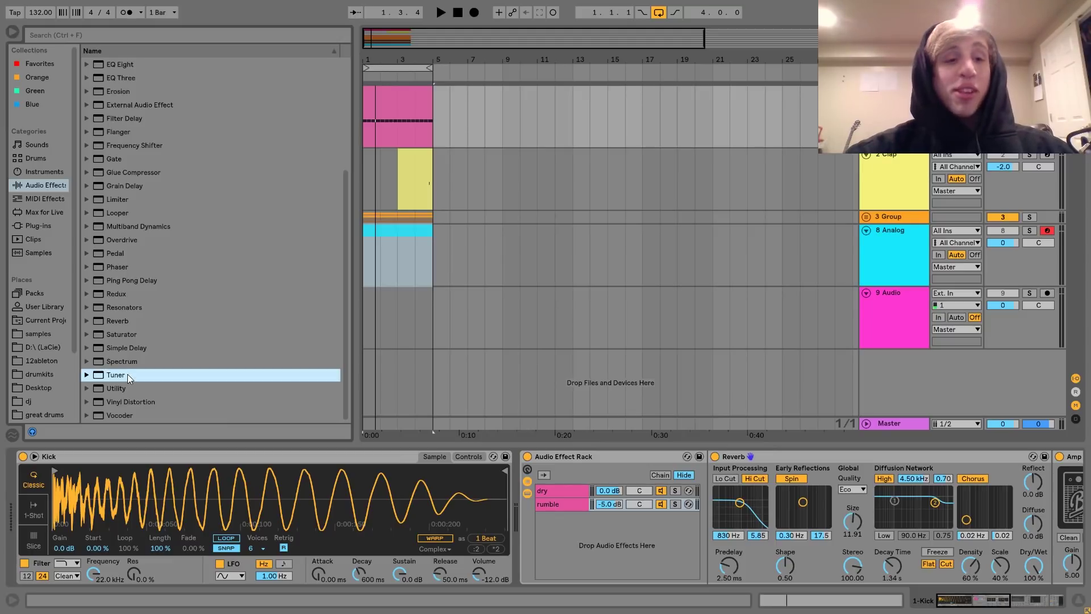
pyautogui.press('space')
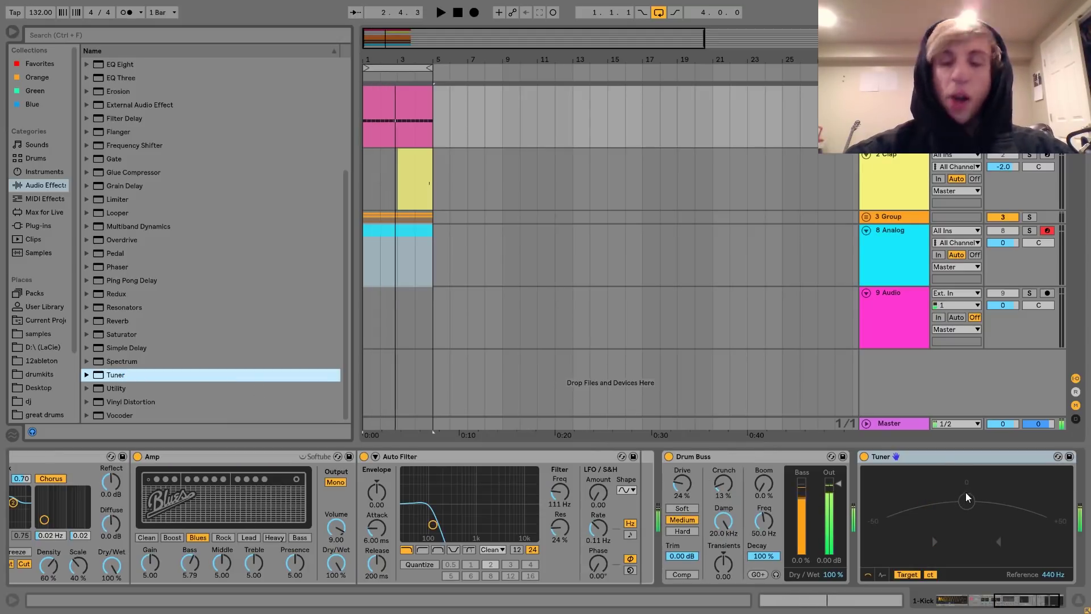
pyautogui.click(946, 463)
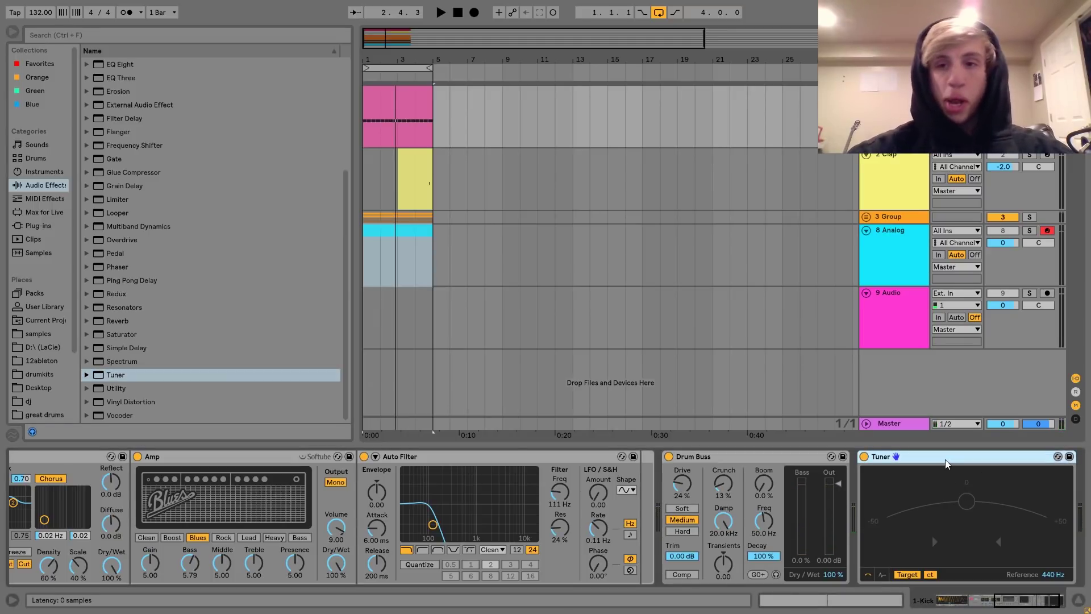
pyautogui.press('Delete')
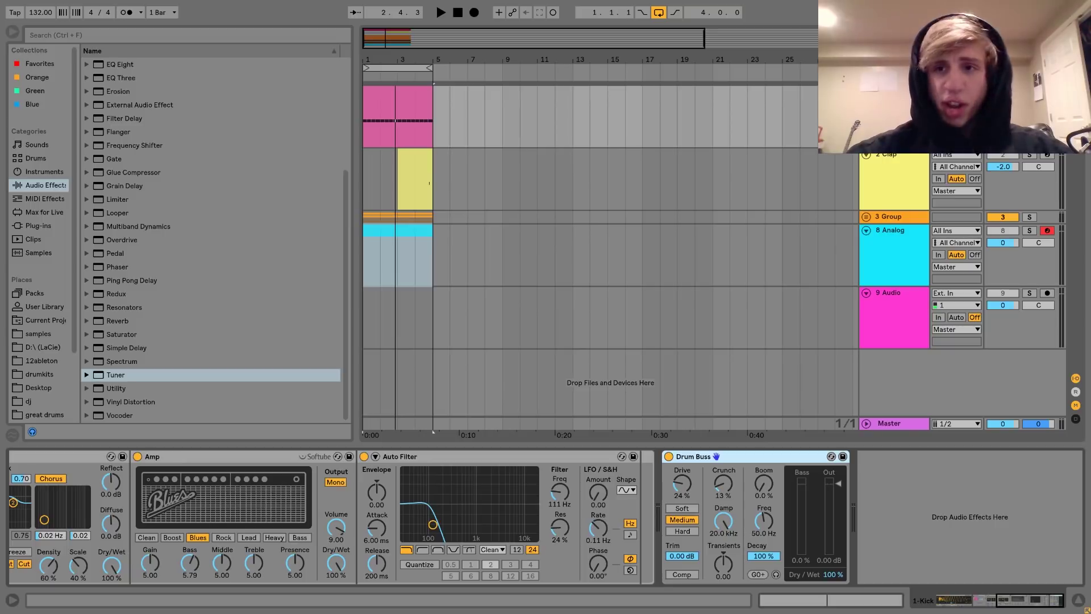
# Step: Unsolo the Kick track and duplicate the four-bar kick, clap and hi-hat section, looping all eight bars
pyautogui.click(1029, 92)
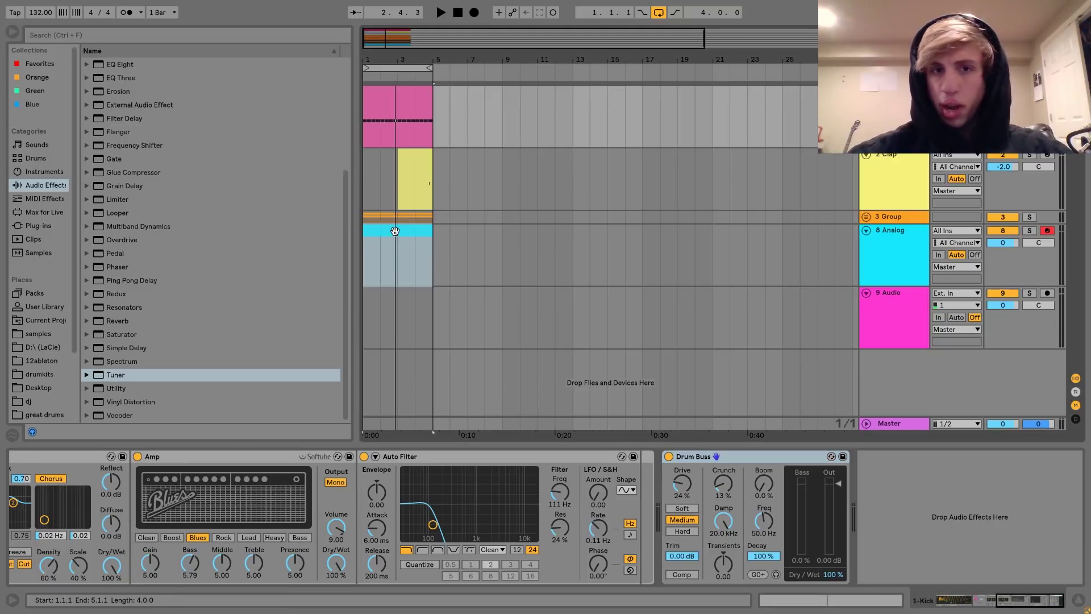
pyautogui.moveTo(431, 117); pyautogui.dragTo(355, 216)
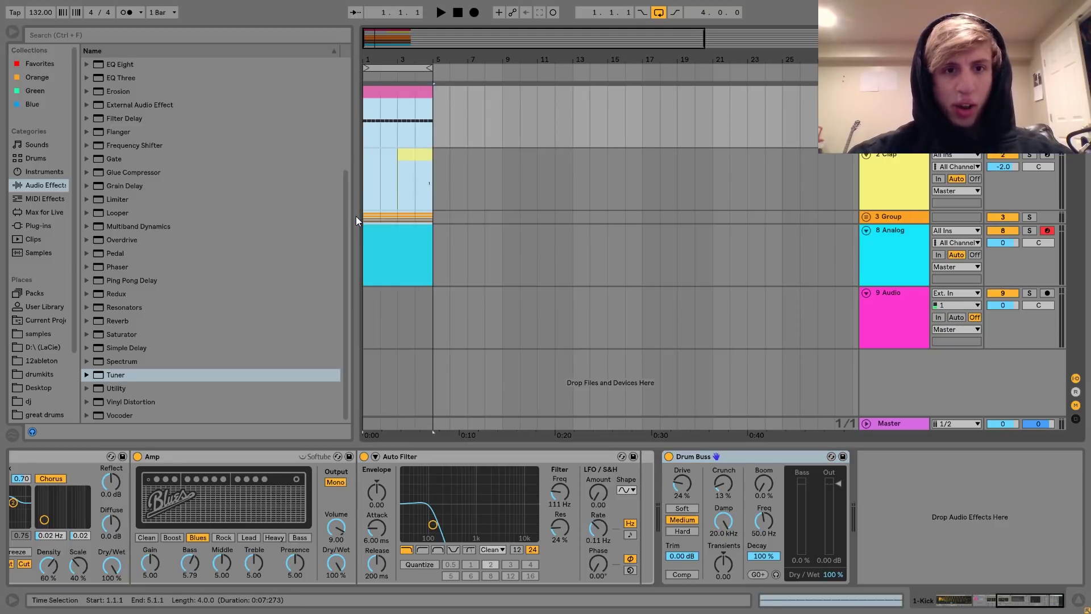
pyautogui.hotkey('ctrl', 'd')
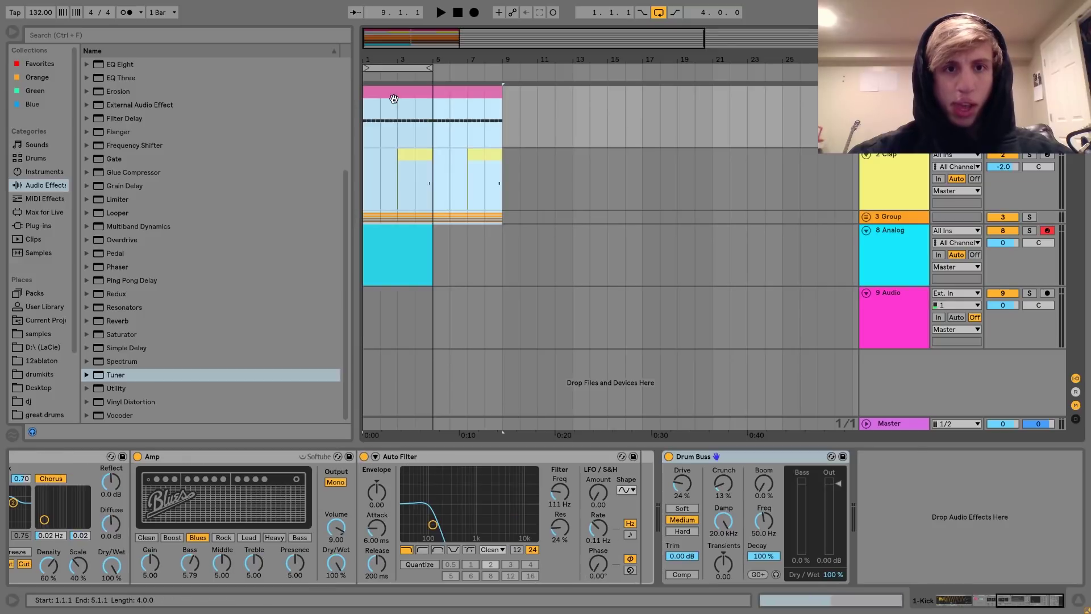
pyautogui.hotkey('ctrl', 'l')
# Step: Extend the empty Analog clip to eight bars and set the Analog track's volume to -3.0 dB
pyautogui.click(407, 230)
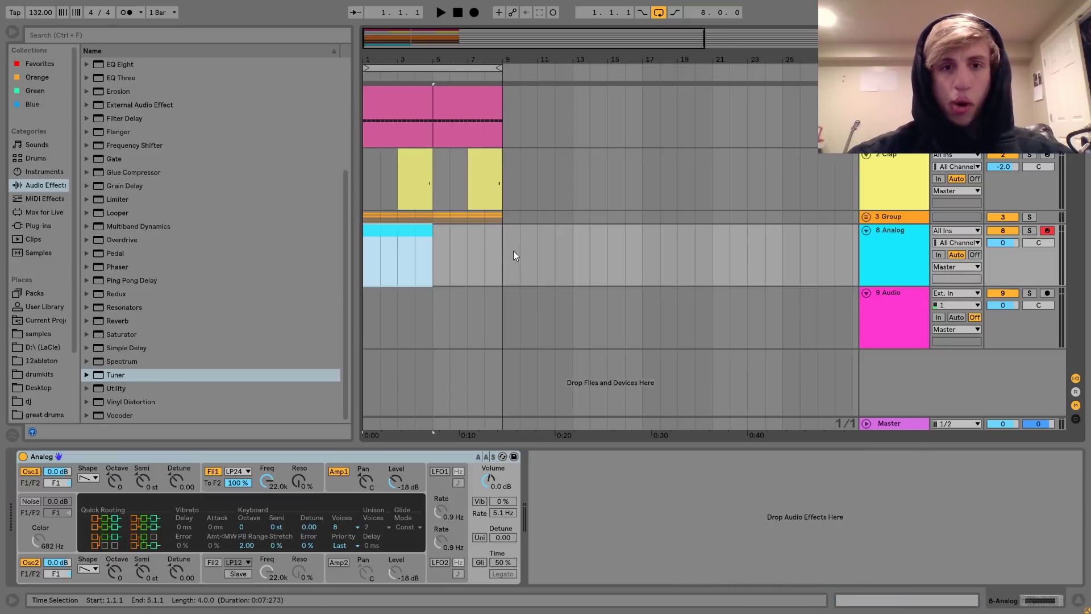
pyautogui.hotkey('ctrl', 'd')
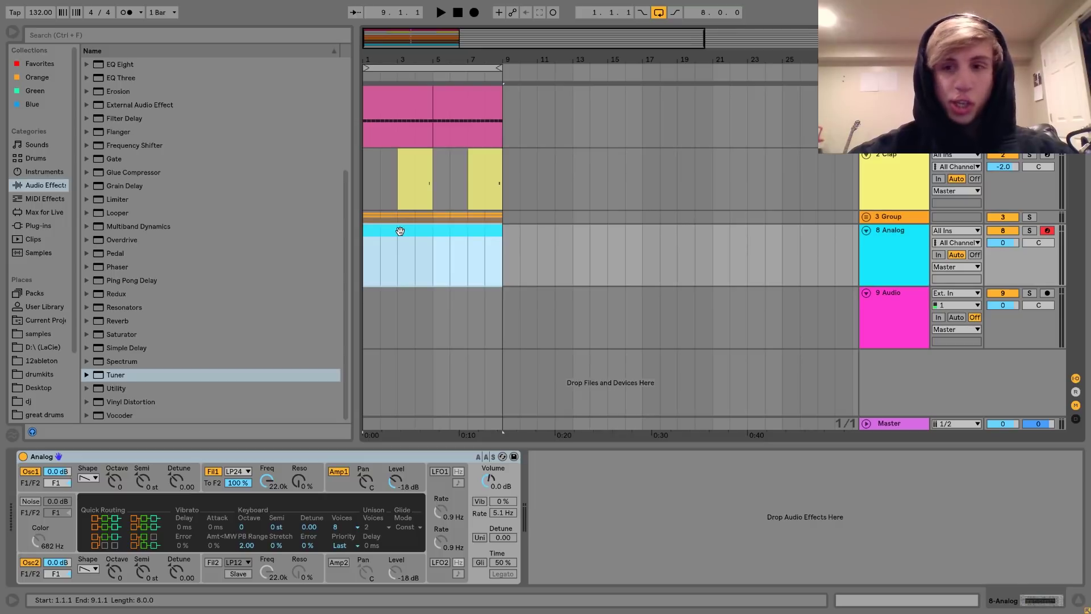
pyautogui.click(1003, 243)
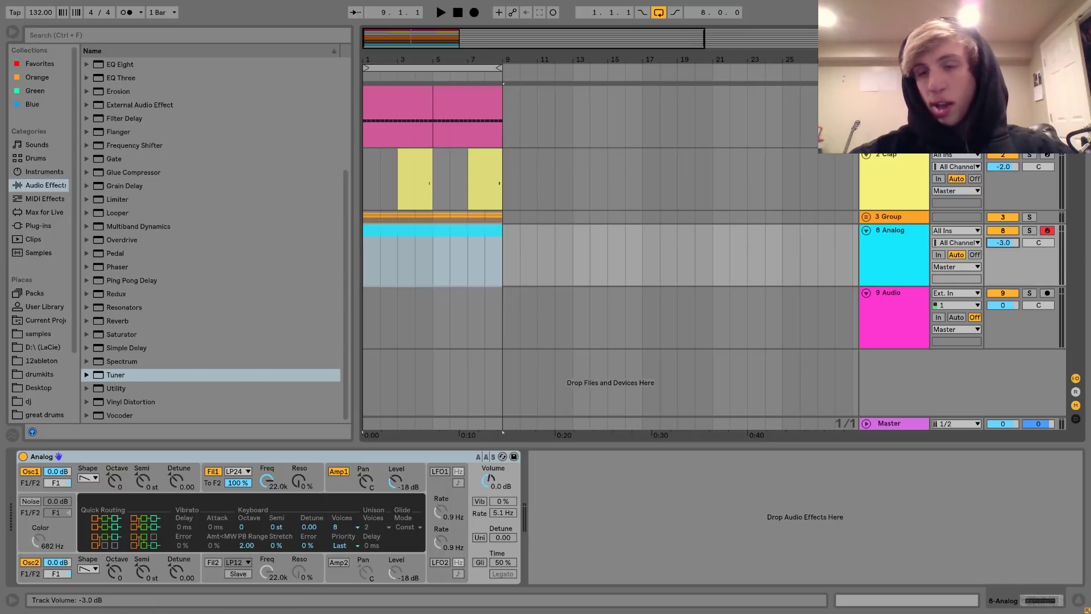
# Step: Open the Analog clip and enter a chord of E2, G2 and B2 at 1.1.1
pyautogui.doubleClick(442, 226)
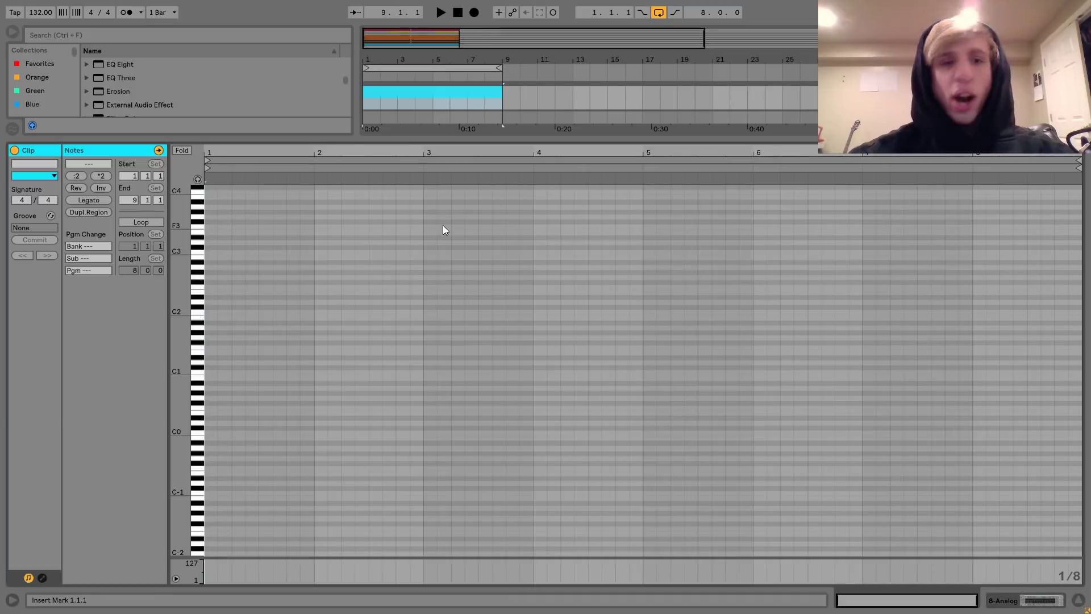
pyautogui.doubleClick(210, 292)
pyautogui.doubleClick(210, 278)
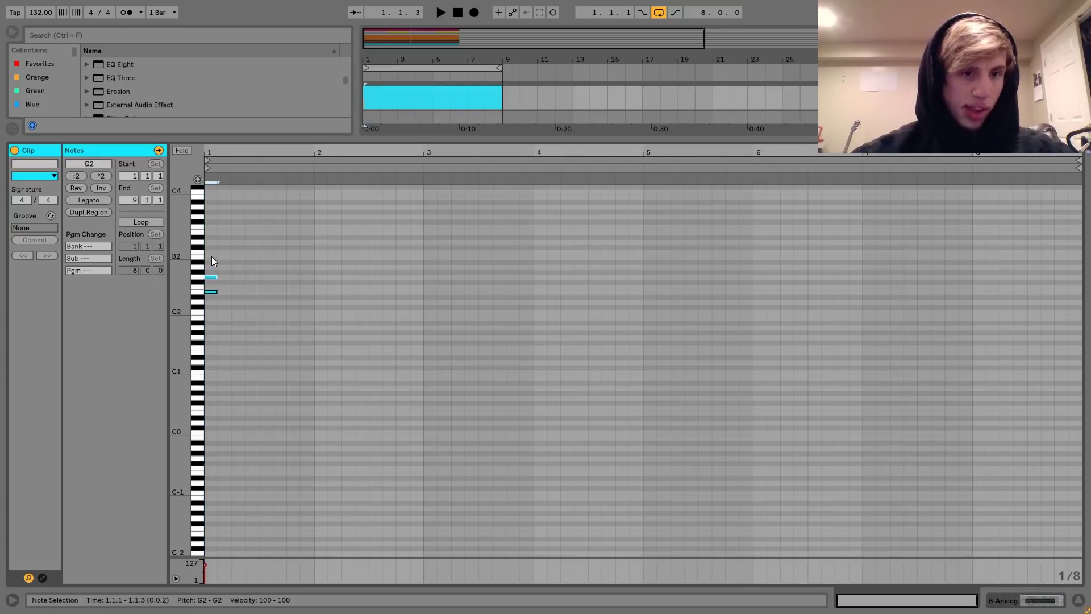
pyautogui.doubleClick(212, 257)
pyautogui.click(212, 277)
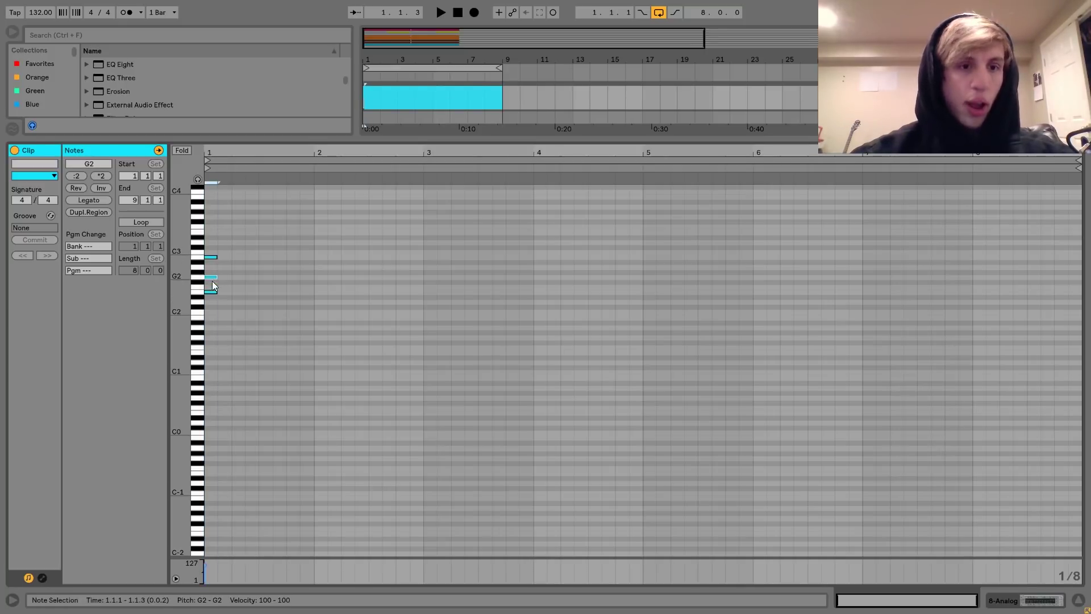
# Step: Duplicate the E2 and B2 notes one octave lower as E1 and B1 at the start of the clip
pyautogui.click(211, 293)
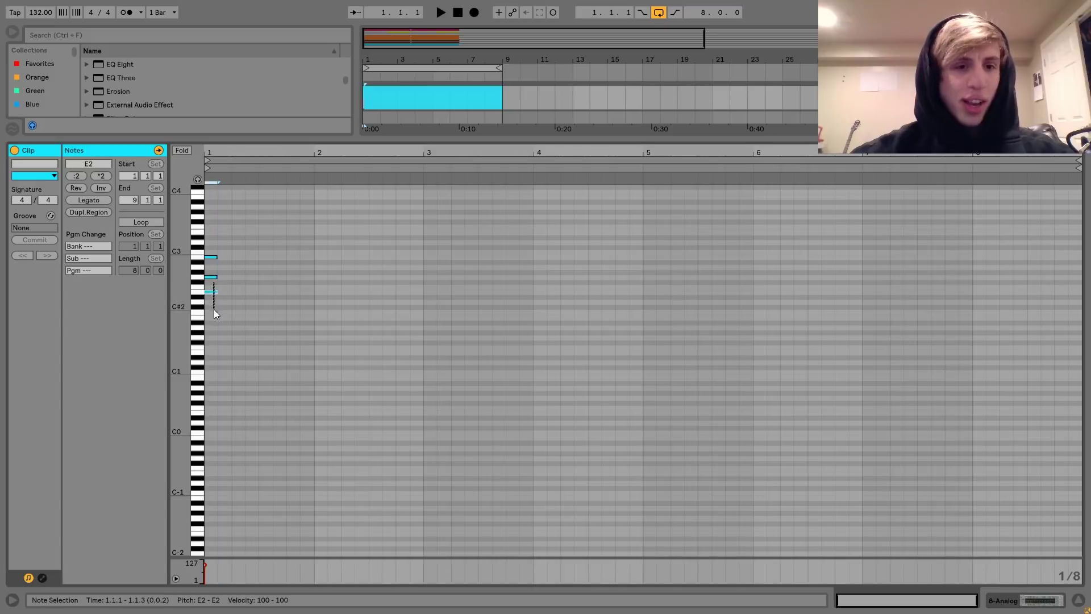
pyautogui.keyDown('shift'); pyautogui.click(209, 257); pyautogui.keyUp('shift')
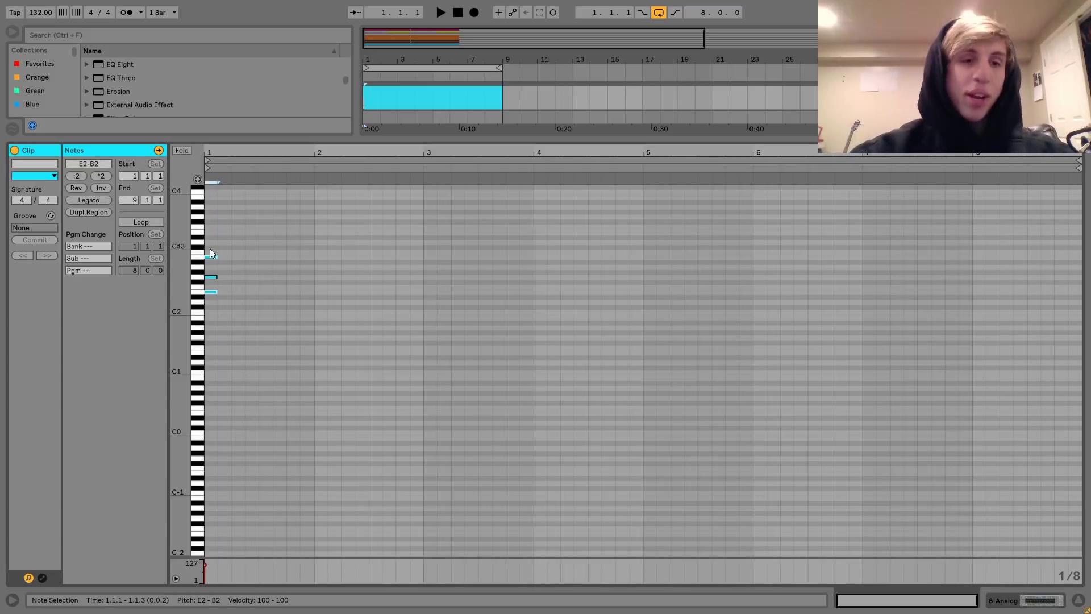
pyautogui.hotkey('ctrl', 'd')
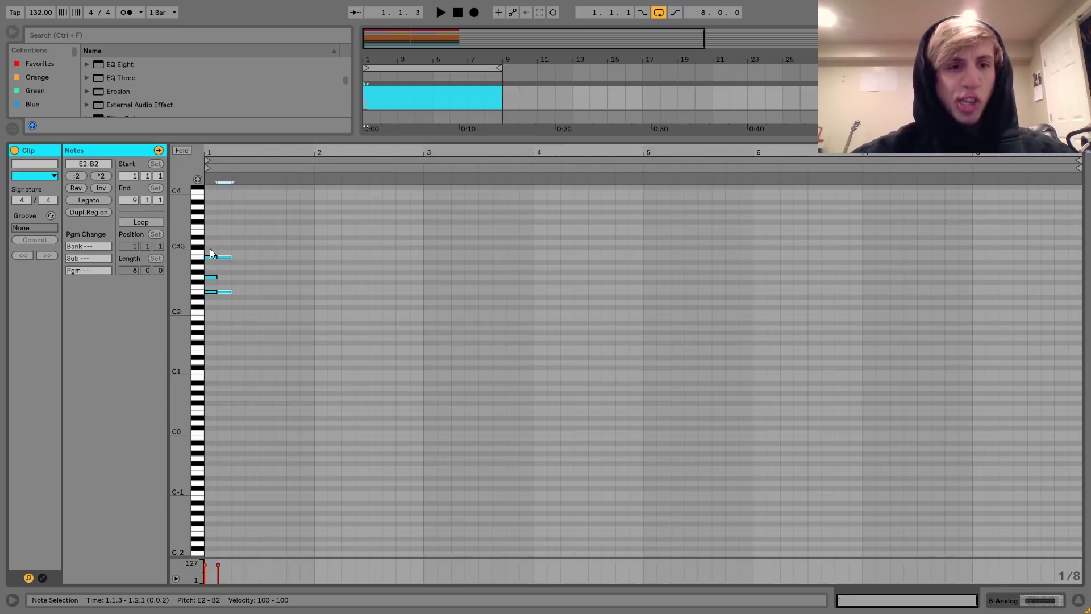
pyautogui.hotkey('shift', 'Down')
pyautogui.press('Left')
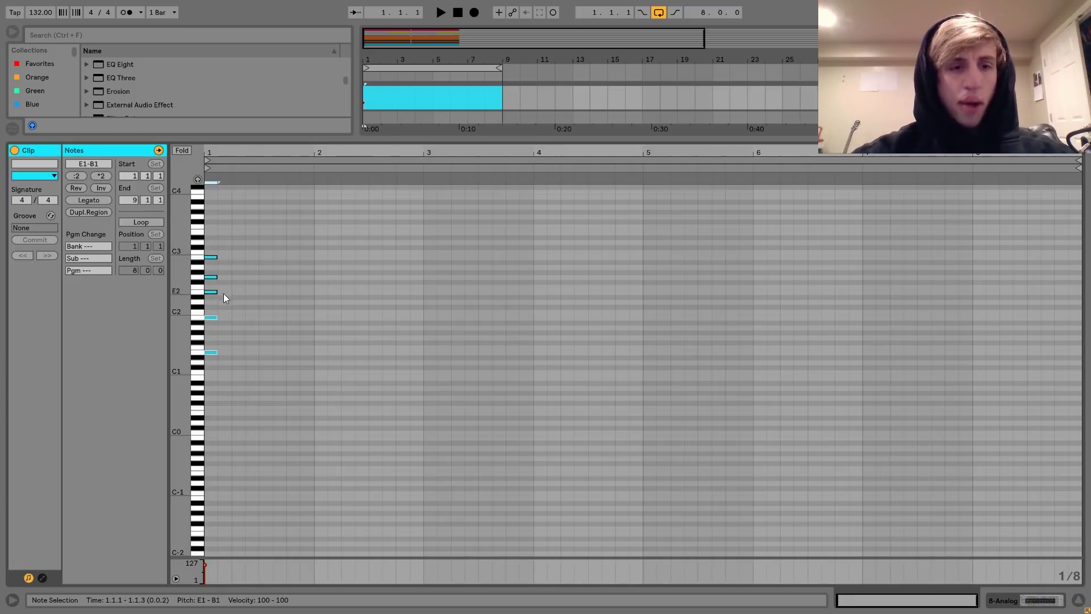
# Step: Raise the G2 note one octave to G3 and stretch all chord notes across the clip with Legato
pyautogui.click(211, 276)
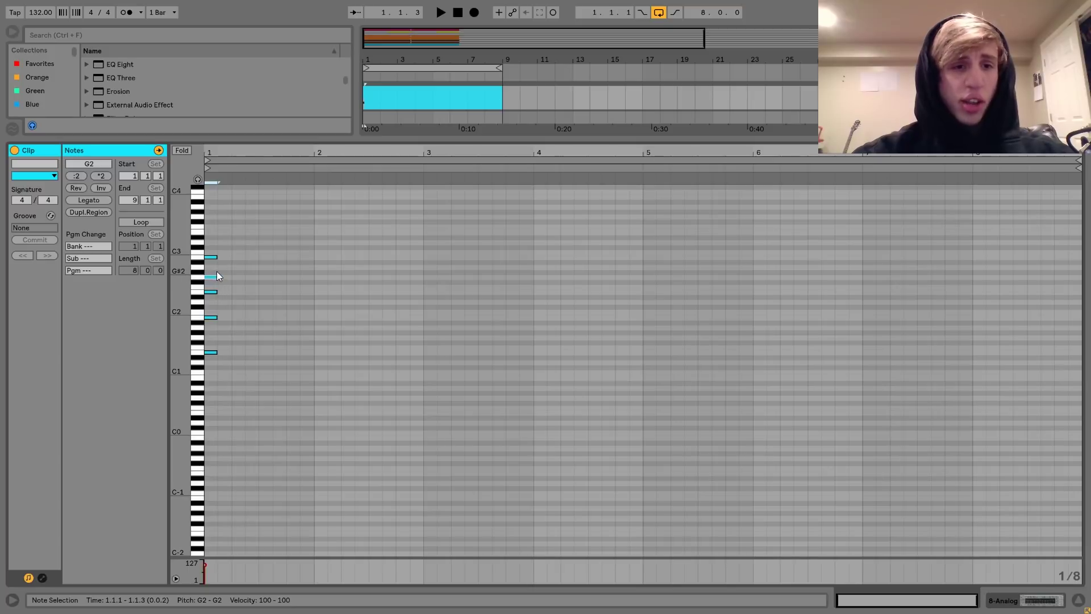
pyautogui.hotkey('shift', 'Up')
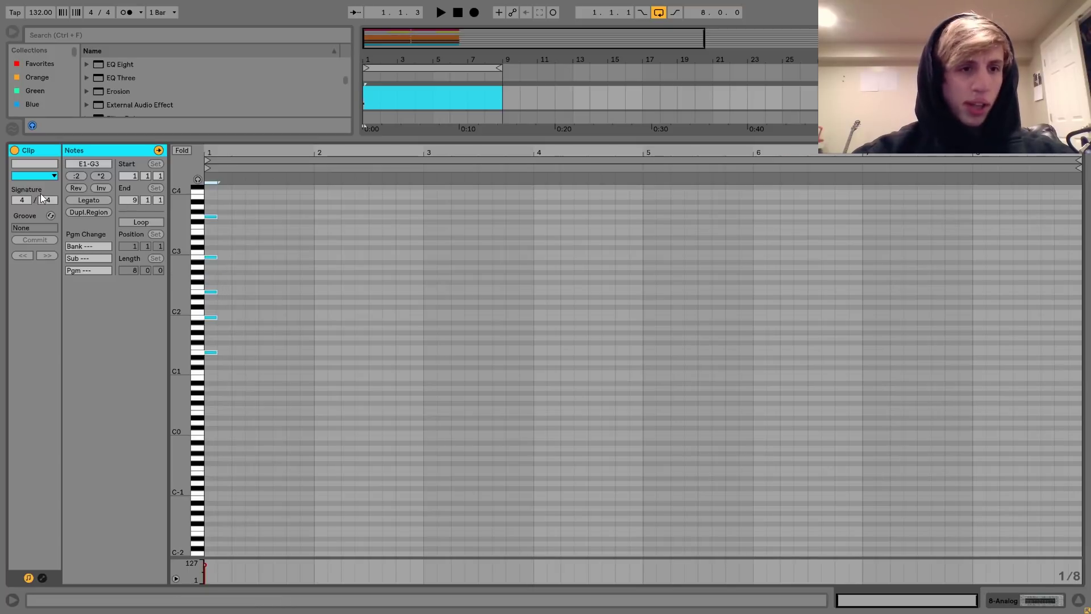
pyautogui.click(88, 200)
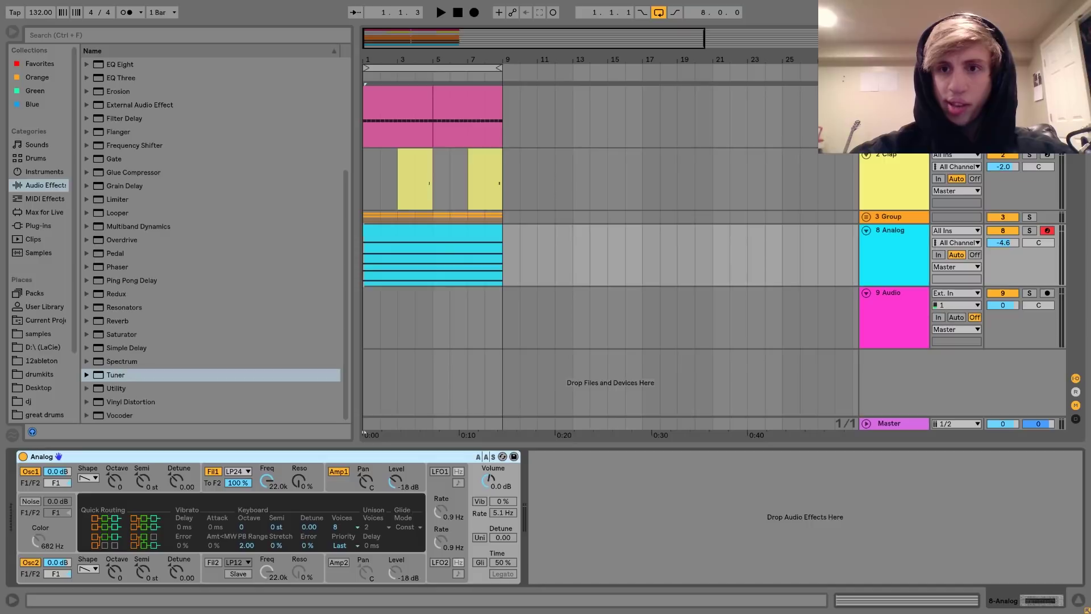
# Step: Lower the Analog track to -7.2 dB during playback and set its Amp1 envelope to decay 2.65 s, sustain 1.00 and release 5 ms
pyautogui.press('space')
pyautogui.moveTo(1005, 244); pyautogui.dragTo(1005, 246)
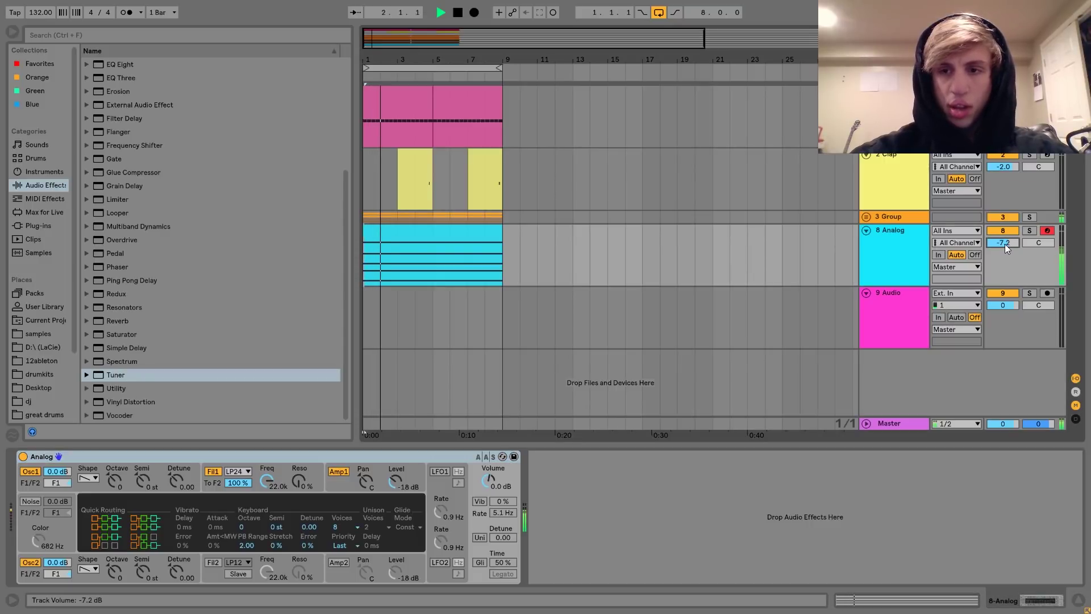
pyautogui.click(339, 485)
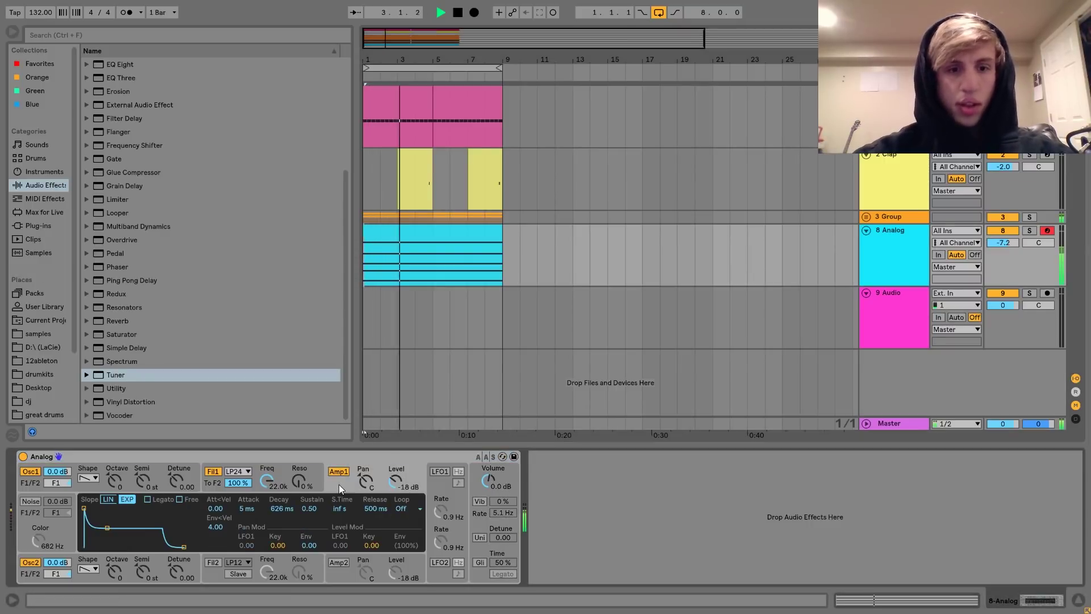
pyautogui.press('space')
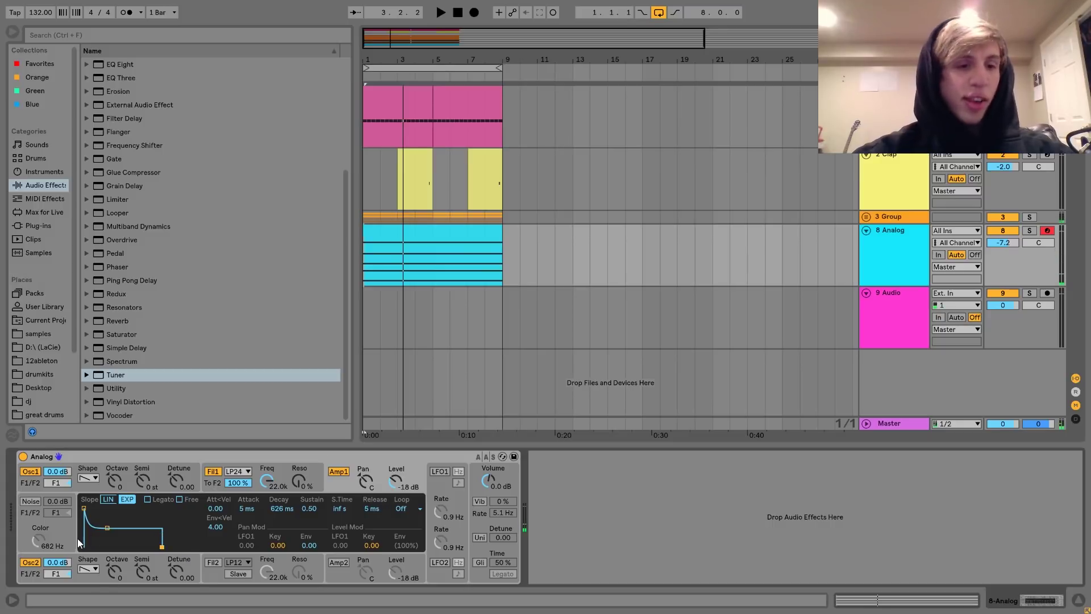
pyautogui.moveTo(107, 528); pyautogui.dragTo(115, 507)
# Step: Play the loop from the start and set the Analog track's volume to -10.0 dB
pyautogui.press('space')
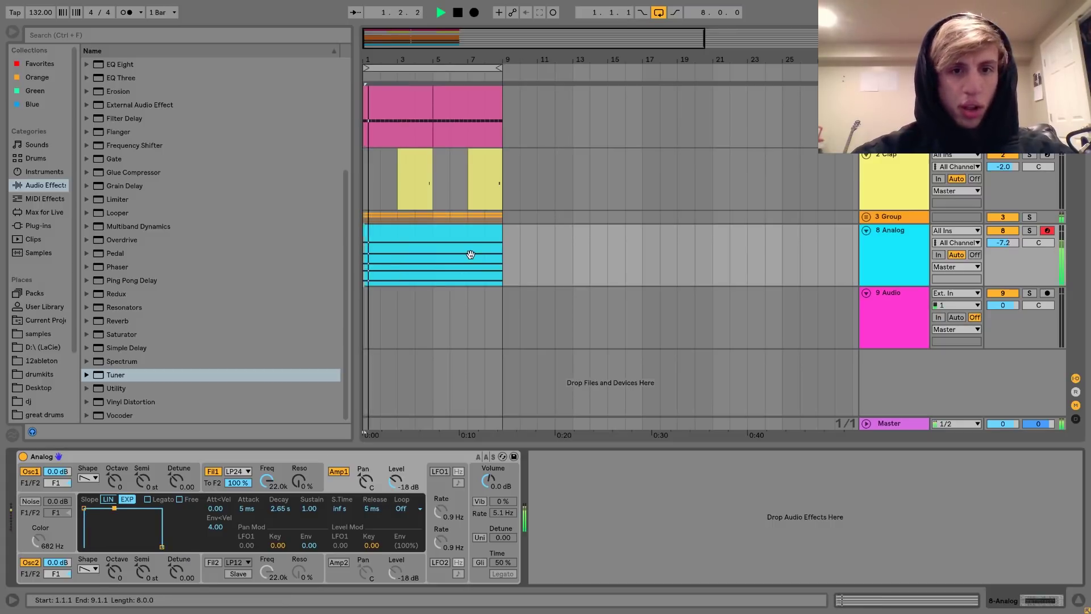
pyautogui.moveTo(1004, 243); pyautogui.dragTo(1004, 258)
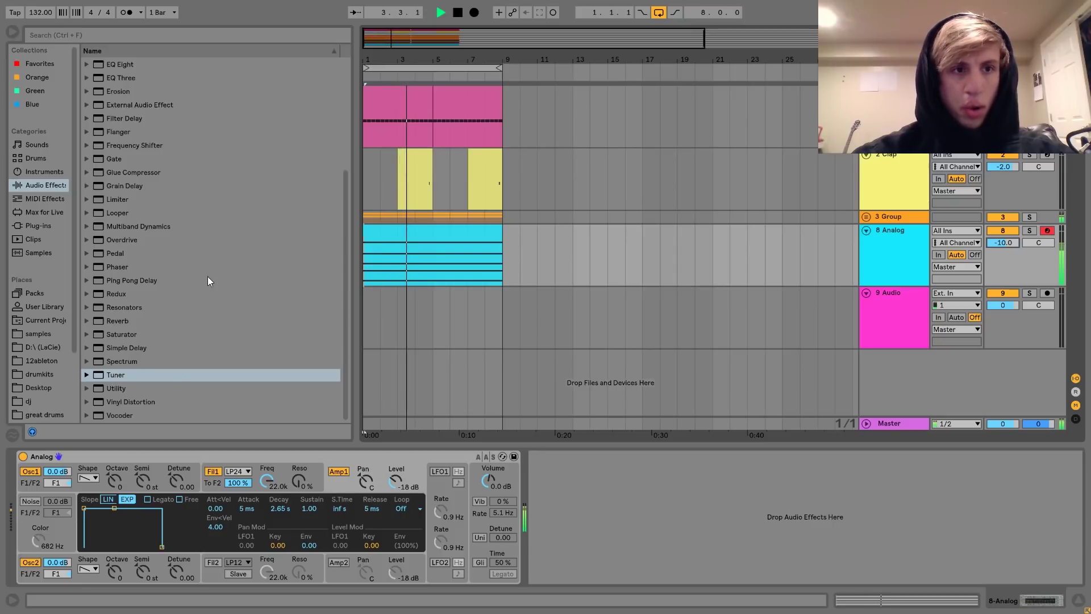
pyautogui.scroll(4, 208, 281)
pyautogui.press('space')
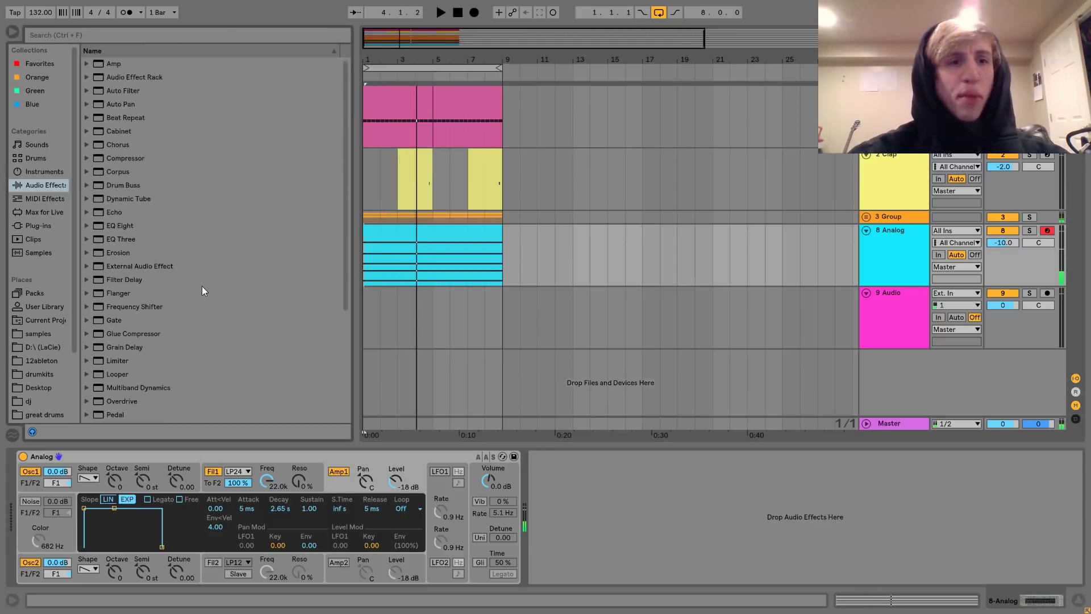
# Step: Add a Compressor after Analog and switch it off
pyautogui.doubleClick(124, 160)
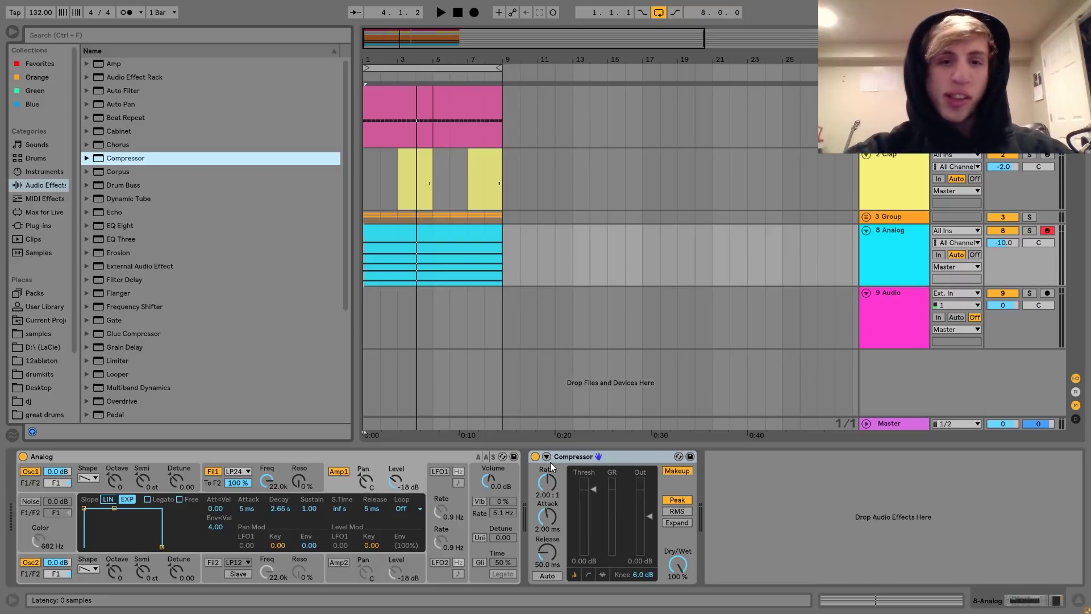
pyautogui.click(534, 457)
# Step: Audition the Amp1 envelope with sustain 0.49 and decay 3.06 s, and return sustain to 1.00 with decay 1.72 s
pyautogui.moveTo(115, 508); pyautogui.dragTo(117, 526)
pyautogui.press('space')
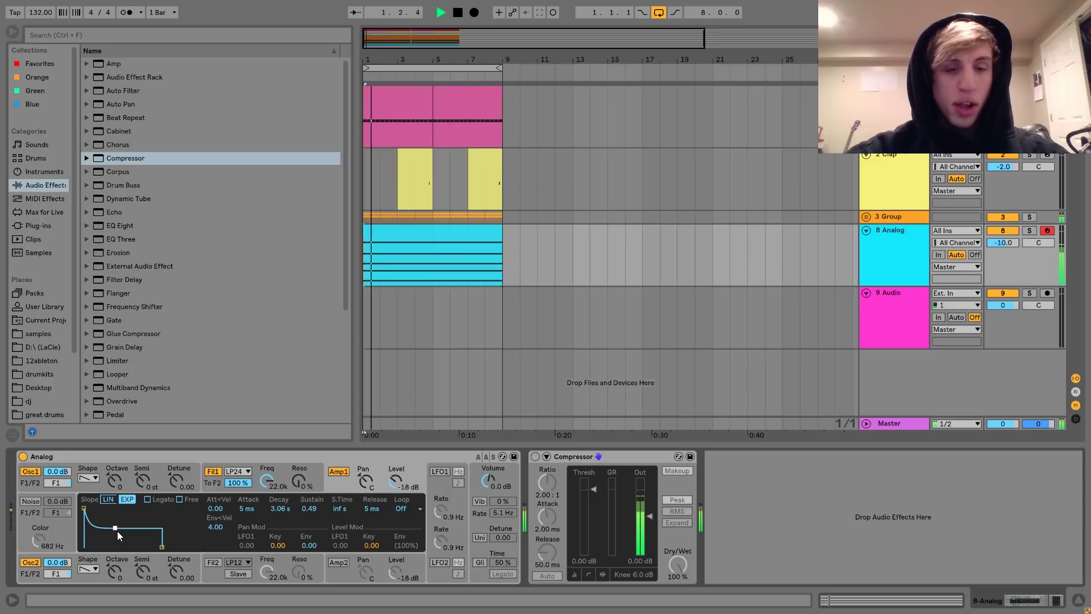
pyautogui.moveTo(117, 531); pyautogui.dragTo(114, 510)
pyautogui.press('space')
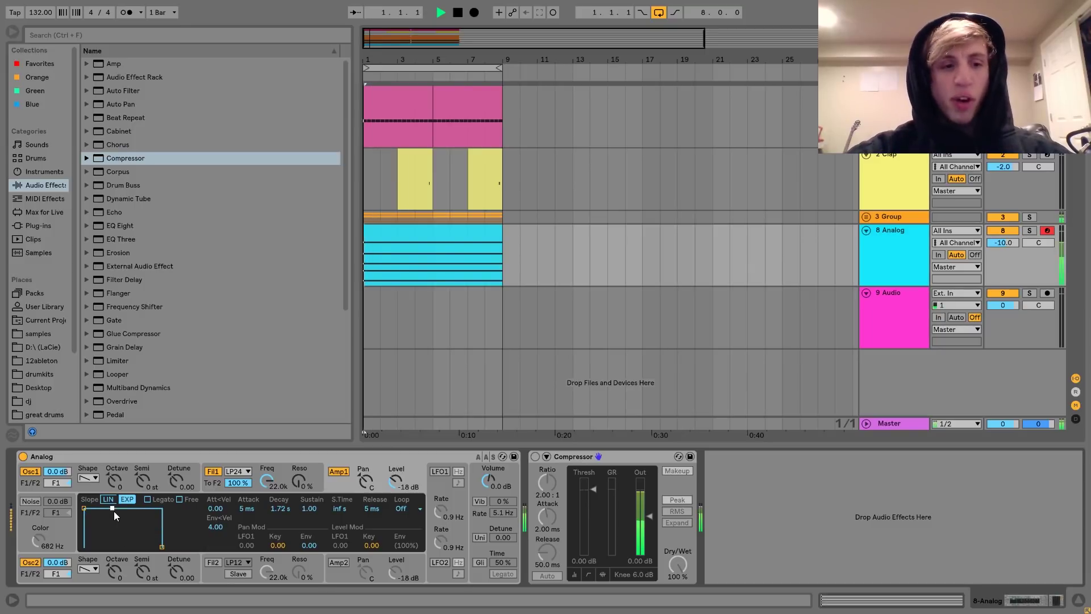
# Step: Stop playback, switch on the Analog track's Compressor and sidechain it from 1-Kick
pyautogui.press('space')
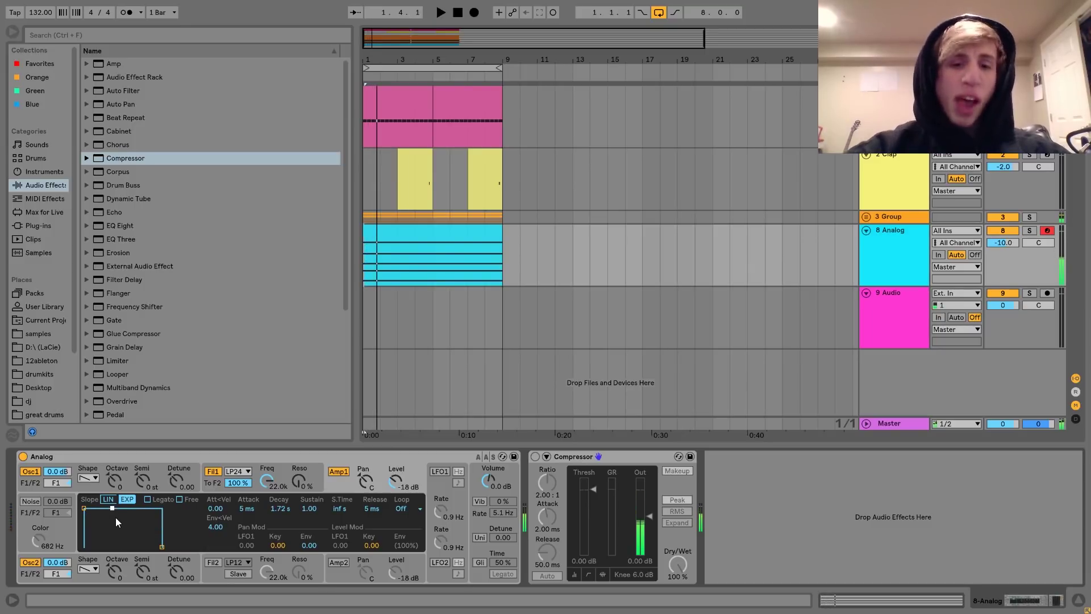
pyautogui.click(535, 457)
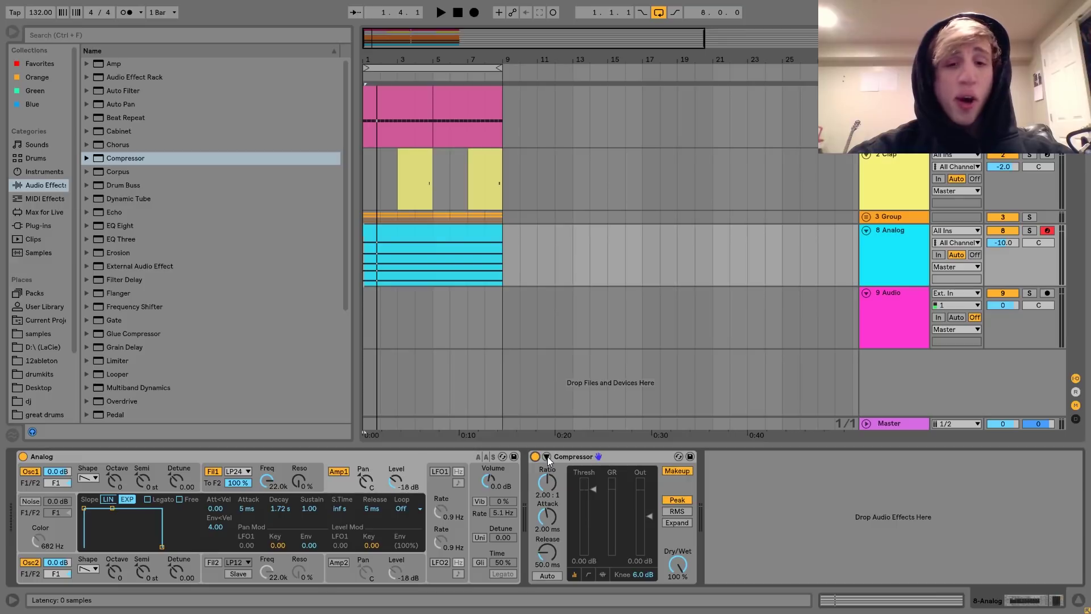
pyautogui.click(547, 456)
pyautogui.click(567, 492)
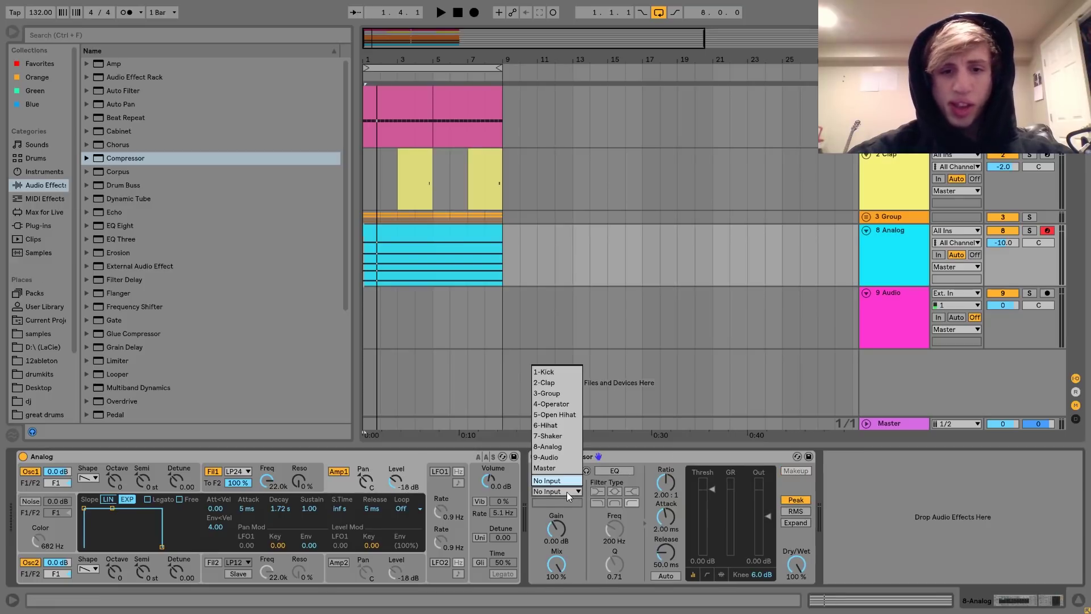
pyautogui.click(546, 372)
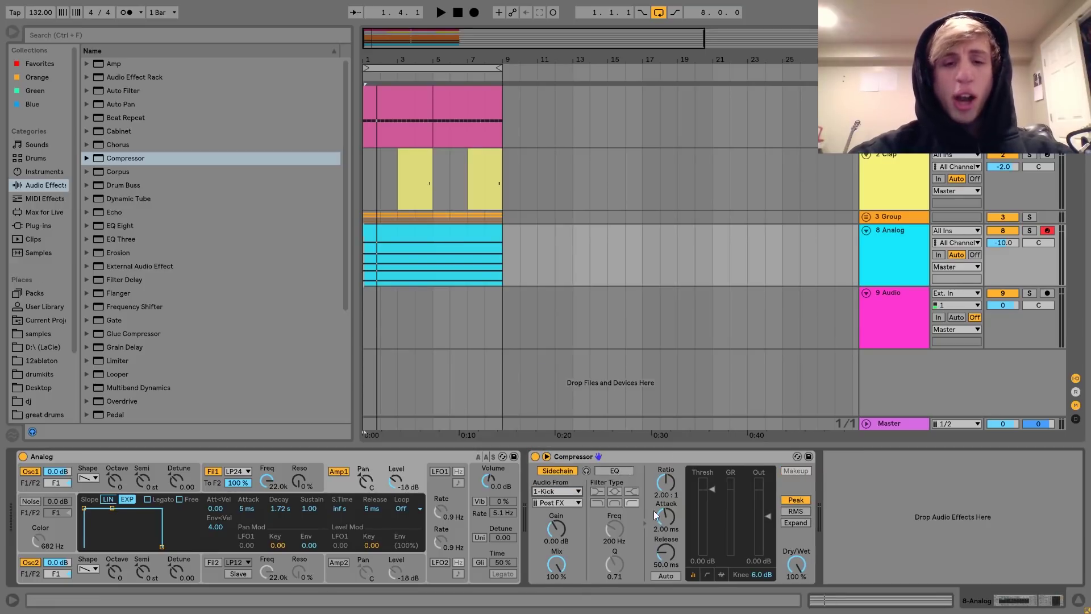
# Step: Switch the sidechain source tap to Pre FX and back to Post FX, and lower the Compressor threshold to -37.6 dB during playback
pyautogui.click(554, 503)
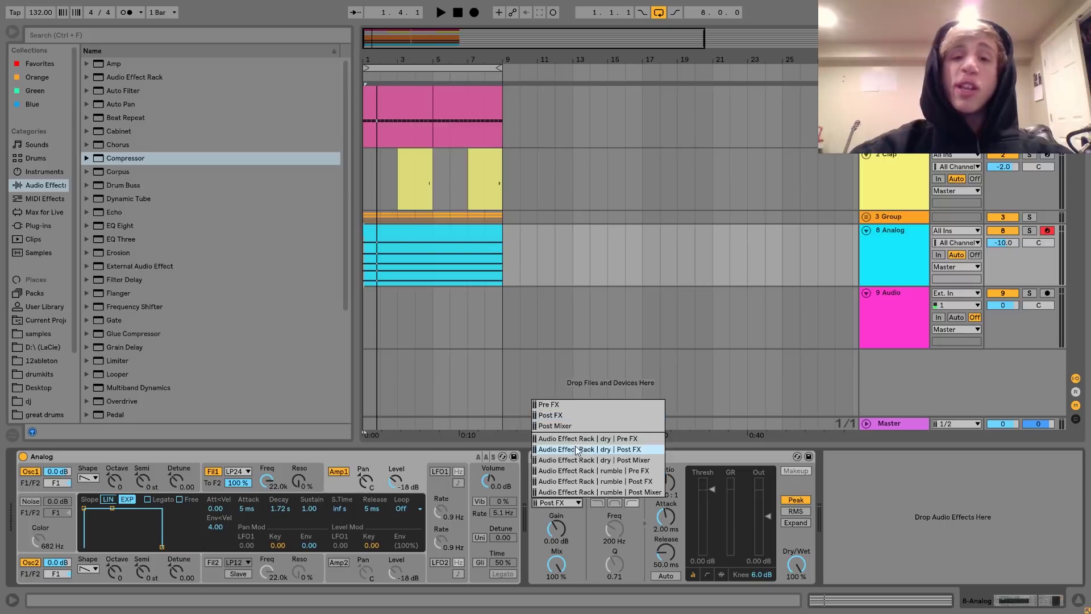
pyautogui.click(560, 405)
pyautogui.click(560, 503)
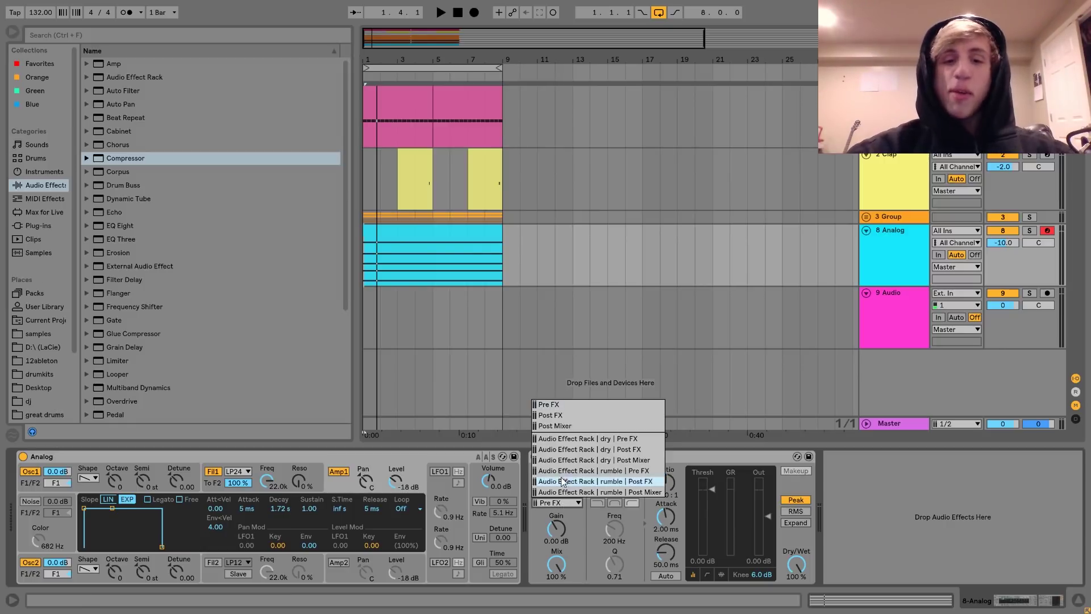
pyautogui.click(590, 415)
pyautogui.press('space')
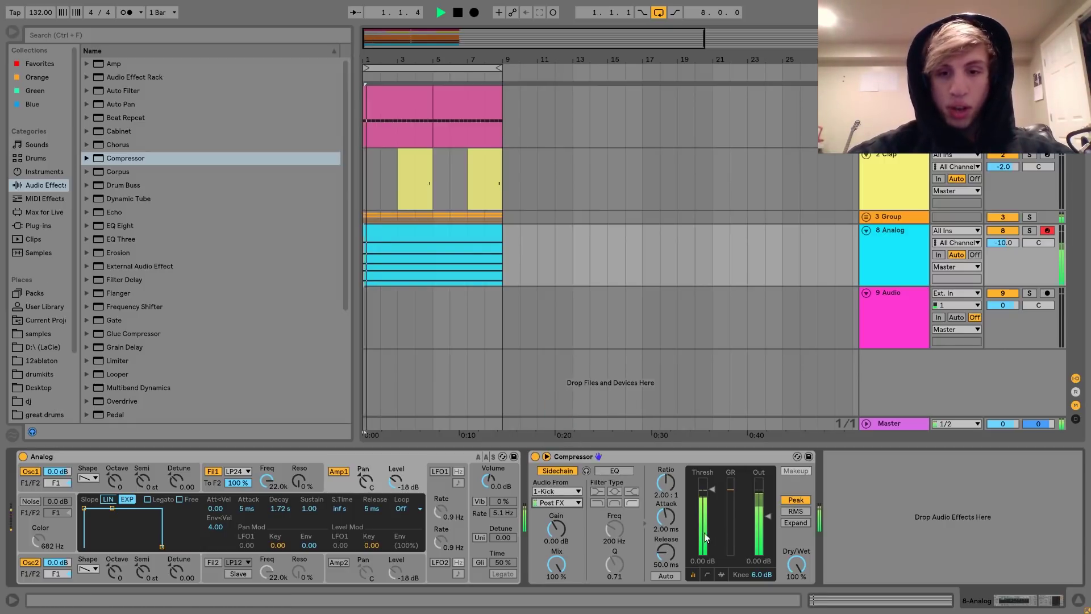
# Step: Solo the Analog track, comparing playback with the solo off and on
pyautogui.click(1030, 230)
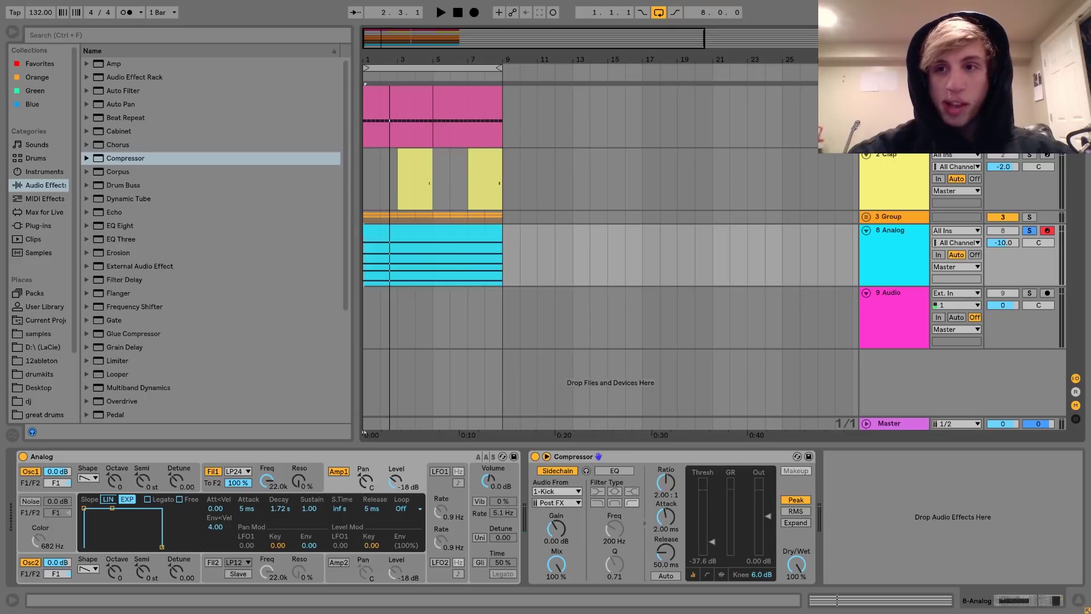
pyautogui.click(1030, 231)
pyautogui.press('space')
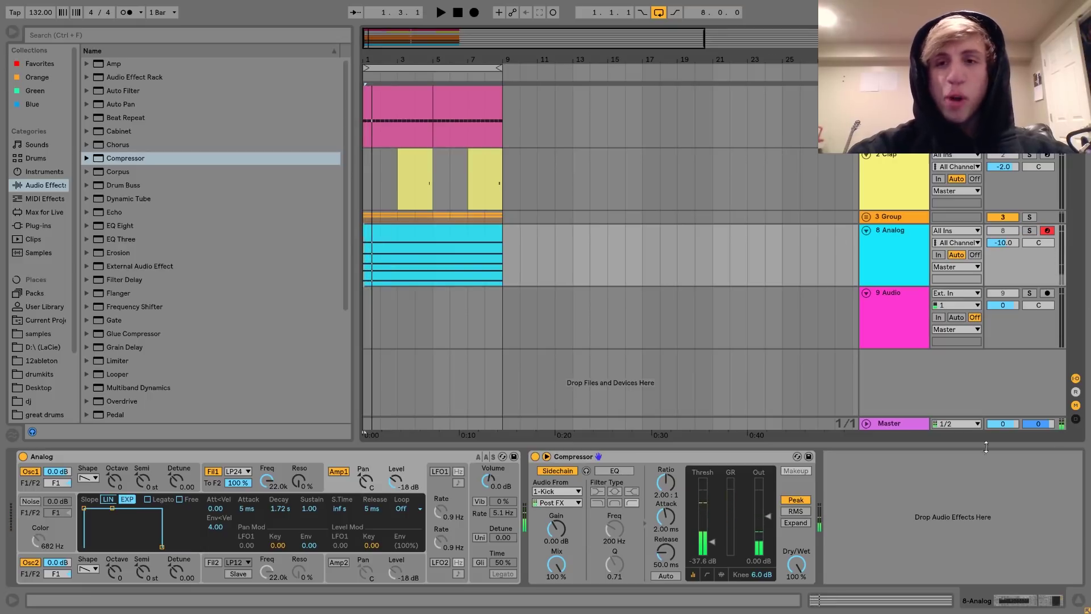
pyautogui.click(1029, 230)
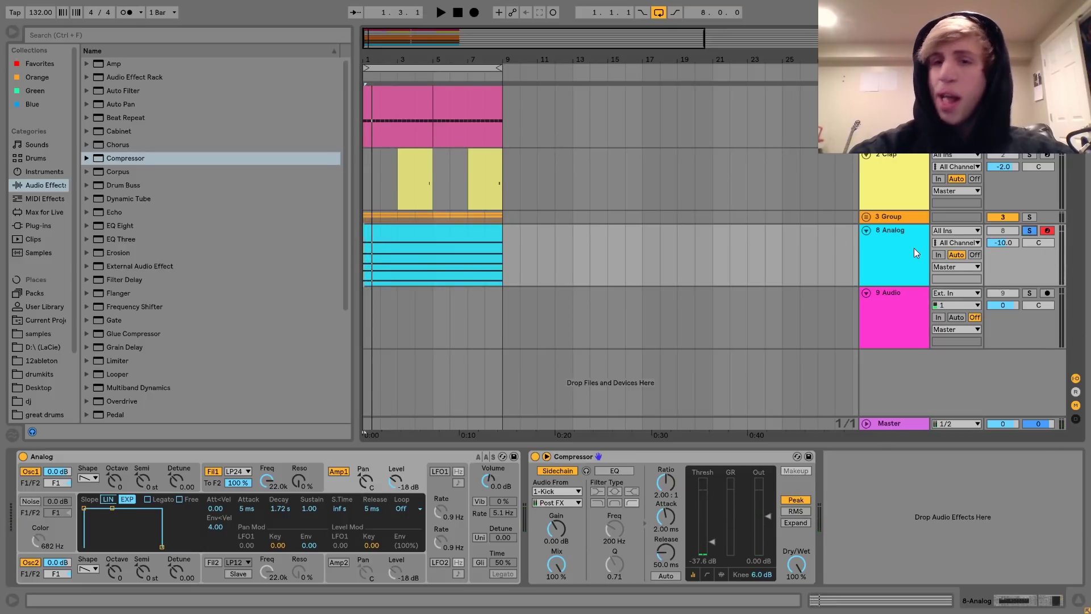
# Step: Change the Compressor's sidechain source tap to Pre FX and audition the soloed Analog track
pyautogui.click(553, 503)
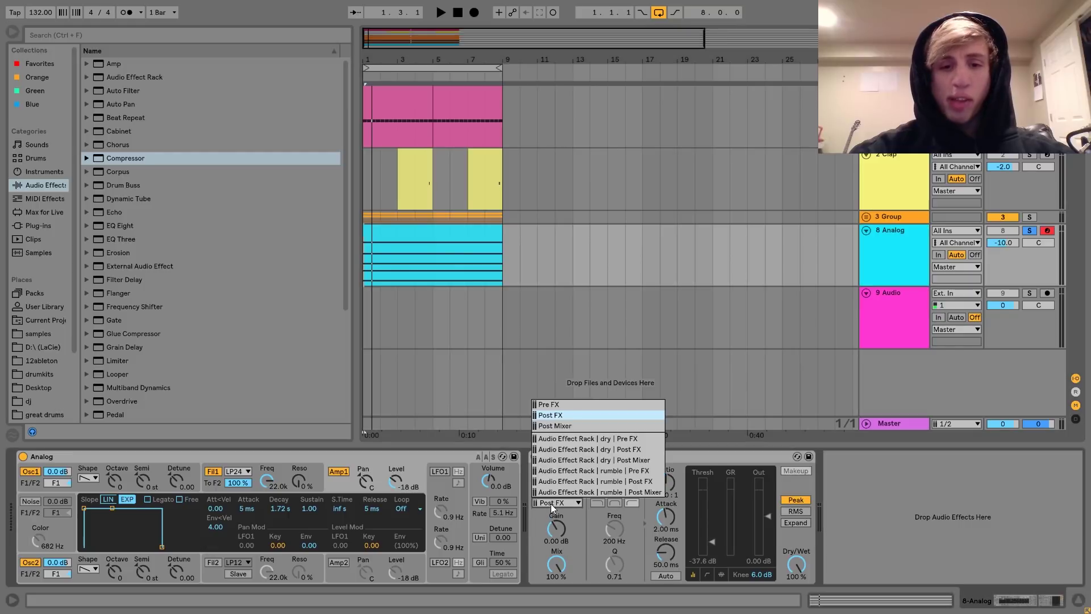
pyautogui.click(571, 405)
pyautogui.press('space')
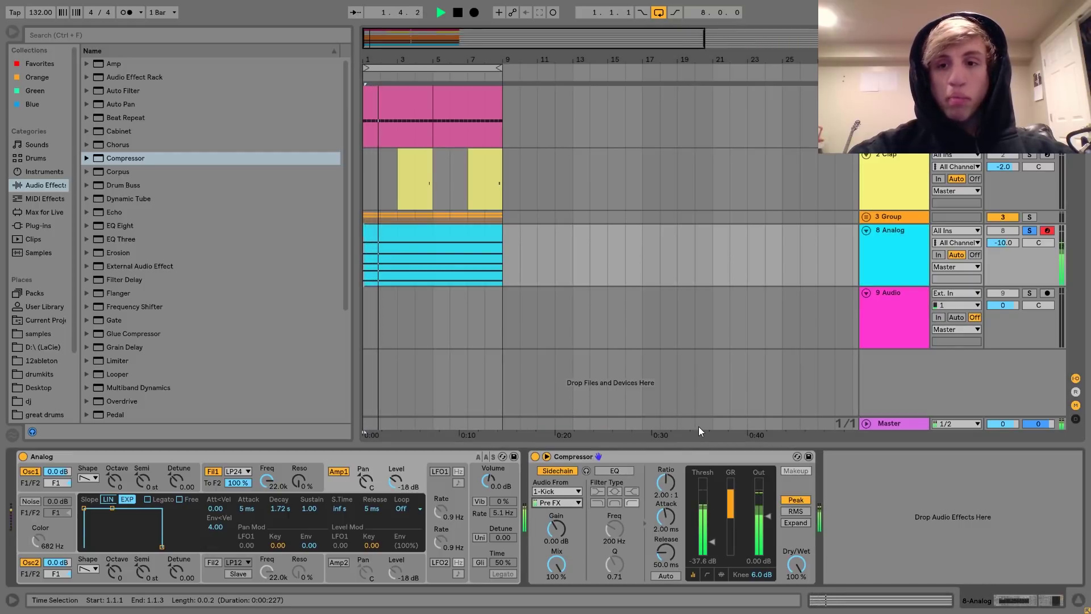
pyautogui.press('space')
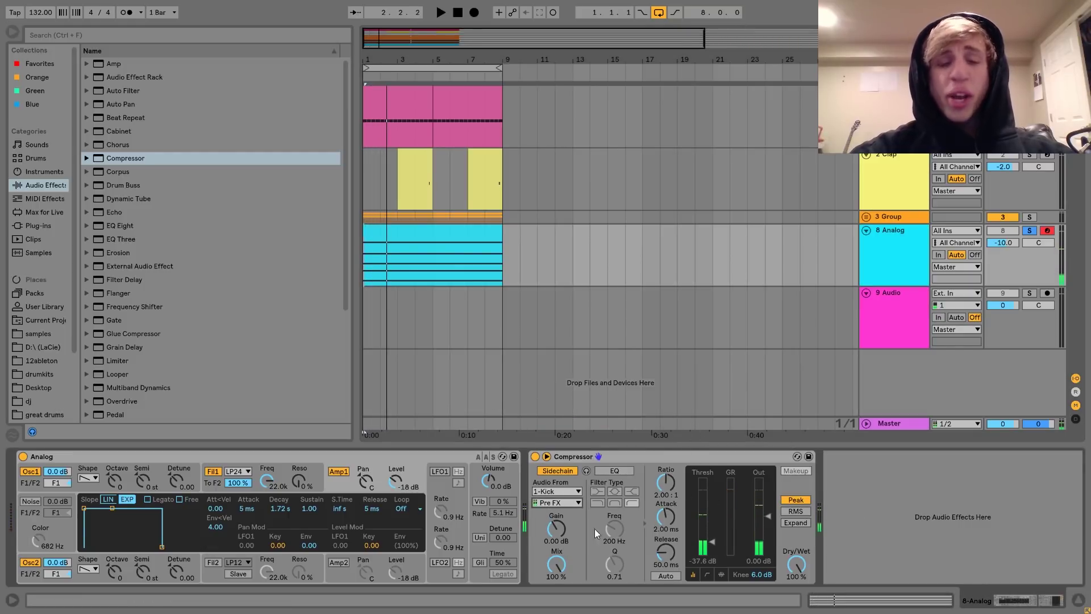
# Step: Audition the Kick track with its Audio Effect Rack switched off, and switch the rack back on
pyautogui.click(895, 99)
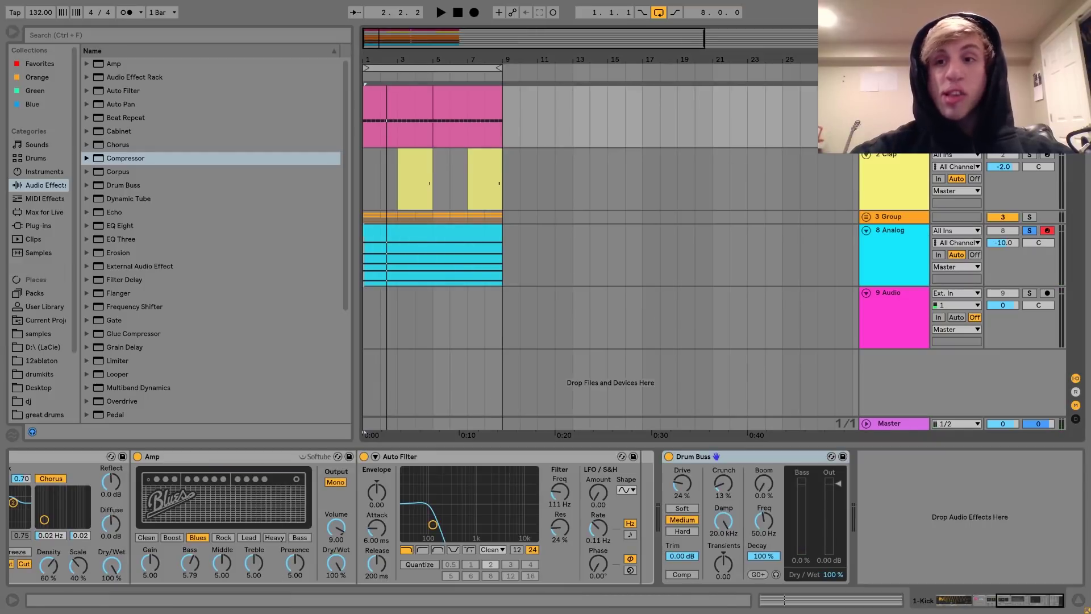
pyautogui.hscroll(-10, 757, 476)
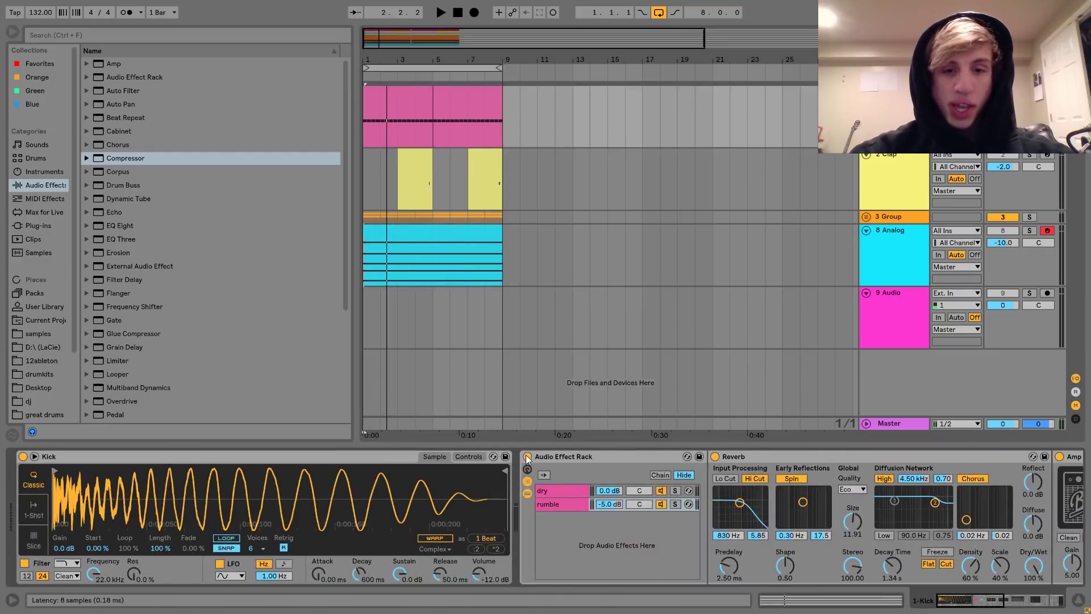
pyautogui.press('space')
pyautogui.hscroll(10, 768, 455)
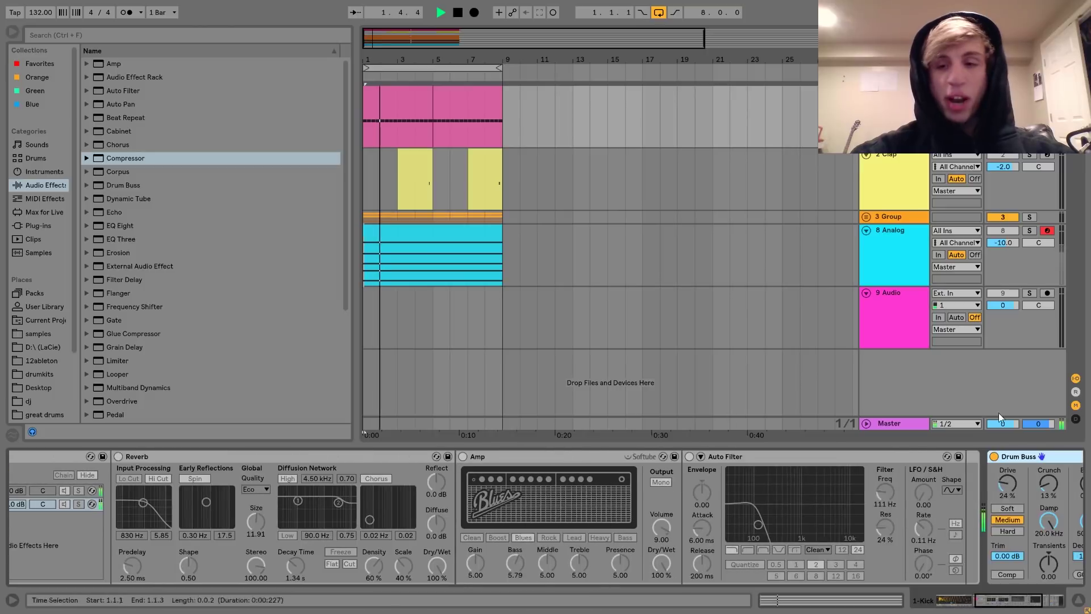
pyautogui.hscroll(-10, 515, 527)
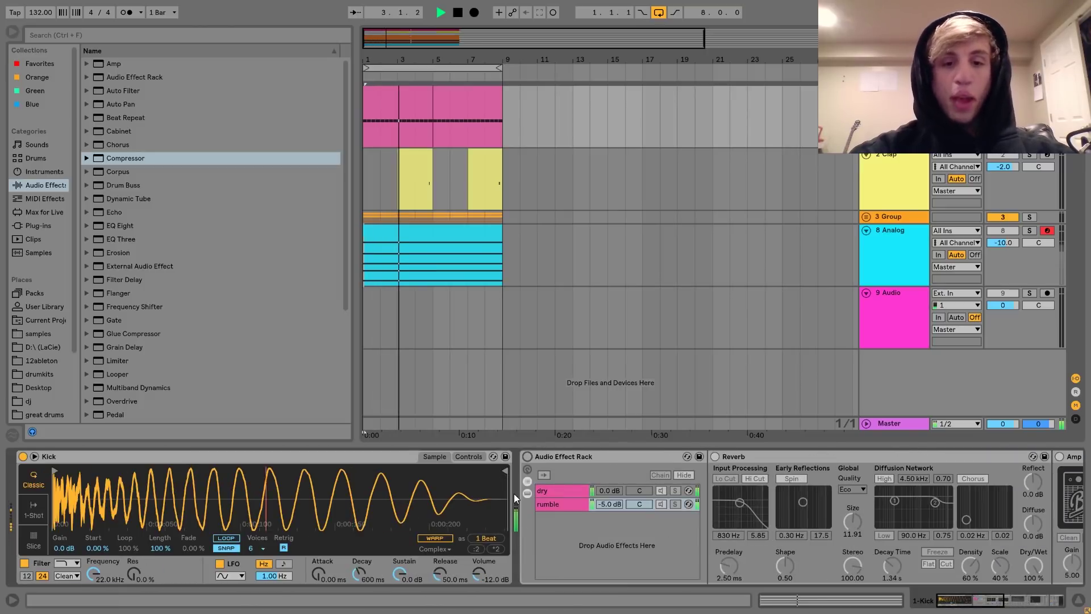
pyautogui.press('space')
pyautogui.click(528, 457)
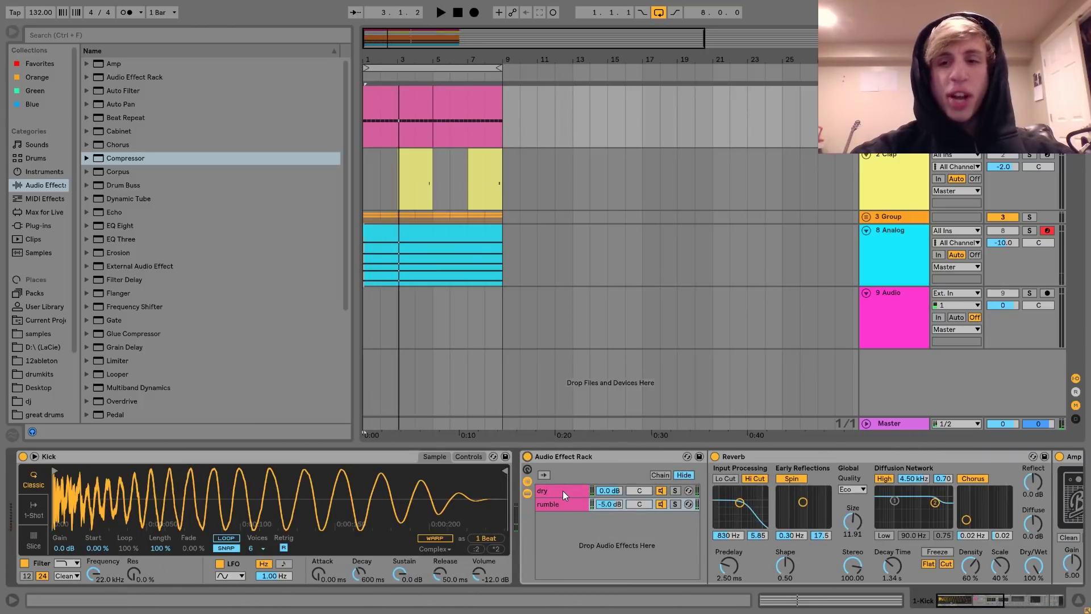
# Step: Solo the Analog track again, play it briefly and reopen its device chain
pyautogui.press('space')
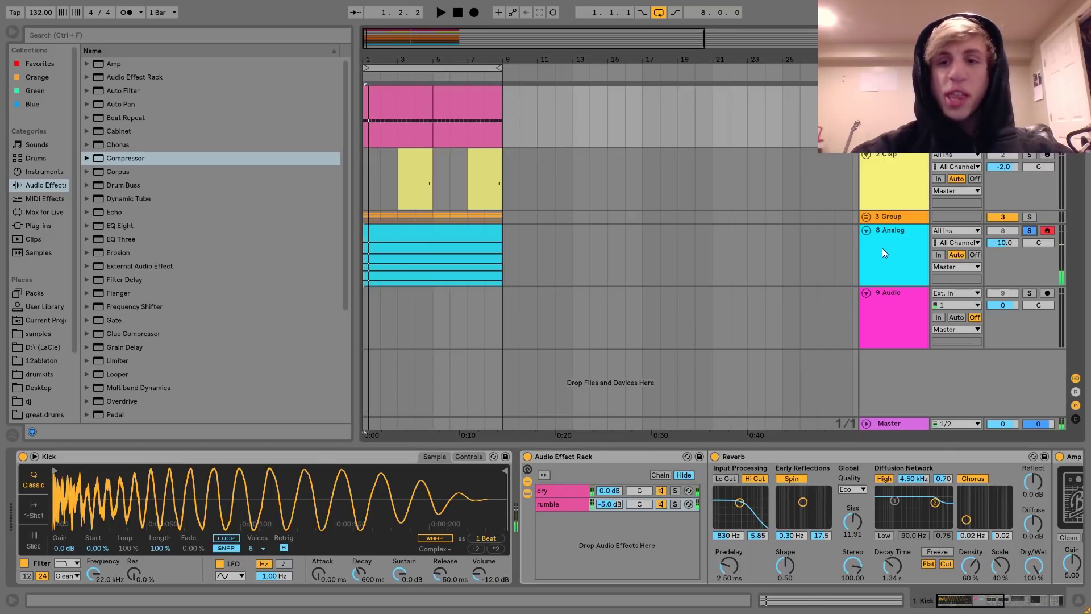
pyautogui.click(882, 252)
pyautogui.press('space')
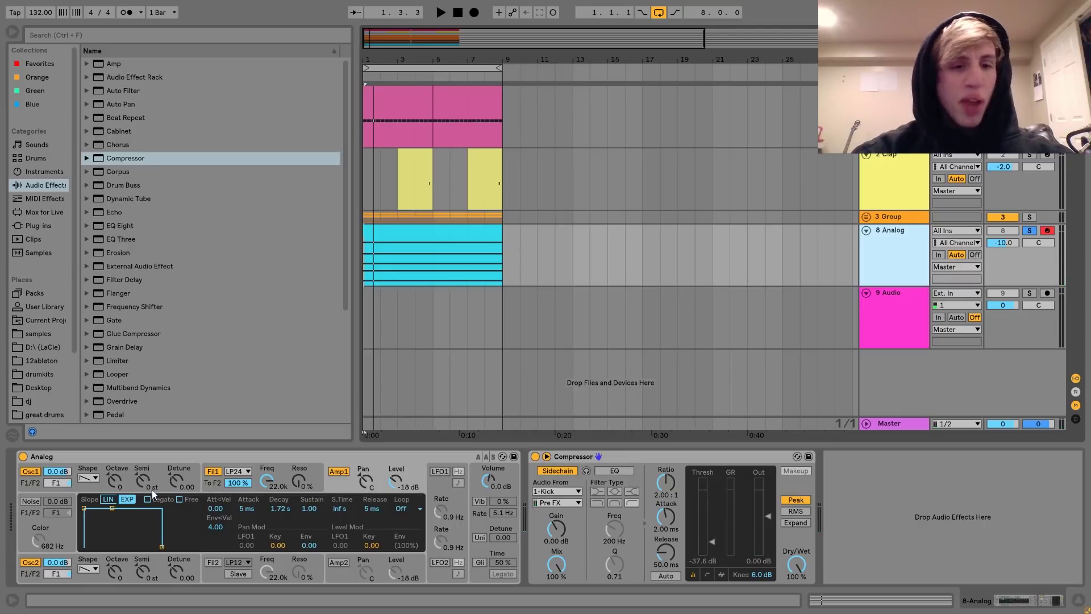
# Step: Detune Osc1 to 0.06 and set filter 1 to a 1.4k frequency with 45% resonance while auditioning the loop
pyautogui.click(179, 487)
pyautogui.press('space')
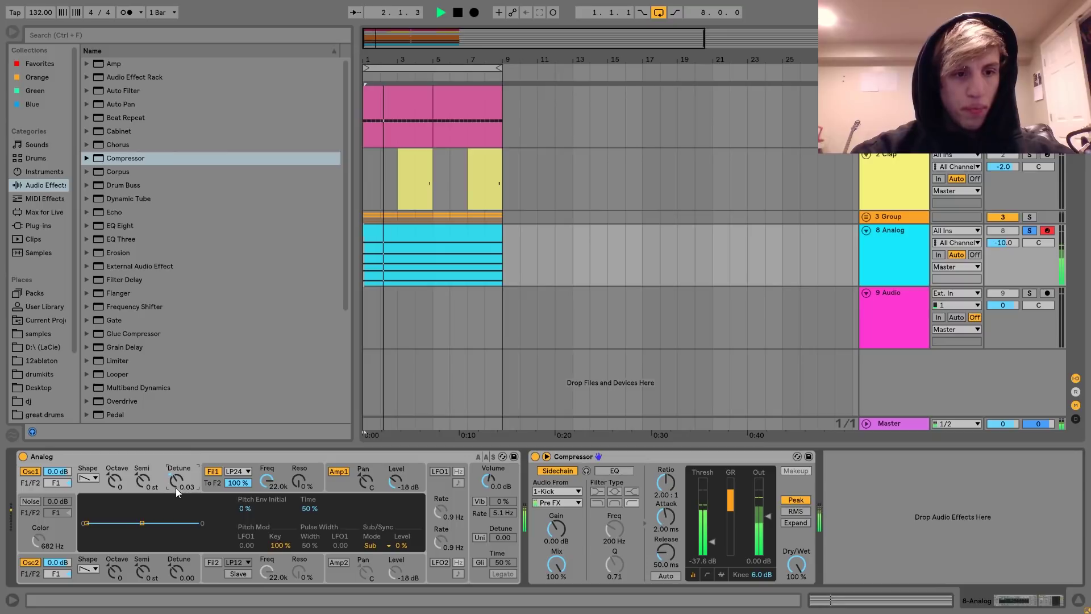
pyautogui.press('space')
pyautogui.press('space')
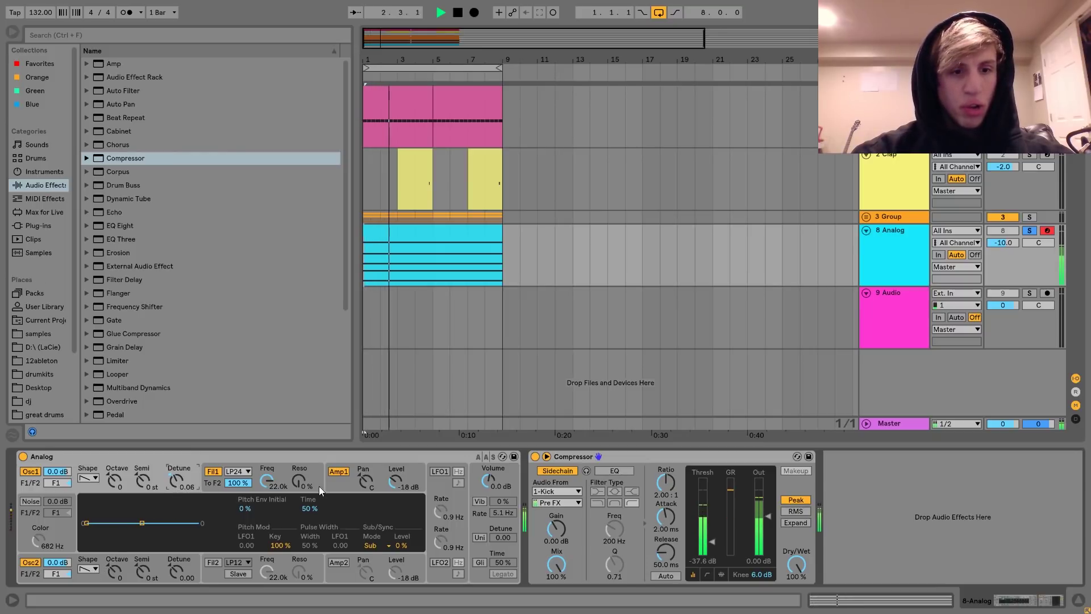
pyautogui.moveTo(266, 481)
pyautogui.mouseDown()
pyautogui.moveTo(267, 512)
pyautogui.moveTo(296, 463)
pyautogui.moveTo(290, 486)
pyautogui.moveTo(266, 474)
pyautogui.mouseUp()
pyautogui.press('space')
# Step: Set Osc1 to octave 3 and Osc2 to octave 2, and audition Osc2 at -0.08 detune before resetting it to 0.00
pyautogui.click(112, 482)
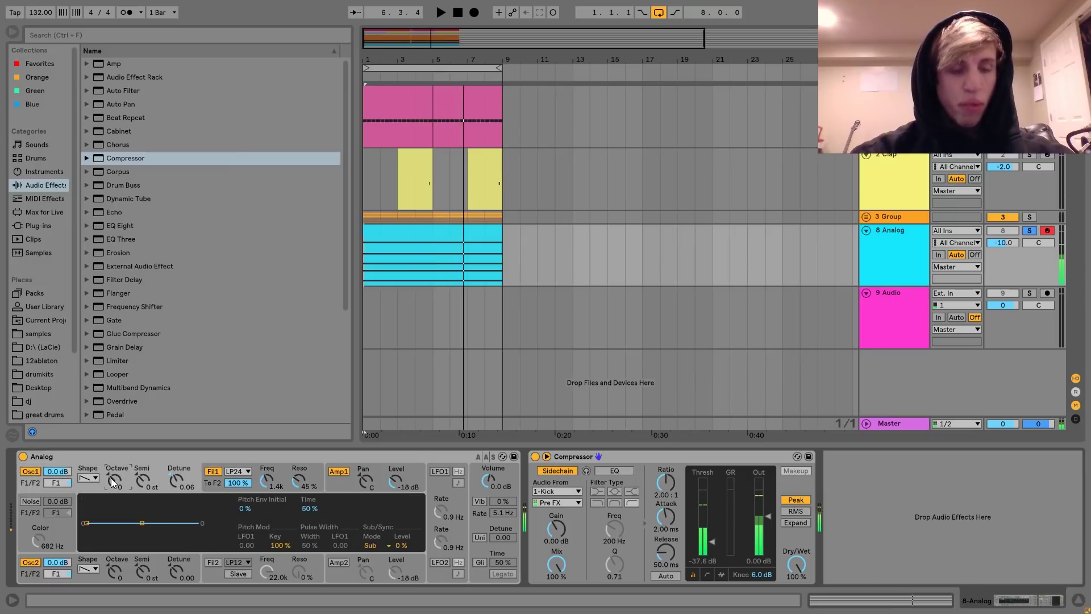
pyautogui.moveTo(112, 577); pyautogui.dragTo(113, 569)
pyautogui.press('space')
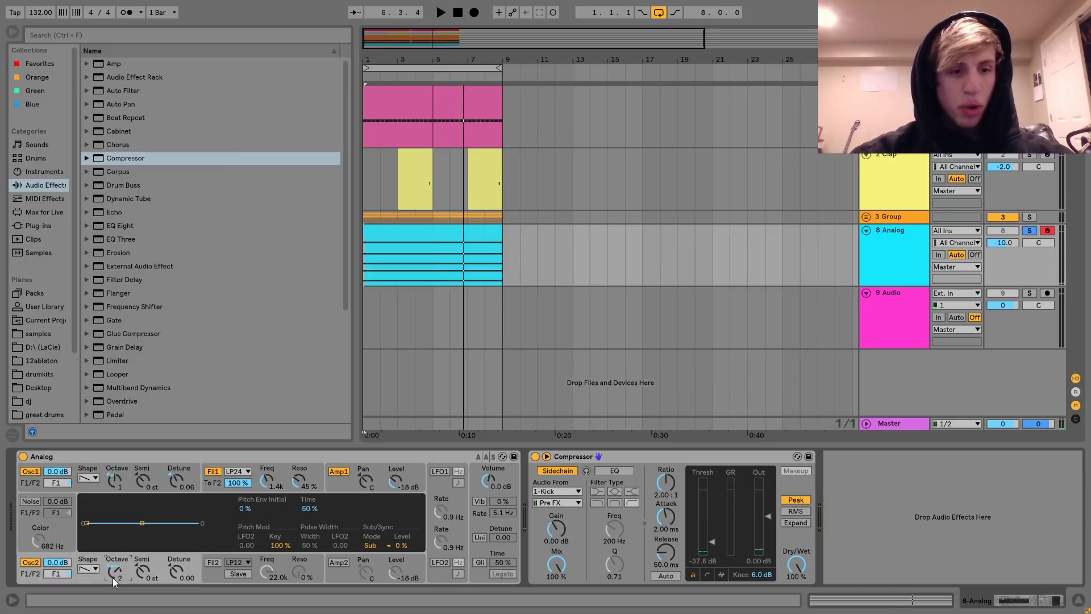
pyautogui.click(117, 483)
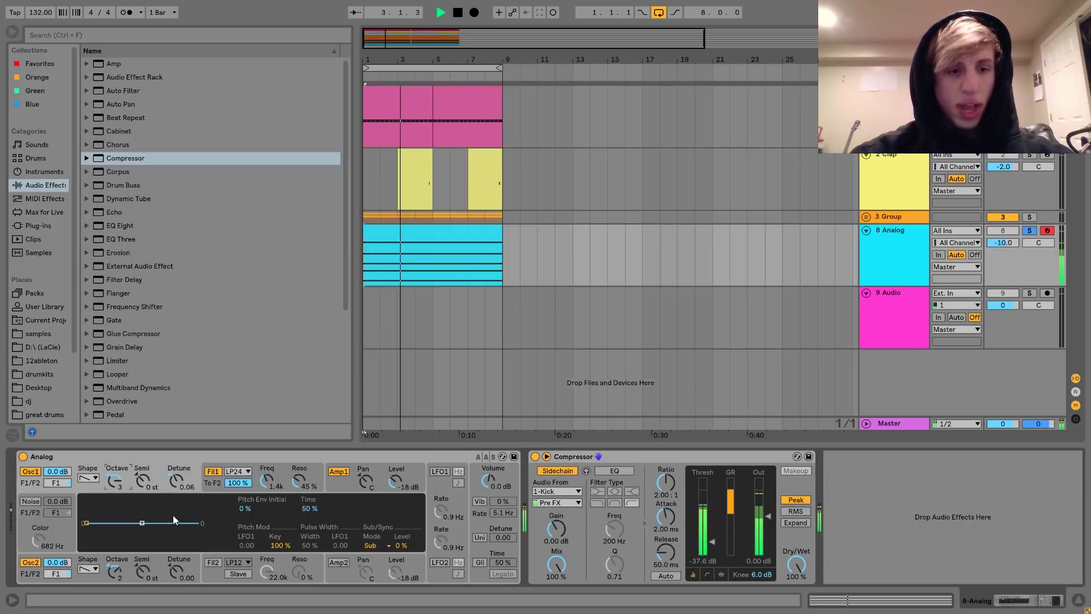
pyautogui.click(177, 571)
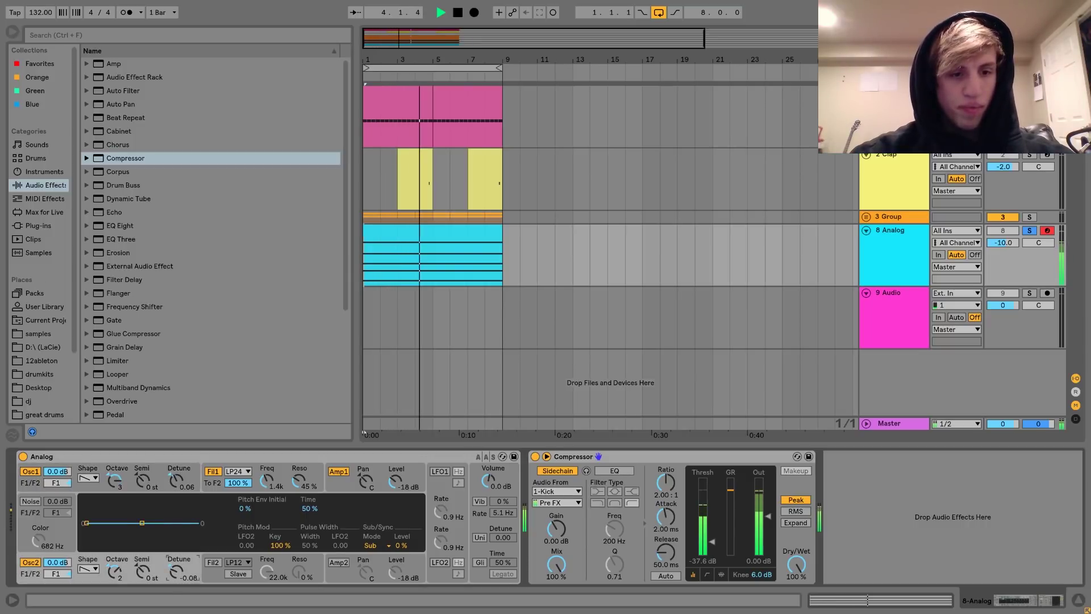
pyautogui.press('space')
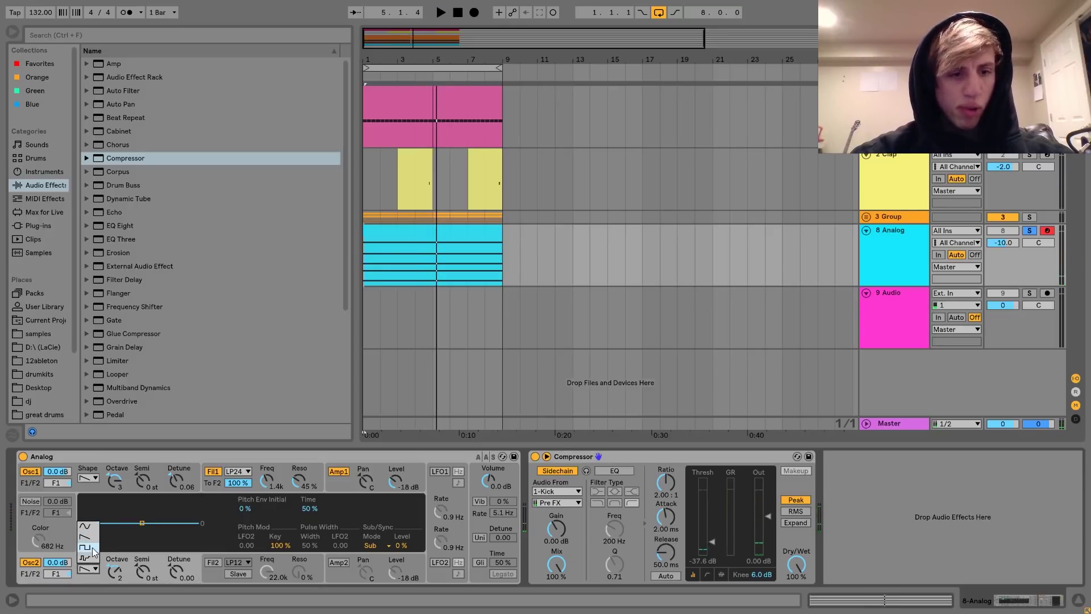
# Step: Give Osc2 a rectangular wave with 73% pulse width, modulated 0.92 by LFO2 running at 2.4 Hz
pyautogui.click(94, 550)
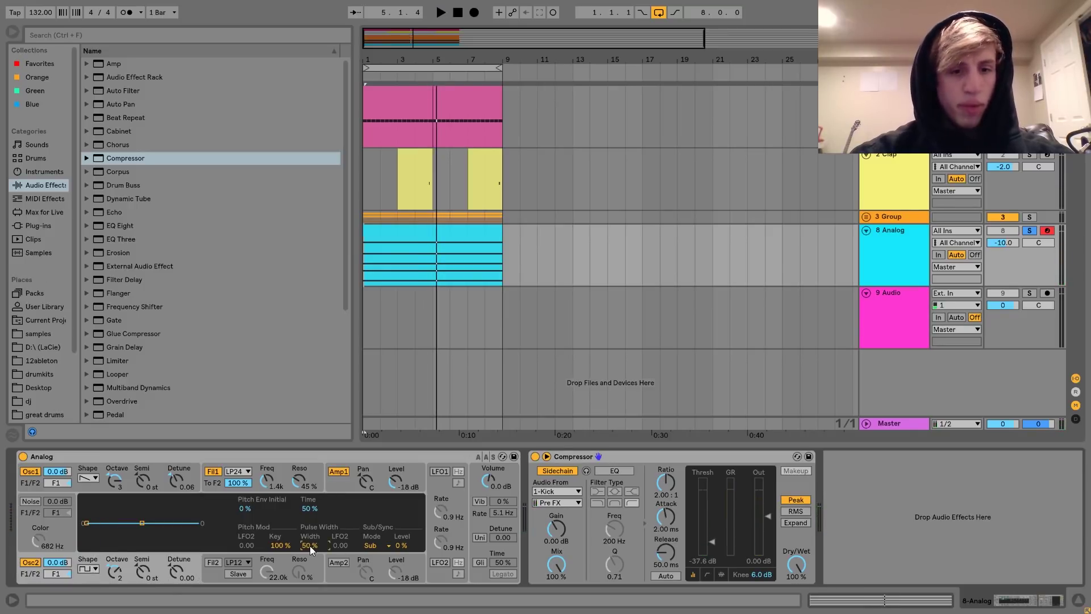
pyautogui.click(441, 562)
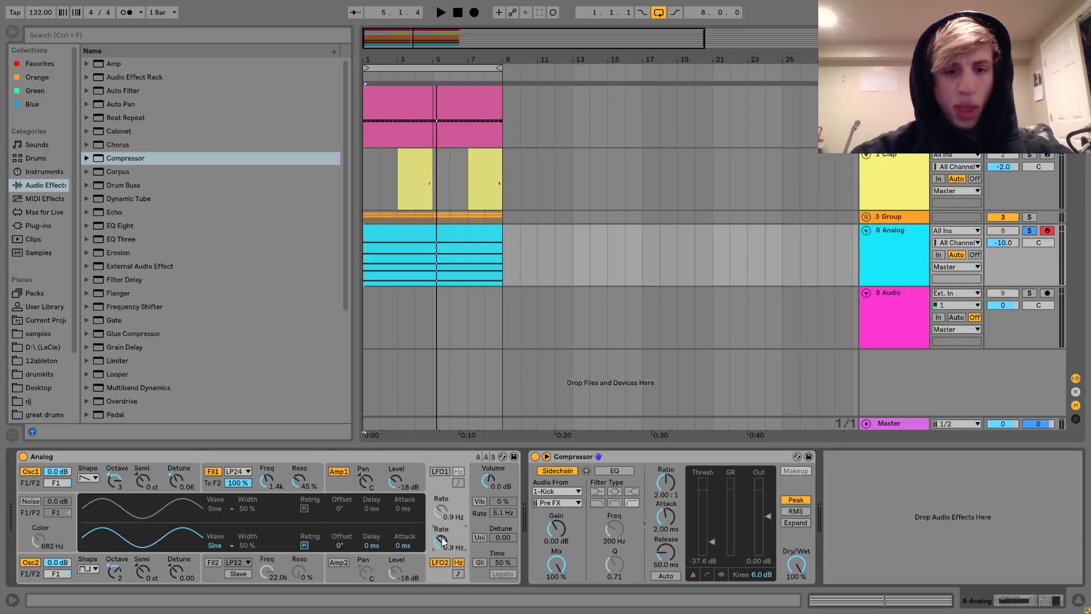
pyautogui.moveTo(441, 542); pyautogui.dragTo(441, 514)
pyautogui.click(80, 559)
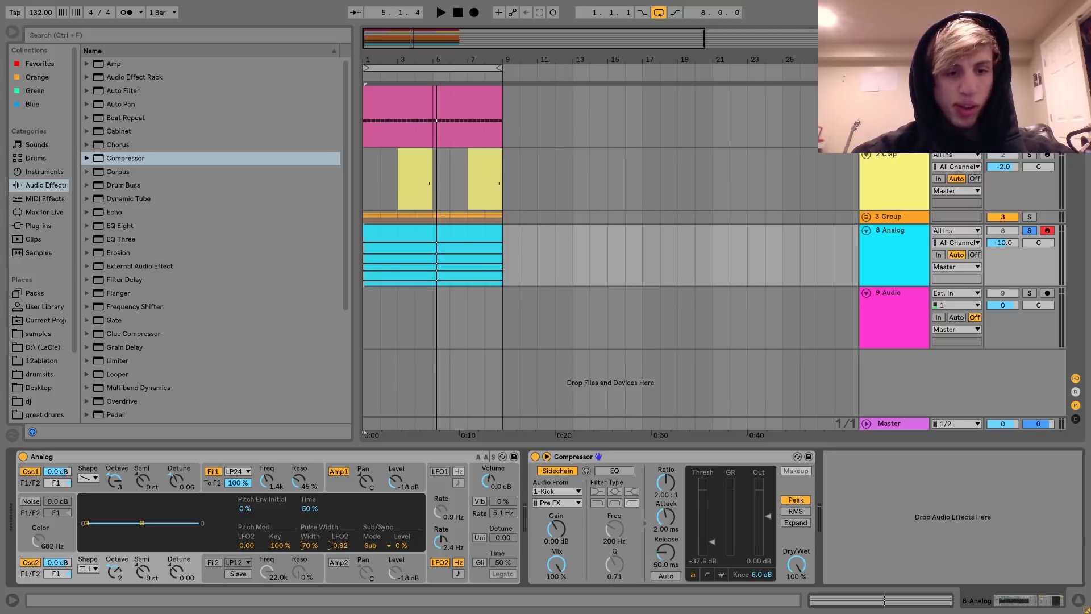
pyautogui.moveTo(309, 546); pyautogui.dragTo(310, 542)
# Step: Switch off filter 1 and Osc1 during playback to hear Osc2 alone
pyautogui.press('space')
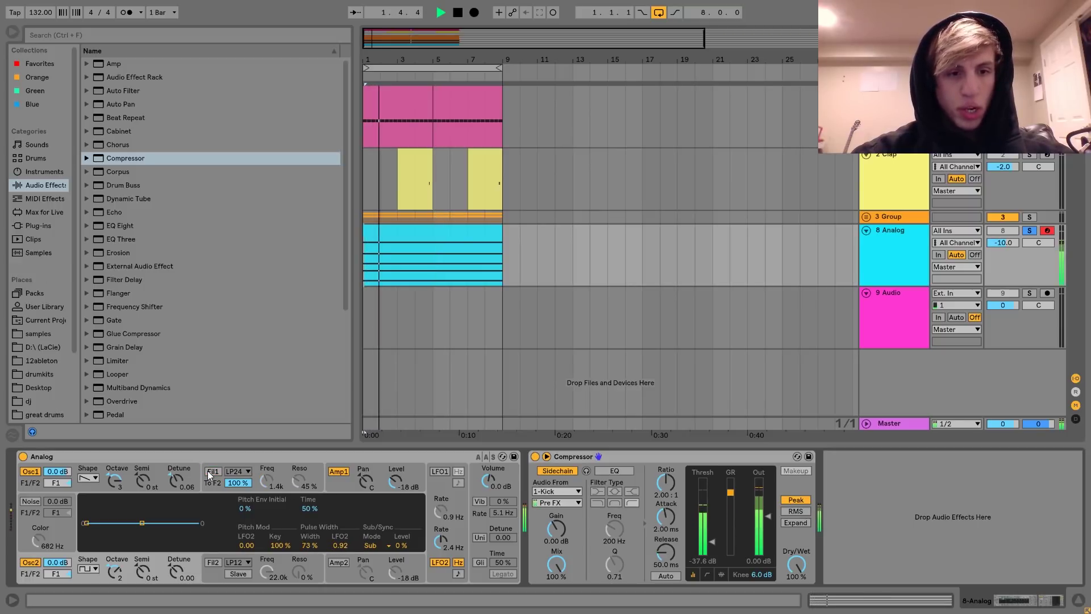
pyautogui.click(30, 472)
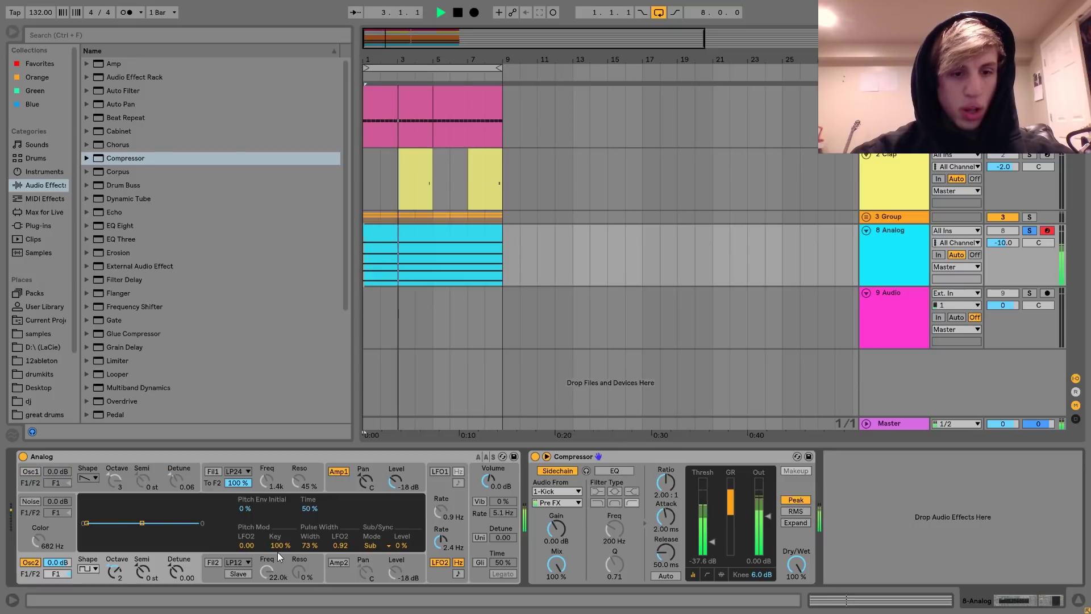
pyautogui.press('space')
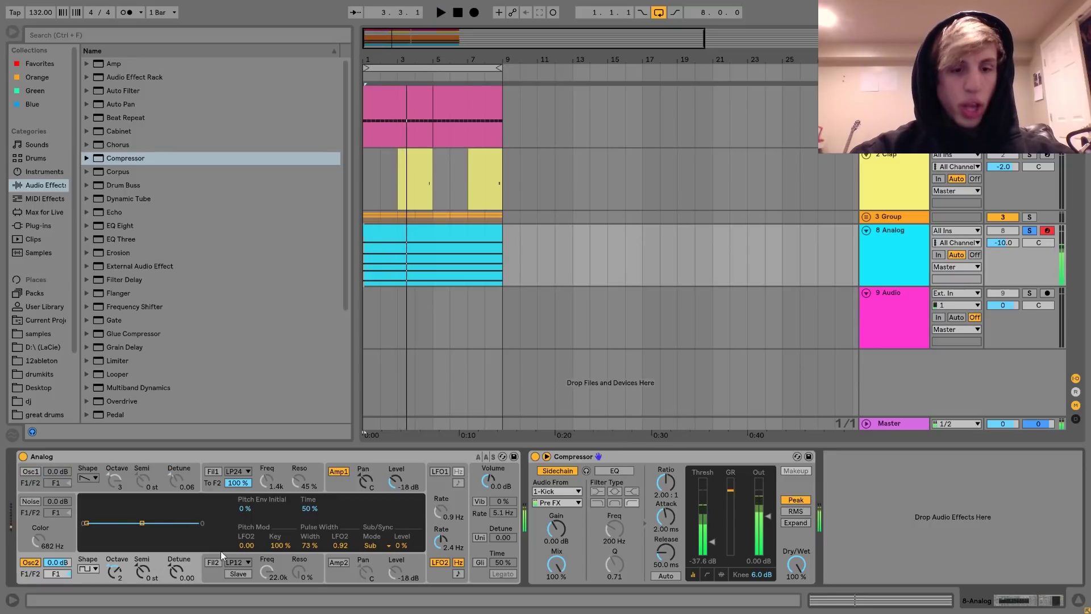
# Step: Compare the Osc2 sound with LFO2 off and on during playback, leaving LFO2 on
pyautogui.click(441, 563)
pyautogui.press('space')
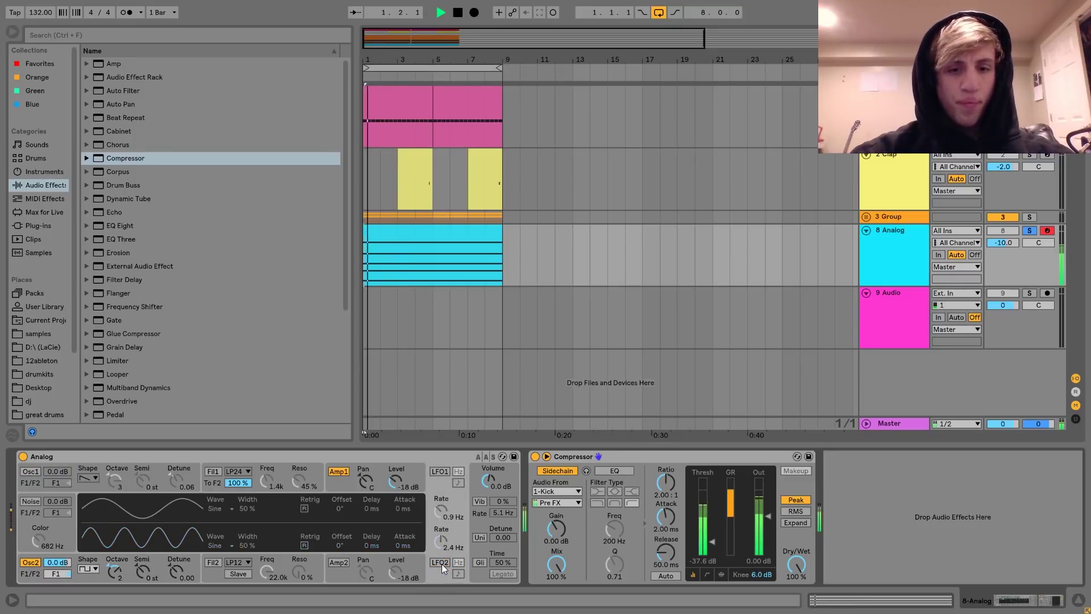
pyautogui.click(441, 562)
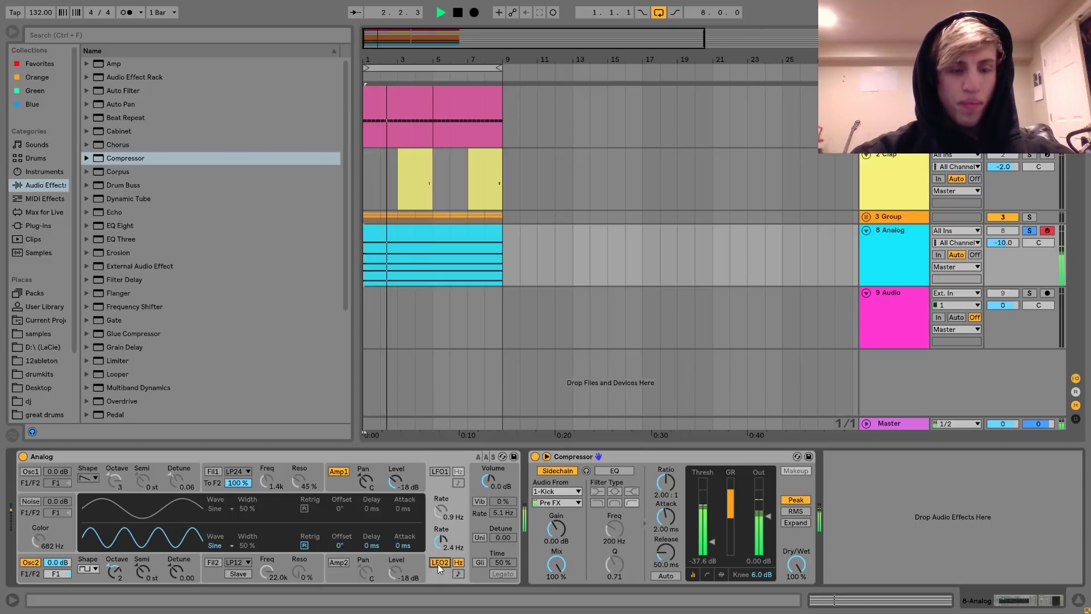
# Step: Switch Osc1 and filter 1 back on in Analog, then restart playback
pyautogui.press('space')
pyautogui.click(32, 474)
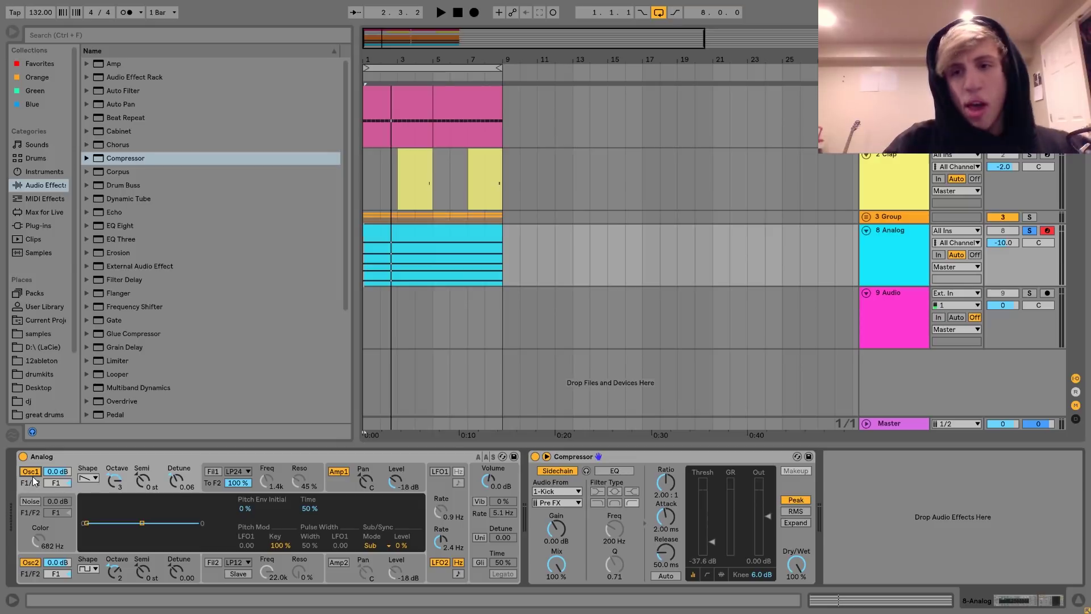
pyautogui.click(209, 470)
pyautogui.press('space')
# Step: Audition filter 1 as Band-pass 12dB/oct during playback, then return it to Low-pass 24dB/oct
pyautogui.click(239, 471)
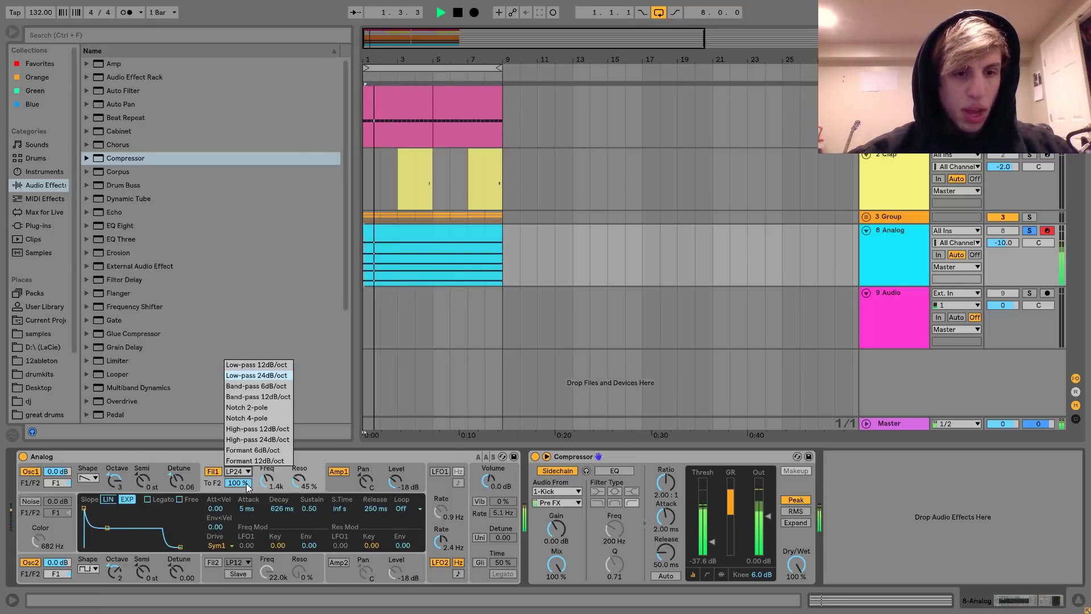
pyautogui.click(268, 398)
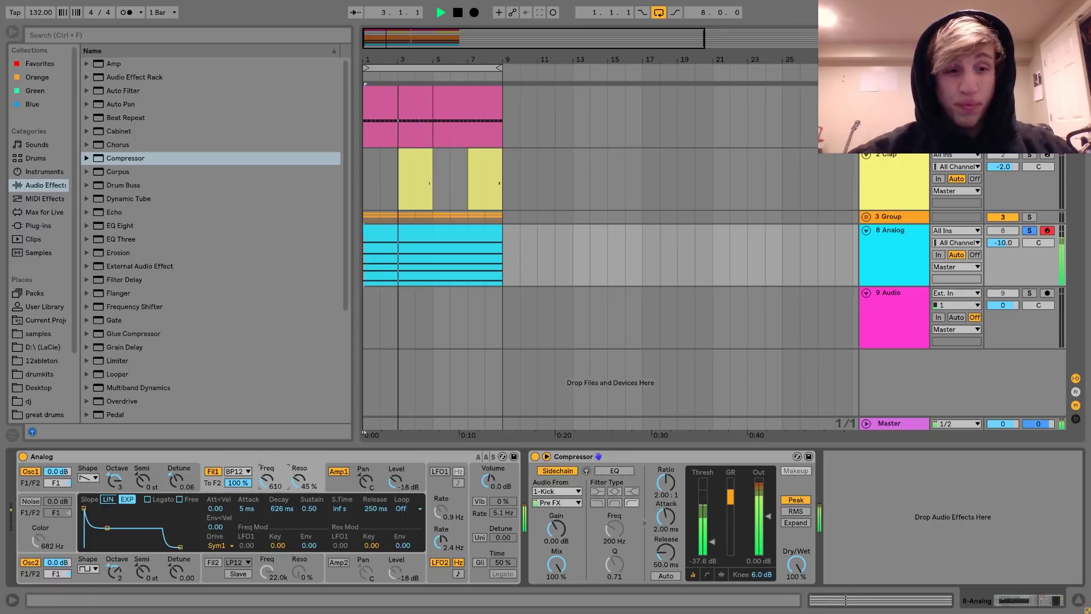
pyautogui.click(238, 473)
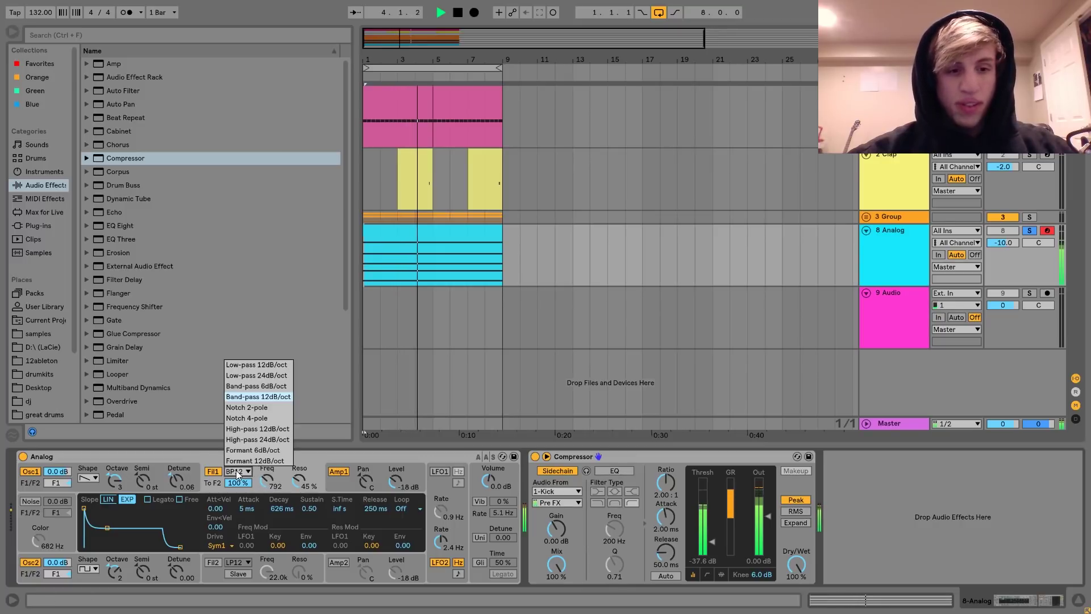
pyautogui.click(257, 376)
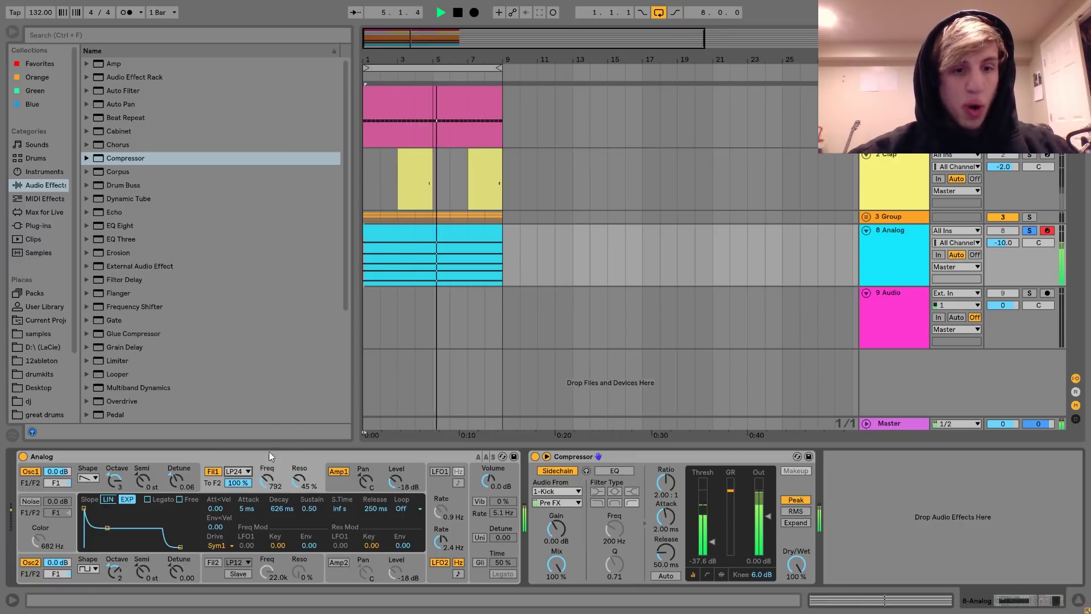
# Step: Set filter 1's frequency to 1.8k and enable Analog's vibrato at 42% with a rate of 8.6 Hz
pyautogui.moveTo(267, 488)
pyautogui.mouseDown()
pyautogui.moveTo(267, 466)
pyautogui.moveTo(267, 492)
pyautogui.moveTo(268, 483)
pyautogui.mouseUp()
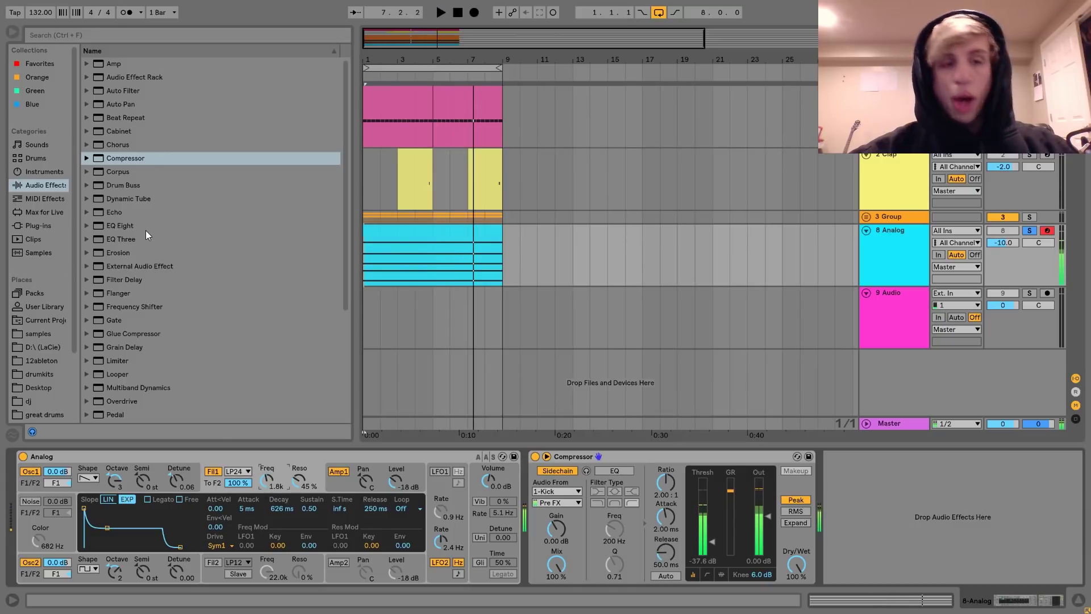
pyautogui.press('space')
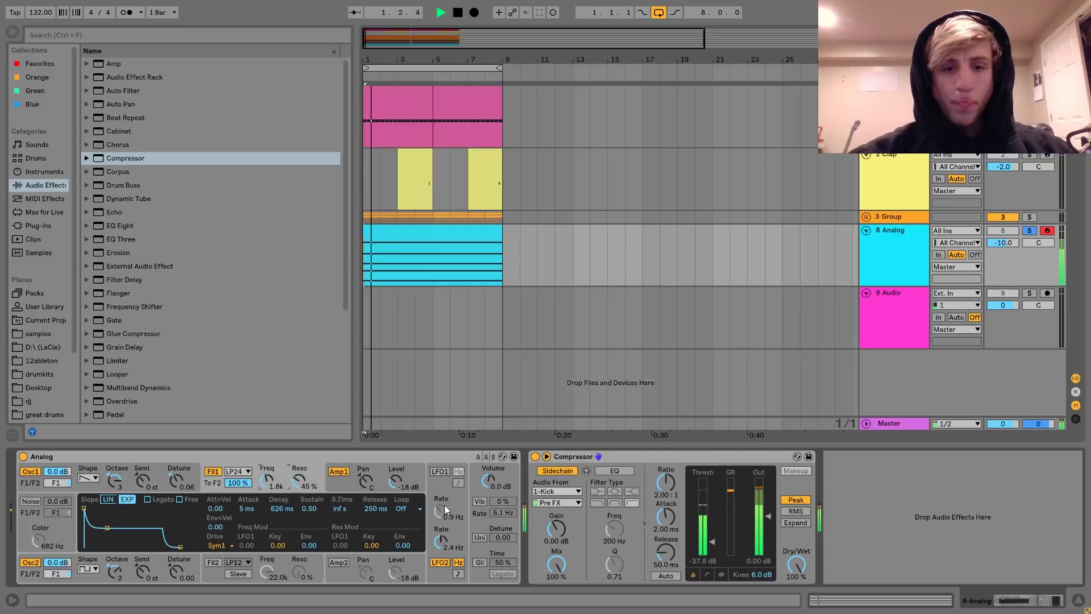
pyautogui.click(480, 501)
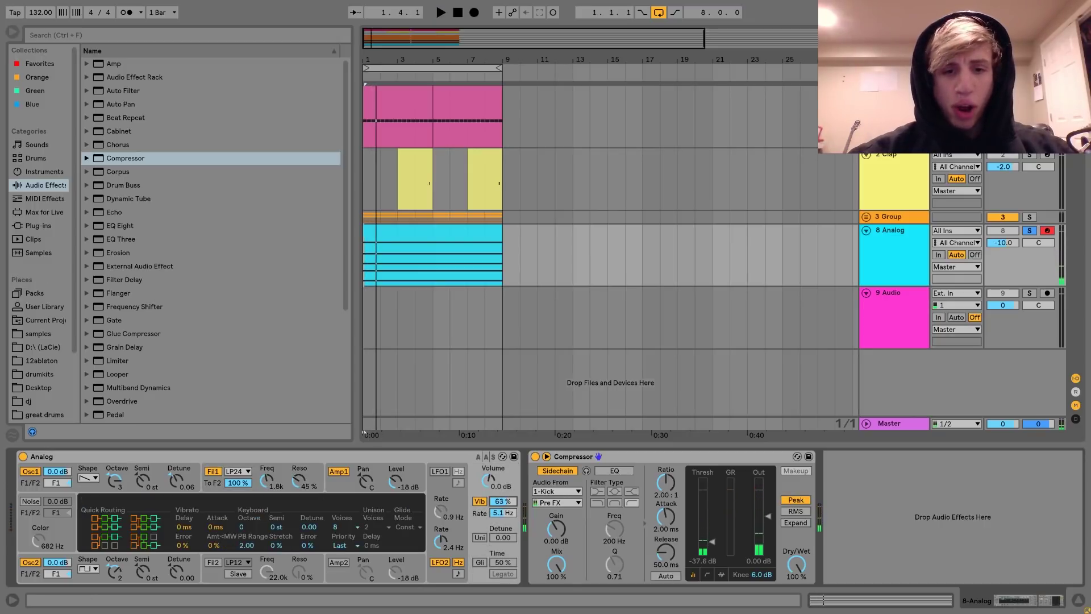
pyautogui.press('space')
pyautogui.moveTo(503, 501); pyautogui.dragTo(503, 504)
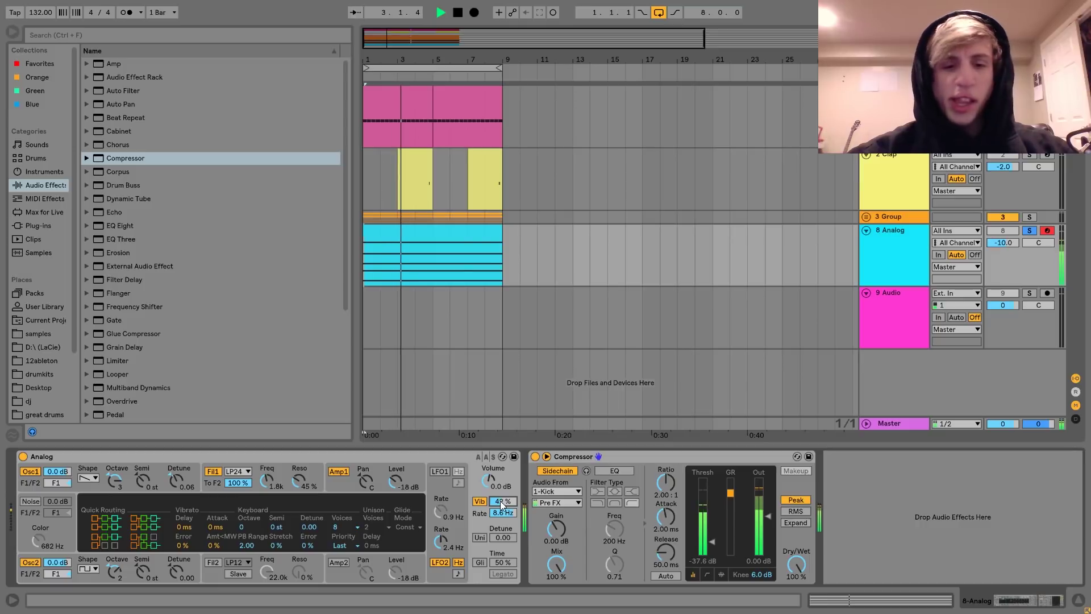
# Step: Insert a Reverb between Analog and the Compressor, with a 6.83 s decay time and 44% dry/wet
pyautogui.scroll(-5, 220, 211)
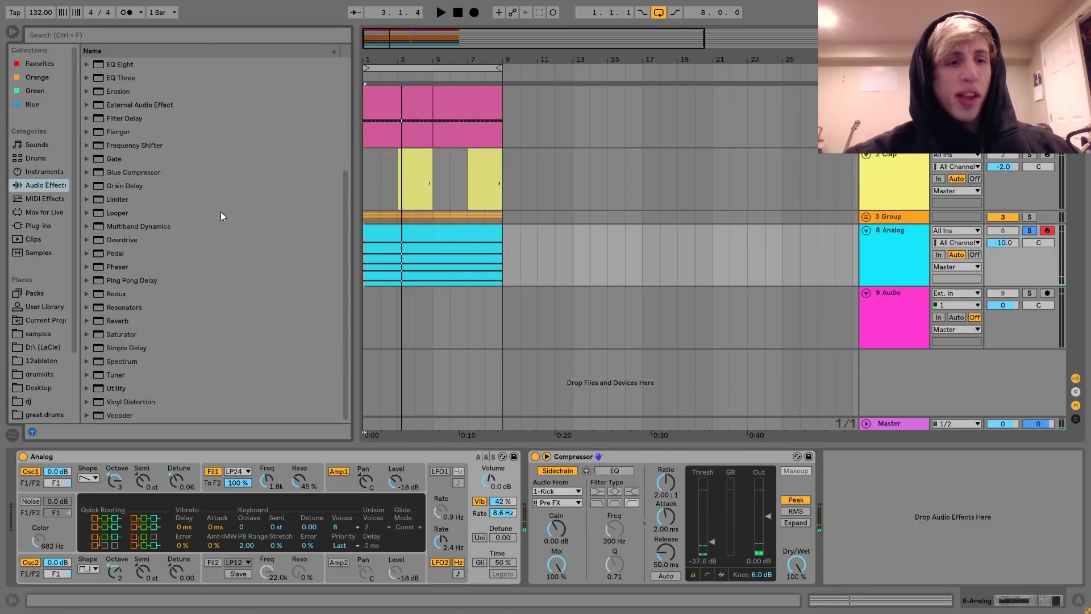
pyautogui.moveTo(119, 322); pyautogui.dragTo(403, 547)
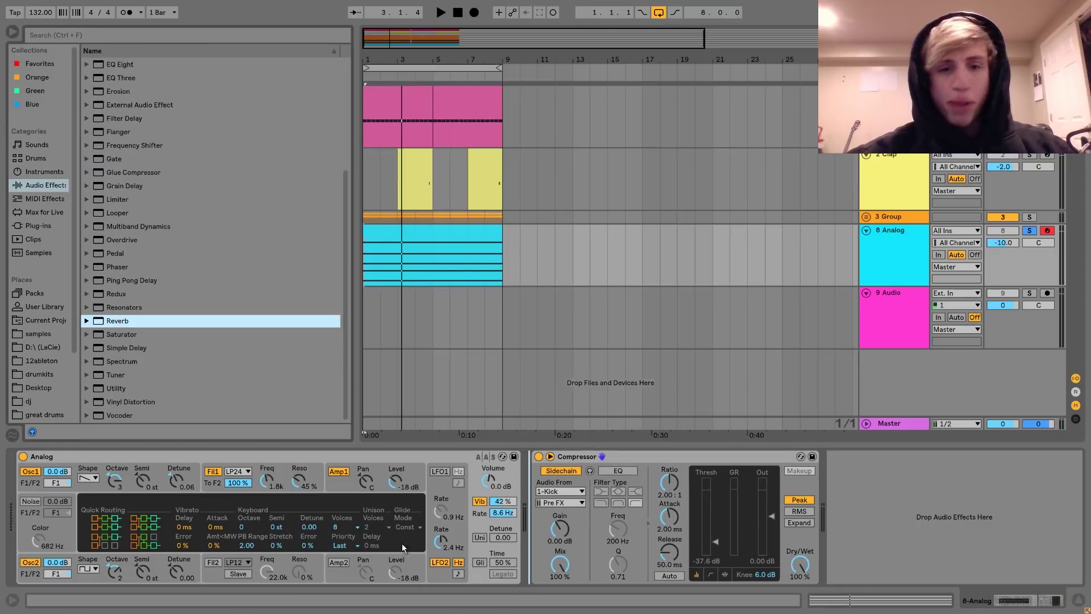
pyautogui.moveTo(491, 580); pyautogui.dragTo(494, 568)
pyautogui.press('space')
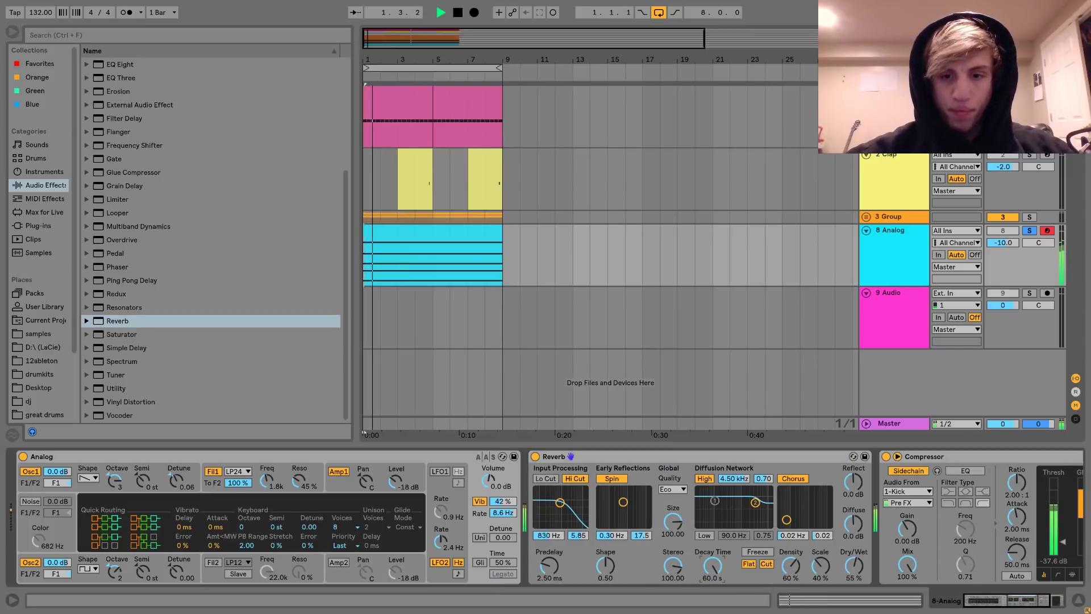
pyautogui.moveTo(712, 566); pyautogui.dragTo(713, 572)
pyautogui.moveTo(854, 567); pyautogui.dragTo(854, 576)
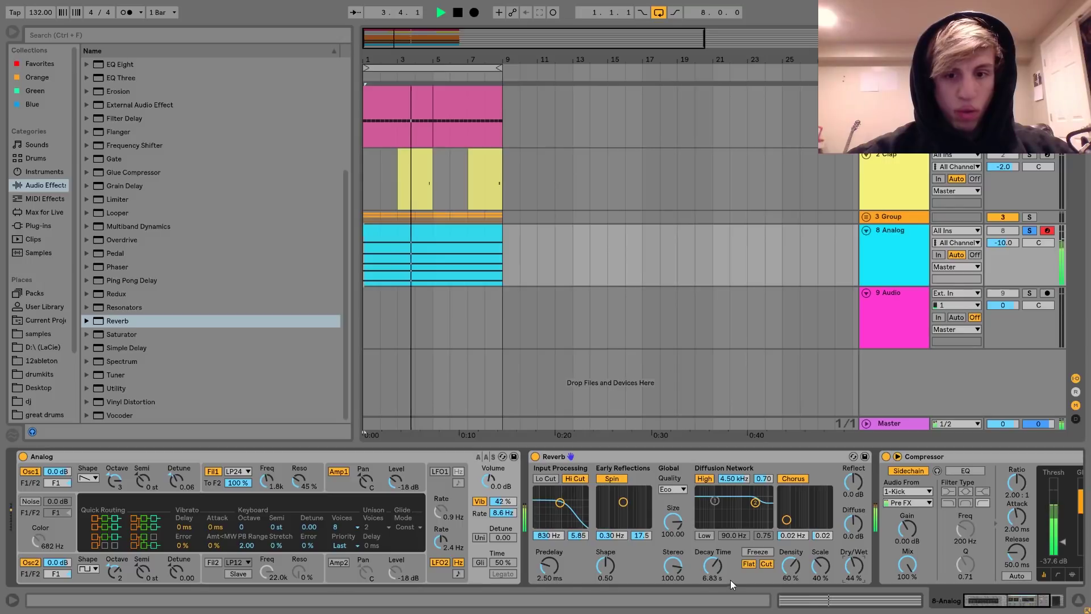
# Step: Unsolo the Analog track and balance it in the full mix with a -30.0 dB compressor threshold and -11.4 dB track volume
pyautogui.click(1028, 230)
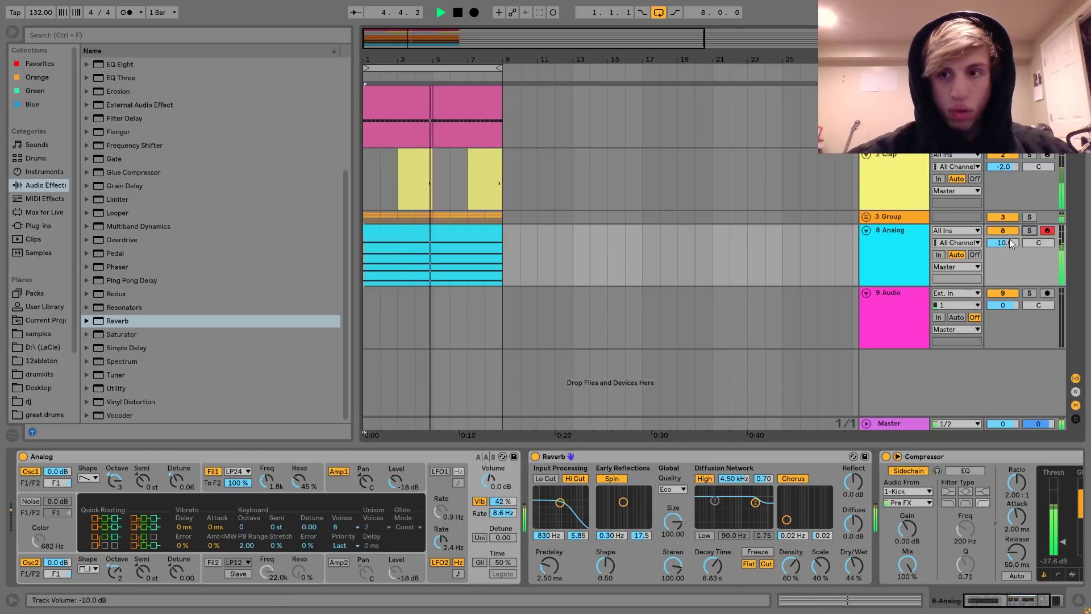
pyautogui.click(1005, 245)
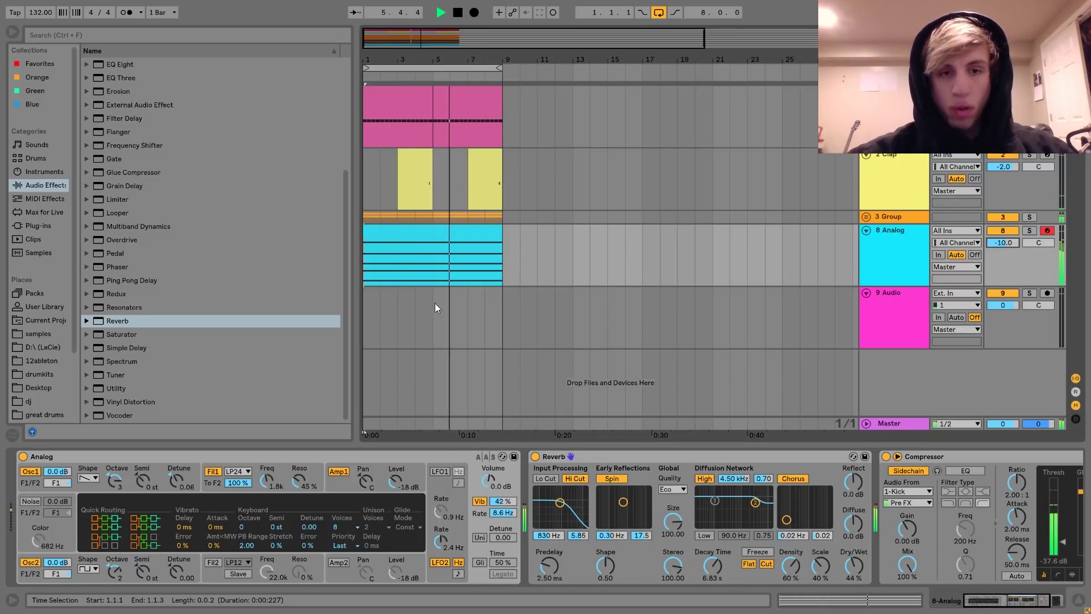
pyautogui.click(270, 480)
pyautogui.hscroll(5, 271, 479)
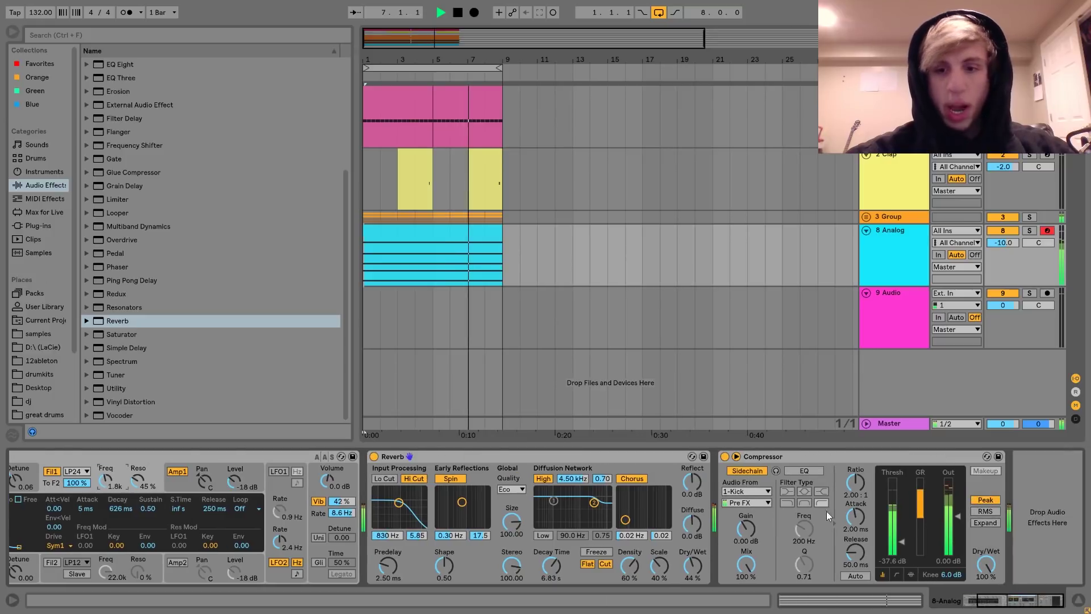
pyautogui.moveTo(901, 541); pyautogui.dragTo(902, 536)
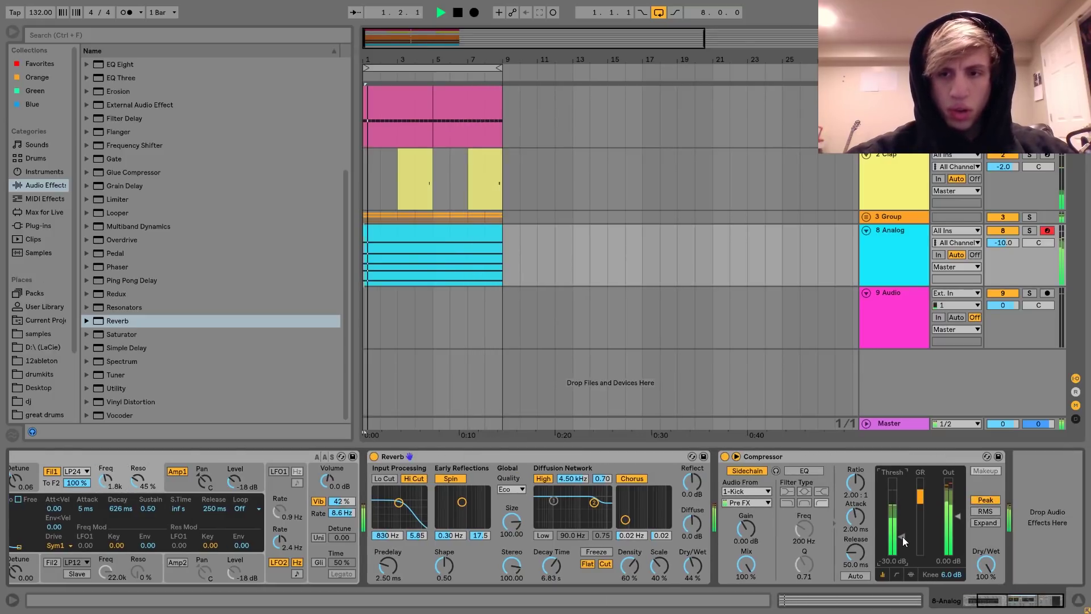
pyautogui.press('space')
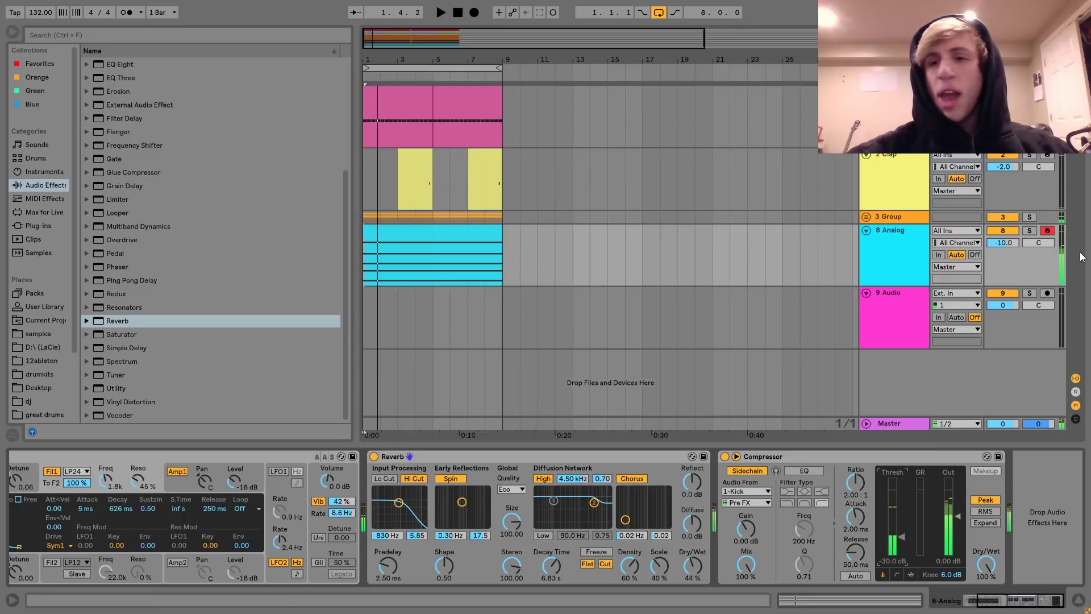
pyautogui.moveTo(1004, 243); pyautogui.dragTo(1005, 248)
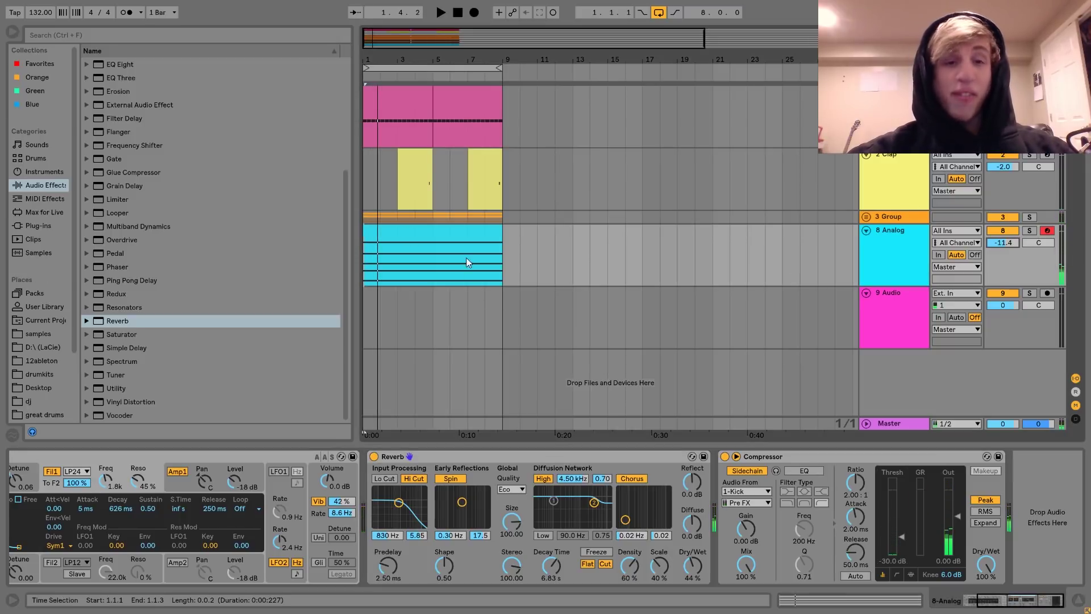
# Step: Open the Analog chord clip, enable note preview, and duplicate the G3 note to F#3 across all eight bars
pyautogui.doubleClick(467, 240)
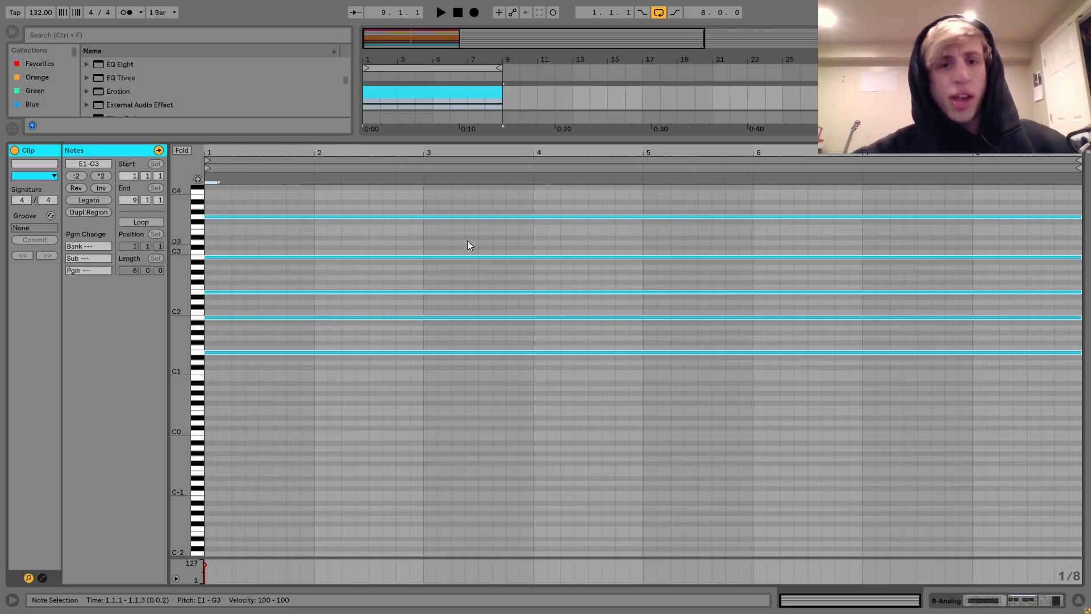
pyautogui.click(468, 234)
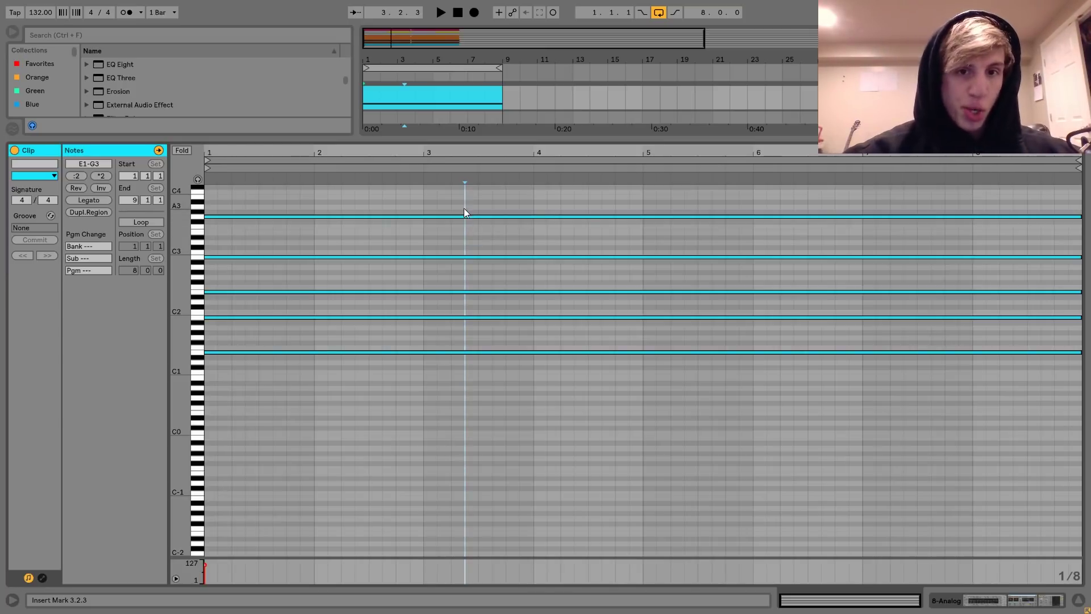
pyautogui.click(472, 216)
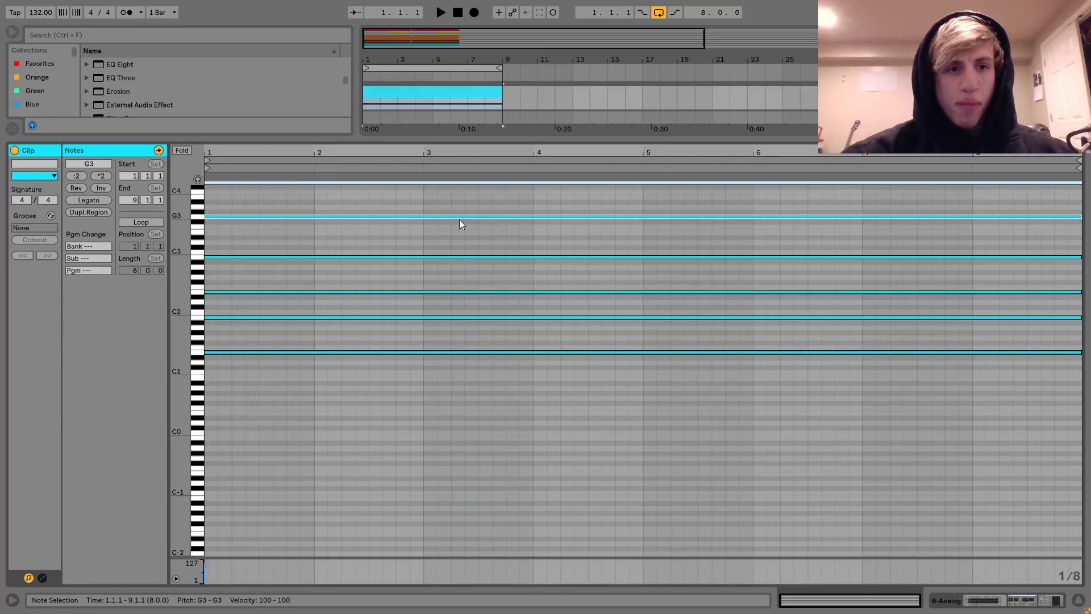
pyautogui.click(198, 179)
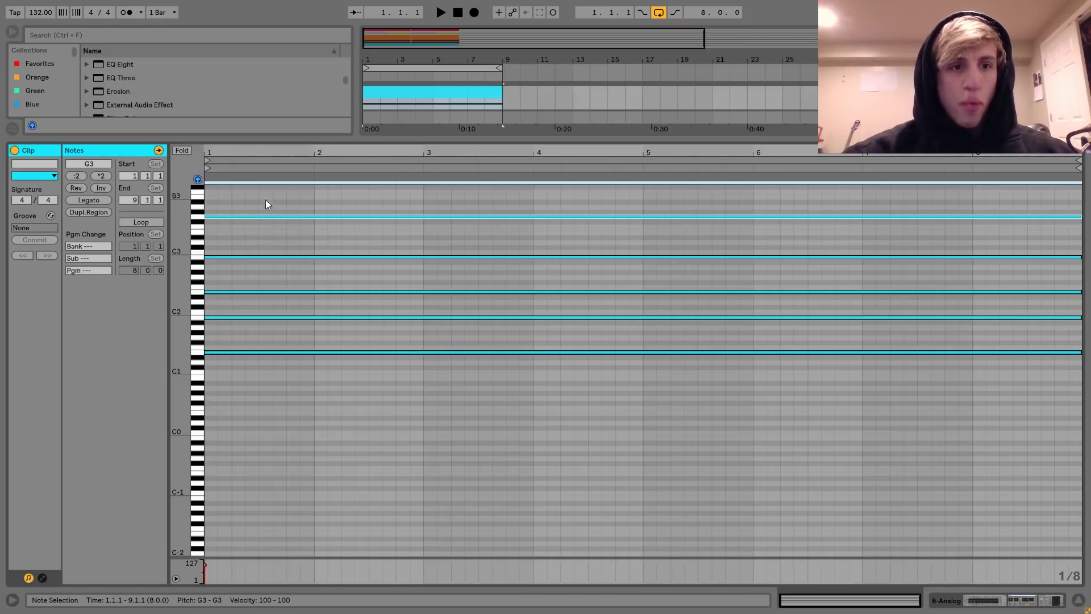
pyautogui.moveTo(279, 217); pyautogui.dragTo(278, 222)
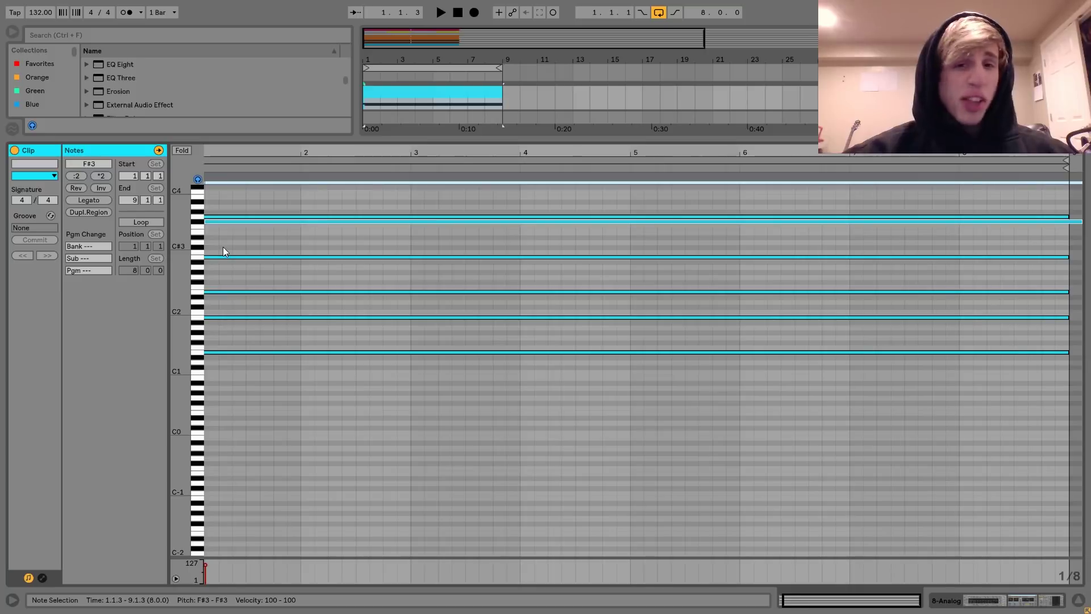
pyautogui.hotkey('ctrl', 'a')
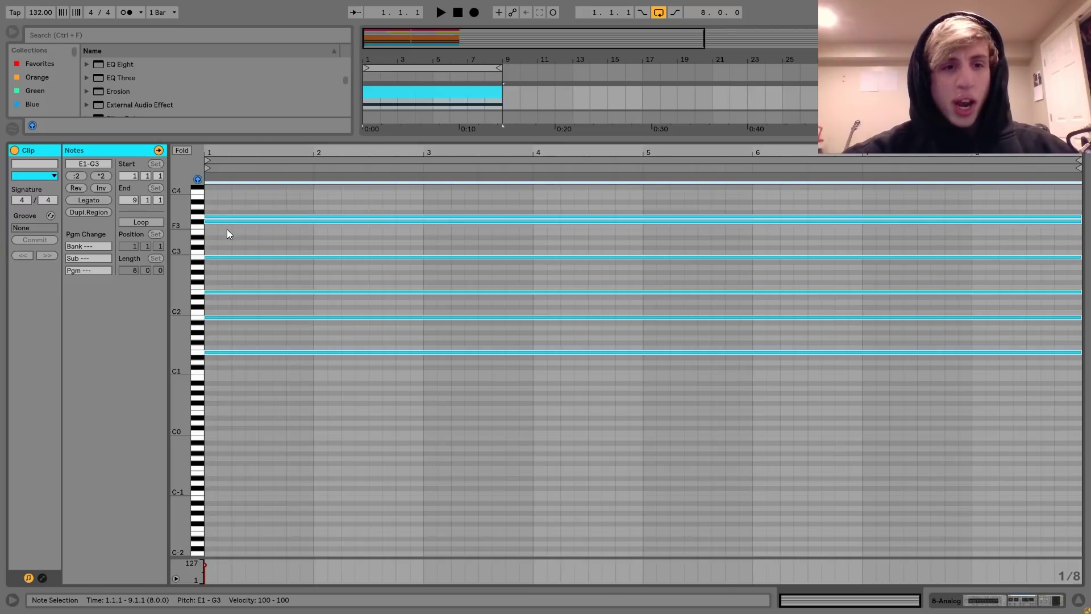
# Step: Play the loop from the clip and the arrangement to judge the extended chord in the full mix
pyautogui.press('space')
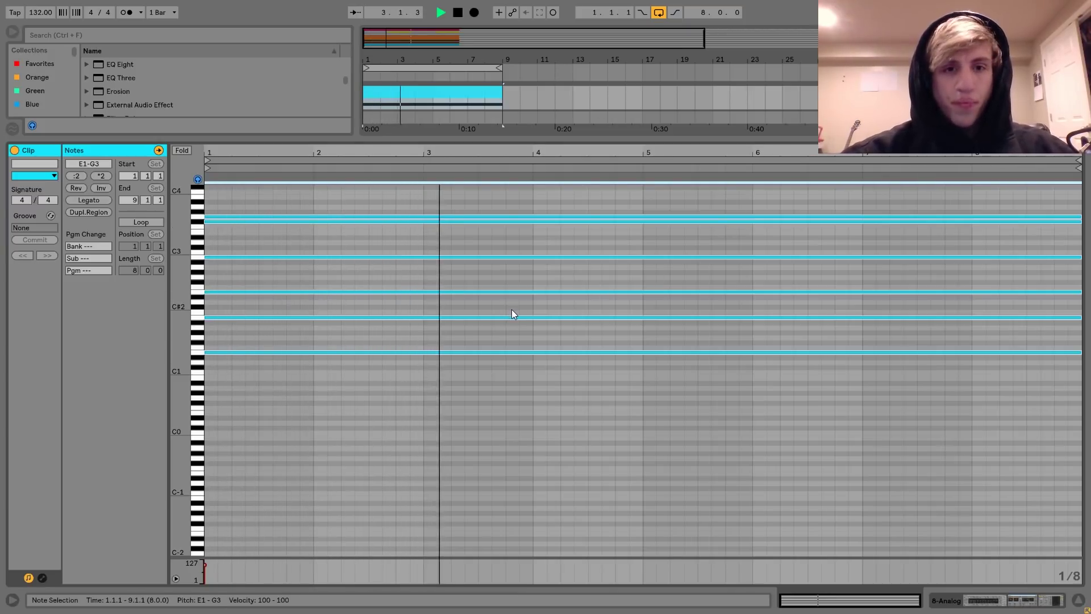
pyautogui.press('space')
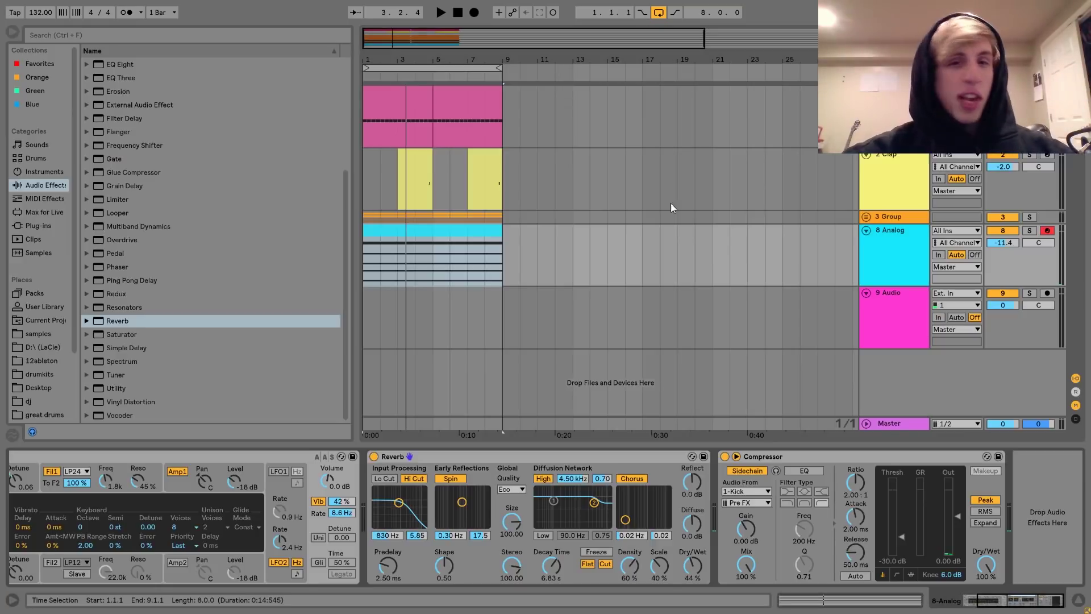
pyautogui.press('space')
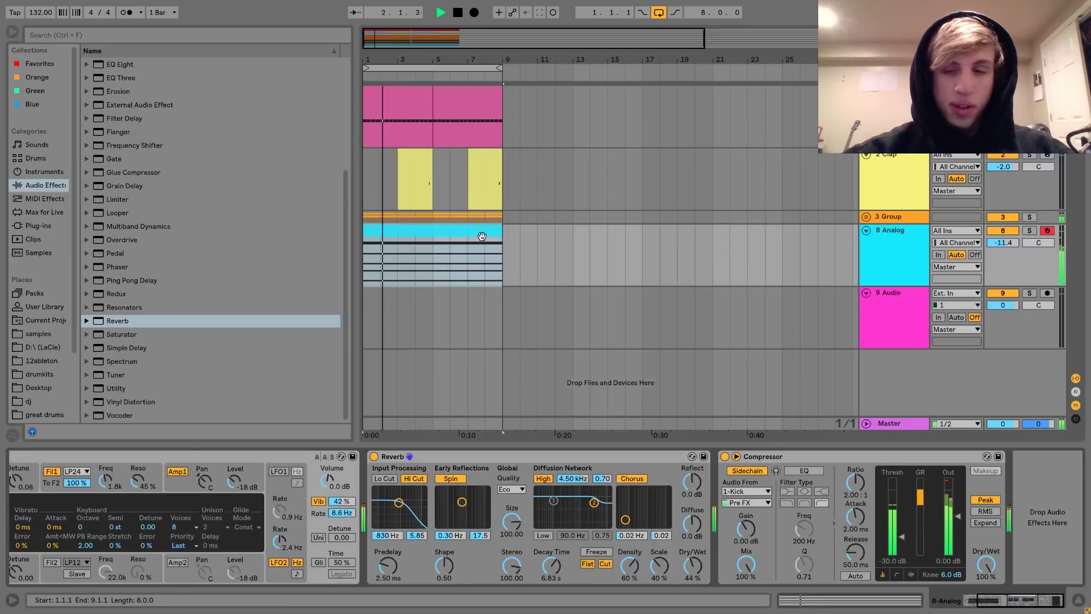
pyautogui.press('space')
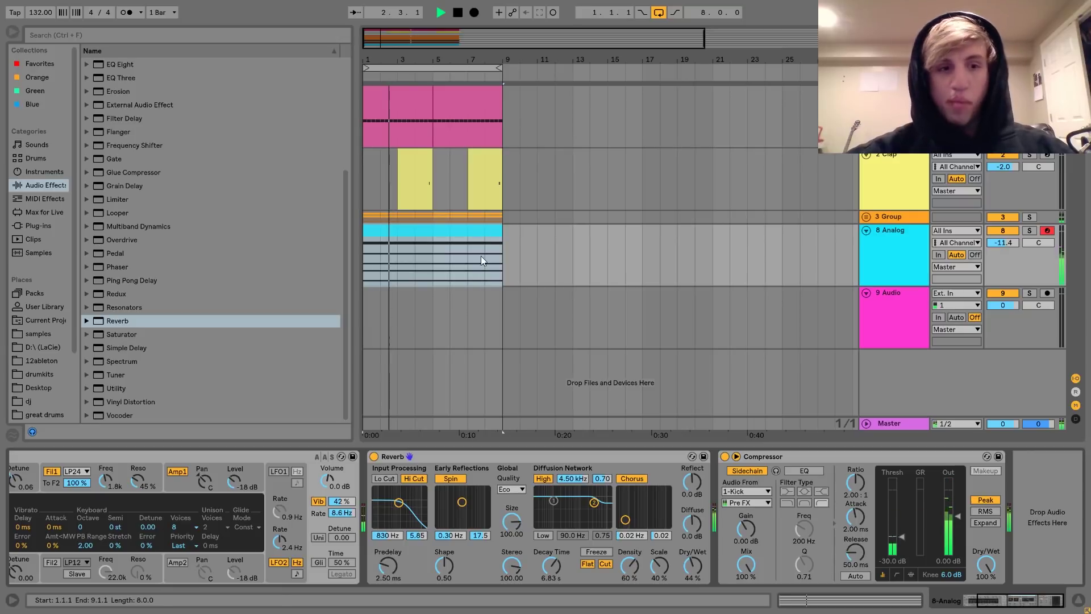
pyautogui.press('space')
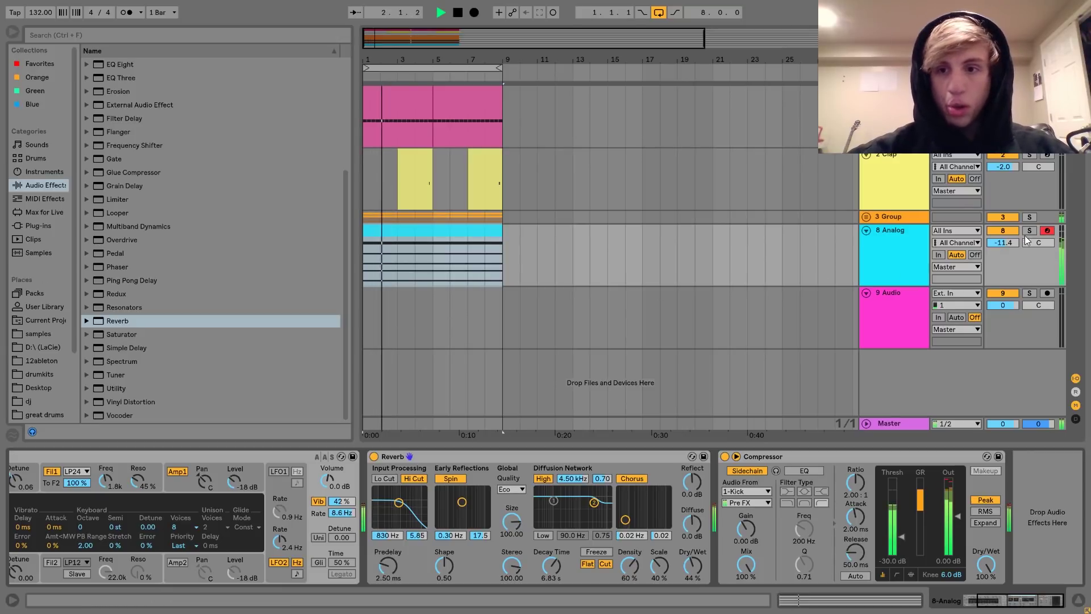
# Step: Insert a Chorus between Analog and the Reverb and set its dry/wet to 36% during playback
pyautogui.click(902, 234)
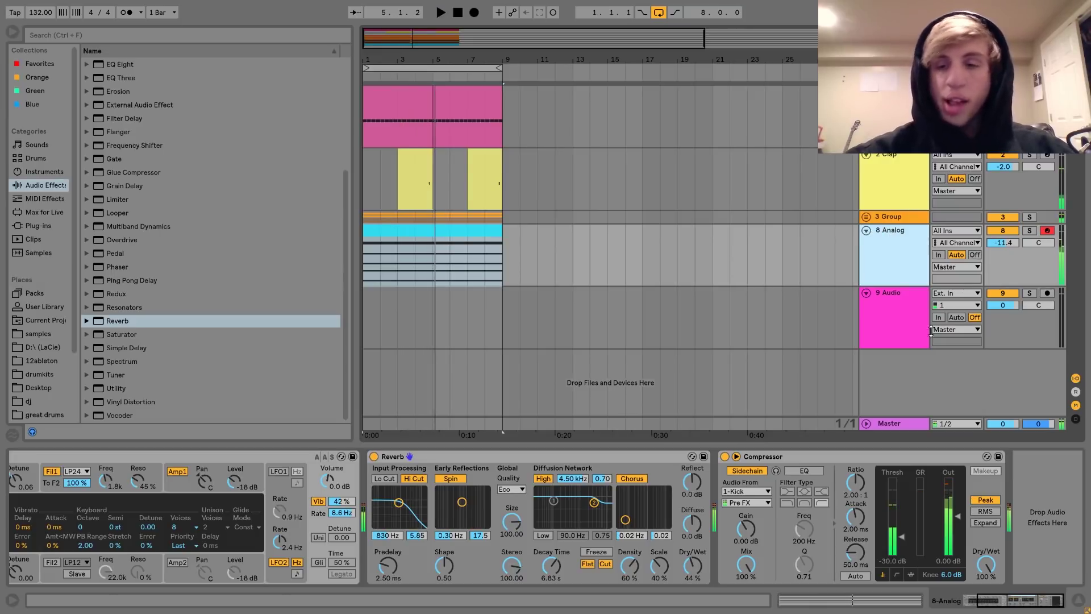
pyautogui.scroll(5, 187, 196)
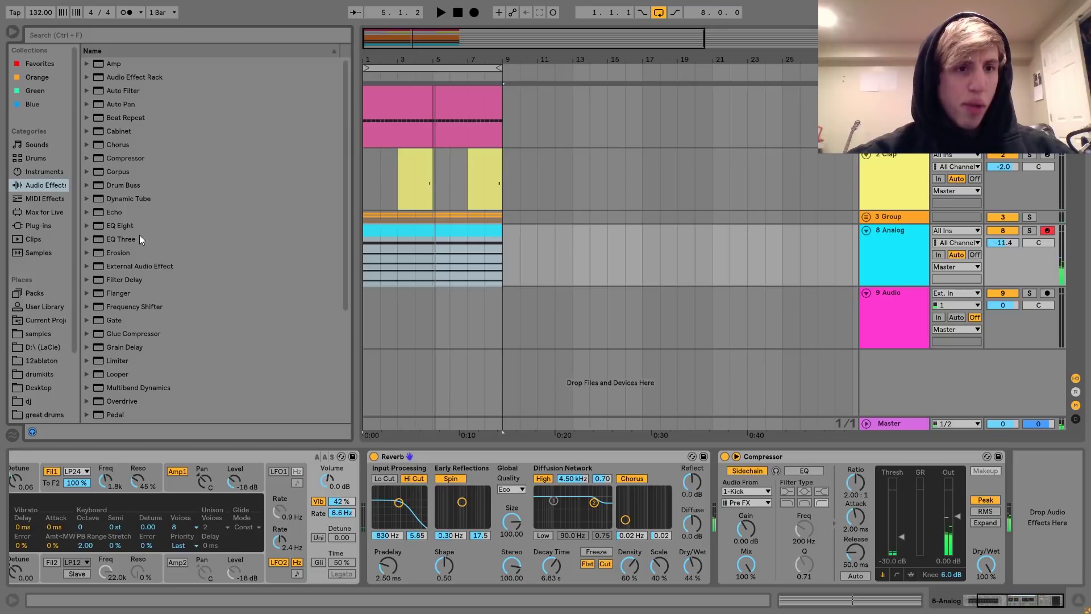
pyautogui.moveTo(116, 143); pyautogui.dragTo(393, 537)
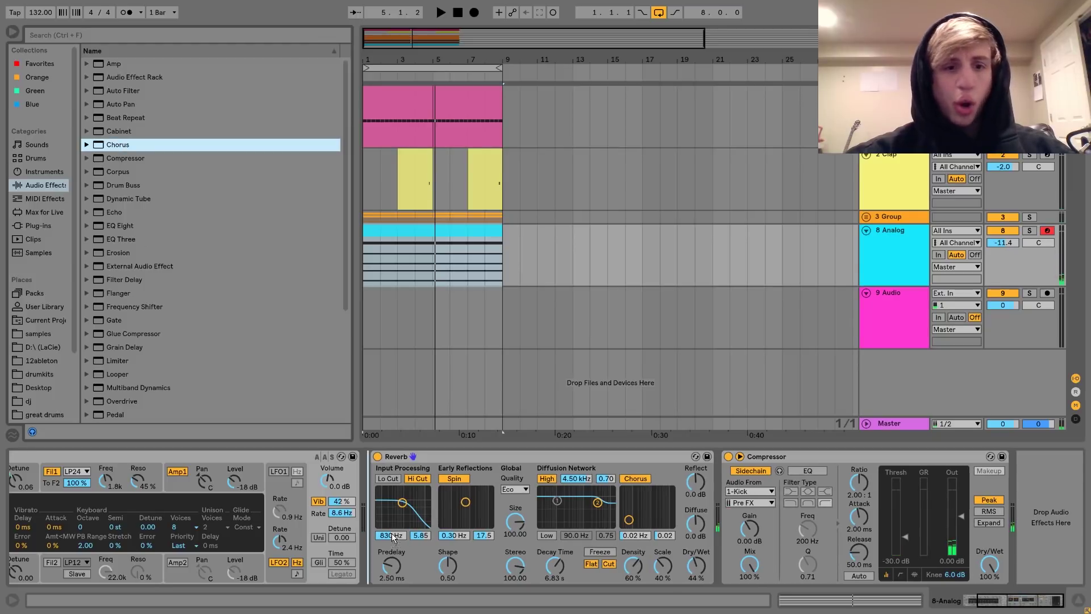
pyautogui.moveTo(484, 528); pyautogui.dragTo(489, 532)
pyautogui.press('space')
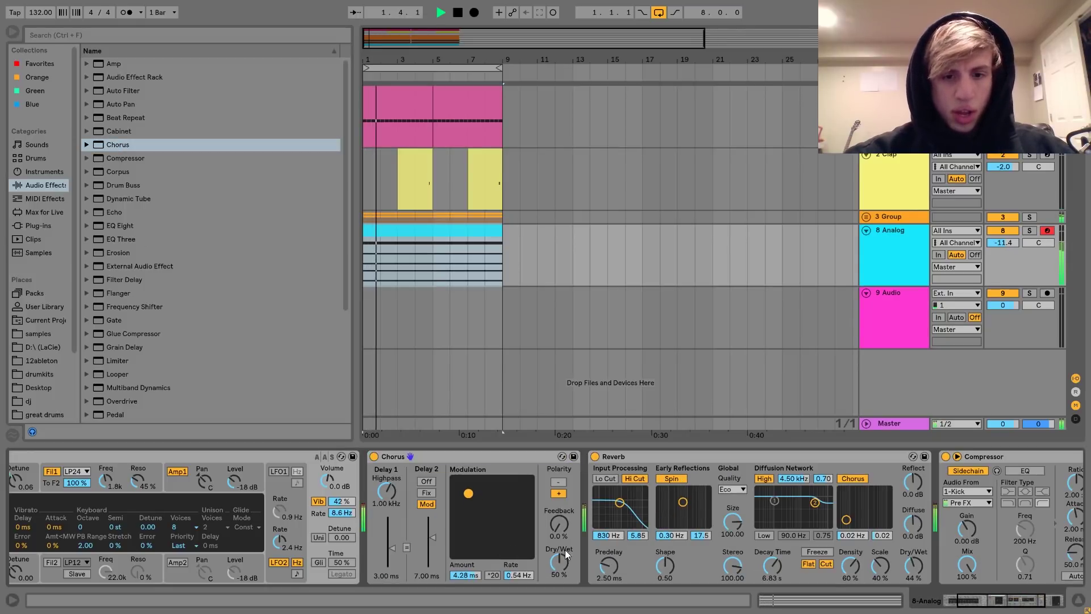
pyautogui.moveTo(560, 563); pyautogui.dragTo(561, 573)
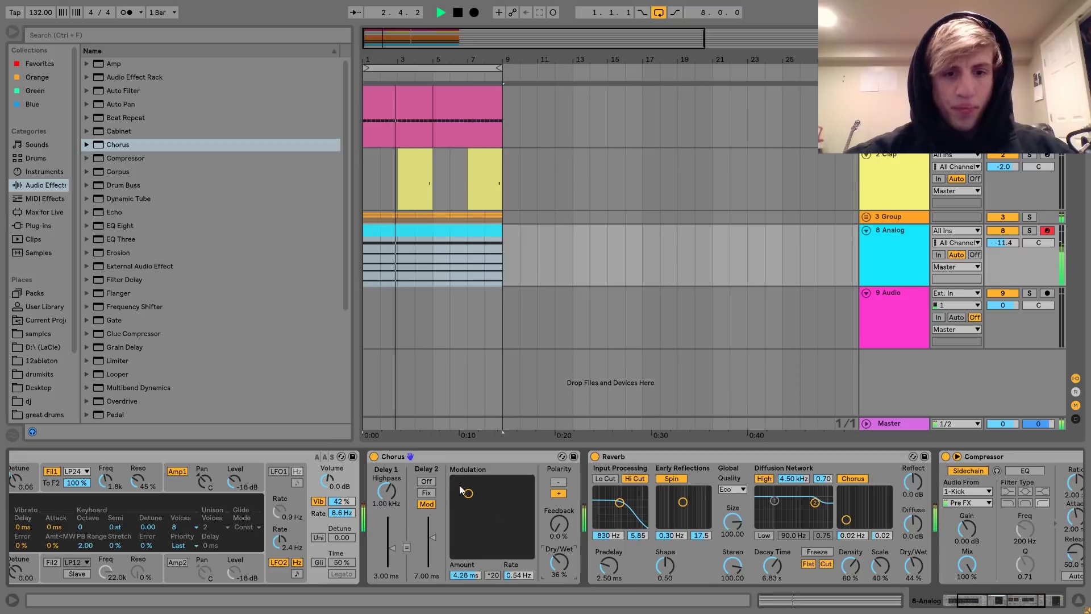
# Step: Set the Chorus modulation to 5.11 ms at 0.38 Hz and insert an Erosion before it at 12.1 kHz with amount 18.6
pyautogui.moveTo(468, 493); pyautogui.dragTo(466, 488)
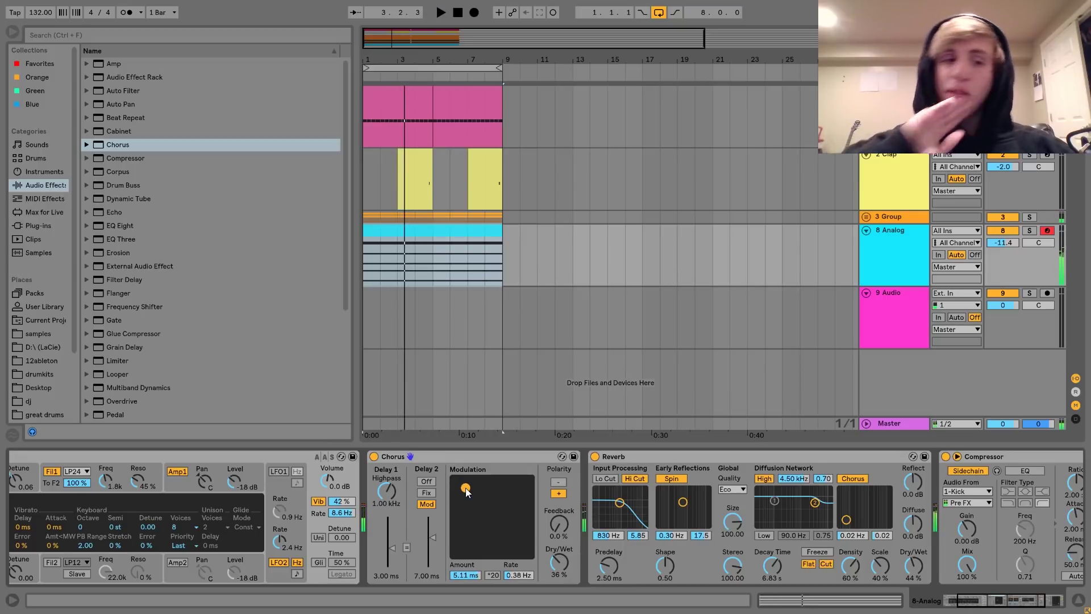
pyautogui.scroll(-2, 259, 339)
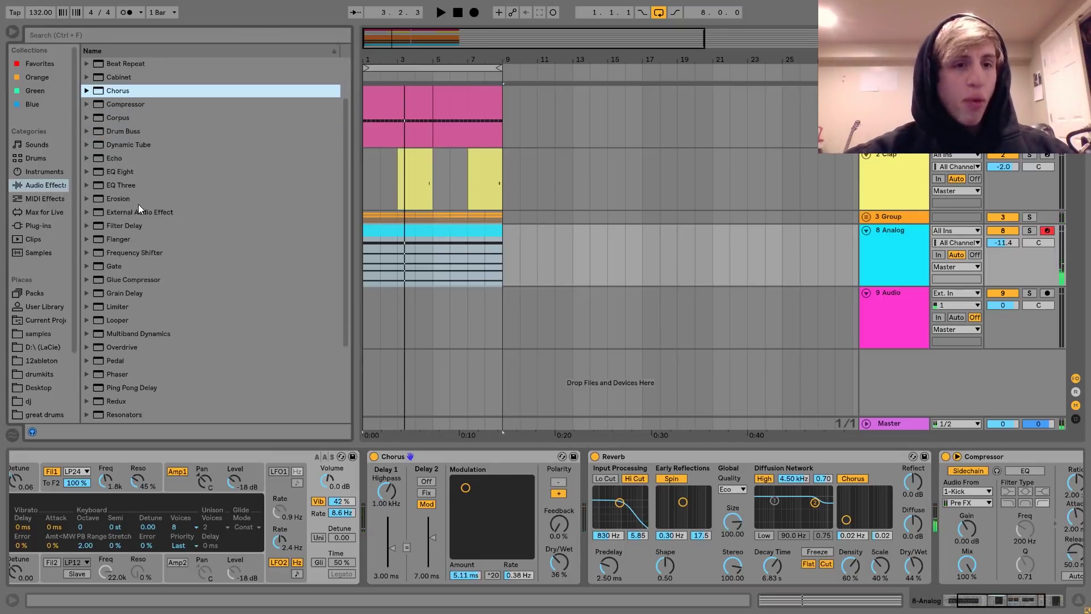
pyautogui.moveTo(119, 200); pyautogui.dragTo(462, 510)
pyautogui.press('space')
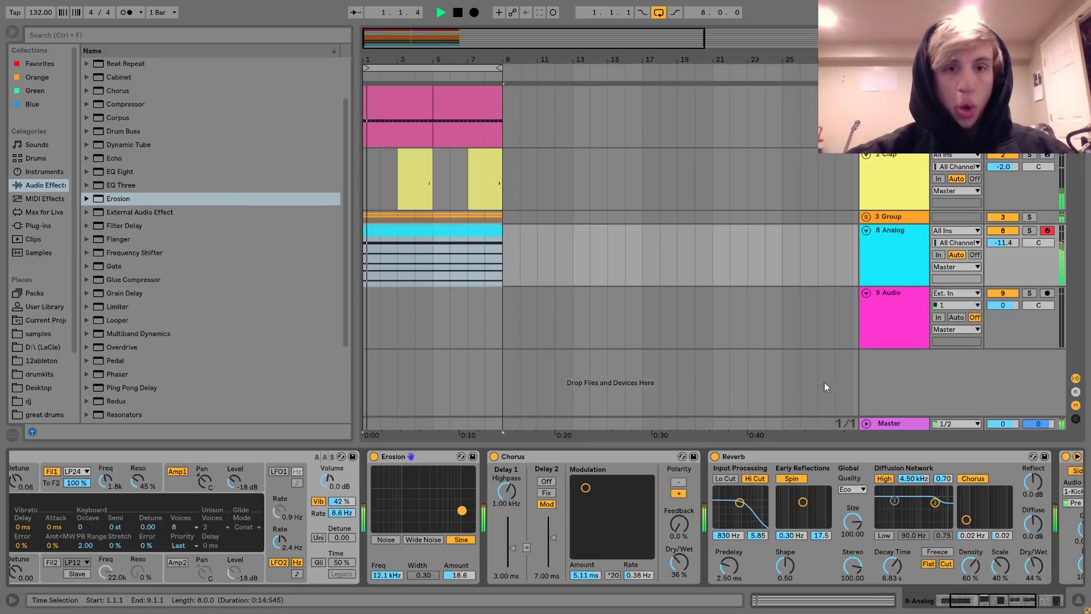
# Step: Add an EQ Eight at the end of the chord track's chain and use band 1 as a low cut at 271 Hz
pyautogui.hscroll(5, 868, 466)
pyautogui.press('space')
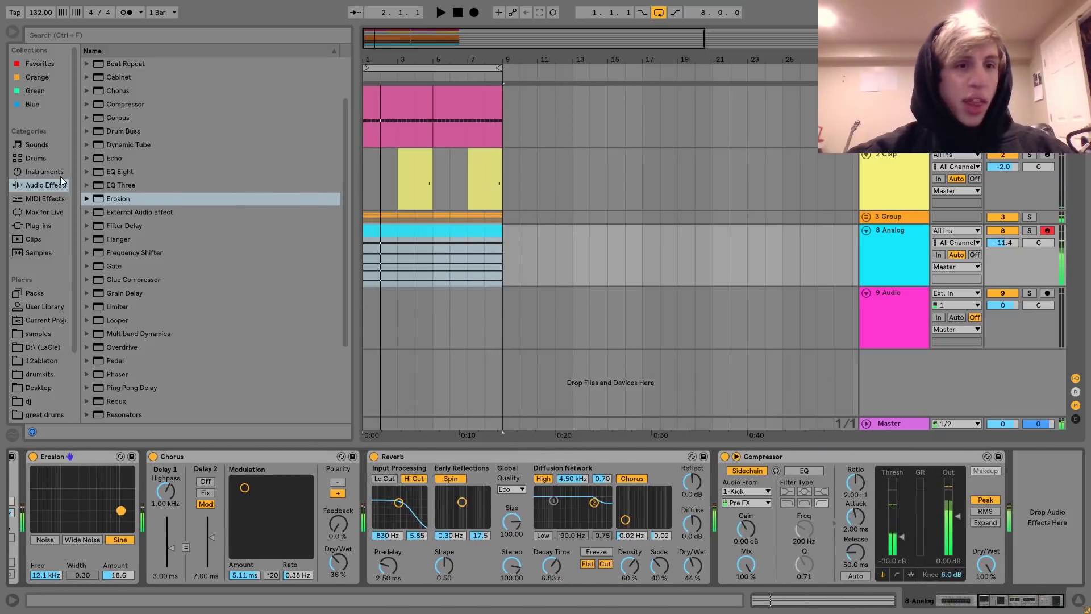
pyautogui.doubleClick(110, 172)
pyautogui.press('space')
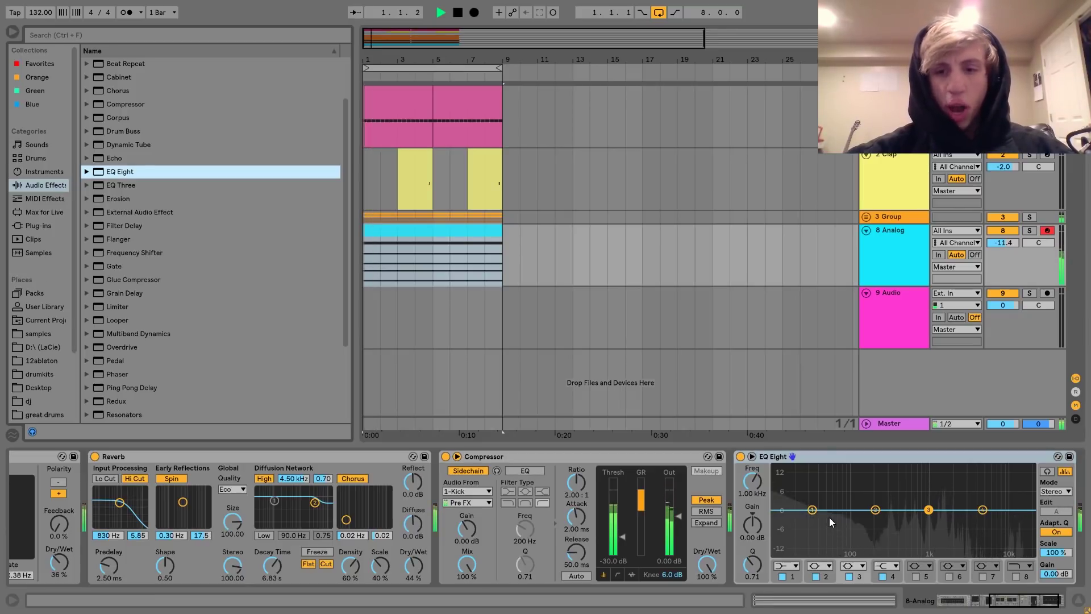
pyautogui.press('space')
pyautogui.click(790, 566)
pyautogui.click(783, 493)
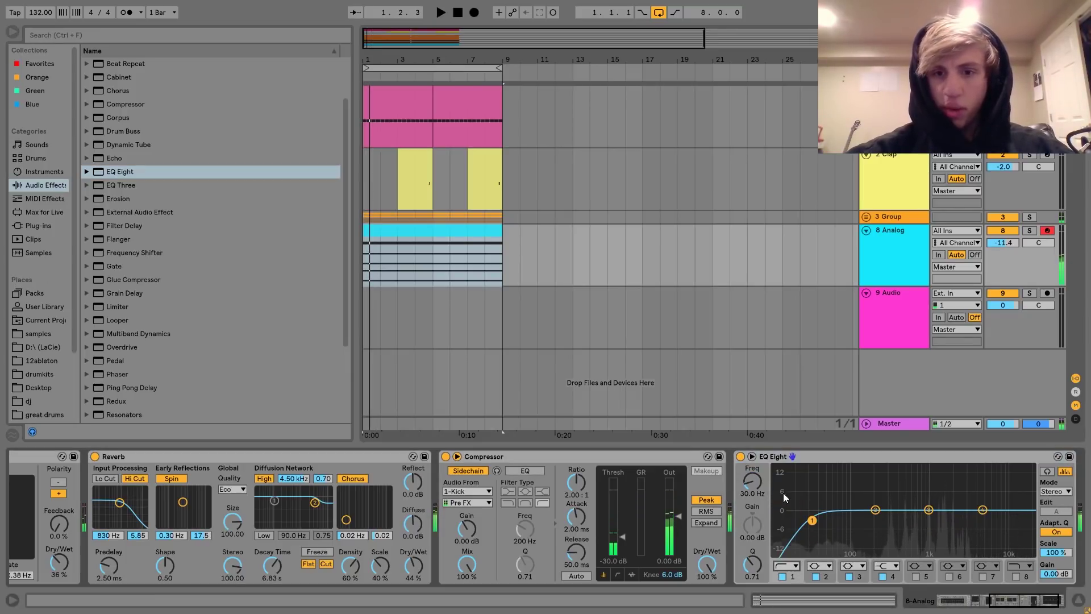
pyautogui.press('space')
pyautogui.moveTo(812, 520); pyautogui.dragTo(879, 520)
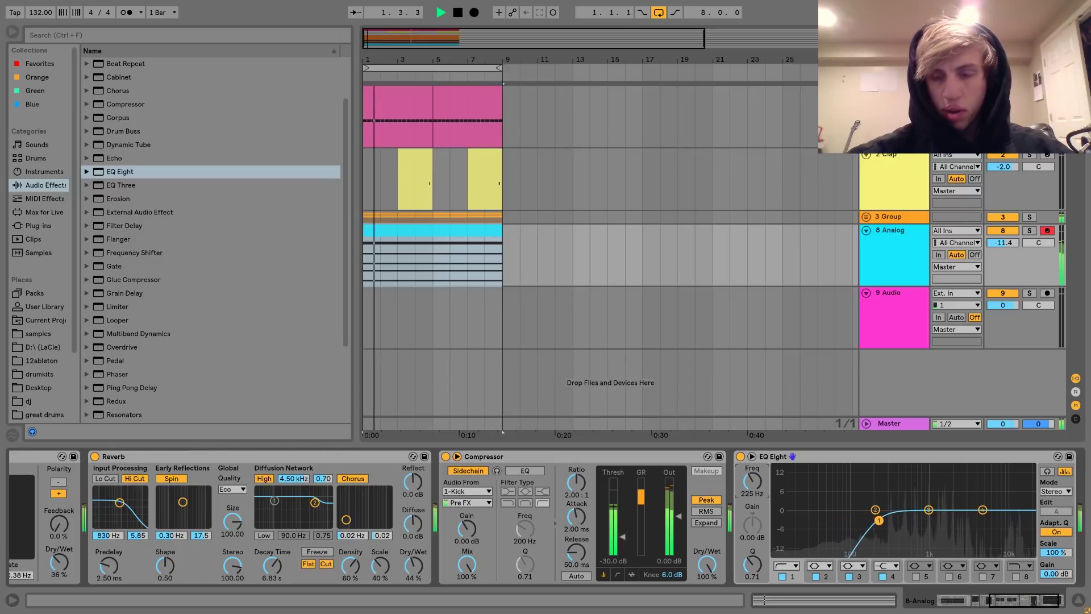
pyautogui.moveTo(752, 483); pyautogui.dragTo(752, 475)
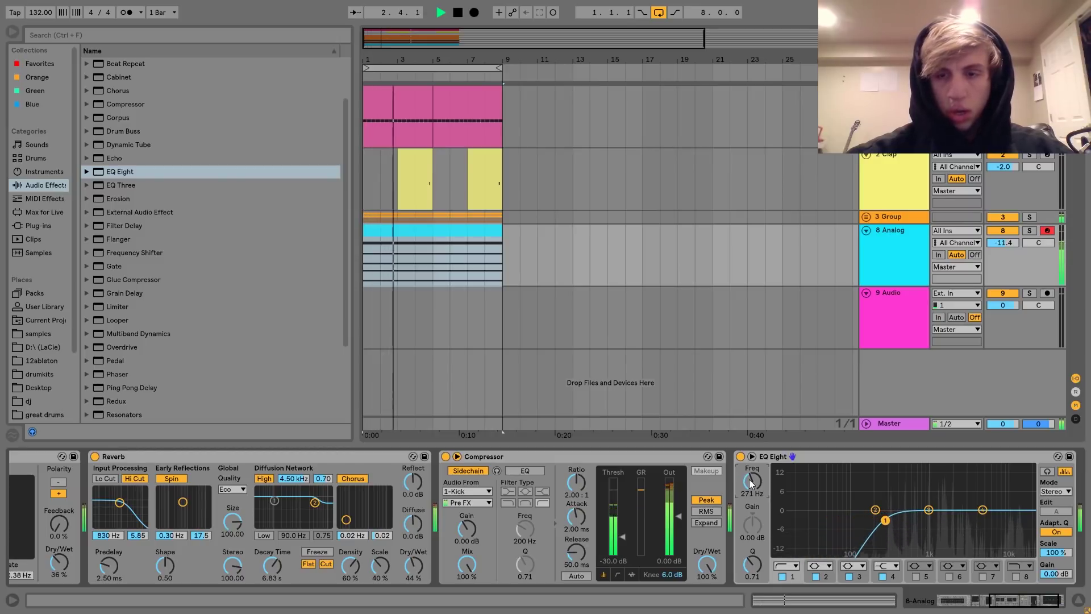
# Step: Insert a new MIDI track below the Analog chord track and load a default Analog instrument on it
pyautogui.click(912, 257)
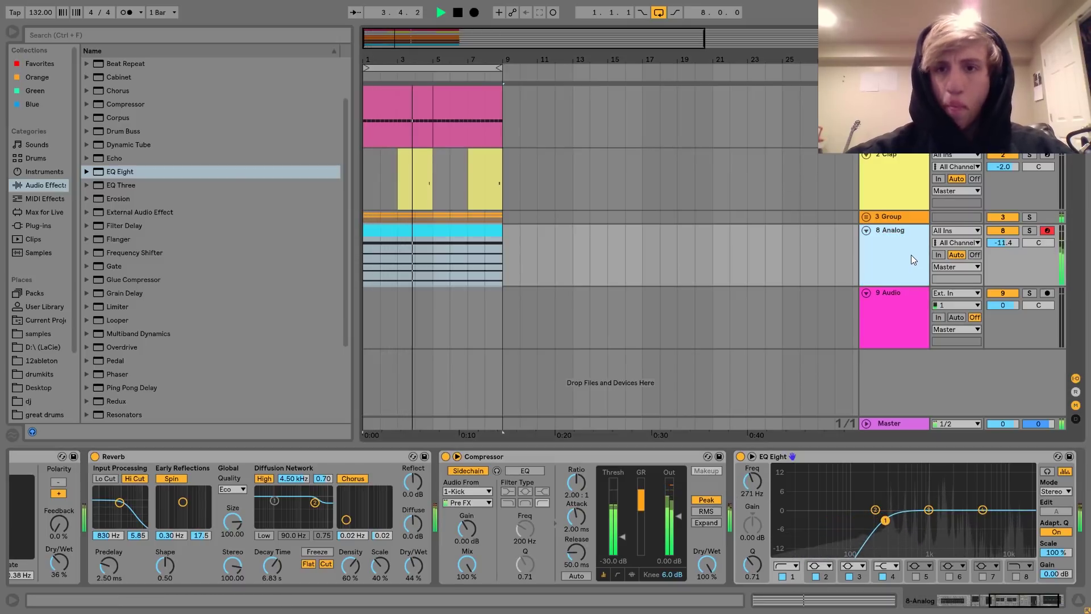
pyautogui.click(895, 116)
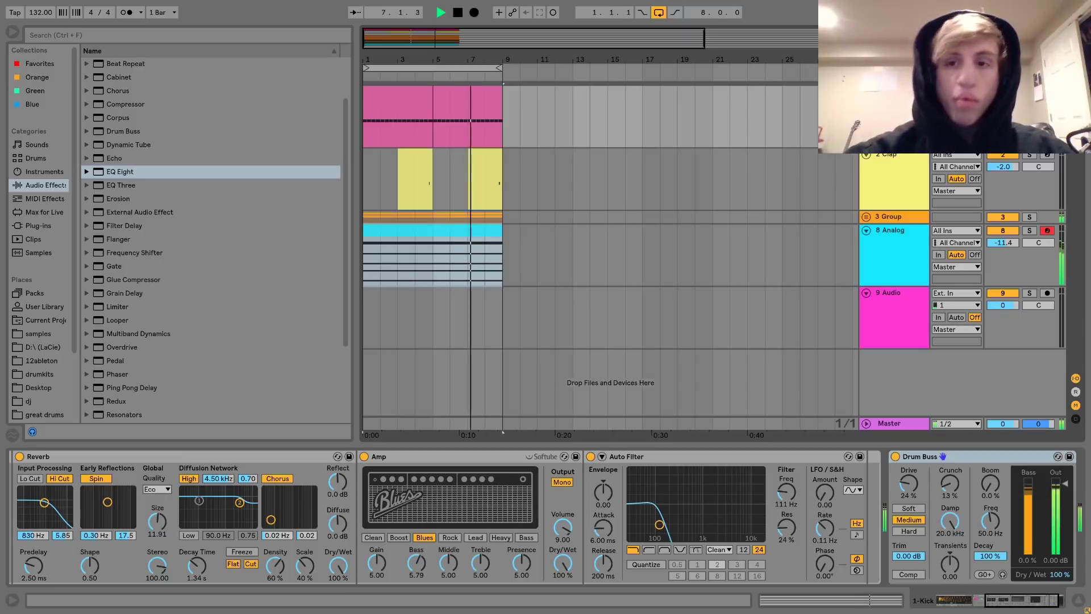
pyautogui.click(882, 256)
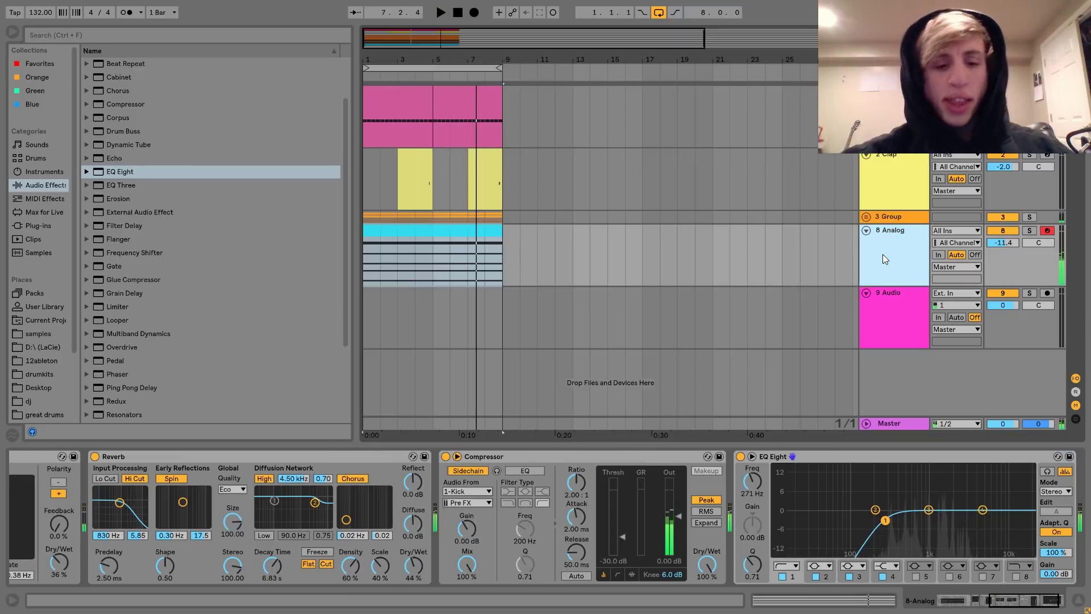
pyautogui.hotkey('ctrl', 'shift', 't')
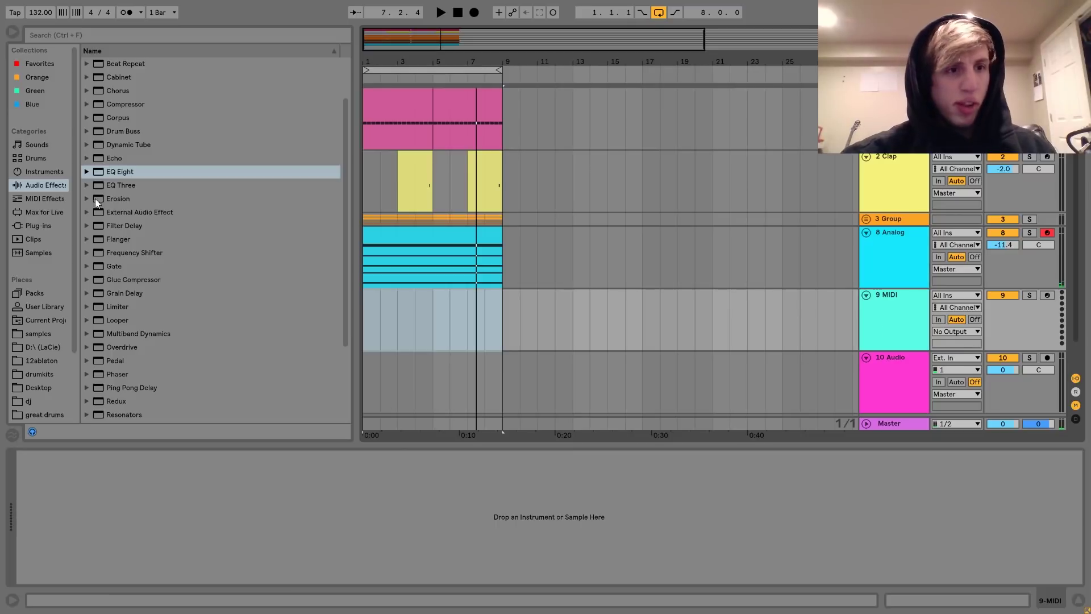
pyautogui.click(43, 172)
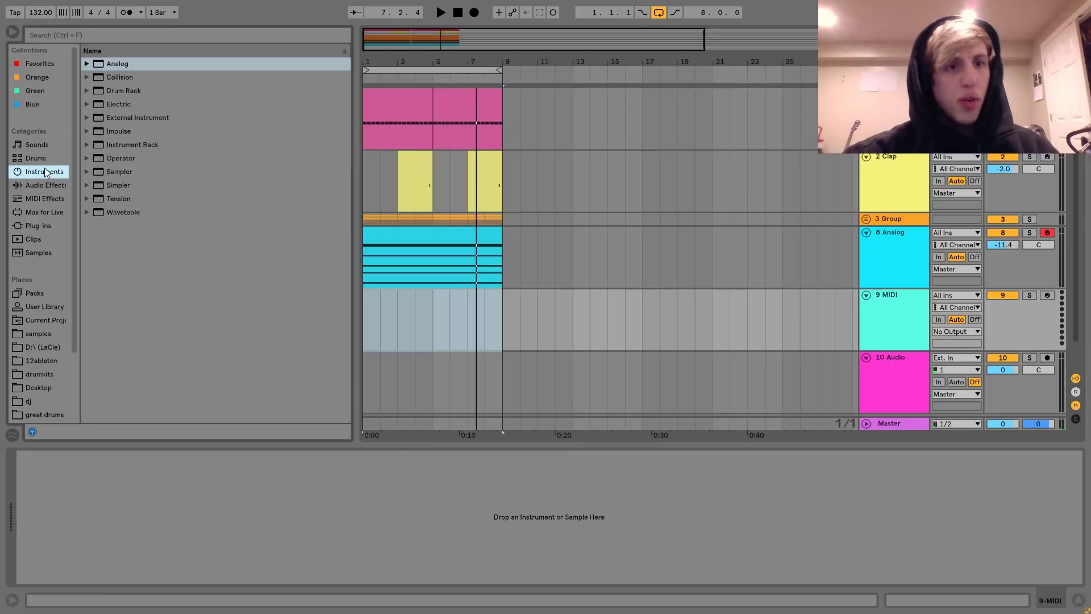
pyautogui.doubleClick(121, 64)
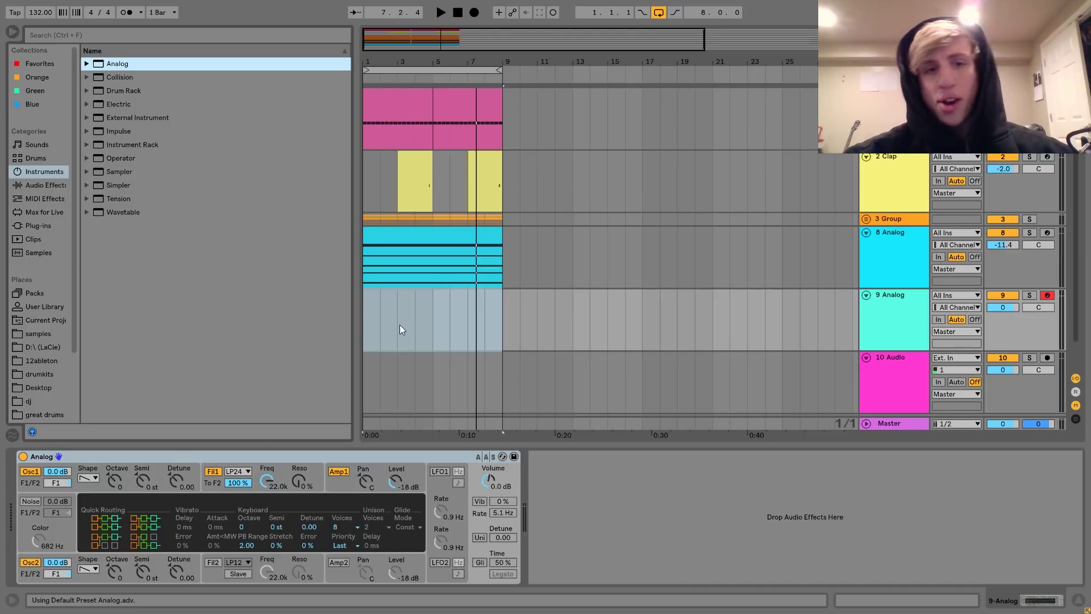
# Step: Create an empty four-bar MIDI clip at bar 1 on the new Analog track and return to its devices
pyautogui.moveTo(400, 325); pyautogui.dragTo(382, 324)
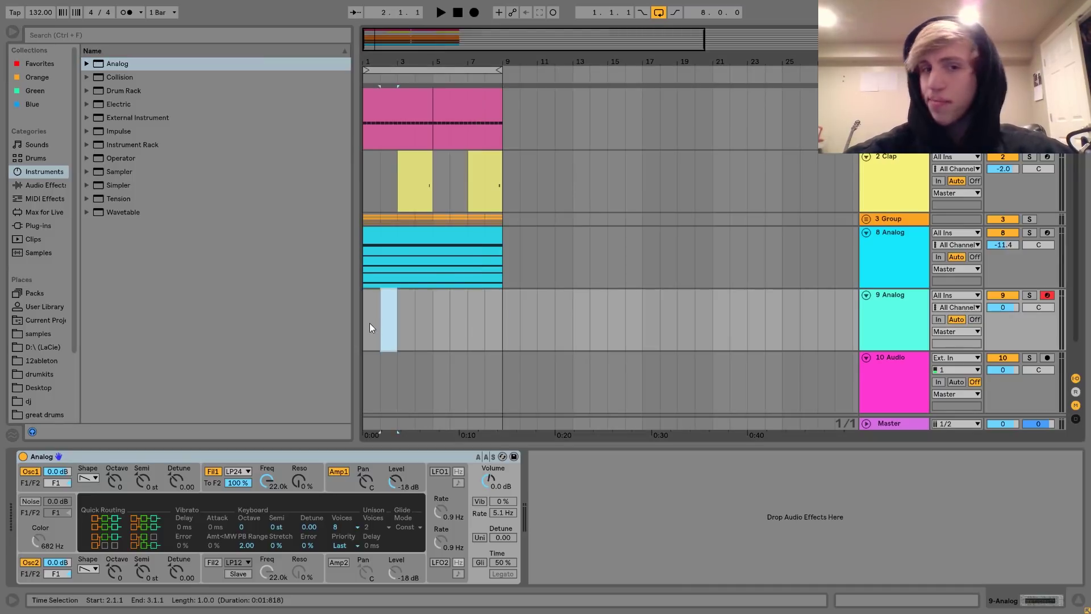
pyautogui.keyDown('shift'); pyautogui.click(435, 325); pyautogui.keyUp('shift')
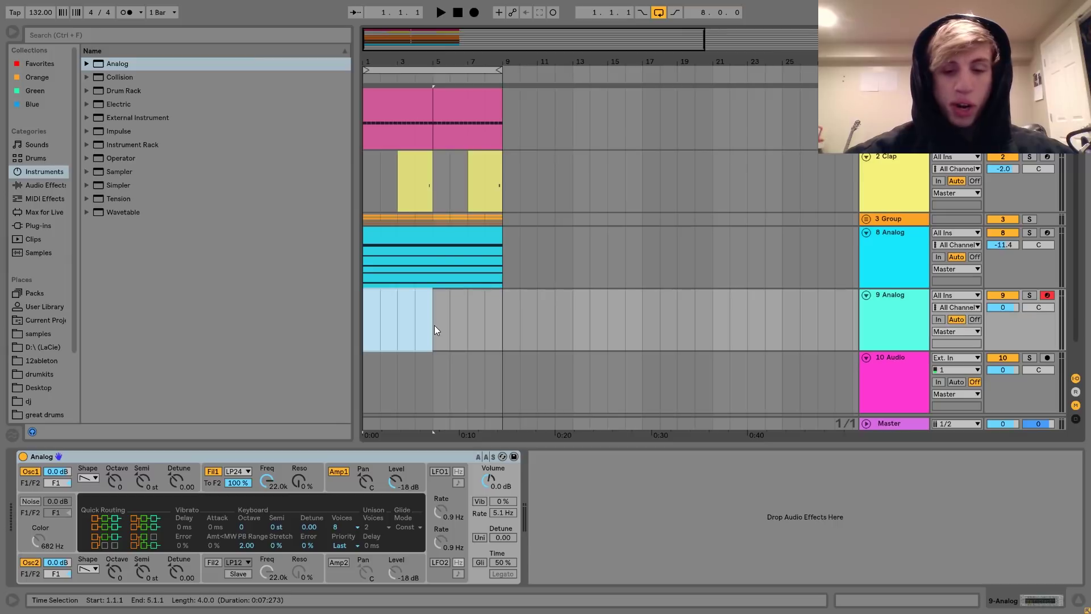
pyautogui.hotkey('ctrl', 'shift', 'm')
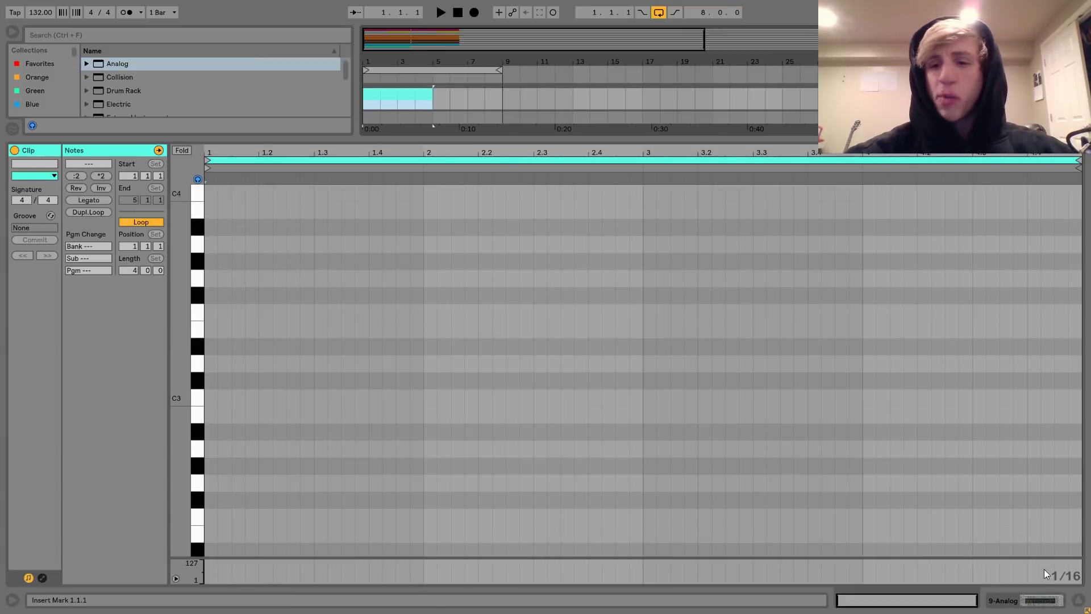
pyautogui.click(1040, 597)
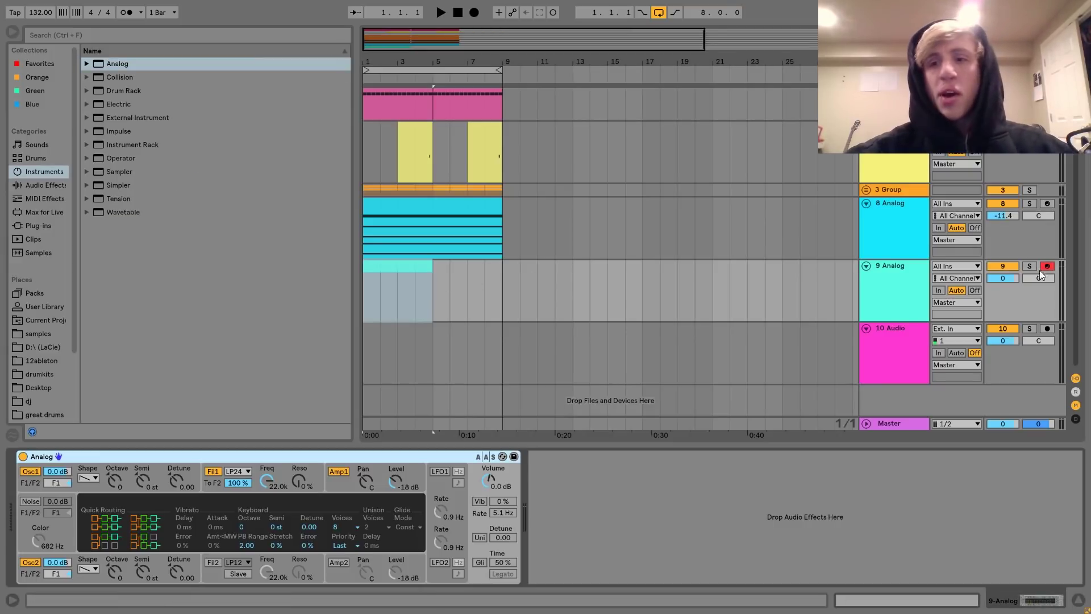
# Step: Mute the new Analog track and play the loop with the chord track selected
pyautogui.click(1003, 266)
pyautogui.scroll(1, 685, 357)
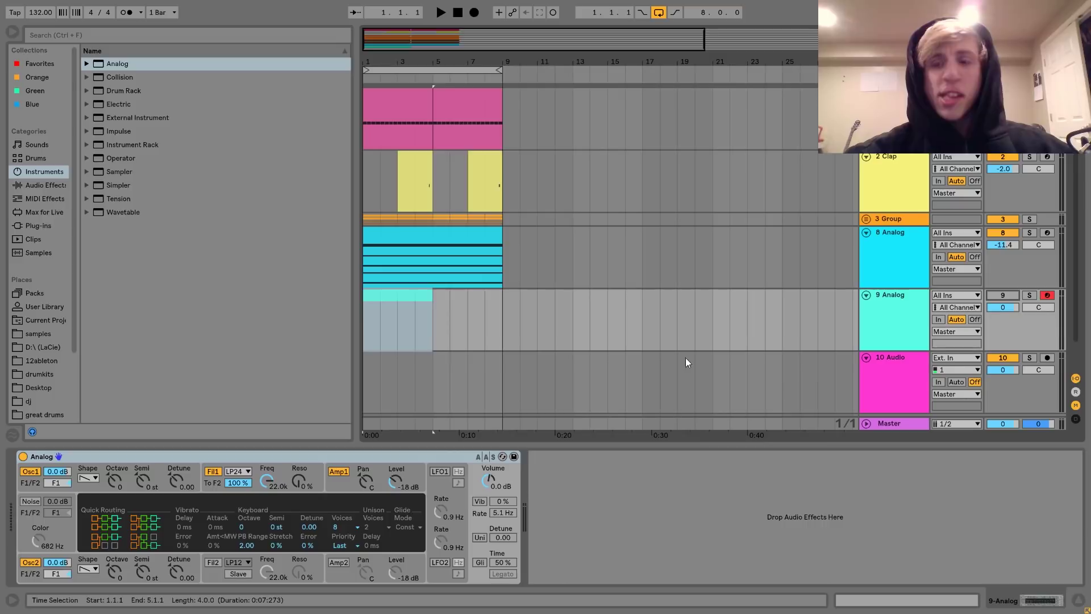
pyautogui.click(880, 233)
pyautogui.press('space')
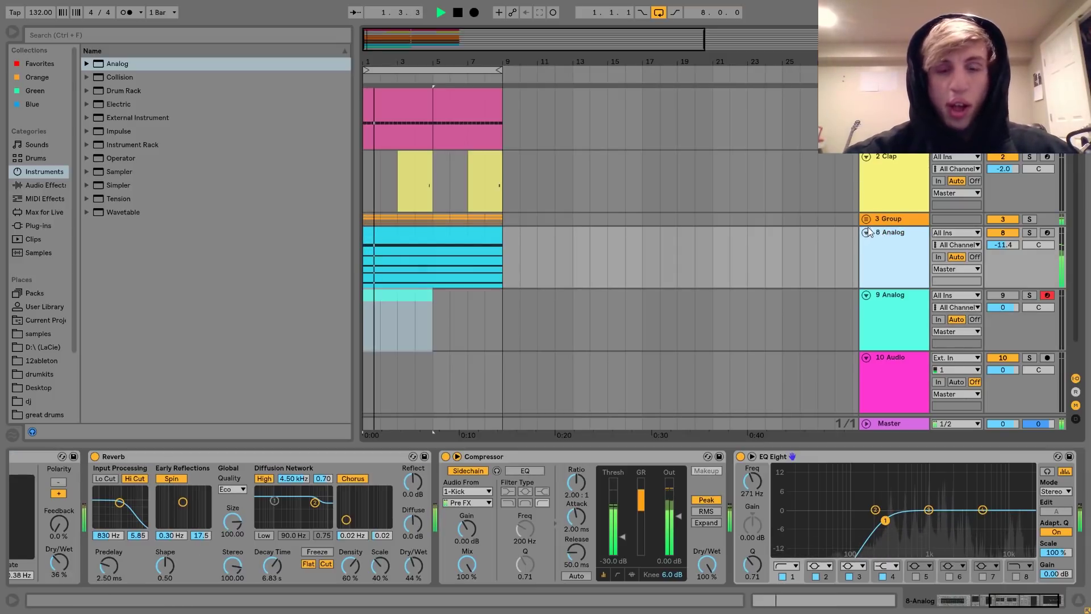
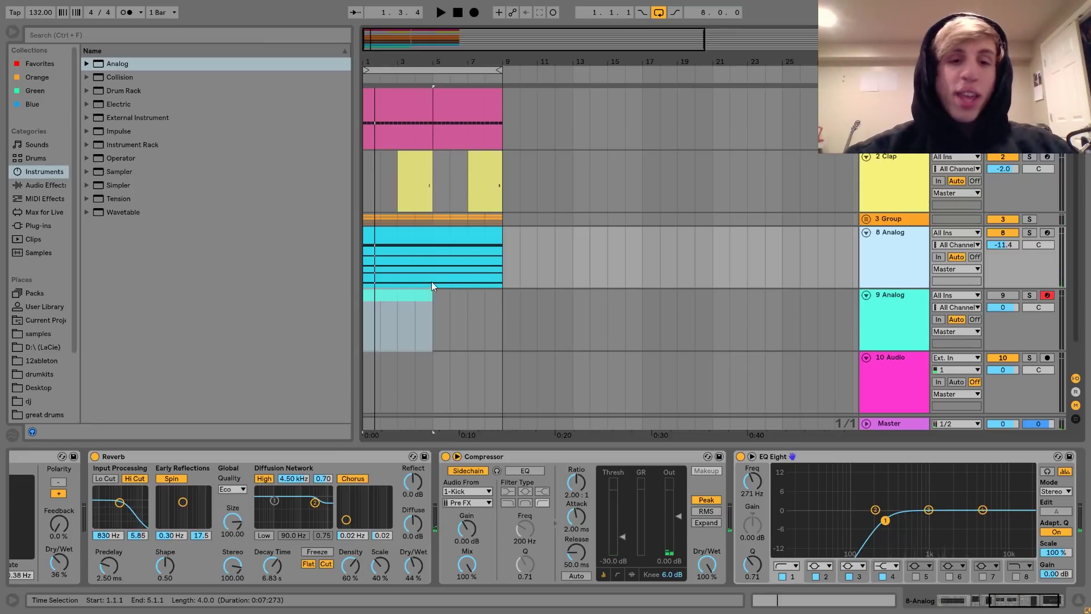
# Step: Extend the new Analog clip to eight bars and reactivate its track
pyautogui.click(445, 297)
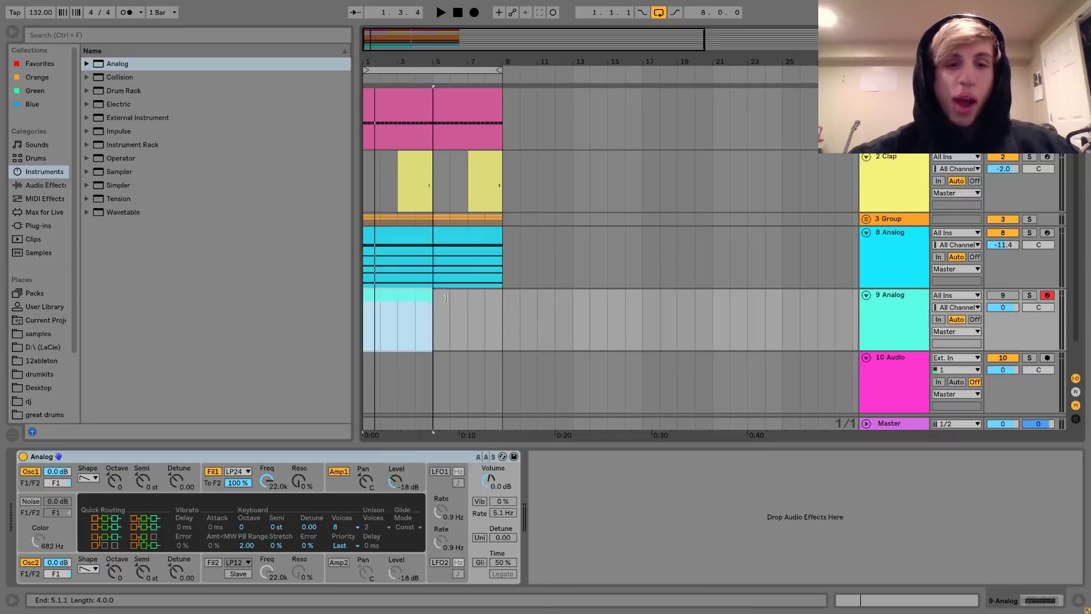
pyautogui.moveTo(445, 298); pyautogui.dragTo(500, 302)
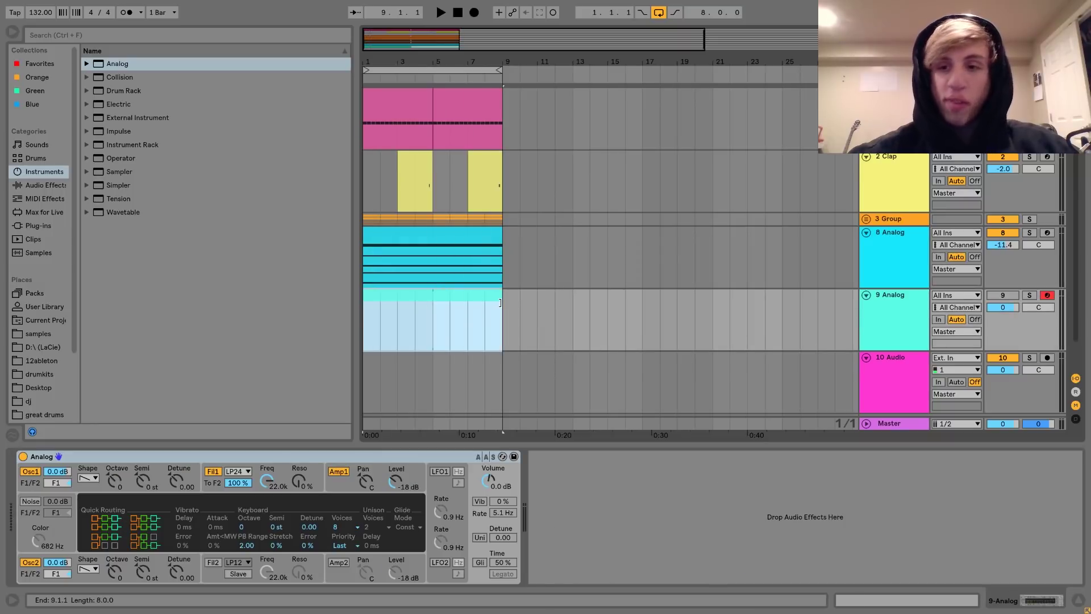
pyautogui.click(1003, 298)
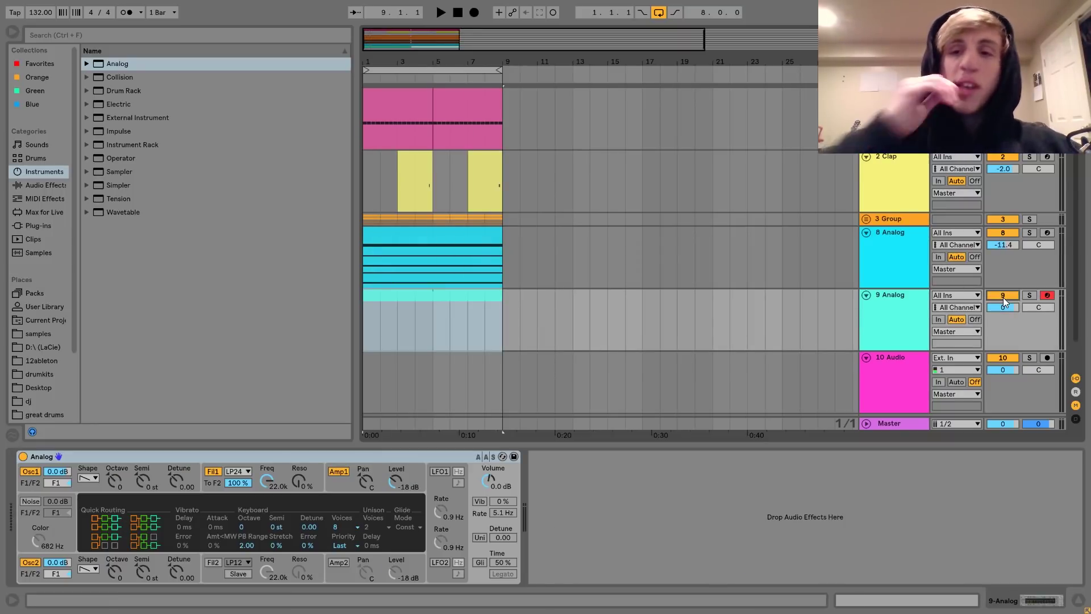
pyautogui.click(911, 314)
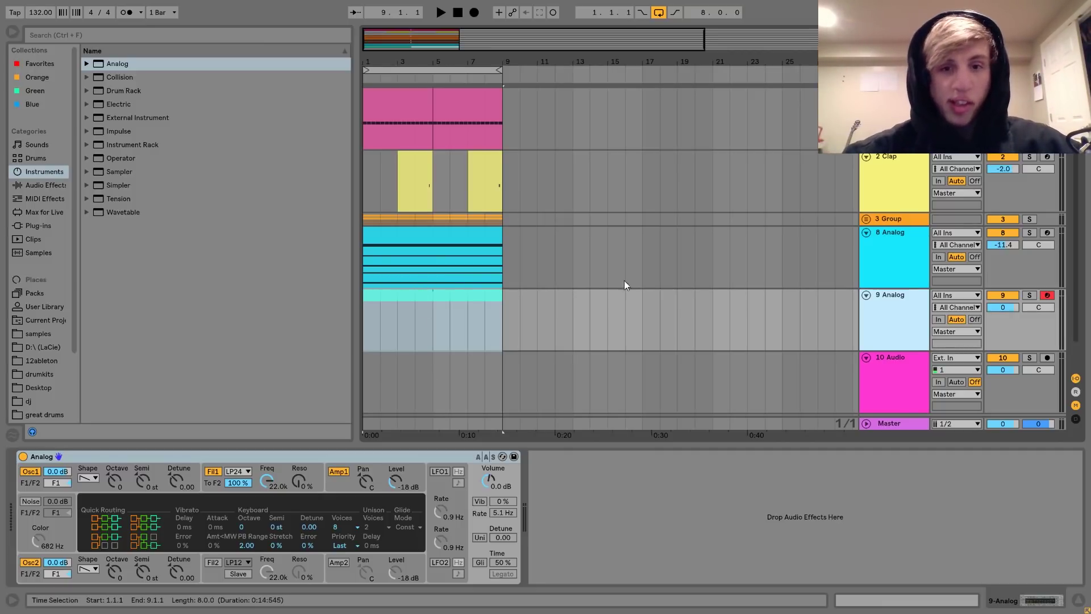
# Step: Fill the new clip's four-bar loop with repeated sixteenth notes on E3 and transpose them all down to E2
pyautogui.doubleClick(428, 298)
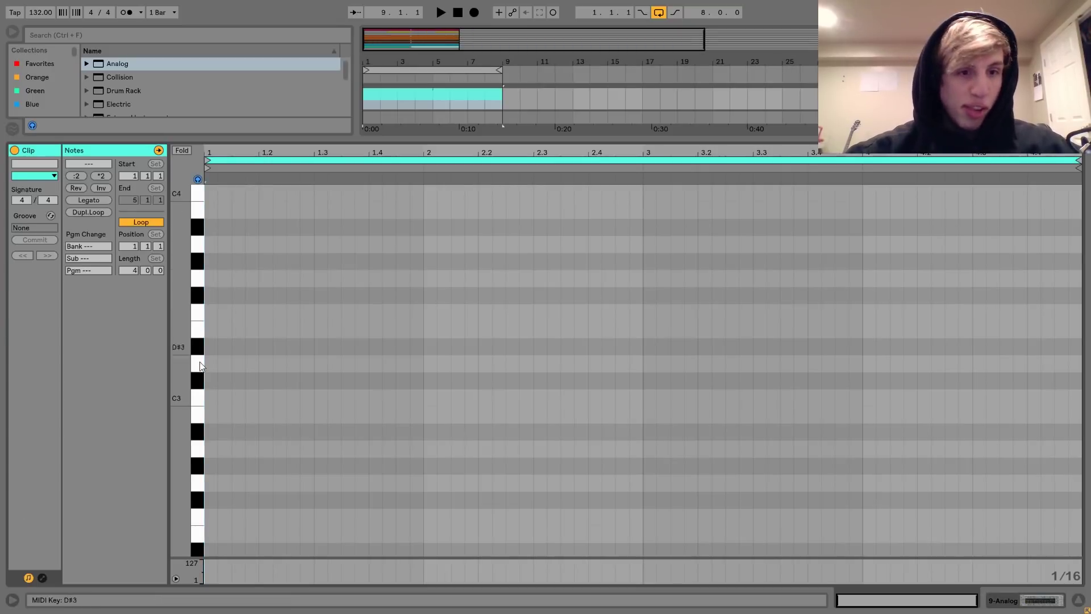
pyautogui.doubleClick(213, 328)
pyautogui.hotkey('ctrl', 'd')
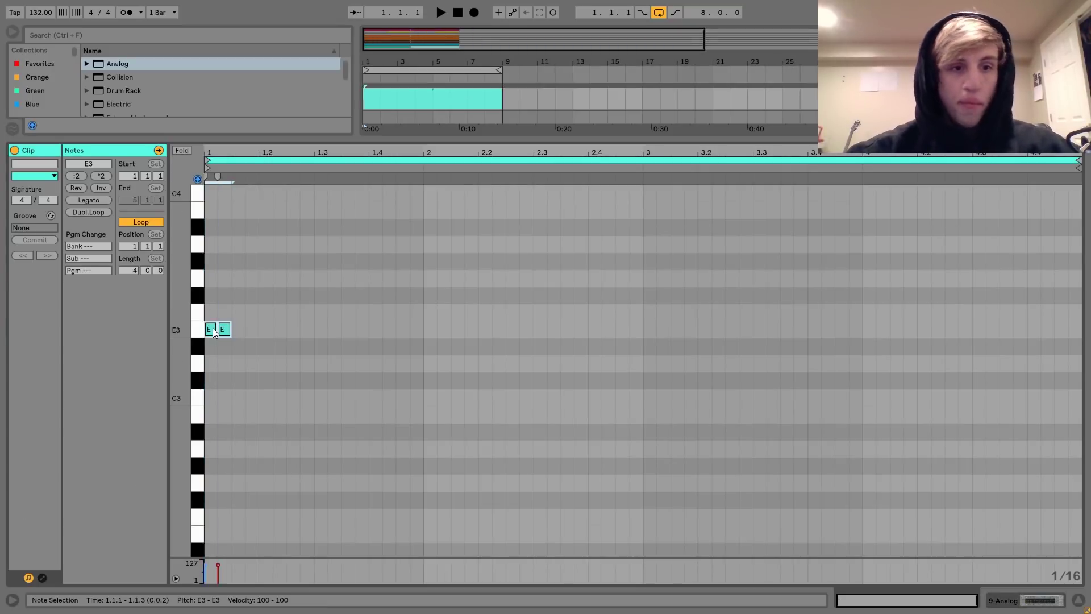
pyautogui.hotkey('ctrl', 'd')
pyautogui.hotkey('ctrl', 'd')
pyautogui.hotkey('ctrl', 'a')
pyautogui.hotkey('ctrl', 'd')
pyautogui.hotkey('ctrl', 'a')
pyautogui.hotkey('ctrl', 'd')
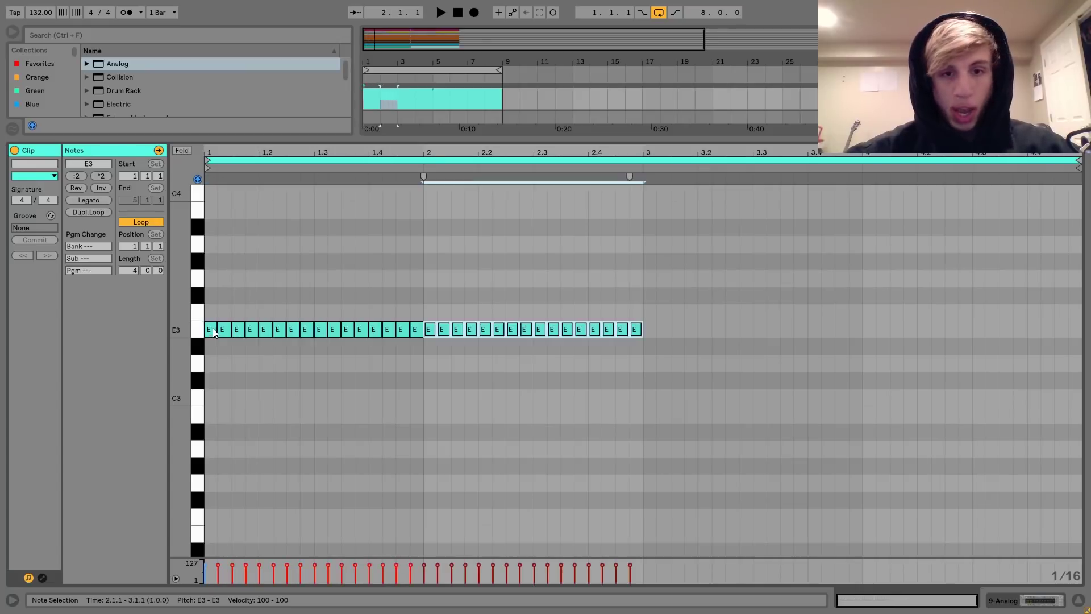
pyautogui.hotkey('ctrl', 'a')
pyautogui.hotkey('ctrl', 'd')
pyautogui.hotkey('ctrl', 'a')
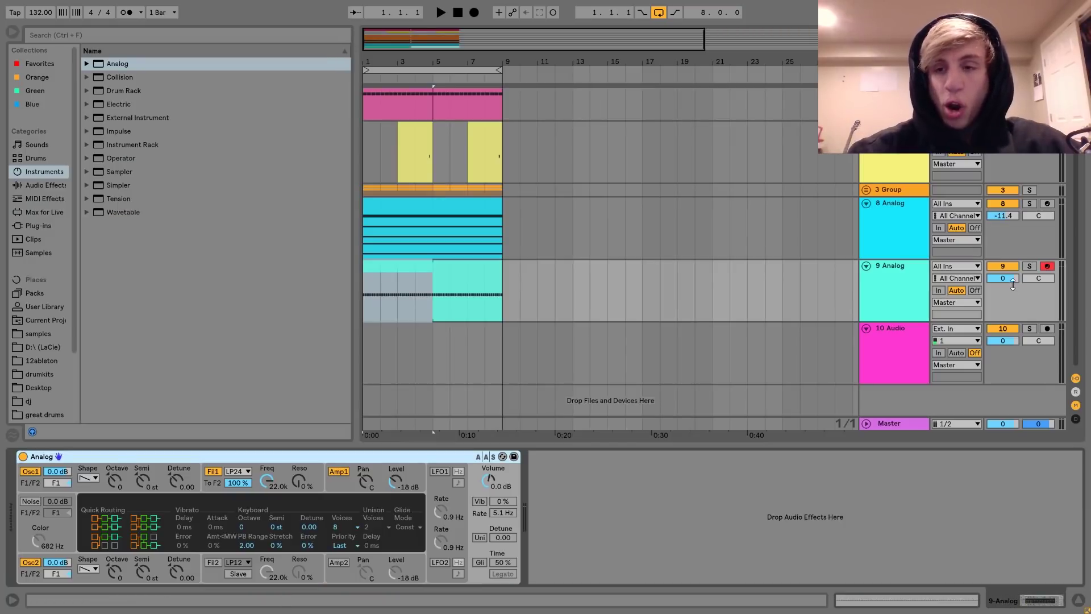
# Step: Set the new Analog track's volume to -2.7 dB and copy the chord track's sidechained Compressor onto it
pyautogui.moveTo(1008, 281); pyautogui.dragTo(1009, 286)
pyautogui.click(885, 232)
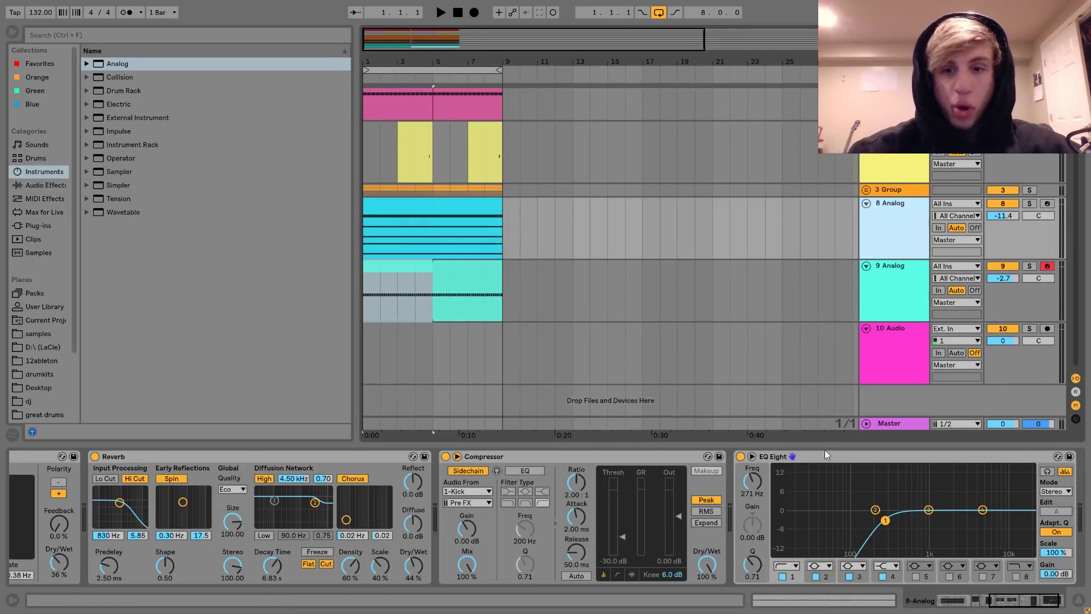
pyautogui.moveTo(644, 459); pyautogui.dragTo(606, 432)
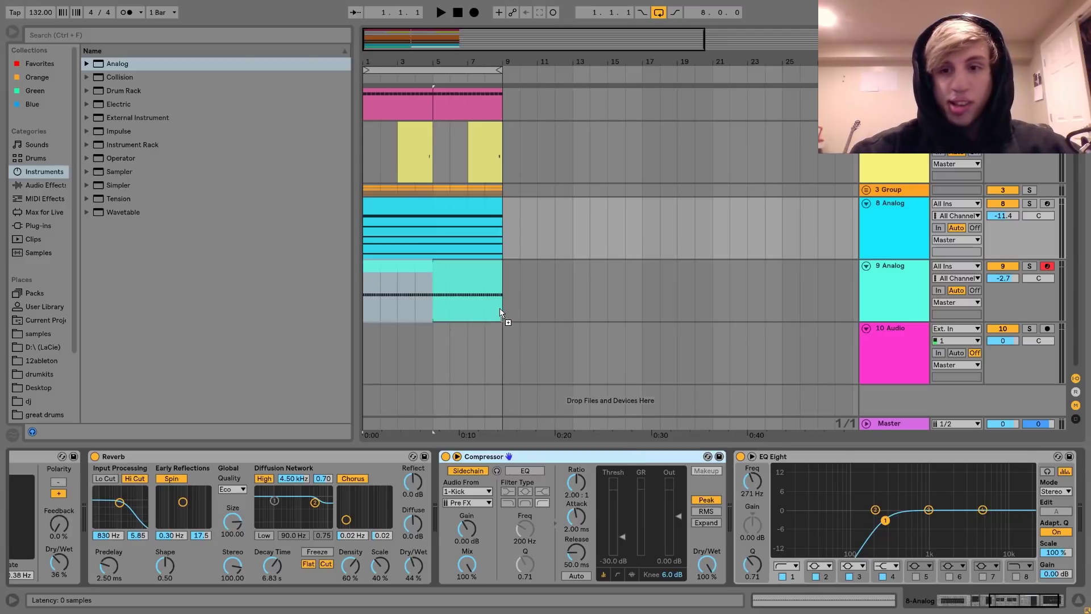
pyautogui.moveTo(499, 309); pyautogui.dragTo(506, 311)
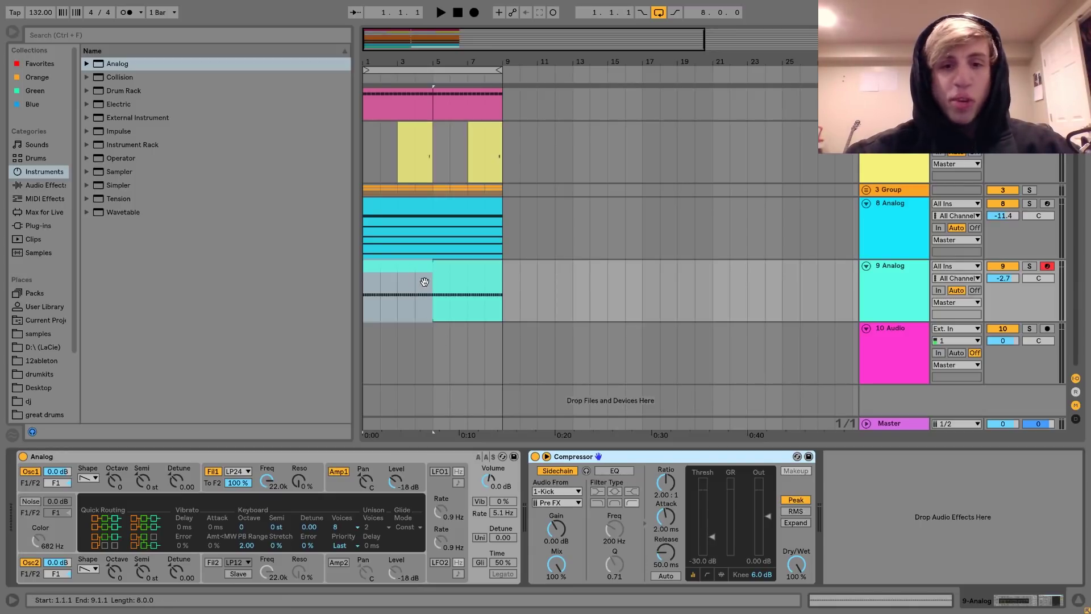
# Step: Solo the new Analog track, listen to its sidechained sixteenth pattern and check the notes in its clip
pyautogui.press('space')
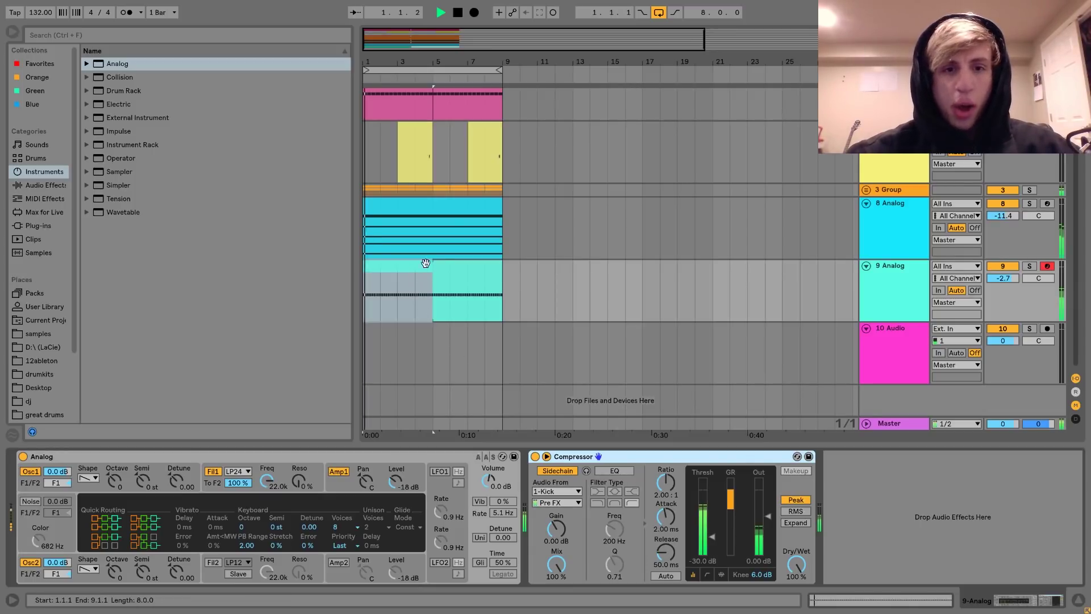
pyautogui.click(1030, 266)
pyautogui.press('space')
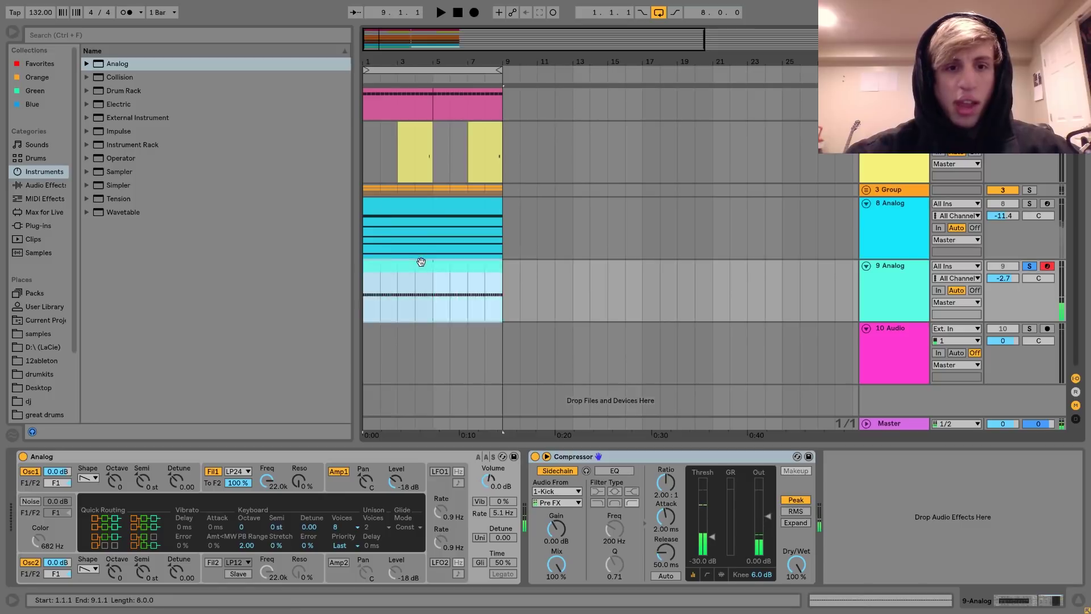
pyautogui.doubleClick(421, 261)
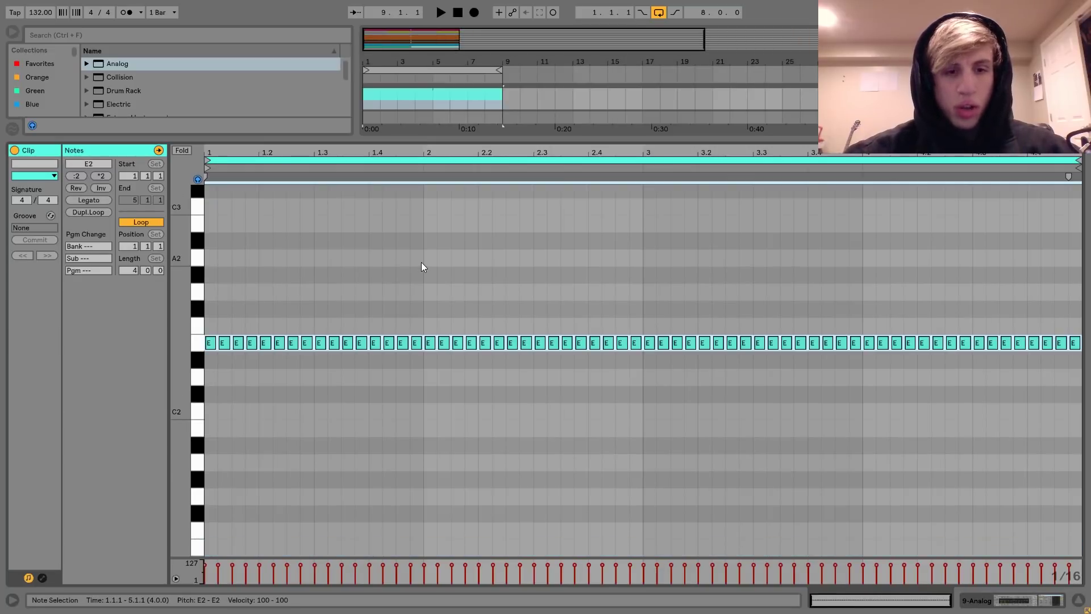
pyautogui.click(1026, 603)
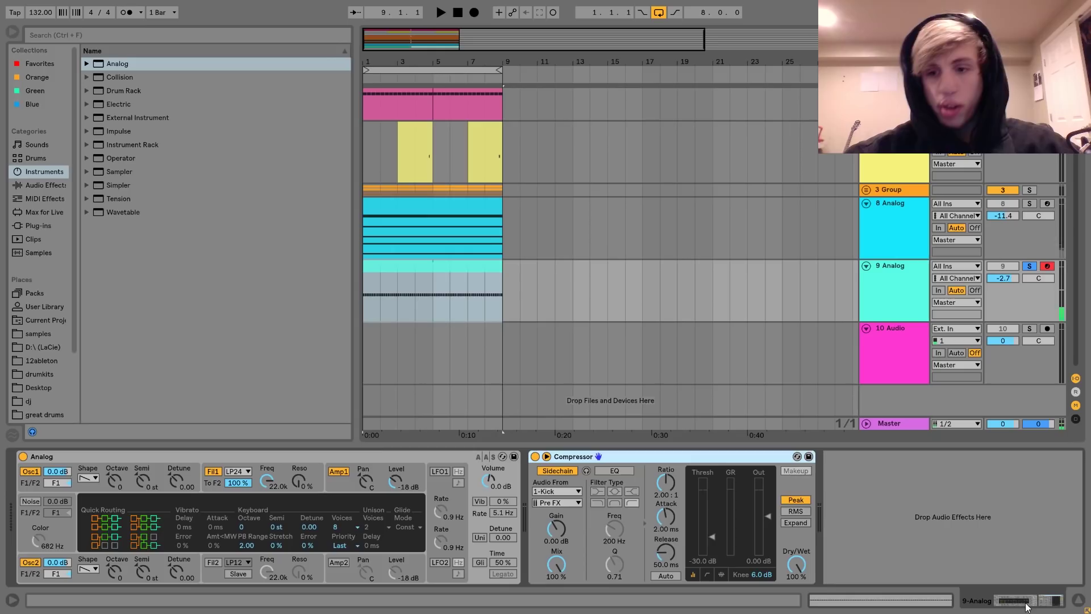
# Step: Shape the new Analog's Amp1 envelope during playback with a 542 ms decay and 0.00 sustain
pyautogui.click(337, 476)
pyautogui.press('space')
pyautogui.moveTo(184, 547); pyautogui.dragTo(105, 547)
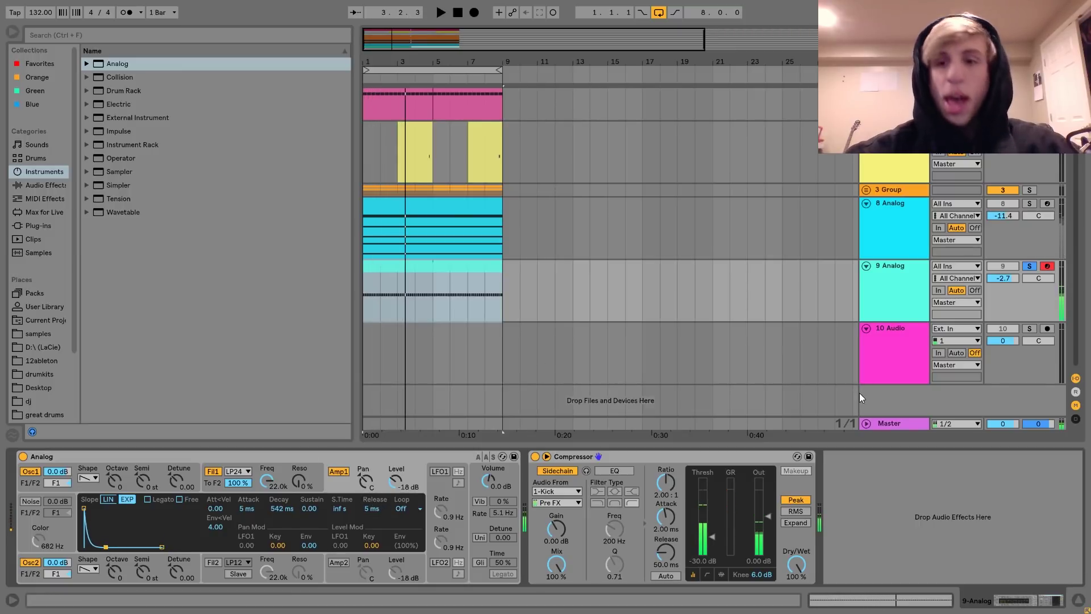
# Step: Unsolo the new Analog track and raise its volume to 0.0 dB while playing the full mix
pyautogui.click(1029, 266)
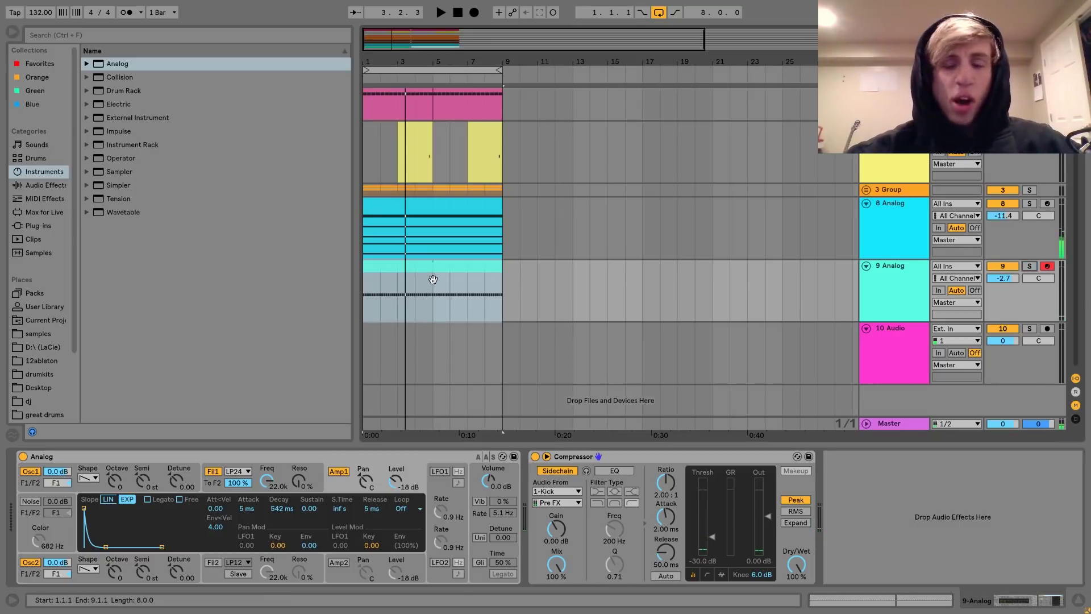
pyautogui.press('space')
pyautogui.moveTo(1008, 281); pyautogui.dragTo(1008, 267)
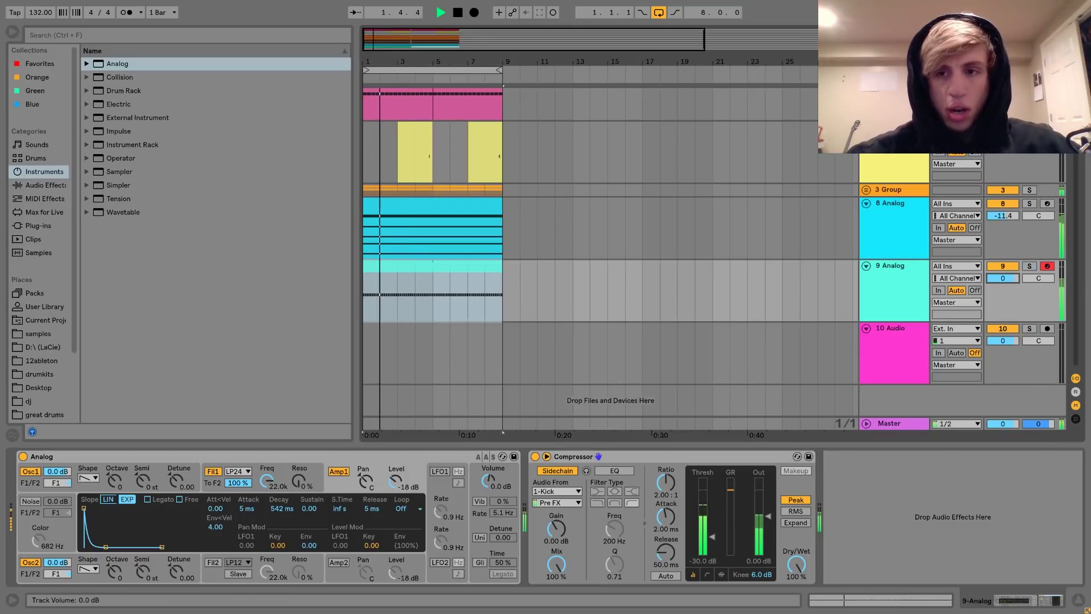
# Step: Open the first 9 Analog clip, shorten all its repeated E2 notes slightly, and audition the result
pyautogui.doubleClick(401, 260)
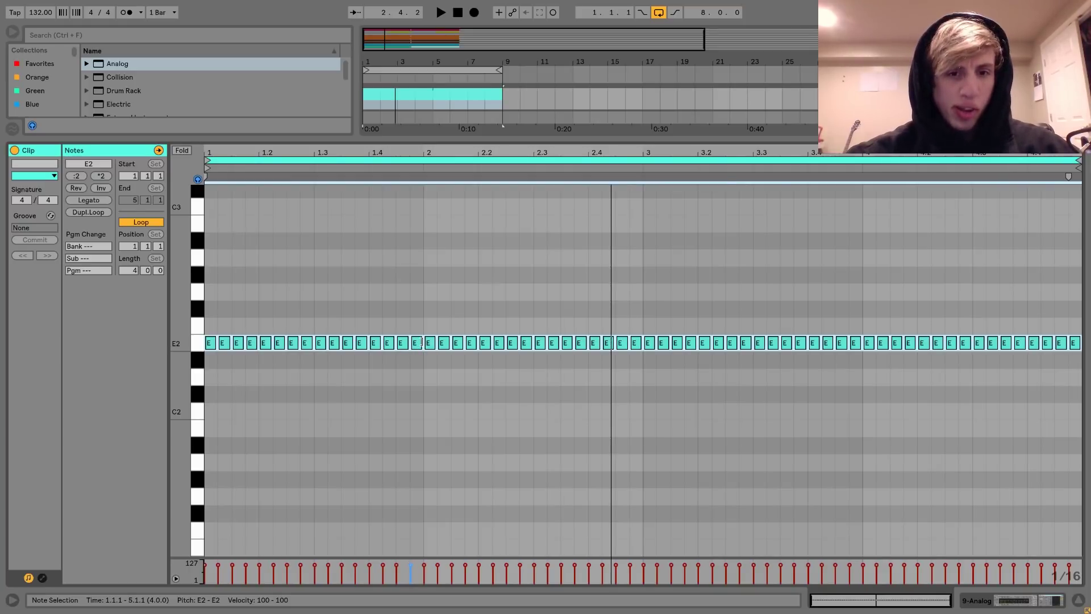
pyautogui.moveTo(421, 343); pyautogui.dragTo(415, 342)
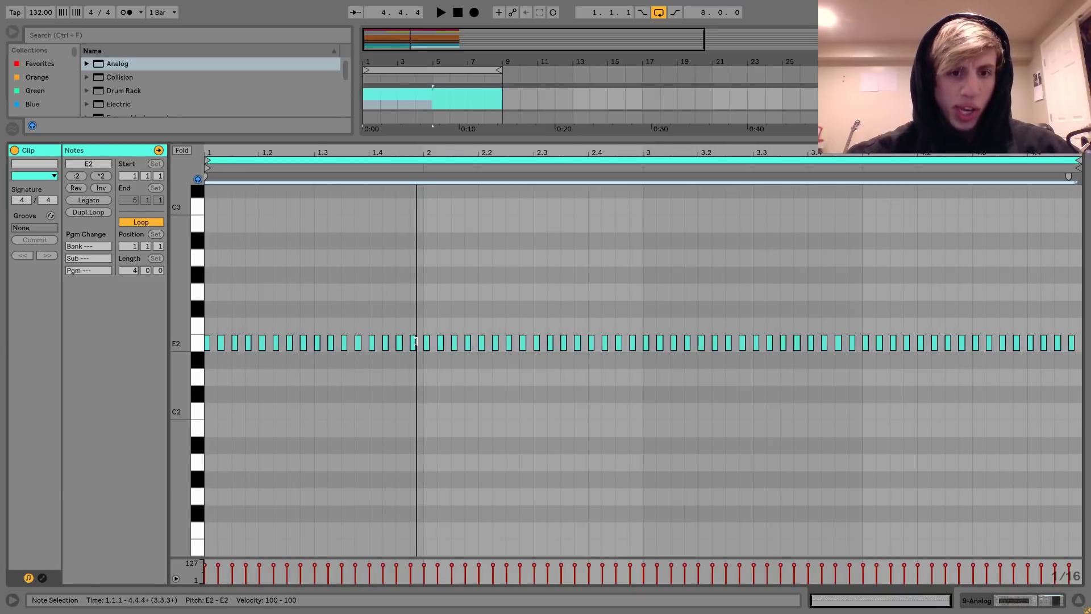
pyautogui.press('space')
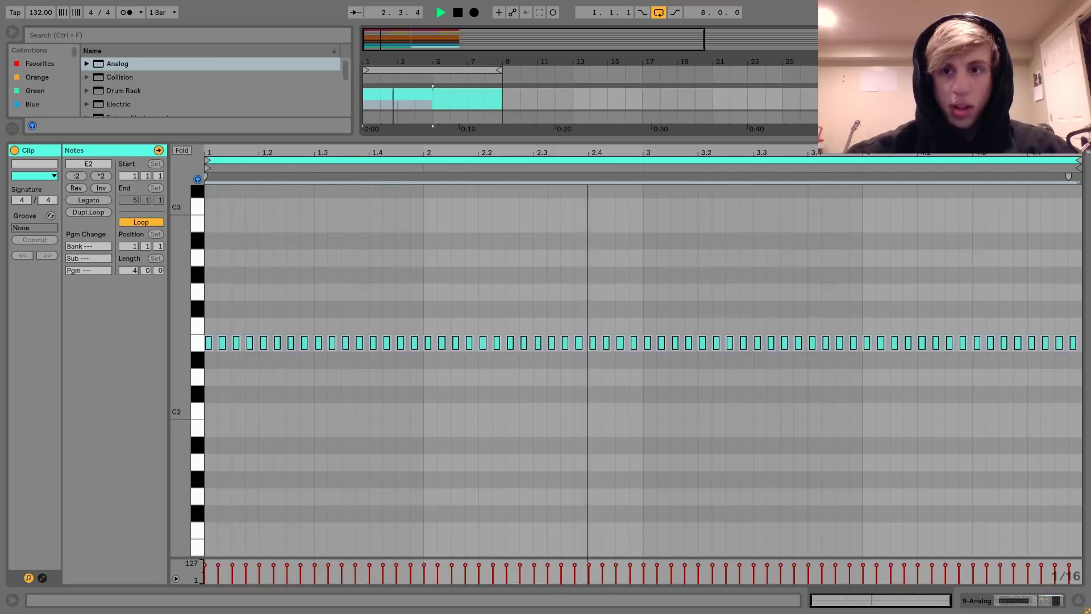
pyautogui.press('space')
pyautogui.hotkey('shift', 'Tab')
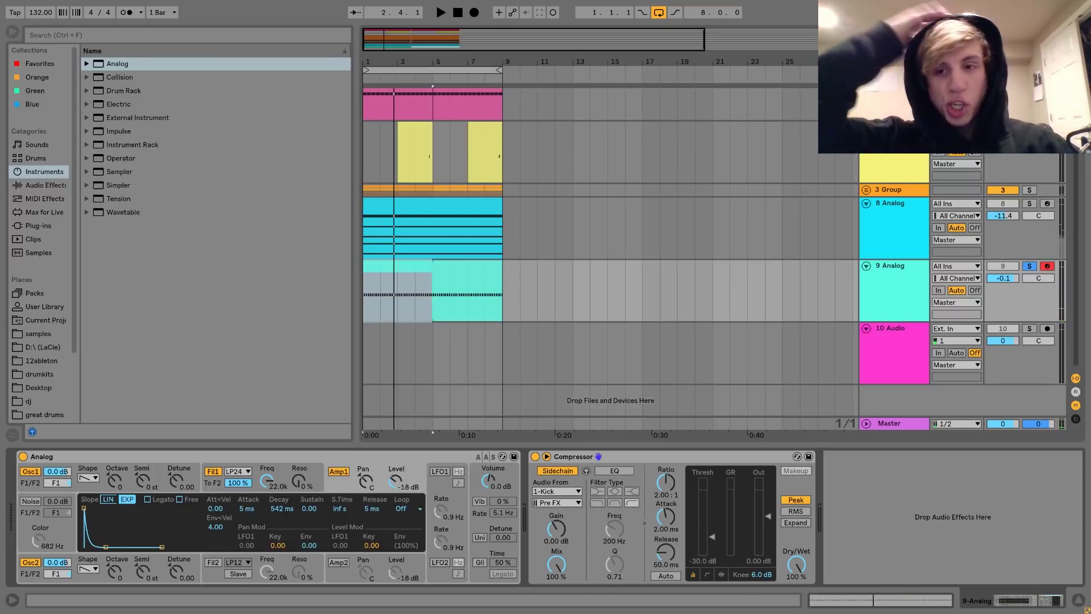
# Step: Reopen the 9 Analog clip, raise the note at 1.1.3 from the E2 row to B2, and audition it
pyautogui.doubleClick(401, 275)
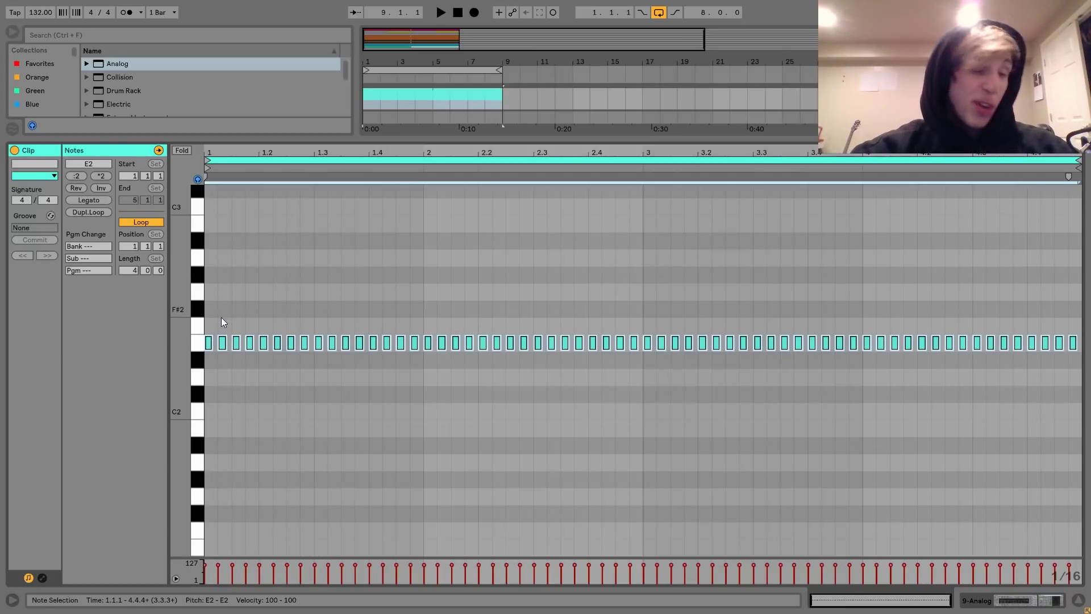
pyautogui.click(236, 343)
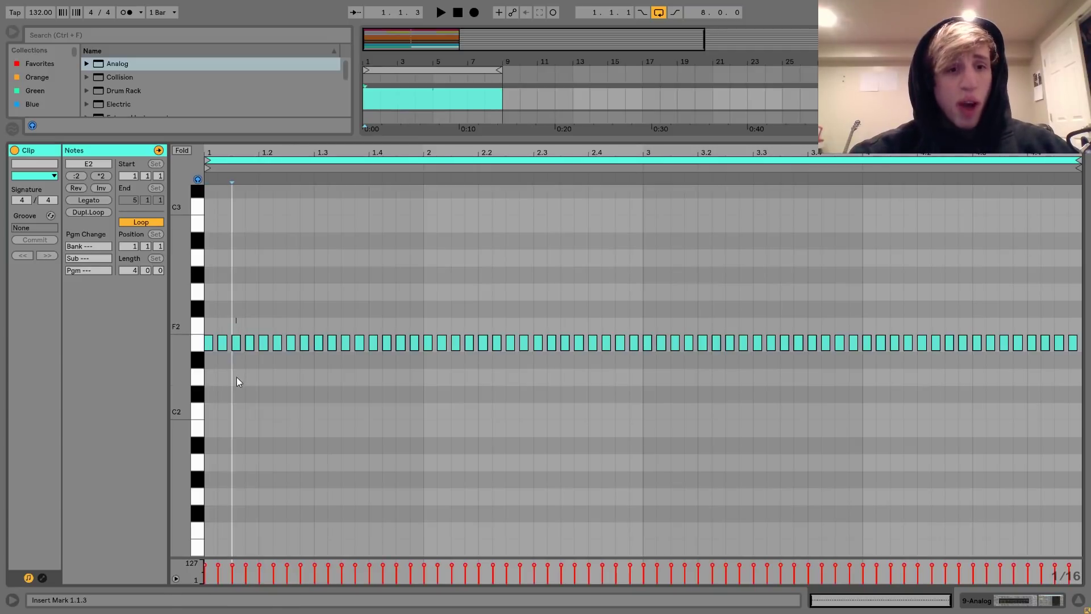
pyautogui.press('Up')
pyautogui.press('Up')
pyautogui.press('Up')
pyautogui.press('Up')
pyautogui.press('Up')
pyautogui.press('Up')
pyautogui.press('Up')
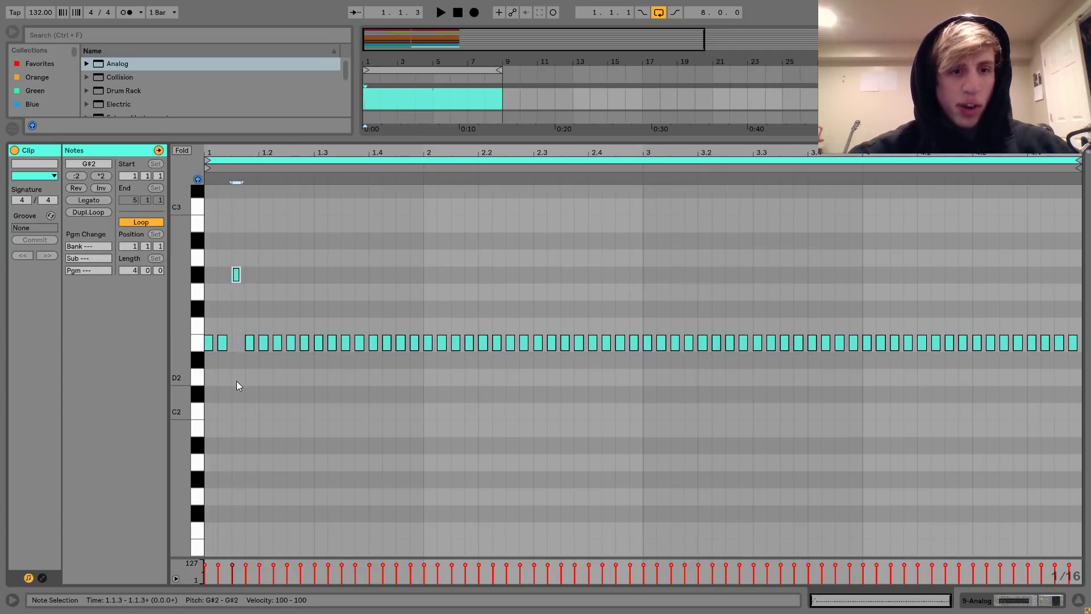
pyautogui.press('space')
pyautogui.press('space')
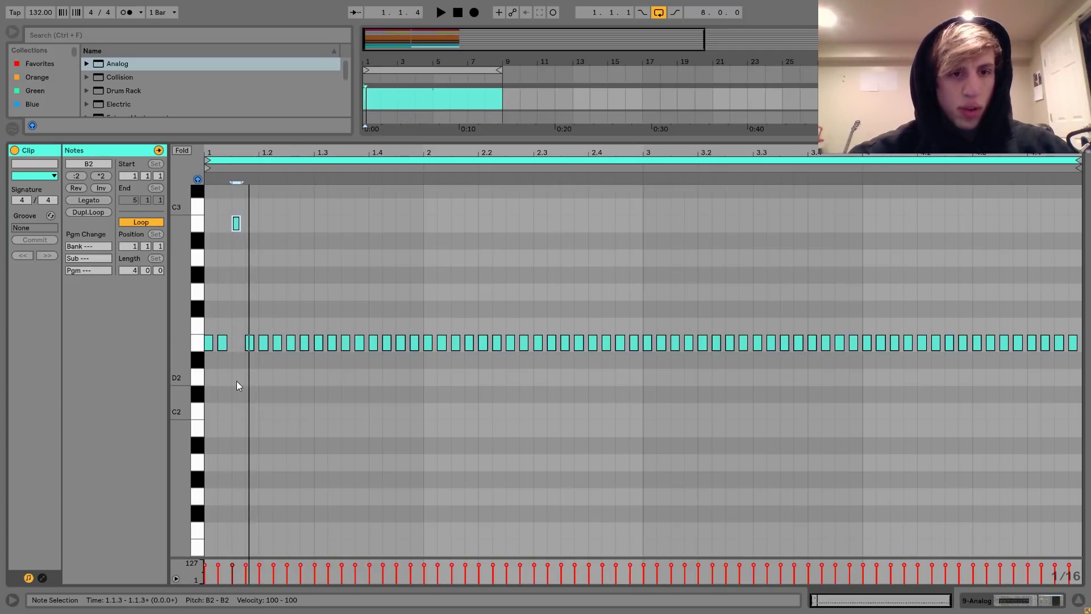
pyautogui.press('space')
pyautogui.press('space')
# Step: Raise the note at 1.2.2 to G2 and audition the pattern
pyautogui.click(278, 343)
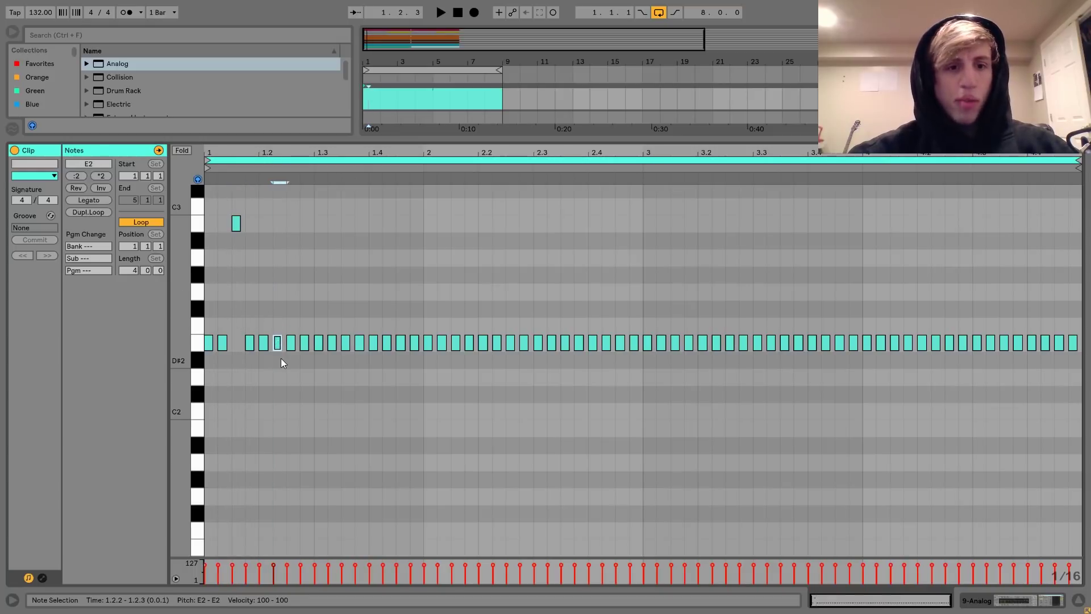
pyautogui.press('Up')
pyautogui.press('Up')
pyautogui.press('Up')
pyautogui.press('Up')
pyautogui.press('space')
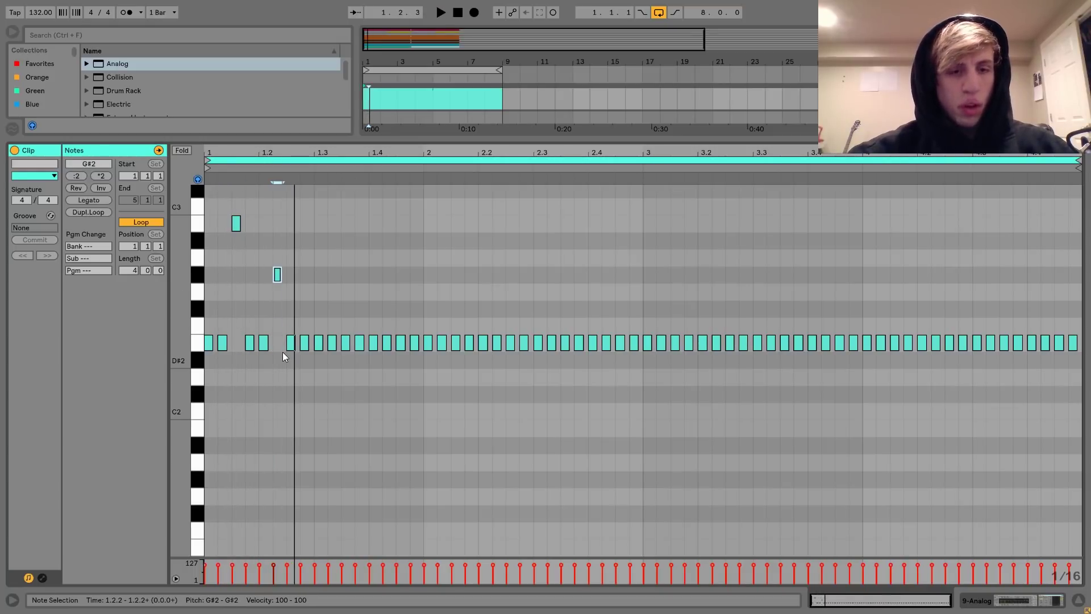
pyautogui.press('Down')
pyautogui.press('space')
# Step: Raise the note at 1.2.4 by an octave to E3 and play it back
pyautogui.click(305, 343)
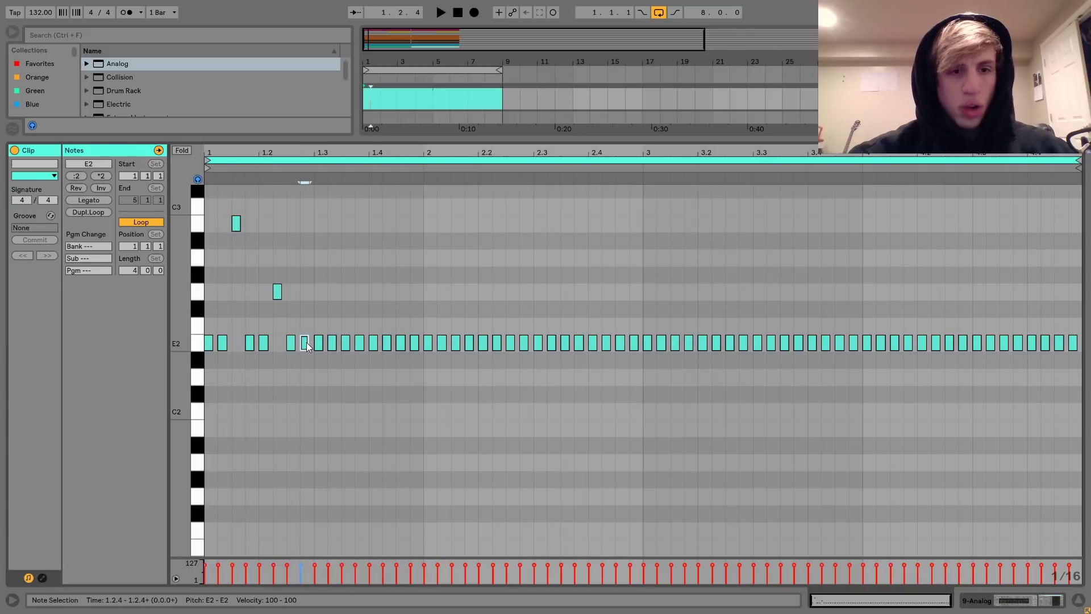
pyautogui.press('Up')
pyautogui.press('Up')
pyautogui.press('Down')
pyautogui.press('Down')
pyautogui.hotkey('shift', 'Up')
pyautogui.press('space')
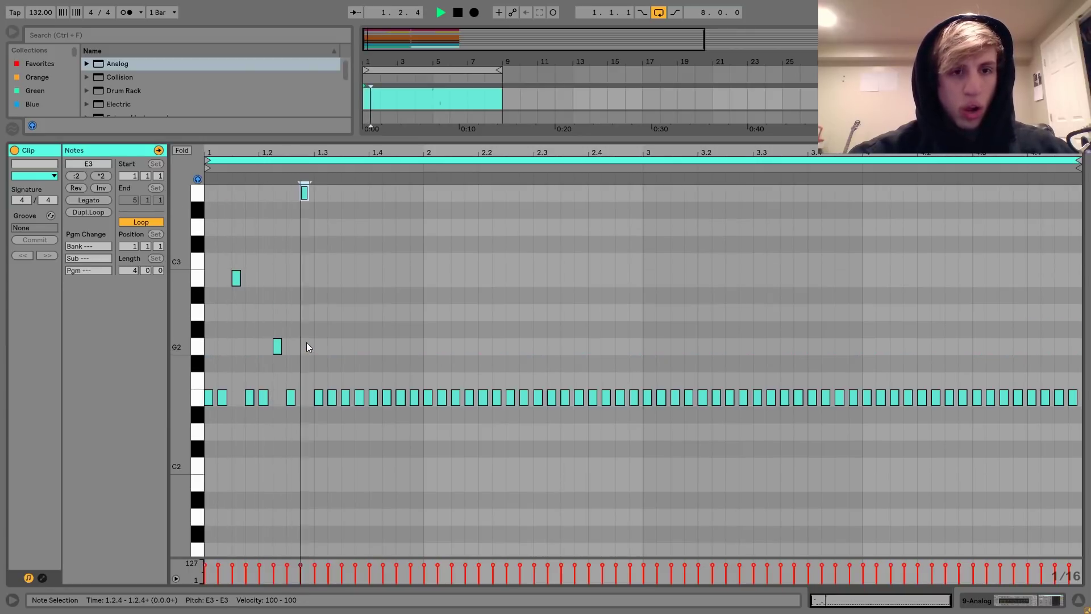
# Step: Raise the note at 1.3.2 to G3 and audition the pattern
pyautogui.click(334, 398)
pyautogui.press('Up')
pyautogui.press('Up')
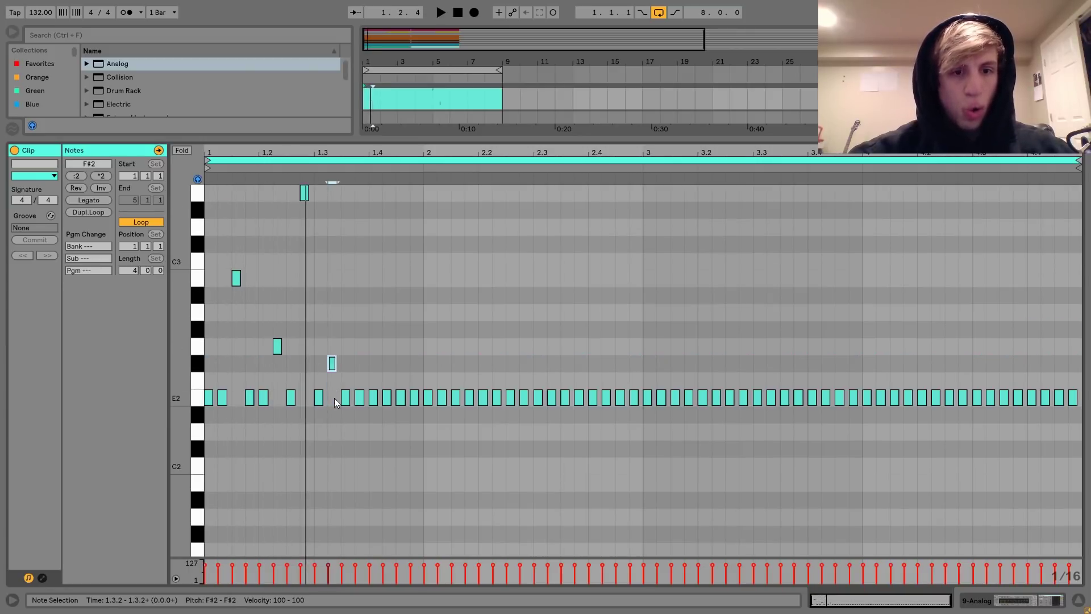
pyautogui.press('Up')
pyautogui.hotkey('shift', 'Up')
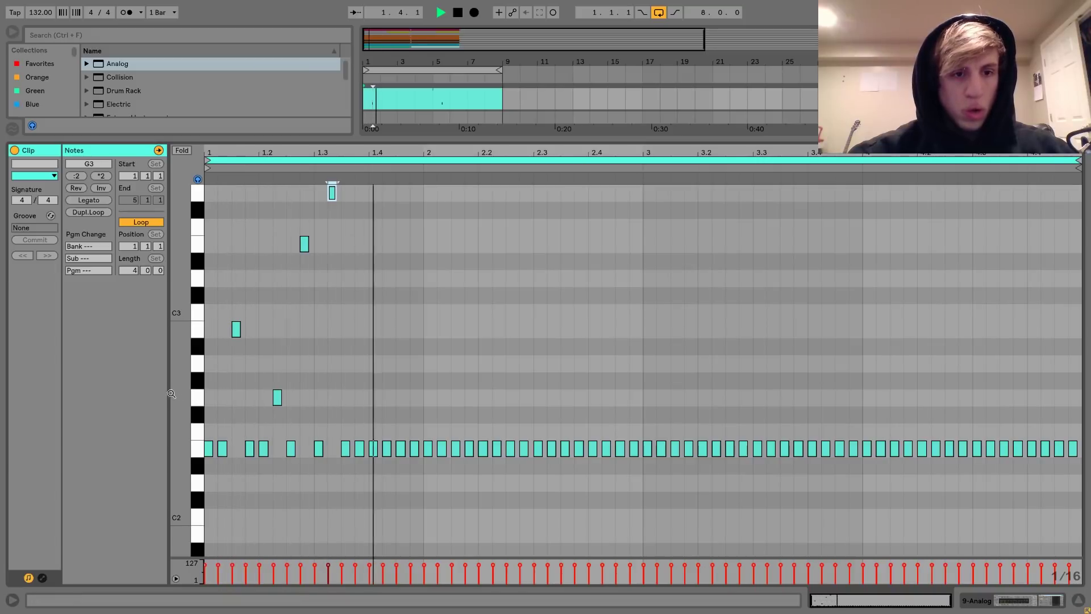
pyautogui.press('space')
pyautogui.moveTo(180, 395); pyautogui.dragTo(160, 395)
pyautogui.press('space')
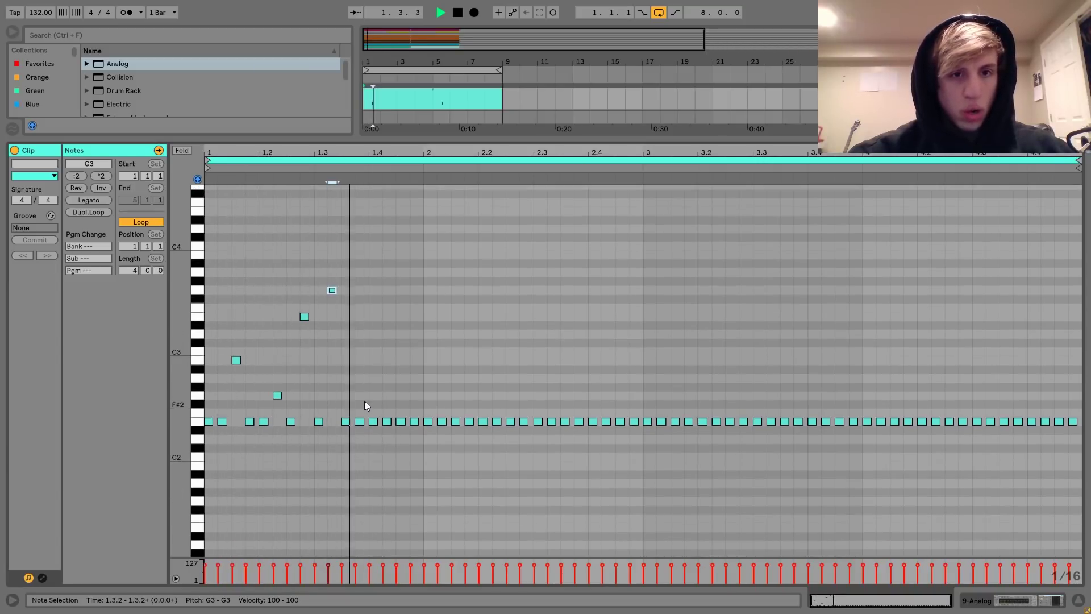
pyautogui.press('space')
# Step: Raise the note at 1.3.4 to F#2 and the one at 1.3.3 to G2, auditioning the pattern
pyautogui.click(359, 421)
pyautogui.press('Up')
pyautogui.press('space')
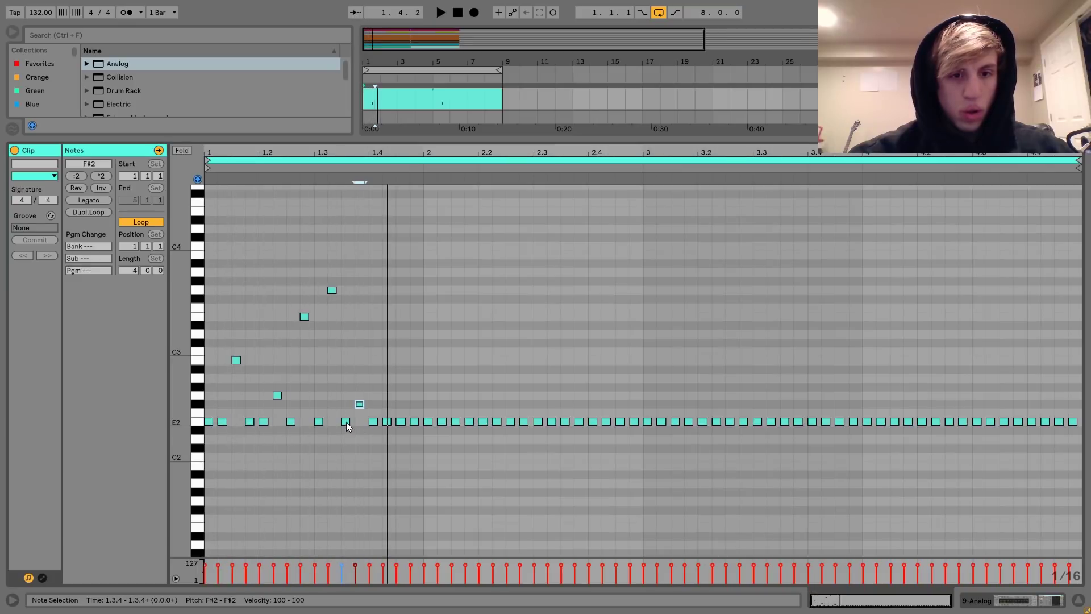
pyautogui.click(346, 421)
pyautogui.press('Up')
pyautogui.press('Up')
pyautogui.press('Up')
pyautogui.press('space')
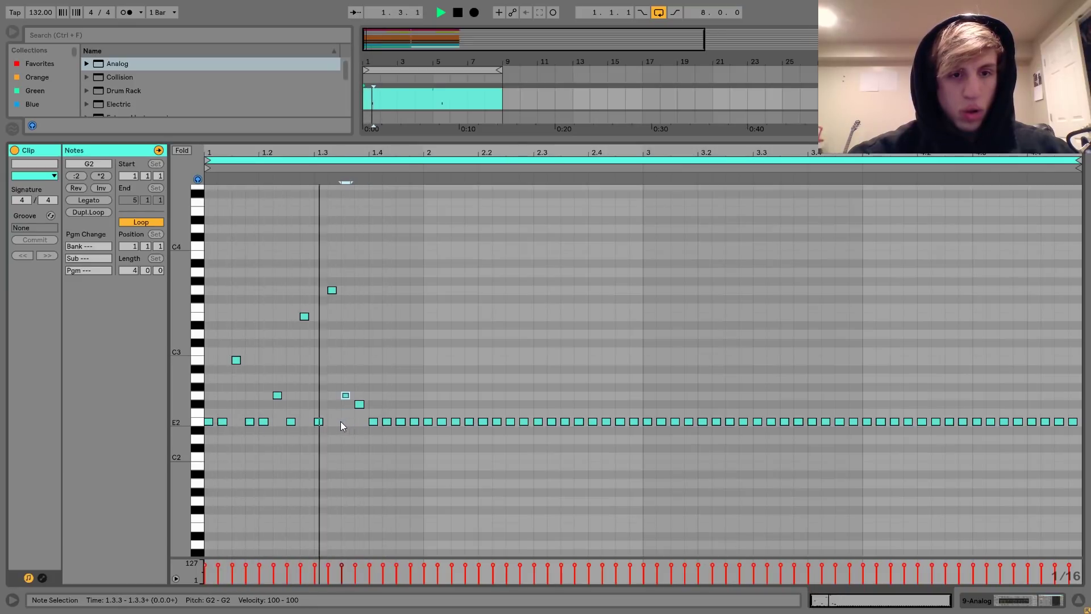
pyautogui.press('space')
# Step: Try the note at 1.4.3 on B2 and audition the pattern
pyautogui.click(401, 422)
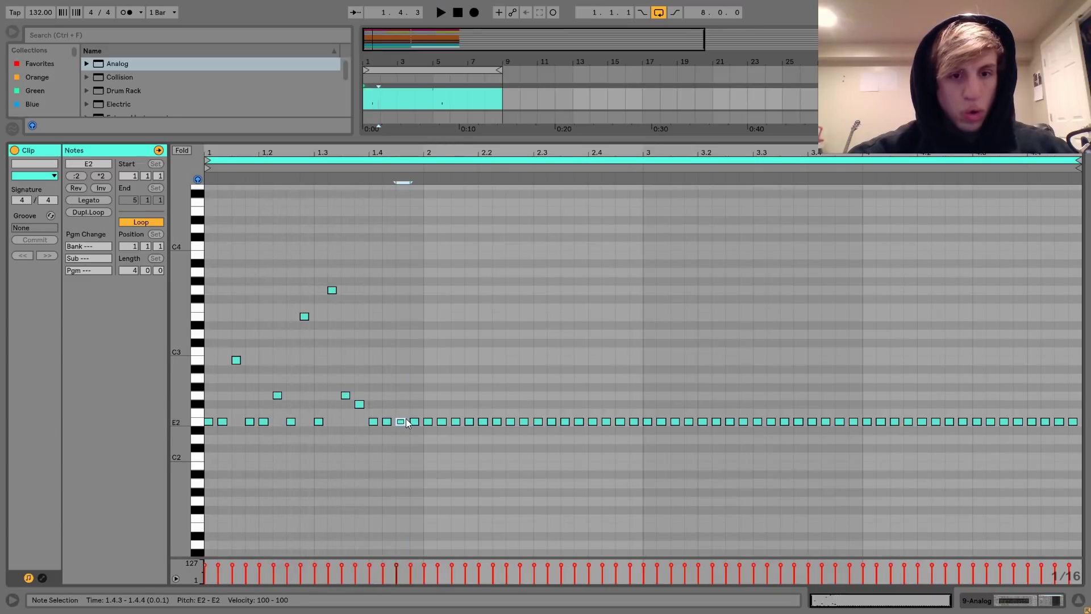
pyautogui.press('Up')
pyautogui.press('Up')
pyautogui.press('Up')
pyautogui.press('Up')
pyautogui.press('Up')
pyautogui.press('Up')
pyautogui.press('Up')
pyautogui.press('space')
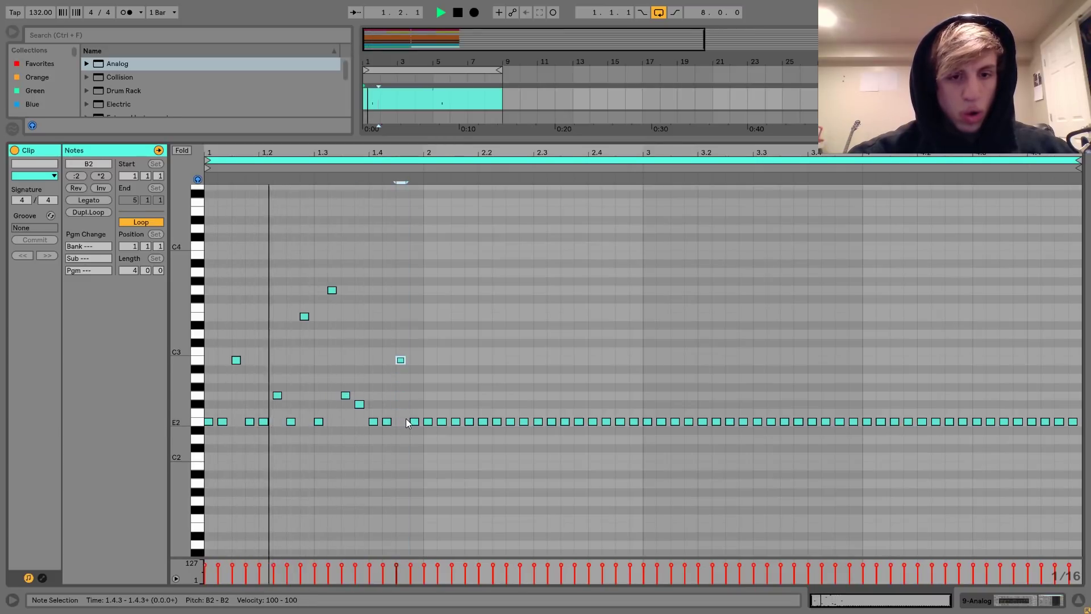
pyautogui.press('space')
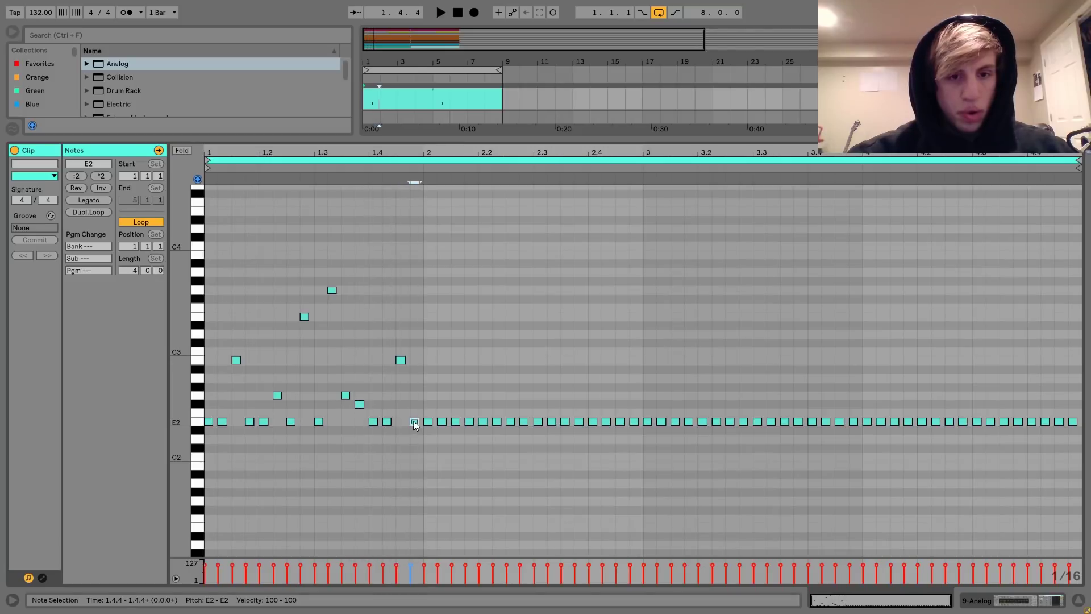
# Step: Raise the note at 1.4.2 to B2
pyautogui.click(387, 421)
pyautogui.press('Up')
pyautogui.press('Up')
pyautogui.press('Up')
pyautogui.press('Up')
pyautogui.press('Up')
pyautogui.press('Up')
pyautogui.press('Up')
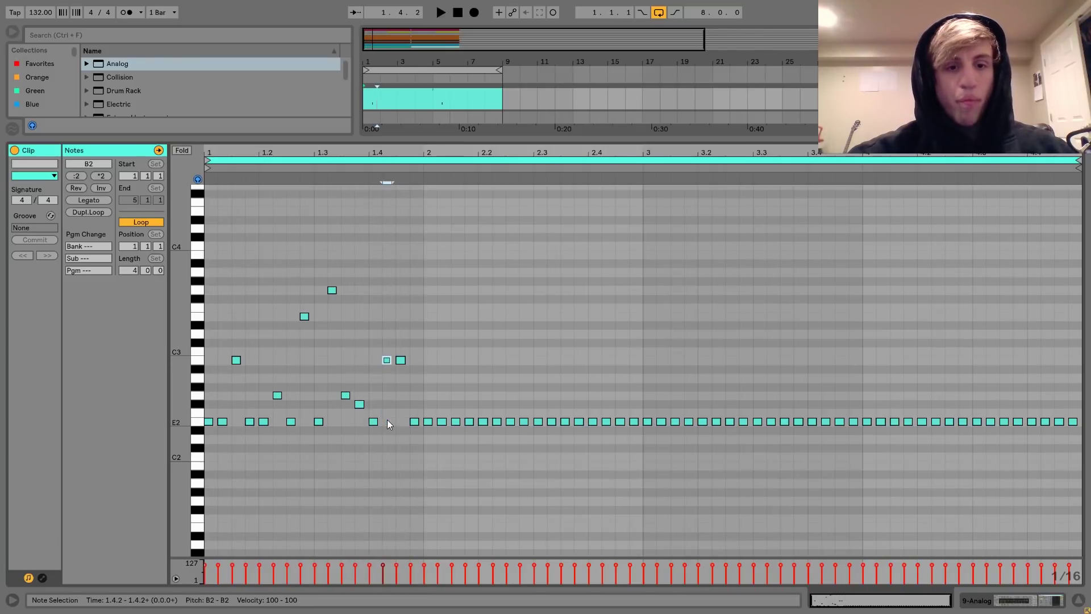
# Step: Move the note at 1.4.3 to G3 and audition the whole first bar
pyautogui.click(401, 360)
pyautogui.press('Up')
pyautogui.press('Up')
pyautogui.press('Up')
pyautogui.press('Up')
pyautogui.press('Up')
pyautogui.press('Up')
pyautogui.press('Up')
pyautogui.press('Up')
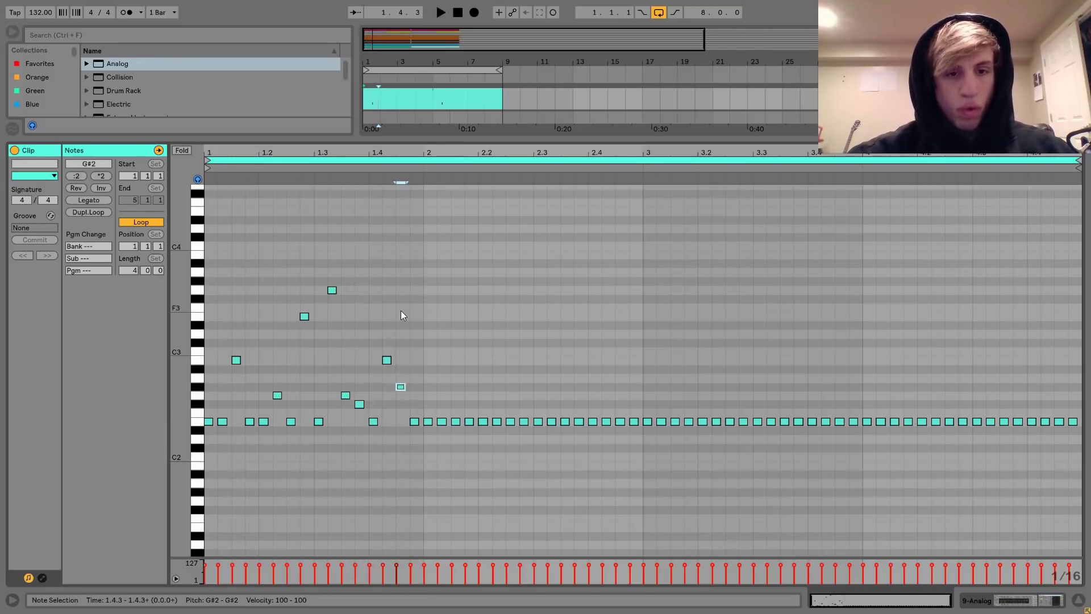
pyautogui.press('space')
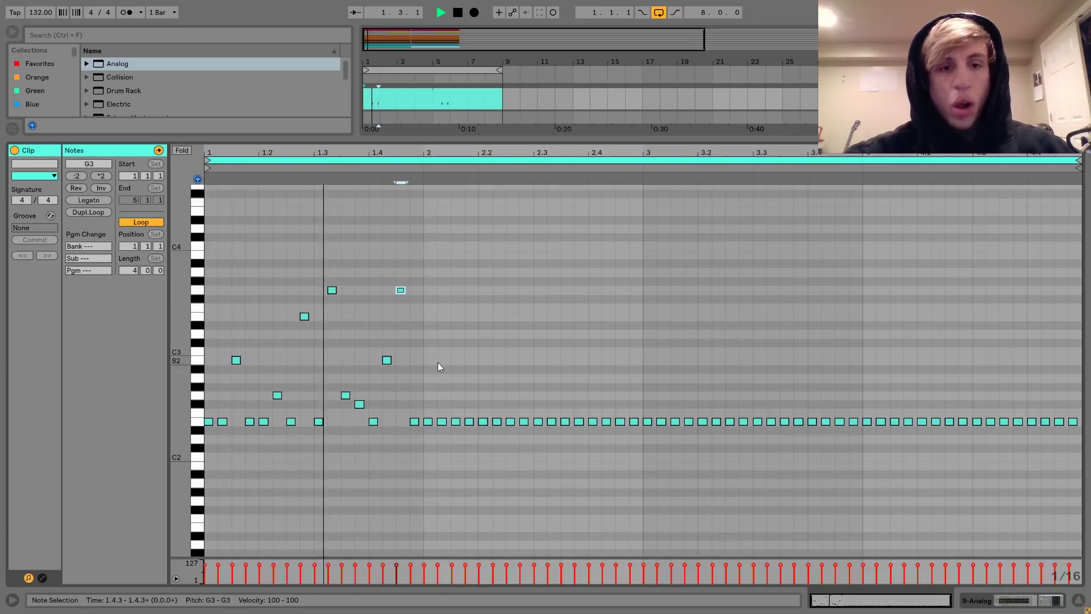
pyautogui.press('space')
# Step: Delete all notes from bar 2 to the clip's end and duplicate the first bar's pattern into bar 2
pyautogui.moveTo(430, 264); pyautogui.dragTo(1079, 449)
pyautogui.press('Delete')
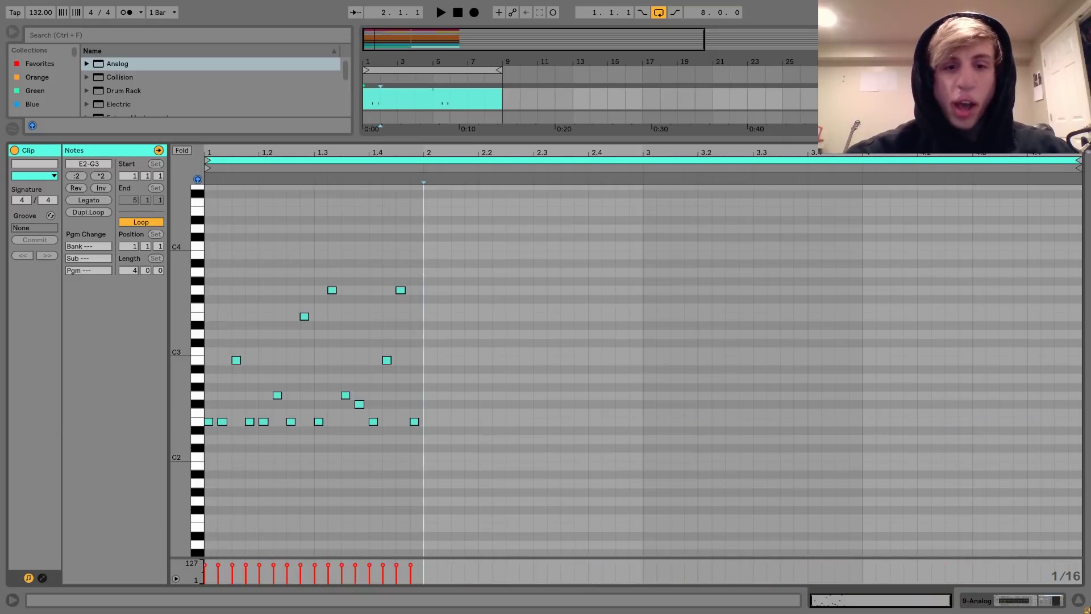
pyautogui.hotkey('ctrl', 'a')
pyautogui.hotkey('ctrl', 'd')
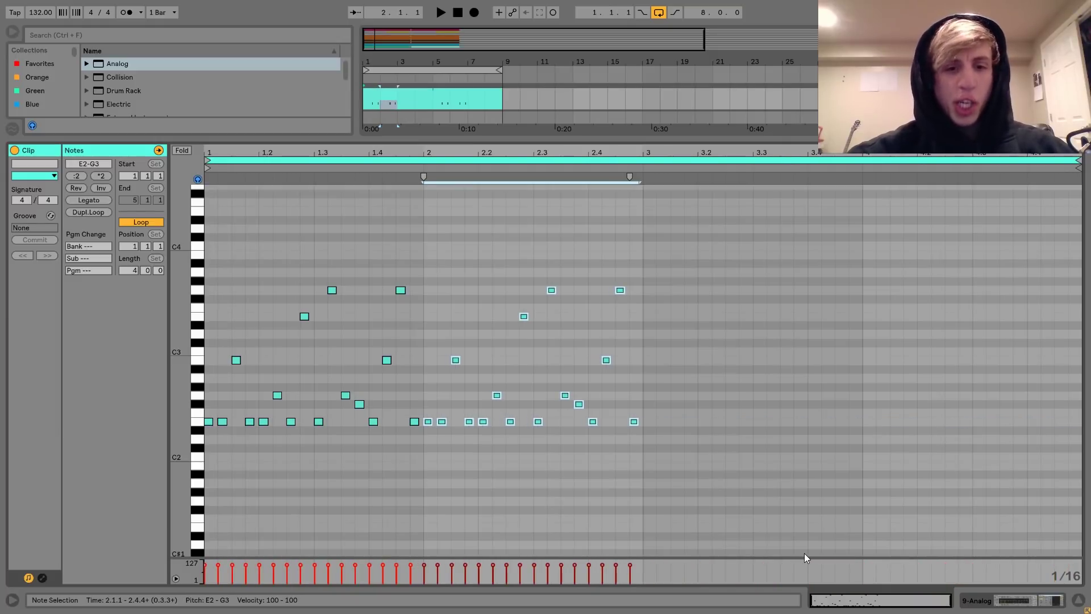
# Step: Vary the start of bar 2: raise the note at 2.1.2 to E3 and lower the one at 2.1.3 to E2
pyautogui.click(446, 421)
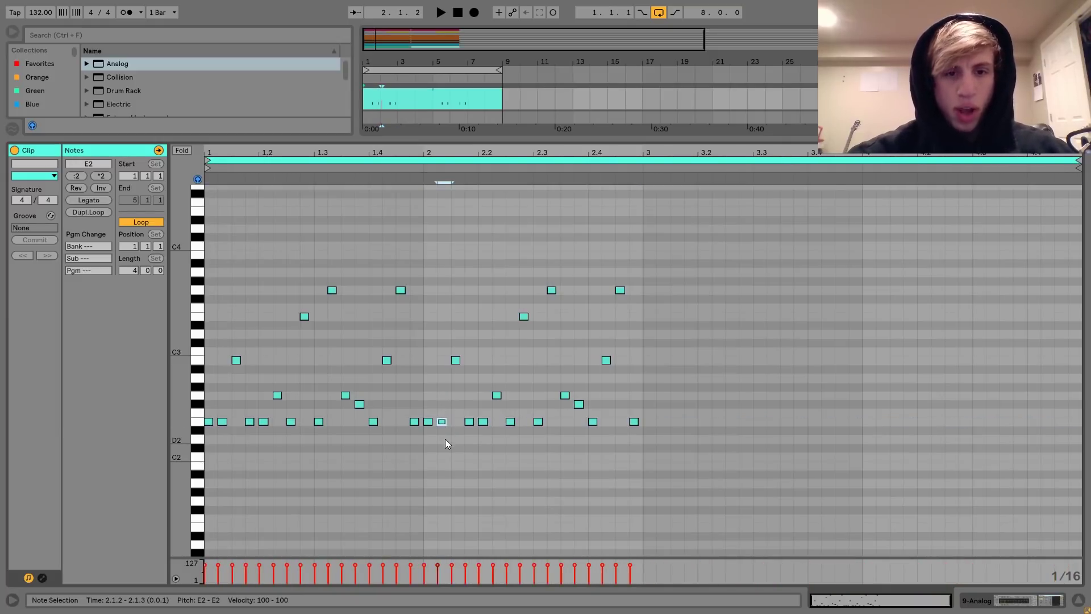
pyautogui.hotkey('shift', 'Up')
pyautogui.click(455, 338)
pyautogui.click(456, 360)
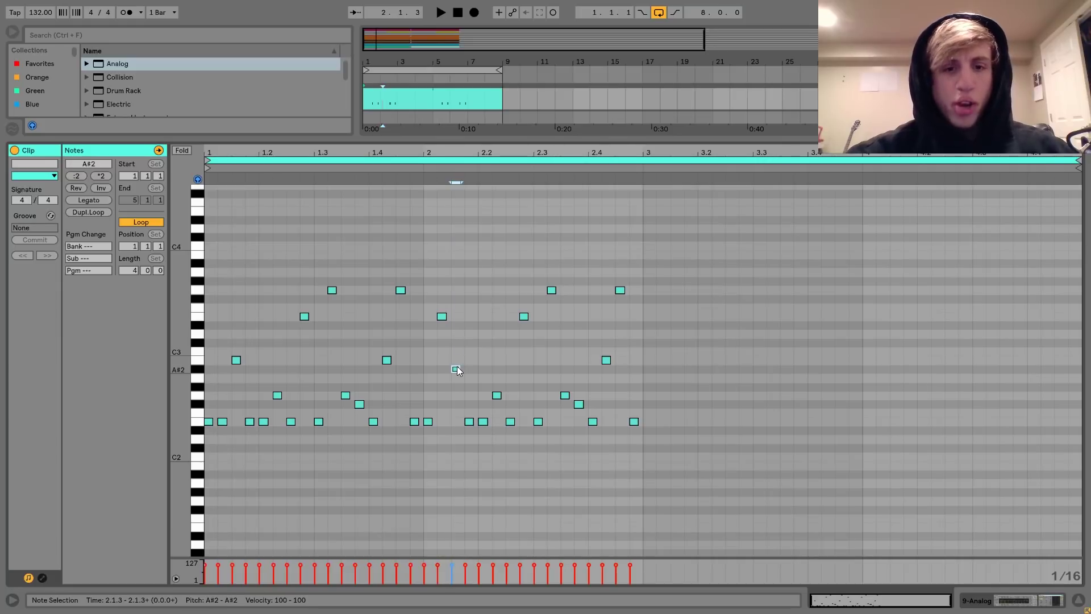
pyautogui.press('Down')
pyautogui.press('Down')
pyautogui.press('Down')
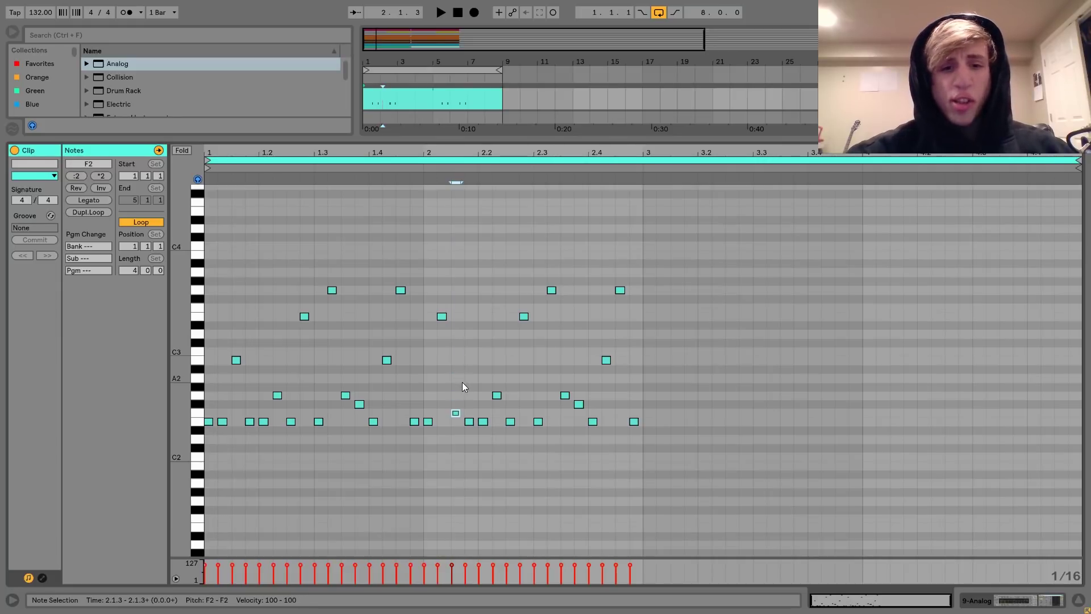
# Step: Raise the note at 2.1.4 to G2
pyautogui.click(469, 422)
pyautogui.press('Up')
pyautogui.press('Up')
pyautogui.press('Up')
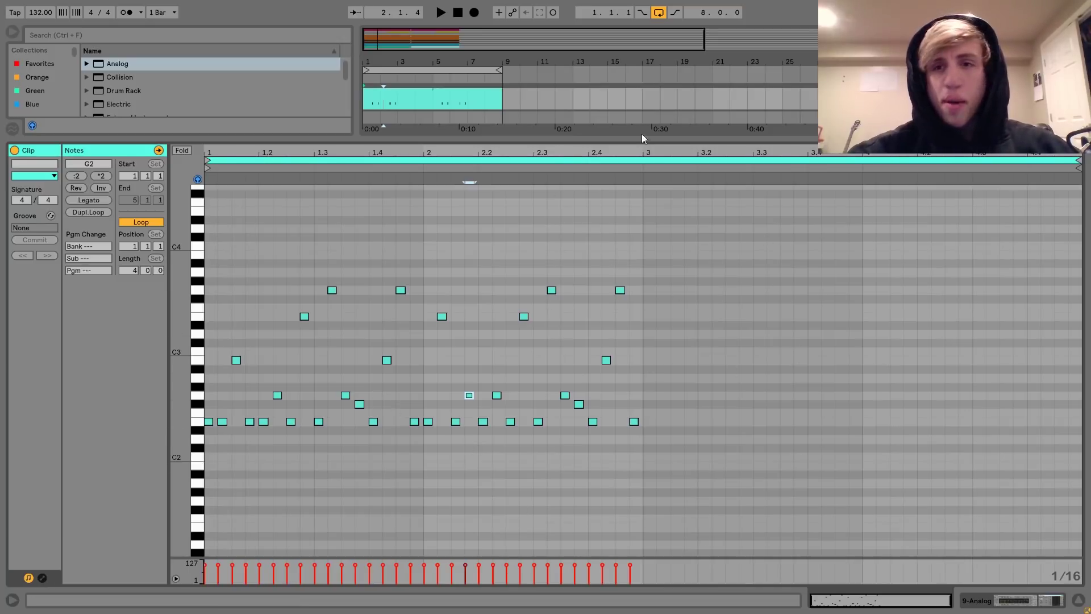
# Step: Leave the note editor and bring back the full arrangement with the 9 Analog track's devices
pyautogui.click(397, 113)
pyautogui.click(397, 112)
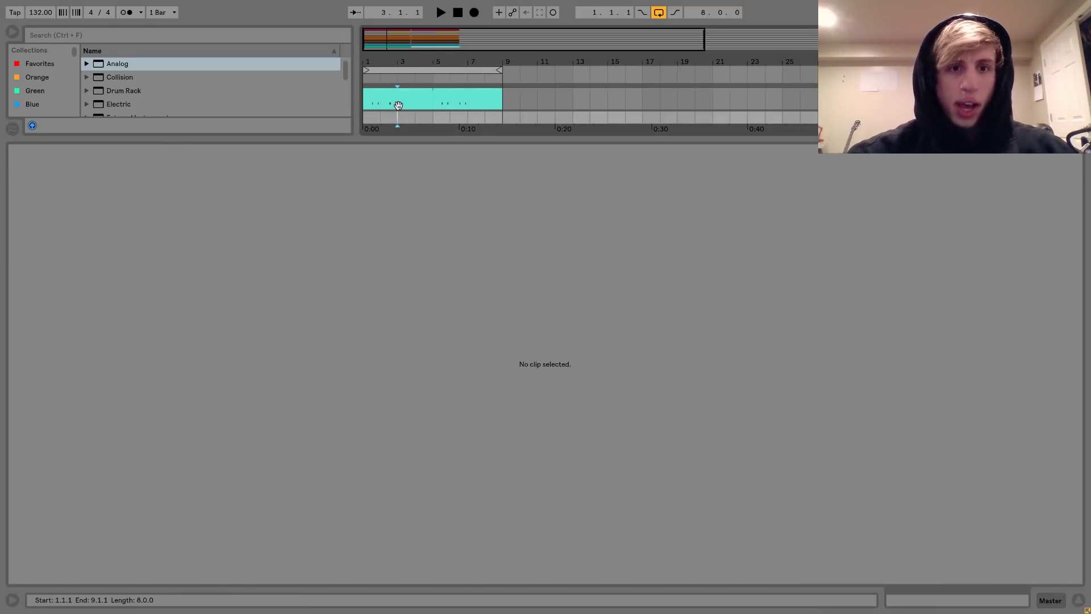
pyautogui.click(397, 104)
pyautogui.click(397, 109)
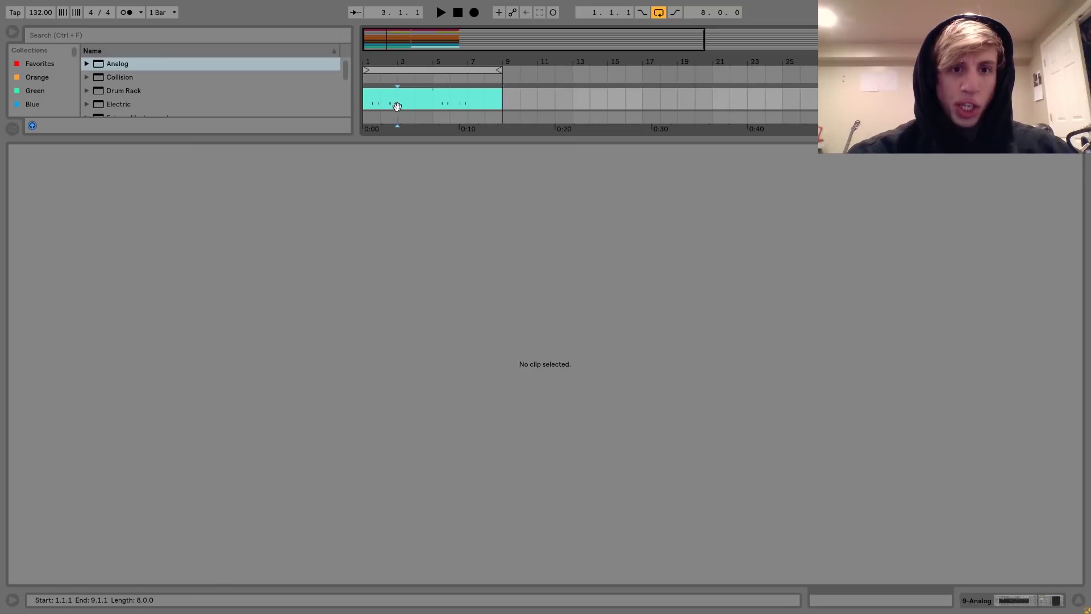
pyautogui.click(394, 103)
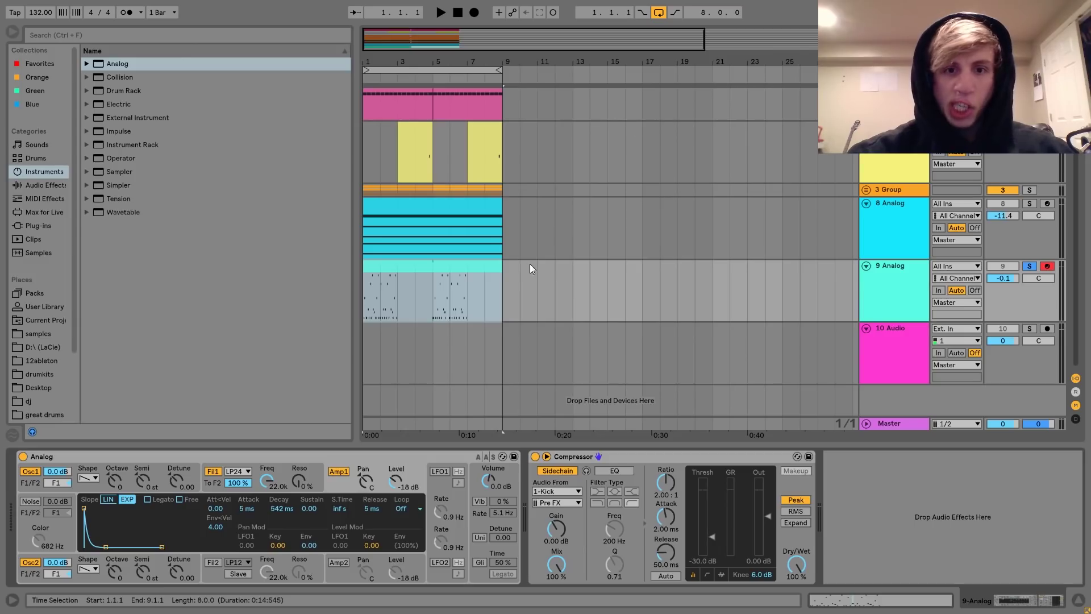
# Step: Insert an empty two-bar MIDI clip at bars 9 to 11 on the 9 Analog track and delete it again
pyautogui.moveTo(507, 271); pyautogui.dragTo(543, 276)
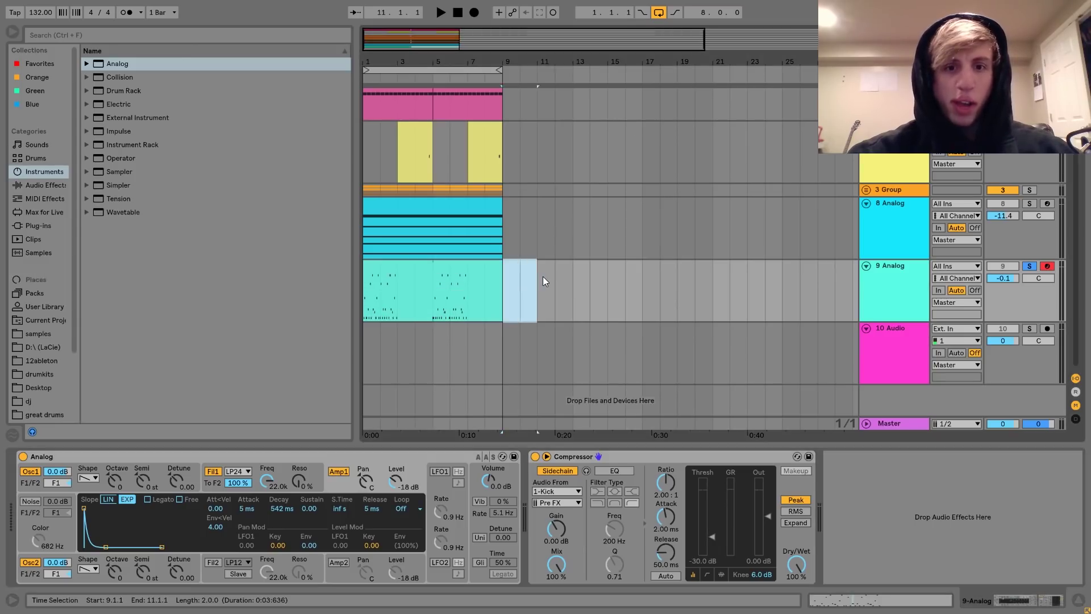
pyautogui.hotkey('ctrl', 'shift', 'm')
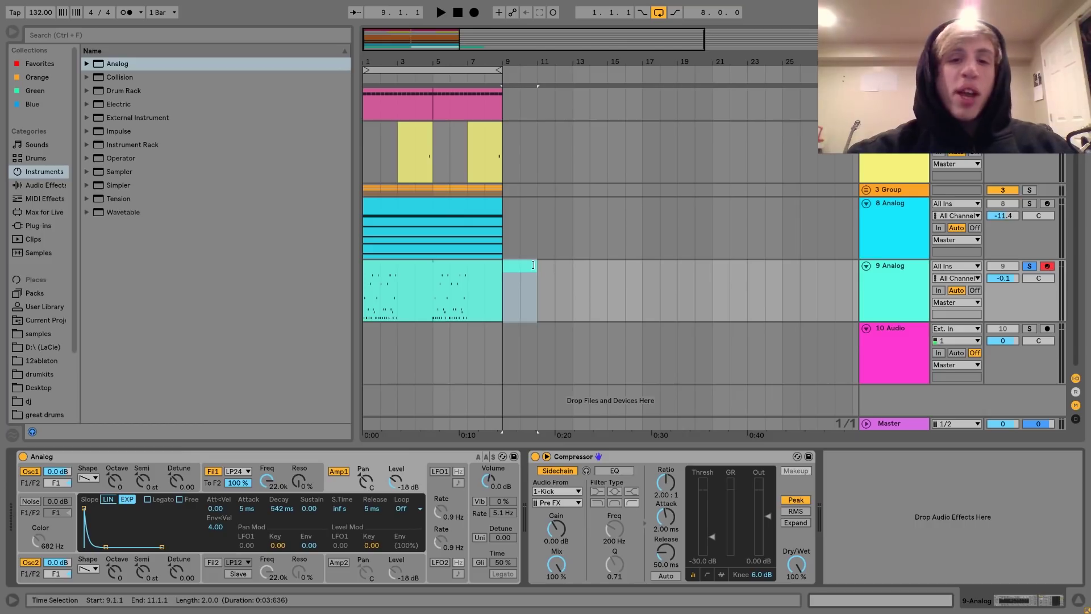
pyautogui.press('Delete')
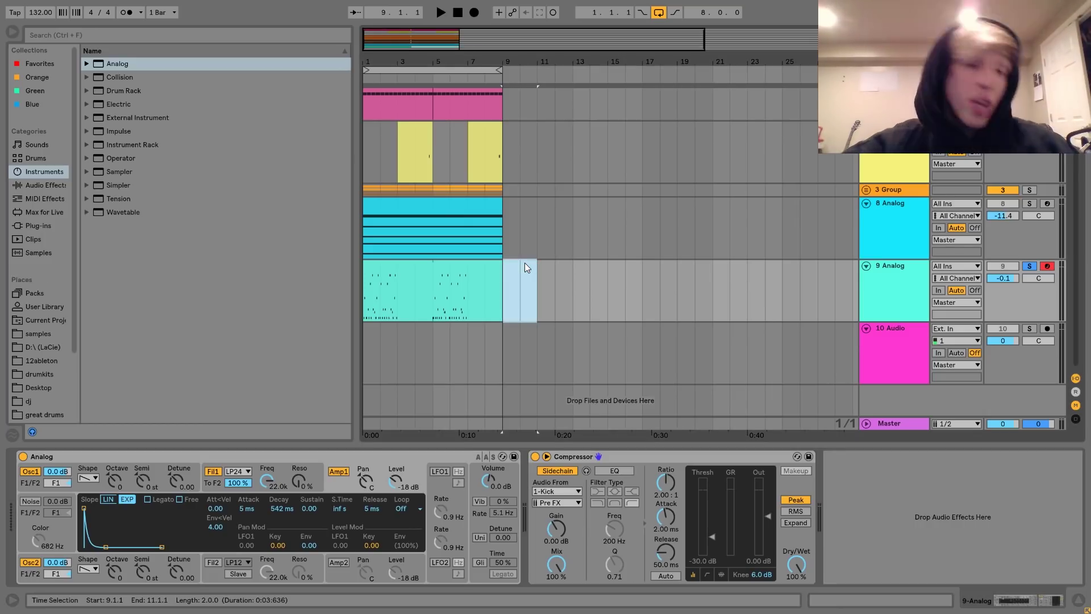
# Step: Reopen the first clip on the 9 Analog track for note editing and lower the note at 2.2.2 to F#2
pyautogui.doubleClick(437, 292)
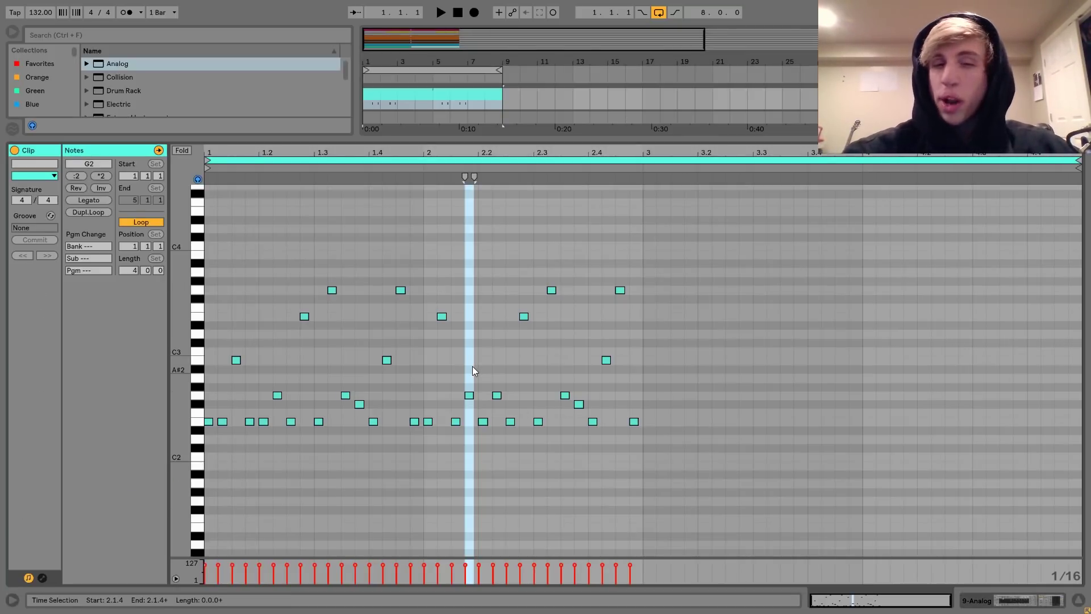
pyautogui.click(502, 380)
pyautogui.moveTo(498, 394); pyautogui.dragTo(496, 401)
pyautogui.press('space')
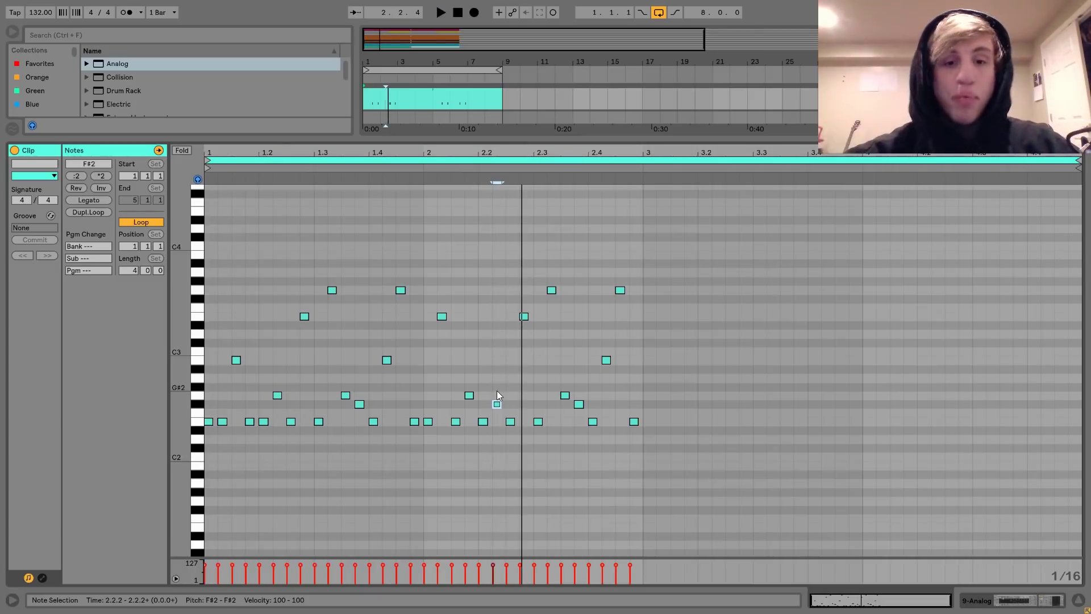
# Step: Lower the note at 2.2.4 to B2 and the note at 2.3.2 to E3, and play back the pattern
pyautogui.click(524, 316)
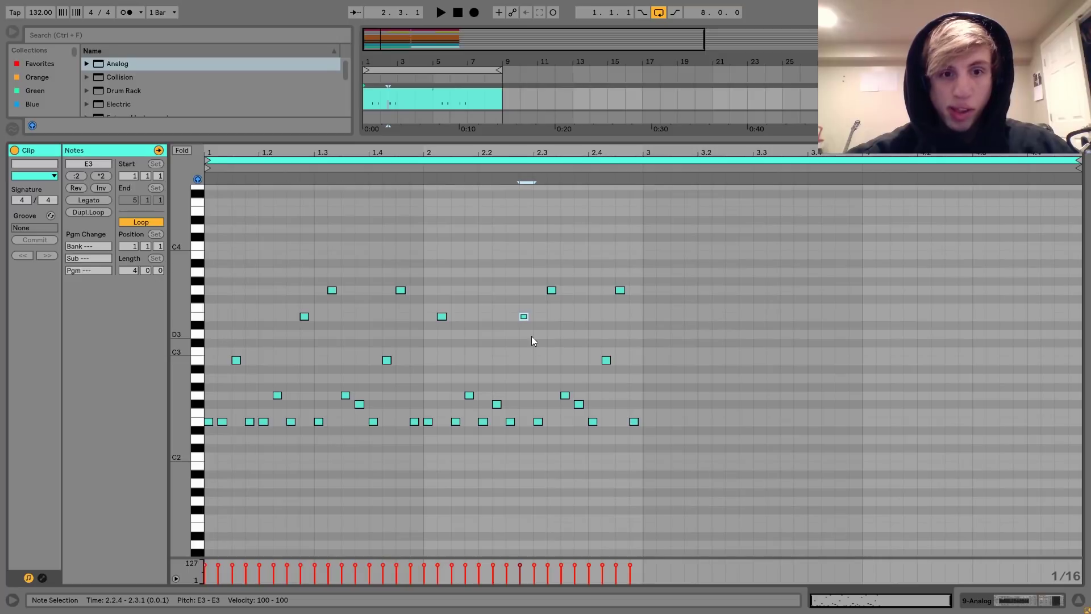
pyautogui.press('Down')
pyautogui.press('Down')
pyautogui.moveTo(533, 336); pyautogui.dragTo(555, 253)
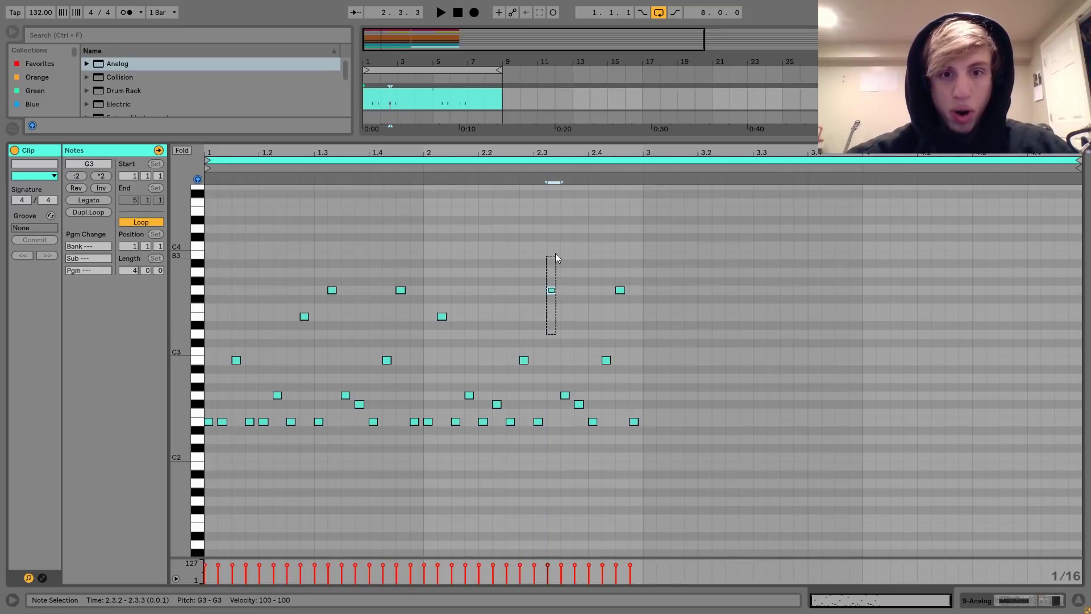
pyautogui.press('Down')
pyautogui.press('Down')
pyautogui.press('Down')
pyautogui.press('space')
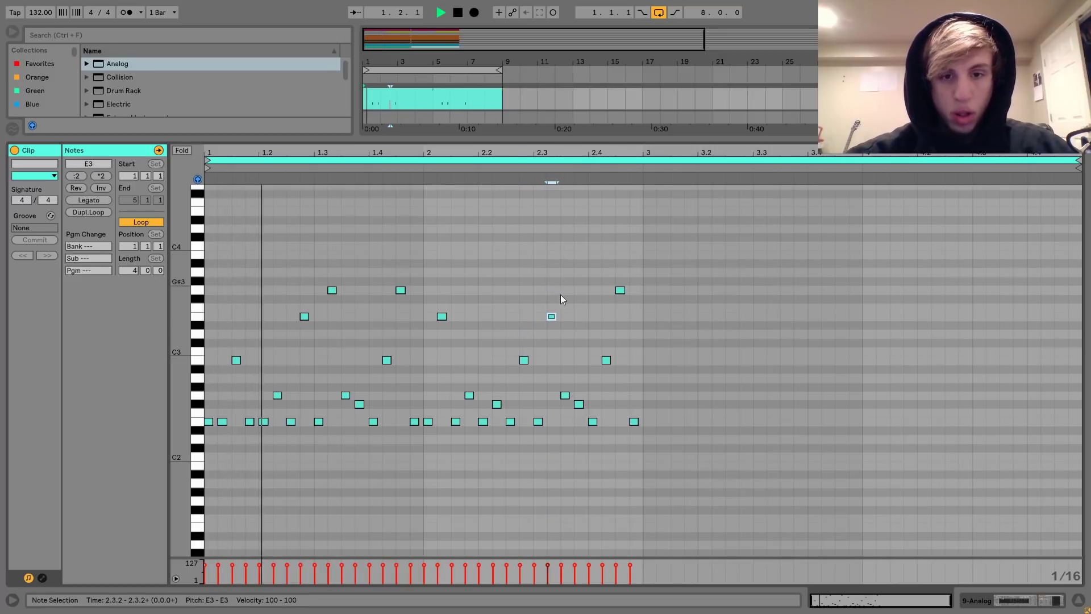
# Step: Raise the notes at 2.3.3 and 2.3.4 by an octave to G3 and F#3, and lower the note at 2.4.3 to G2
pyautogui.click(563, 379)
pyautogui.moveTo(562, 375); pyautogui.dragTo(582, 405)
pyautogui.hotkey('shift', 'Up')
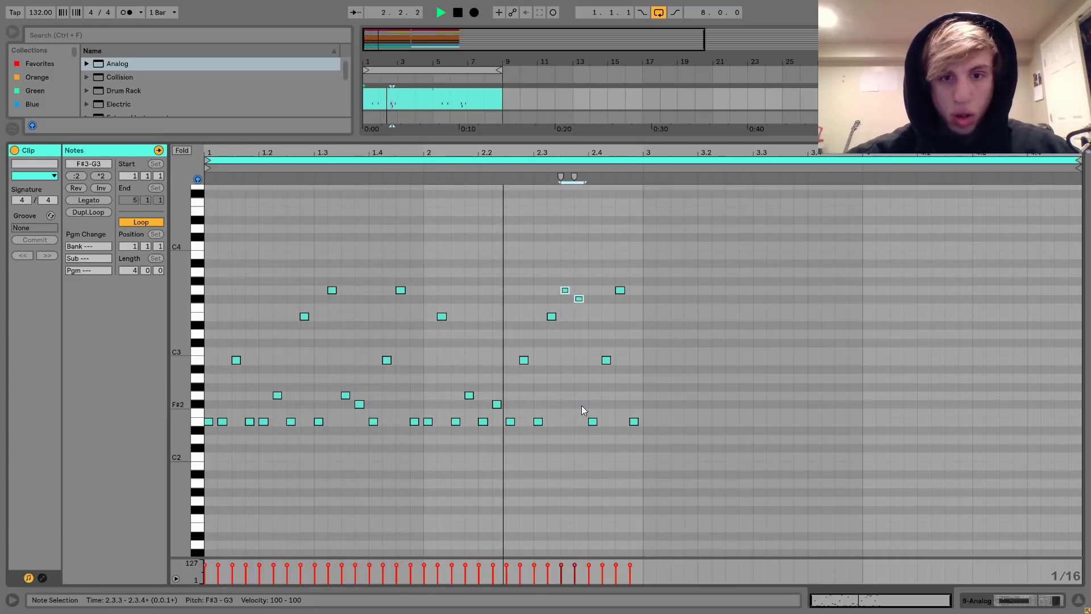
pyautogui.click(620, 290)
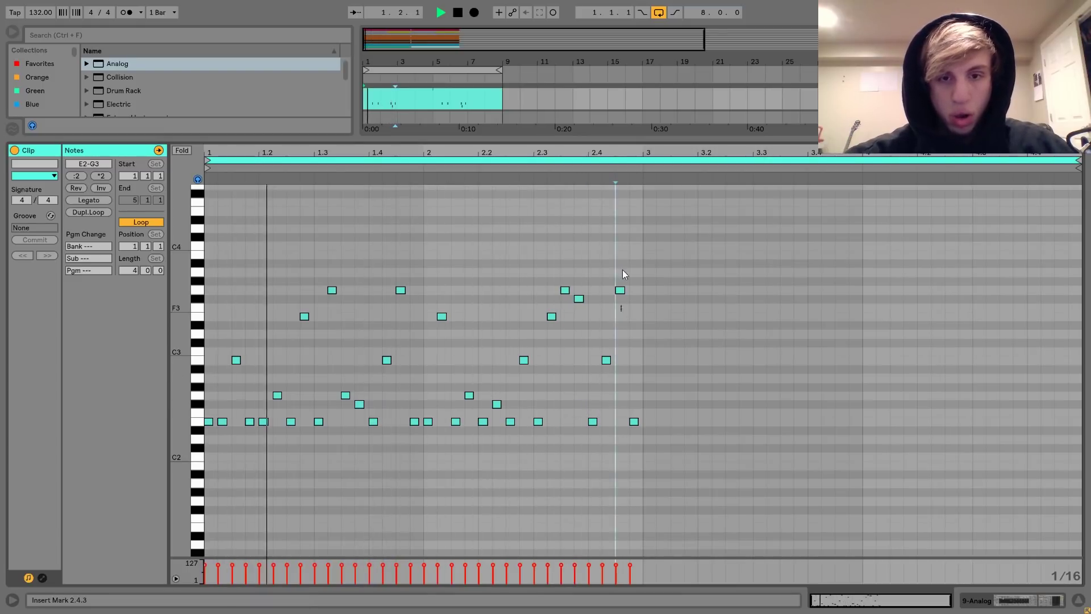
pyautogui.hotkey('shift', 'Down')
pyautogui.press('space')
pyautogui.press('space')
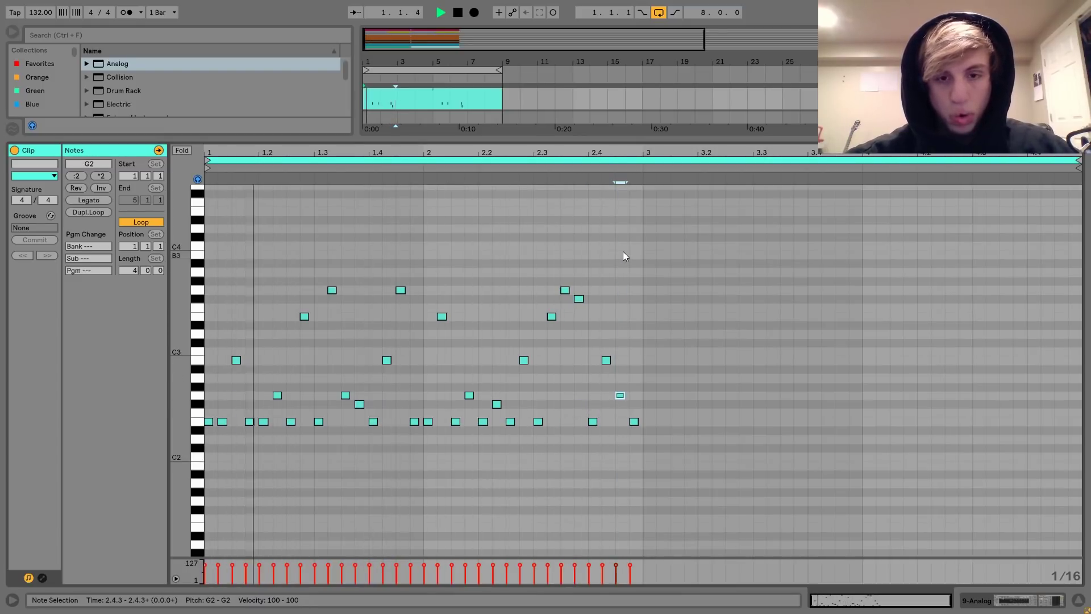
# Step: Duplicate the whole two-bar note pattern into bars 3 and 4 of the clip
pyautogui.click(588, 177)
pyautogui.hotkey('ctrl', 'a')
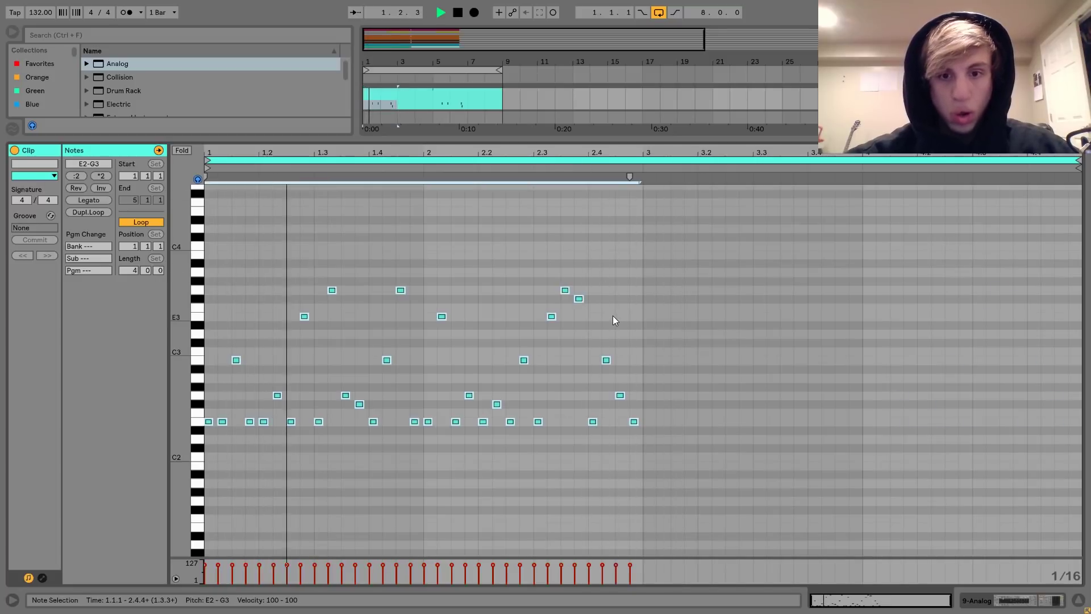
pyautogui.hotkey('ctrl', 'd')
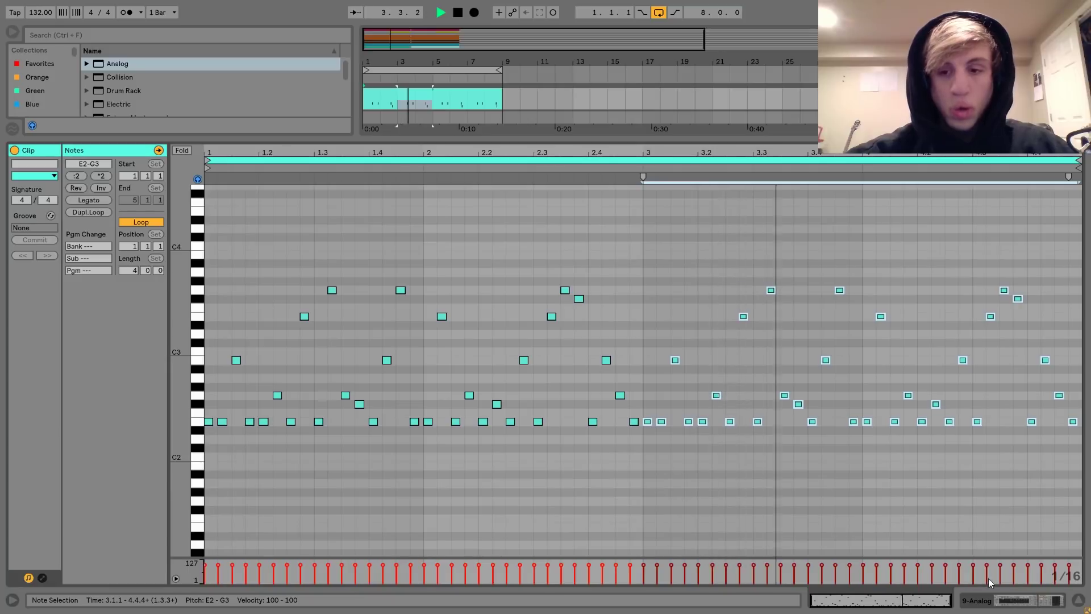
# Step: Return to the arrangement, unsolo the 9 Analog track and balance the volumes: 1.0 dB for 9 Analog and -13.8 dB for 8 Analog
pyautogui.click(1023, 602)
pyautogui.click(1029, 266)
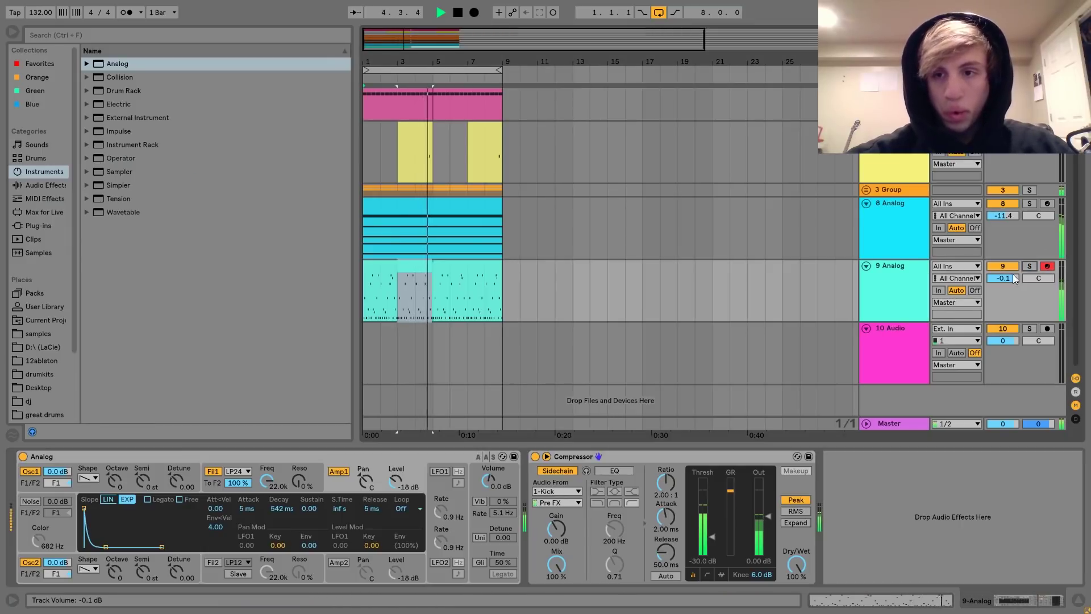
pyautogui.moveTo(1003, 278); pyautogui.dragTo(1003, 274)
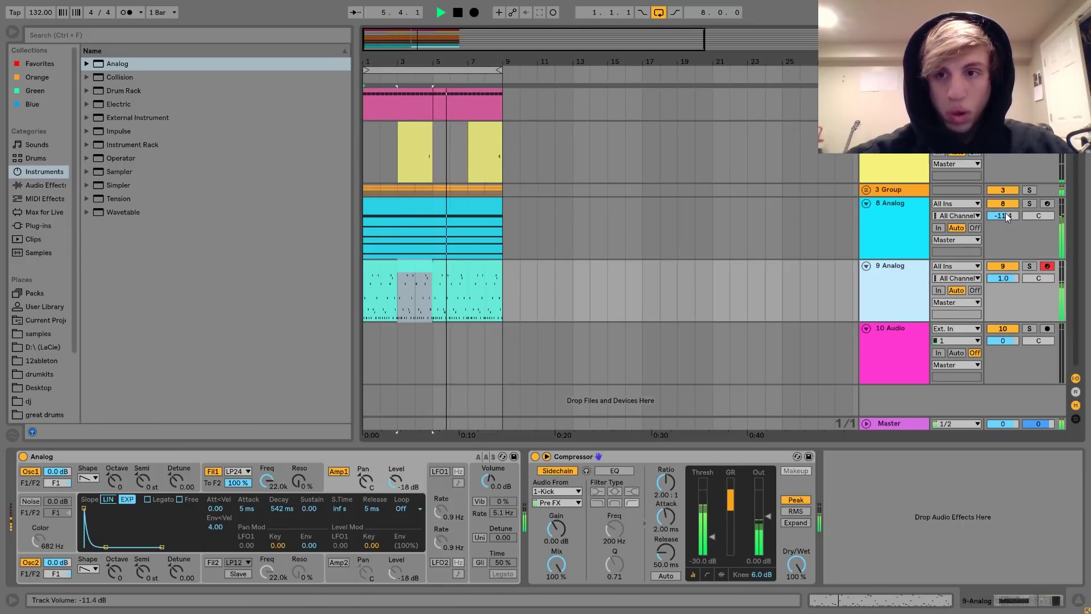
pyautogui.moveTo(1003, 215); pyautogui.dragTo(1003, 227)
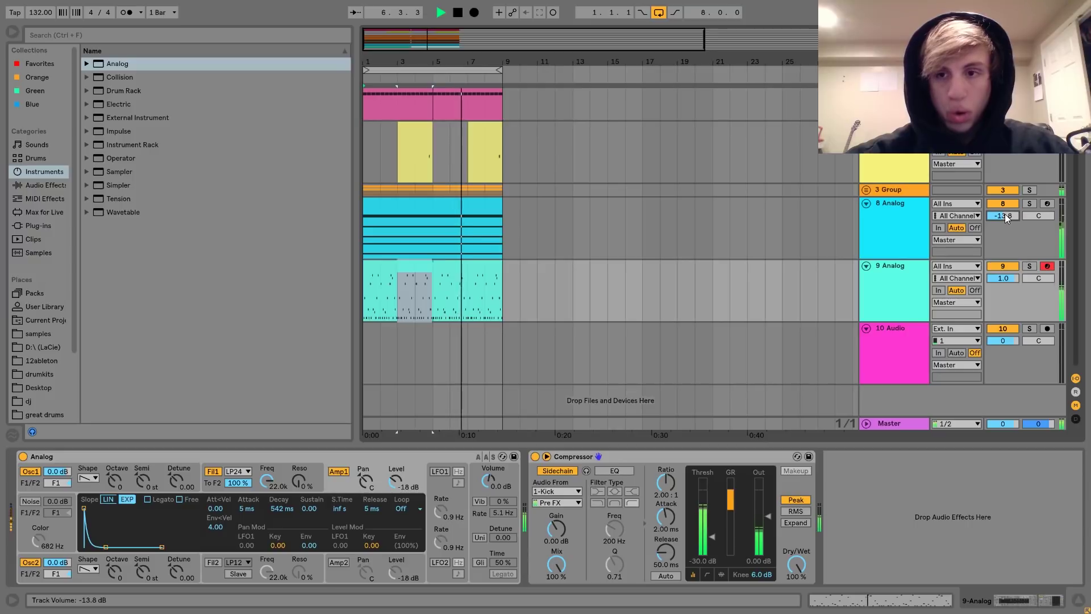
pyautogui.click(901, 283)
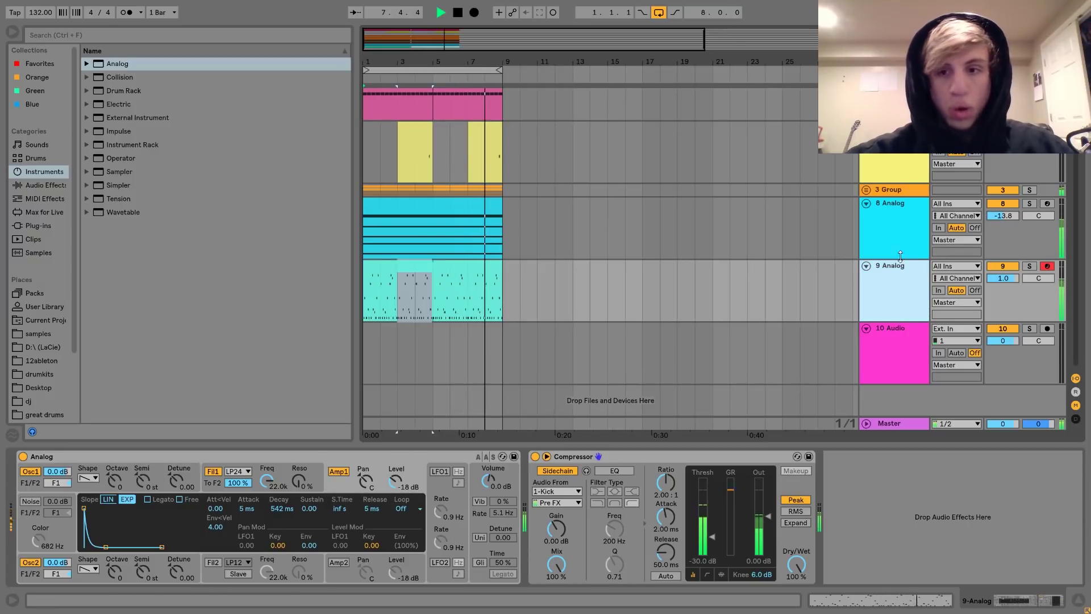
pyautogui.press('space')
# Step: Solo the 9 Analog track and enable unison in its Analog instrument with a detune of 38.28 and a 9 ms delay
pyautogui.click(1030, 266)
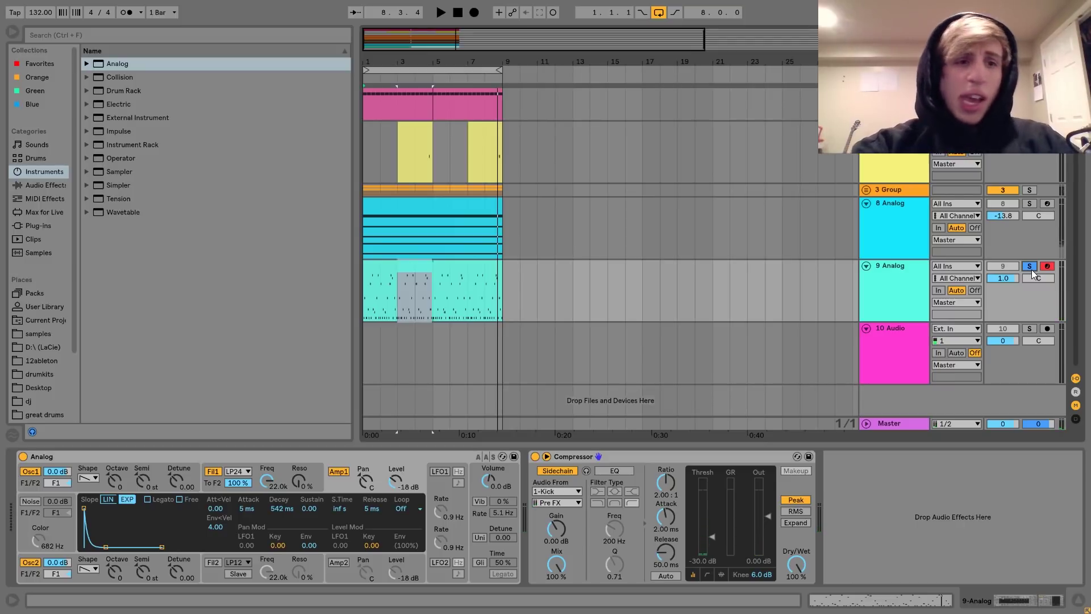
pyautogui.press('space')
pyautogui.click(479, 537)
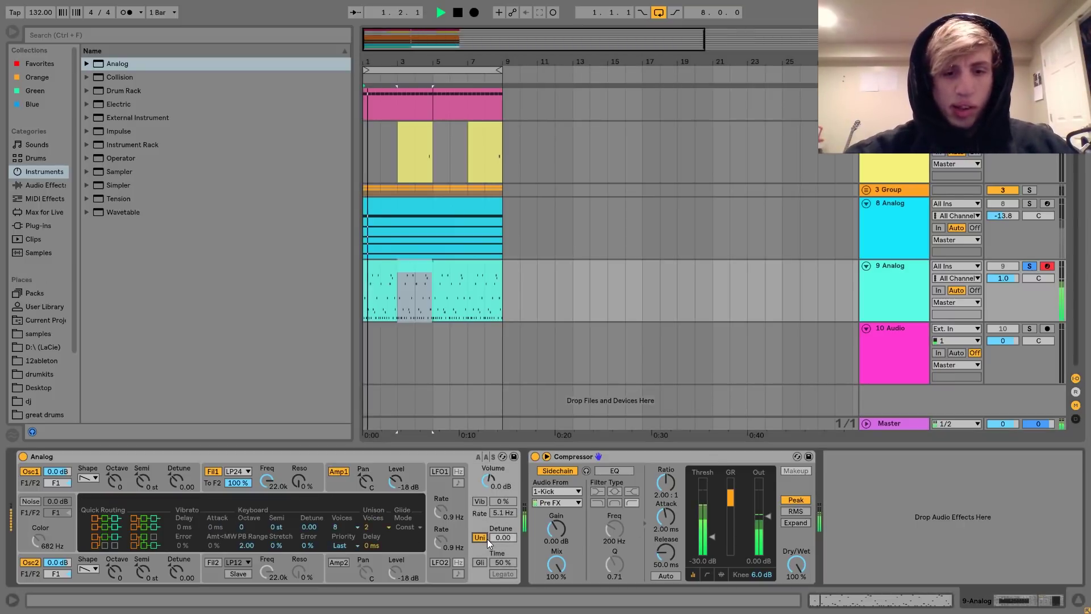
pyautogui.moveTo(502, 537); pyautogui.dragTo(503, 511)
pyautogui.press('space')
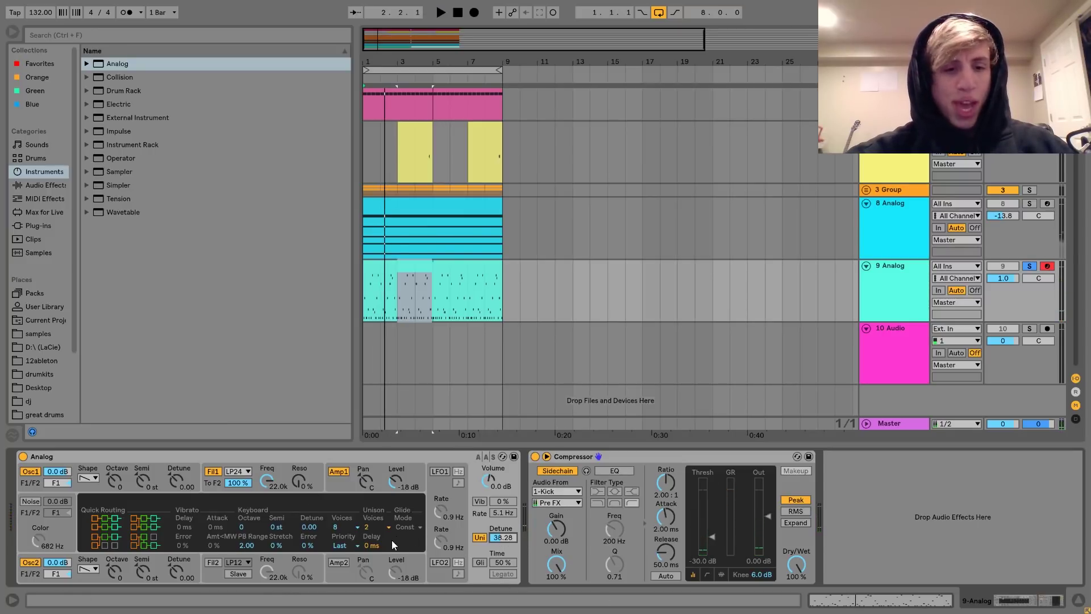
pyautogui.press('space')
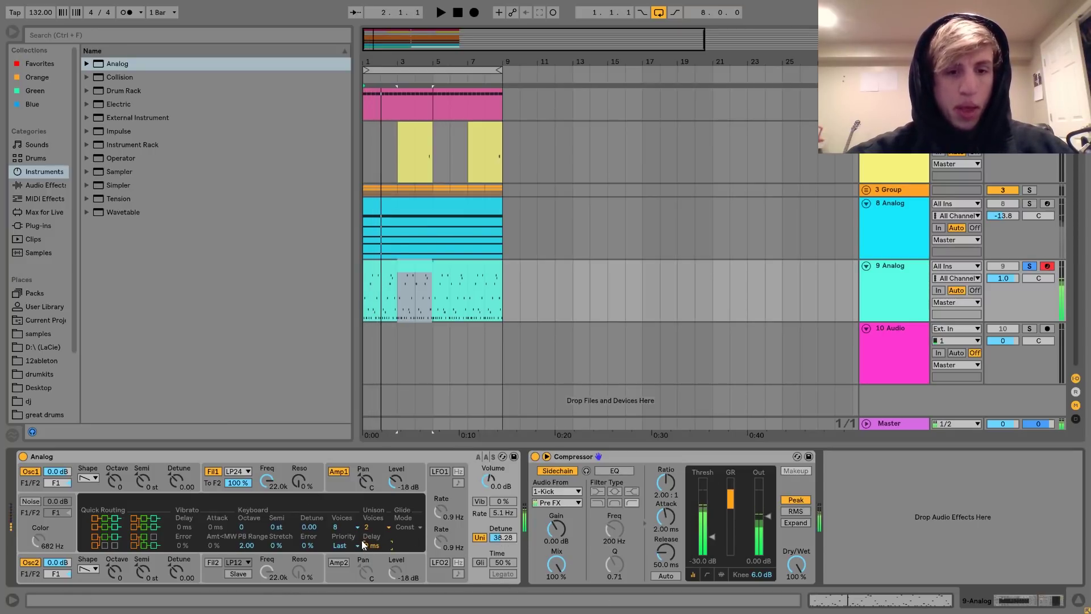
# Step: Try a much lower cutoff frequency with 51% resonance on Analog's filter 1
pyautogui.click(266, 481)
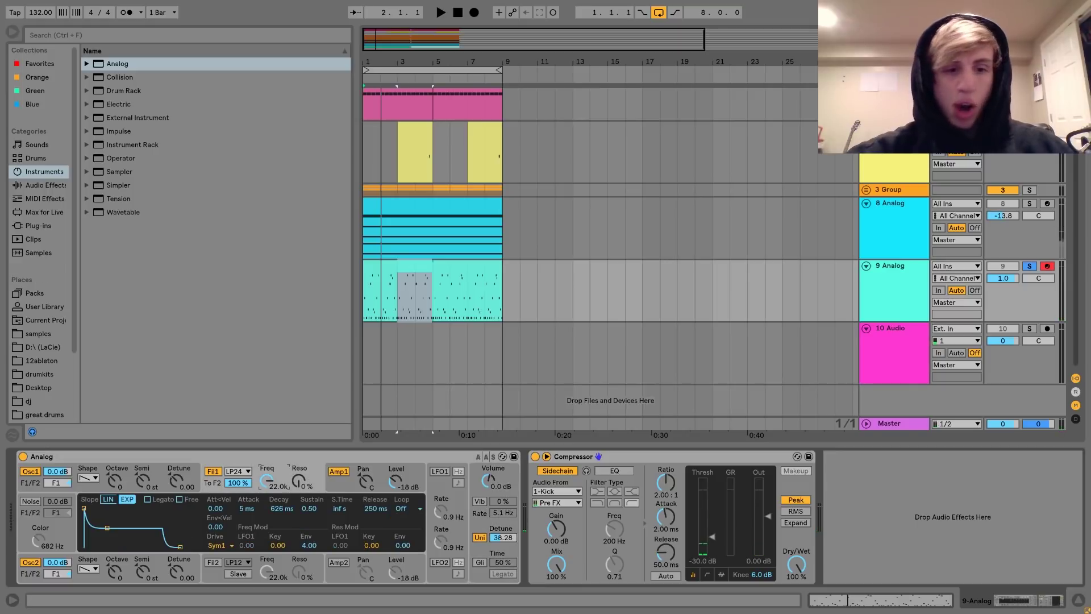
pyautogui.press('space')
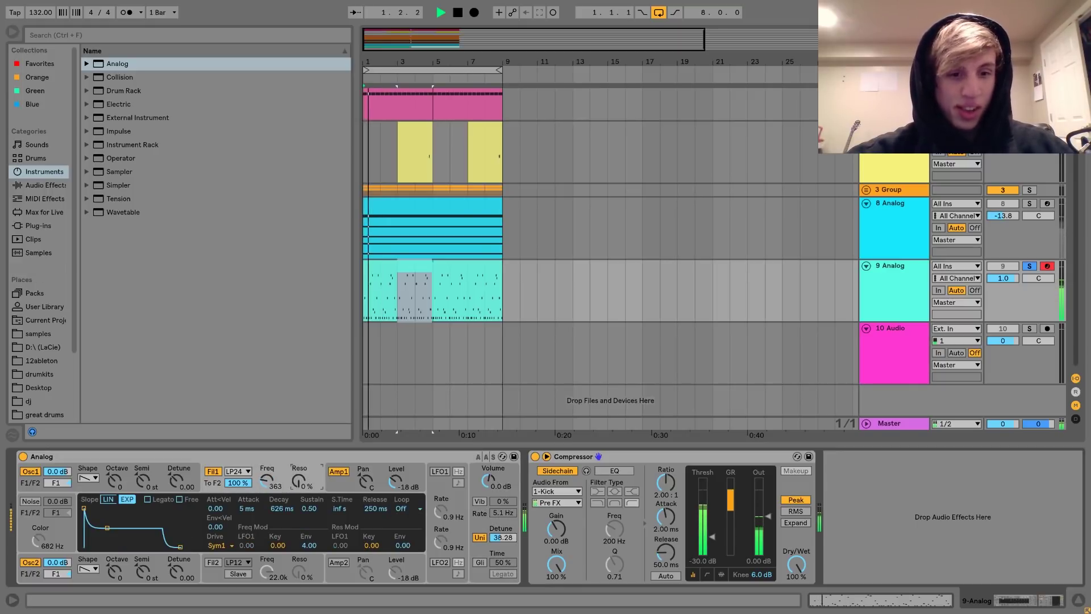
pyautogui.click(299, 483)
pyautogui.press('space')
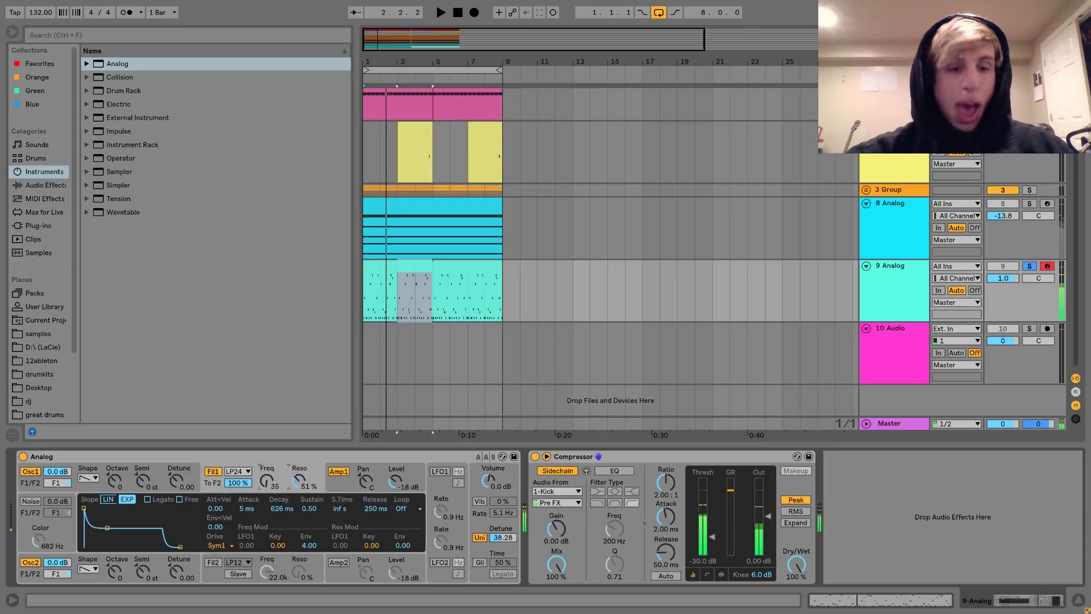
# Step: Set filter 1's cutoff to 443 Hz with 0% resonance and zero envelope sustain, and adjust the envelope's frequency modulation
pyautogui.press('space')
pyautogui.moveTo(266, 482)
pyautogui.mouseDown()
pyautogui.moveTo(266, 509)
pyautogui.moveTo(297, 520)
pyautogui.moveTo(267, 463)
pyautogui.mouseUp()
pyautogui.press('space')
pyautogui.moveTo(310, 509); pyautogui.dragTo(311, 540)
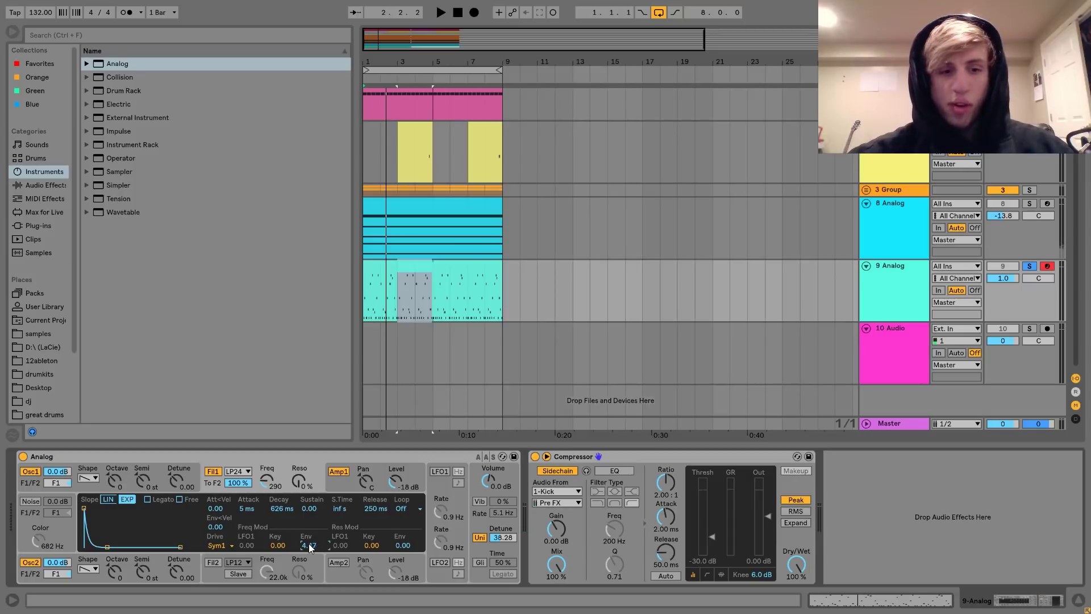
pyautogui.press('space')
pyautogui.moveTo(308, 543); pyautogui.dragTo(270, 471)
# Step: Change oscillator 1's shape to a square wave, listen to it and bring up the Amp1 envelope settings
pyautogui.click(89, 478)
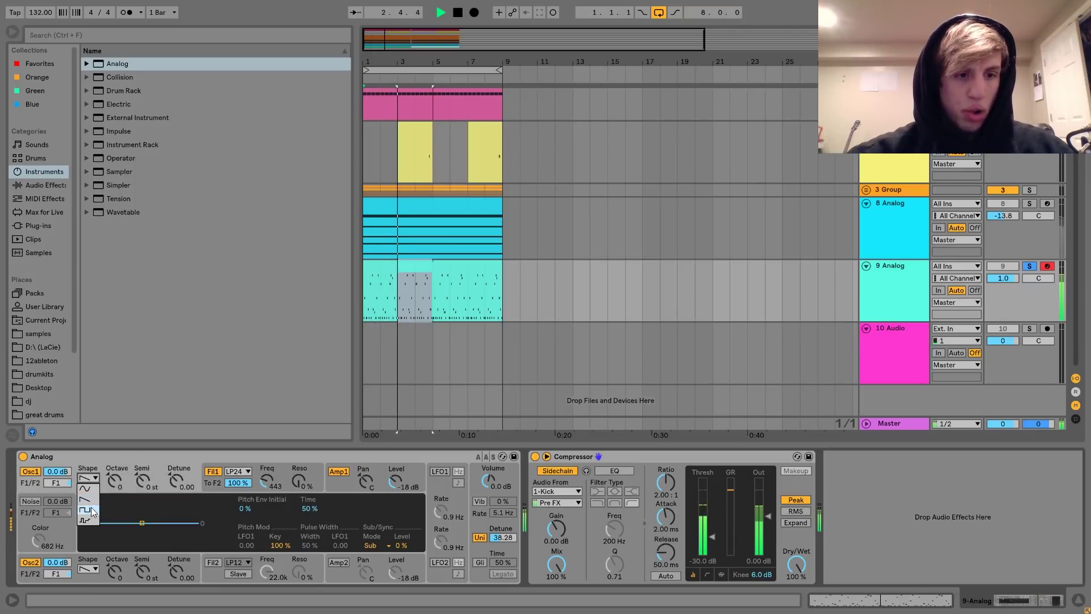
pyautogui.click(91, 510)
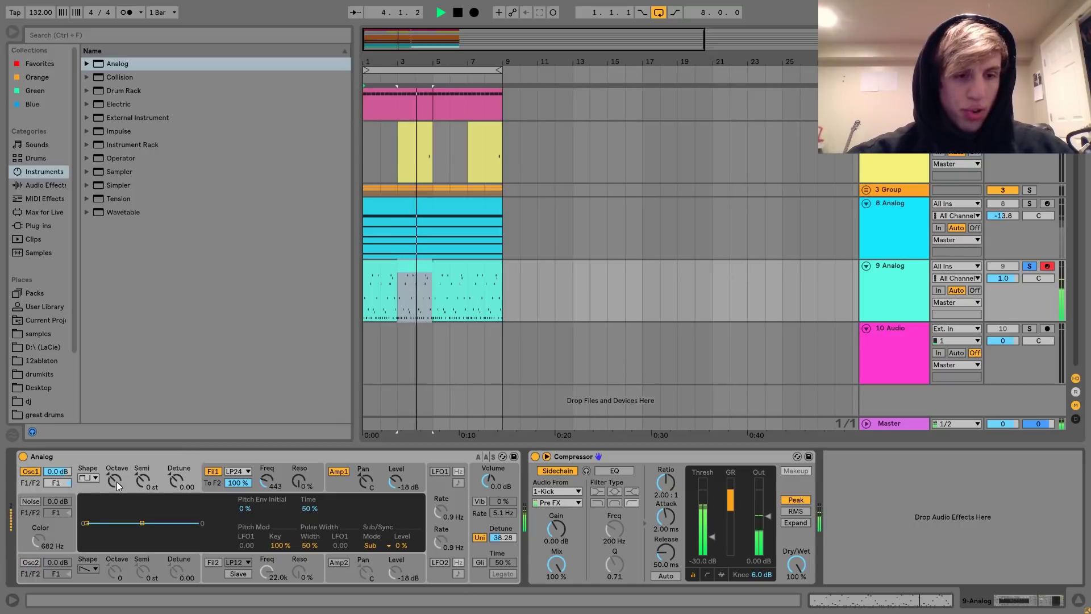
pyautogui.click(336, 487)
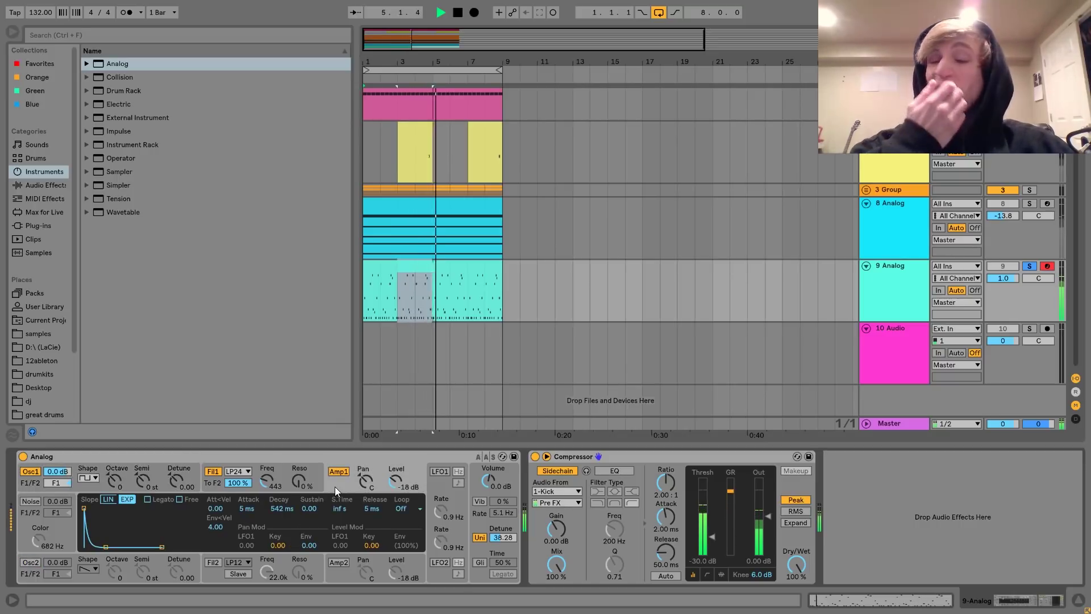
pyautogui.press('space')
# Step: List the audio effects, and enable Analog's vibrato with an amount of 54% and a rate of 9.0 Hz
pyautogui.click(47, 184)
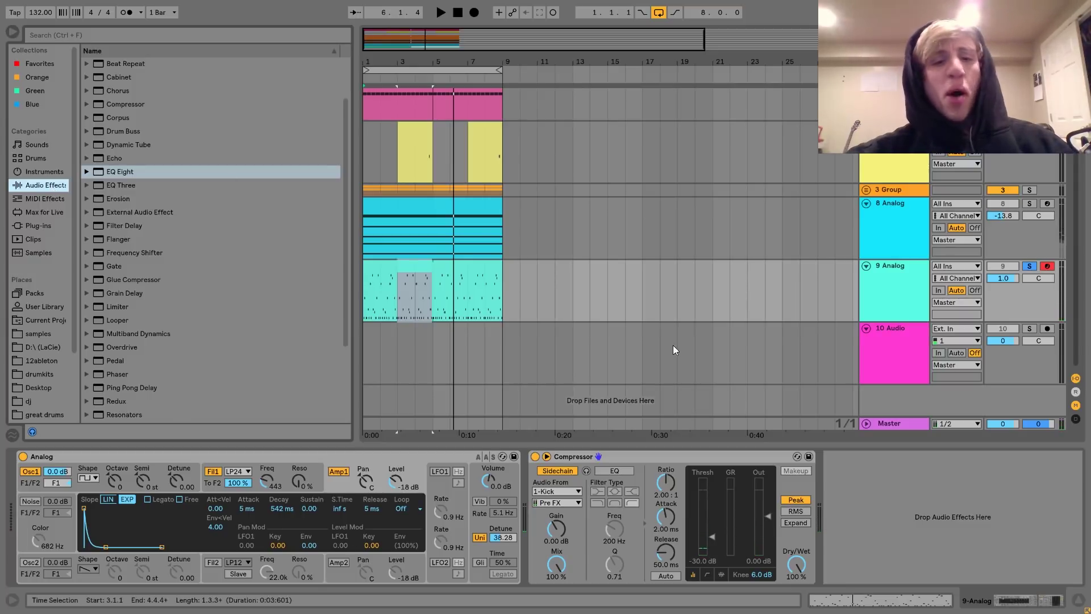
pyautogui.click(480, 501)
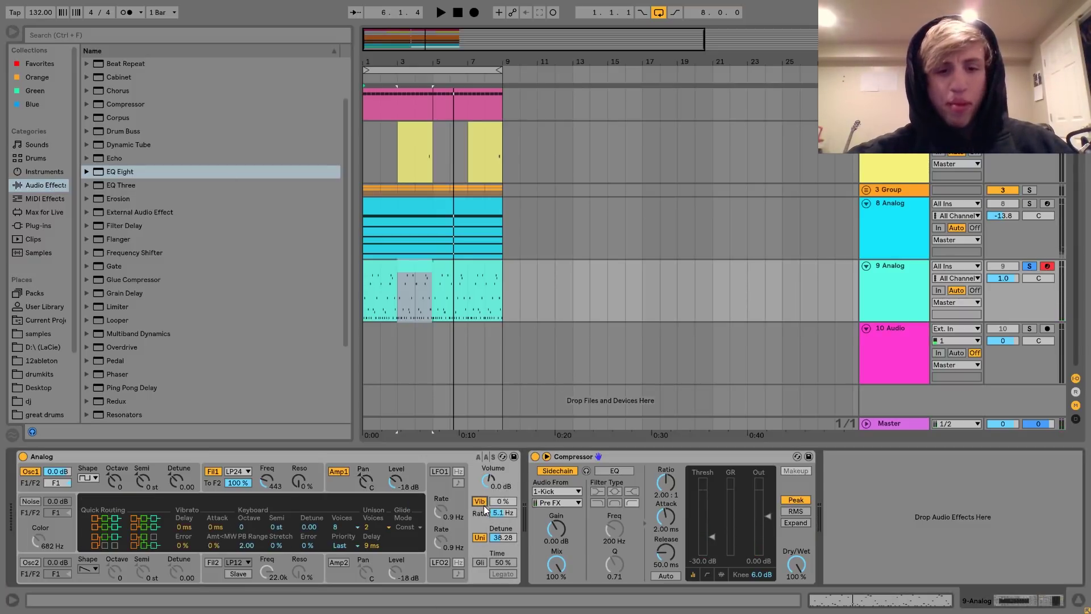
pyautogui.press('space')
pyautogui.moveTo(503, 513); pyautogui.dragTo(502, 489)
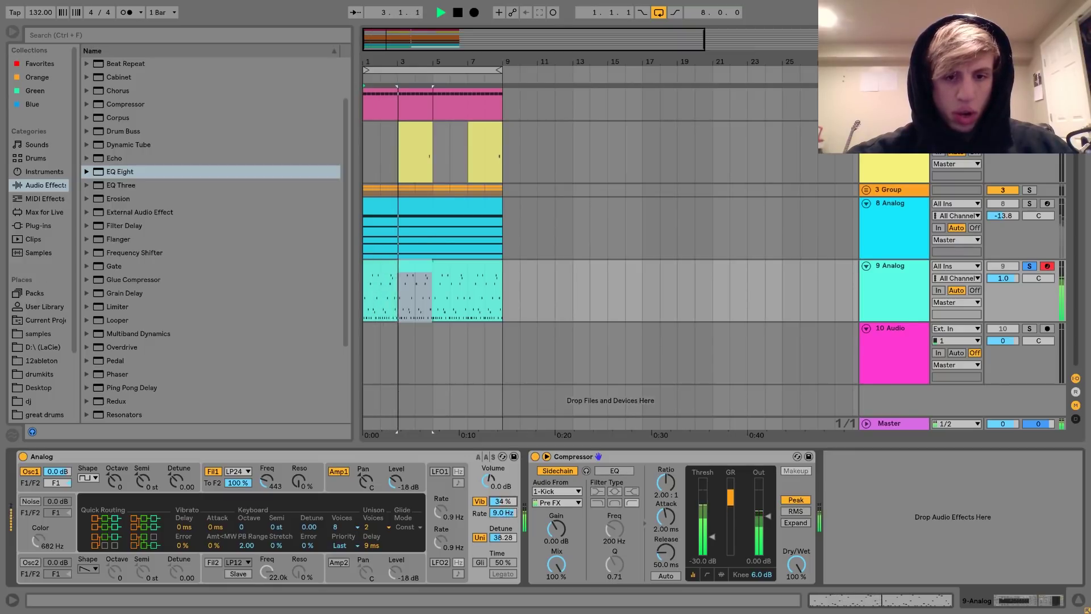
pyautogui.moveTo(502, 502); pyautogui.dragTo(503, 521)
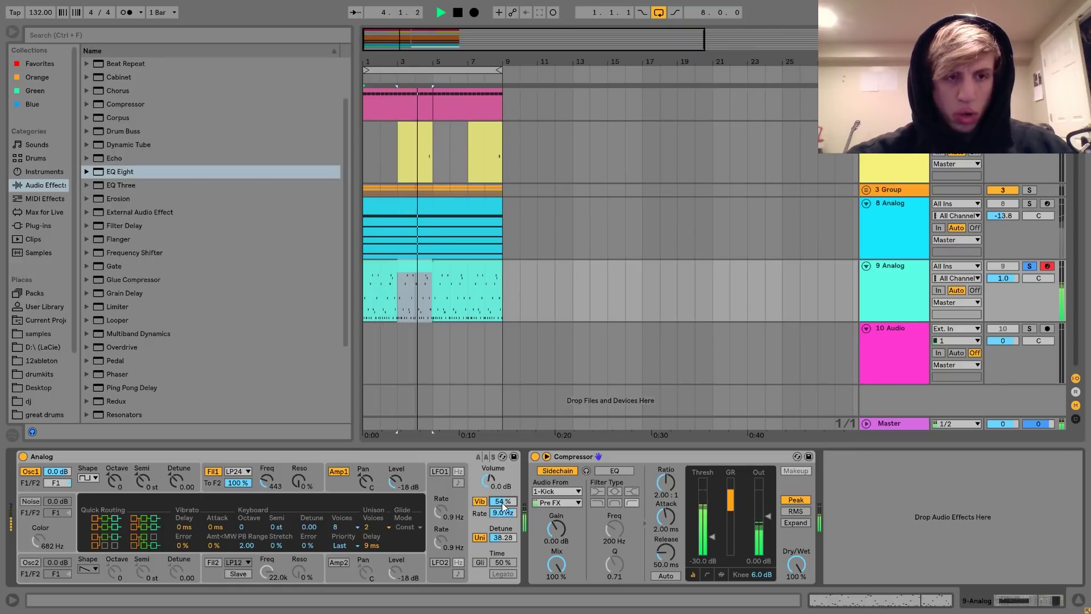
pyautogui.press('space')
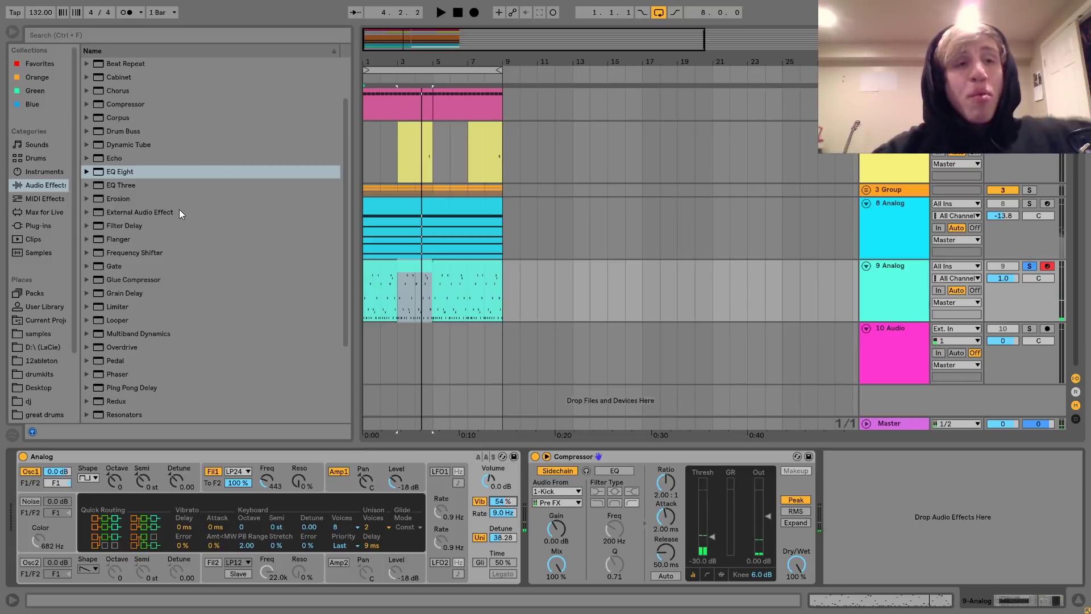
# Step: Insert an Echo effect between Analog and Compressor on the 9 Analog track and set its Dry/Wet to 41%
pyautogui.click(111, 159)
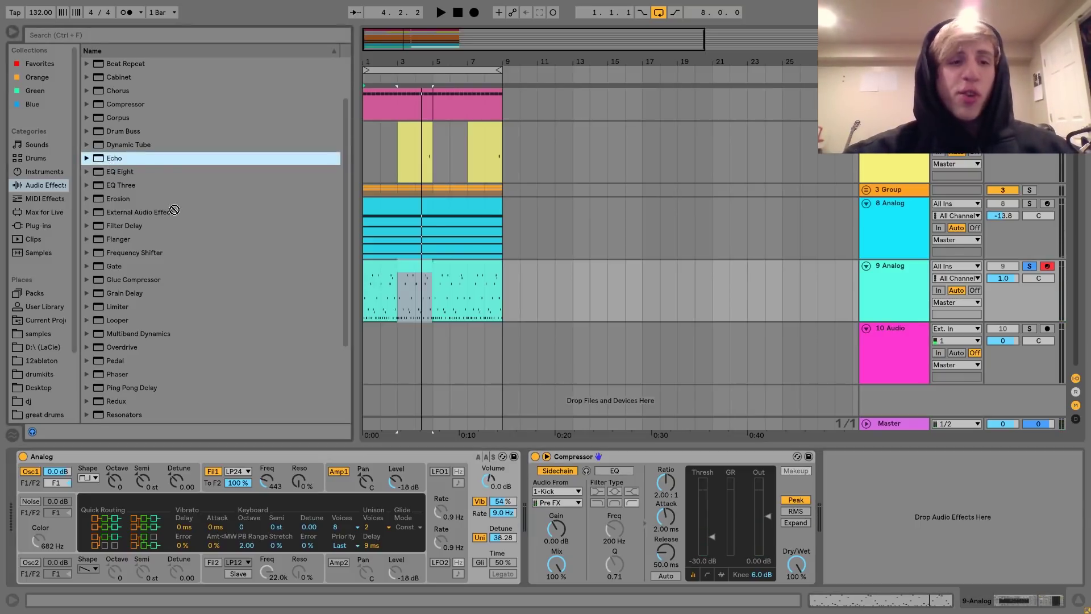
pyautogui.moveTo(519, 510); pyautogui.dragTo(533, 518)
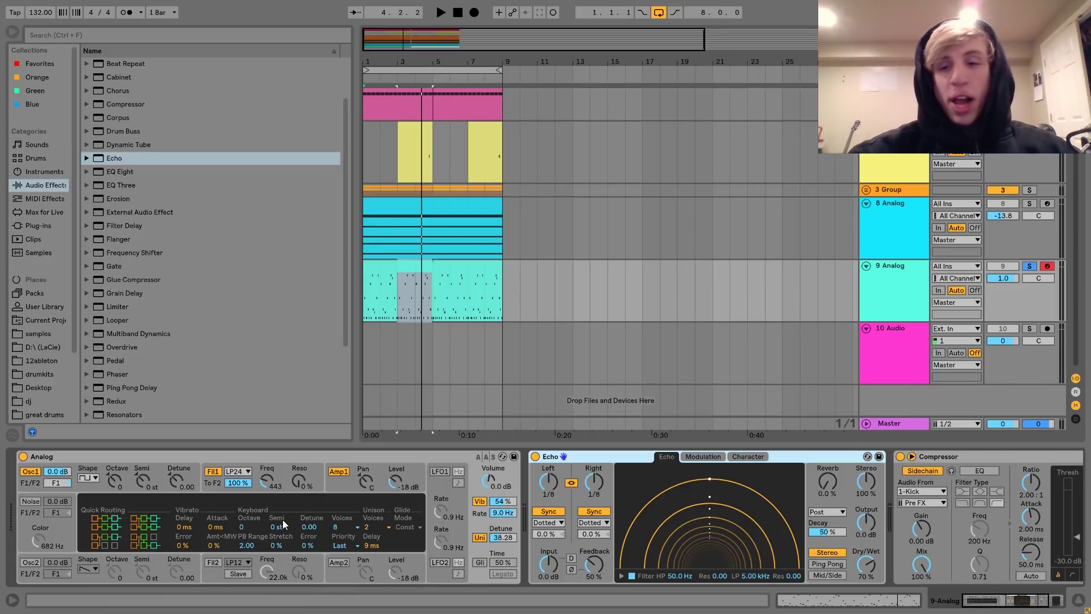
pyautogui.moveTo(869, 565)
pyautogui.mouseDown()
pyautogui.moveTo(868, 586)
pyautogui.moveTo(868, 572)
pyautogui.mouseUp()
pyautogui.press('space')
# Step: Set Echo's delay time to 1/4 in Notes mode and lower its Dry/Wet to 35%
pyautogui.moveTo(587, 473); pyautogui.dragTo(588, 480)
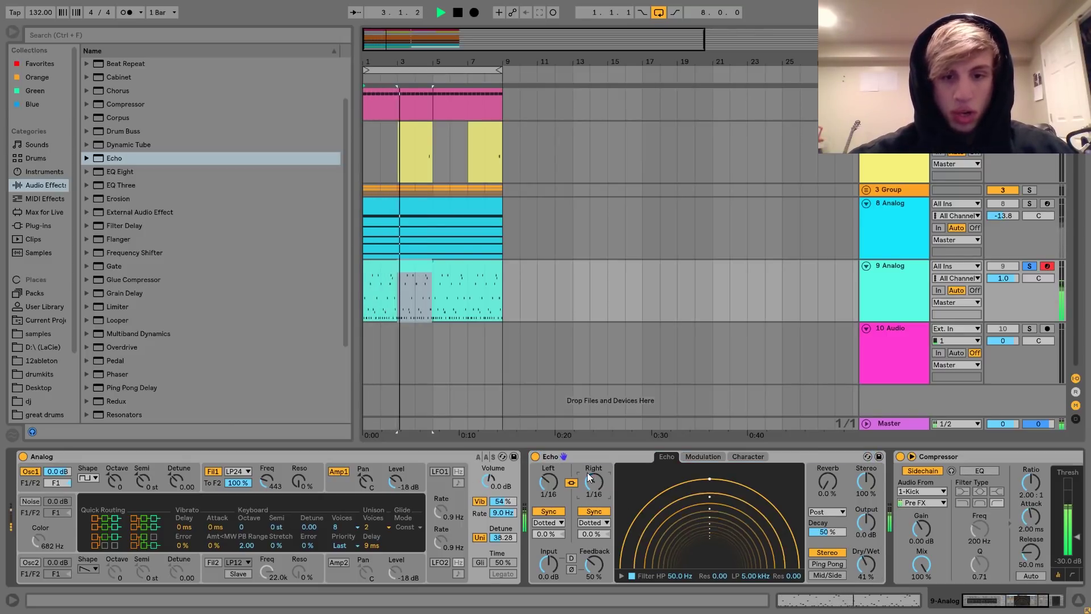
pyautogui.press('Up')
pyautogui.press('Up')
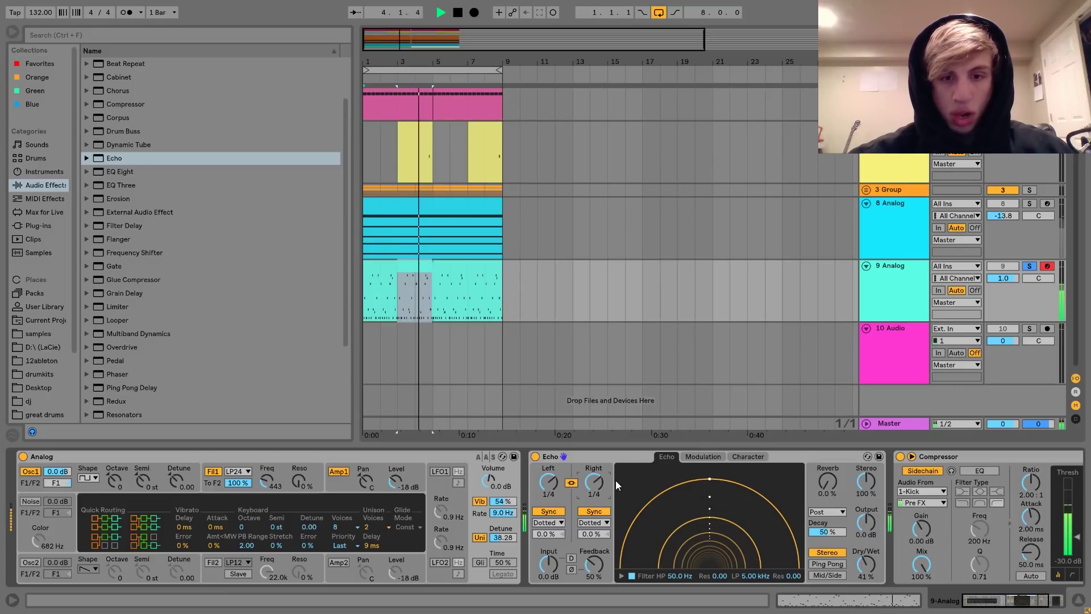
pyautogui.click(595, 523)
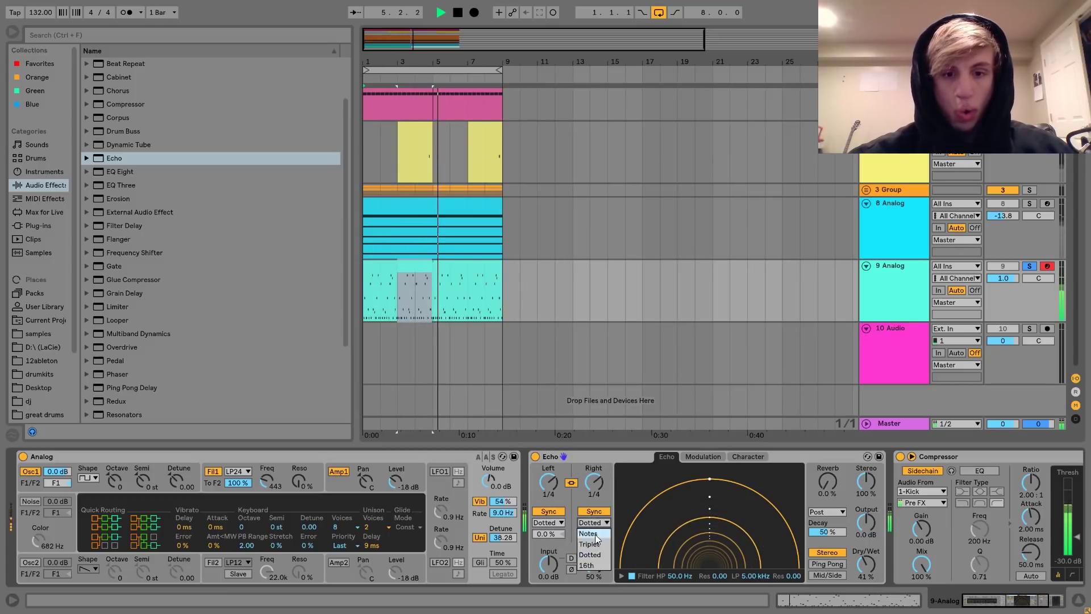
pyautogui.click(595, 534)
pyautogui.moveTo(865, 565); pyautogui.dragTo(865, 571)
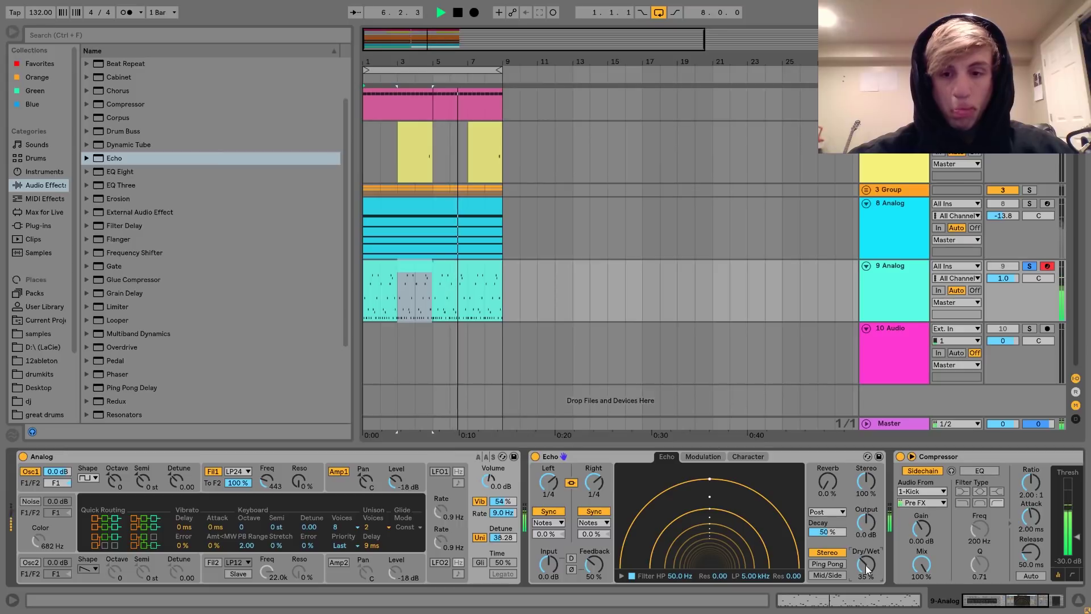
# Step: Try Echo's Dotted timing, return it to Notes and set the delay time to 1/8
pyautogui.click(595, 522)
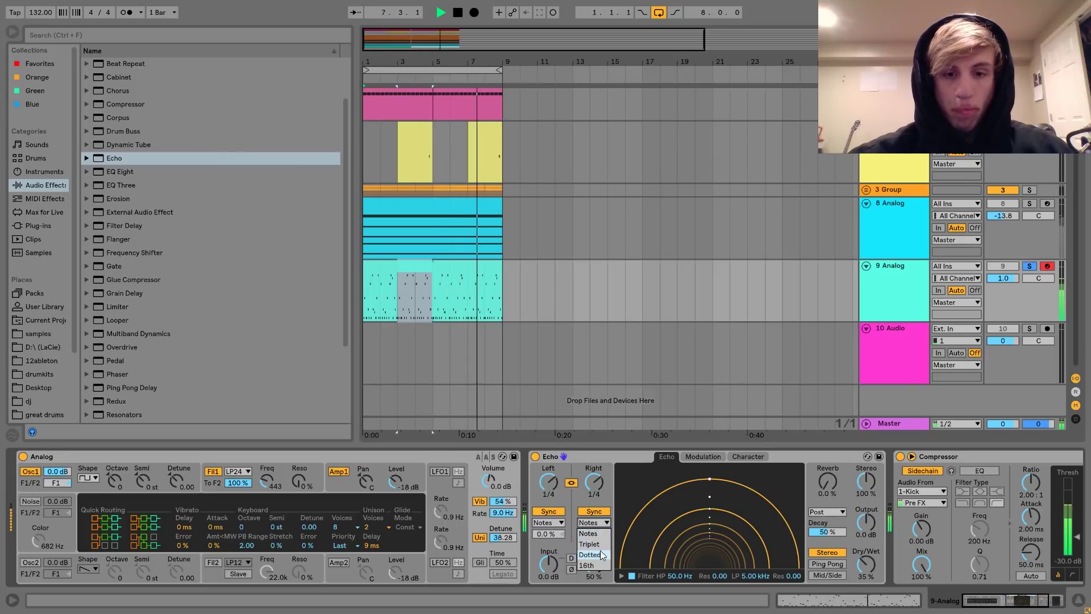
pyautogui.click(599, 553)
pyautogui.click(602, 522)
pyautogui.click(594, 534)
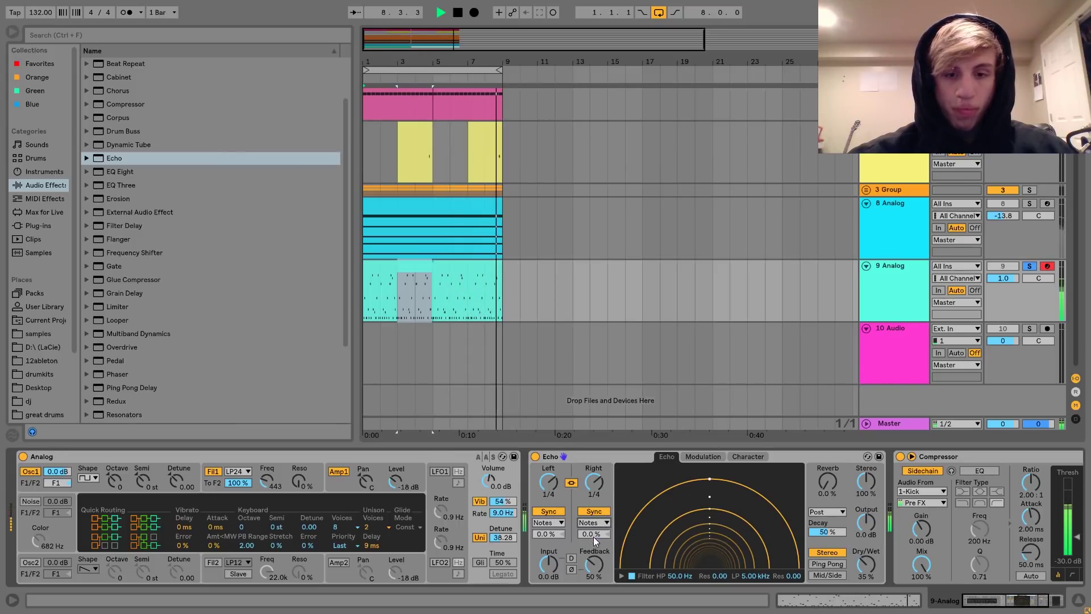
pyautogui.moveTo(588, 473); pyautogui.dragTo(588, 476)
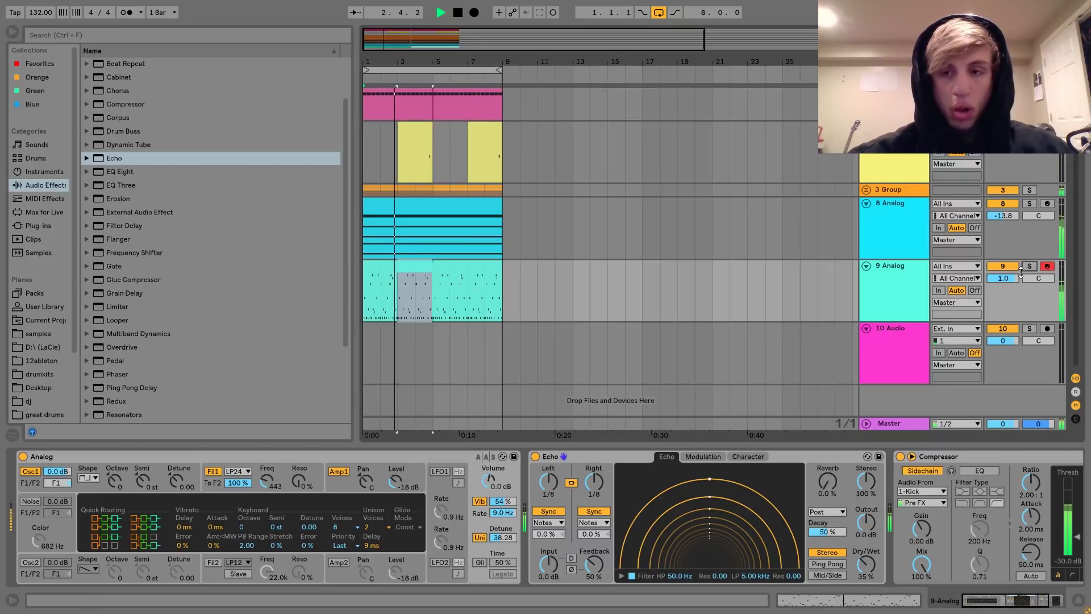
# Step: Raise the 9 Analog track's volume to 2.2 dB and shift oscillator 1 up to octave 1
pyautogui.moveTo(1004, 279); pyautogui.dragTo(1008, 281)
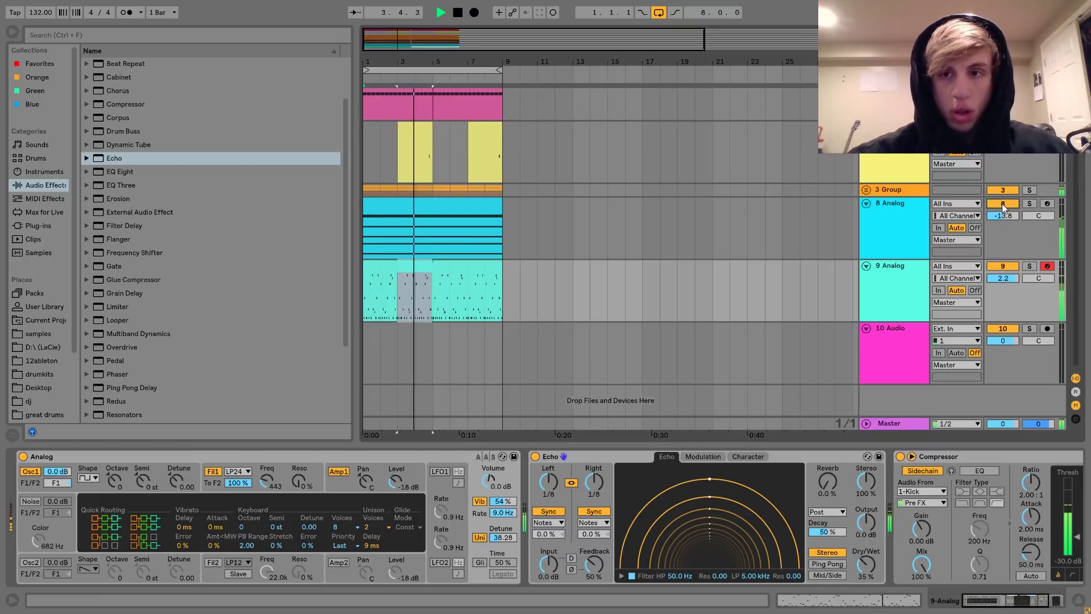
pyautogui.click(895, 276)
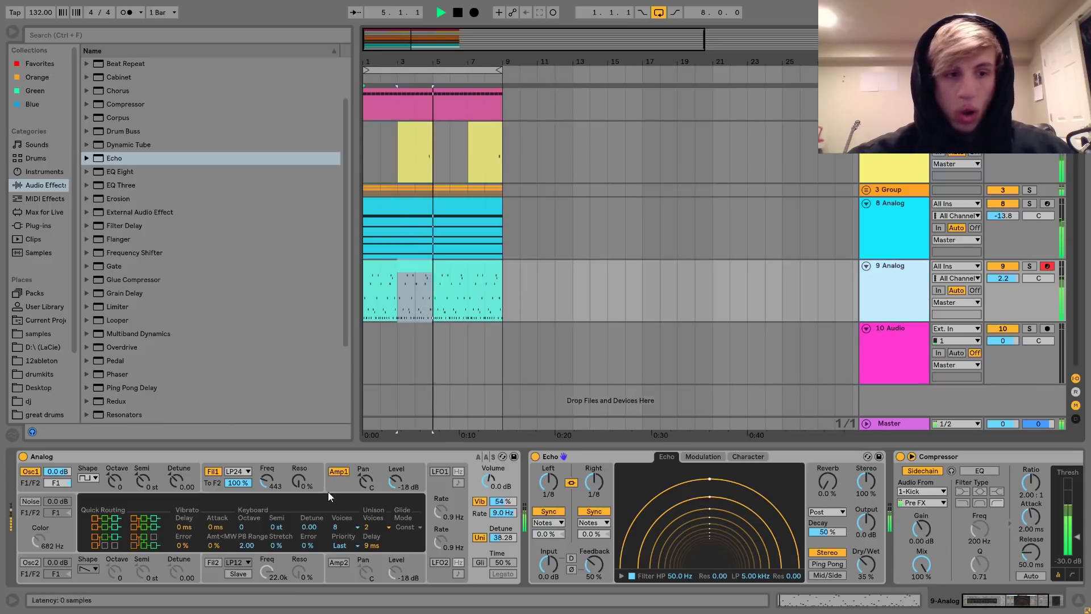
pyautogui.moveTo(114, 482); pyautogui.dragTo(113, 473)
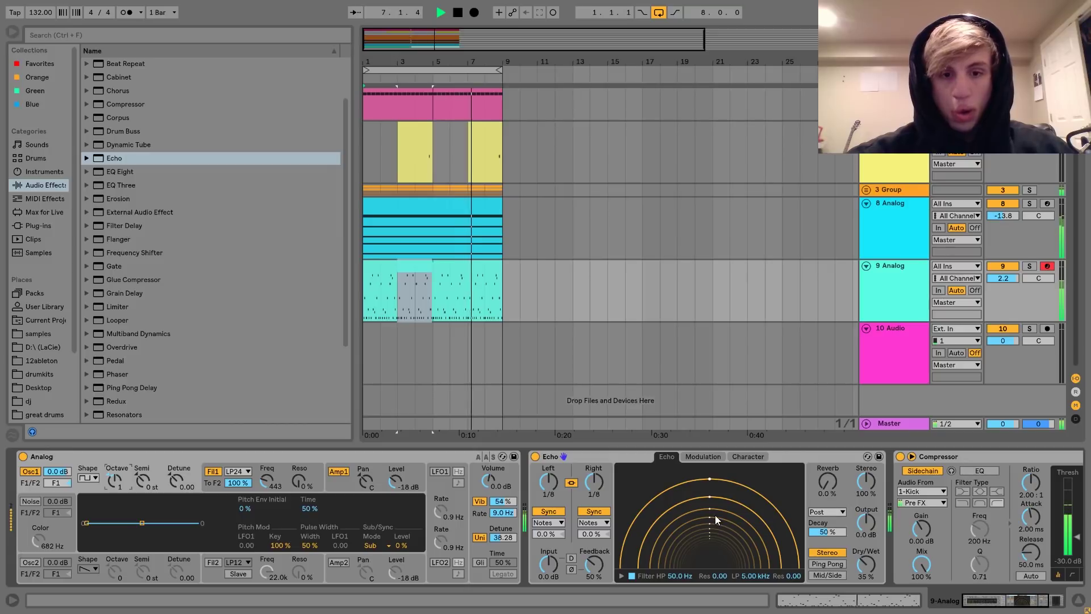
pyautogui.press('space')
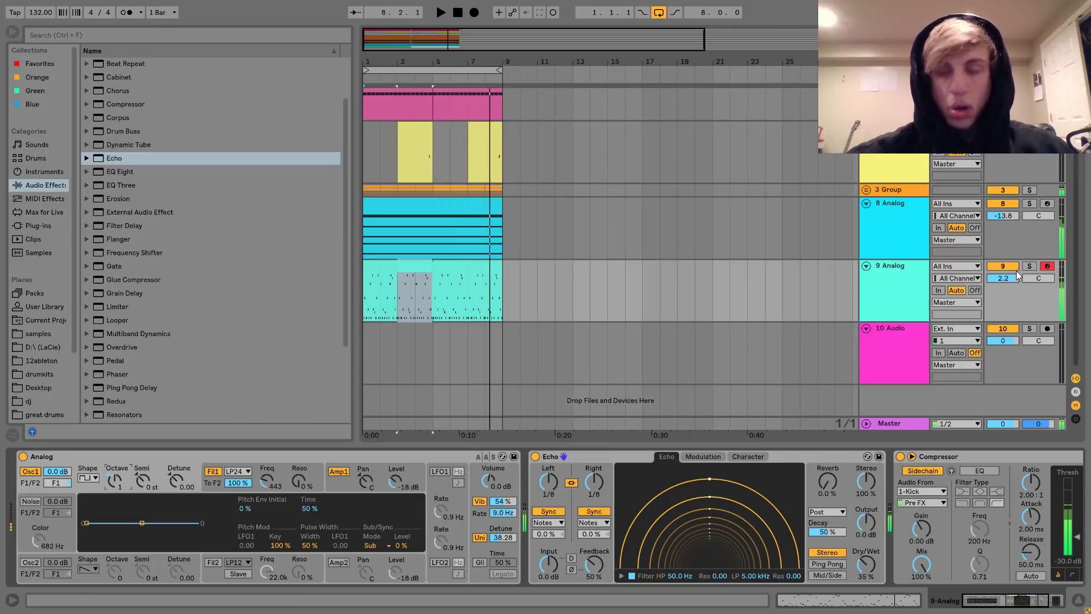
# Step: Solo the 9 Analog track, insert a Reverb between Echo and Compressor, and set its Dry/Wet to 23%
pyautogui.click(1029, 266)
pyautogui.press('space')
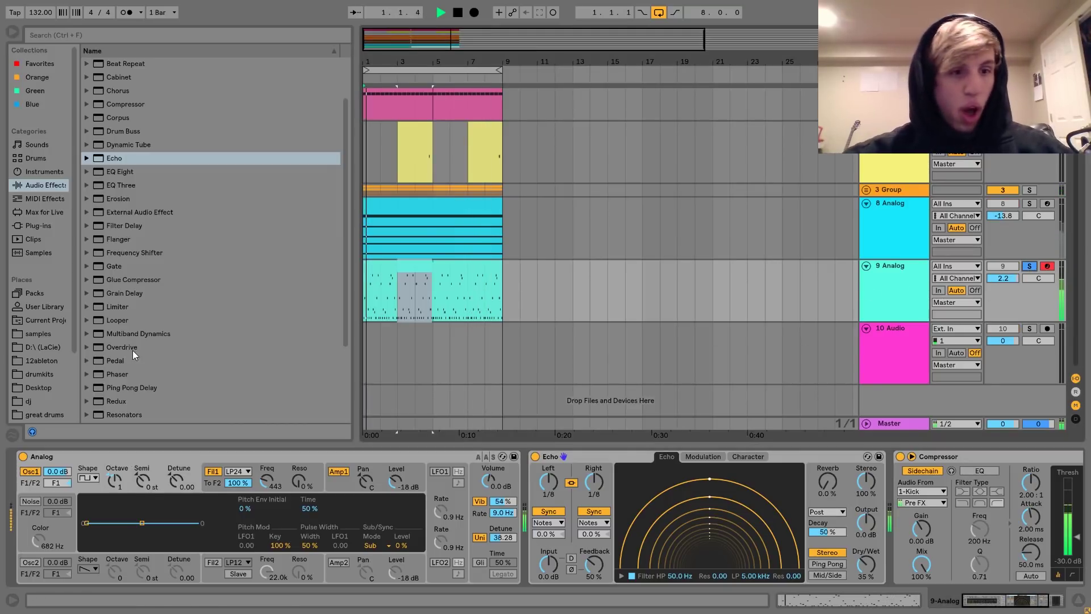
pyautogui.scroll(-3, 132, 350)
pyautogui.moveTo(117, 321); pyautogui.dragTo(892, 514)
pyautogui.click(919, 560)
pyautogui.click(1058, 567)
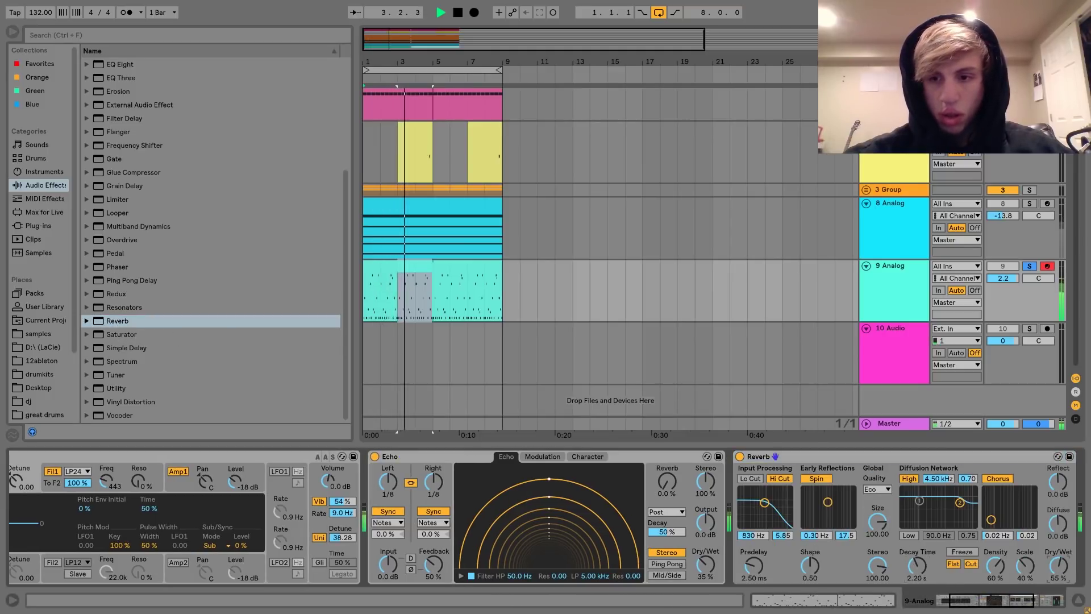
pyautogui.moveTo(1058, 567); pyautogui.dragTo(1058, 580)
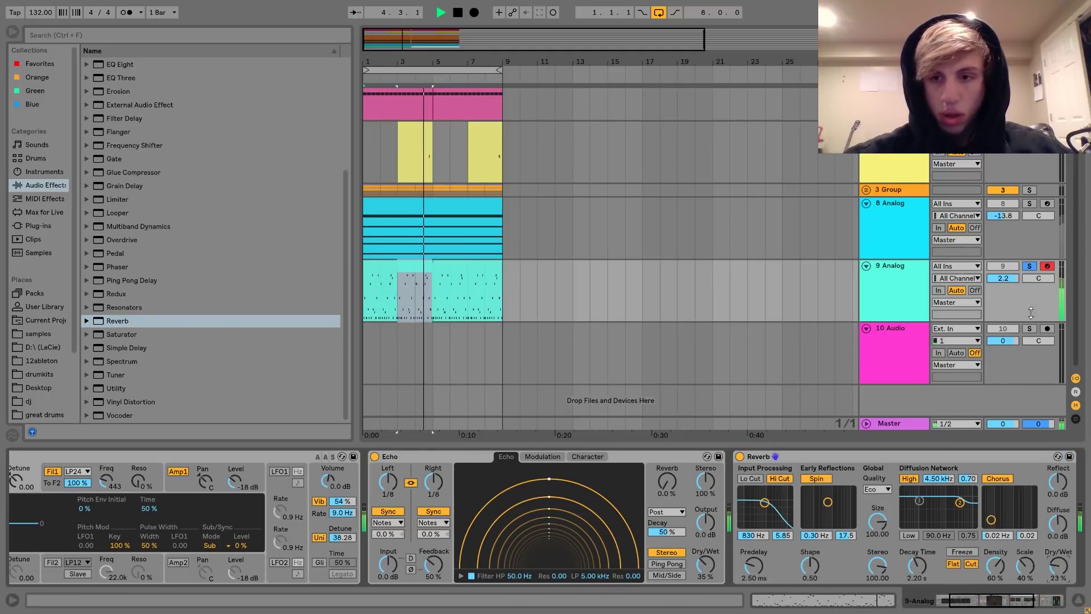
# Step: Unsolo the 9 Analog track, then set Reverb's Dry/Wet to 27% and Analog's volume to 4.6 dB
pyautogui.click(1029, 266)
pyautogui.click(894, 278)
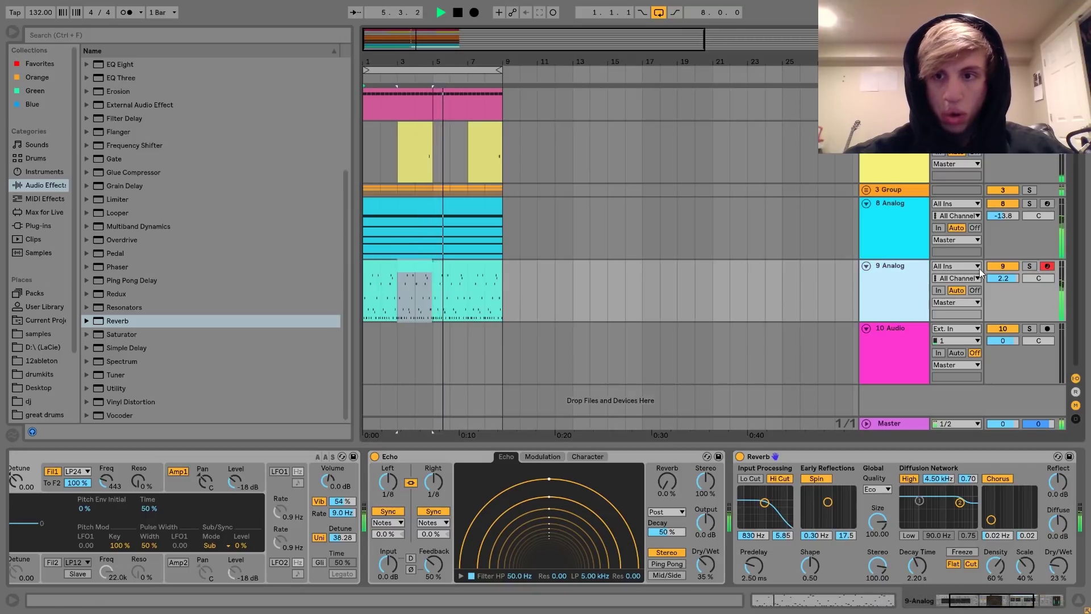
pyautogui.click(1059, 566)
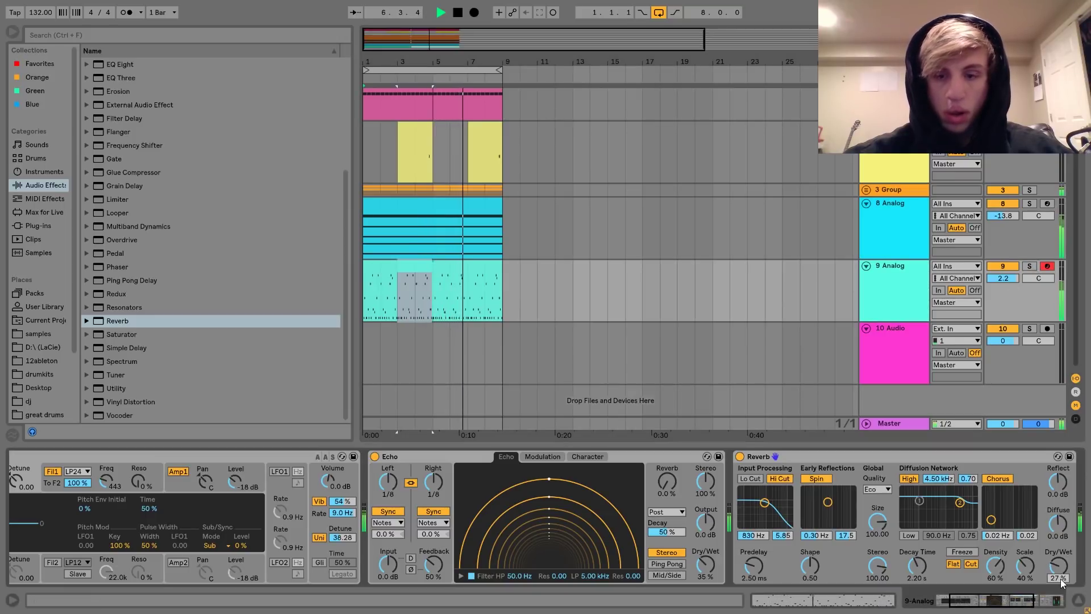
pyautogui.scroll(3, 730, 486)
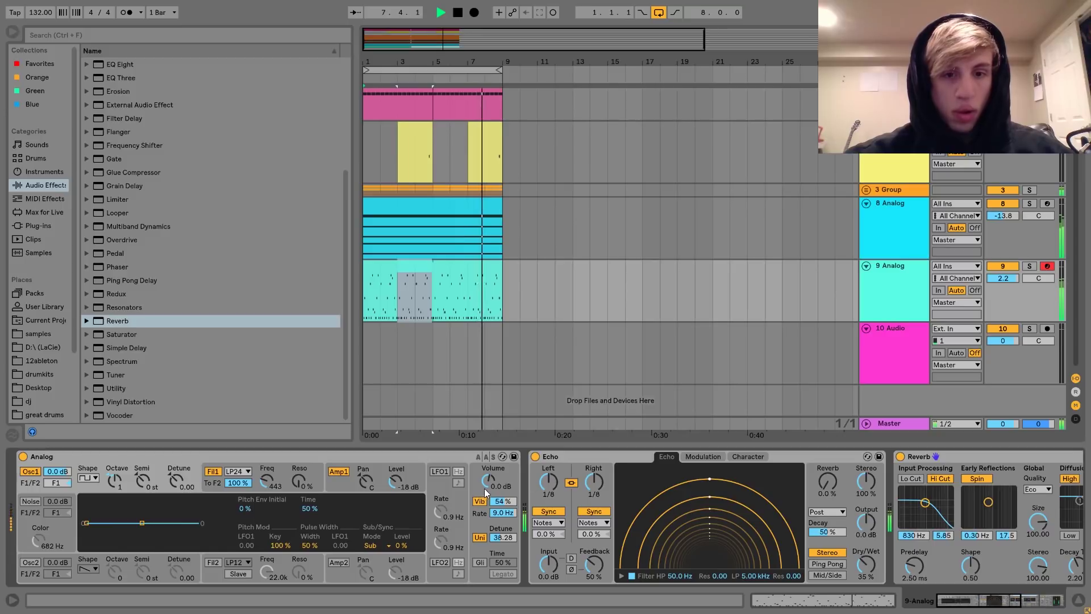
pyautogui.moveTo(484, 489); pyautogui.dragTo(485, 488)
# Step: Enable Analog's oscillator 2 and set it to octave 1 with a detune of 0.17
pyautogui.click(26, 563)
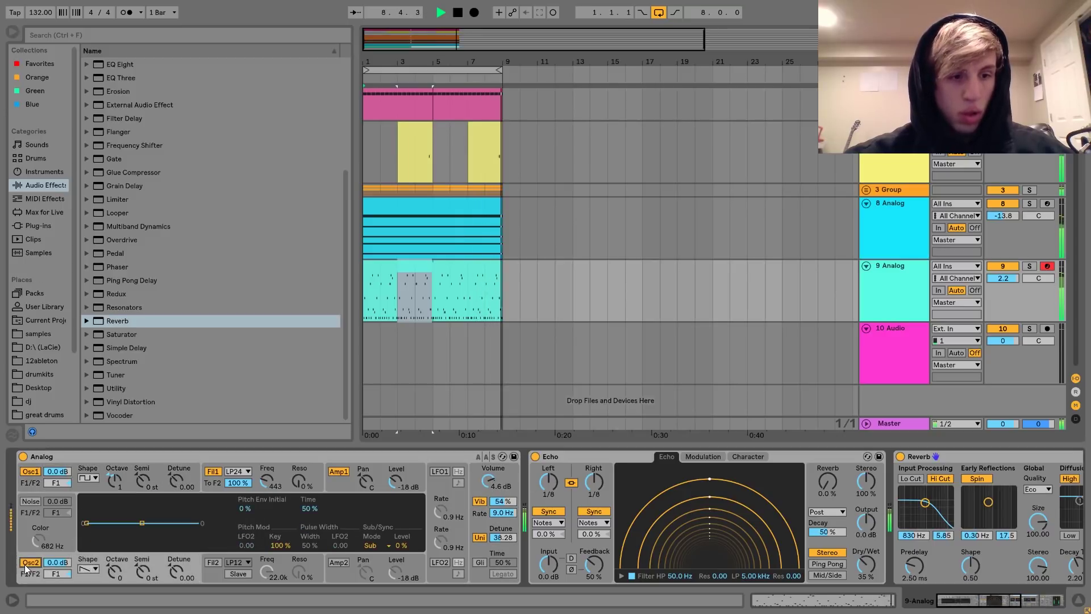
pyautogui.click(118, 572)
pyautogui.moveTo(118, 571)
pyautogui.mouseDown()
pyautogui.moveTo(118, 560)
pyautogui.moveTo(114, 580)
pyautogui.mouseUp()
pyautogui.click(94, 568)
pyautogui.moveTo(180, 571)
pyautogui.mouseDown()
pyautogui.moveTo(180, 539)
pyautogui.moveTo(179, 563)
pyautogui.mouseUp()
# Step: Set oscillator 2's pitch envelope to -100% initial and 15% time, and solo the 9 Analog track
pyautogui.moveTo(86, 523); pyautogui.dragTo(86, 547)
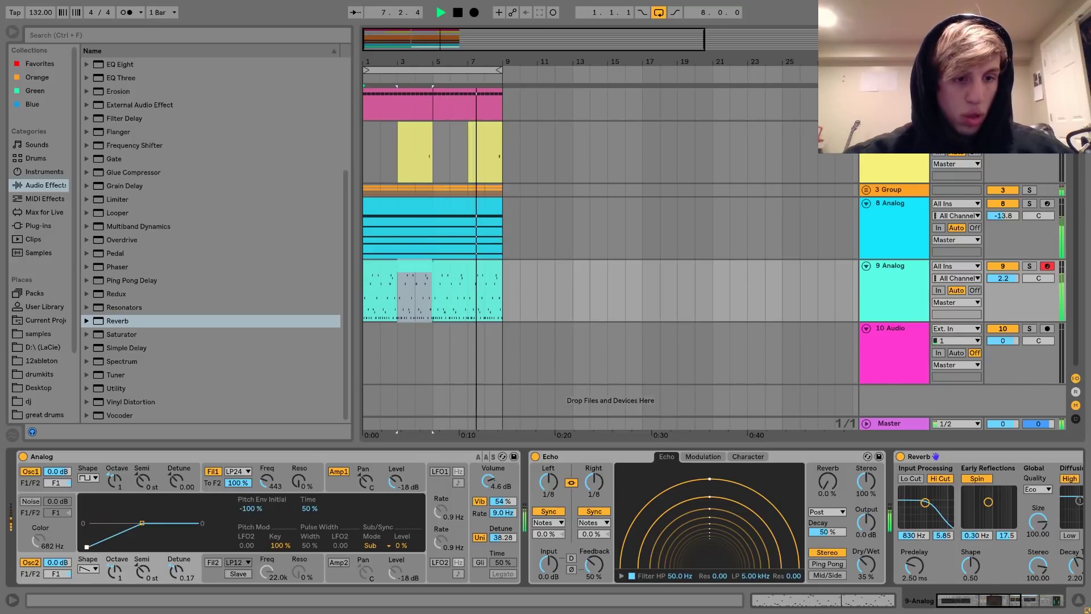
pyautogui.moveTo(143, 523); pyautogui.dragTo(103, 523)
pyautogui.click(1029, 266)
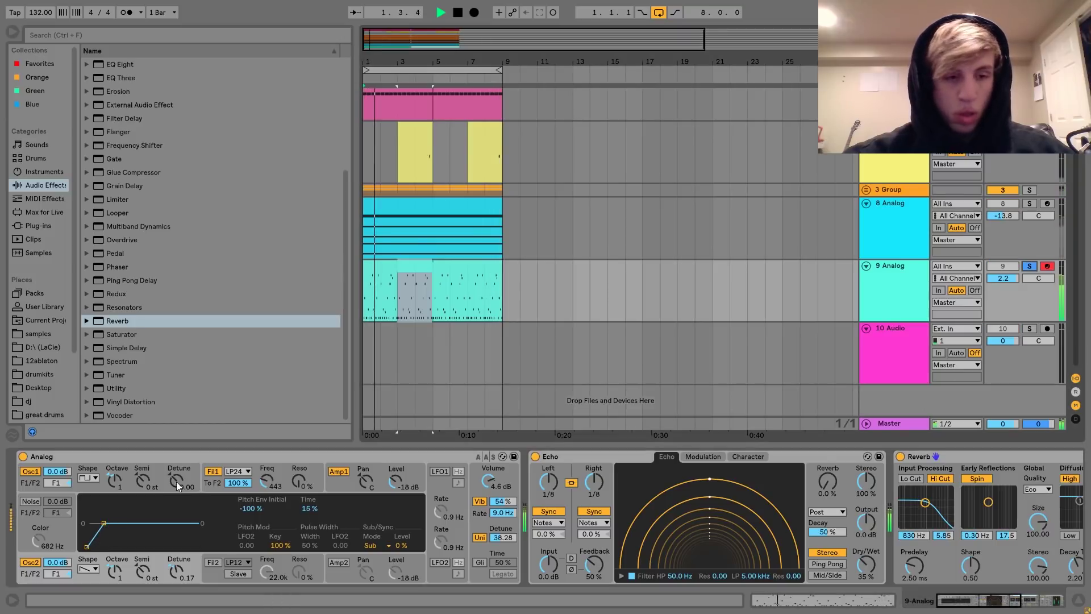
# Step: Give oscillator 1 a pitch envelope of -65% initial and 8% time, and set oscillator 2's initial pitch to -29%
pyautogui.click(97, 489)
pyautogui.moveTo(87, 523); pyautogui.dragTo(86, 547)
pyautogui.moveTo(142, 523); pyautogui.dragTo(87, 530)
pyautogui.click(106, 562)
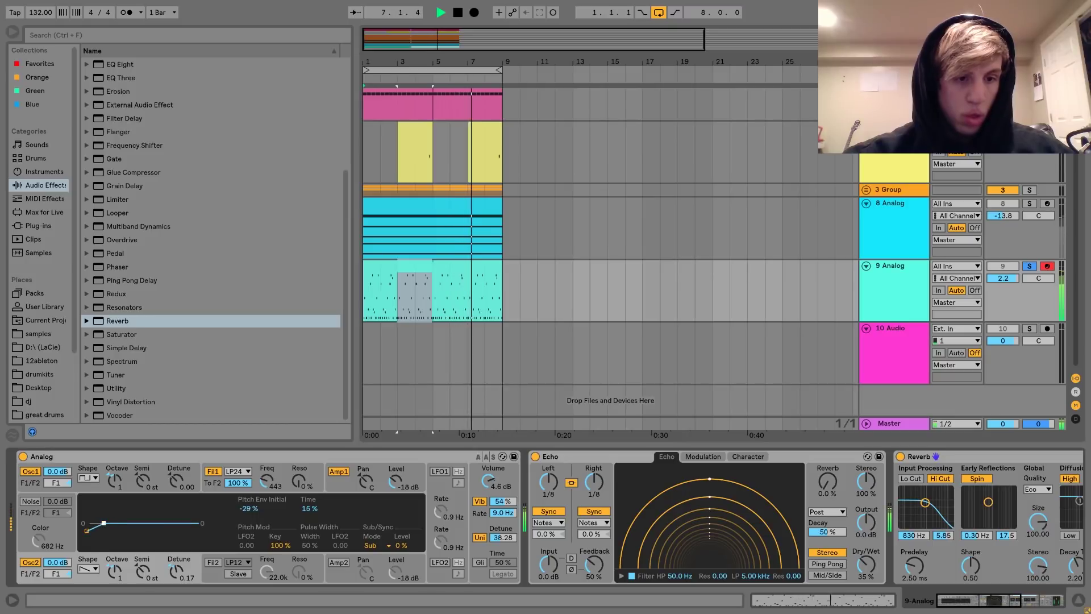
pyautogui.click(94, 485)
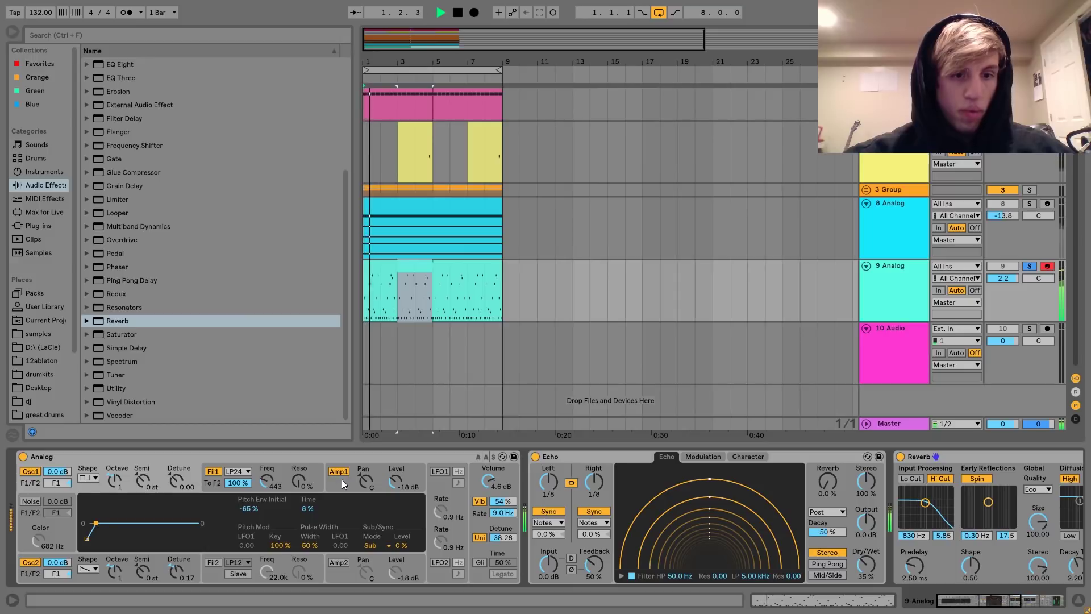
# Step: Try filter 1's cutoff at 132 Hz and 275 Hz while listening to the soloed arpeggio
pyautogui.moveTo(267, 482)
pyautogui.mouseDown()
pyautogui.moveTo(267, 503)
pyautogui.moveTo(266, 490)
pyautogui.mouseUp()
pyautogui.press('space')
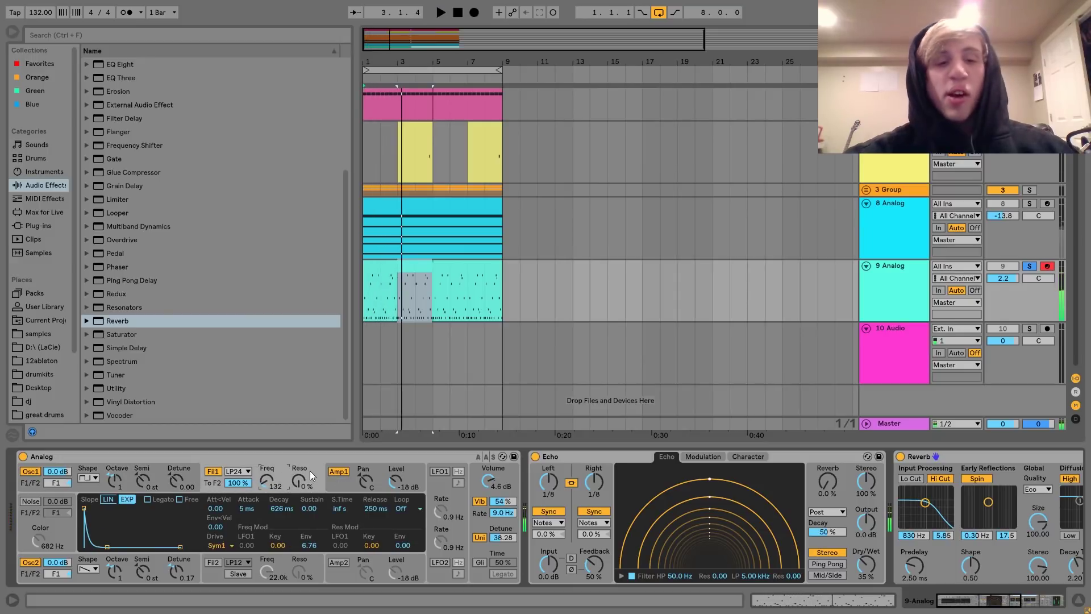
pyautogui.press('space')
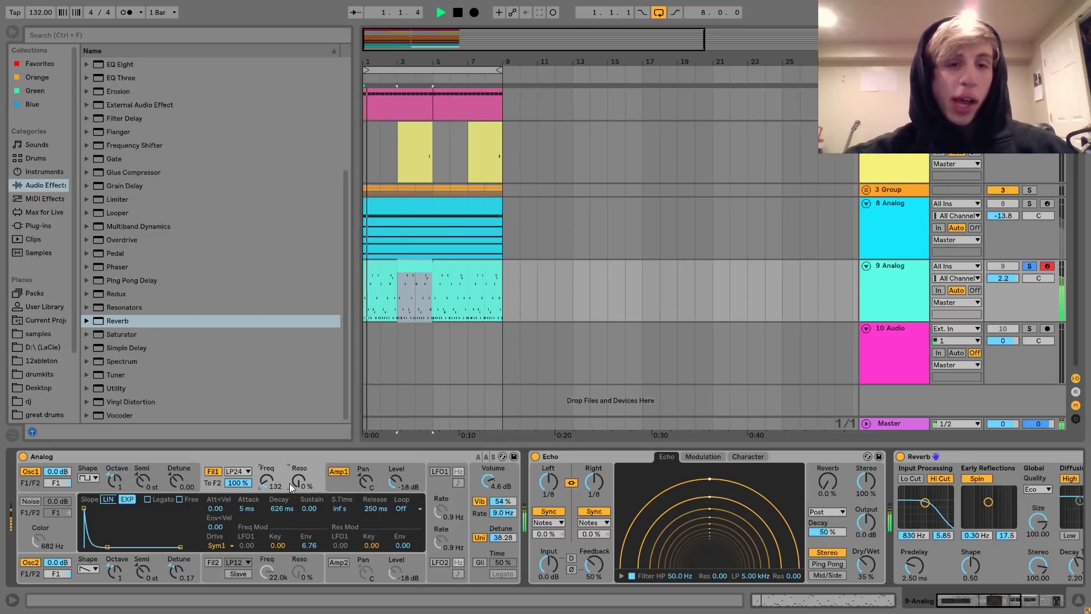
pyautogui.moveTo(274, 478); pyautogui.dragTo(274, 469)
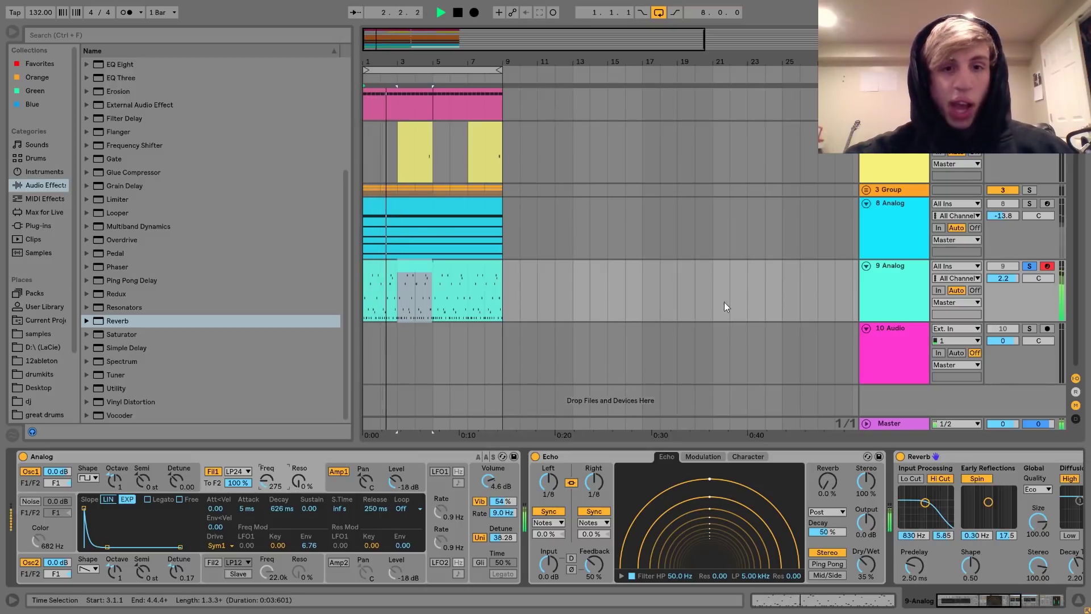
# Step: Unsolo the 9 Analog track, set its volume to 1.6 dB and open filter 1's cutoff to 22.0 kHz
pyautogui.click(913, 272)
pyautogui.moveTo(1003, 279); pyautogui.dragTo(1004, 279)
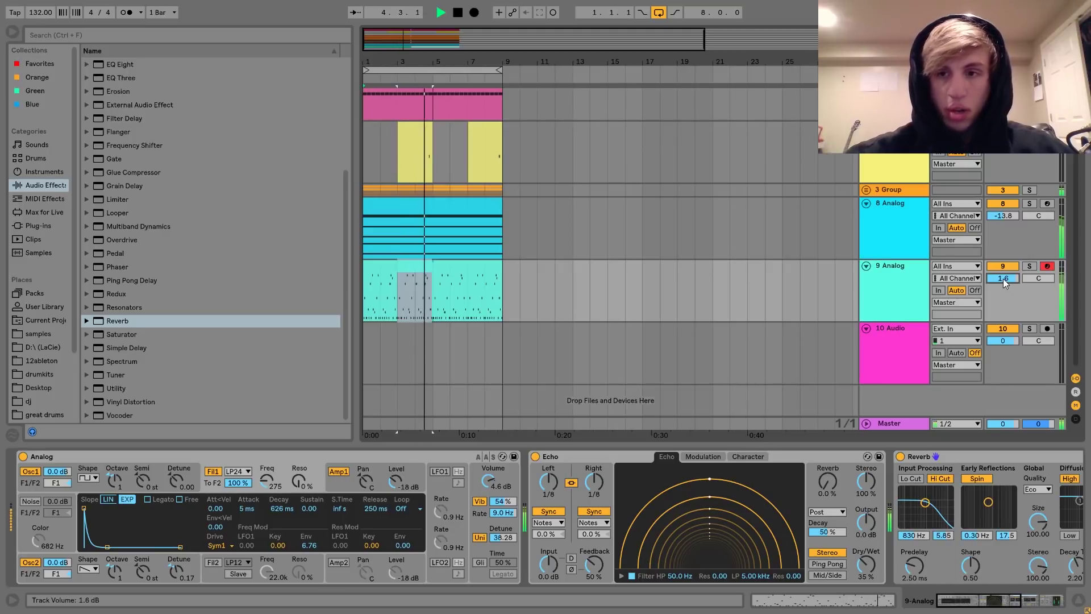
pyautogui.moveTo(267, 480); pyautogui.dragTo(268, 432)
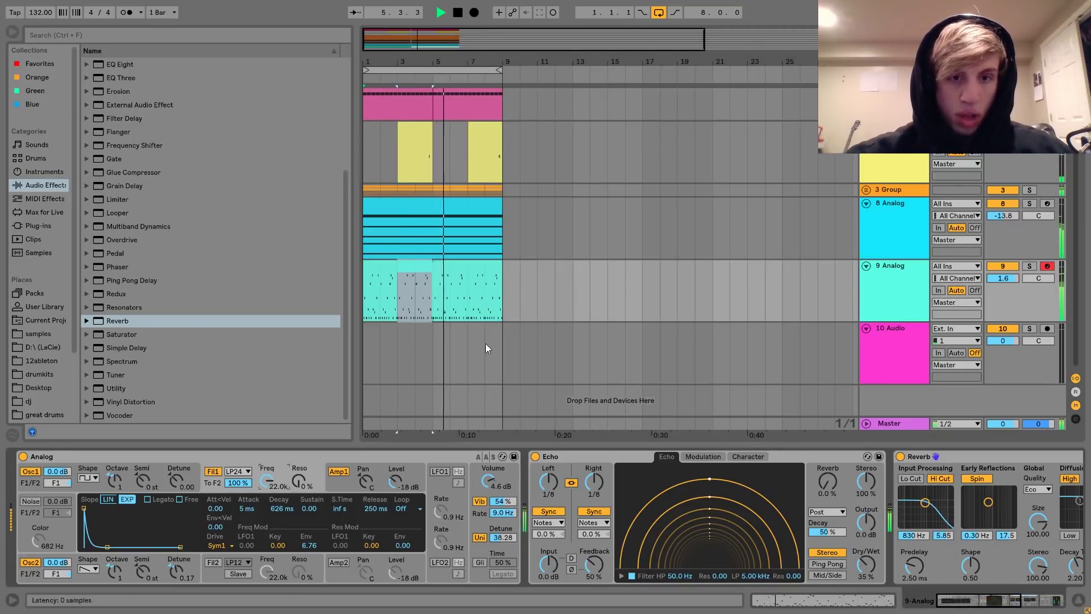
# Step: Mute the 2 Clap, 3 Group and 8 Analog tracks and set the 9 Analog track's volume to 1.5 dB during playback
pyautogui.scroll(1, 866, 259)
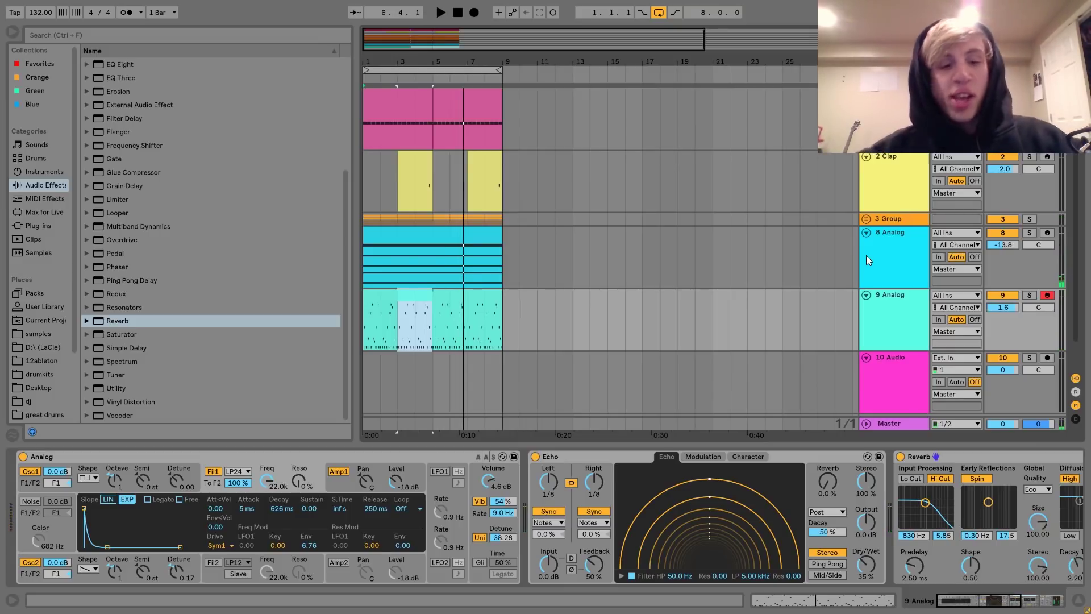
pyautogui.press('F2')
pyautogui.press('F3')
pyautogui.press('F8')
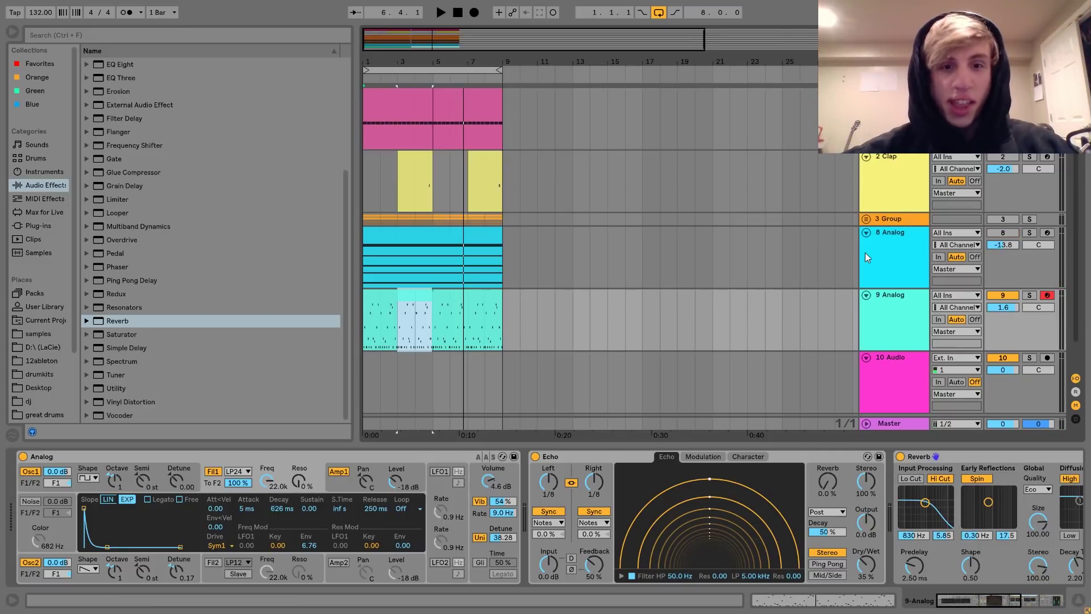
pyautogui.press('space')
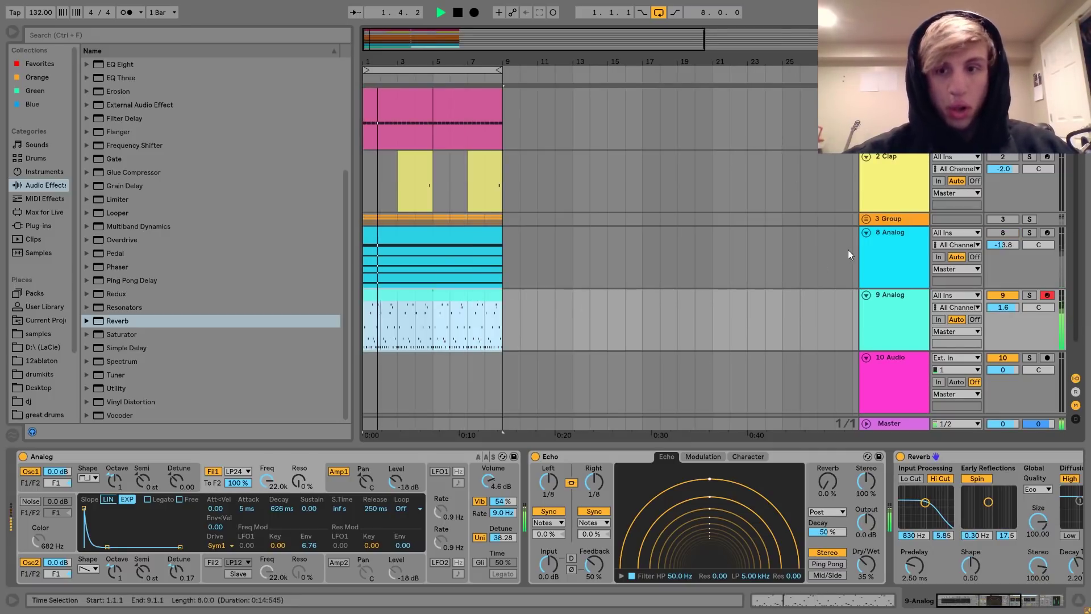
pyautogui.moveTo(1007, 307); pyautogui.dragTo(1007, 310)
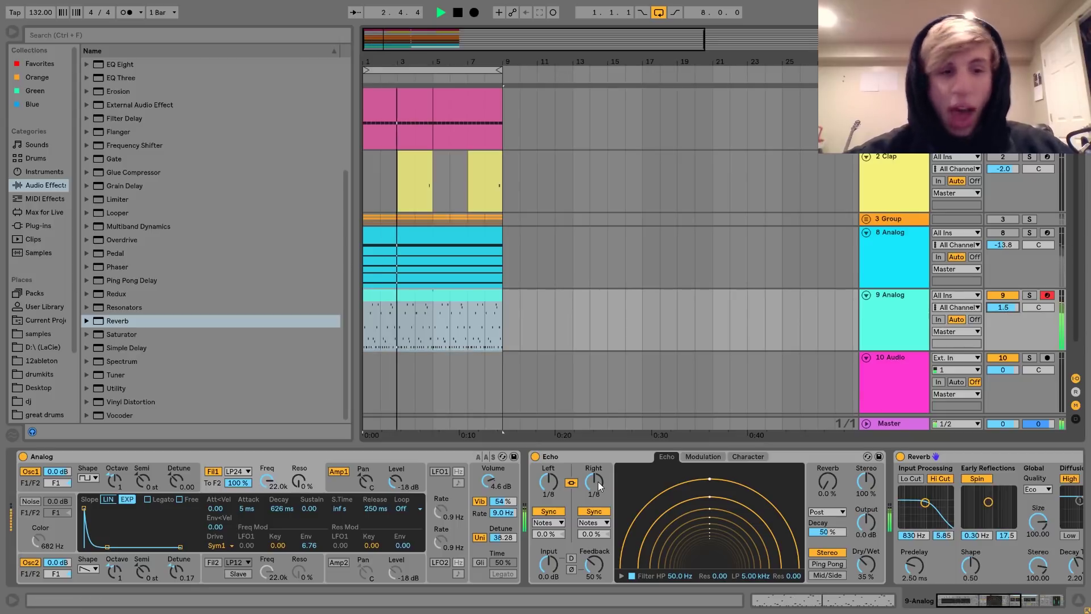
pyautogui.press('space')
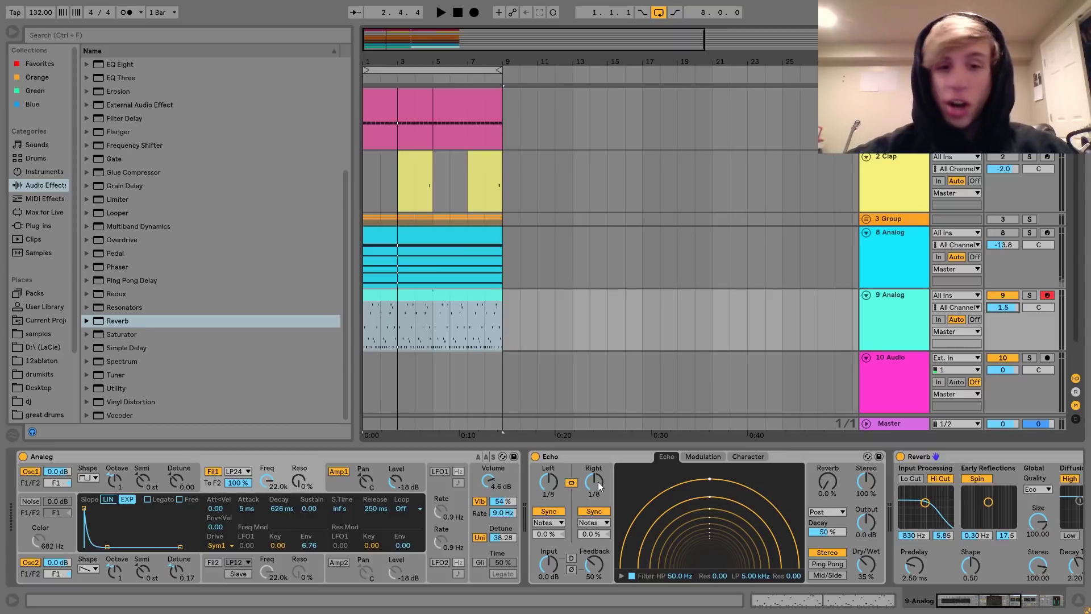
# Step: Set oscillator 1's pulse width to 61%, then enable LFO1 and raise its rate
pyautogui.press('space')
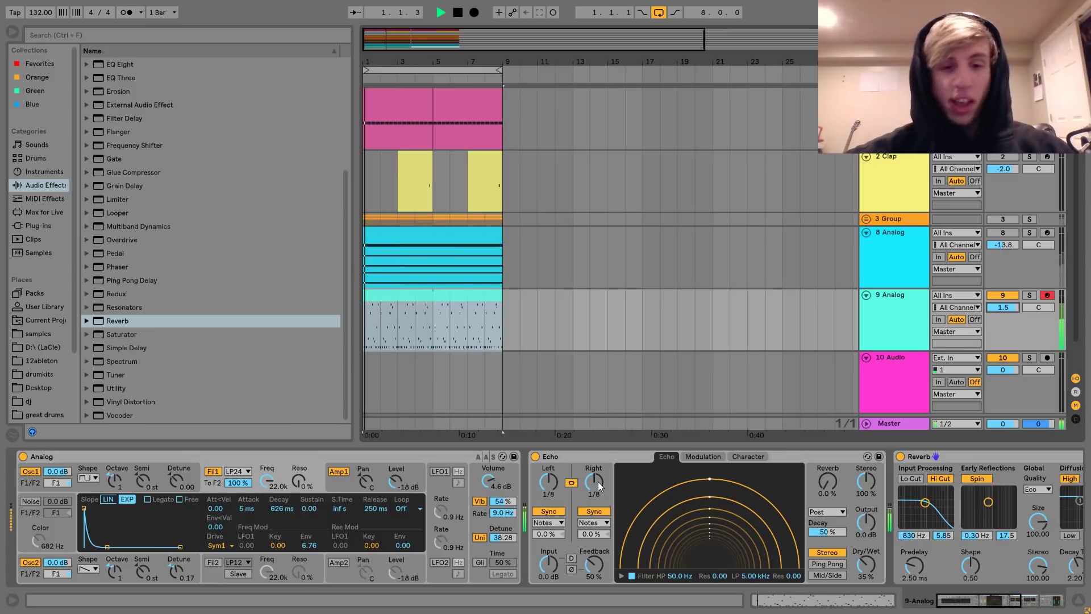
pyautogui.click(94, 483)
pyautogui.moveTo(313, 546); pyautogui.dragTo(312, 541)
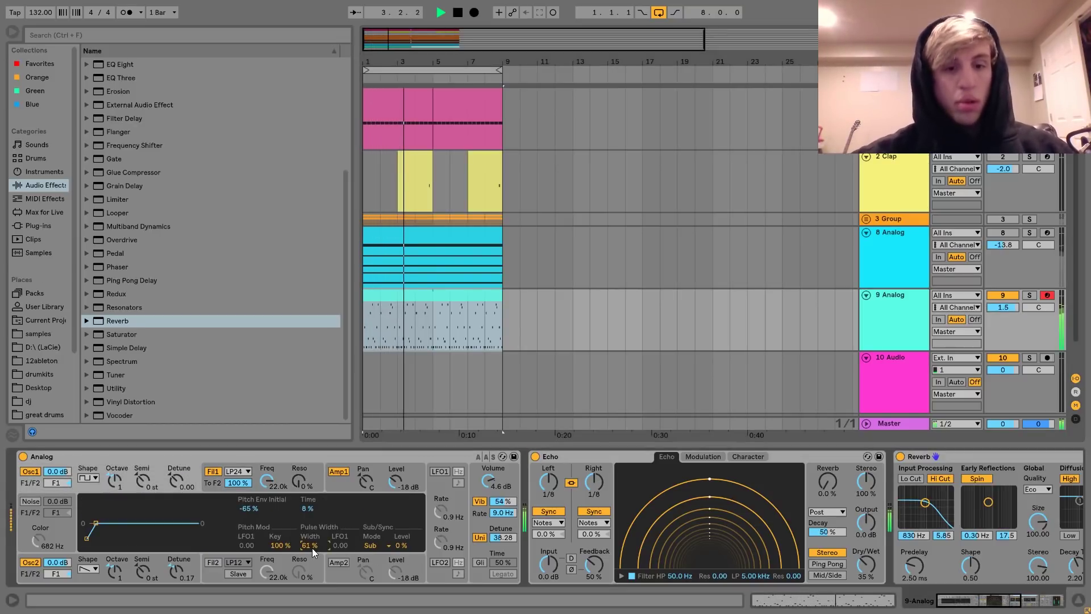
pyautogui.click(441, 473)
pyautogui.moveTo(442, 515); pyautogui.dragTo(442, 513)
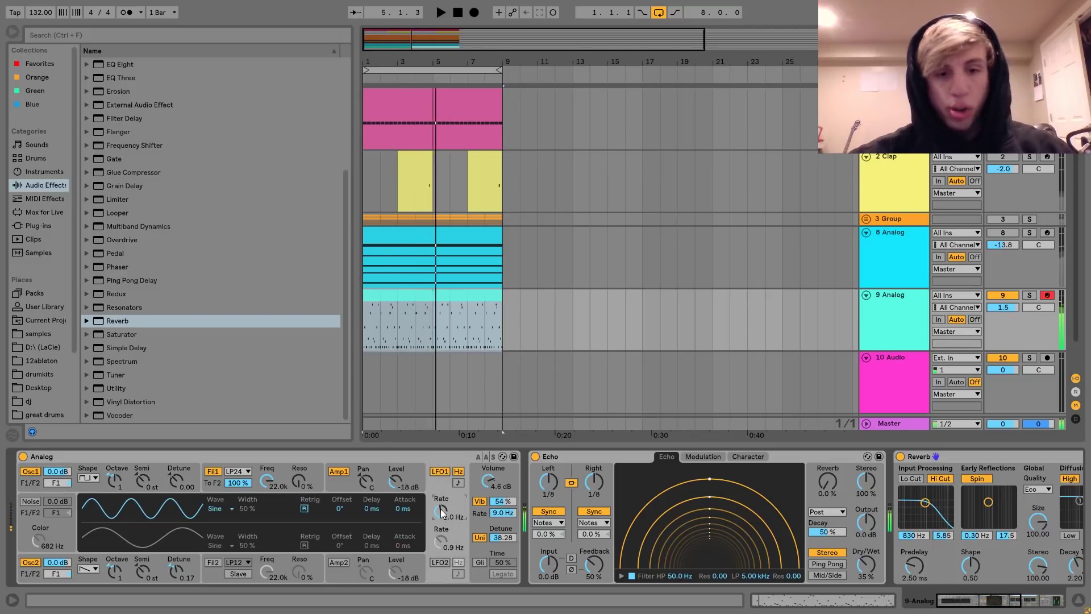
# Step: Set the LFO1 amount on oscillator 1's pulse width to 0.77 and LFO1's rate to 9.2 Hz during playback
pyautogui.click(88, 484)
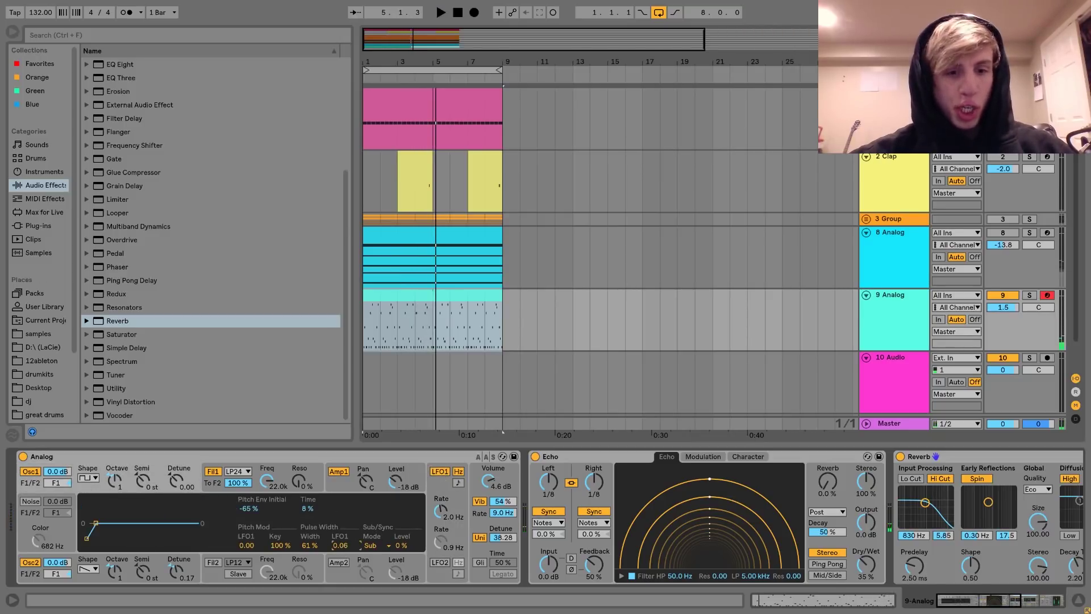
pyautogui.press('space')
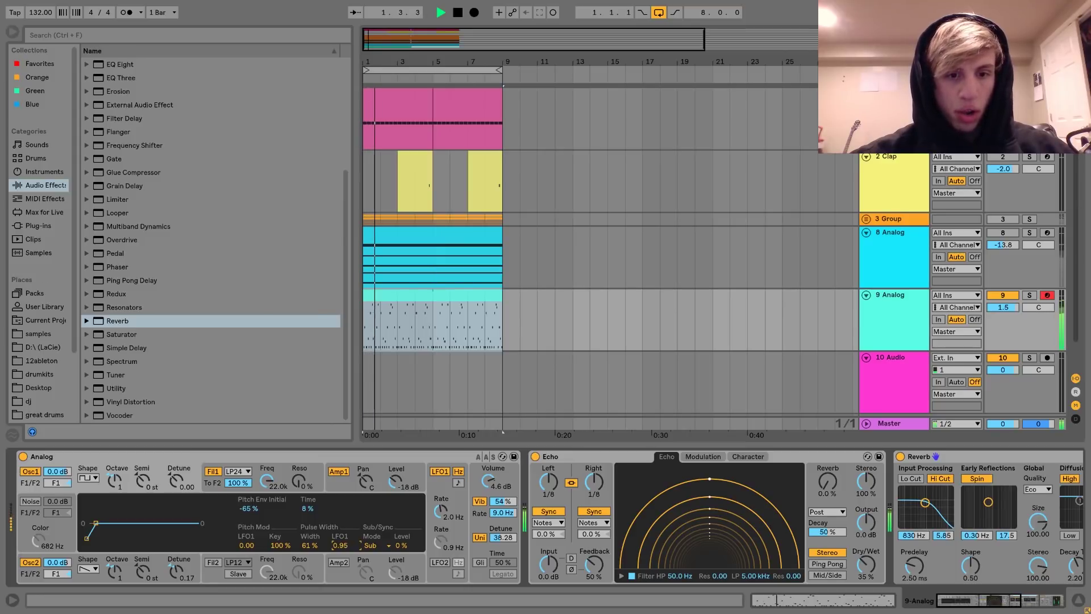
pyautogui.moveTo(340, 545); pyautogui.dragTo(341, 548)
pyautogui.moveTo(439, 514); pyautogui.dragTo(438, 514)
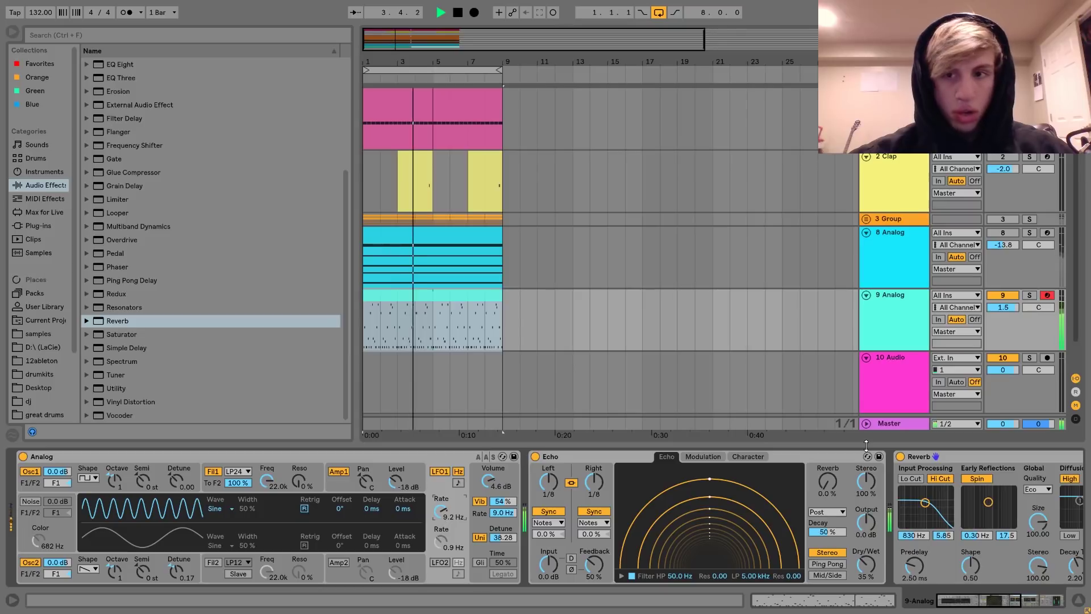
pyautogui.click(905, 305)
pyautogui.press('space')
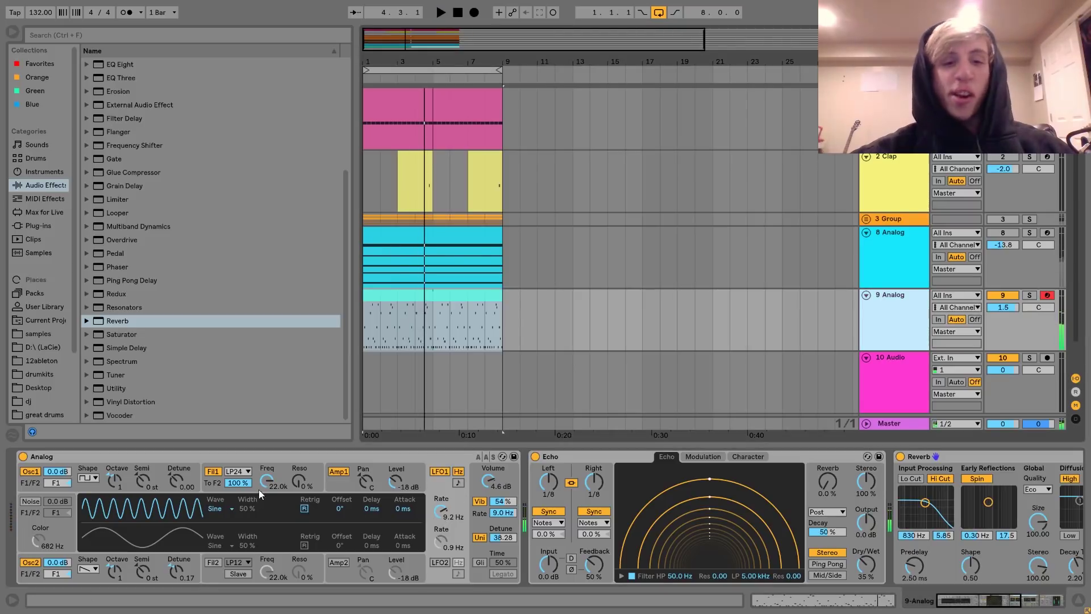
# Step: Try filter 1's cutoff at 261 Hz while the loop plays and bring up oscillator 1's settings
pyautogui.press('space')
pyautogui.moveTo(267, 483); pyautogui.dragTo(267, 540)
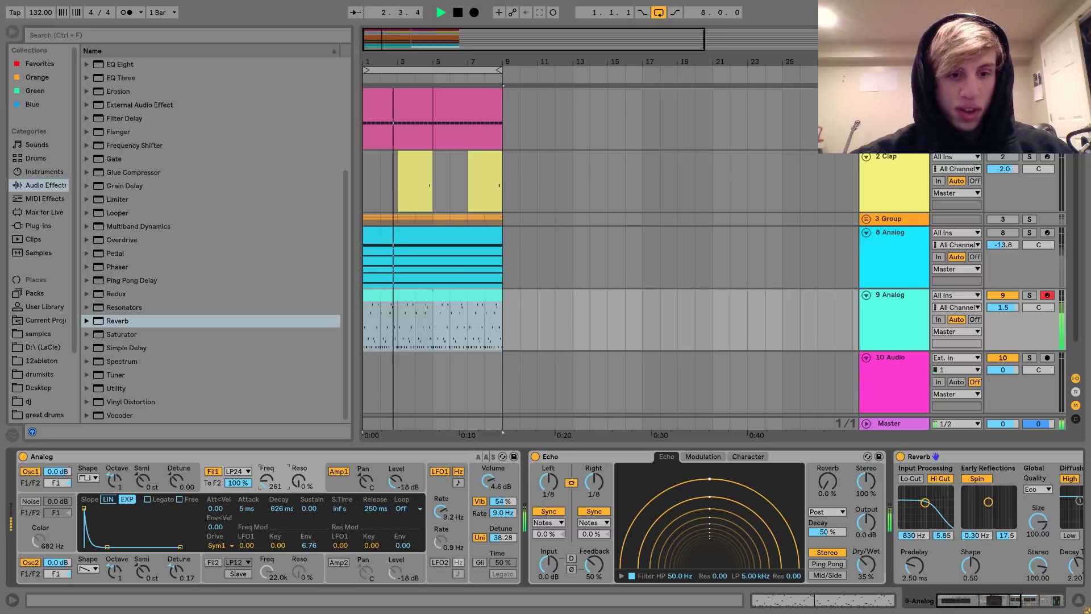
pyautogui.moveTo(268, 483); pyautogui.dragTo(267, 478)
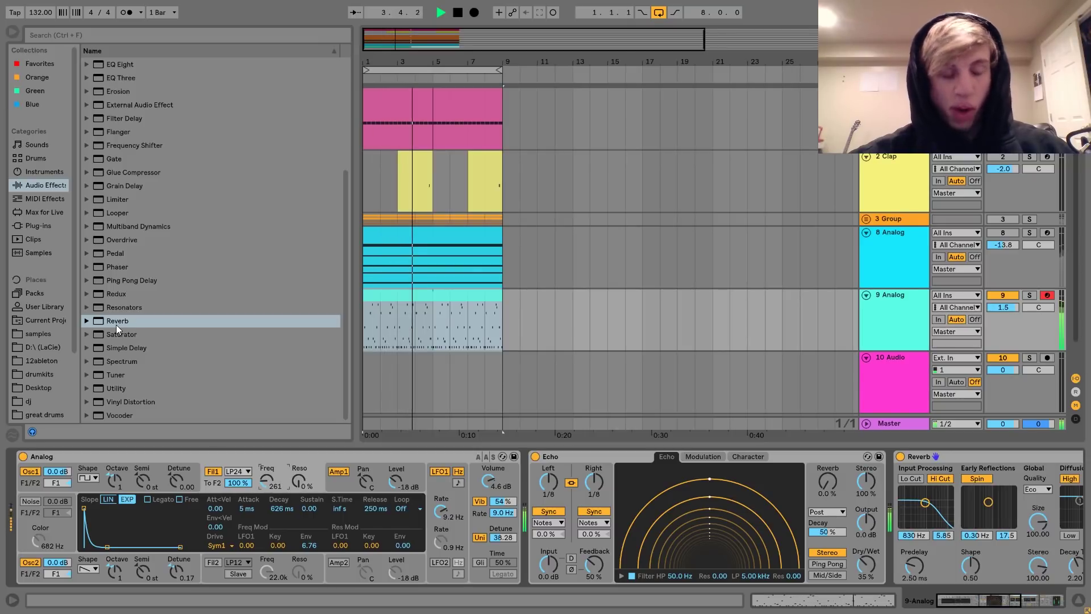
pyautogui.click(117, 486)
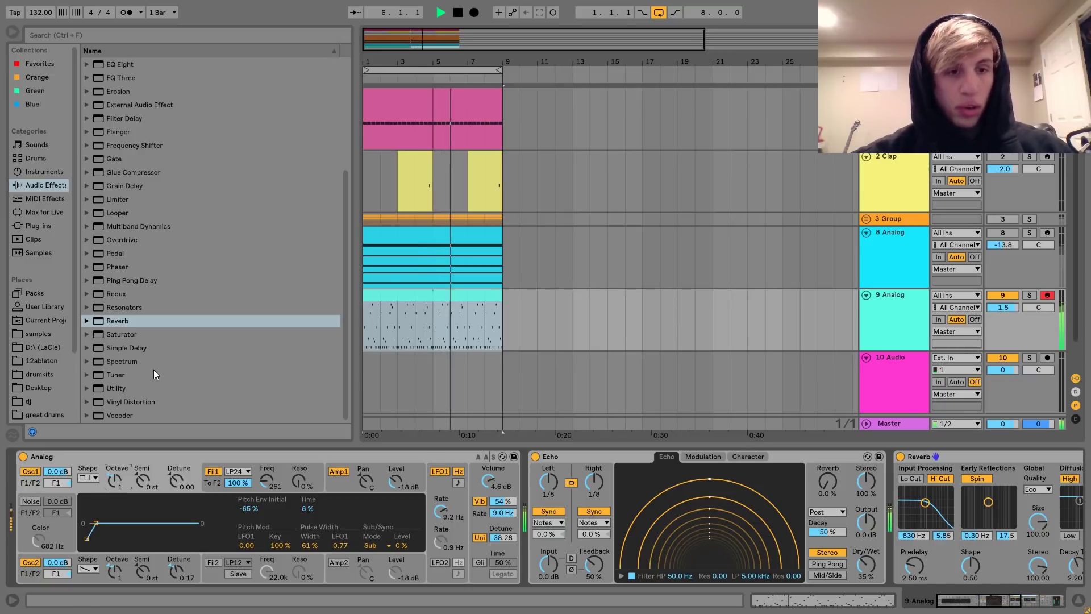
# Step: Insert a Saturator between Analog and Echo, listen with it bypassed and switch it back on
pyautogui.click(118, 334)
pyautogui.moveTo(479, 565); pyautogui.dragTo(526, 562)
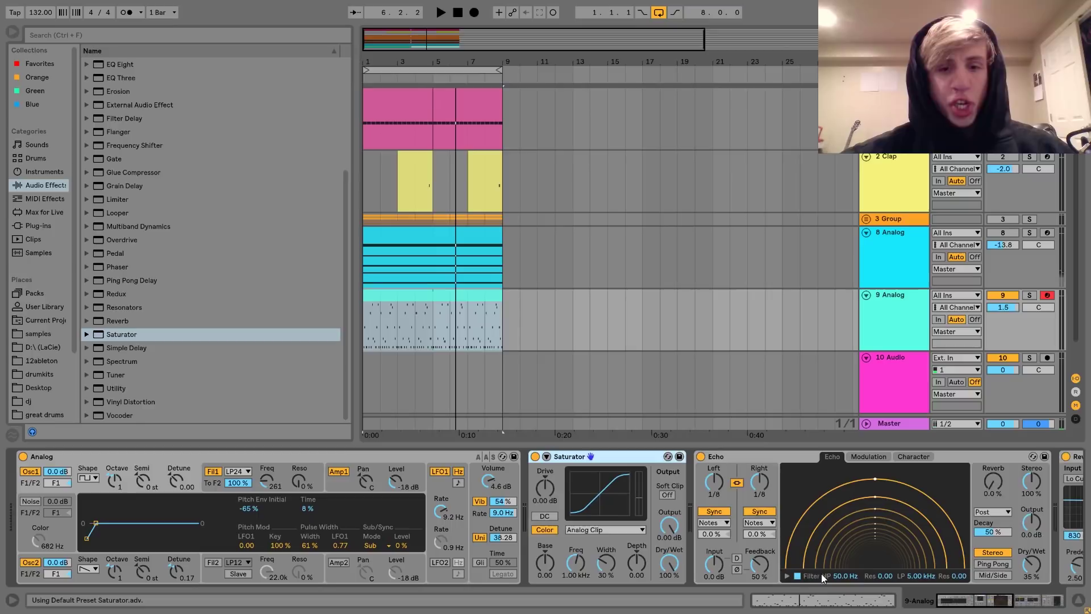
pyautogui.click(534, 457)
pyautogui.press('space')
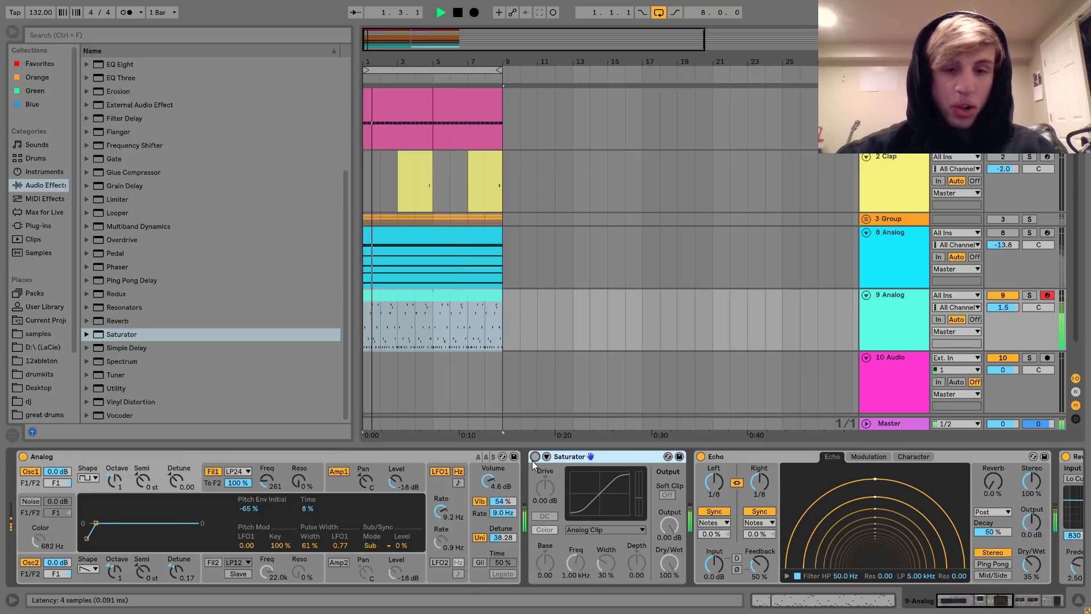
pyautogui.press('space')
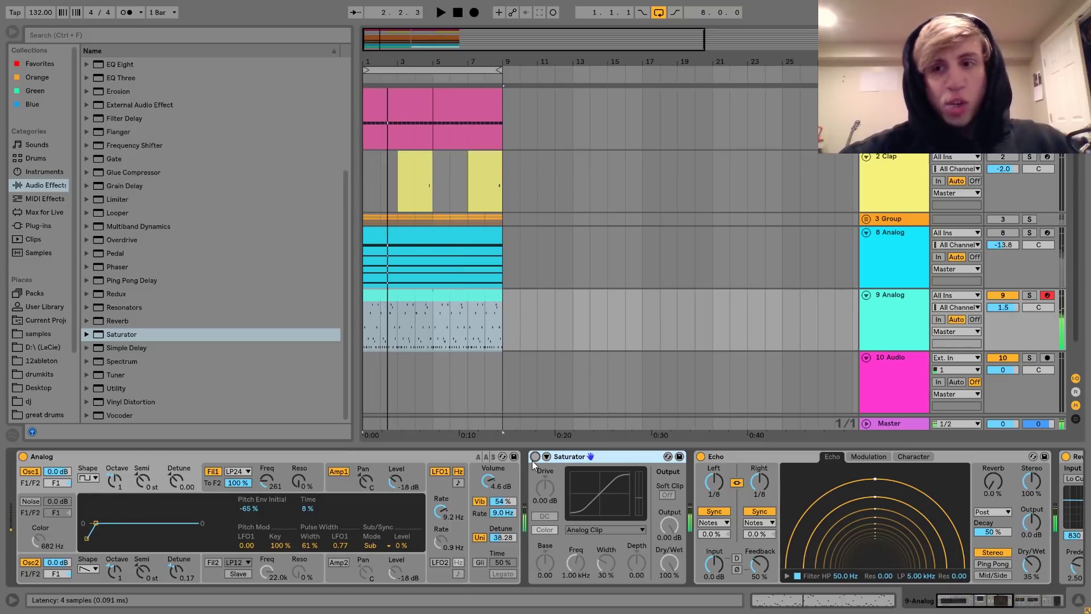
pyautogui.click(535, 457)
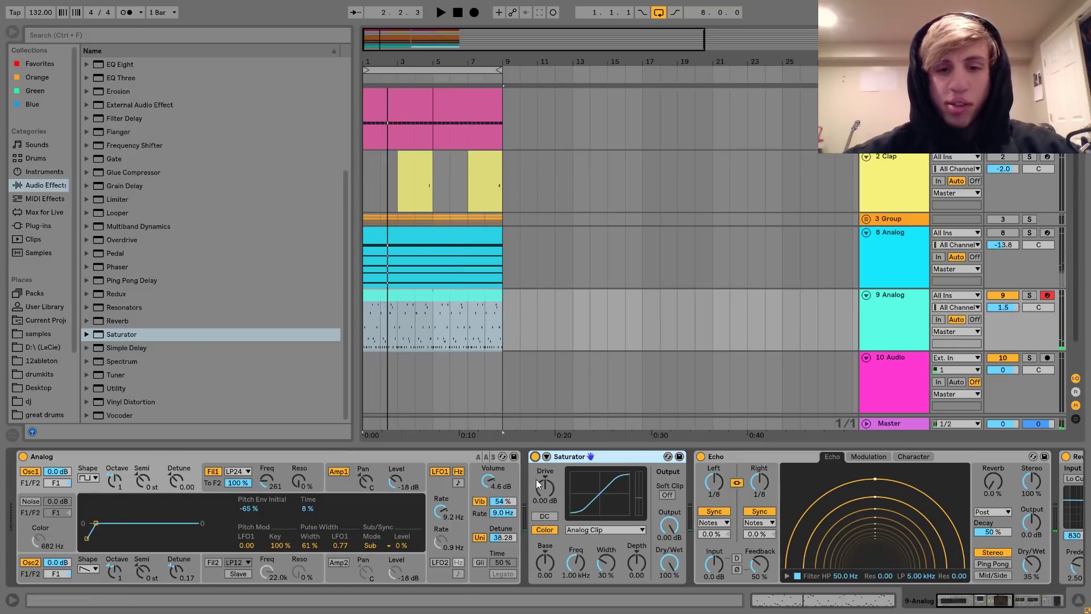
# Step: Expand the Saturator, choose the Waveshaper curve and set its Depth to 100% and Curve to 46.9% during playback
pyautogui.click(546, 457)
pyautogui.click(598, 529)
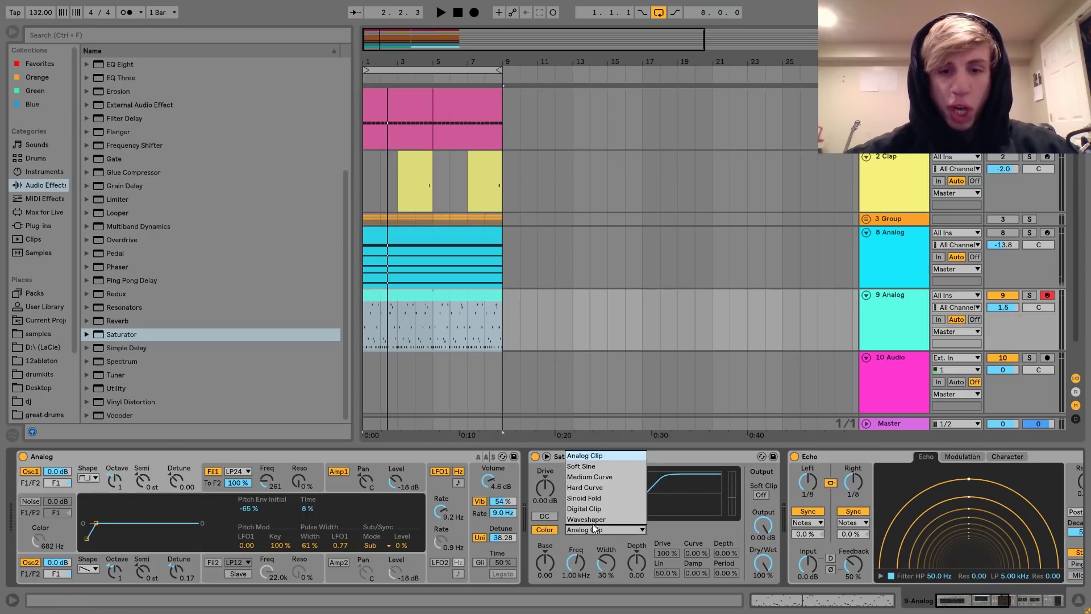
pyautogui.click(592, 519)
pyautogui.press('space')
pyautogui.moveTo(730, 556); pyautogui.dragTo(730, 512)
pyautogui.moveTo(695, 560); pyautogui.dragTo(694, 537)
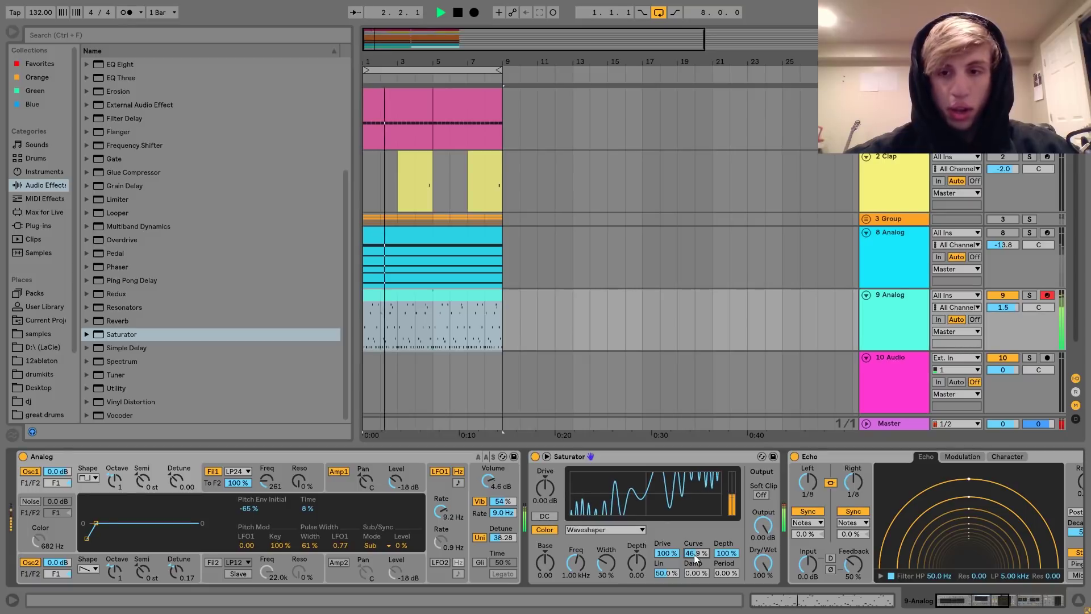
# Step: Set the 9 Analog track's volume to -4.8 dB and reset filter 1's cutoff to 22.0 kHz and the Saturator's Base to 0.00
pyautogui.moveTo(1003, 307)
pyautogui.mouseDown()
pyautogui.moveTo(1003, 318)
pyautogui.moveTo(1005, 305)
pyautogui.mouseUp()
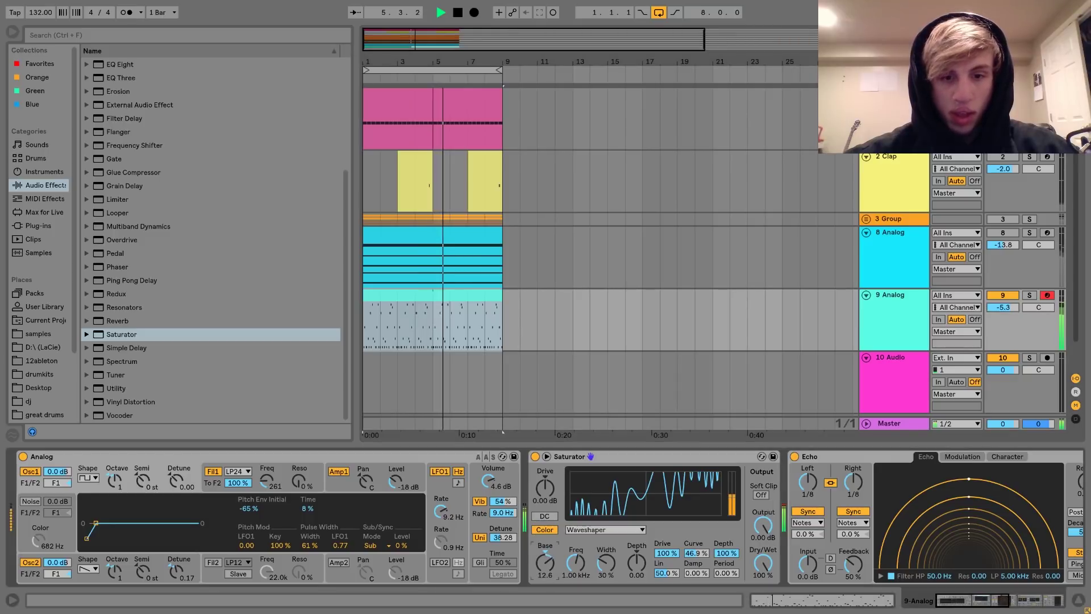
pyautogui.moveTo(999, 308); pyautogui.dragTo(999, 305)
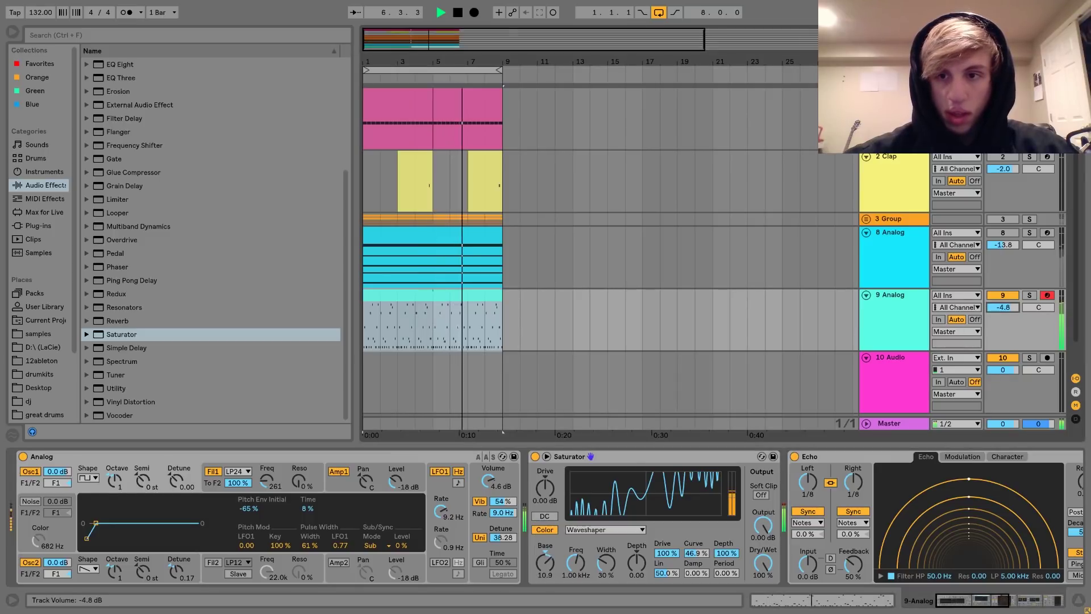
pyautogui.doubleClick(267, 481)
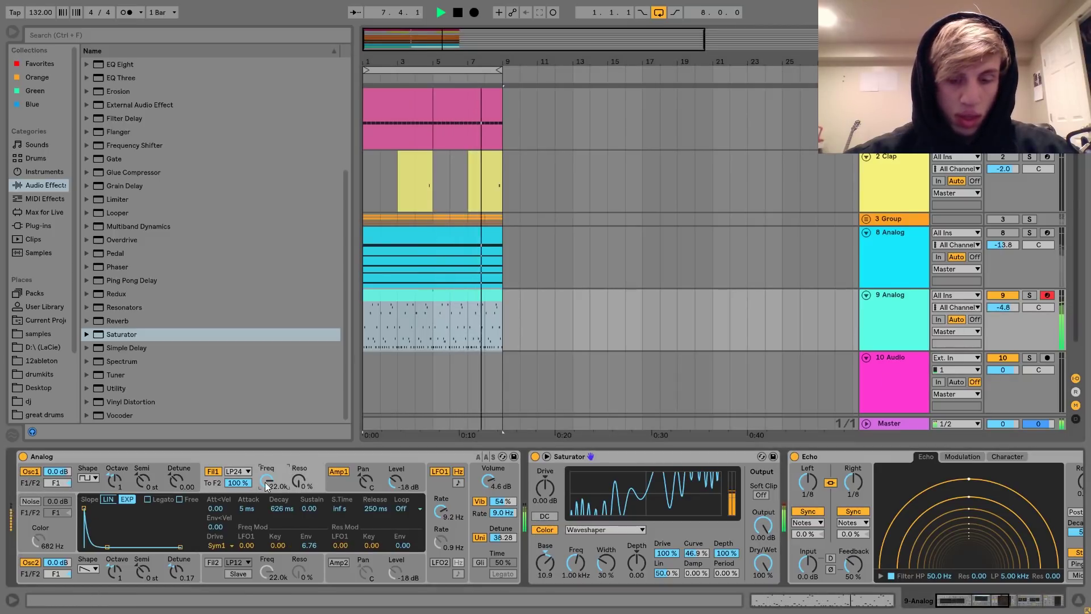
pyautogui.doubleClick(540, 558)
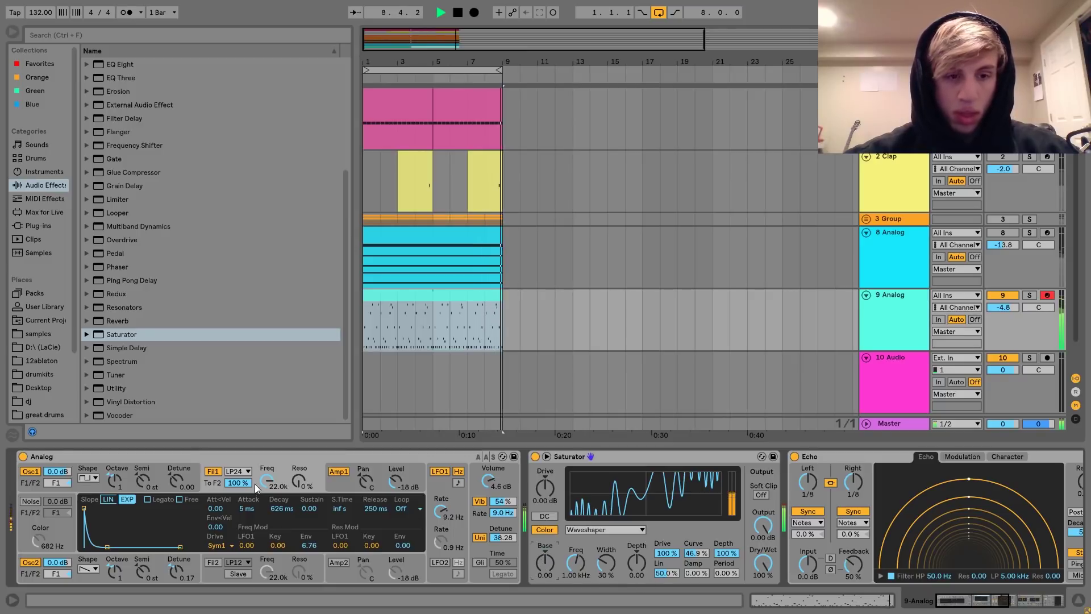
# Step: Try filter 1's cutoff at 125 Hz with 29% resonance and at 340 Hz with none, and unmute 2 Clap, 3 Group and 8 Analog
pyautogui.moveTo(267, 482); pyautogui.dragTo(267, 520)
pyautogui.moveTo(299, 481); pyautogui.dragTo(267, 500)
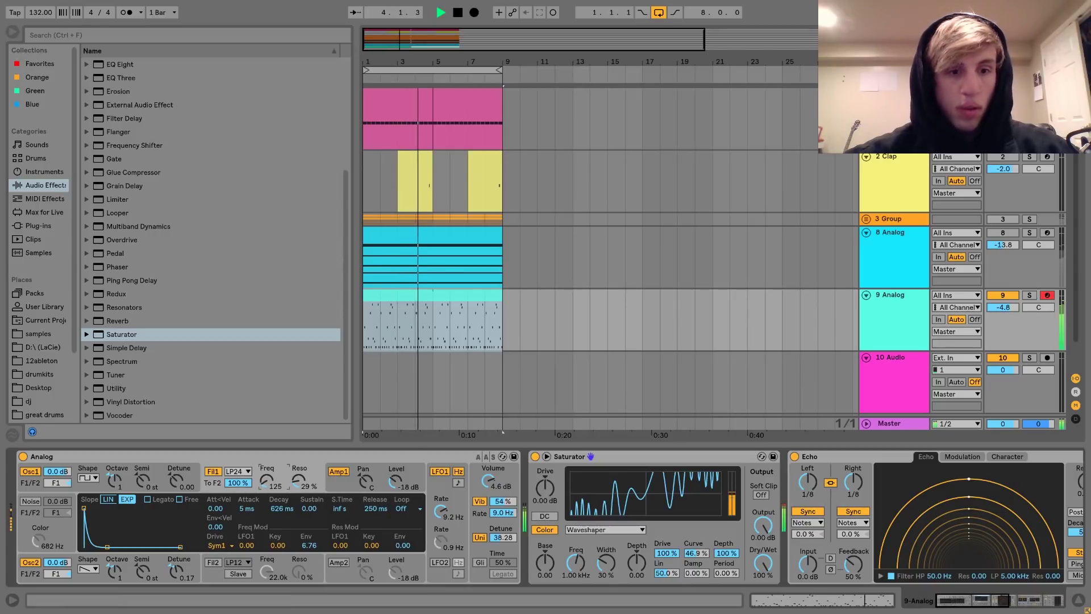
pyautogui.moveTo(268, 480)
pyautogui.mouseDown()
pyautogui.moveTo(299, 500)
pyautogui.moveTo(266, 481)
pyautogui.mouseUp()
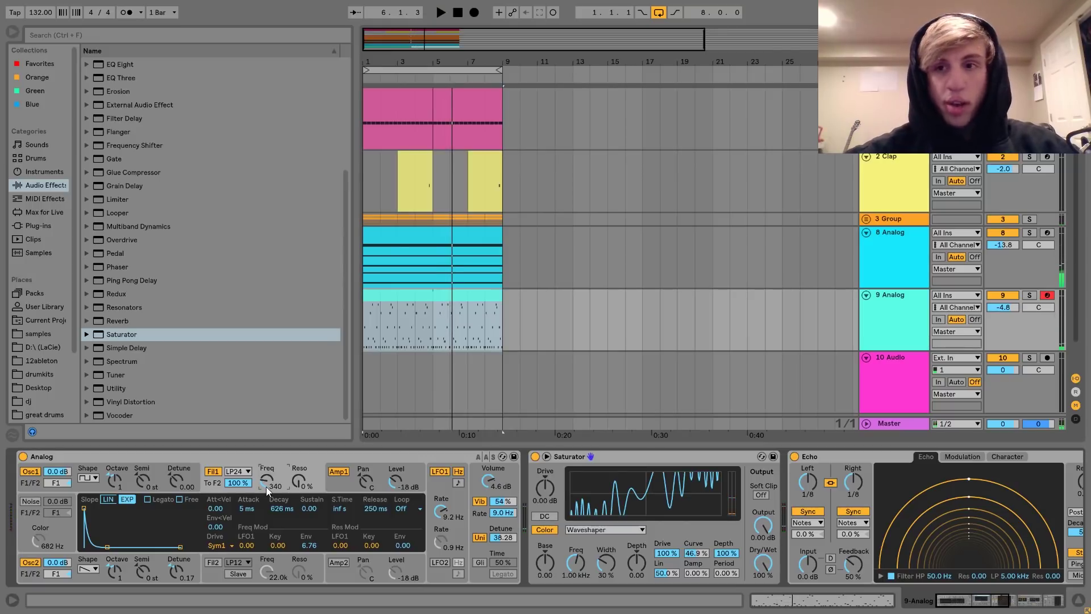
# Step: Set the 9 Analog track's volume to -7.4 dB and filter 1's cutoff to 216 Hz during playback
pyautogui.press('space')
pyautogui.moveTo(1005, 308); pyautogui.dragTo(1005, 316)
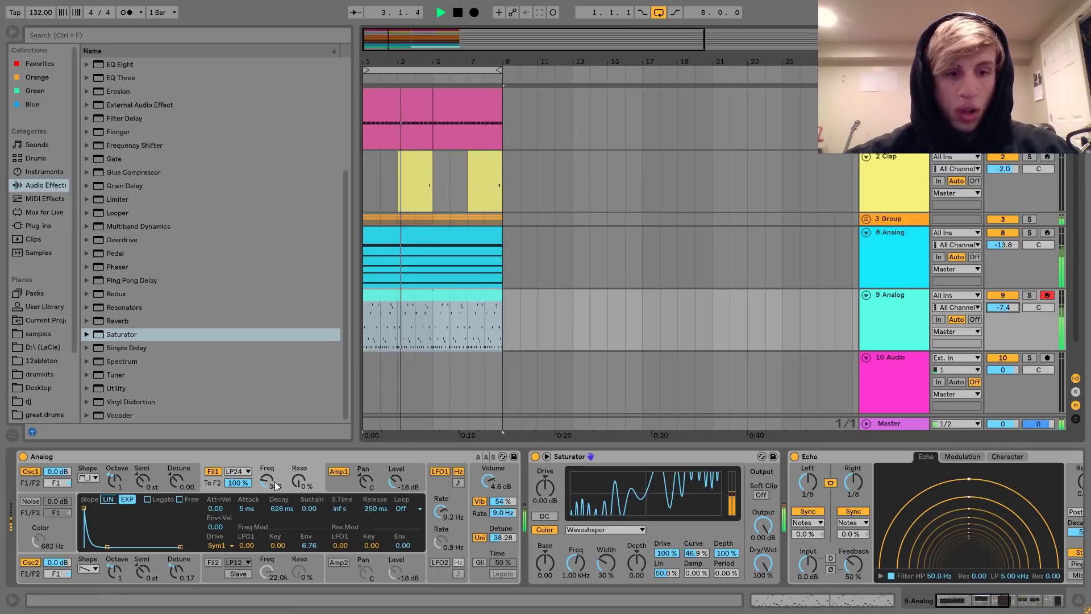
pyautogui.moveTo(271, 483)
pyautogui.mouseDown()
pyautogui.moveTo(271, 450)
pyautogui.moveTo(271, 489)
pyautogui.mouseUp()
pyautogui.press('space')
# Step: Add an EQ Eight after the Compressor on 9 Analog and make band 1 a low cut at 188 Hz
pyautogui.scroll(4, 145, 135)
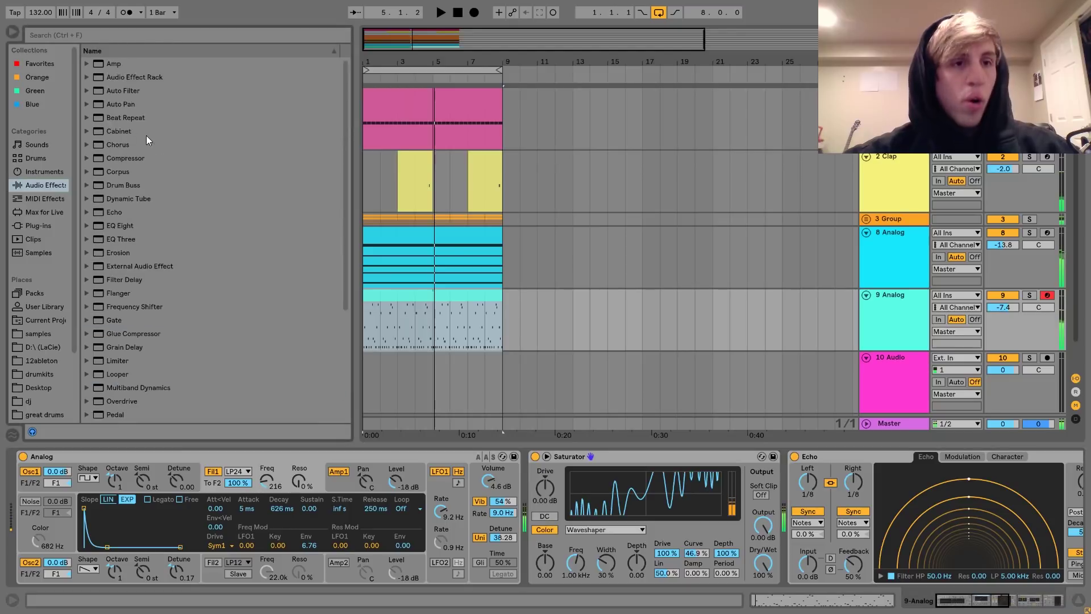
pyautogui.moveTo(119, 224); pyautogui.dragTo(809, 379)
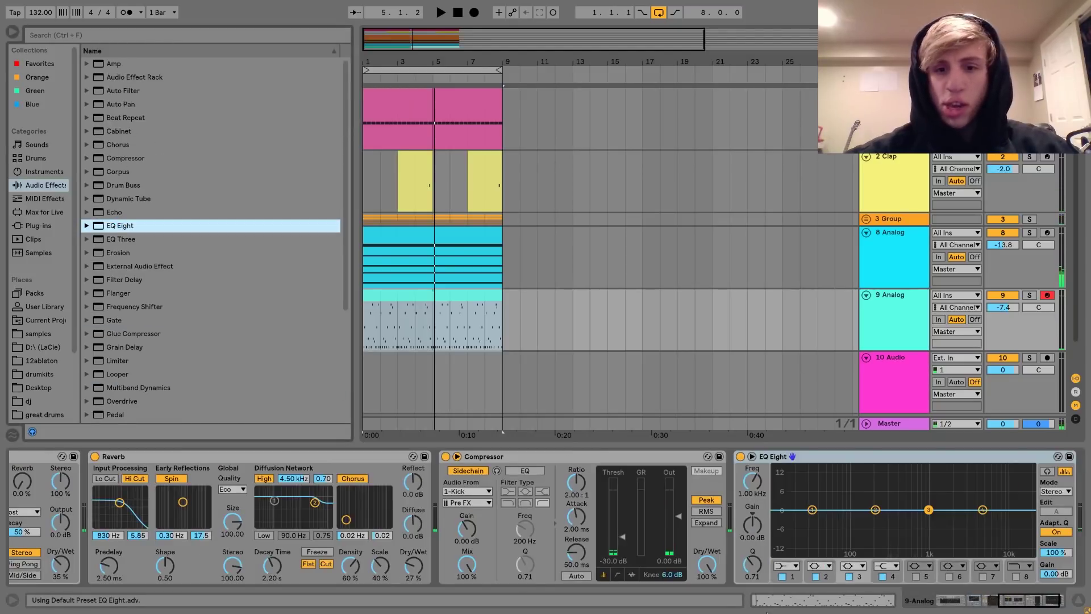
pyautogui.click(780, 565)
pyautogui.click(780, 493)
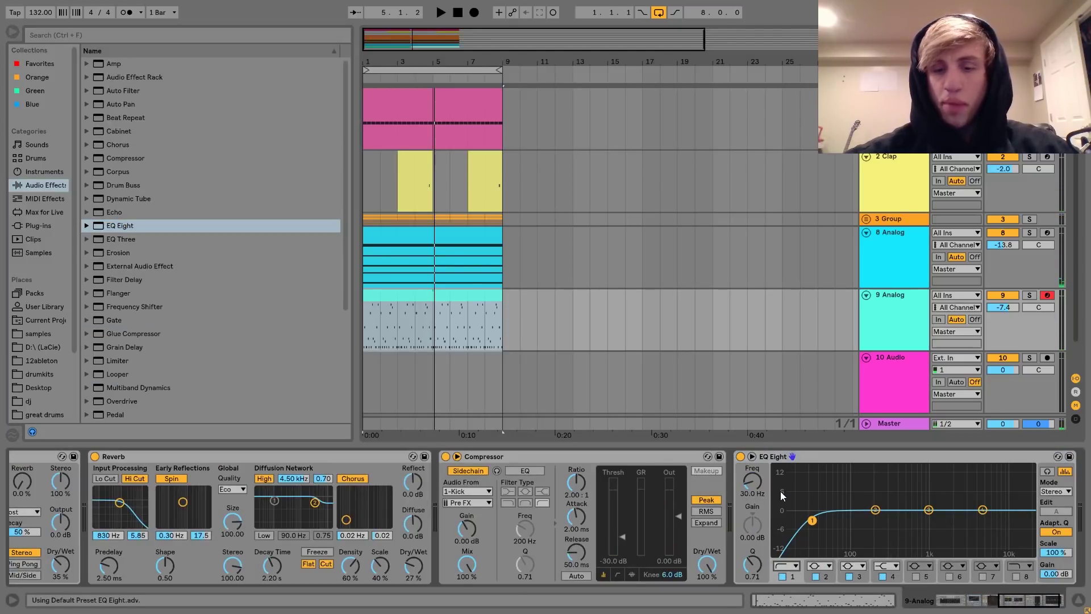
pyautogui.moveTo(753, 482)
pyautogui.mouseDown()
pyautogui.moveTo(752, 432)
pyautogui.moveTo(752, 470)
pyautogui.mouseUp()
pyautogui.press('space')
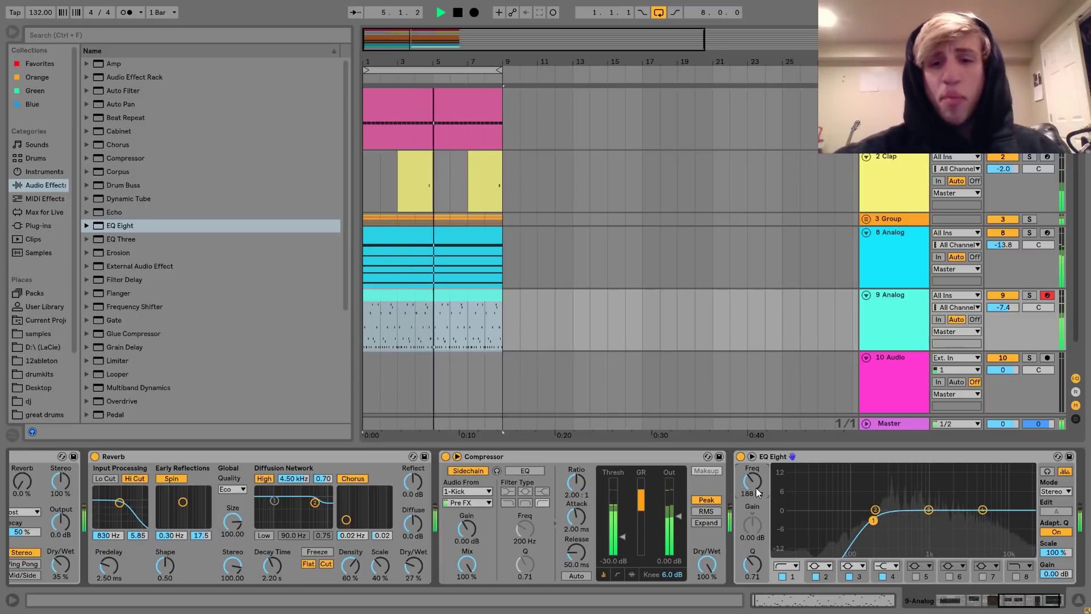
# Step: Play the loop from the start to listen to the processed arpeggio in the mix
pyautogui.hscroll(-2, 756, 488)
pyautogui.hscroll(-10, 756, 487)
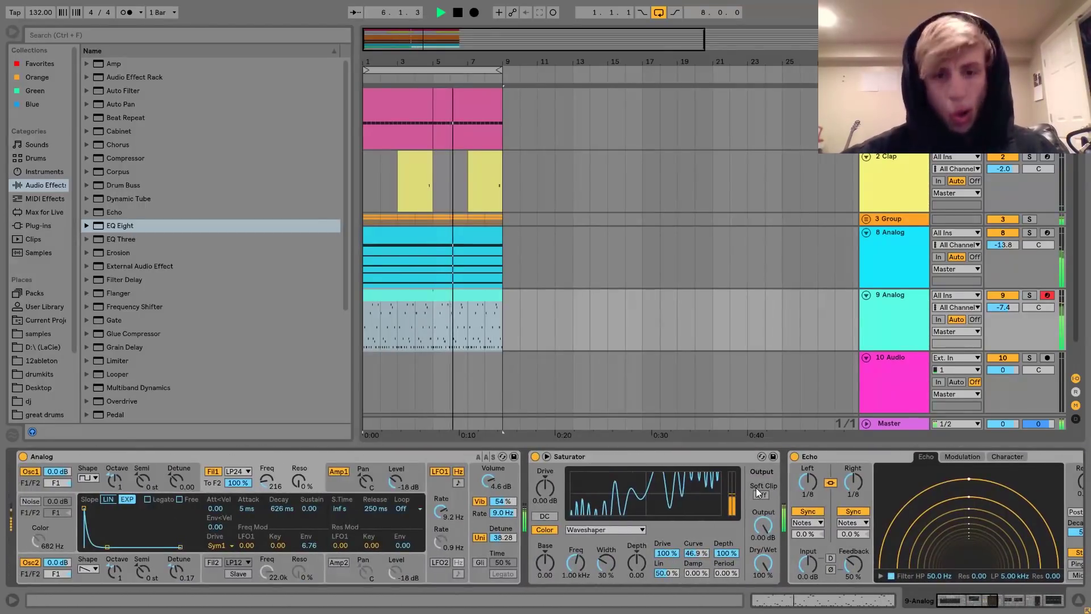
pyautogui.press('space')
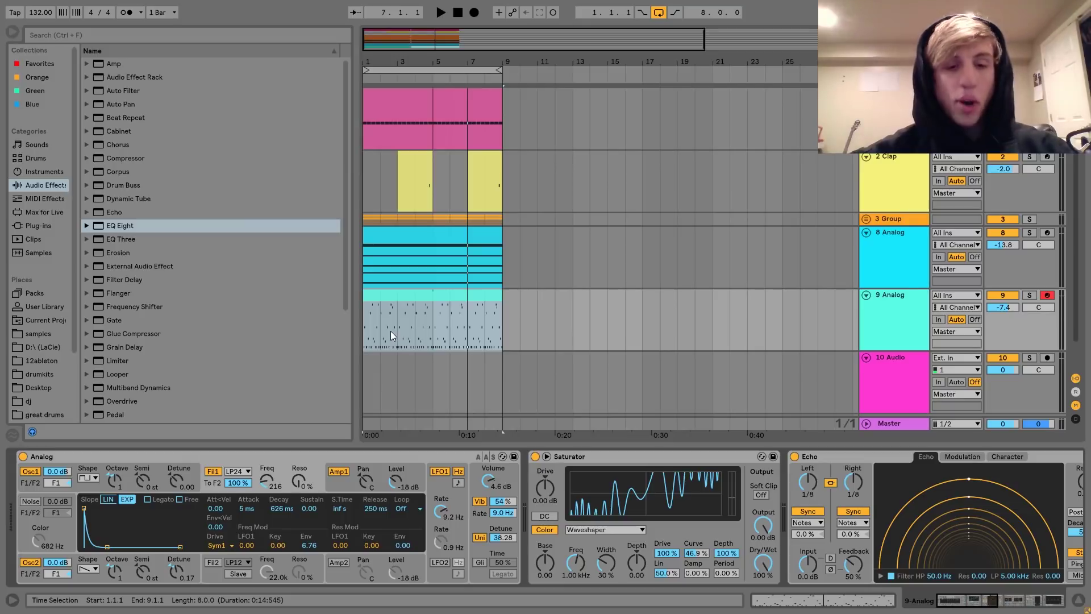
pyautogui.press('space')
pyautogui.click(418, 451)
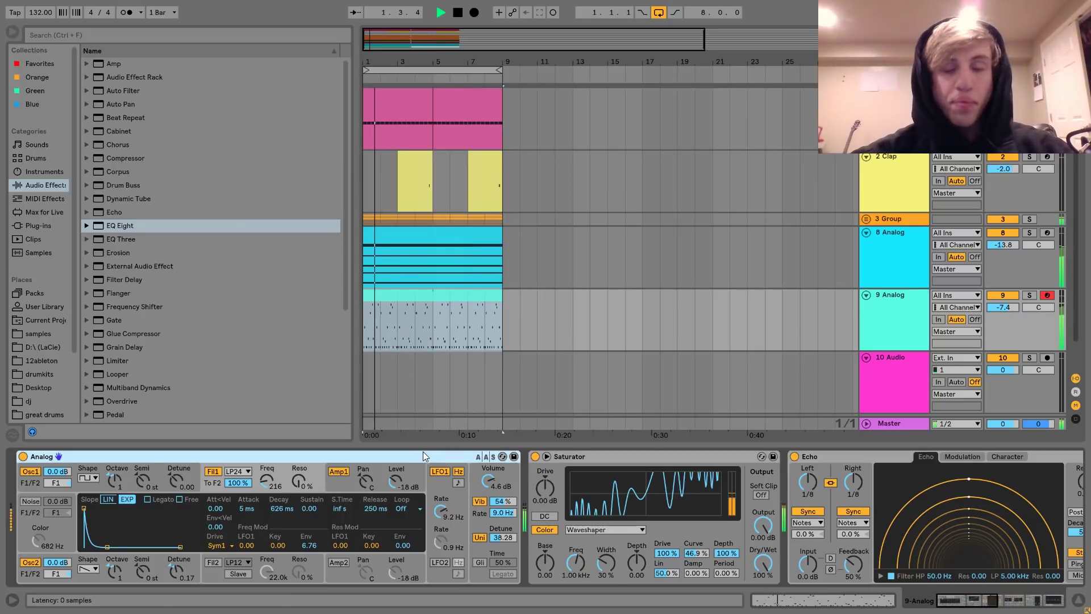
pyautogui.press('space')
pyautogui.doubleClick(454, 309)
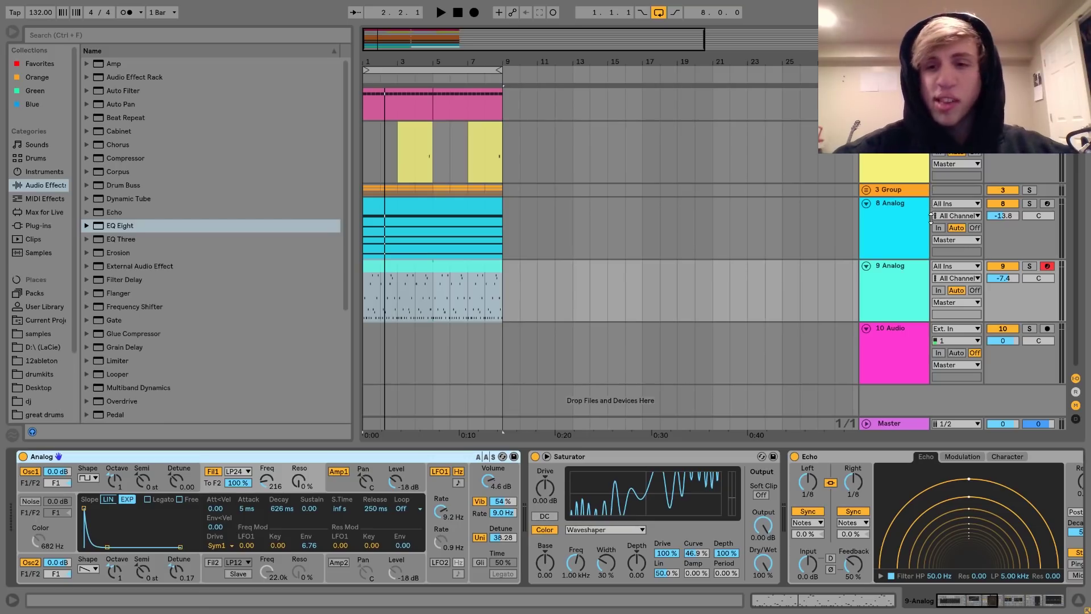
# Step: Play low test notes on the 9 Analog synth with EQ Eight and Echo bypassed, and switch both back on
pyautogui.press('z')
pyautogui.press('a')
pyautogui.press('z')
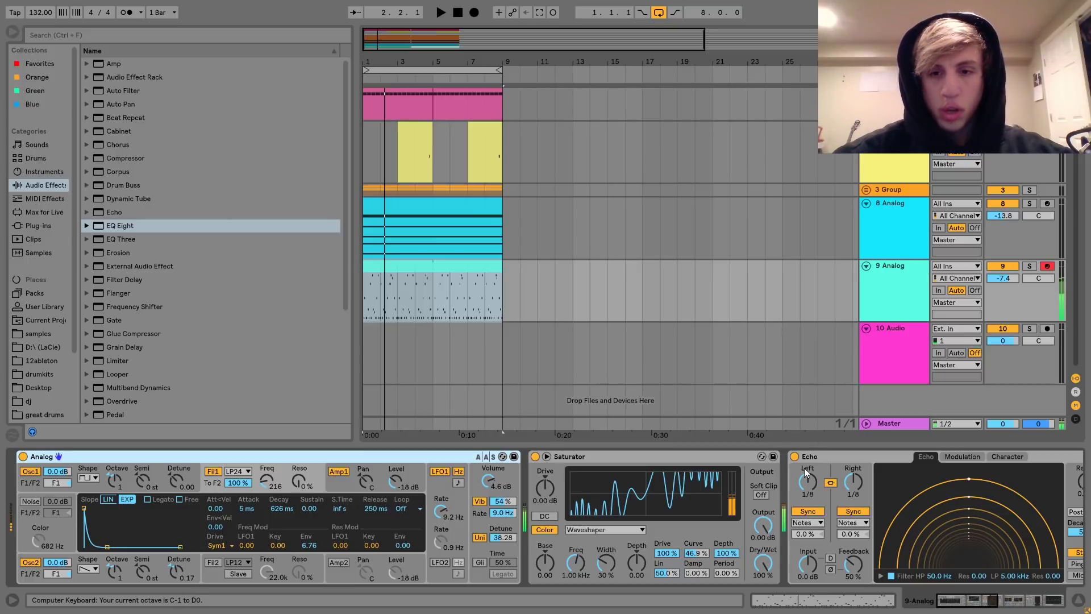
pyautogui.hscroll(10, 804, 469)
pyautogui.hscroll(5, 804, 468)
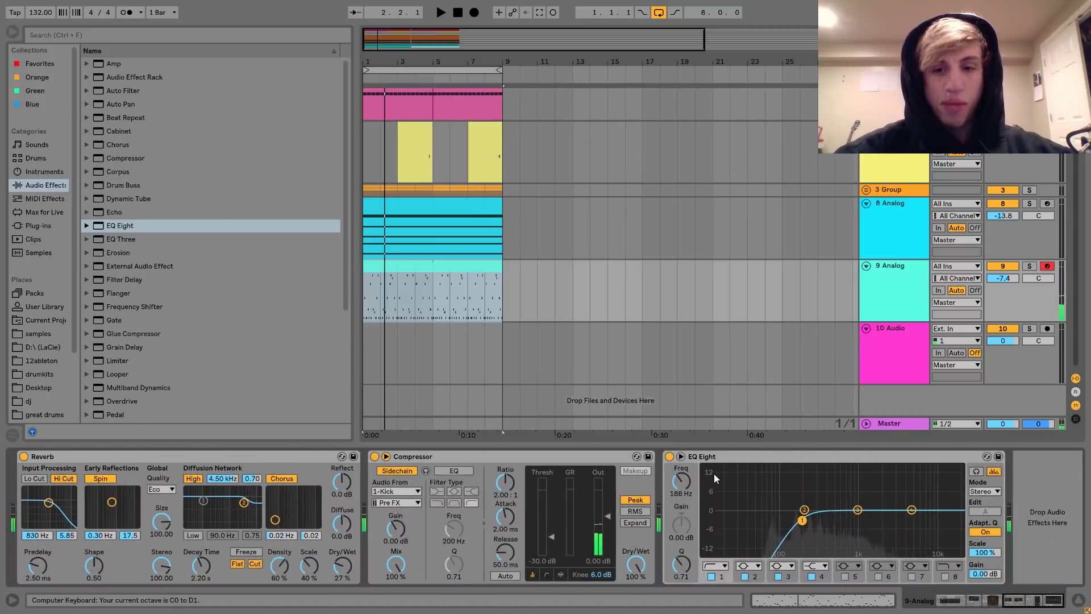
pyautogui.click(670, 458)
pyautogui.hscroll(-15, 670, 459)
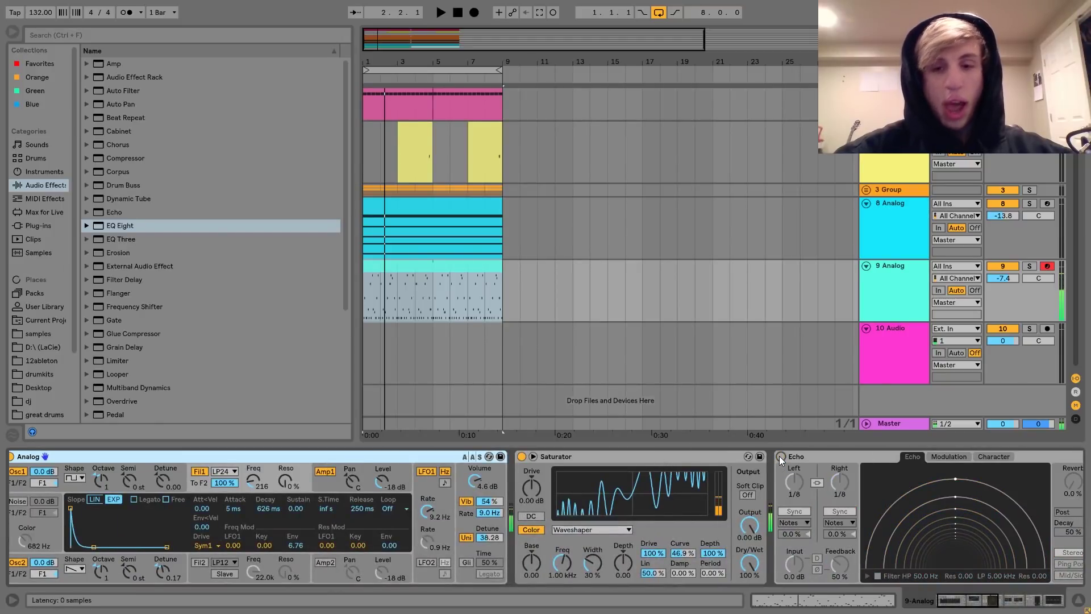
pyautogui.hscroll(15, 779, 456)
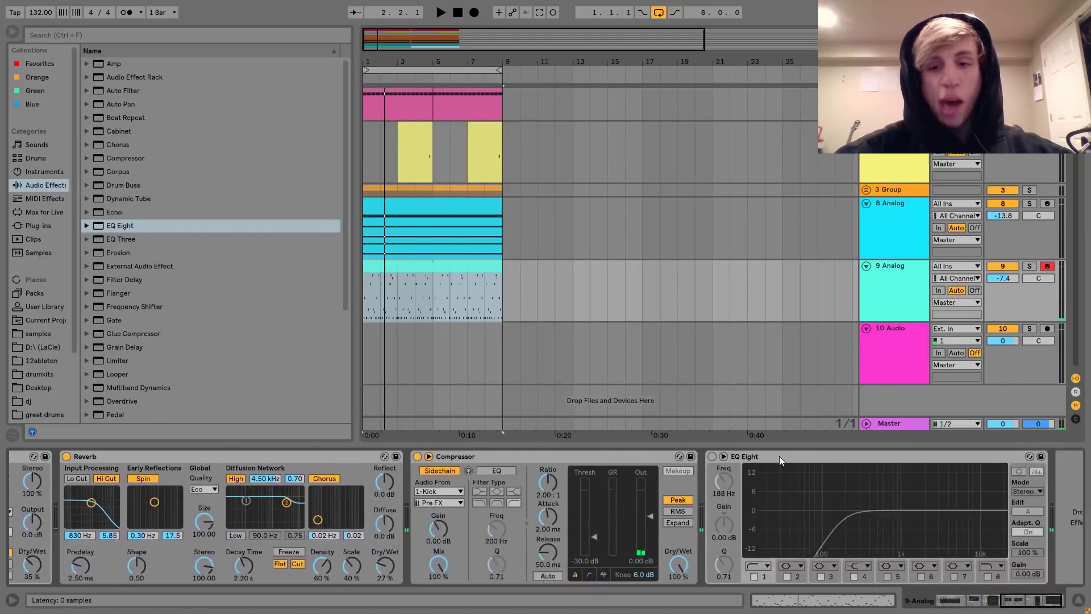
pyautogui.click(670, 457)
# Step: Solo the 9 Analog track, open its MIDI clip in the note editor and play the opening of the arpeggio
pyautogui.press('space')
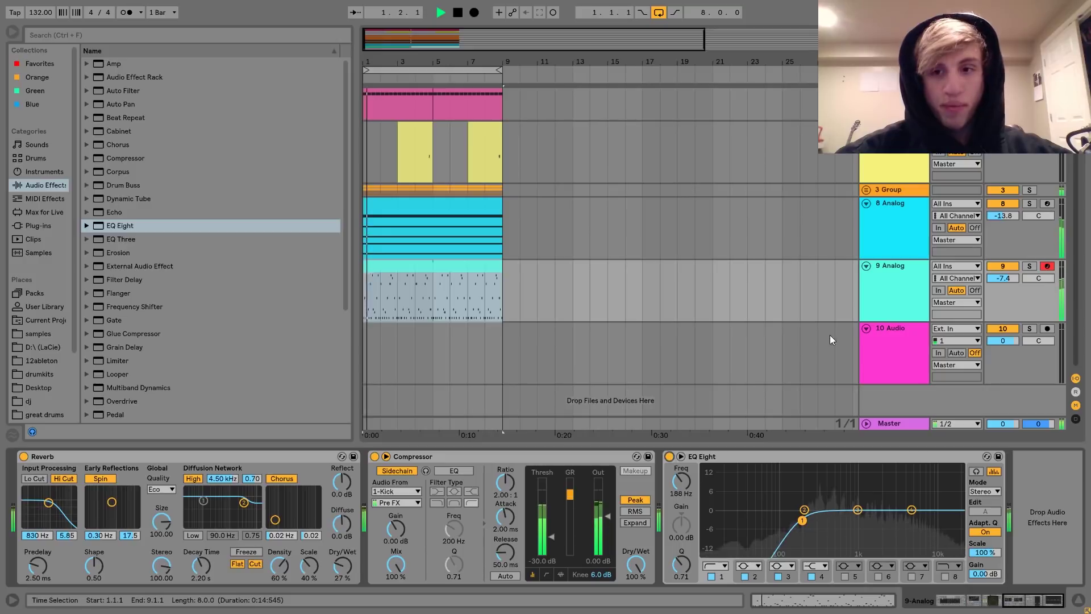
pyautogui.click(1029, 266)
pyautogui.press('space')
pyautogui.doubleClick(426, 273)
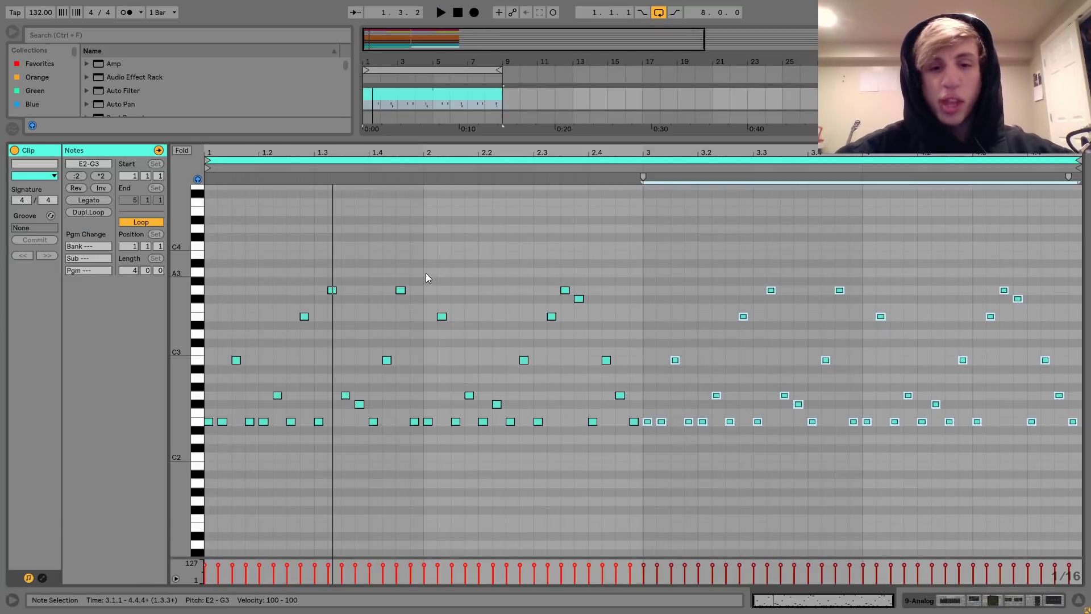
pyautogui.press('space')
pyautogui.press('space')
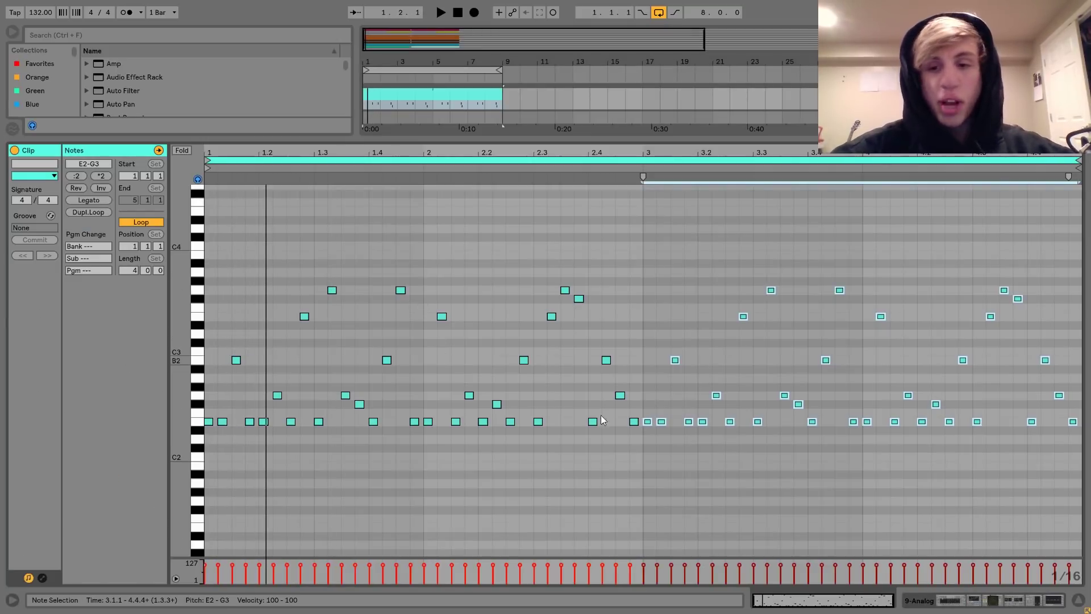
# Step: Show the 9 Analog device chain, play the soloed arpeggio and unsolo the track
pyautogui.click(932, 602)
pyautogui.press('space')
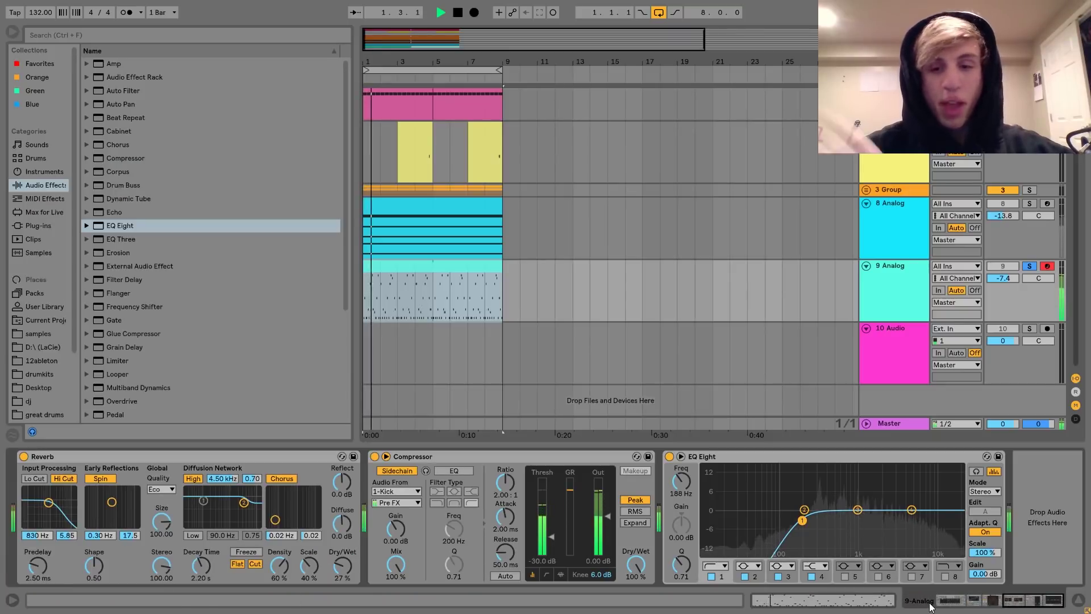
pyautogui.click(1033, 266)
# Step: Stop playback, insert a new MIDI track below 9 Analog and load the Operator instrument onto it
pyautogui.click(909, 270)
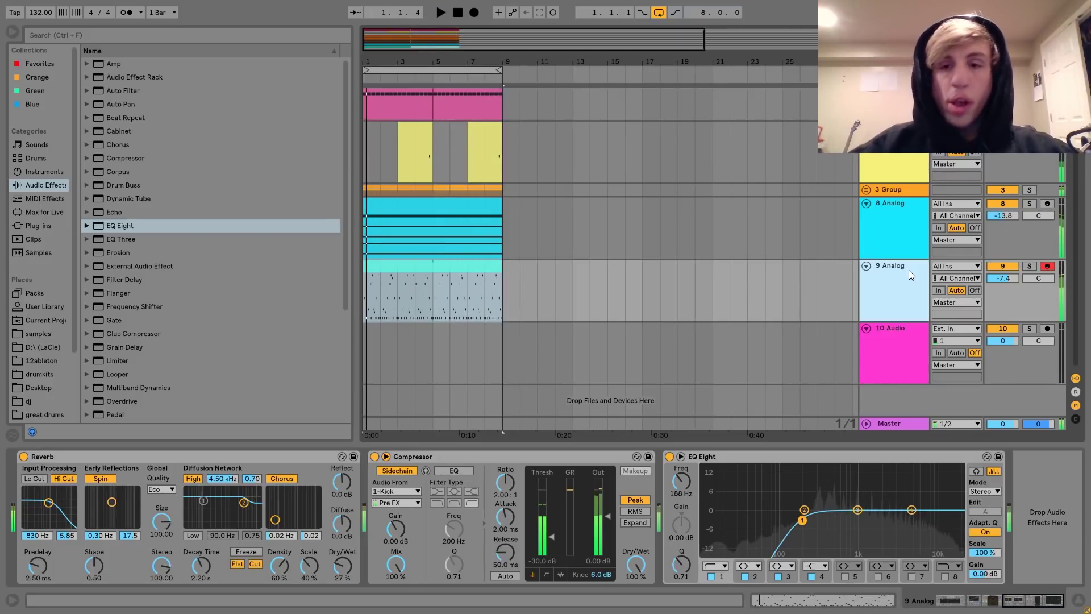
pyautogui.press('space')
pyautogui.hotkey('ctrl', 'shift', 't')
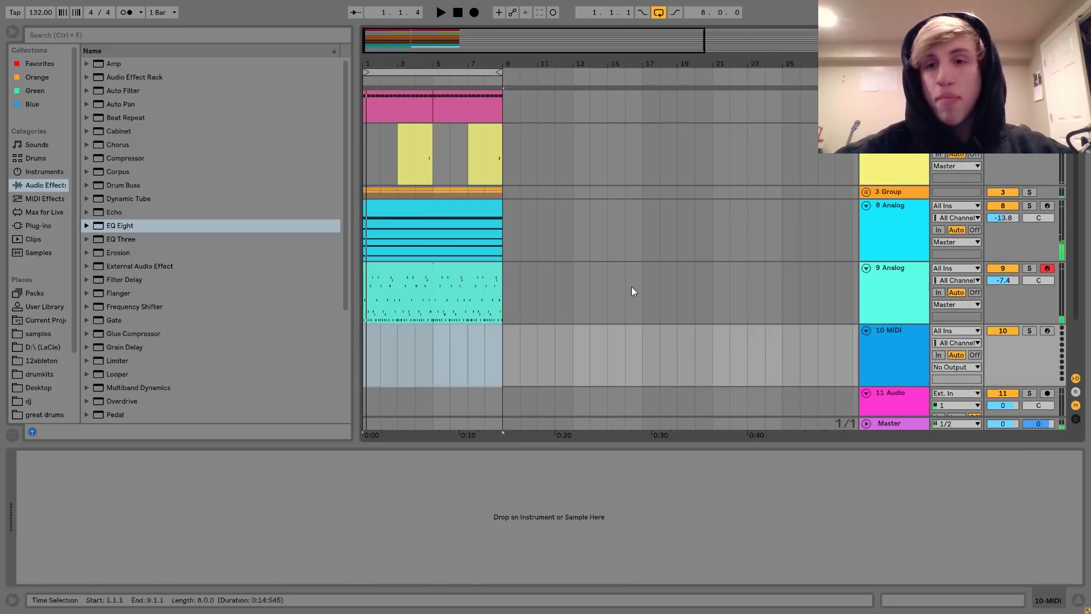
pyautogui.click(28, 172)
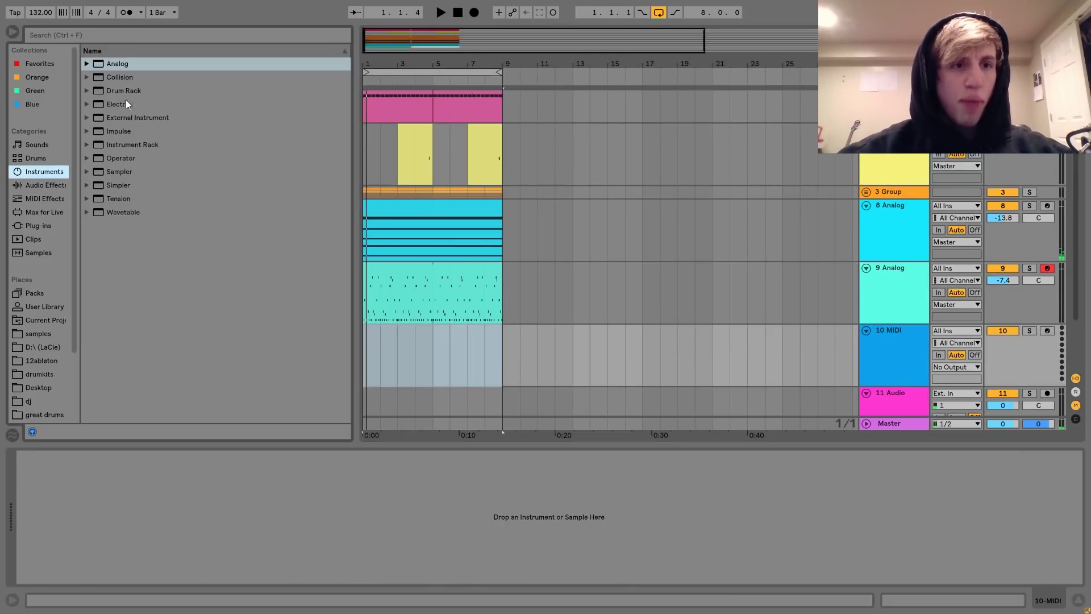
pyautogui.doubleClick(122, 158)
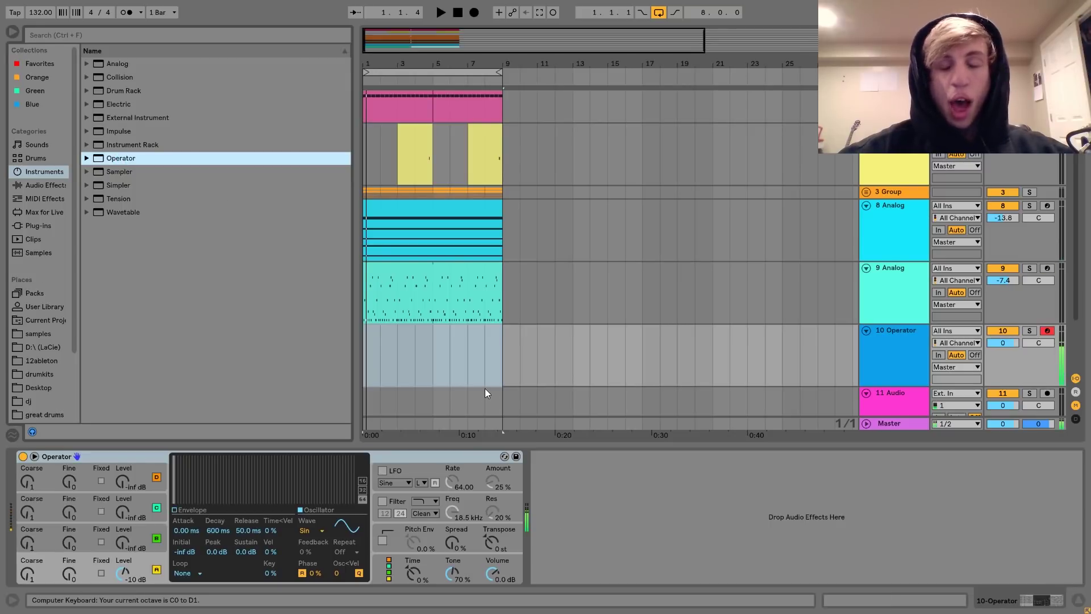
# Step: Set Operator's oscillator B level to -10 dB, with its envelope sustain at -inf dB and decay at 5.41 s
pyautogui.moveTo(128, 538); pyautogui.dragTo(128, 494)
pyautogui.moveTo(244, 554); pyautogui.dragTo(244, 571)
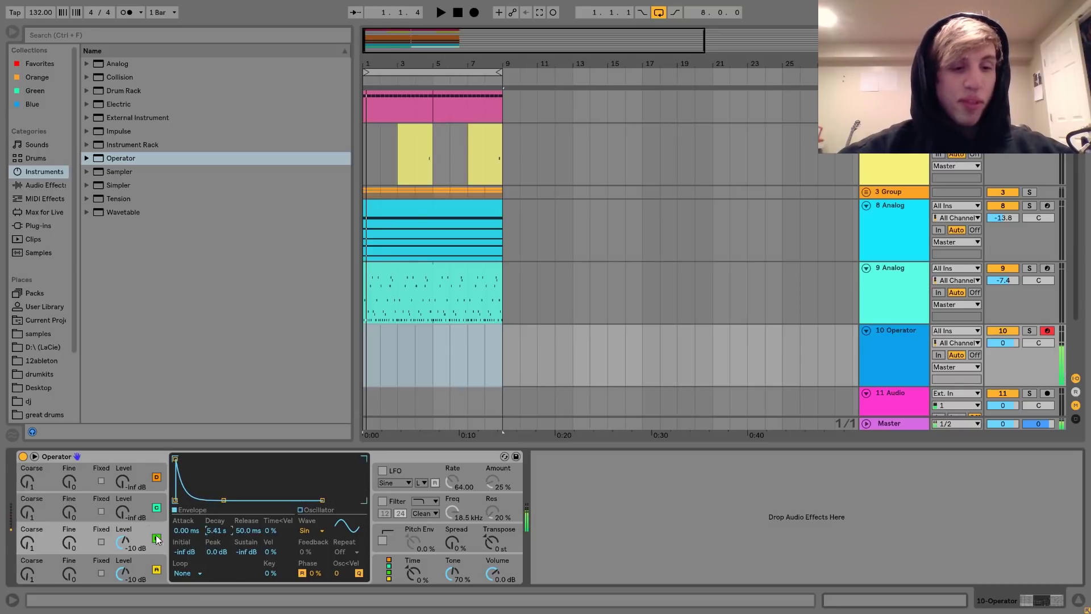
pyautogui.press('z')
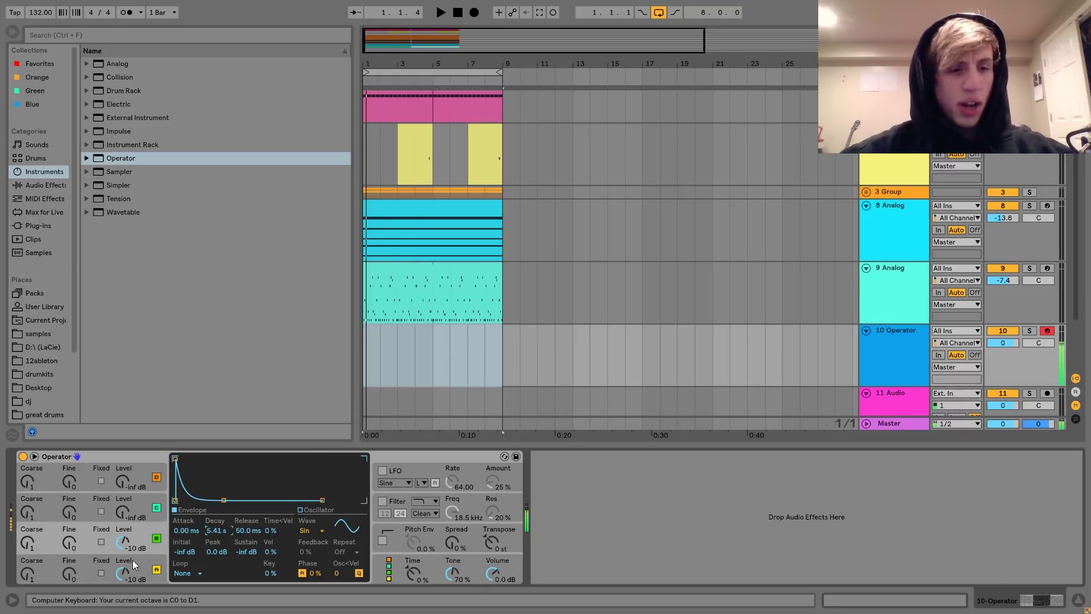
# Step: Set oscillator A's envelope sustain to -inf dB and its decay to 3.23 s
pyautogui.click(148, 566)
pyautogui.moveTo(245, 552); pyautogui.dragTo(246, 591)
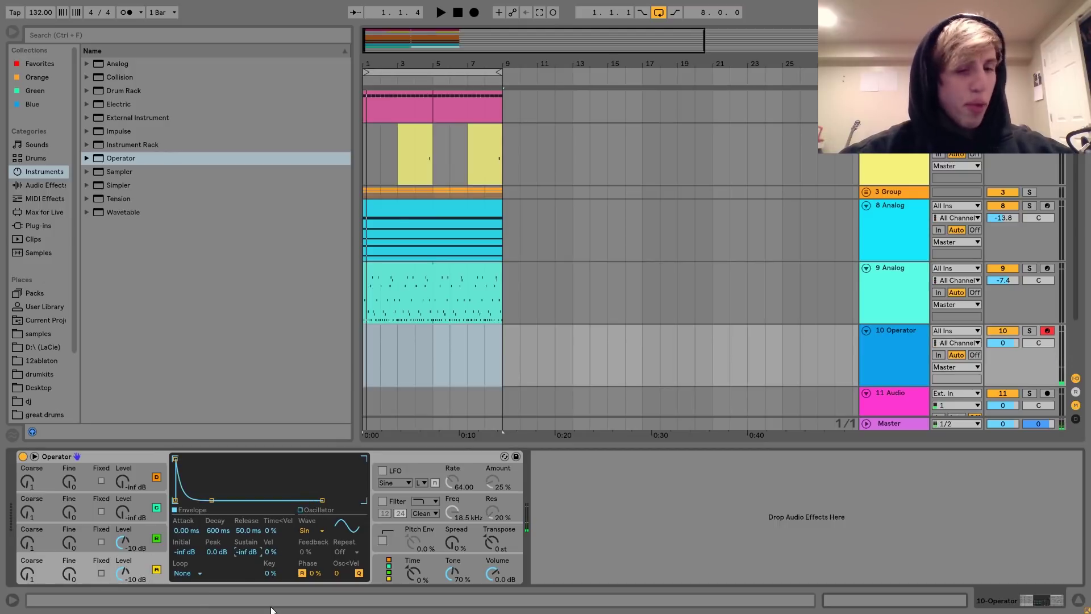
pyautogui.moveTo(217, 530); pyautogui.dragTo(217, 501)
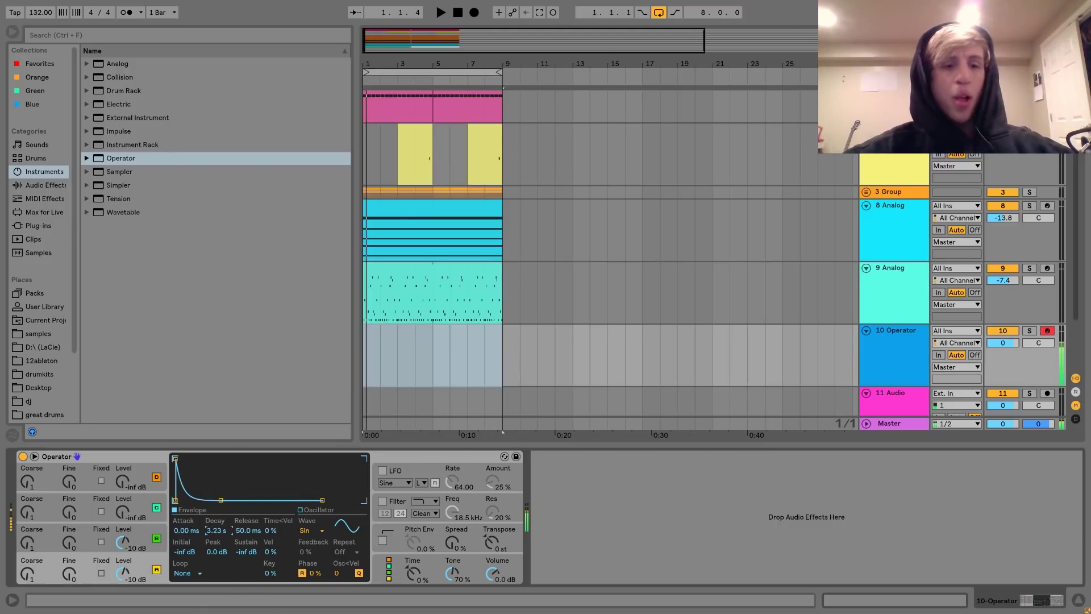
# Step: Set oscillator B to coarse 4, its envelope decay to 1.06 s and its level to -14 dB
pyautogui.click(34, 540)
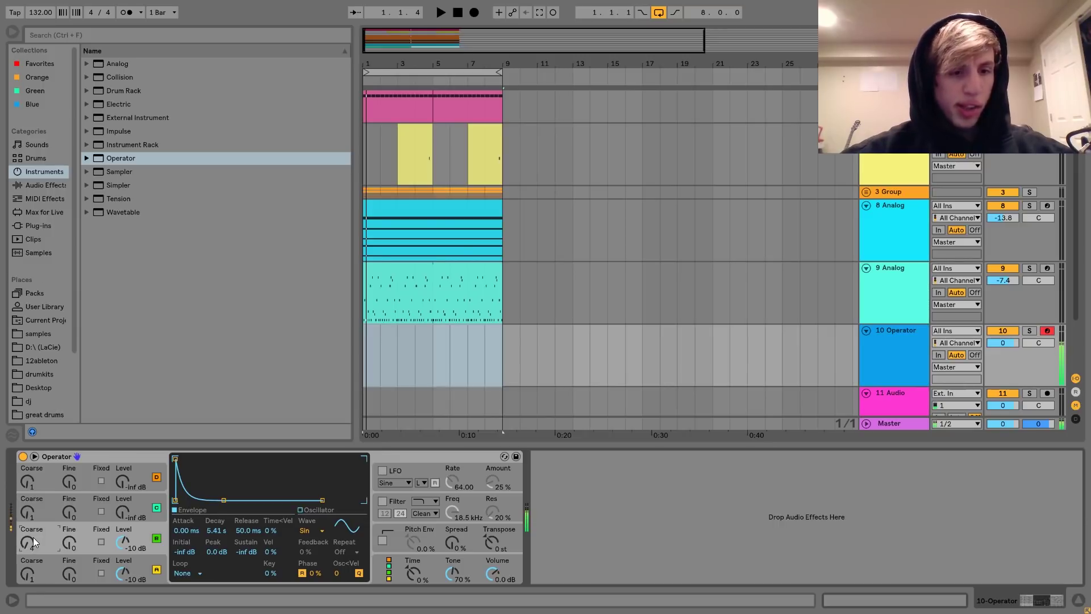
pyautogui.moveTo(224, 531); pyautogui.dragTo(224, 562)
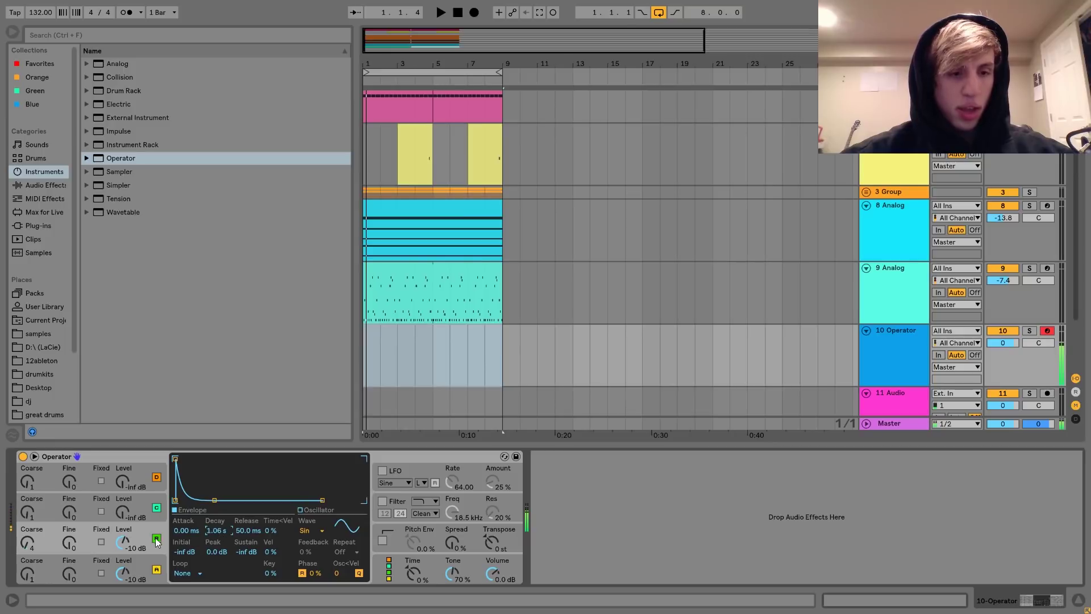
pyautogui.click(123, 543)
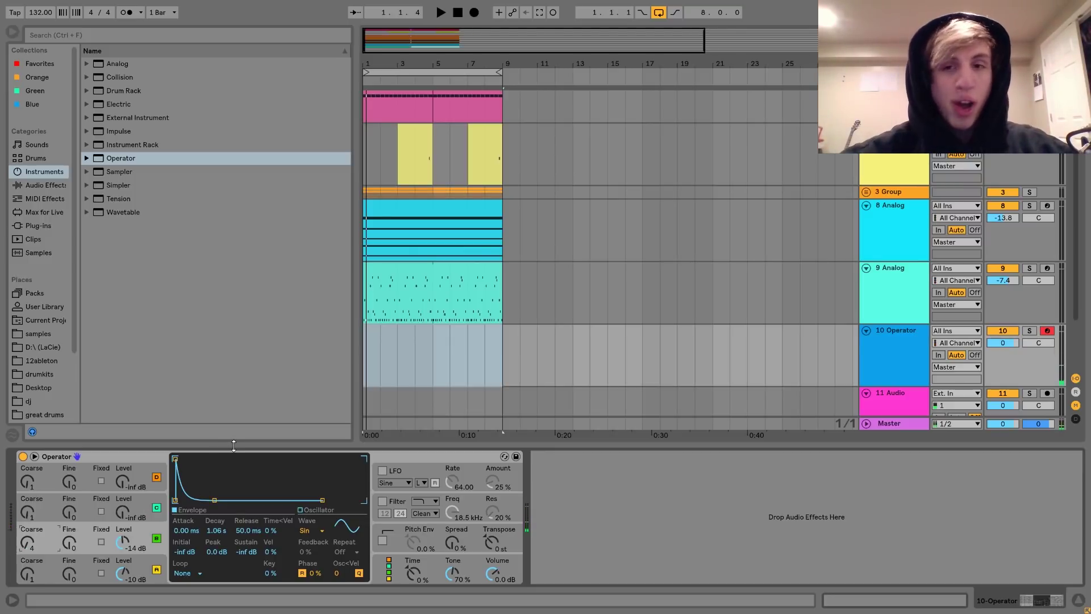
# Step: Play the loop's first bars, and set oscillator A's decay to 1.37 s and Operator's overall volume to 6.0 dB
pyautogui.press('space')
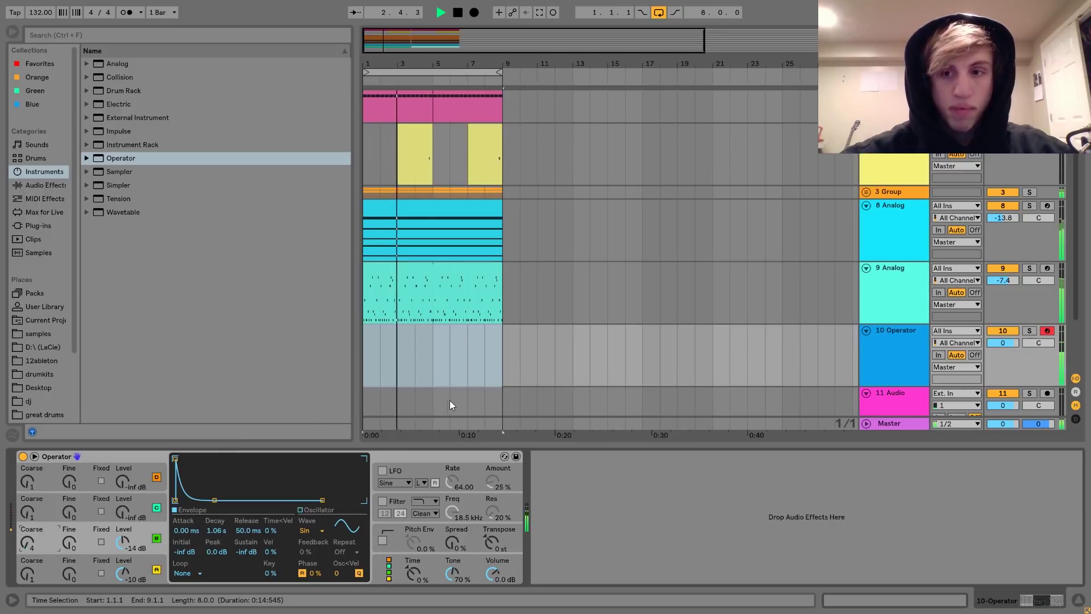
pyautogui.press('space')
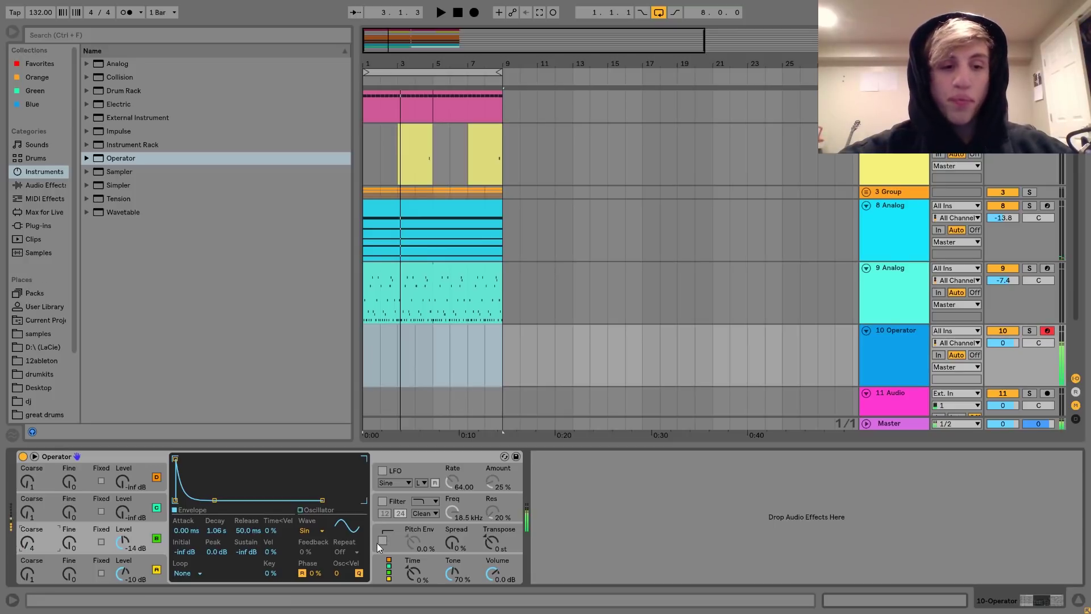
pyautogui.moveTo(216, 531); pyautogui.dragTo(216, 500)
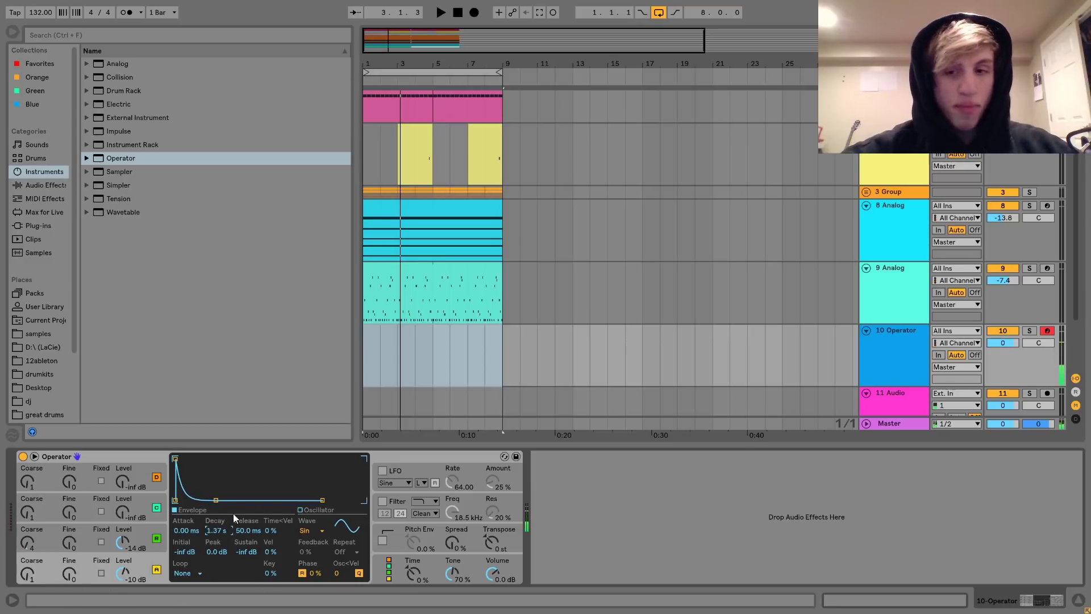
pyautogui.moveTo(491, 578); pyautogui.dragTo(491, 596)
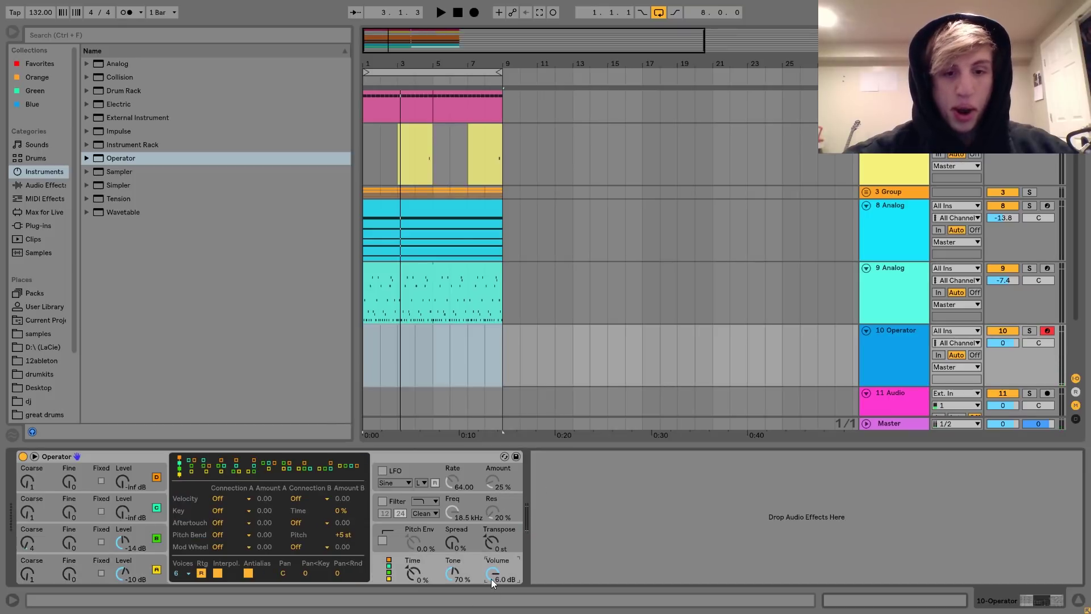
# Step: Enable Operator's pitch envelope with a peak of +20 st and a decay of 123 ms, and list the audio effects
pyautogui.click(382, 540)
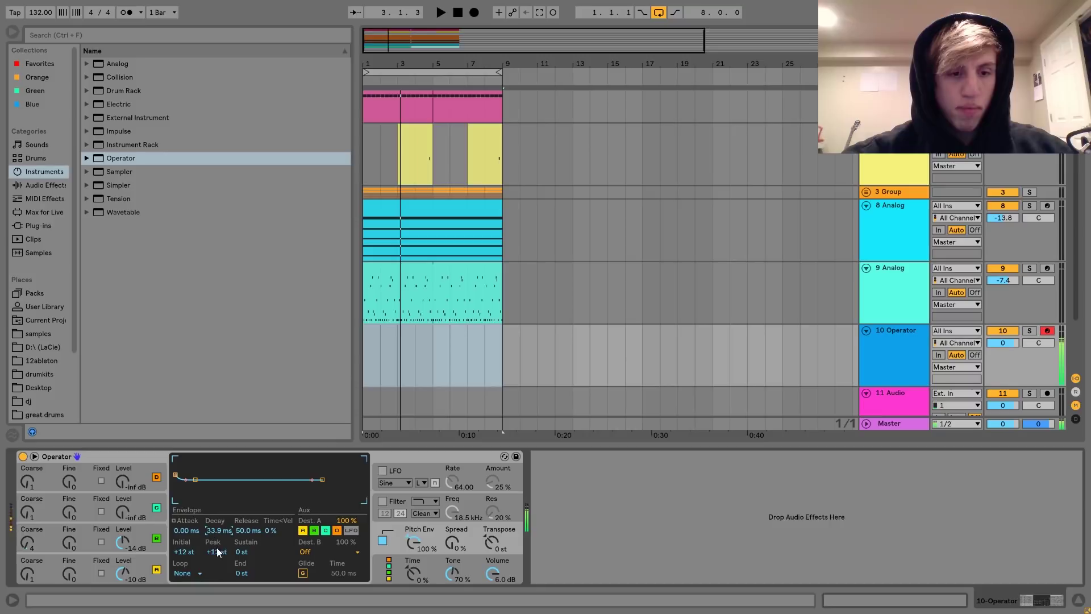
pyautogui.moveTo(216, 551); pyautogui.dragTo(217, 540)
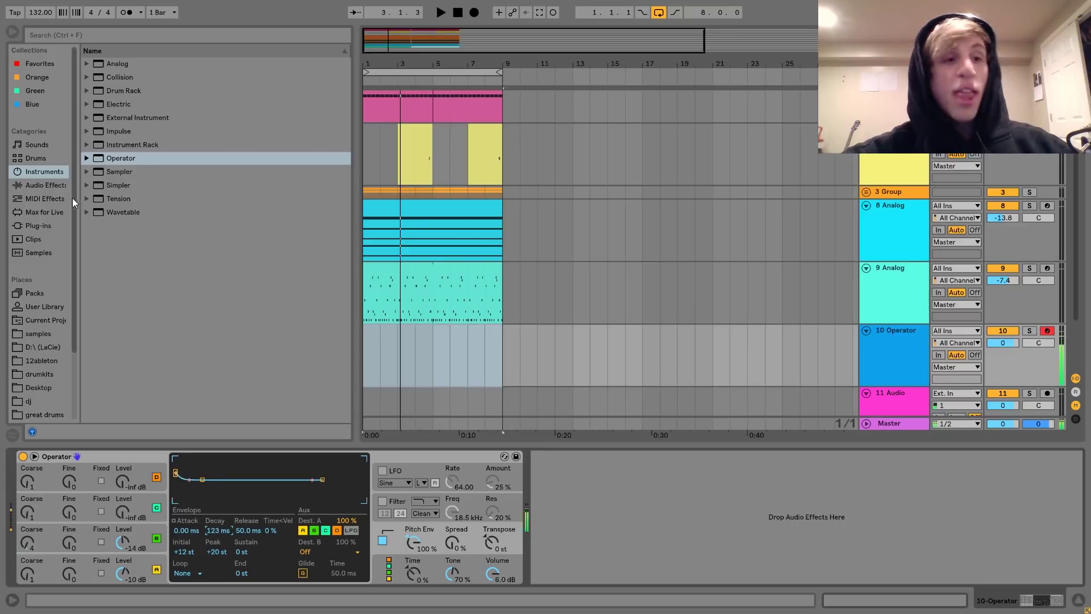
pyautogui.click(41, 185)
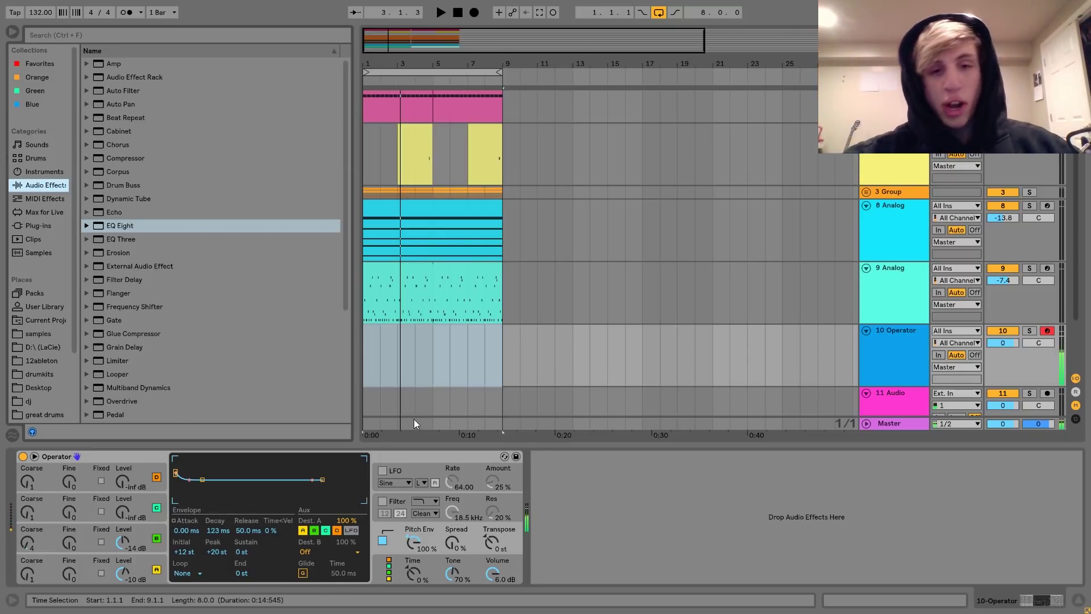
# Step: Create a four-bar MIDI clip at bar 1 of 10 Operator and add an E0 note at 1.2.2, three sixteenths long
pyautogui.moveTo(435, 374); pyautogui.dragTo(351, 372)
pyautogui.press('space')
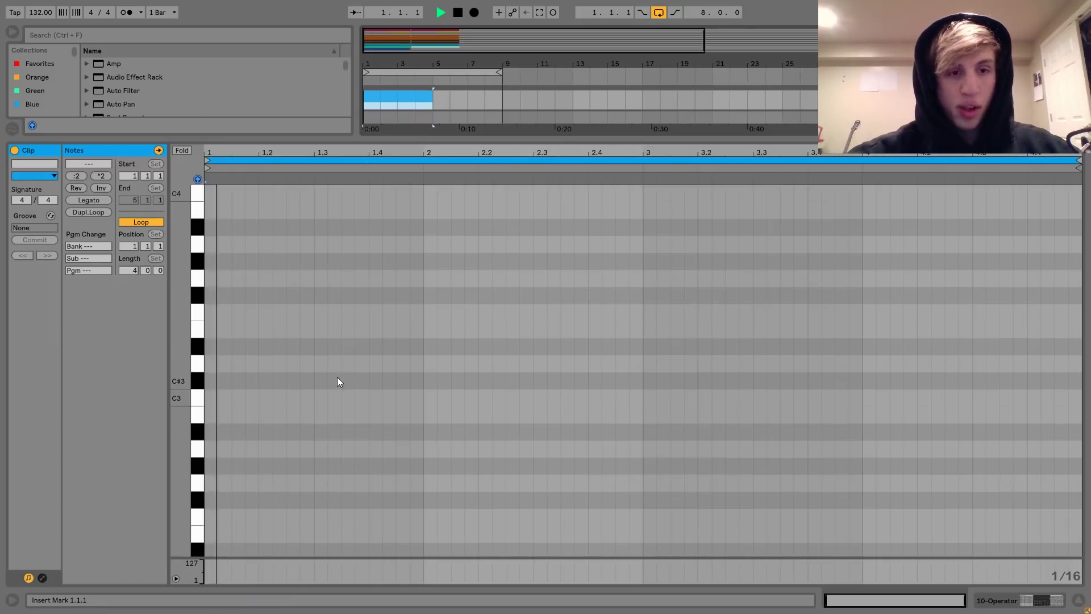
pyautogui.scroll(-10, 275, 464)
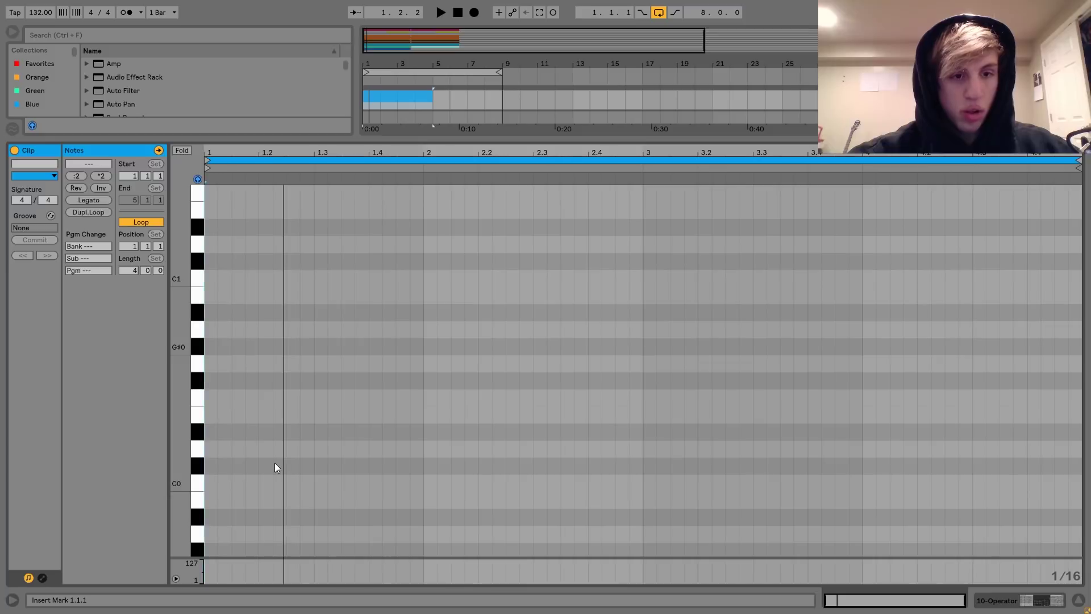
pyautogui.doubleClick(282, 418)
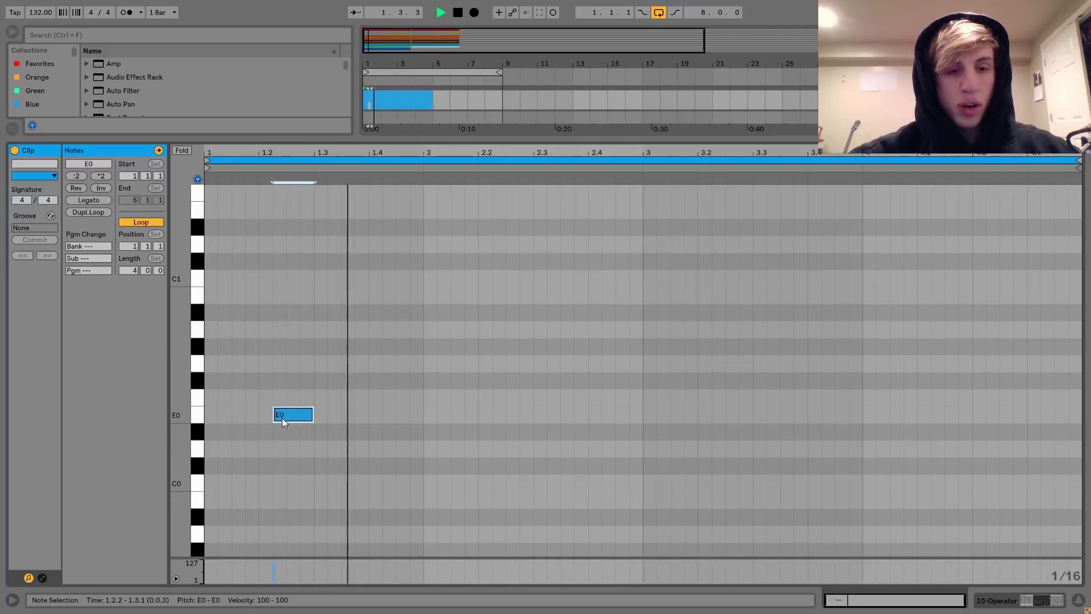
# Step: Add a second E0 note of three sixteenths to the clip and move it to 3.2.2
pyautogui.click(502, 416)
pyautogui.press('space')
pyautogui.doubleClick(502, 416)
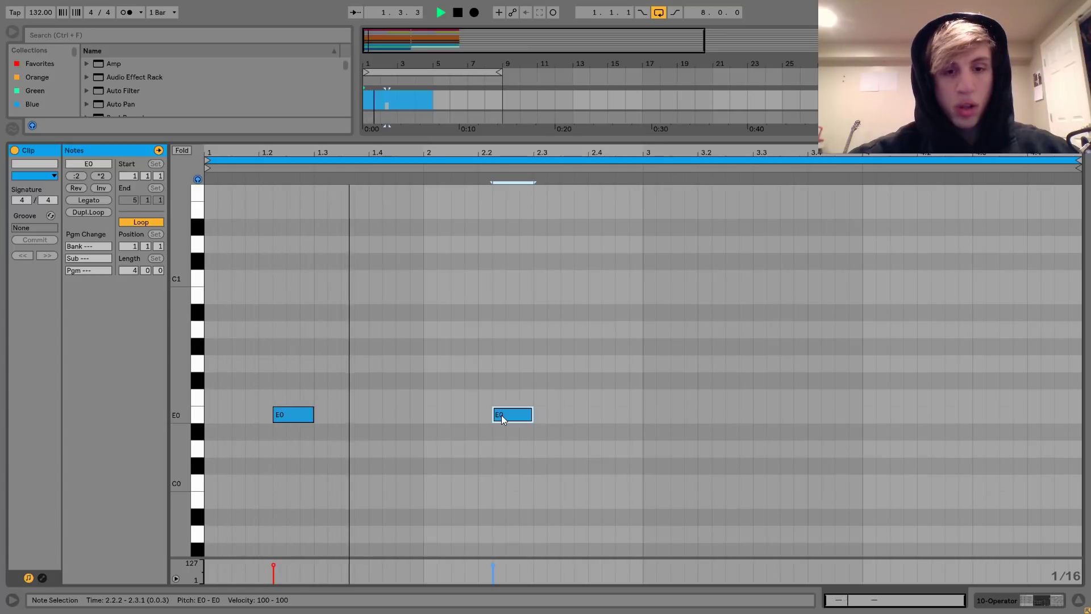
pyautogui.press('Right')
pyautogui.press('Right')
pyautogui.press('Right')
pyautogui.press('Right')
pyautogui.press('Right')
pyautogui.press('Right')
pyautogui.press('Right')
pyautogui.press('Right')
pyautogui.press('Right')
pyautogui.press('Right')
pyautogui.press('Right')
pyautogui.press('Right')
pyautogui.press('Right')
pyautogui.press('Right')
pyautogui.press('Right')
pyautogui.press('Right')
pyautogui.press('Right')
pyautogui.press('Left')
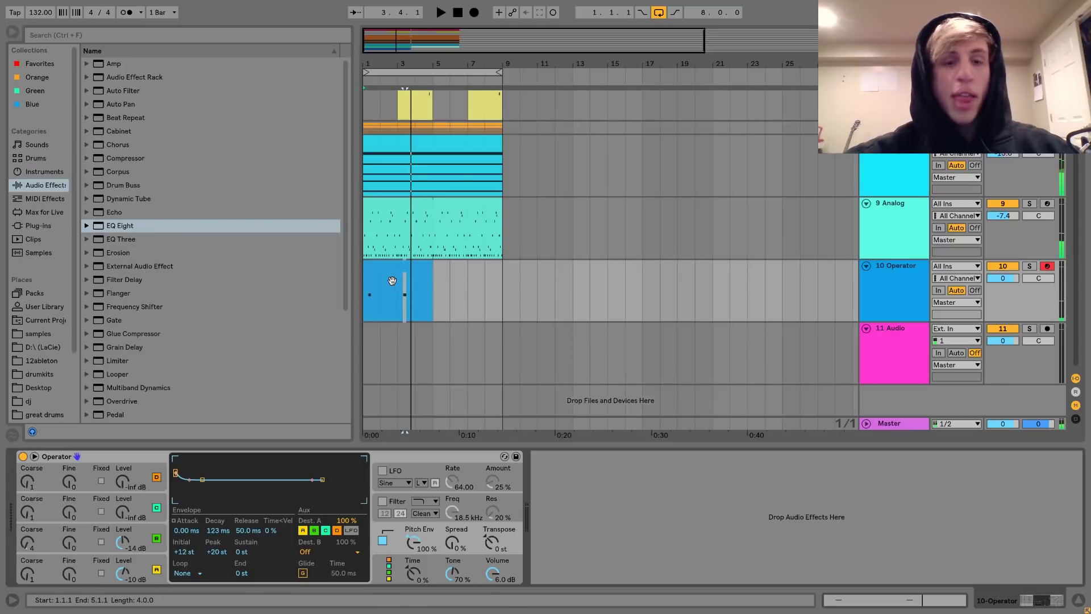
# Step: Loop the arrangement over the four-bar 10 Operator clip and play it with the track volume at -0.5 dB
pyautogui.click(393, 281)
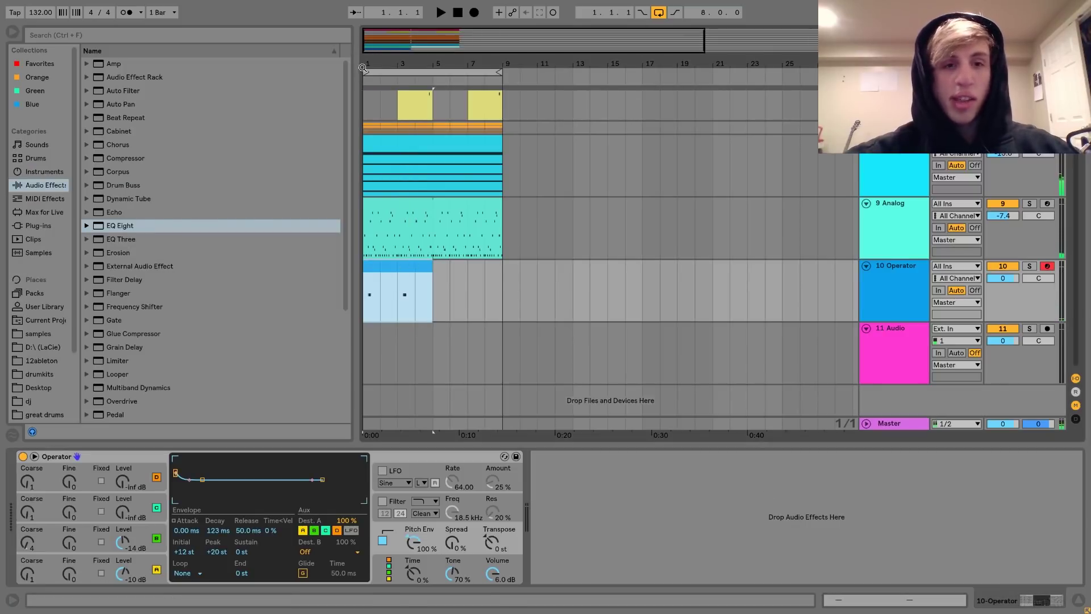
pyautogui.moveTo(360, 65); pyautogui.dragTo(439, 307)
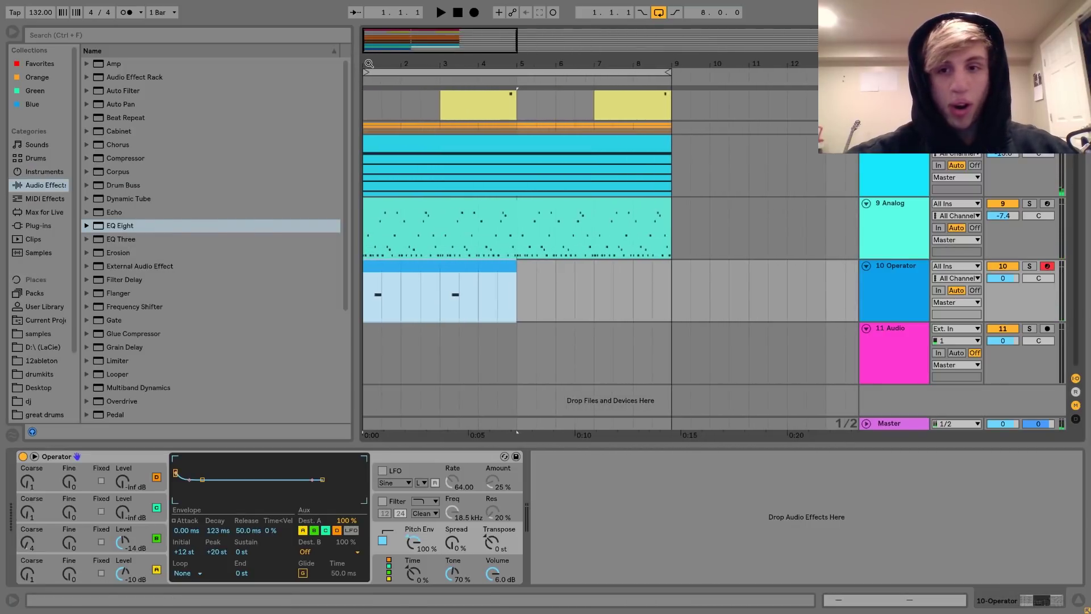
pyautogui.hotkey('ctrl', 'l')
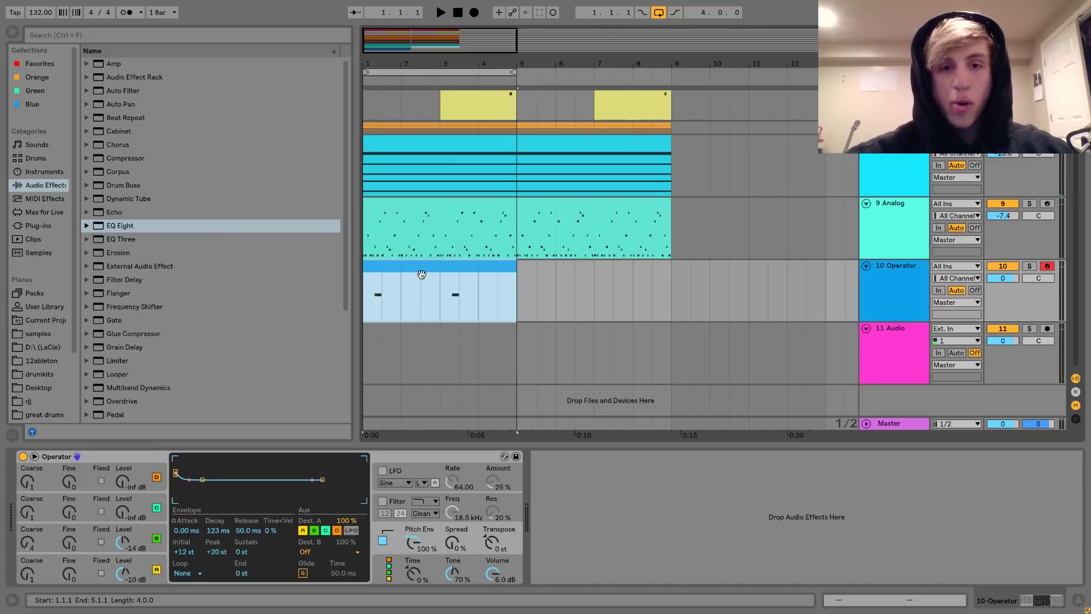
pyautogui.click(1016, 276)
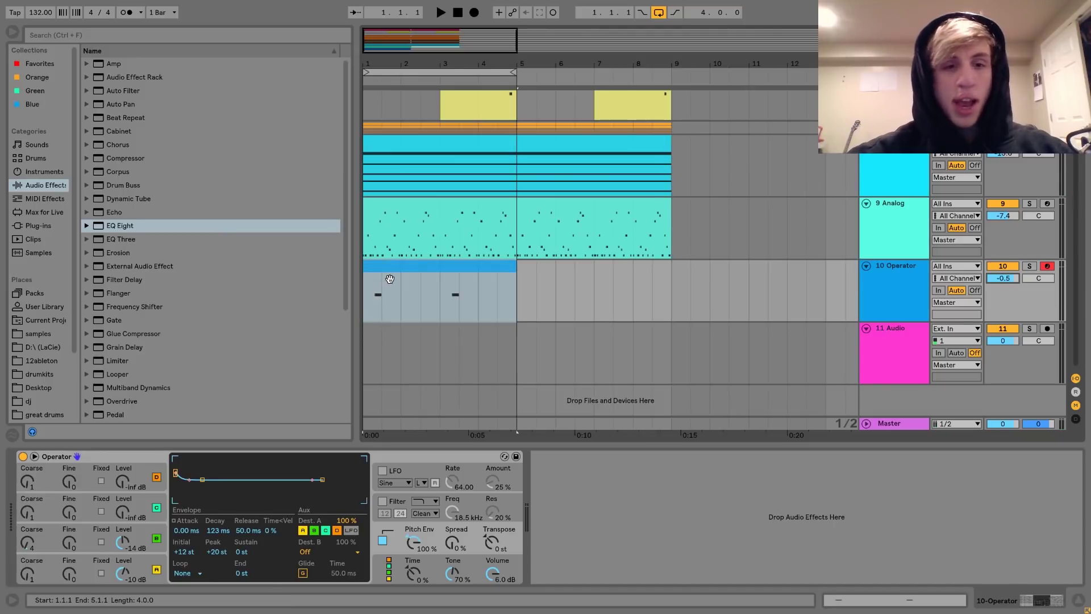
pyautogui.click(422, 430)
pyautogui.press('space')
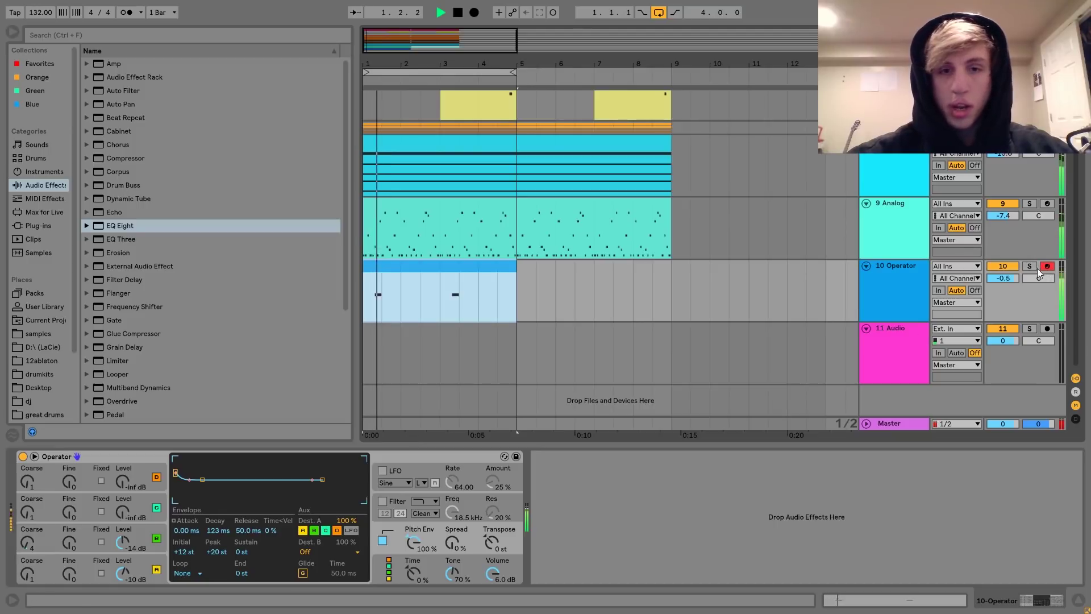
# Step: Extend the 10 Operator clip to bar 9 and loop the arrangement over all eight bars
pyautogui.moveTo(516, 274); pyautogui.dragTo(670, 275)
pyautogui.hotkey('ctrl', 'l')
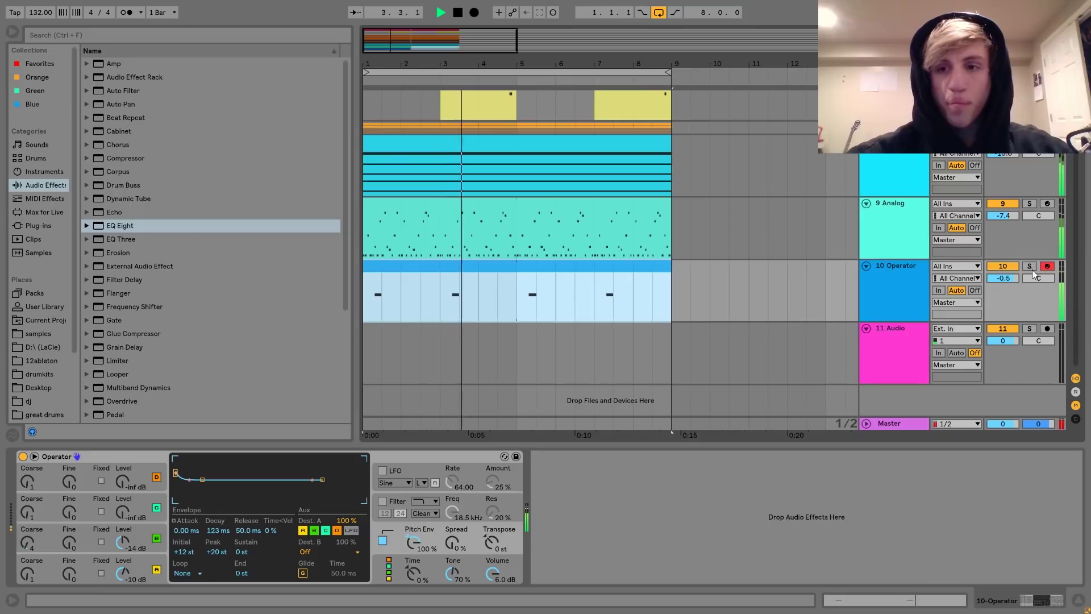
# Step: Balance 10 Operator against the mix during playback, setting its track volume to -5.8 dB
pyautogui.click(1003, 278)
pyautogui.moveTo(999, 281); pyautogui.dragTo(999, 276)
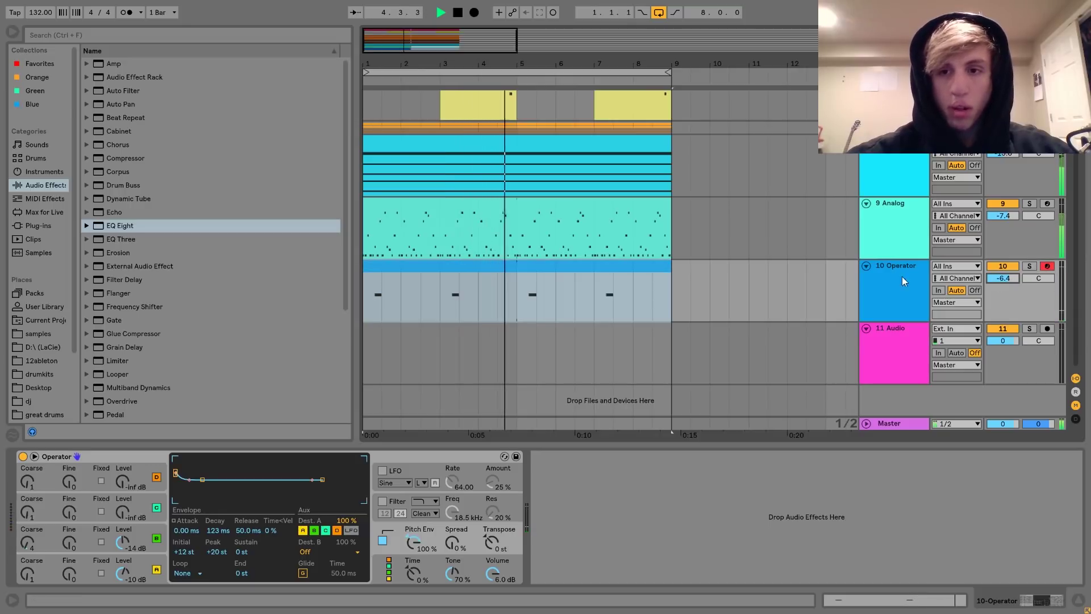
pyautogui.click(881, 270)
pyautogui.press('space')
pyautogui.press('space')
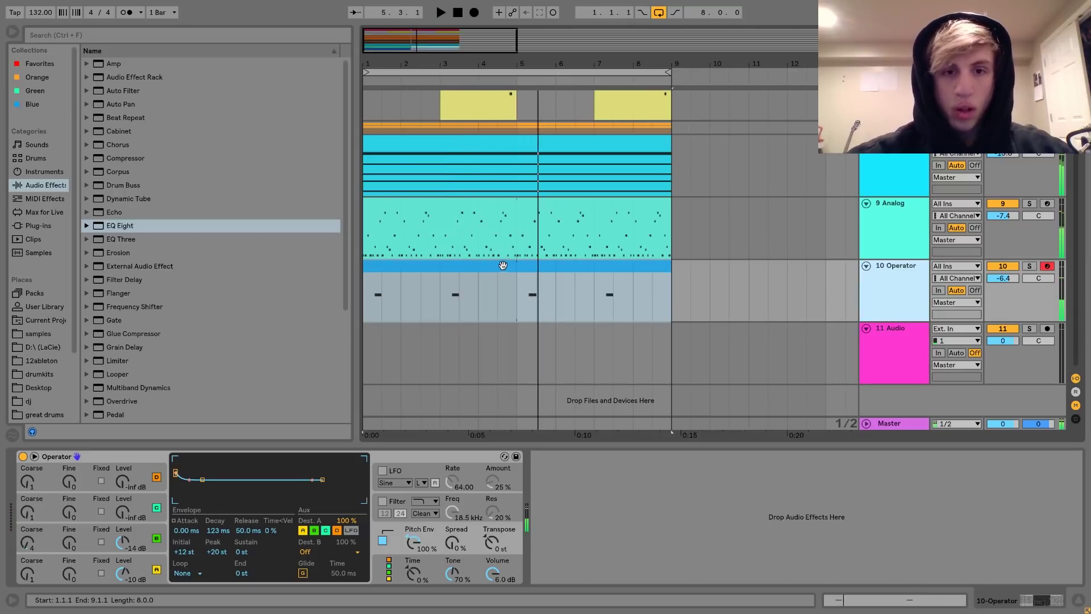
pyautogui.click(1003, 278)
pyautogui.moveTo(1004, 278); pyautogui.dragTo(1004, 275)
pyautogui.press('space')
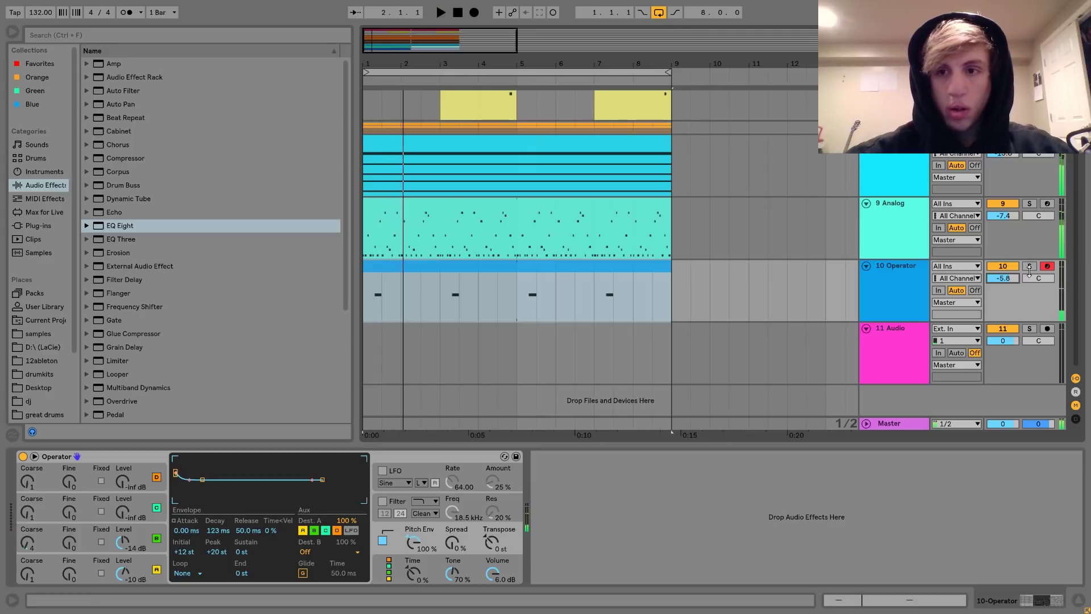
# Step: Solo the 10 Operator track and play the opening of its clip
pyautogui.click(1029, 266)
pyautogui.press('space')
pyautogui.press('space')
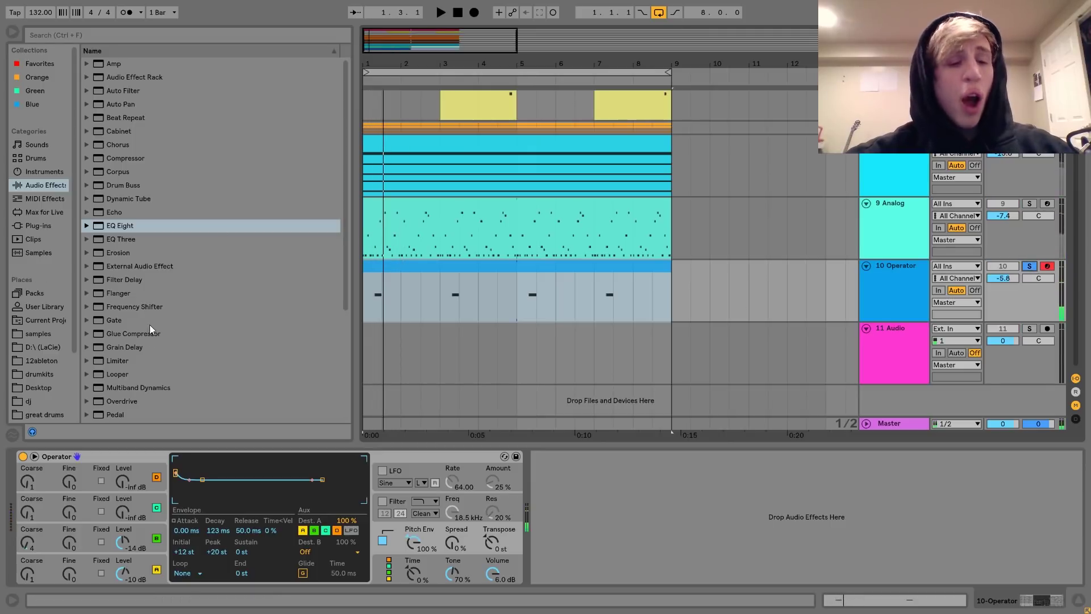
# Step: Bring in oscillator C on 10 Operator, auditioning it with coarse 2 and a level of about -25 dB
pyautogui.click(143, 514)
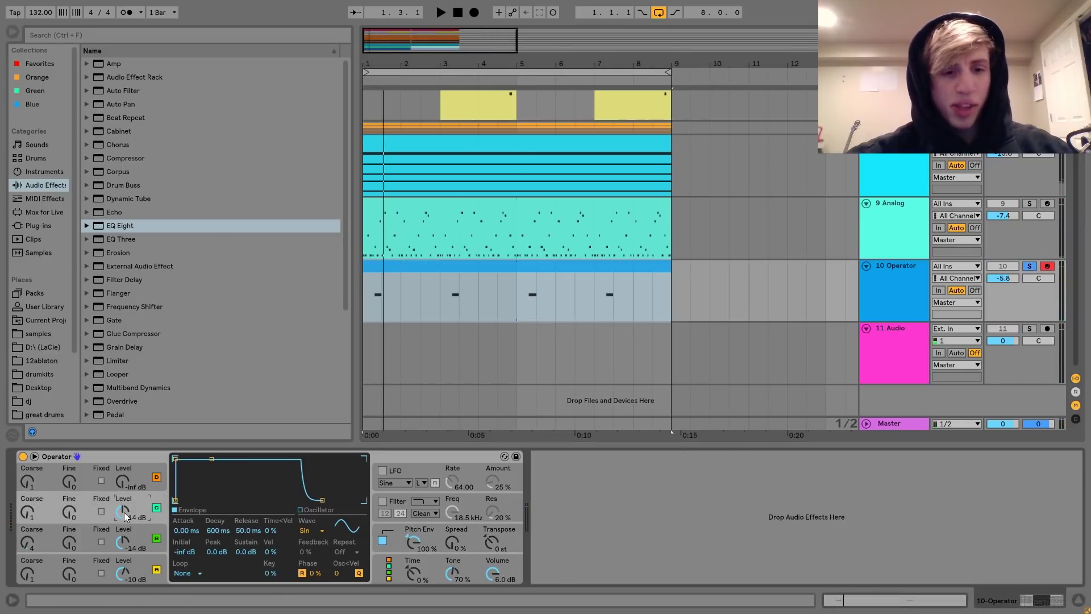
pyautogui.click(343, 529)
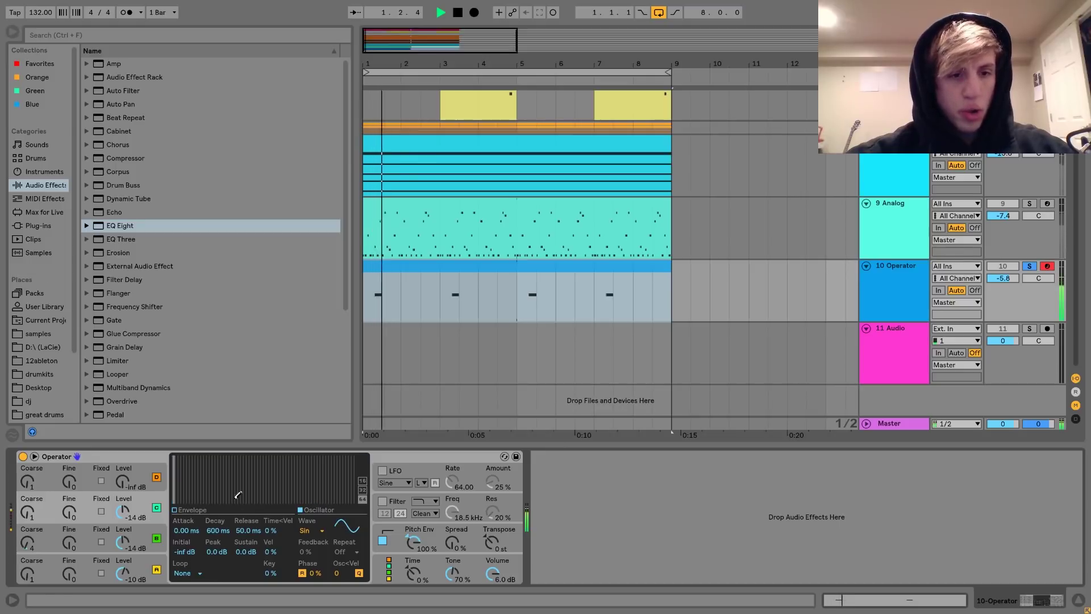
pyautogui.press('space')
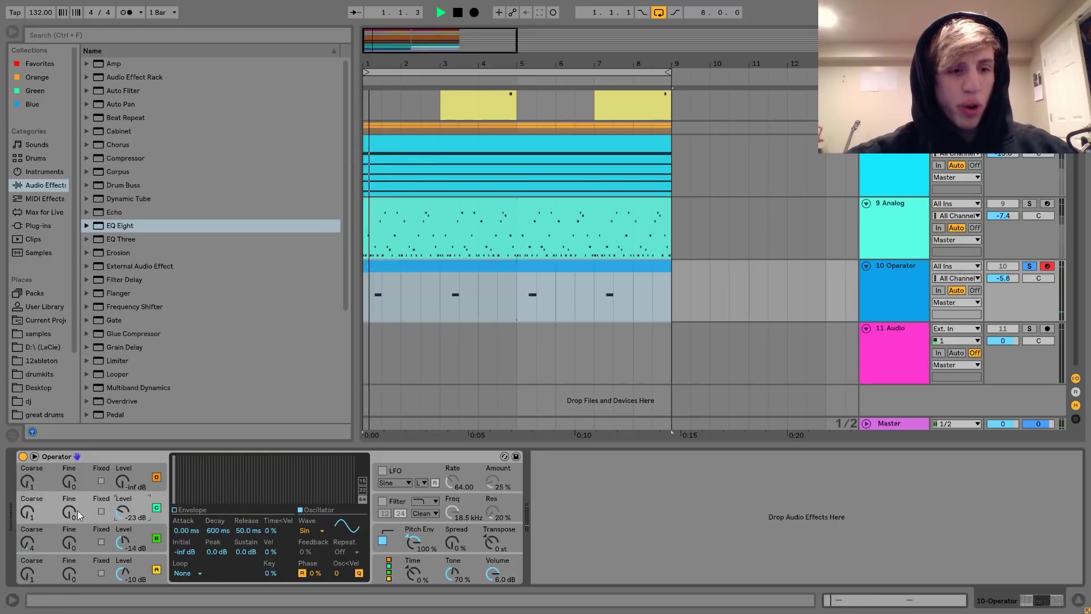
pyautogui.click(33, 514)
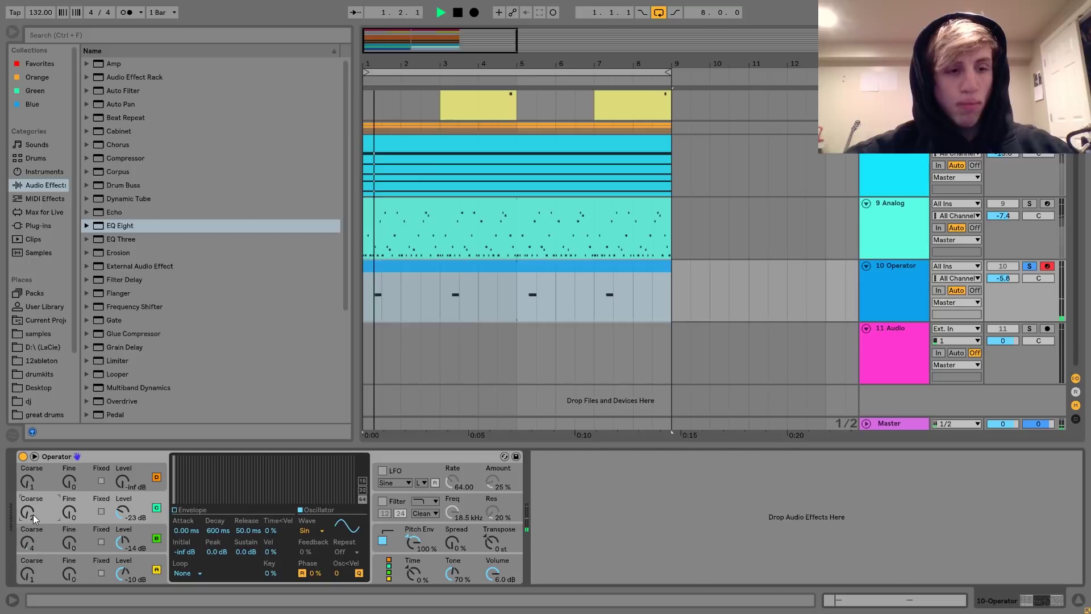
pyautogui.press('space')
pyautogui.moveTo(122, 513); pyautogui.dragTo(122, 517)
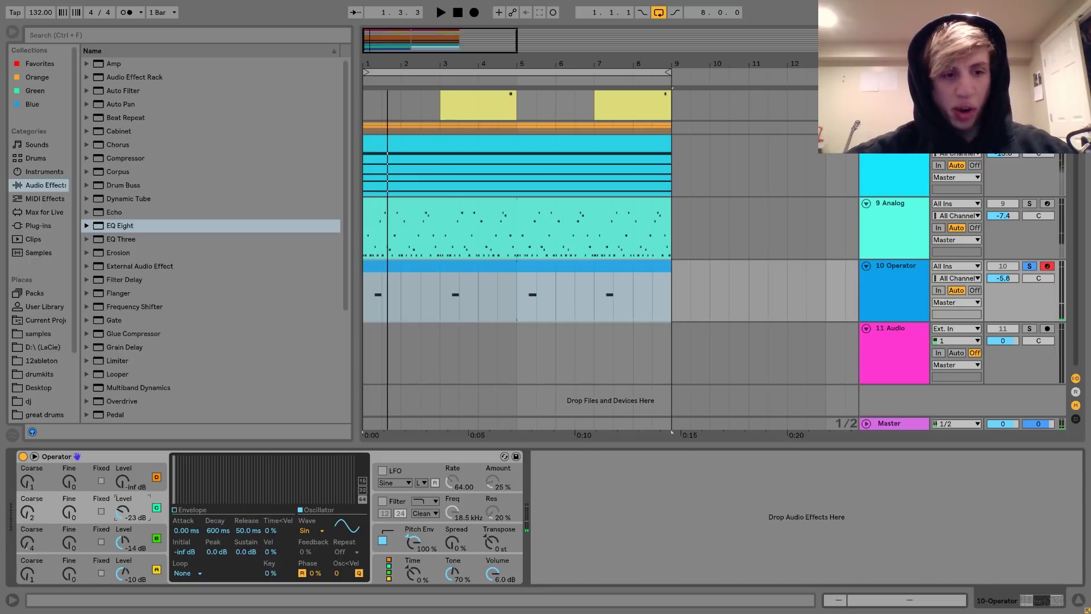
pyautogui.press('space')
# Step: Draw two small humps of harmonics from about the 13th to the 28th partial into oscillator C's waveform while auditioning the hit
pyautogui.press('space')
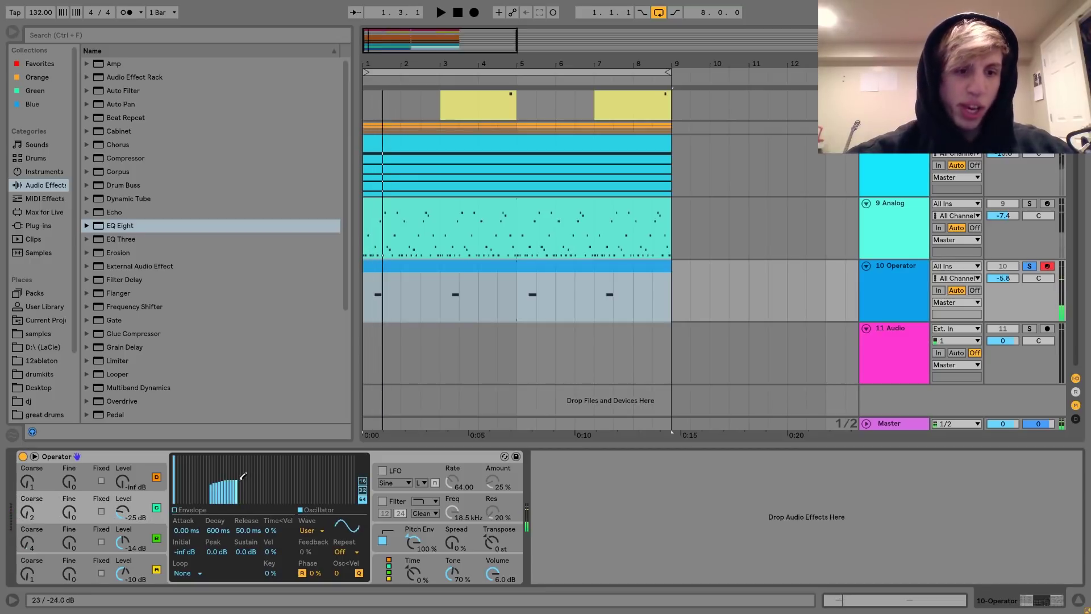
pyautogui.press('space')
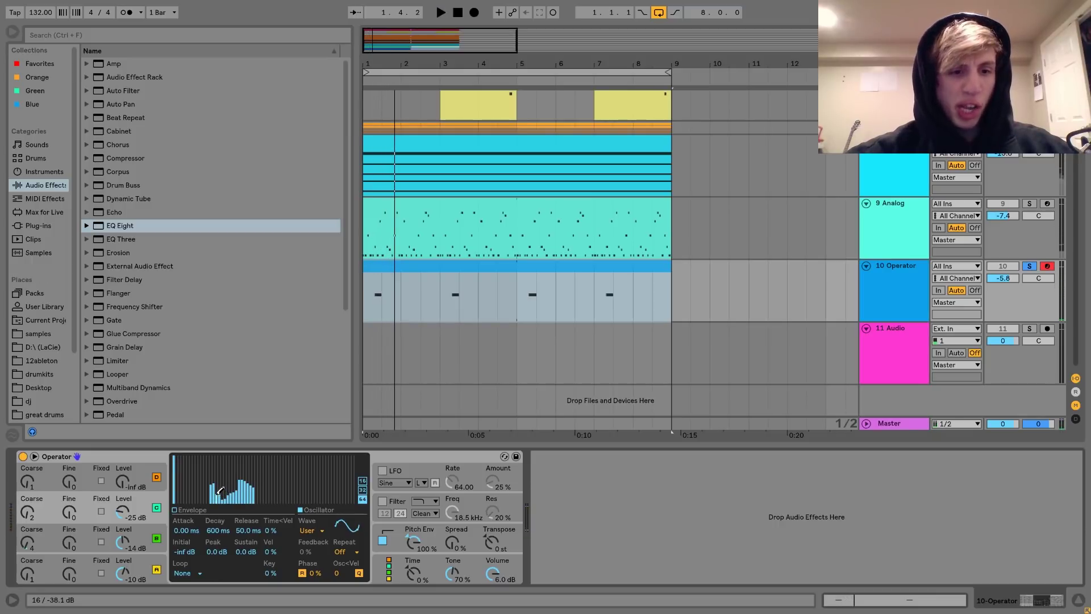
pyautogui.press('space')
pyautogui.moveTo(216, 493)
pyautogui.mouseDown()
pyautogui.moveTo(207, 500)
pyautogui.moveTo(241, 492)
pyautogui.moveTo(228, 500)
pyautogui.mouseUp()
pyautogui.press('space')
pyautogui.press('space')
pyautogui.press('space')
pyautogui.press('space')
pyautogui.press('space')
pyautogui.press('space')
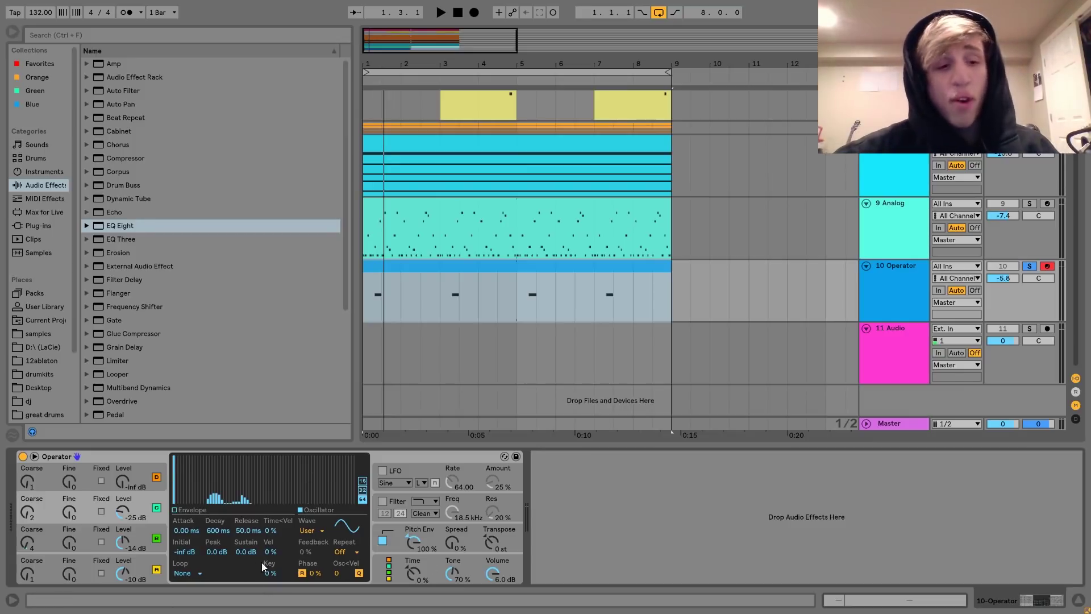
# Step: Lower oscillator C's level to -31 dB and set its coarse tuning to 4 while playing the clip
pyautogui.press('space')
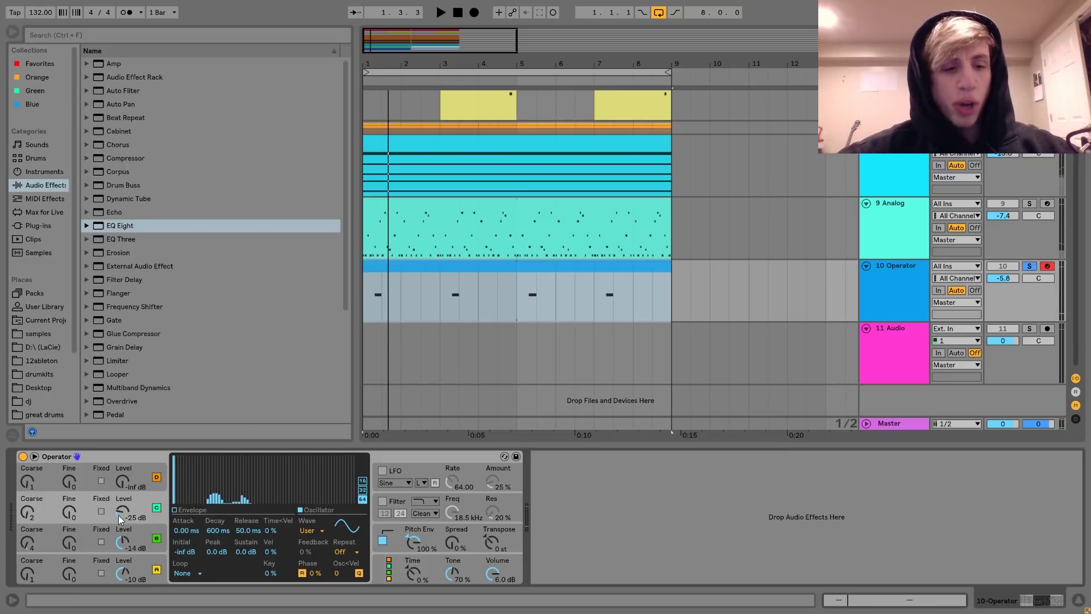
pyautogui.press('space')
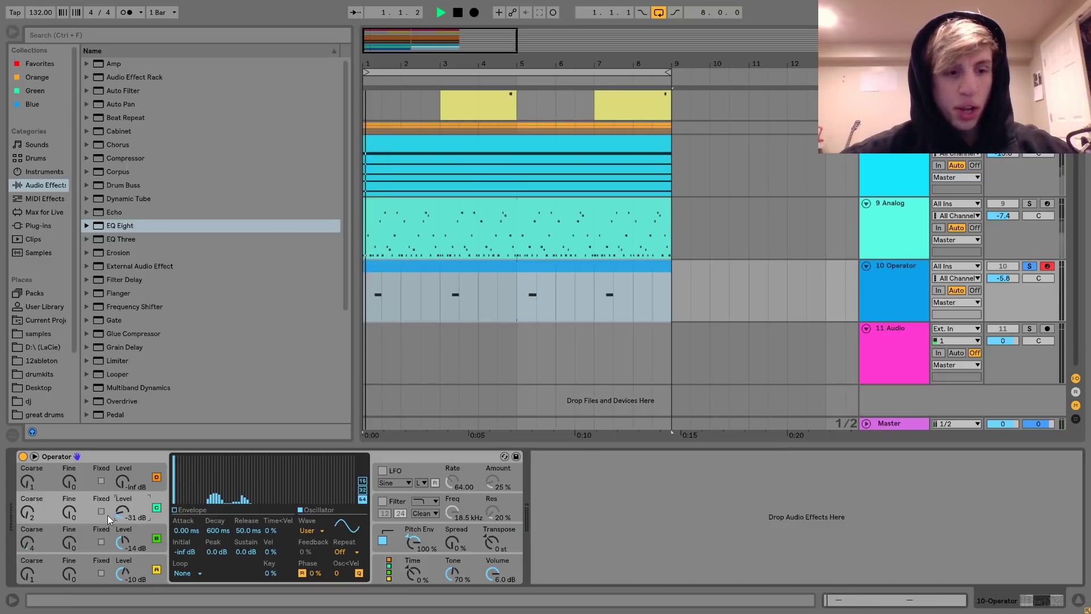
pyautogui.click(32, 510)
pyautogui.press('space')
pyautogui.press('space')
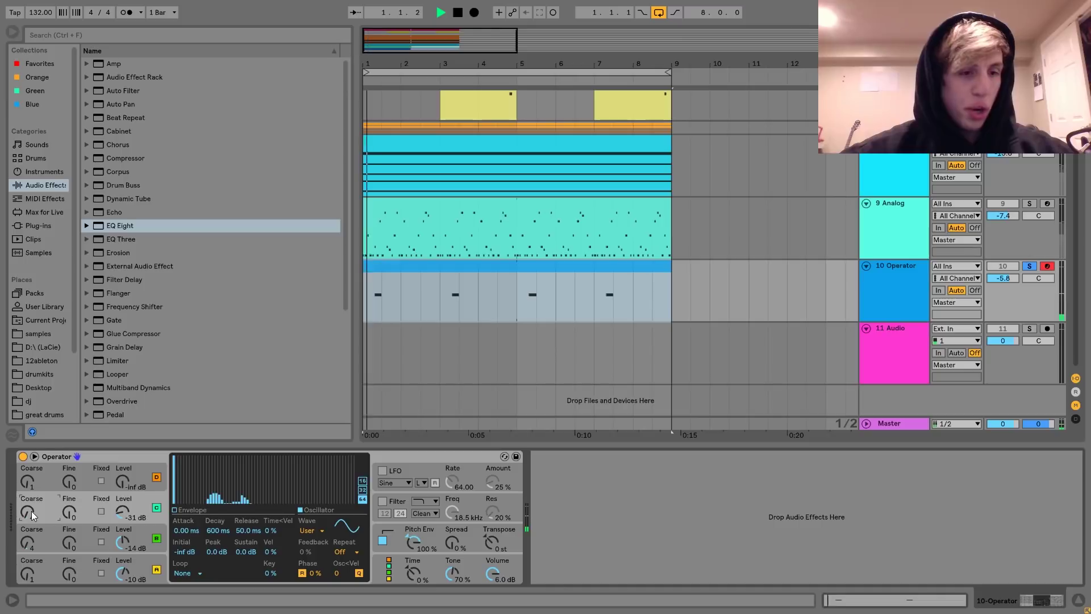
# Step: Raise oscillator D's level to -12 dB and draw its harmonic 21 at -20.5 dB, auditioning the hit
pyautogui.moveTo(123, 483); pyautogui.dragTo(123, 463)
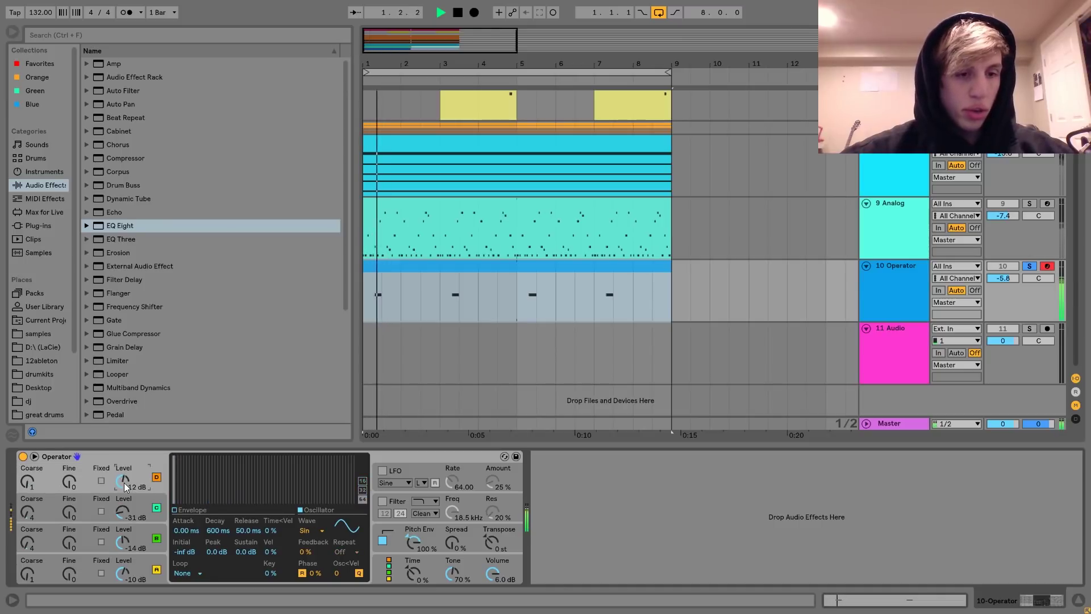
pyautogui.press('space')
pyautogui.press('space')
pyautogui.press('space')
pyautogui.press('space')
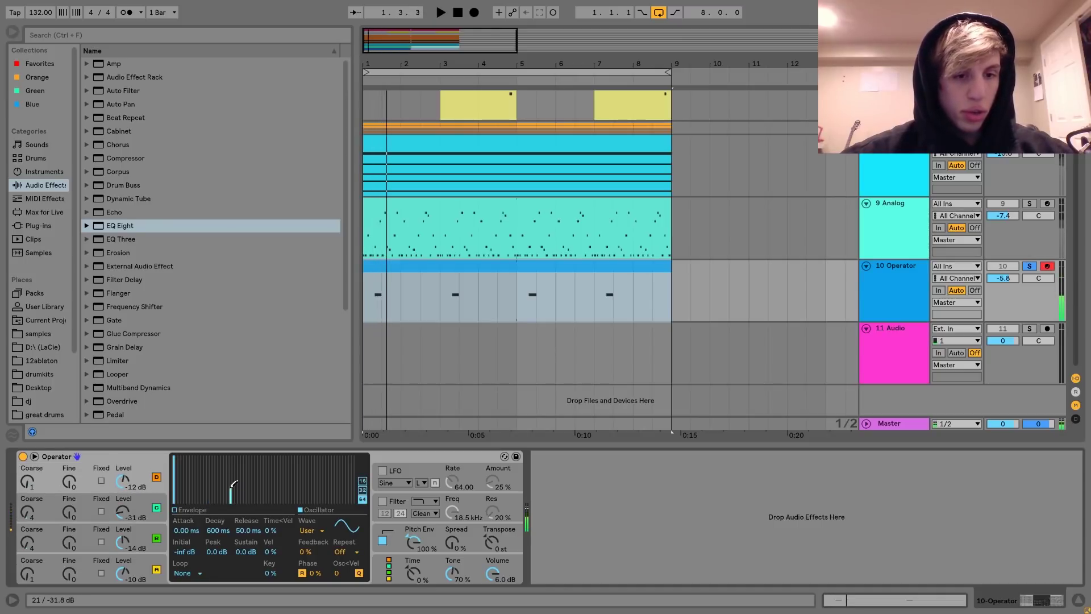
pyautogui.moveTo(237, 492); pyautogui.dragTo(234, 473)
pyautogui.press('space')
pyautogui.press('space')
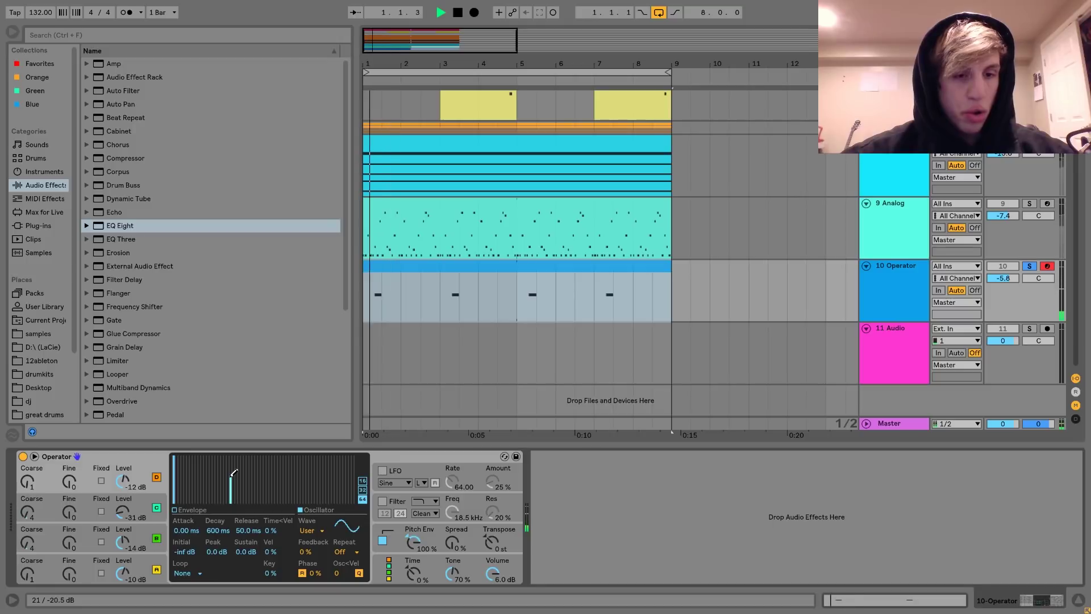
# Step: Set oscillator D's coarse tuning to 2 and play the opening hit
pyautogui.moveTo(26, 482); pyautogui.dragTo(26, 477)
pyautogui.press('space')
pyautogui.press('space')
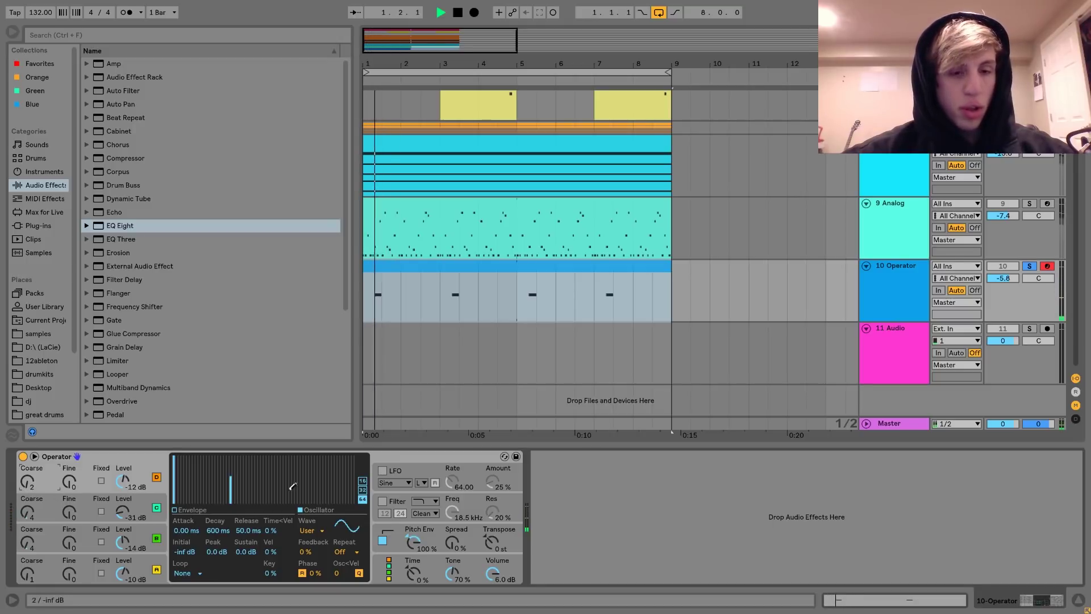
pyautogui.press('space')
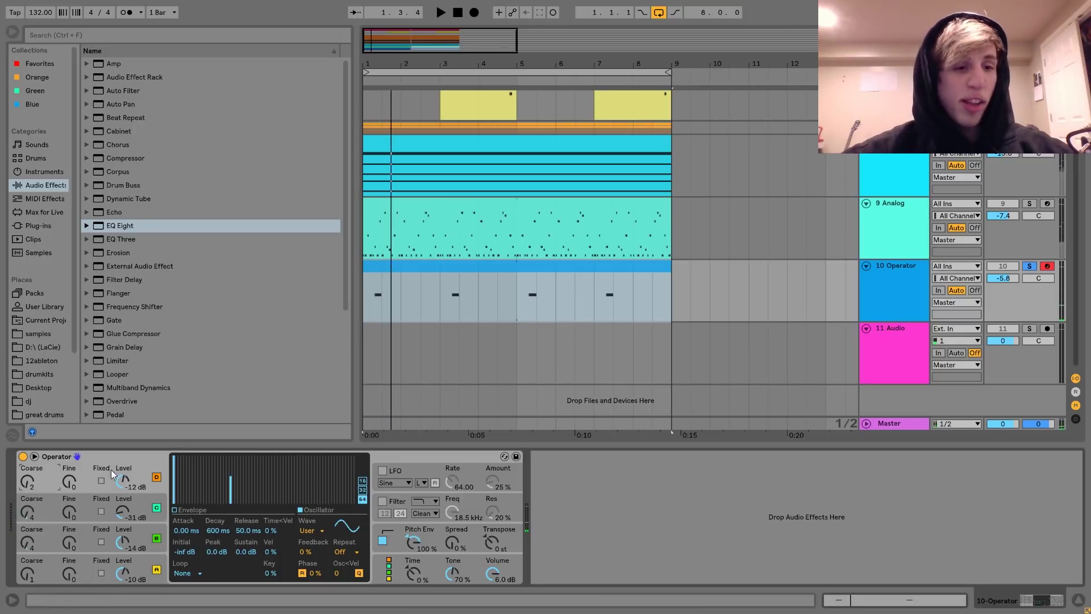
# Step: Enable Operator's 24 dB filter at 92.1 Hz with 20% resonance, 100% envelope amount and a 3.23 s envelope decay
pyautogui.click(383, 502)
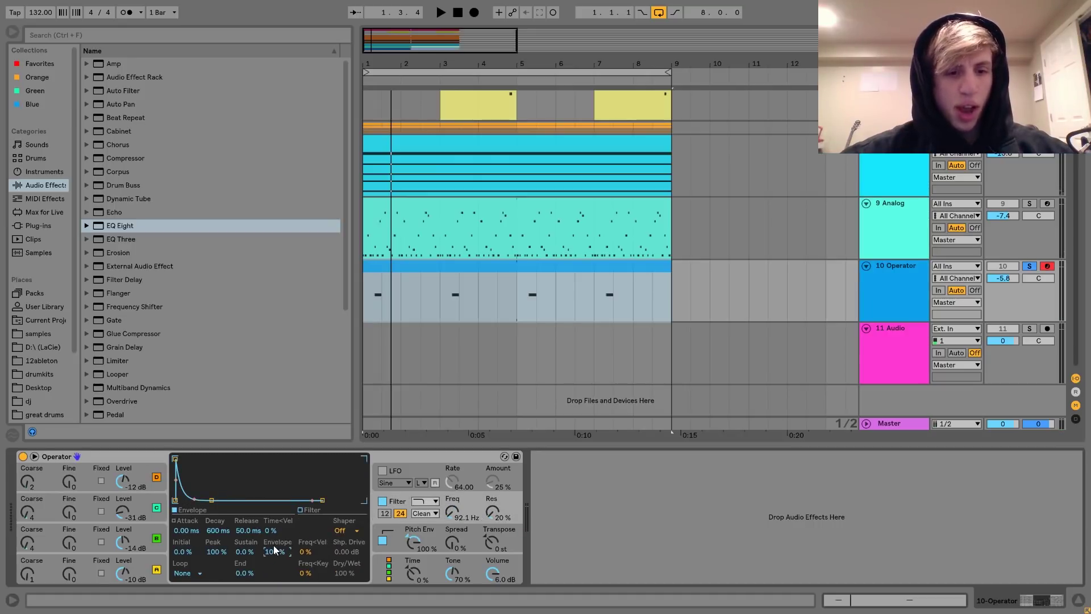
pyautogui.press('space')
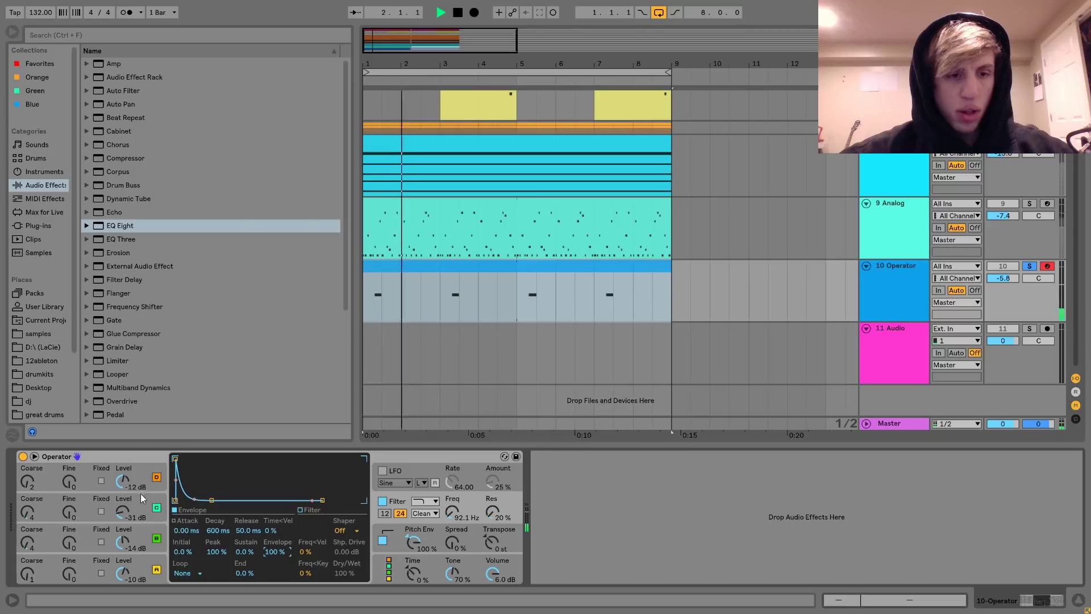
pyautogui.click(129, 483)
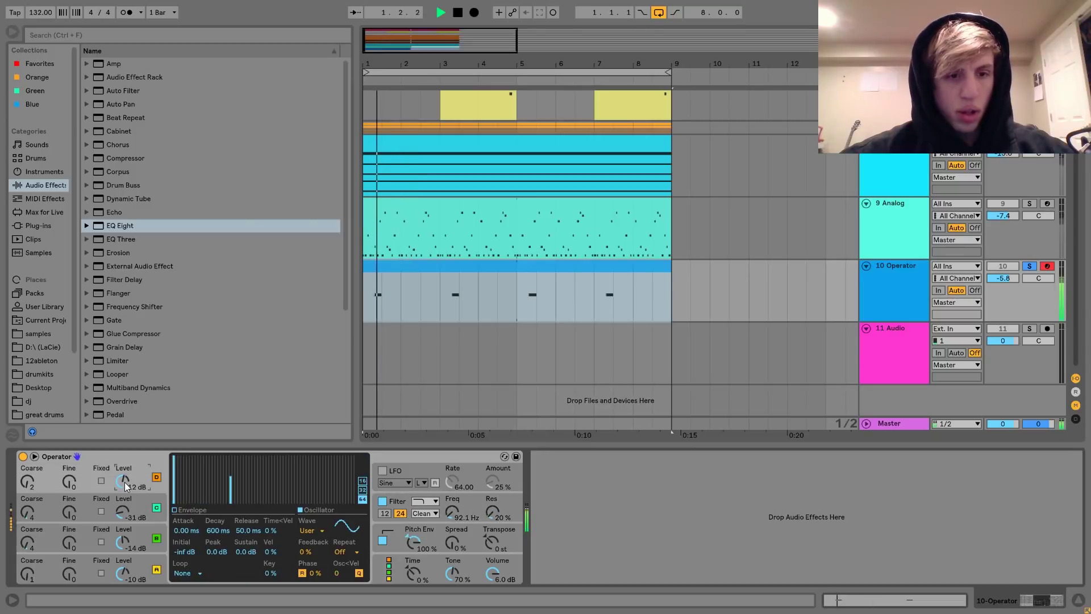
pyautogui.click(465, 523)
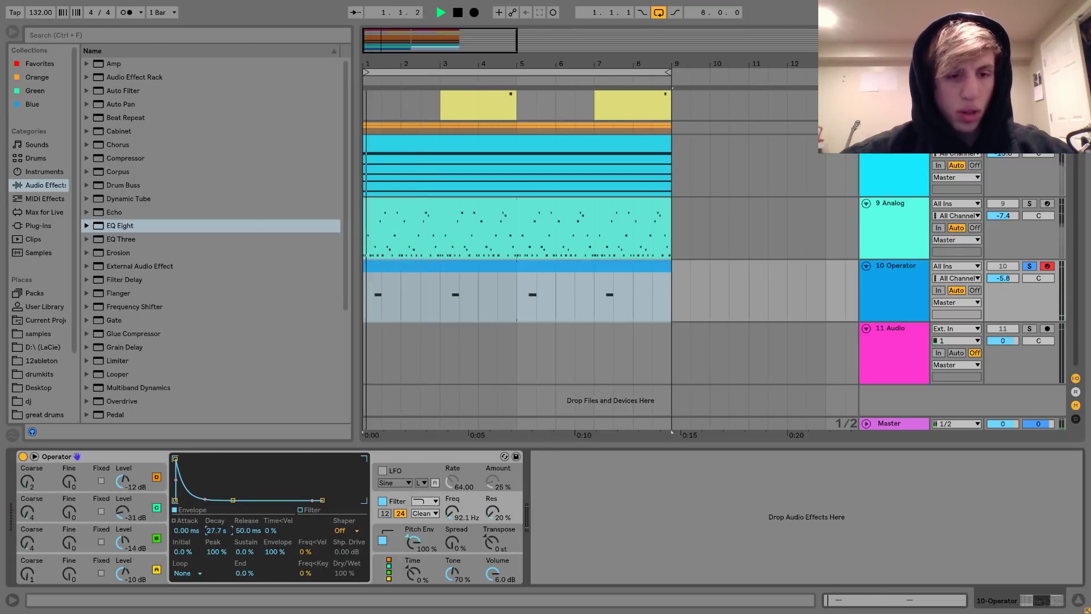
pyautogui.moveTo(221, 531); pyautogui.dragTo(220, 537)
pyautogui.press('space')
pyautogui.press('space')
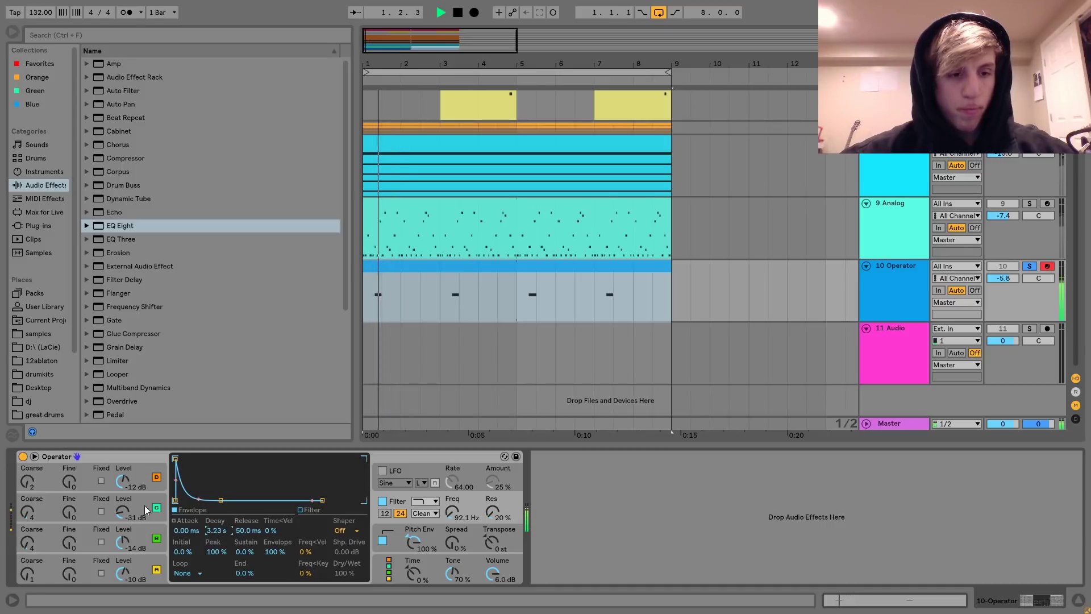
# Step: Reduce oscillator D's level to -22 dB and audition the soloed hit
pyautogui.click(124, 480)
pyautogui.moveTo(125, 480); pyautogui.dragTo(126, 481)
pyautogui.press('space')
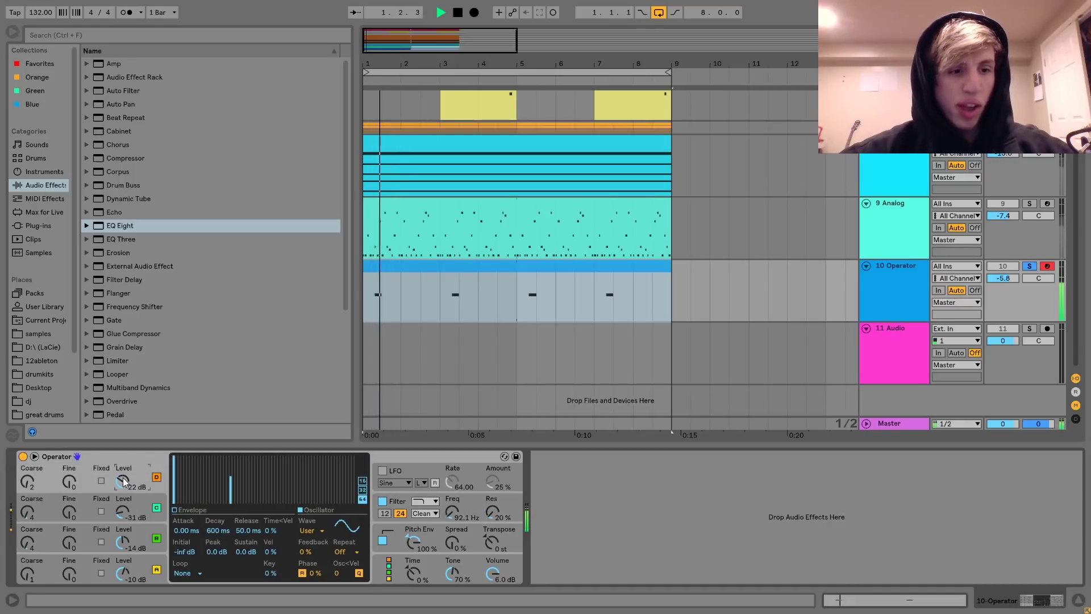
pyautogui.press('space')
pyautogui.press('space')
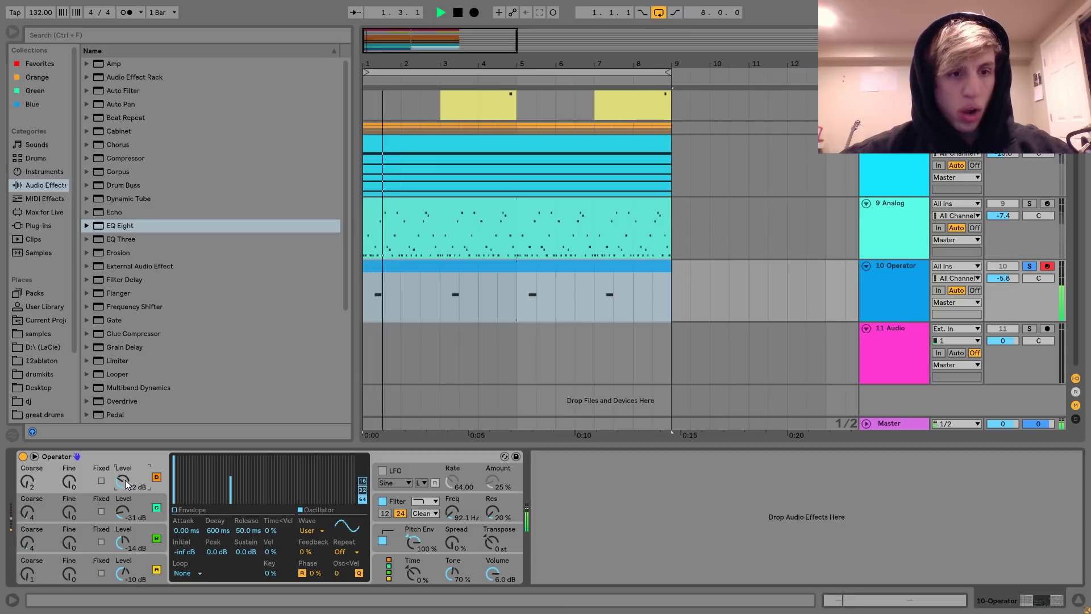
pyautogui.press('space')
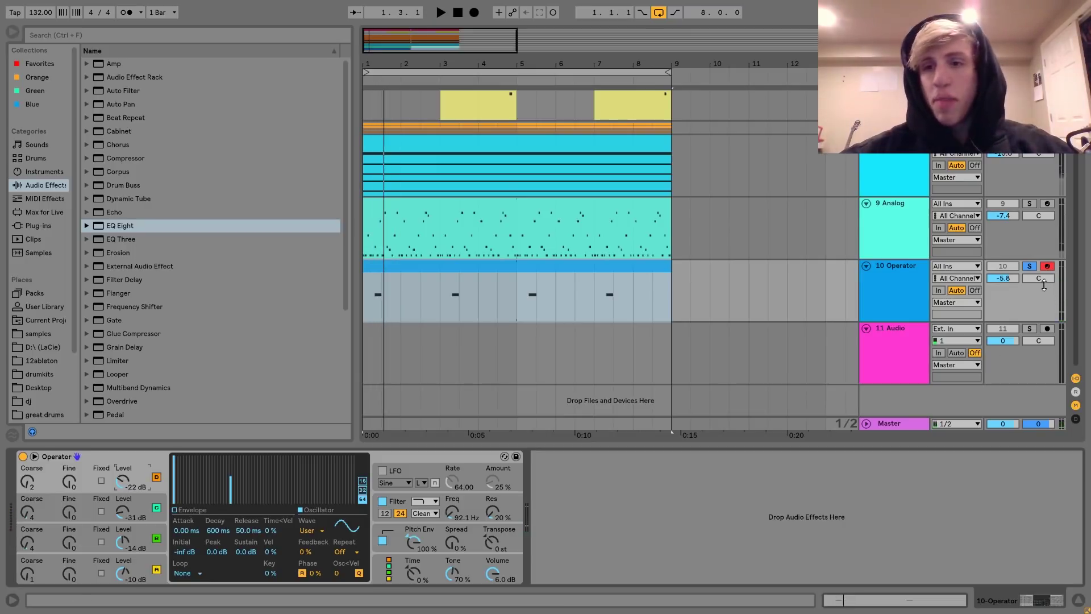
# Step: Unsolo 10 Operator, play it with the full mix, and reselect its track to show its devices
pyautogui.click(1030, 266)
pyautogui.press('space')
pyautogui.click(912, 238)
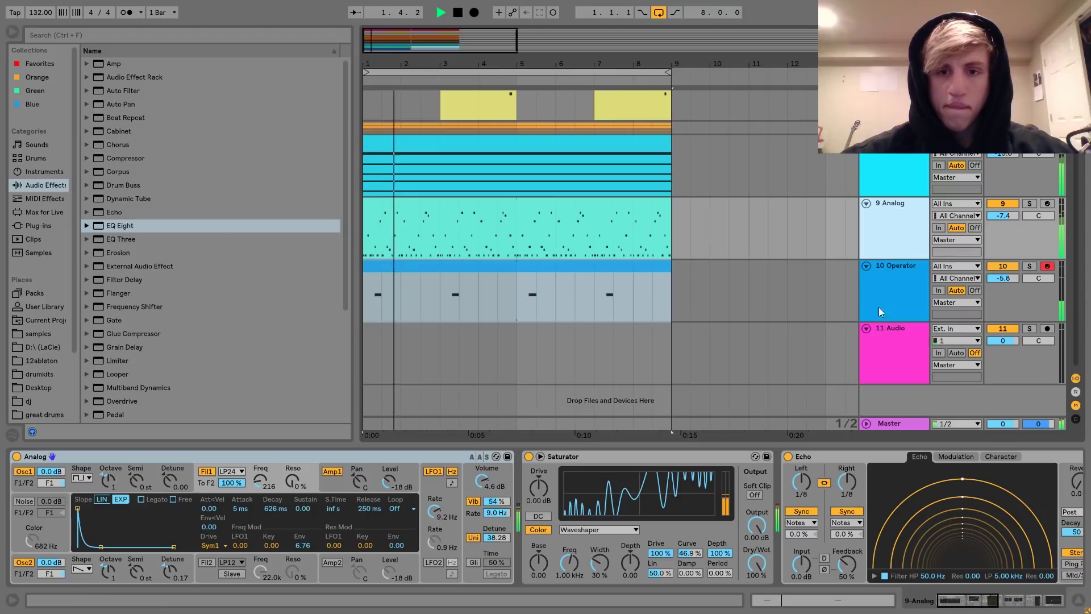
pyautogui.click(913, 270)
pyautogui.press('space')
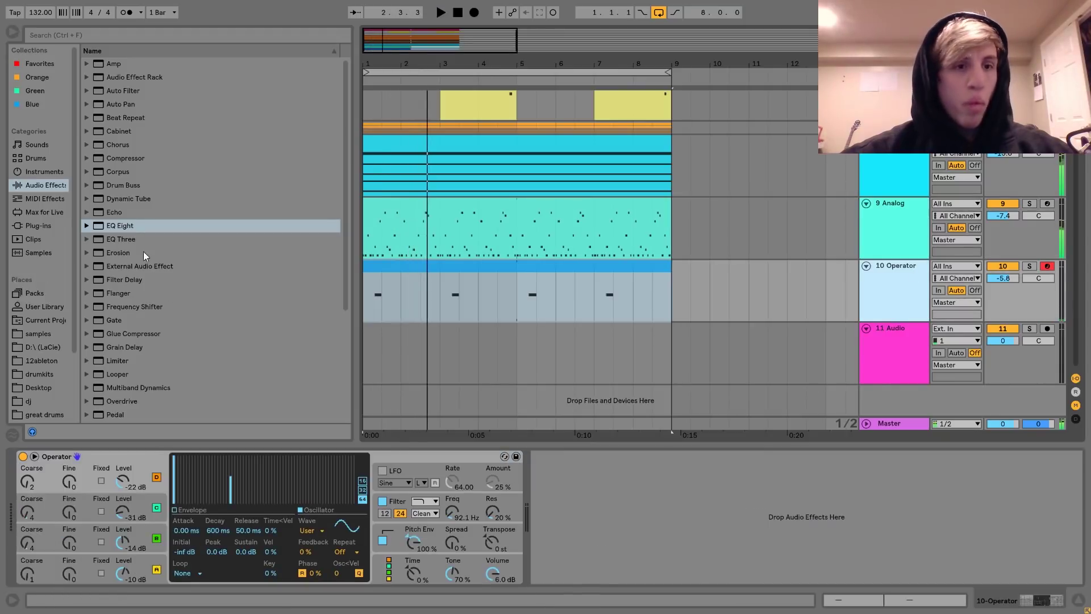
# Step: Add Echo after Operator on 10 Operator, with both sides at 1/16 Notes and Dry/Wet at 33%, and play the mix
pyautogui.moveTo(117, 212); pyautogui.dragTo(671, 486)
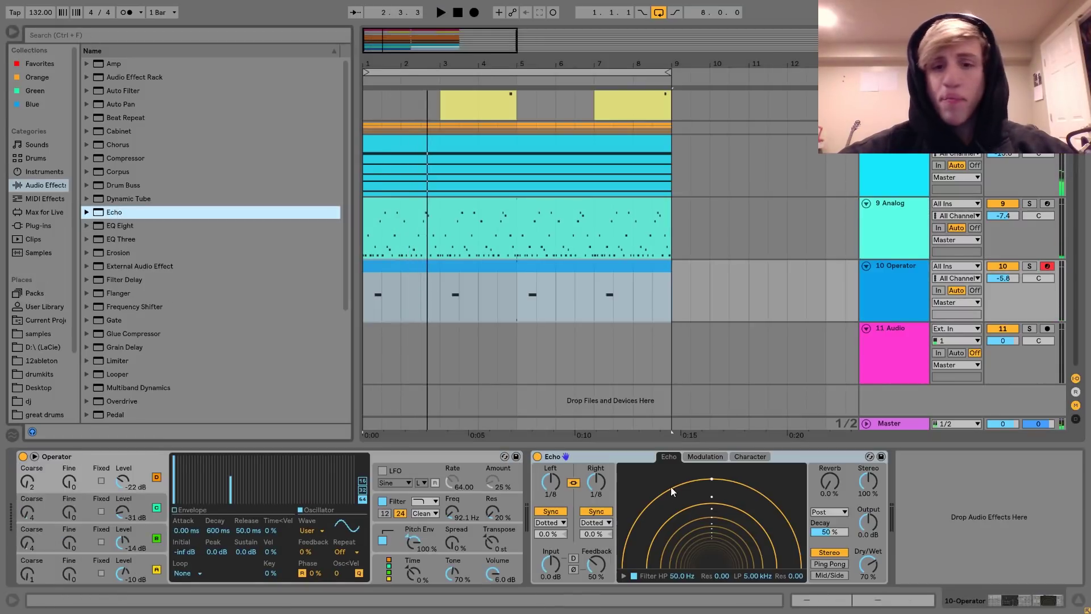
pyautogui.moveTo(596, 483); pyautogui.dragTo(595, 486)
pyautogui.click(597, 523)
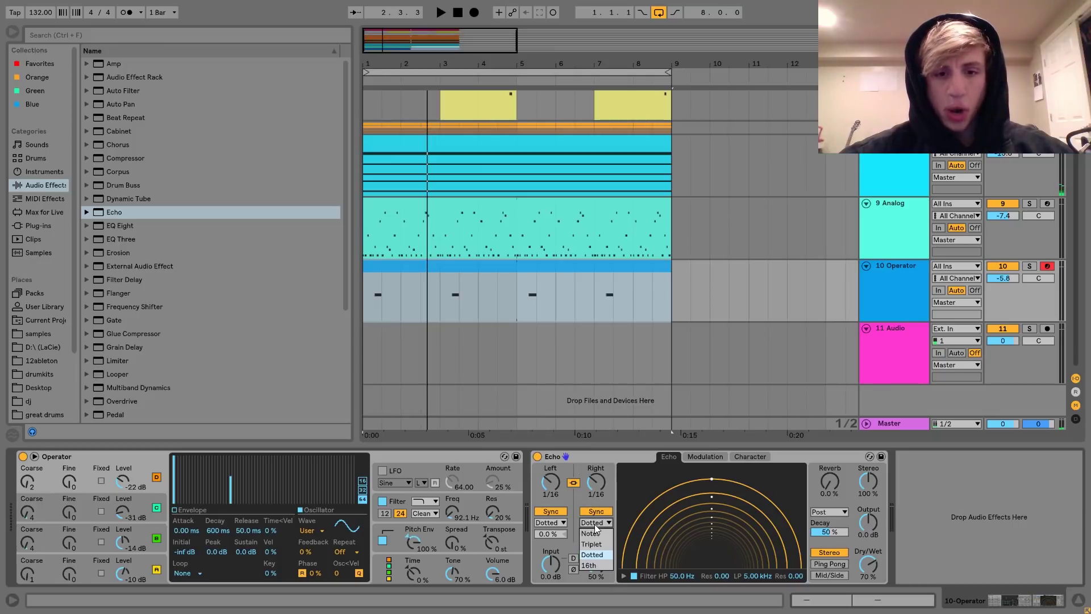
pyautogui.click(600, 533)
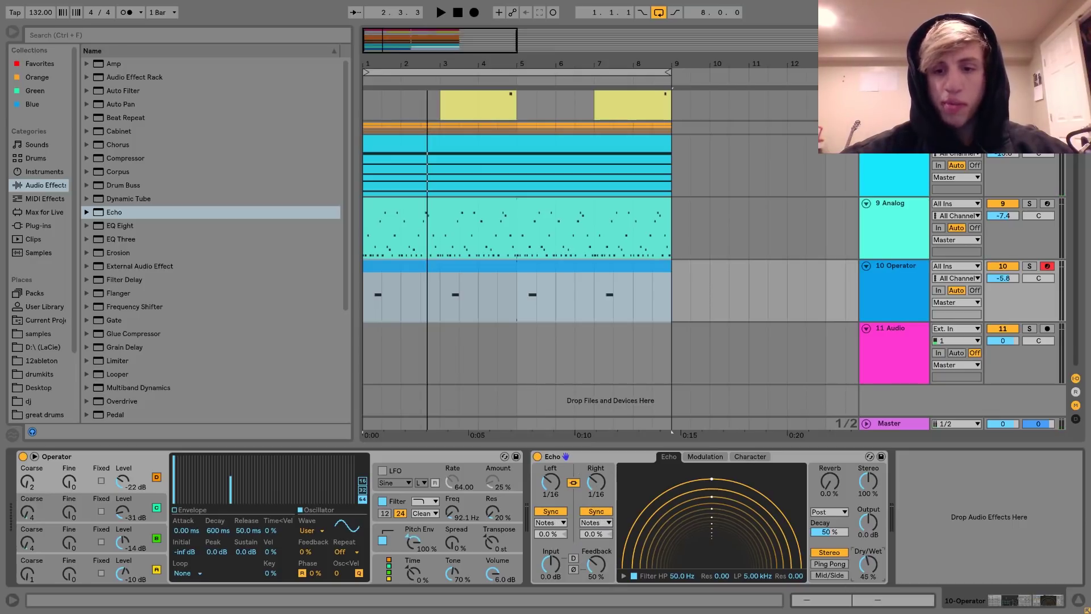
pyautogui.press('space')
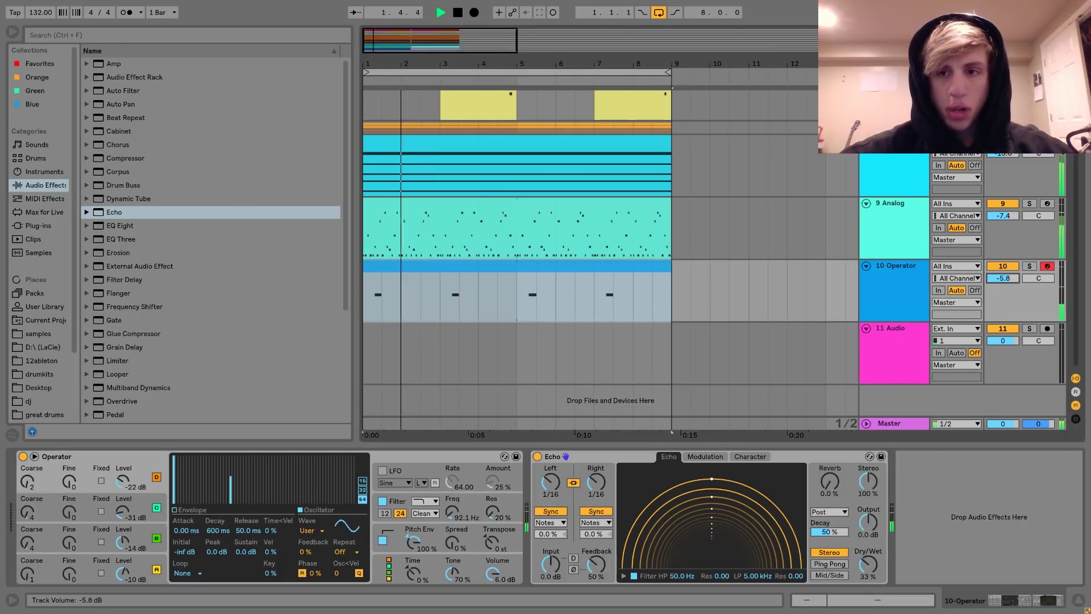
# Step: Set the 10 Operator track volume to -3.6 dB and solo the track to hear its echo
pyautogui.moveTo(1015, 278); pyautogui.dragTo(1016, 271)
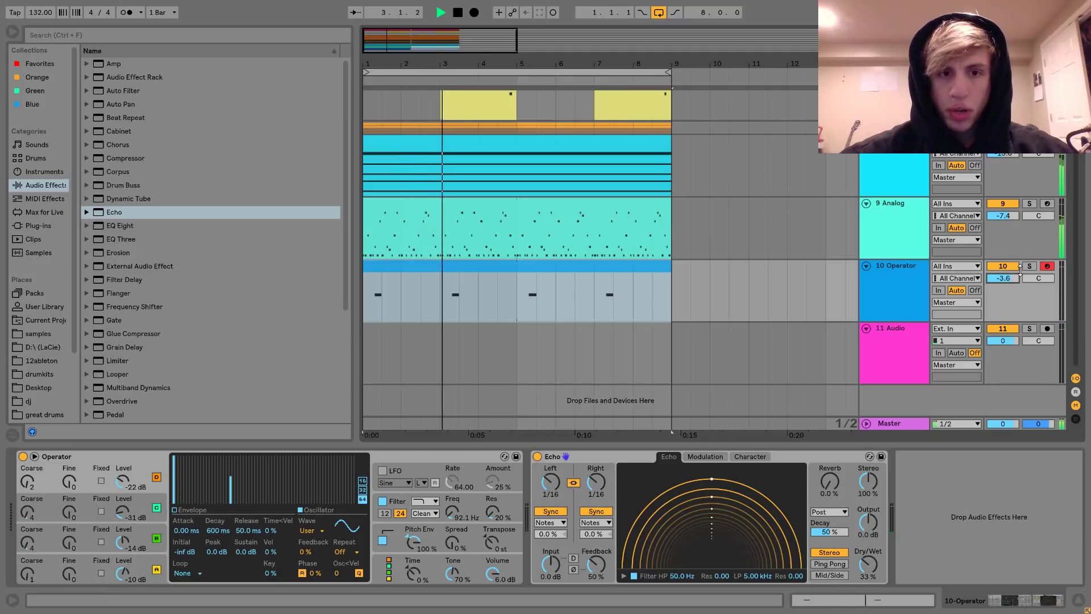
pyautogui.click(1029, 266)
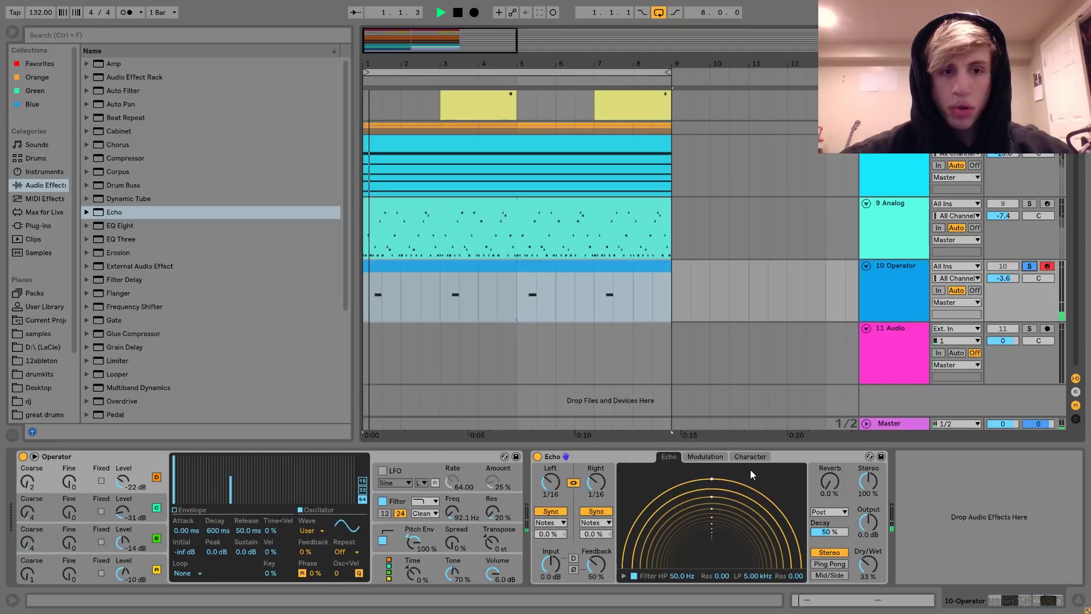
pyautogui.press('space')
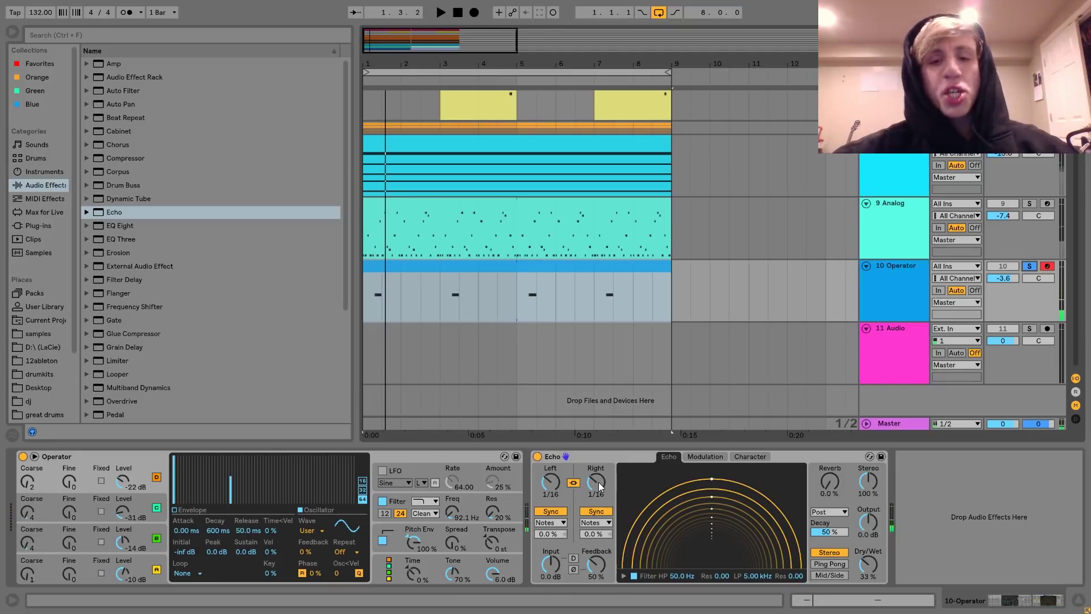
# Step: Deactivate Echo and insert Simple Delay before it, with both channels linked at a delay time of 1 sixteenth
pyautogui.click(537, 456)
pyautogui.scroll(-3, 226, 353)
pyautogui.moveTo(127, 374); pyautogui.dragTo(554, 519)
pyautogui.click(551, 482)
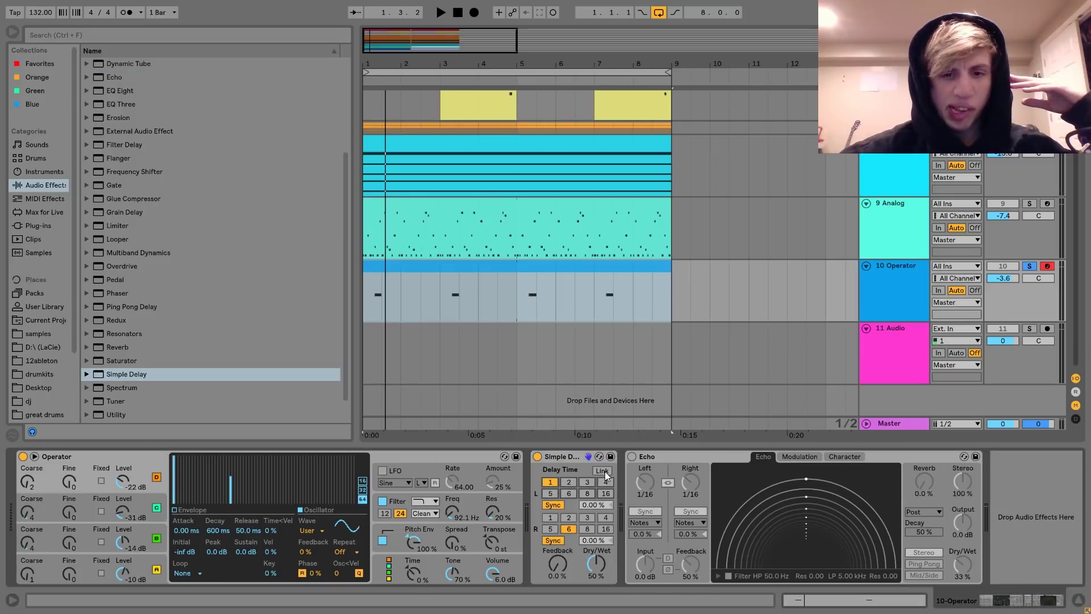
pyautogui.click(603, 471)
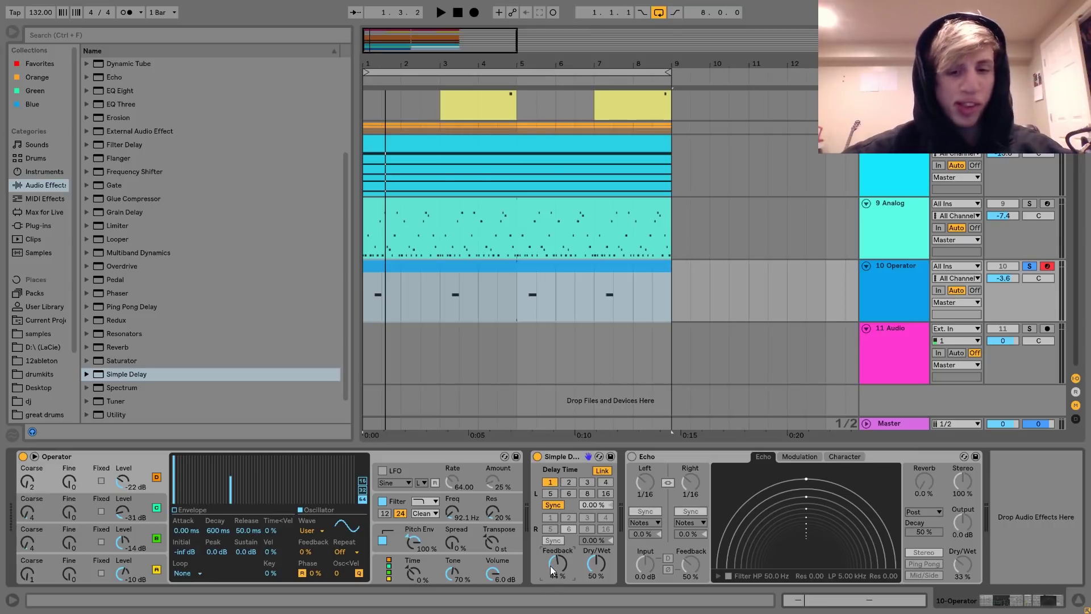
# Step: Set Simple Delay's feedback to 44% and its Dry/Wet to 26% while playing the soloed Operator track
pyautogui.press('space')
pyautogui.moveTo(596, 564); pyautogui.dragTo(597, 575)
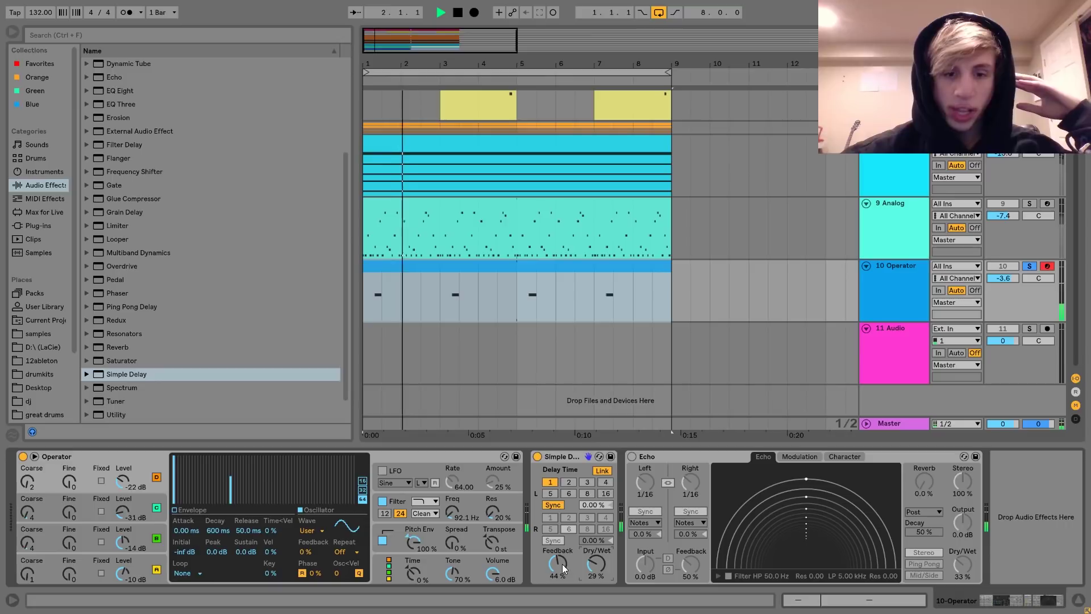
pyautogui.press('space')
pyautogui.press('space')
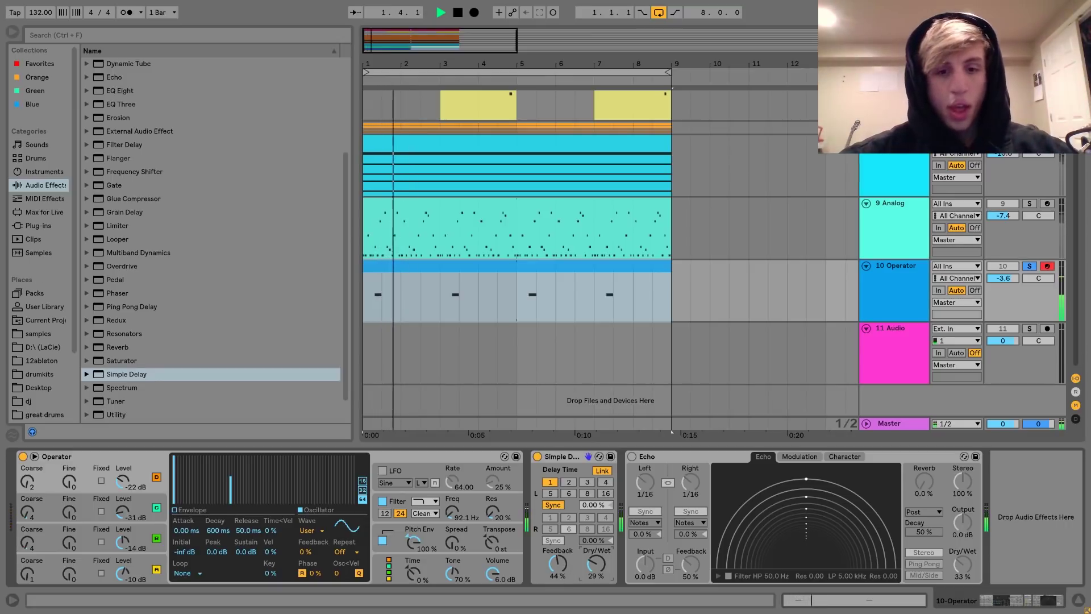
pyautogui.press('space')
pyautogui.press('space')
pyautogui.moveTo(601, 569); pyautogui.dragTo(600, 570)
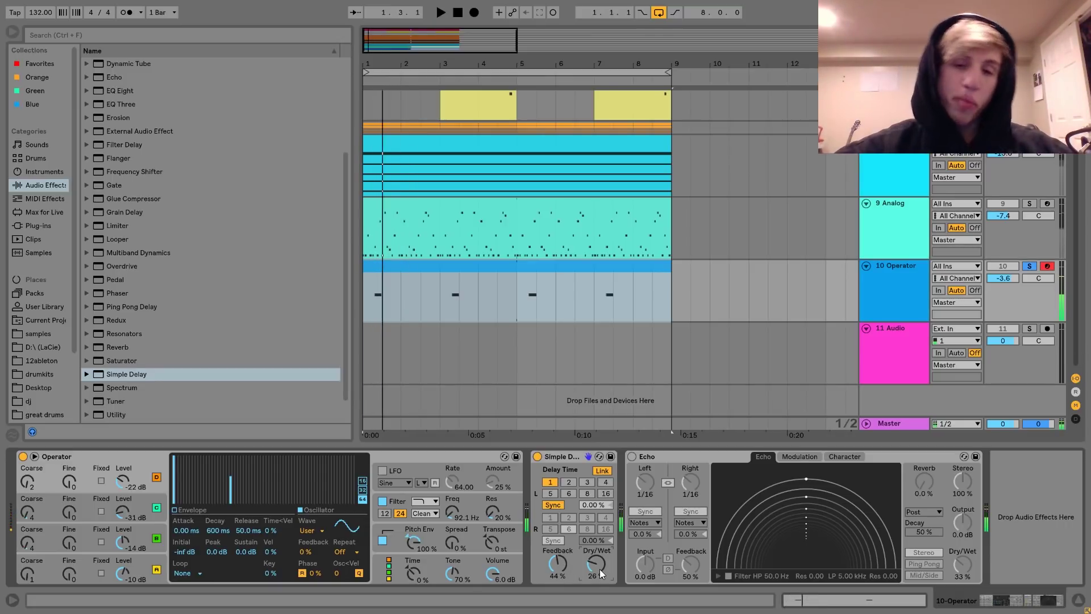
# Step: Reactivate Echo with both sides synced at 1/8 Dotted, set its feedback to 69%, and play the soloed track
pyautogui.click(633, 456)
pyautogui.moveTo(641, 481); pyautogui.dragTo(641, 480)
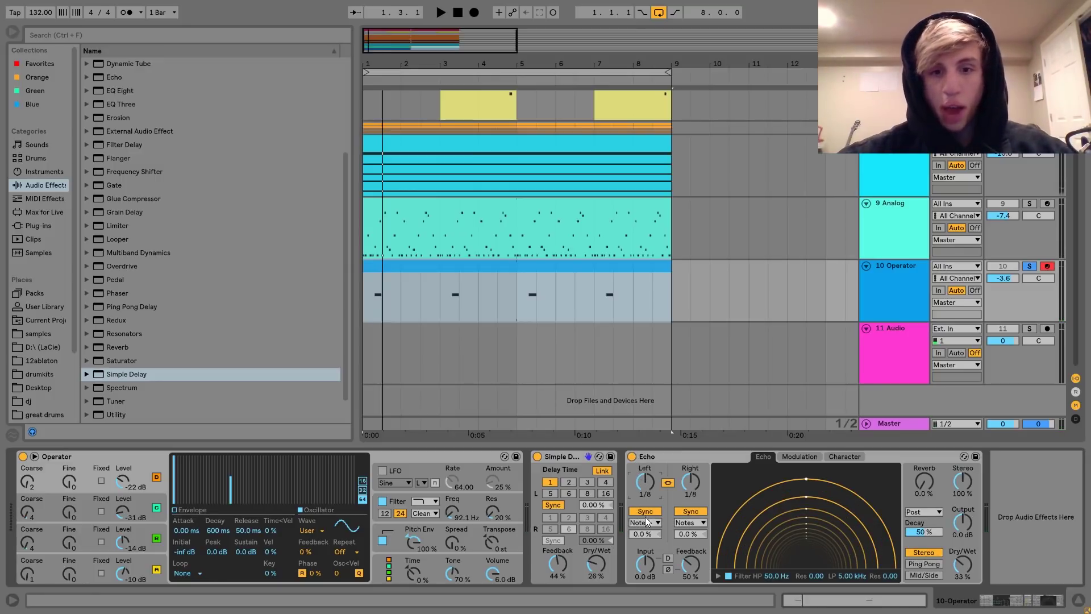
pyautogui.click(646, 522)
pyautogui.click(651, 554)
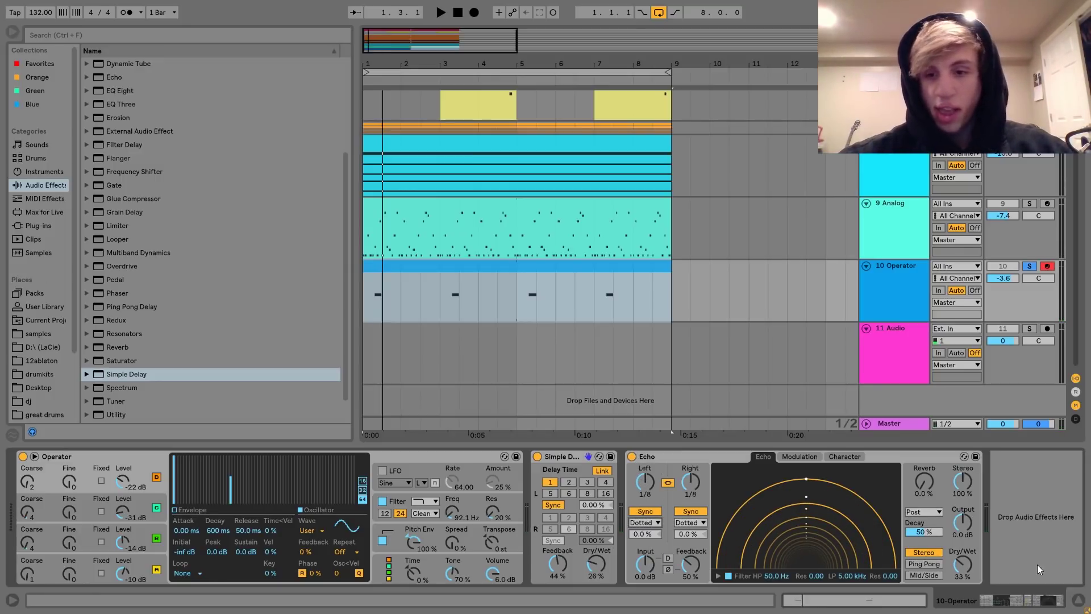
pyautogui.press('space')
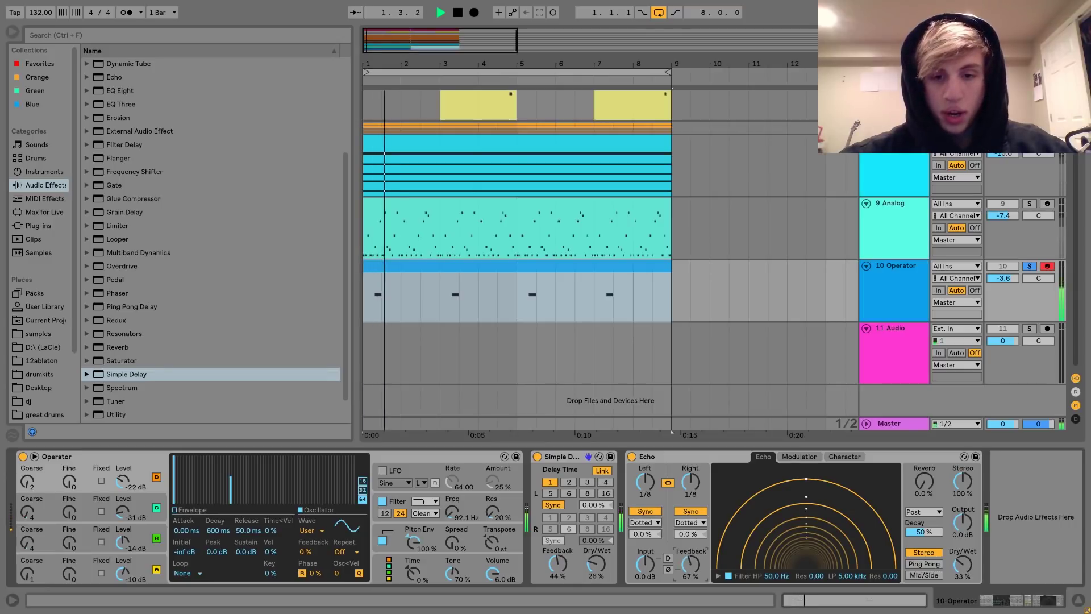
pyautogui.click(963, 564)
pyautogui.press('space')
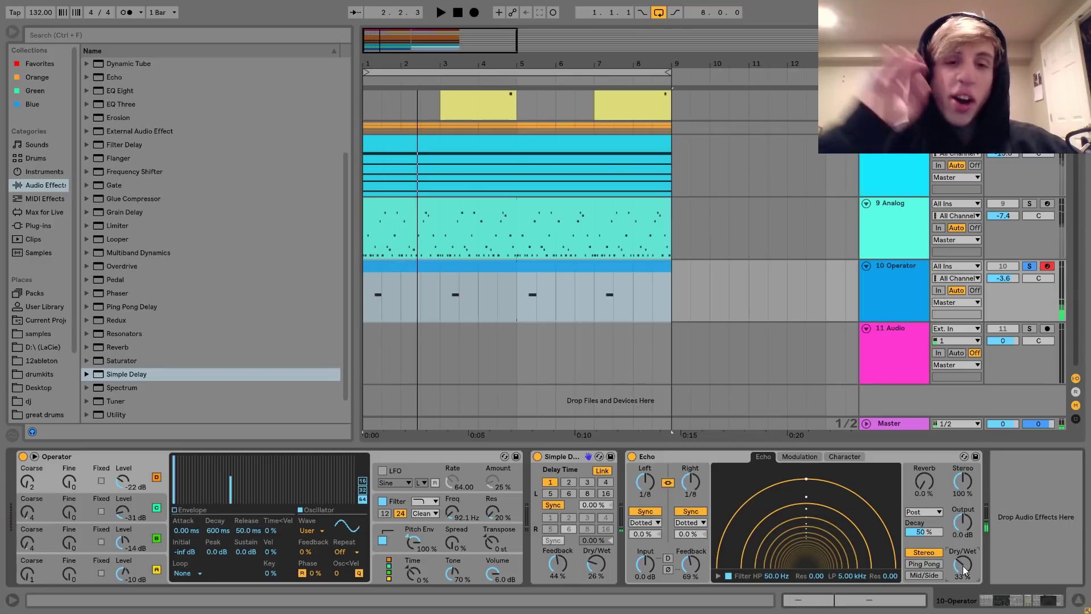
# Step: Unsolo 10 Operator, set its volume to -1.8 dB, and set Dry/Wet to 52% on Simple Delay and 46% on Echo
pyautogui.click(1028, 266)
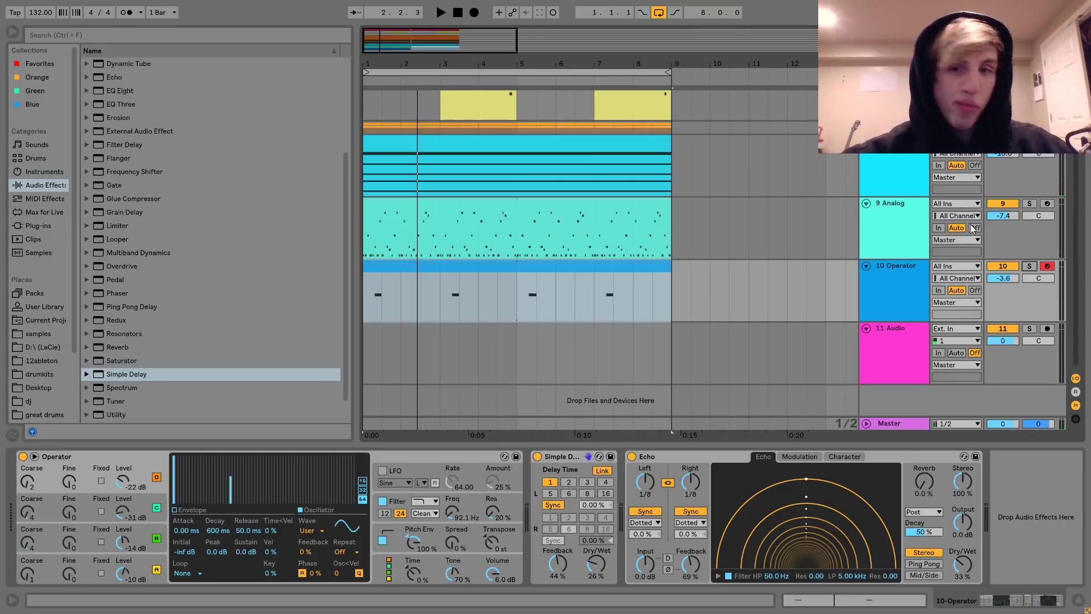
pyautogui.press('space')
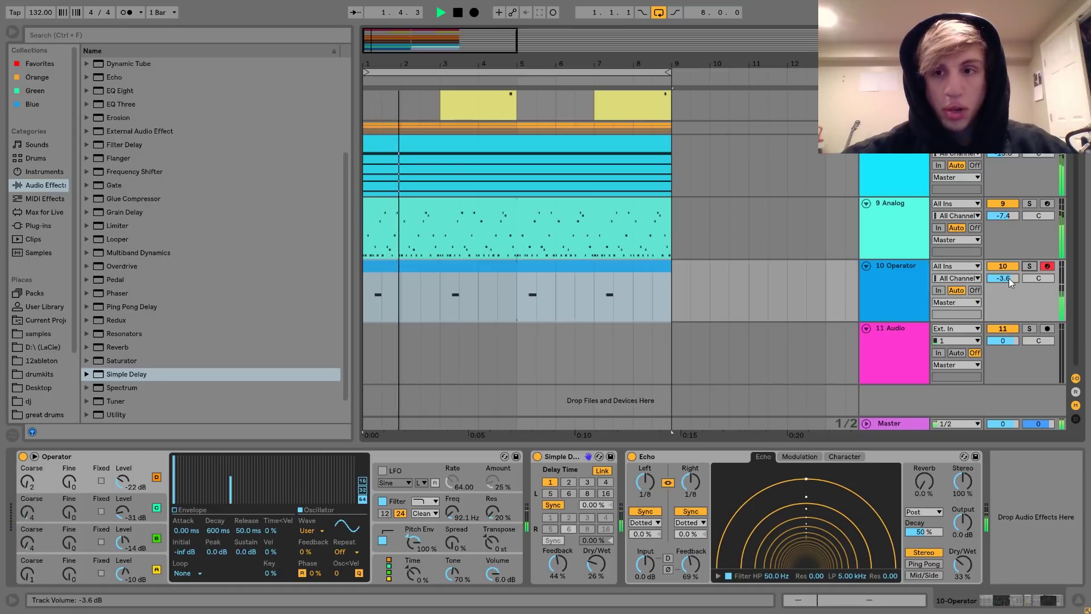
pyautogui.moveTo(1009, 278); pyautogui.dragTo(1008, 264)
pyautogui.moveTo(601, 559); pyautogui.dragTo(602, 555)
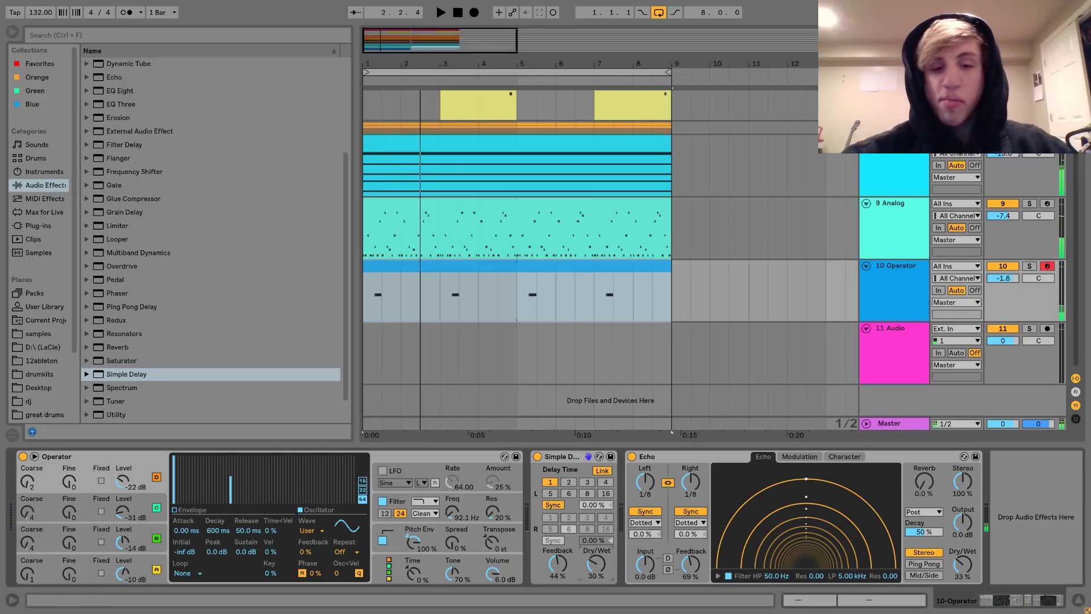
pyautogui.press('space')
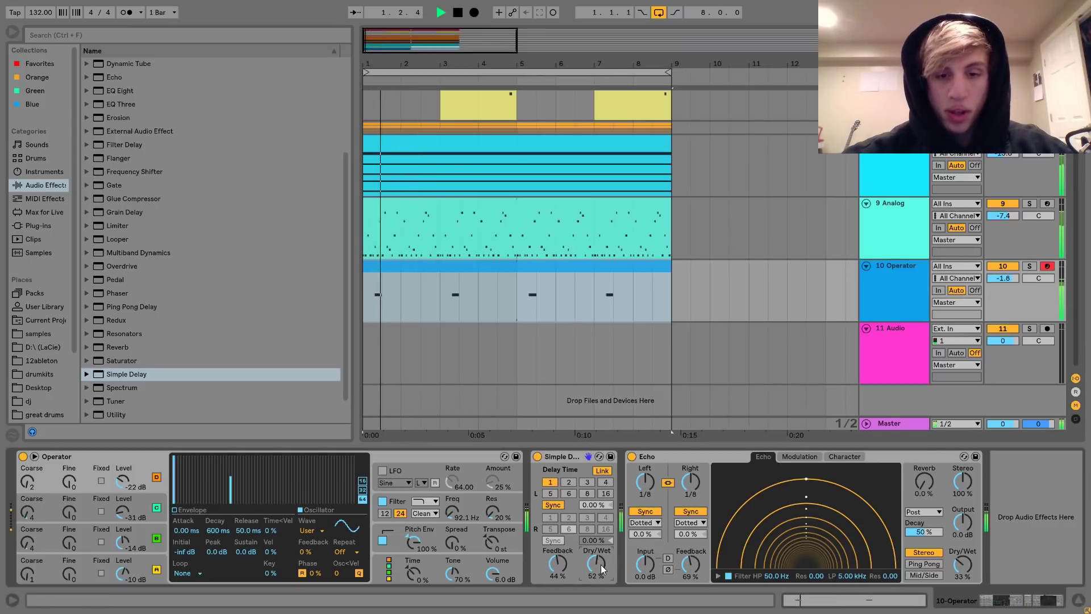
pyautogui.press('space')
pyautogui.press('space')
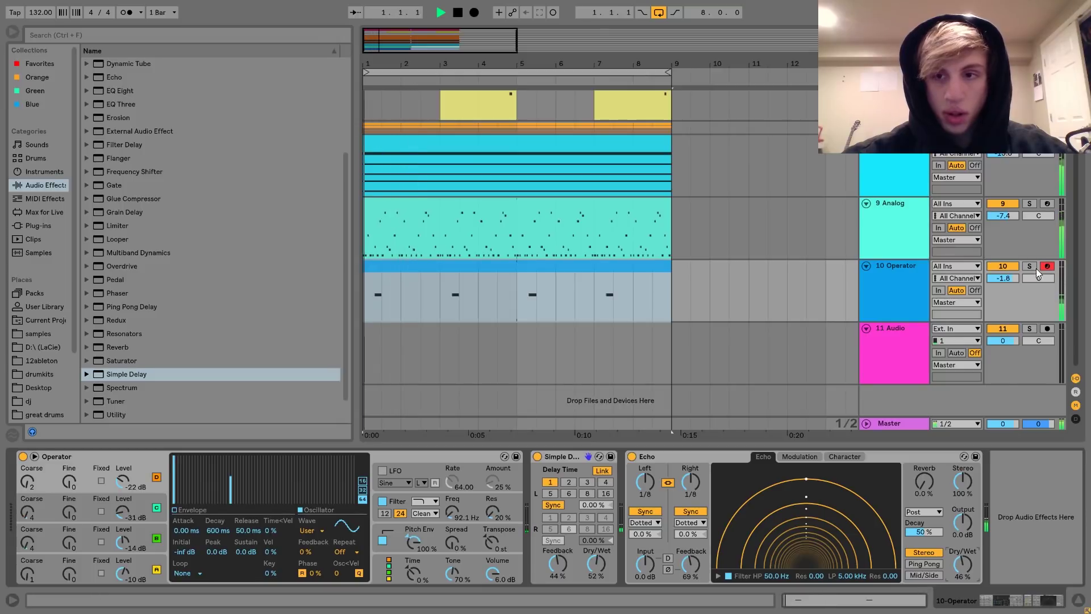
# Step: Solo 10 Operator and add Utility after Echo with its gain at 6.11 dB
pyautogui.click(1029, 267)
pyautogui.press('space')
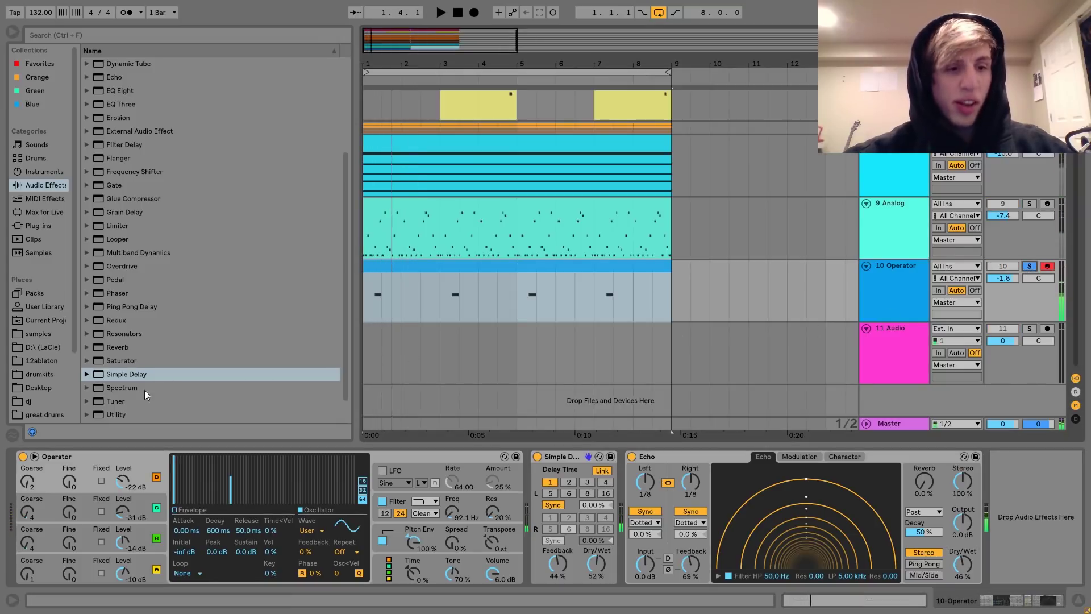
pyautogui.click(116, 414)
pyautogui.press('space')
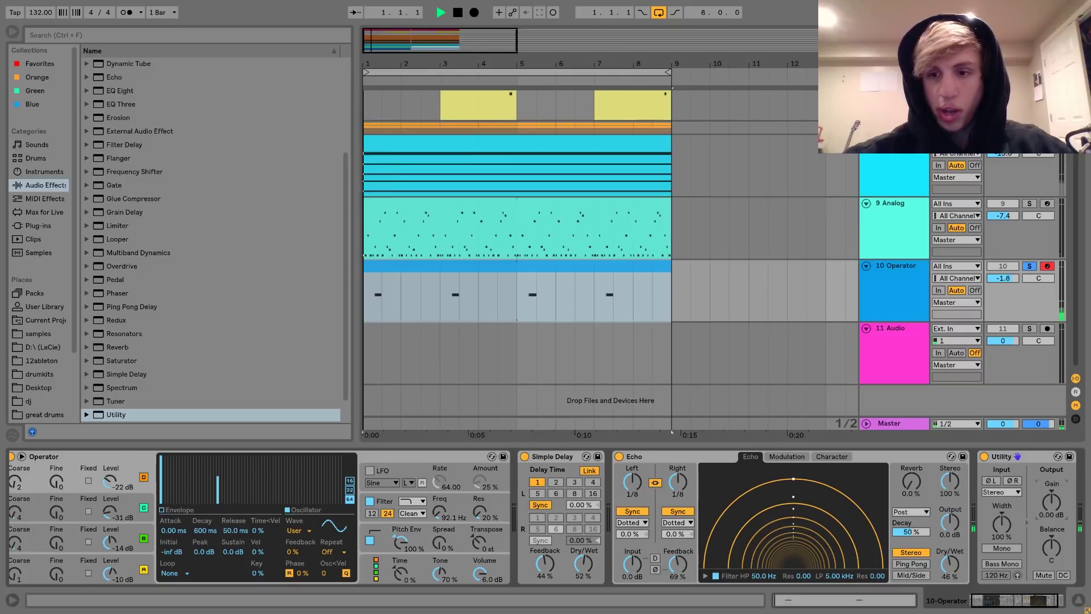
pyautogui.press('space')
# Step: Copy the 1-Kick sidechain Compressor from 9 Analog to the end of 10 Operator's chain and play it in the unsoloed mix
pyautogui.click(902, 239)
pyautogui.scroll(-5, 906, 511)
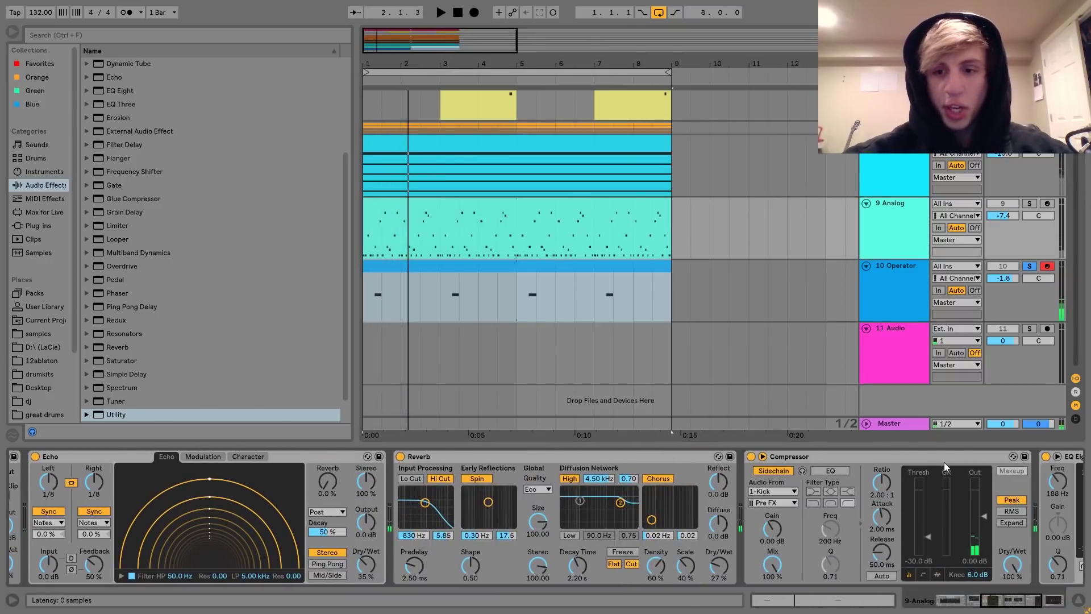
pyautogui.click(755, 280)
pyautogui.click(589, 216)
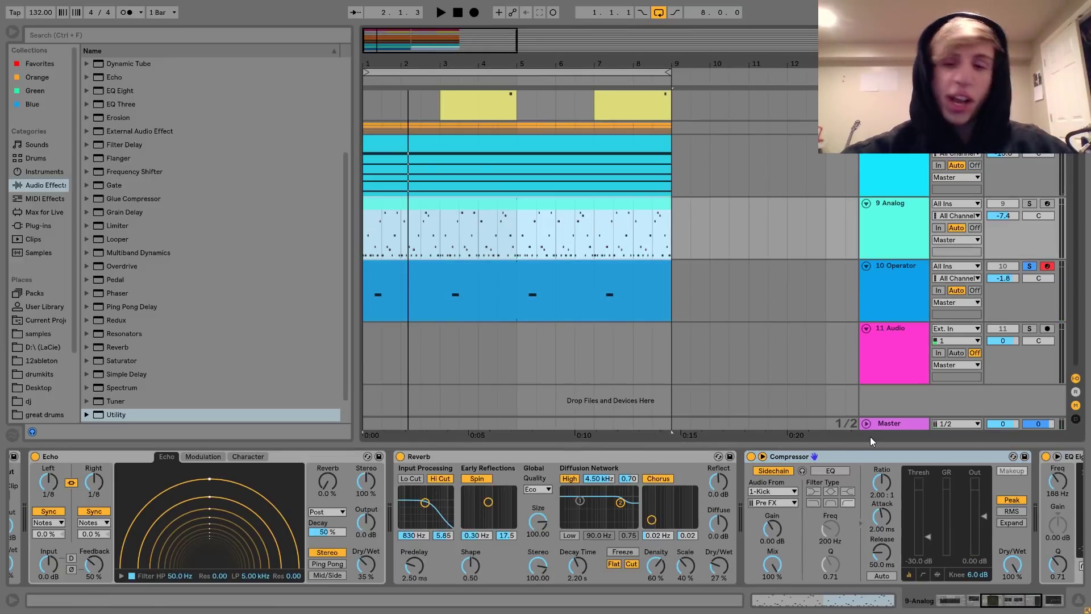
pyautogui.click(867, 303)
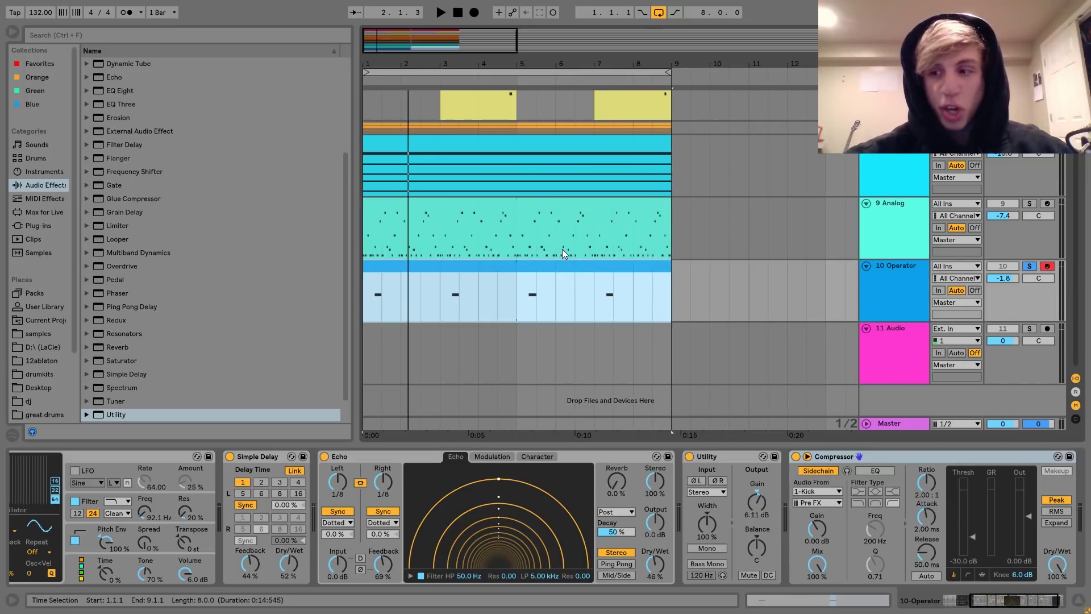
pyautogui.press('space')
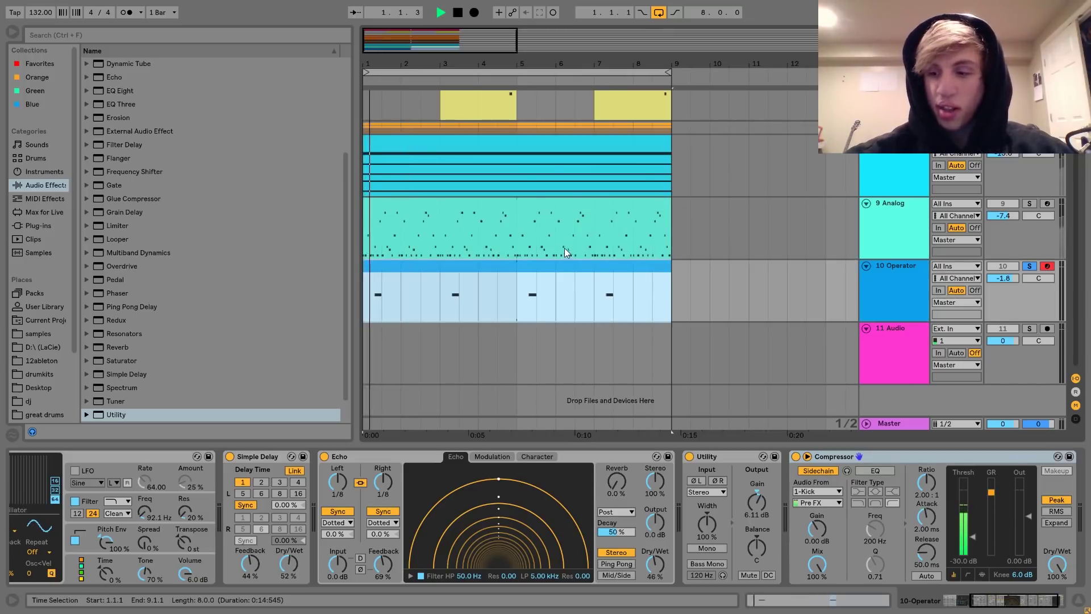
pyautogui.click(1030, 265)
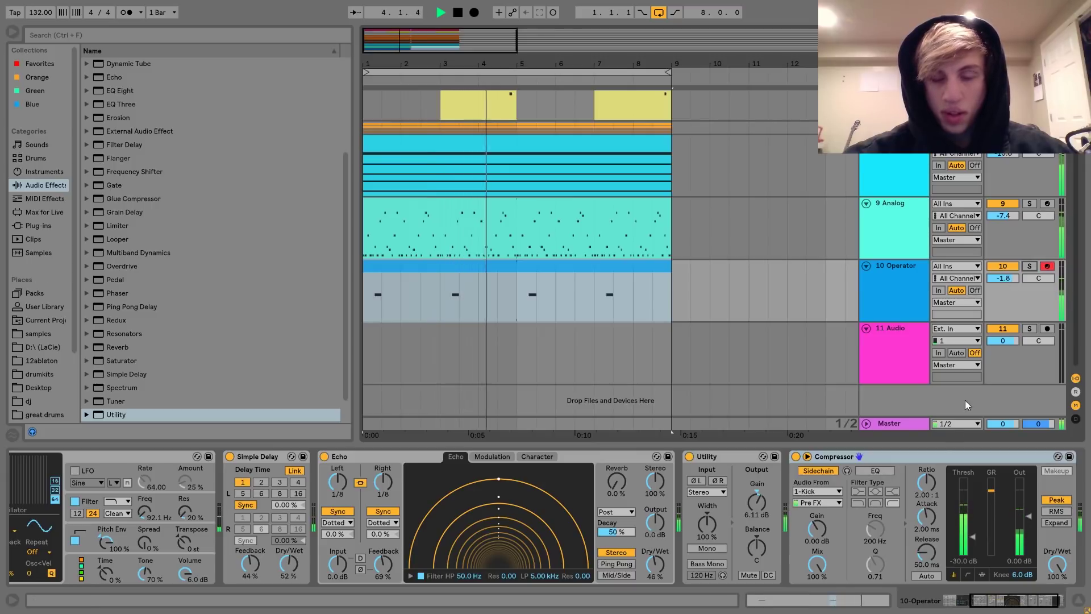
# Step: Compare the mix with Simple Delay and Echo switched off and on, and set Simple Delay's Dry/Wet to 37%
pyautogui.click(229, 456)
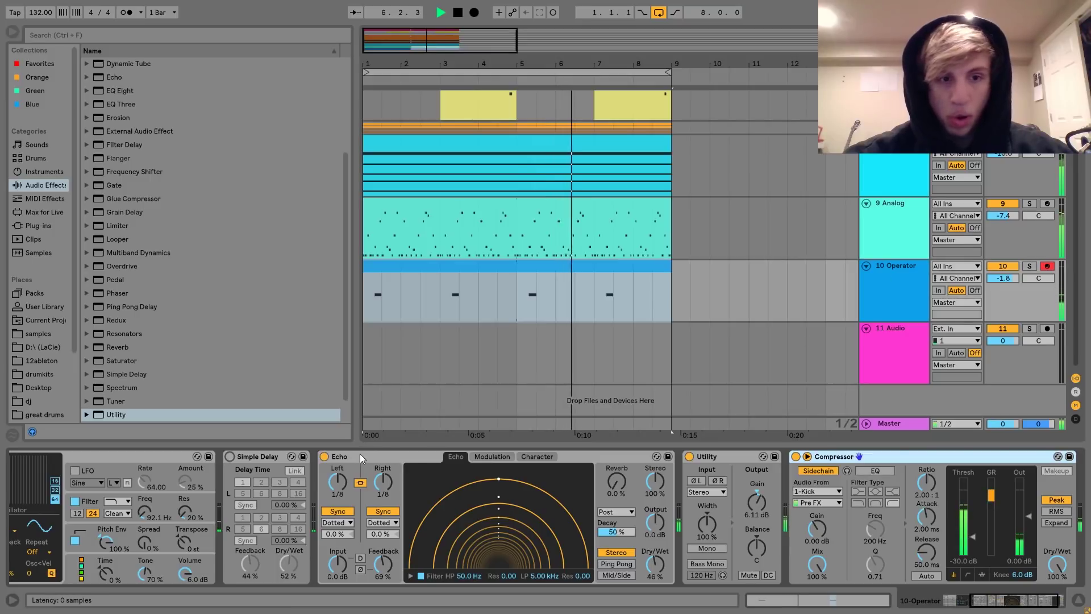
pyautogui.click(324, 457)
pyautogui.click(229, 456)
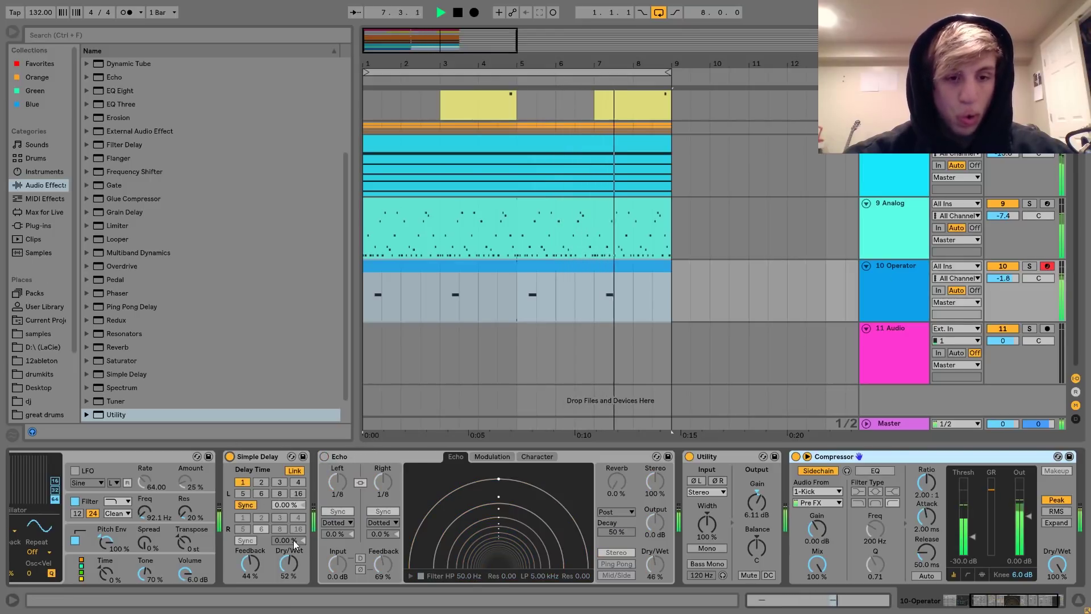
pyautogui.moveTo(288, 563); pyautogui.dragTo(289, 574)
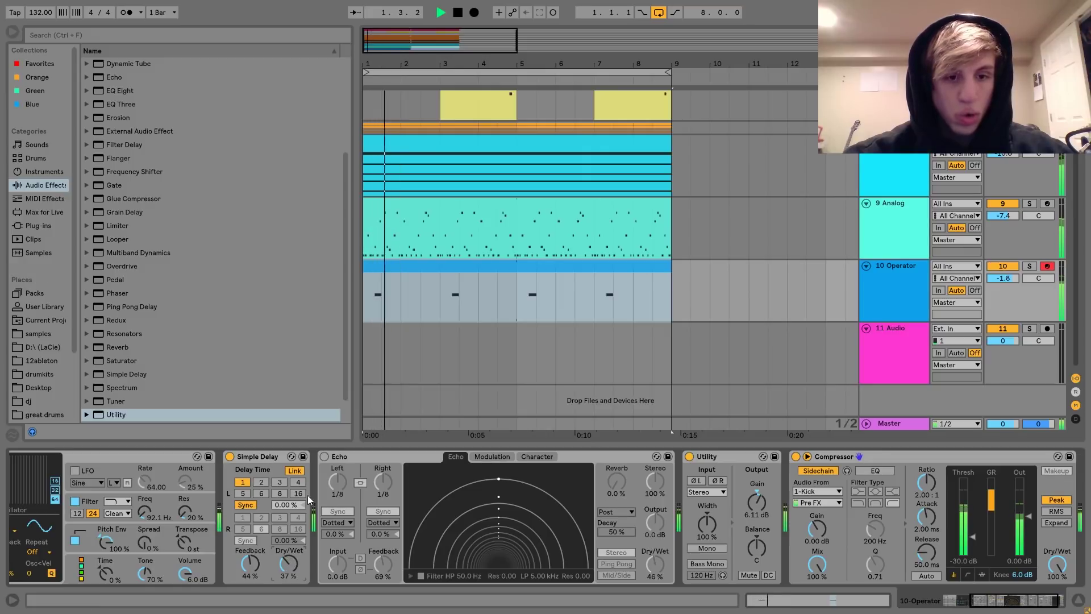
pyautogui.click(323, 456)
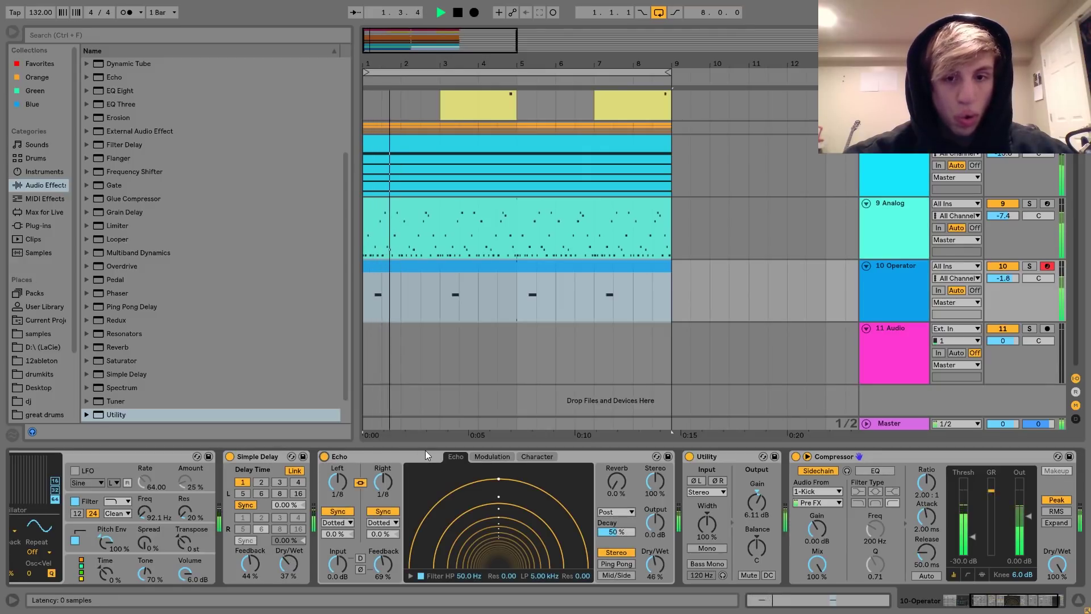
# Step: Solo 10 Operator and add EQ Eight after the Compressor, with band 1 as a low-cut filter
pyautogui.press('s')
pyautogui.press('space')
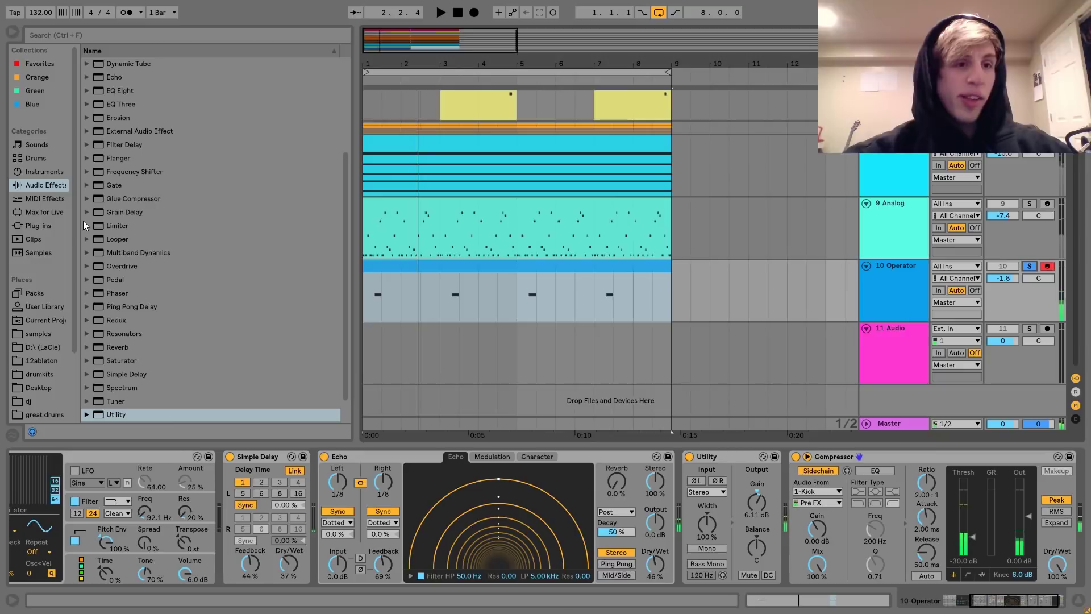
pyautogui.scroll(3, 91, 222)
pyautogui.doubleClick(134, 185)
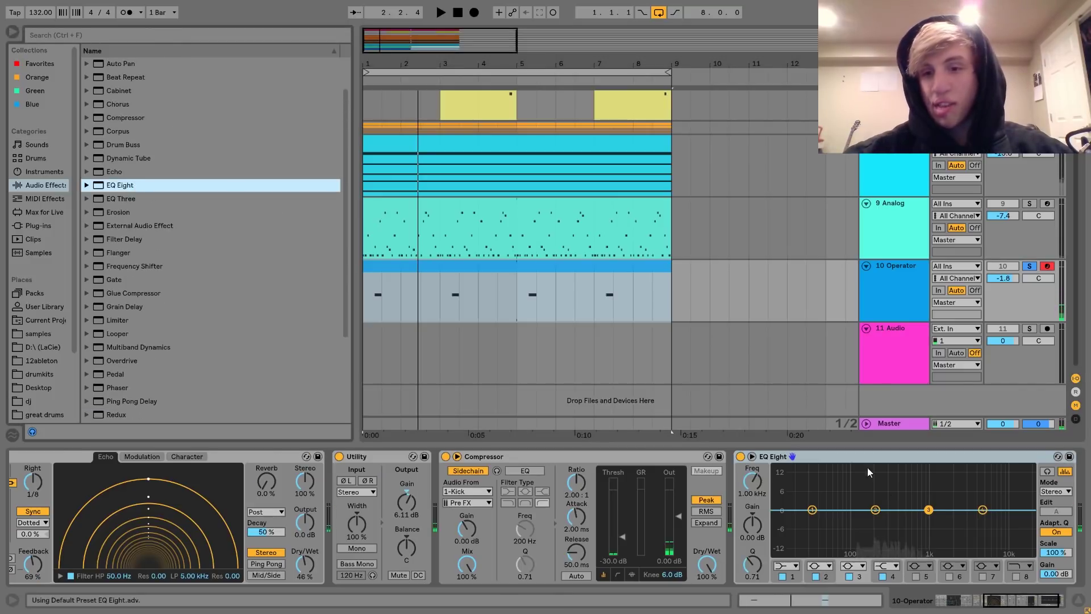
pyautogui.click(787, 566)
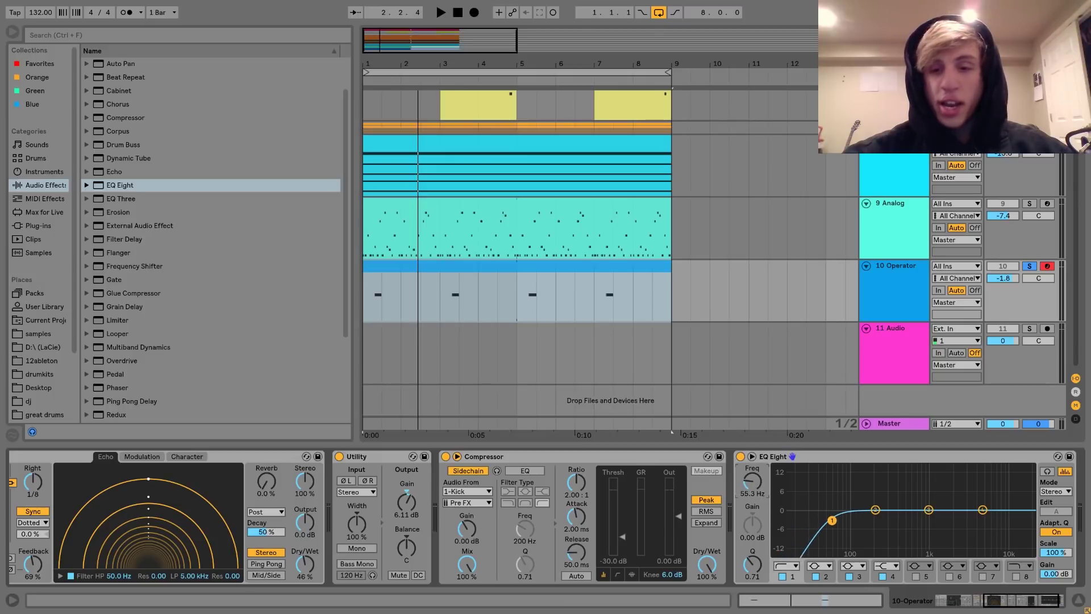
# Step: Play the soloed track and move EQ Eight's low-cut frequency up to 138 Hz
pyautogui.press('space')
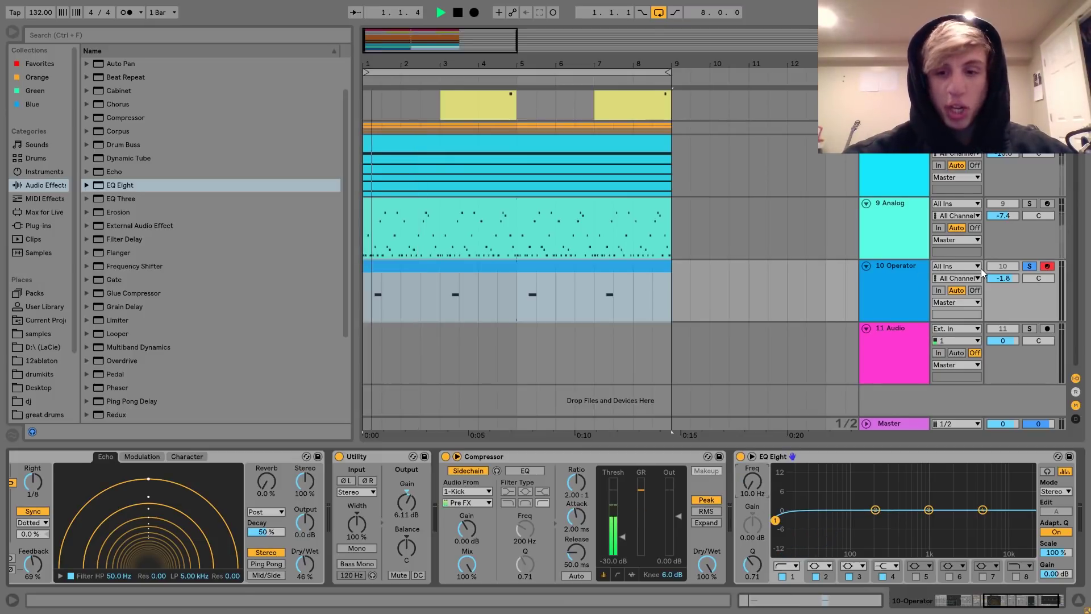
pyautogui.scroll(2, 981, 268)
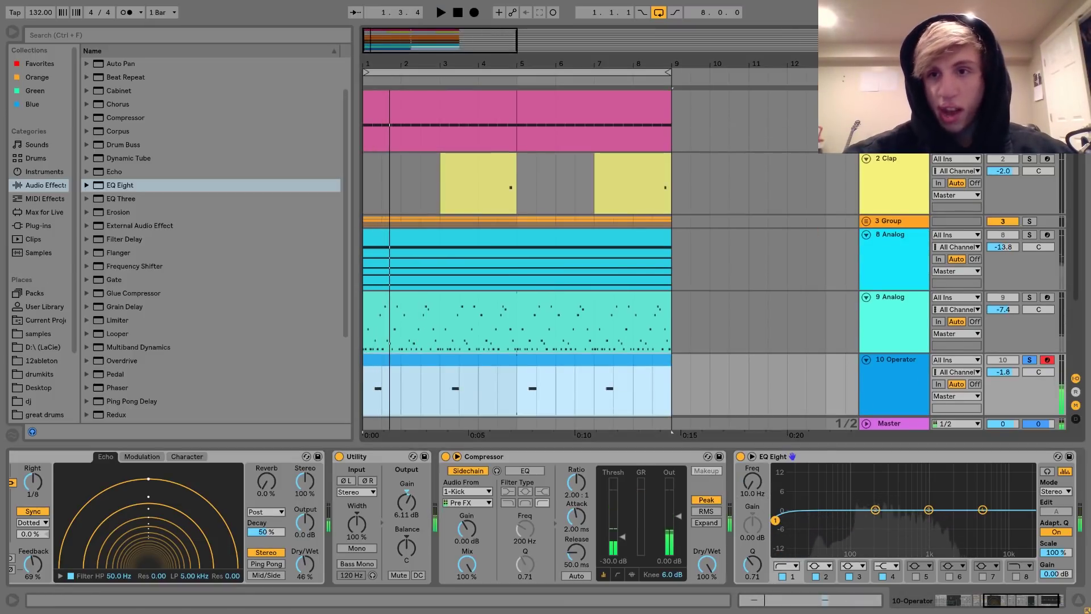
pyautogui.press('space')
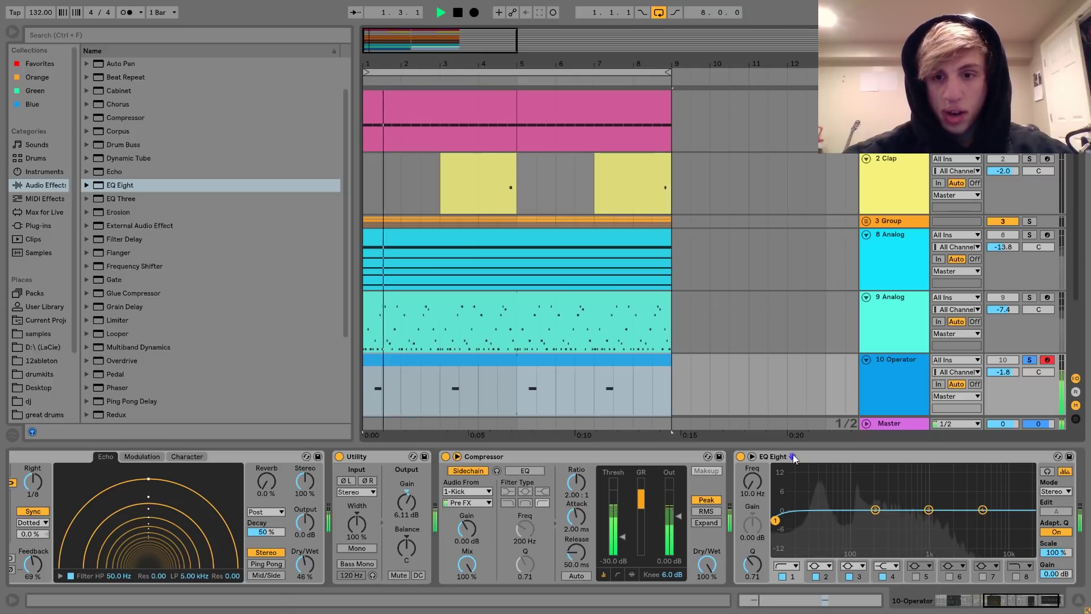
pyautogui.moveTo(762, 487); pyautogui.dragTo(762, 462)
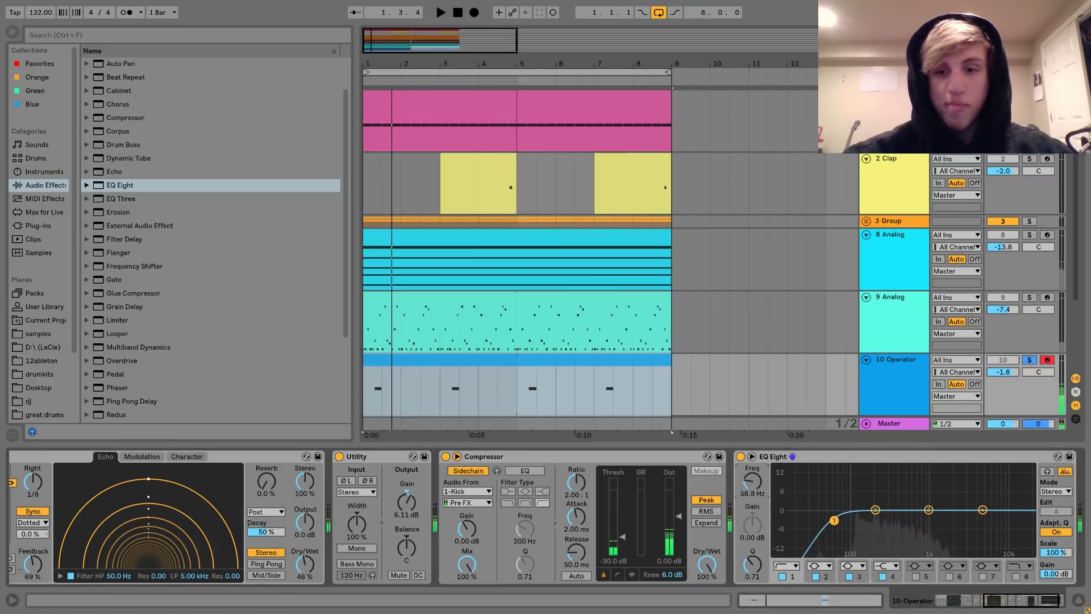
pyautogui.press('space')
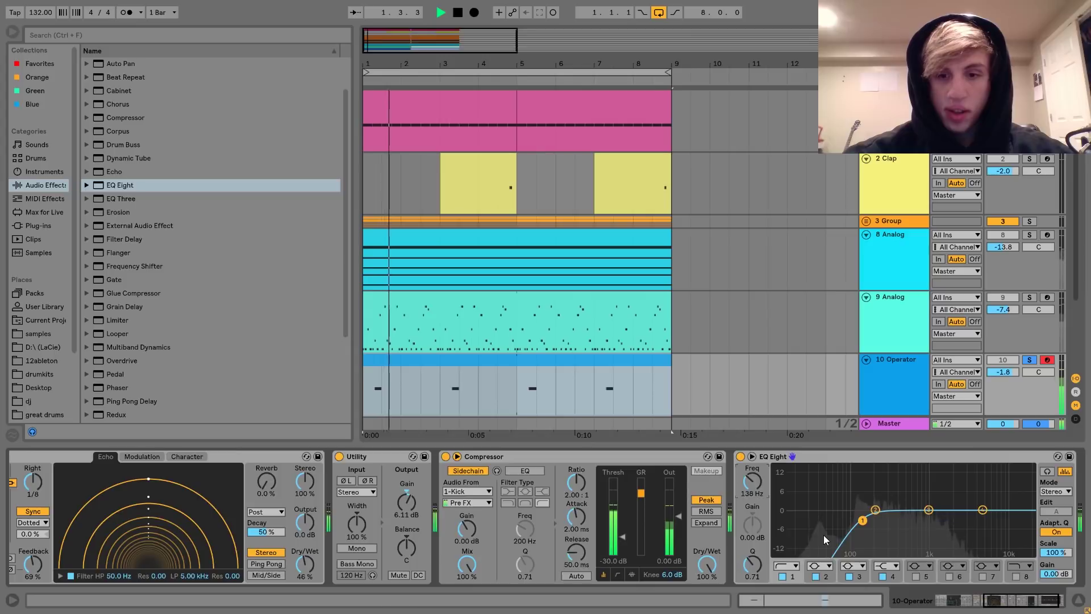
# Step: Set Utility's gain on 10 Operator to 10.0 dB, and unsolo and select the track
pyautogui.hscroll(-10, 824, 535)
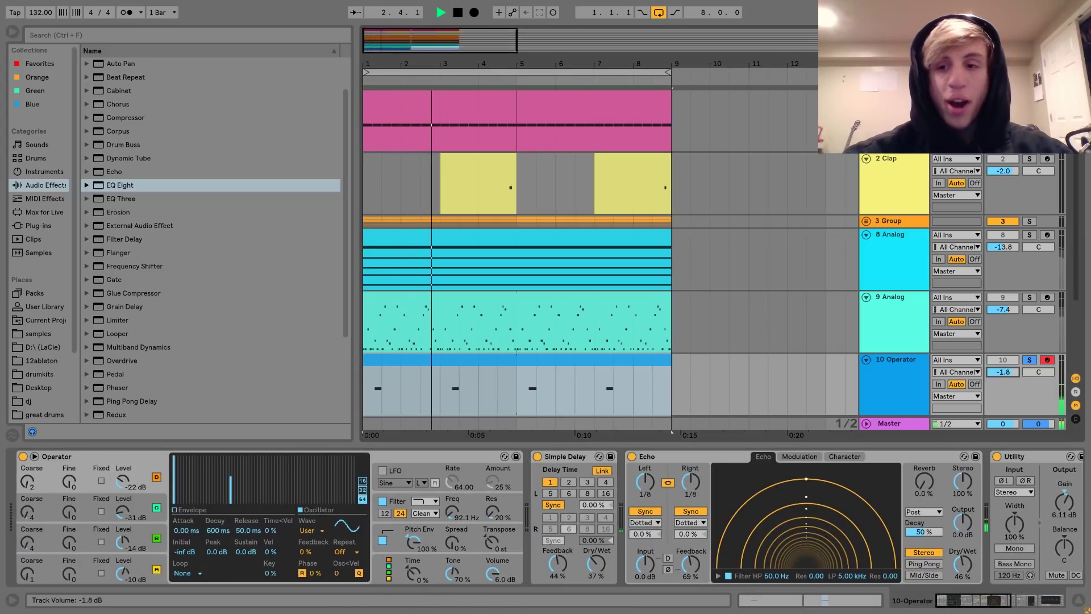
pyautogui.hscroll(5, 999, 469)
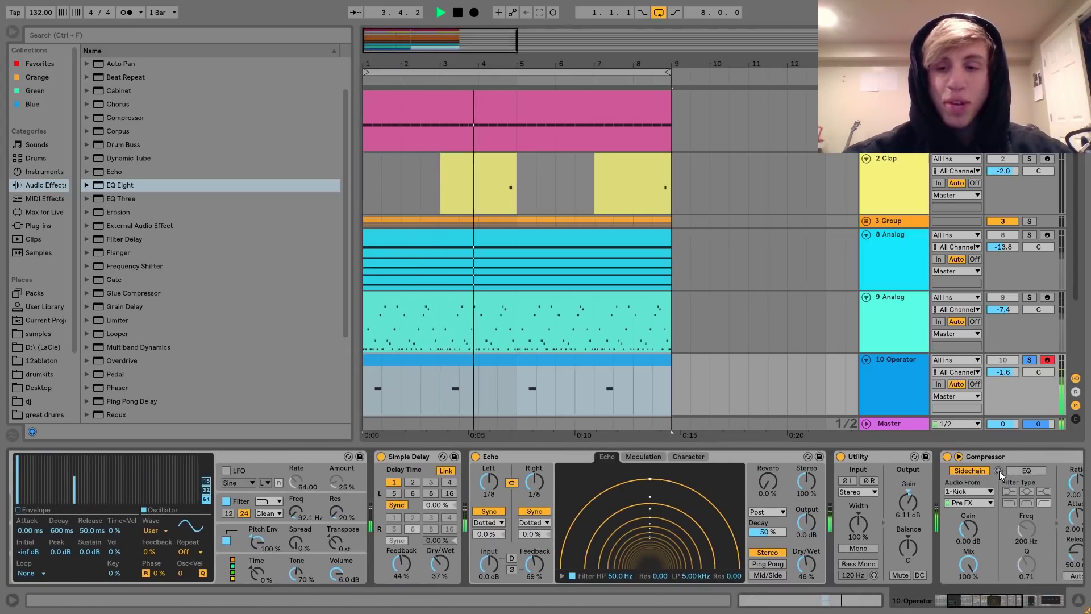
pyautogui.moveTo(908, 512)
pyautogui.mouseDown()
pyautogui.moveTo(908, 494)
pyautogui.moveTo(908, 523)
pyautogui.mouseUp()
pyautogui.click(1030, 360)
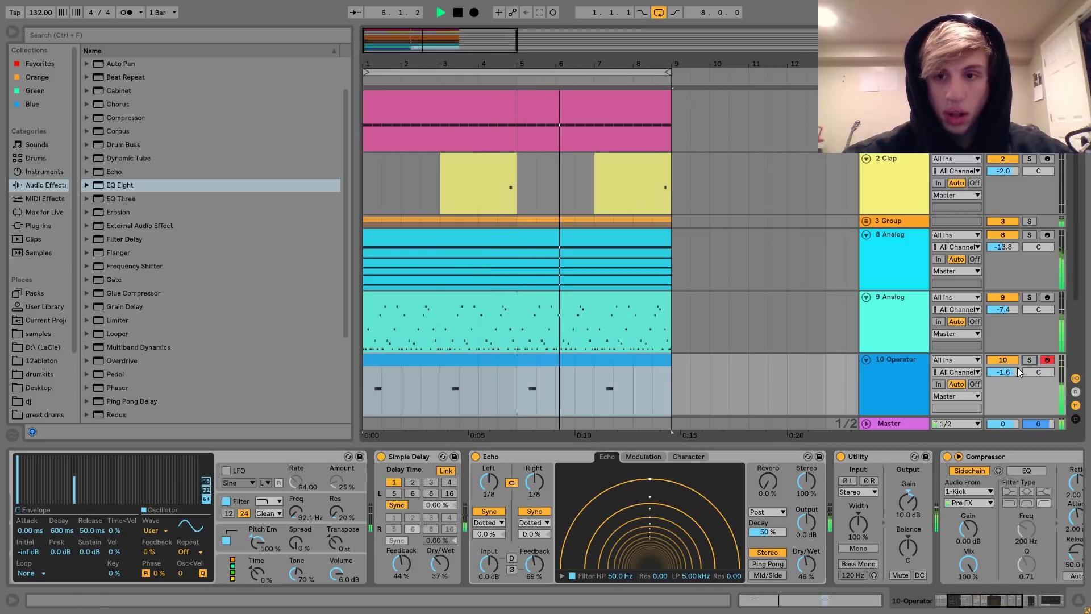
pyautogui.click(916, 372)
pyautogui.hotkey('ctrl', 't')
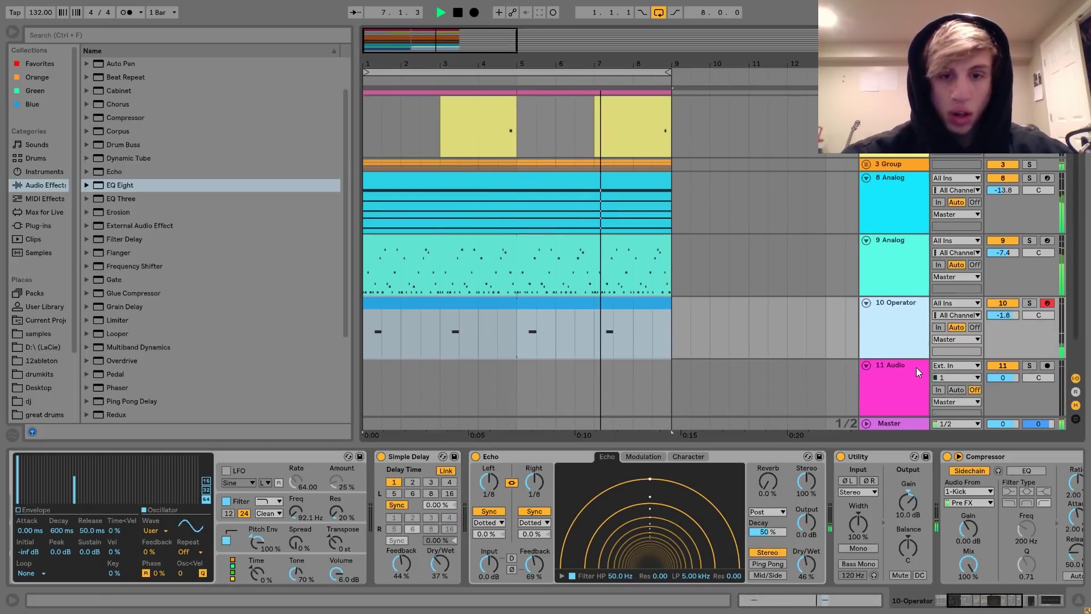
# Step: Insert a new MIDI track below 10 Operator and create an empty four-bar MIDI clip at its start
pyautogui.scroll(-2, 916, 367)
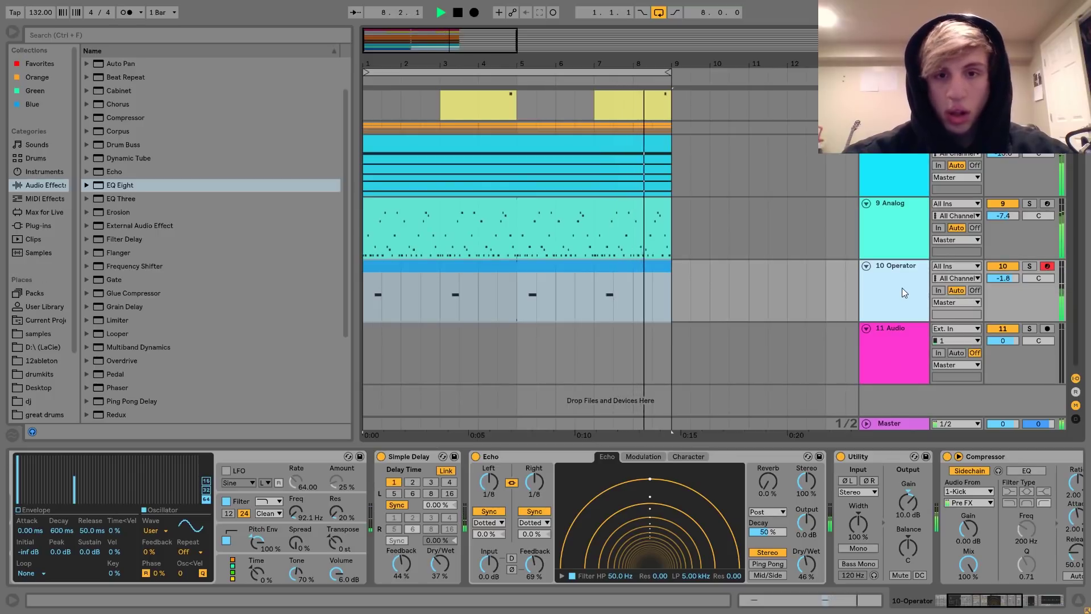
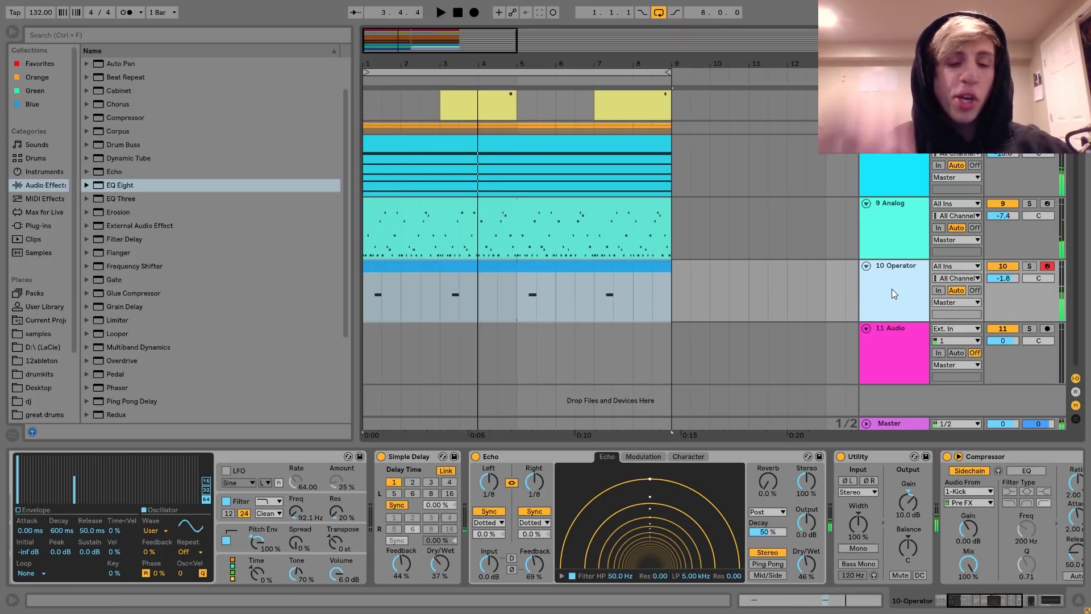
pyautogui.hotkey('ctrl', 'shift', 't')
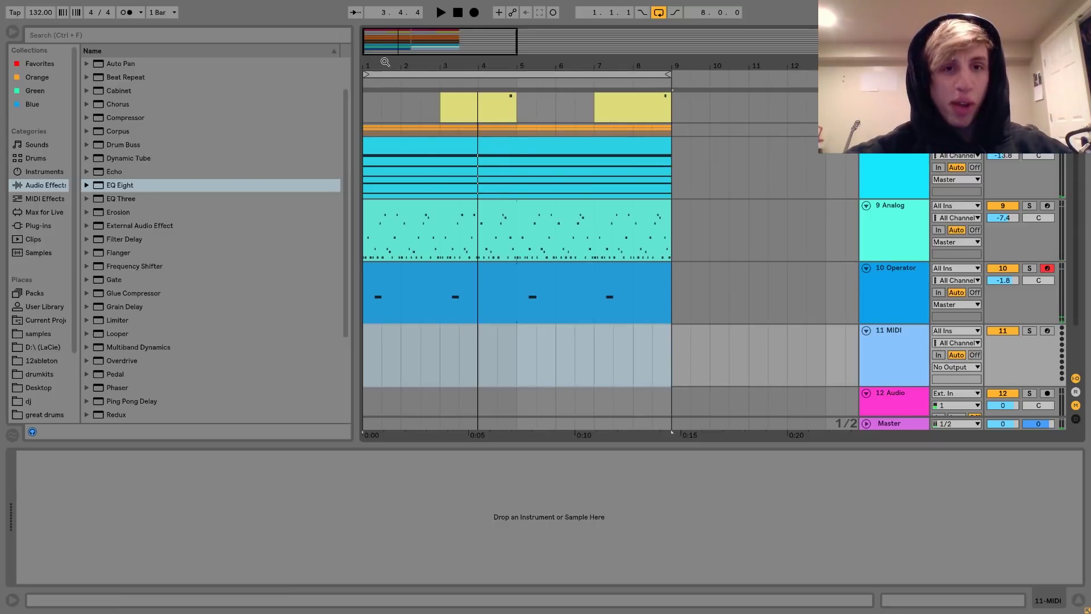
pyautogui.moveTo(388, 64)
pyautogui.mouseDown()
pyautogui.moveTo(394, 108)
pyautogui.moveTo(382, 68)
pyautogui.mouseUp()
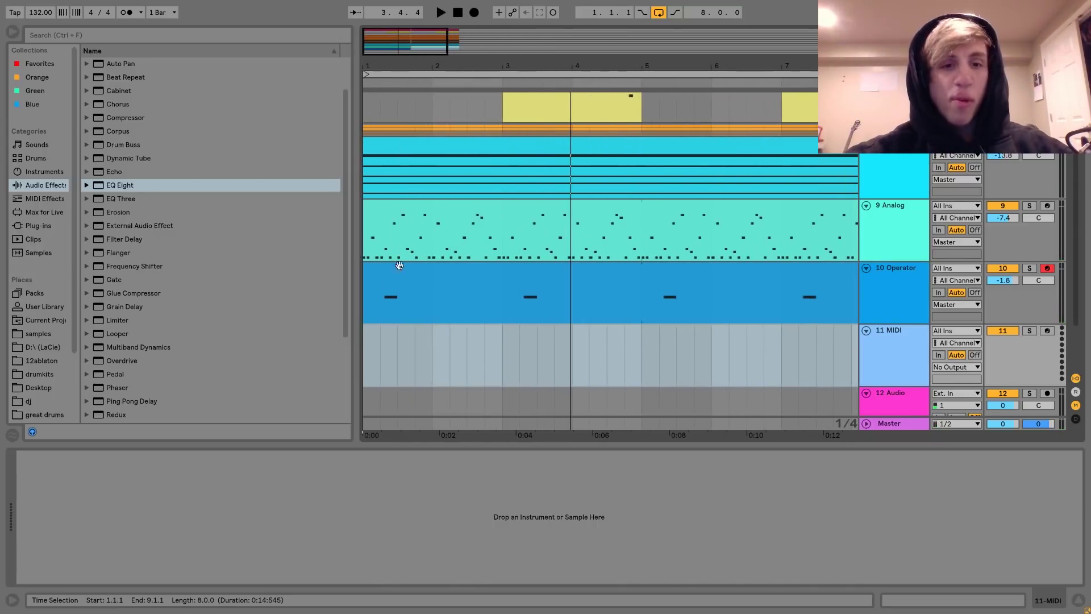
pyautogui.moveTo(434, 309); pyautogui.dragTo(296, 278)
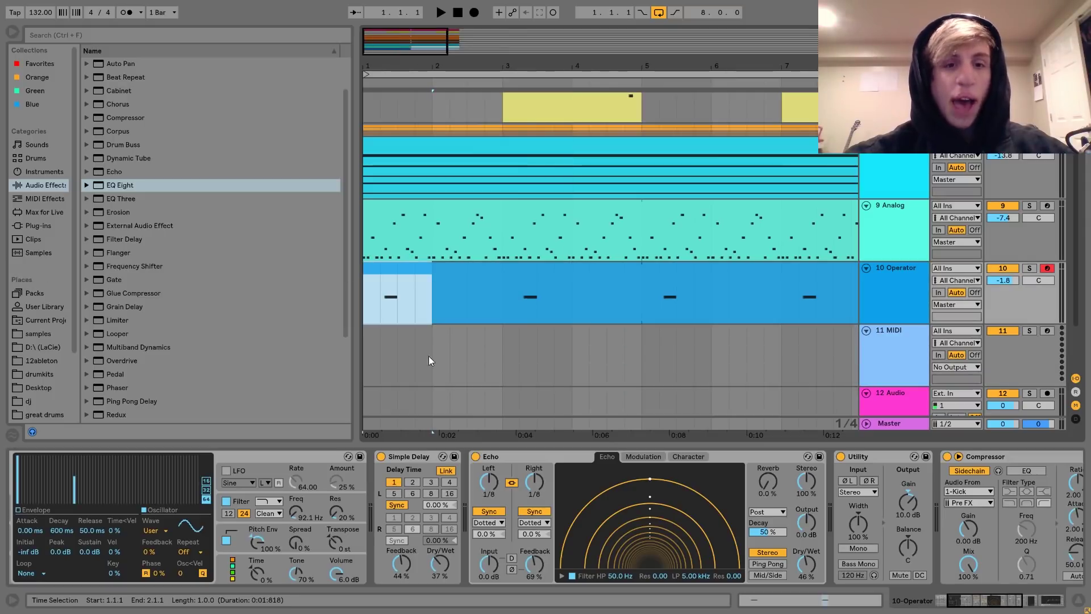
pyautogui.moveTo(434, 353); pyautogui.dragTo(361, 359)
pyautogui.hotkey('ctrl', 'shift', 'm')
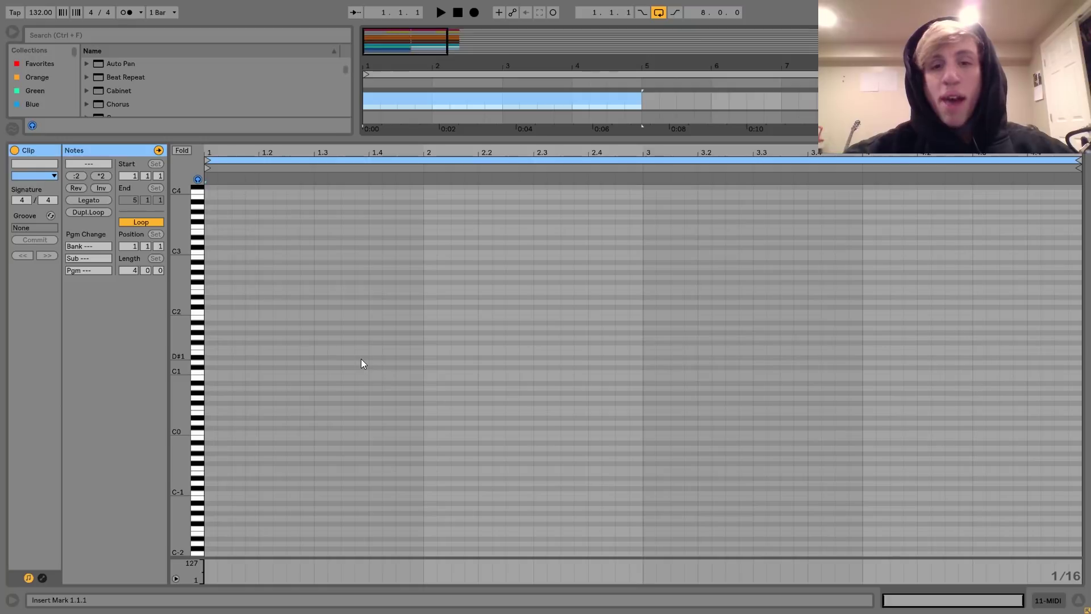
# Step: Mute 10 Operator and, during playback, set the track volumes of 9 Analog to -6.9 dB and 8 Analog to -19.2 dB
pyautogui.click(1036, 597)
pyautogui.click(1008, 205)
pyautogui.press('space')
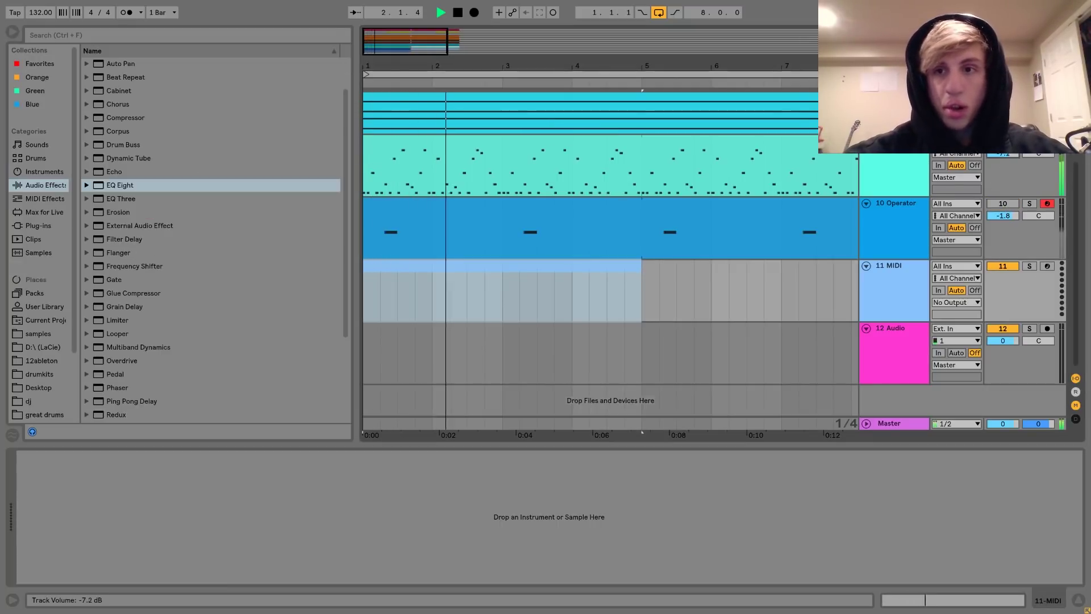
pyautogui.click(912, 152)
pyautogui.scroll(3, 941, 158)
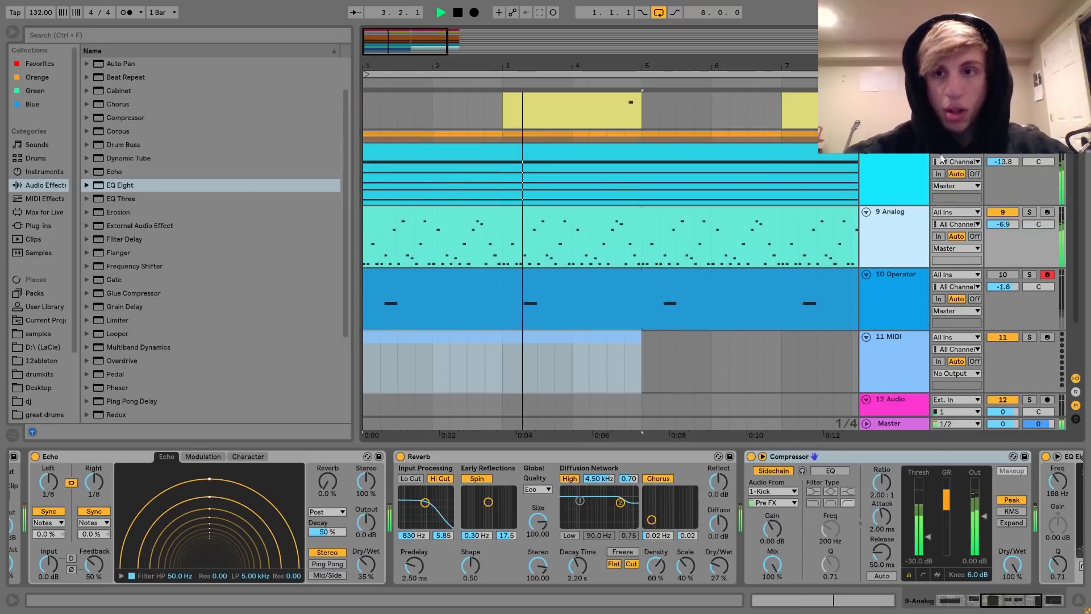
pyautogui.moveTo(1000, 162); pyautogui.dragTo(999, 171)
pyautogui.press('space')
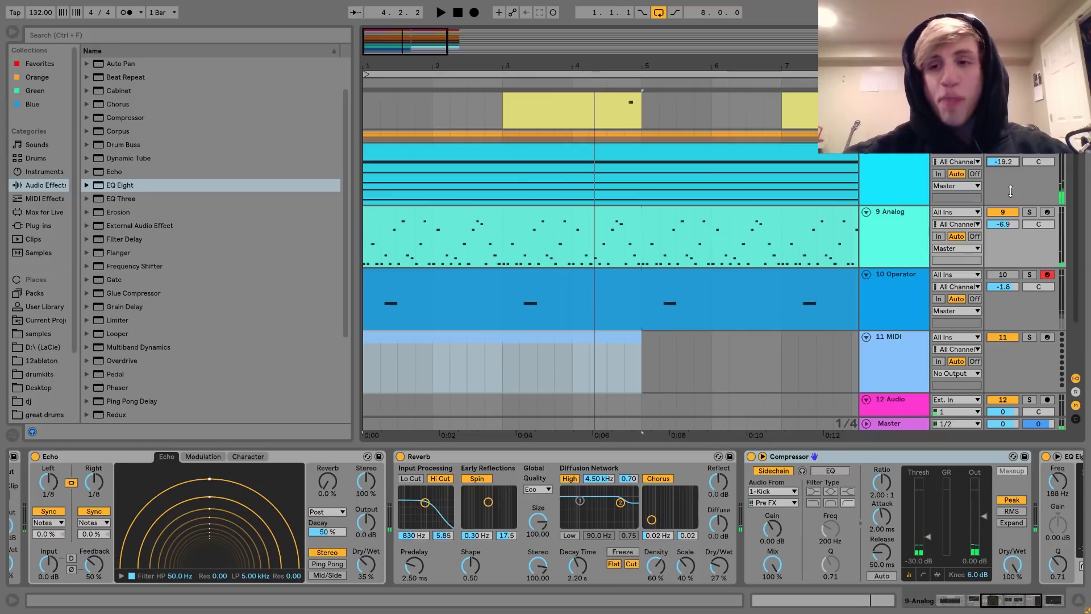
# Step: Listen to 3 Group soloed from the start of the loop, and unsolo it
pyautogui.press('space')
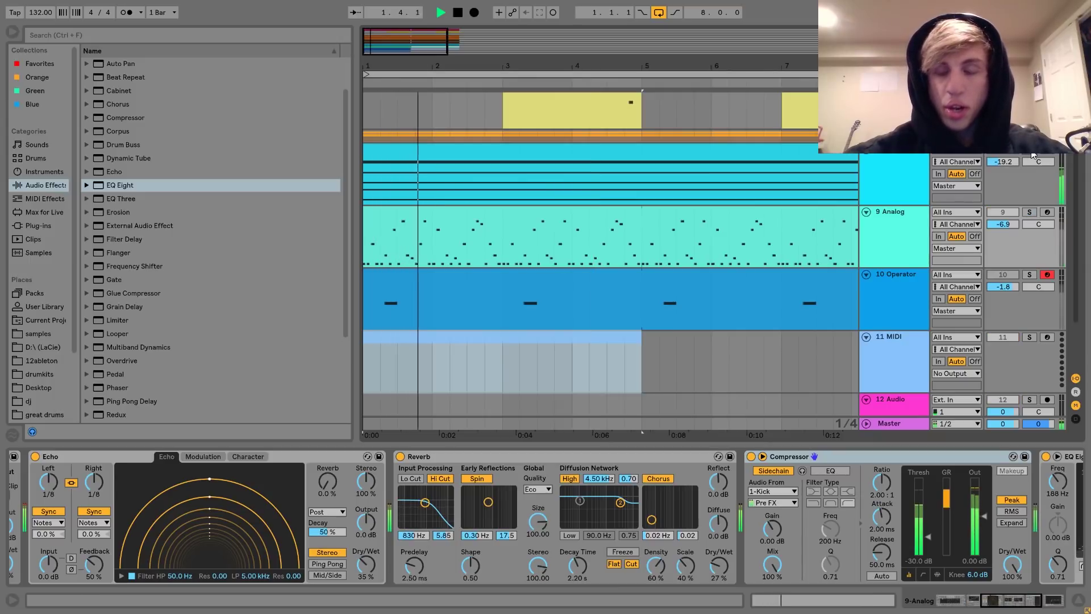
pyautogui.scroll(3, 1033, 160)
pyautogui.press('space')
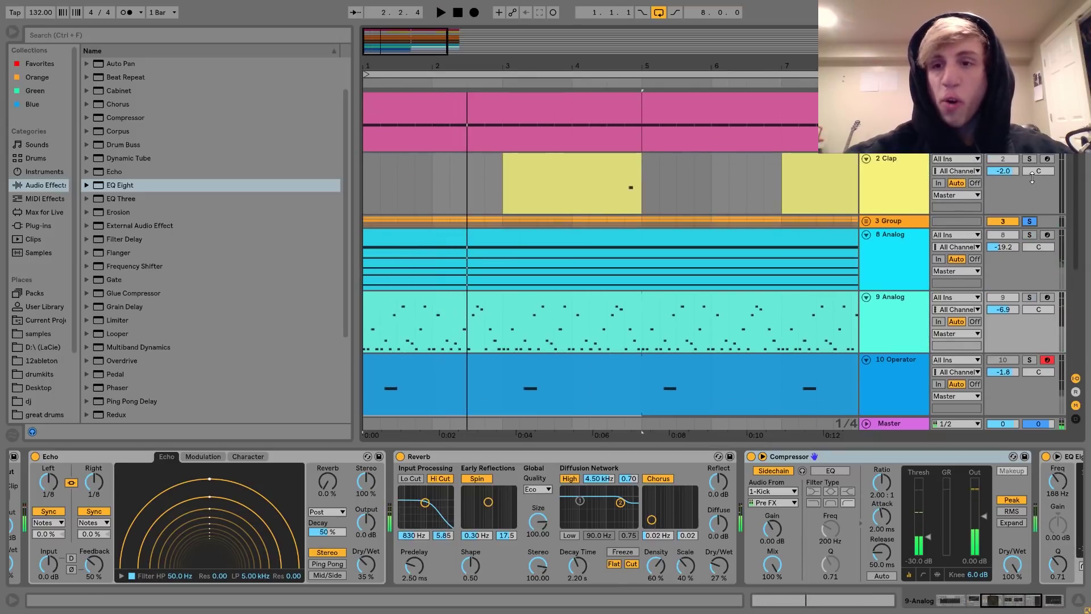
pyautogui.press('space')
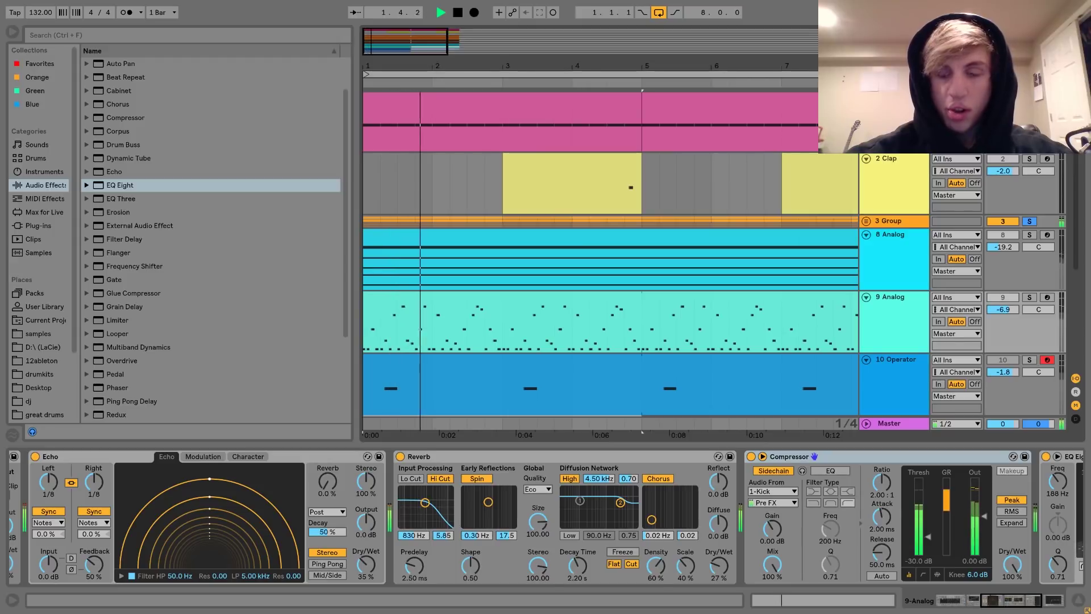
pyautogui.press('space')
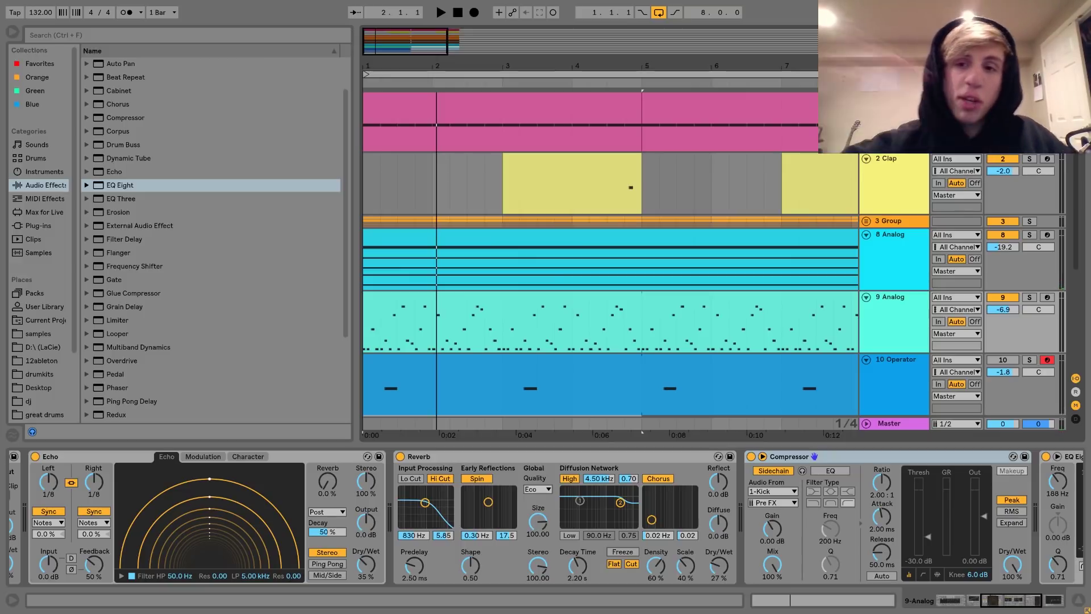
# Step: Unmute 10 Operator and load the Analog instrument onto the empty 11 MIDI track
pyautogui.scroll(-5, 1040, 271)
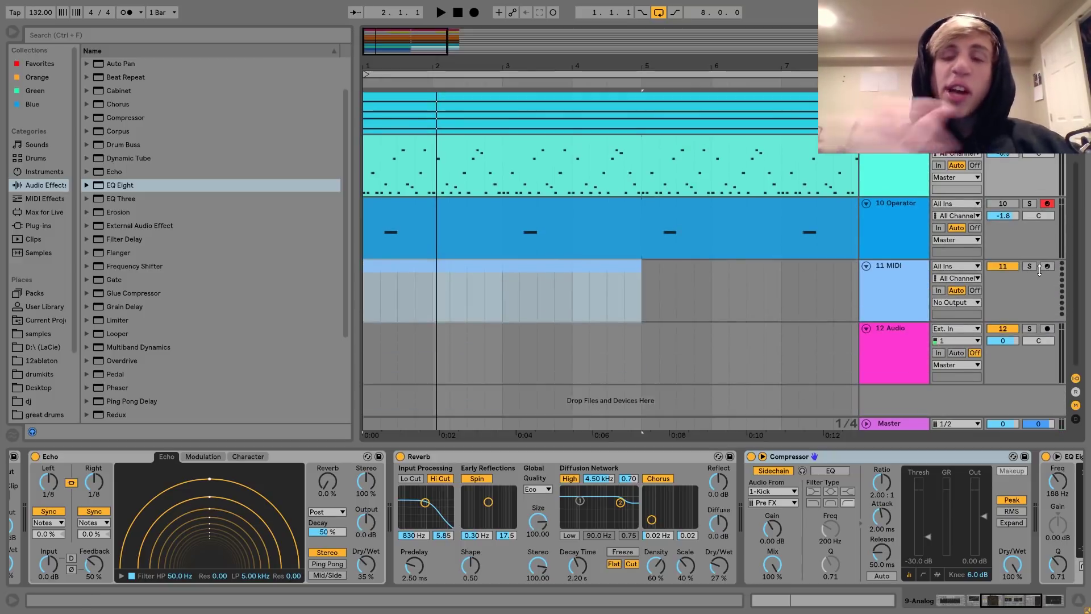
pyautogui.click(923, 276)
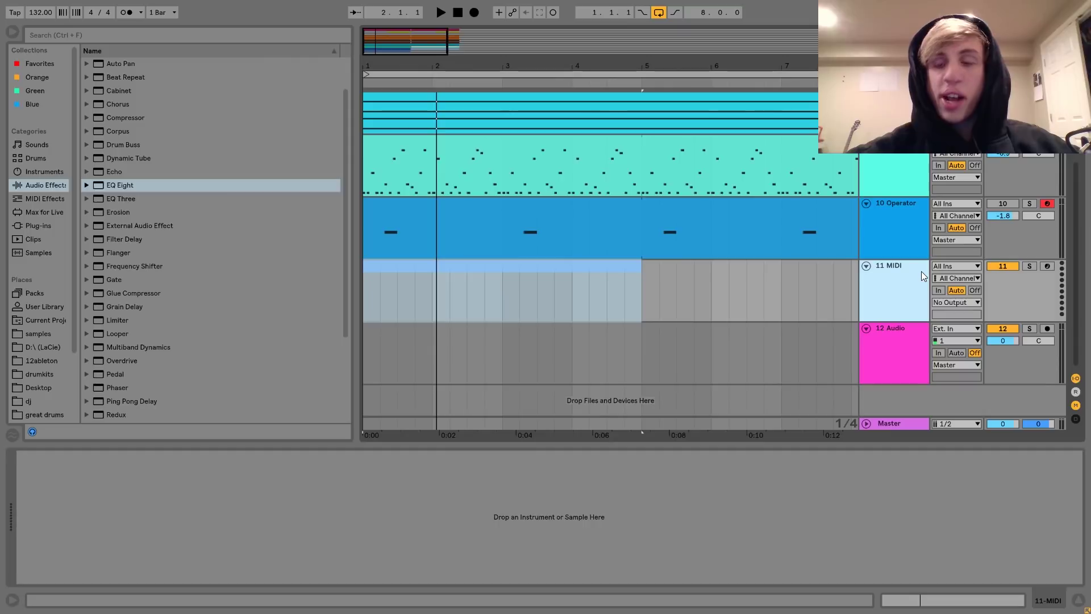
pyautogui.click(1002, 205)
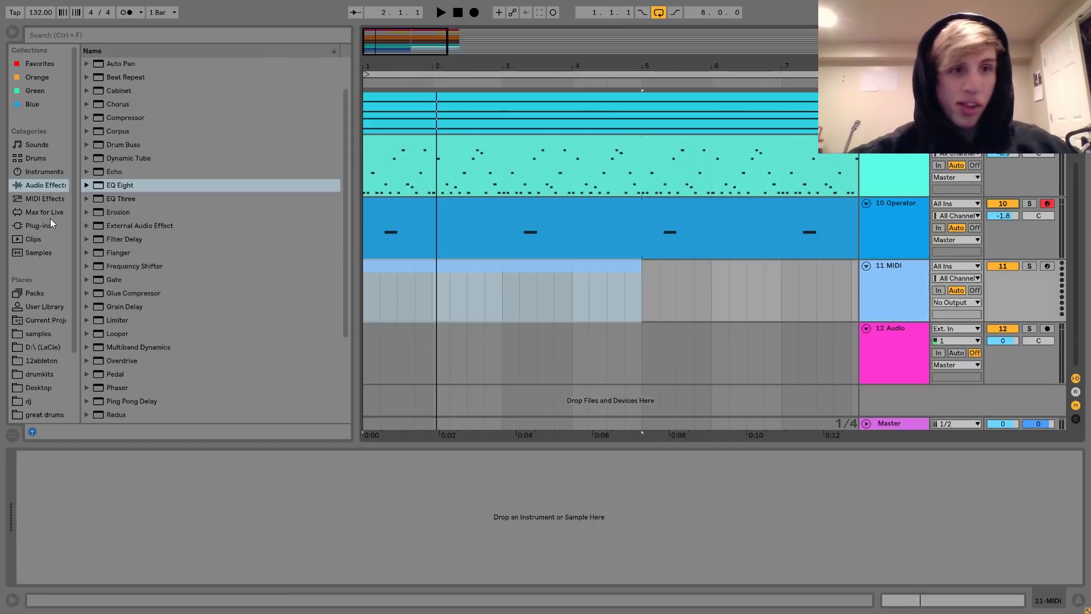
pyautogui.click(43, 171)
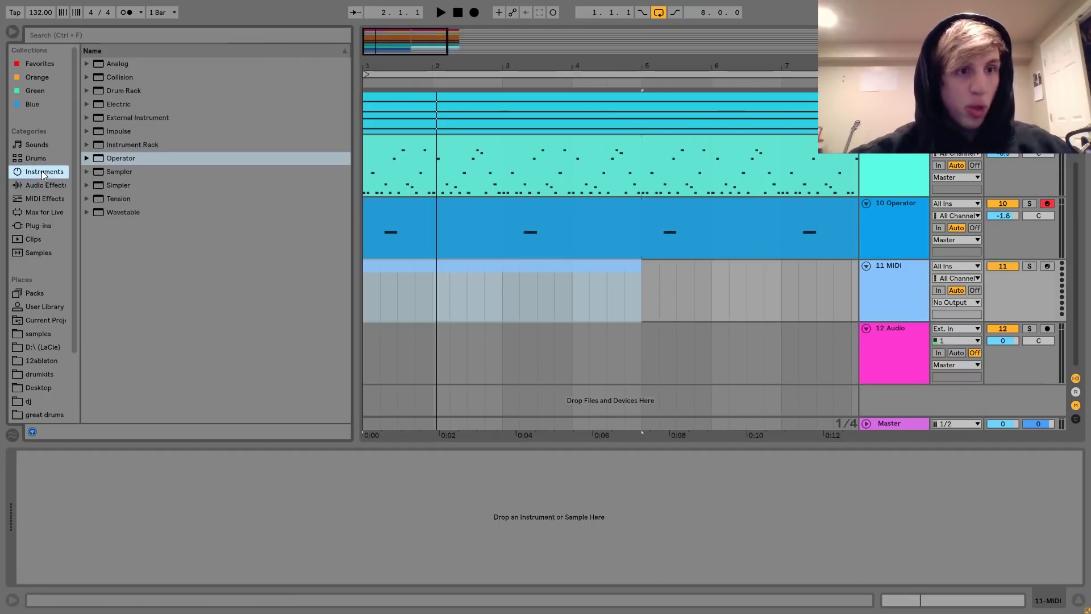
pyautogui.doubleClick(118, 64)
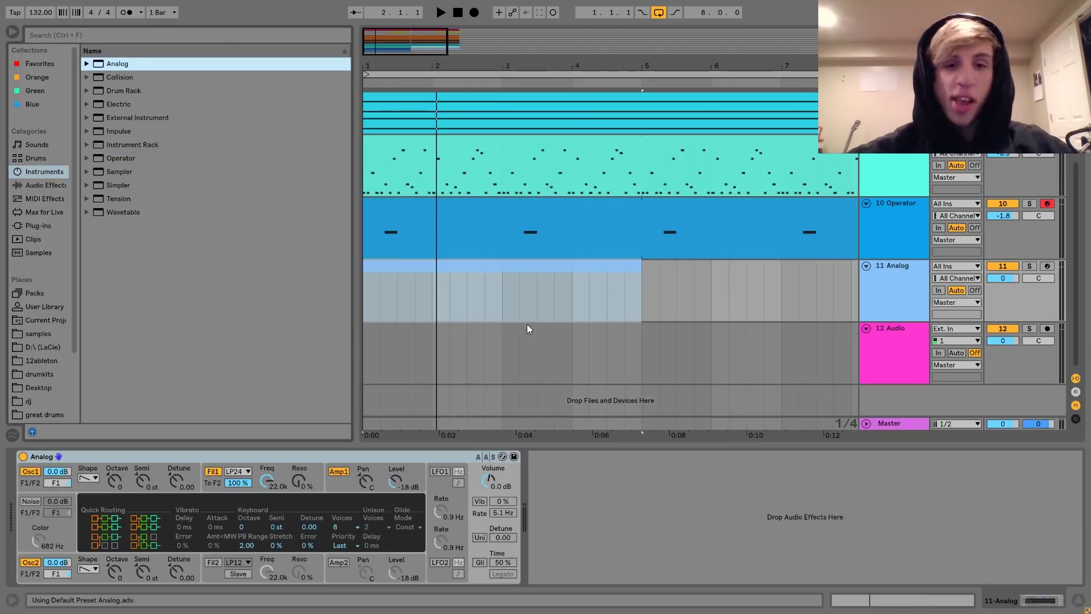
# Step: Audition the loop and add an E2 note from 2.3.3 to 2.4.1 in 11 Analog's clip
pyautogui.doubleClick(496, 272)
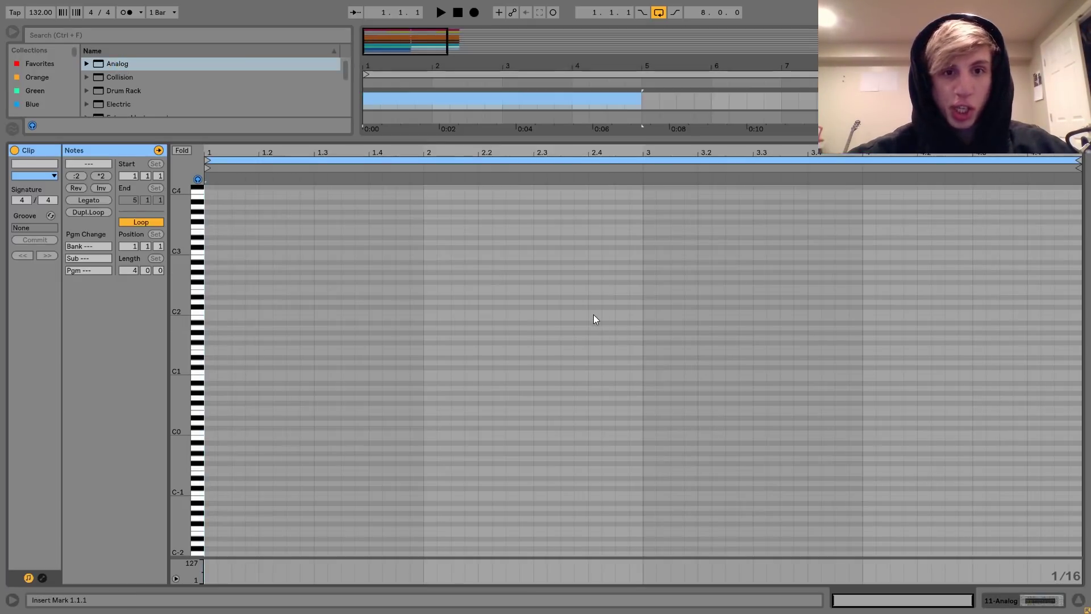
pyautogui.press('space')
pyautogui.hotkey('shift', 'Tab')
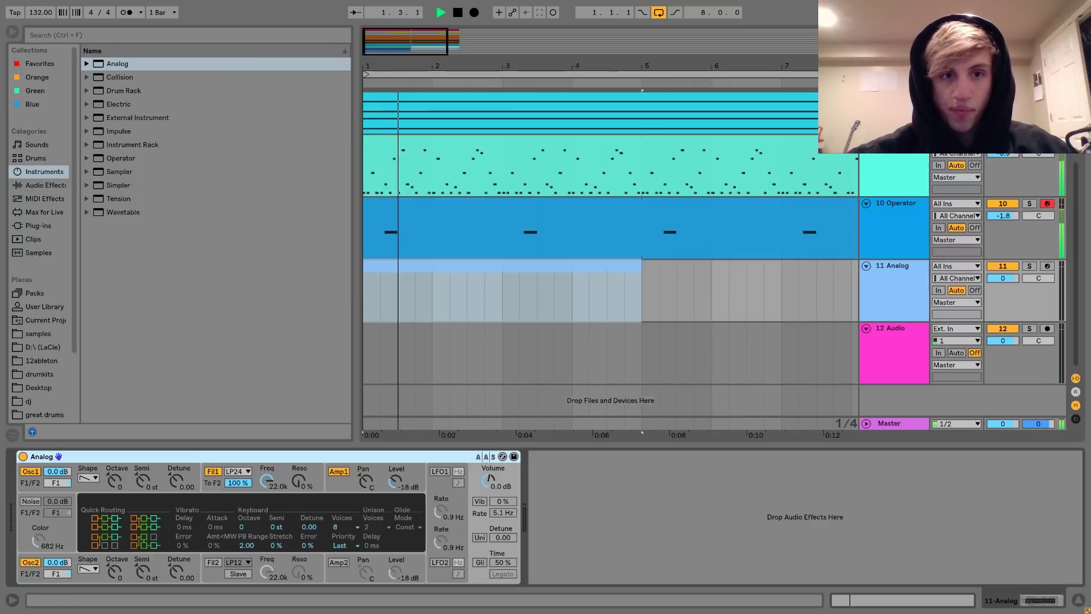
pyautogui.doubleClick(514, 262)
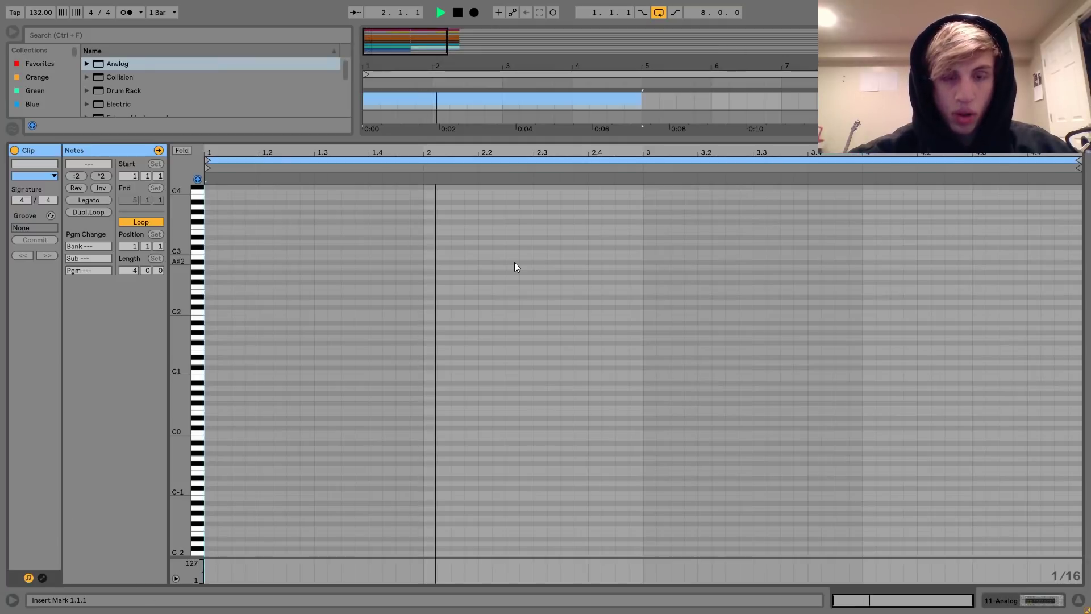
pyautogui.doubleClick(566, 287)
pyautogui.press('space')
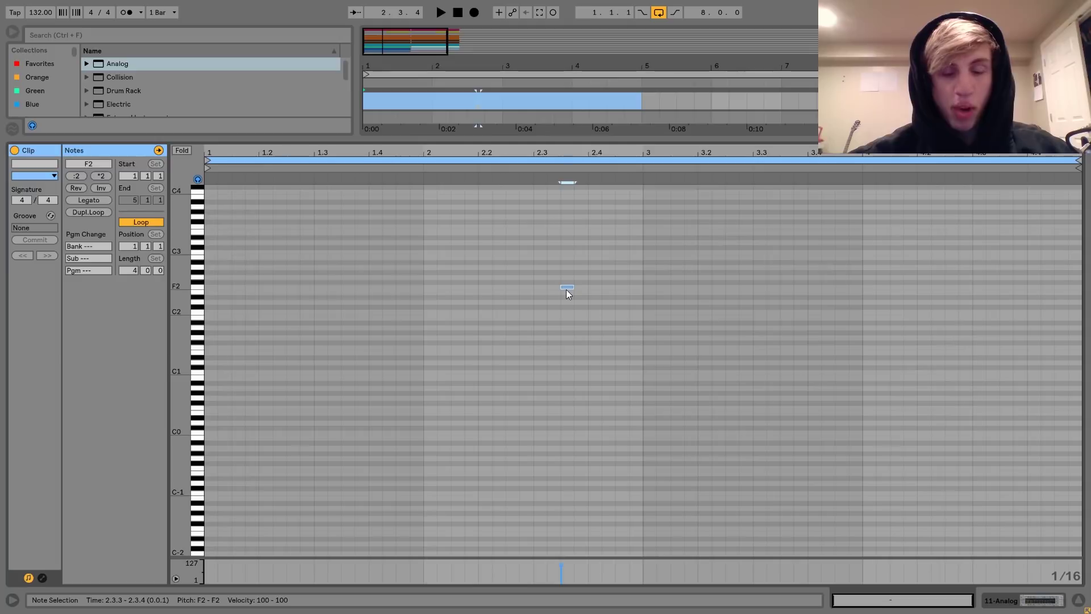
pyautogui.press('Down')
pyautogui.hotkey('shift', 'Right')
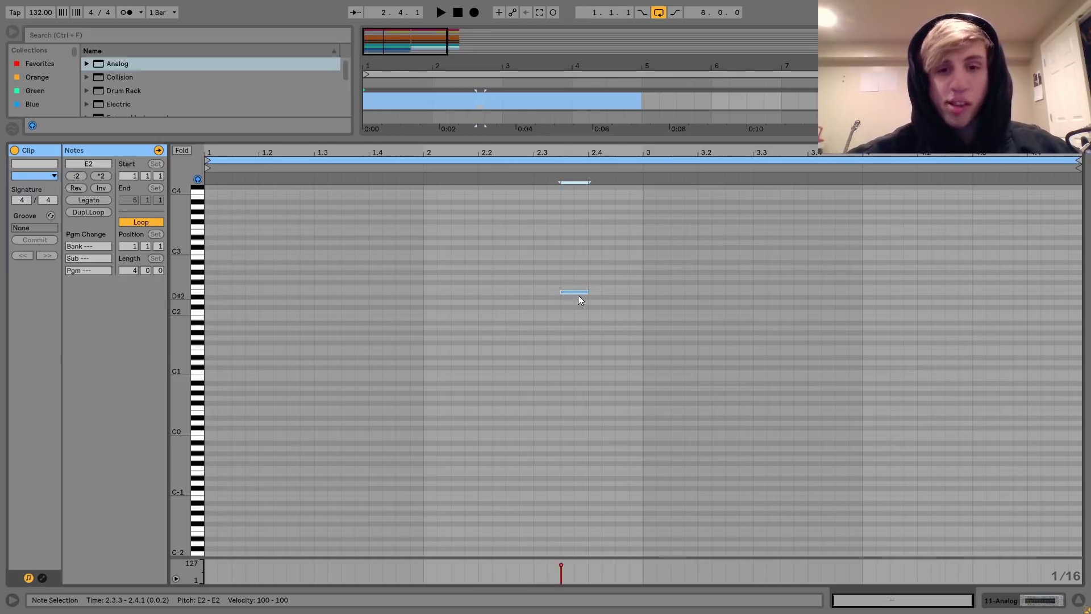
# Step: Duplicate the first two bars of 11 Analog's clip over bars 3 and 4, consolidate the clips, and loop the four bars
pyautogui.hotkey('shift', 'Tab')
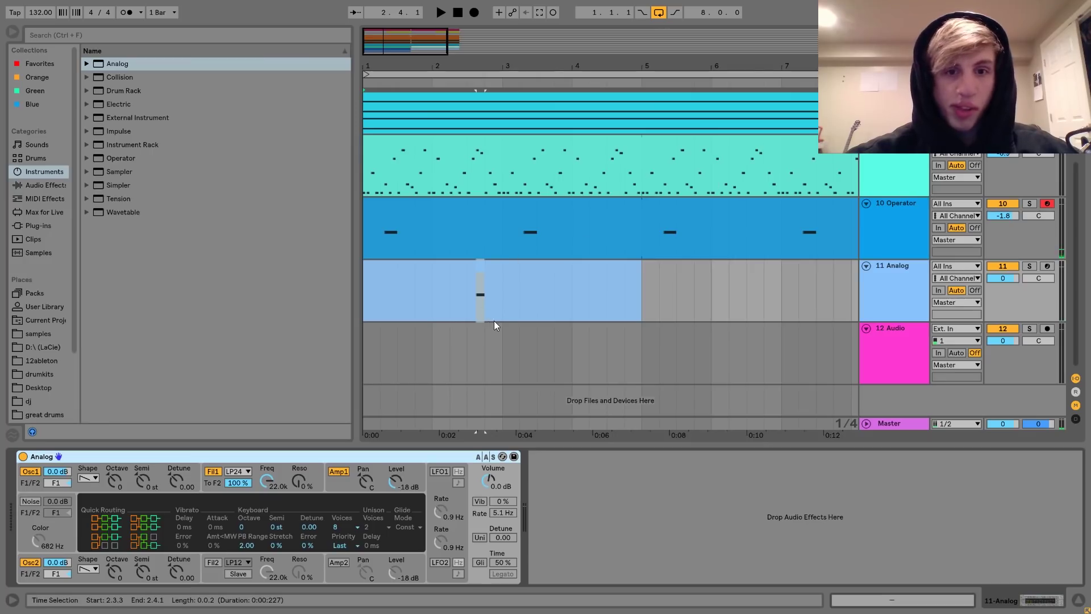
pyautogui.moveTo(502, 303); pyautogui.dragTo(342, 278)
pyautogui.hotkey('ctrl', 'd')
pyautogui.keyDown('shift'); pyautogui.click(426, 266); pyautogui.keyUp('shift')
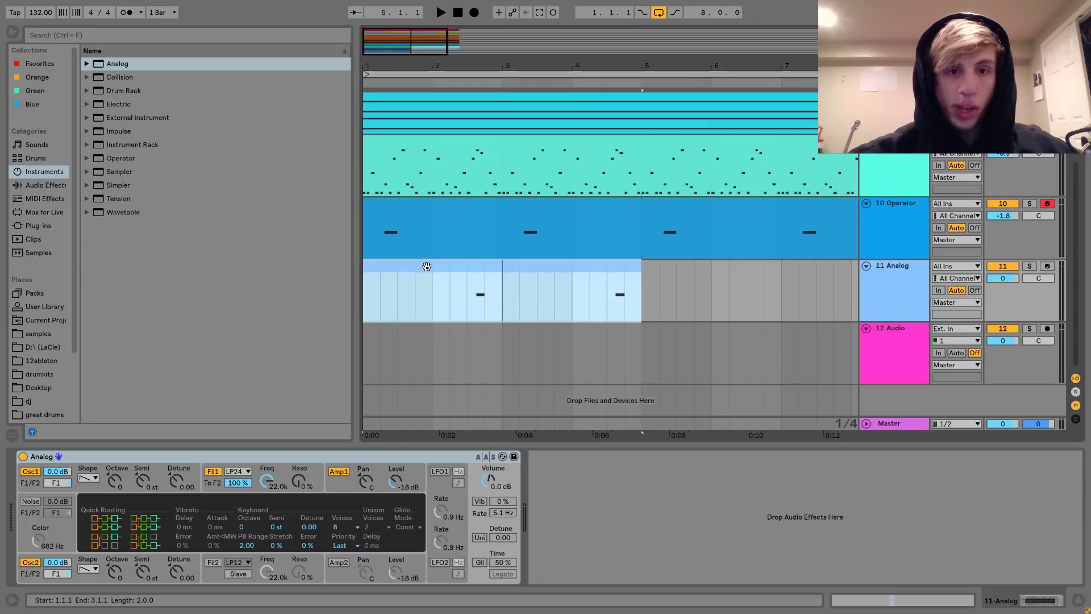
pyautogui.hotkey('ctrl', 'k')
pyautogui.hotkey('ctrl', 'k')
pyautogui.press('space')
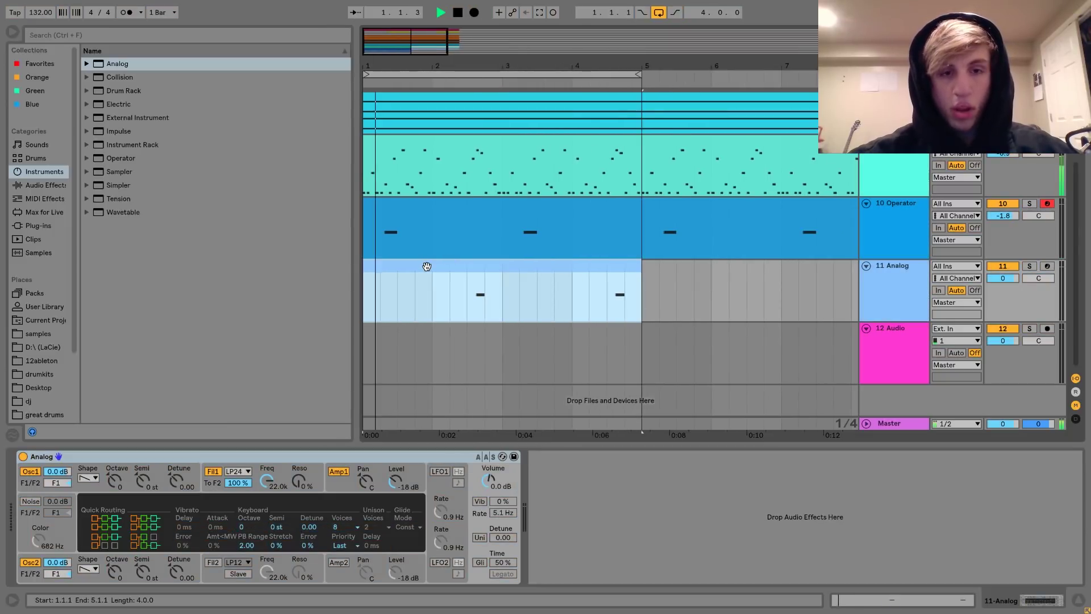
# Step: Solo 10 Operator to listen to it, and delete Echo from its device chain
pyautogui.click(913, 281)
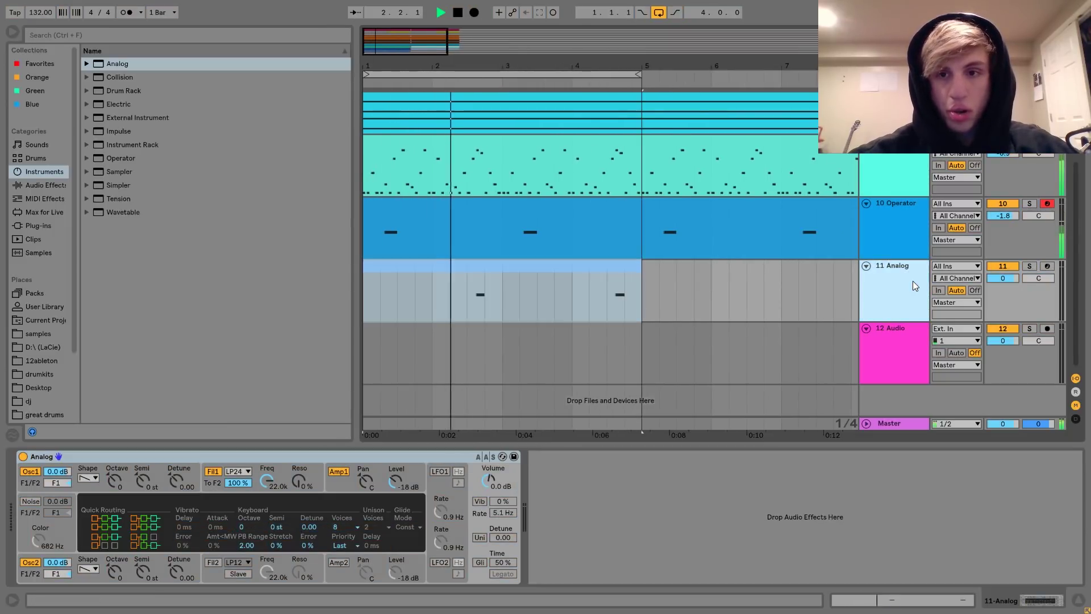
pyautogui.click(899, 213)
pyautogui.click(1029, 204)
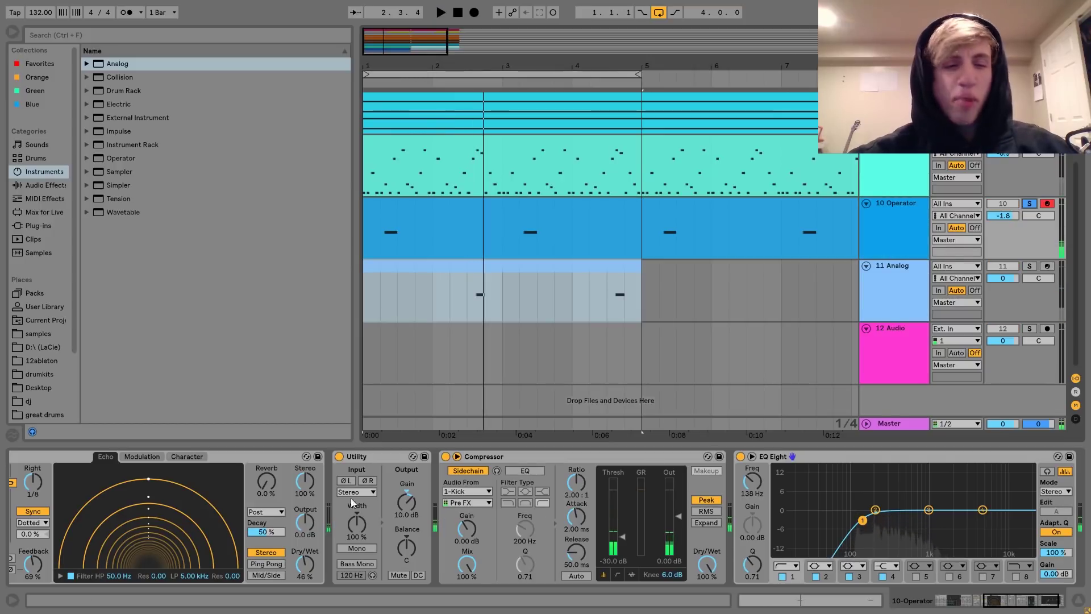
pyautogui.scroll(5, 547, 511)
pyautogui.click(670, 455)
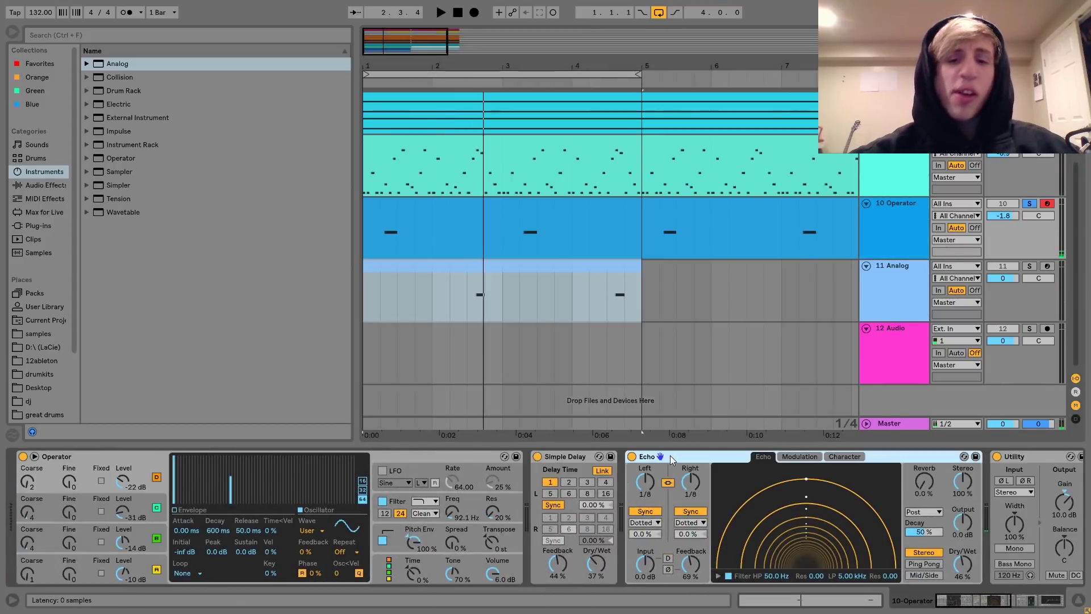
pyautogui.press('Delete')
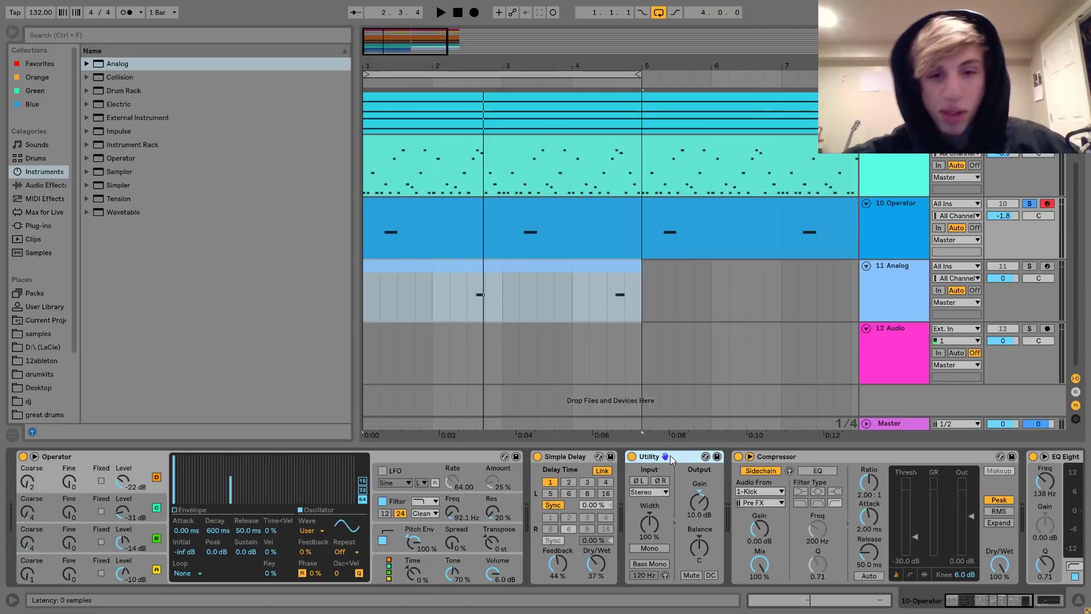
# Step: Play the full mix and raise Simple Delay's Feedback on 10 Operator to 57%
pyautogui.press('space')
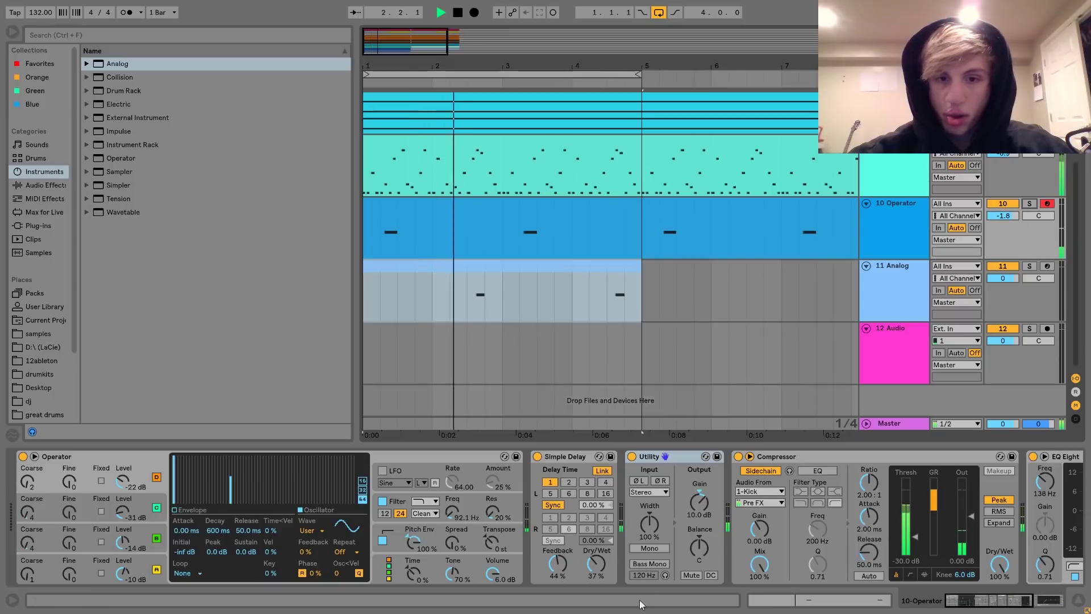
pyautogui.moveTo(556, 570); pyautogui.dragTo(557, 561)
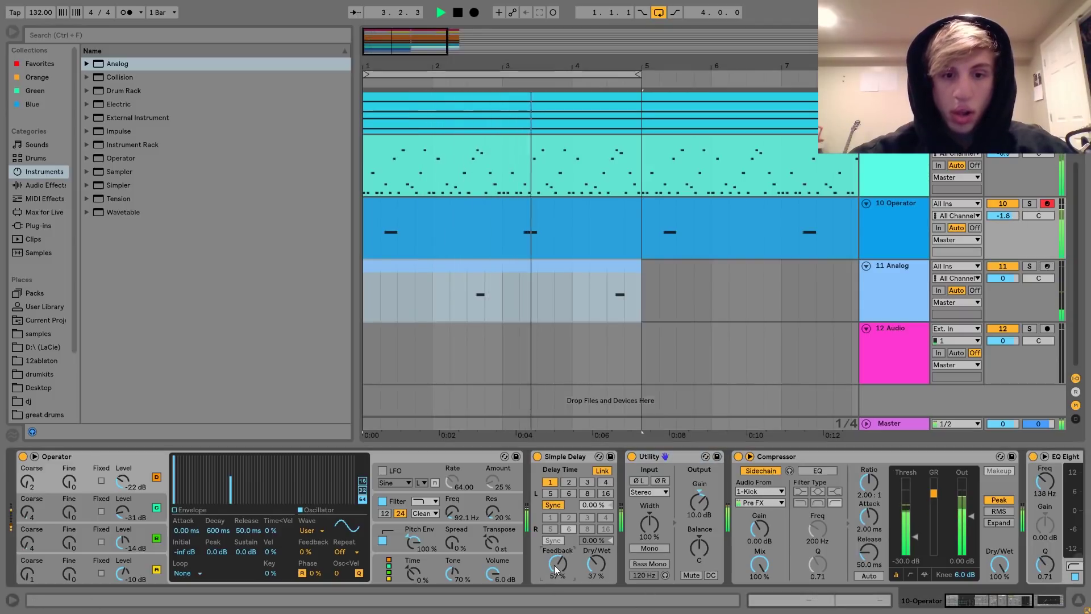
pyautogui.press('space')
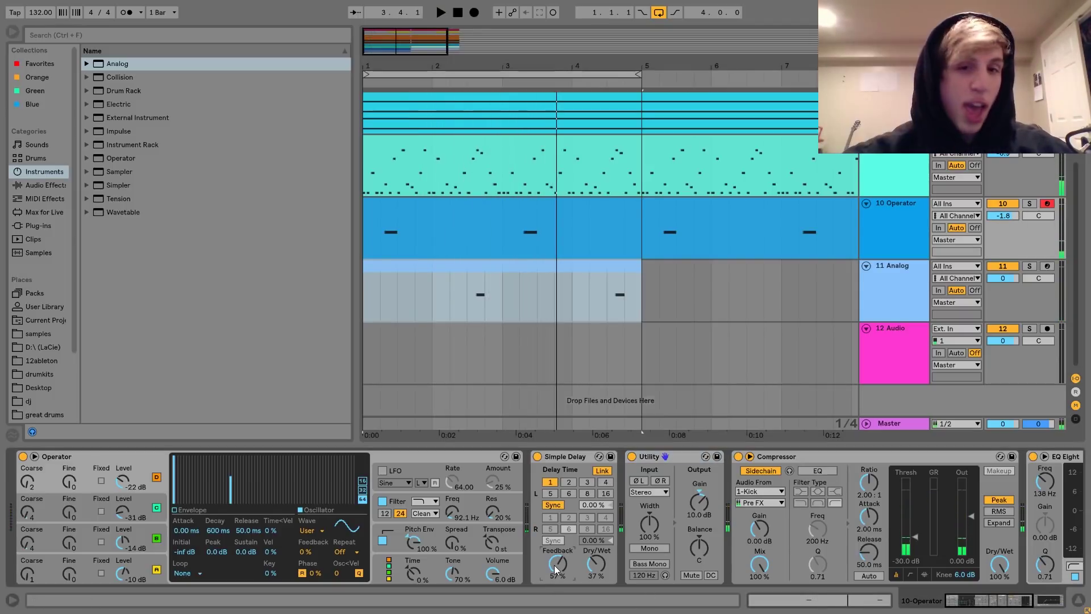
# Step: Solo 11 Analog and add a Chord MIDI effect with Shift 1 at +3 st, Shift 2 at +7 st and Shift 3 at -12 st
pyautogui.click(468, 307)
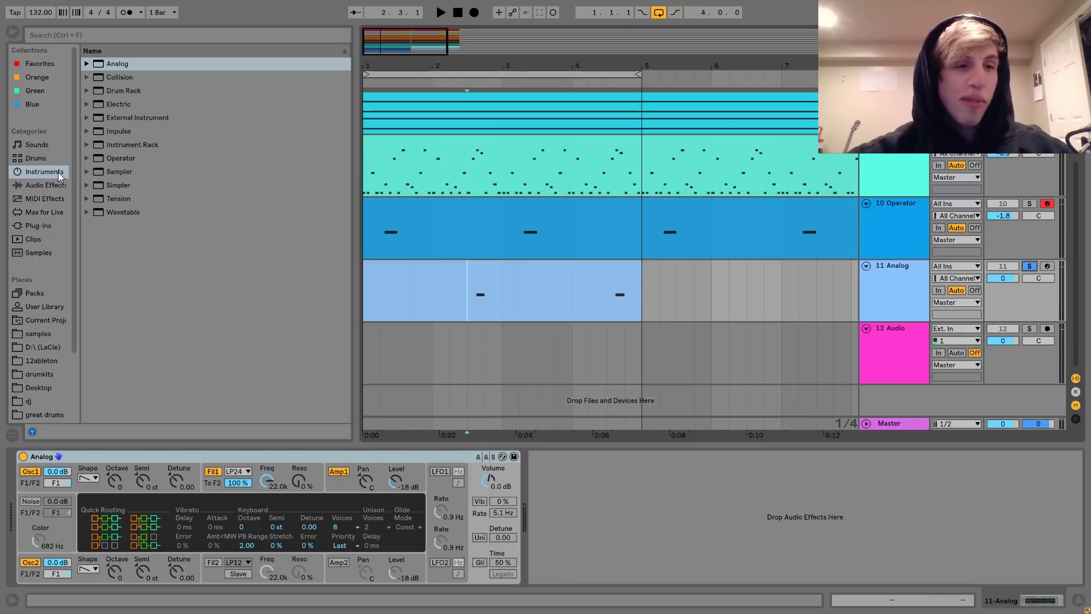
pyautogui.doubleClick(545, 306)
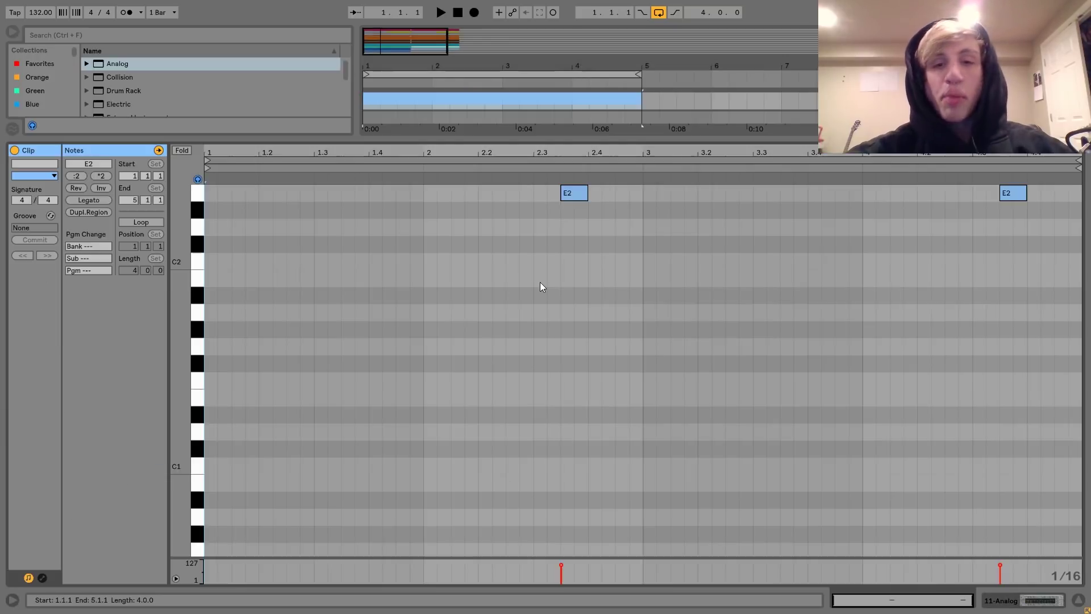
pyautogui.click(1041, 601)
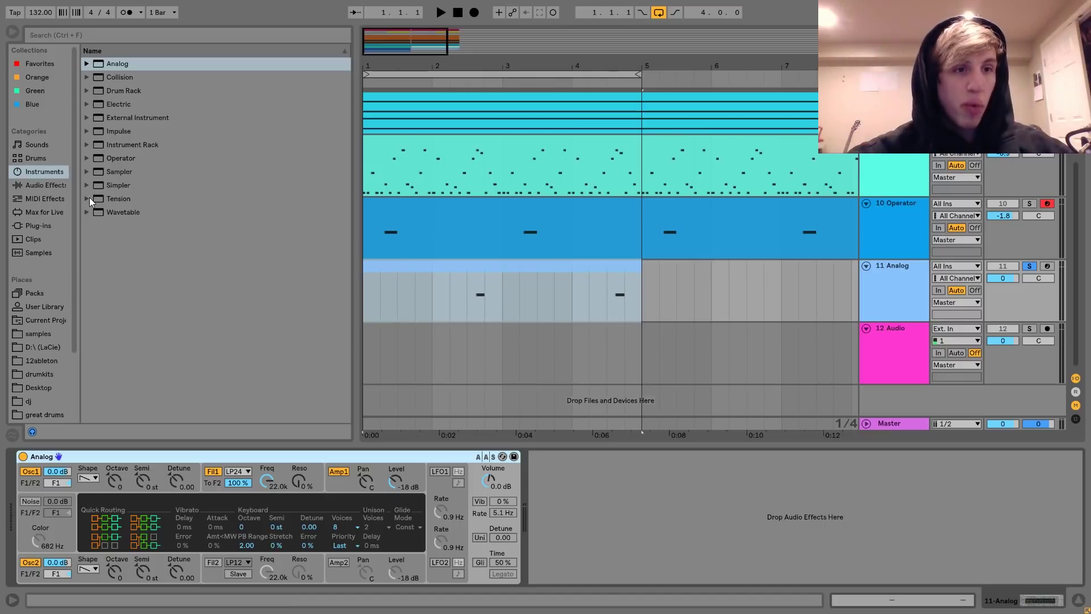
pyautogui.click(56, 199)
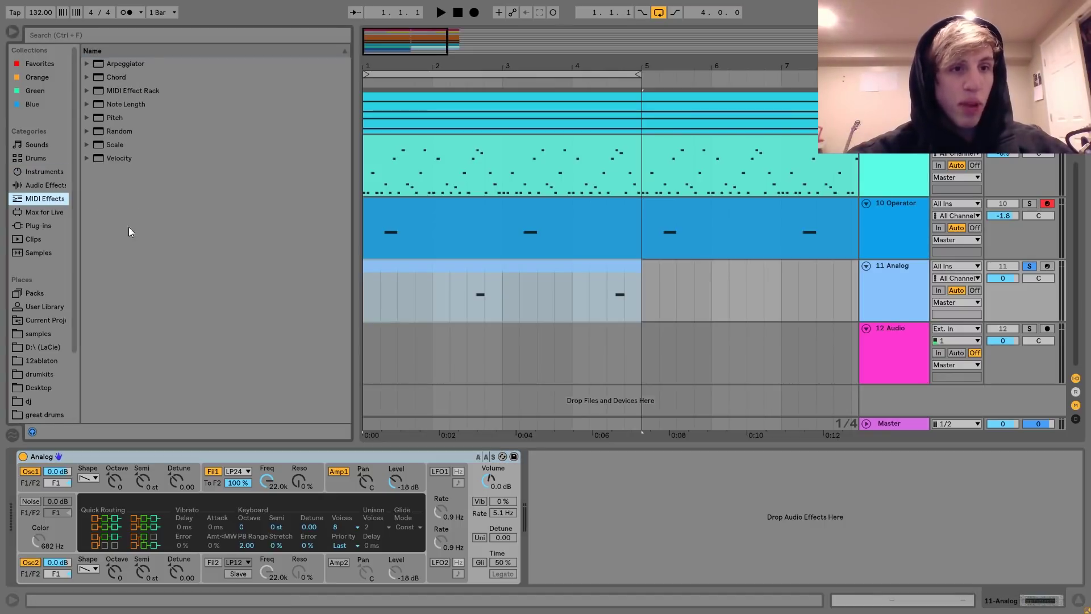
pyautogui.doubleClick(112, 79)
pyautogui.click(43, 492)
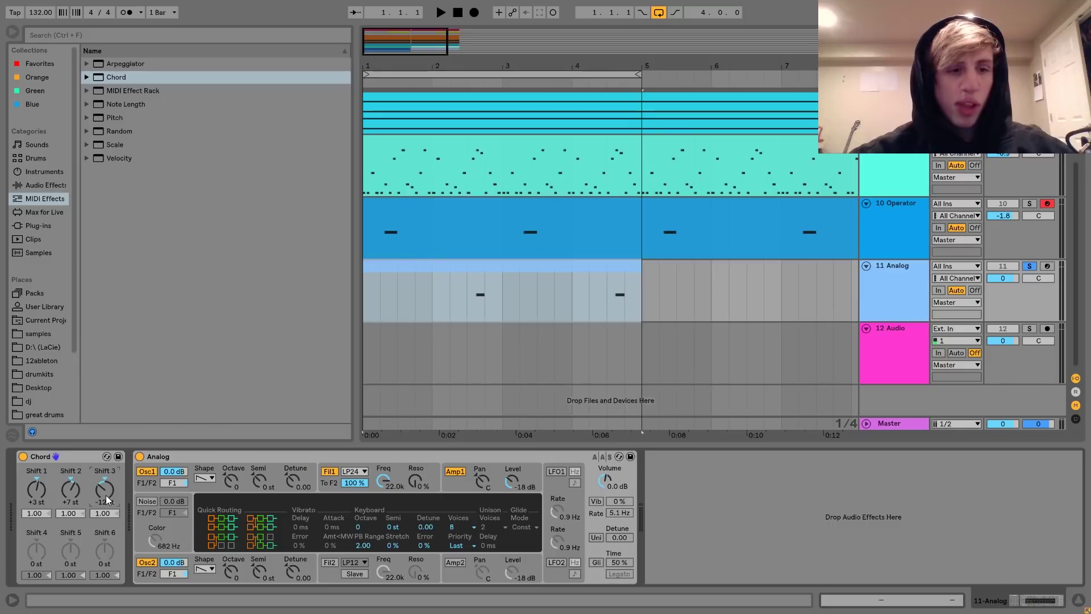
# Step: Audition 11 Analog, raise Osc1's Octave to 1, and compare the sound with Osc2 off and on
pyautogui.click(465, 314)
pyautogui.press('space')
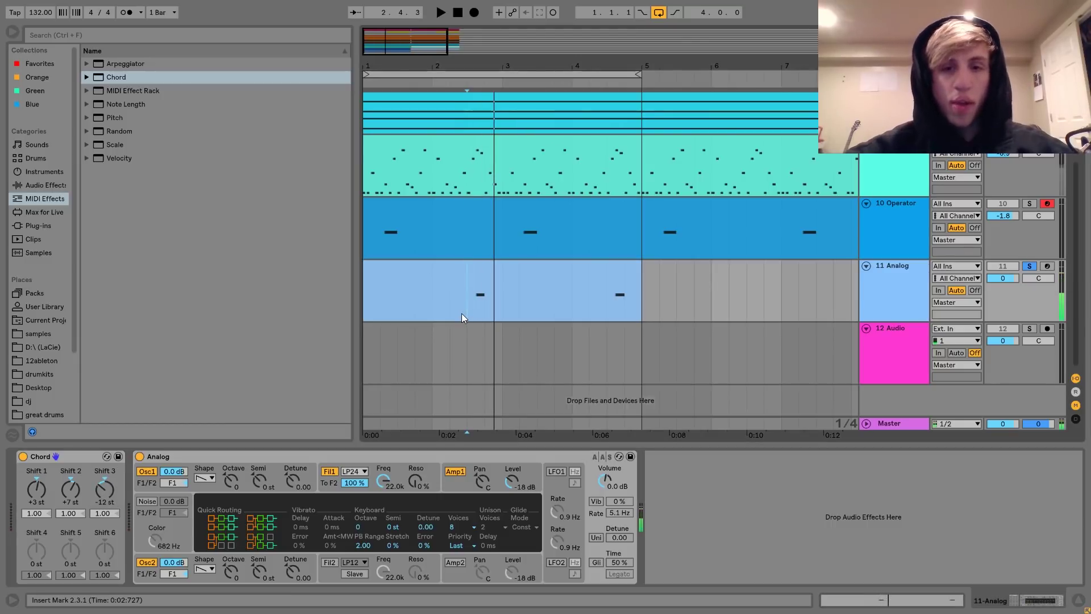
pyautogui.click(229, 491)
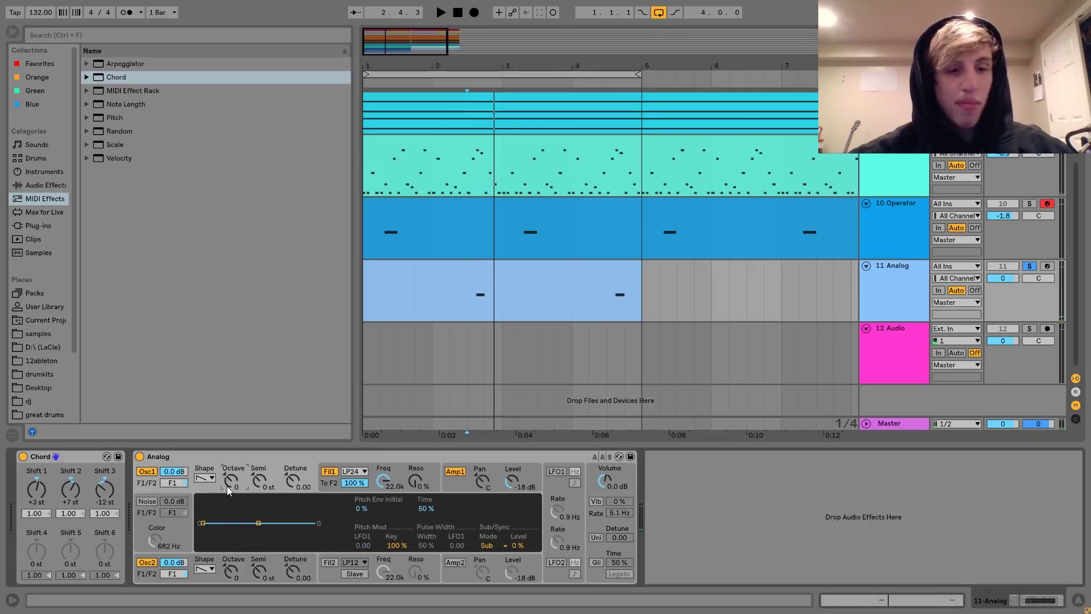
pyautogui.click(147, 563)
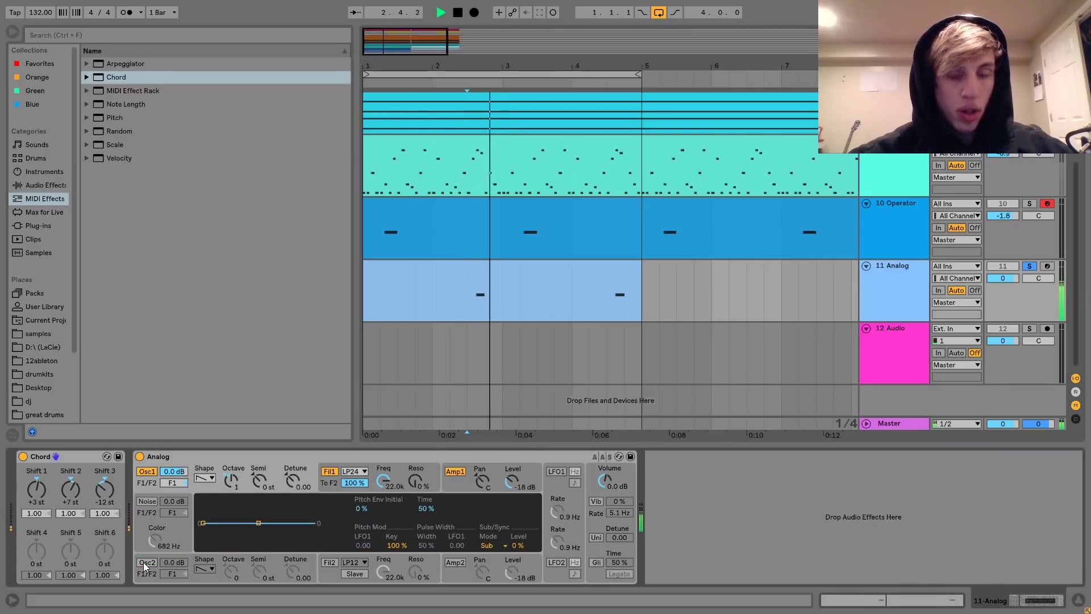
pyautogui.click(147, 563)
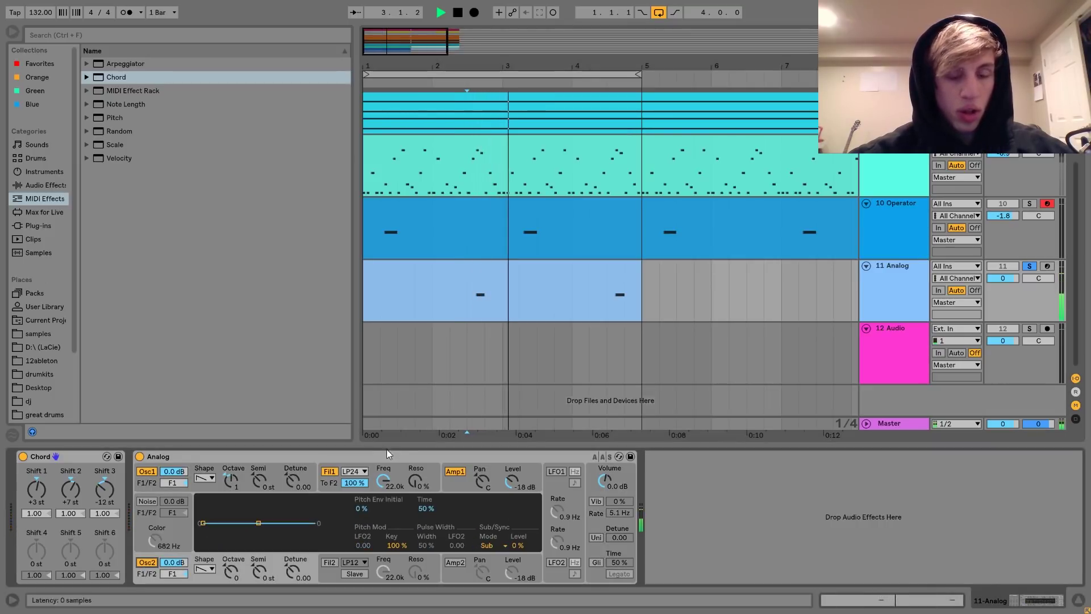
# Step: Lower Analog's Filter 1 frequency to 223 and set its envelope Decay to 2.99 s and Sustain to 0.00 while auditioning
pyautogui.moveTo(391, 469); pyautogui.dragTo(391, 512)
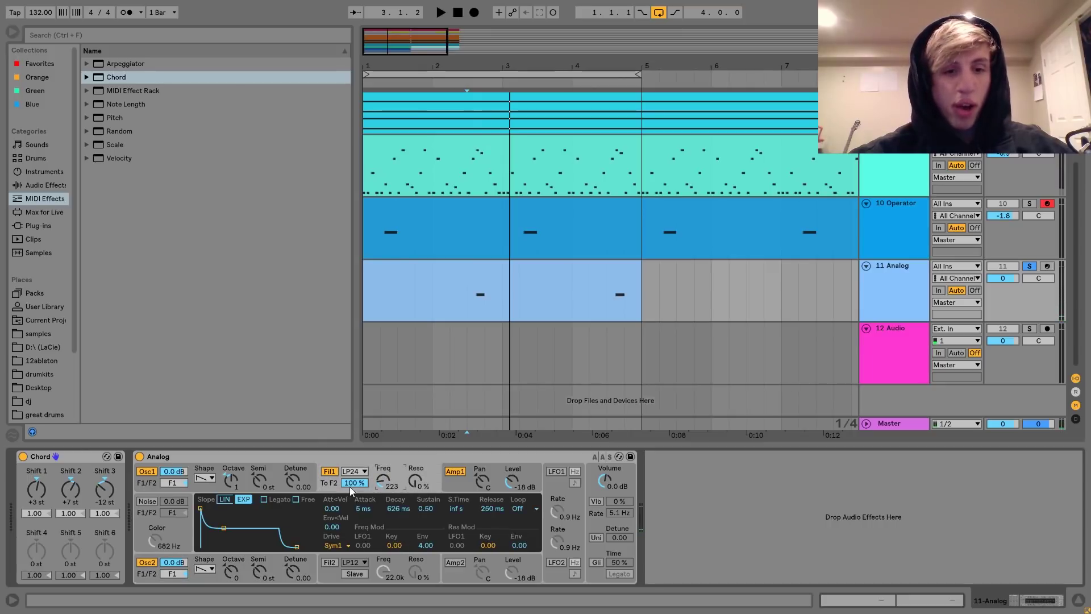
pyautogui.press('space')
pyautogui.press('space')
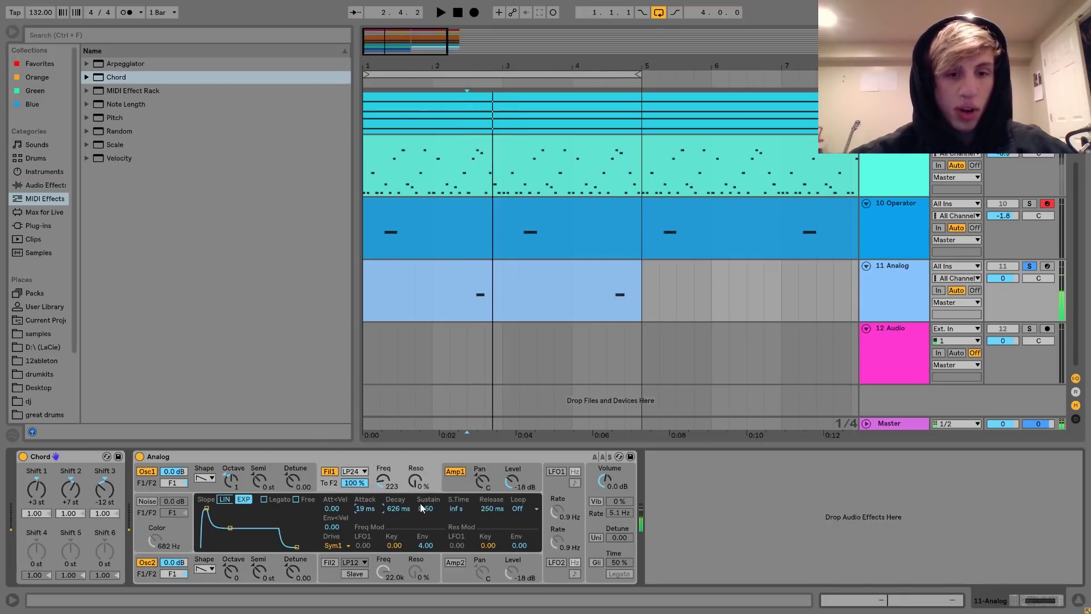
pyautogui.press('space')
pyautogui.moveTo(405, 508); pyautogui.dragTo(405, 487)
pyautogui.press('space')
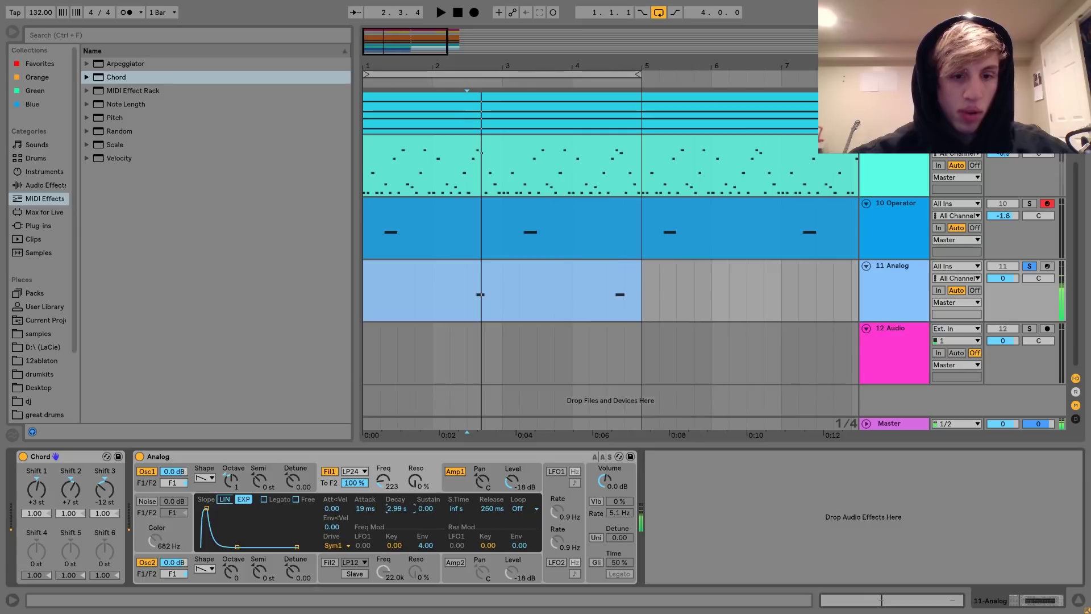
# Step: Set the Filter 1 envelope Attack to 5 ms, the Env frequency modulation to 7.58 and the frequency to 86
pyautogui.press('space')
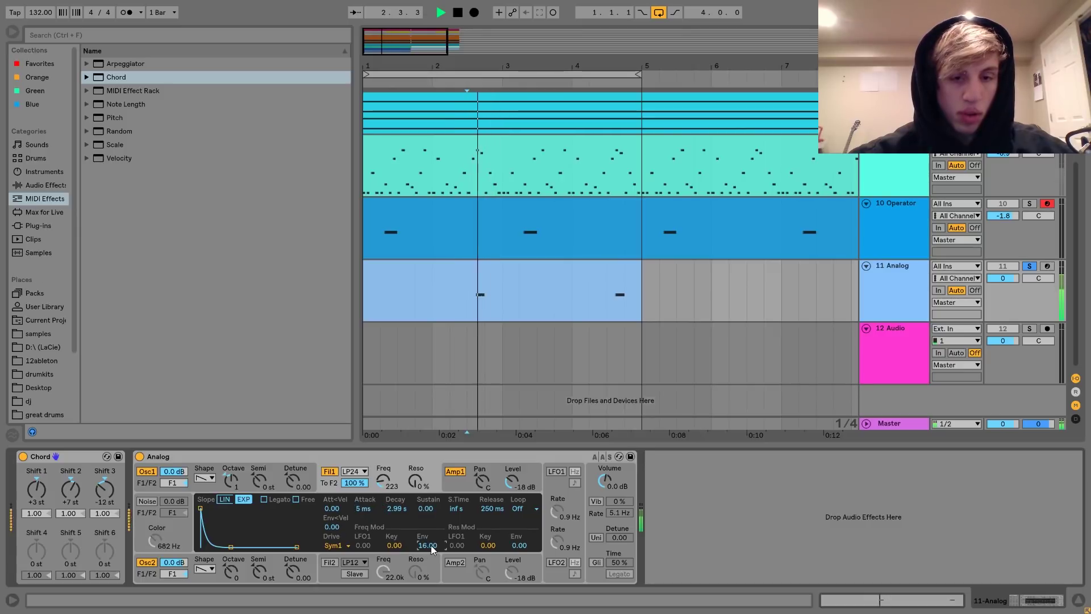
pyautogui.press('space')
pyautogui.press('space')
pyautogui.press('space')
pyautogui.moveTo(384, 481)
pyautogui.mouseDown()
pyautogui.moveTo(383, 514)
pyautogui.moveTo(386, 487)
pyautogui.mouseUp()
pyautogui.press('space')
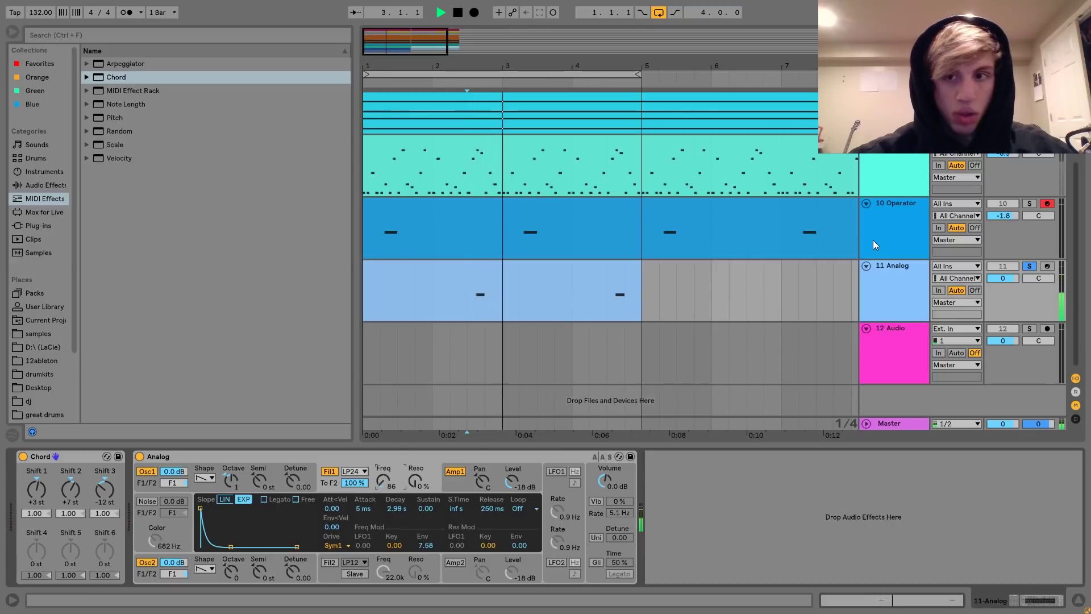
# Step: Unsolo 11 Analog, play the full mix, and lower the track's volume to -0.6 dB
pyautogui.press('space')
pyautogui.click(1030, 267)
pyautogui.press('space')
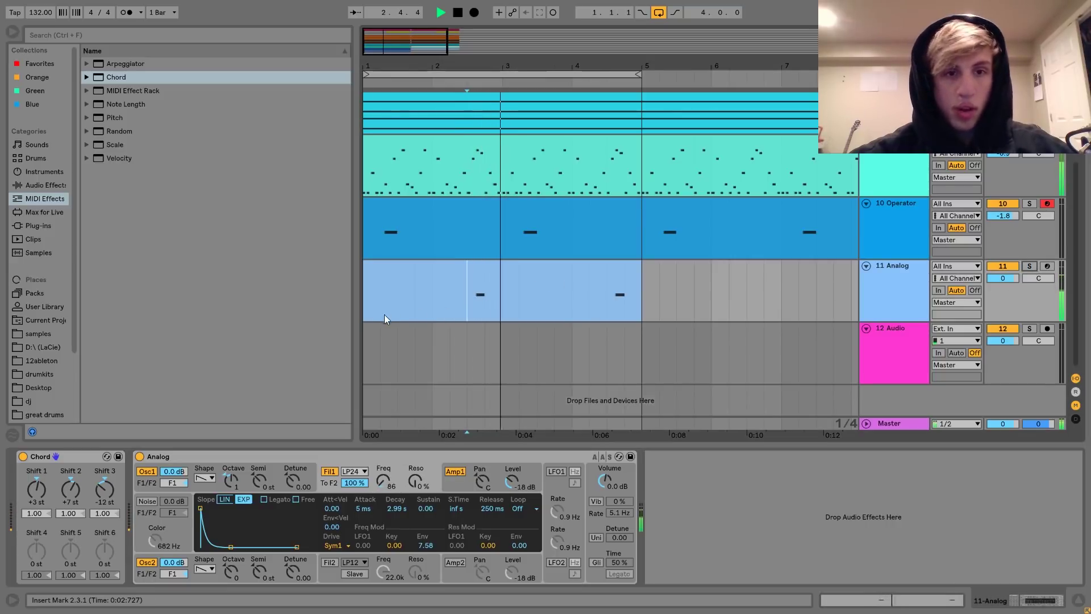
pyautogui.click(380, 270)
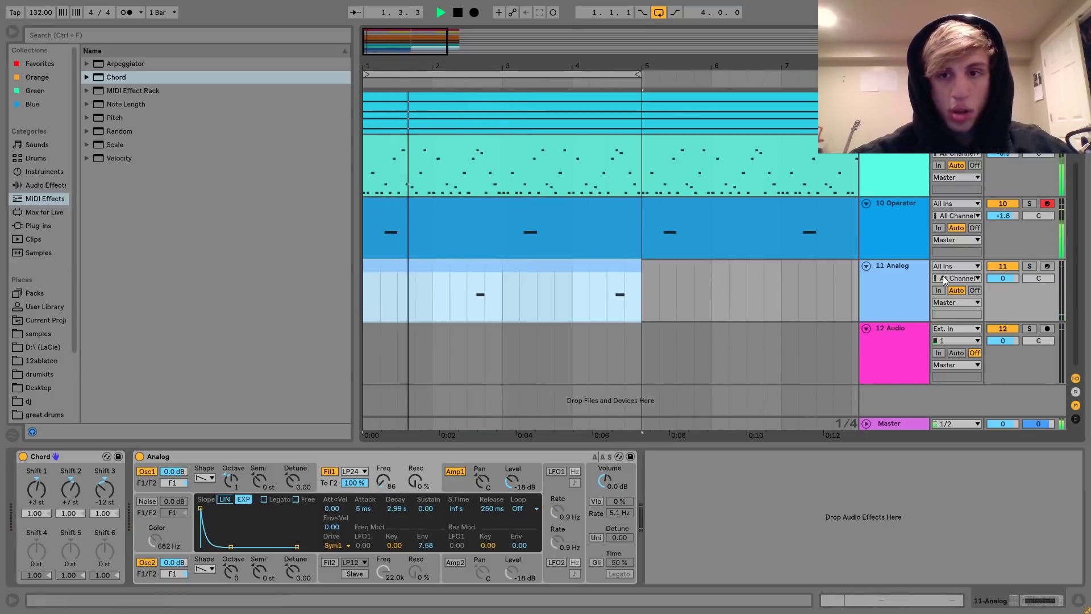
pyautogui.moveTo(1003, 277); pyautogui.dragTo(1001, 279)
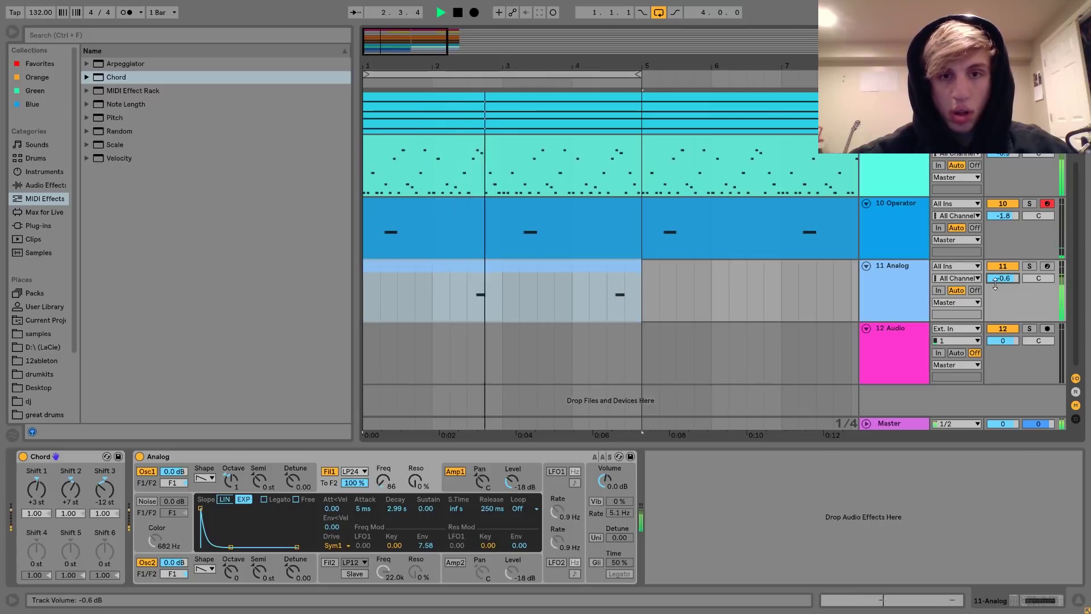
pyautogui.click(902, 278)
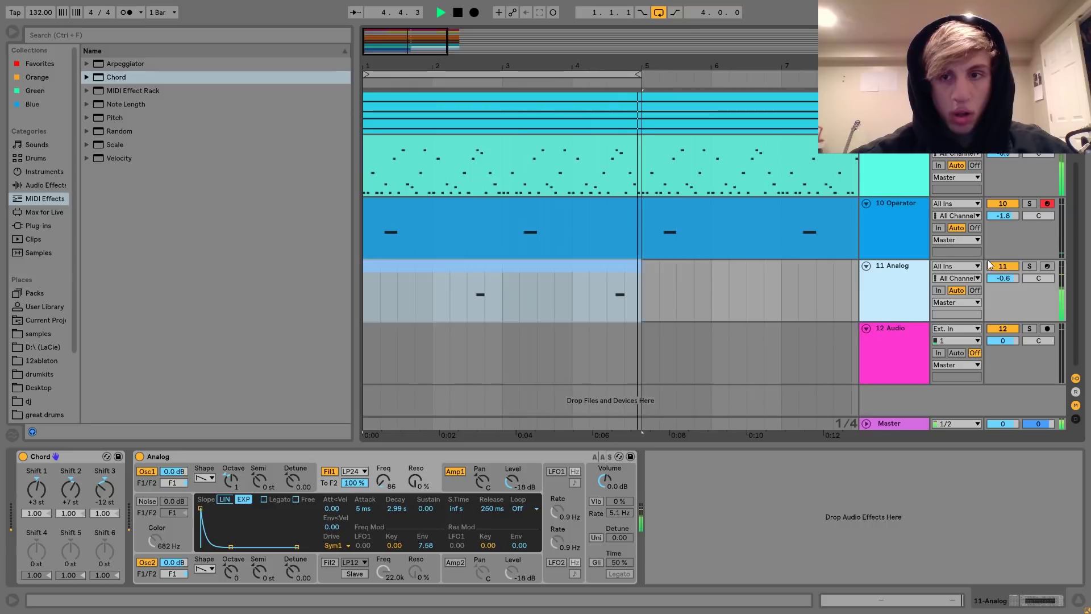
# Step: Solo 11 Analog and raise Filter 1's resonance to 17% while auditioning the note from 2.3.1
pyautogui.press('space')
pyautogui.click(1029, 266)
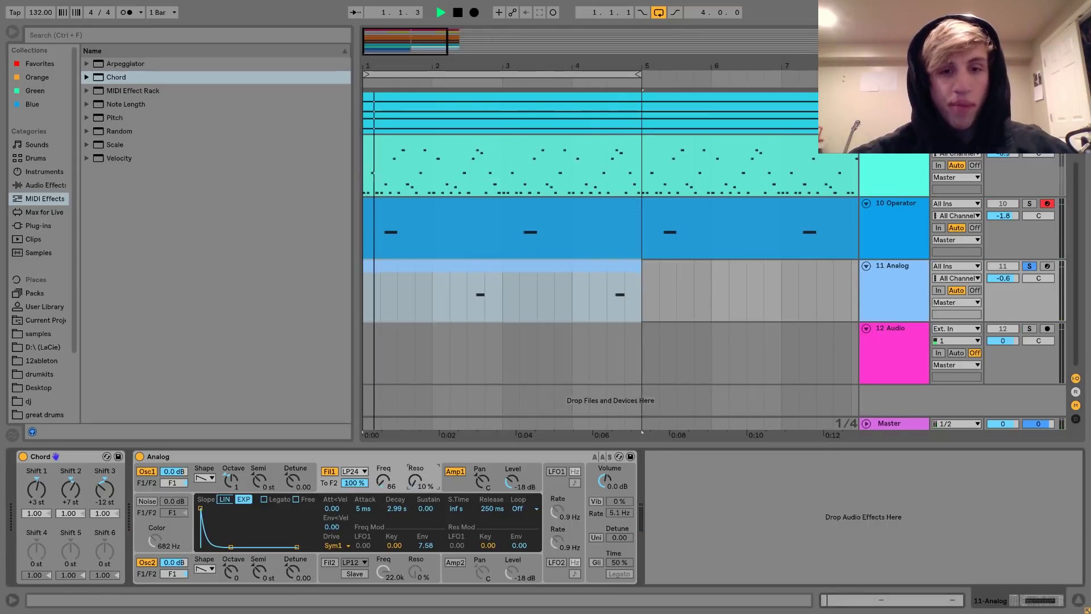
pyautogui.click(465, 310)
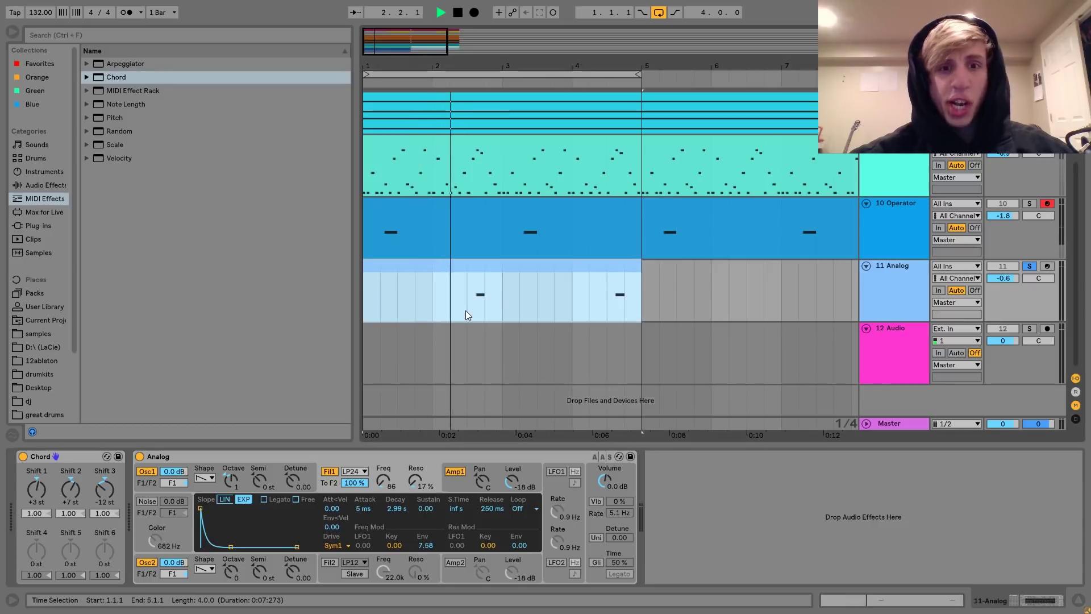
pyautogui.click(465, 312)
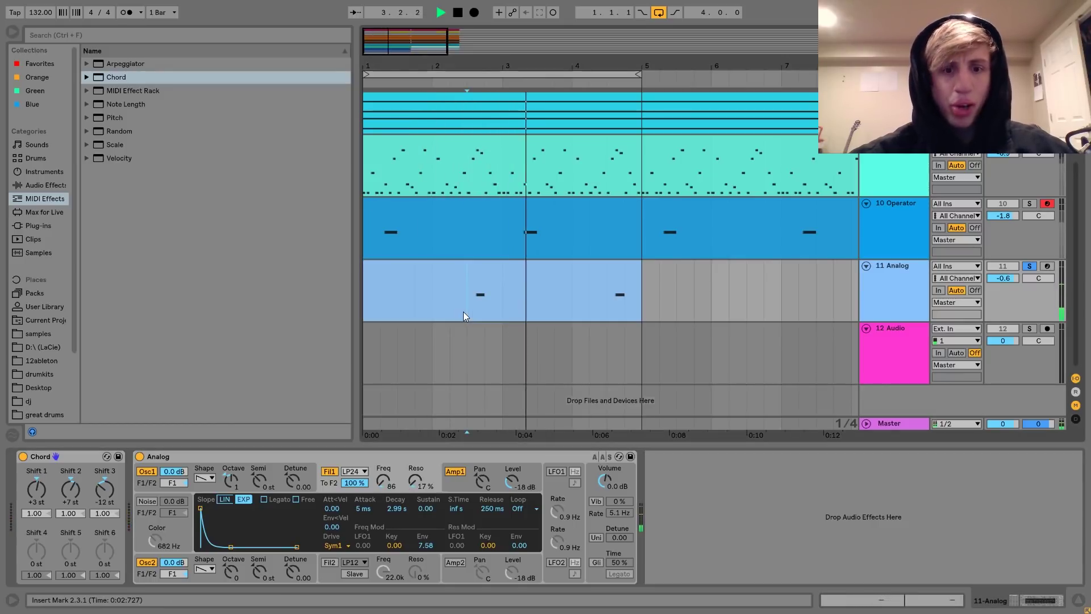
pyautogui.press('space')
pyautogui.press('space')
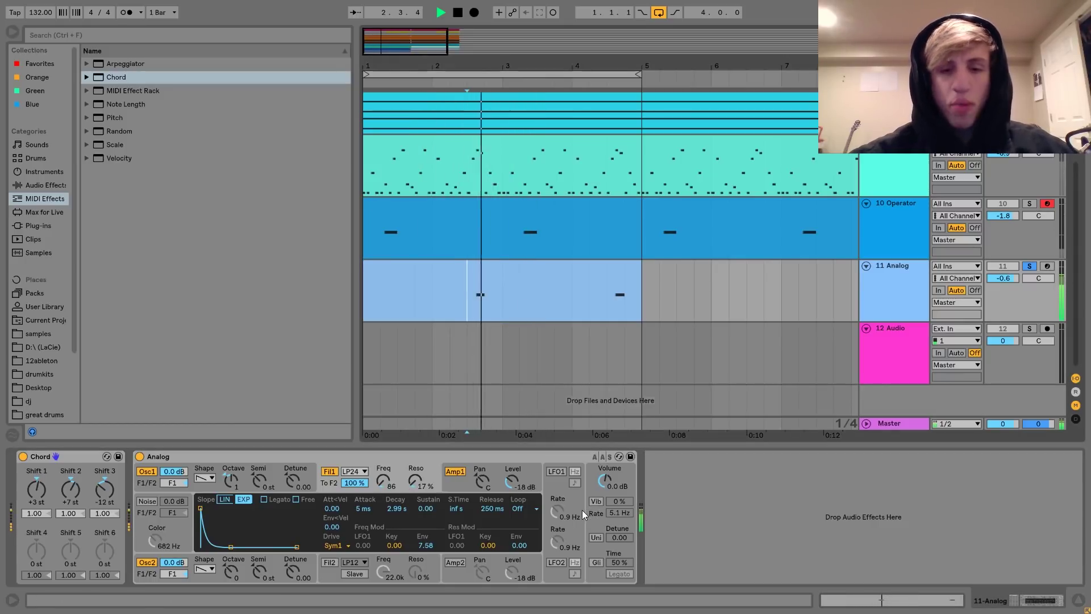
pyautogui.press('space')
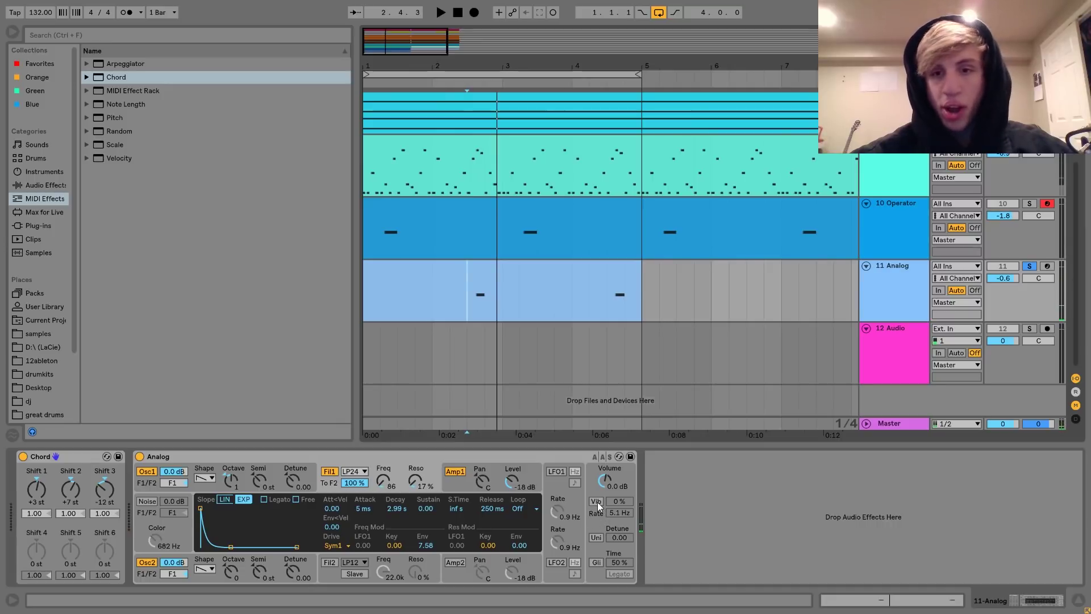
# Step: Turn on Analog's vibrato and set its amount to 41% and Rate to 8.4 Hz while auditioning
pyautogui.click(596, 501)
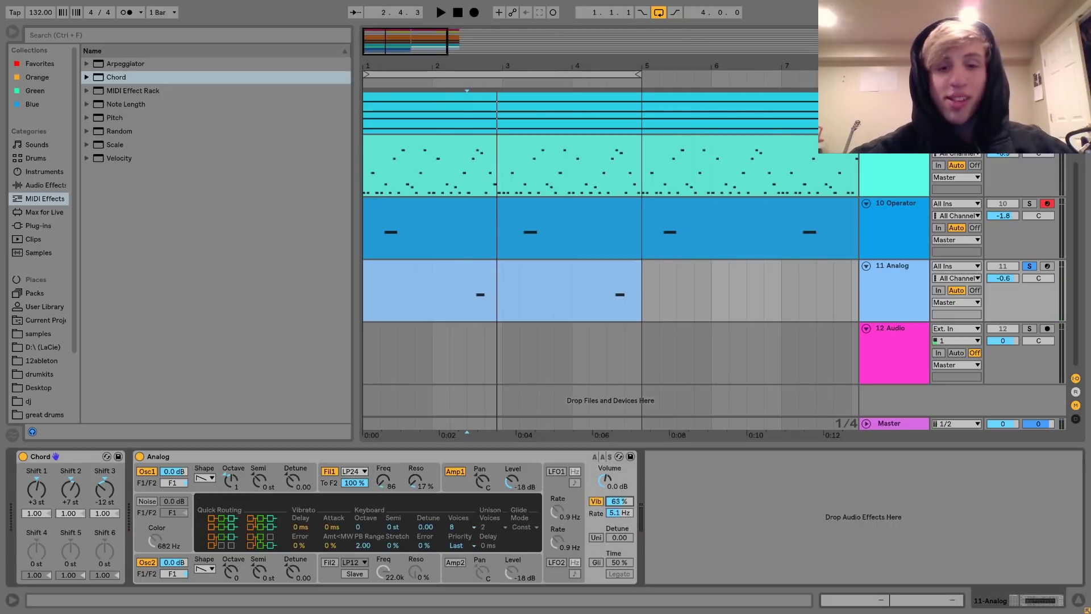
pyautogui.press('space')
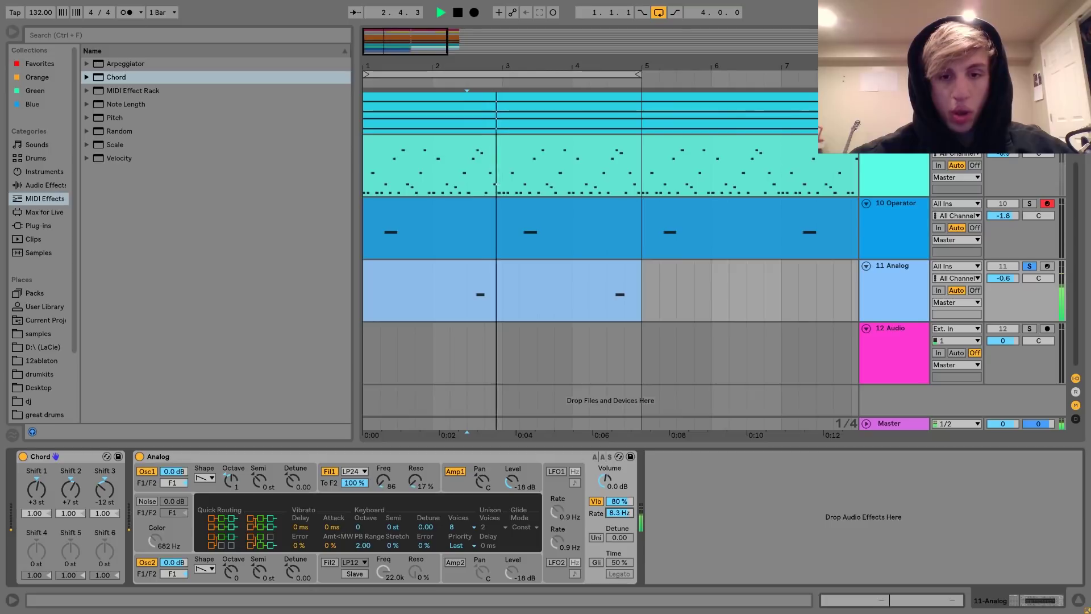
pyautogui.press('space')
pyautogui.press('space')
pyautogui.moveTo(619, 514); pyautogui.dragTo(620, 494)
pyautogui.press('space')
pyautogui.moveTo(619, 501); pyautogui.dragTo(619, 512)
pyautogui.press('space')
pyautogui.press('space')
pyautogui.press('space')
# Step: Turn on Analog's unison with a Detune of 57.81 and set the keyboard Voices to 32
pyautogui.click(597, 537)
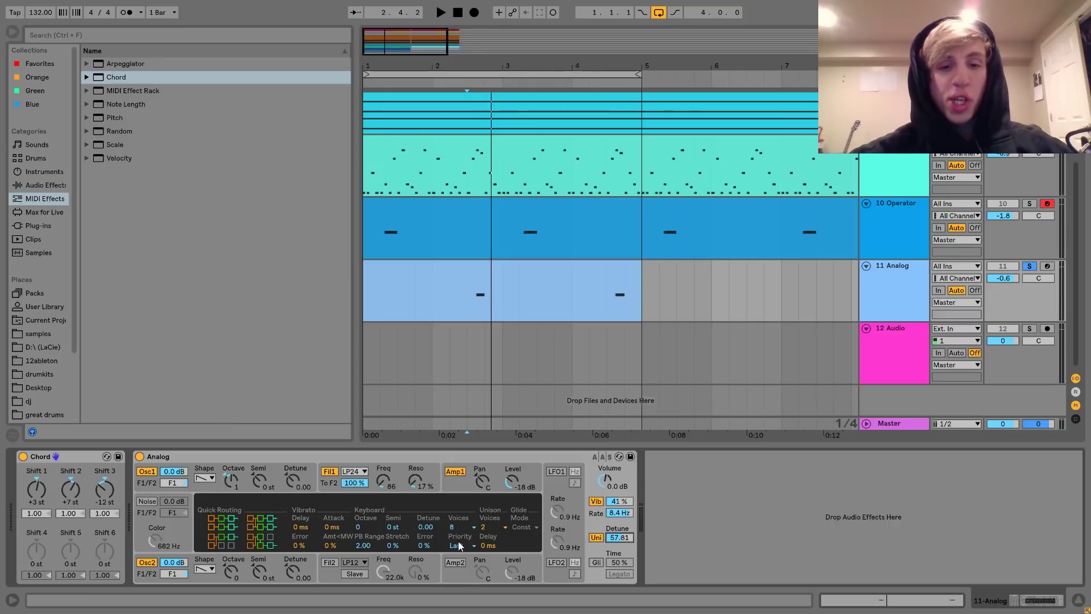
pyautogui.click(457, 525)
pyautogui.click(457, 516)
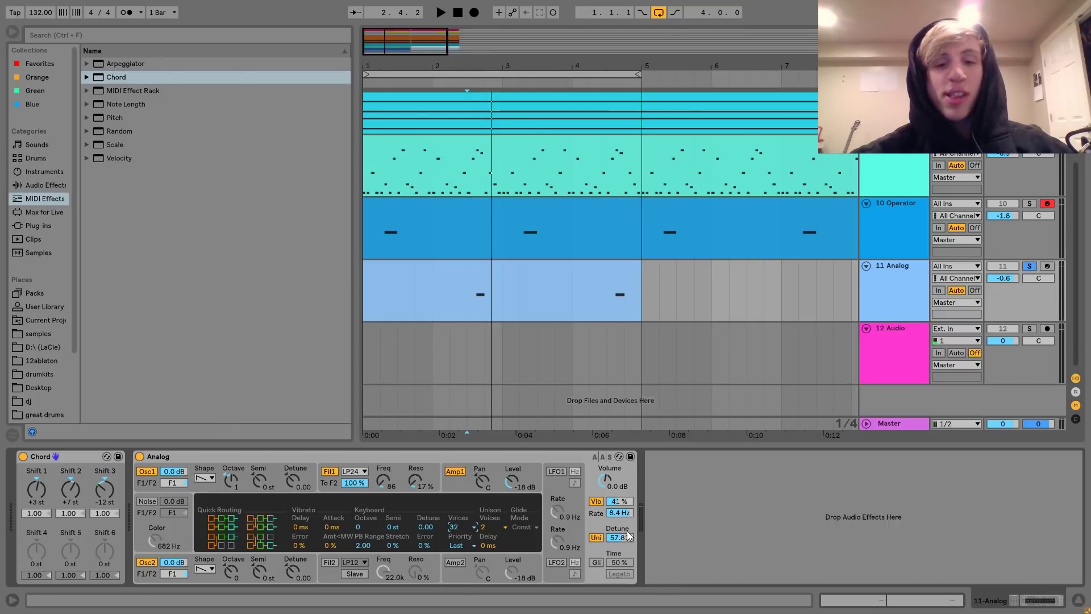
# Step: Reduce Analog's unison Detune to 26.56 while repeatedly auditioning the chord
pyautogui.moveTo(619, 537); pyautogui.dragTo(624, 538)
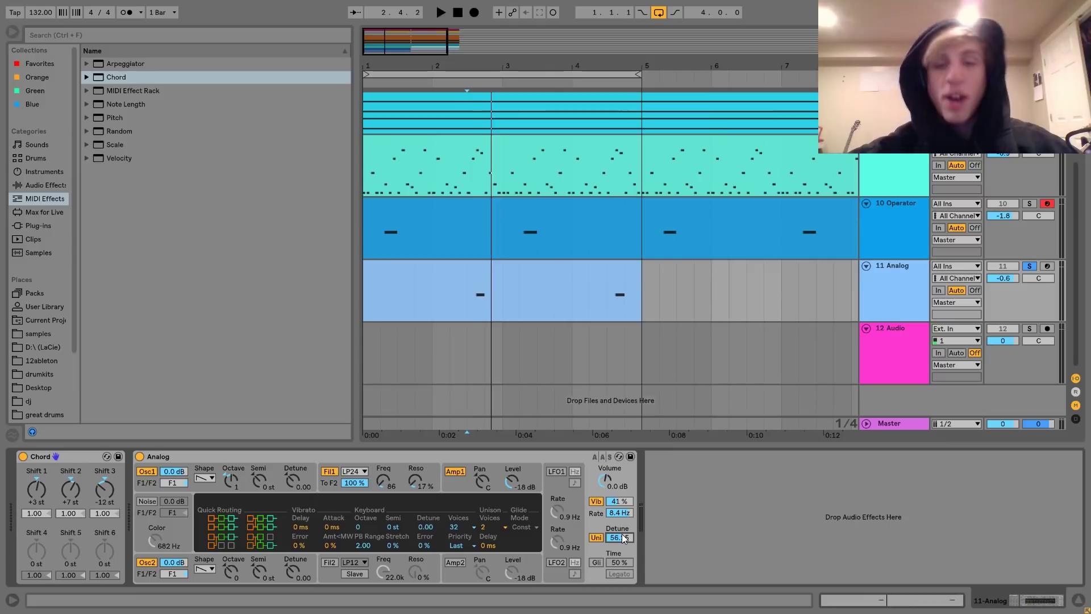
pyautogui.press('space')
pyautogui.press('space')
pyautogui.press('space')
pyautogui.press('space')
pyautogui.press('space')
pyautogui.moveTo(624, 538)
pyautogui.mouseDown()
pyautogui.moveTo(624, 563)
pyautogui.moveTo(617, 534)
pyautogui.mouseUp()
pyautogui.press('space')
pyautogui.press('space')
pyautogui.press('space')
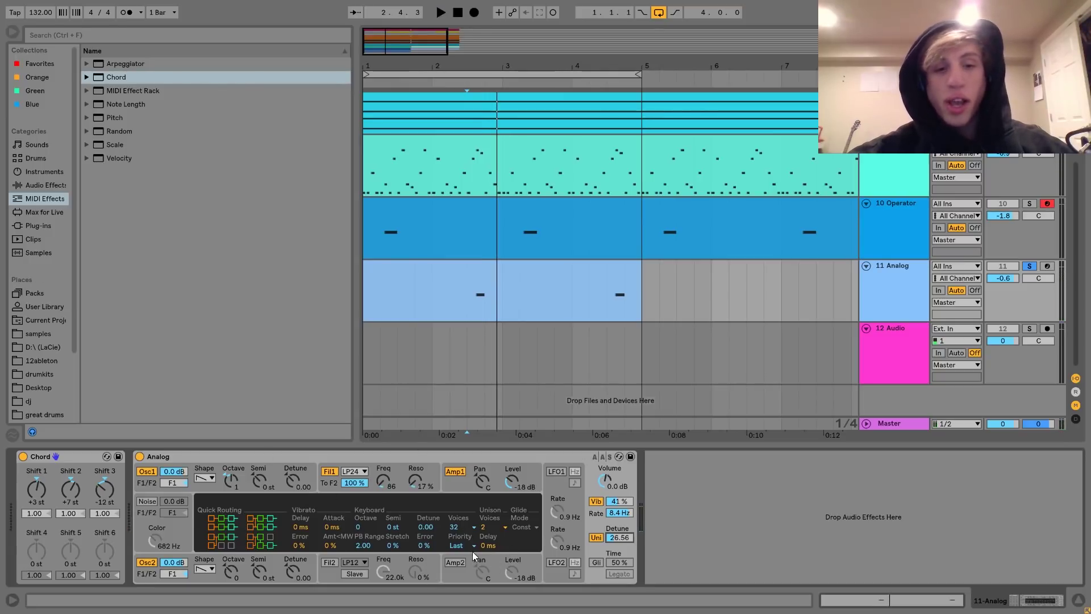
# Step: Set Analog's unison Voices to 4, audition the chord, and check the keyboard Voices options
pyautogui.click(469, 527)
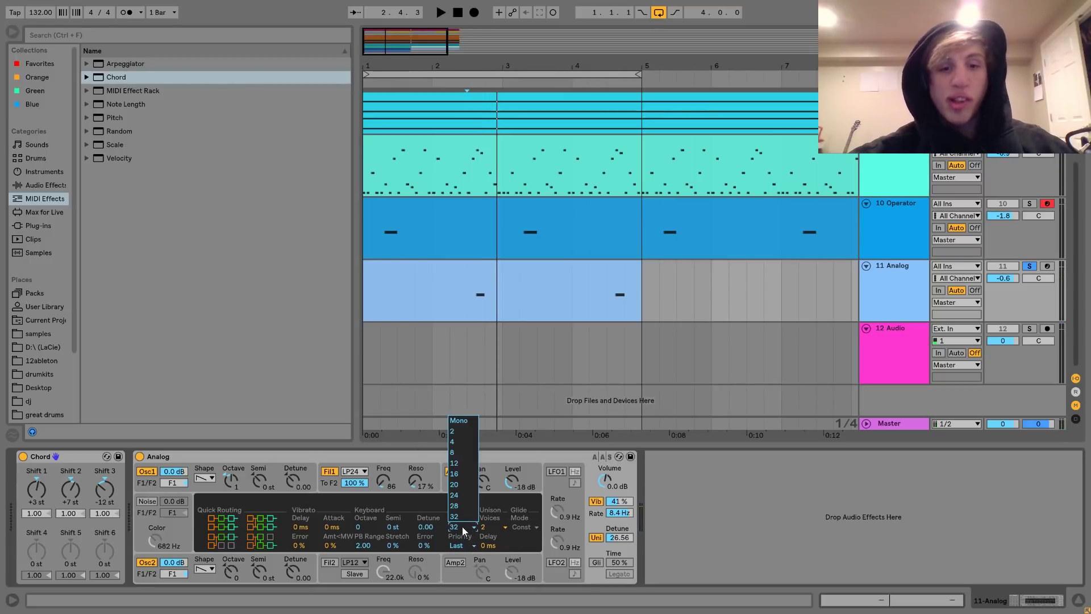
pyautogui.click(462, 526)
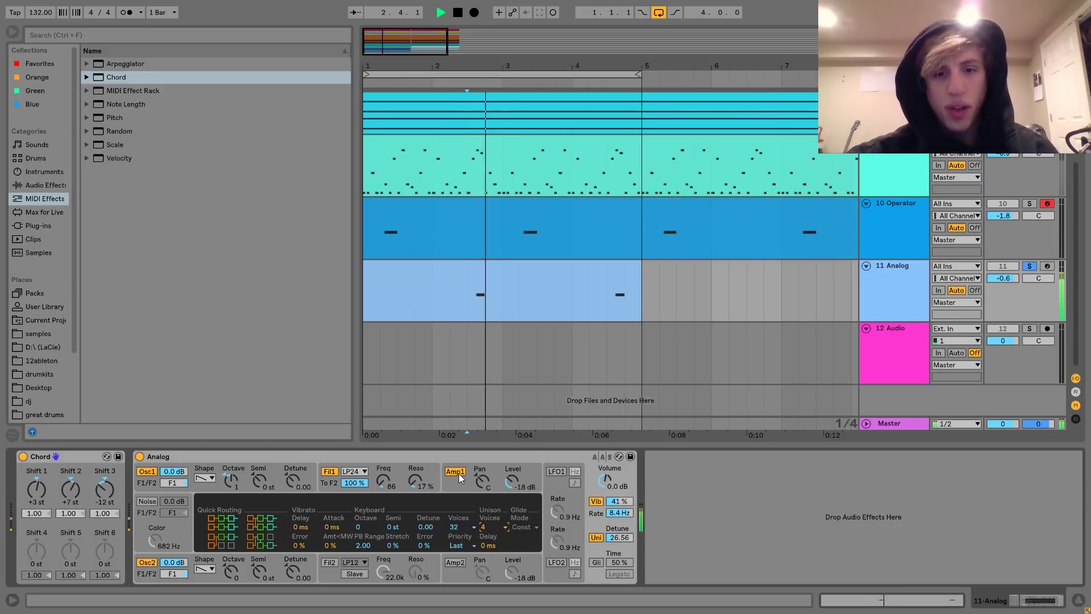
pyautogui.press('space')
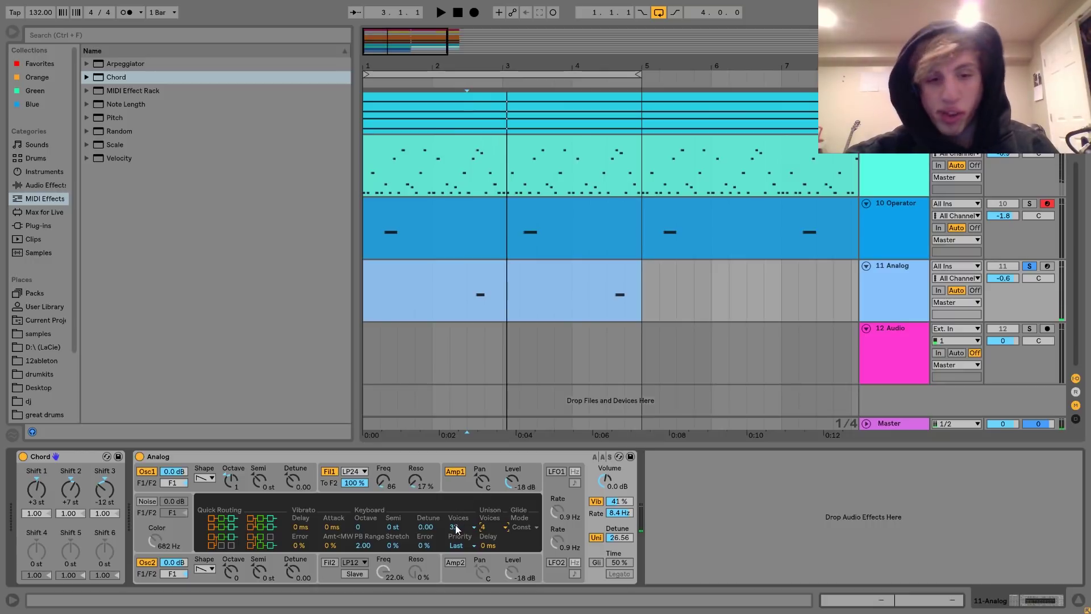
pyautogui.click(456, 527)
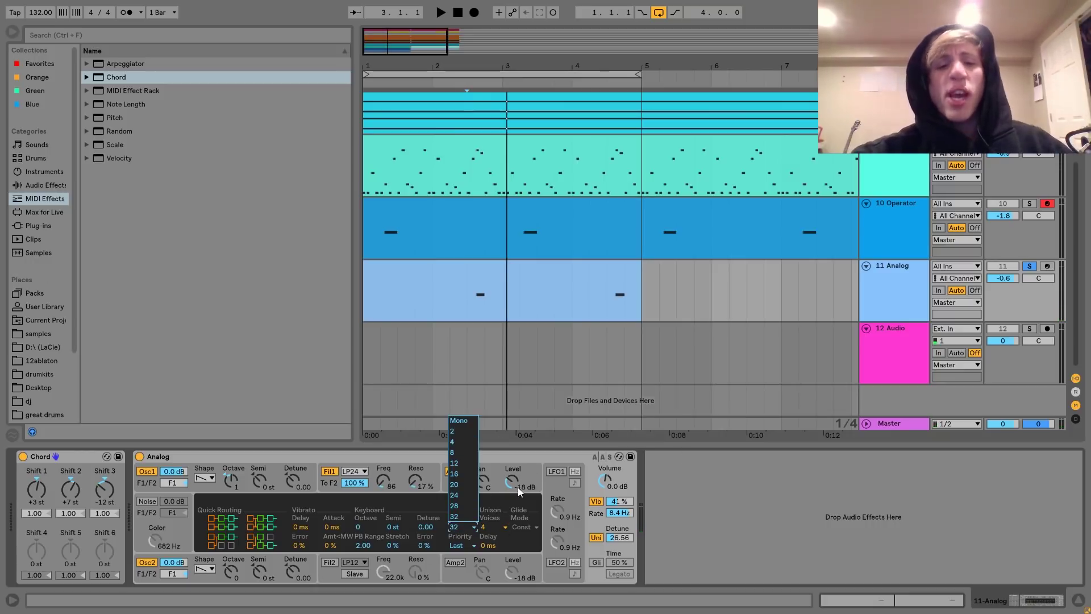
pyautogui.click(517, 501)
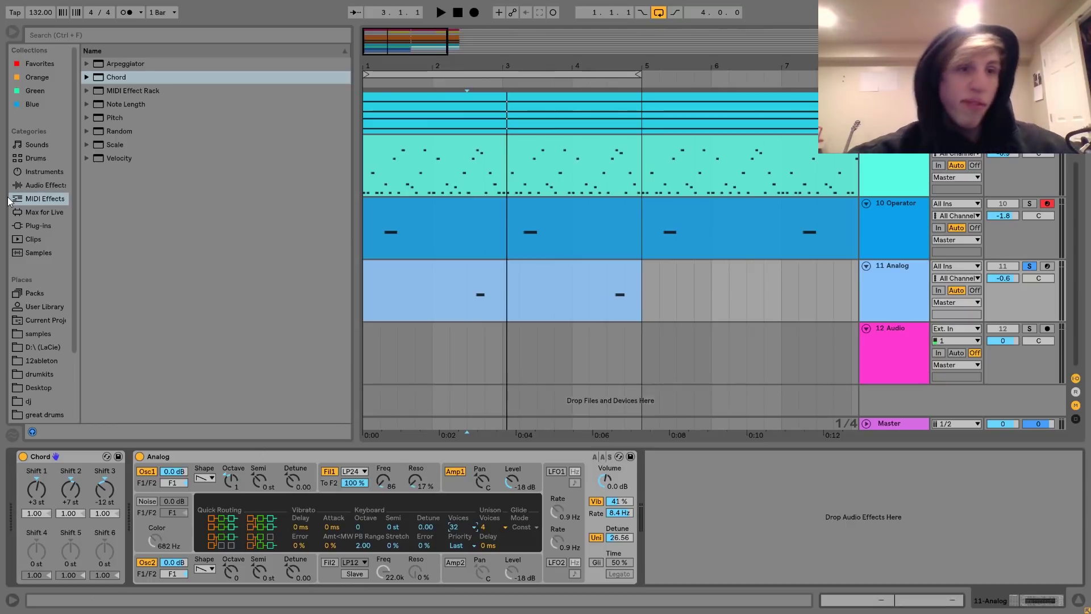
# Step: Add an Echo audio effect after Analog and set its Dry/Wet to 34% while auditioning
pyautogui.click(36, 185)
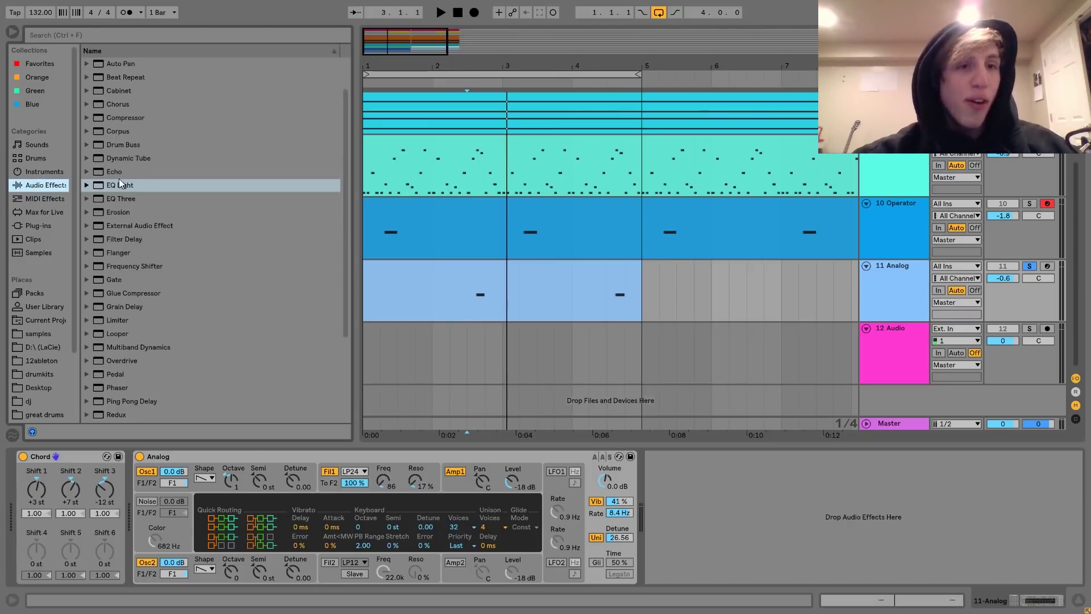
pyautogui.moveTo(114, 172); pyautogui.dragTo(785, 524)
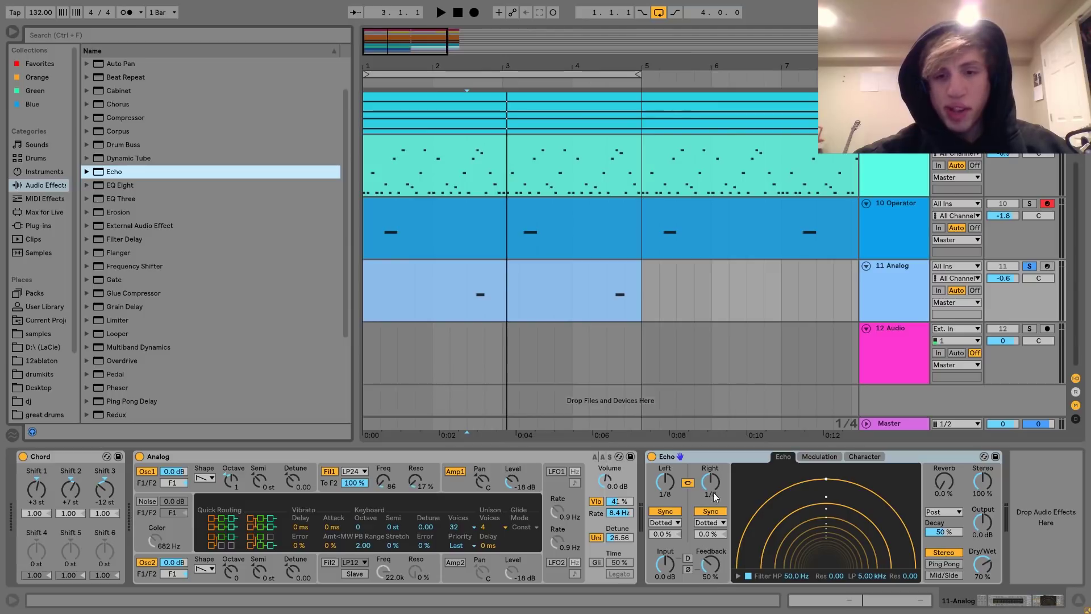
pyautogui.press('space')
pyautogui.moveTo(982, 564); pyautogui.dragTo(983, 591)
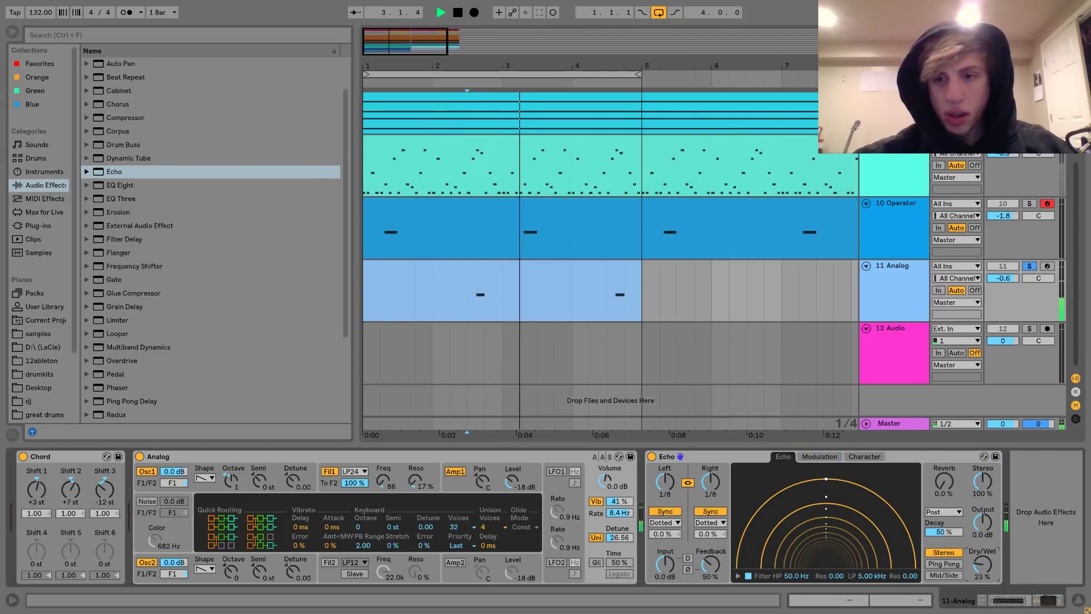
# Step: Move a copy of the Operator track's kick-sidechained Compressor to after Echo on the Analog track, then unsolo Analog and play the full loop
pyautogui.click(893, 210)
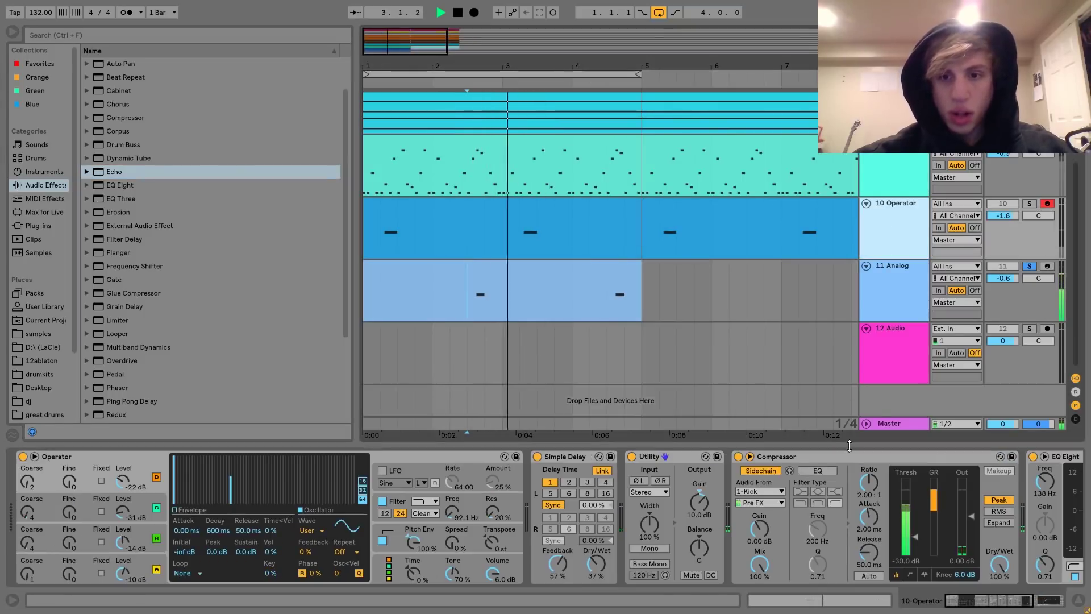
pyautogui.moveTo(847, 456); pyautogui.dragTo(650, 374)
pyautogui.moveTo(565, 302); pyautogui.dragTo(490, 311)
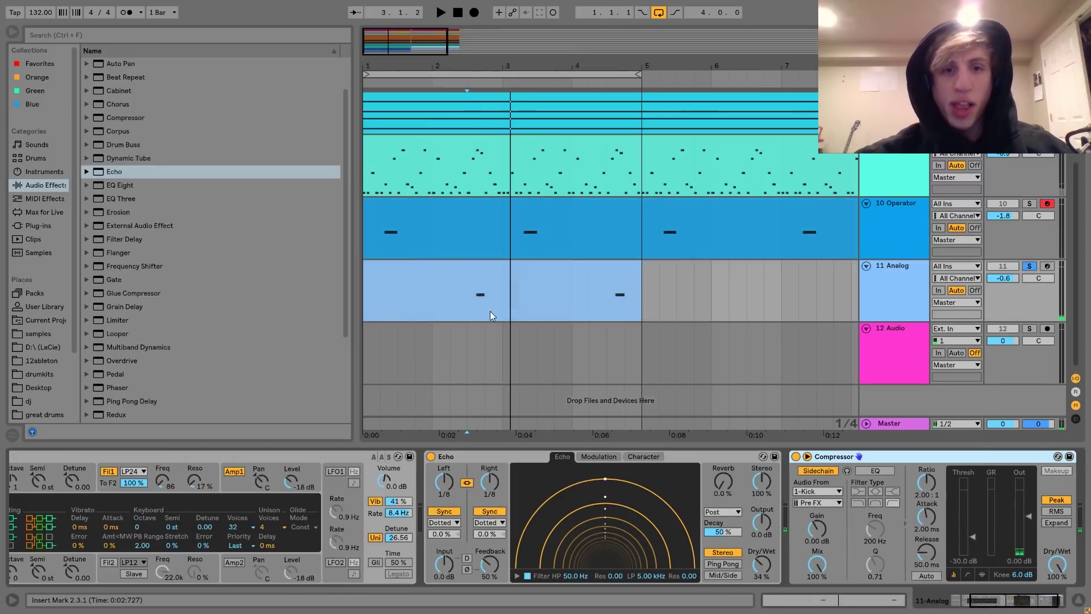
pyautogui.click(1031, 267)
pyautogui.press('space')
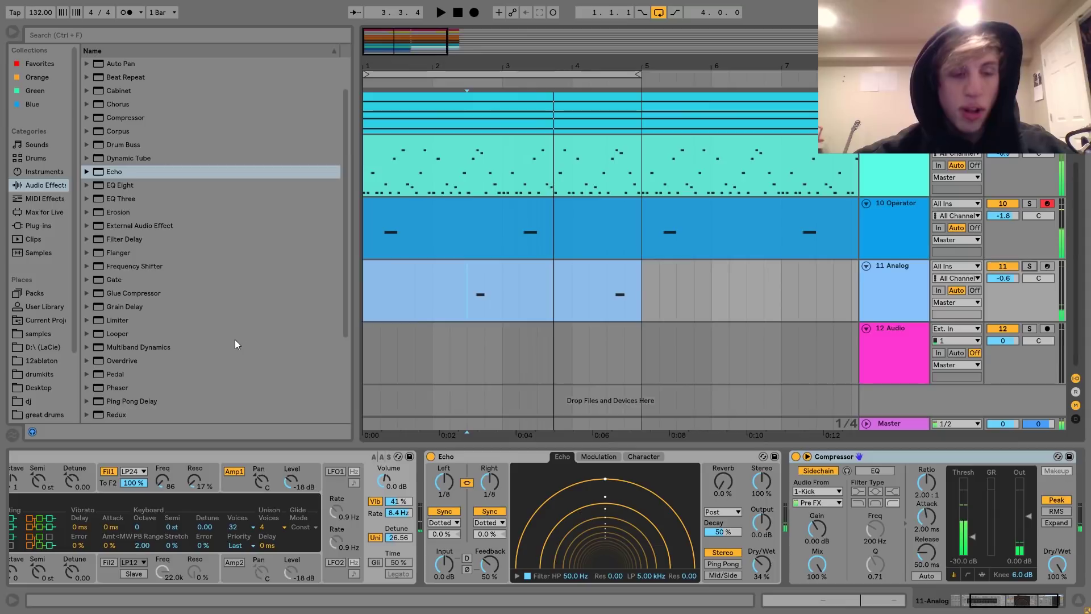
# Step: Stop playback and insert a Reverb between Echo and the Compressor on the Analog track
pyautogui.press('space')
pyautogui.scroll(-3, 234, 339)
pyautogui.click(115, 321)
pyautogui.moveTo(116, 321); pyautogui.dragTo(775, 537)
pyautogui.moveTo(915, 565); pyautogui.dragTo(916, 543)
pyautogui.scroll(-5, 915, 566)
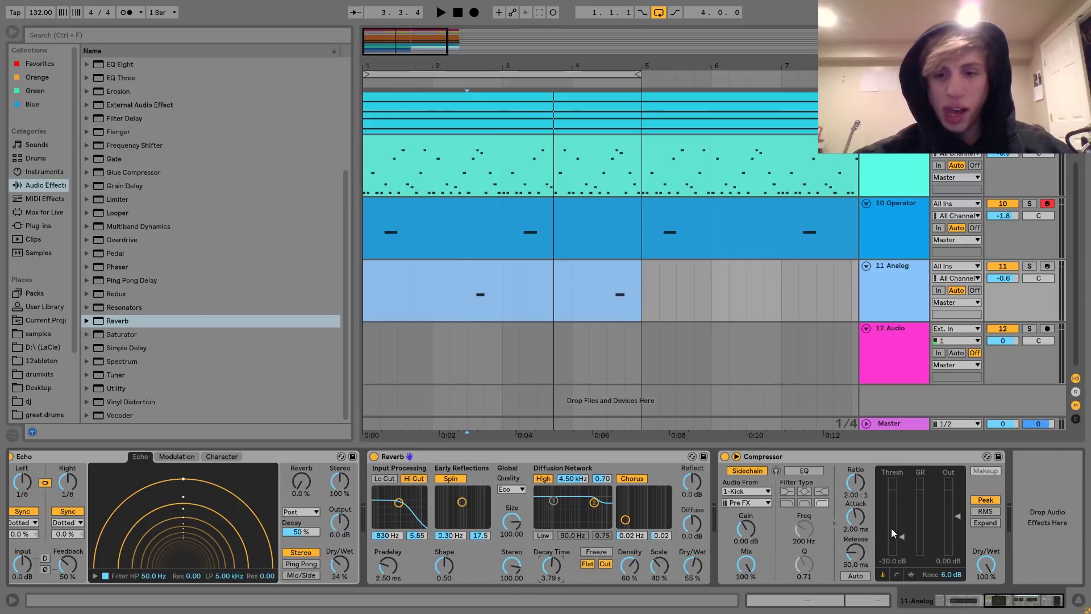
# Step: Set the Analog Compressor's threshold to -21.3 dB during playback and show the Operator track's Compressor for comparison
pyautogui.press('space')
pyautogui.moveTo(892, 526); pyautogui.dragTo(892, 518)
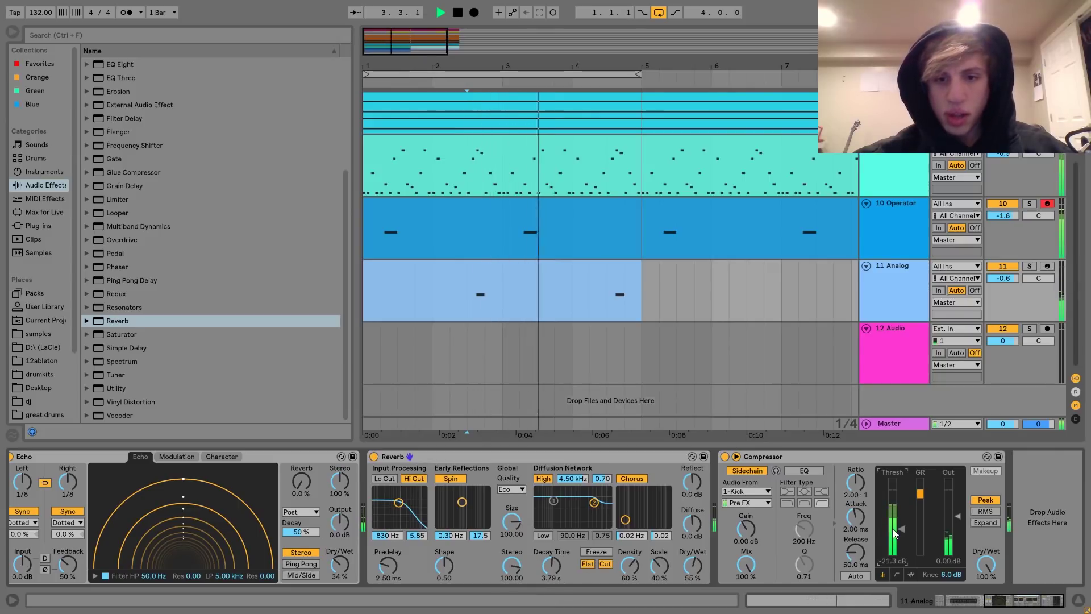
pyautogui.click(905, 206)
pyautogui.scroll(-3, 875, 524)
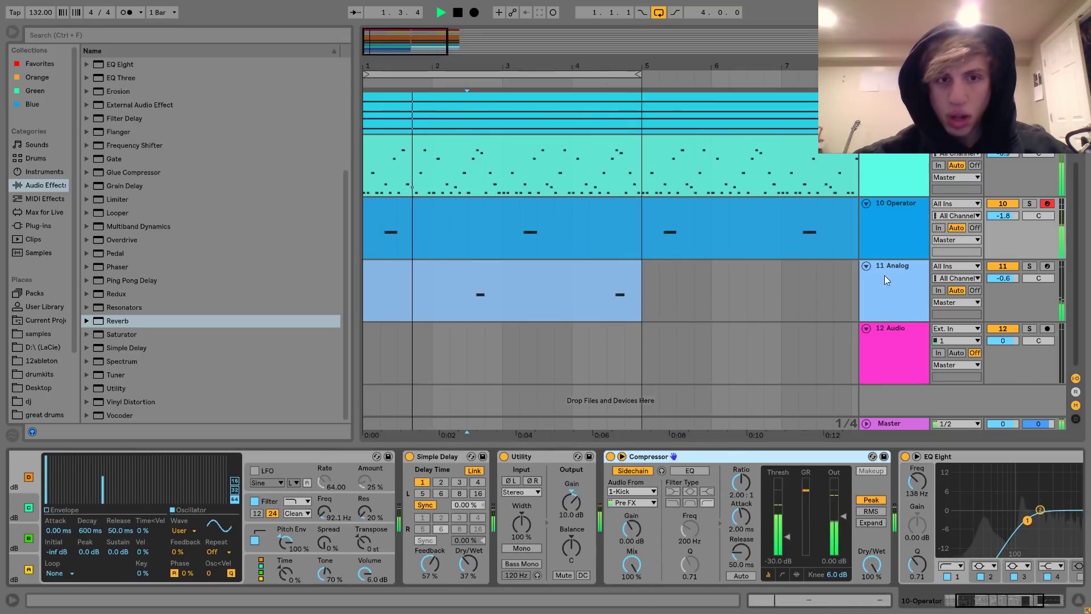
# Step: Lower the volume of the 10 Operator track to -3.1 dB
pyautogui.moveTo(1011, 214); pyautogui.dragTo(1012, 215)
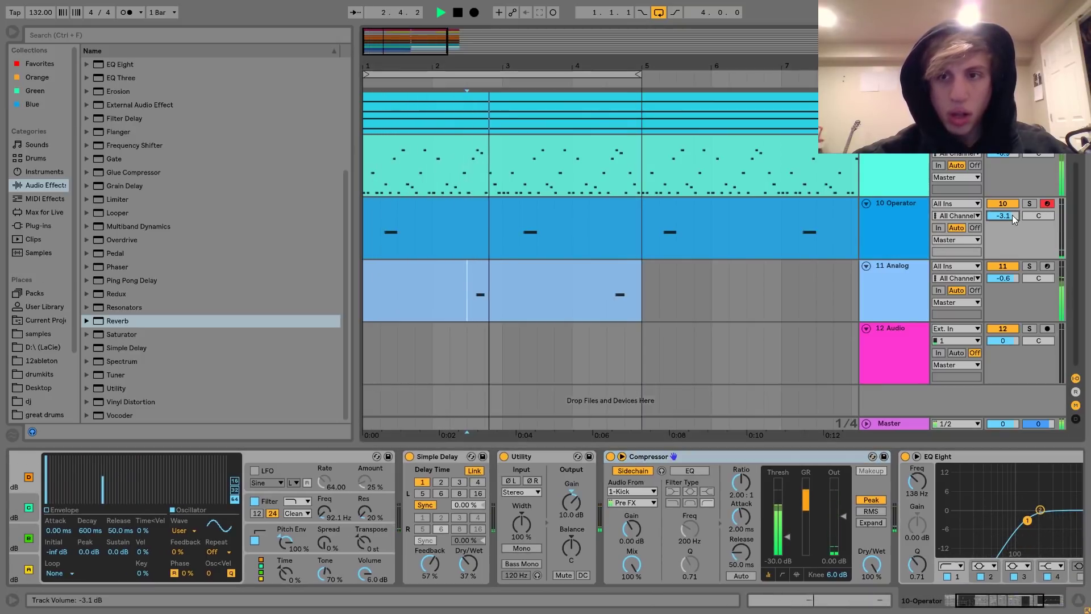
# Step: Try Shift 4 at +2 st in the Chord device on track 11 Analog, comparing it with 0 st
pyautogui.click(887, 287)
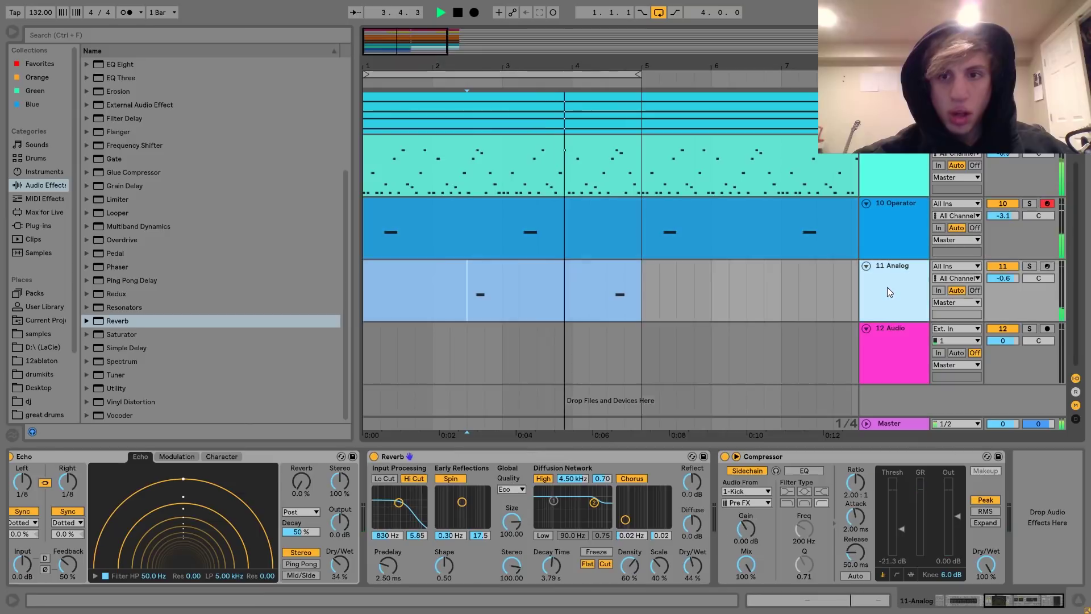
pyautogui.scroll(2, 888, 287)
pyautogui.scroll(-2, 891, 302)
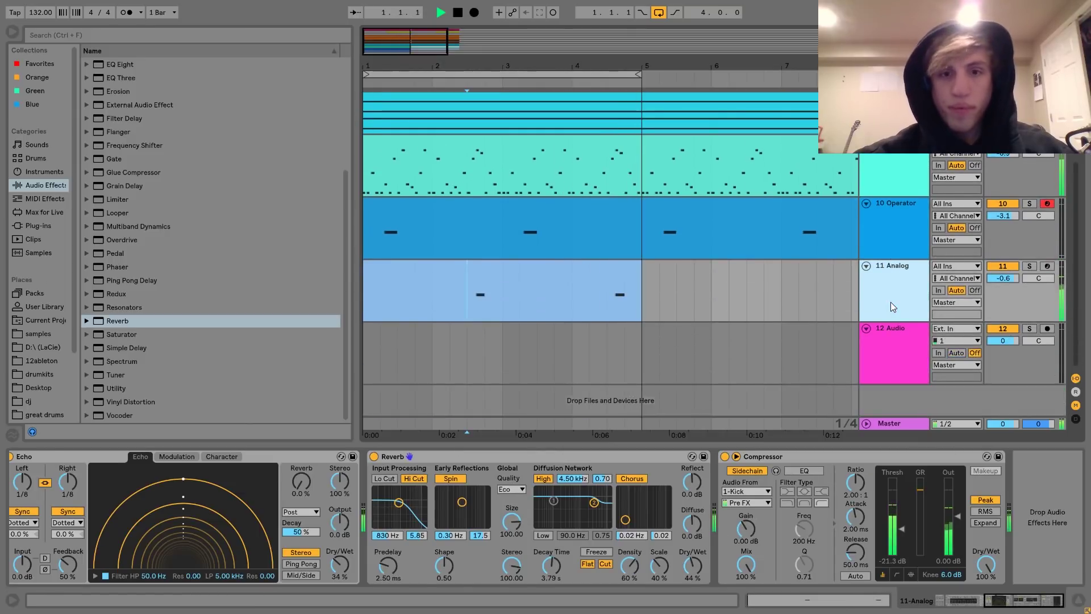
pyautogui.scroll(5, 801, 471)
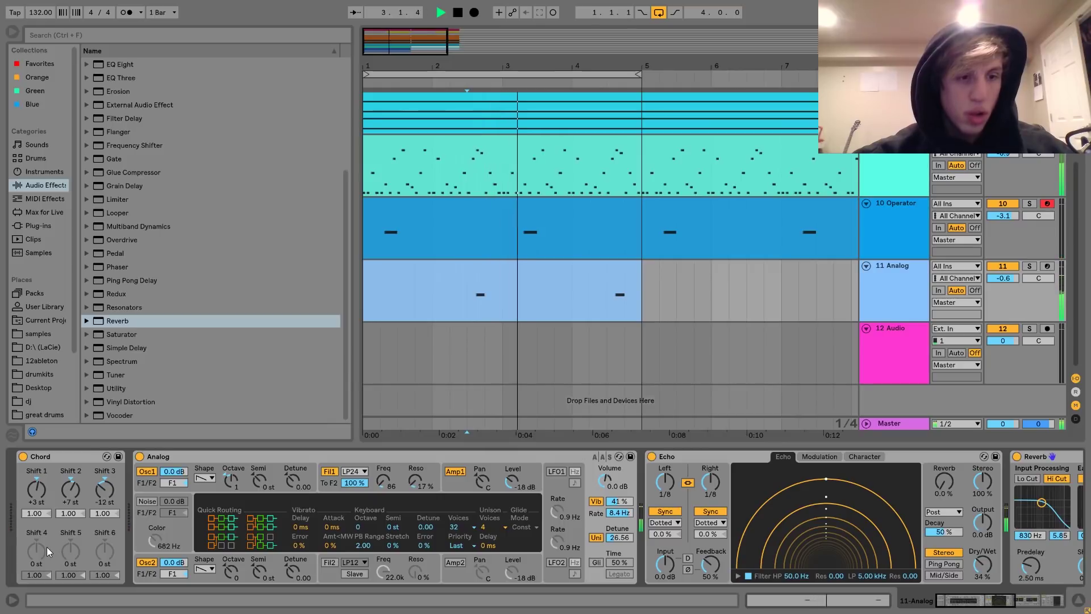
pyautogui.moveTo(47, 547); pyautogui.dragTo(46, 548)
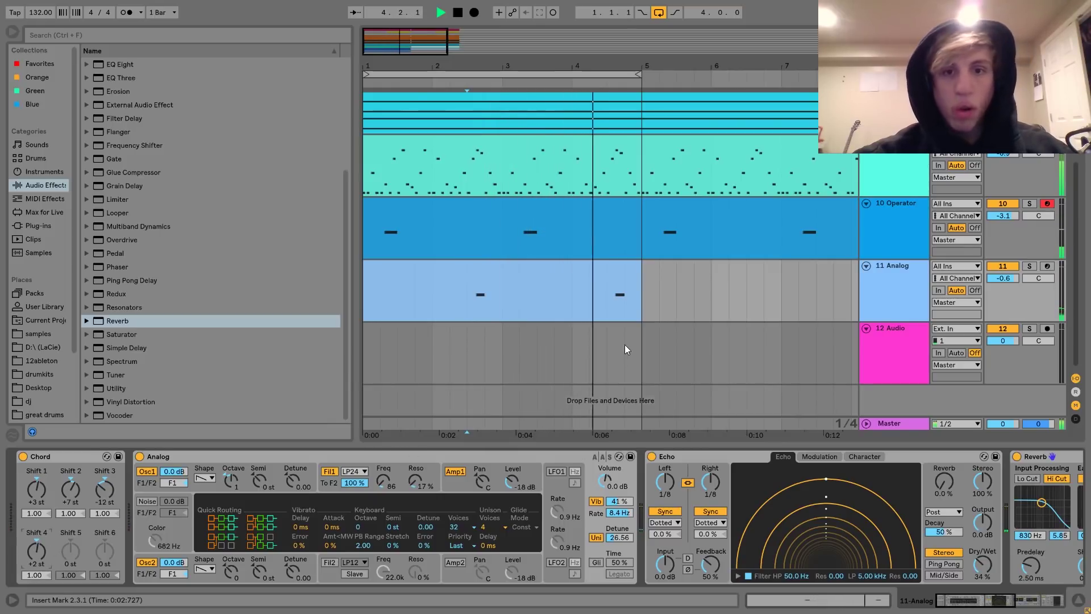
pyautogui.doubleClick(39, 545)
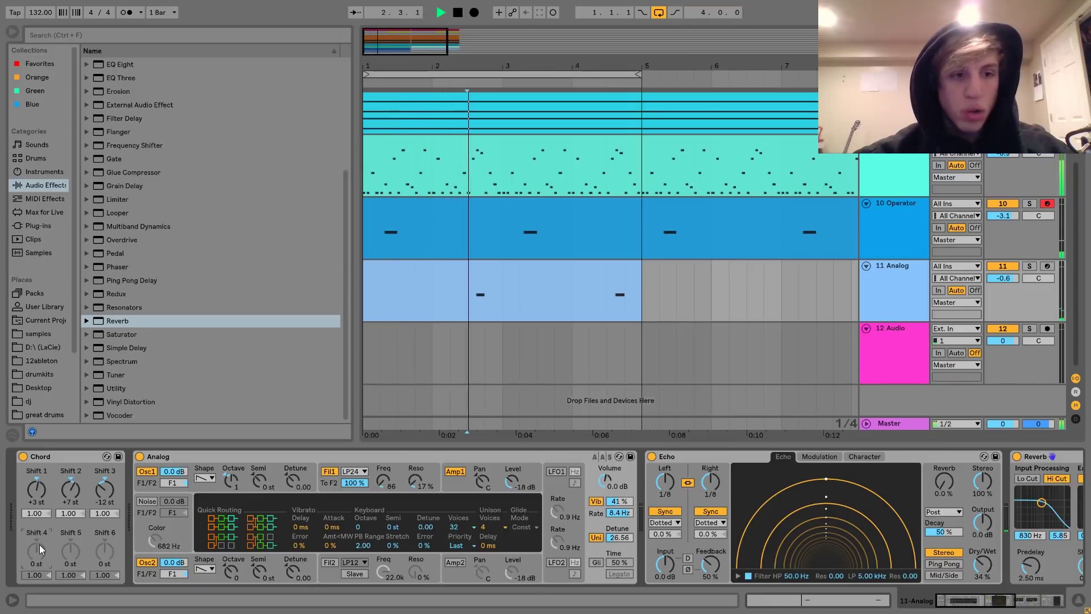
pyautogui.hotkey('ctrl', 'z')
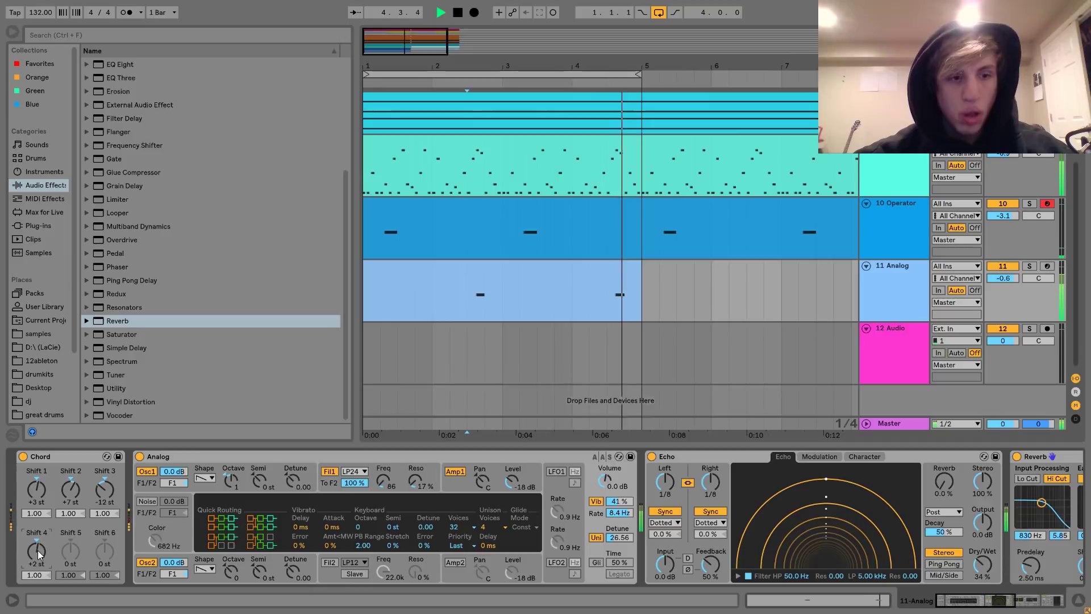
pyautogui.doubleClick(37, 550)
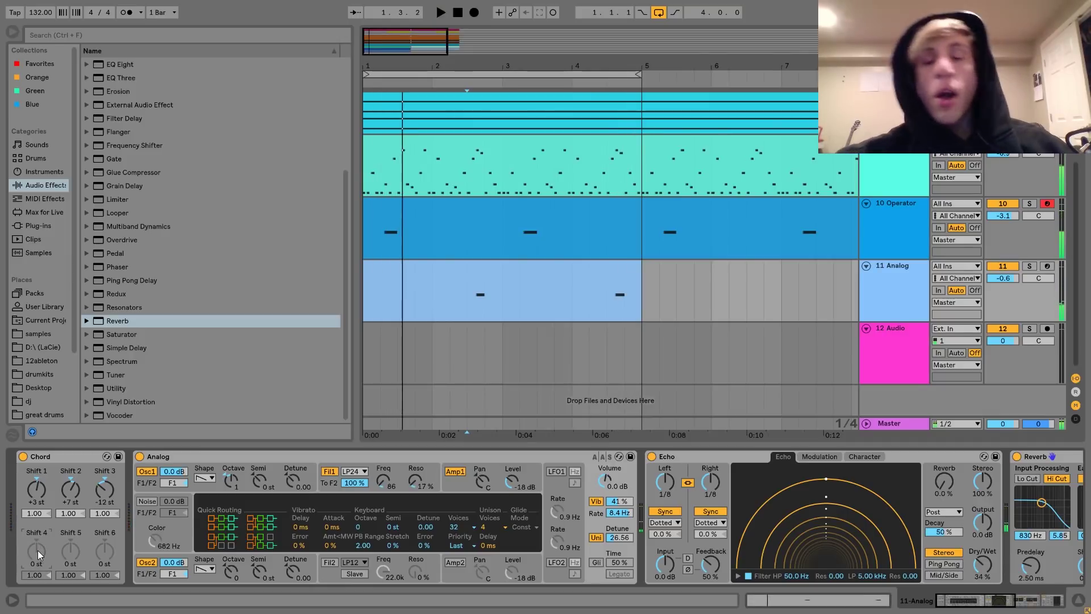
# Step: Duplicate the four-bar clip on track 11 Analog at bar 5 and extend the loop over all eight bars
pyautogui.click(633, 268)
pyautogui.hotkey('ctrl', 'd')
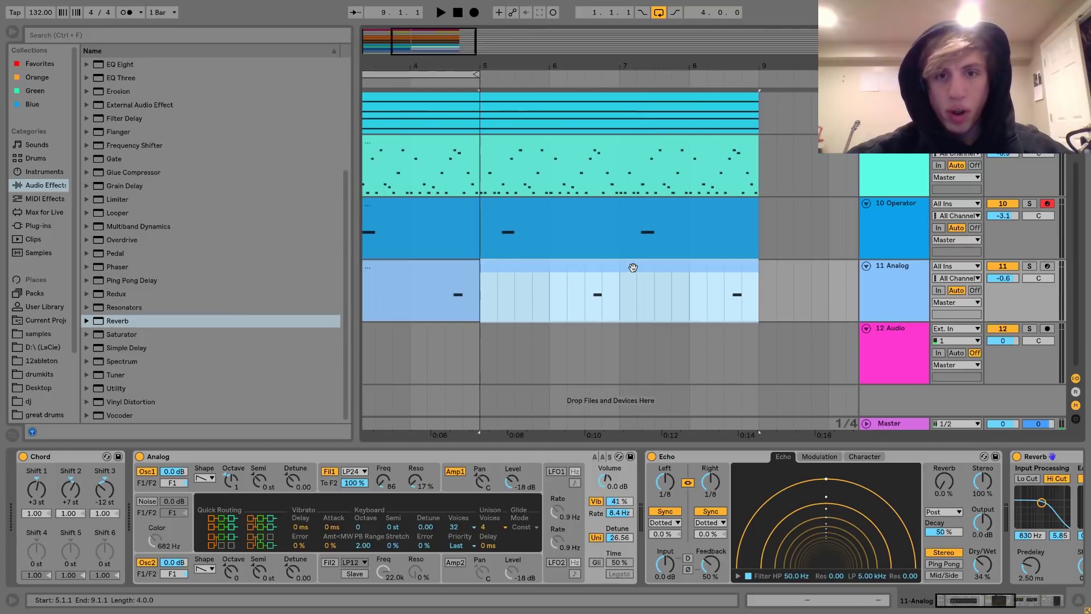
pyautogui.moveTo(531, 66); pyautogui.dragTo(476, 31)
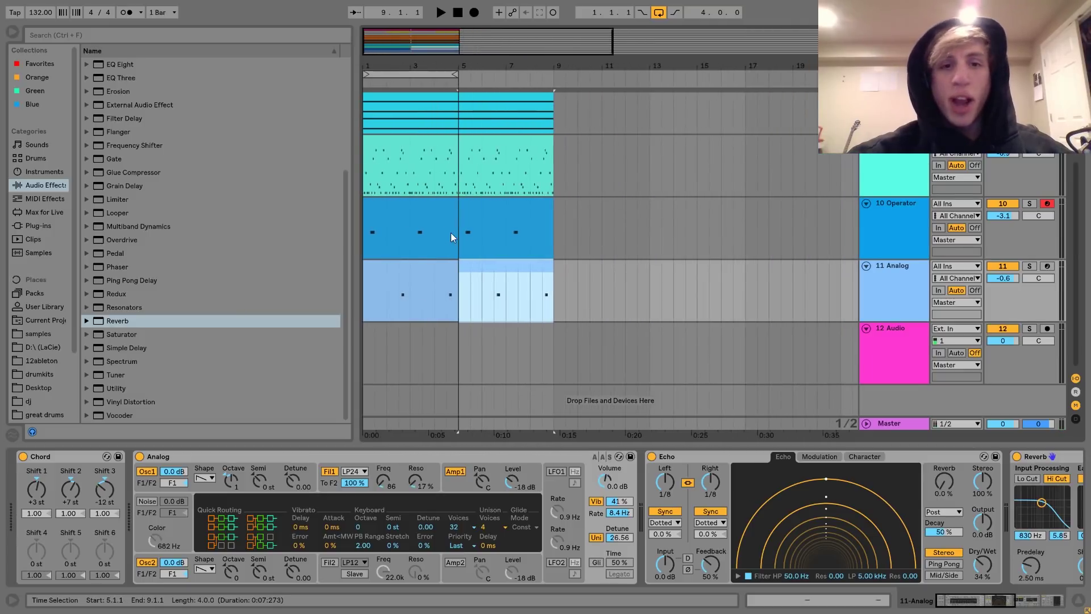
pyautogui.keyDown('shift'); pyautogui.click(407, 268); pyautogui.keyUp('shift')
pyautogui.hotkey('ctrl', 'l')
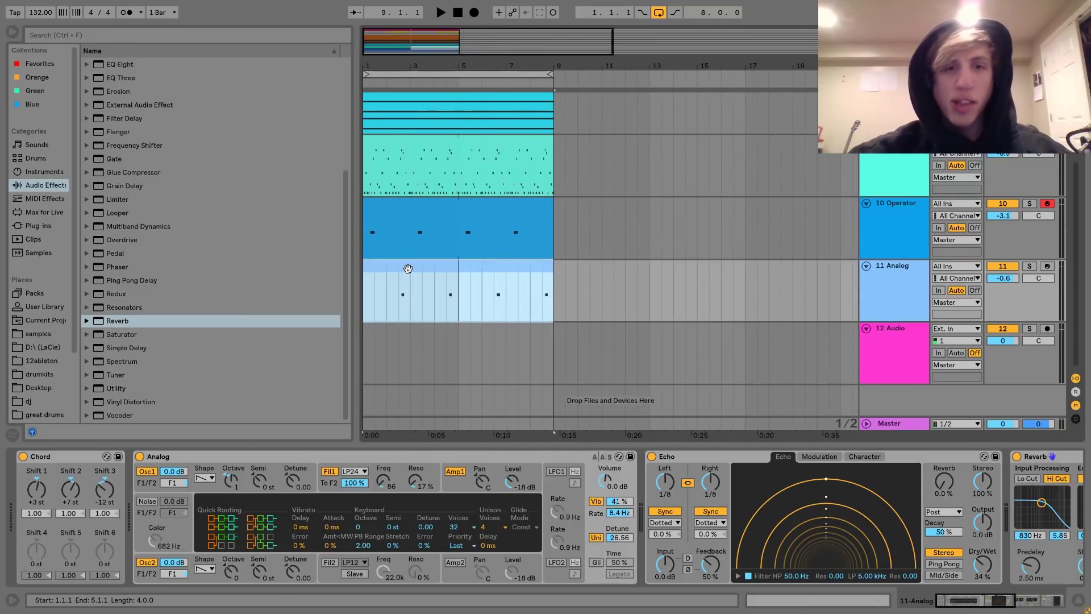
# Step: Select all tracks and fold them in the arrangement
pyautogui.scroll(4, 408, 269)
pyautogui.click(888, 164)
pyautogui.hotkey('ctrl', 'a')
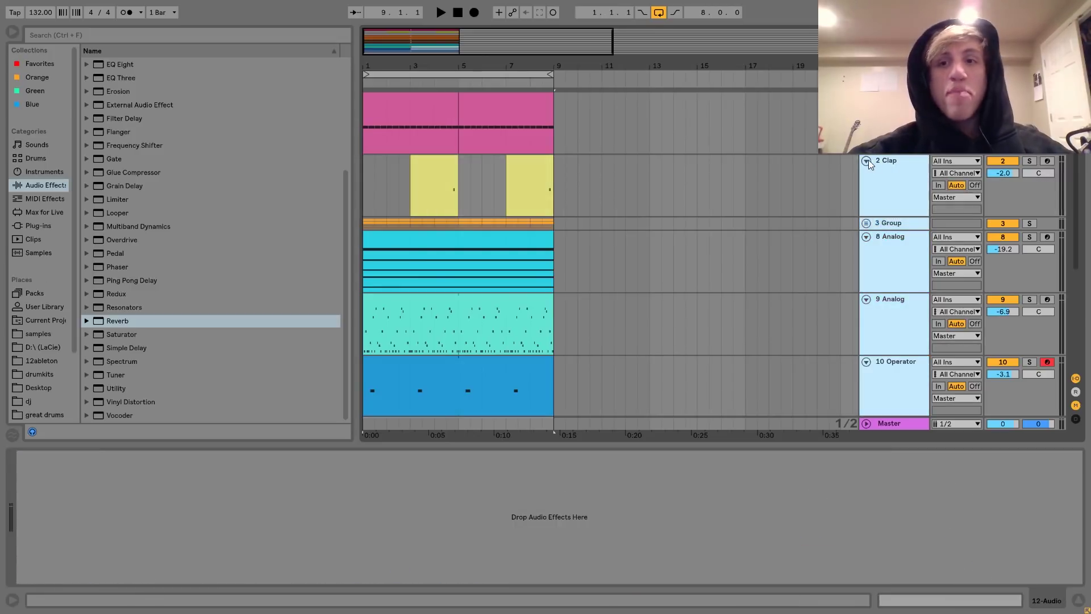
pyautogui.click(867, 160)
# Step: Lower the volume of all selected tracks together by about 3 dB in the Session View mixer, checking the master level during playback
pyautogui.press('space')
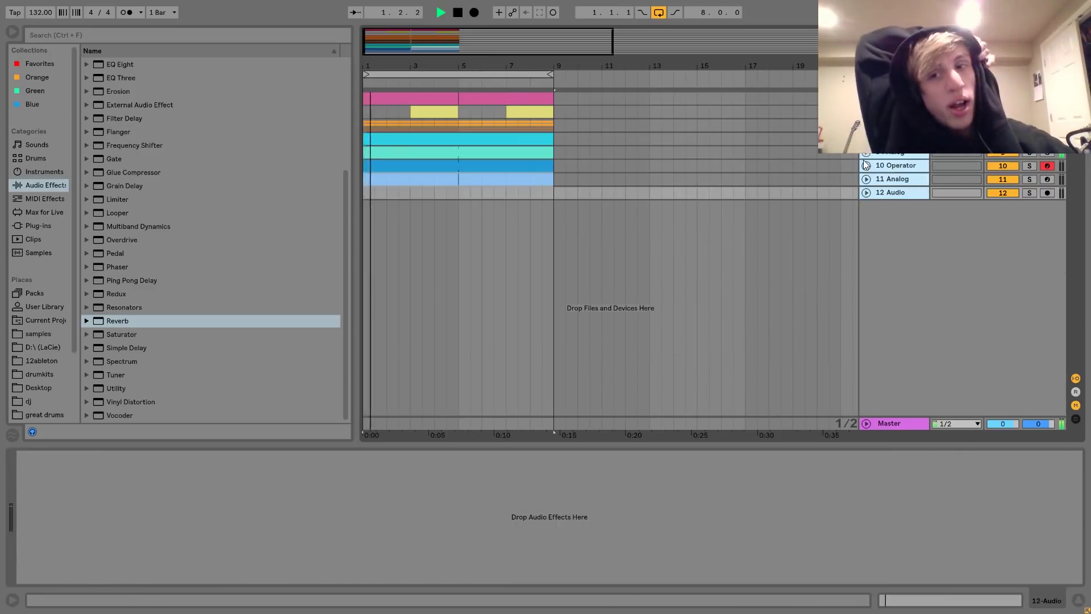
pyautogui.press('Tab')
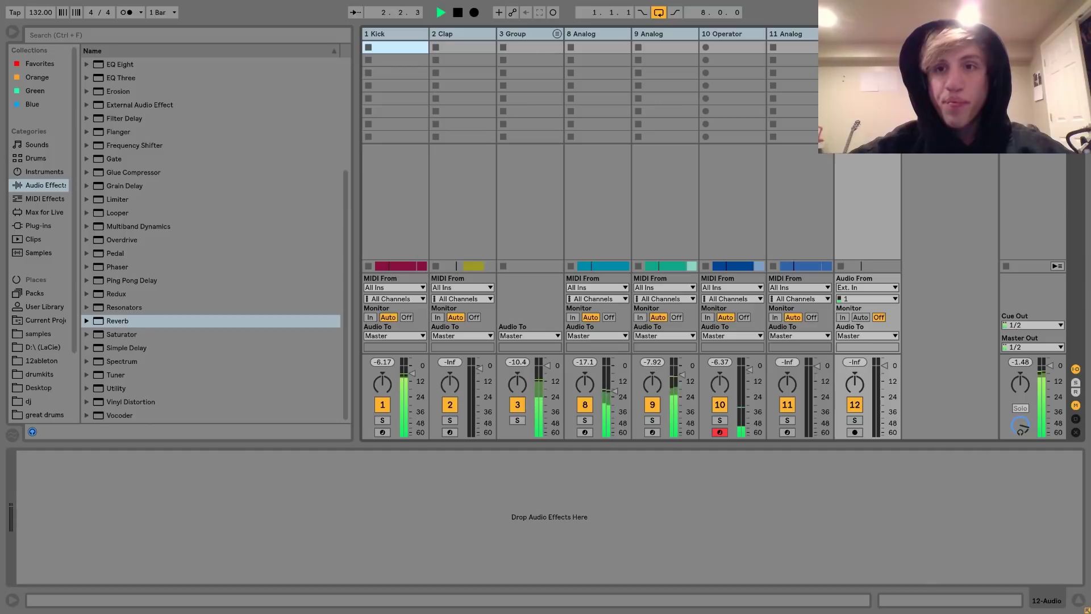
pyautogui.press('space')
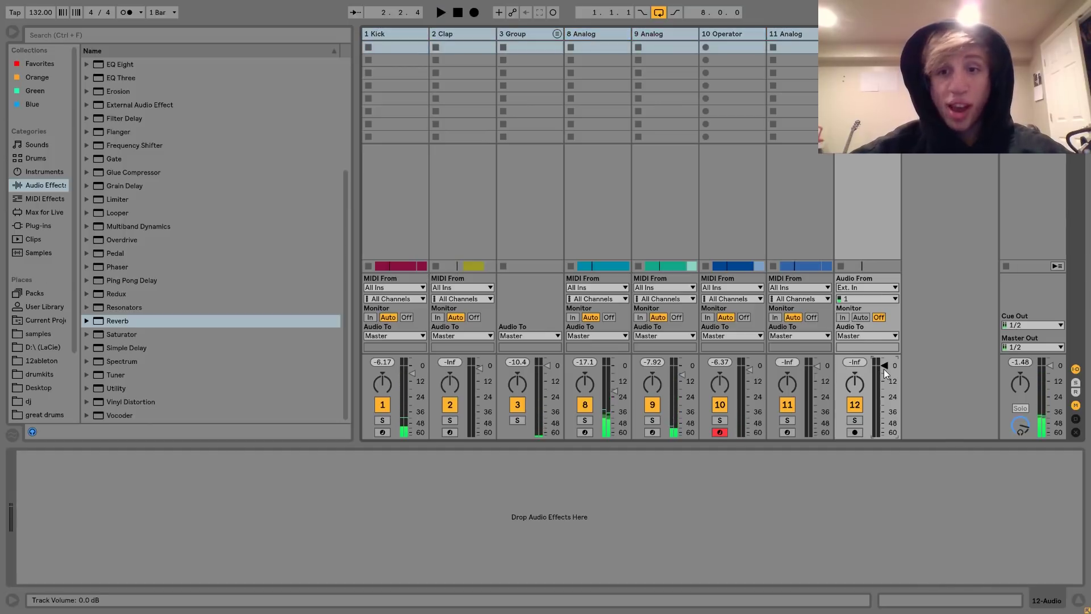
pyautogui.press('space')
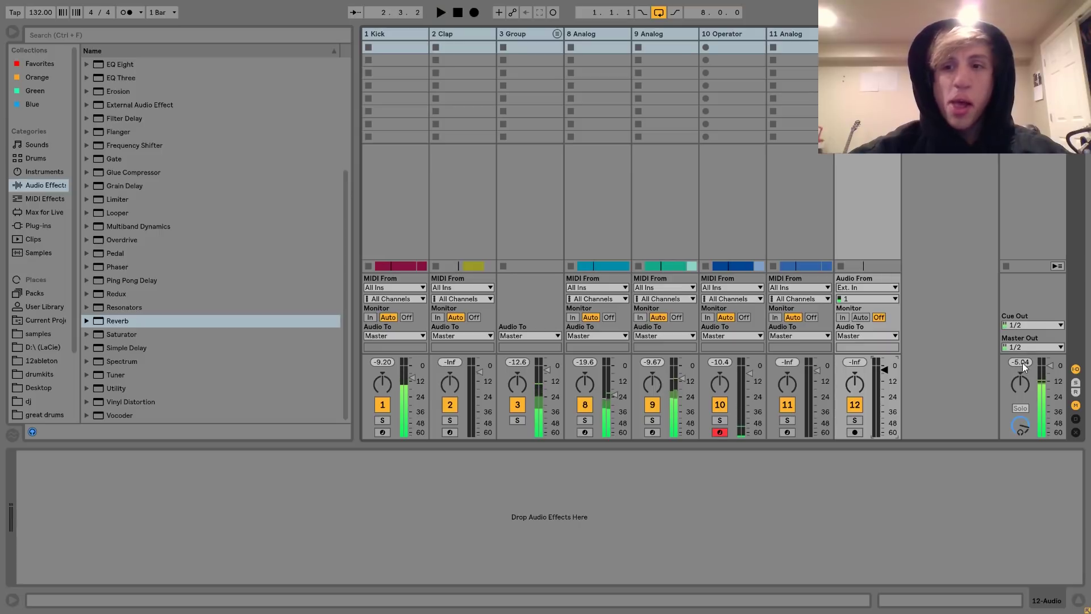
pyautogui.press('Tab')
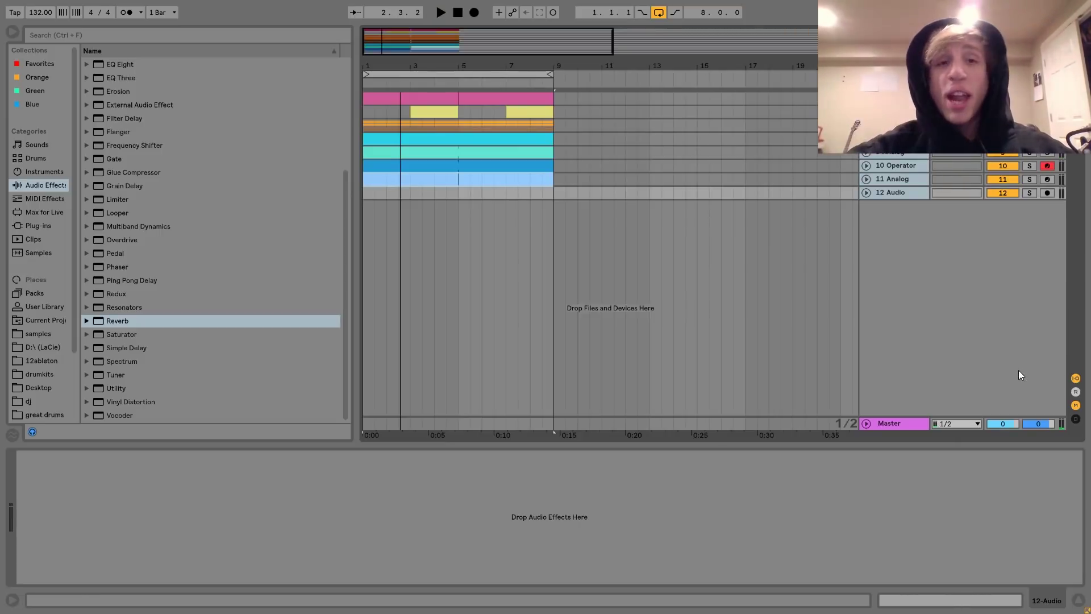
# Step: Turn off the arrangement loop and delete the empty 12 Audio track
pyautogui.click(658, 12)
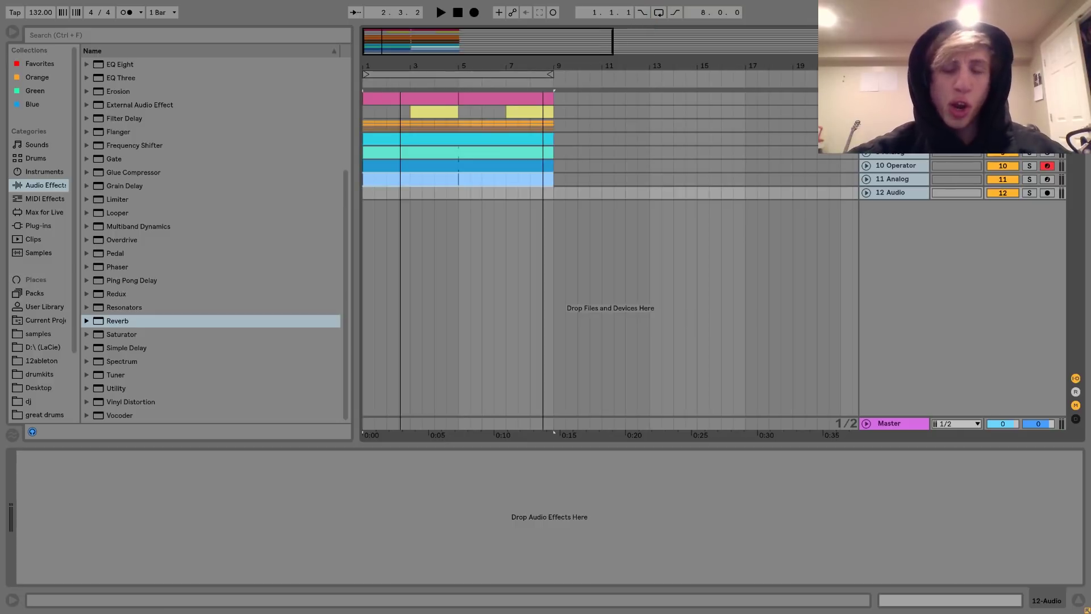
pyautogui.moveTo(543, 65); pyautogui.dragTo(543, 42)
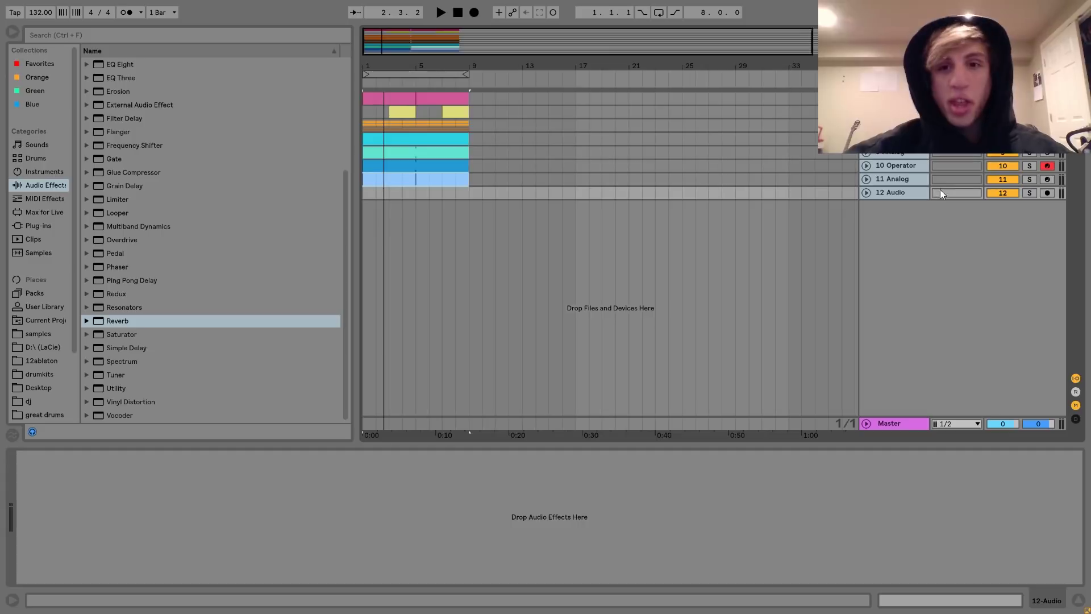
pyautogui.press('Delete')
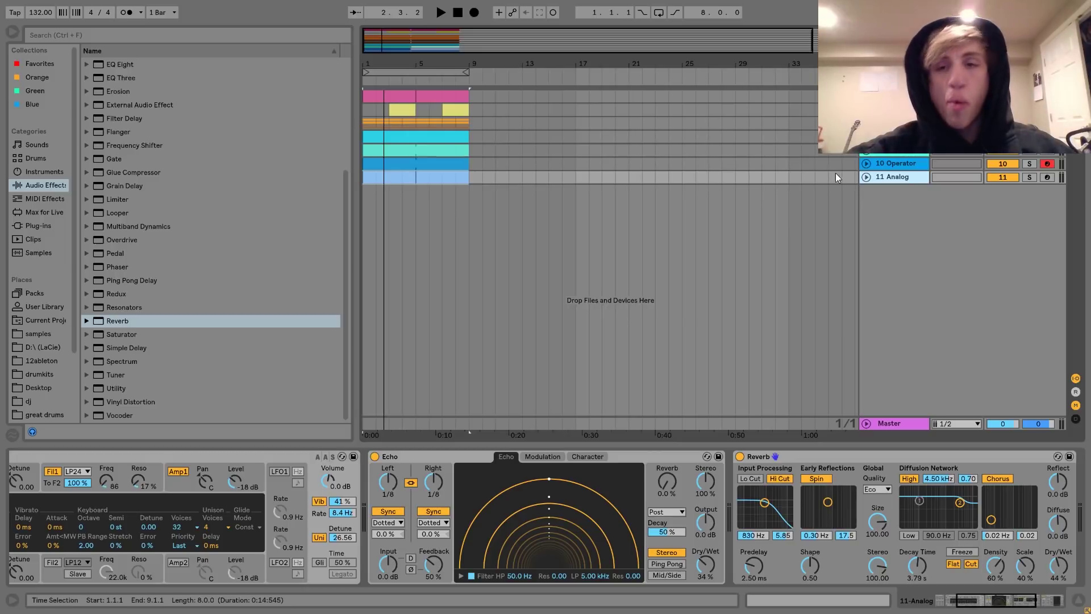
pyautogui.keyDown('alt'); pyautogui.click(865, 178); pyautogui.keyUp('alt')
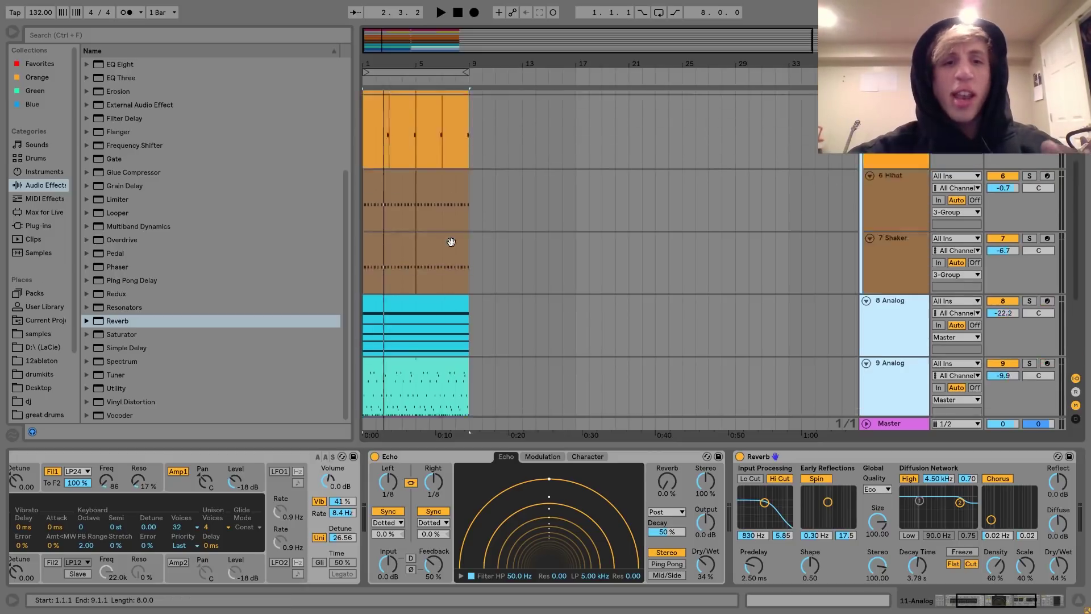
pyautogui.scroll(5, 451, 242)
pyautogui.keyDown('alt'); pyautogui.click(866, 160); pyautogui.keyUp('alt')
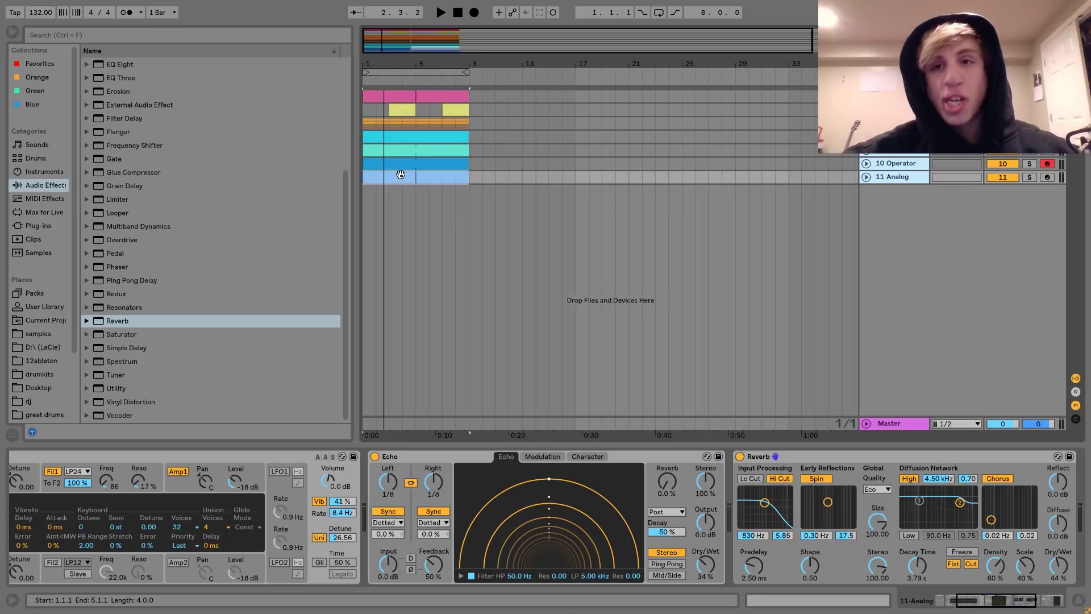
# Step: Move the eight bars of clips on all tracks to bar 49, and place a copy of the kick clips at bar 1
pyautogui.click(363, 111)
pyautogui.keyDown('shift'); pyautogui.click(442, 176); pyautogui.keyUp('shift')
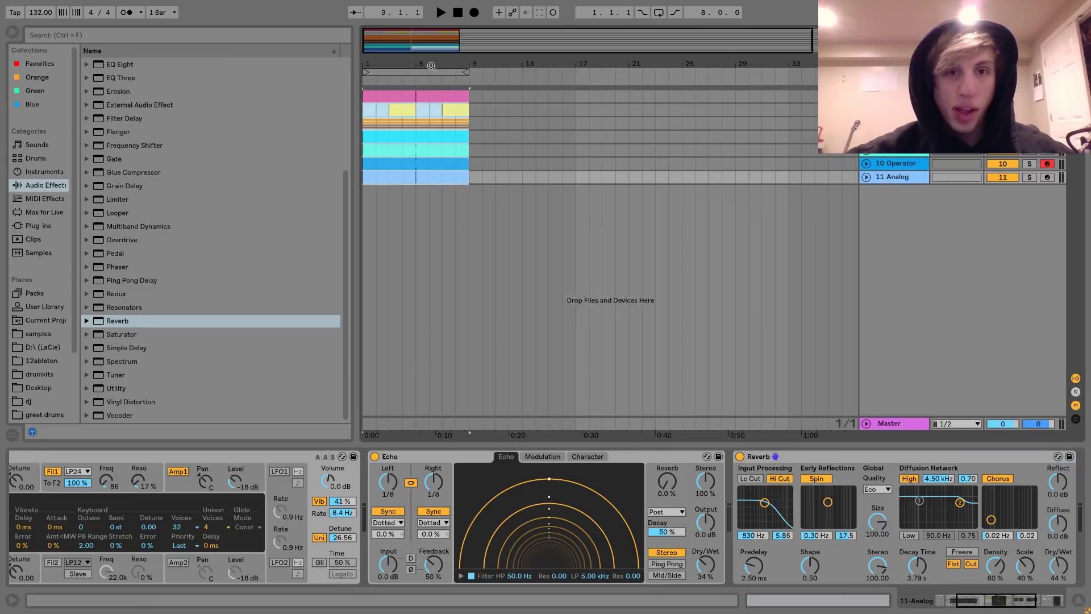
pyautogui.moveTo(432, 66); pyautogui.dragTo(407, 63)
pyautogui.moveTo(445, 108); pyautogui.dragTo(378, 98)
pyautogui.press('space')
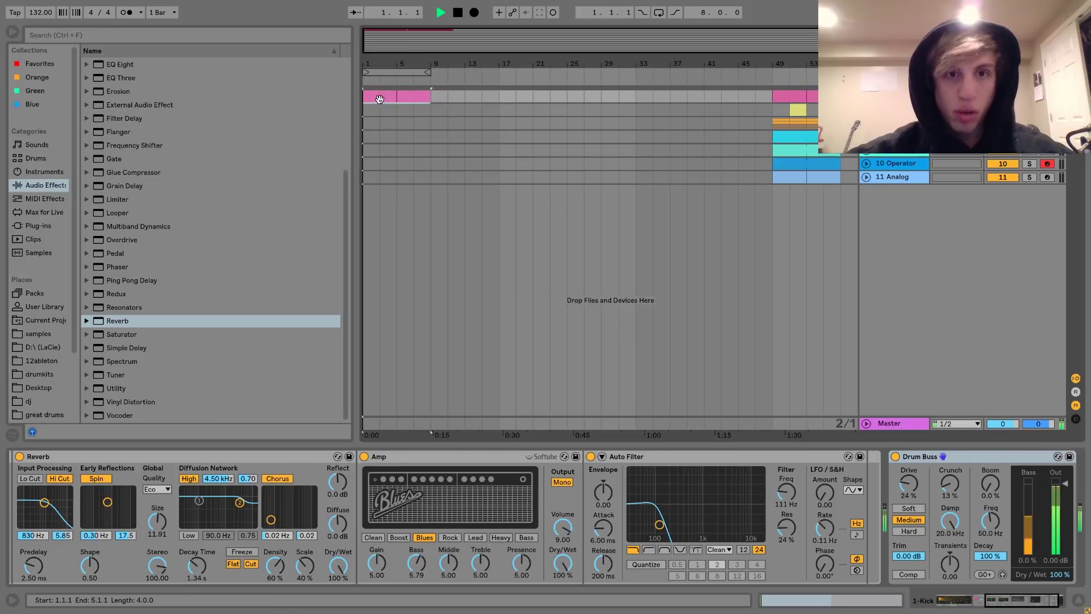
# Step: Try copying the 10 Operator clips from bar 49 to bar 1 and play them with the kick
pyautogui.click(804, 164)
pyautogui.press('space')
pyautogui.moveTo(826, 164); pyautogui.dragTo(403, 162)
pyautogui.press('space')
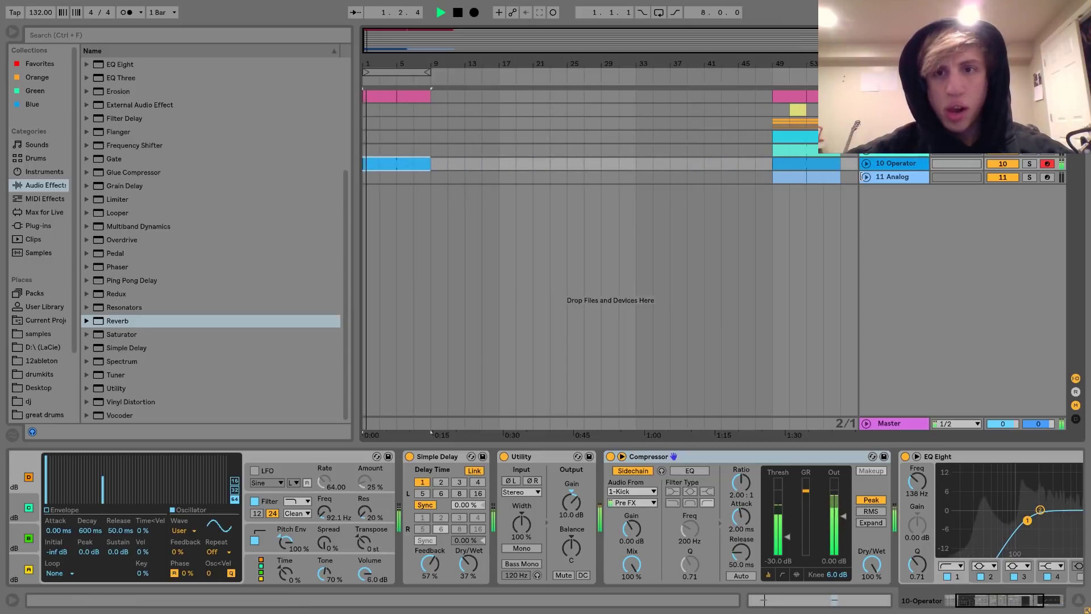
pyautogui.press('space')
pyautogui.hotkey('ctrl', 'z')
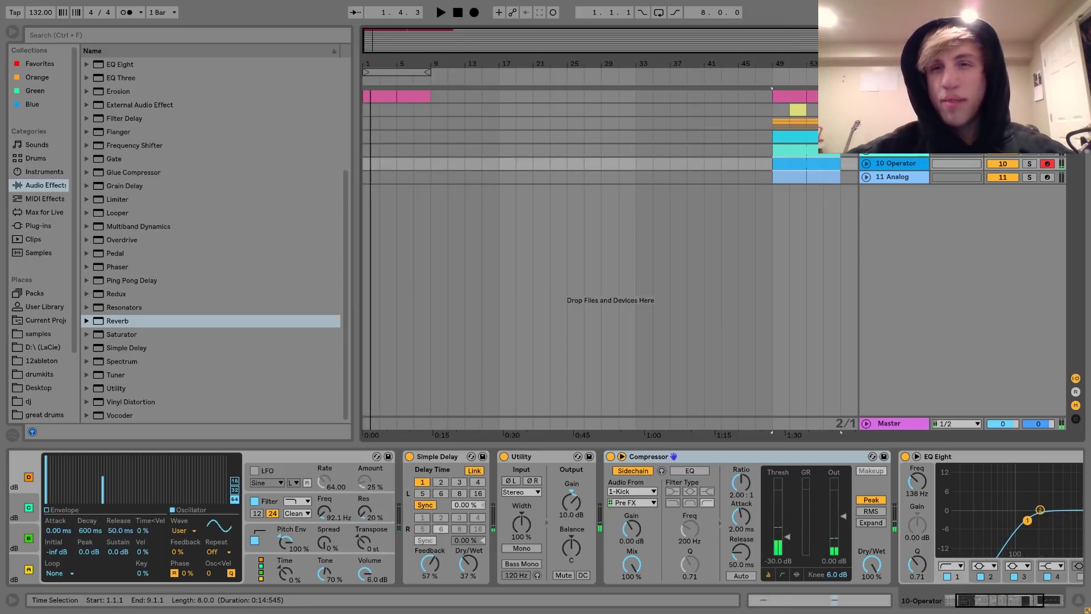
# Step: Copy the 4 Operator clips inside the 3 Group track from bar 49 to bar 1 and audition them with the kick
pyautogui.click(866, 123)
pyautogui.moveTo(827, 182); pyautogui.dragTo(402, 207)
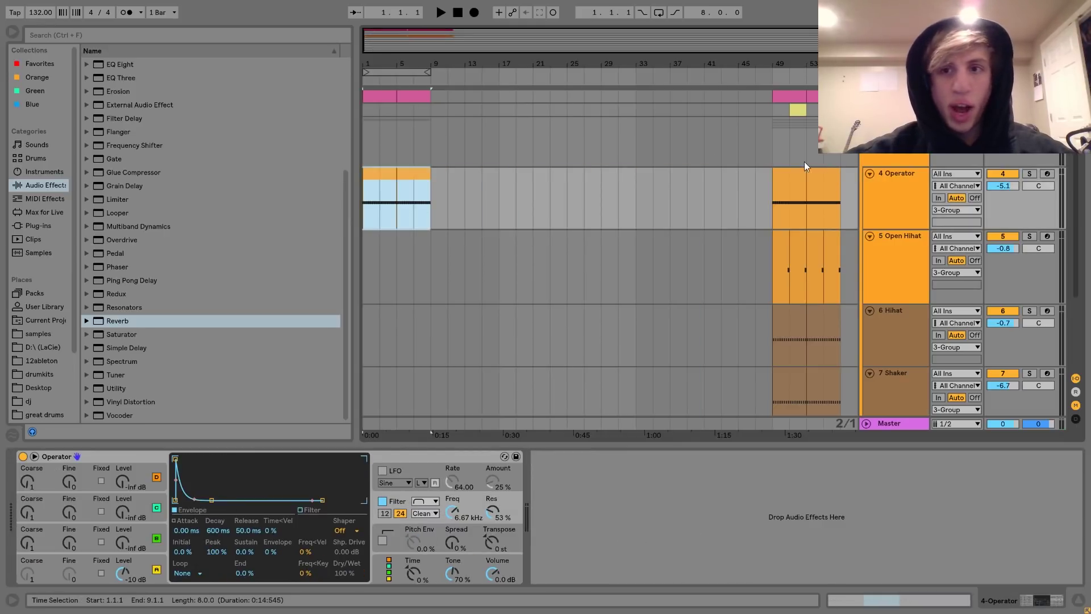
pyautogui.press('space')
pyautogui.click(866, 123)
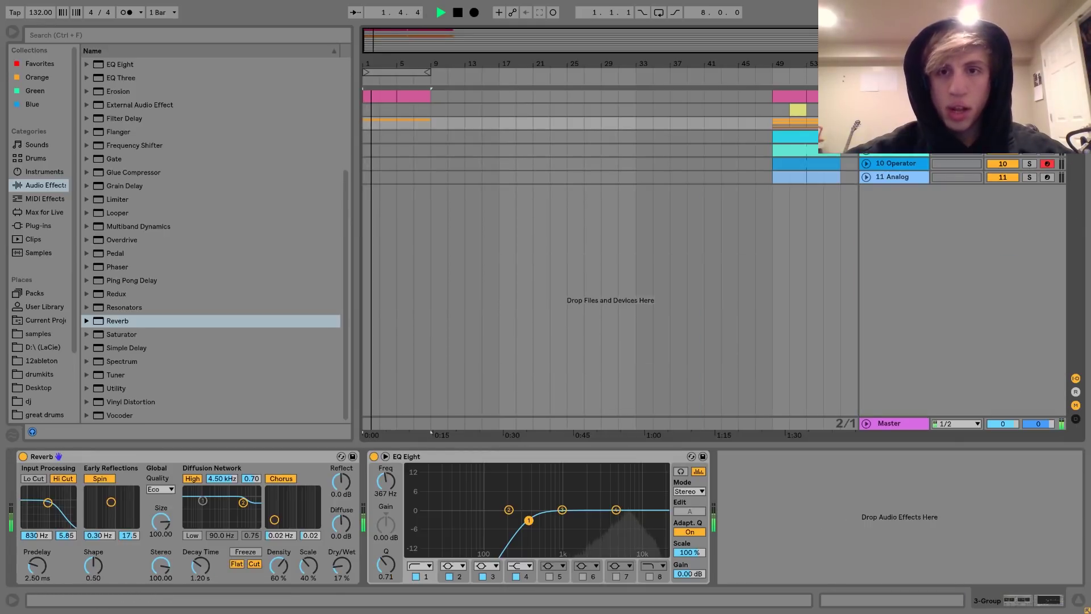
pyautogui.press('space')
# Step: Copy the 2 Clap clips from bar 49 to bar 1 and audition the clap hit just before bar 5
pyautogui.moveTo(771, 108); pyautogui.dragTo(400, 110)
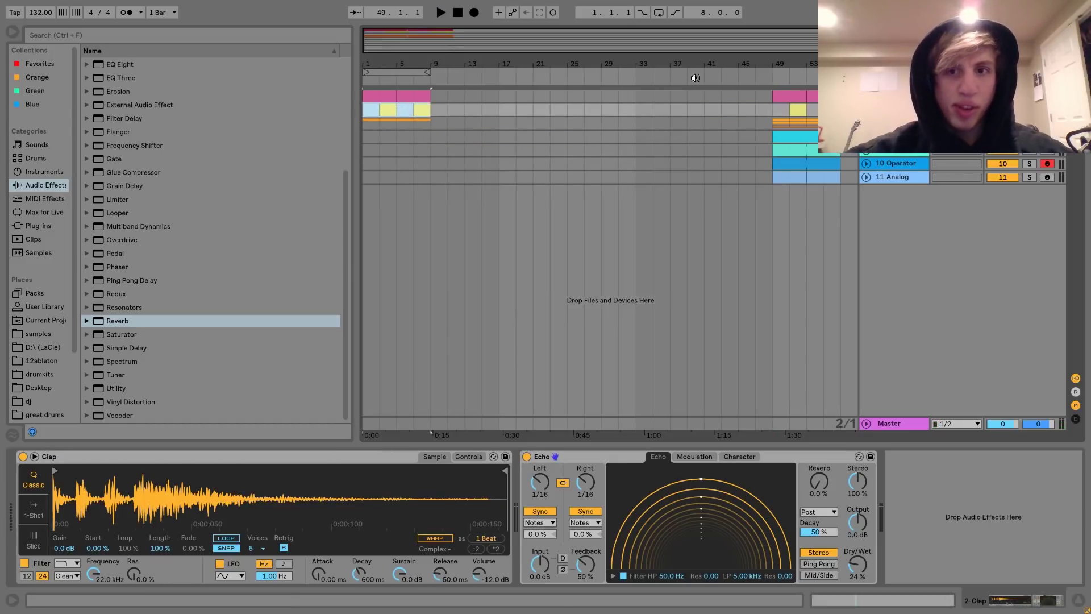
pyautogui.press('u')
pyautogui.moveTo(390, 58); pyautogui.dragTo(390, 60)
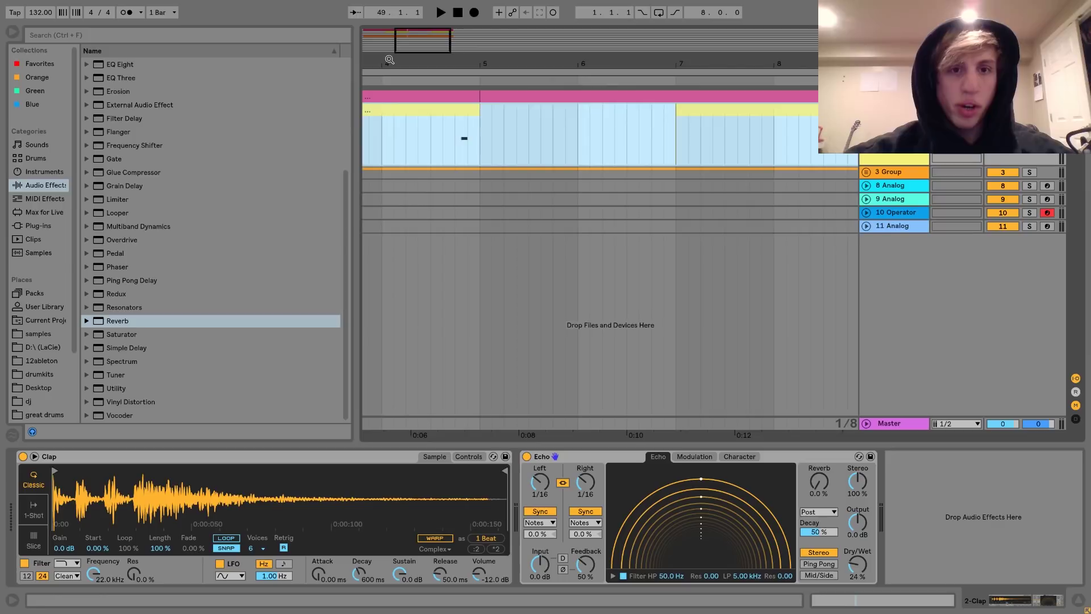
pyautogui.click(452, 143)
pyautogui.press('space')
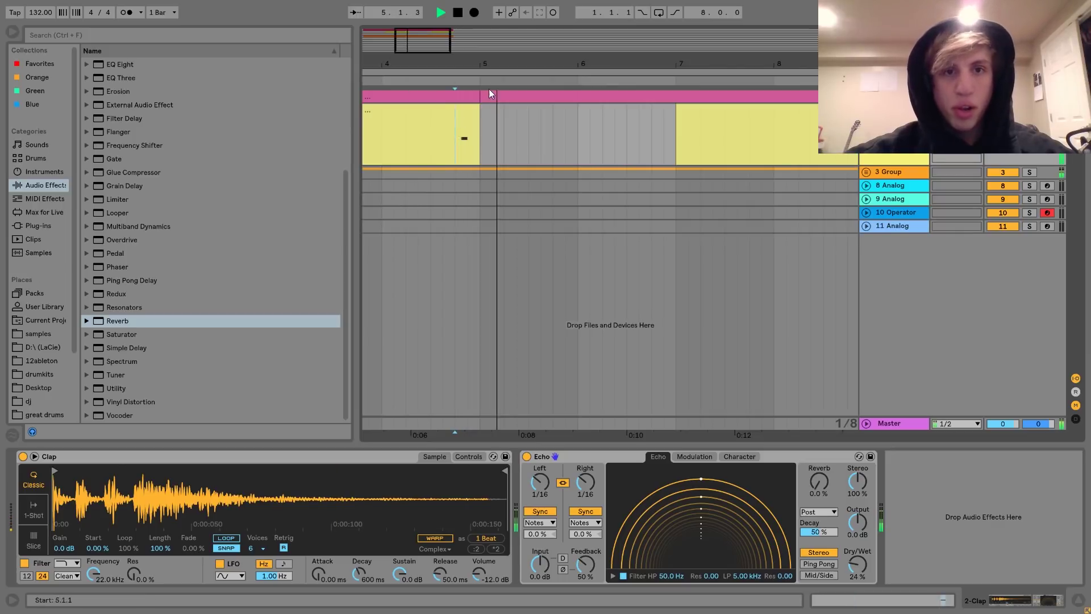
pyautogui.press('space')
pyautogui.press('space')
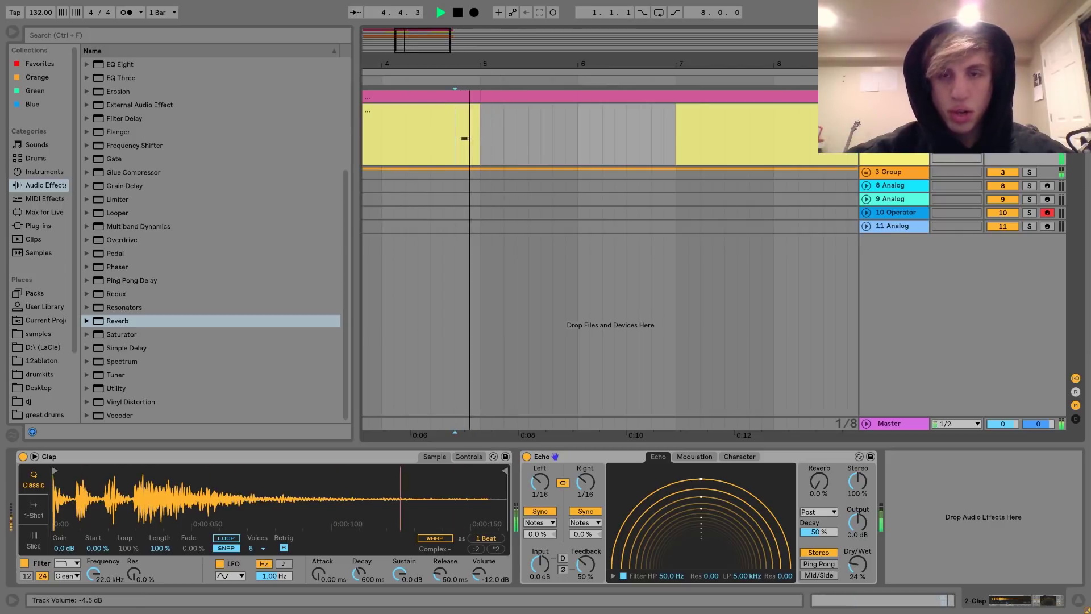
# Step: Duplicate the kick, clap and 3 Group clips from bars 1–8 so they also fill bars 9–16
pyautogui.moveTo(521, 67); pyautogui.dragTo(405, 72)
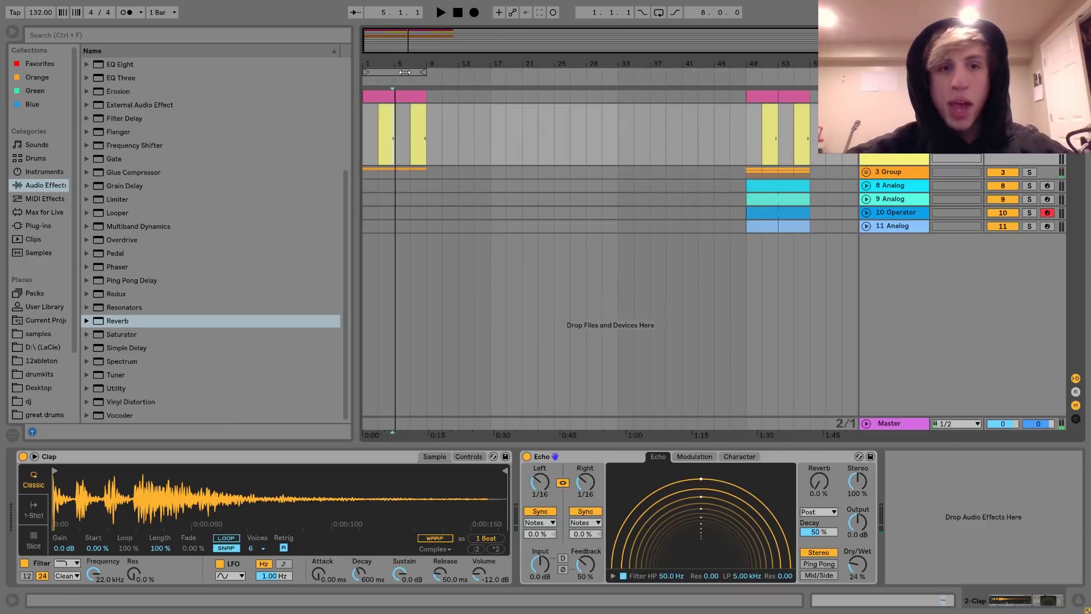
pyautogui.click(366, 141)
pyautogui.press('space')
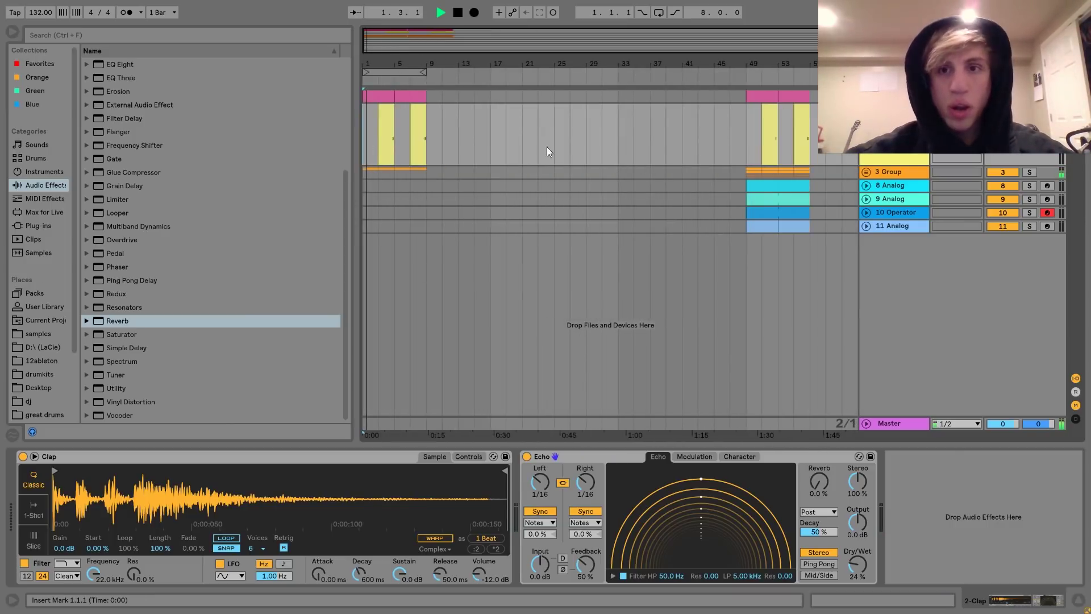
pyautogui.moveTo(428, 95); pyautogui.dragTo(364, 171)
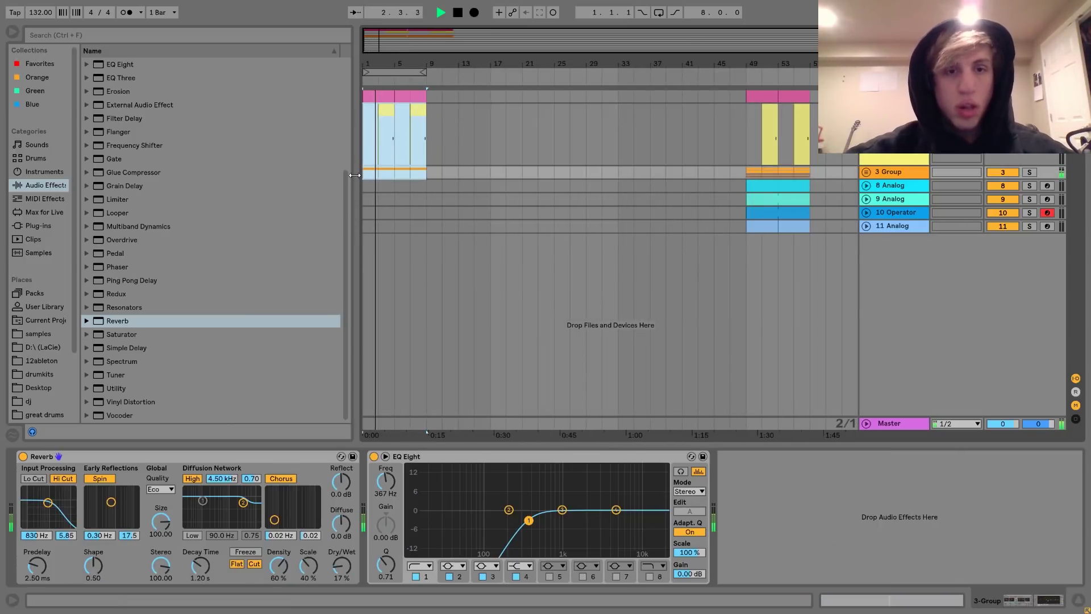
pyautogui.hotkey('ctrl', 'd')
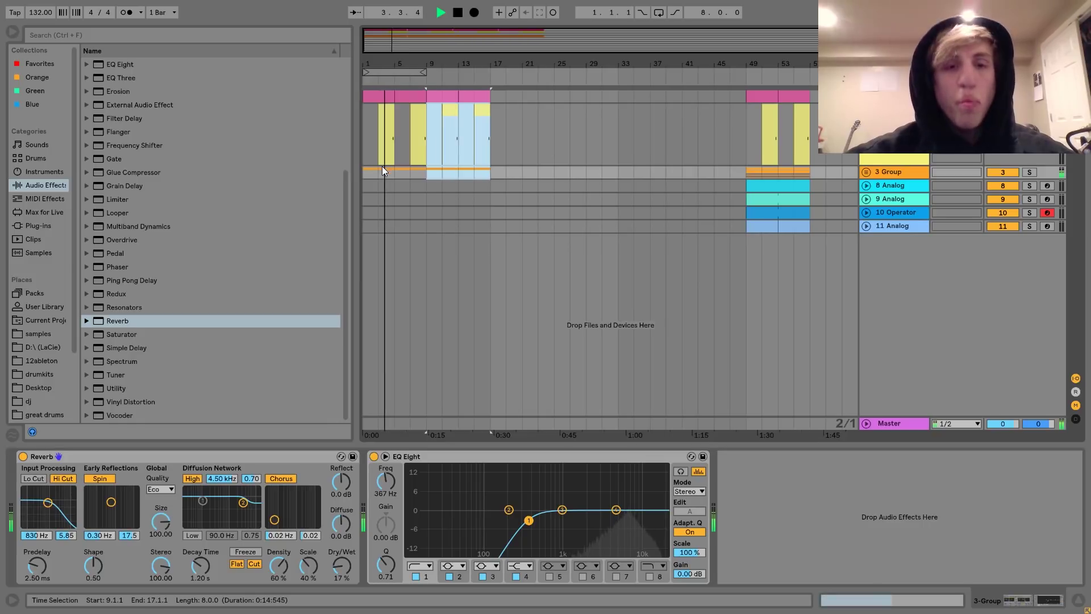
pyautogui.keyDown('shift'); pyautogui.click(365, 174); pyautogui.keyUp('shift')
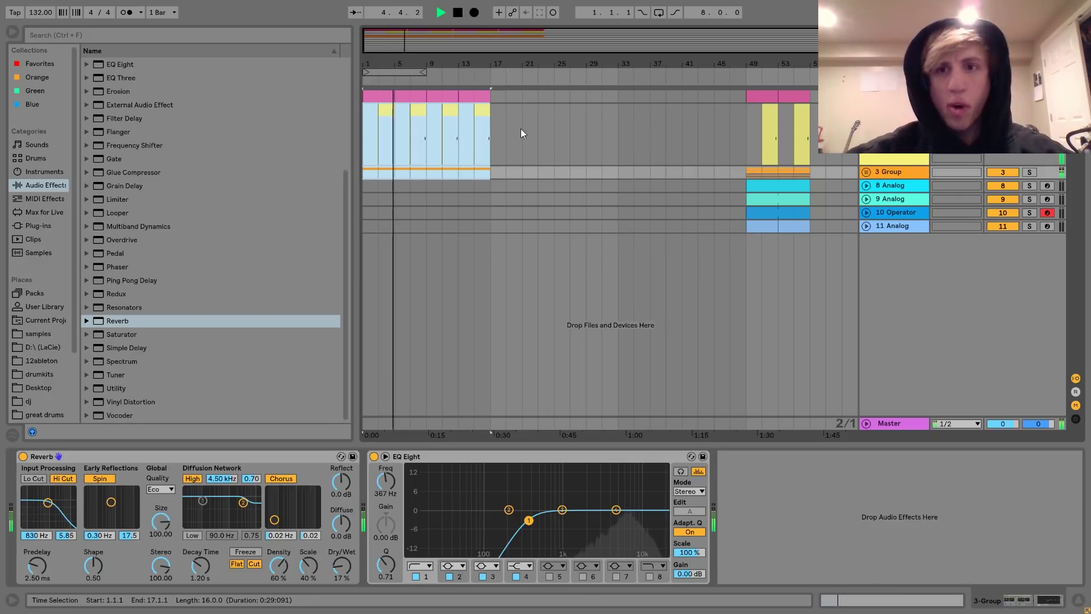
# Step: Copy the 8 Analog clips from bar 49 to bar 1 and repeat them to bar 17
pyautogui.click(839, 189)
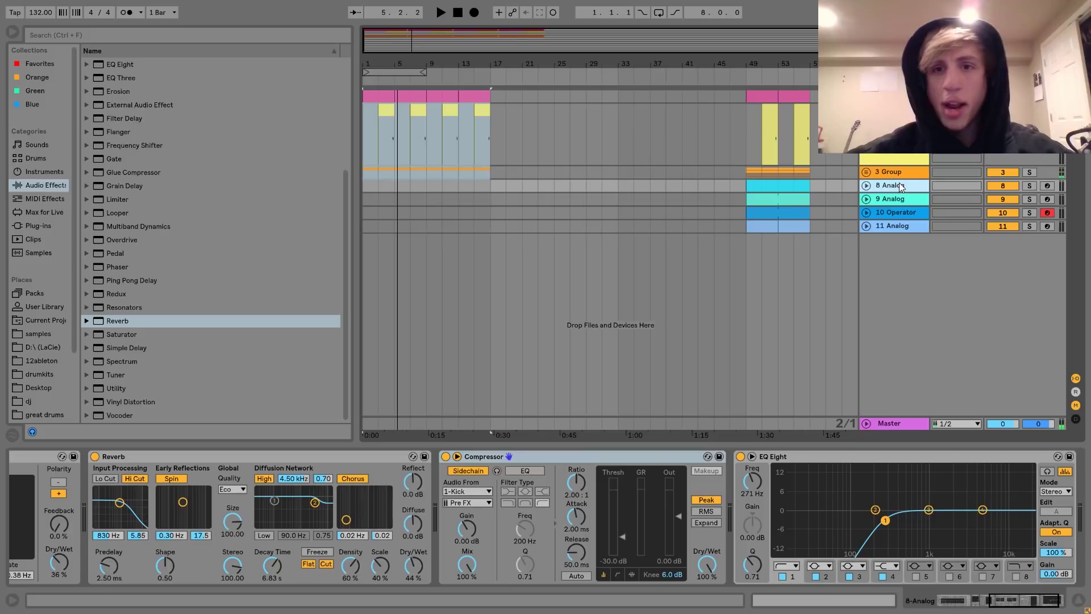
pyautogui.click(865, 186)
pyautogui.moveTo(784, 193); pyautogui.dragTo(490, 200)
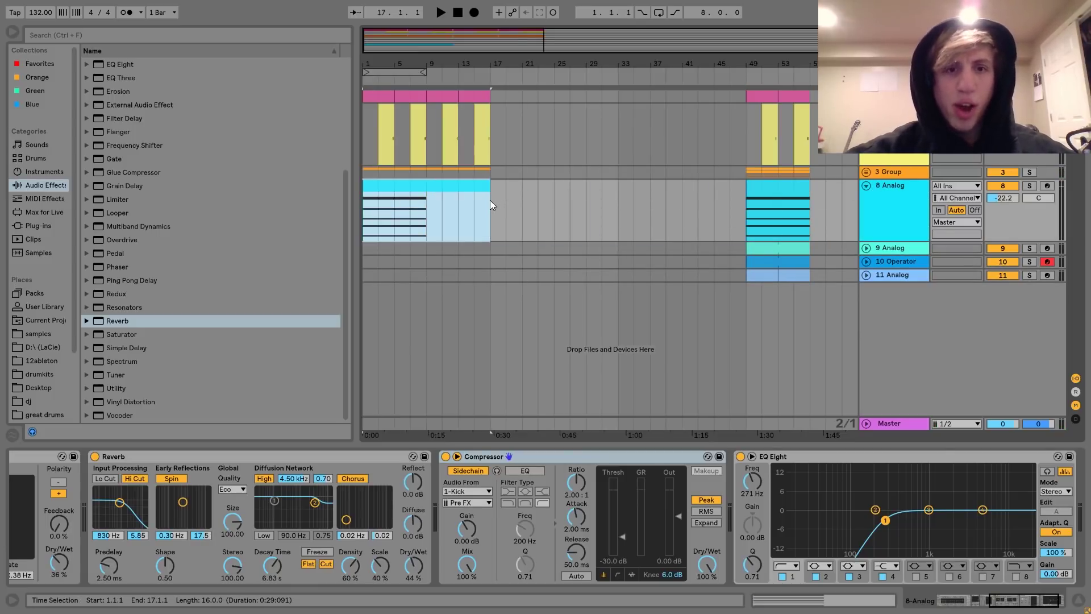
# Step: Apply Legato to all notes in the copied 8 Analog clip and audition it from bar 1
pyautogui.doubleClick(461, 187)
pyautogui.hotkey('ctrl', 'a')
pyautogui.click(88, 200)
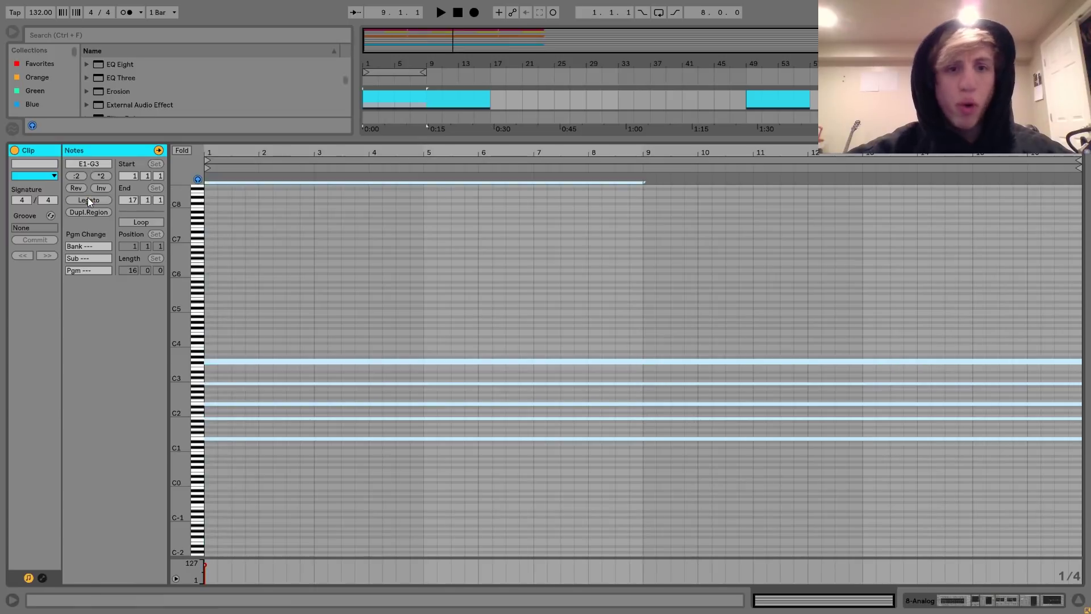
pyautogui.hotkey('shift', 'Tab')
pyautogui.press('space')
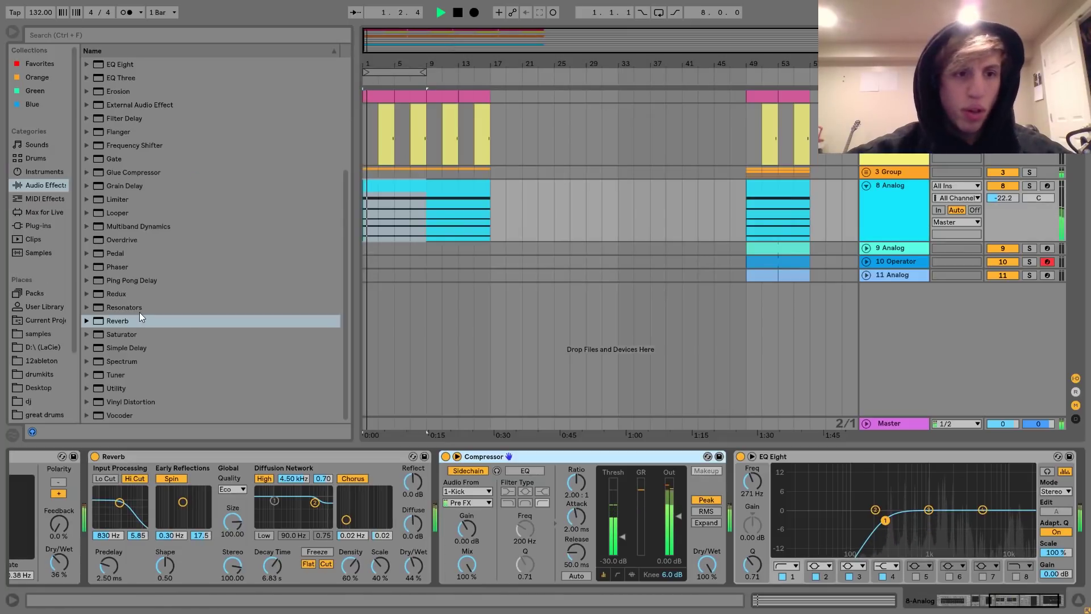
# Step: Add a Utility at the end of the 8 Analog device chain and show its Gain automation in the arrangement
pyautogui.press('space')
pyautogui.moveTo(114, 388); pyautogui.dragTo(946, 484)
pyautogui.click(552, 377)
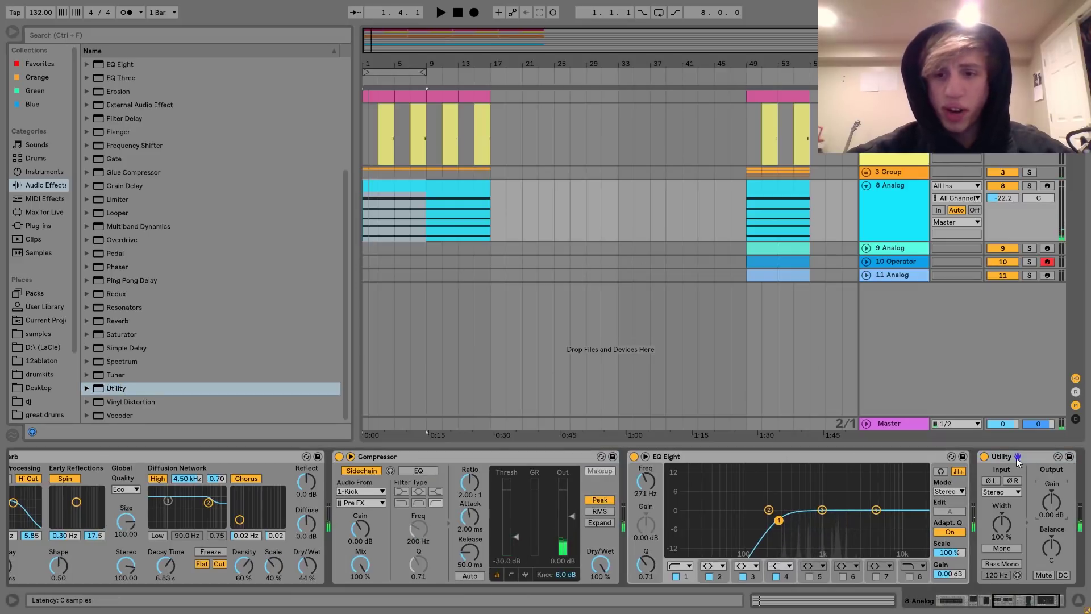
pyautogui.rightClick(1053, 508)
pyautogui.click(1032, 514)
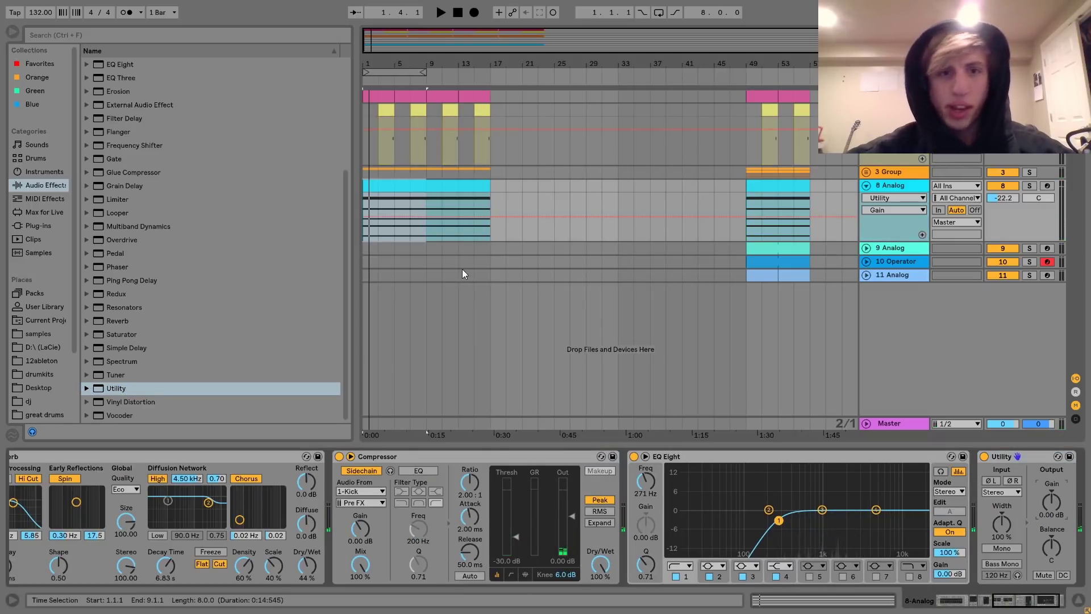
# Step: Automate the 8 Analog Utility gain to rise from -inf dB at bar 1 to 0 dB at bar 17, and play it
pyautogui.click(491, 216)
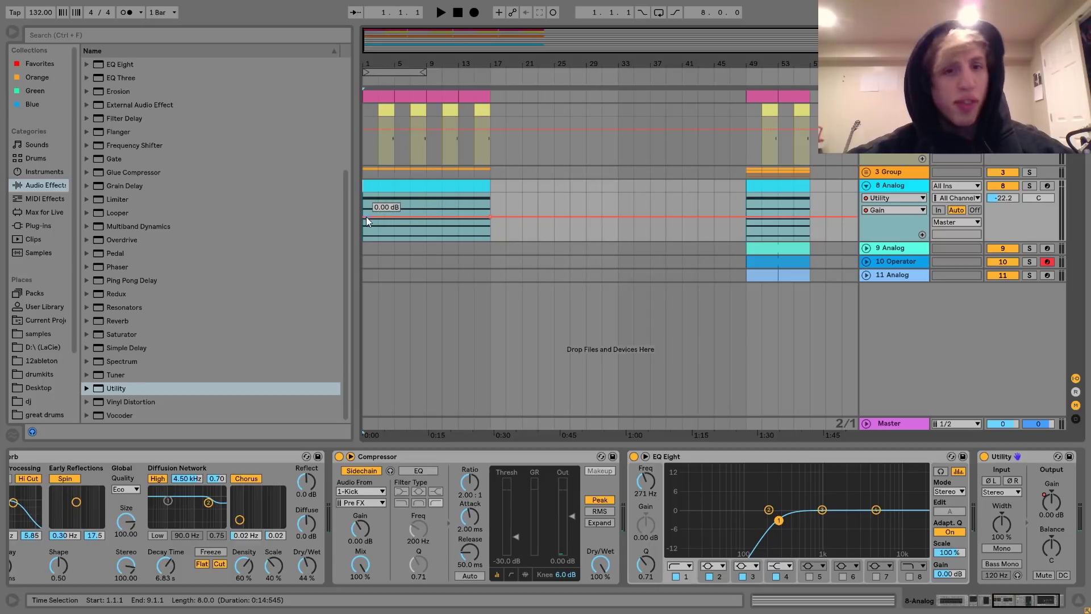
pyautogui.moveTo(364, 216); pyautogui.dragTo(364, 239)
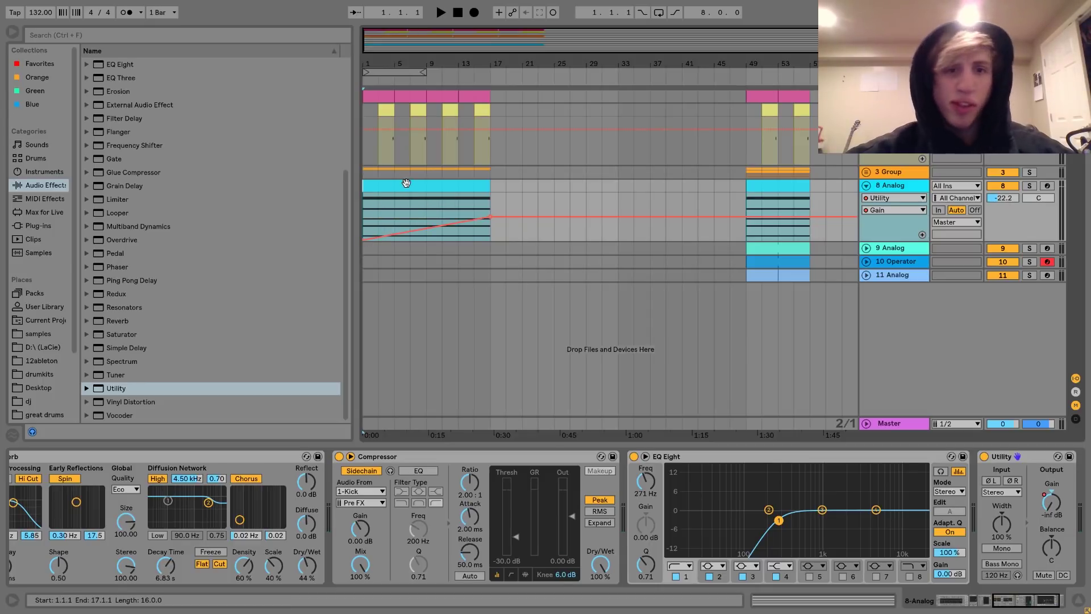
pyautogui.click(405, 184)
pyautogui.press('space')
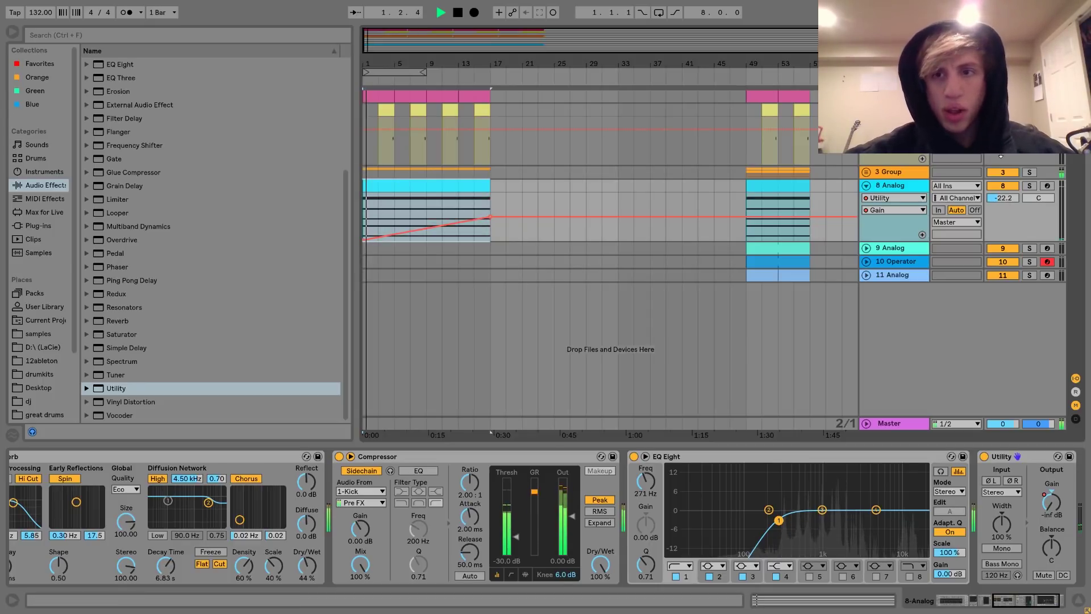
# Step: Fold the 8 Analog and Clap tracks while auditioning the first eight bars of the intro
pyautogui.click(867, 186)
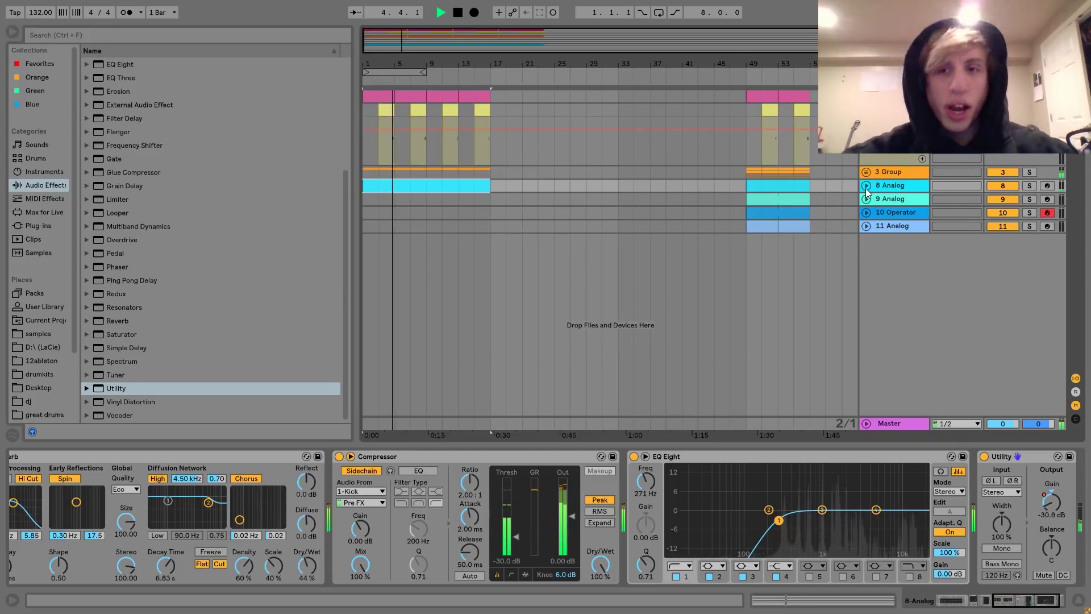
pyautogui.click(879, 187)
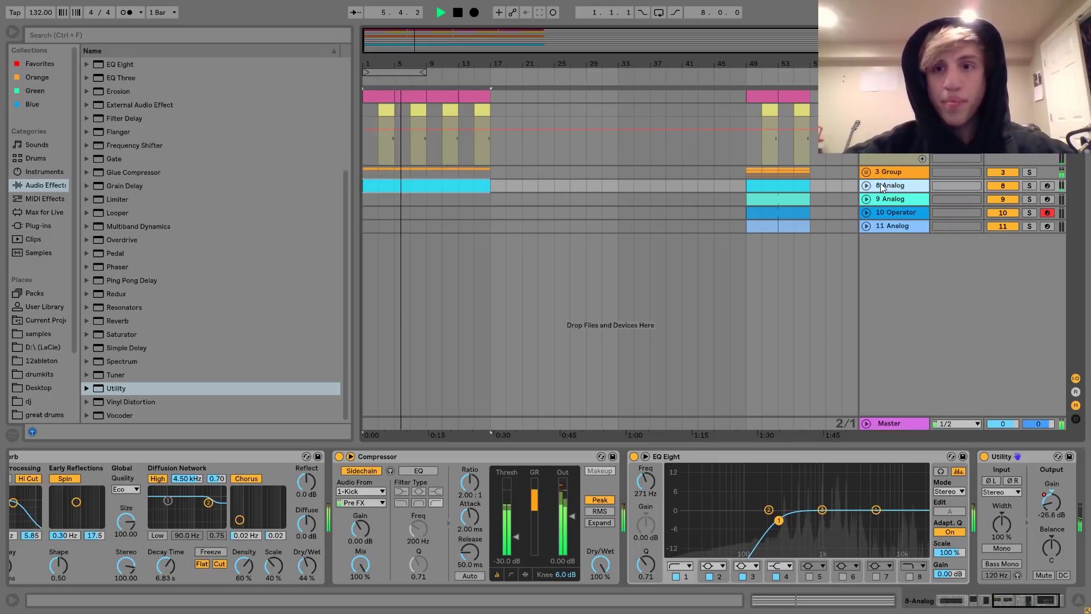
pyautogui.press('a')
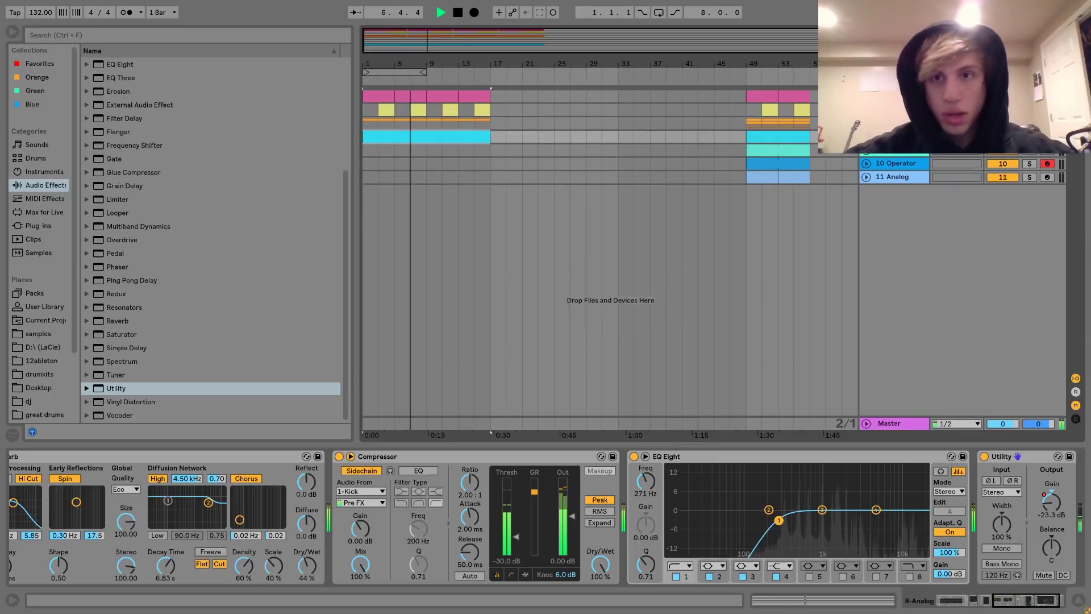
pyautogui.click(894, 96)
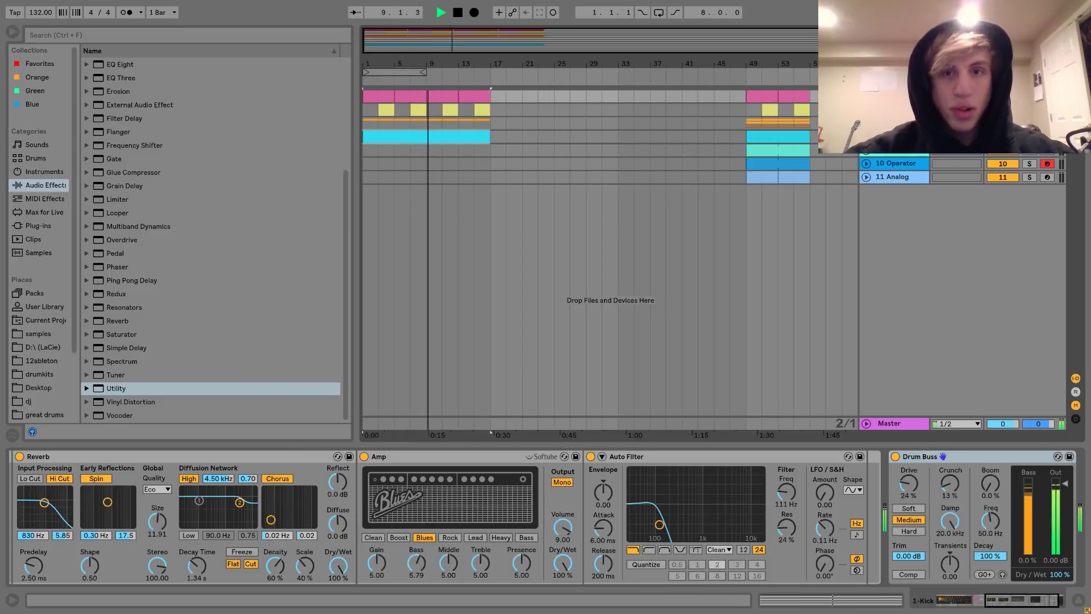
pyautogui.press('a')
# Step: Unfold the 3 Group, copy the 6 Hihat and 7 Shaker clips from bar 49 to bar 9, and play them
pyautogui.press('space')
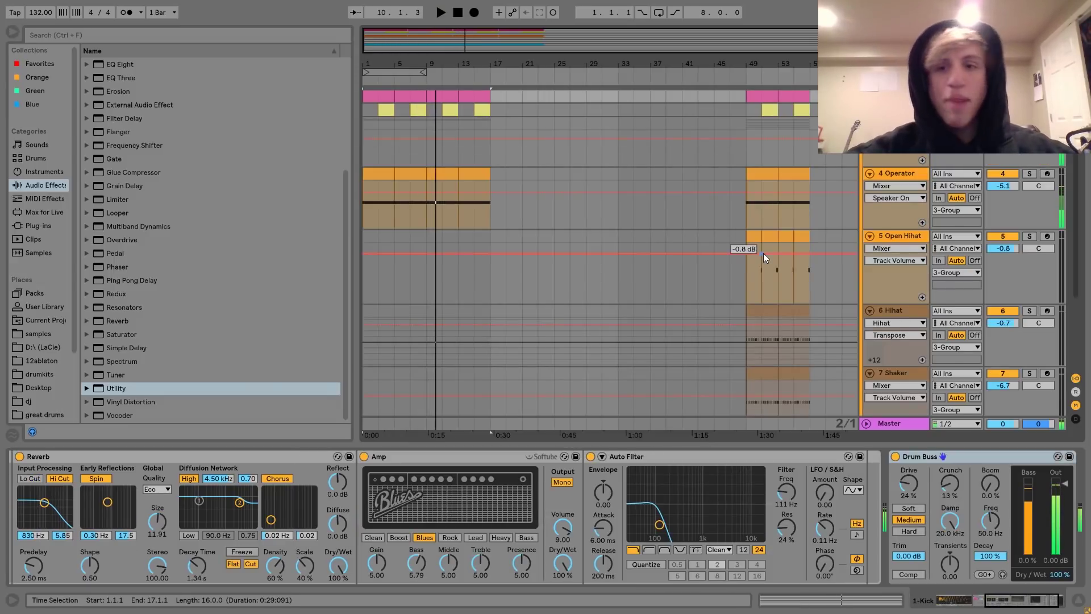
pyautogui.scroll(-4, 763, 253)
pyautogui.click(758, 227)
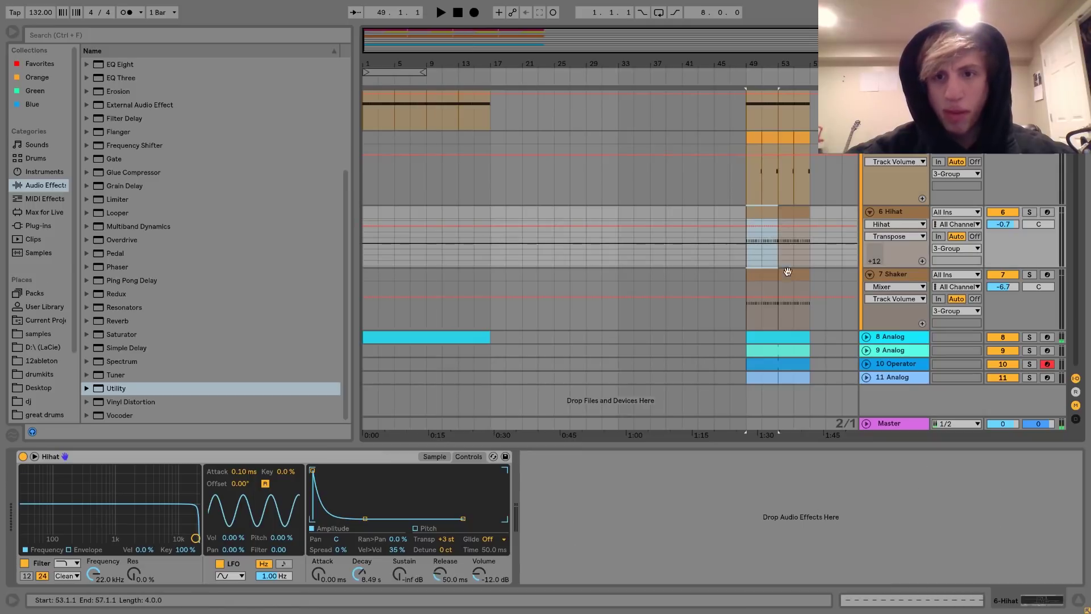
pyautogui.keyDown('shift'); pyautogui.click(796, 275); pyautogui.keyUp('shift')
pyautogui.moveTo(764, 205); pyautogui.dragTo(442, 233)
pyautogui.press('space')
# Step: Copy all the 5 Open Hihat clips from bar 49 to bar 9
pyautogui.click(754, 140)
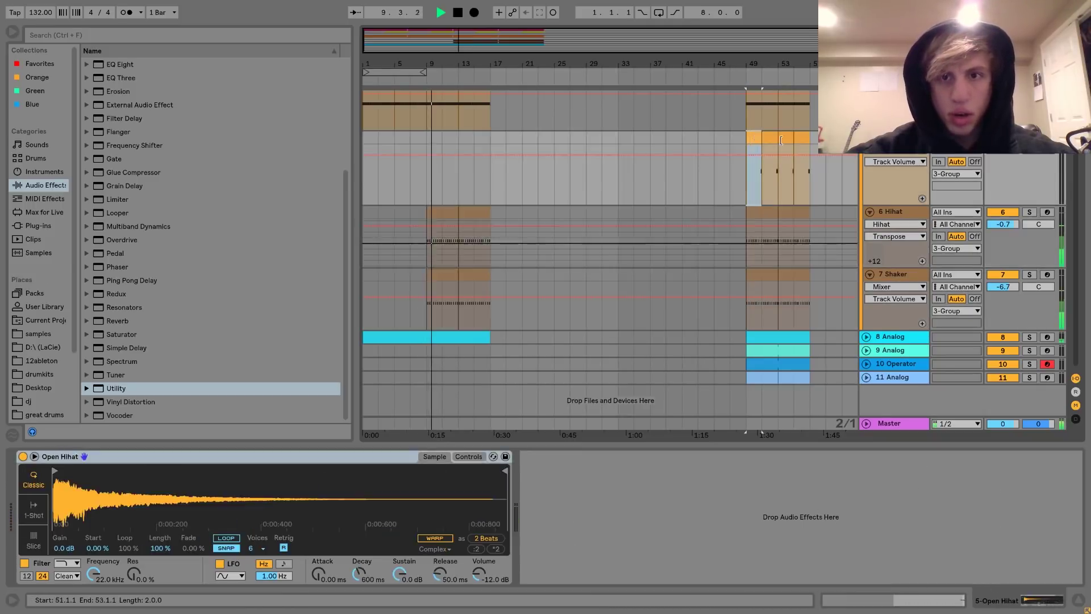
pyautogui.keyDown('shift'); pyautogui.click(804, 140); pyautogui.keyUp('shift')
pyautogui.moveTo(803, 139); pyautogui.dragTo(482, 140)
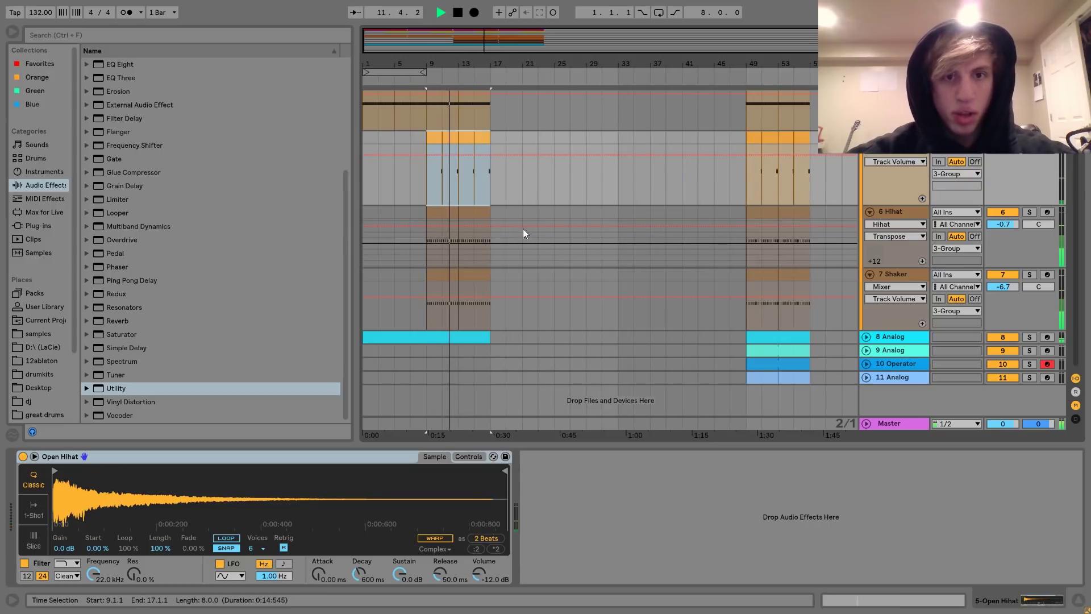
# Step: Listen to the layered hats up to bar 17, then fold the 3 Group and stop playback
pyautogui.click(891, 209)
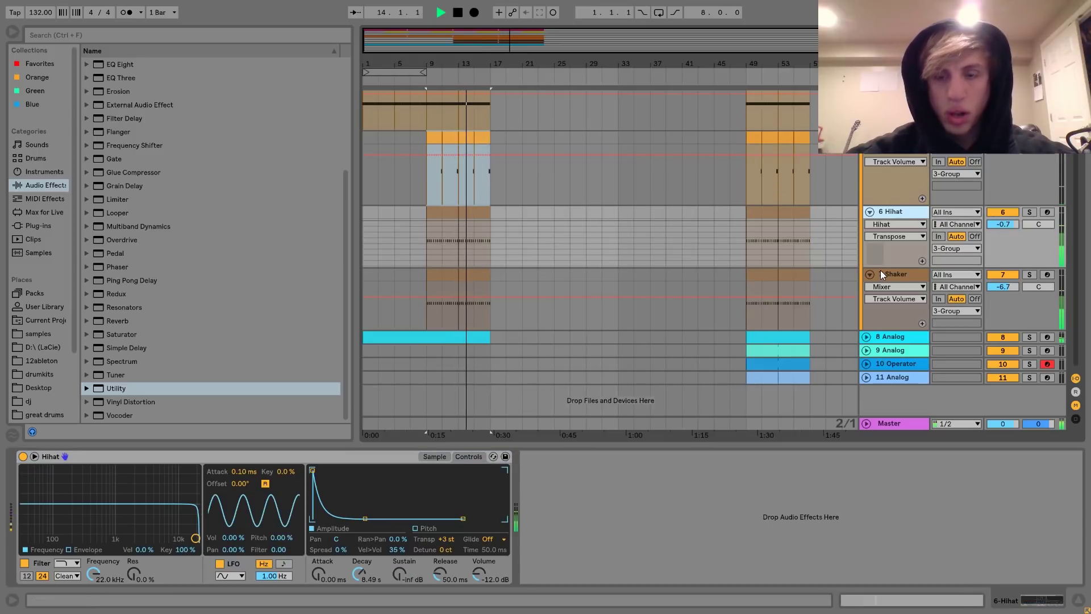
pyautogui.scroll(3, 953, 290)
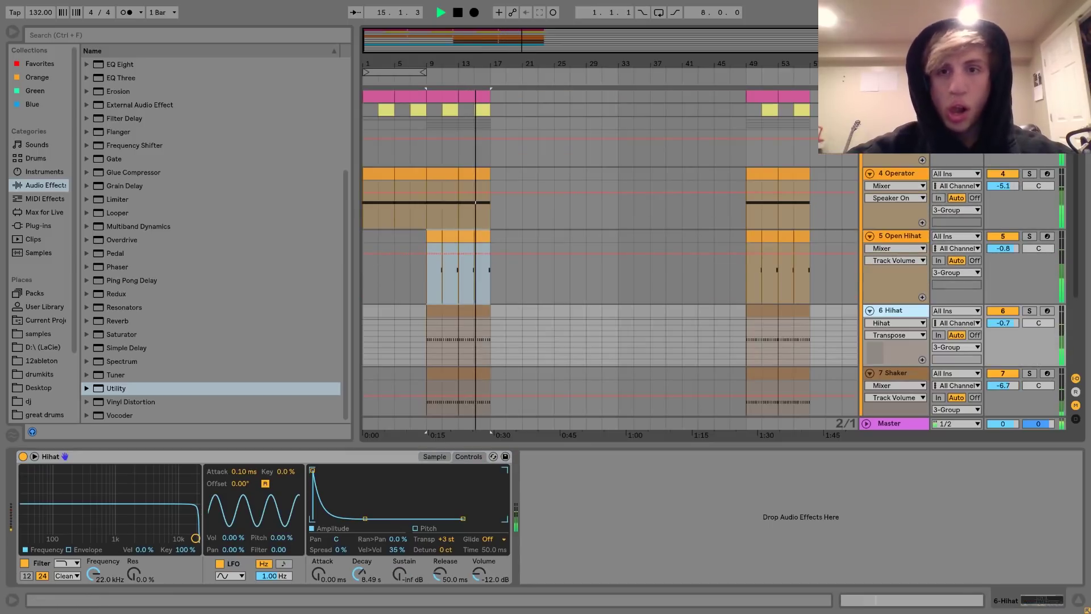
pyautogui.click(867, 124)
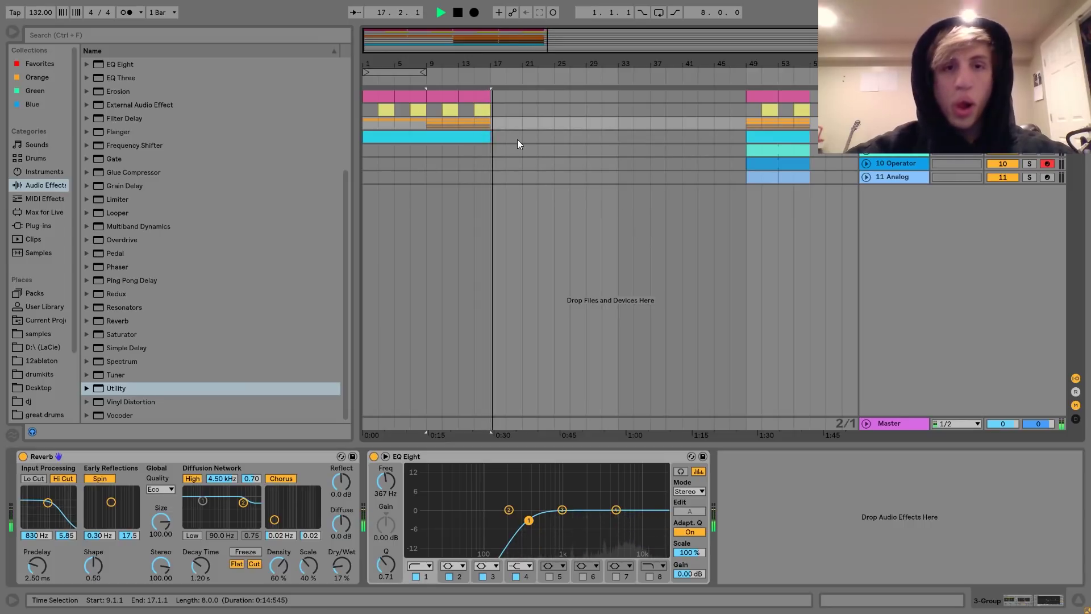
pyautogui.press('space')
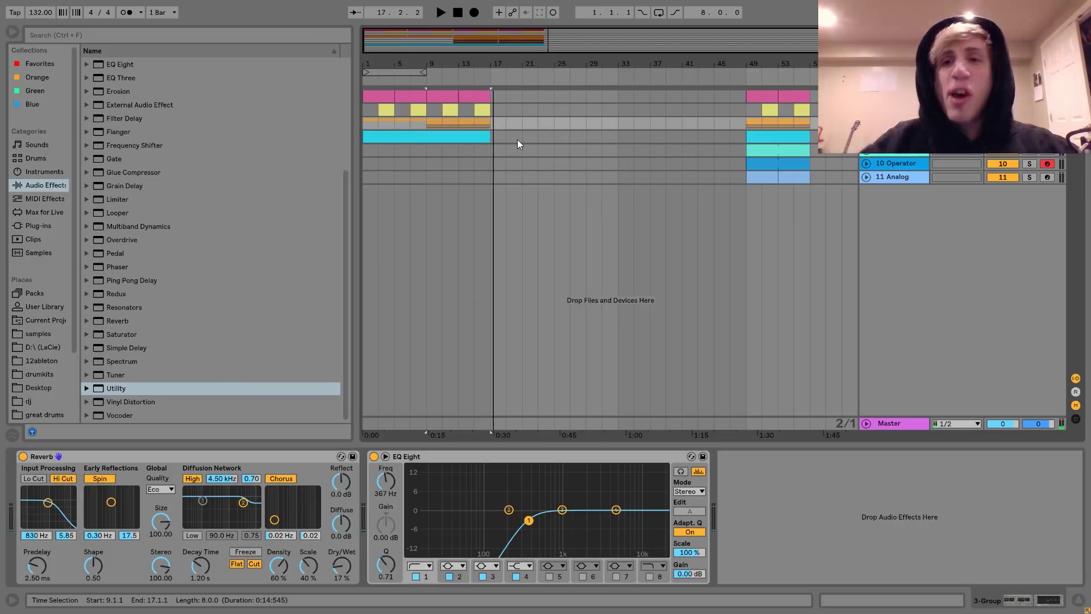
# Step: Unfold the 3 Group, select the 6 Hihat clips from bar 9 to bar 17, and loop that range
pyautogui.click(431, 117)
pyautogui.hotkey('ctrl', 'e')
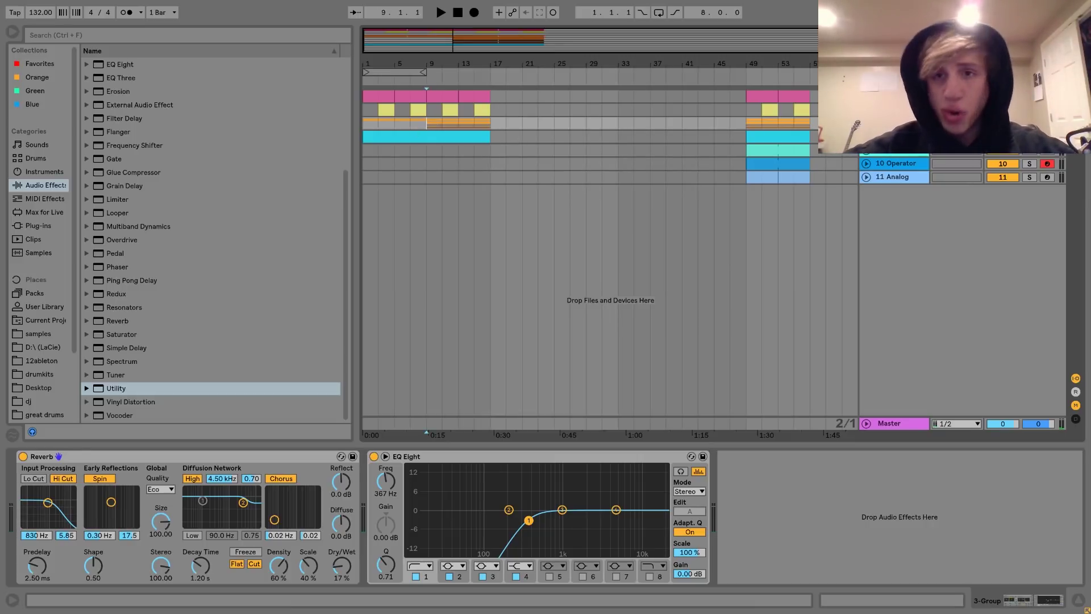
pyautogui.click(866, 123)
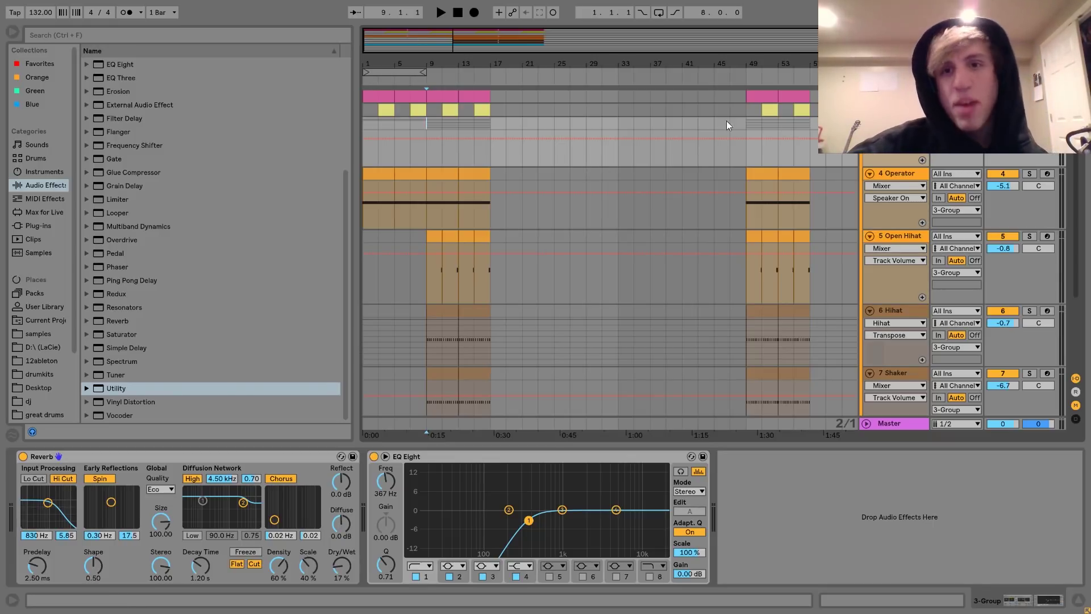
pyautogui.moveTo(743, 96); pyautogui.dragTo(422, 134)
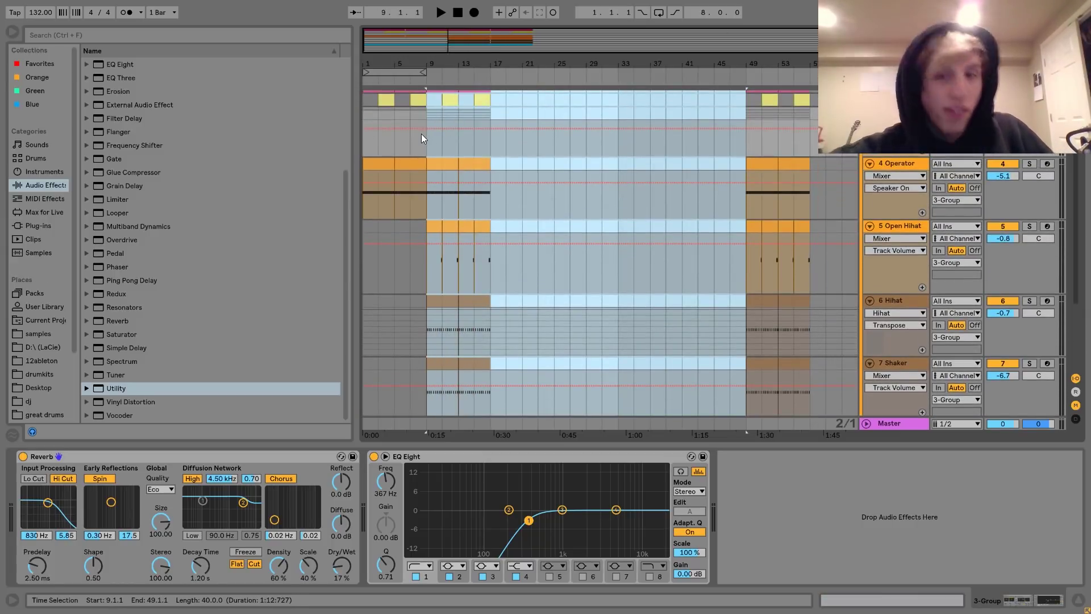
pyautogui.scroll(1, 421, 134)
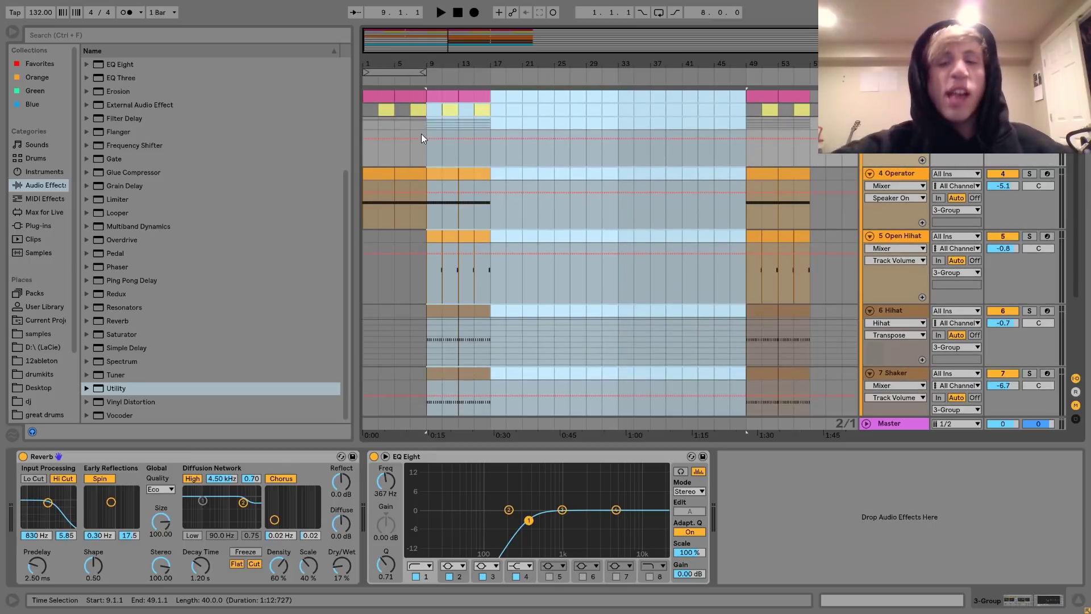
pyautogui.click(436, 312)
pyautogui.keyDown('shift'); pyautogui.click(475, 308); pyautogui.keyUp('shift')
pyautogui.hotkey('ctrl', 'l')
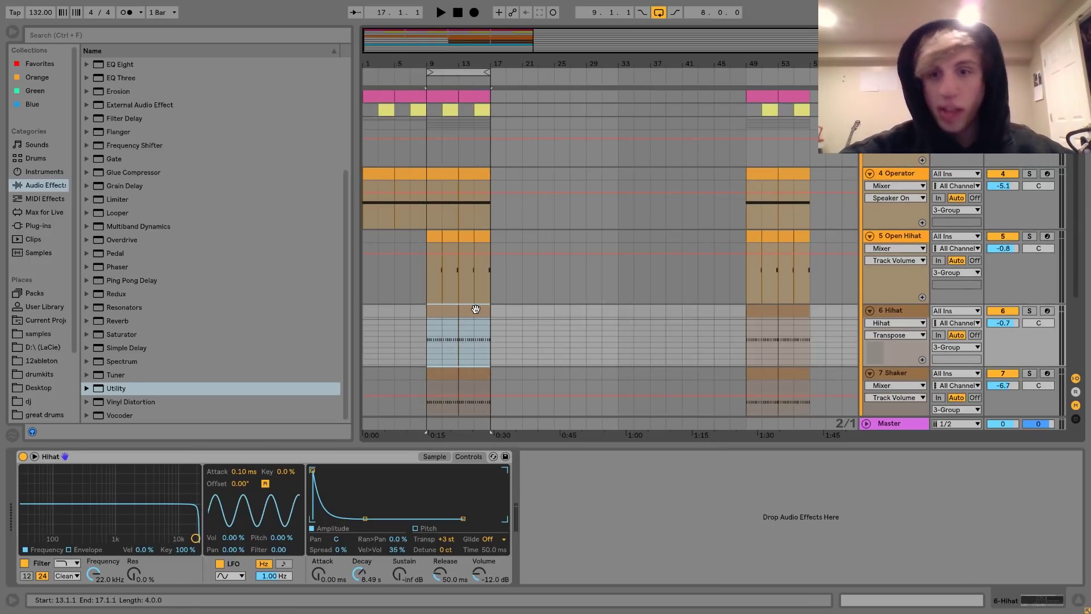
# Step: Group the 6 Hihat and 7 Shaker tracks inside the 3 Group, solo the new group and audition it
pyautogui.click(892, 312)
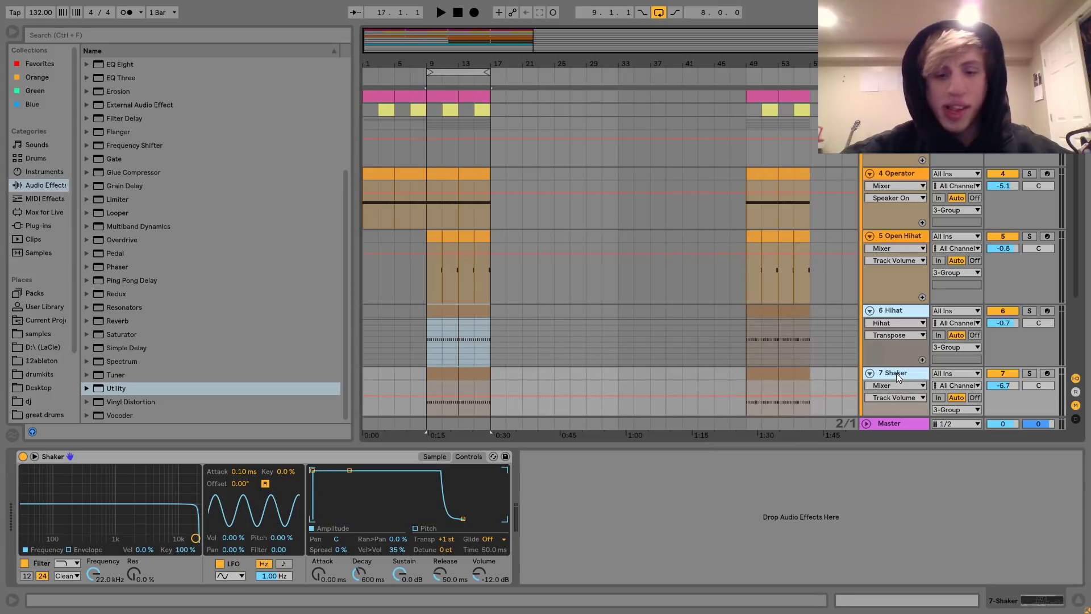
pyautogui.hotkey('ctrl', 'g')
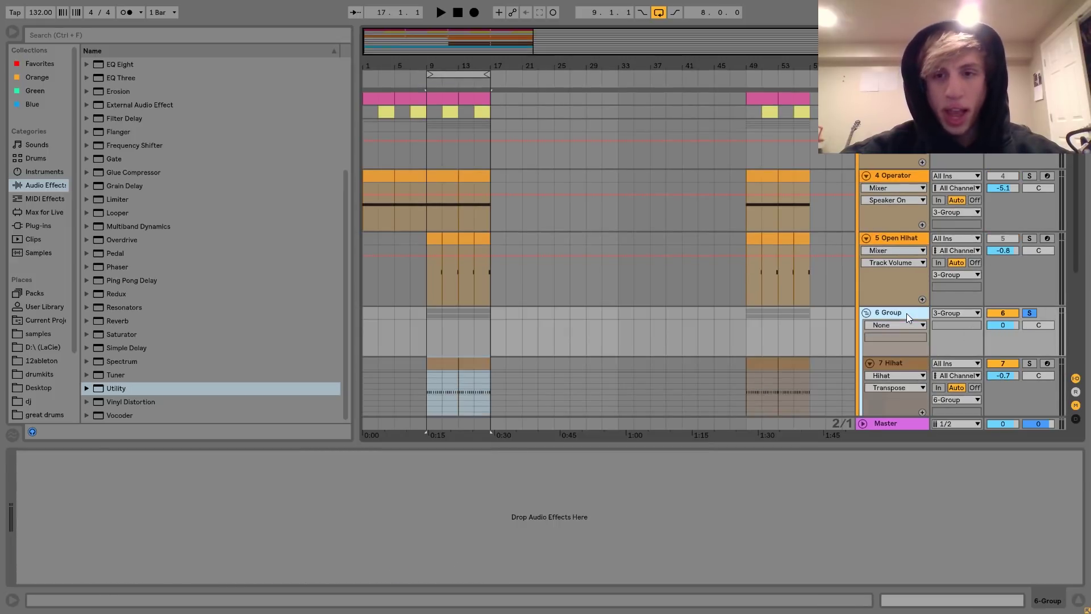
pyautogui.press('space')
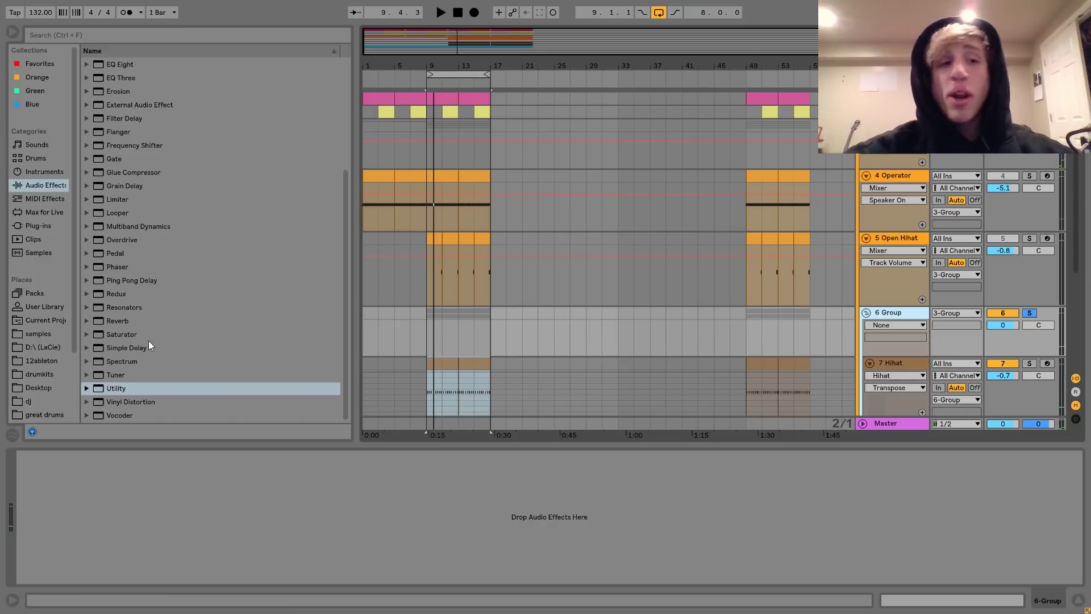
# Step: Add a Saturator to the hihat and shaker group and raise its Drive to about 11.4 dB
pyautogui.moveTo(145, 335); pyautogui.dragTo(159, 482)
pyautogui.moveTo(39, 492); pyautogui.dragTo(39, 470)
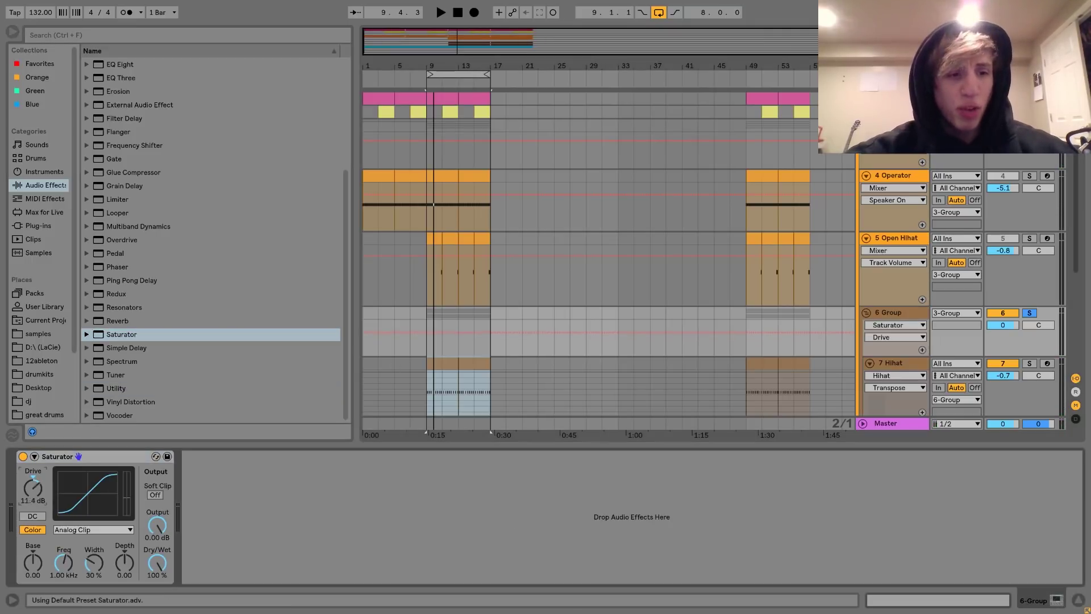
# Step: Set the 6 Group's Saturator to about 10.9 dB Drive and 12.4 Base, and balance the unsoloed group at about -5.3 dB
pyautogui.moveTo(1005, 325); pyautogui.dragTo(1005, 331)
pyautogui.moveTo(33, 564); pyautogui.dragTo(27, 575)
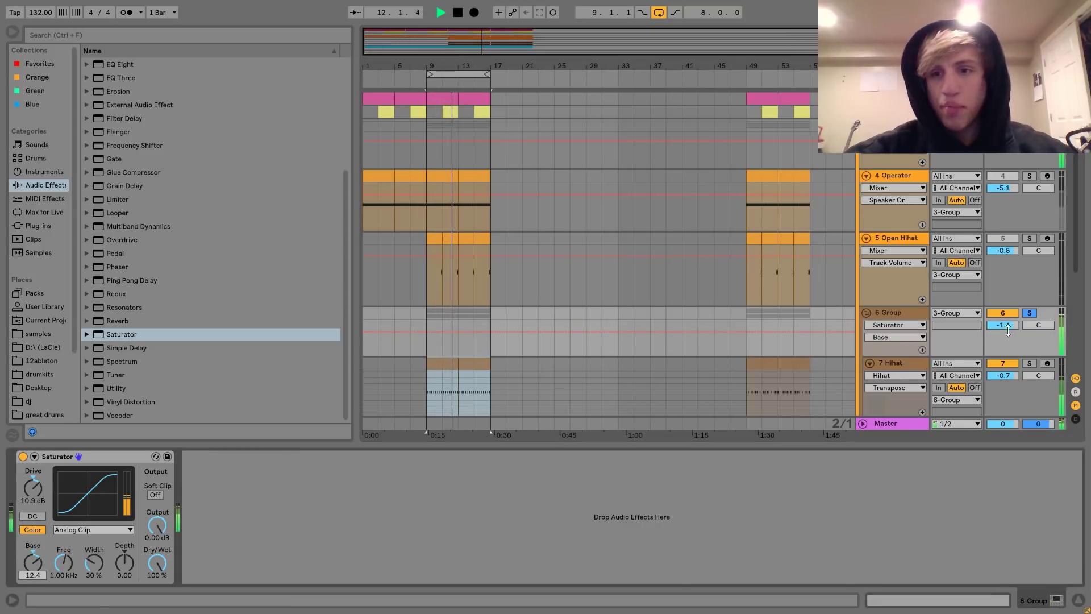
pyautogui.click(1029, 313)
pyautogui.moveTo(1008, 322); pyautogui.dragTo(1011, 344)
pyautogui.scroll(-4, 993, 349)
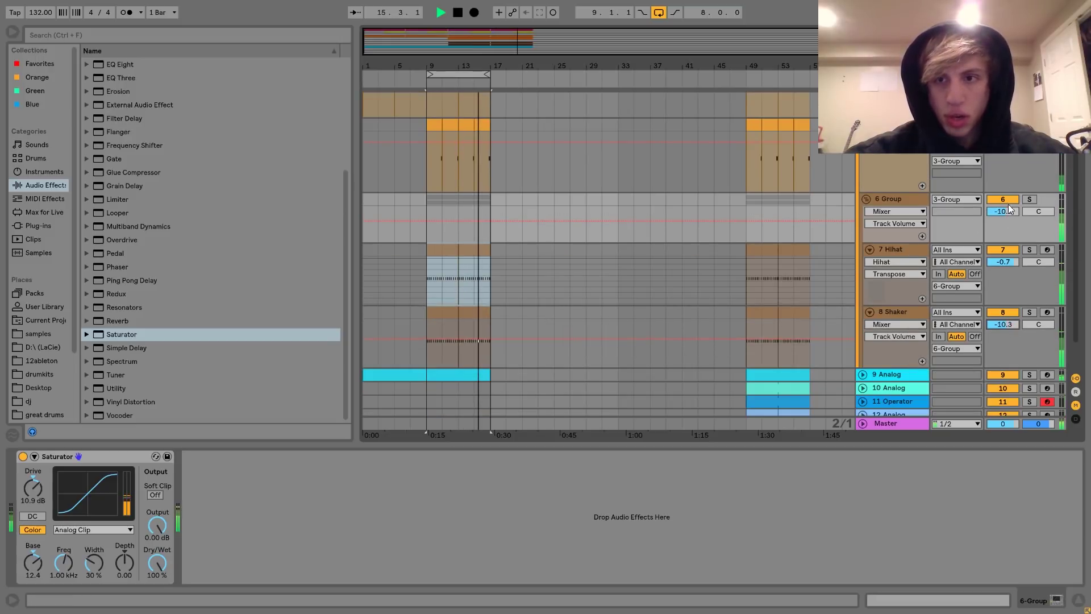
pyautogui.moveTo(1010, 209); pyautogui.dragTo(1010, 187)
# Step: Add an EQ Eight to the 6 Group with band 1 as a low cut at about 271 Hz, and set the group volume to -6.0 dB
pyautogui.scroll(5, 227, 264)
pyautogui.press('space')
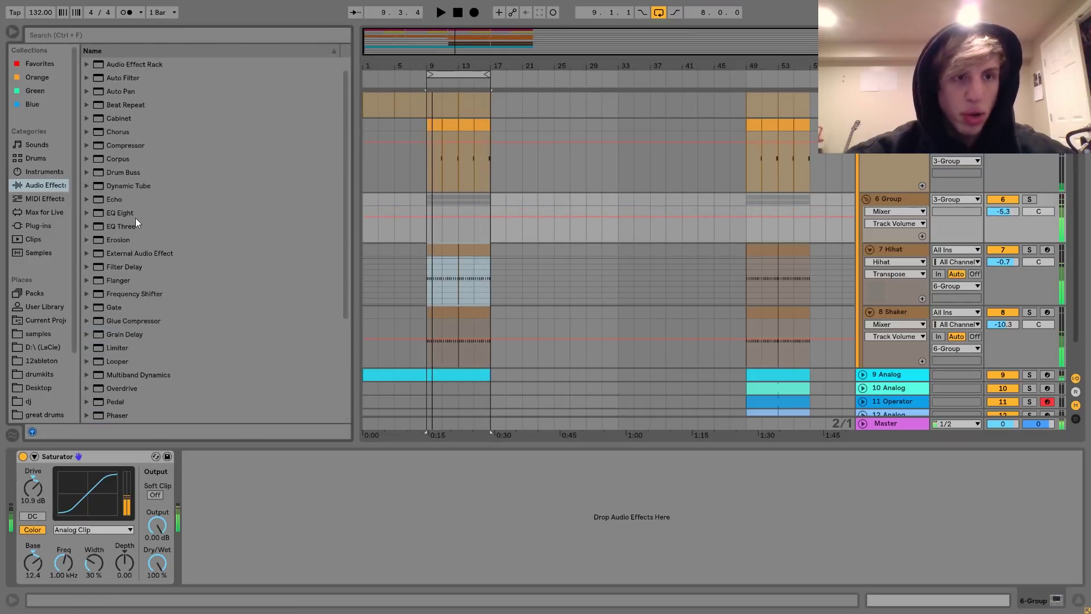
pyautogui.doubleClick(122, 214)
pyautogui.click(237, 564)
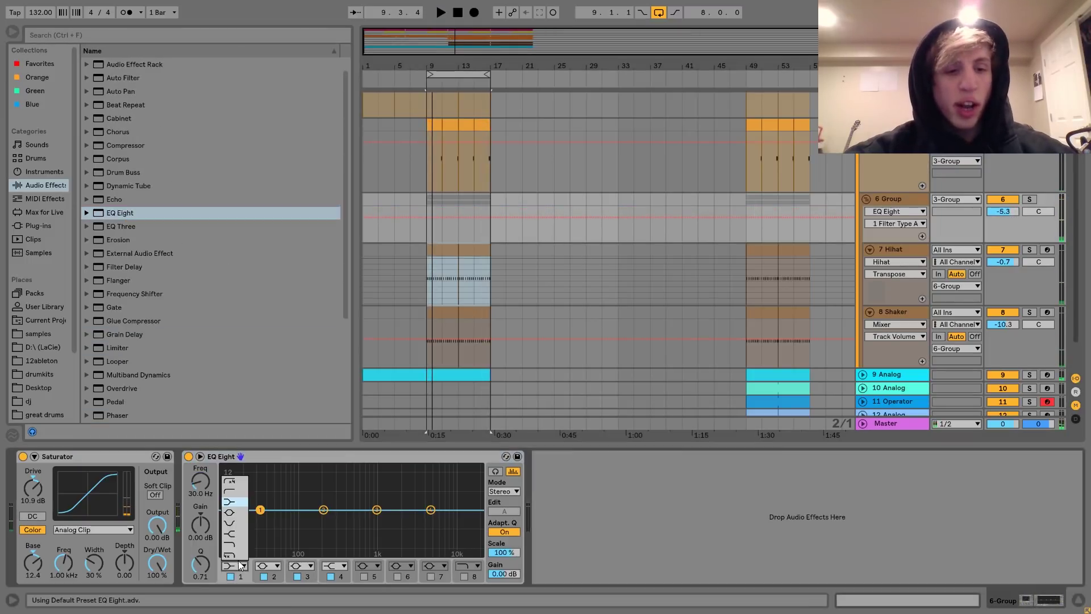
pyautogui.click(233, 482)
pyautogui.press('space')
pyautogui.moveTo(203, 485); pyautogui.dragTo(203, 461)
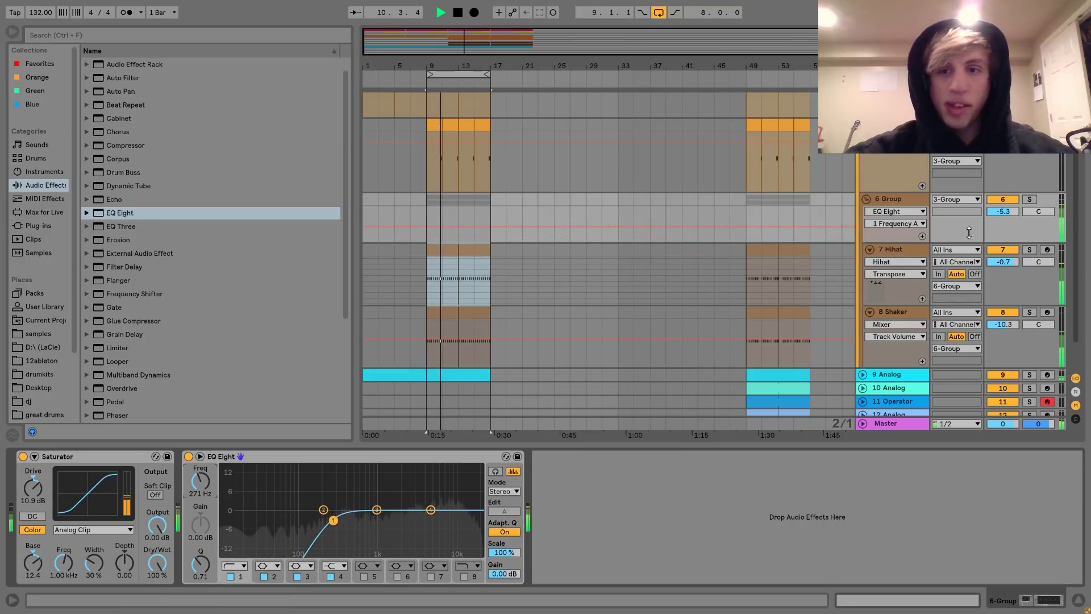
pyautogui.moveTo(1004, 211); pyautogui.dragTo(1000, 225)
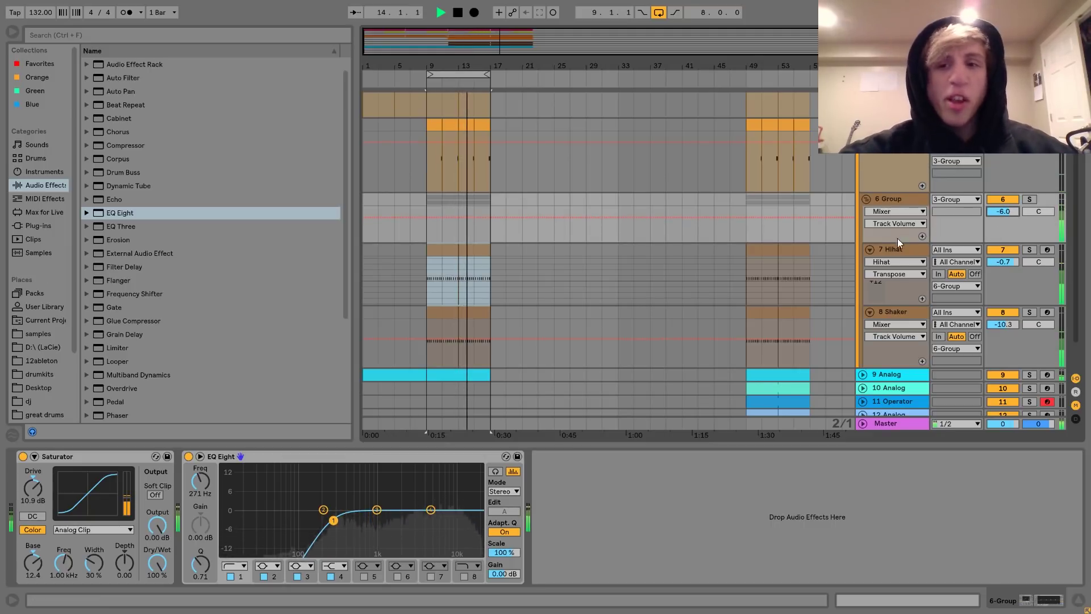
# Step: Set the 7 Hihat sampler's transpose to -1 st, stop playback and fold the 6 Group
pyautogui.click(898, 248)
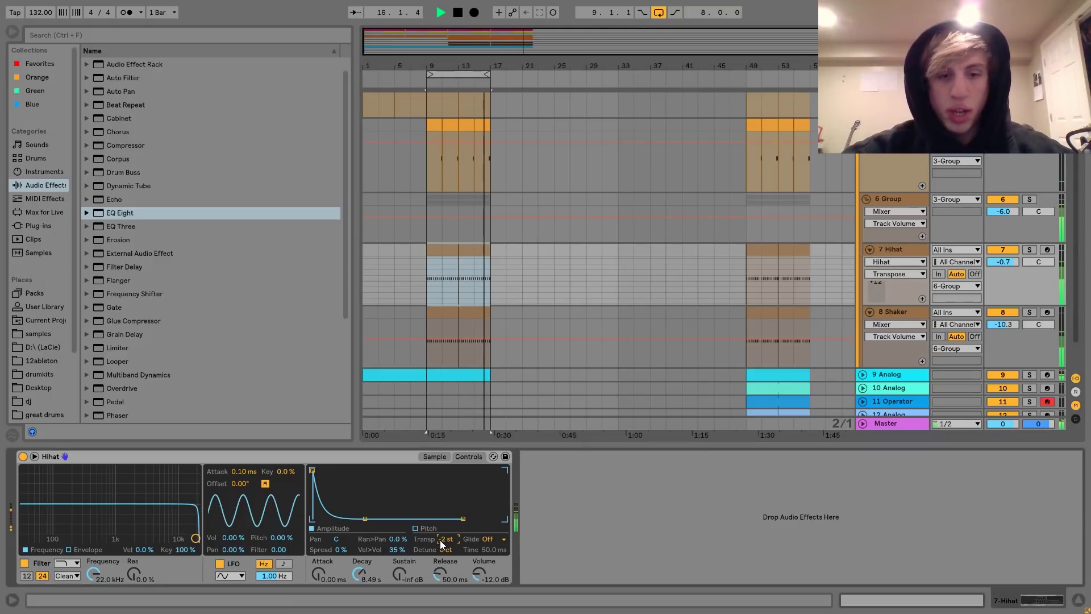
pyautogui.press('space')
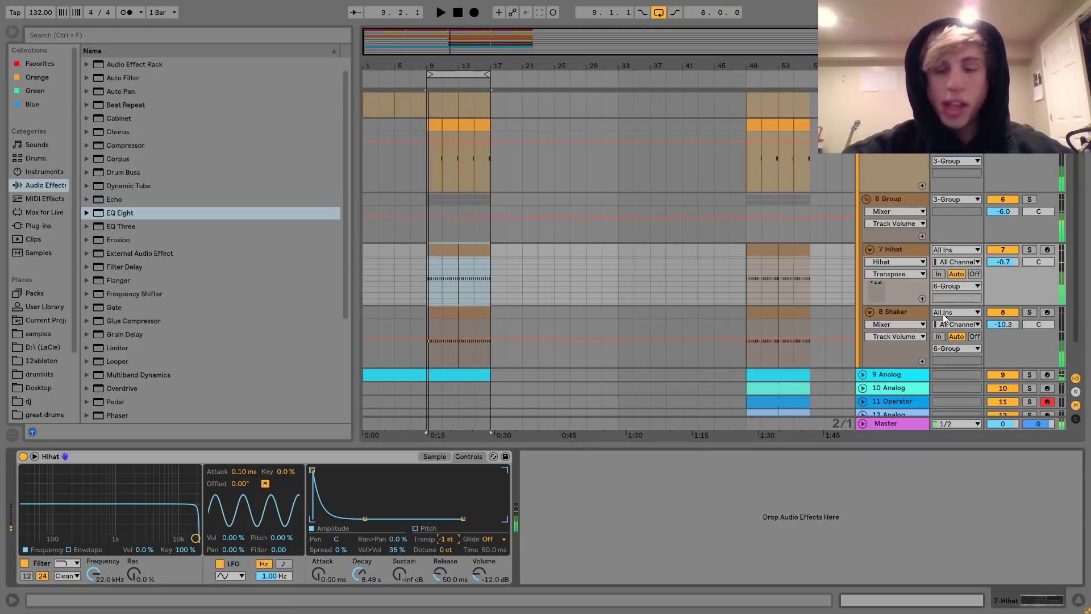
pyautogui.click(867, 199)
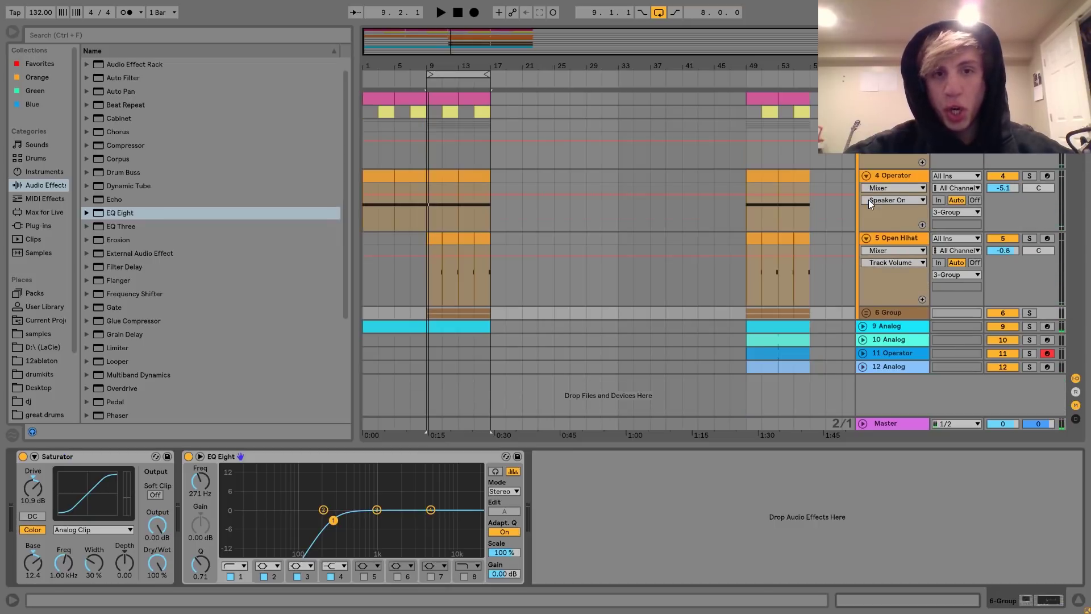
# Step: Duplicate the kick, clap and 3 Group clips of bars 9 to 17 twice, up to bar 33, and loop bars 17 to 33
pyautogui.click(438, 93)
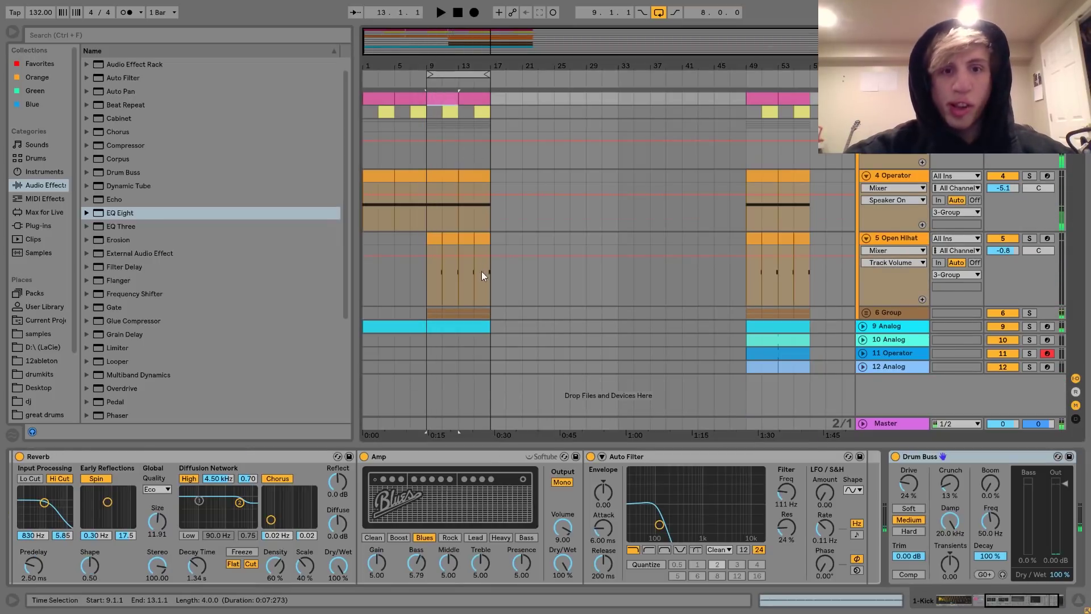
pyautogui.click(492, 315)
pyautogui.hotkey('ctrl', 'd')
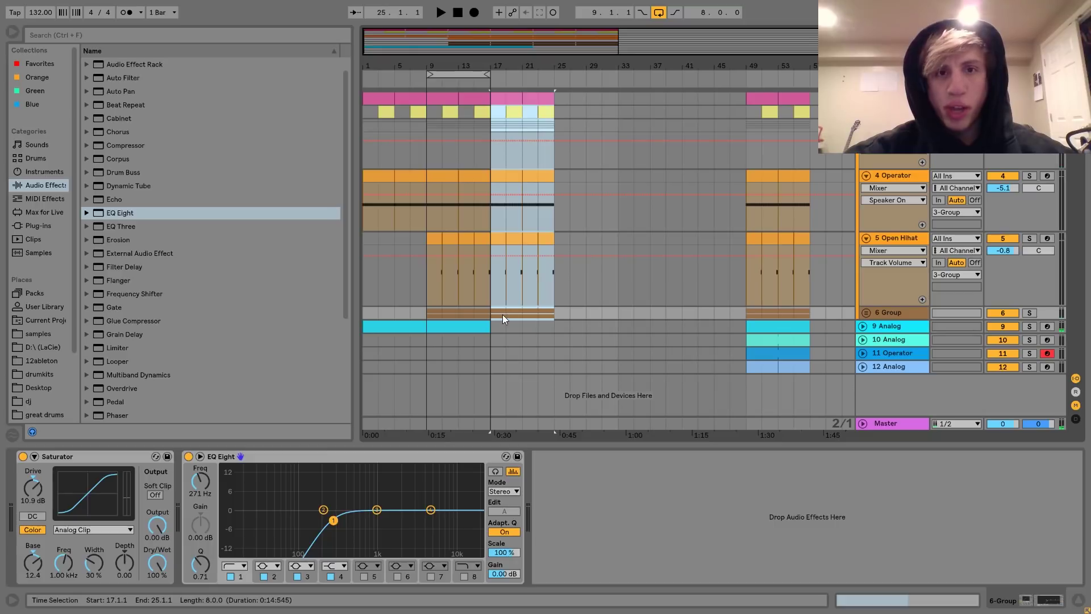
pyautogui.hotkey('ctrl', 'd')
pyautogui.keyDown('shift'); pyautogui.click(489, 315); pyautogui.keyUp('shift')
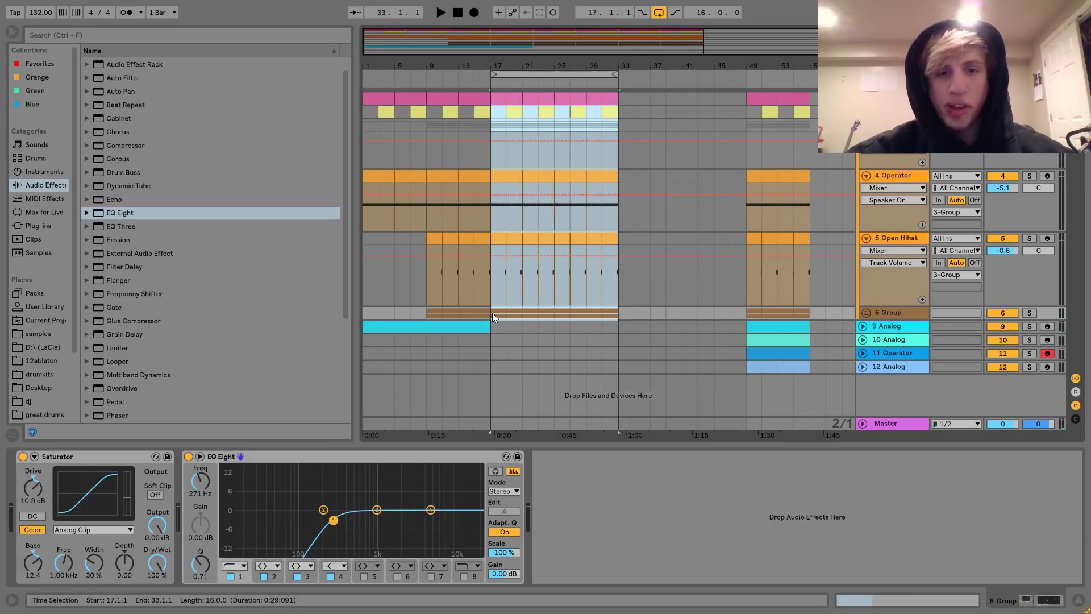
# Step: Try duplicating the 16-bar 9 Analog clip with its rising gain automation into bars 17 to 33
pyautogui.click(483, 327)
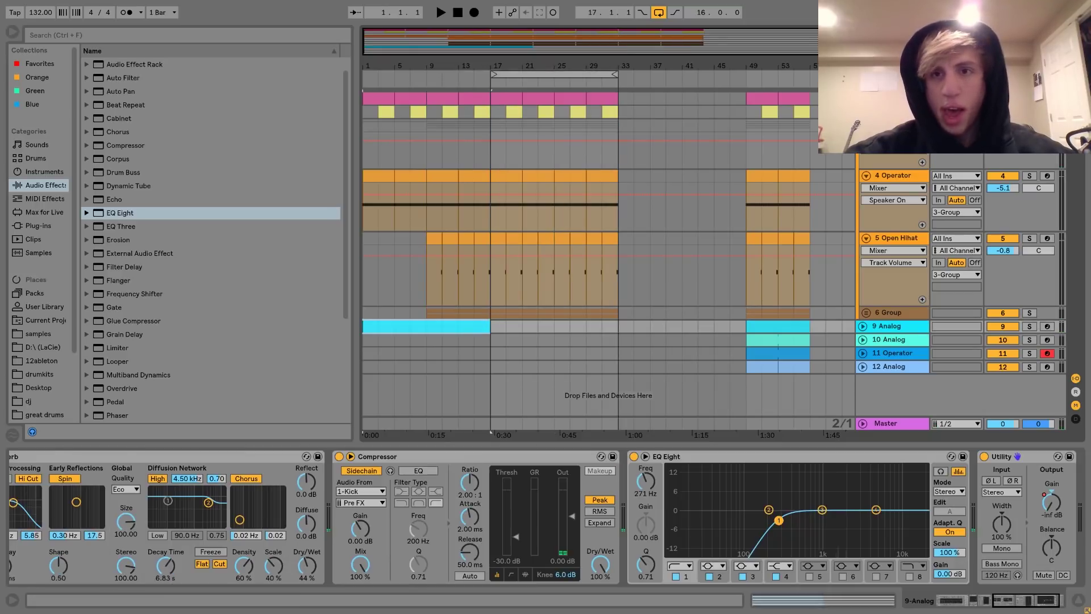
pyautogui.click(863, 327)
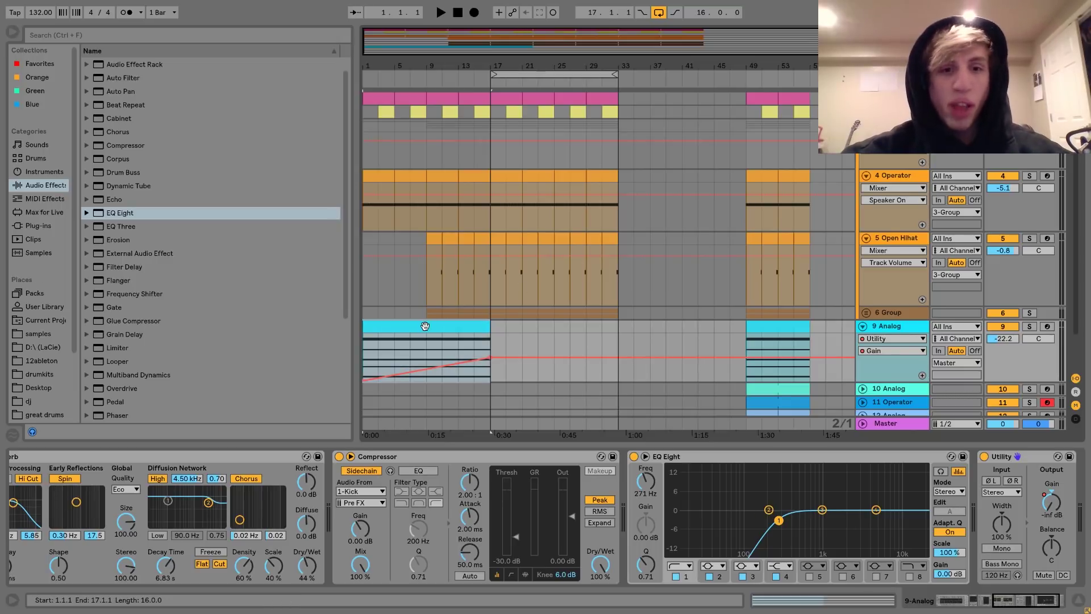
pyautogui.hotkey('ctrl', 'd')
pyautogui.press('space')
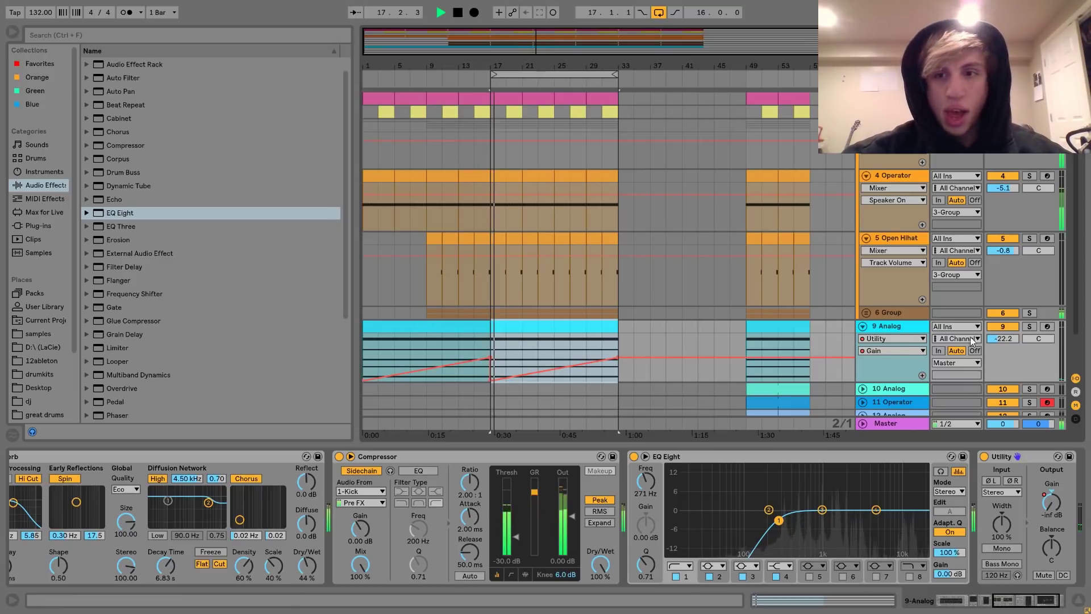
pyautogui.press('Delete')
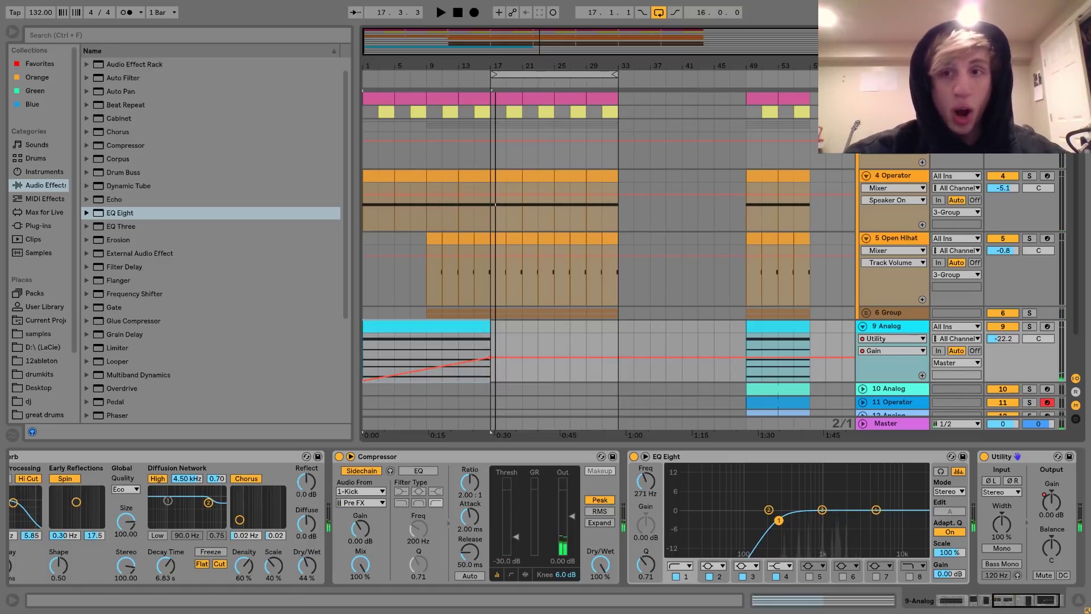
# Step: Copy the 9 Analog clip into bars 17 to 33 with the Utility gain held level, and start playback
pyautogui.click(431, 325)
pyautogui.hotkey('ctrl', 'z')
pyautogui.press('space')
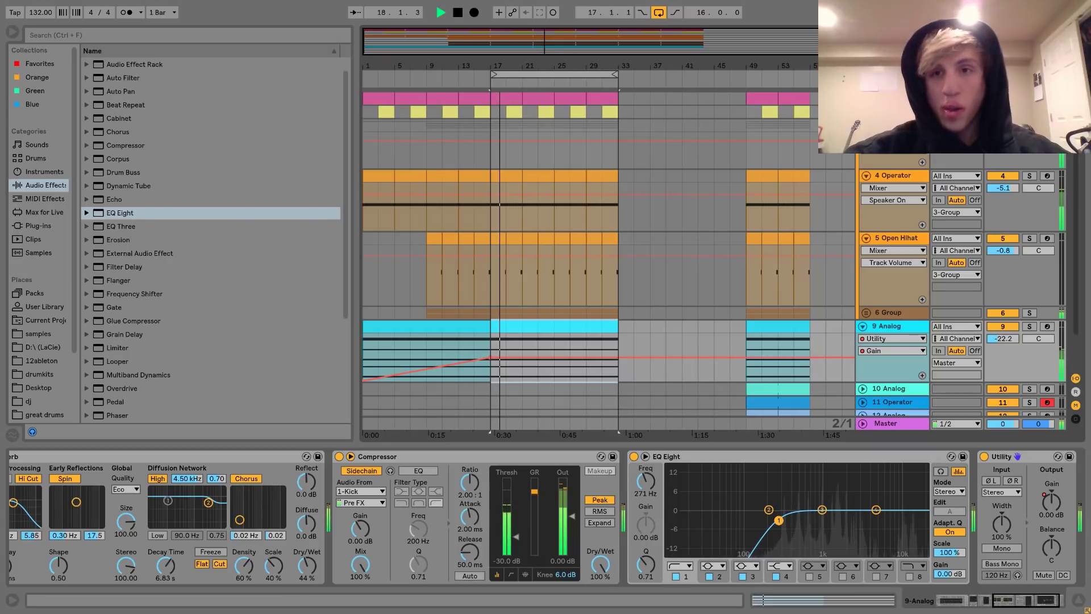
# Step: Fold the 3 Group and the 9 Analog track while listening to the loop, and stop playback
pyautogui.click(862, 125)
pyautogui.click(862, 125)
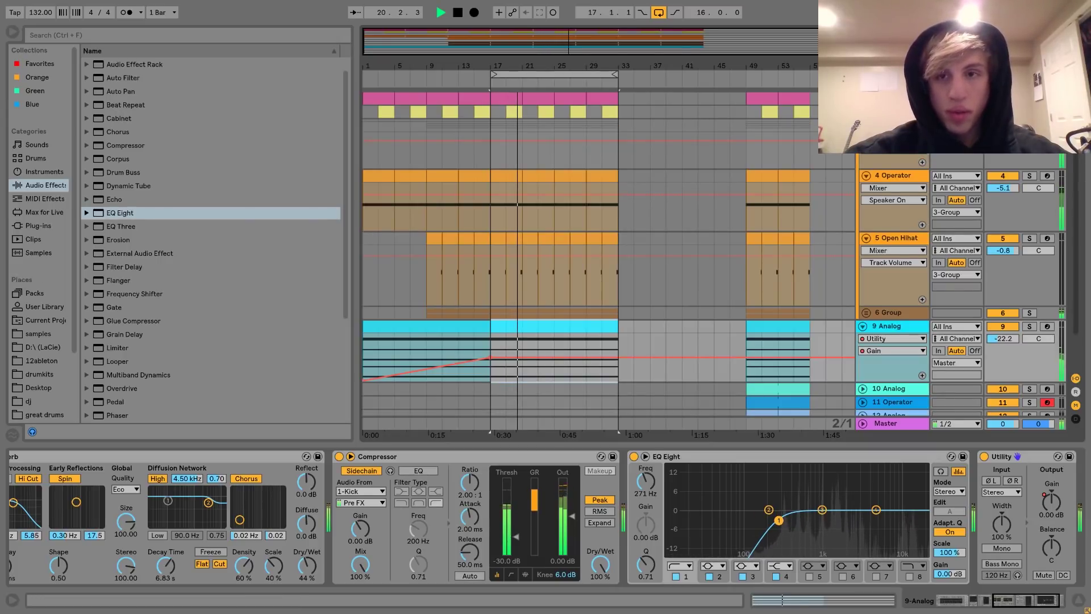
pyautogui.click(862, 125)
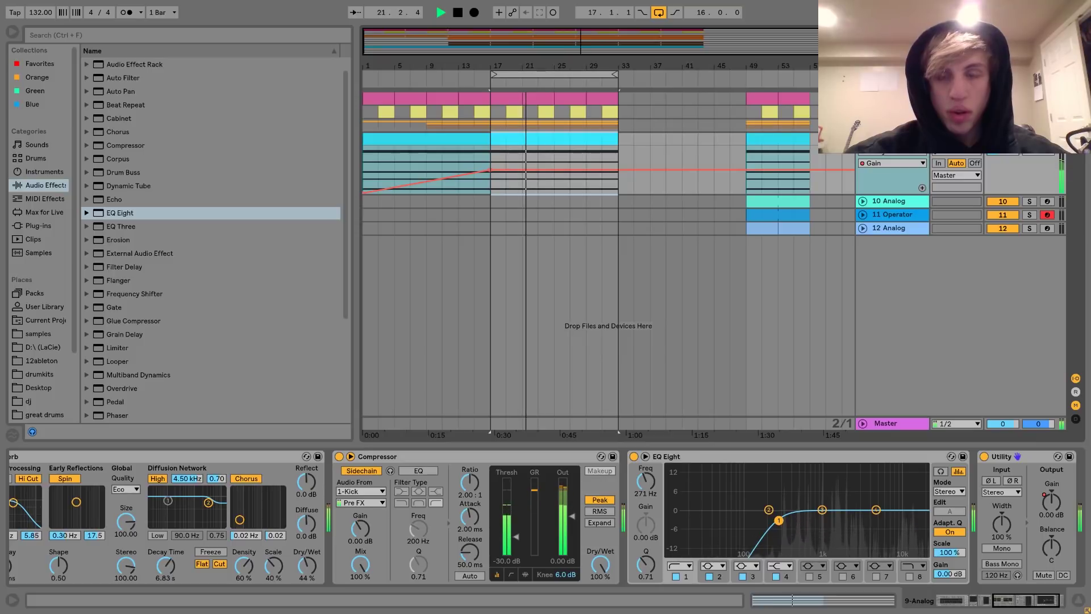
pyautogui.click(892, 112)
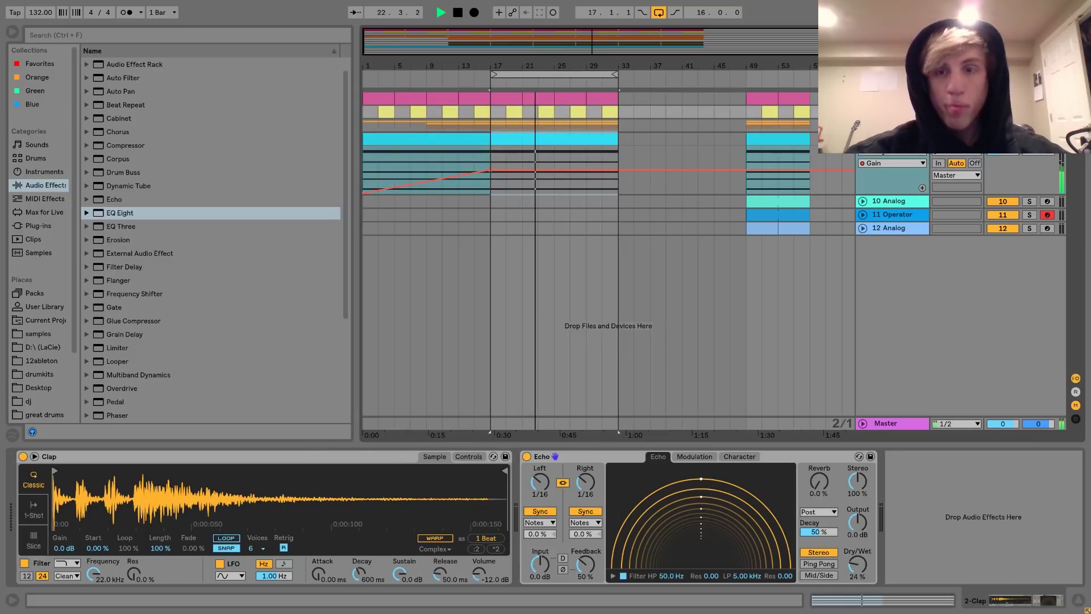
pyautogui.click(863, 138)
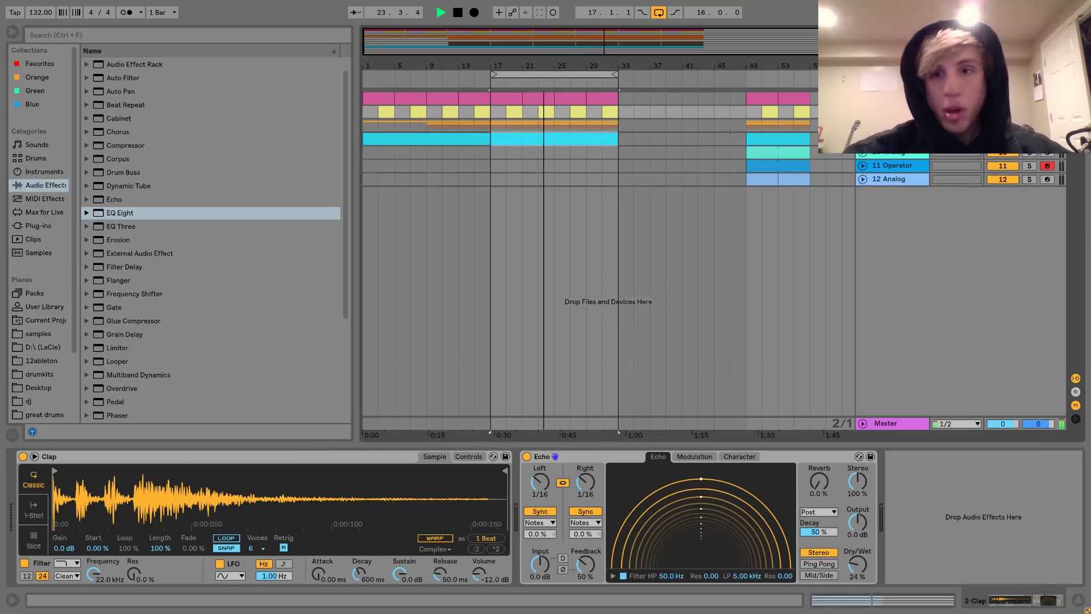
pyautogui.press('space')
# Step: Copy the 11 Operator and 12 Analog clips from bar 49 to bar 17, duplicate them up to bar 33 and audition the loop
pyautogui.moveTo(743, 165); pyautogui.dragTo(802, 178)
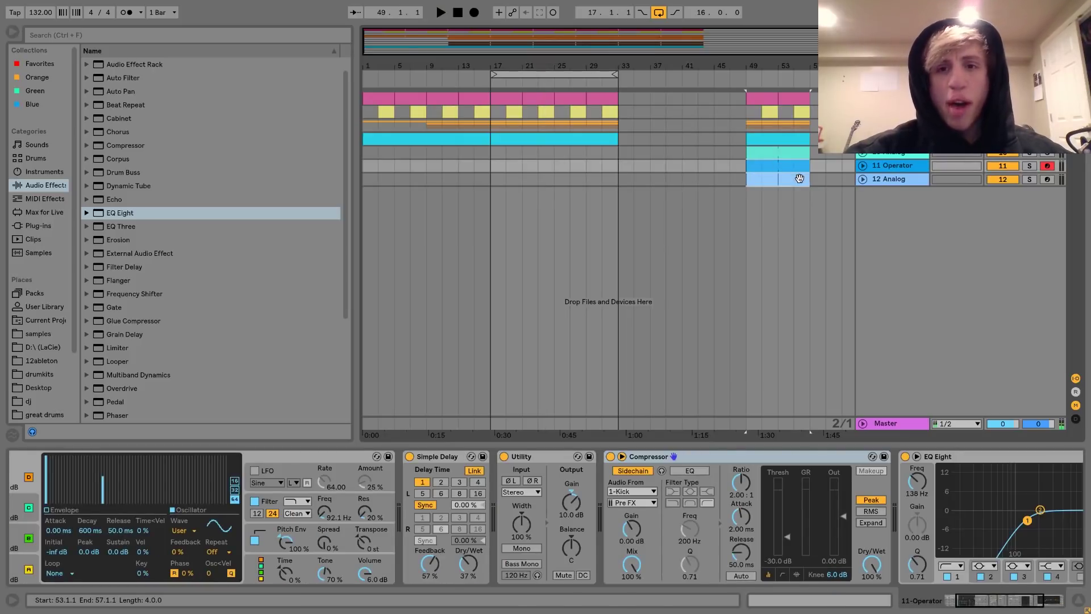
pyautogui.click(493, 165)
pyautogui.hotkey('ctrl', 'v')
pyautogui.hotkey('ctrl', 'd')
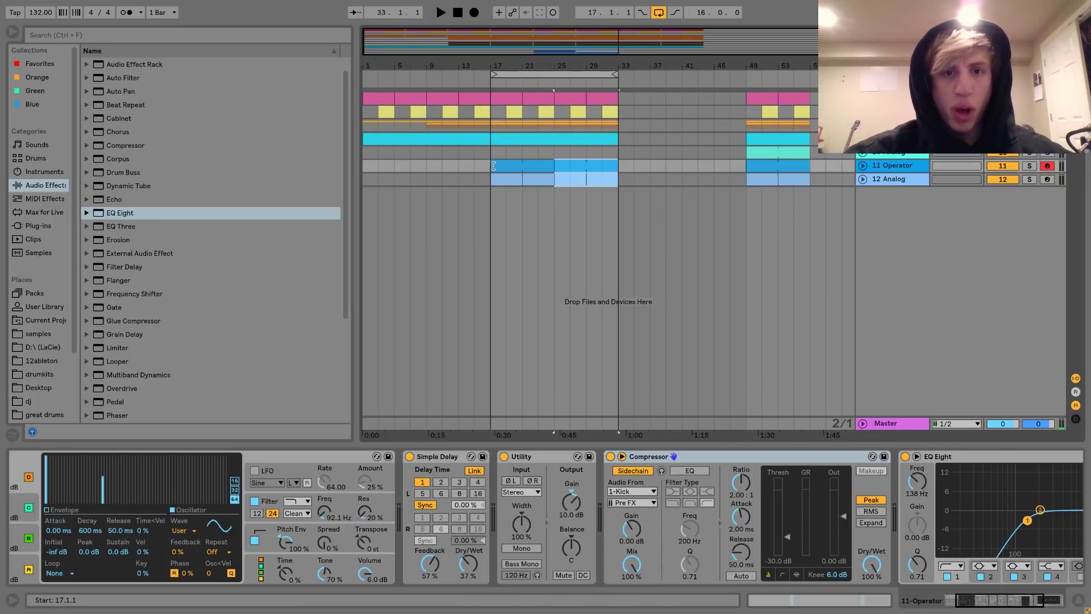
pyautogui.keyDown('shift'); pyautogui.click(498, 165); pyautogui.keyUp('shift')
pyautogui.press('space')
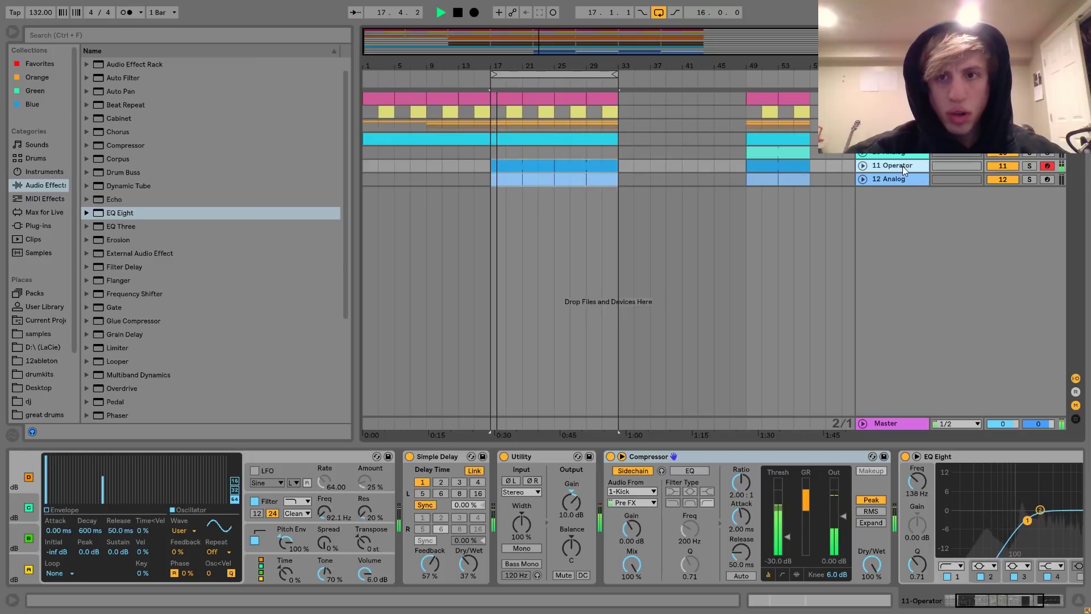
# Step: Unfold the 12 Analog track, lower its volume to -6.6 dB and stop playback
pyautogui.click(877, 179)
pyautogui.click(863, 179)
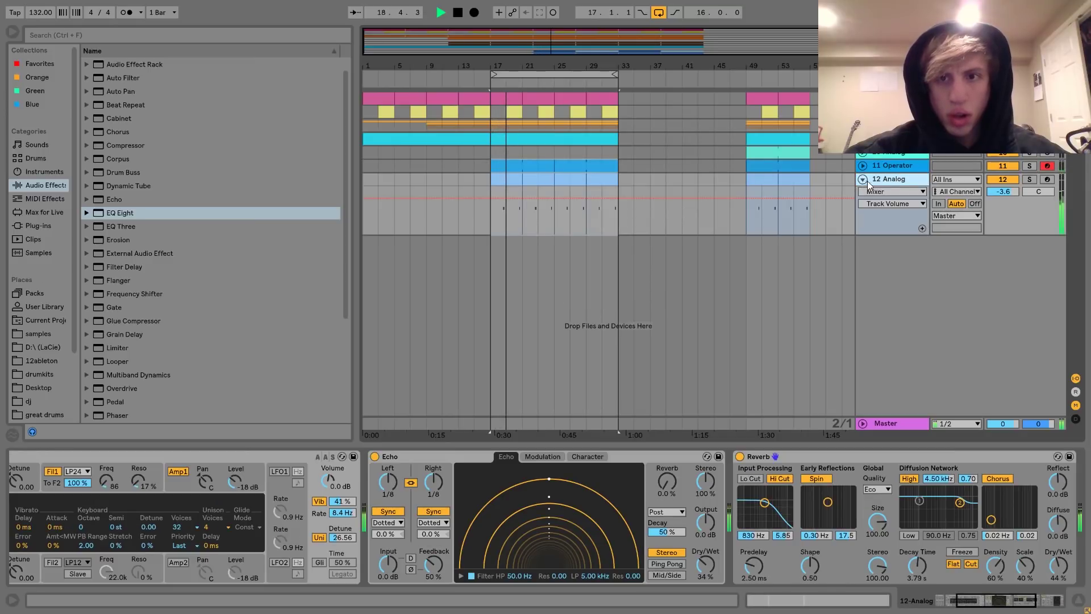
pyautogui.moveTo(1004, 191); pyautogui.dragTo(1004, 208)
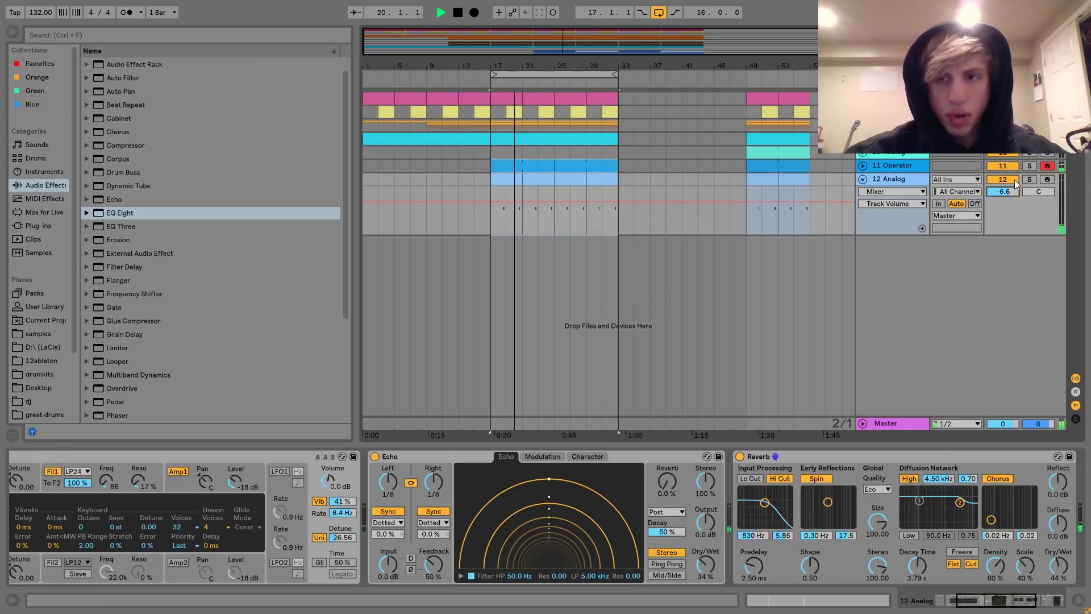
pyautogui.scroll(5, 371, 499)
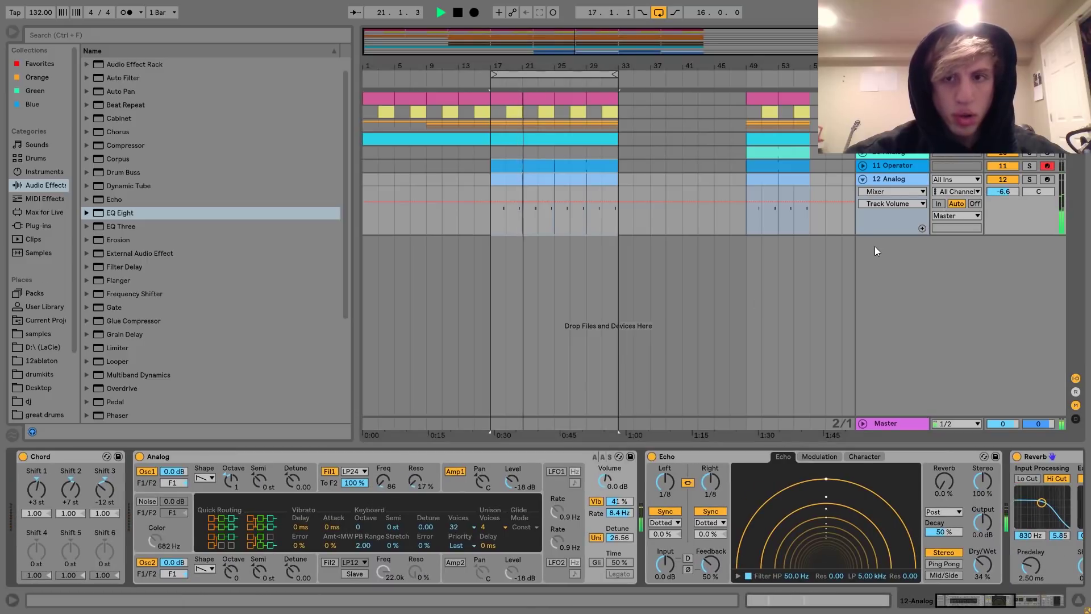
pyautogui.press('space')
# Step: Group the 11 Operator and 12 Analog tracks and add an Auto Filter with its low-pass frequency at about 53.6 Hz
pyautogui.keyDown('shift'); pyautogui.click(896, 165); pyautogui.keyUp('shift')
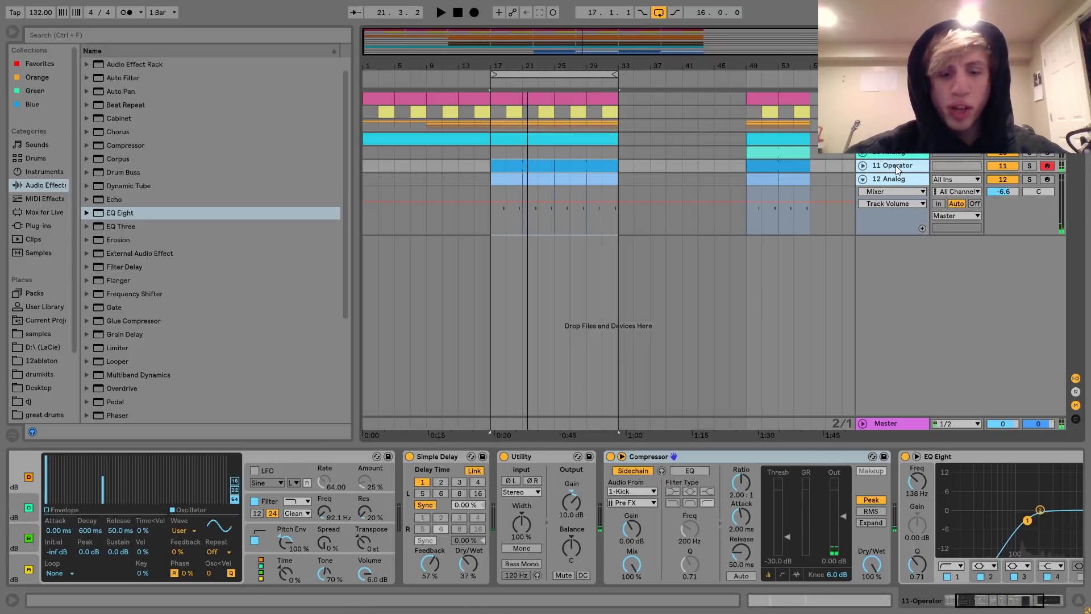
pyautogui.hotkey('ctrl', 'g')
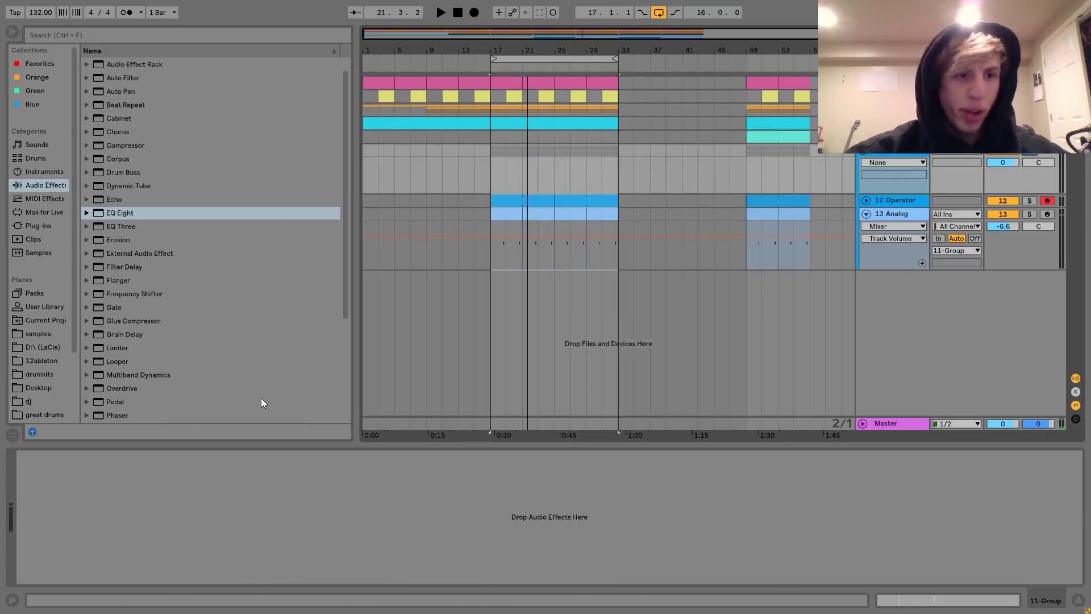
pyautogui.scroll(-4, 260, 398)
pyautogui.scroll(5, 253, 383)
pyautogui.doubleClick(125, 91)
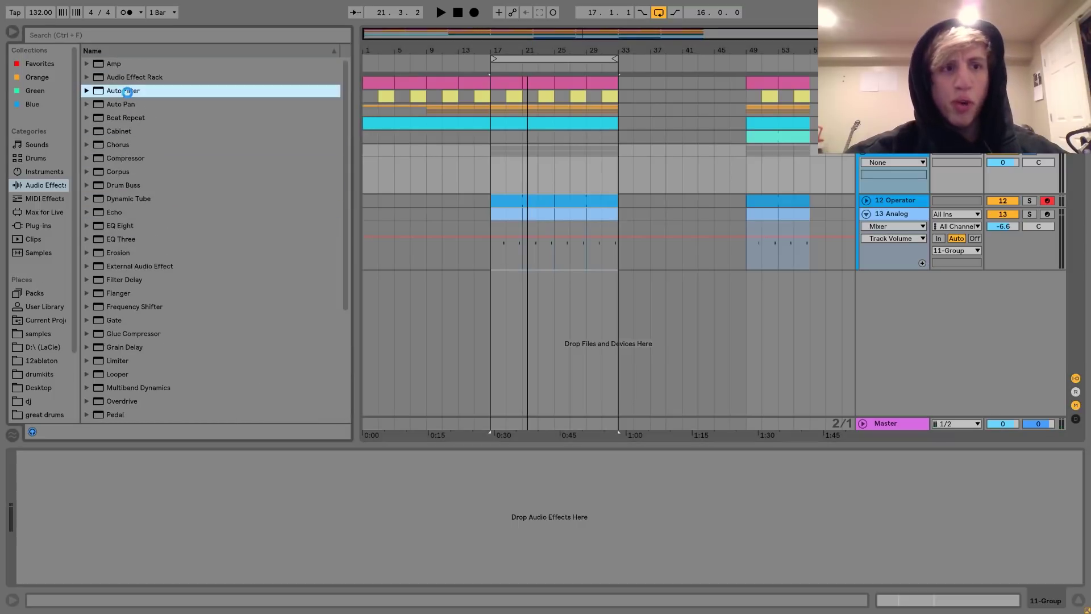
pyautogui.moveTo(183, 531); pyautogui.dragTo(78, 535)
pyautogui.click(230, 490)
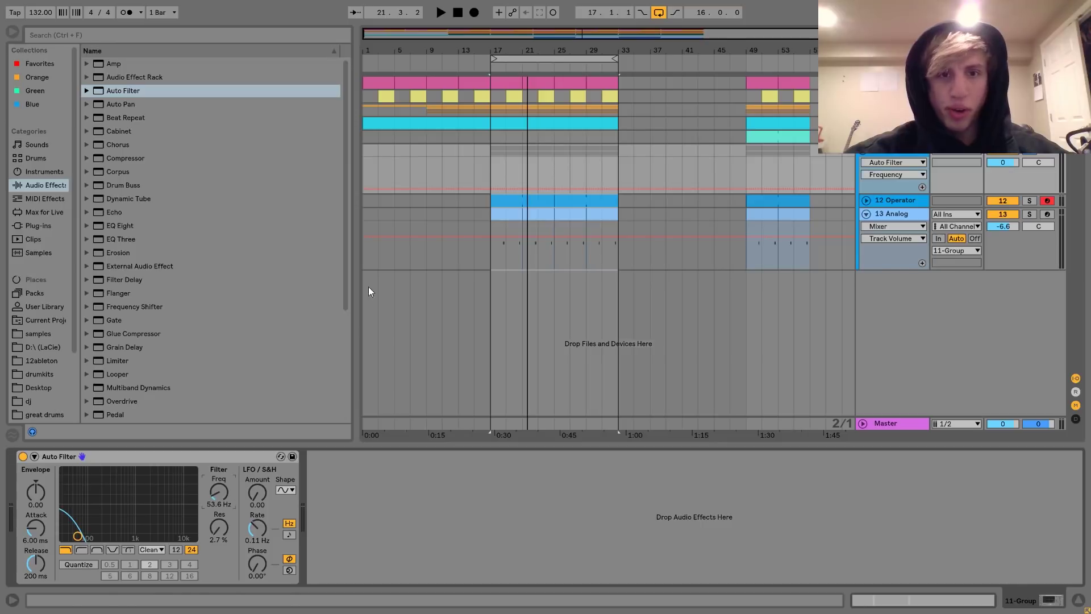
# Step: Automate the new group's Auto Filter frequency to rise from 53.6 Hz at bar 17 to bar 25, and briefly play from bar 1
pyautogui.click(489, 190)
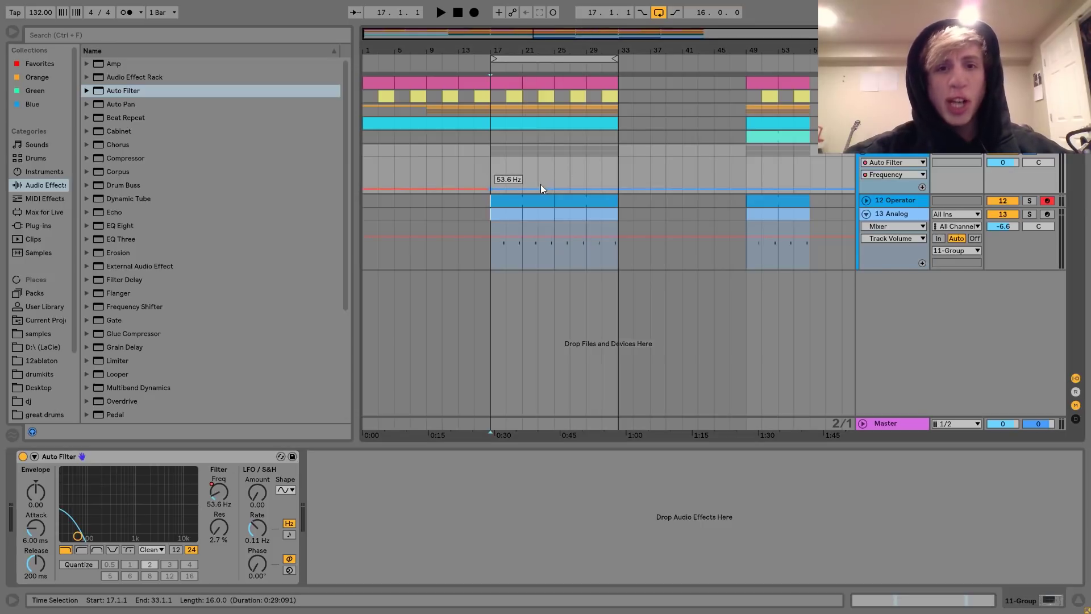
pyautogui.moveTo(570, 188)
pyautogui.mouseDown()
pyautogui.moveTo(570, 158)
pyautogui.moveTo(556, 158)
pyautogui.mouseUp()
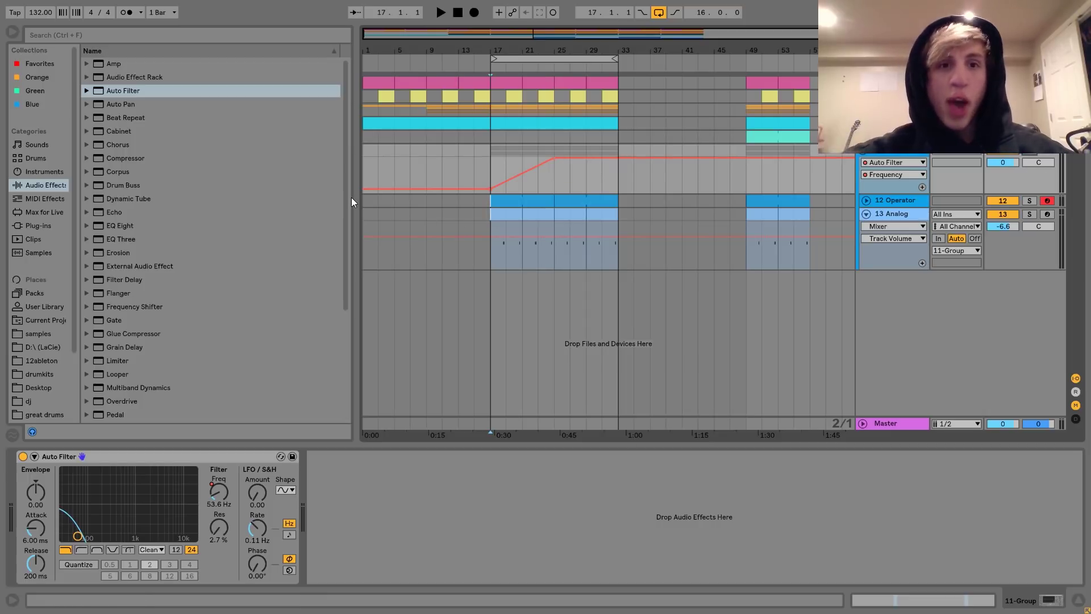
pyautogui.click(364, 135)
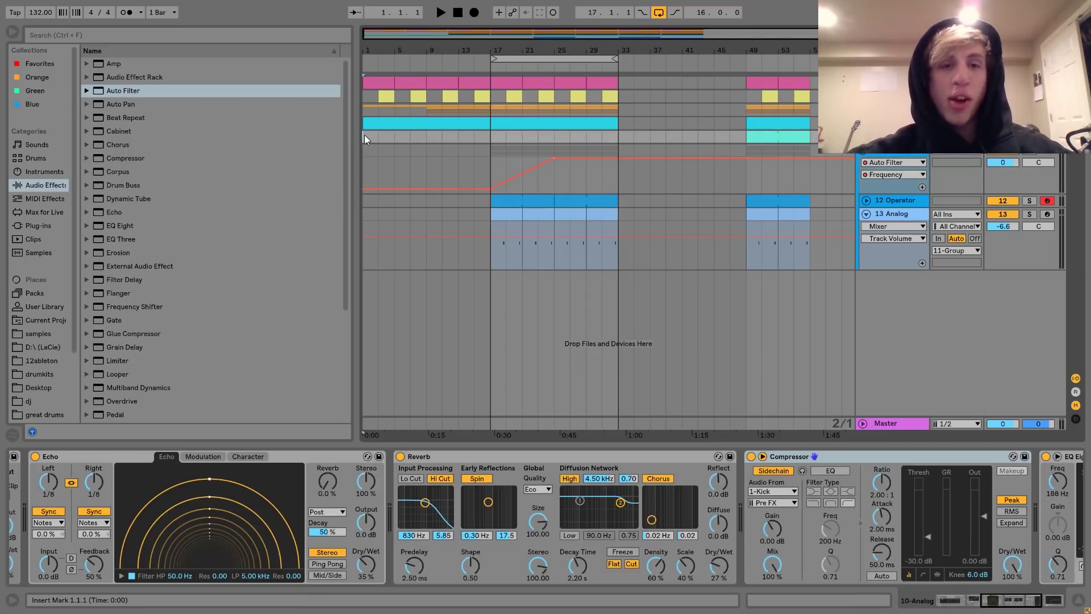
pyautogui.press('space')
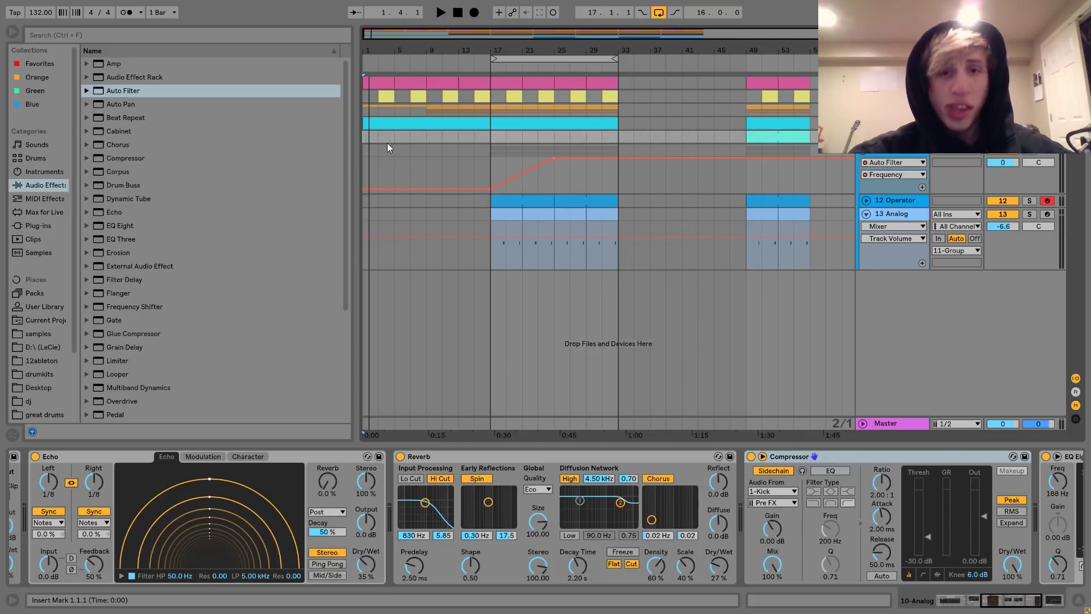
# Step: Audition the arrangement briefly from bar 31 and from bar 1 to compare the intro's start with its end
pyautogui.click(607, 134)
pyautogui.press('space')
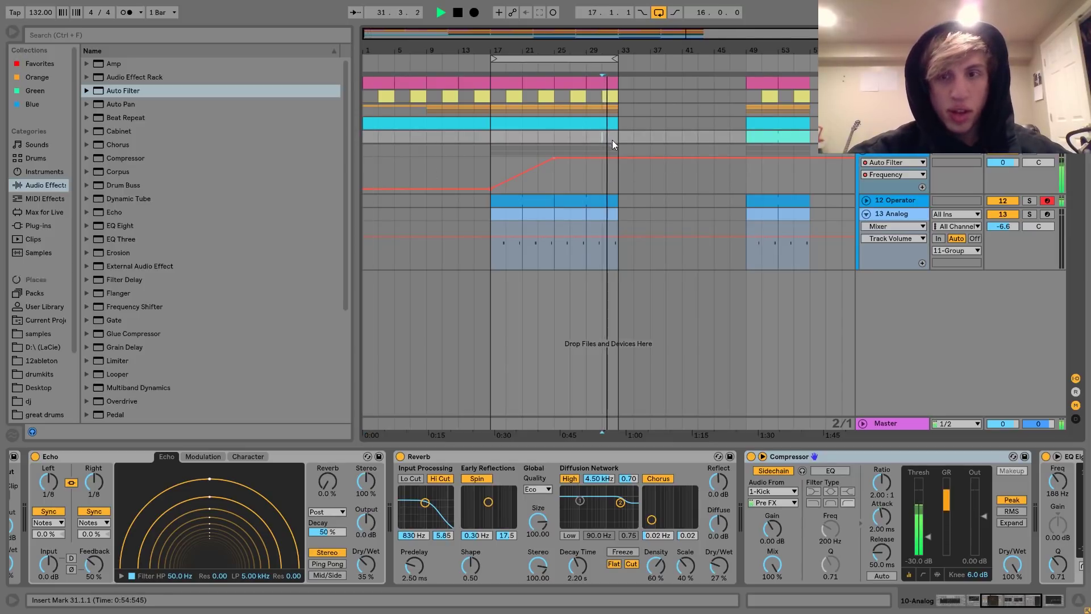
pyautogui.press('space')
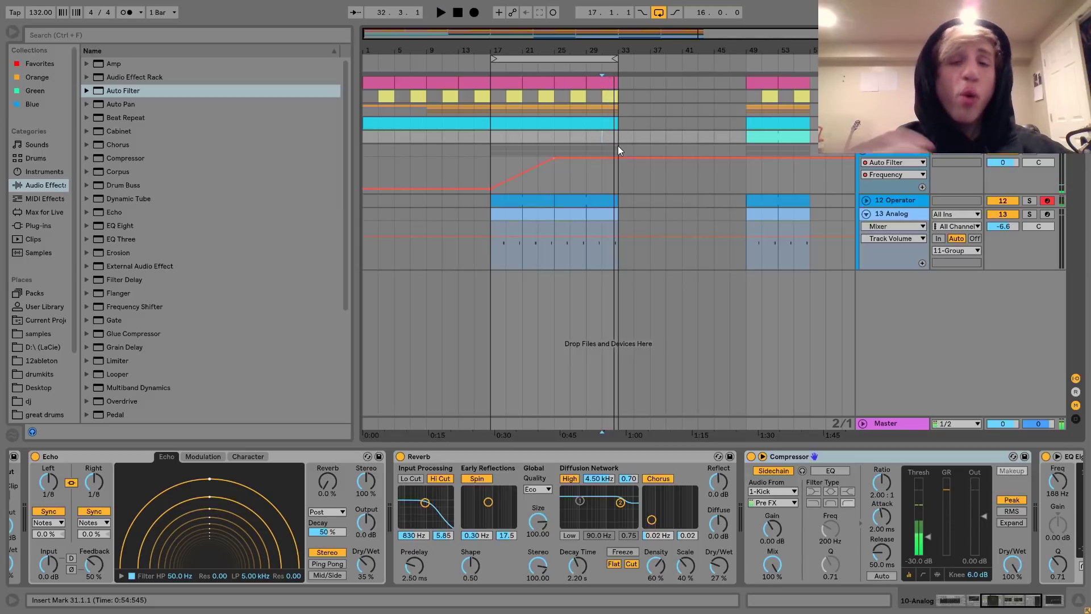
pyautogui.click(366, 138)
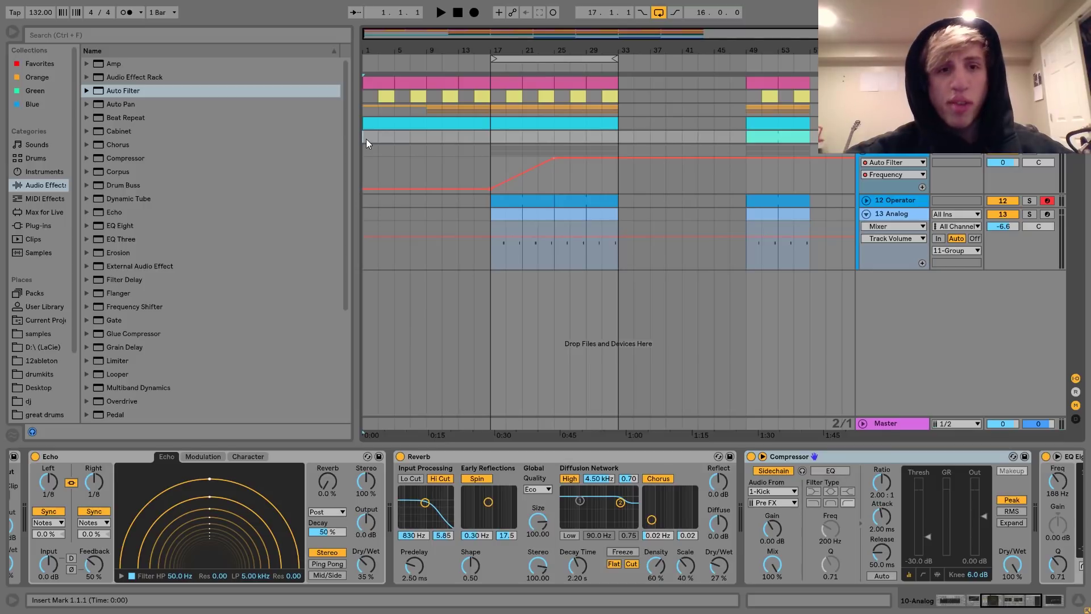
pyautogui.press('space')
pyautogui.click(603, 138)
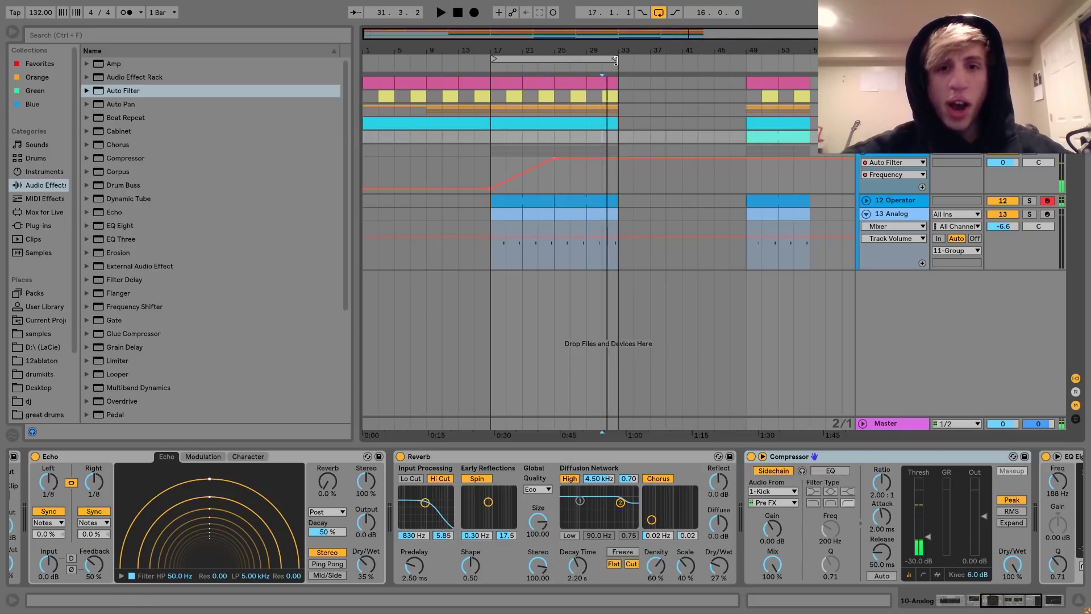
pyautogui.press('space')
# Step: Extend the 11 Group's Auto Filter frequency rise so it peaks at bar 31, auditioning it from bar 17
pyautogui.click(487, 173)
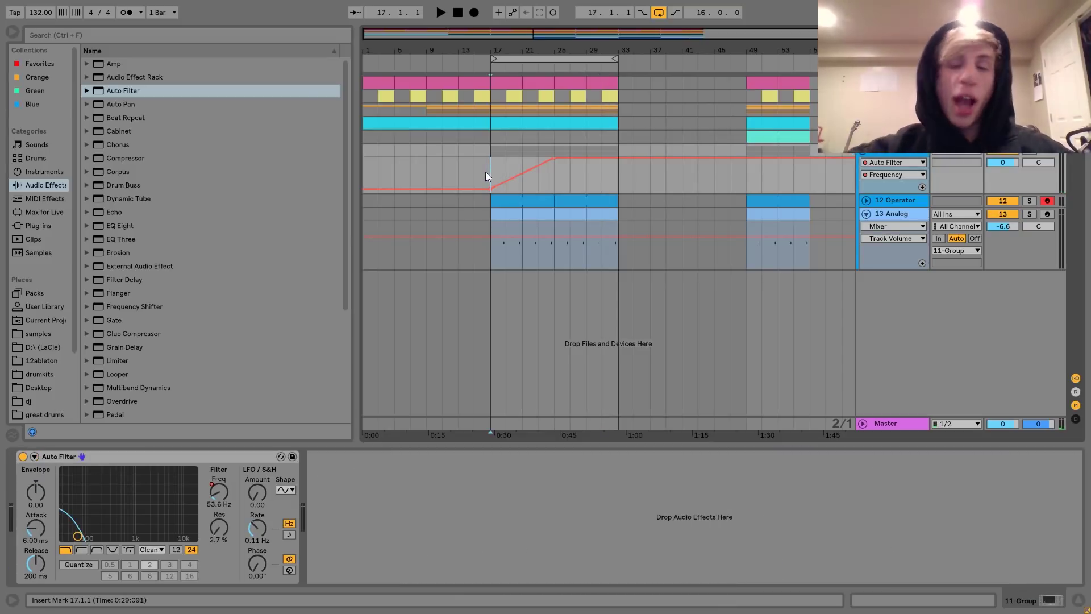
pyautogui.press('space')
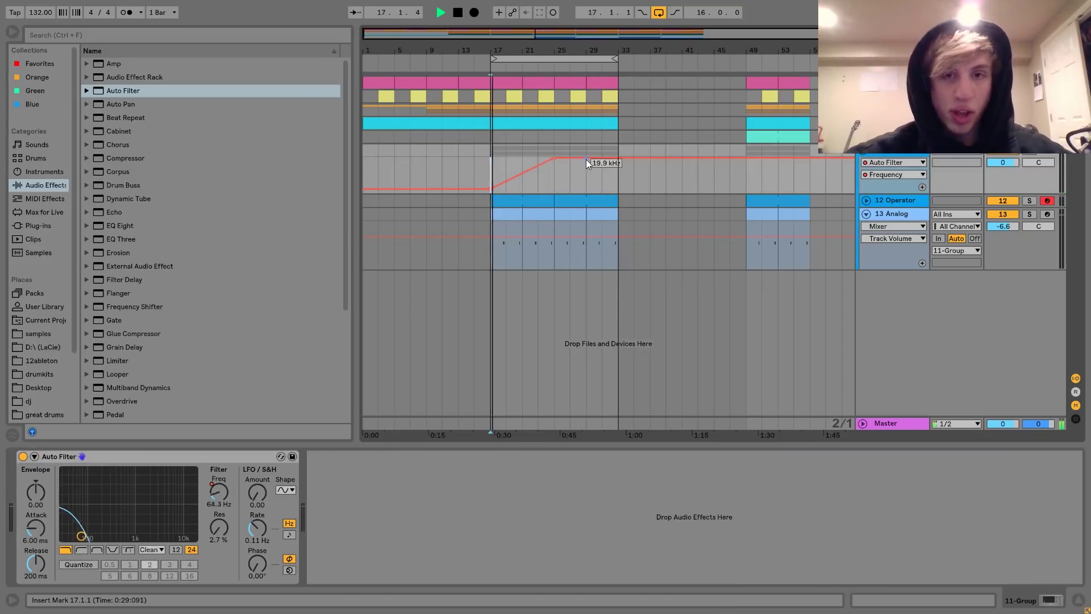
pyautogui.click(553, 162)
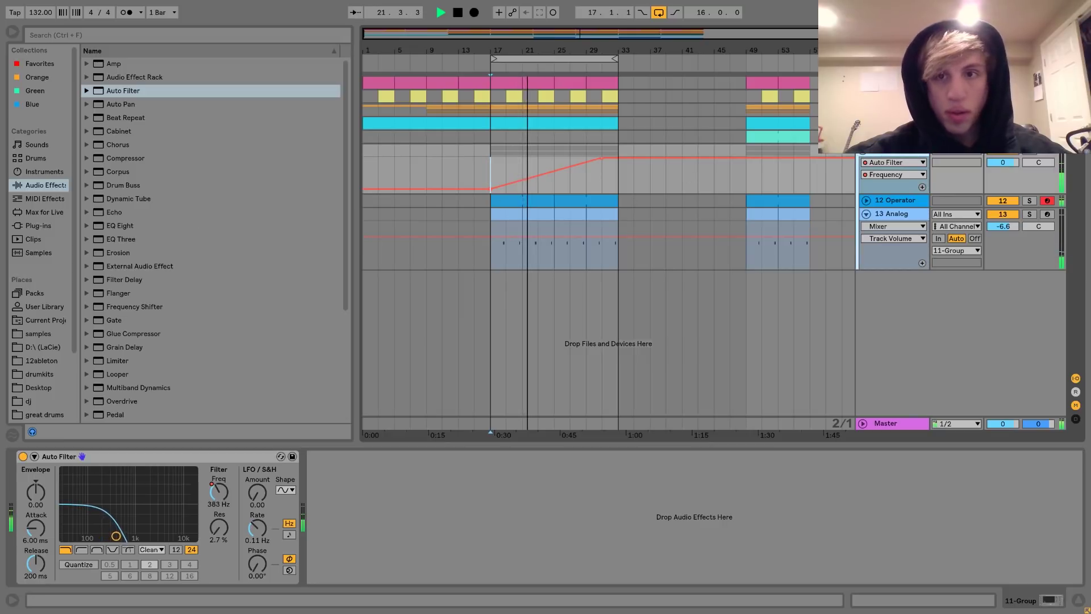
pyautogui.click(895, 83)
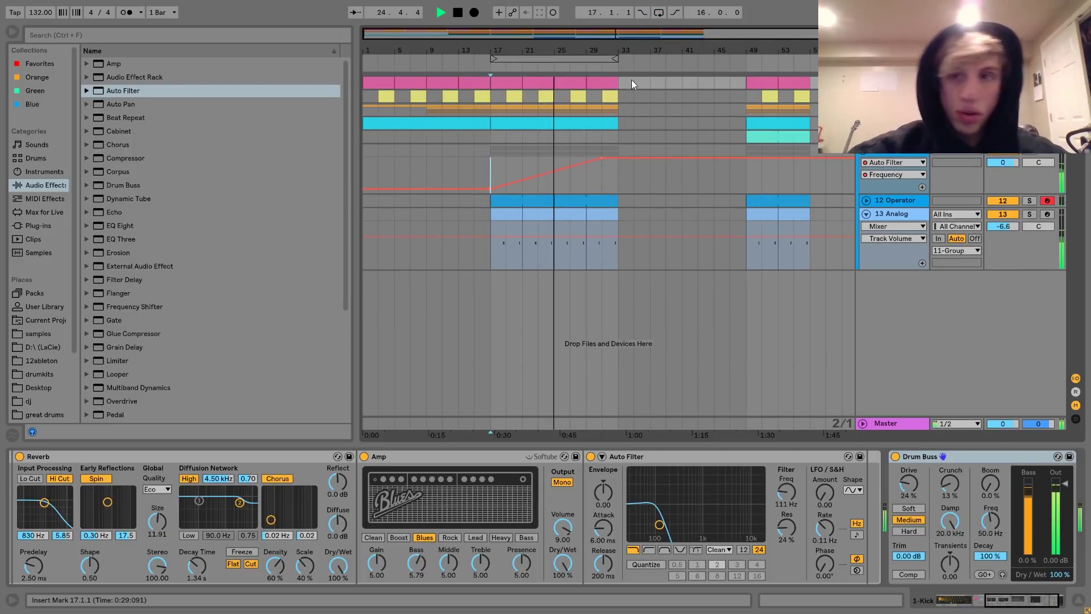
pyautogui.click(865, 153)
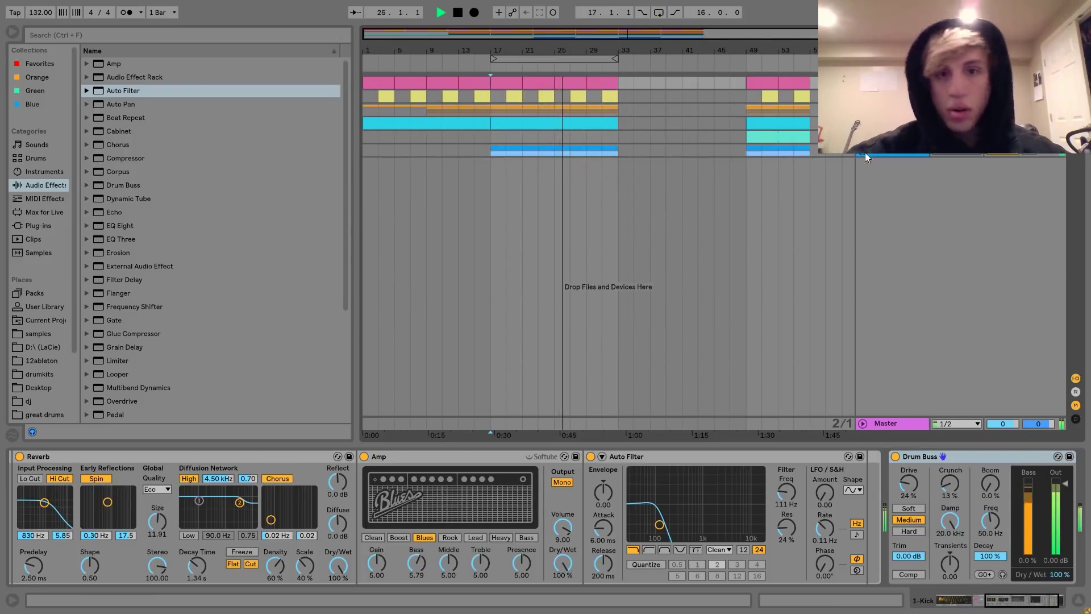
pyautogui.click(865, 152)
pyautogui.press('space')
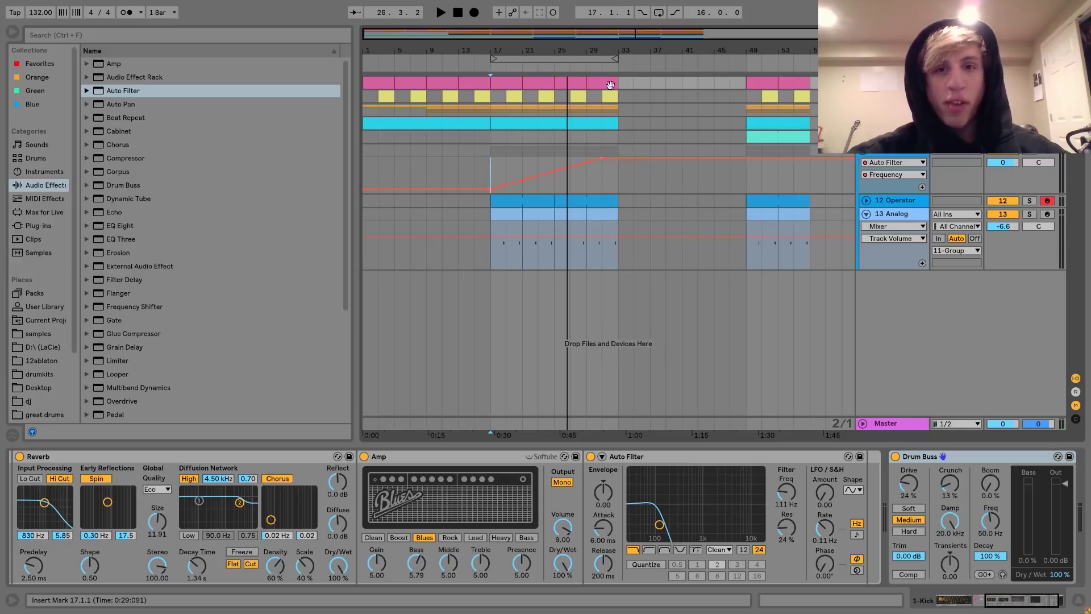
pyautogui.moveTo(606, 51)
pyautogui.mouseDown()
pyautogui.moveTo(607, 93)
pyautogui.moveTo(607, 51)
pyautogui.mouseUp()
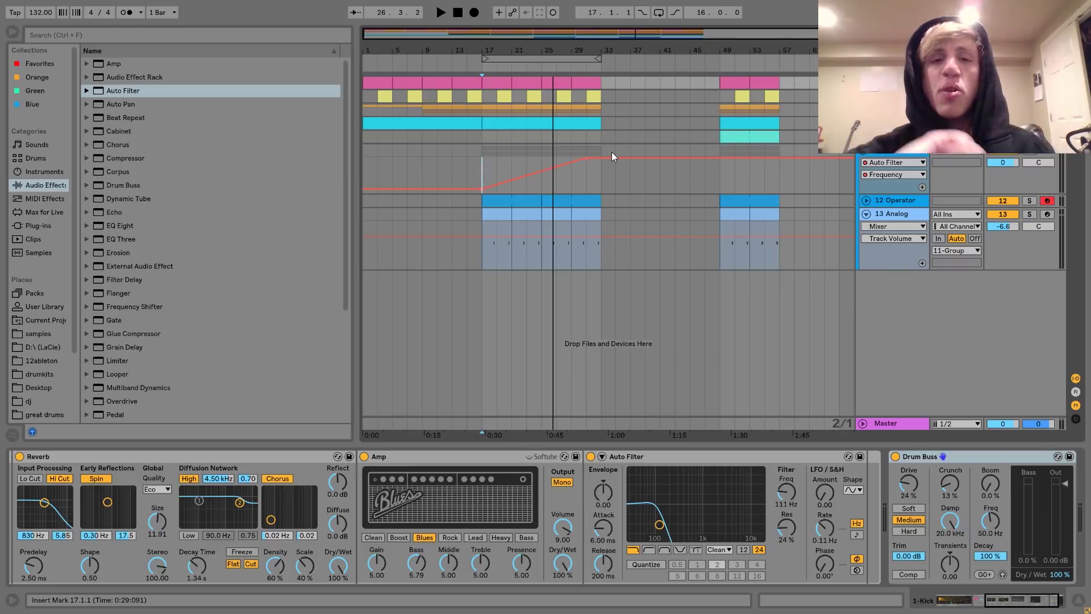
pyautogui.click(586, 177)
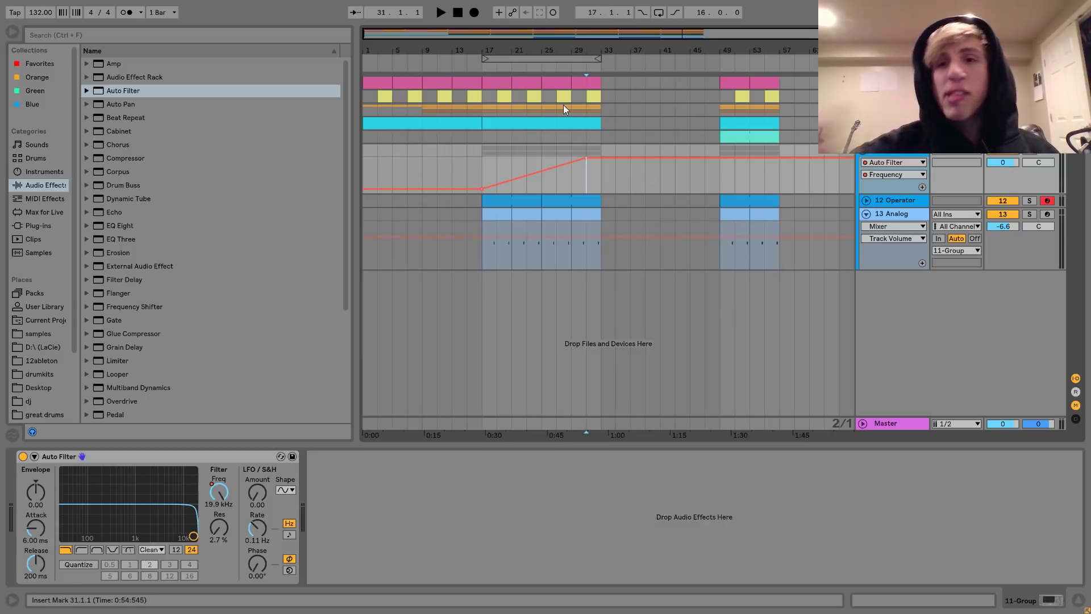
pyautogui.click(420, 125)
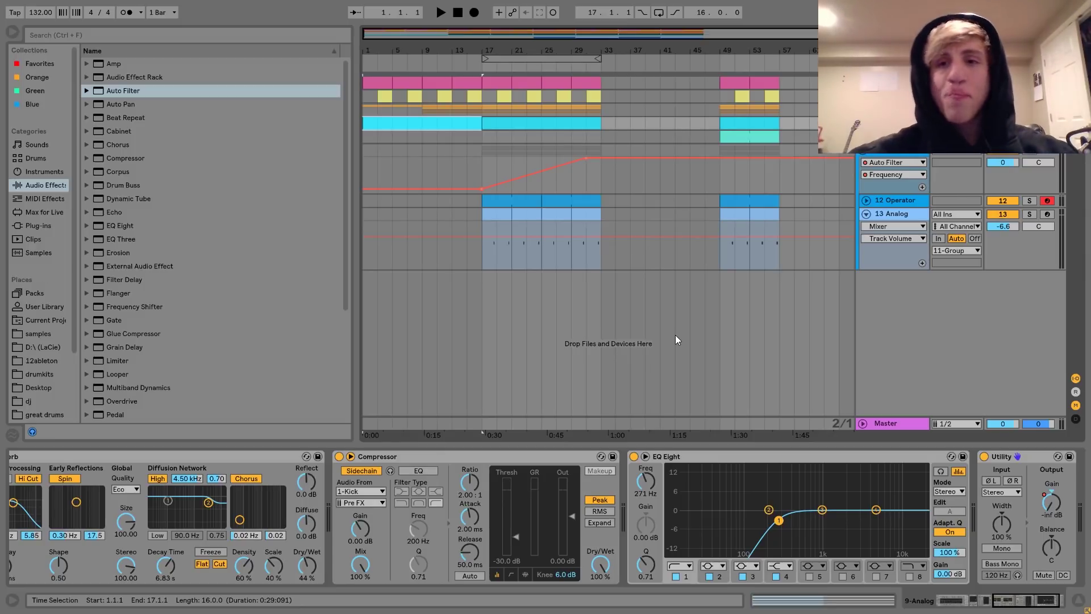
pyautogui.click(482, 158)
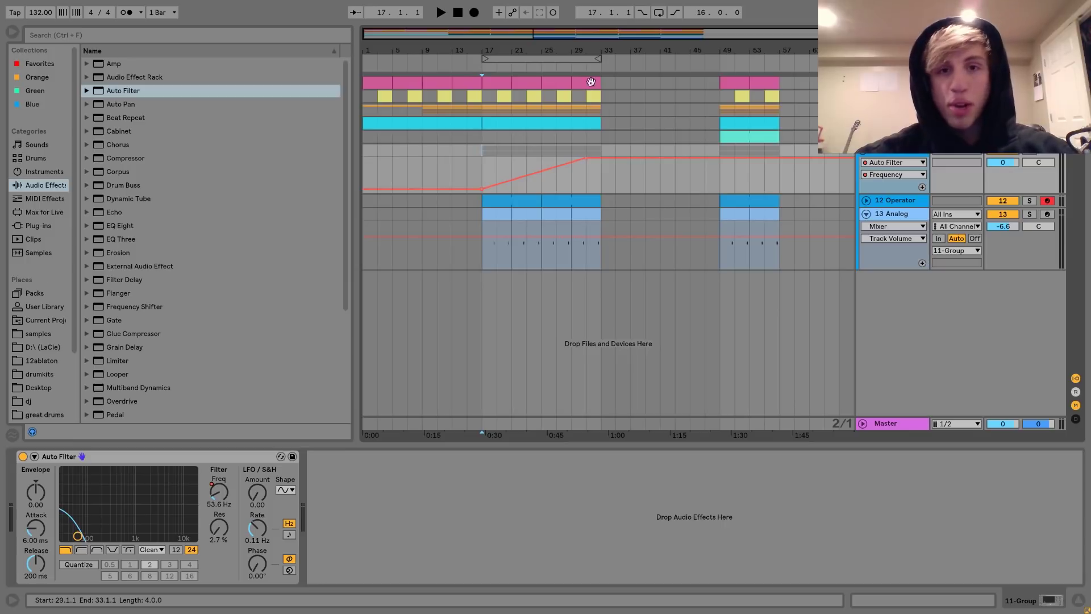
# Step: Duplicate the kick, yellow and 3 Group clips from bars 17–33 into bars 33–49 and loop the new section
pyautogui.moveTo(600, 111); pyautogui.dragTo(486, 111)
pyautogui.hotkey('ctrl', 'd')
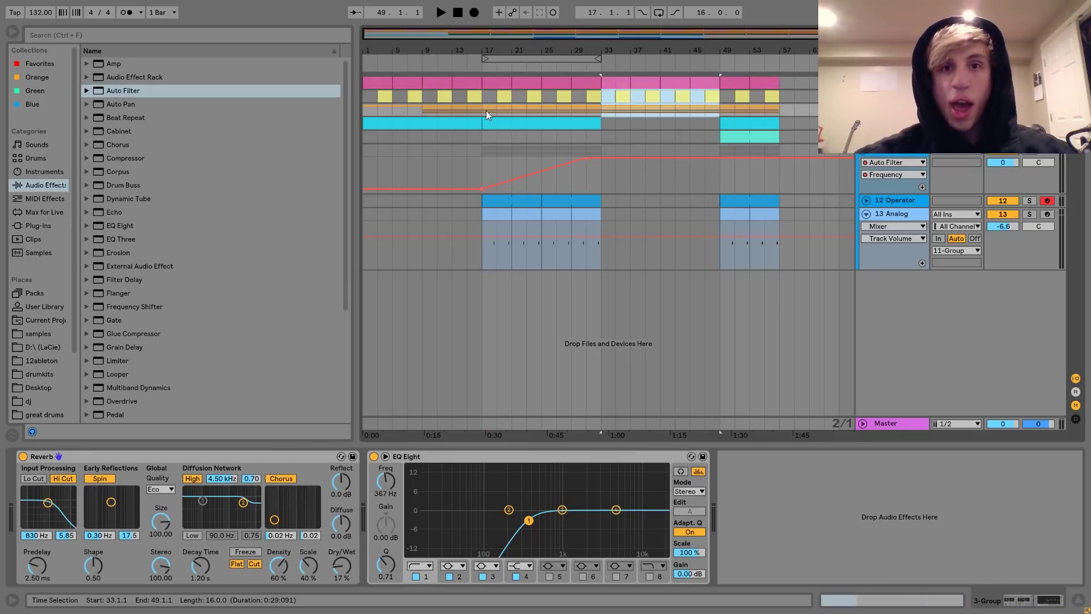
pyautogui.hotkey('ctrl', 'l')
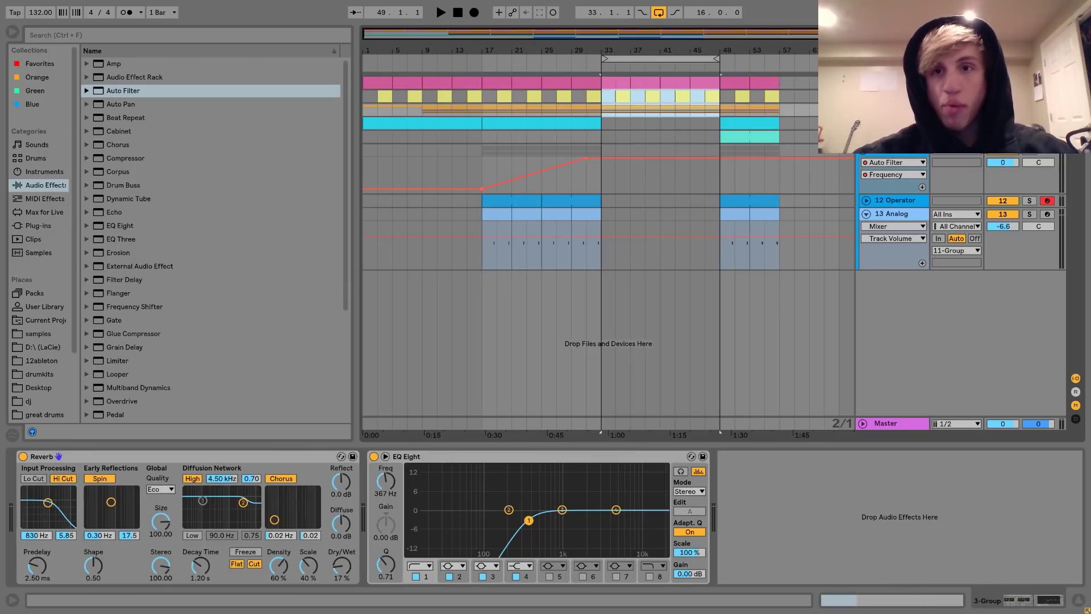
# Step: Add an EQ Eight to the 1-Kick track with band 1 as a low cut at 75.1 Hz, auditioning it
pyautogui.click(895, 82)
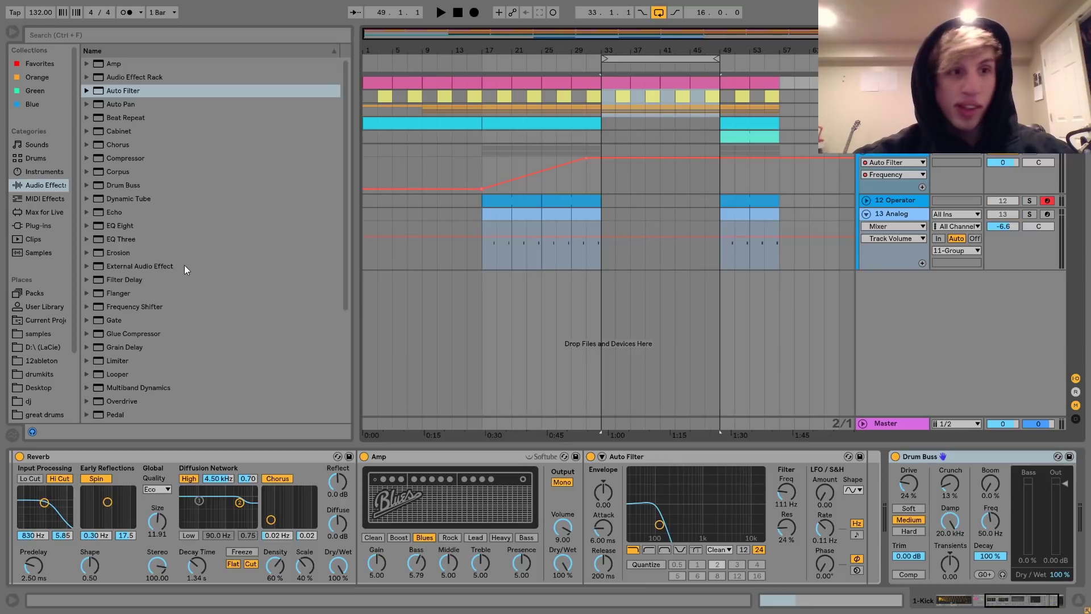
pyautogui.doubleClick(126, 227)
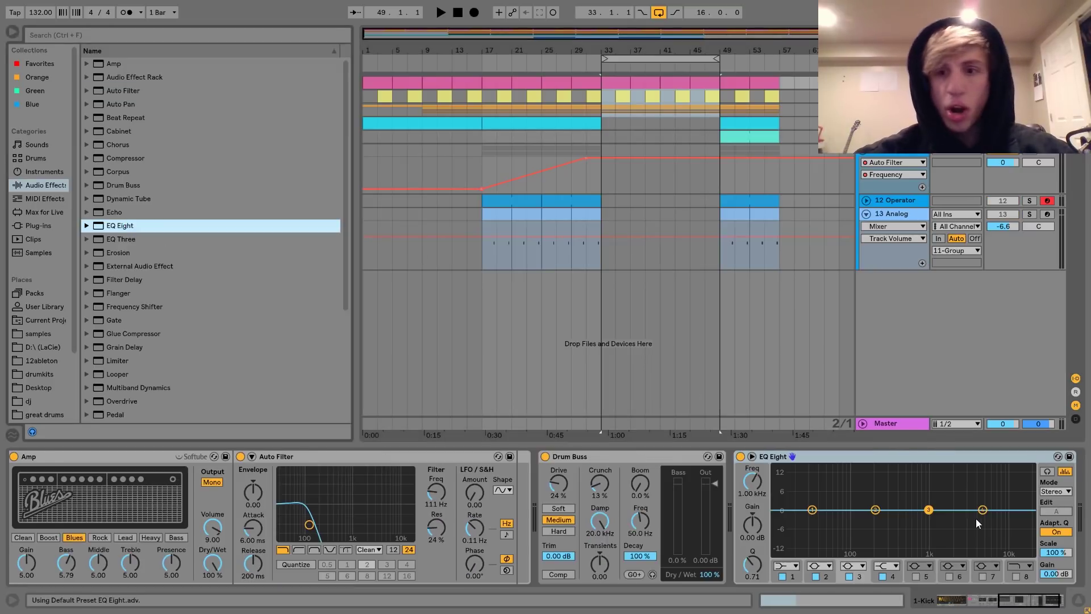
pyautogui.click(795, 566)
pyautogui.click(781, 481)
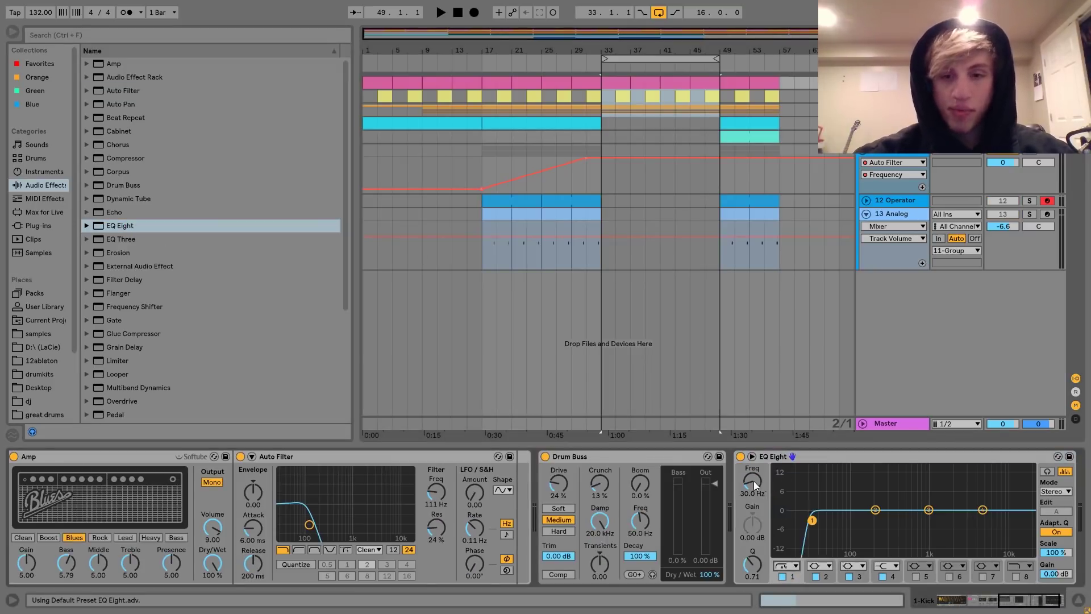
pyautogui.press('space')
pyautogui.moveTo(753, 481); pyautogui.dragTo(754, 467)
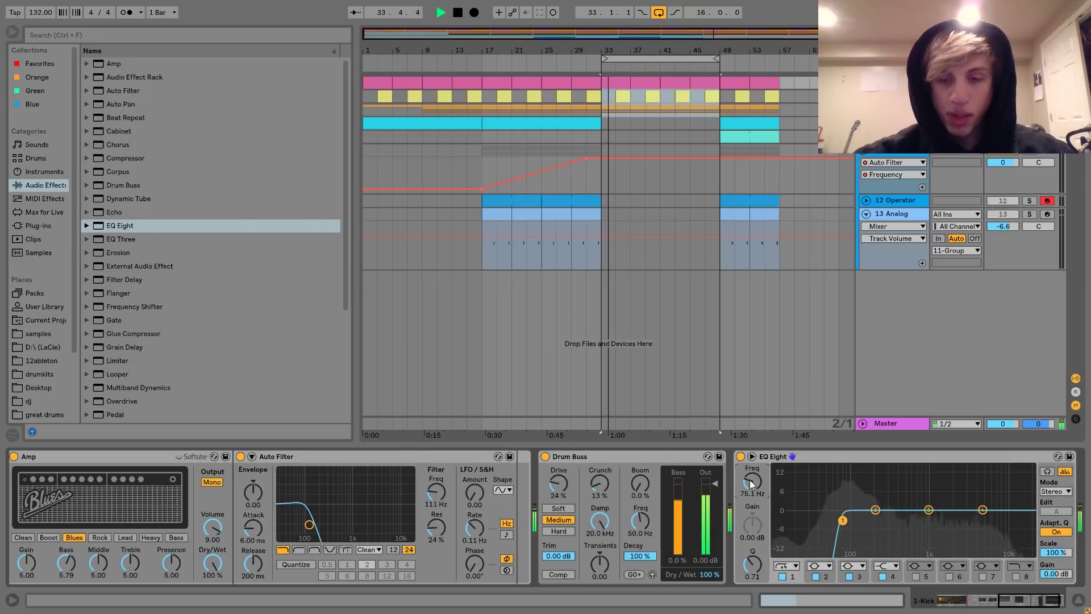
pyautogui.press('space')
# Step: Automate the kick's EQ Eight to be off by default and on only from bar 32 to bar 49
pyautogui.rightClick(741, 455)
pyautogui.click(757, 464)
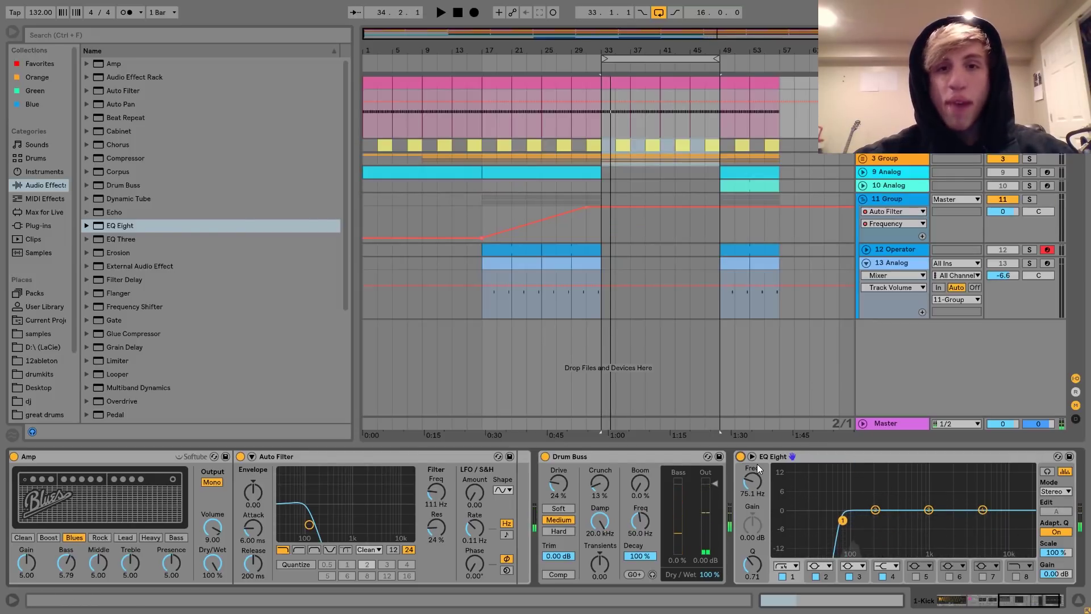
pyautogui.click(741, 456)
pyautogui.press('b')
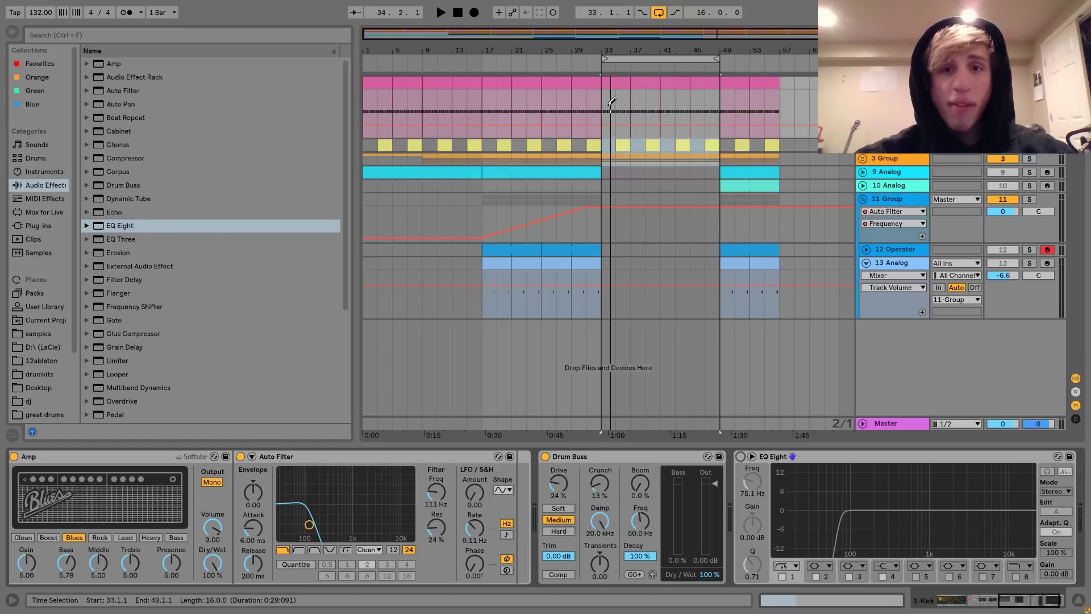
pyautogui.click(612, 94)
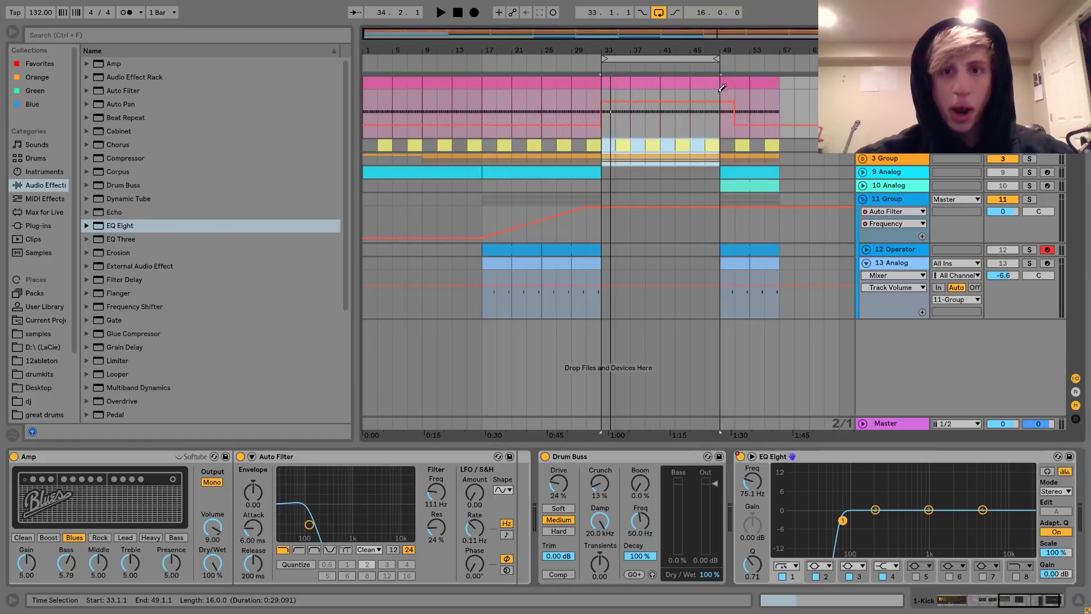
pyautogui.scroll(8, 594, 108)
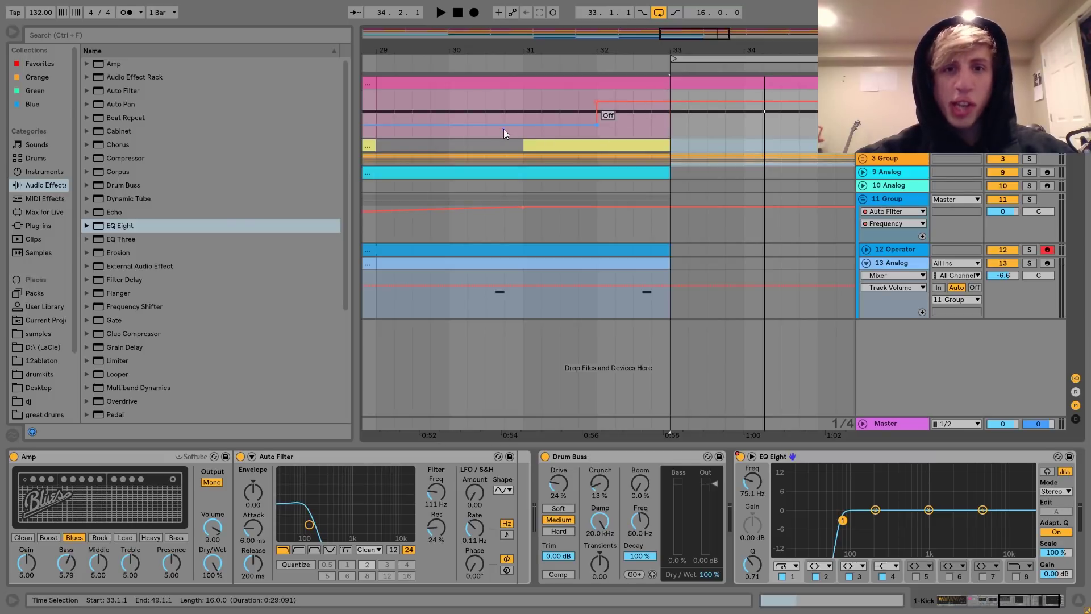
# Step: Play from bar 31 to check the kick's low cut switching on before bar 33
pyautogui.click(521, 104)
pyautogui.press('space')
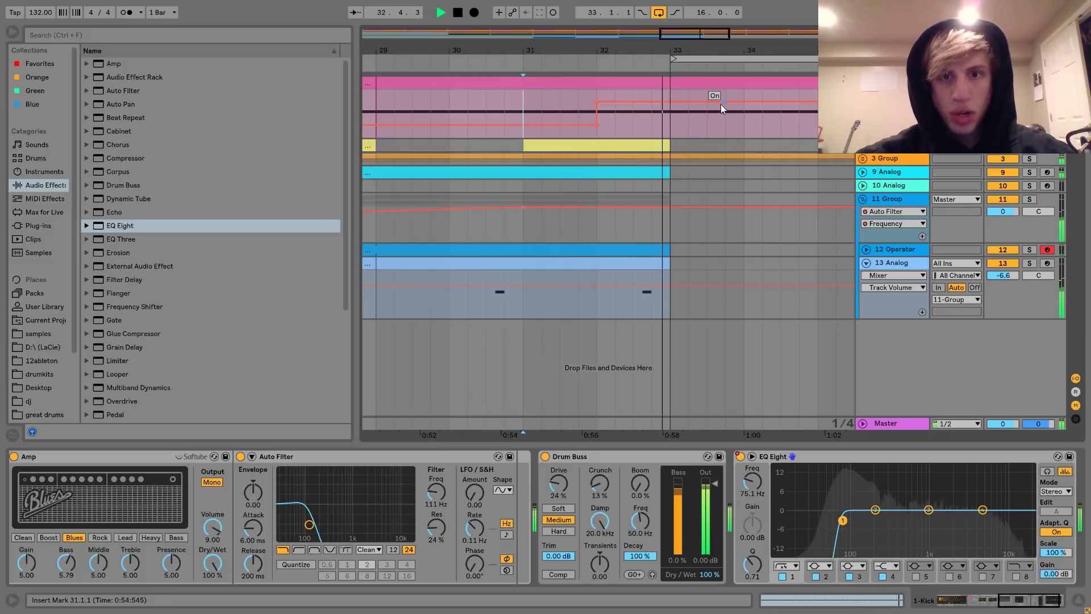
pyautogui.moveTo(515, 47)
pyautogui.mouseDown()
pyautogui.moveTo(498, 18)
pyautogui.moveTo(499, 41)
pyautogui.mouseUp()
pyautogui.press('space')
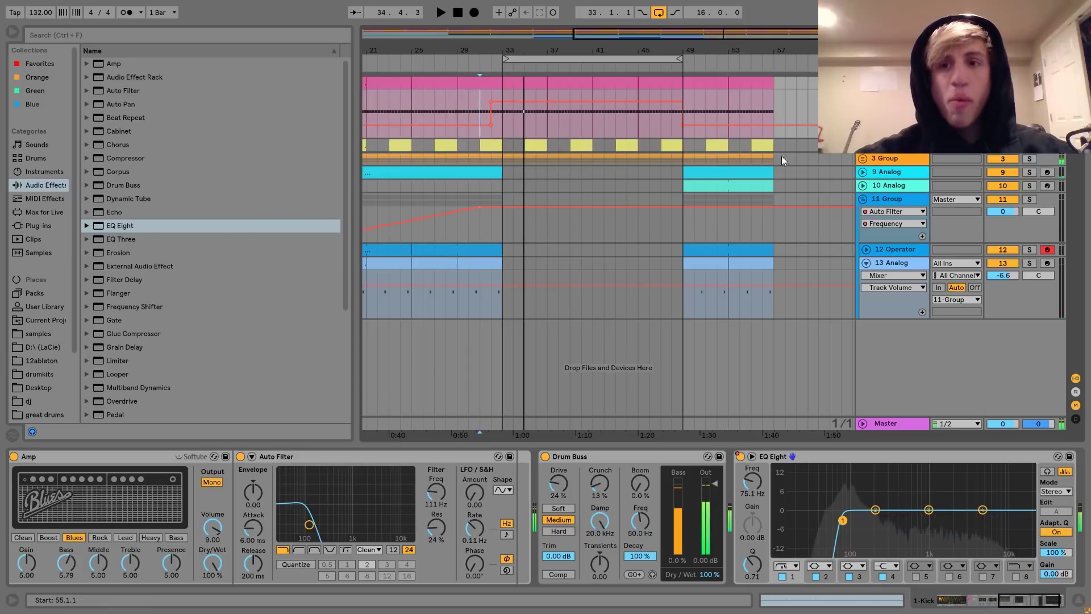
# Step: Unfold the 9 Analog track and duplicate its bar 17–33 clip into bars 33–49
pyautogui.click(863, 172)
pyautogui.hscroll(-5, 540, 182)
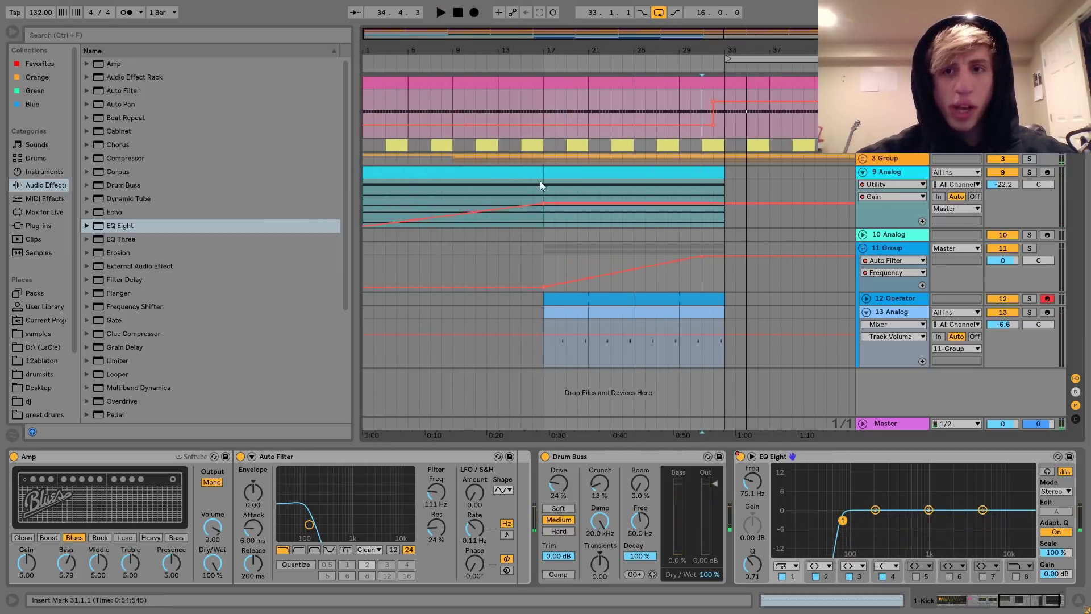
pyautogui.press('-')
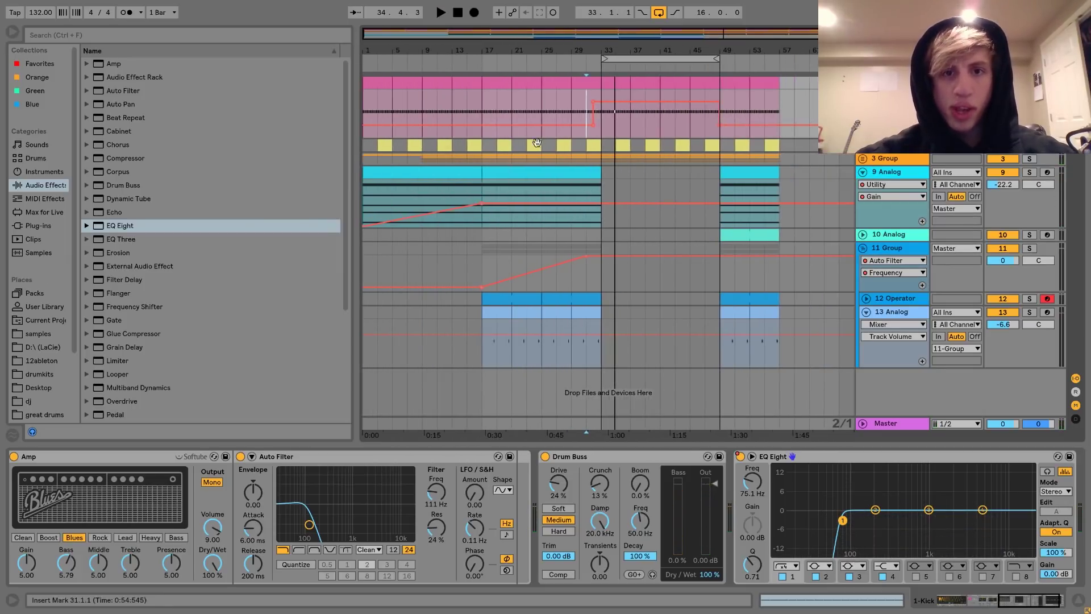
pyautogui.click(540, 174)
pyautogui.hotkey('ctrl', 'd')
# Step: Duplicate the 12 Operator and 13 Analog clips from bars 17–33 into bars 33–49 and briefly audition the section
pyautogui.click(545, 300)
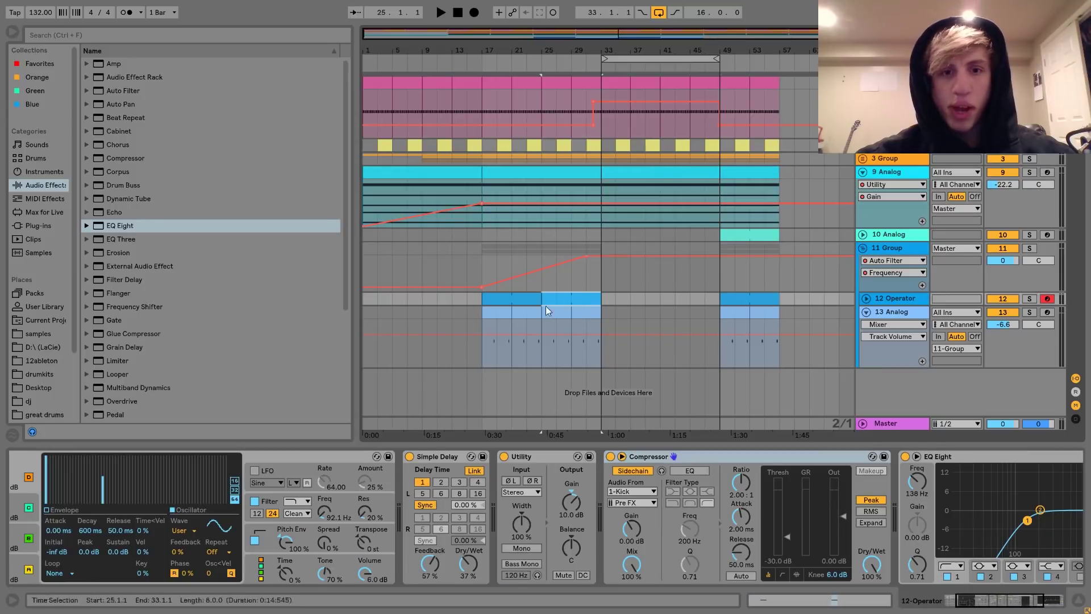
pyautogui.keyDown('shift'); pyautogui.click(487, 311); pyautogui.keyUp('shift')
pyautogui.hotkey('ctrl', 'd')
pyautogui.press('space')
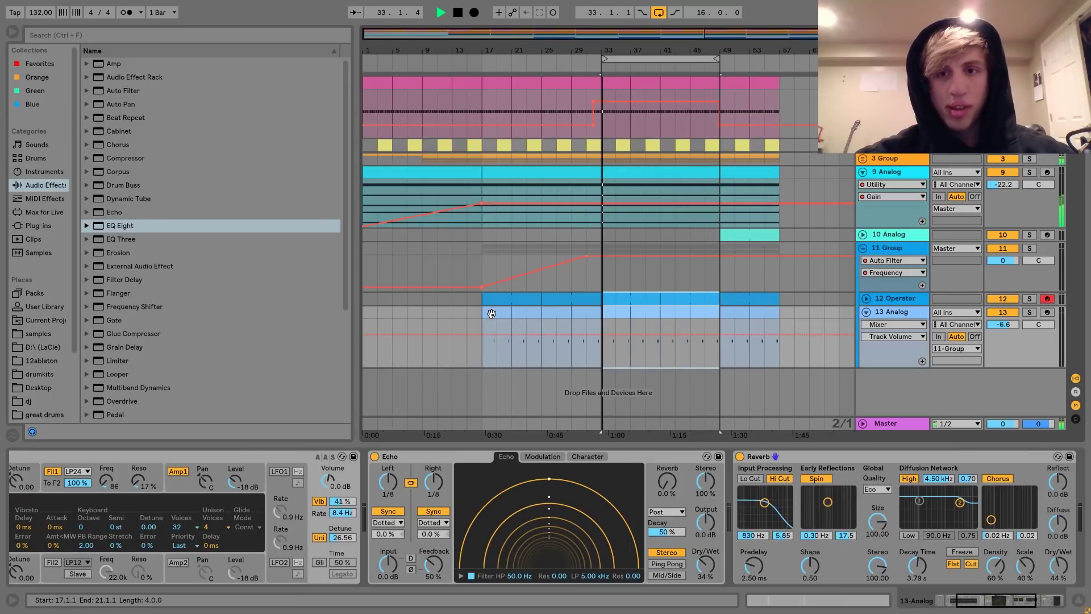
pyautogui.press('space')
# Step: Unfold 10 Analog, copy its bar 49 clip to bar 33, duplicate it up to bar 49 and start playback
pyautogui.click(862, 234)
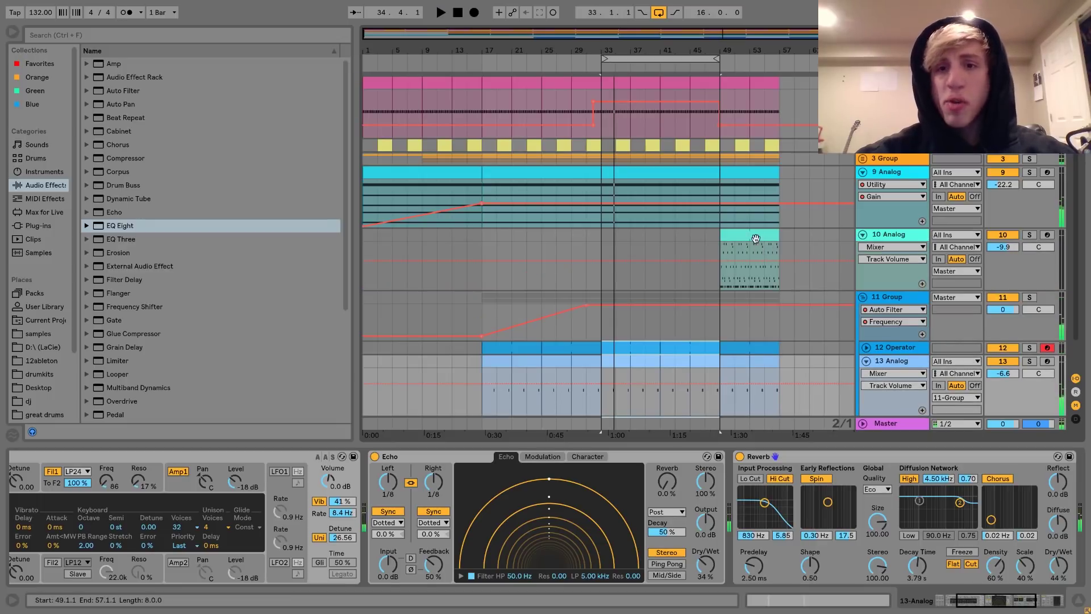
pyautogui.moveTo(749, 250); pyautogui.dragTo(633, 243)
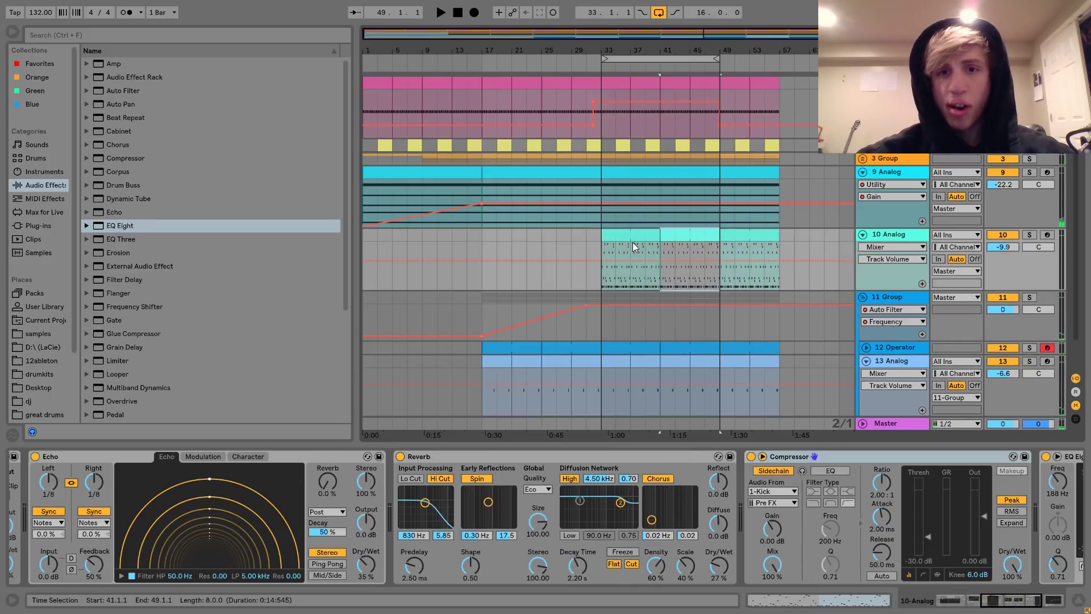
pyautogui.press('space')
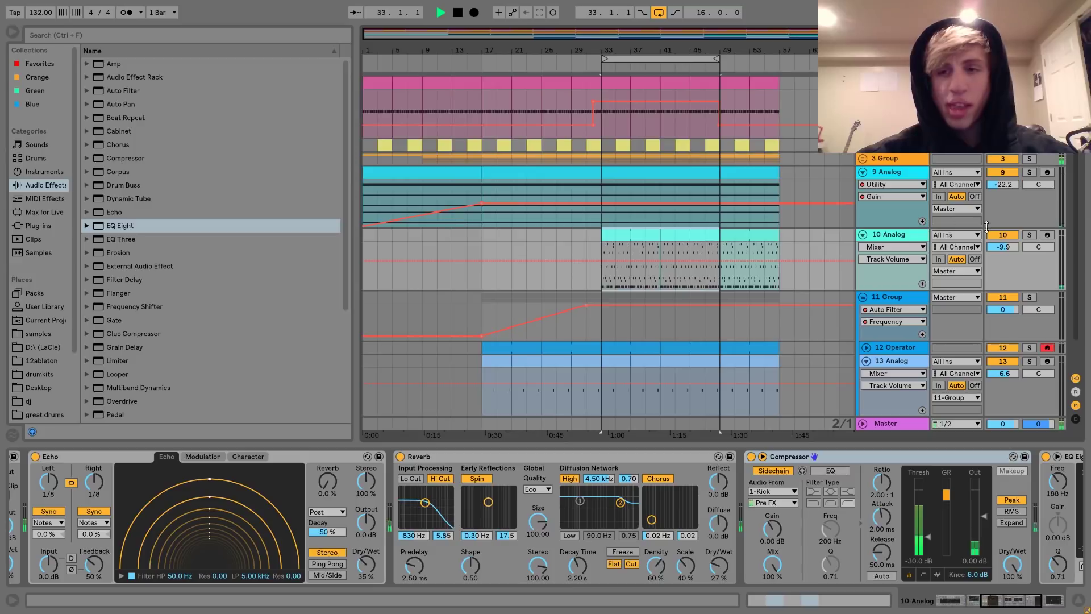
# Step: Solo the 10 Analog track and lower its Analog filter 1 frequency to about 32
pyautogui.click(1029, 234)
pyautogui.scroll(5, 584, 489)
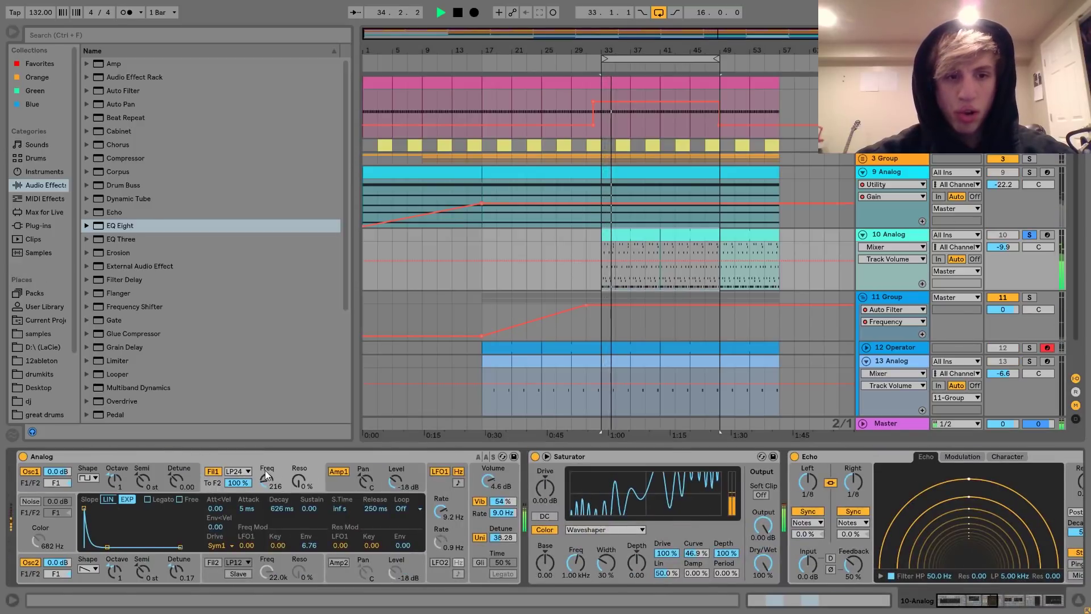
pyautogui.moveTo(266, 481); pyautogui.dragTo(266, 511)
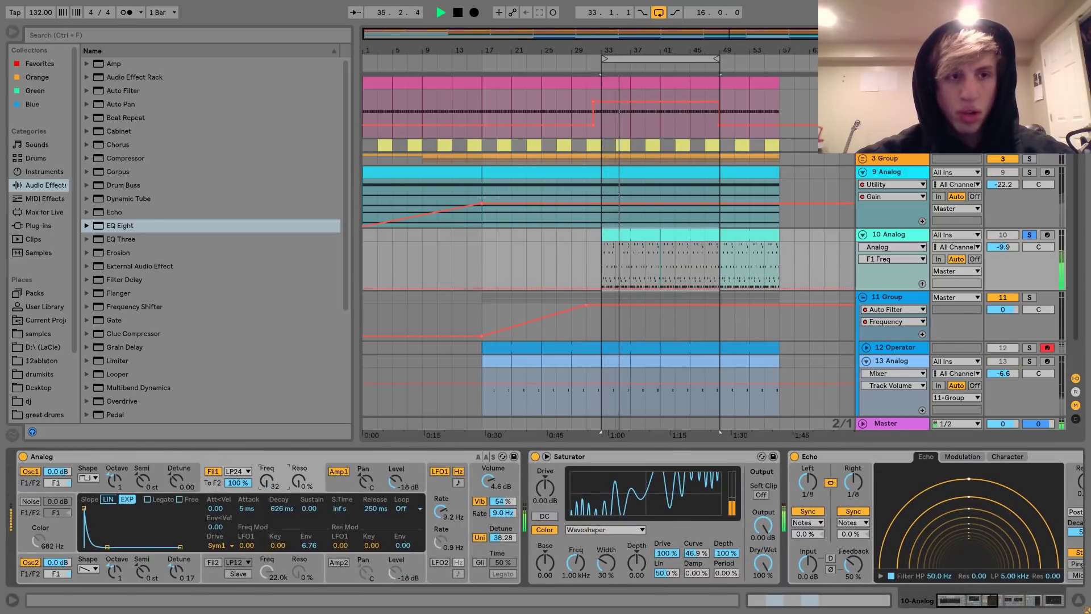
# Step: Settle the 10 Analog filter 1 frequency at 32, stop playback and anchor its automation with a breakpoint at bar 33
pyautogui.moveTo(266, 483); pyautogui.dragTo(265, 480)
pyautogui.press('space')
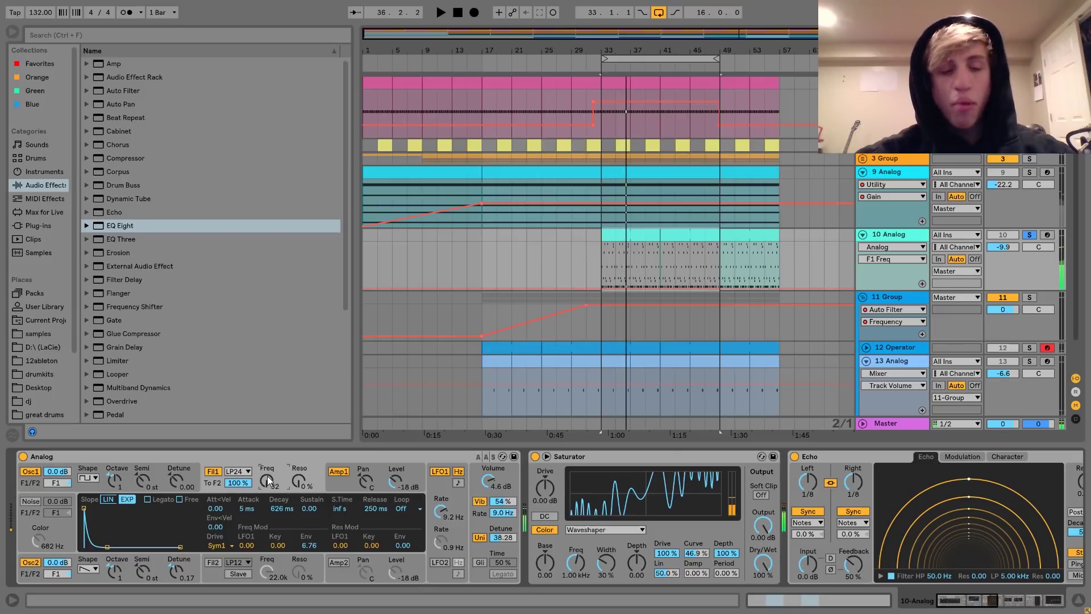
pyautogui.click(603, 286)
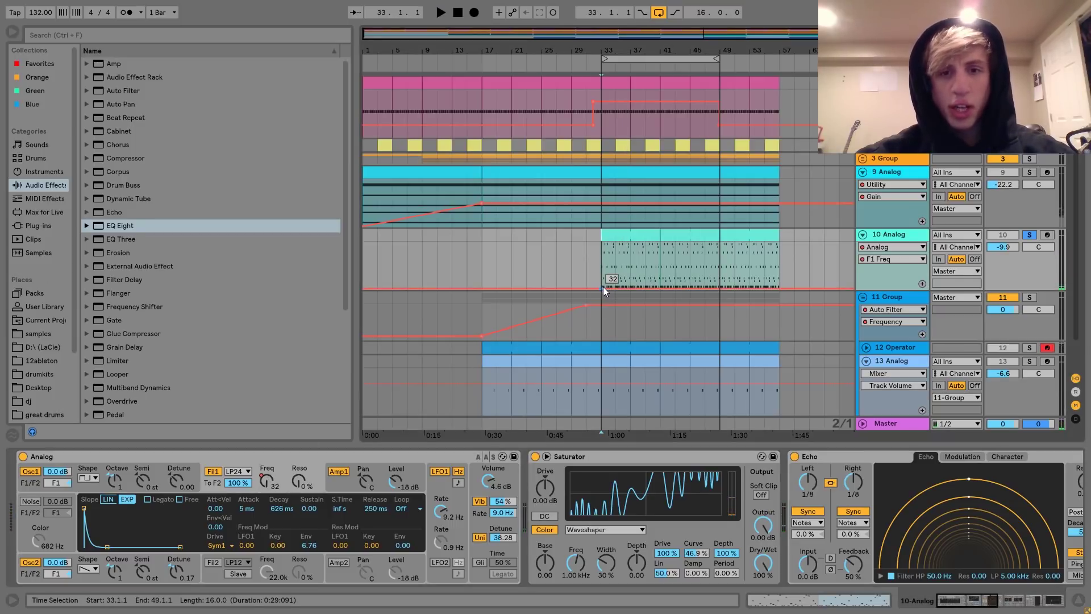
# Step: Try ramping the 10 Analog F1 Freq automation from bar 33 up to about 1.4k near bar 39 and audition it
pyautogui.moveTo(645, 286); pyautogui.dragTo(646, 264)
pyautogui.press('space')
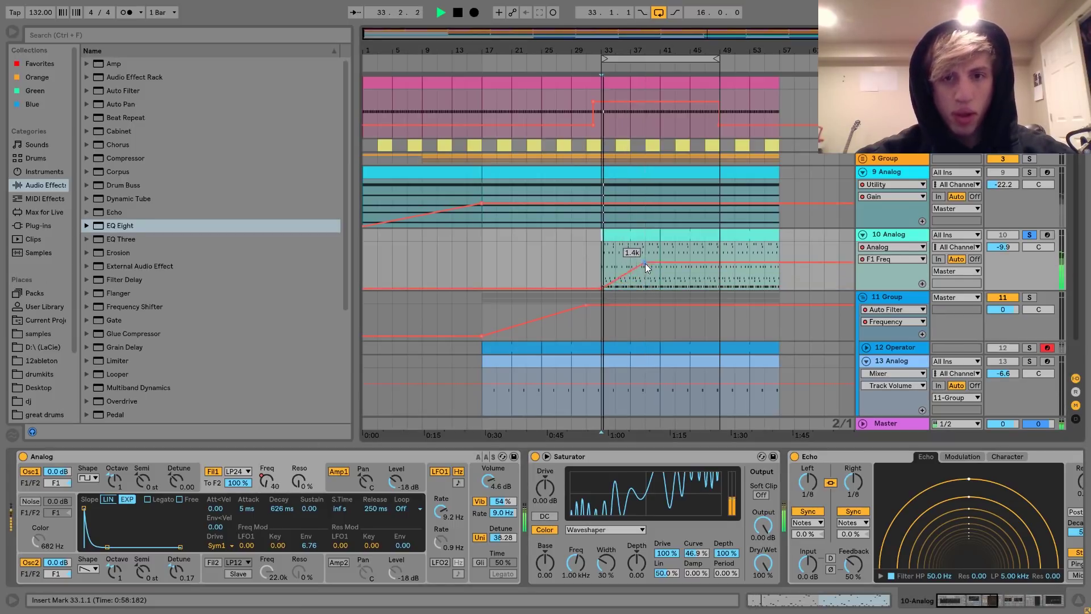
pyautogui.click(646, 264)
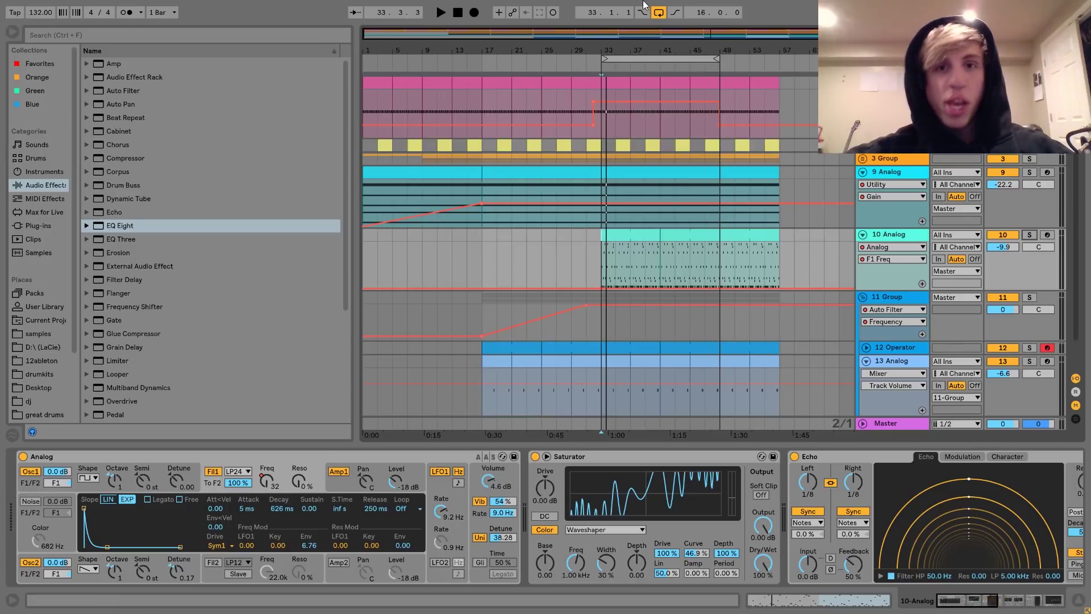
# Step: Turn off looping of the bar 33–49 section
pyautogui.click(657, 15)
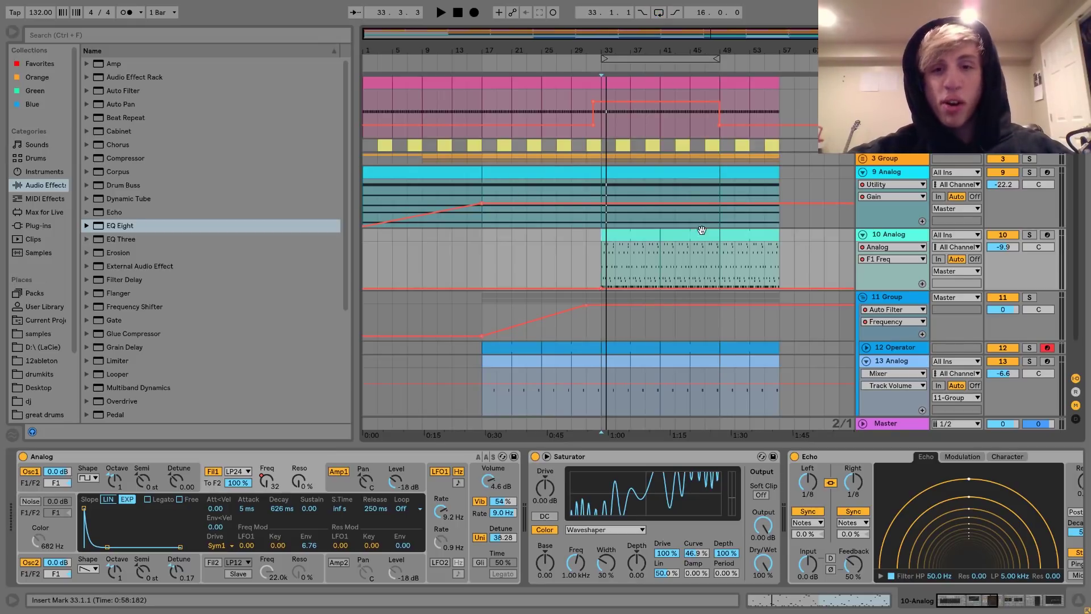
# Step: Try a straight 10 Analog F1 Freq ramp from bar 33 to 22.0k at bar 49, audition from bar 47 and undo it
pyautogui.moveTo(722, 287); pyautogui.dragTo(722, 243)
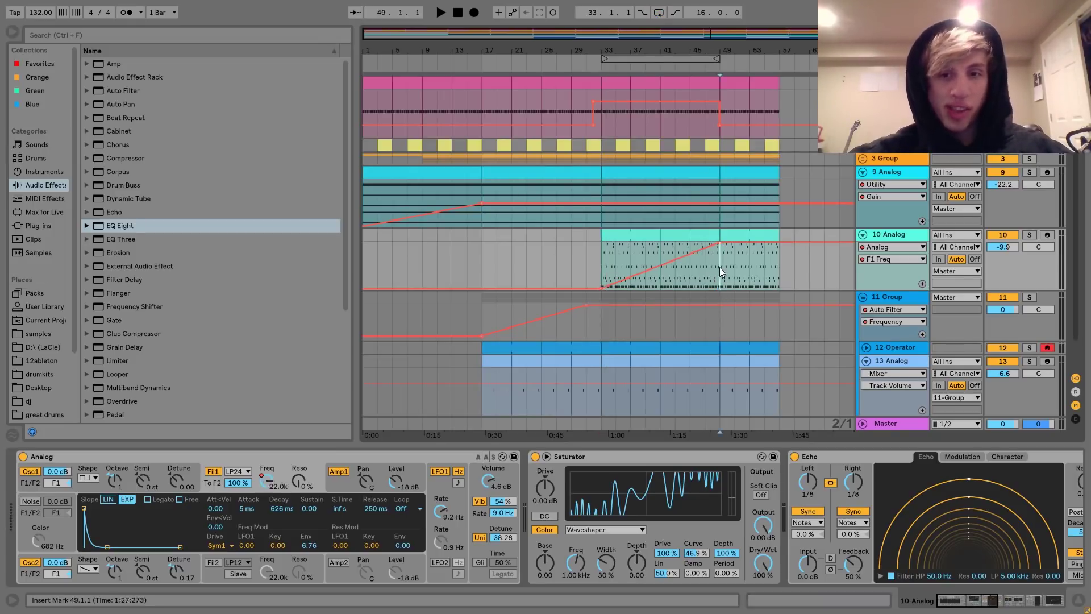
pyautogui.press('space')
pyautogui.click(705, 274)
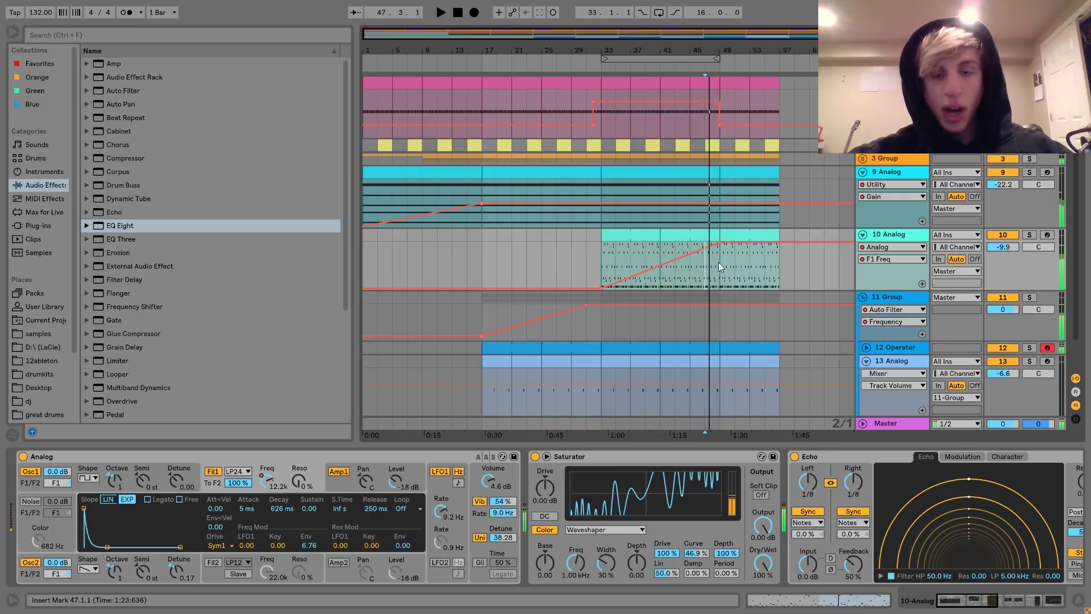
pyautogui.press('space')
pyautogui.hotkey('ctrl', 'z')
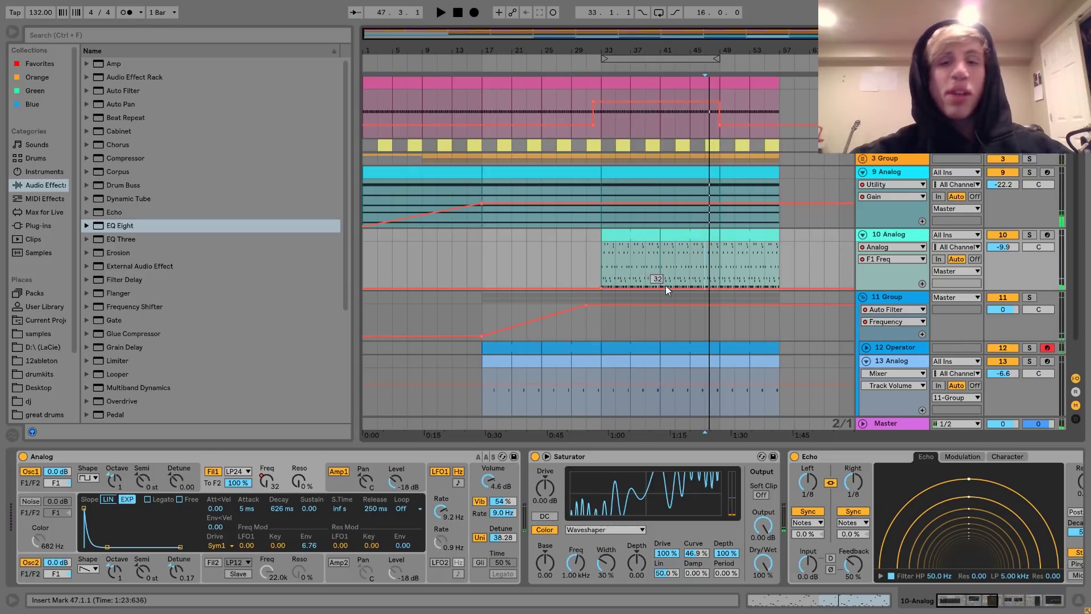
# Step: While playing from bar 33, draw a 10 Analog F1 Freq rise through about 337 at bar 43 and 3.3k at bar 47, opening fully at bar 49
pyautogui.click(600, 262)
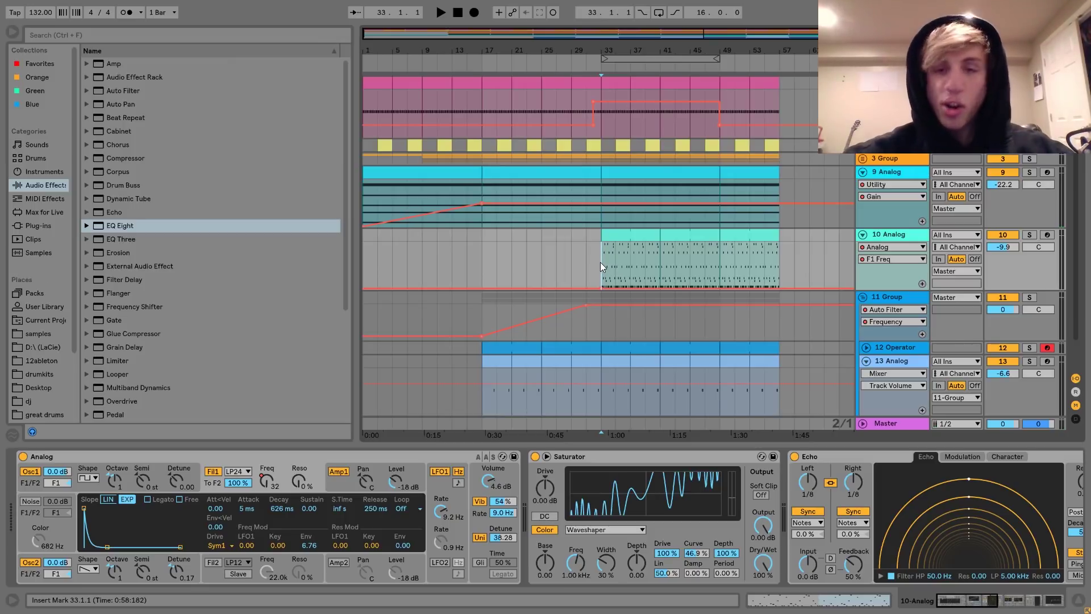
pyautogui.press('space')
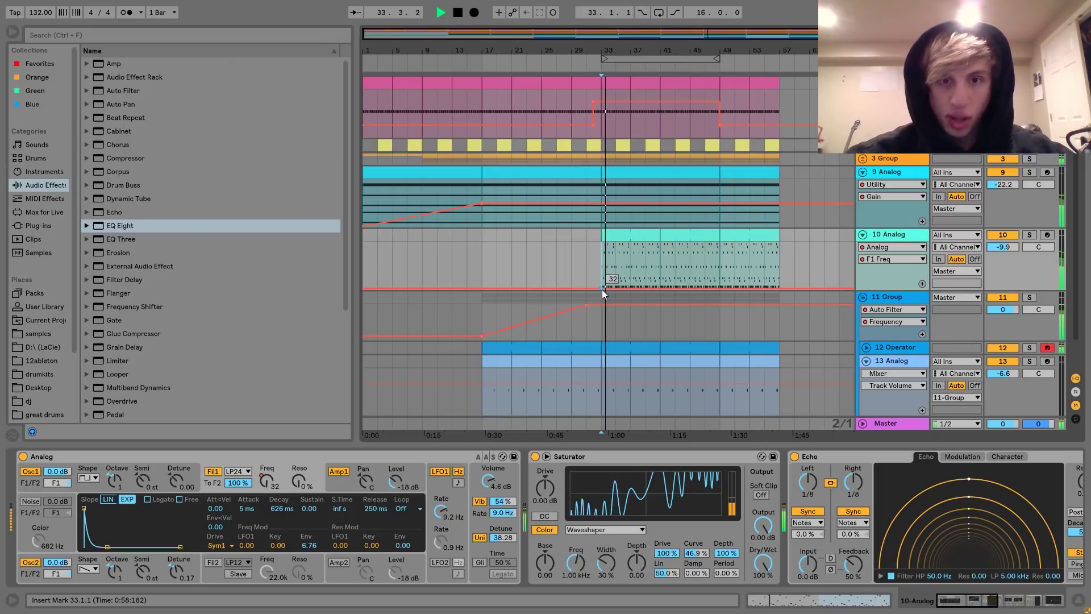
pyautogui.moveTo(626, 288); pyautogui.dragTo(657, 274)
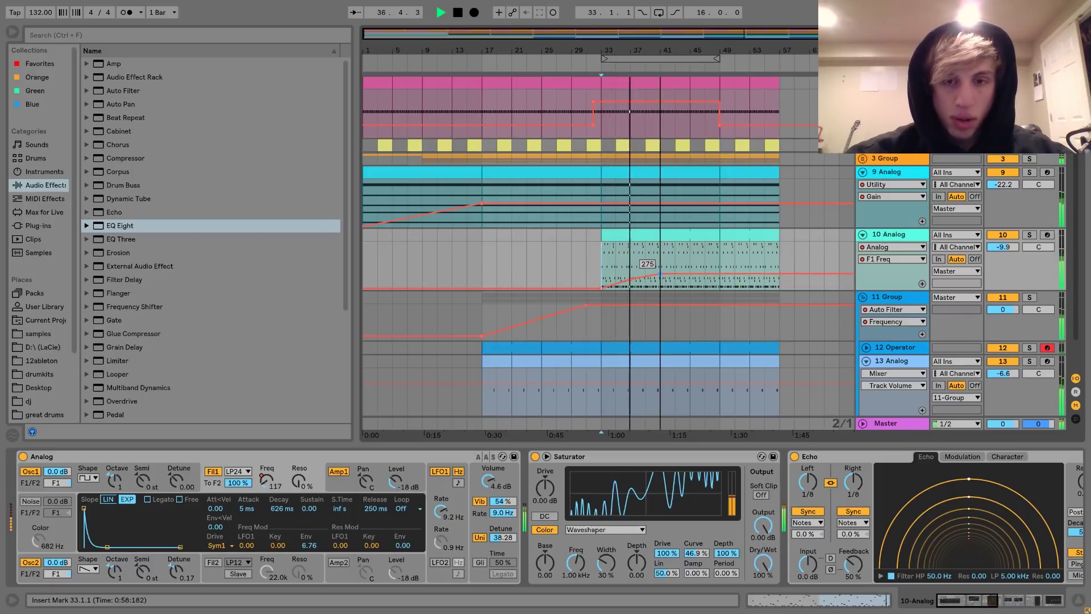
pyautogui.moveTo(660, 274); pyautogui.dragTo(679, 273)
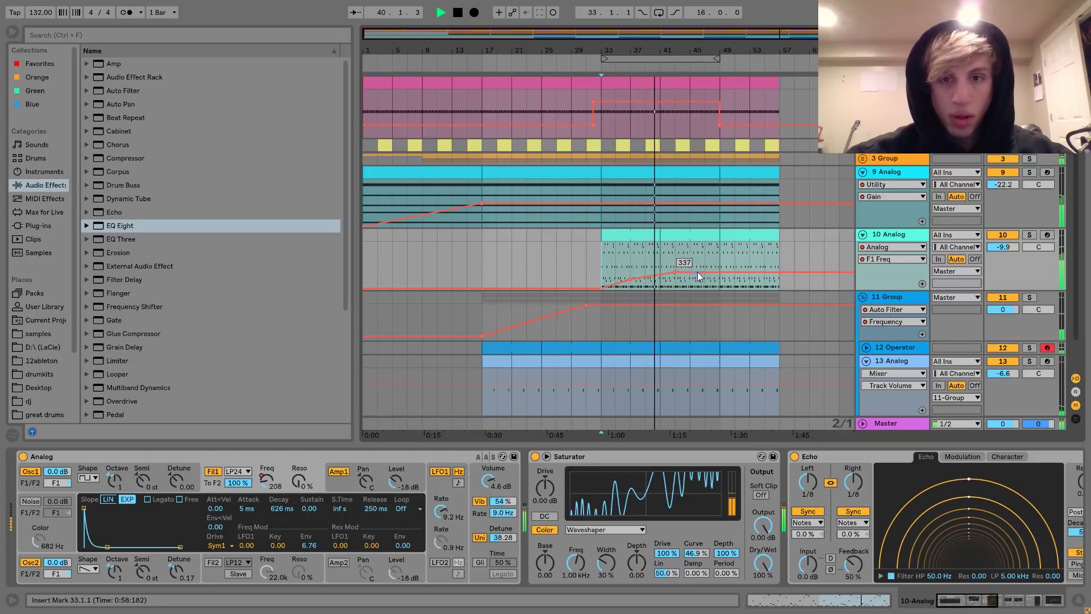
pyautogui.moveTo(718, 271)
pyautogui.mouseDown()
pyautogui.moveTo(718, 252)
pyautogui.moveTo(705, 256)
pyautogui.mouseUp()
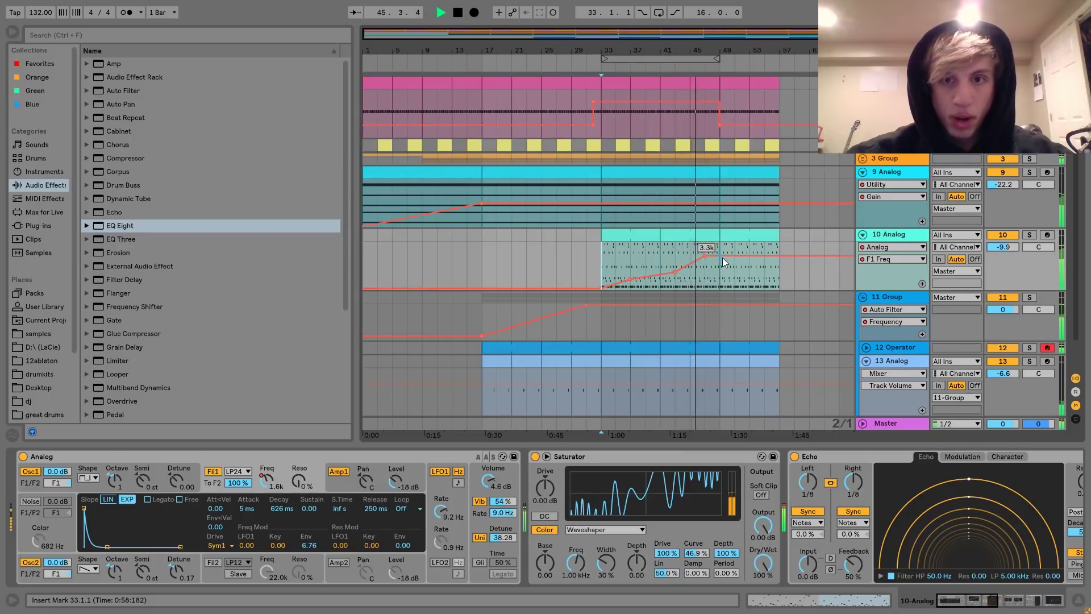
pyautogui.moveTo(719, 256); pyautogui.dragTo(728, 107)
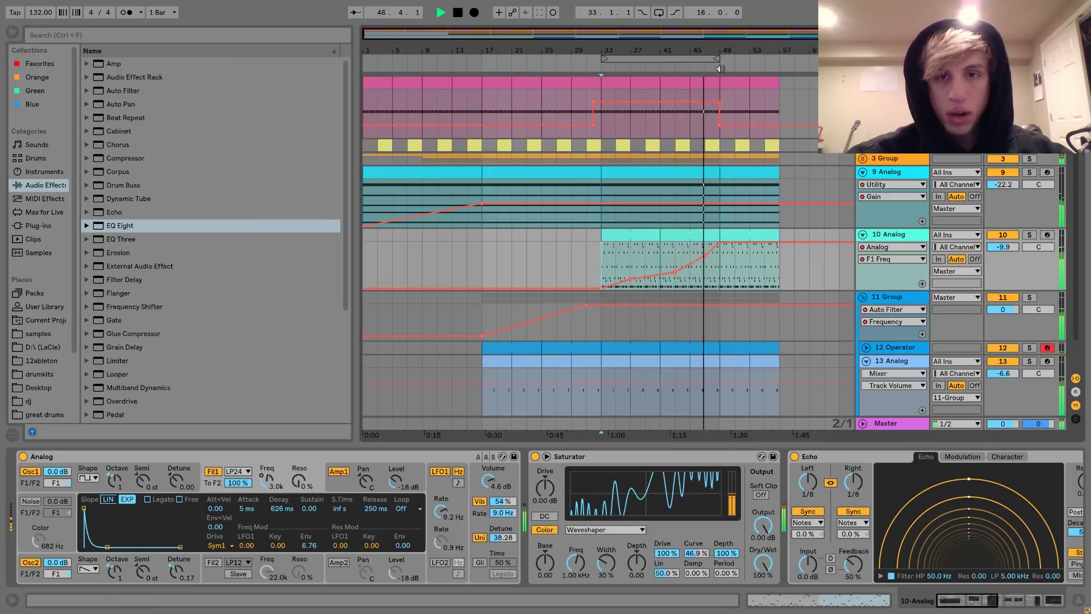
# Step: Delete the 9 Analog clip spanning bars 49–57
pyautogui.moveTo(721, 52); pyautogui.dragTo(567, 73)
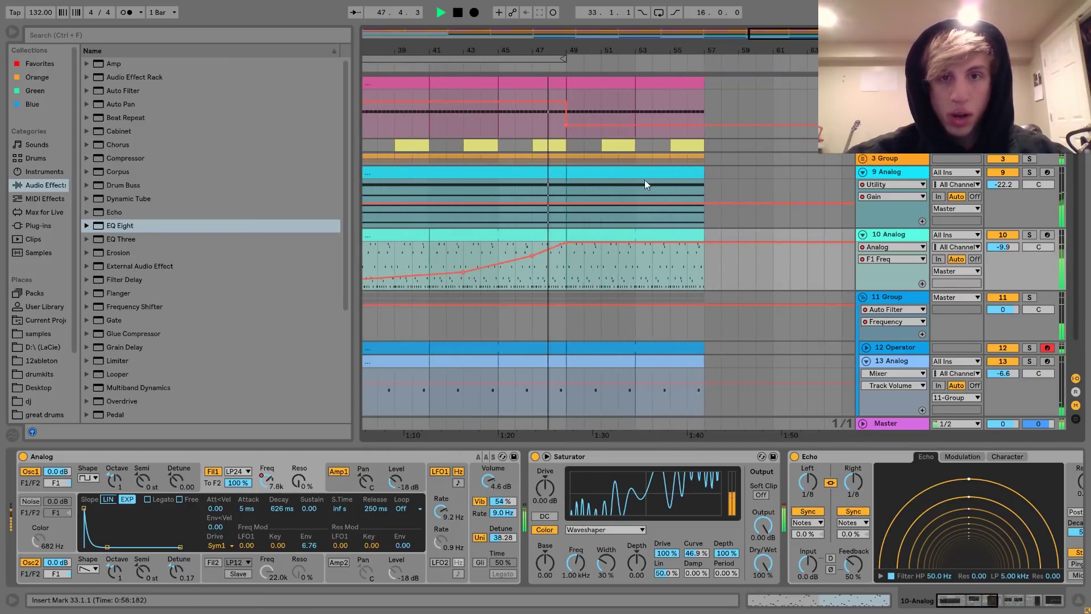
pyautogui.click(642, 176)
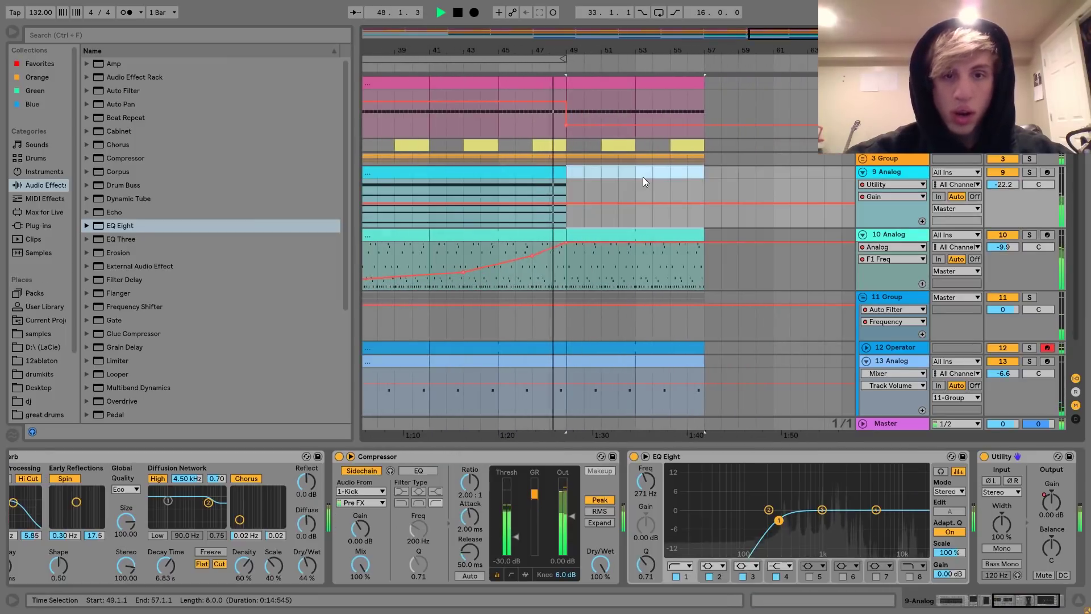
pyautogui.click(568, 169)
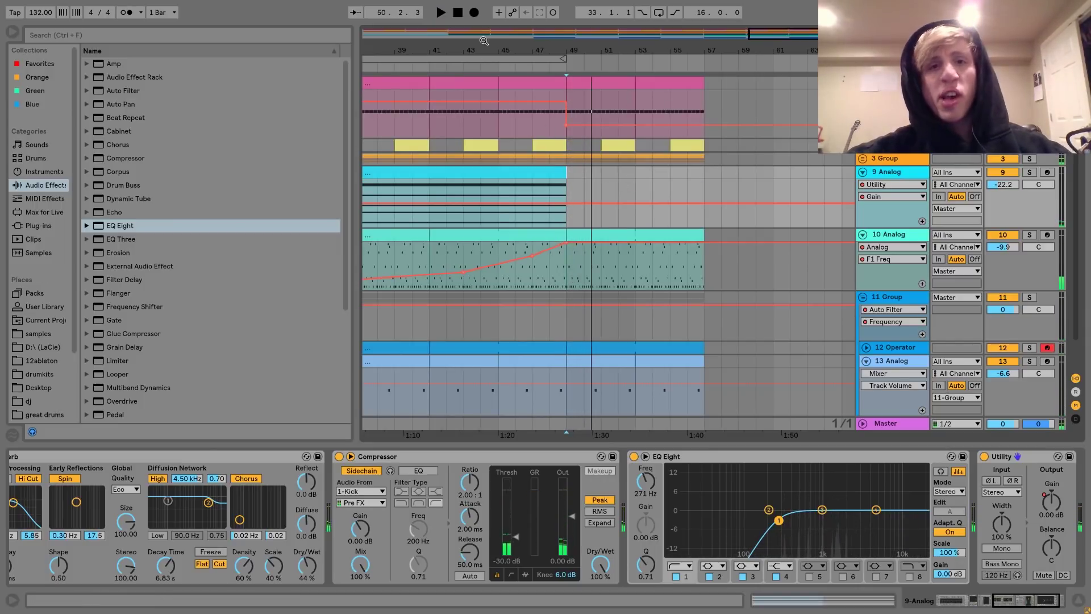
# Step: Select the 9 Analog clip at bars 33–49, briefly solo its track and examine its device chain from Analog through Utility
pyautogui.moveTo(489, 51); pyautogui.dragTo(761, 20)
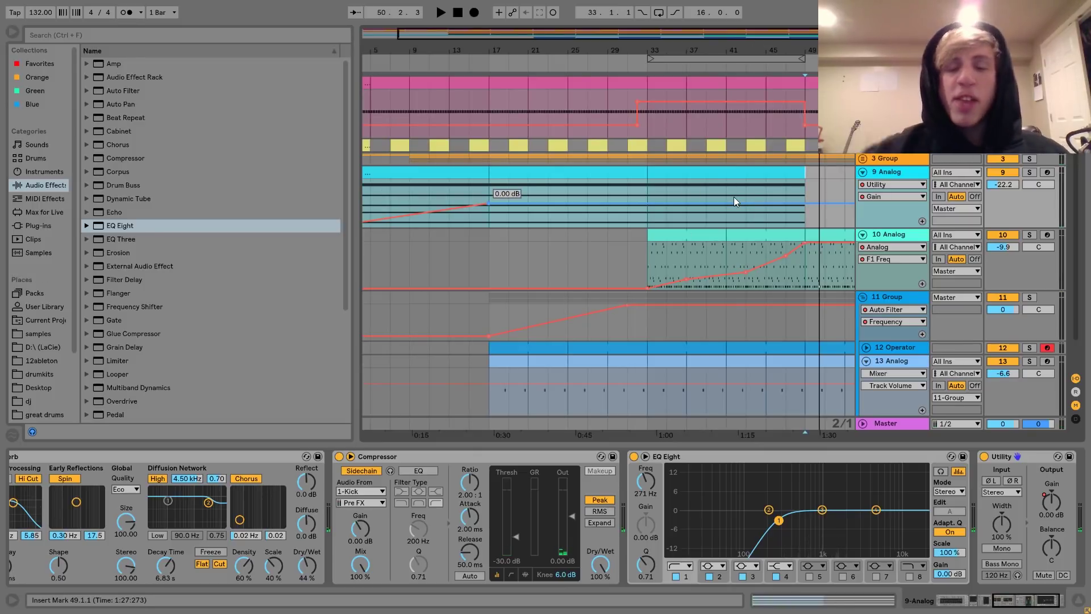
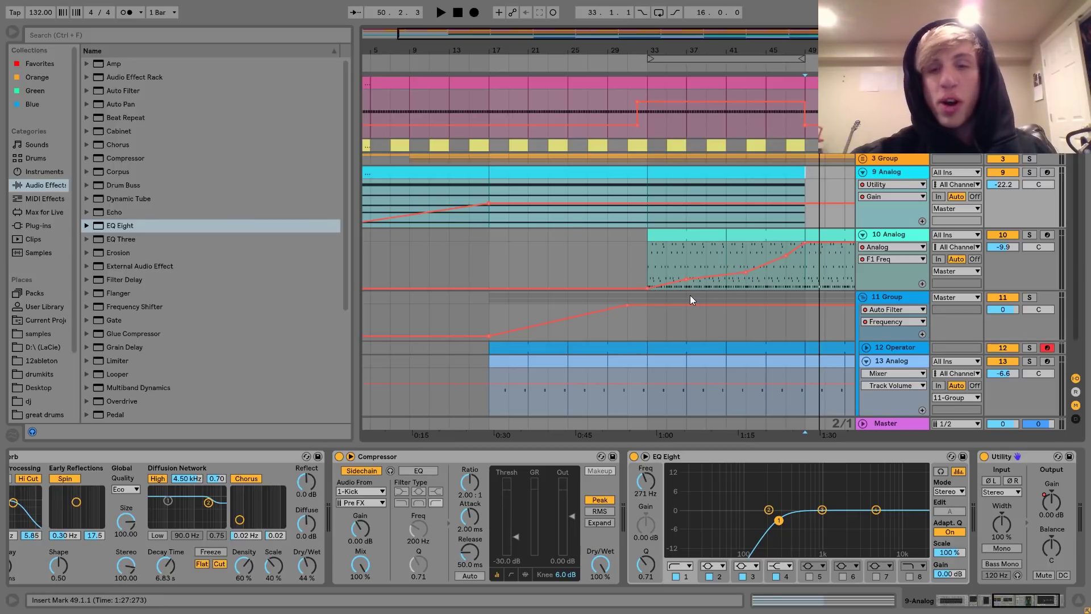
pyautogui.hscroll(-3, 633, 179)
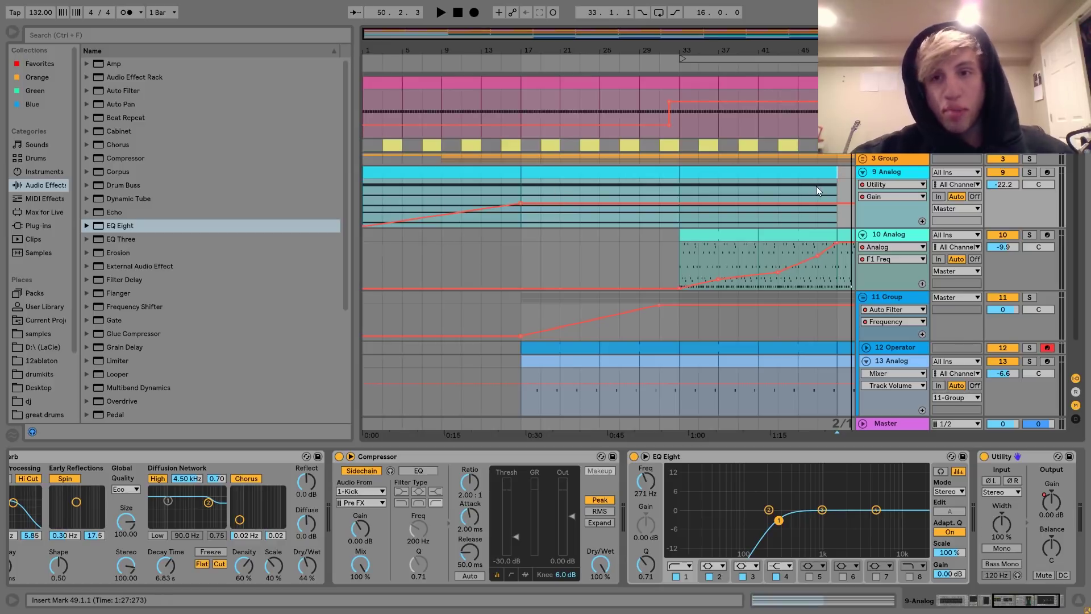
pyautogui.click(752, 173)
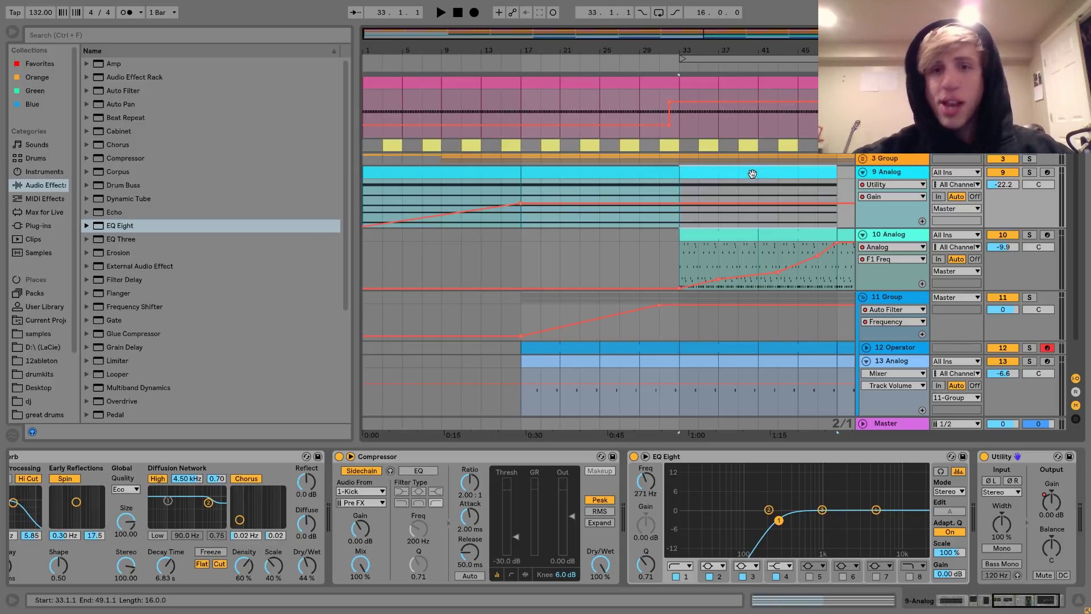
pyautogui.click(1033, 172)
pyautogui.hscroll(-5, 483, 506)
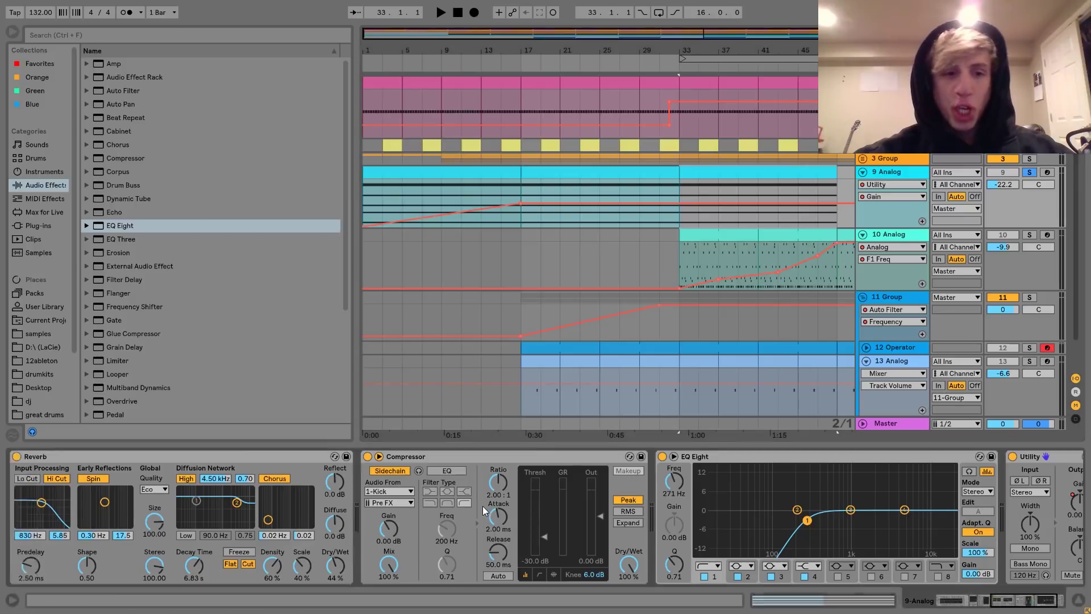
pyautogui.click(1029, 172)
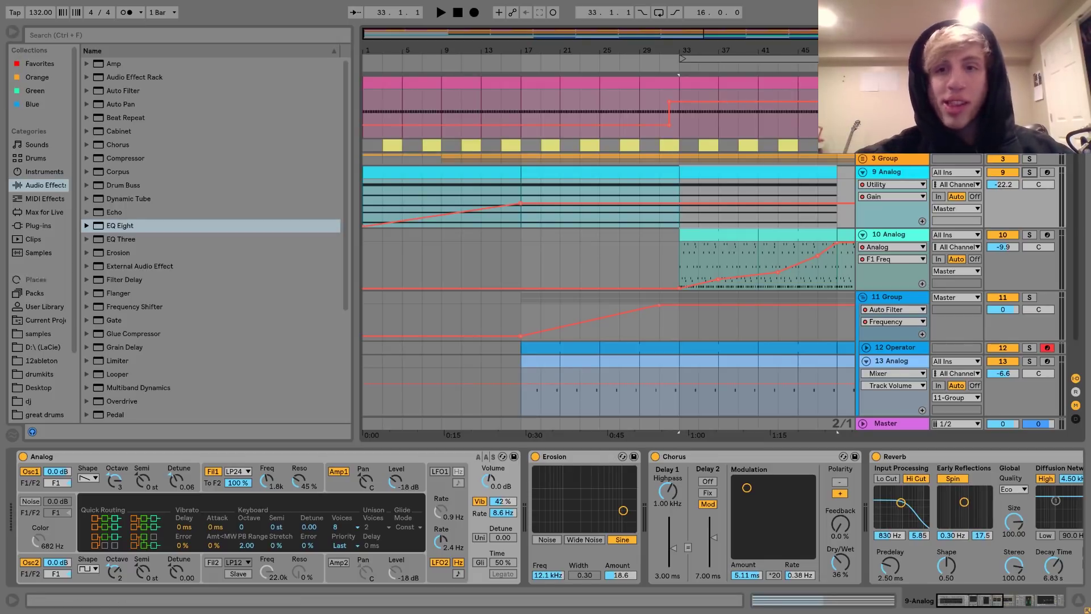
pyautogui.hscroll(4, 710, 199)
# Step: Audition the transition out of the breakdown by playing from bar 47 and from bar 49
pyautogui.click(668, 275)
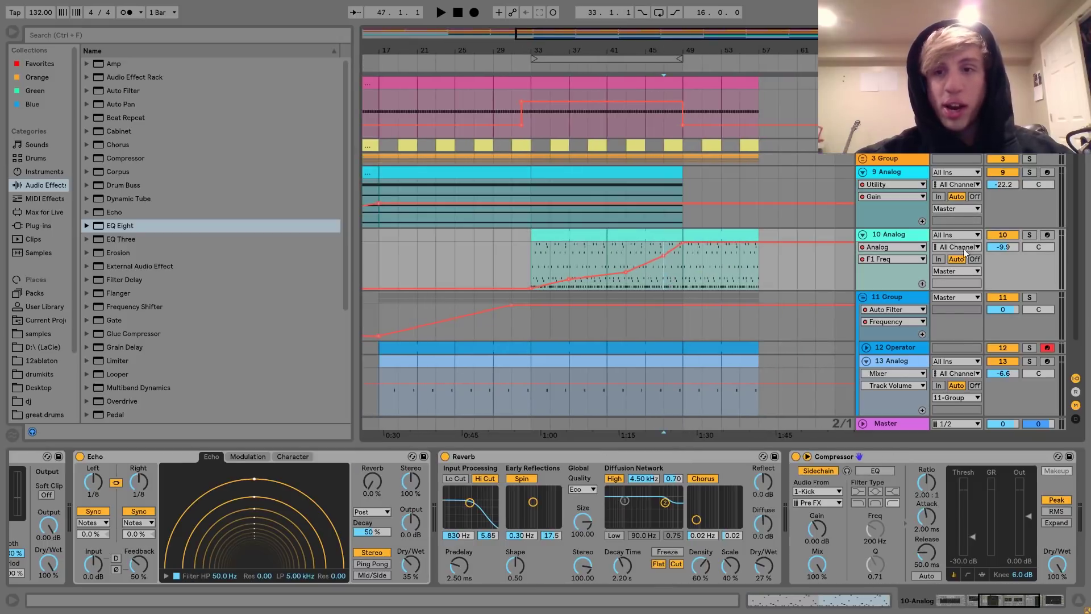
pyautogui.press('space')
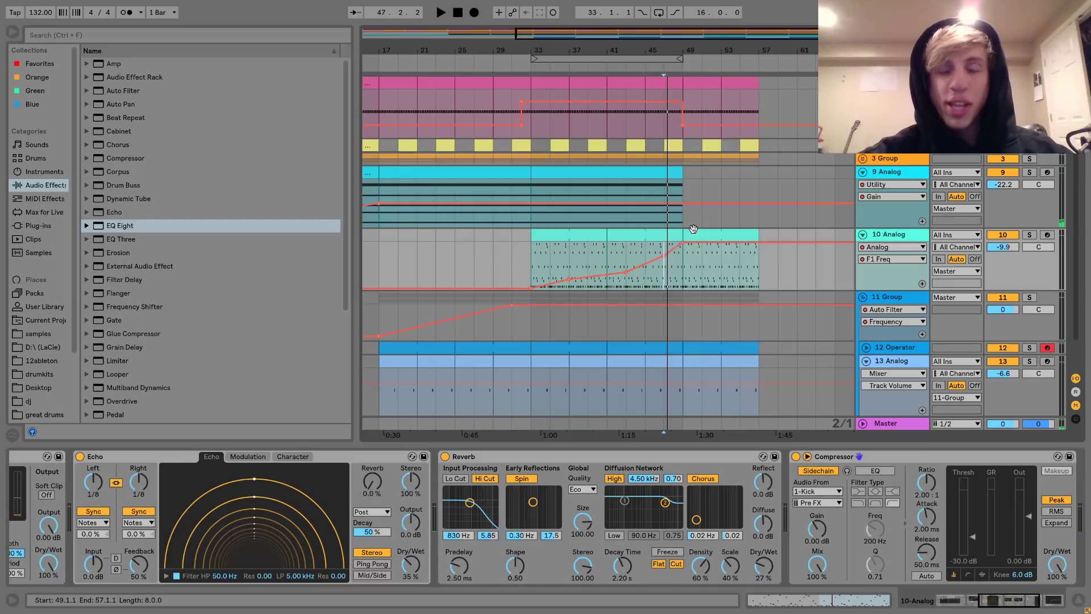
pyautogui.click(697, 230)
pyautogui.press('space')
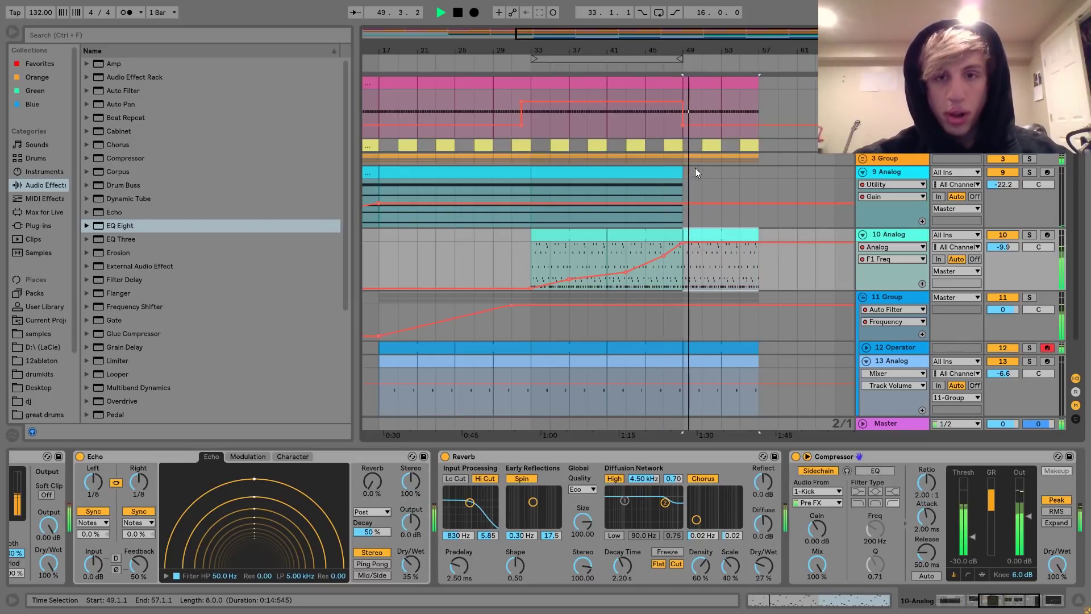
pyautogui.press('space')
# Step: Delete the 3 Group material from bar 49 to bar 59, check it in playback and return to bar 33
pyautogui.moveTo(687, 158); pyautogui.dragTo(784, 161)
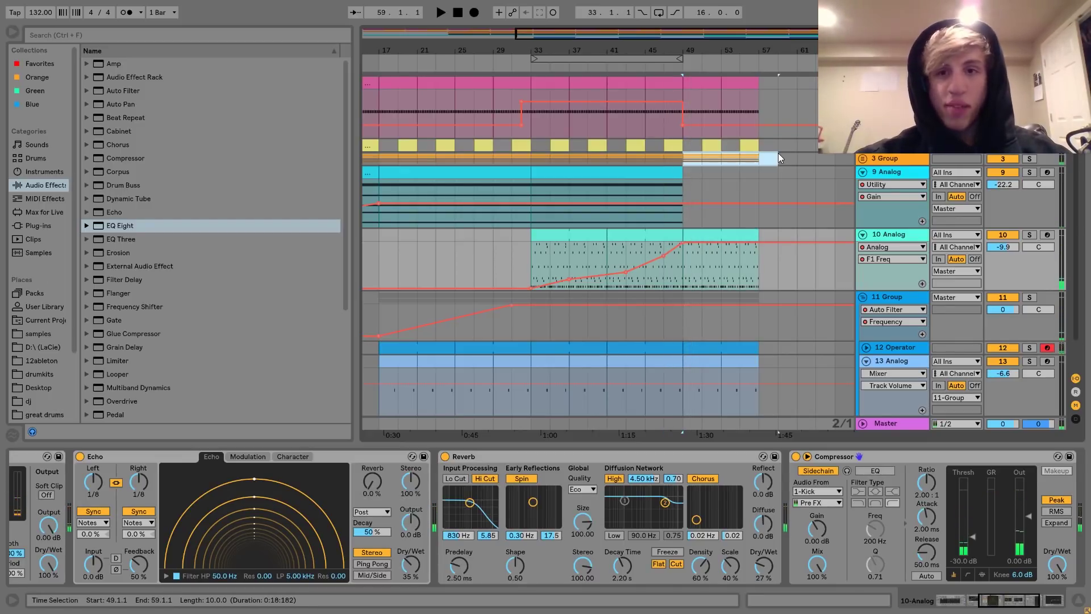
pyautogui.press('space')
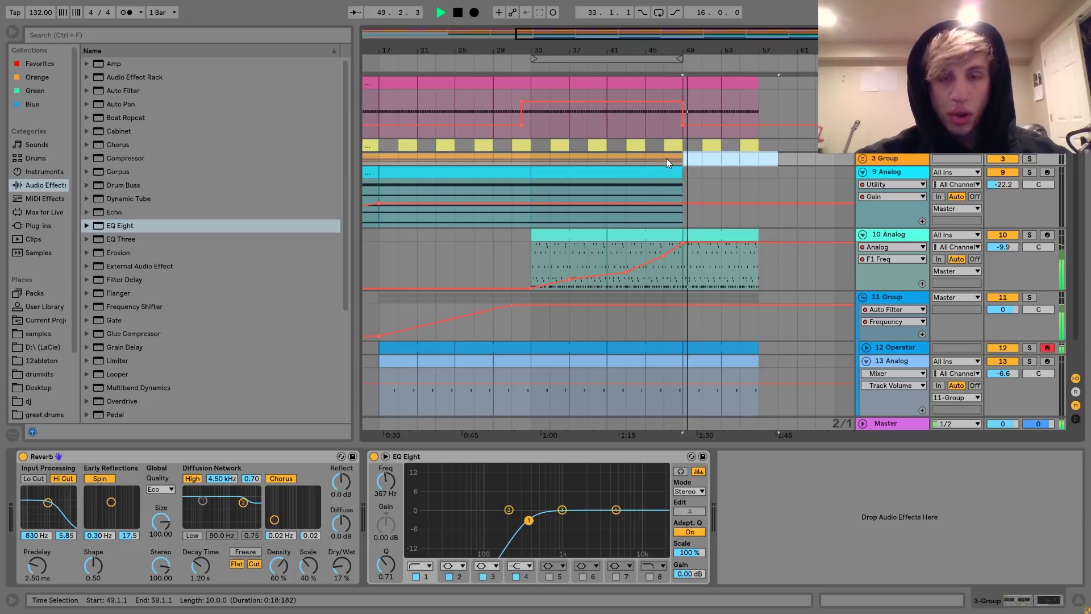
pyautogui.click(532, 157)
pyautogui.press('space')
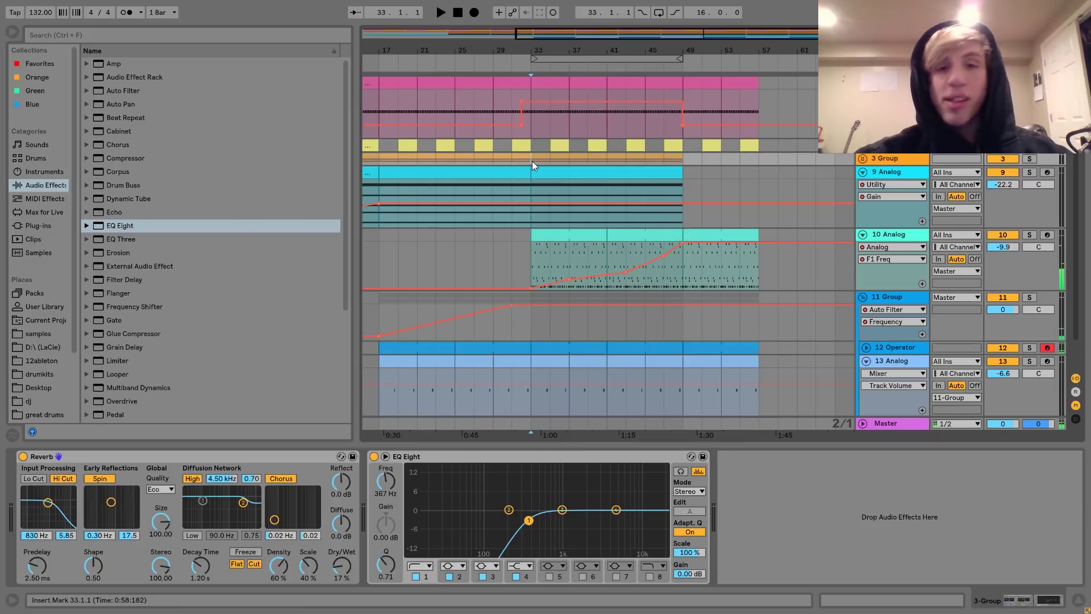
# Step: Play from bar 33 and show the Analog F1 Freq automation lane on the 9 Analog track
pyautogui.press('space')
pyautogui.click(892, 170)
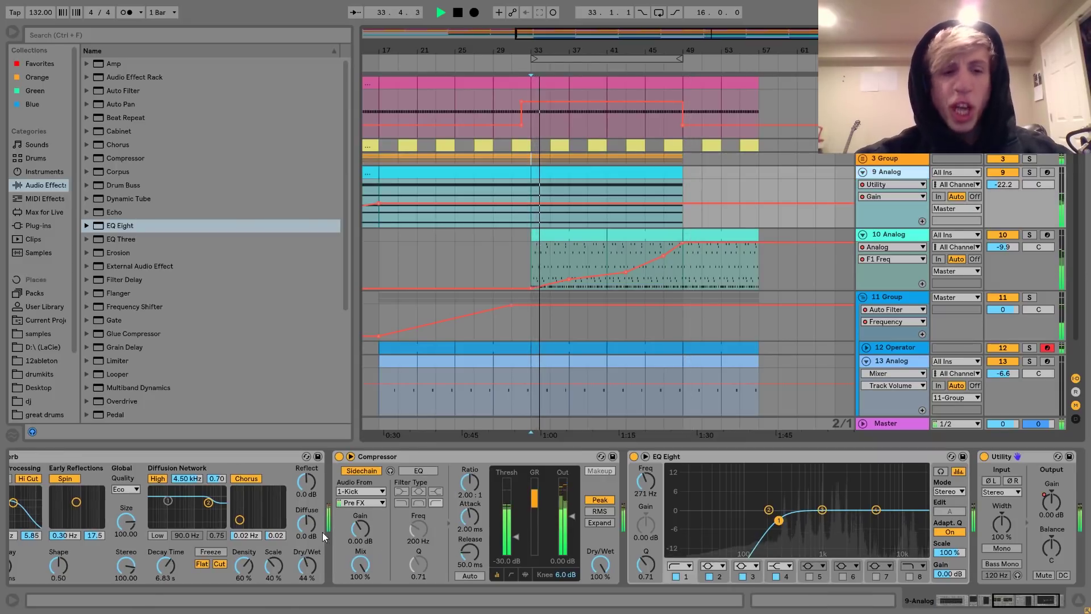
pyautogui.scroll(10, 319, 533)
pyautogui.click(265, 478)
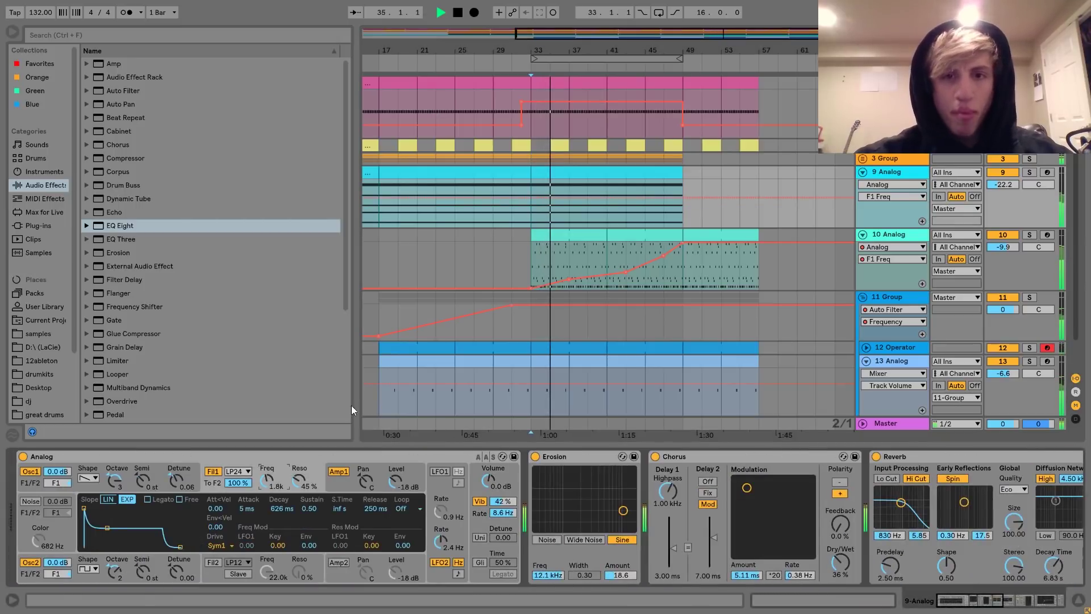
# Step: Shape the 9 Analog F1 Freq automation to fall from bar 33 to about 921 Hz near bar 39
pyautogui.click(530, 197)
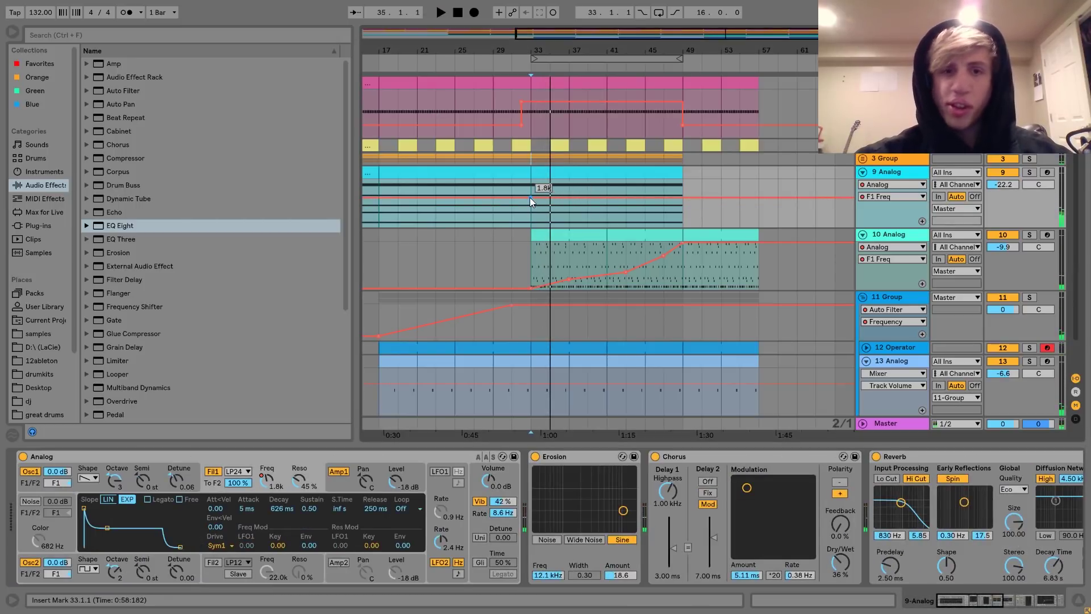
pyautogui.press('space')
pyautogui.moveTo(568, 199); pyautogui.dragTo(603, 203)
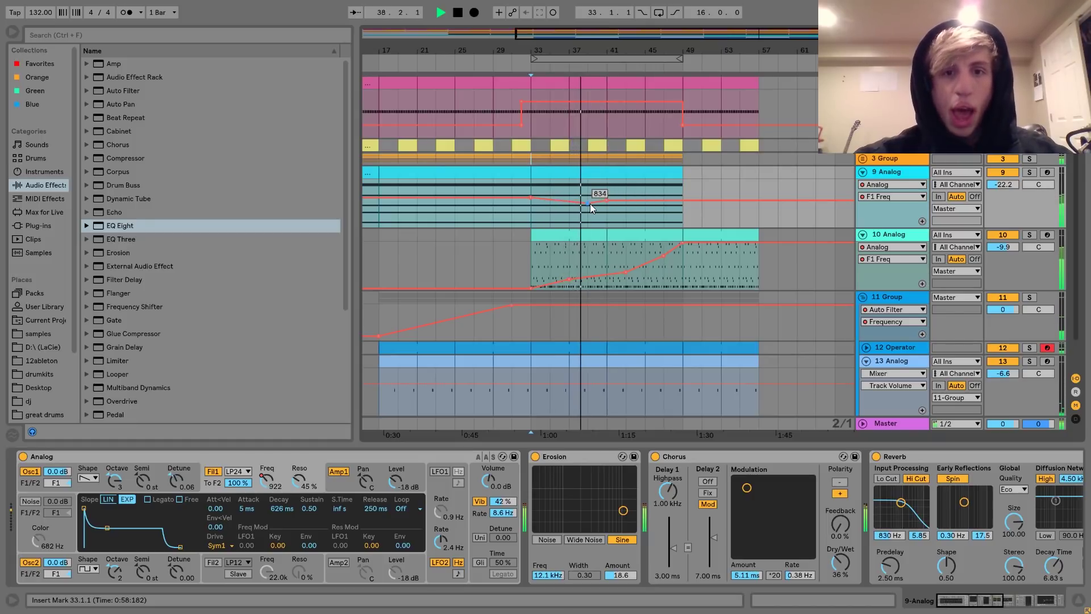
pyautogui.press('space')
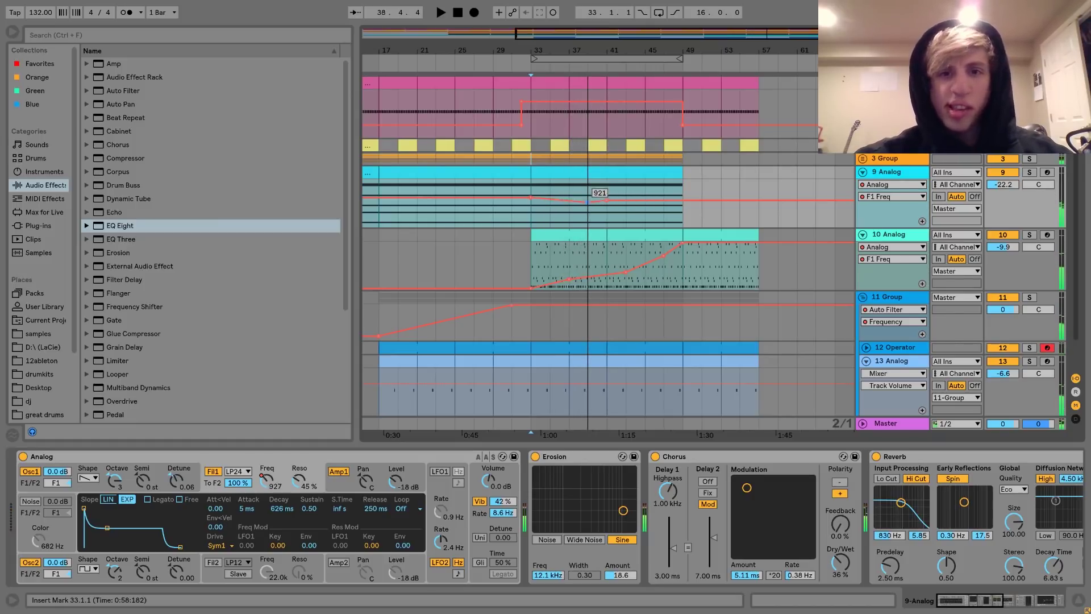
pyautogui.moveTo(603, 200); pyautogui.dragTo(607, 200)
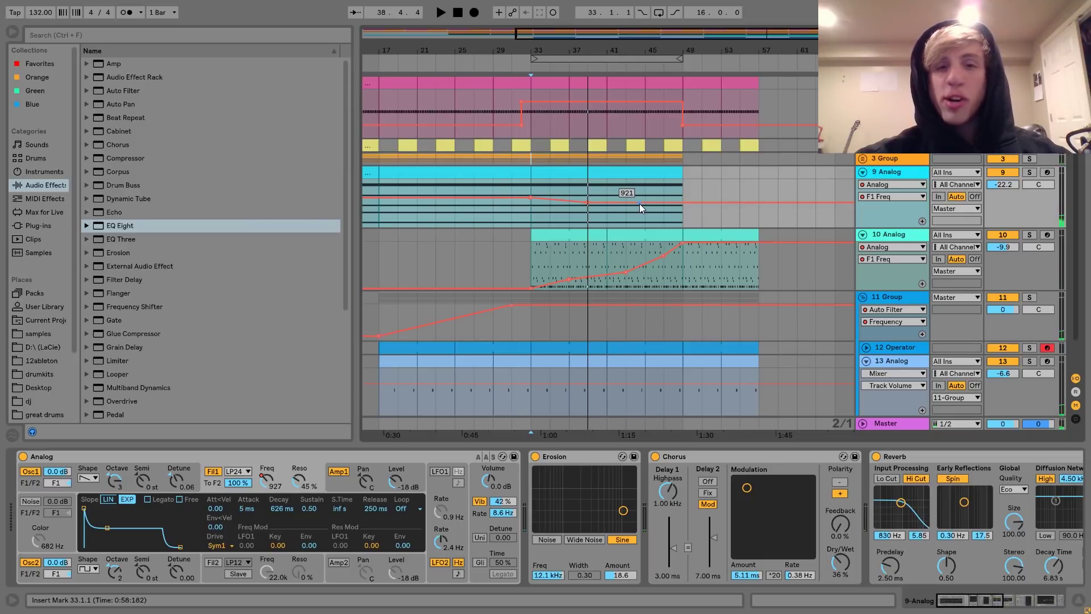
# Step: Audition the arrangement from bar 1 and from bar 31
pyautogui.hscroll(-5, 640, 203)
pyautogui.click(365, 154)
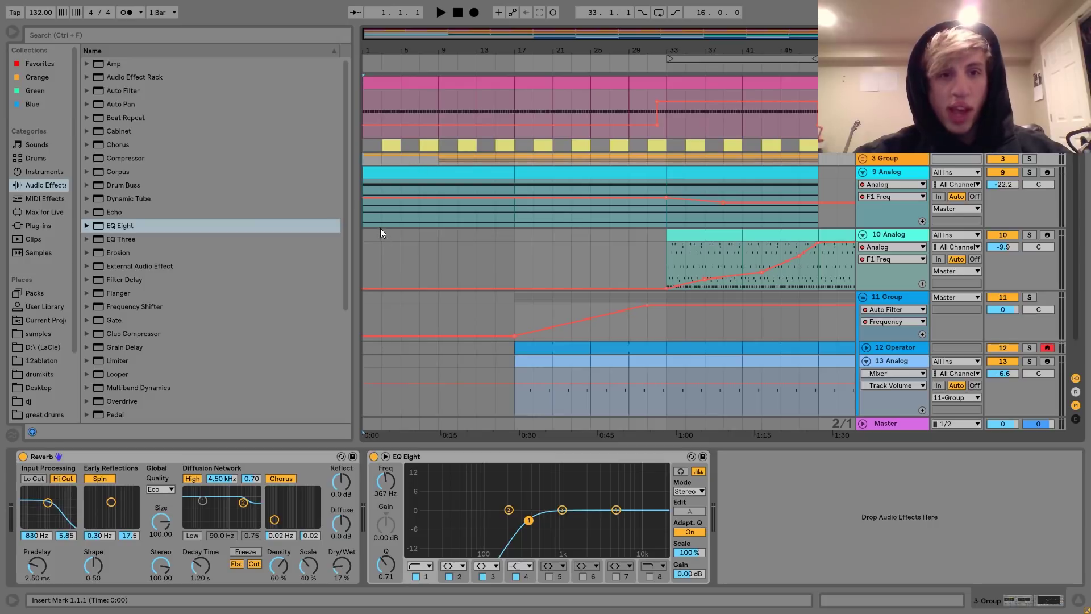
pyautogui.press('space')
pyautogui.click(646, 162)
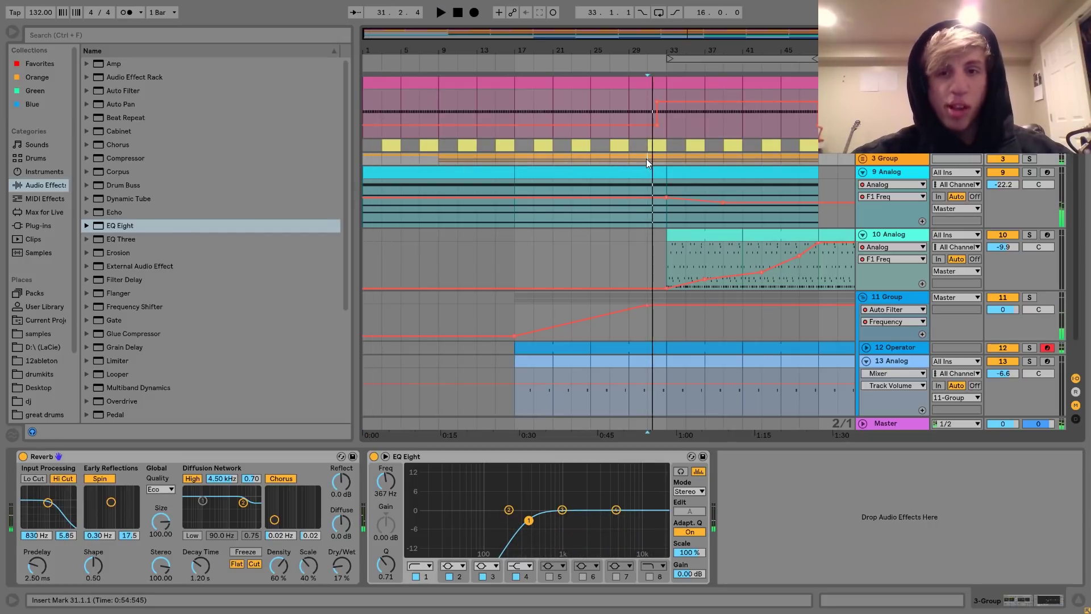
pyautogui.hscroll(3, 742, 209)
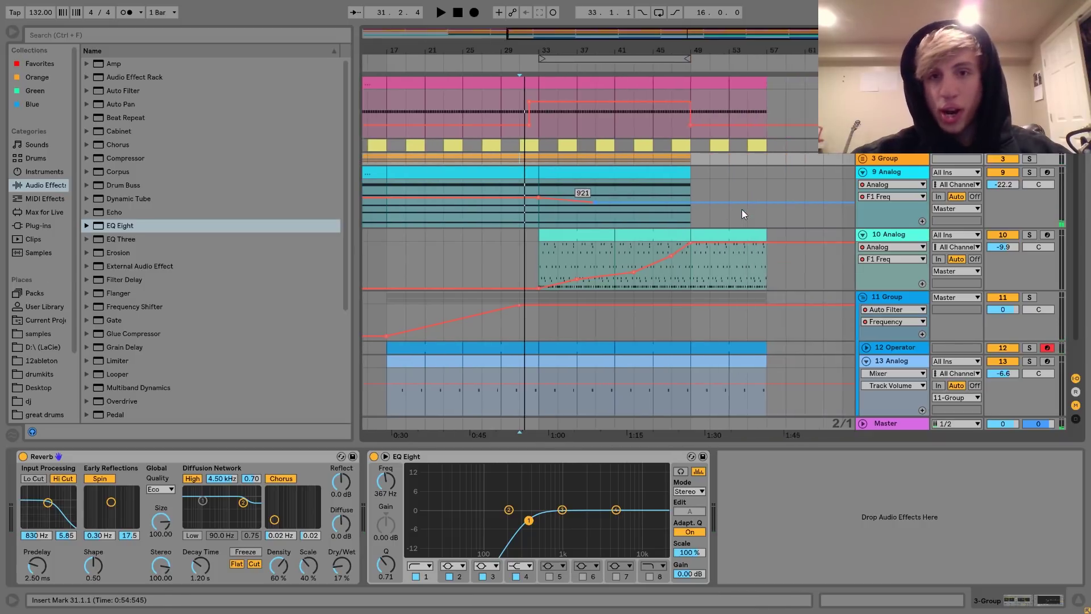
# Step: Adjust the 9 Analog F1 Freq curve toward bar 49 while playing from bar 33, and collapse the track
pyautogui.click(542, 210)
pyautogui.click(535, 212)
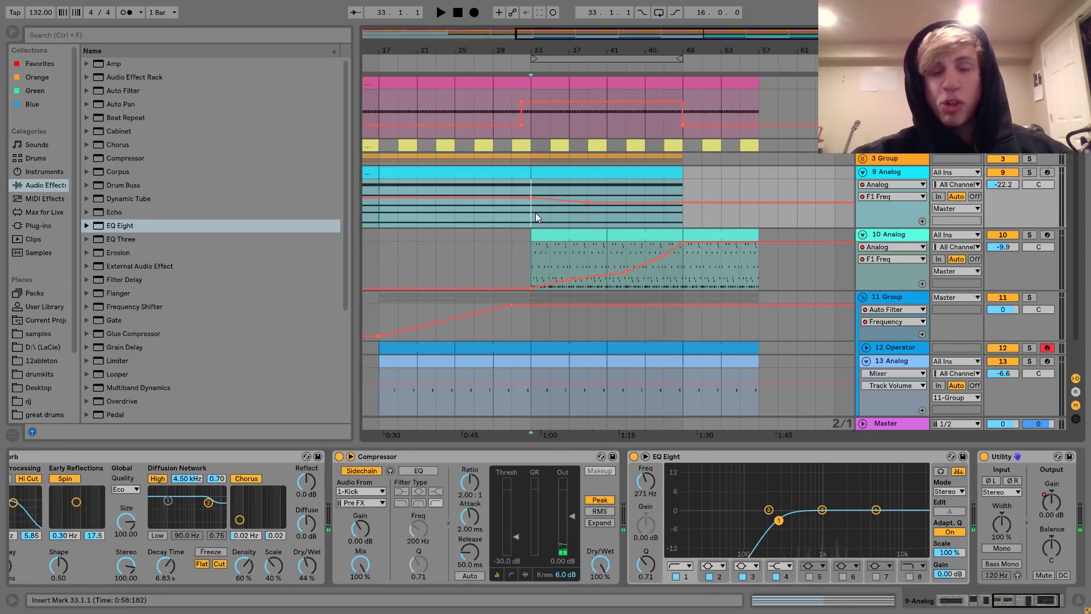
pyautogui.press('space')
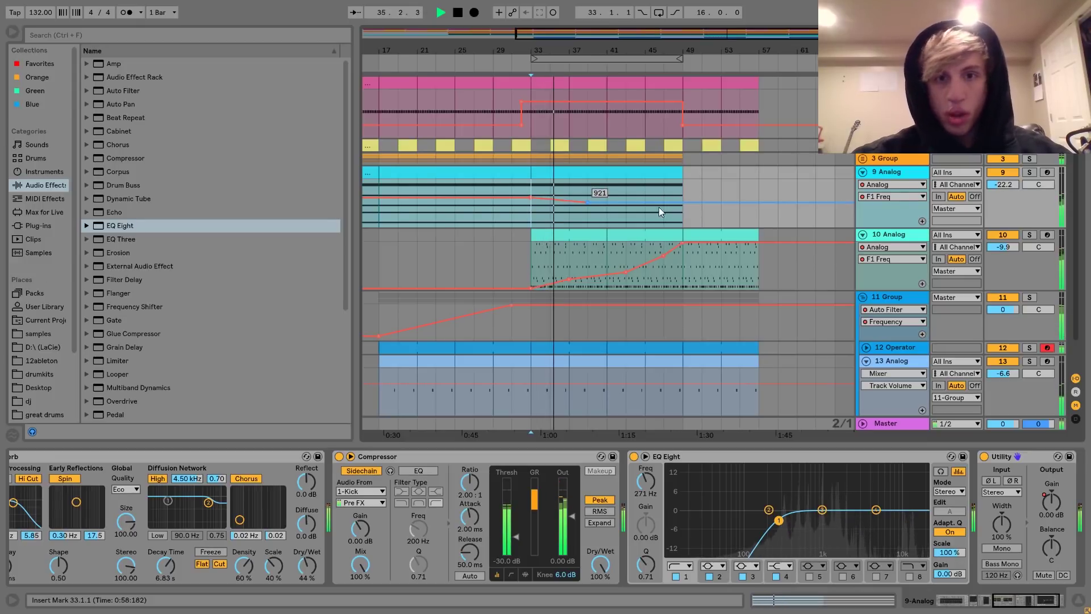
pyautogui.click(627, 204)
pyautogui.moveTo(626, 203); pyautogui.dragTo(683, 214)
pyautogui.click(863, 172)
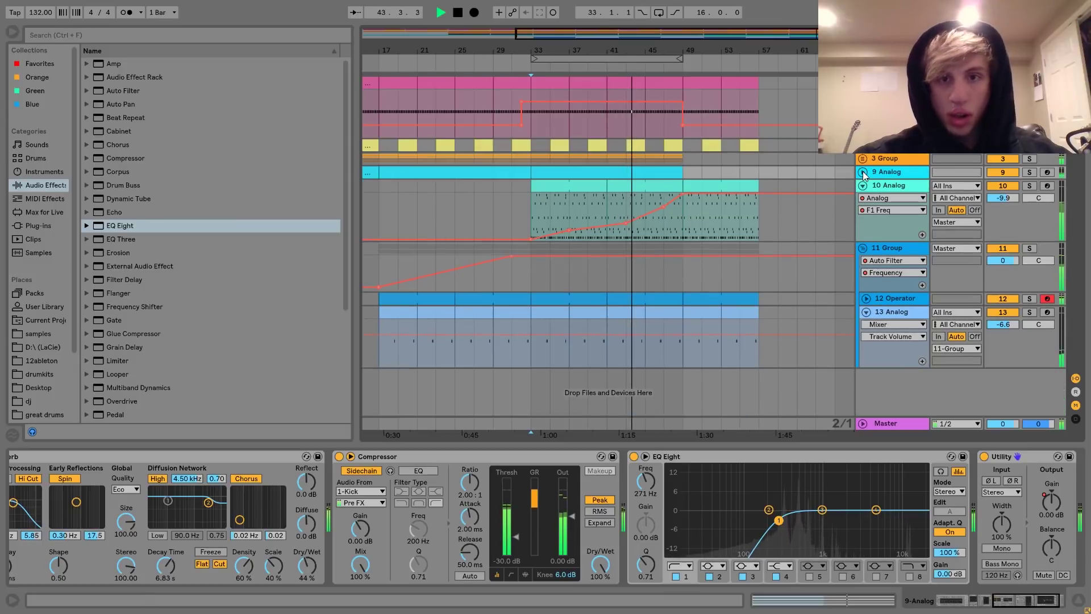
# Step: Clear the kick, clap and 3 Group material from bar 48 to bar 49 to create a one-bar drum gap
pyautogui.moveTo(681, 49); pyautogui.dragTo(643, 83)
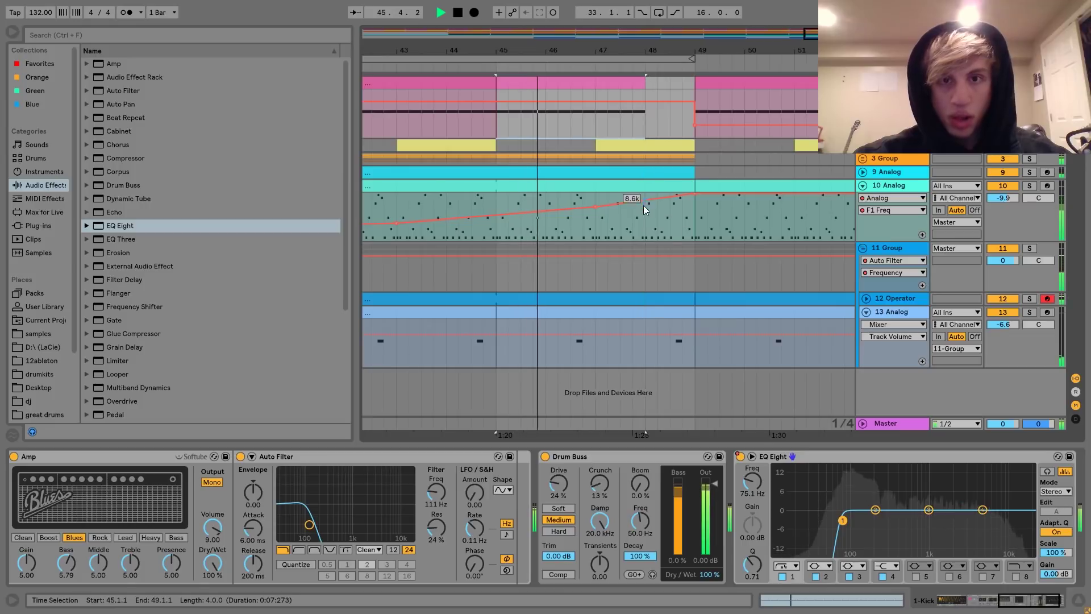
pyautogui.moveTo(660, 156); pyautogui.dragTo(704, 145)
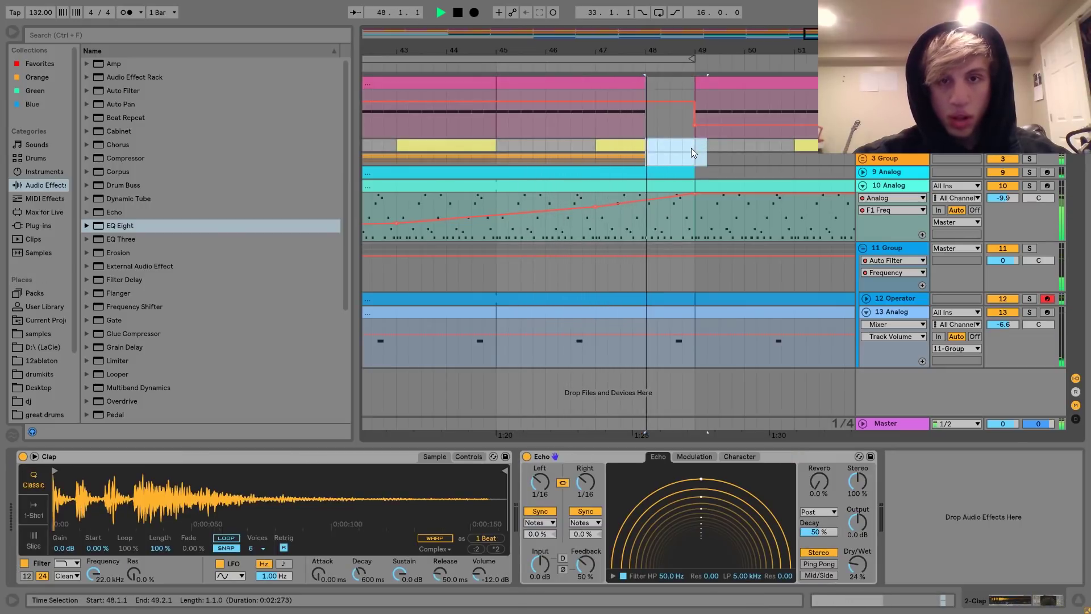
pyautogui.moveTo(670, 33); pyautogui.dragTo(670, 12)
pyautogui.moveTo(761, 45); pyautogui.dragTo(673, 2)
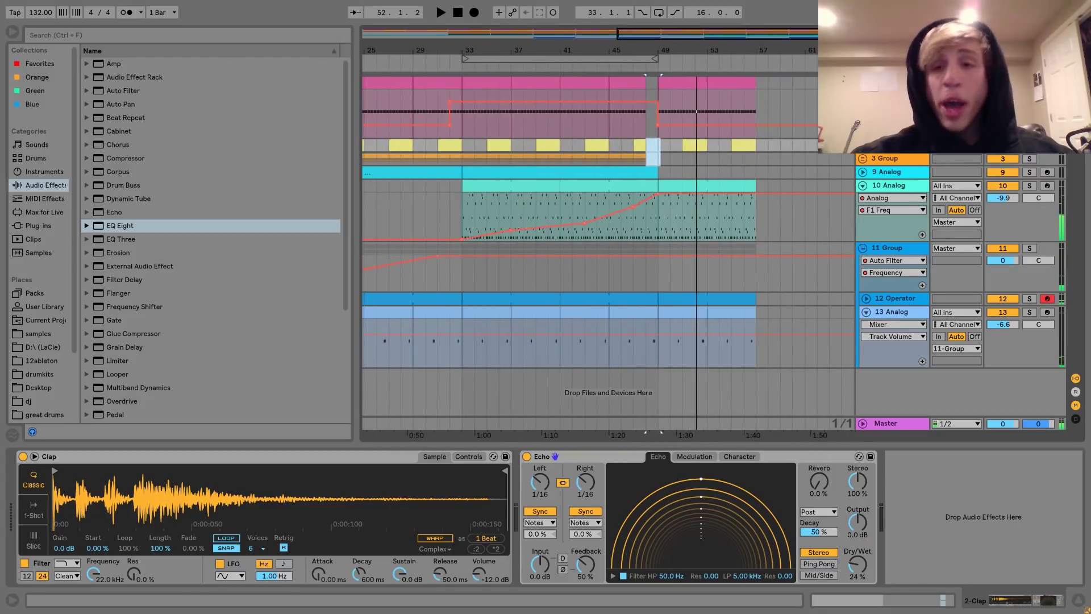
# Step: Group the Kick, Clap and 3 Group tracks together and audition the new group soloed from bar 41
pyautogui.click(890, 83)
pyautogui.click(898, 161)
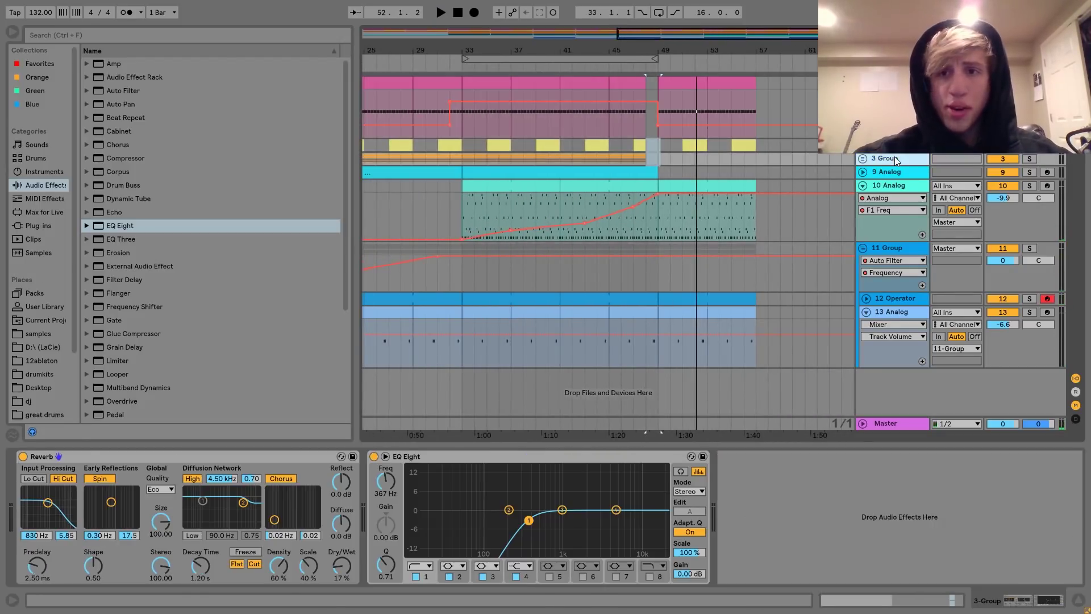
pyautogui.hotkey('ctrl', 'g')
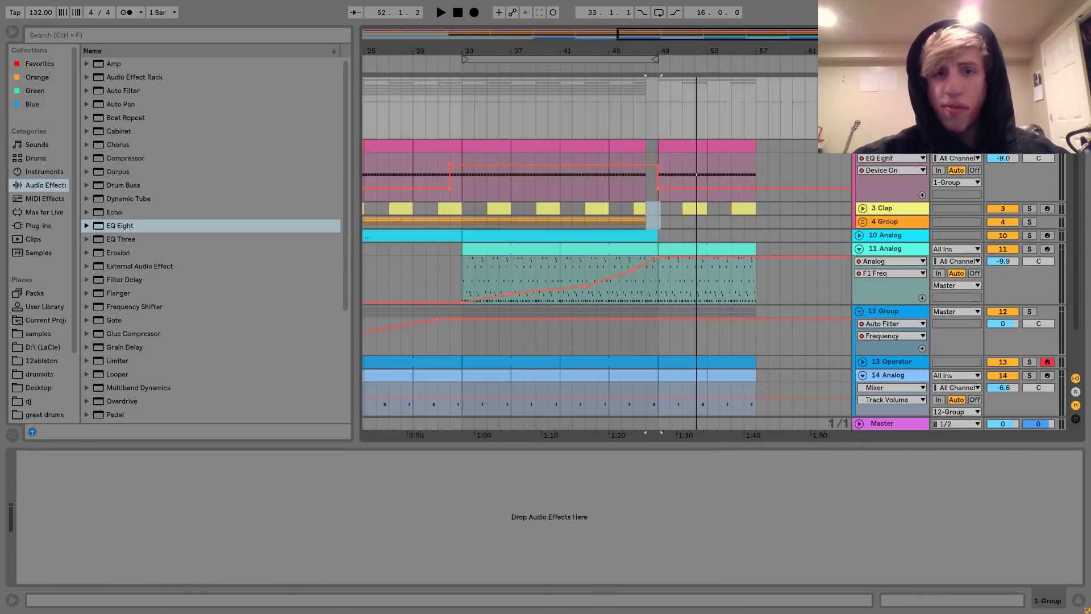
pyautogui.click(560, 117)
pyautogui.press('space')
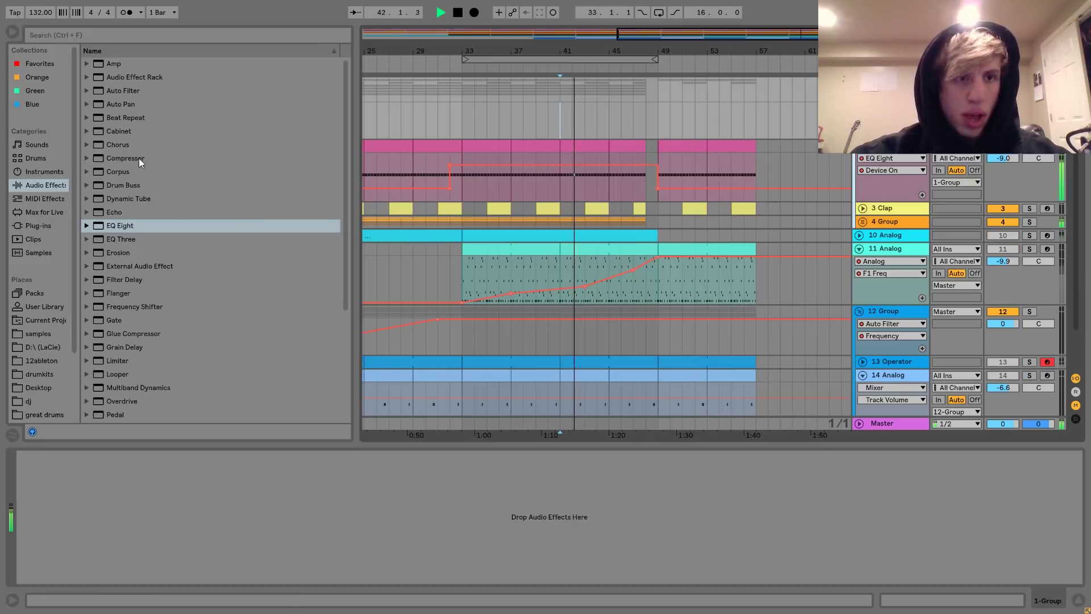
pyautogui.press('space')
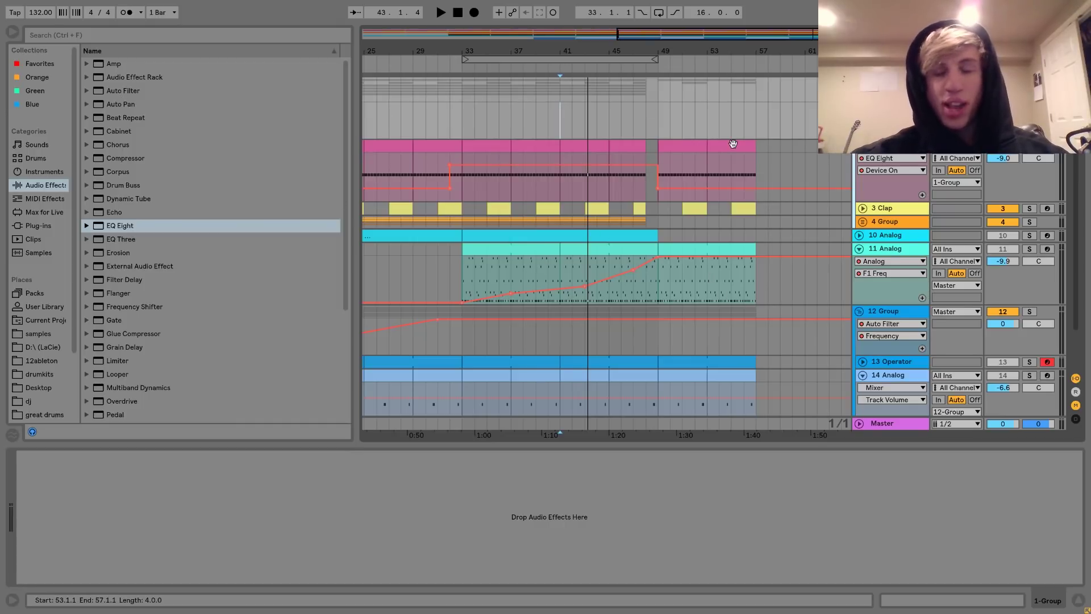
# Step: Play the section from bar 49 and unfold 4 Group to show its tracks
pyautogui.click(690, 248)
pyautogui.press('space')
pyautogui.click(863, 223)
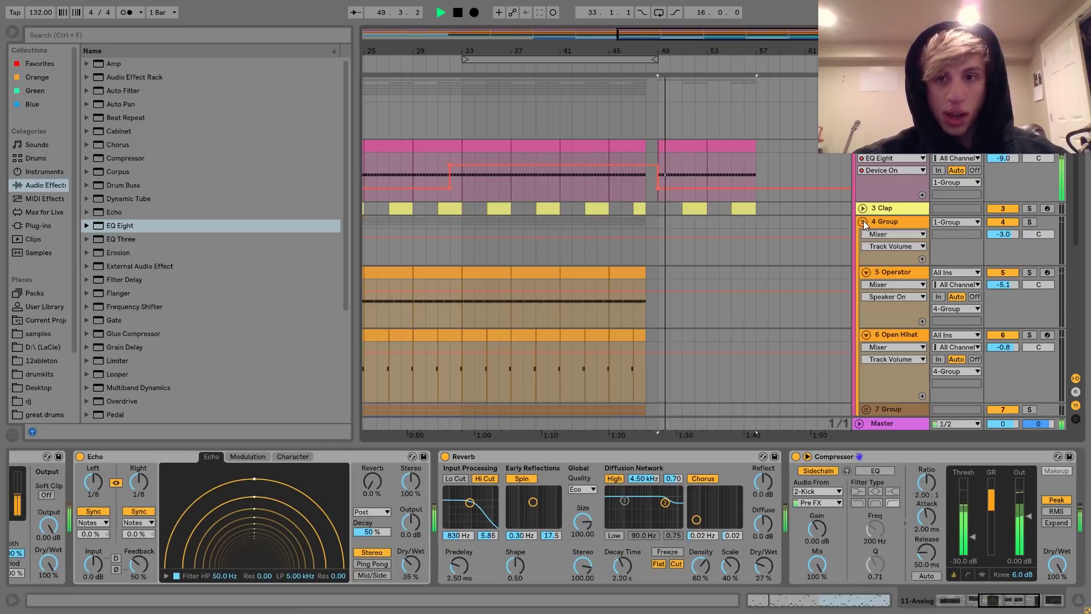
pyautogui.press('space')
pyautogui.scroll(-4, 705, 241)
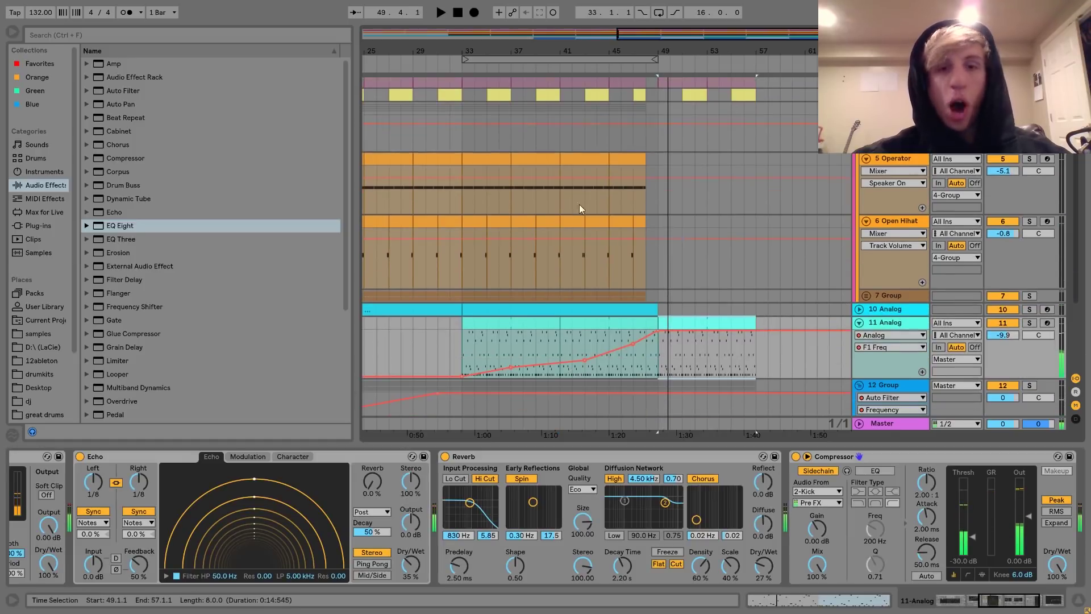
# Step: Copy four bars of the 6 Open Hihat pattern to bar 49 and duplicate them to fill up to bar 57
pyautogui.click(547, 226)
pyautogui.keyDown('shift'); pyautogui.click(518, 224); pyautogui.keyUp('shift')
pyautogui.moveTo(525, 222); pyautogui.dragTo(673, 220)
pyautogui.hotkey('ctrl', 'd')
pyautogui.scroll(1, 673, 219)
pyautogui.scroll(1, 673, 218)
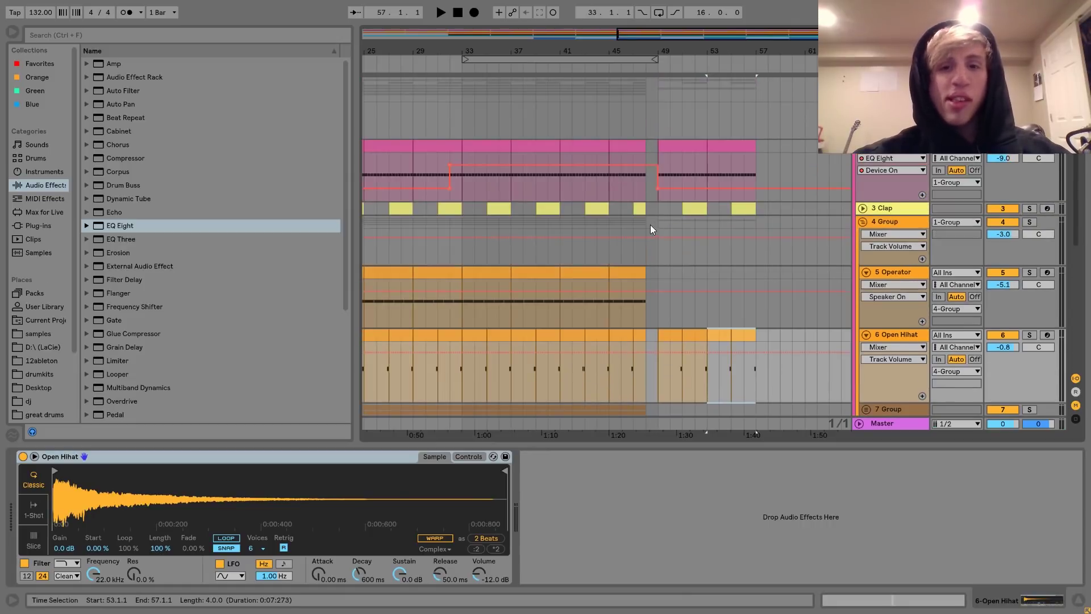
# Step: Audition the drum gap and the re-entry by playing from bar 47 and from bar 49
pyautogui.click(629, 219)
pyautogui.press('space')
pyautogui.press('space')
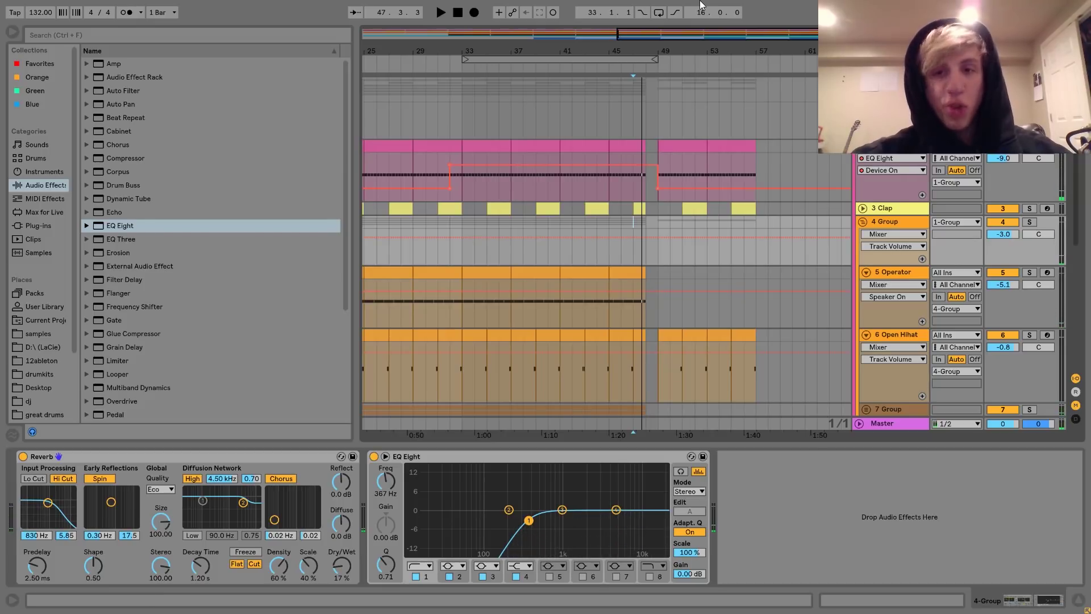
pyautogui.click(660, 222)
pyautogui.press('space')
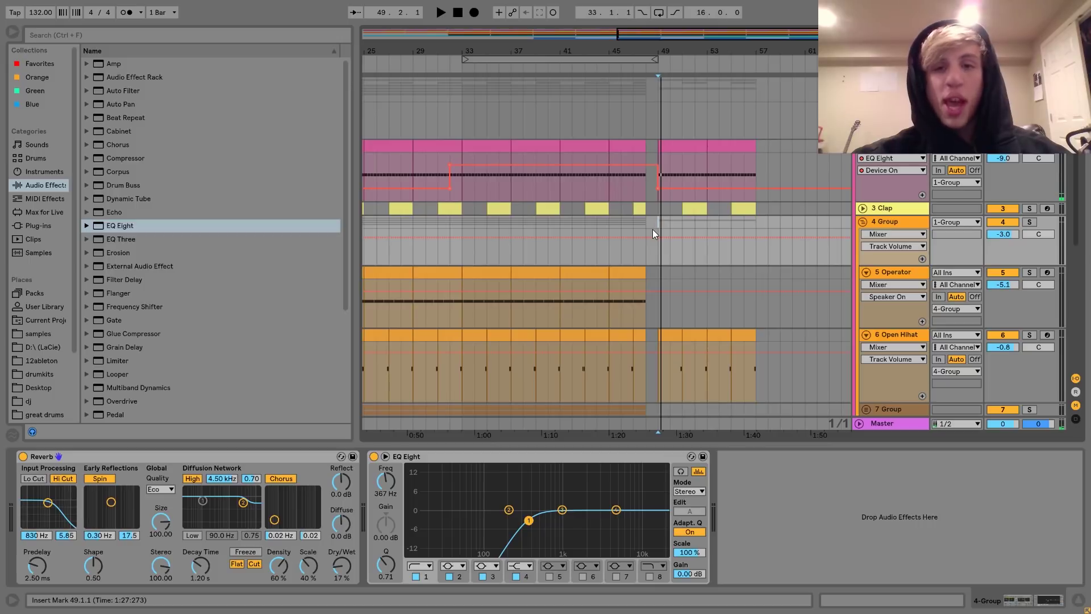
pyautogui.moveTo(677, 238)
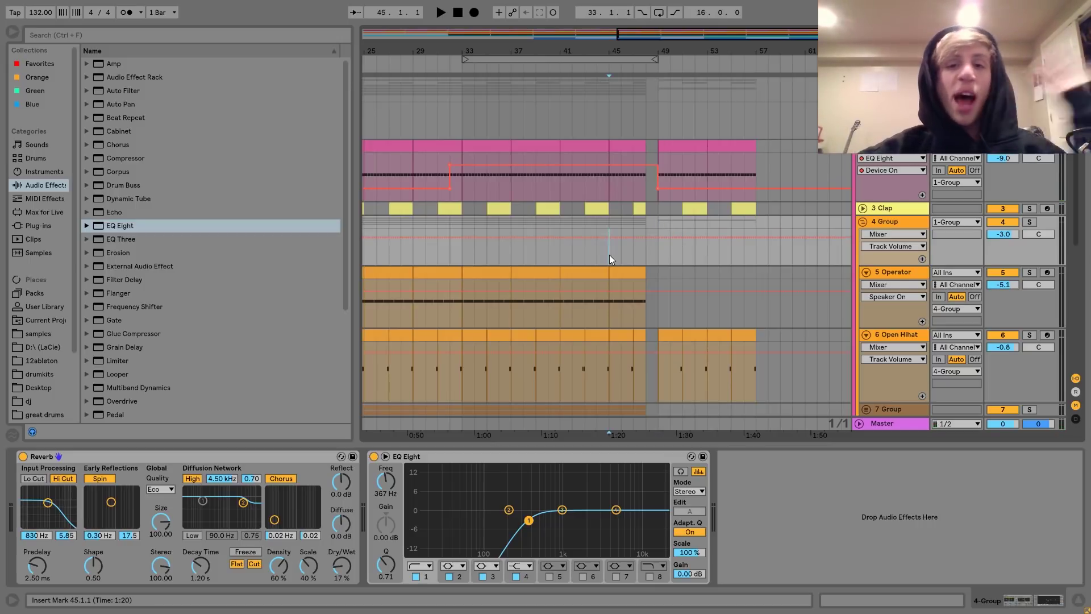
# Step: Play the open hihat entry at bar 9 and examine the 7 Group device chain
pyautogui.hscroll(-10, 607, 259)
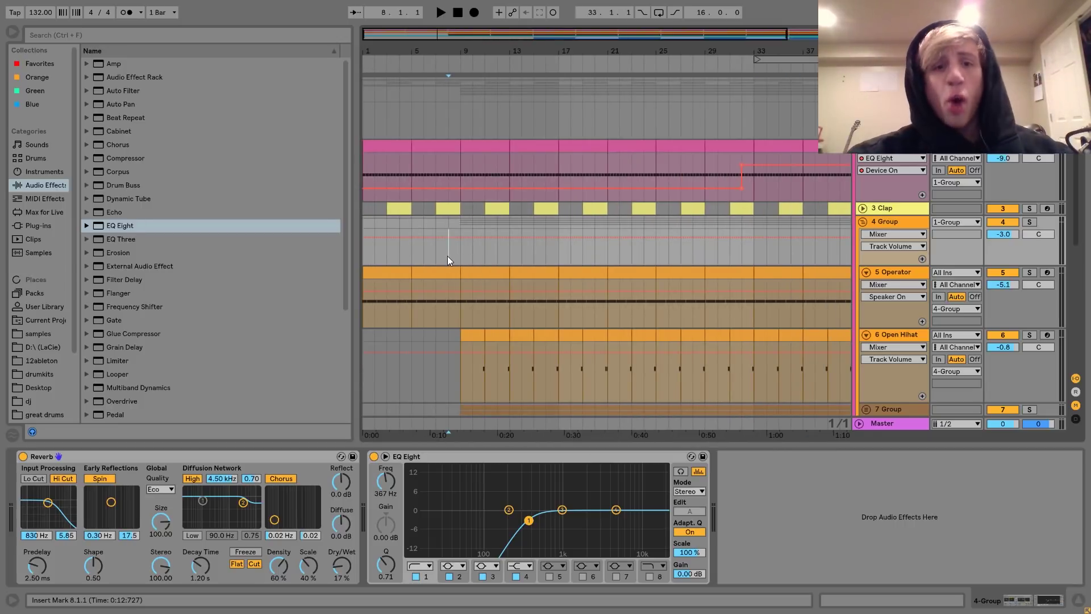
pyautogui.press('space')
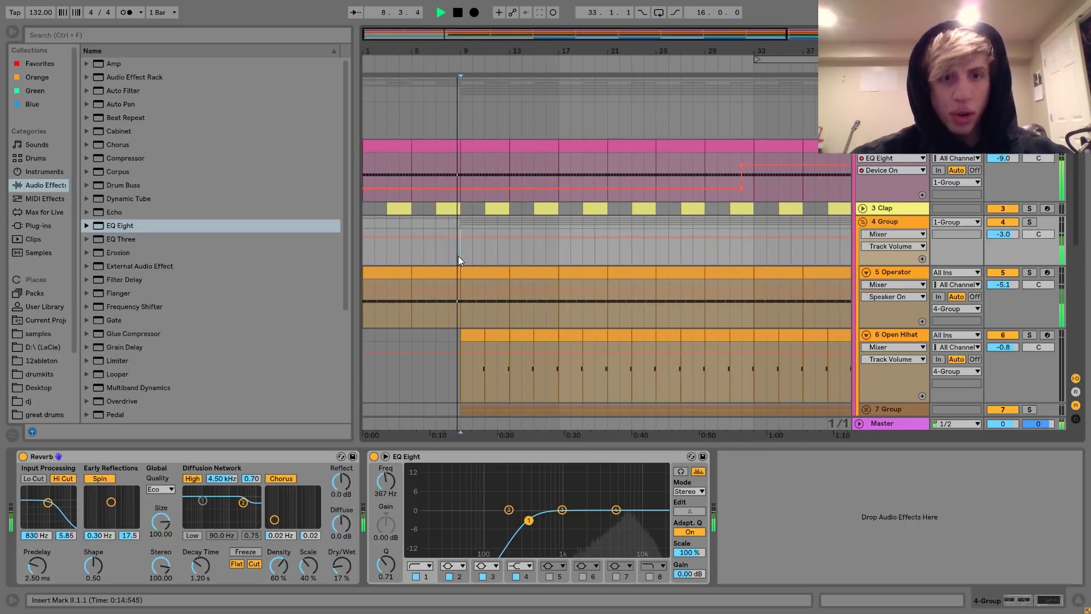
pyautogui.press('space')
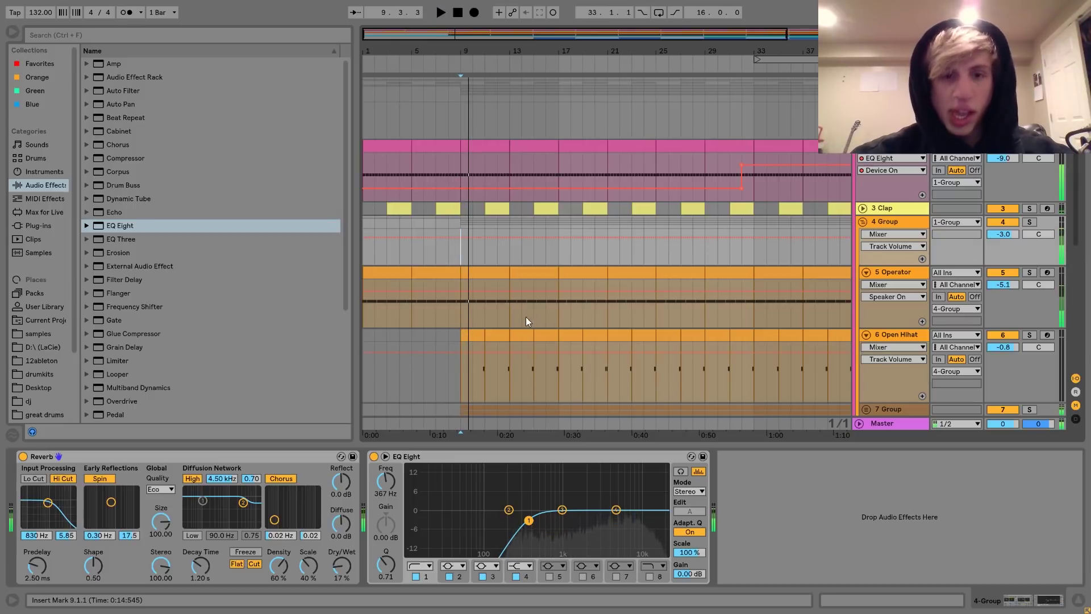
pyautogui.scroll(-5, 398, 398)
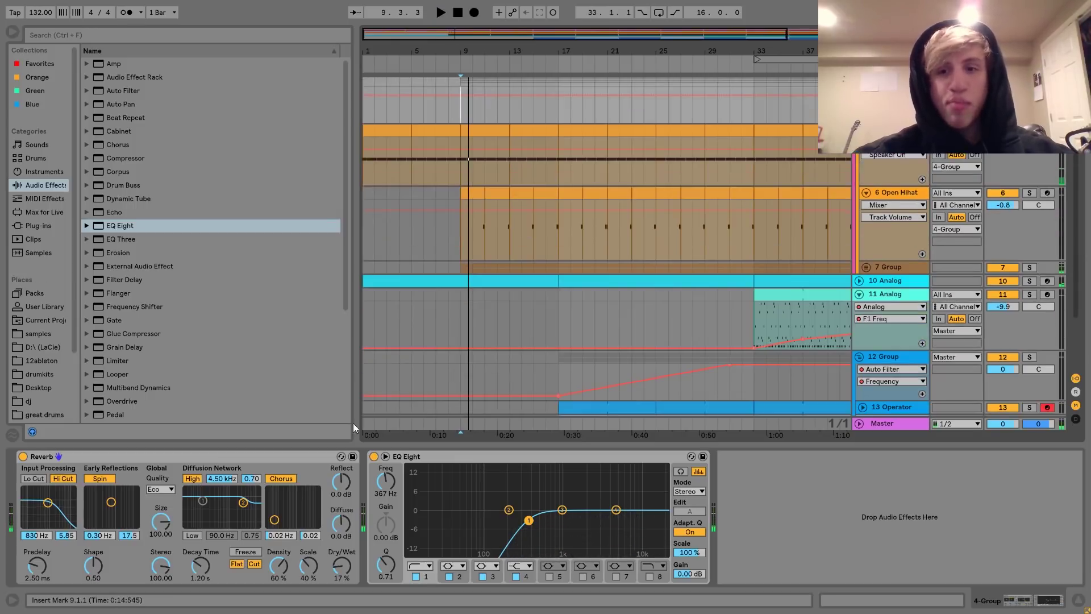
pyautogui.click(891, 266)
pyautogui.scroll(3, 890, 266)
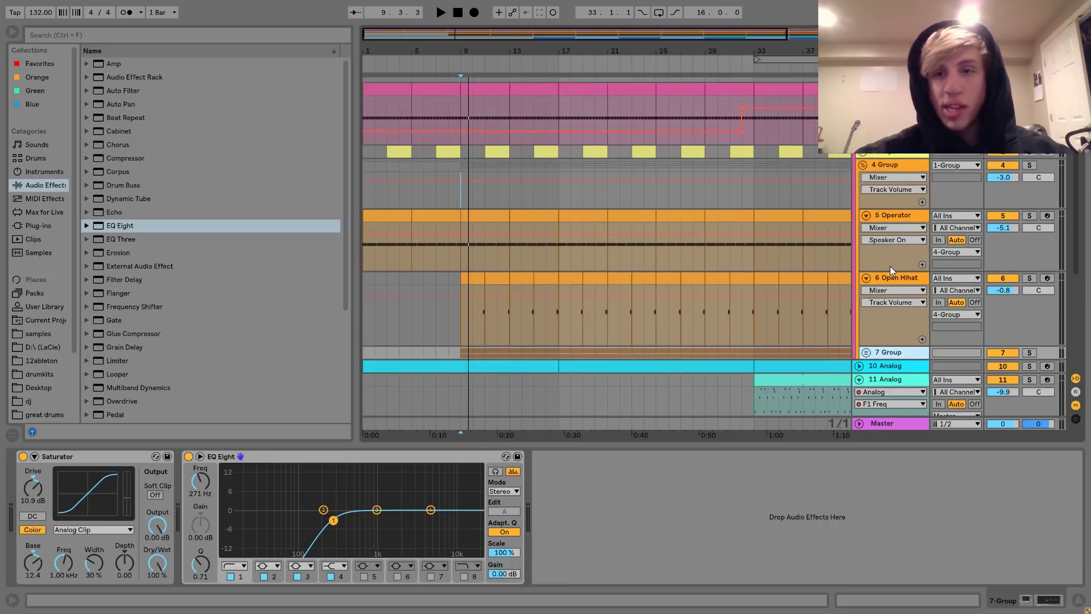
pyautogui.scroll(1, 890, 266)
pyautogui.hscroll(5, 591, 250)
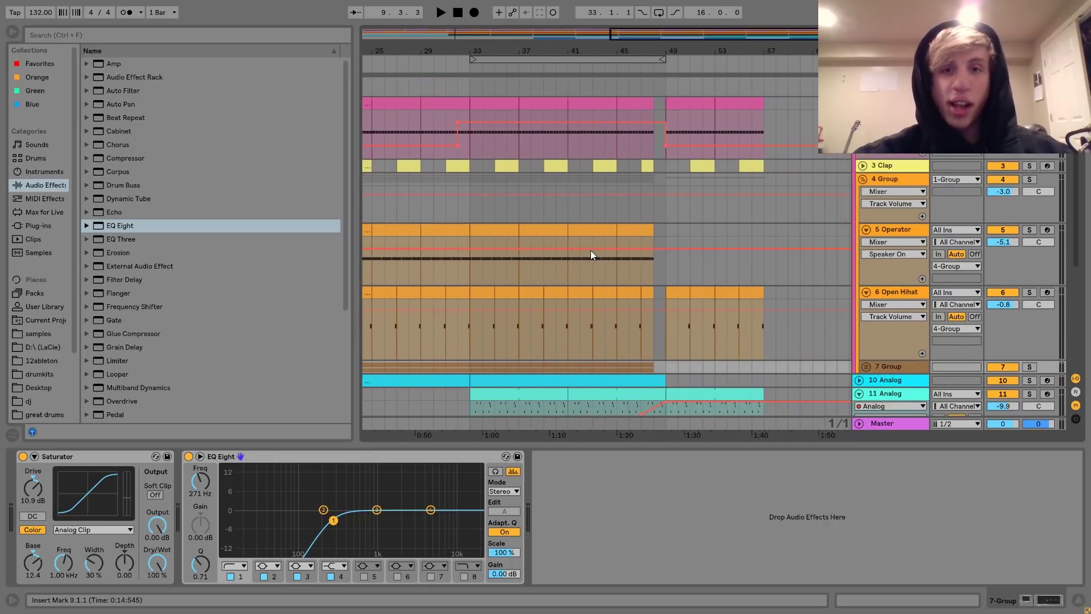
# Step: Play from bar 45 and bar 49, and add an Auto Filter to the new drum group
pyautogui.click(618, 180)
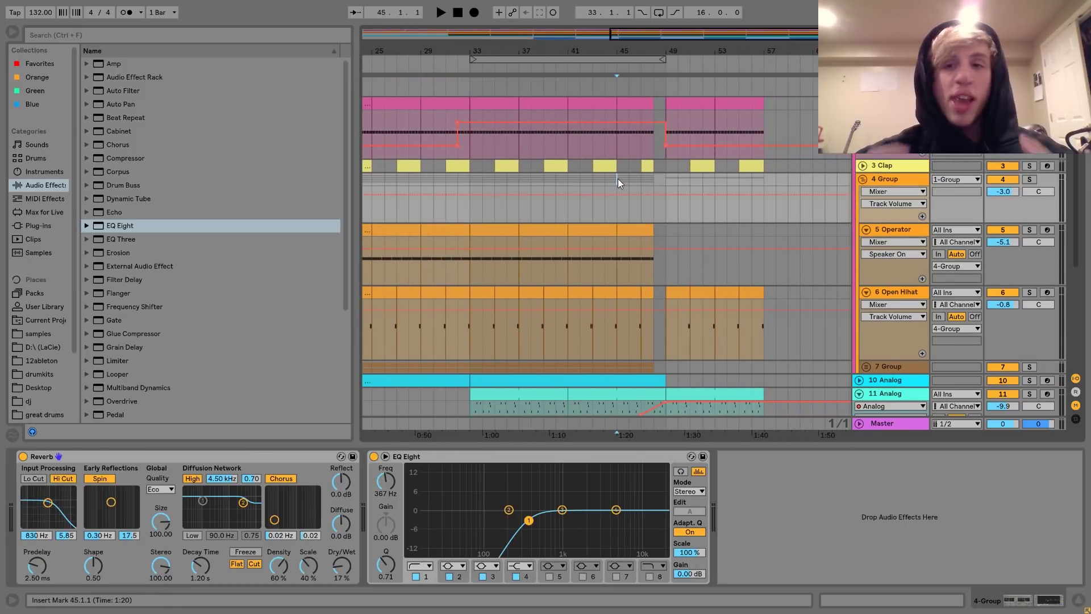
pyautogui.scroll(3, 618, 180)
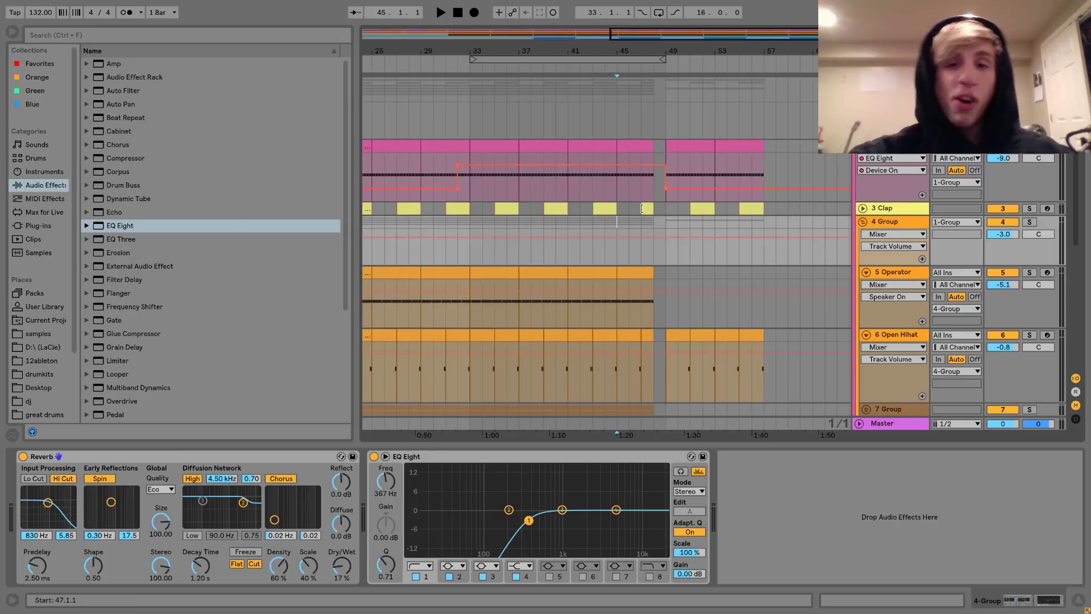
pyautogui.press('space')
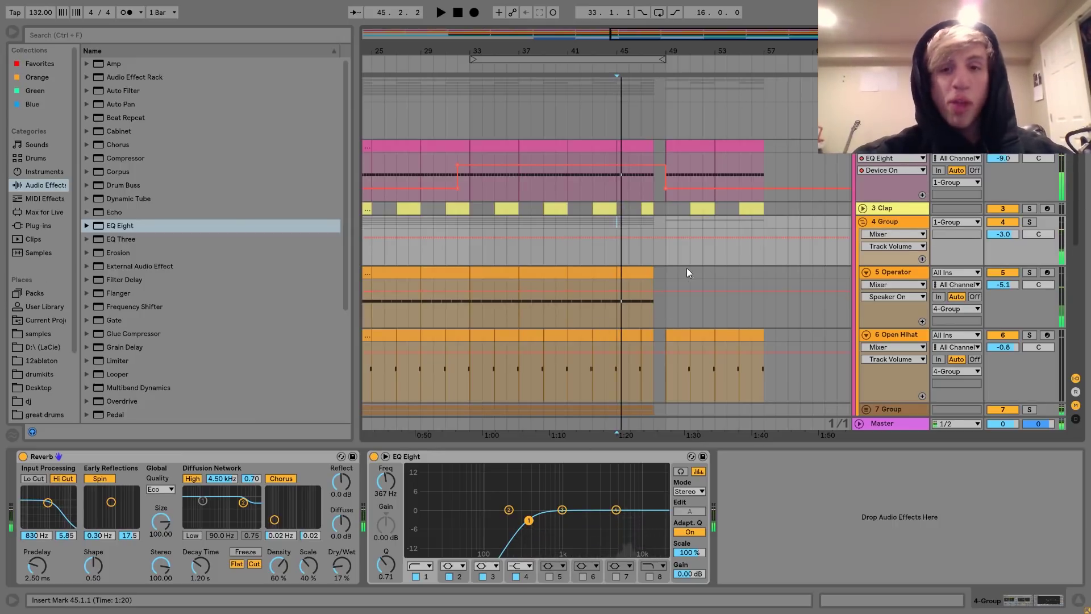
pyautogui.click(667, 221)
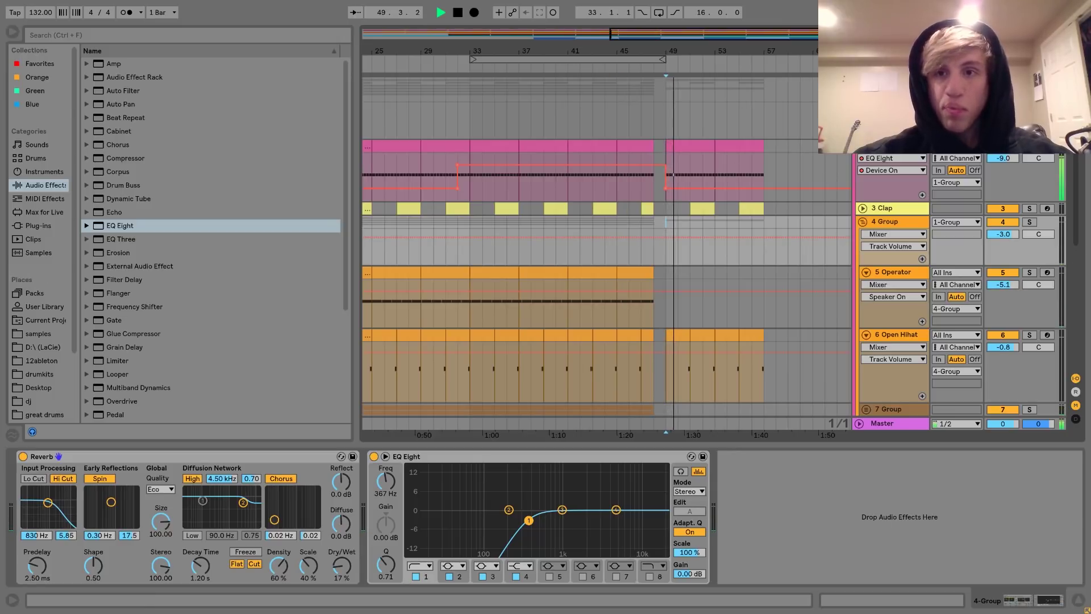
pyautogui.click(891, 83)
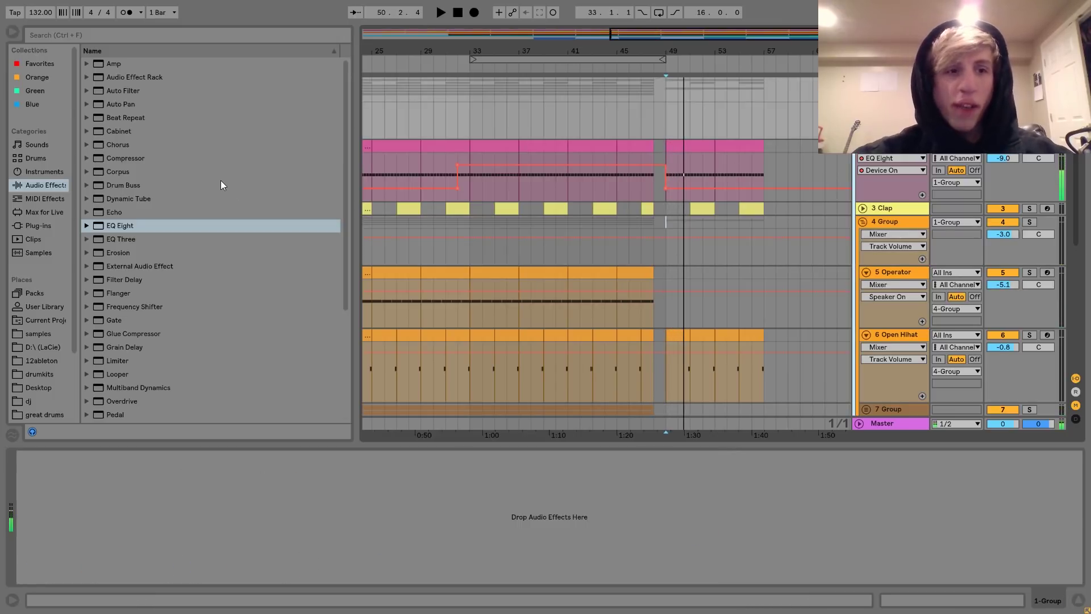
pyautogui.doubleClick(114, 89)
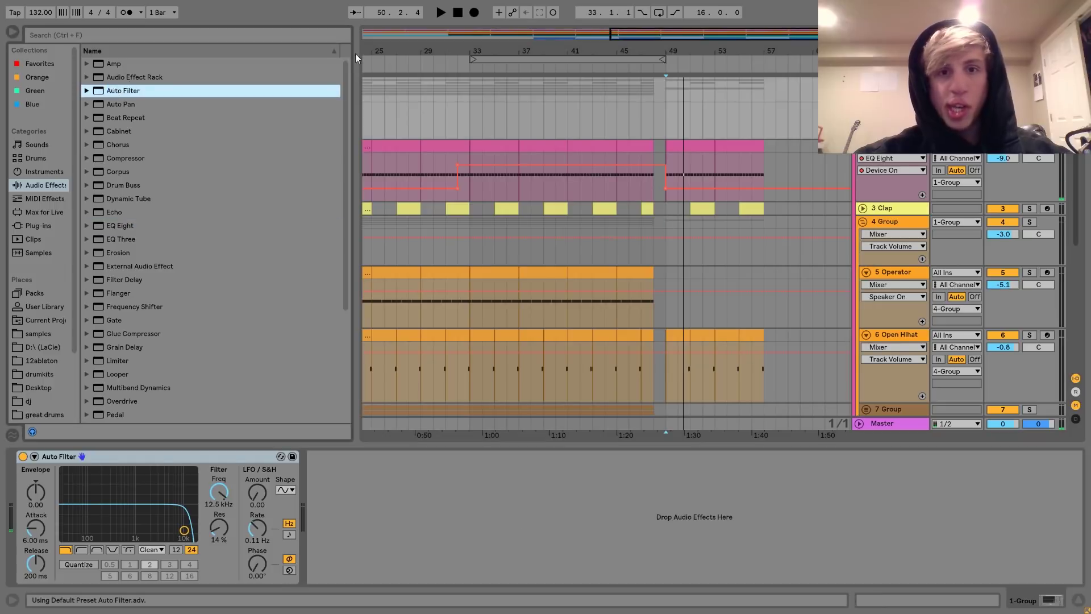
# Step: Set the drum group's Auto Filter to 19.9 kHz and 29% resonance, and automate its frequency down from bar 41 to about 101 Hz at bar 49
pyautogui.moveTo(217, 504); pyautogui.dragTo(216, 506)
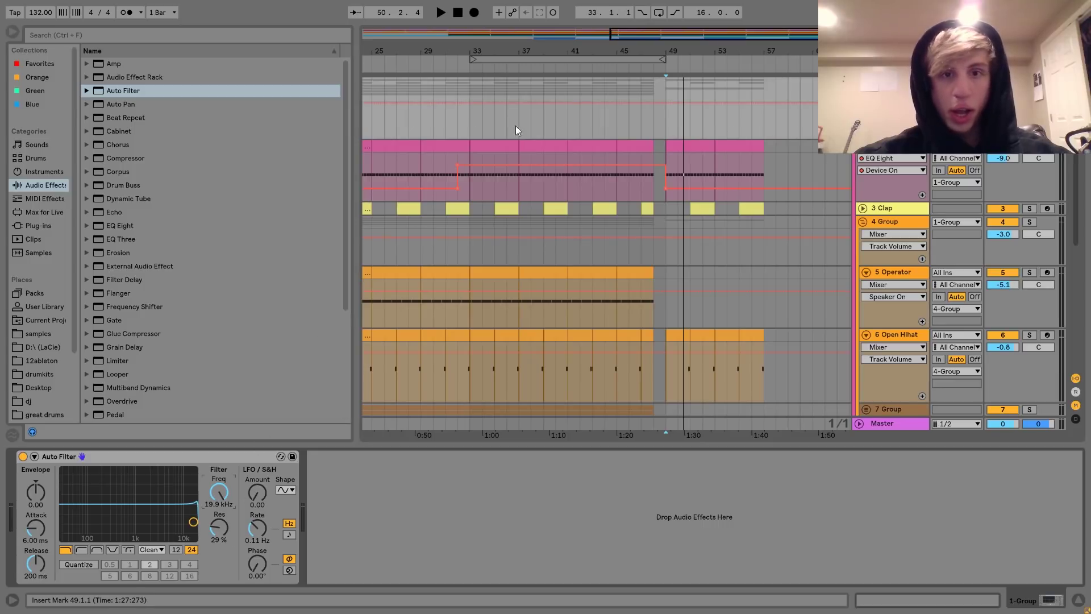
pyautogui.click(569, 104)
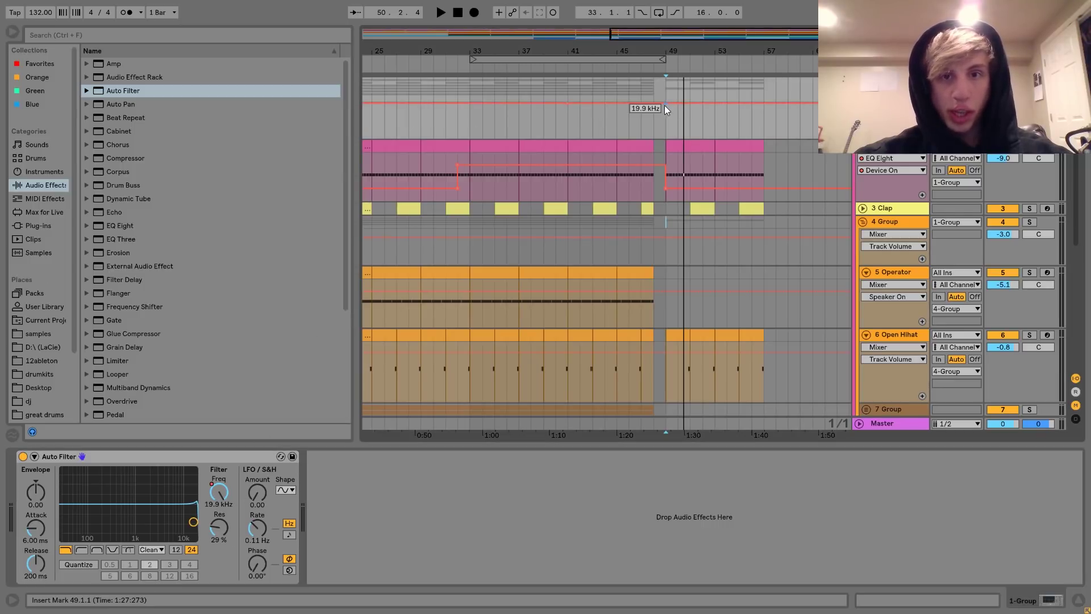
pyautogui.moveTo(666, 105); pyautogui.dragTo(666, 131)
pyautogui.click(563, 131)
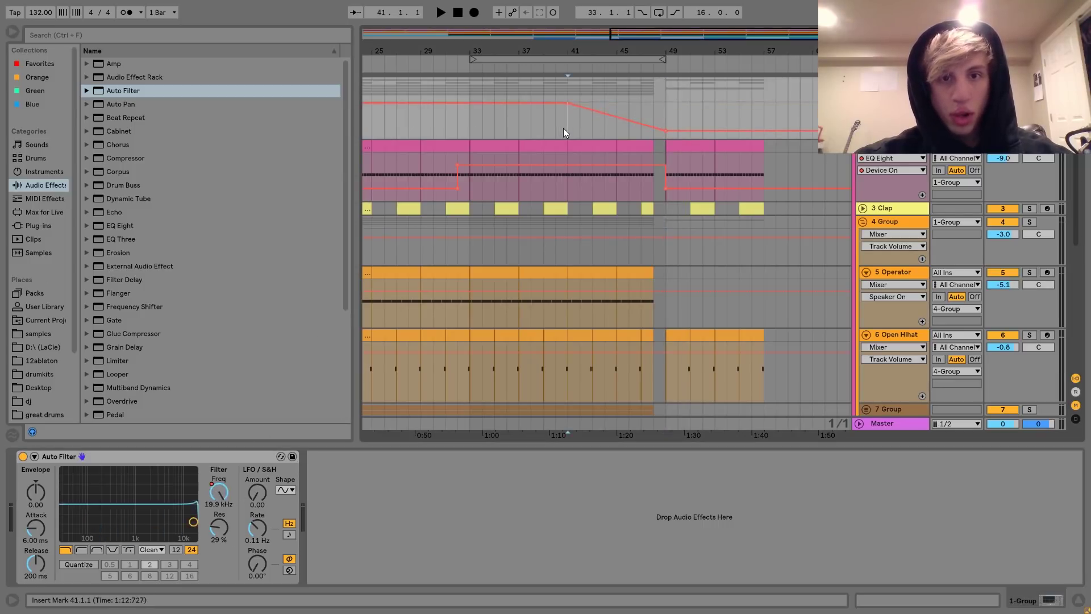
# Step: Play from bar 41, set the sweep's low point just before bar 49 to about 133 Hz, and bend the curve with a point at bar 45
pyautogui.press('space')
pyautogui.moveTo(660, 131)
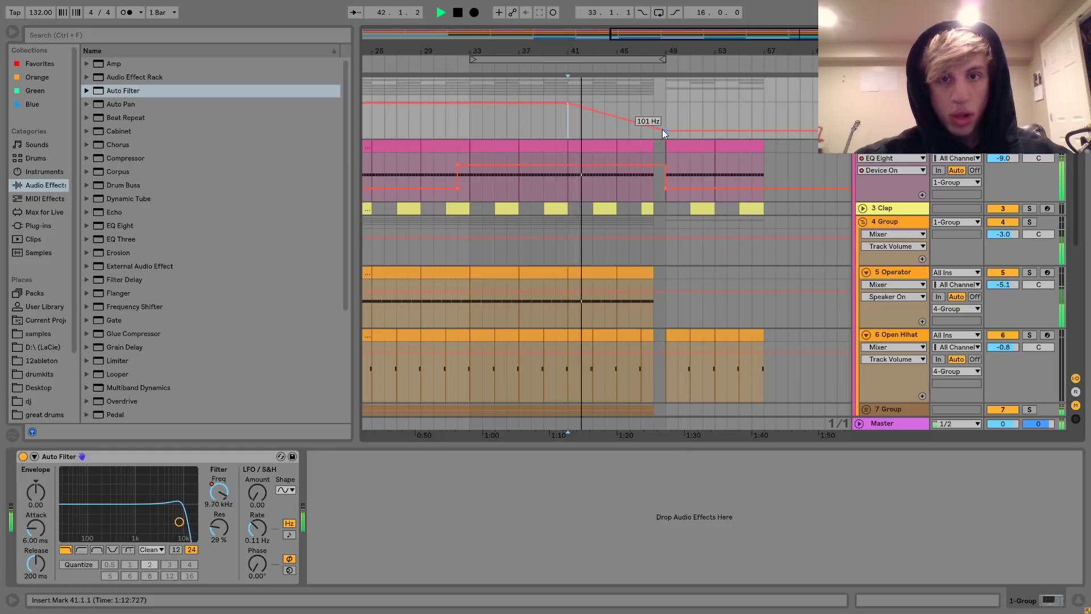
pyautogui.click(660, 130)
pyautogui.click(665, 132)
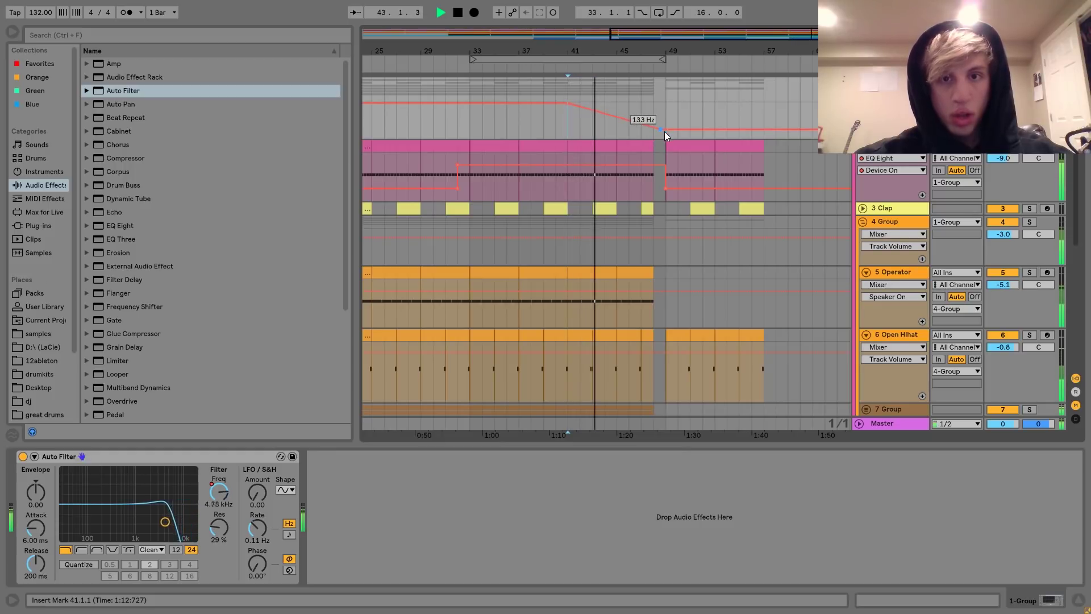
pyautogui.click(617, 116)
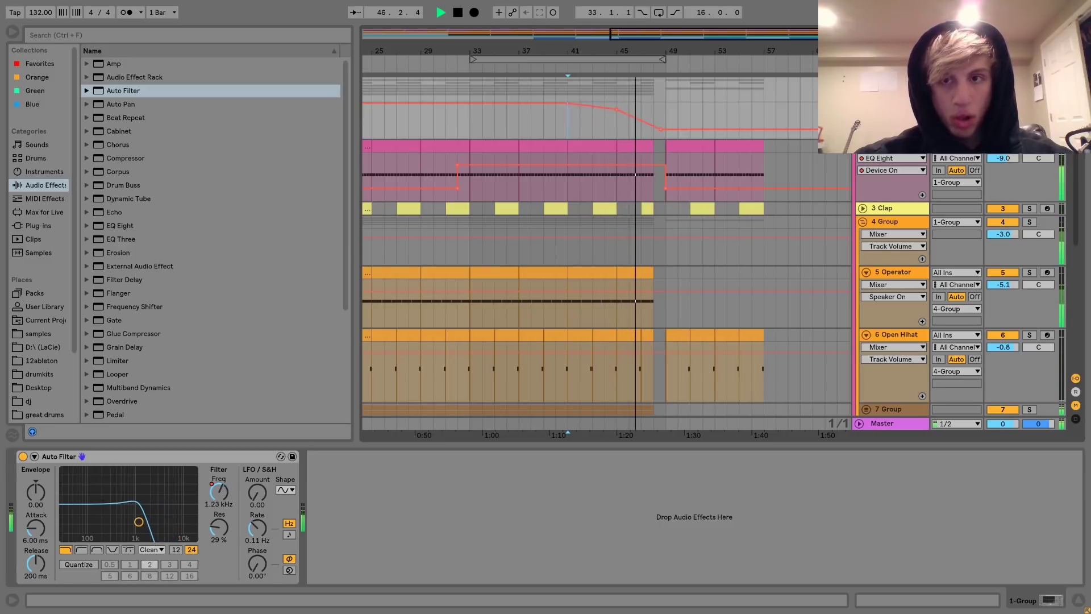
# Step: Listen through the re-entry at bar 49 and examine the device chains of the 10 Analog and 11 Analog tracks
pyautogui.scroll(-5, 606, 253)
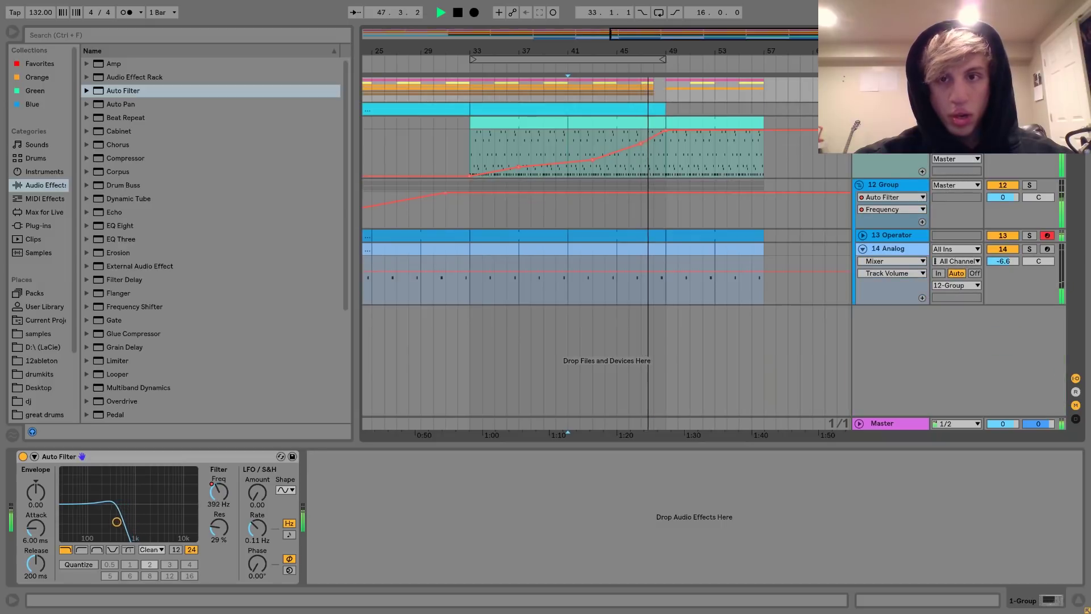
pyautogui.click(890, 108)
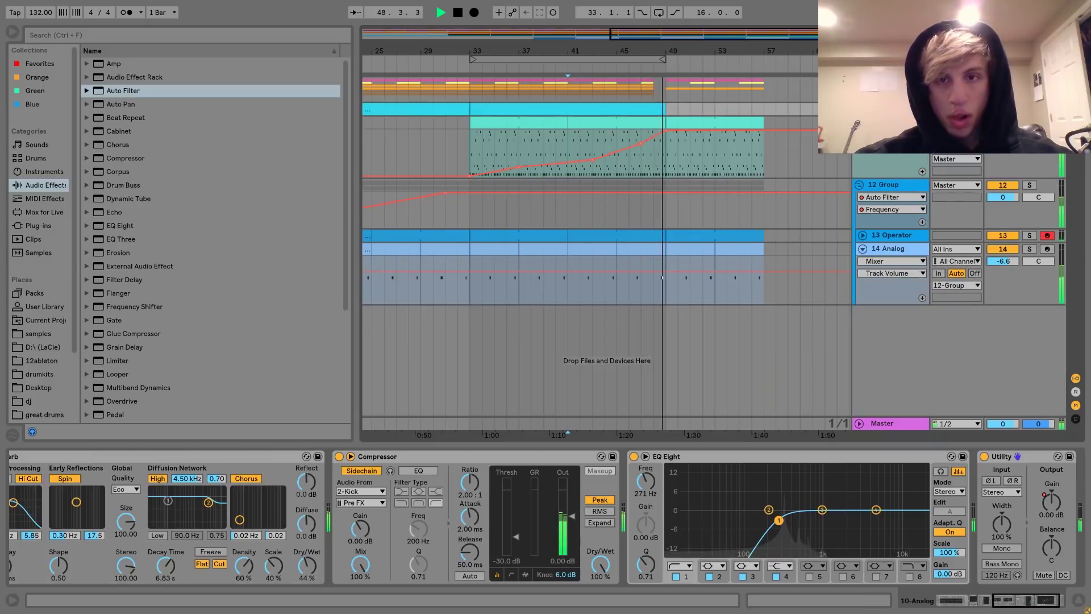
pyautogui.click(891, 122)
pyautogui.press('space')
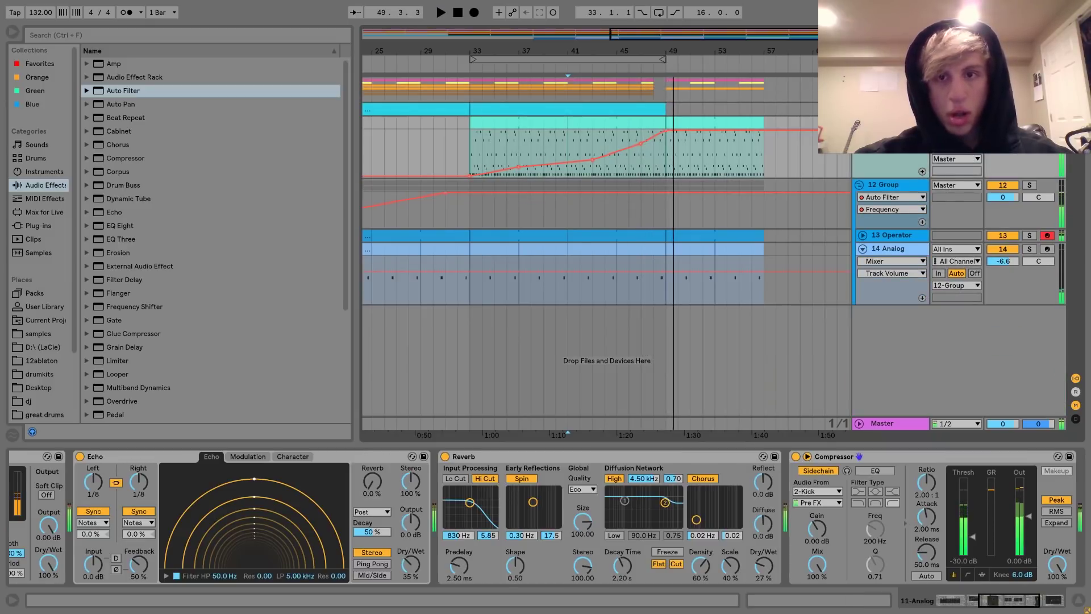
pyautogui.click(891, 84)
pyautogui.click(859, 84)
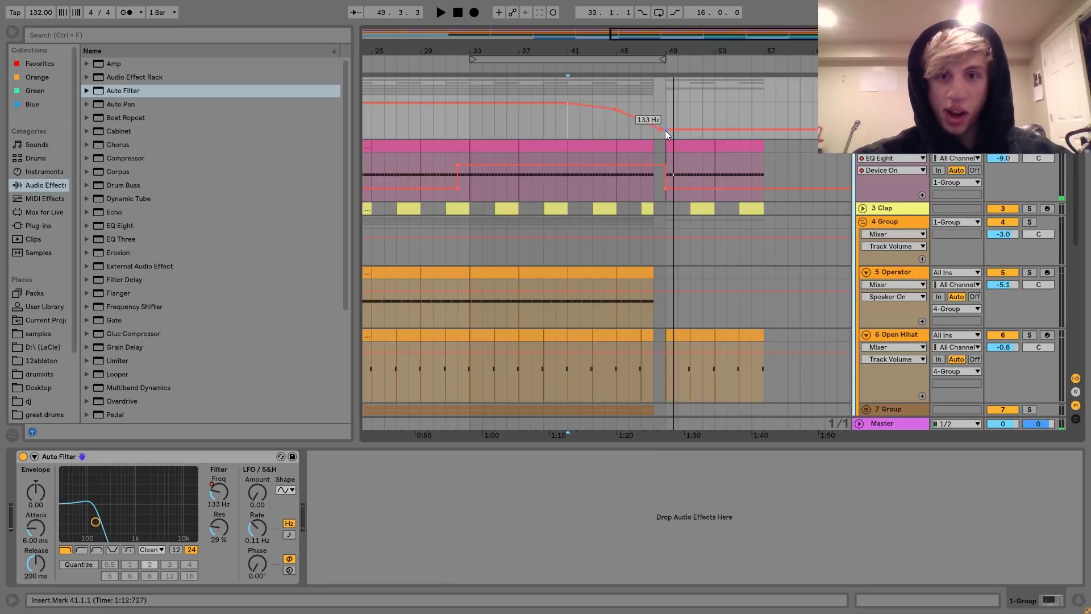
# Step: Jump the filter frequency automation back up to 19.9 kHz just before bar 49 and check it by playing from bar 49
pyautogui.moveTo(665, 131); pyautogui.dragTo(660, 104)
pyautogui.press('space')
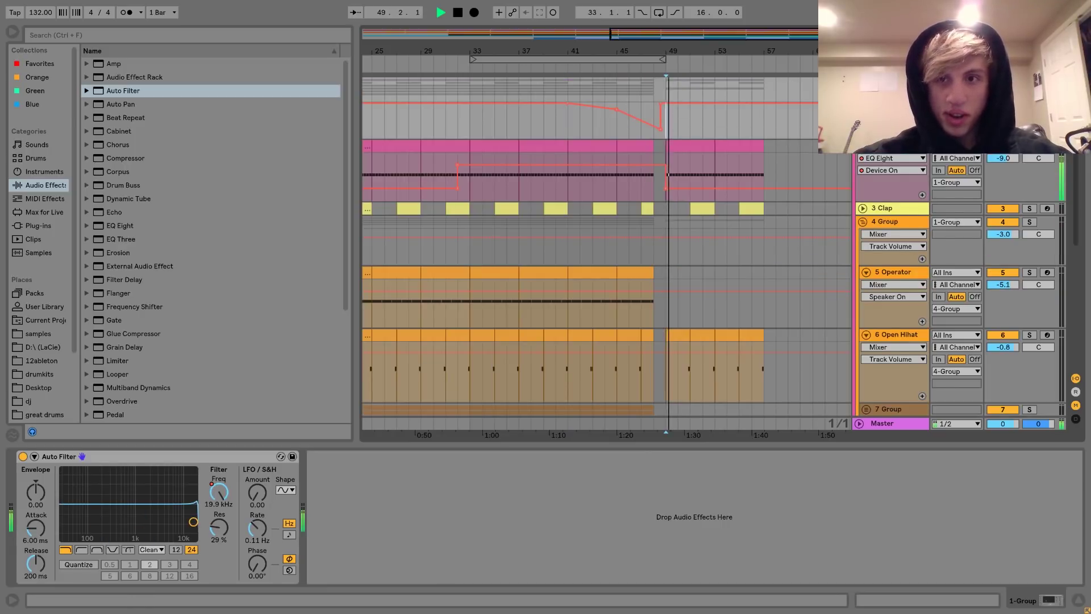
pyautogui.press('space')
# Step: Add a MIDI track below the drum group, load Snare.wav from the Desktop tutorial folder onto it, and test the sound
pyautogui.scroll(-8, 666, 121)
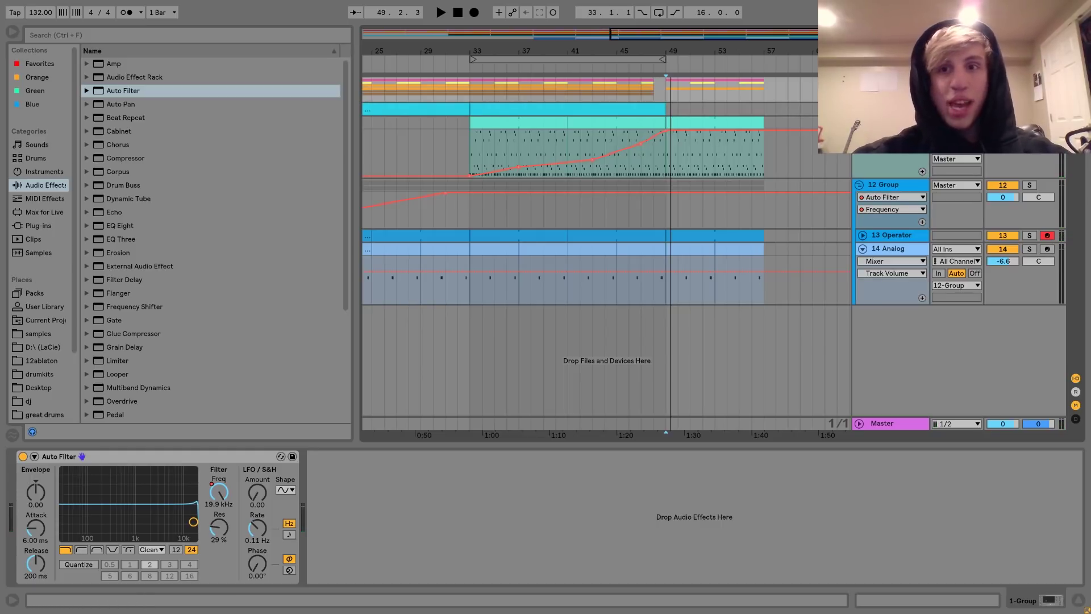
pyautogui.hotkey('ctrl', 'shift', 't')
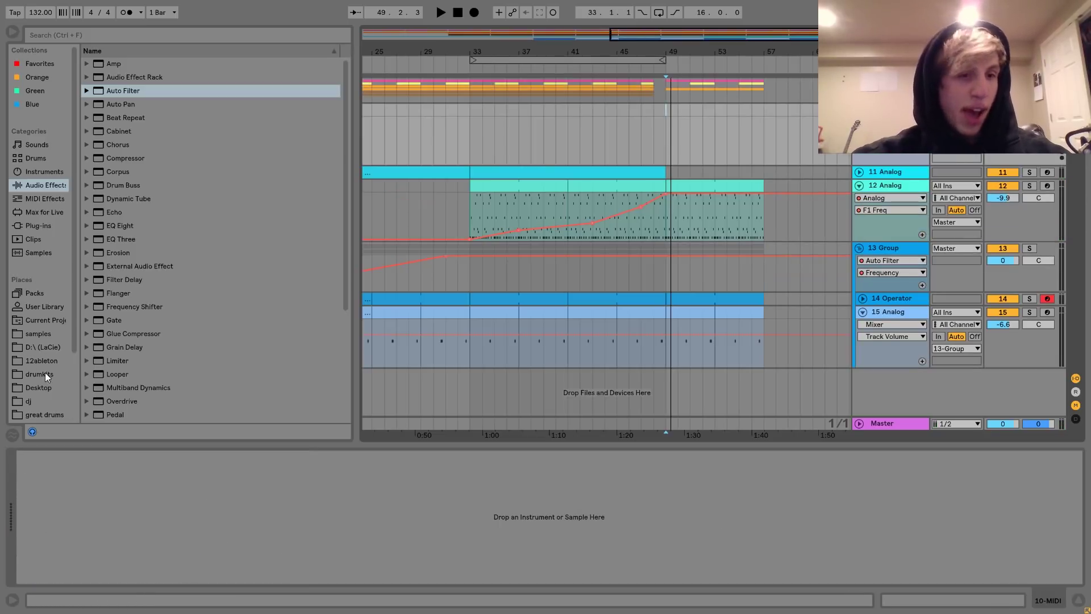
pyautogui.click(38, 388)
pyautogui.doubleClick(132, 184)
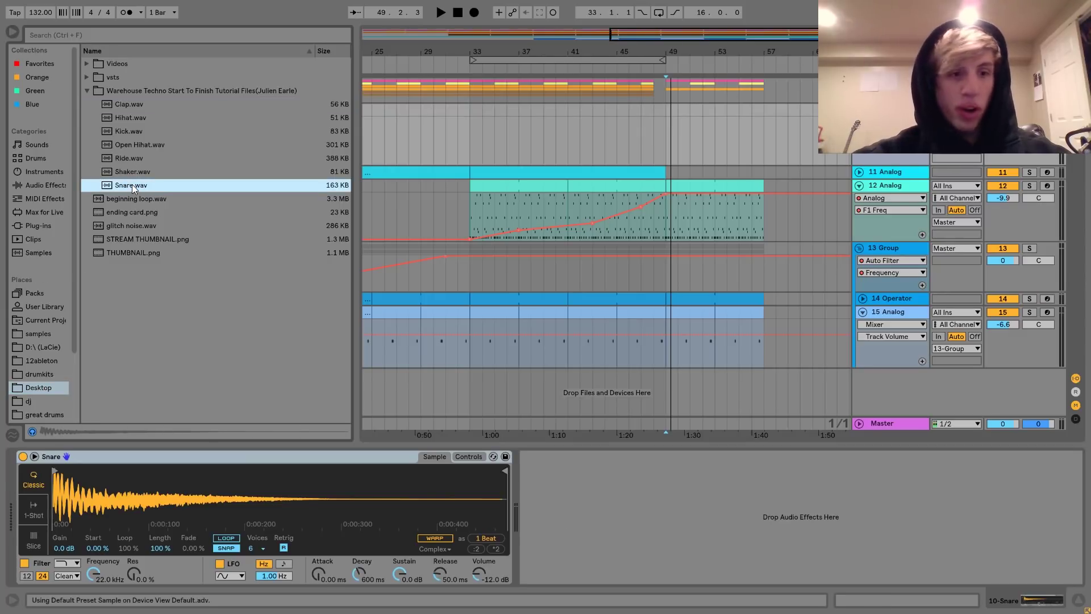
pyautogui.press('a')
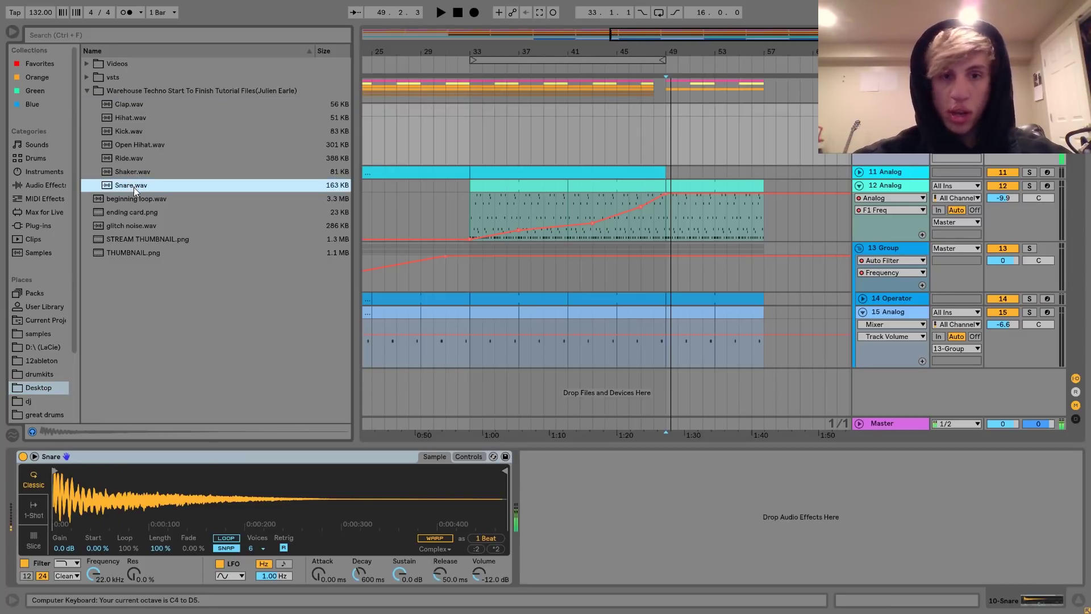
# Step: Enable the snare sampler's pitch envelope with an amount of +5 st and a decay of 134 ms
pyautogui.click(469, 457)
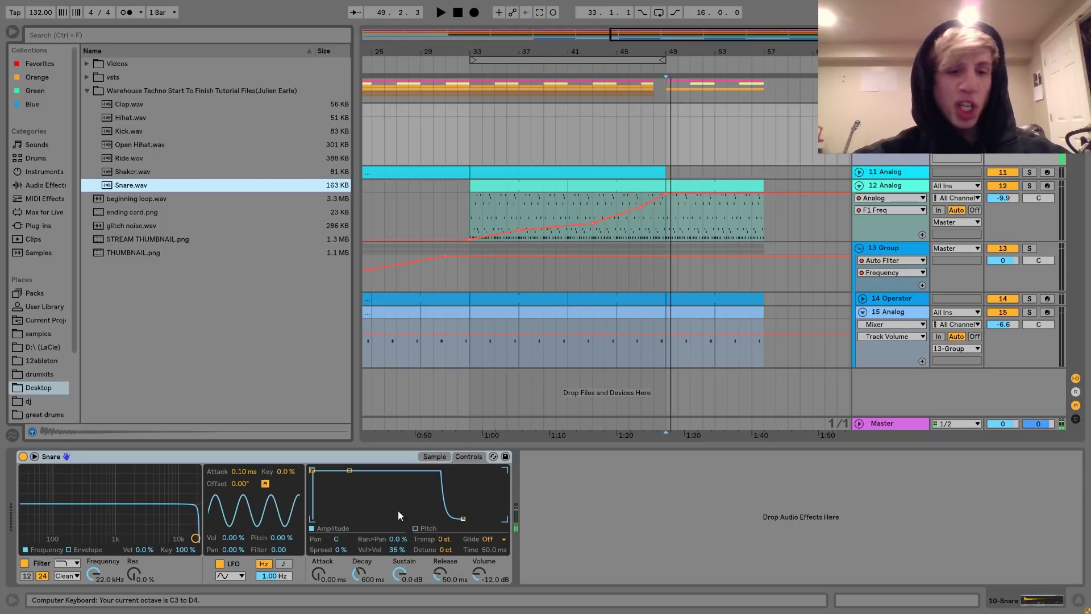
pyautogui.click(415, 528)
pyautogui.moveTo(490, 471); pyautogui.dragTo(490, 452)
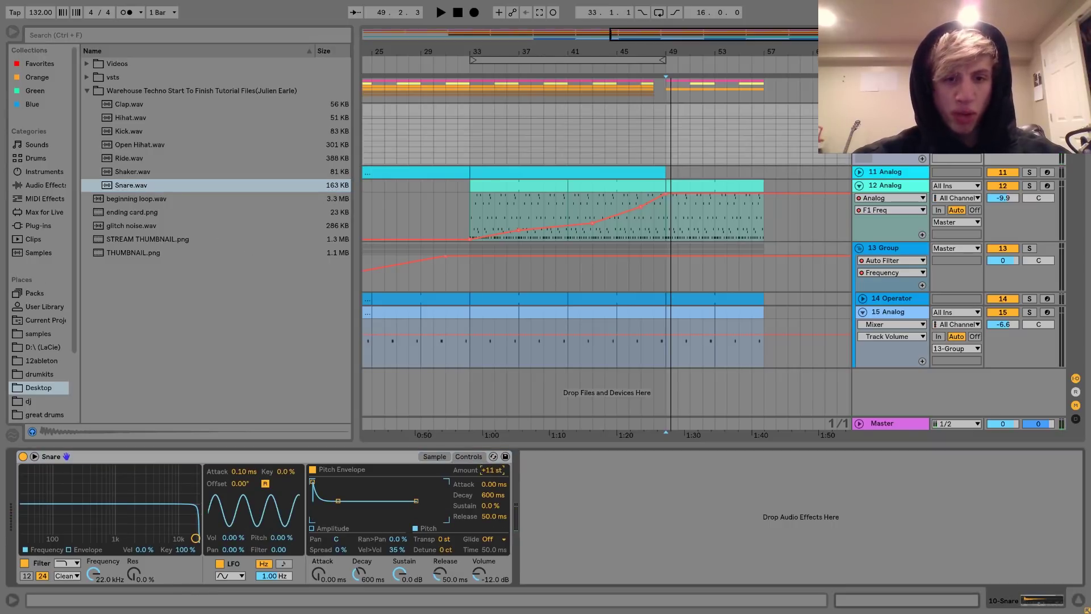
pyautogui.moveTo(494, 494); pyautogui.dragTo(494, 514)
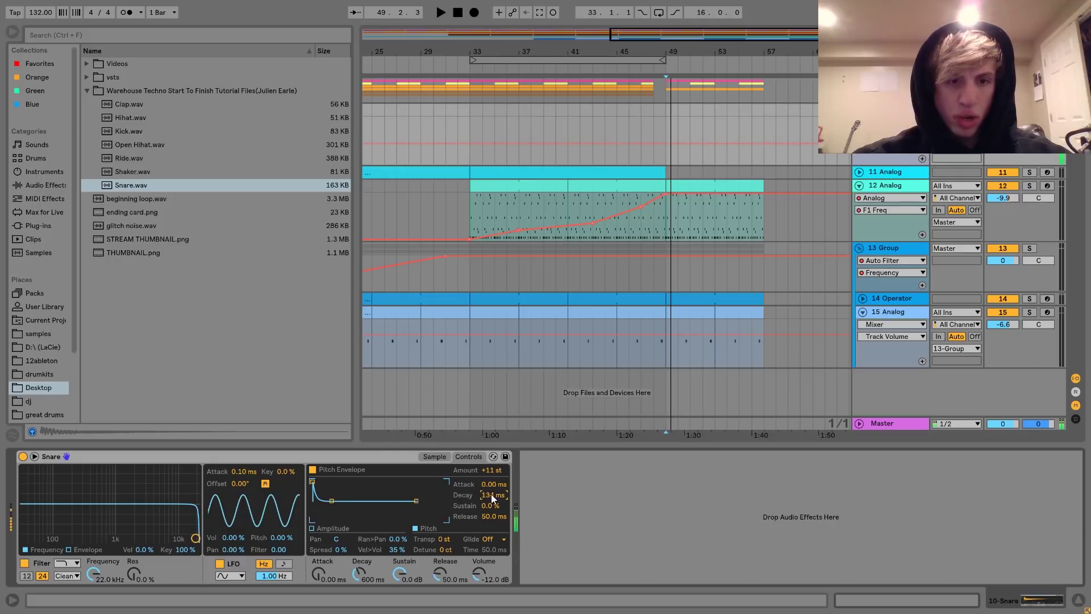
pyautogui.moveTo(489, 470); pyautogui.dragTo(489, 477)
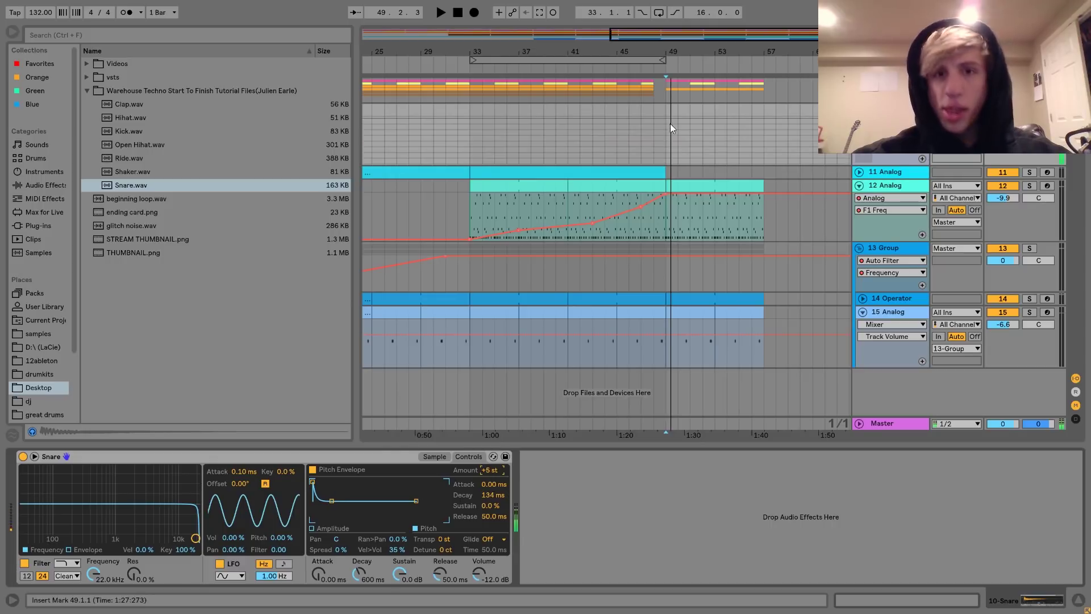
# Step: Create an empty MIDI clip on the snare track from bar 41 to bar 49
pyautogui.moveTo(666, 112); pyautogui.dragTo(569, 115)
pyautogui.hotkey('ctrl', 'shift', 'm')
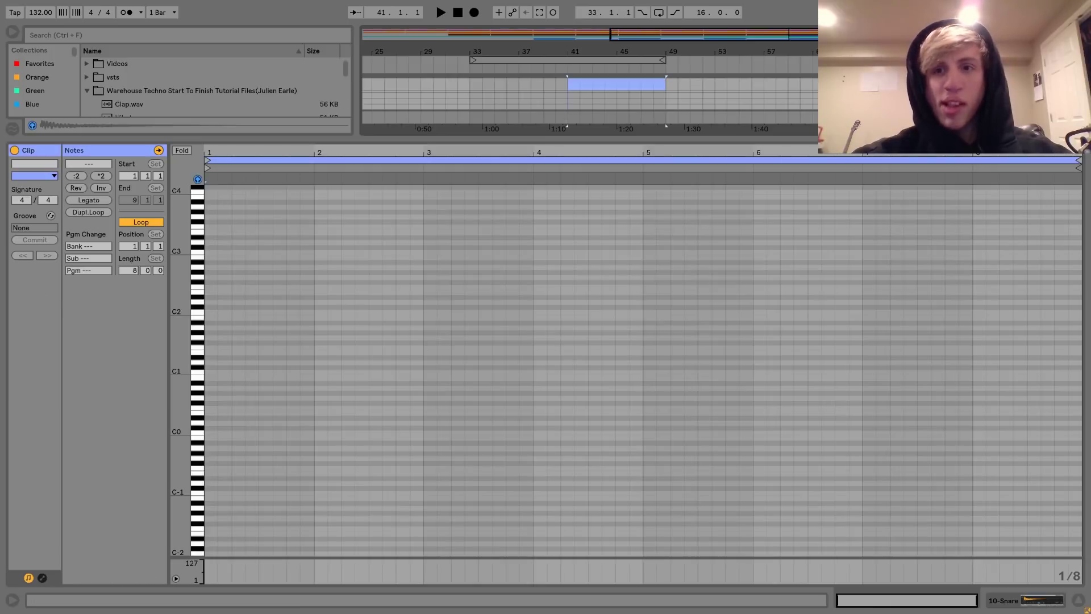
pyautogui.doubleClick(889, 109)
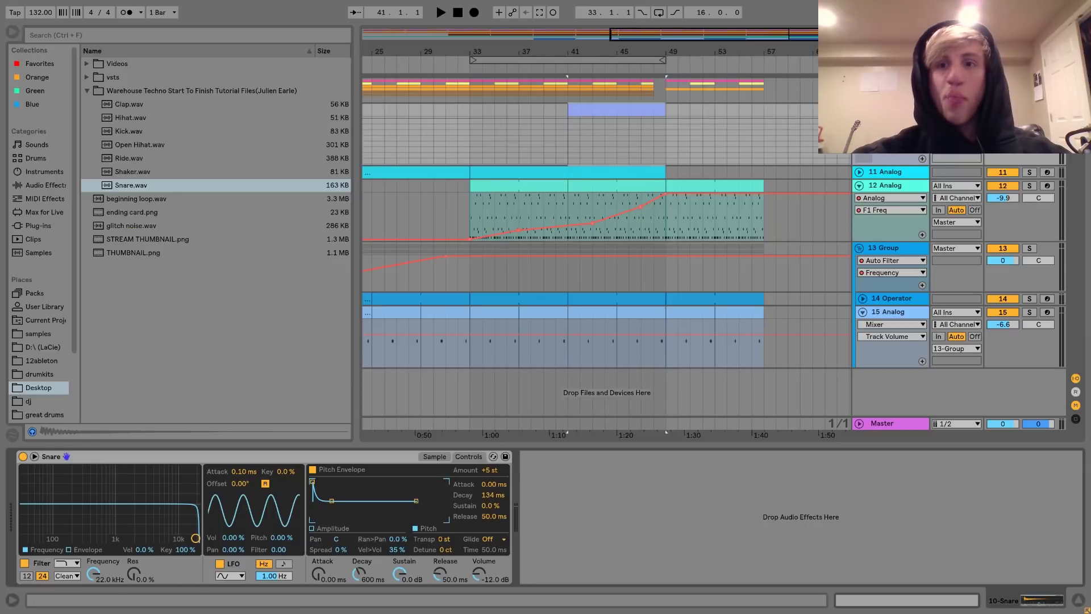
# Step: Fill all eight bars of the snare clip with consecutive sixteenth notes on C3
pyautogui.doubleClick(641, 109)
pyautogui.doubleClick(209, 251)
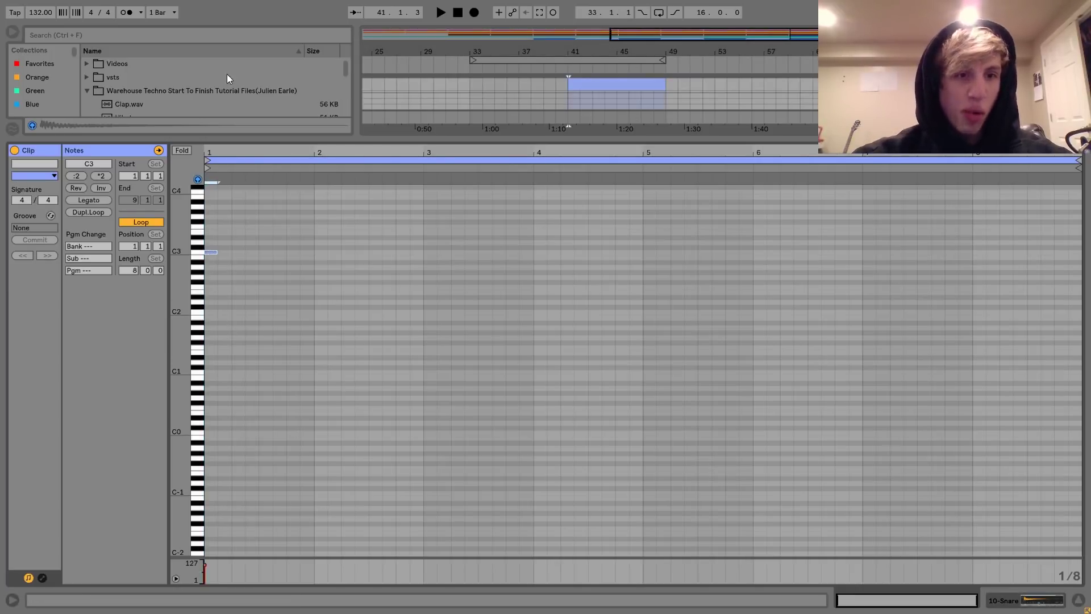
pyautogui.moveTo(212, 149); pyautogui.dragTo(205, 150)
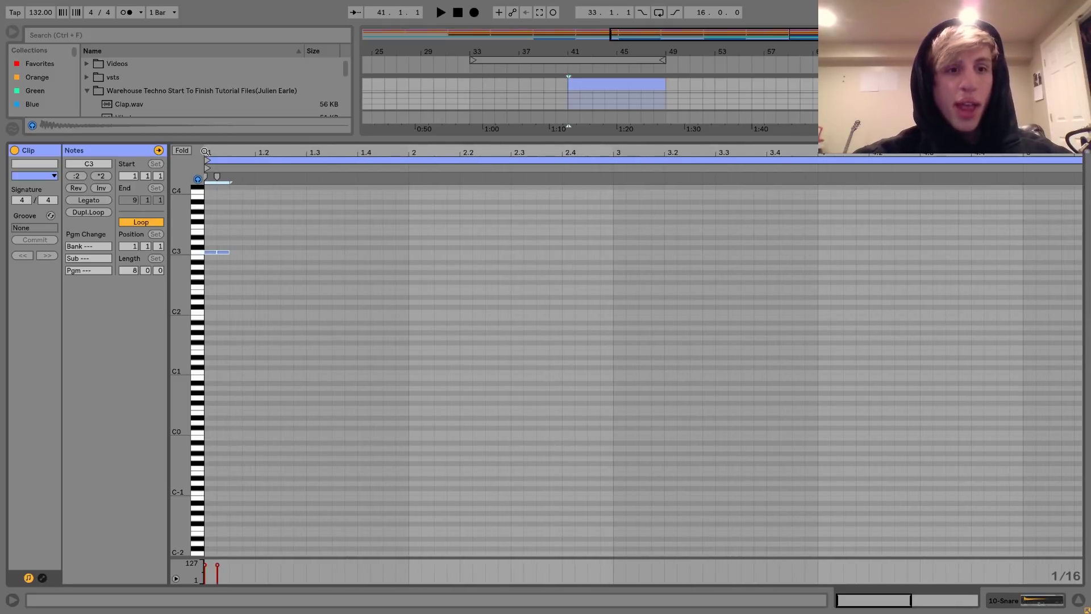
pyautogui.hotkey('ctrl', 'd')
pyautogui.hotkey('ctrl', 'd')
pyautogui.hotkey('ctrl', 'd')
pyautogui.hotkey('ctrl', 'd')
pyautogui.hotkey('ctrl', 'd')
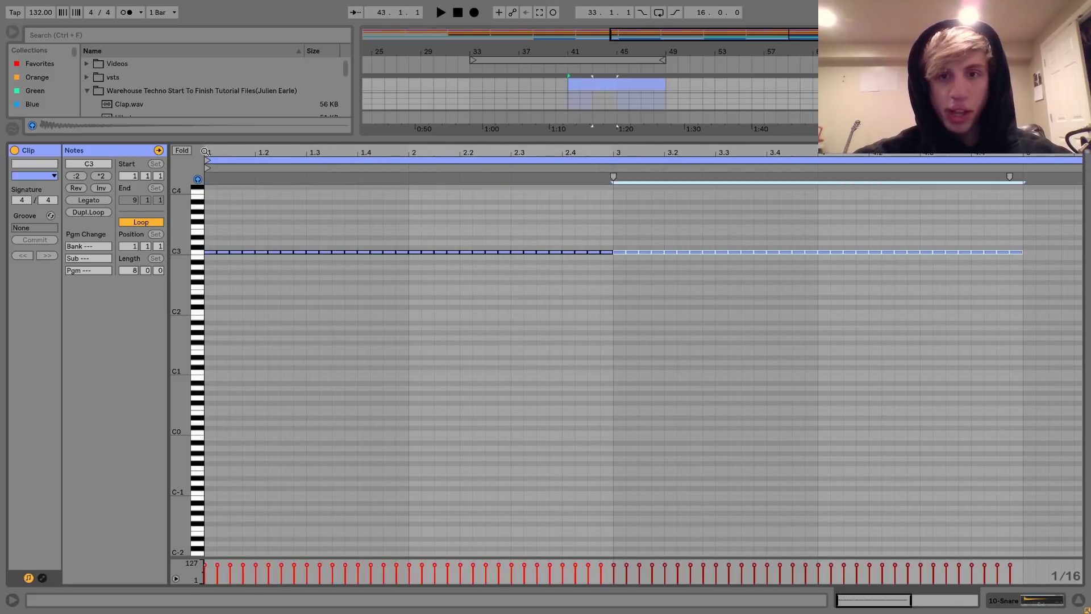
pyautogui.hotkey('ctrl', 'a')
pyautogui.hotkey('ctrl', 'd')
pyautogui.moveTo(657, 151); pyautogui.dragTo(657, 113)
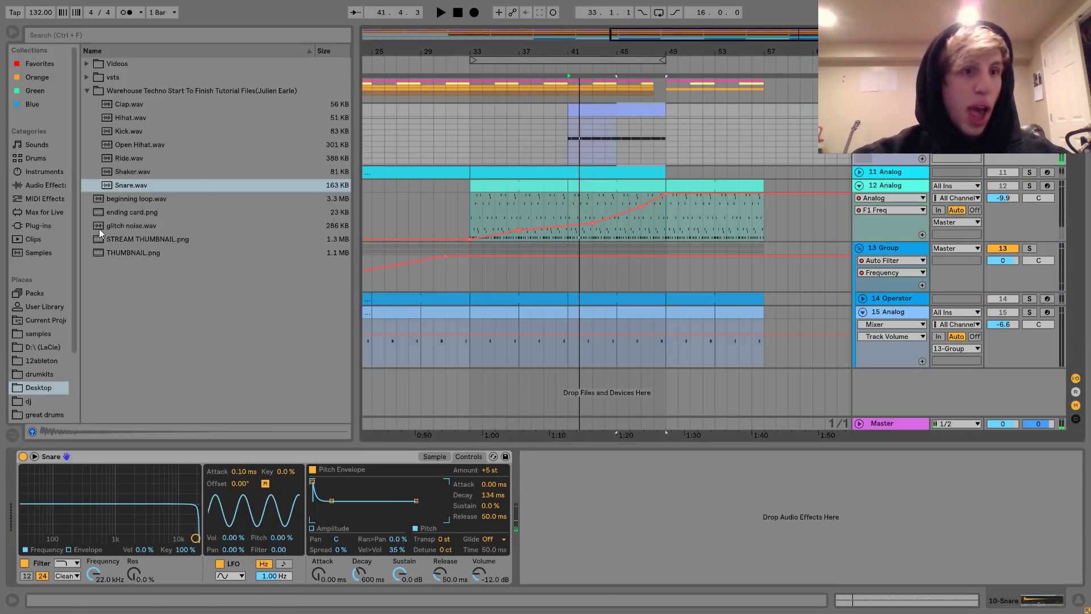
# Step: Add a Utility to the snare track and automate its gain to rise from about -24.6 dB at bar 41 to 0 dB at bar 49
pyautogui.click(46, 185)
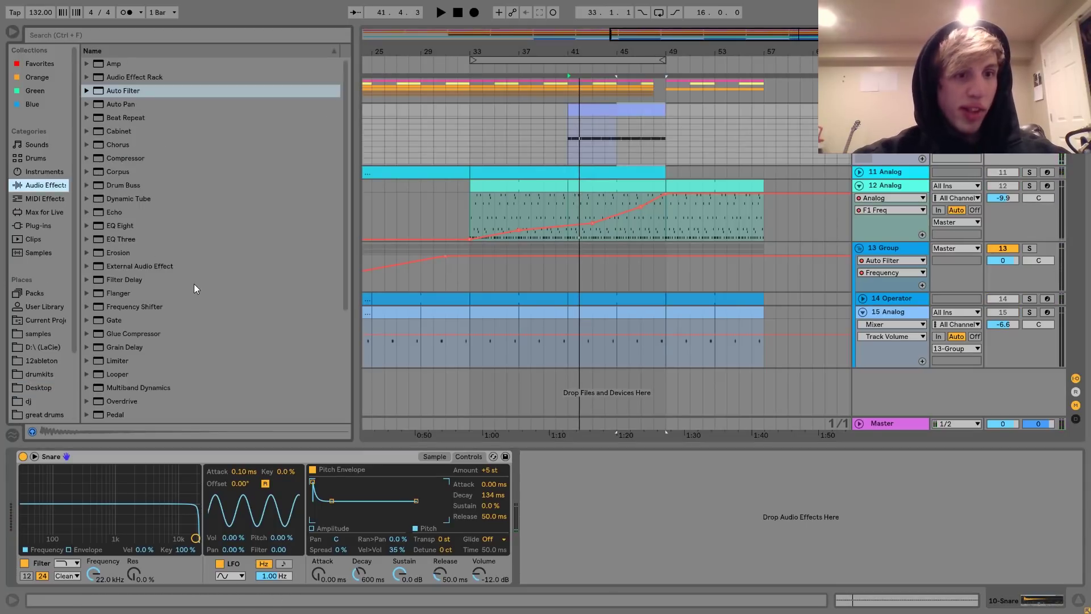
pyautogui.scroll(-4, 176, 307)
pyautogui.moveTo(121, 400); pyautogui.dragTo(536, 483)
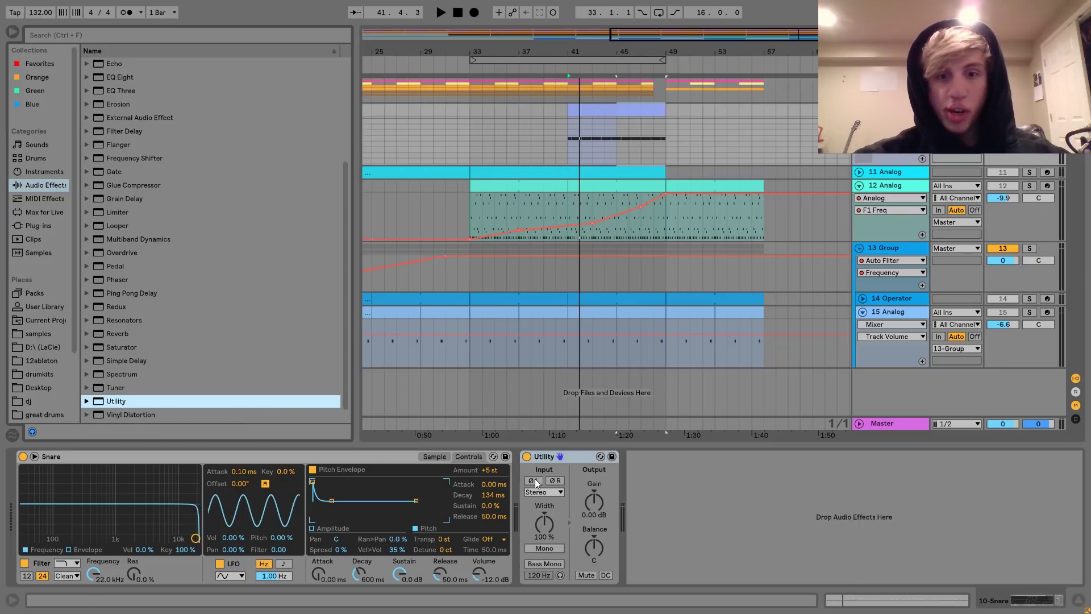
pyautogui.click(639, 209)
pyautogui.click(667, 139)
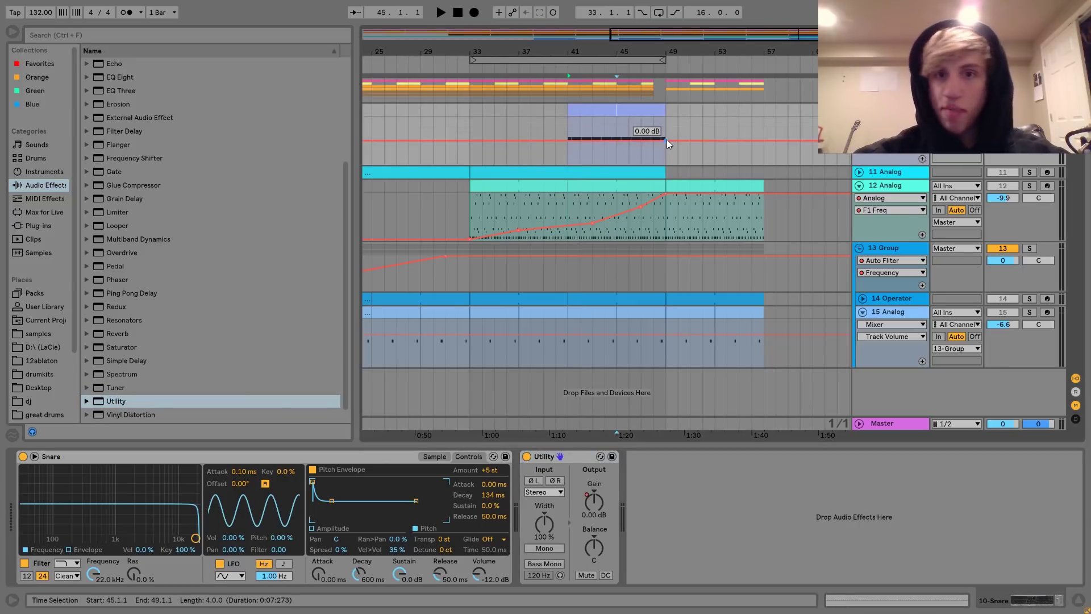
pyautogui.moveTo(568, 141); pyautogui.dragTo(568, 157)
# Step: Play the snare roll through bar 49 and raise the snare sampler's volume to -7.14 dB
pyautogui.press('space')
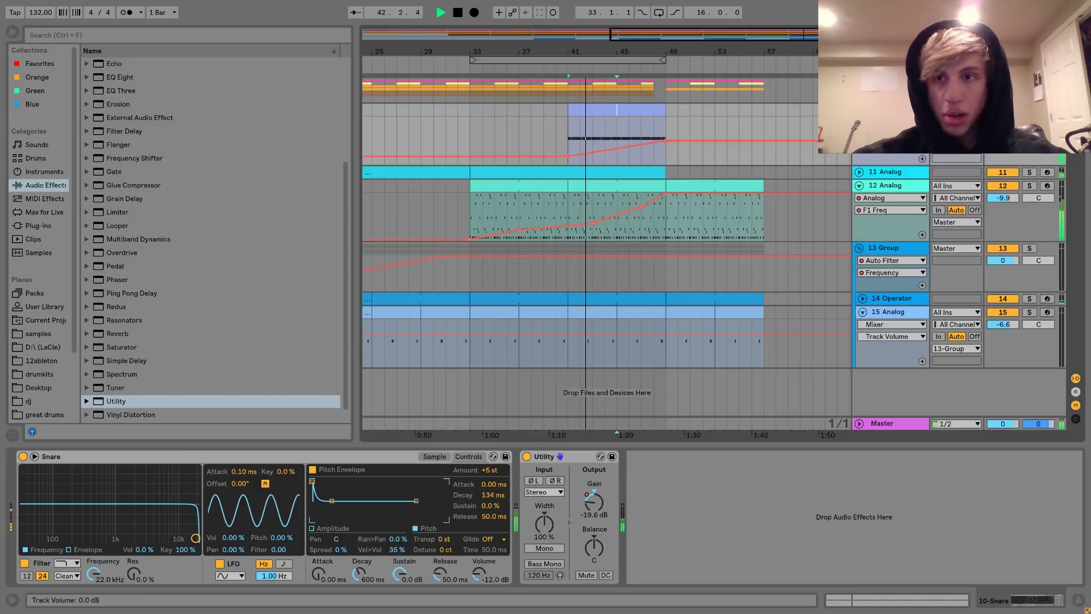
pyautogui.scroll(4, 213, 191)
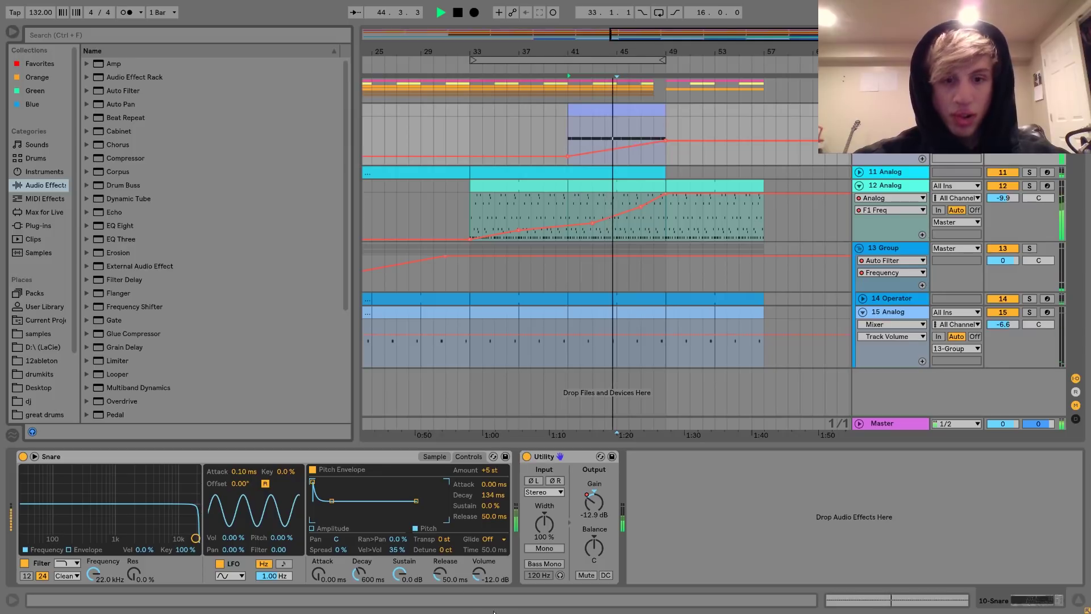
pyautogui.moveTo(479, 577)
pyautogui.mouseDown()
pyautogui.moveTo(479, 569)
pyautogui.moveTo(479, 580)
pyautogui.mouseUp()
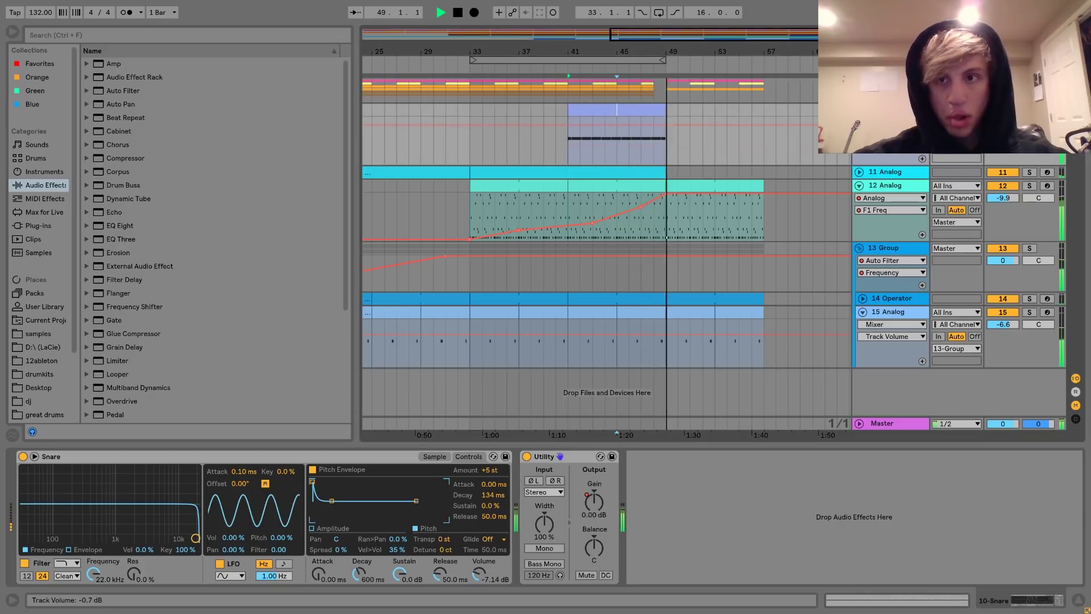
pyautogui.press('space')
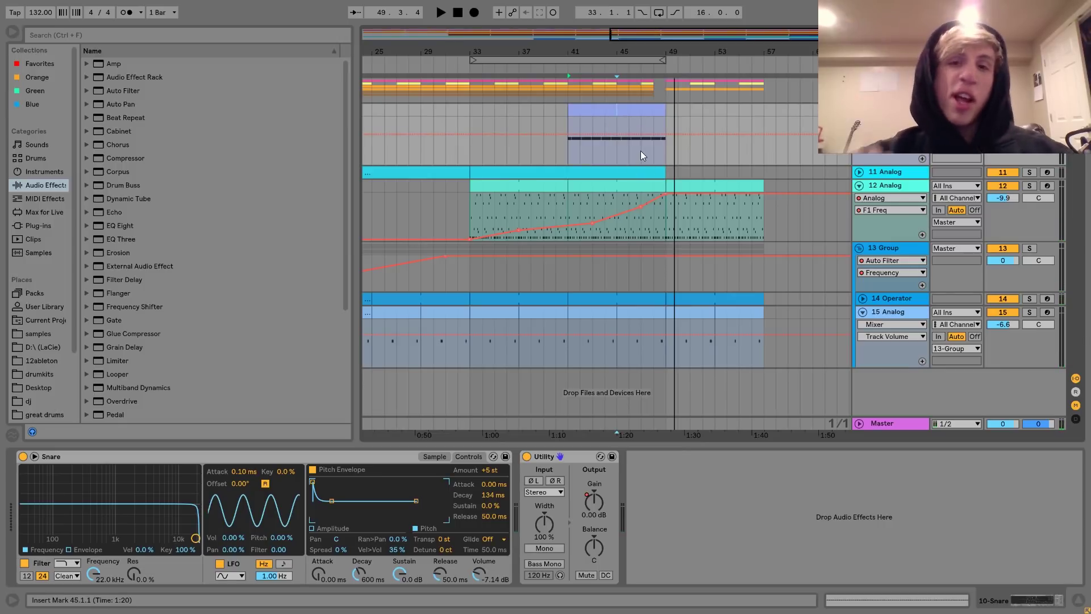
# Step: Replay the transition into bar 49, select the snare roll clip and solo the 12 Analog track
pyautogui.press('space')
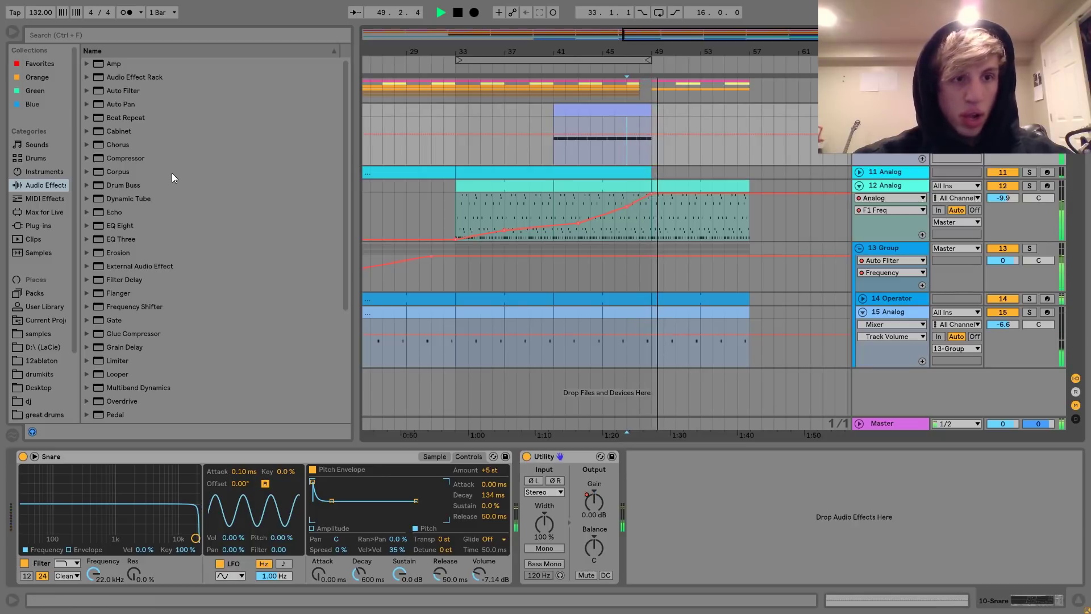
pyautogui.press('space')
pyautogui.click(625, 109)
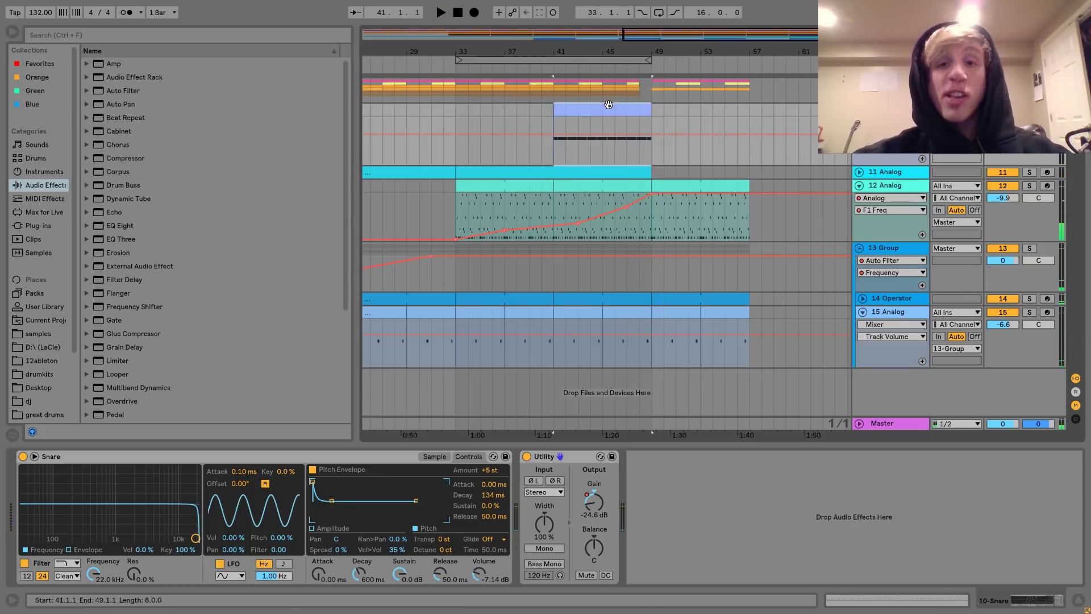
pyautogui.click(1030, 186)
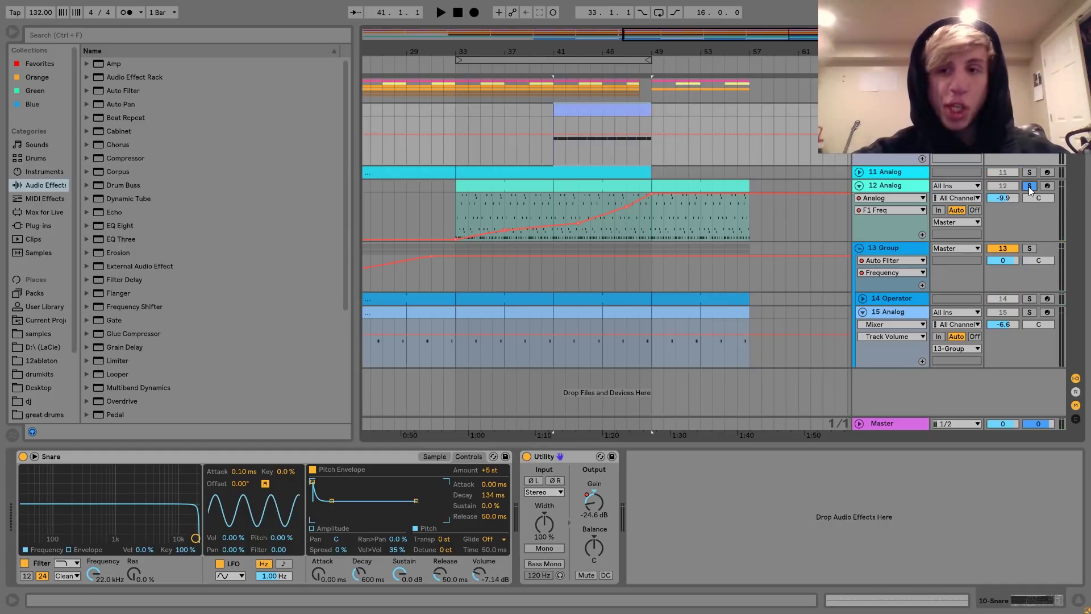
# Step: Unsolo the 12 Analog track and listen to the snare roll alone from bar 47
pyautogui.press('space')
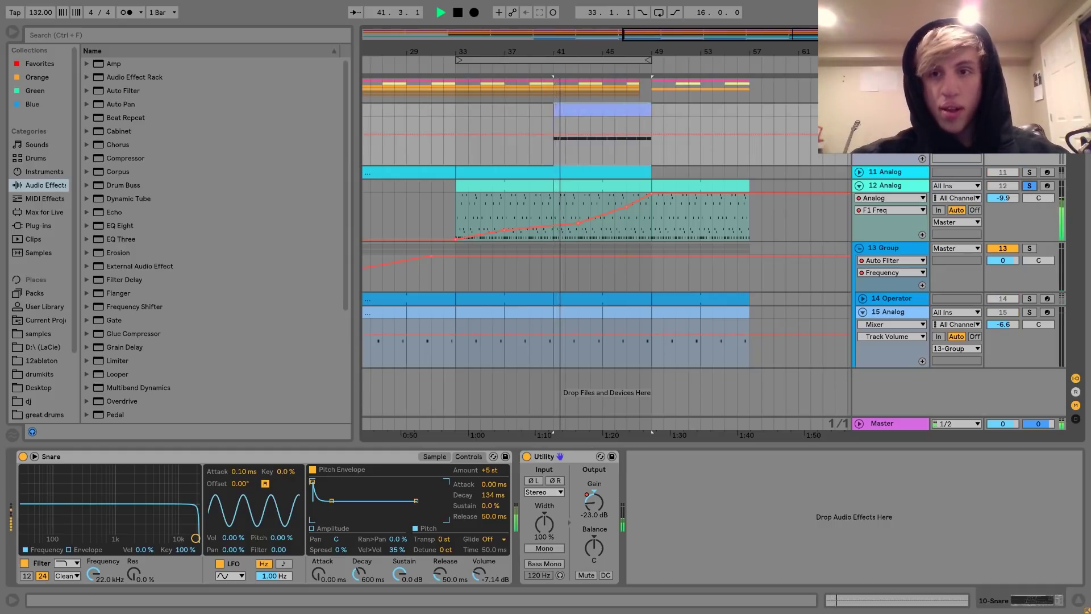
pyautogui.click(1029, 185)
pyautogui.press('space')
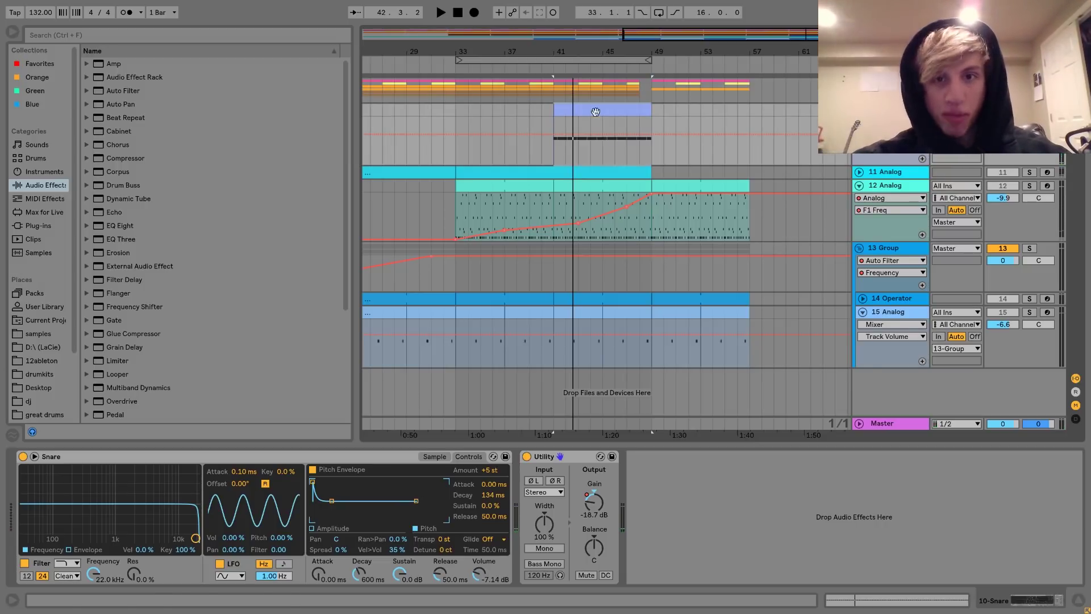
pyautogui.click(629, 159)
pyautogui.press('space')
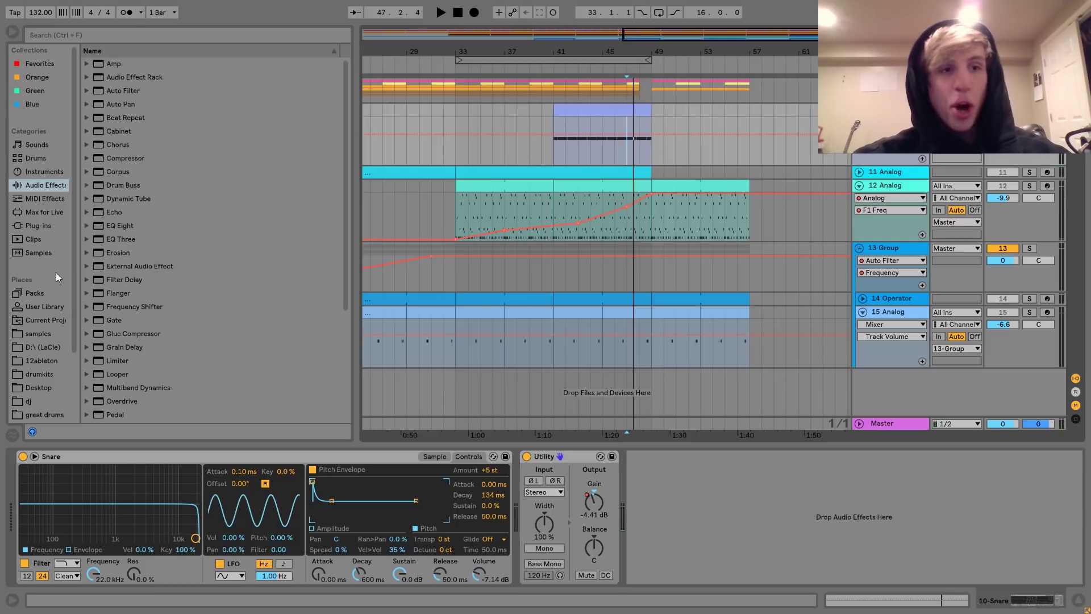
pyautogui.press('space')
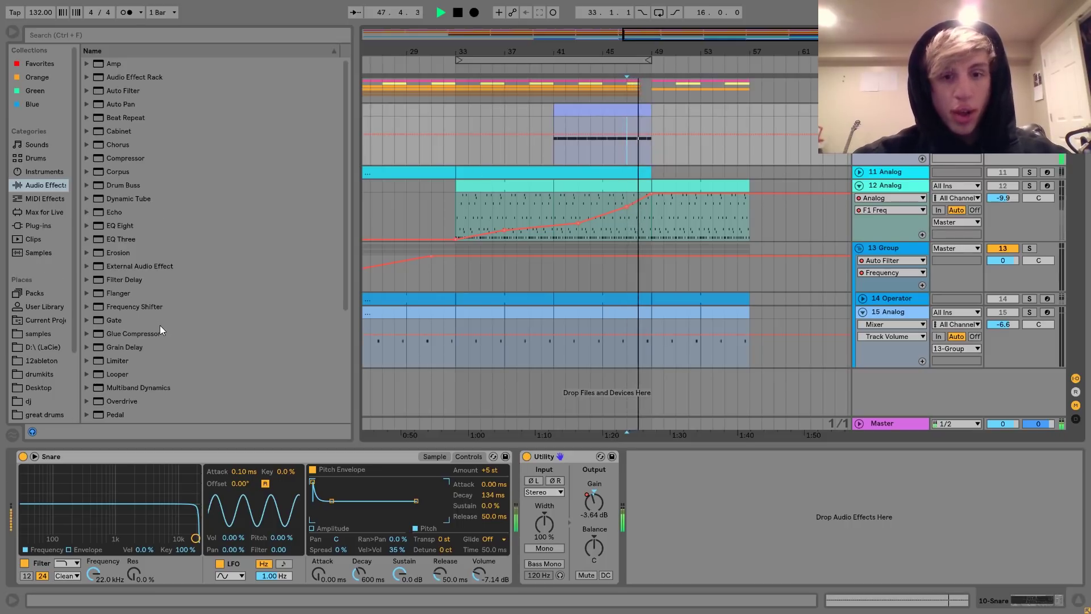
pyautogui.press('space')
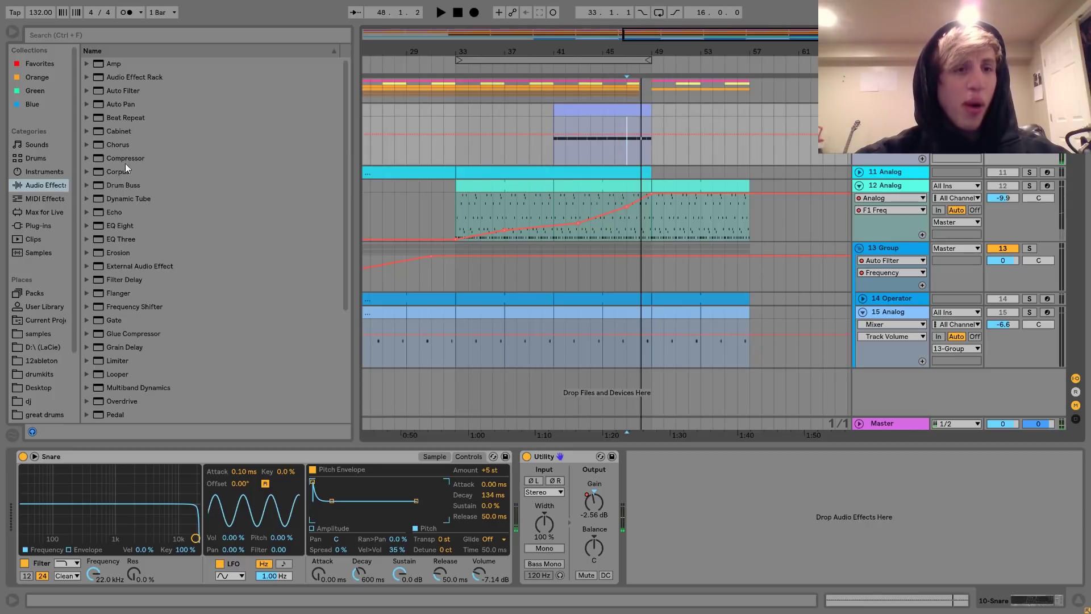
# Step: Add a Drum Buss before the Utility on the snare track and raise its Transients to 0.75
pyautogui.moveTo(114, 187); pyautogui.dragTo(581, 469)
pyautogui.press('space')
pyautogui.moveTo(581, 564); pyautogui.dragTo(582, 511)
pyautogui.press('space')
pyautogui.press('space')
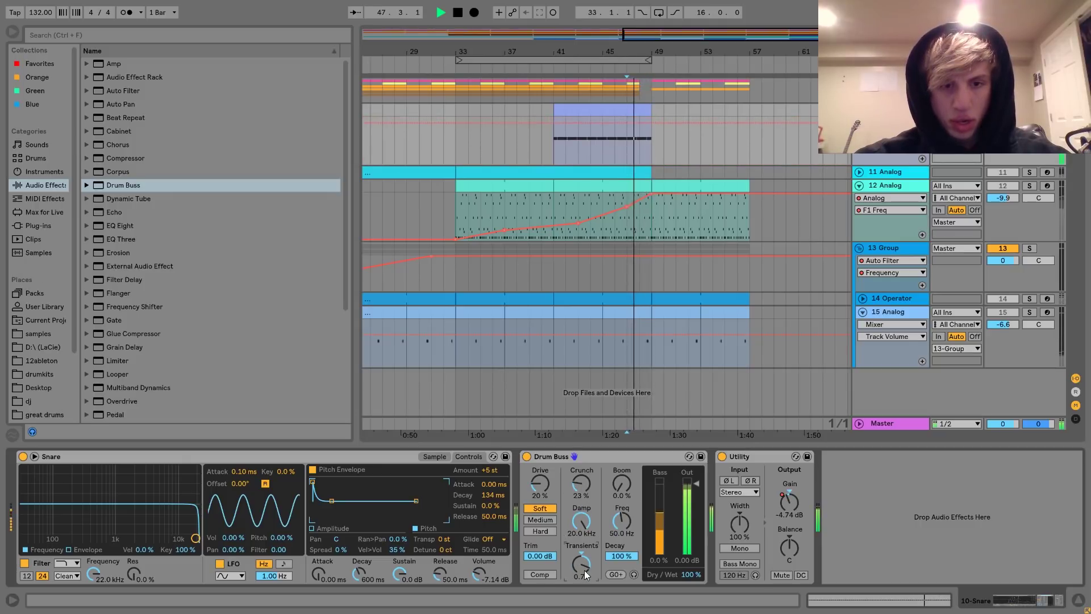
pyautogui.press('space')
# Step: Set the snare sampler's sustain to -inf dB and decay to 889 ms, then play the roll into bar 49 with all tracks
pyautogui.click(364, 575)
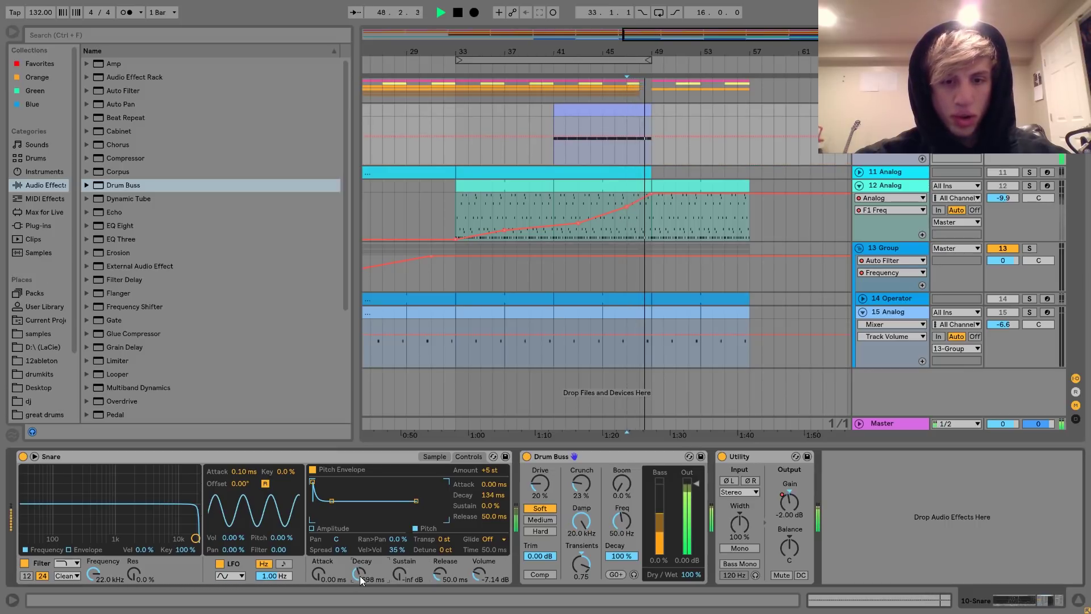
pyautogui.press('space')
pyautogui.press('space')
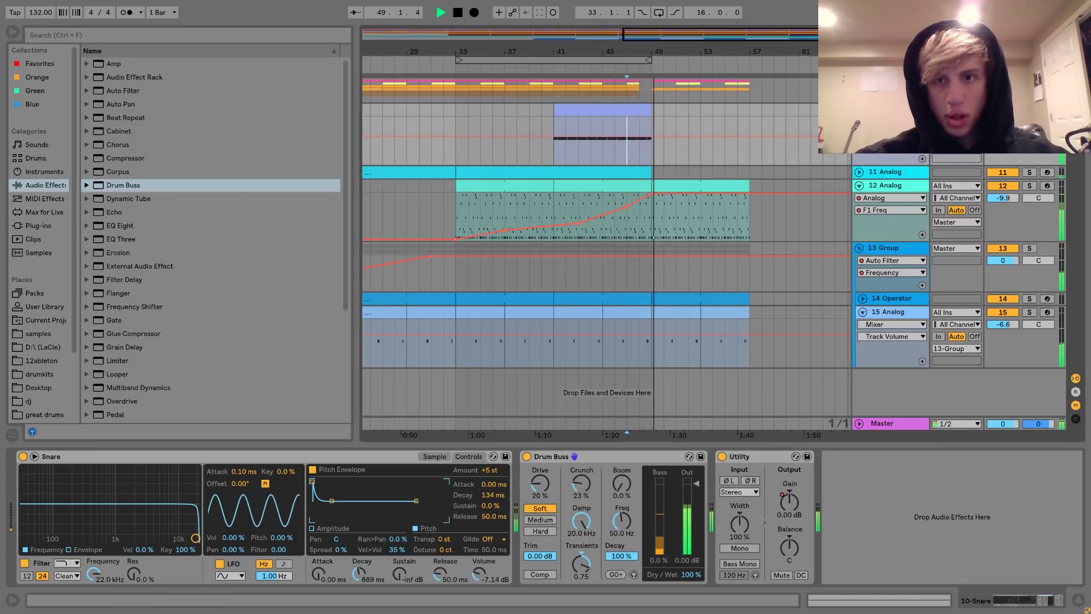
pyautogui.press('space')
# Step: Replay the transition into bar 49 and lower the Drum Buss Transients to 0.22
pyautogui.press('space')
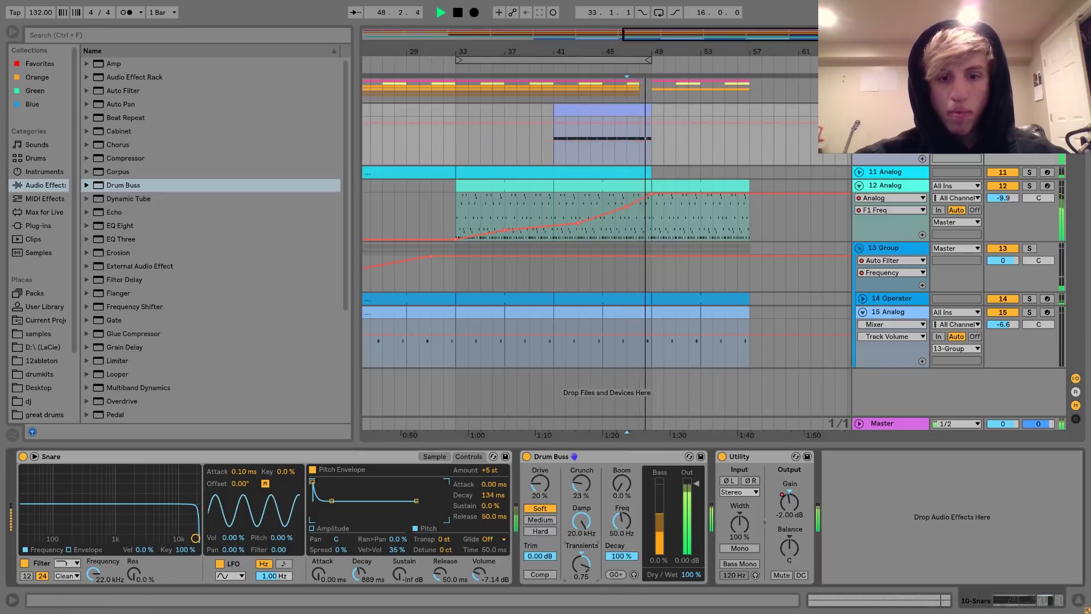
pyautogui.press('space')
pyautogui.press('space')
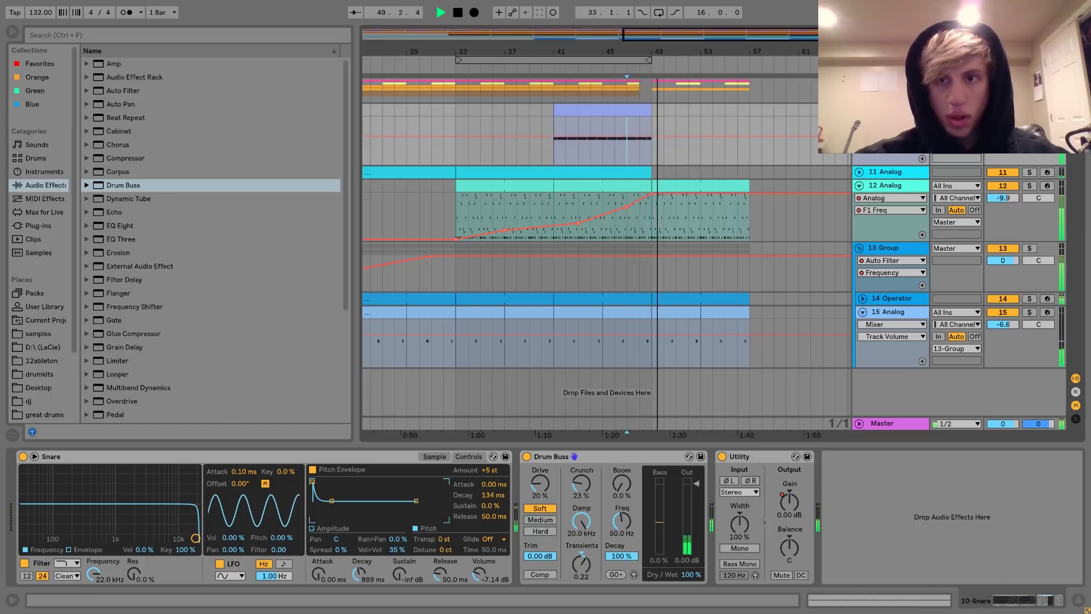
pyautogui.press('space')
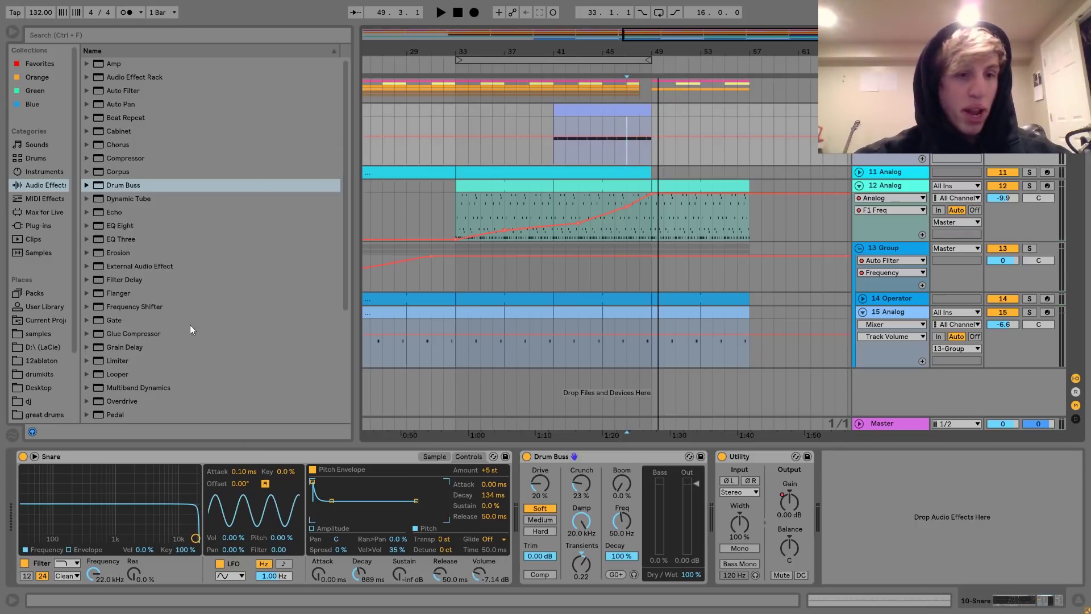
# Step: Add an EQ Eight after the snare's Utility with band 1 as a low cut at 20.6 Hz, and play from bar 48
pyautogui.doubleClick(125, 225)
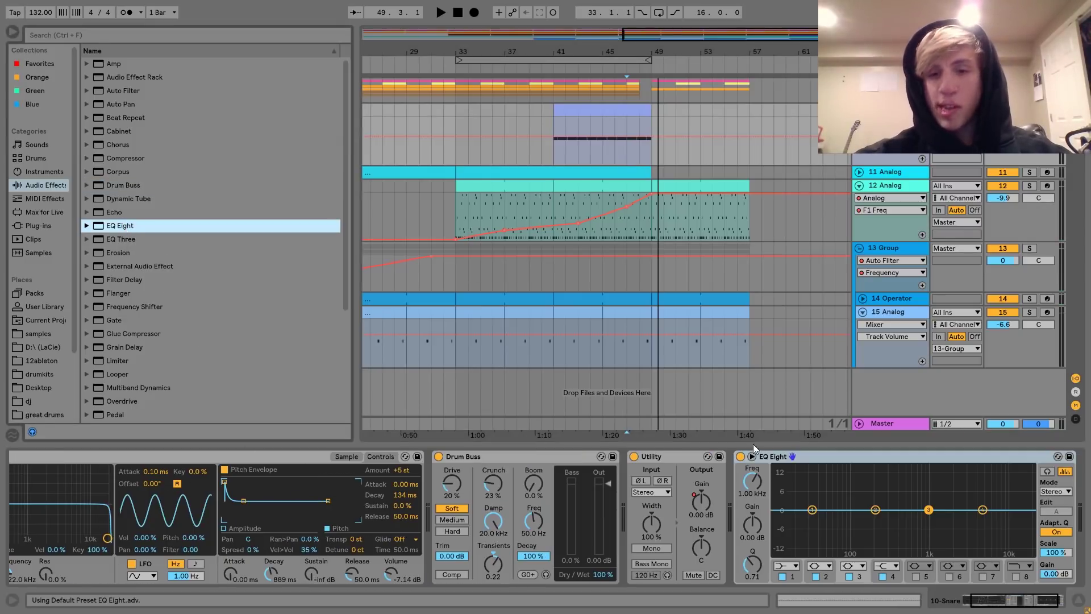
pyautogui.click(797, 566)
pyautogui.click(787, 482)
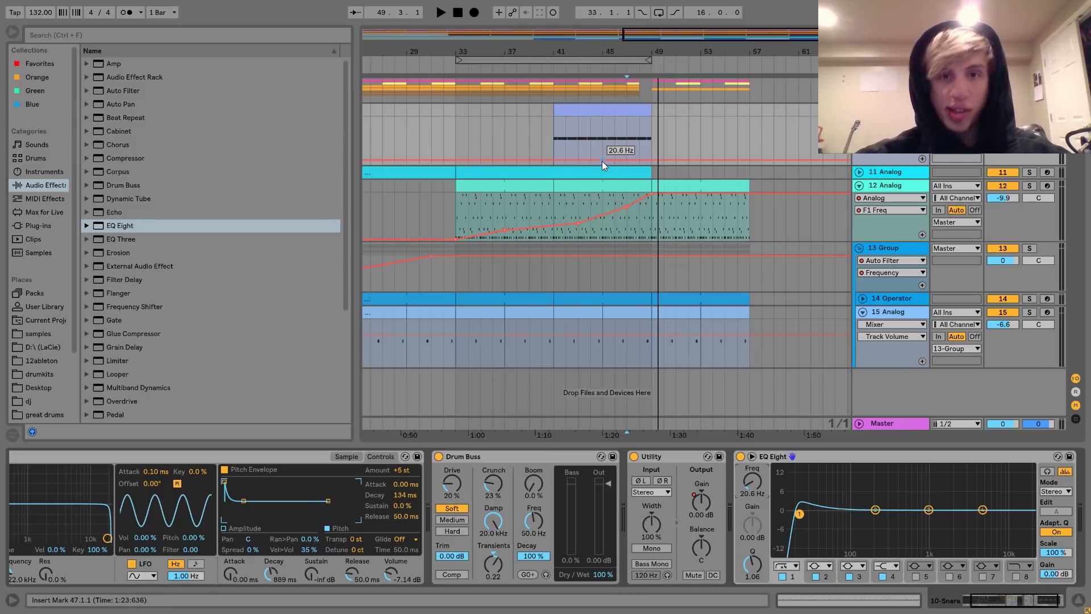
pyautogui.click(643, 135)
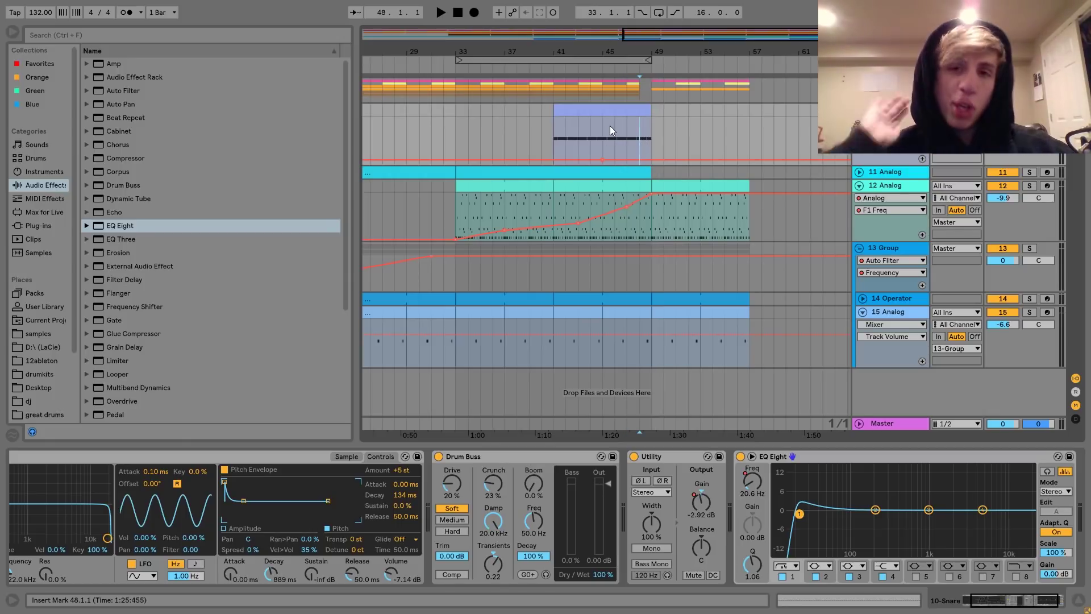
pyautogui.press('space')
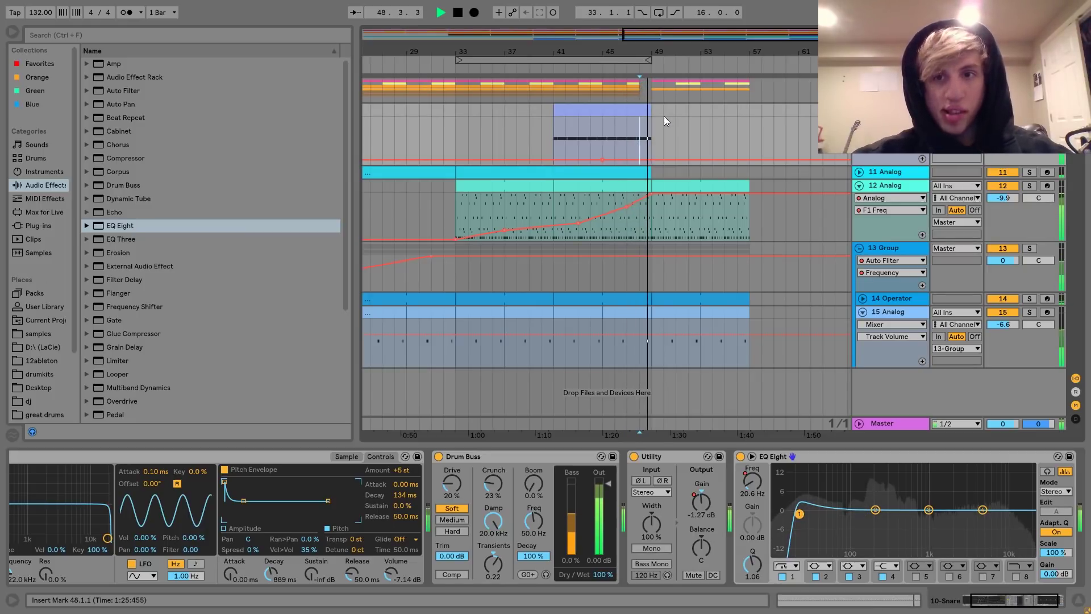
pyautogui.press('space')
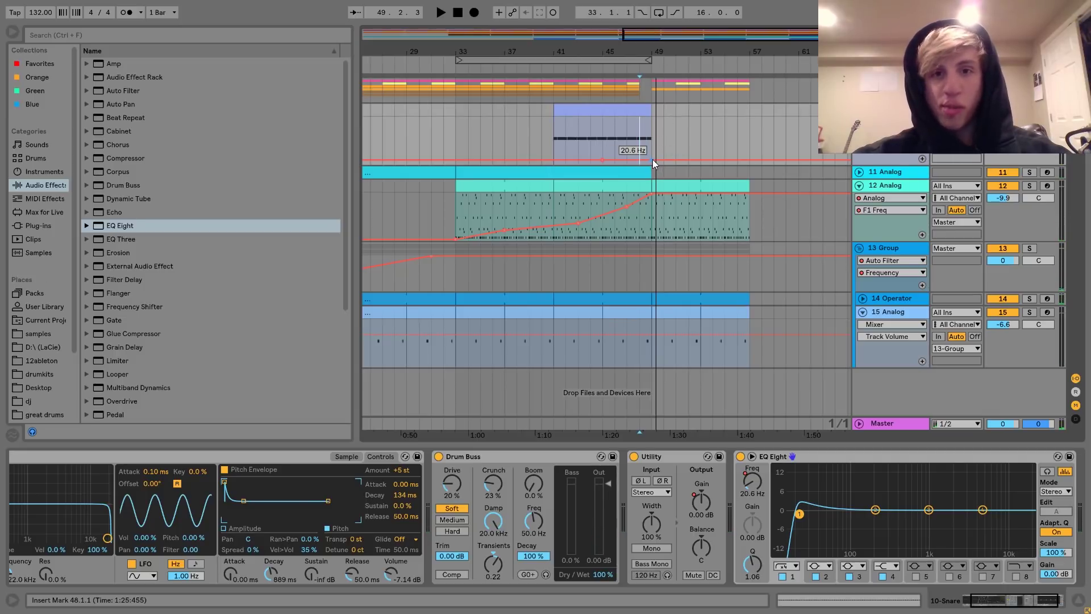
# Step: Automate the snare's low-cut frequency to rise from 20.6 Hz at about bar 43 to 331 Hz at bar 49, and play the transition
pyautogui.moveTo(653, 159); pyautogui.dragTo(652, 142)
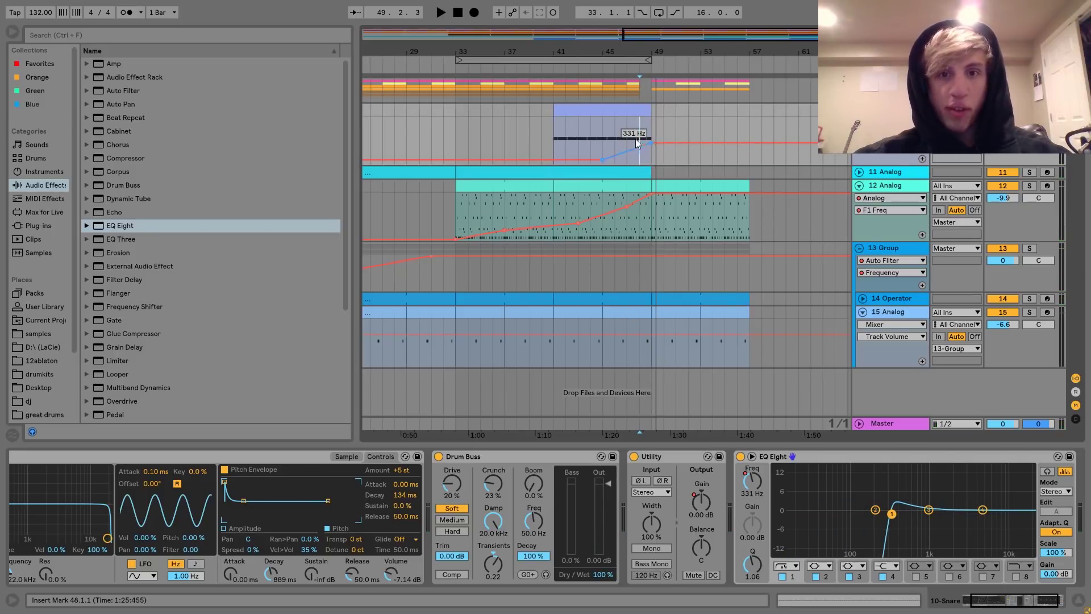
pyautogui.click(602, 141)
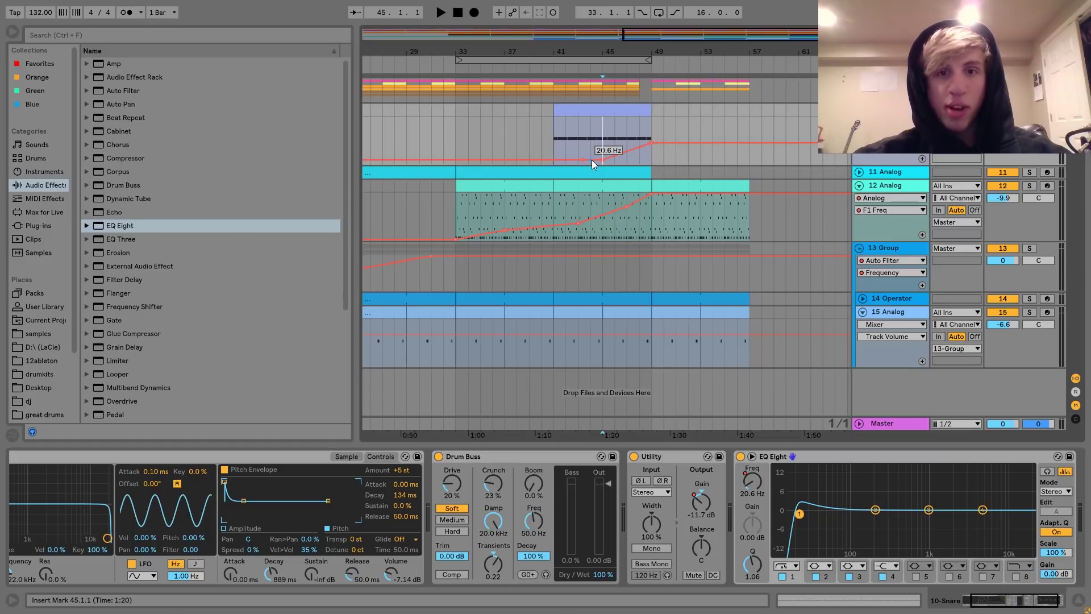
pyautogui.moveTo(602, 160); pyautogui.dragTo(597, 156)
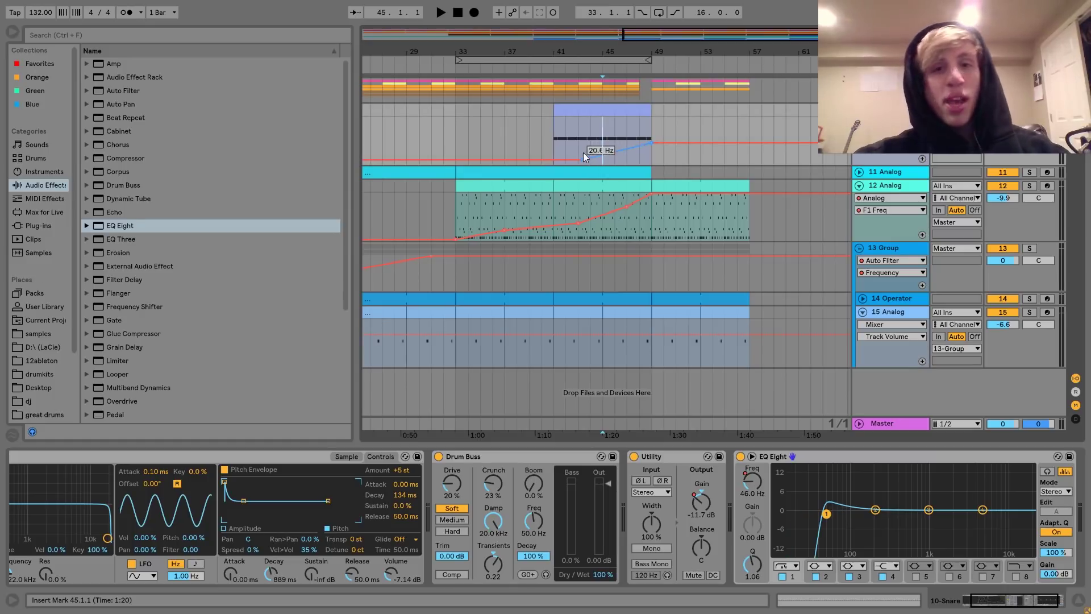
pyautogui.click(578, 149)
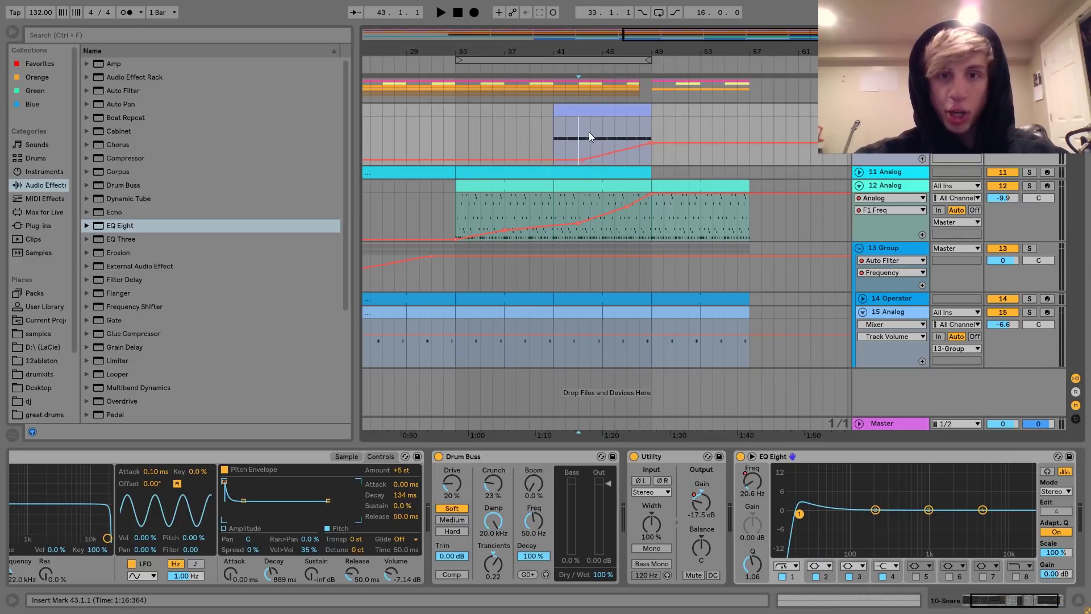
pyautogui.click(614, 130)
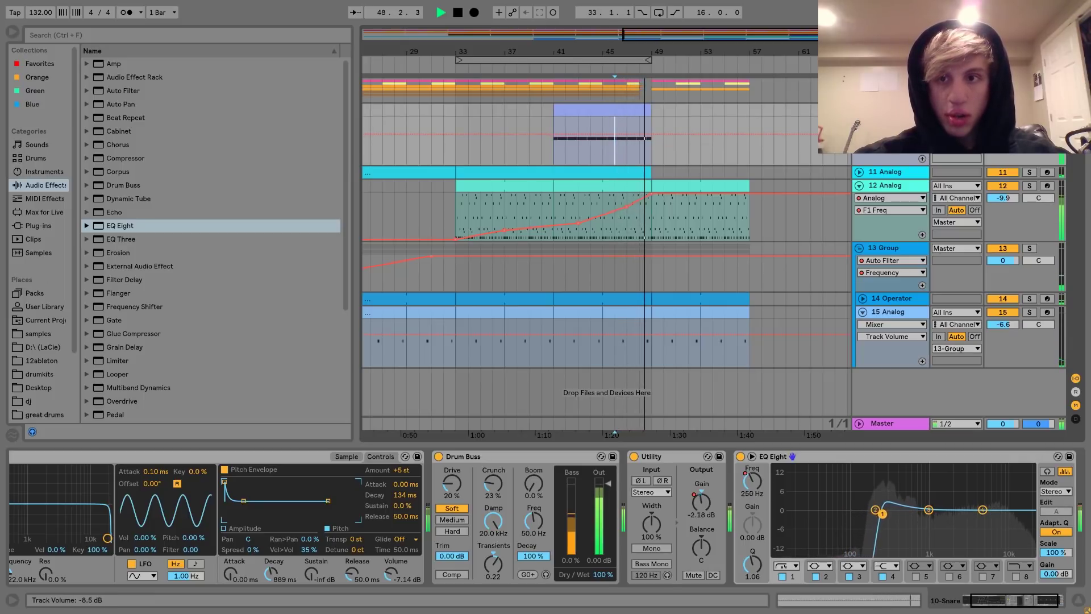
pyautogui.press('space')
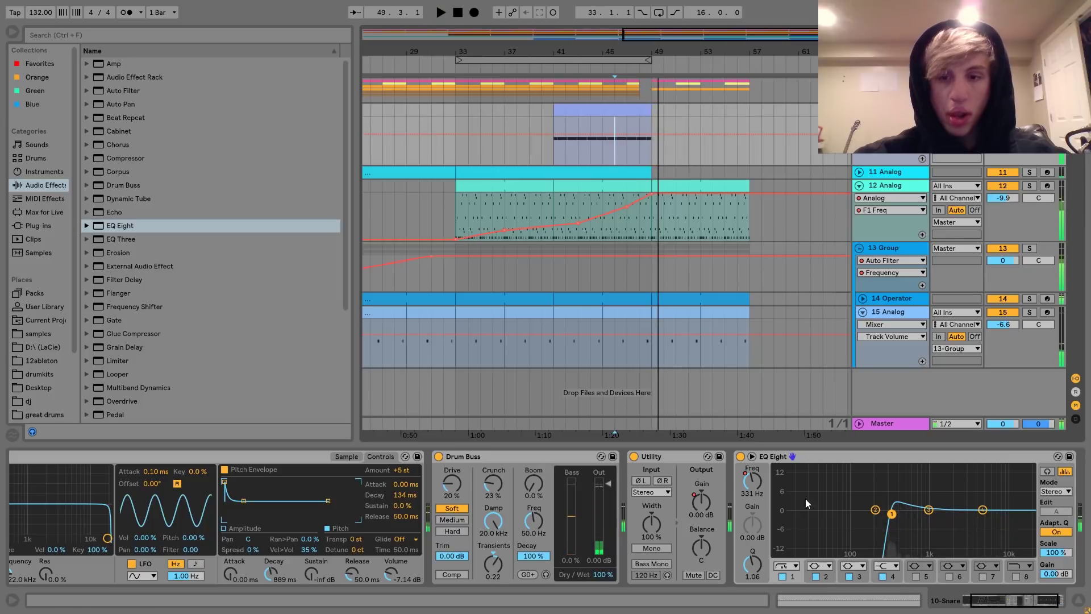
# Step: Raise the EQ Eight low-cut automation point at bar 49 to 527 Hz while replaying from bar 46
pyautogui.click(756, 488)
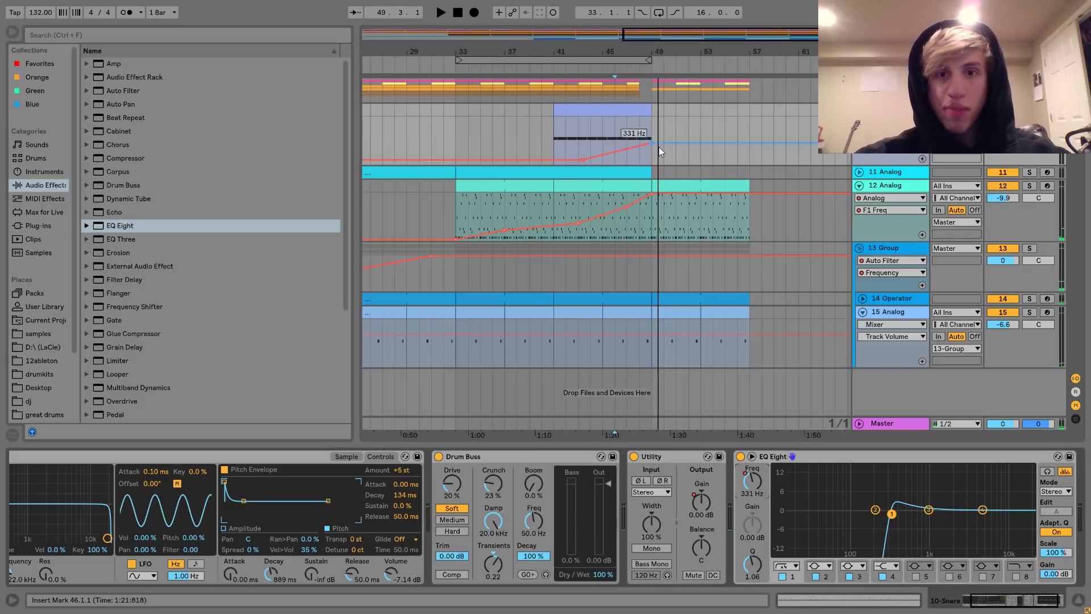
pyautogui.moveTo(653, 141); pyautogui.dragTo(653, 139)
pyautogui.press('space')
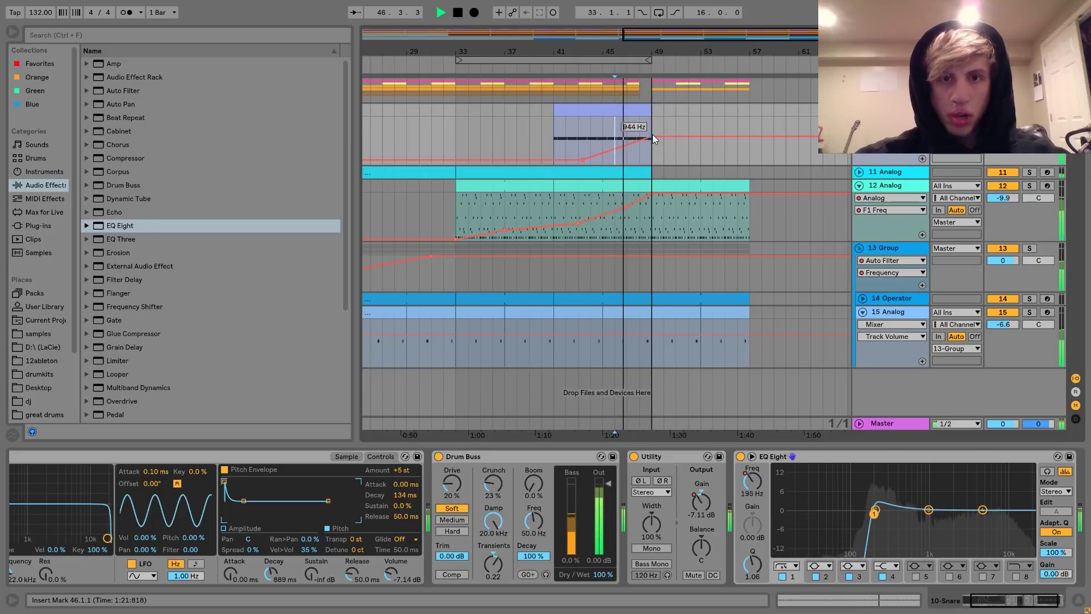
pyautogui.moveTo(653, 136); pyautogui.dragTo(653, 140)
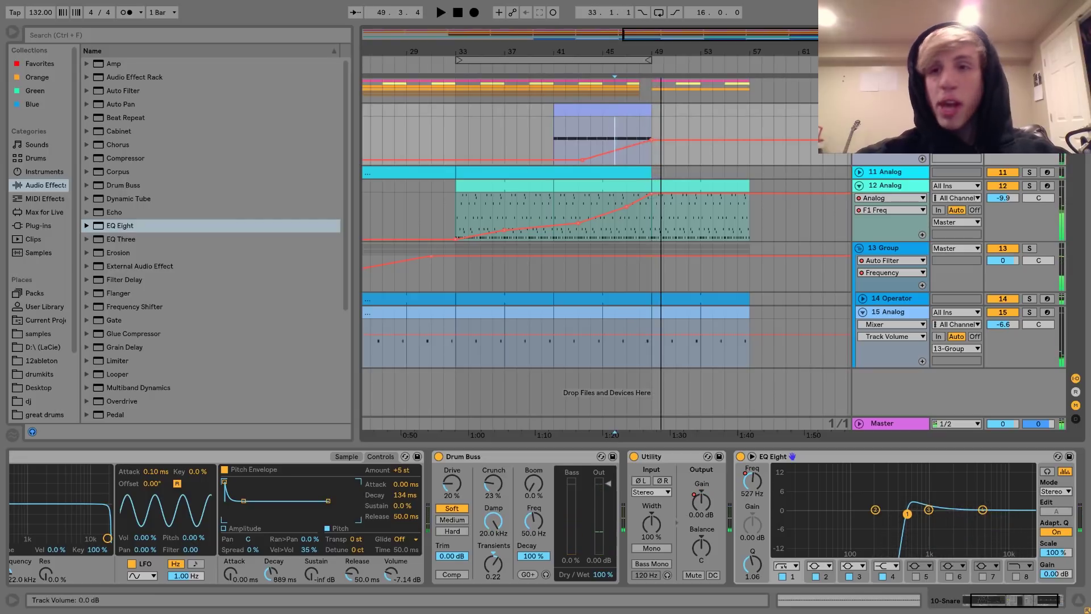
# Step: Add a Reverb between the snare's Utility and EQ Eight, set its Dry/Wet to 0 % and show that parameter's automation
pyautogui.scroll(-4, 236, 322)
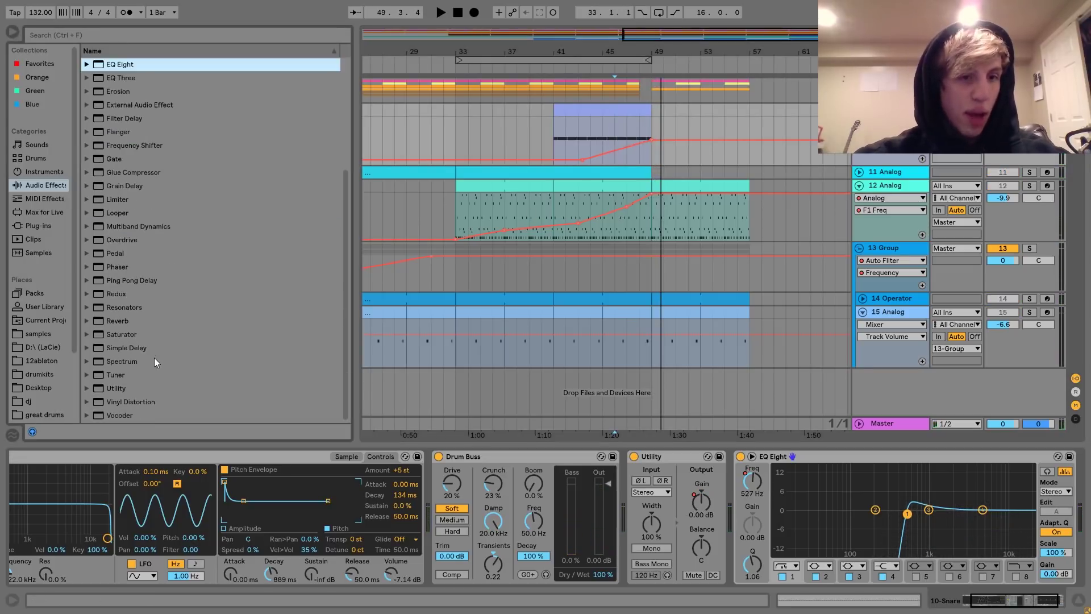
pyautogui.moveTo(111, 322); pyautogui.dragTo(734, 515)
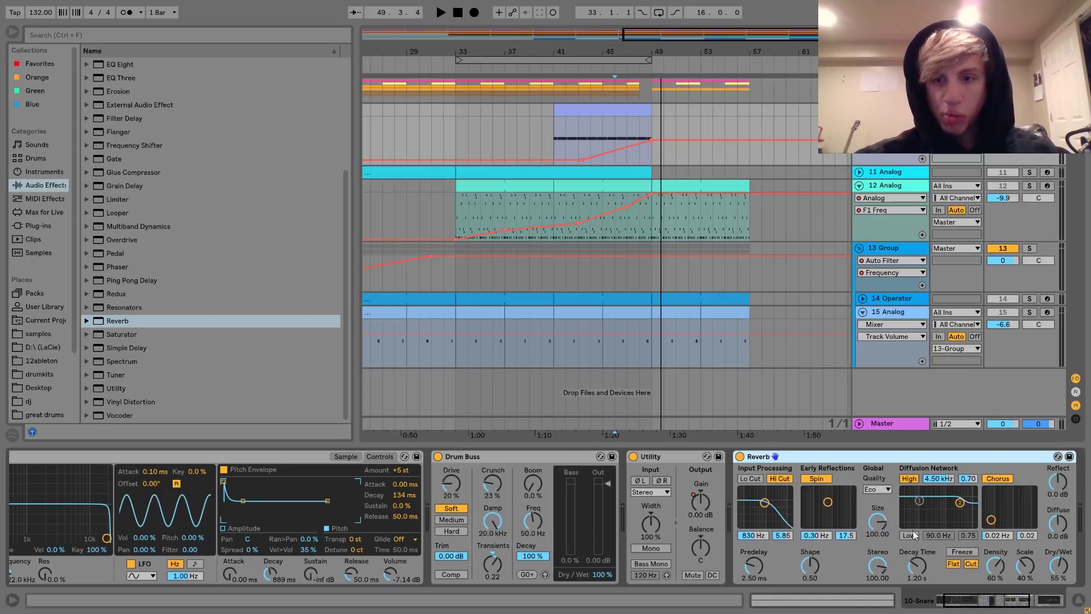
pyautogui.moveTo(1057, 565); pyautogui.dragTo(1057, 597)
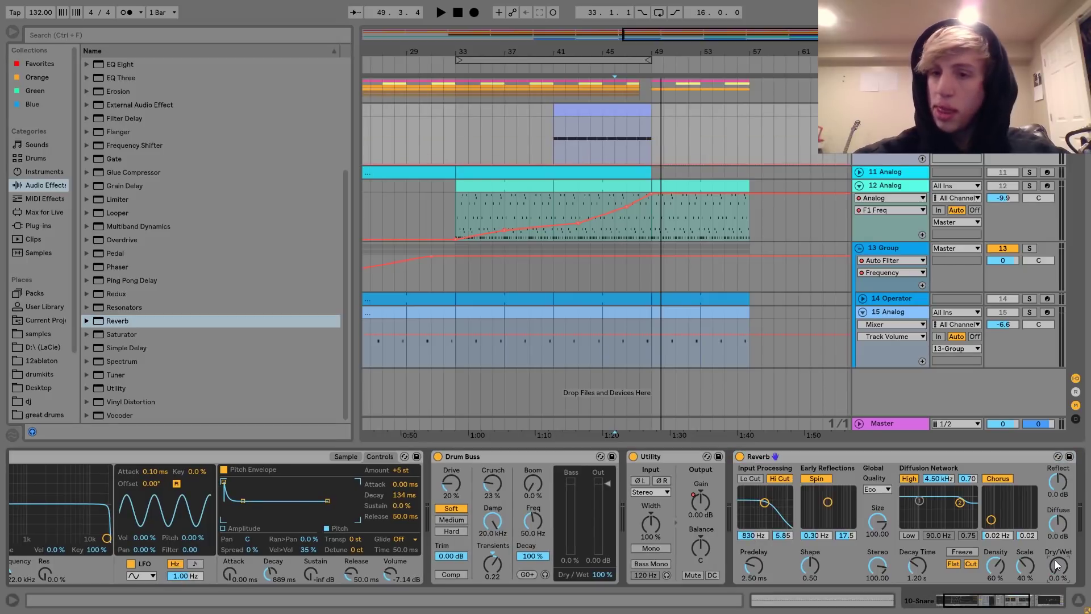
pyautogui.rightClick(1055, 560)
pyautogui.click(978, 491)
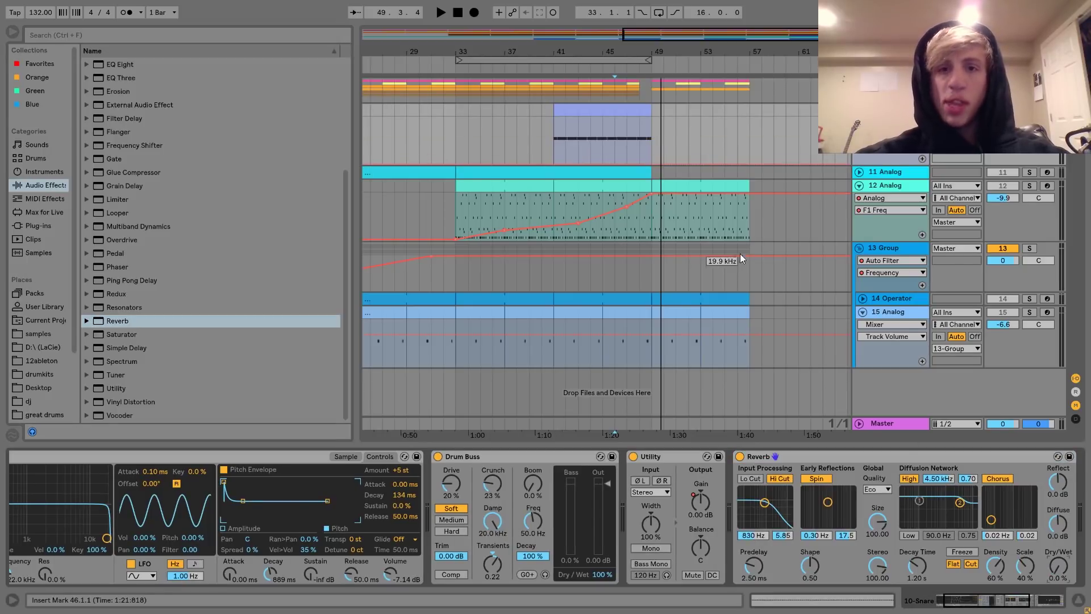
# Step: Automate the snare reverb's Dry/Wet to rise from 0 % at about bar 44 to 92 % at bar 49, and play it back
pyautogui.click(594, 164)
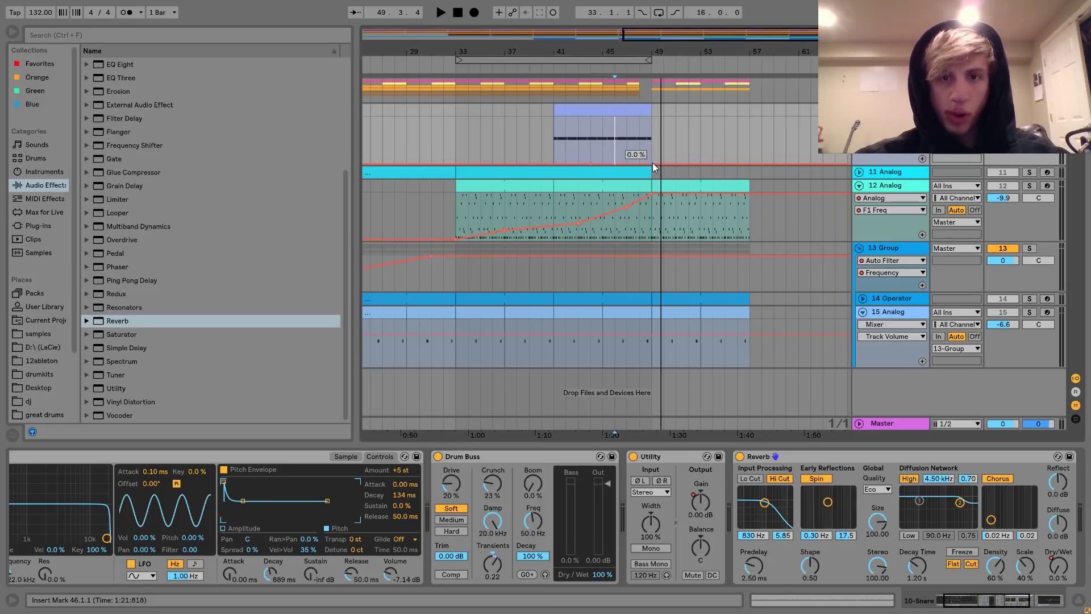
pyautogui.moveTo(653, 162); pyautogui.dragTo(651, 121)
pyautogui.press('space')
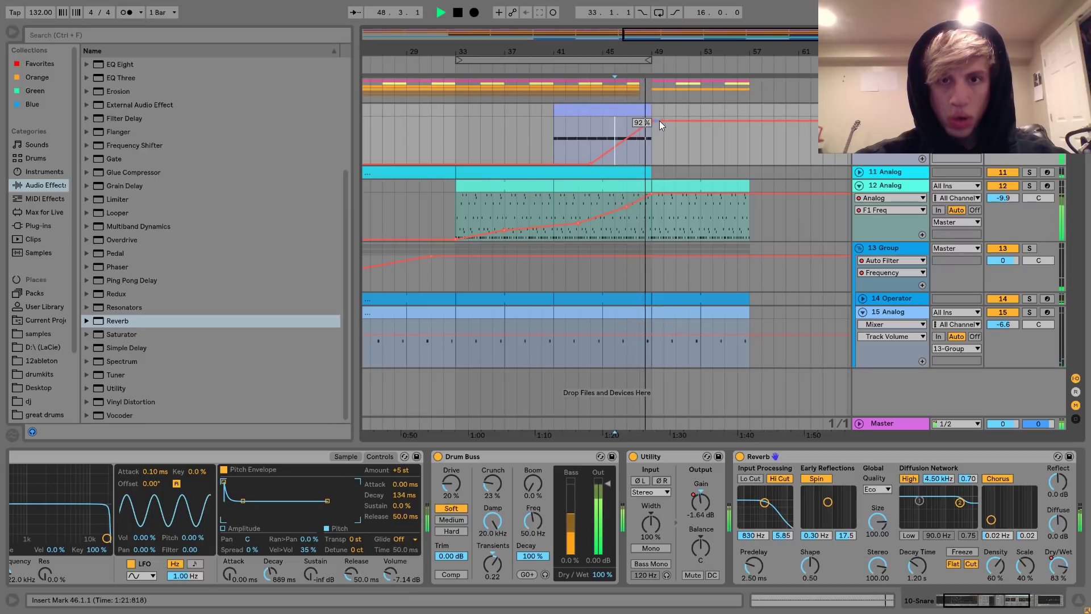
pyautogui.click(1002, 122)
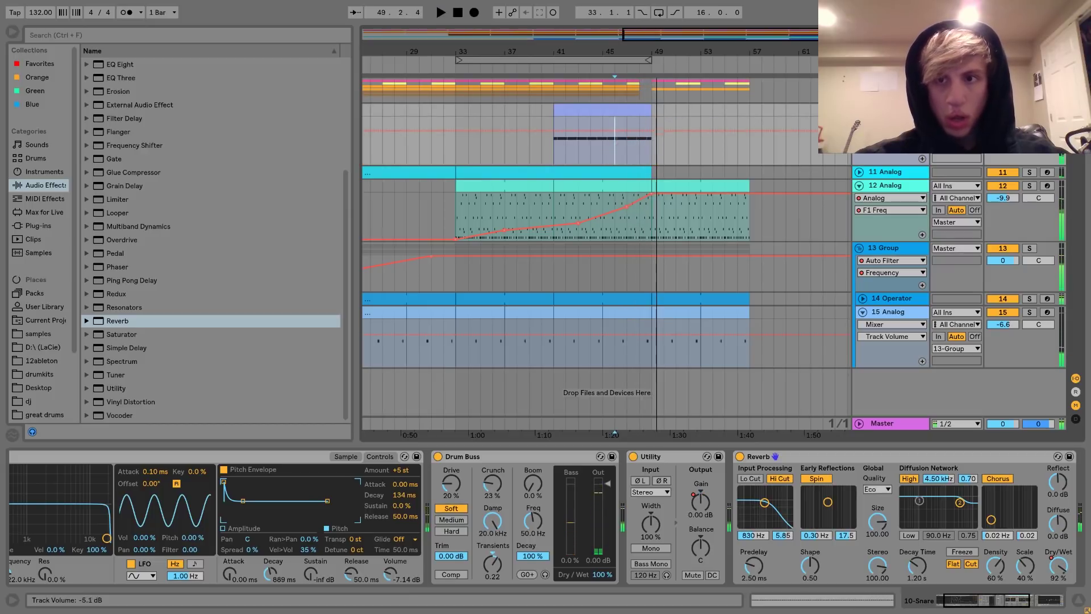
pyautogui.press('space')
# Step: Replay the transition from bar 46 and lower the EQ Eight low-cut automation point at bar 49 to 146 Hz
pyautogui.press('space')
pyautogui.hscroll(5, 798, 537)
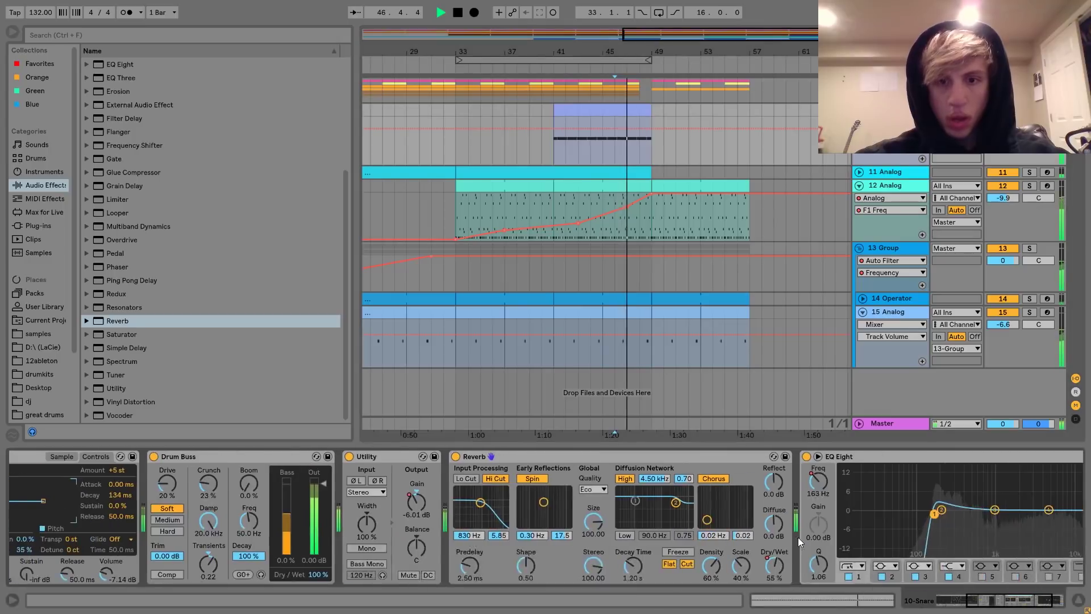
pyautogui.click(795, 493)
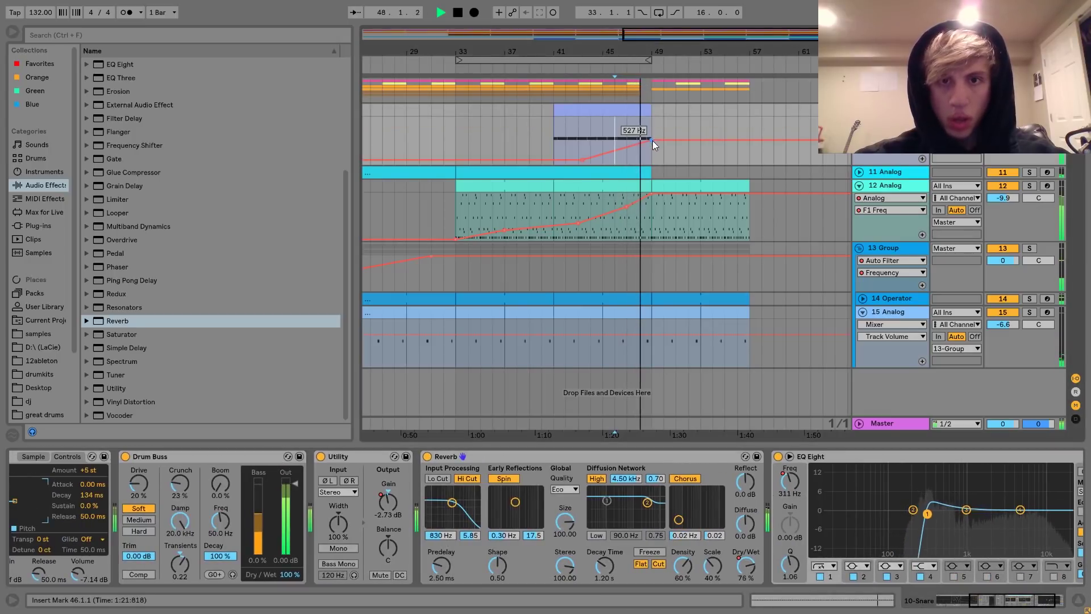
pyautogui.moveTo(651, 139); pyautogui.dragTo(653, 149)
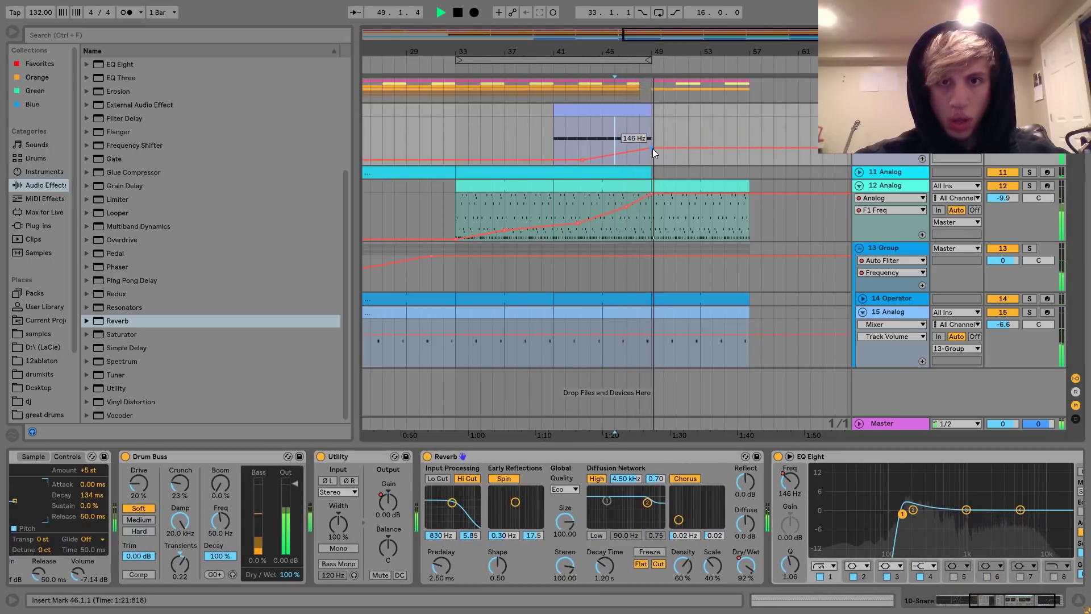
# Step: Raise the snare Reverb's Decay Time to 2.52 s while replaying the transition into bar 49 from bars 47 and 45
pyautogui.click(623, 135)
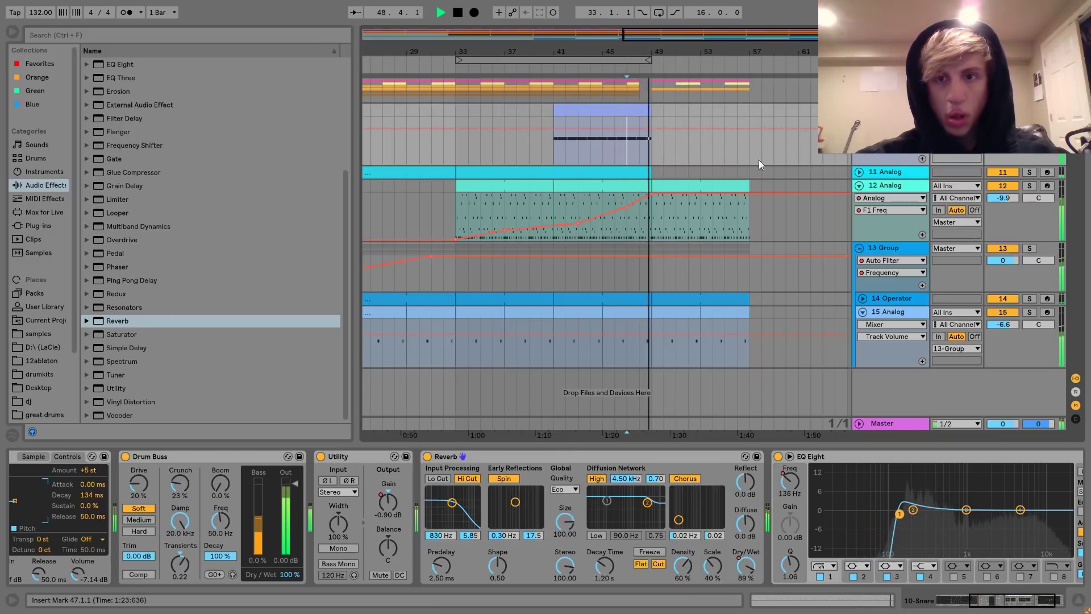
pyautogui.click(906, 185)
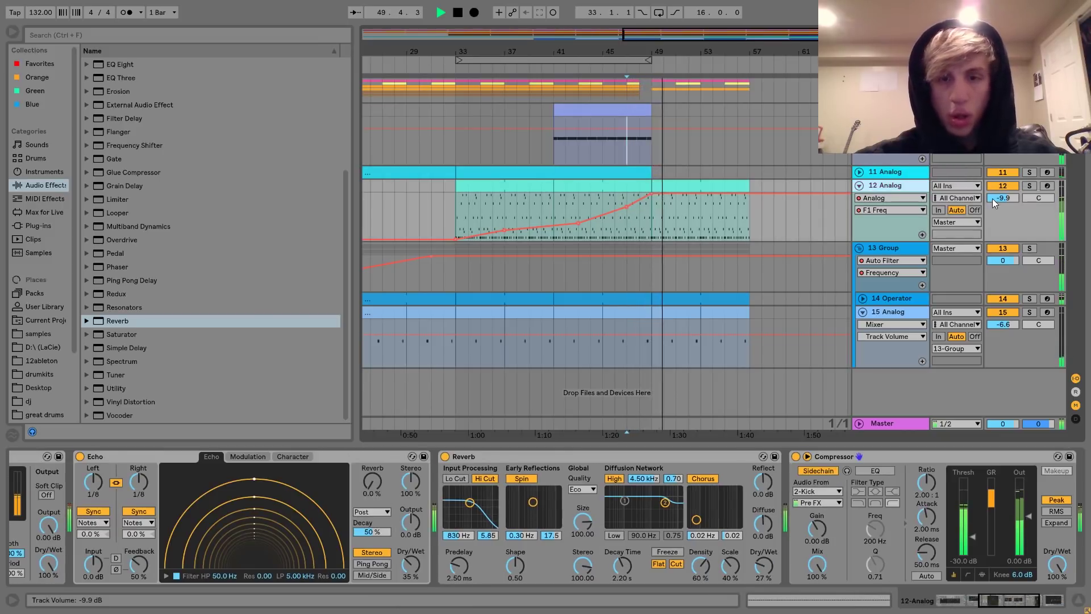
pyautogui.click(608, 151)
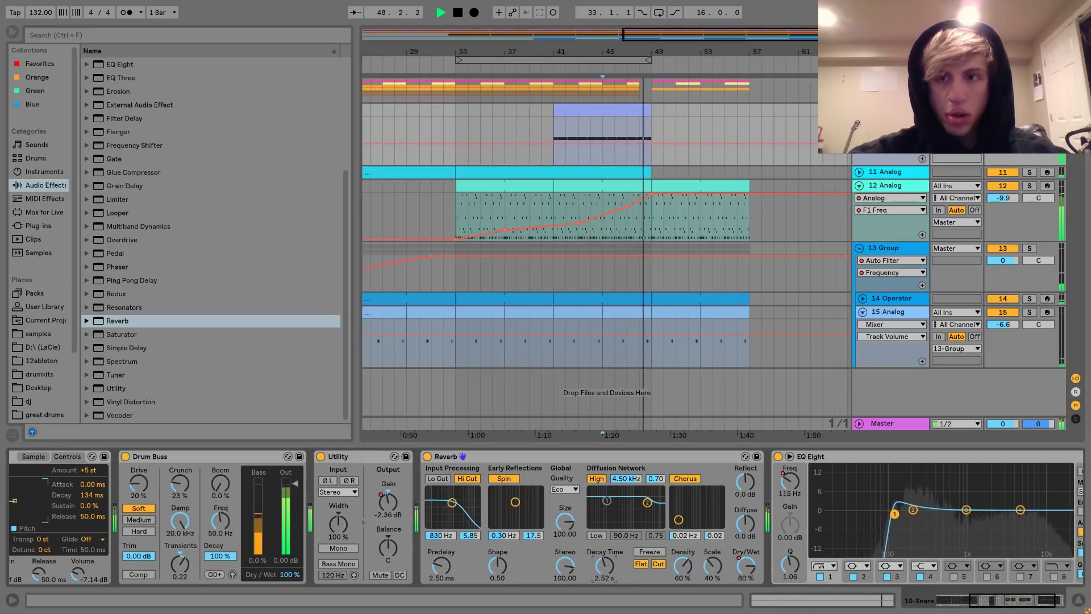
pyautogui.press('space')
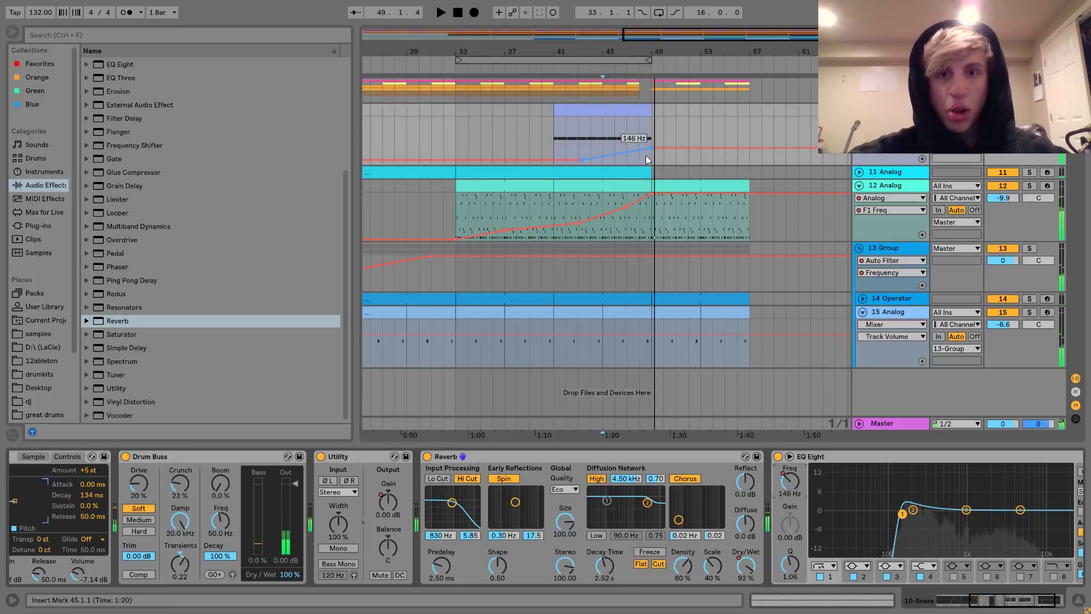
# Step: Raise the snare's EQ Eight low-cut automation point at bar 49 to 748 Hz, checking playback from bar 48
pyautogui.moveTo(652, 149); pyautogui.dragTo(650, 145)
pyautogui.click(640, 138)
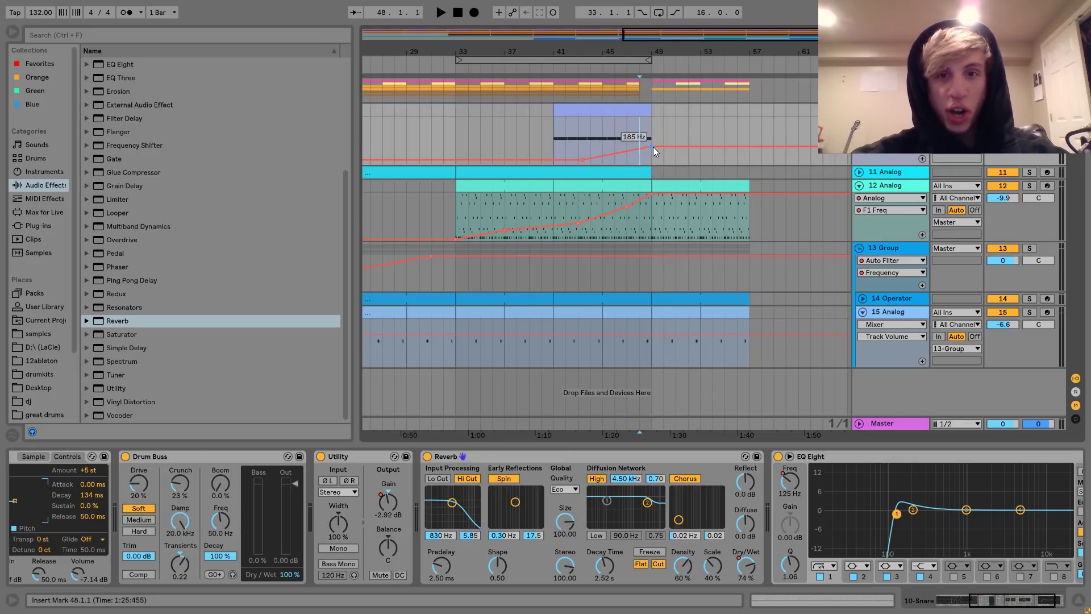
pyautogui.press('space')
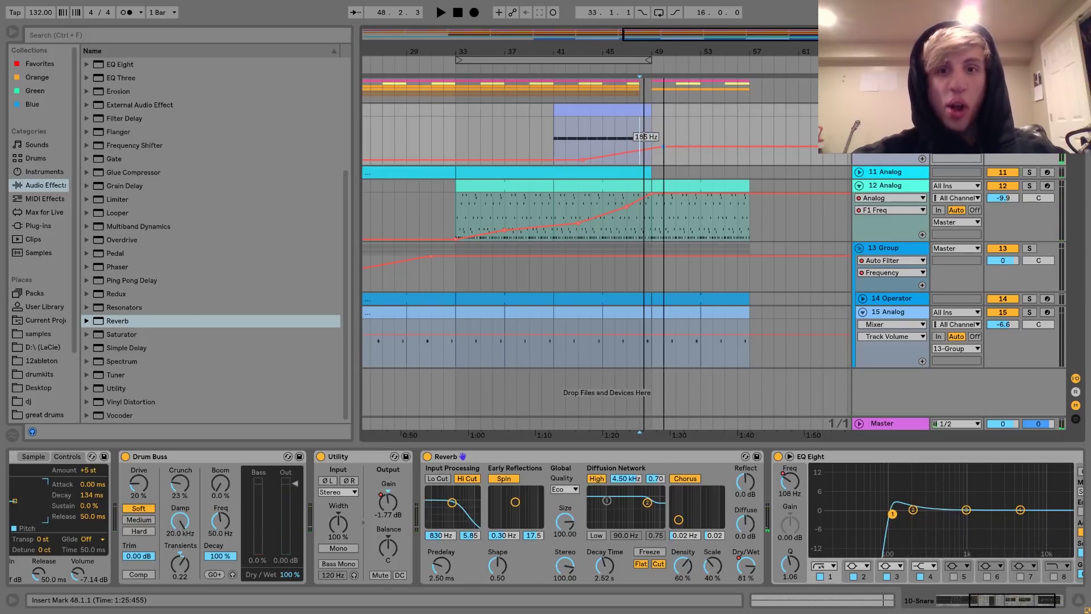
pyautogui.moveTo(662, 143); pyautogui.dragTo(651, 138)
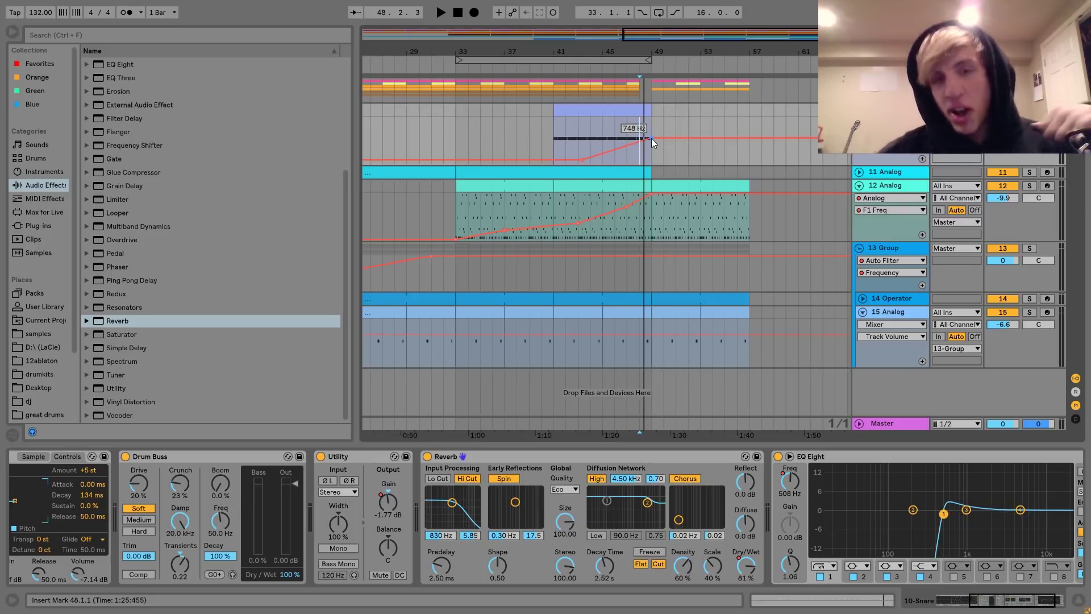
# Step: Play the section after the transition, starting from the 12 Analog clip at bar 49
pyautogui.click(694, 190)
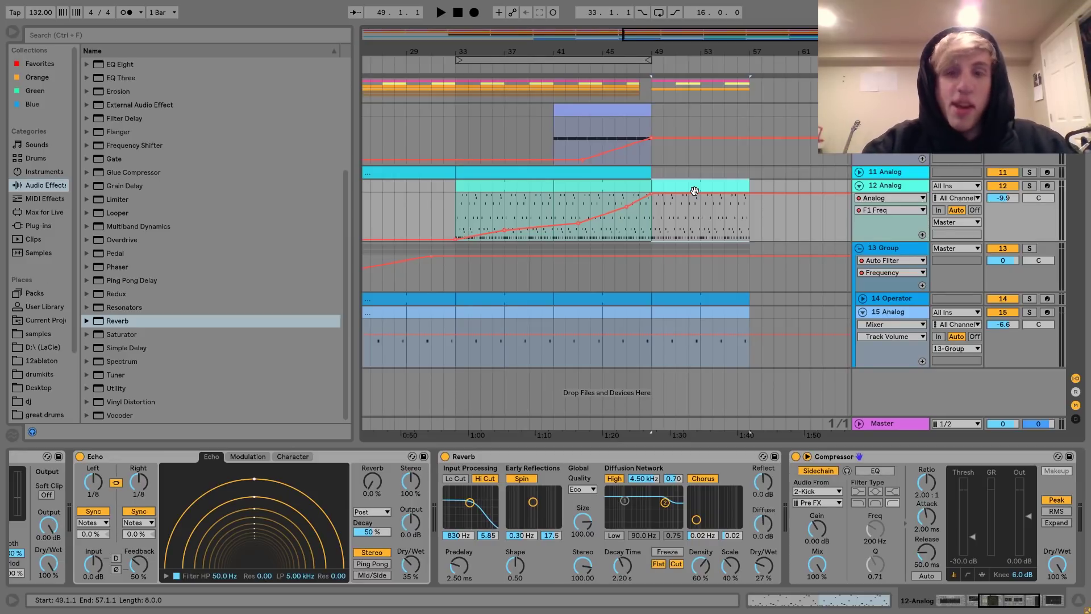
pyautogui.press('space')
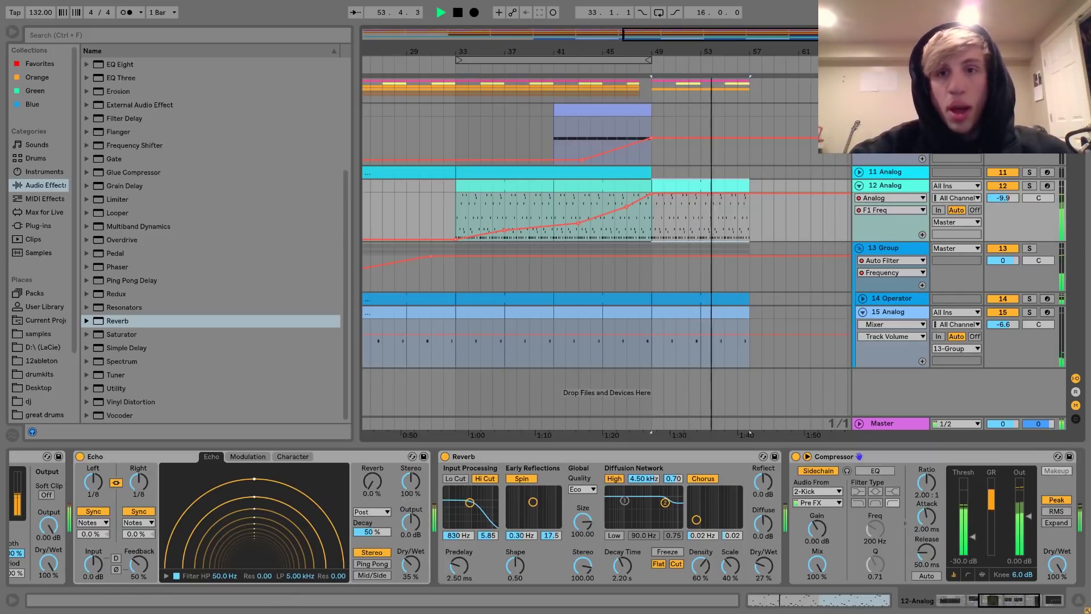
pyautogui.press('space')
# Step: Delete the Open Hihat clip spanning bars 49 to 57 and replay from bar 49
pyautogui.scroll(10, 805, 141)
pyautogui.scroll(-3, 711, 271)
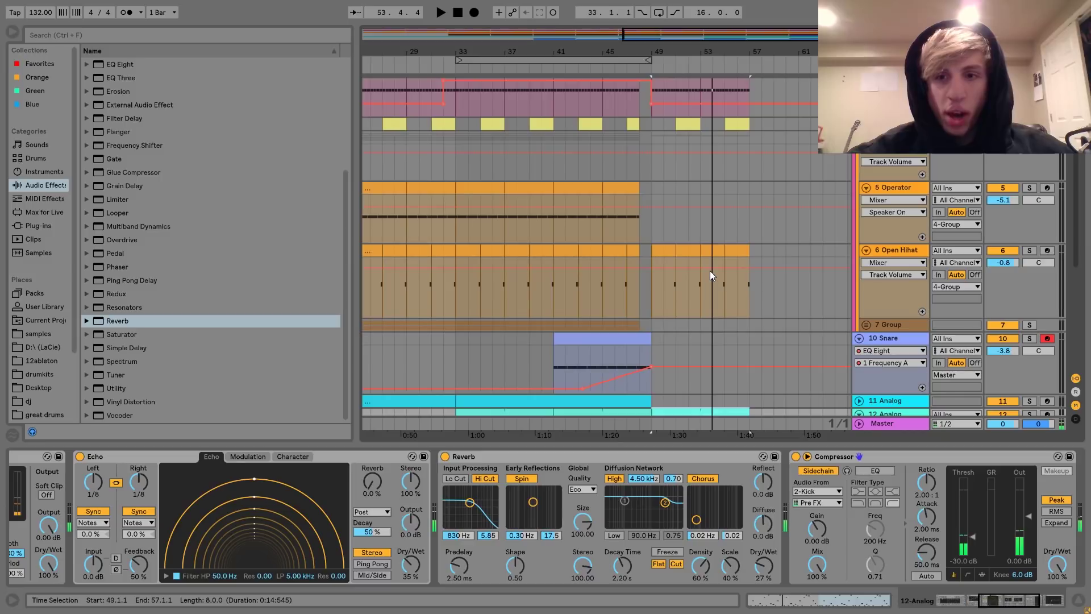
pyautogui.click(735, 253)
pyautogui.click(662, 251)
pyautogui.press('space')
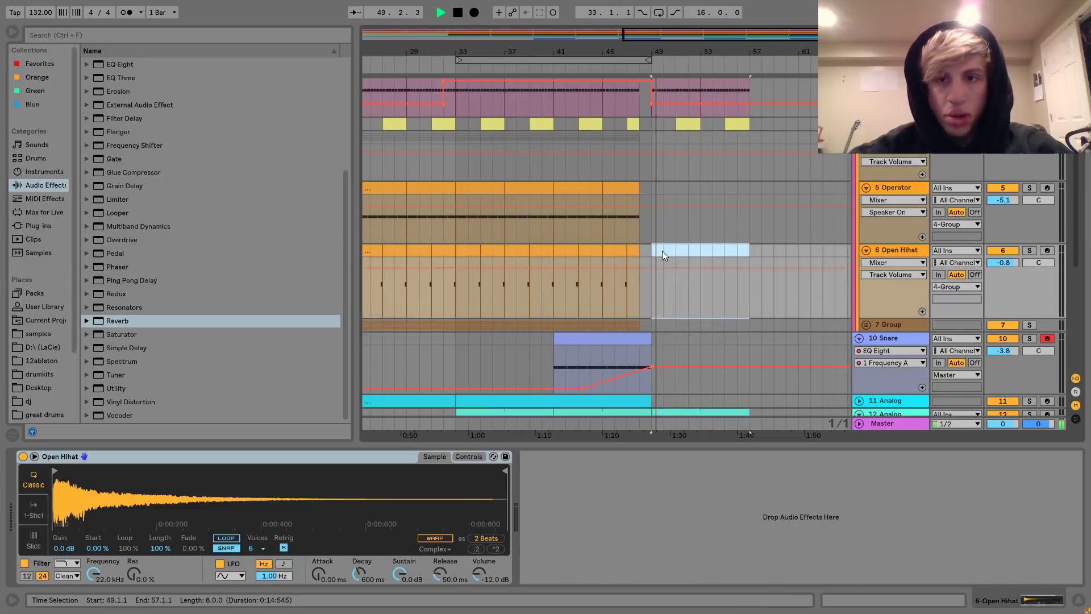
# Step: Collapse the 4 Group and 1-Group drum tracks and stop playback
pyautogui.click(863, 138)
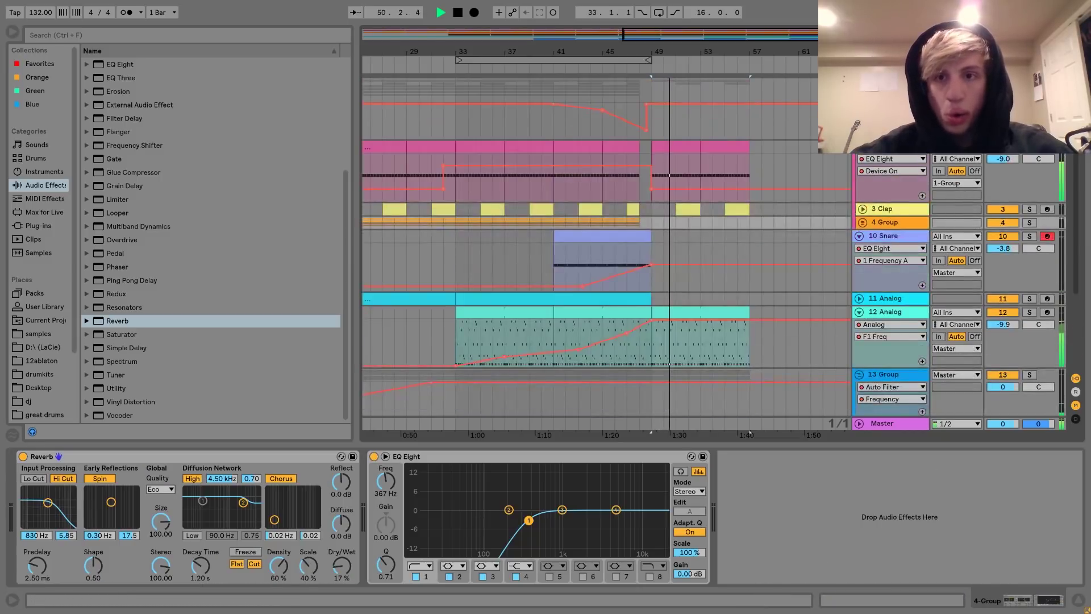
pyautogui.click(860, 84)
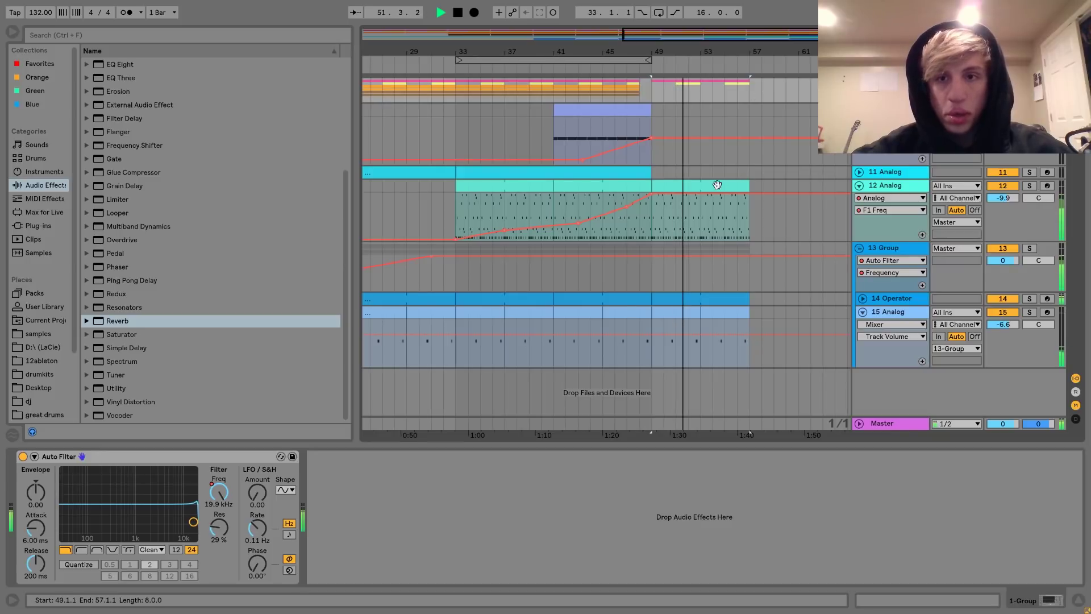
pyautogui.press('space')
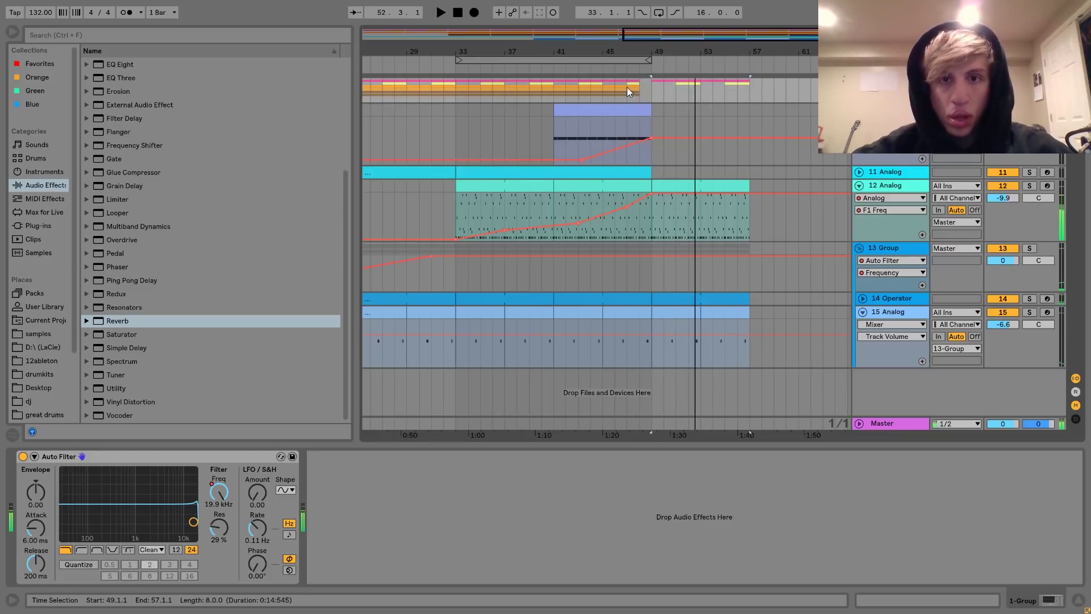
# Step: Replay the transition from bar 46 and show the 12 Analog track's device chain
pyautogui.click(626, 88)
pyautogui.click(615, 88)
pyautogui.press('space')
pyautogui.click(881, 186)
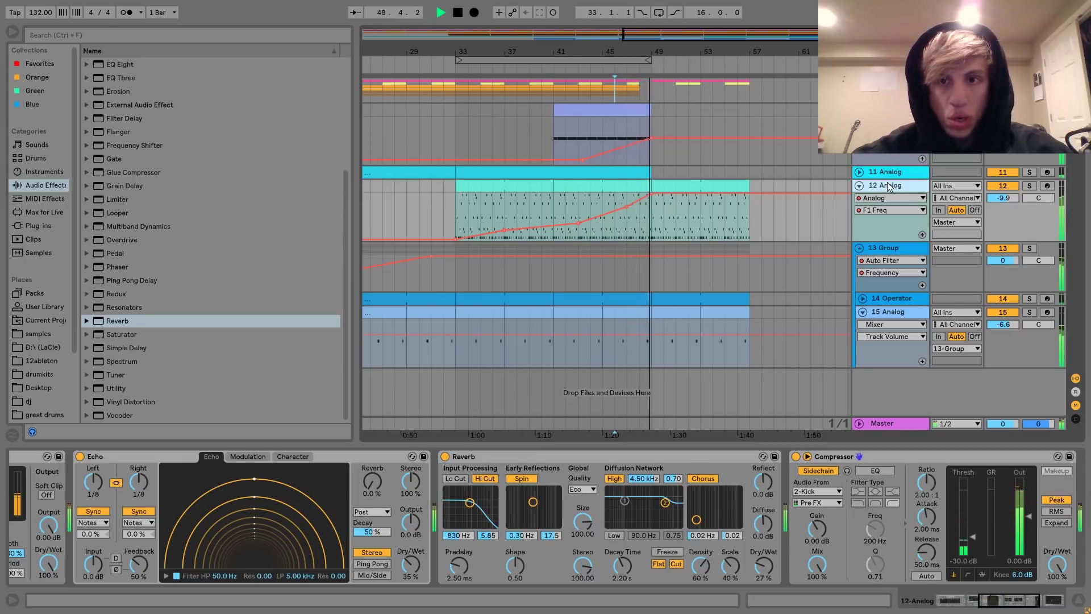
# Step: Solo the 10 Snare track and play the snare roll from bar 42 through bar 49
pyautogui.click(1029, 110)
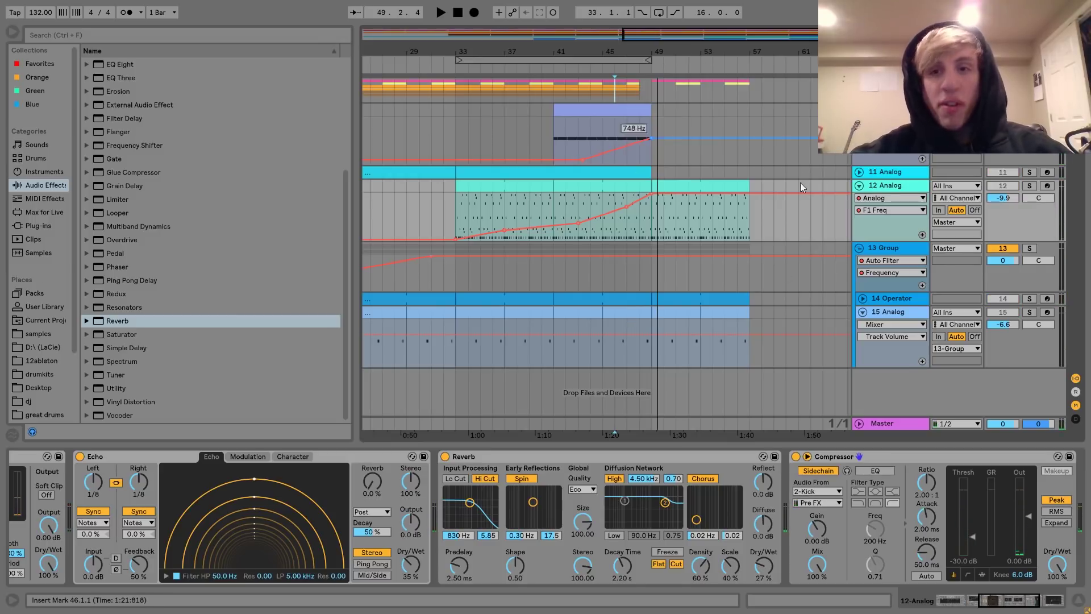
pyautogui.click(613, 127)
pyautogui.click(564, 133)
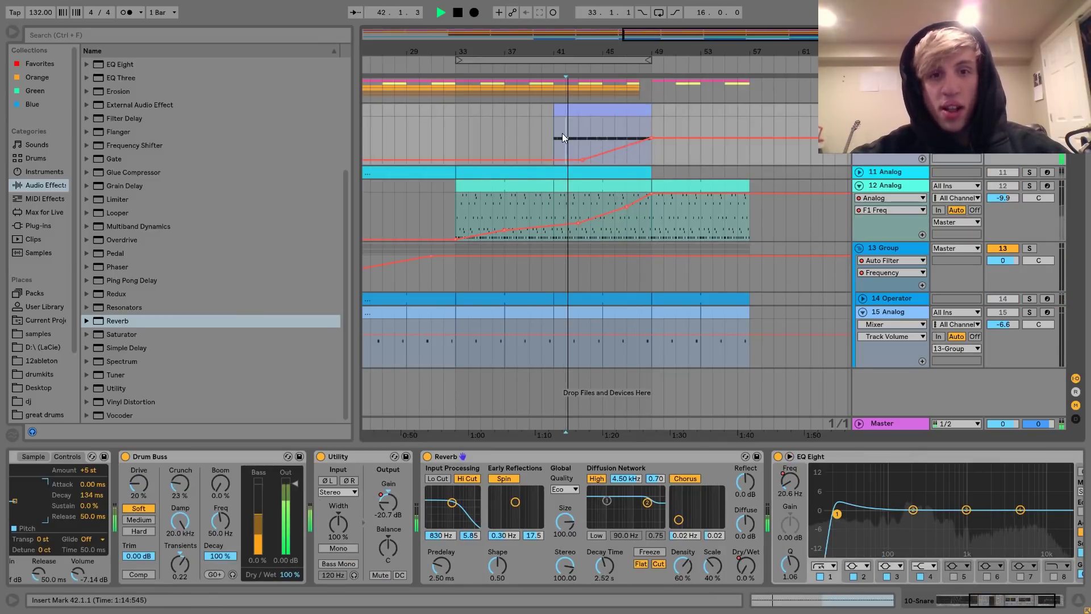
pyautogui.press('space')
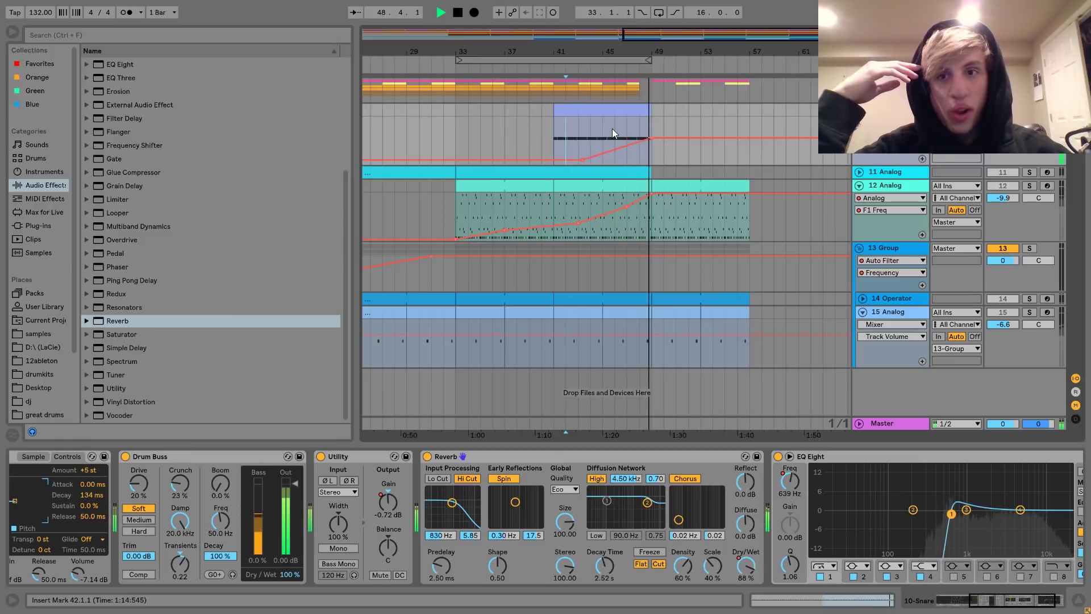
pyautogui.press('space')
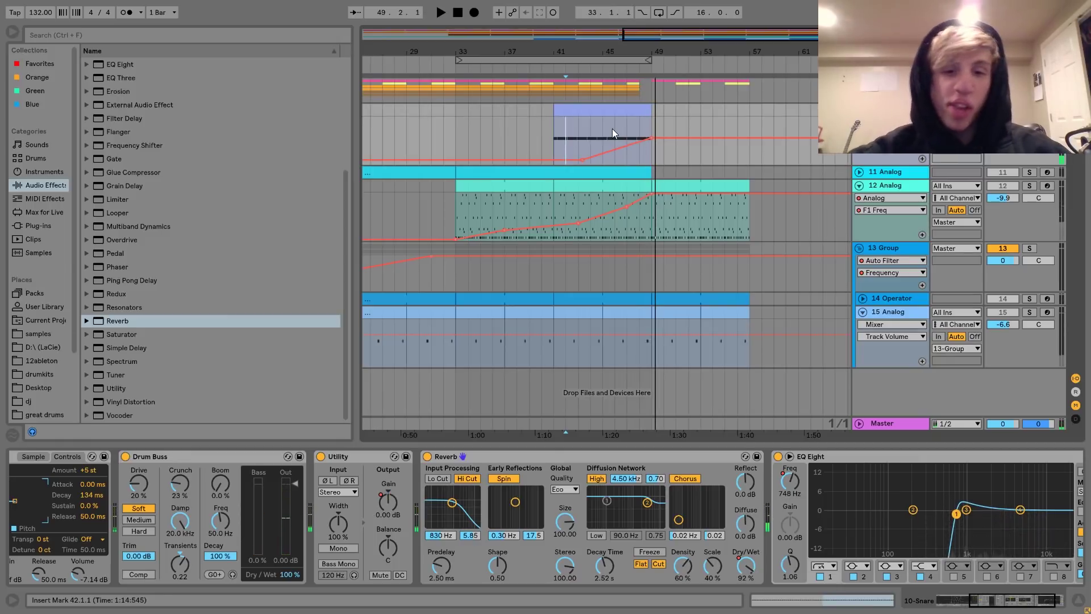
# Step: Set the snare Reverb's Decay Time to 4.34 s and turn off its Hi Cut, Spin, High and Chorus options during playback
pyautogui.press('space')
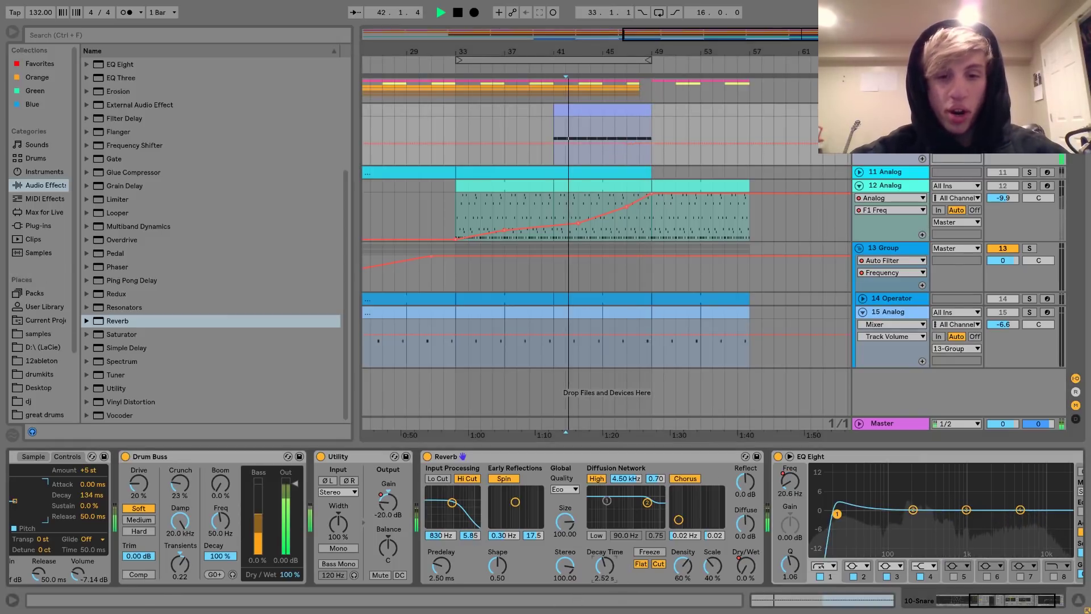
pyautogui.moveTo(606, 570); pyautogui.dragTo(605, 559)
pyautogui.press('space')
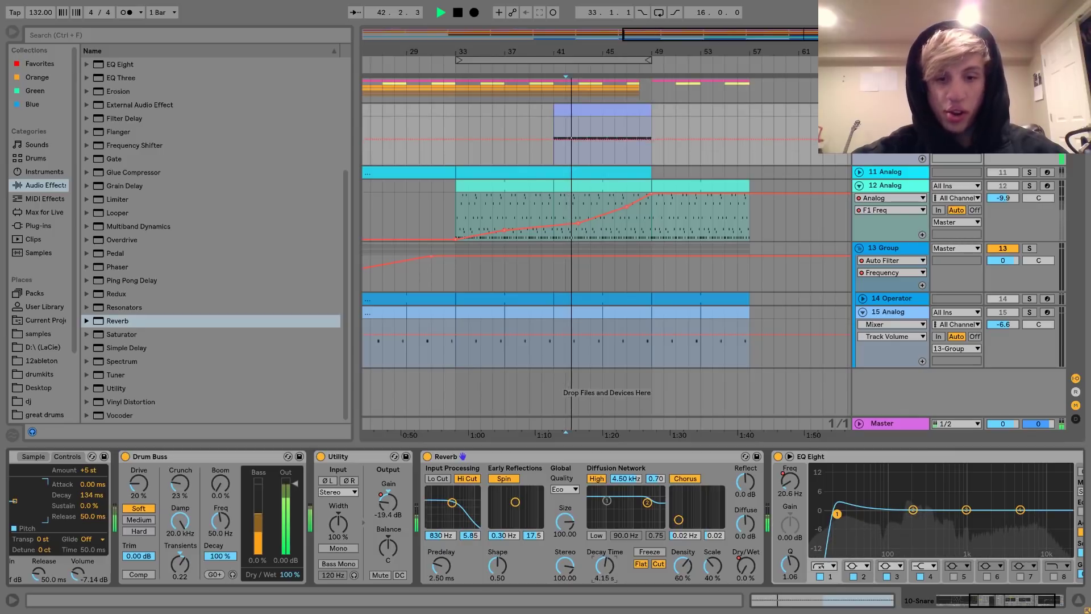
pyautogui.click(467, 478)
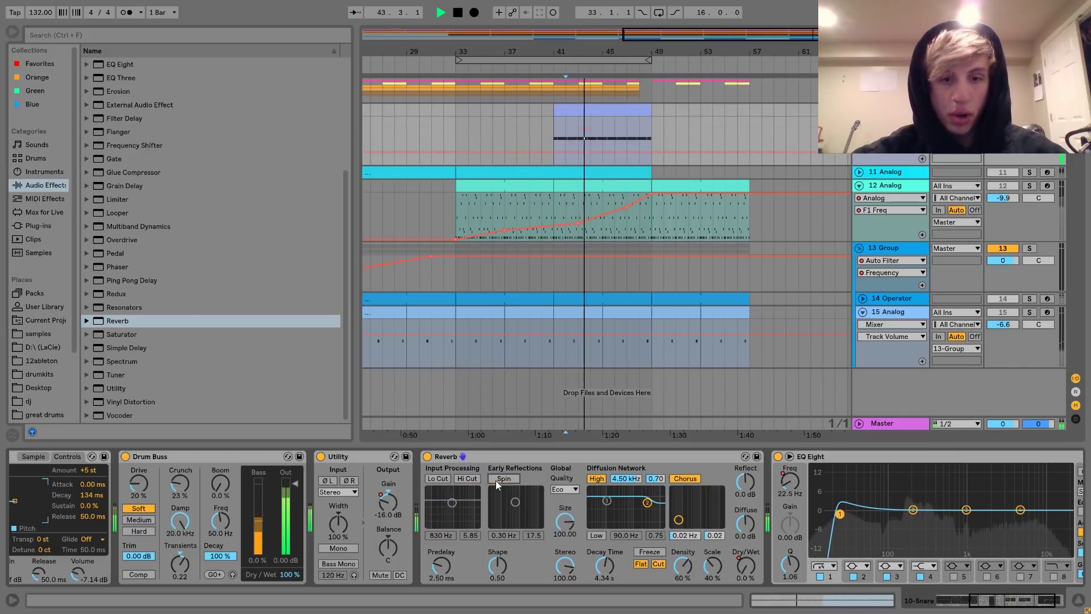
pyautogui.click(498, 479)
pyautogui.click(597, 479)
pyautogui.click(681, 478)
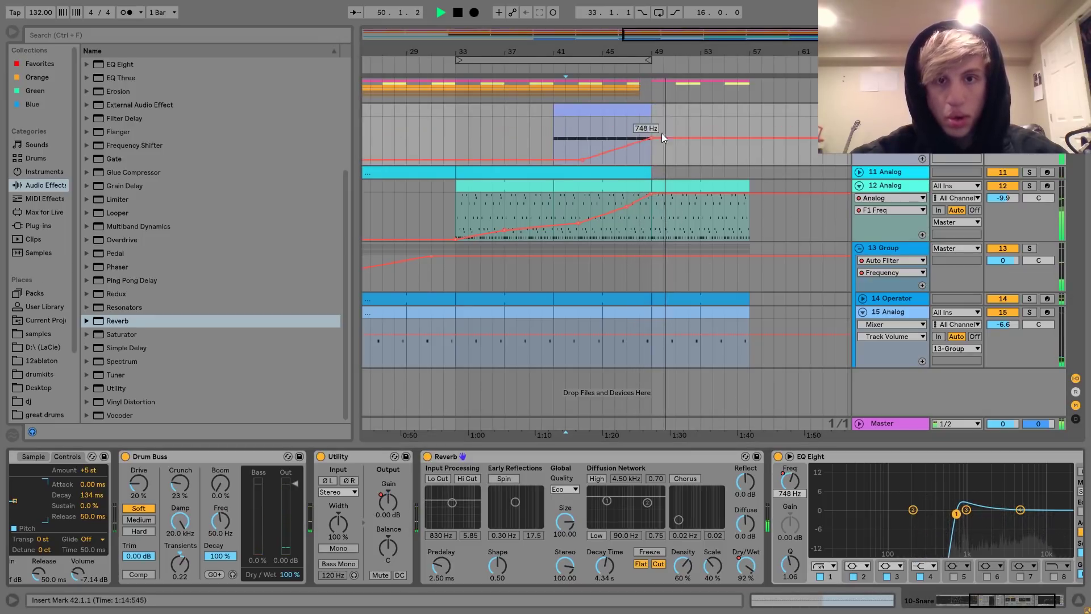
# Step: Lower the snare's EQ Eight low-cut automation point at bar 49 to 592 Hz and replay from bar 48
pyautogui.moveTo(654, 138)
pyautogui.mouseDown()
pyautogui.moveTo(652, 149)
pyautogui.moveTo(652, 138)
pyautogui.mouseUp()
pyautogui.click(640, 140)
pyautogui.press('space')
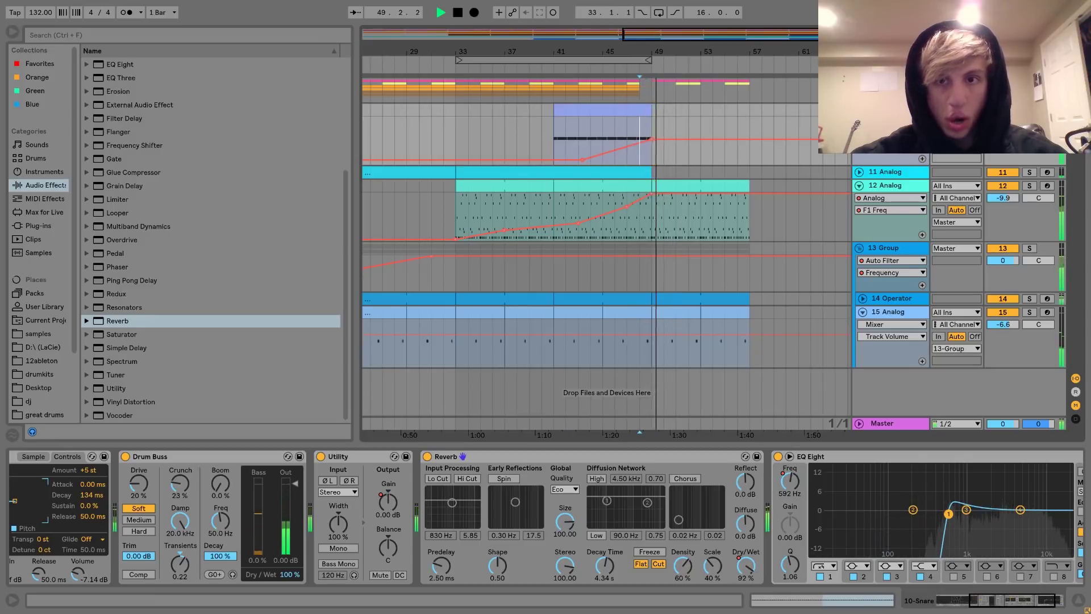
# Step: Collapse the 10 Snare track and expand the 1-Group drum tracks
pyautogui.click(860, 110)
pyautogui.click(887, 84)
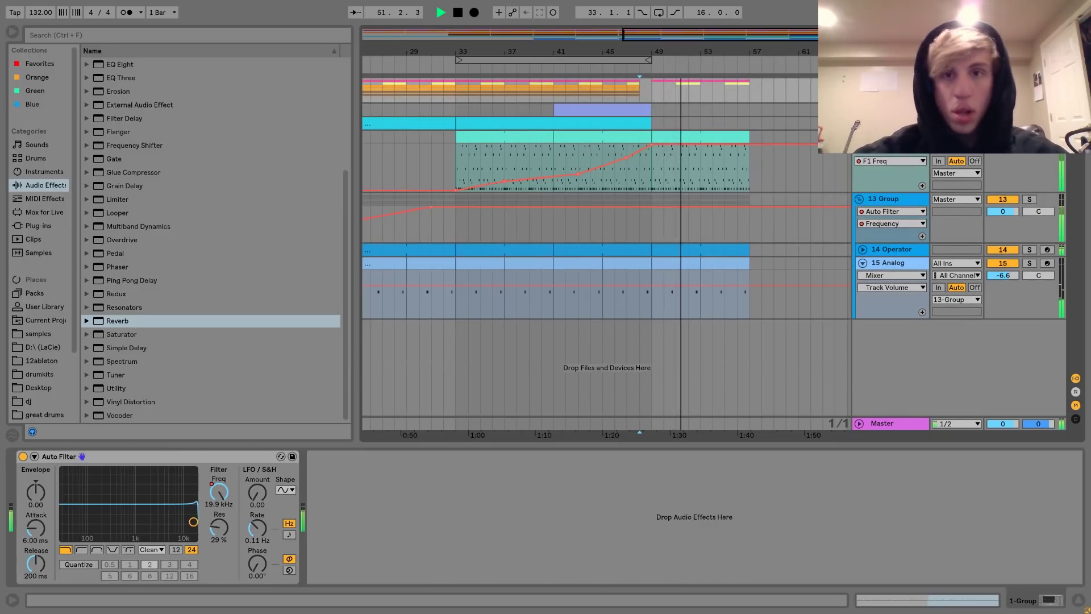
pyautogui.hotkey('ctrl', 'shift', 't')
pyautogui.hotkey('ctrl', 'z')
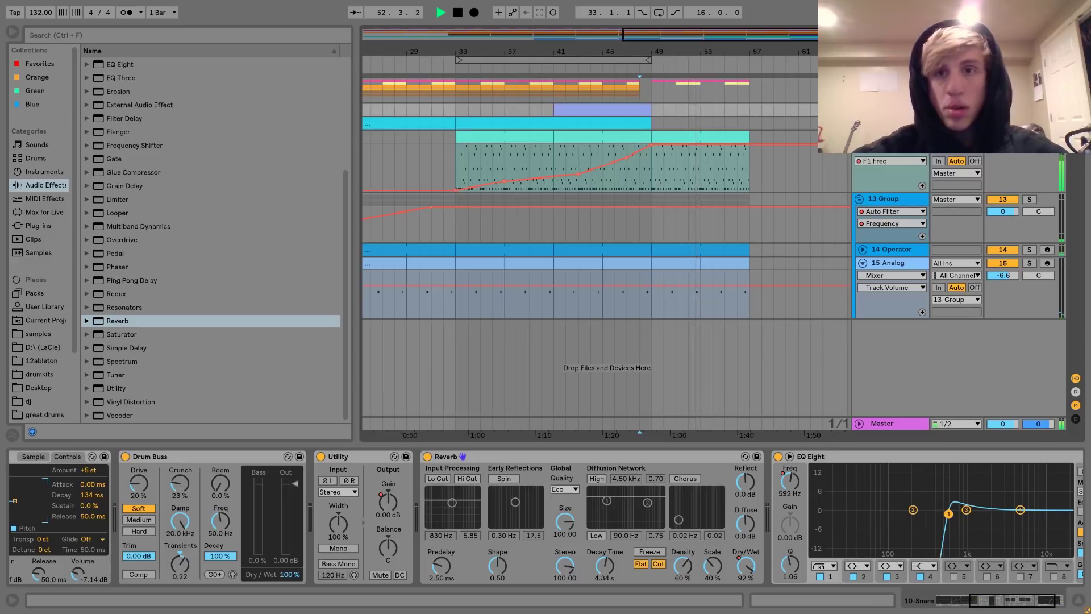
pyautogui.scroll(-3, 761, 215)
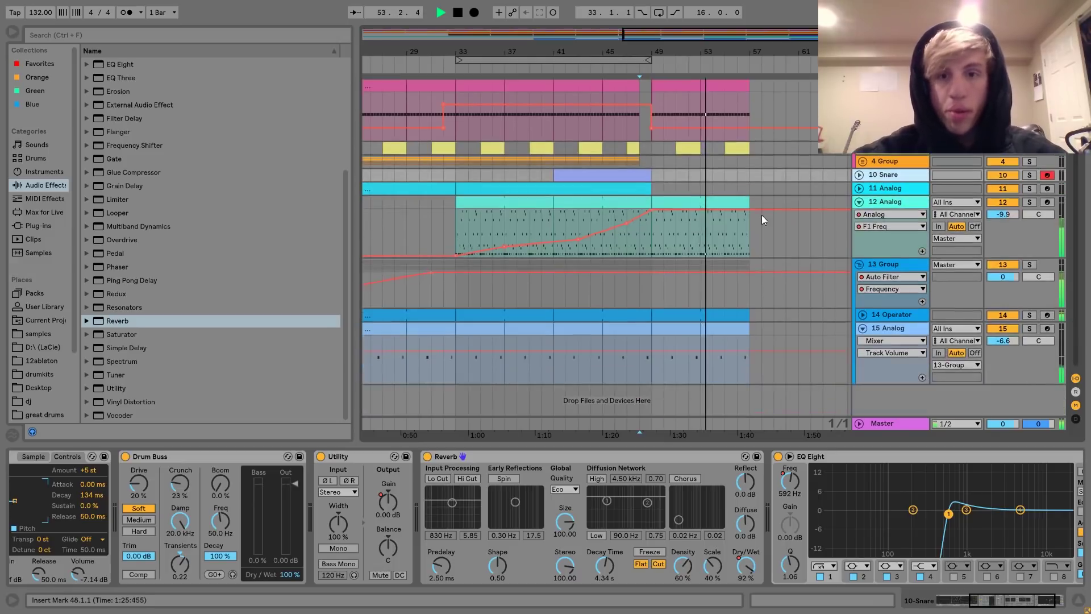
# Step: Automate 12 Analog's F1 Freq to fall from about bar 53 to bar 57, and duplicate its bar 49–57 clip to bars 57–65
pyautogui.click(701, 213)
pyautogui.moveTo(752, 211); pyautogui.dragTo(751, 225)
pyautogui.hotkey('ctrl', 'd')
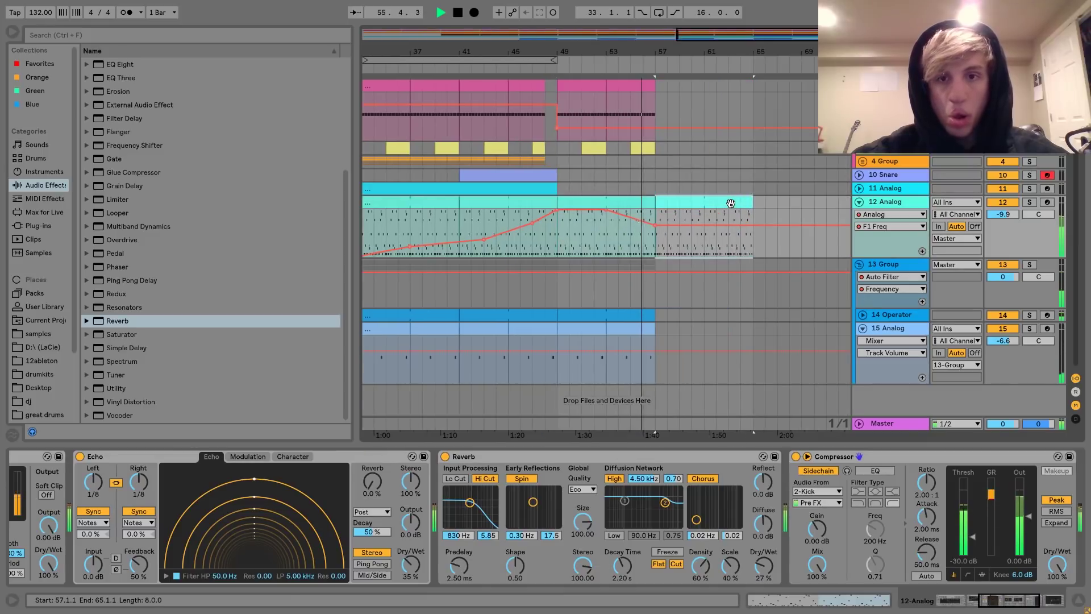
# Step: Duplicate the kick and clap clips of bars 49–57 to bars 57–65
pyautogui.click(559, 151)
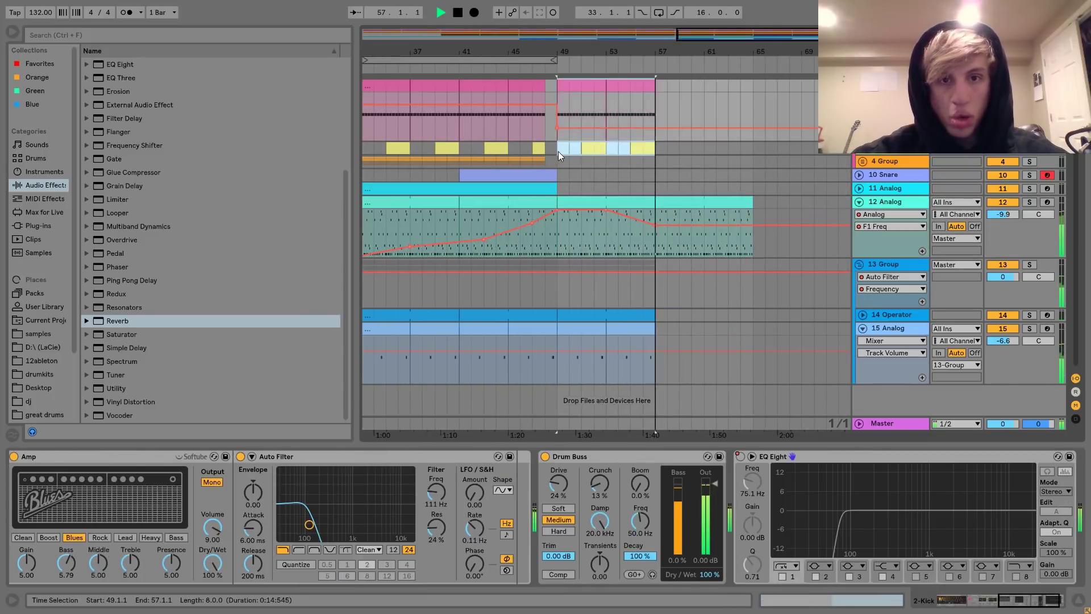
pyautogui.hotkey('ctrl', 'd')
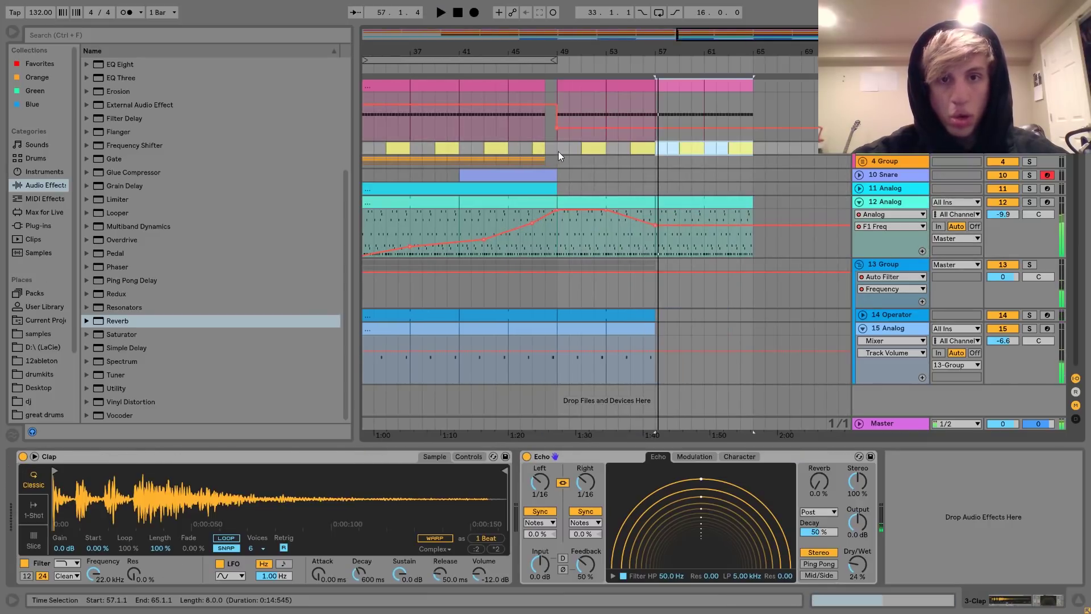
# Step: Expand the 4 Group tracks and briefly play the arrangement from bar 57
pyautogui.click(864, 163)
pyautogui.moveTo(539, 47); pyautogui.dragTo(675, 18)
pyautogui.scroll(-4, 790, 319)
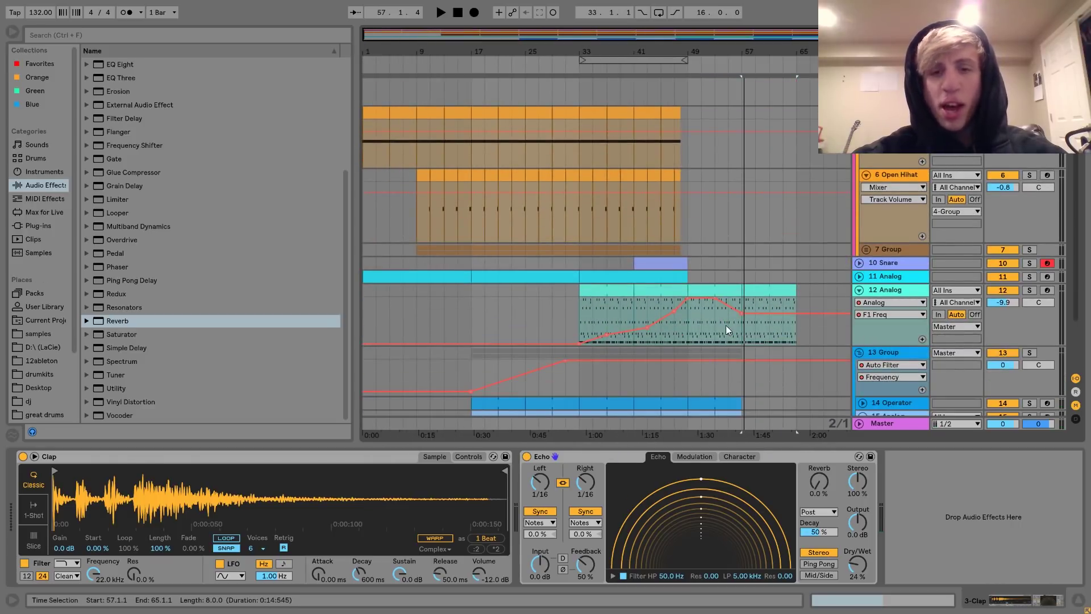
pyautogui.click(742, 331)
pyautogui.press('space')
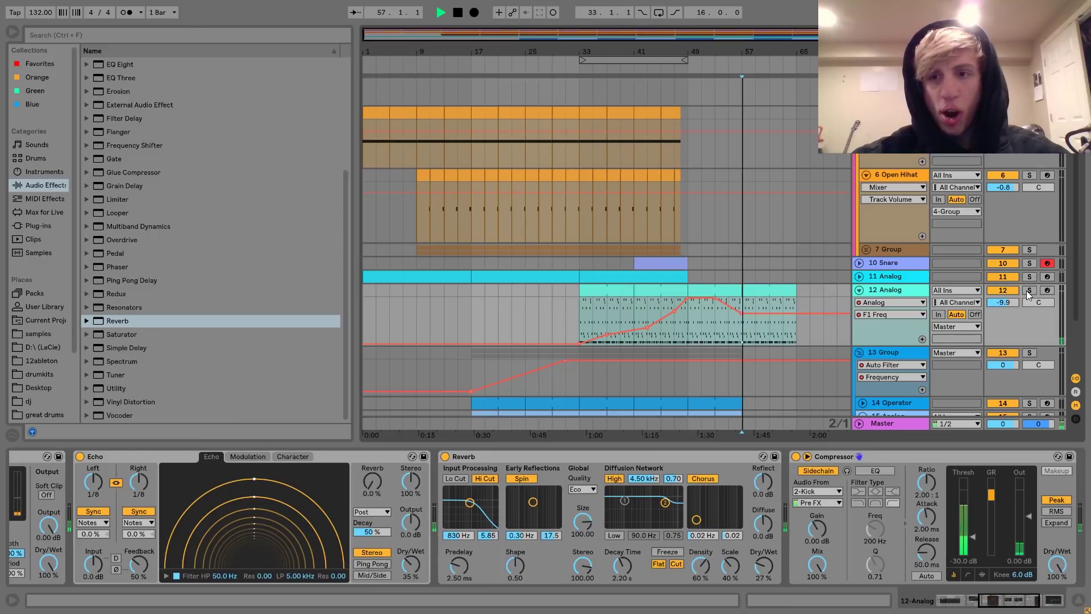
pyautogui.press('space')
# Step: Copy the 5 Operator, 6 Open Hihat and 7 Group clips of bars 29–33 to bars 57–61, repeat them to bar 65, and collapse 4 Group
pyautogui.scroll(4, 814, 238)
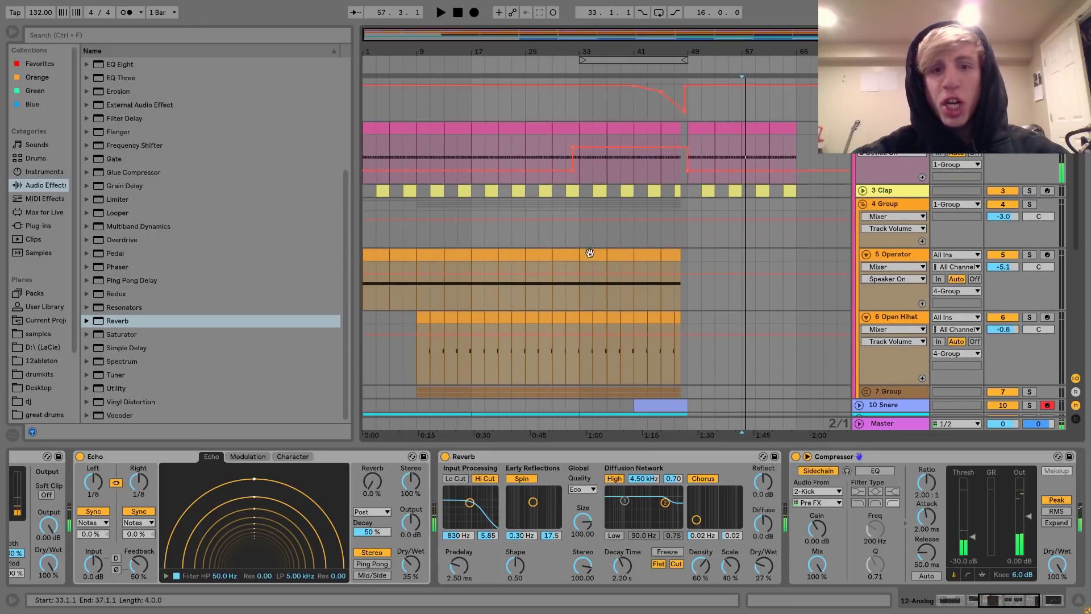
pyautogui.click(562, 252)
pyautogui.scroll(-3, 563, 256)
pyautogui.click(553, 307)
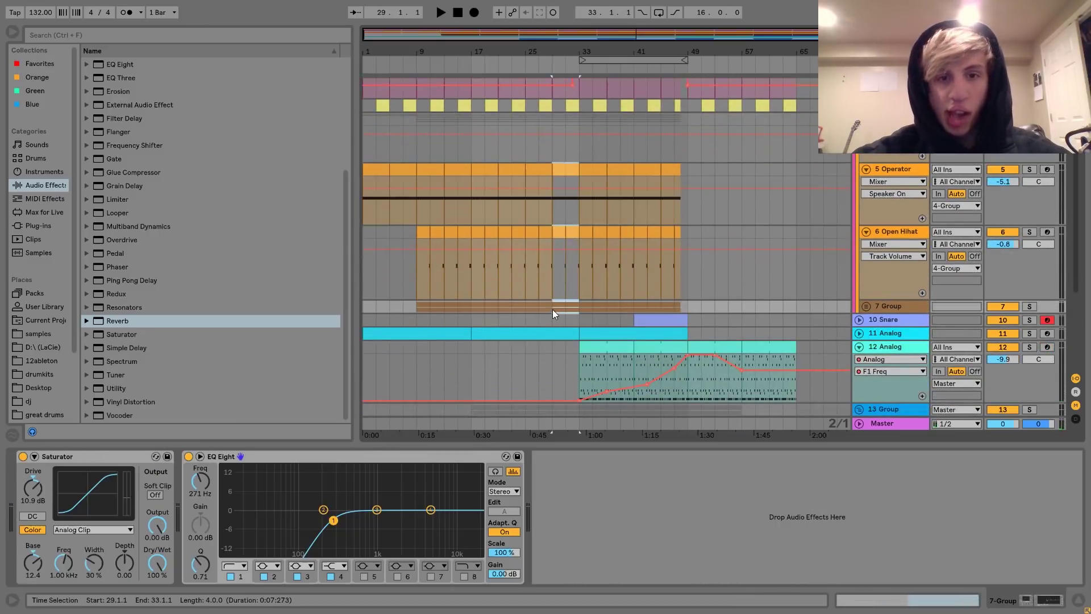
pyautogui.scroll(3, 667, 258)
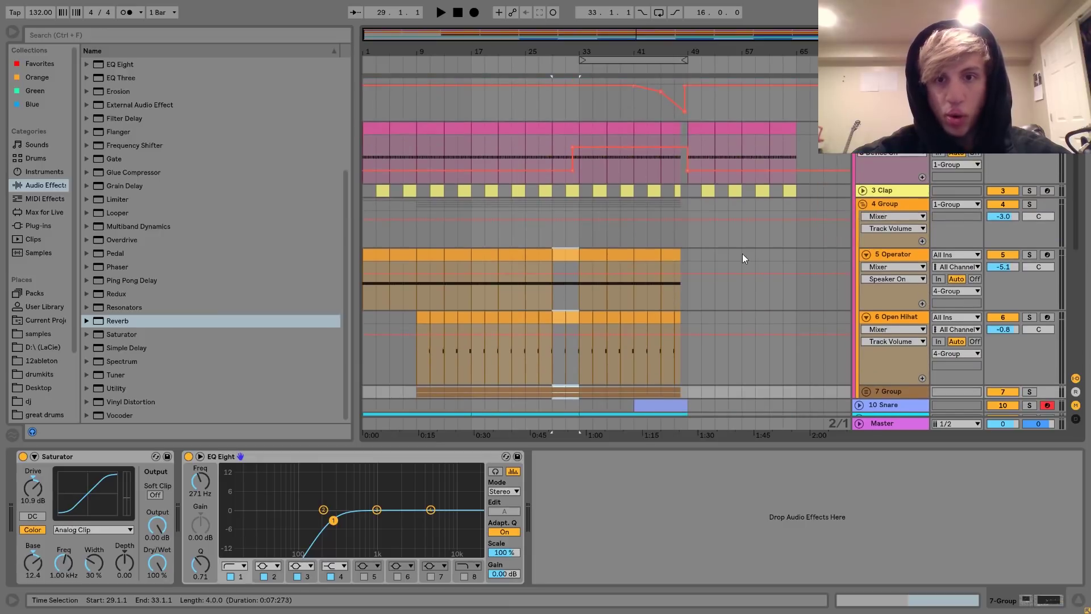
pyautogui.click(743, 253)
pyautogui.hotkey('ctrl', 'v')
pyautogui.hotkey('ctrl', 'd')
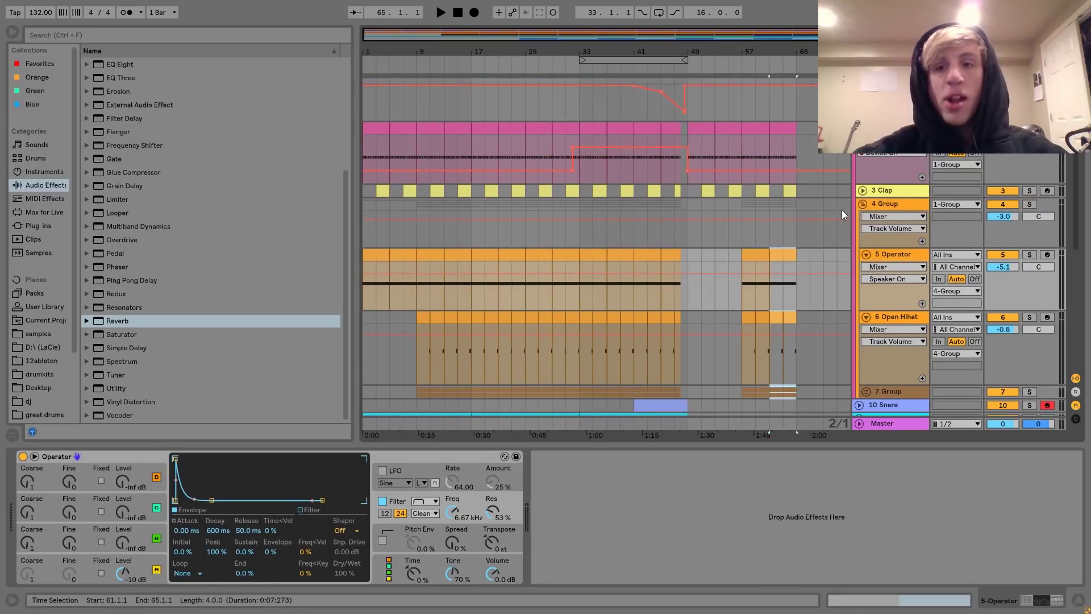
pyautogui.click(862, 204)
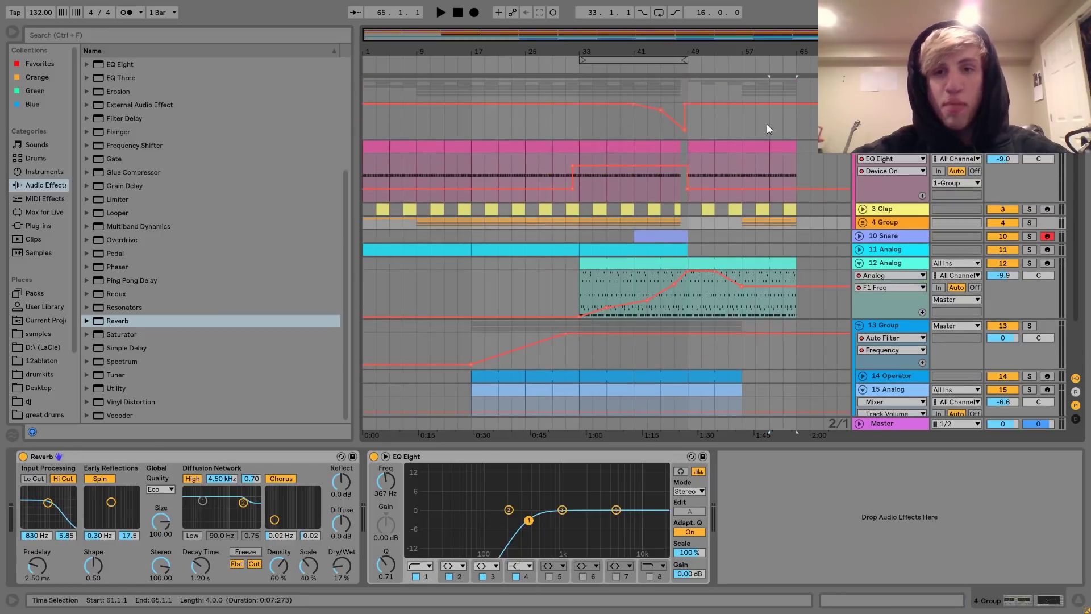
# Step: Play from bar 55 and duplicate the 14 Operator and 15 Analog clips of bars 49–57 to bars 57–65
pyautogui.click(725, 125)
pyautogui.press('space')
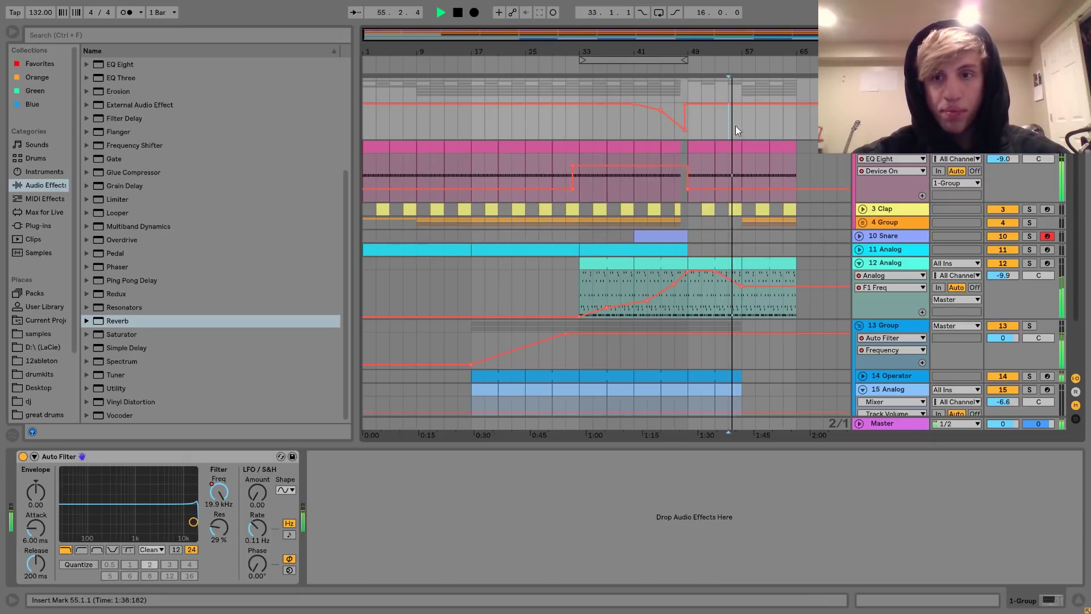
pyautogui.scroll(-5, 606, 256)
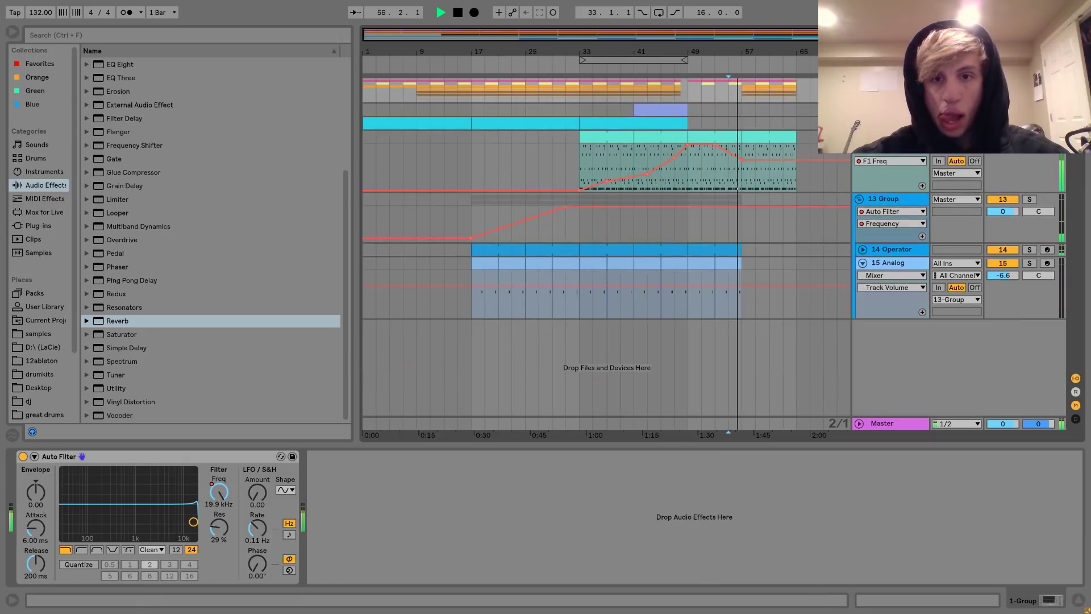
pyautogui.click(727, 248)
pyautogui.click(707, 263)
pyautogui.click(712, 253)
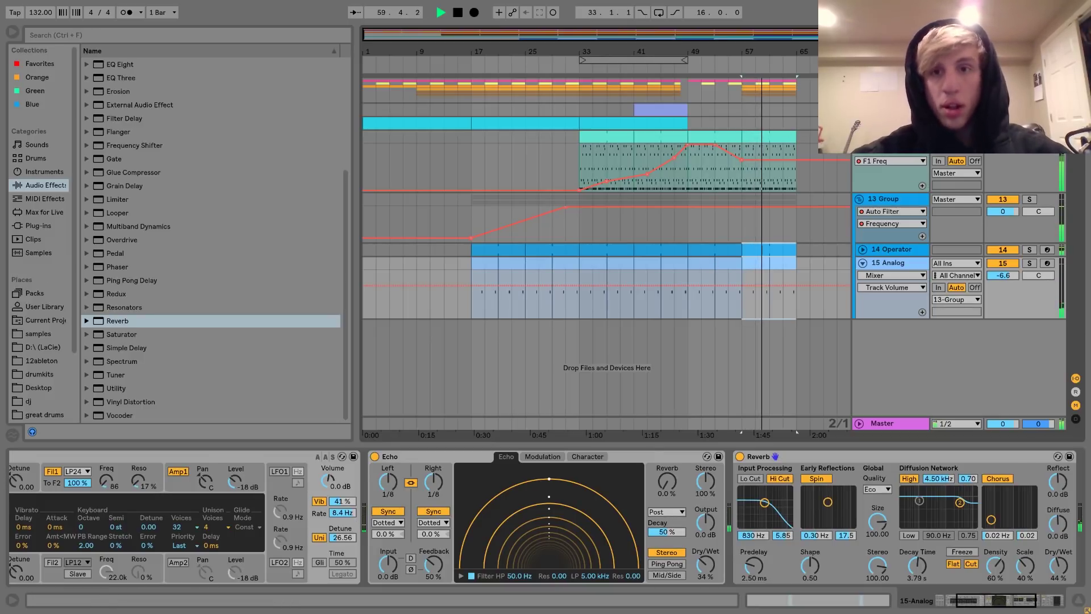
# Step: Stop playback and insert a new MIDI track directly below 4 Group
pyautogui.scroll(3, 776, 196)
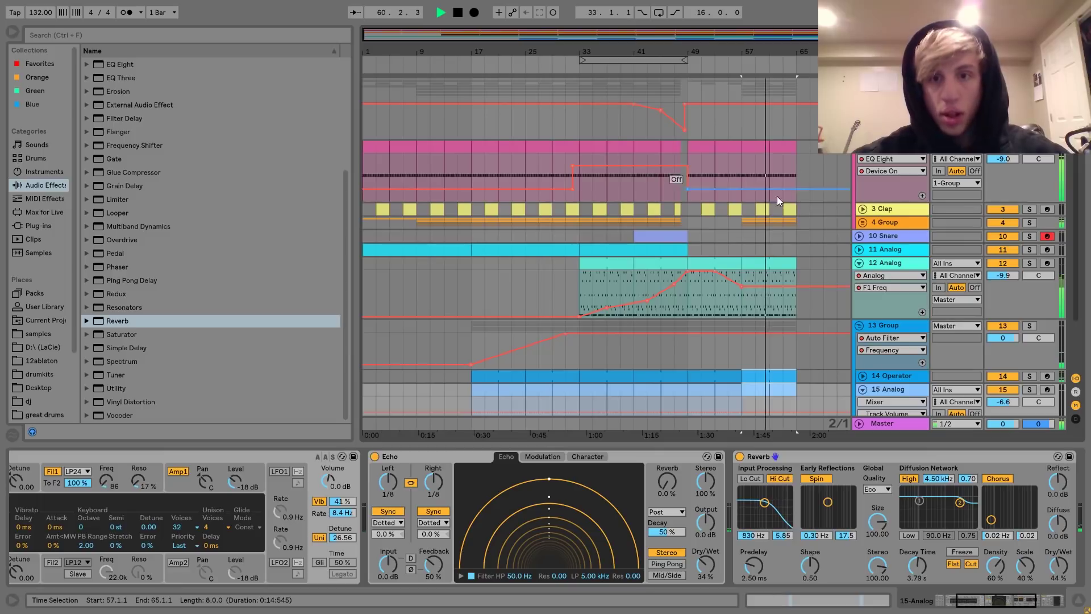
pyautogui.click(862, 221)
pyautogui.click(860, 223)
pyautogui.press('space')
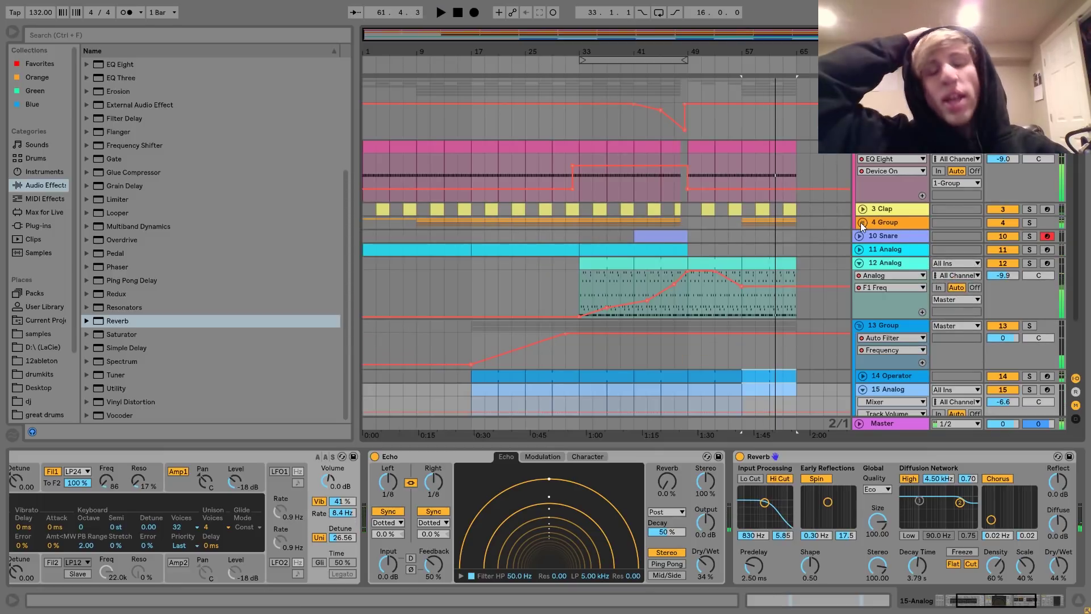
pyautogui.click(886, 222)
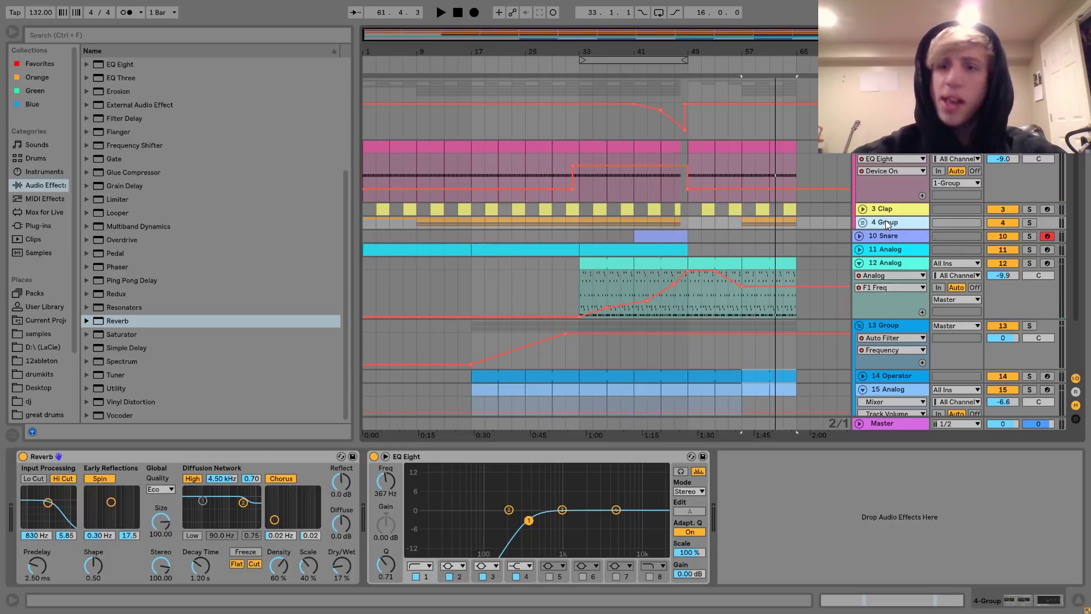
pyautogui.hotkey('ctrl', 'shift', 't')
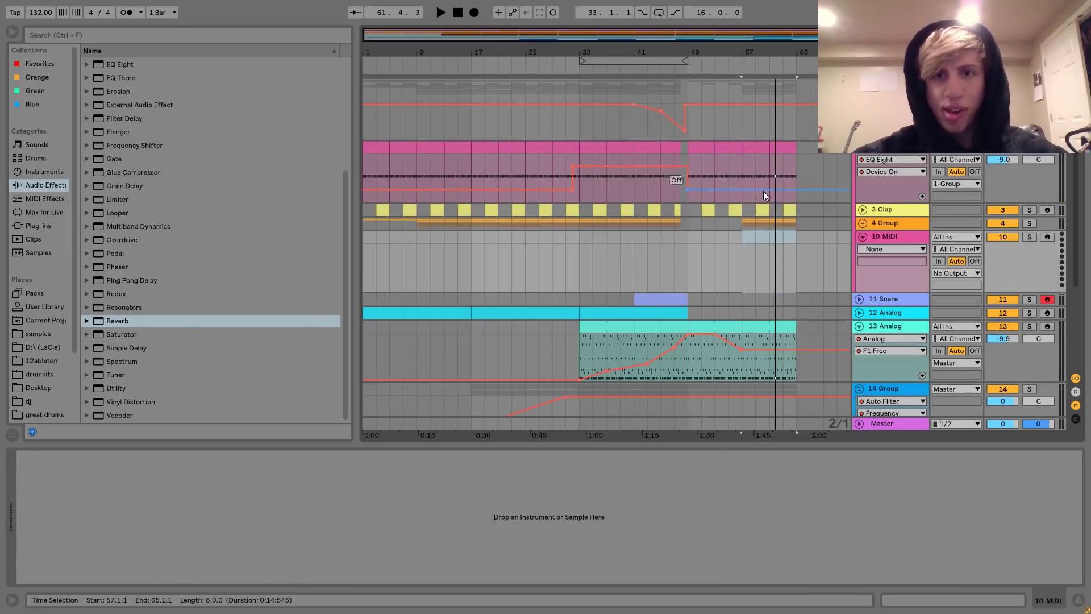
# Step: Duplicate the last eight-bar section across all tracks to extend the arrangement to bar 81
pyautogui.click(762, 150)
pyautogui.scroll(-4, 758, 148)
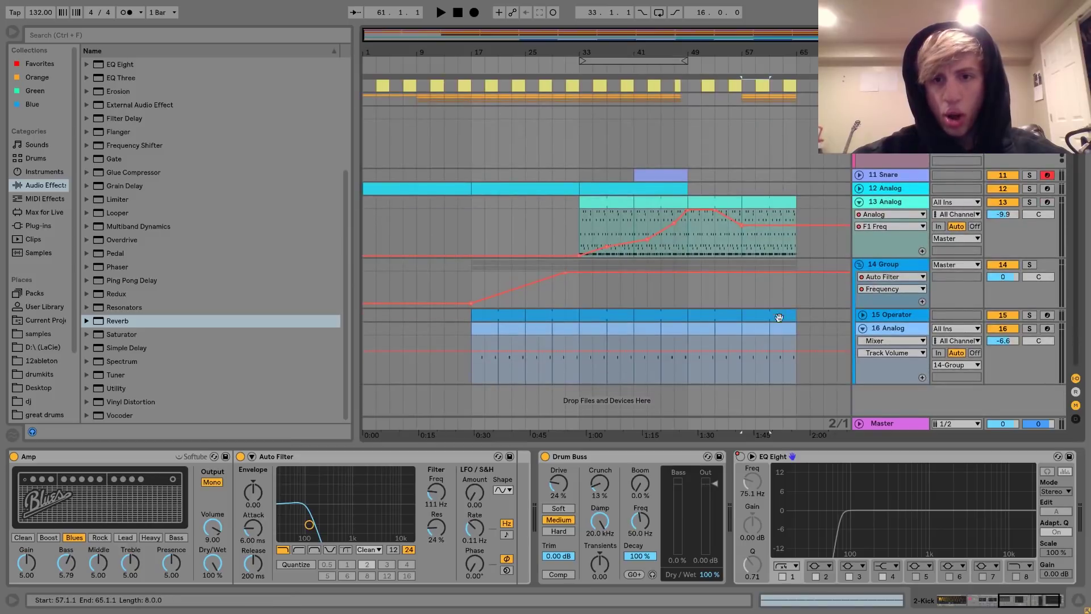
pyautogui.hotkey('ctrl', 'd')
pyautogui.scroll(5, 783, 331)
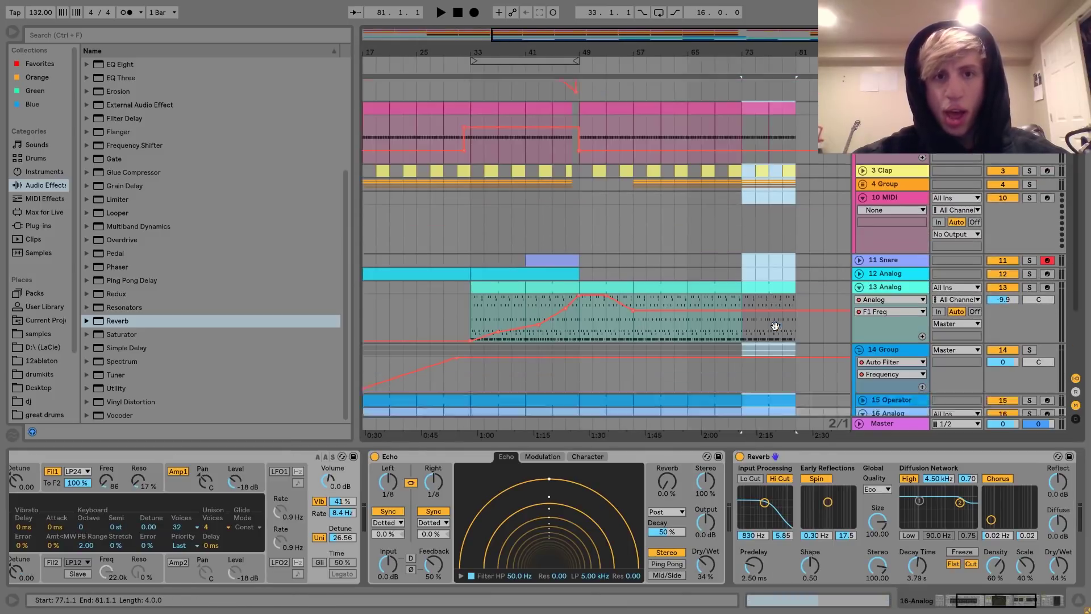
# Step: Copy a 16-bar chord clip on the 12 Analog track and paste it at bar 65
pyautogui.click(859, 302)
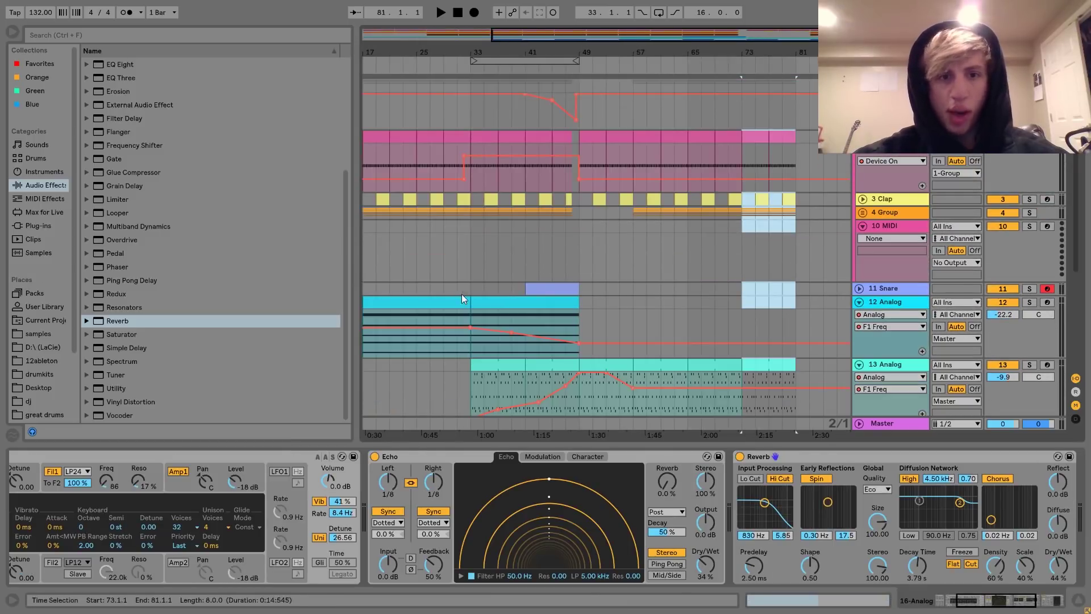
pyautogui.click(462, 300)
pyautogui.click(688, 302)
pyautogui.hotkey('ctrl', 'v')
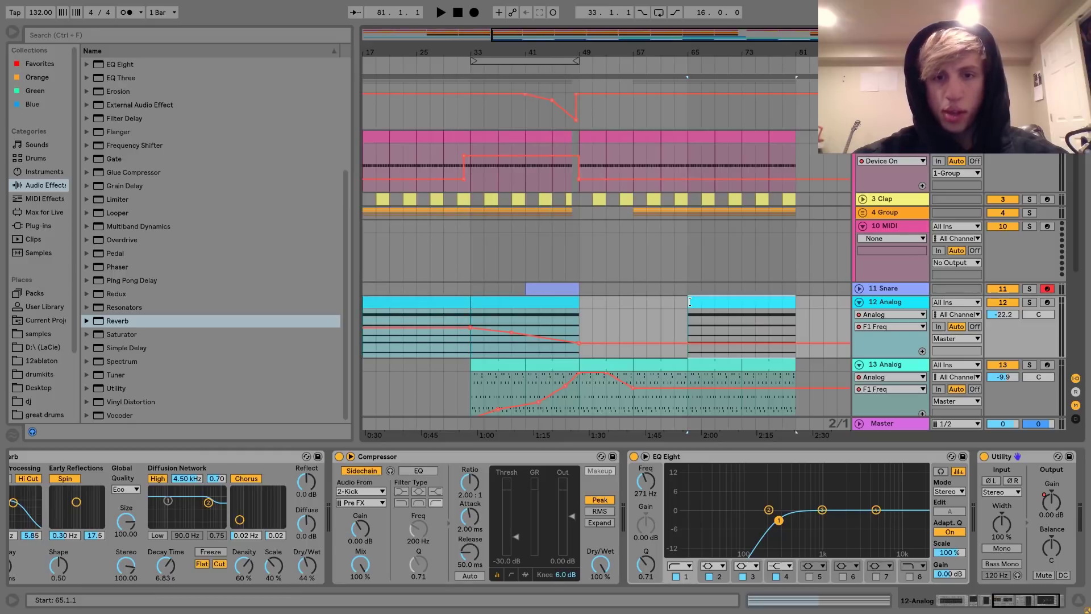
# Step: Load Ride.wav from the Desktop tutorial files folder onto the empty 10 MIDI track
pyautogui.click(877, 226)
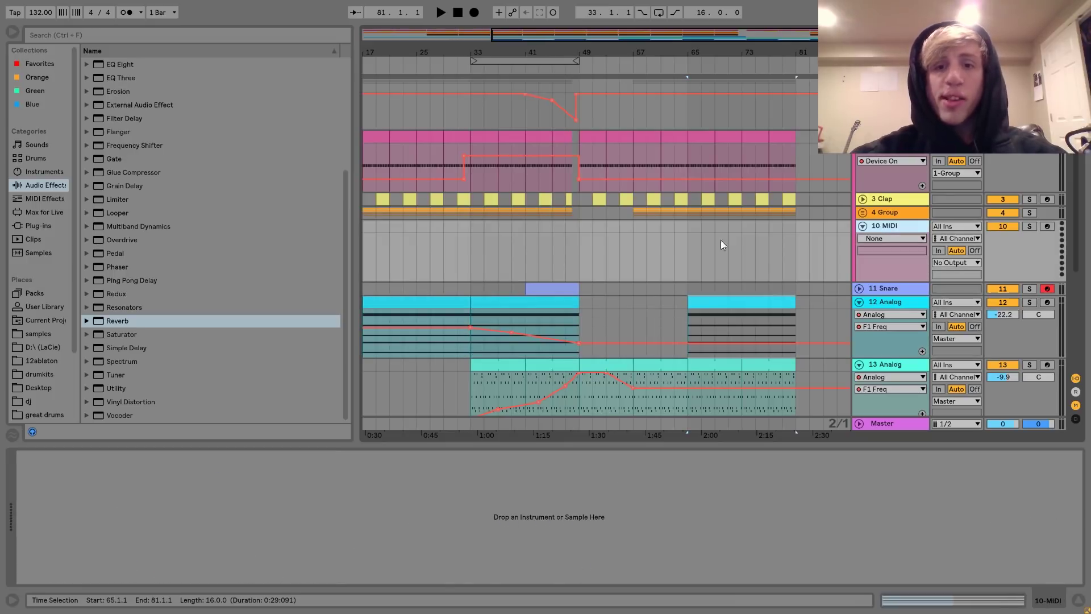
pyautogui.click(687, 227)
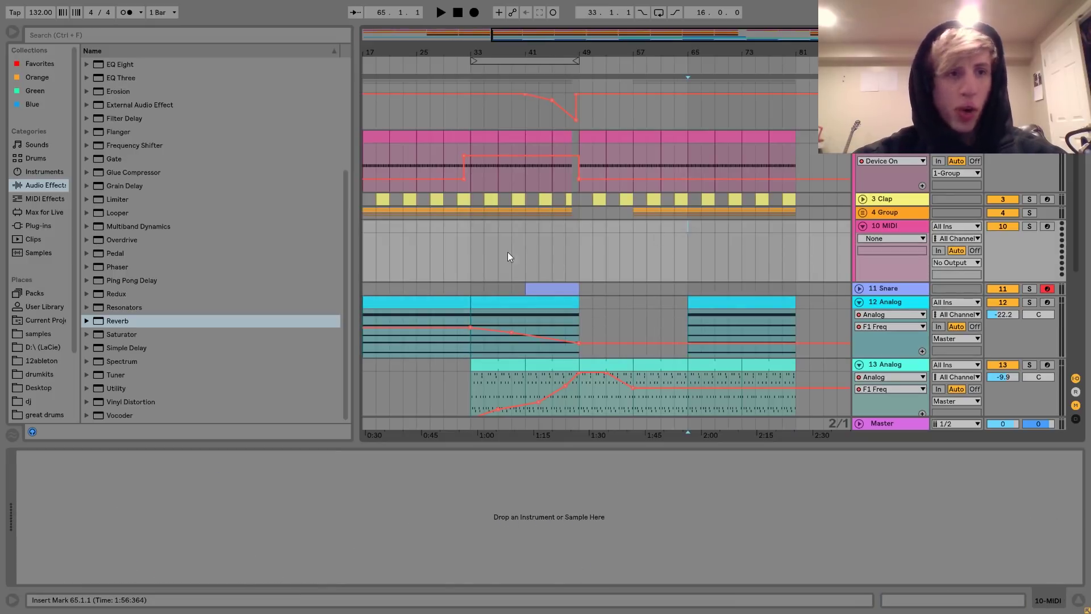
pyautogui.click(37, 387)
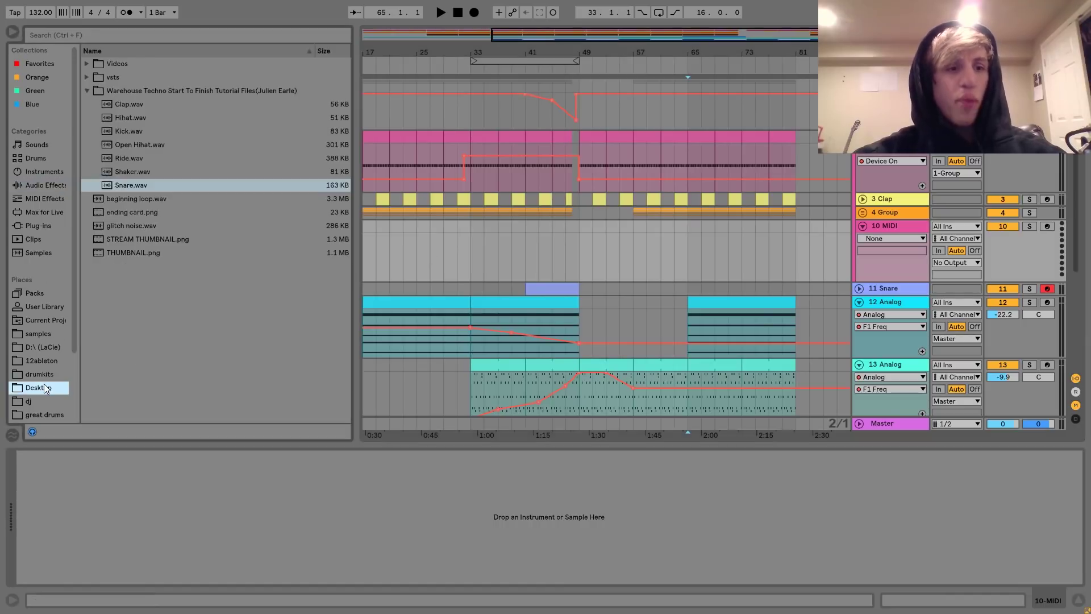
pyautogui.click(131, 159)
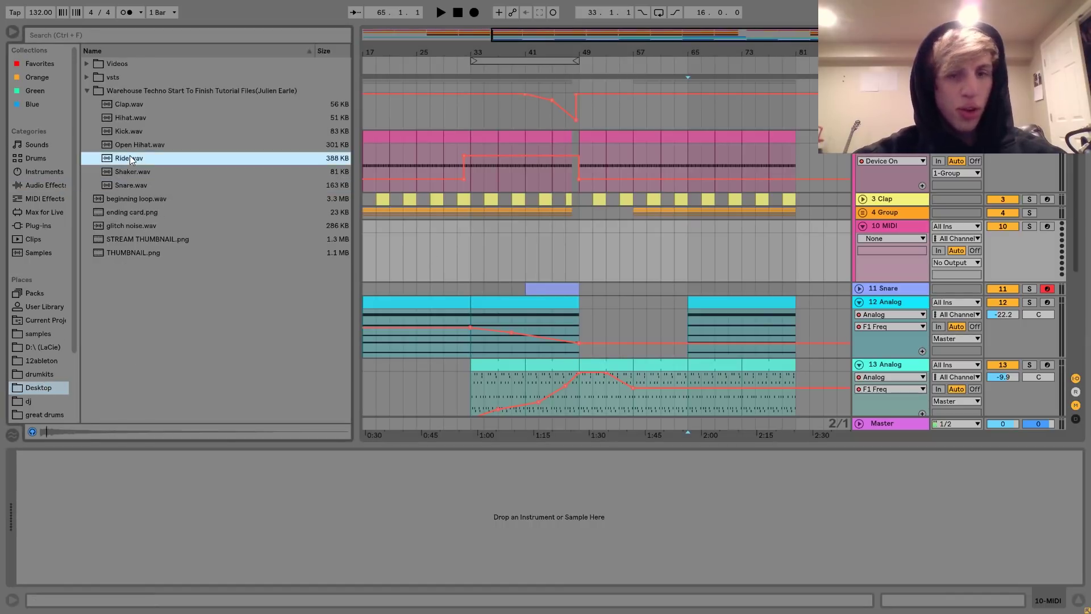
pyautogui.doubleClick(130, 157)
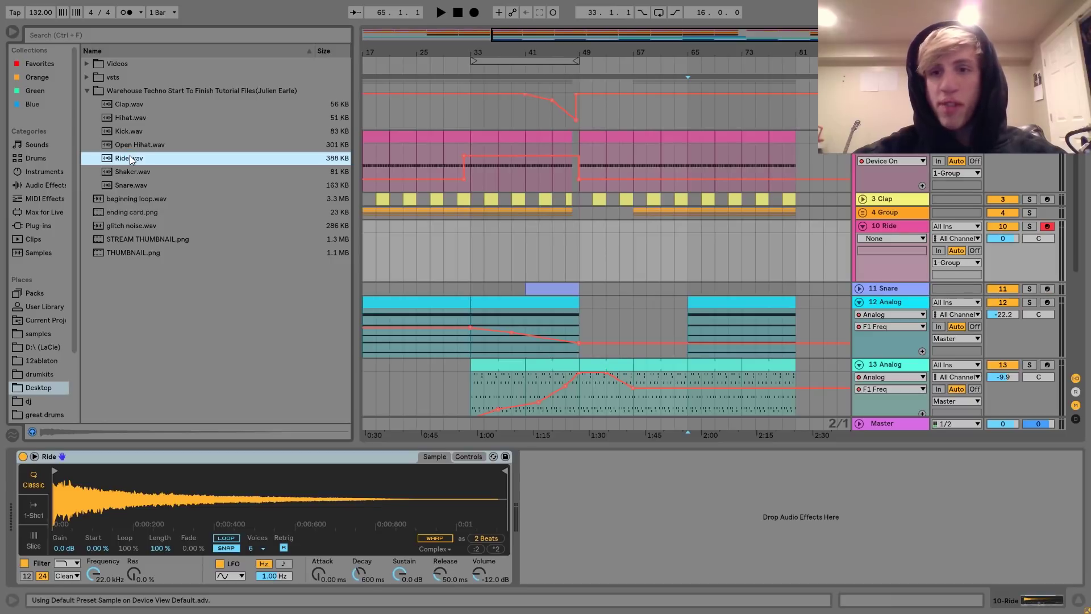
# Step: Switch the Ride sampler's filter to high-pass with the frequency at 2.71 kHz and audition the sound
pyautogui.click(72, 562)
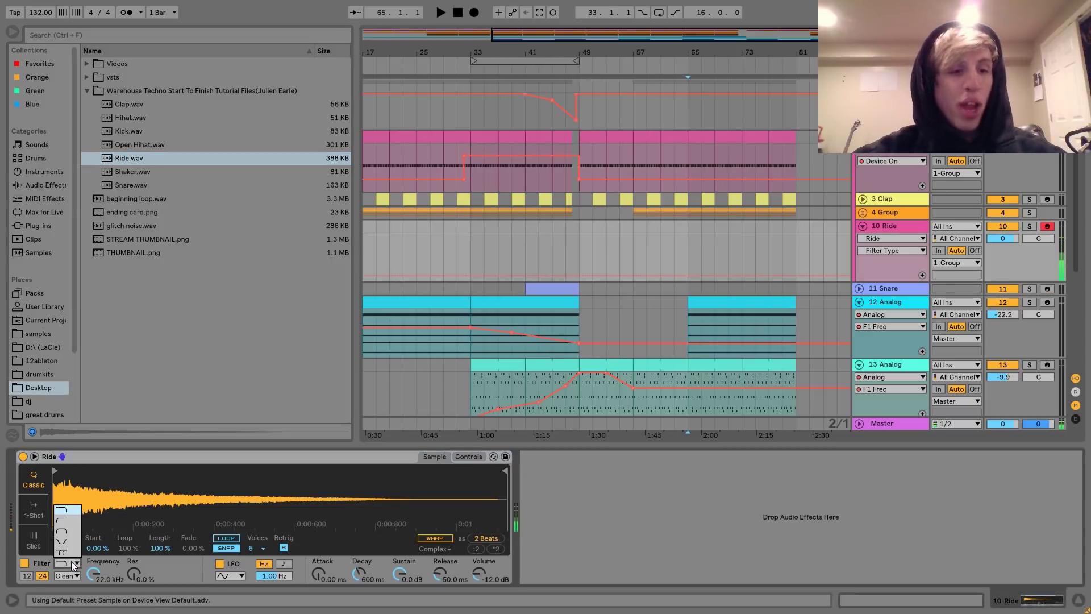
pyautogui.click(70, 516)
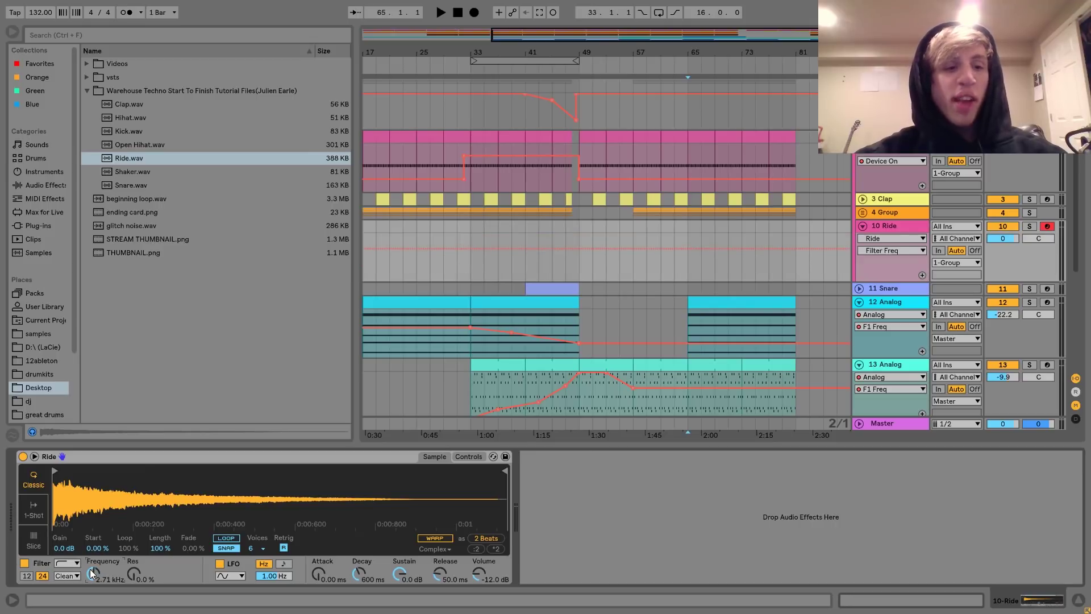
pyautogui.press('a')
pyautogui.press('a')
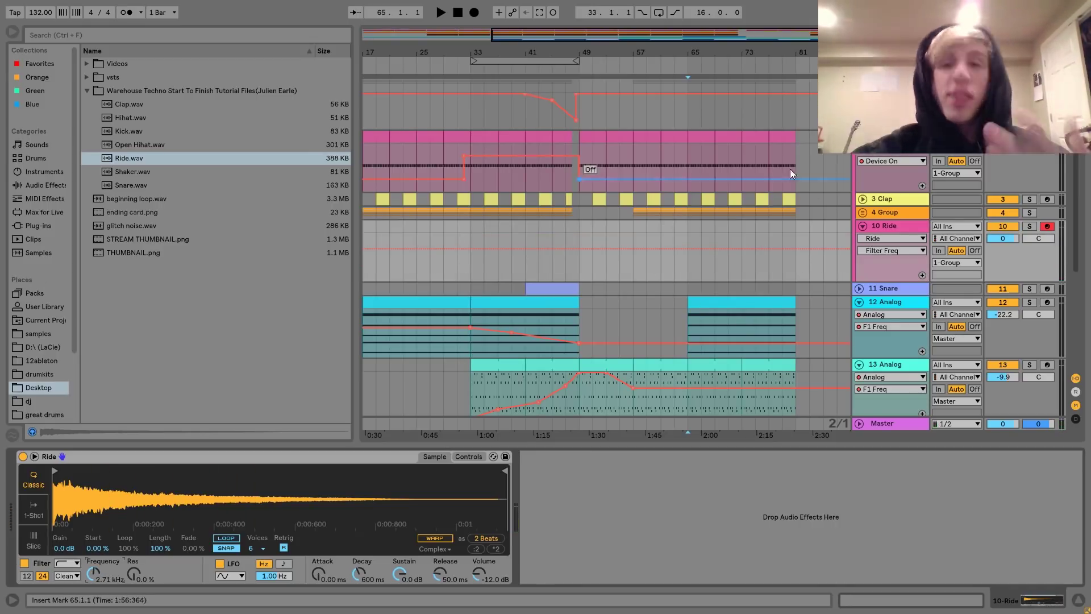
pyautogui.hscroll(-5, 690, 235)
pyautogui.hscroll(5, 643, 197)
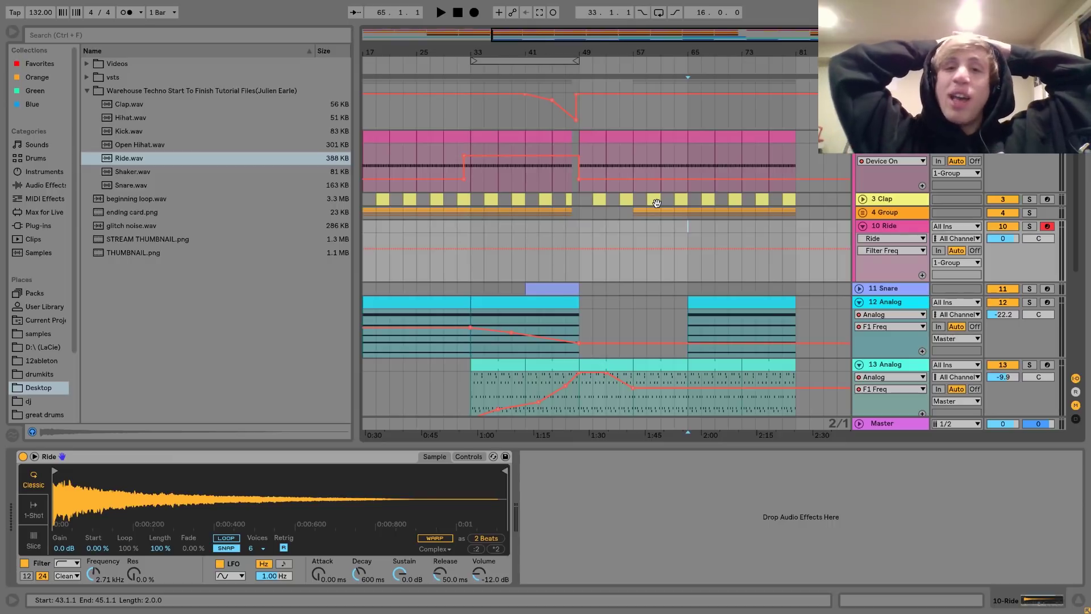
pyautogui.hscroll(-4, 657, 203)
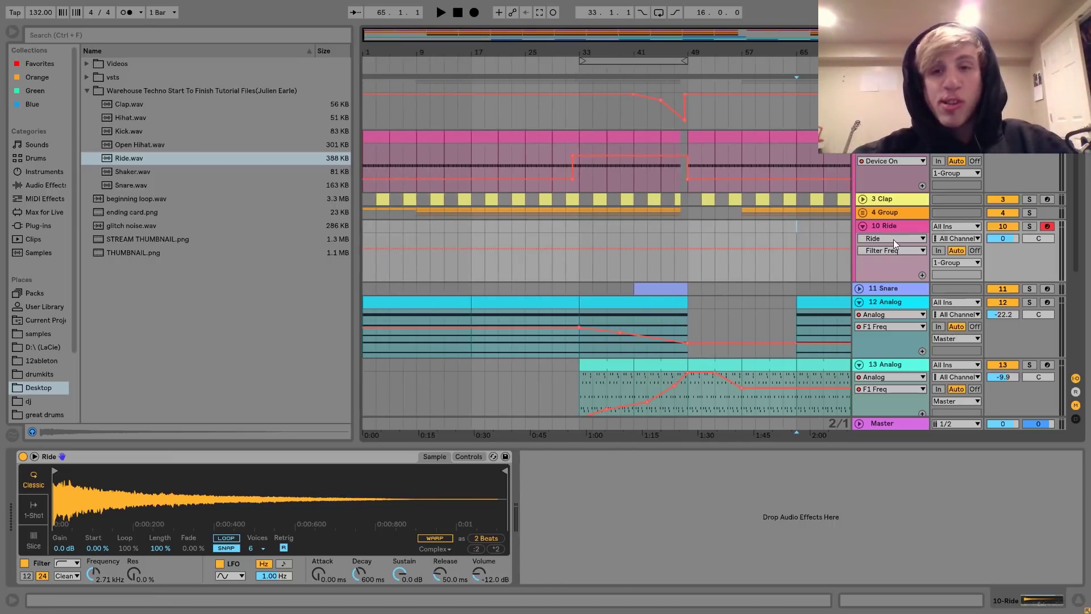
pyautogui.hscroll(4, 772, 148)
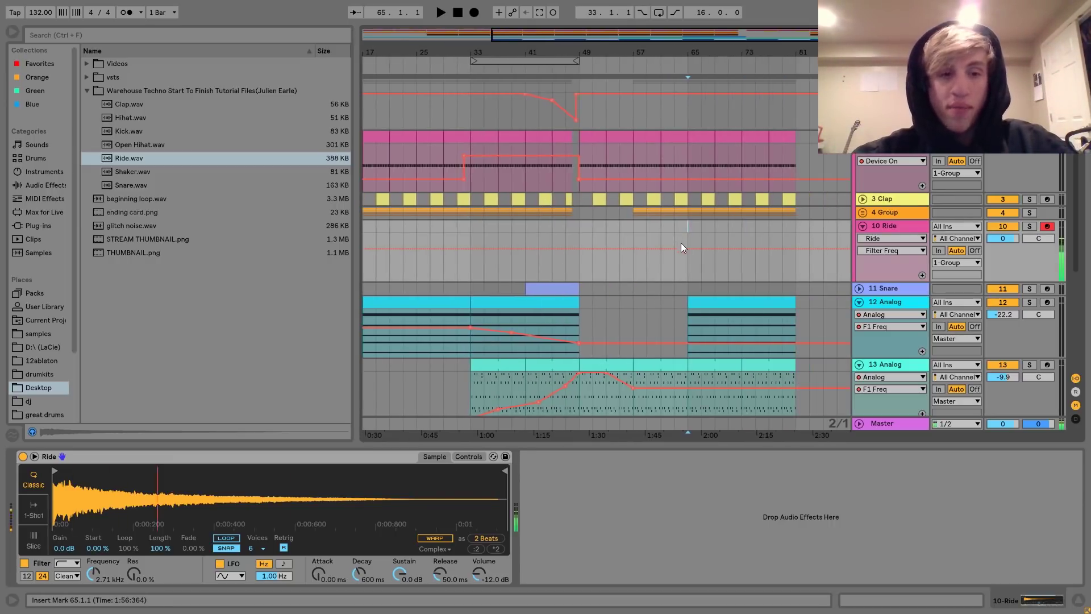
pyautogui.hscroll(-4, 682, 234)
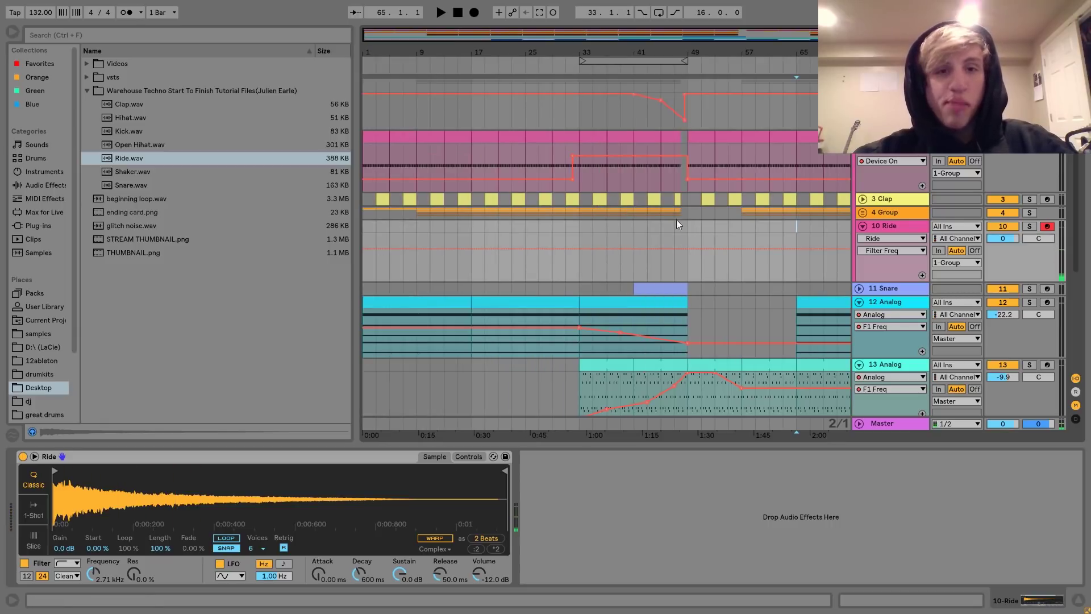
pyautogui.hscroll(4, 739, 313)
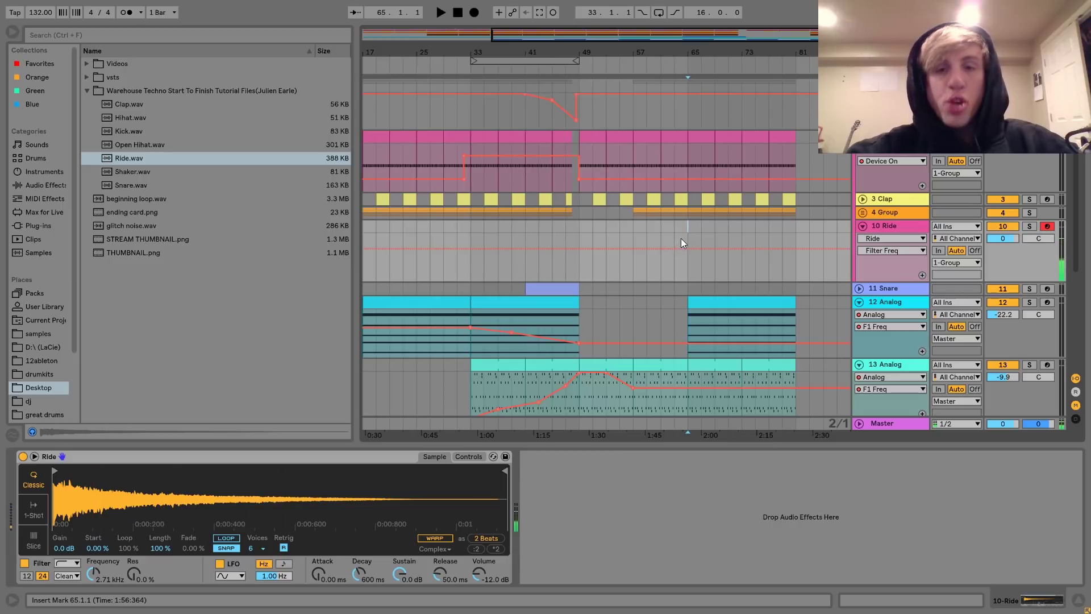
# Step: Create a two-bar MIDI clip at bar 65 on the Ride track and fill it with a C3 note on every offbeat
pyautogui.moveTo(691, 227); pyautogui.dragTo(705, 226)
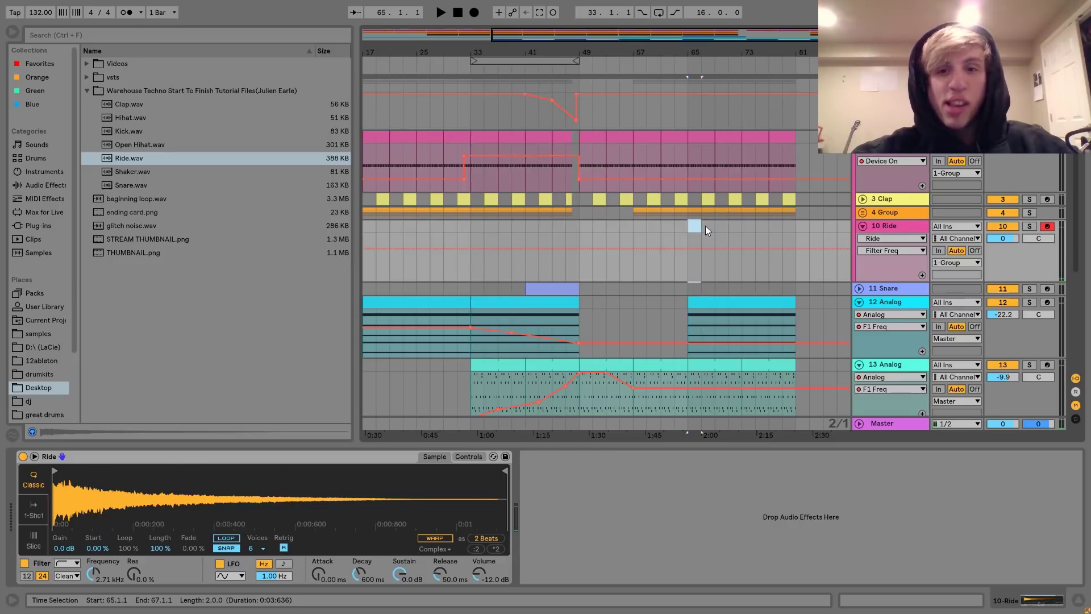
pyautogui.hotkey('ctrl', 'shift', 'm')
pyautogui.doubleClick(265, 254)
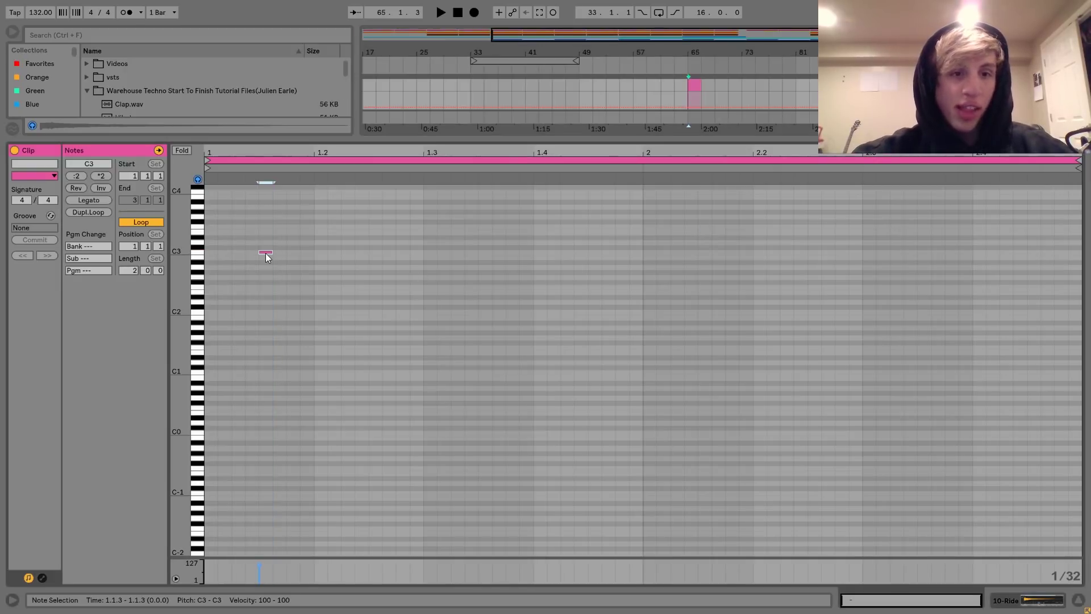
pyautogui.moveTo(288, 231); pyautogui.dragTo(203, 298)
pyautogui.hotkey('ctrl', 'd')
pyautogui.hotkey('ctrl', 'd')
pyautogui.hotkey('ctrl', 'd')
pyautogui.hotkey('ctrl', 'd')
pyautogui.hotkey('ctrl', 'd')
pyautogui.hotkey('ctrl', 'd')
pyautogui.hotkey('ctrl', 'd')
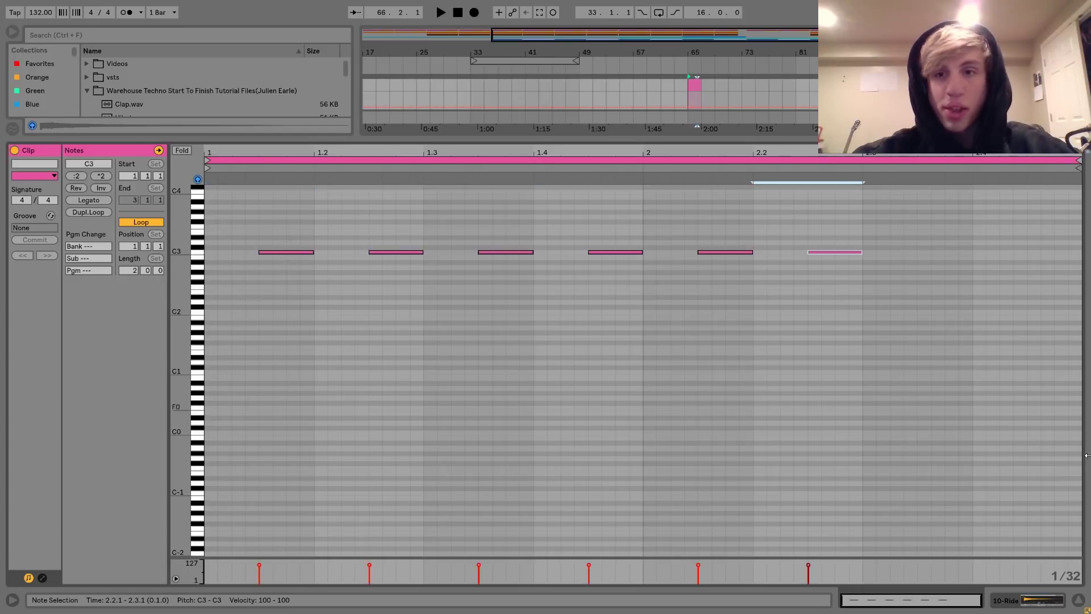
# Step: Extend the Ride clip to bar 81, with the sampler's release at 60 s and the track volume at -5.3 dB
pyautogui.click(1061, 600)
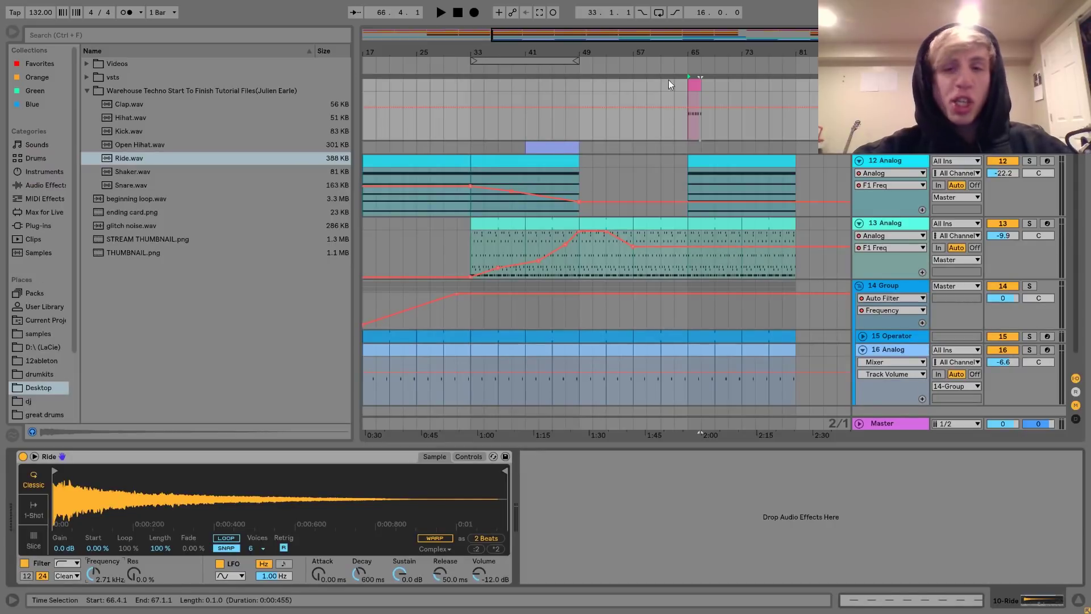
pyautogui.moveTo(700, 84); pyautogui.dragTo(797, 85)
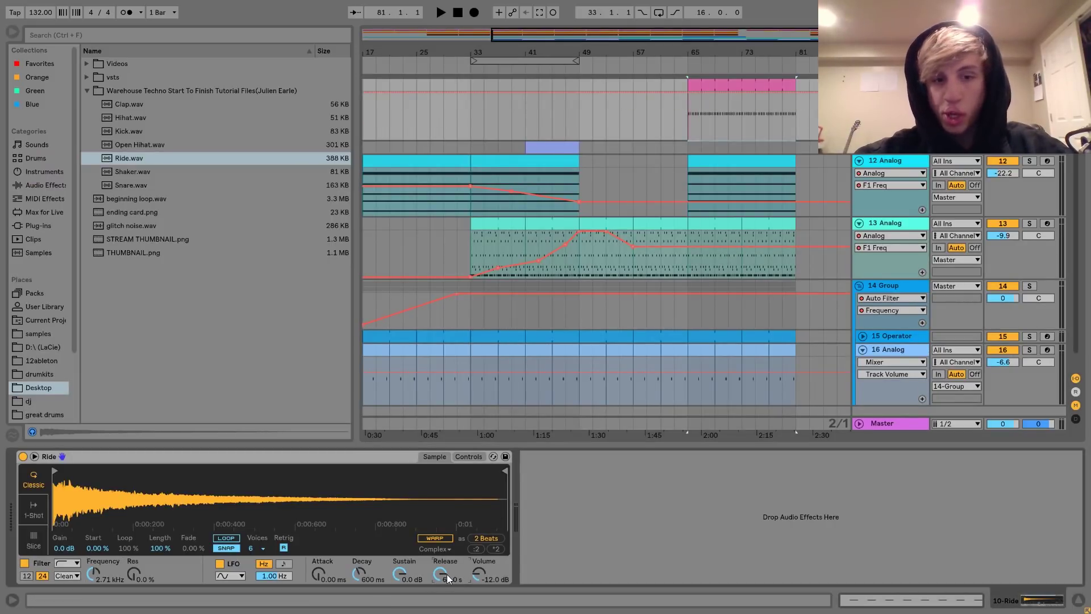
pyautogui.press('space')
pyautogui.scroll(4, 607, 254)
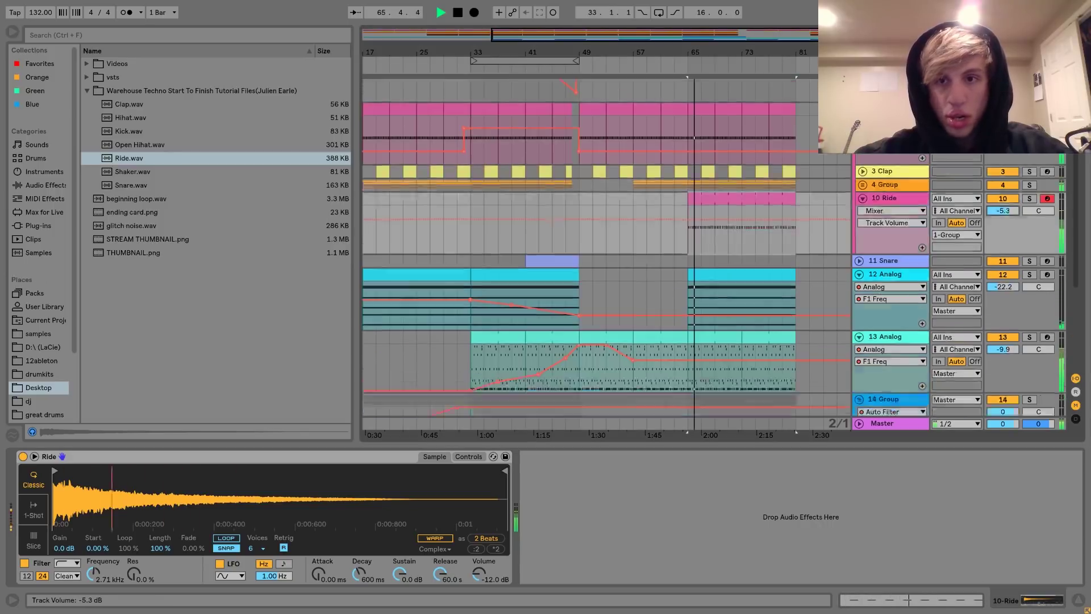
pyautogui.scroll(2, 895, 294)
# Step: Solo the 12 Analog track and raise its F1 Freq automation to about 6.1k shortly before bar 65
pyautogui.click(1030, 313)
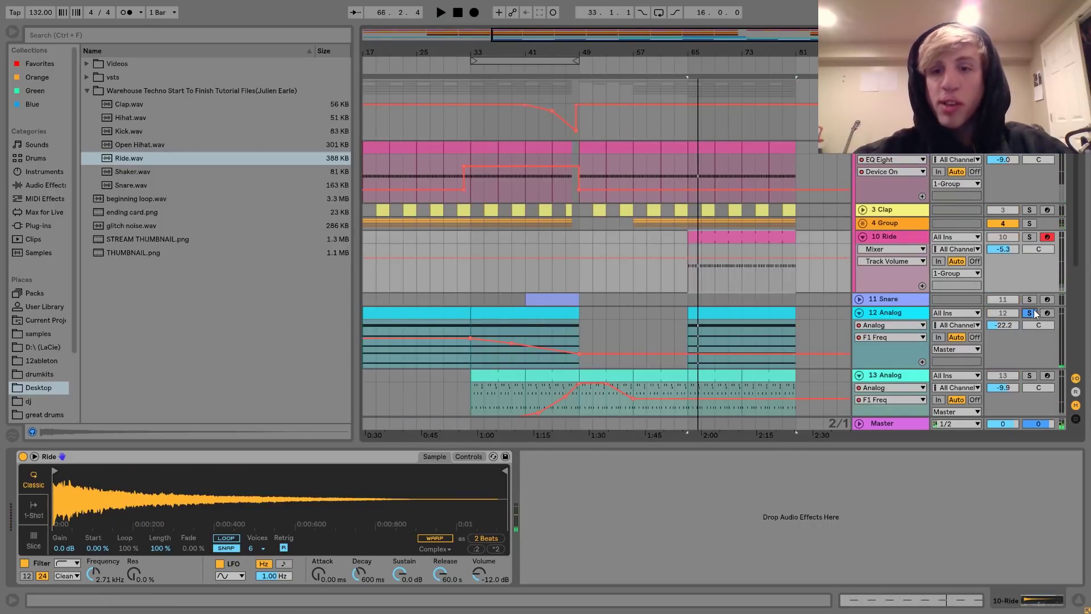
pyautogui.click(667, 354)
pyautogui.press('space')
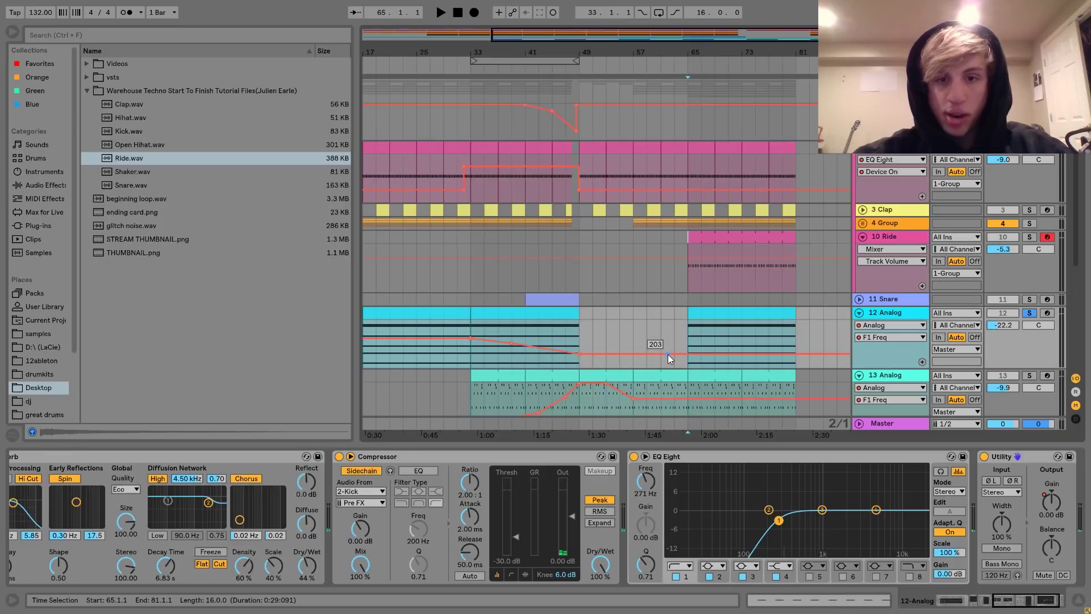
pyautogui.moveTo(675, 354); pyautogui.dragTo(675, 329)
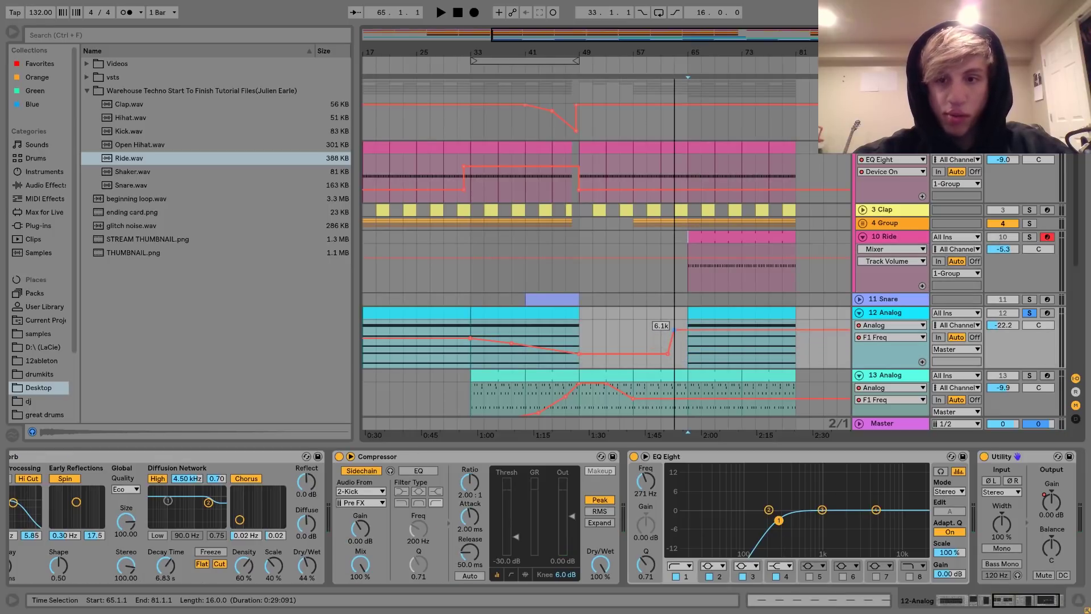
# Step: Show the 12 Analog track's Utility gain automation, then play the full mix from bar 65 and again from bar 61
pyautogui.click(734, 312)
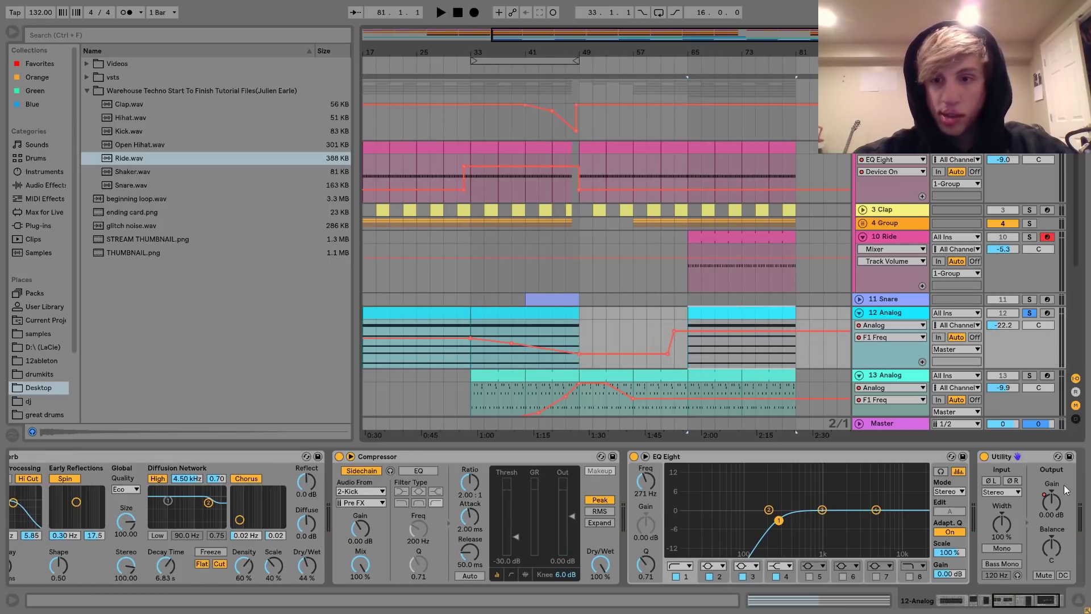
pyautogui.click(1059, 506)
pyautogui.press('space')
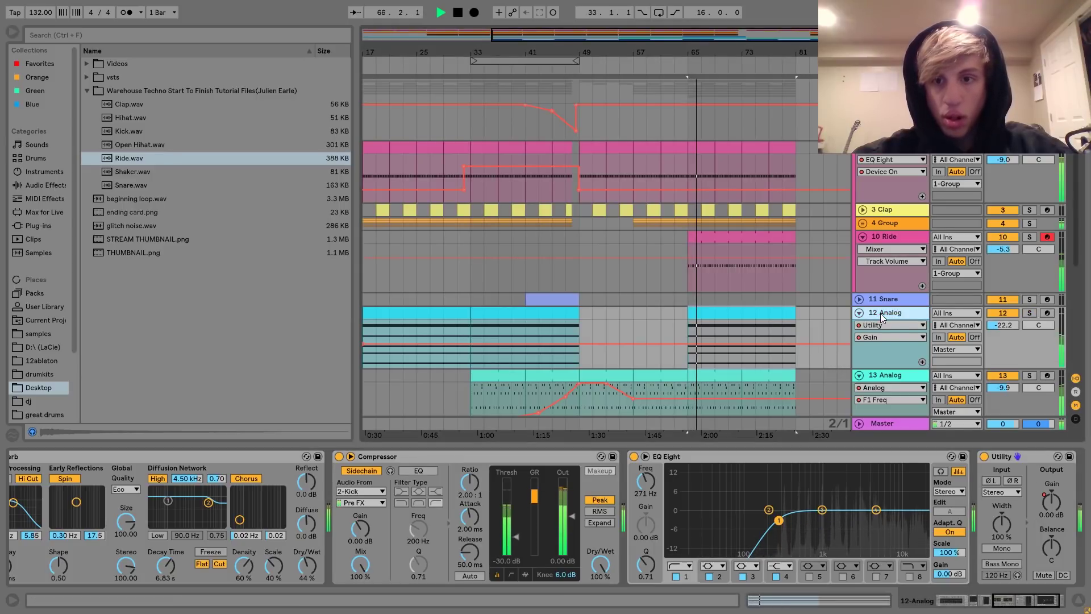
pyautogui.click(859, 313)
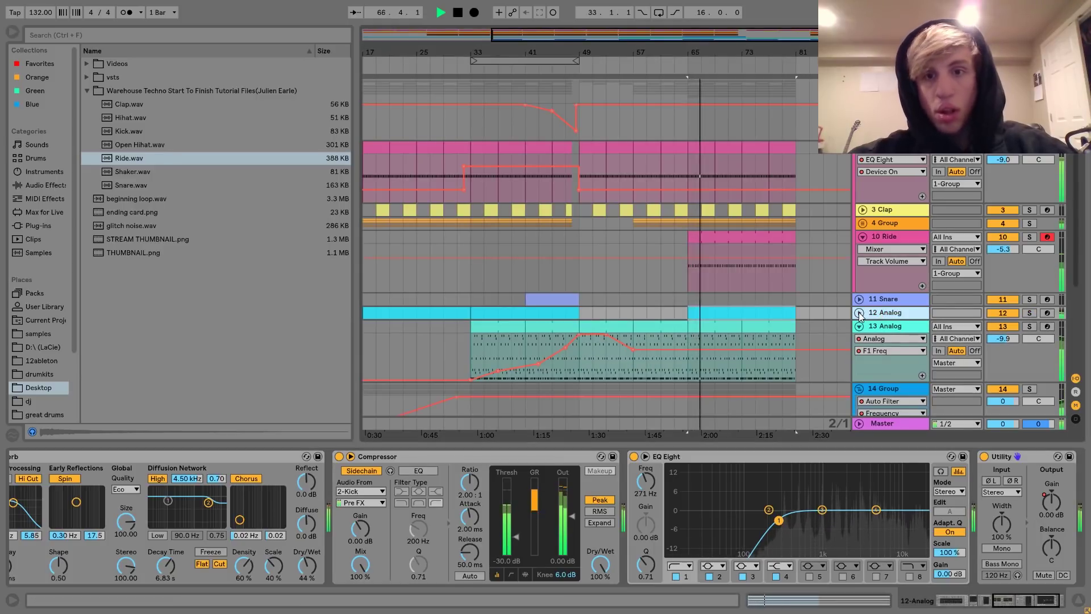
pyautogui.click(660, 237)
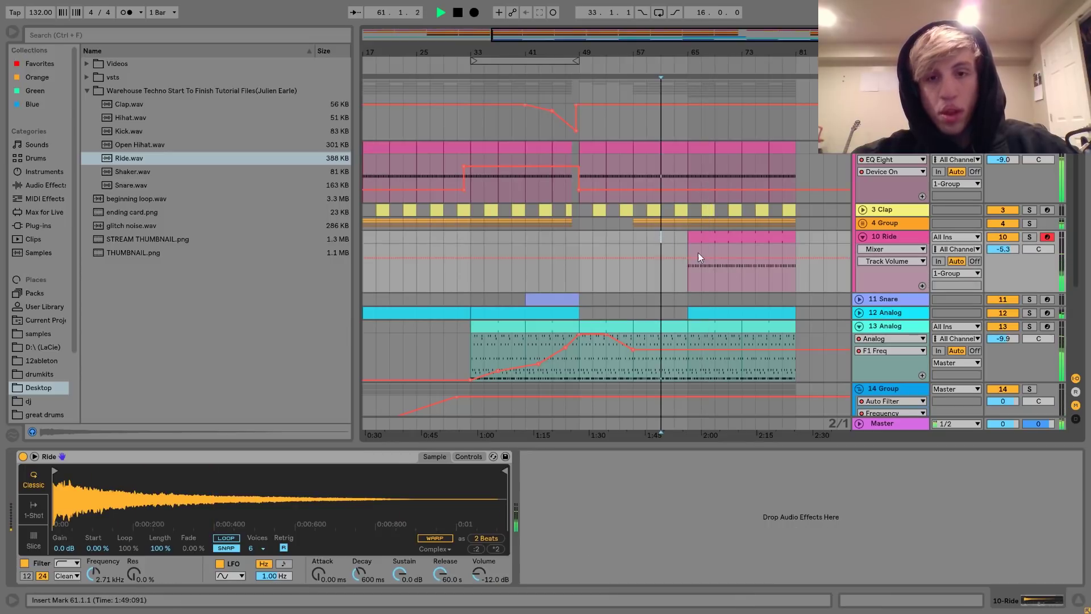
pyautogui.press('space')
# Step: Consolidate bars 57 to 81 of the 12 Analog track into one 24-bar clip and open its notes
pyautogui.click(739, 312)
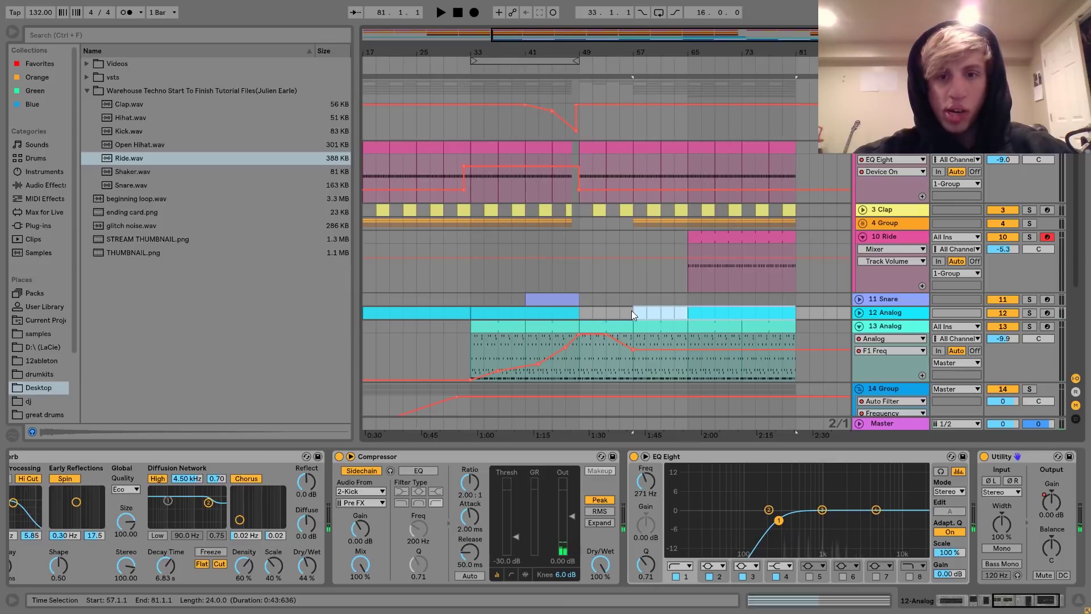
pyautogui.hotkey('ctrl', 'j')
pyautogui.doubleClick(652, 312)
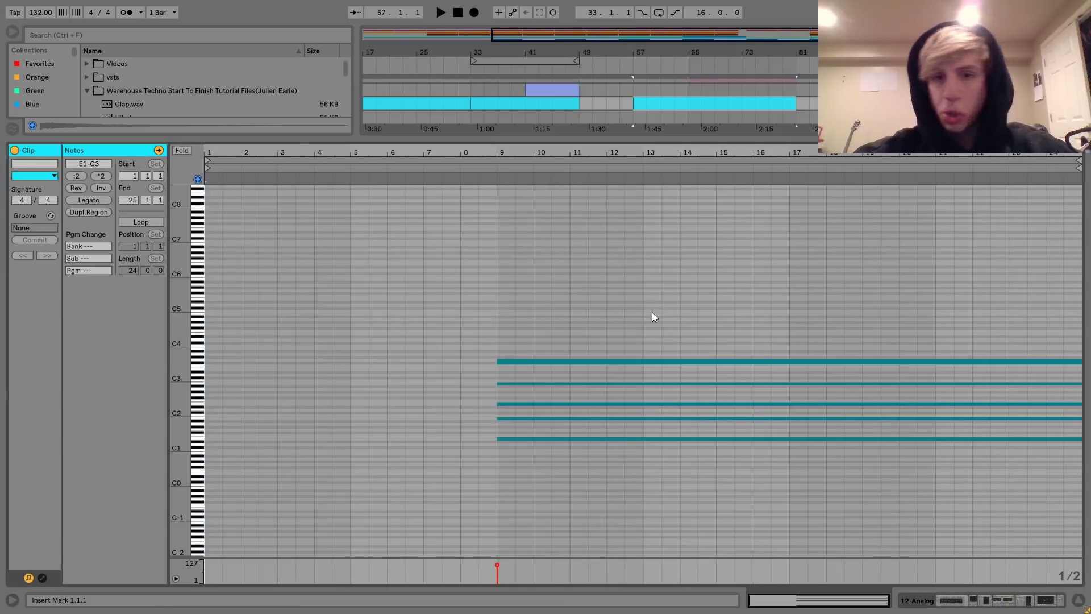
# Step: Move all the chord notes in the consolidated 12 Analog clip back to the clip's start at bar 1
pyautogui.hotkey('ctrl', 'a')
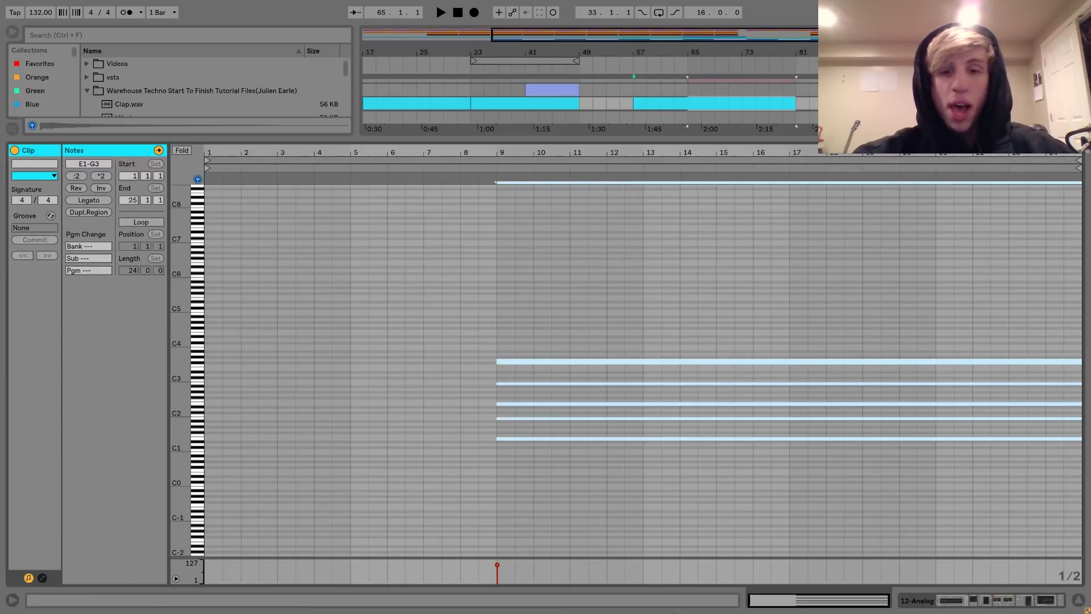
pyautogui.press('Left')
pyautogui.press('Left')
pyautogui.press('Left')
pyautogui.press('Left')
pyautogui.press('Left')
pyautogui.press('Left')
pyautogui.press('Left')
pyautogui.press('Left')
pyautogui.press('Left')
pyautogui.press('Left')
pyautogui.press('Left')
pyautogui.press('Left')
pyautogui.press('Left')
pyautogui.press('Left')
pyautogui.press('Left')
pyautogui.press('Left')
pyautogui.press('Left')
pyautogui.press('Right')
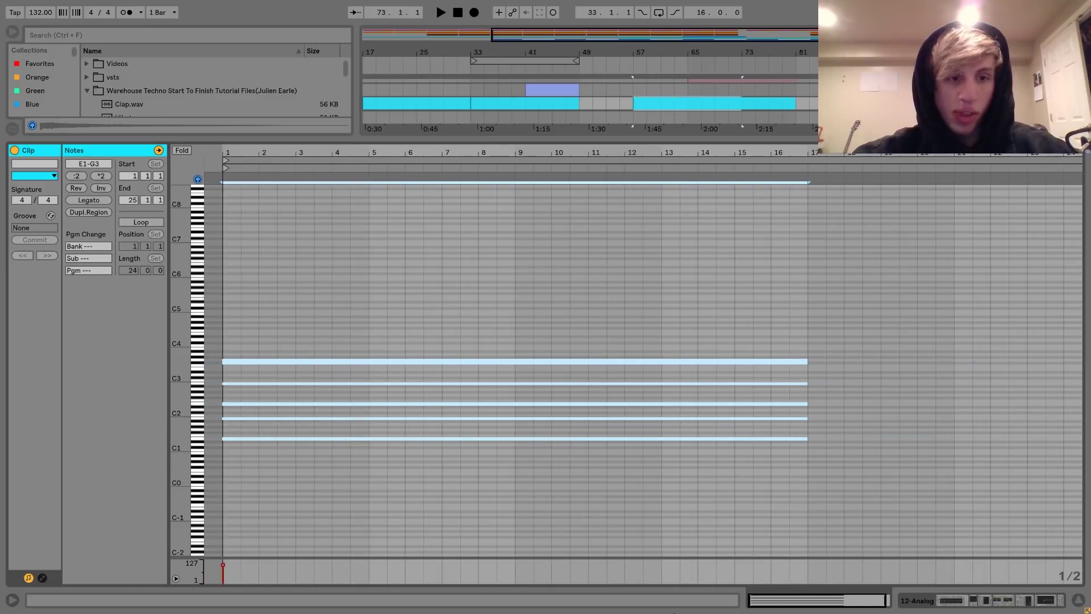
# Step: Lengthen all the selected chord notes to fill the whole 24-bar clip
pyautogui.hotkey('shift', 'Right')
pyautogui.hotkey('shift', 'Right')
pyautogui.hotkey('shift', 'Right')
pyautogui.hotkey('shift', 'Right')
pyautogui.hotkey('shift', 'Right')
pyautogui.hotkey('shift', 'Right')
pyautogui.hotkey('shift', 'Right')
pyautogui.hotkey('shift', 'Right')
pyautogui.hotkey('shift', 'Right')
pyautogui.hotkey('shift', 'Right')
pyautogui.hotkey('shift', 'Right')
pyautogui.hotkey('shift', 'Right')
pyautogui.hotkey('shift', 'Right')
pyautogui.hotkey('shift', 'Right')
pyautogui.hotkey('shift', 'Right')
pyautogui.hotkey('shift', 'Right')
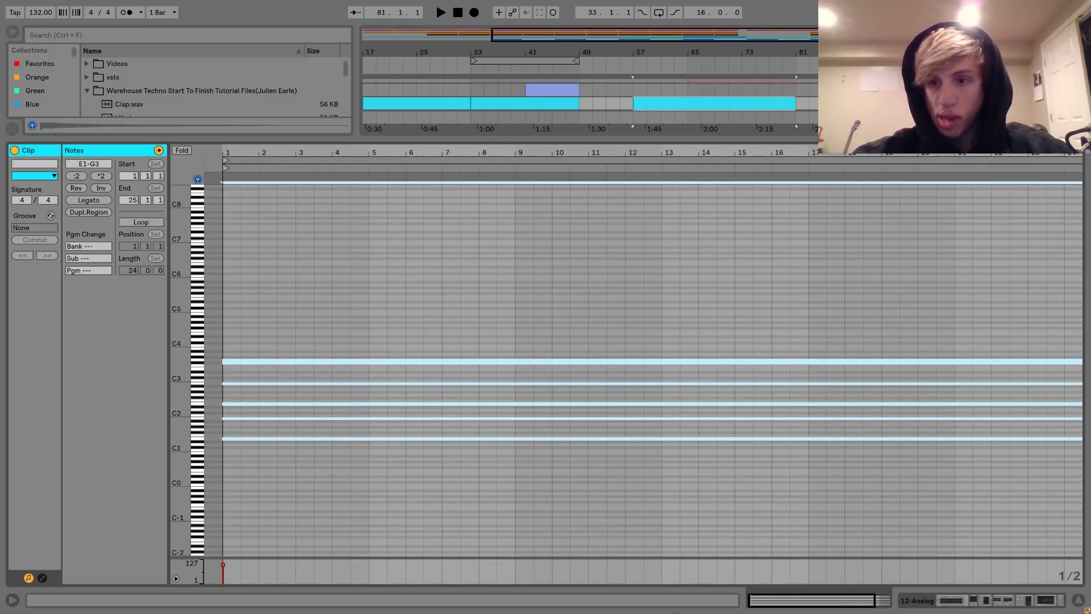
# Step: Reshape the 12 Analog track's Analog F1 Freq automation to dip to 166 Hz near bar 55, peak at bar 73 and fall by bar 81
pyautogui.click(983, 607)
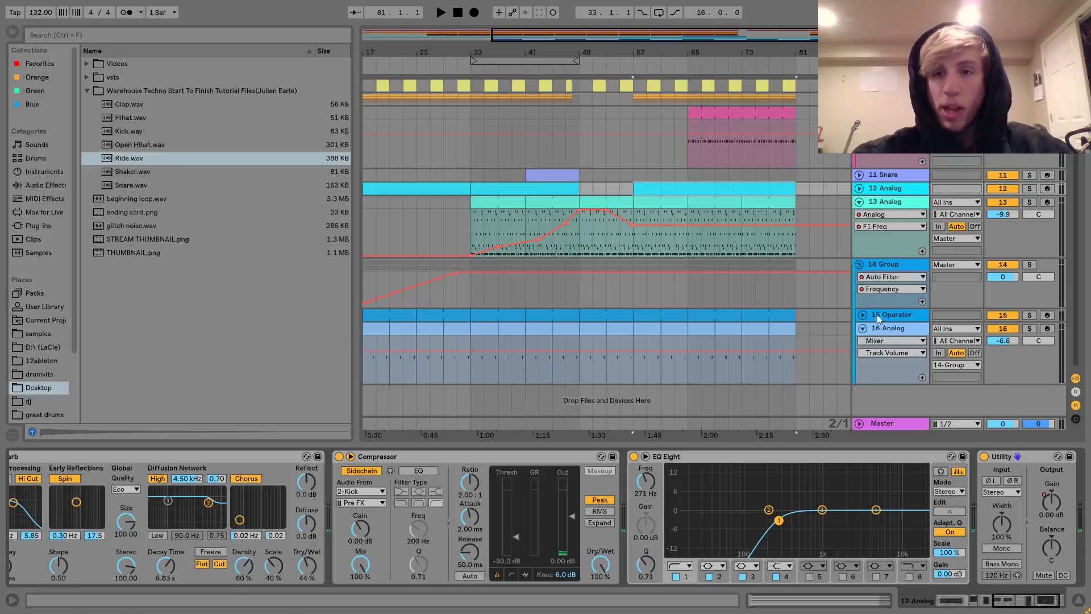
pyautogui.click(861, 189)
pyautogui.click(873, 202)
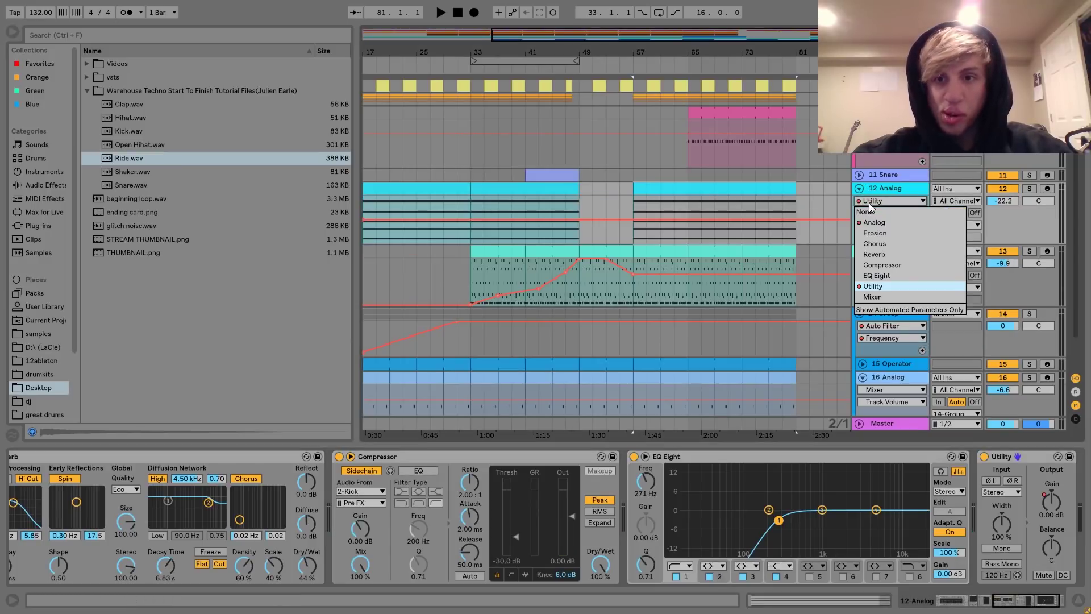
pyautogui.click(874, 222)
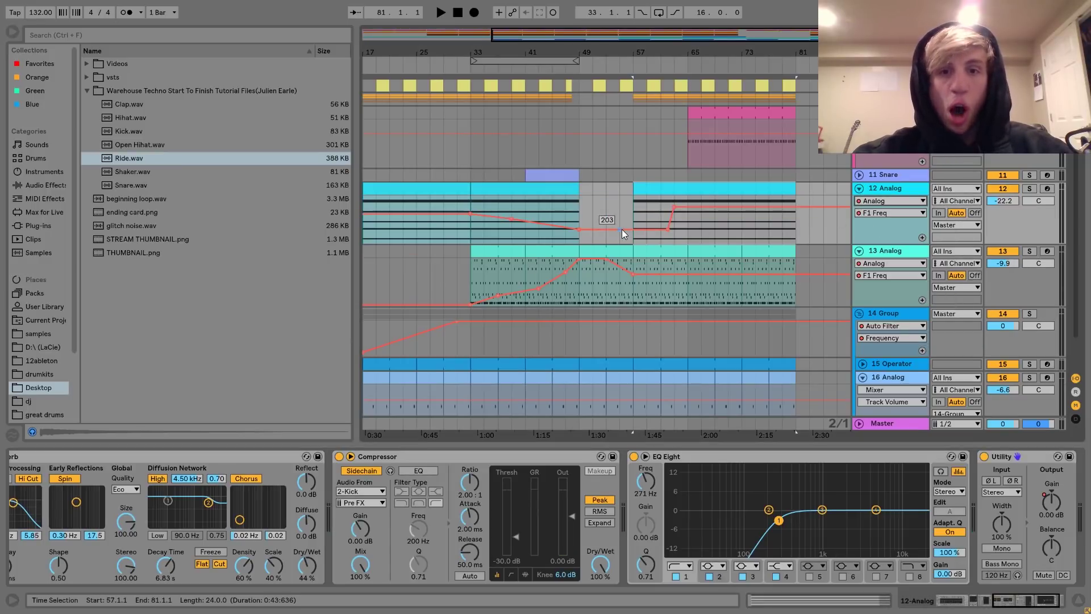
pyautogui.moveTo(622, 229); pyautogui.dragTo(619, 233)
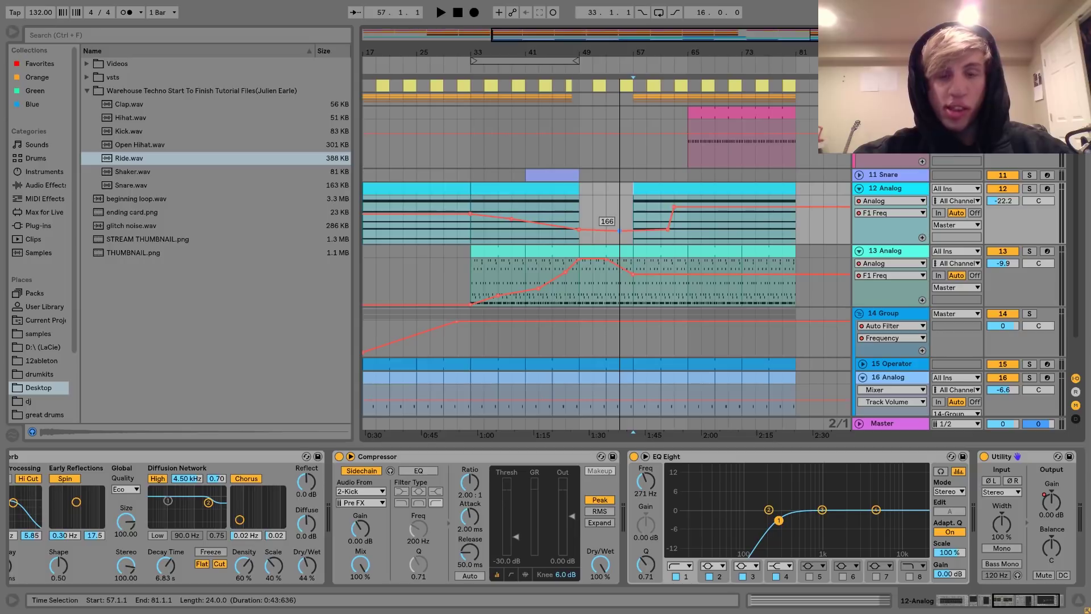
pyautogui.click(669, 230)
pyautogui.moveTo(675, 206); pyautogui.dragTo(796, 226)
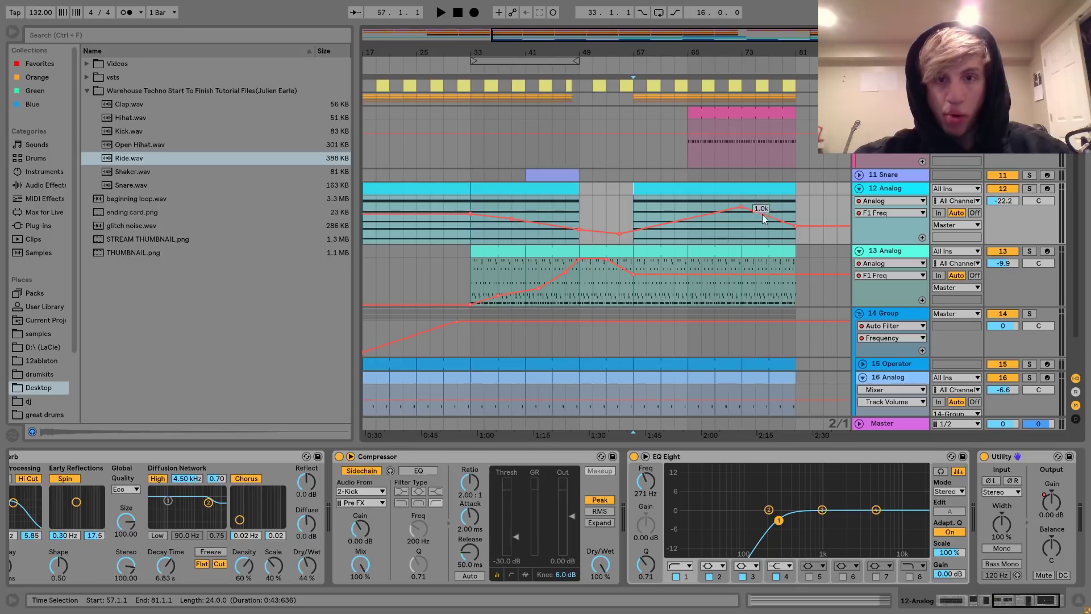
# Step: Play from bar 57 and dip the 13 Analog track's F1 Freq automation around bar 63, levelling at 834 Hz from bar 69
pyautogui.press('space')
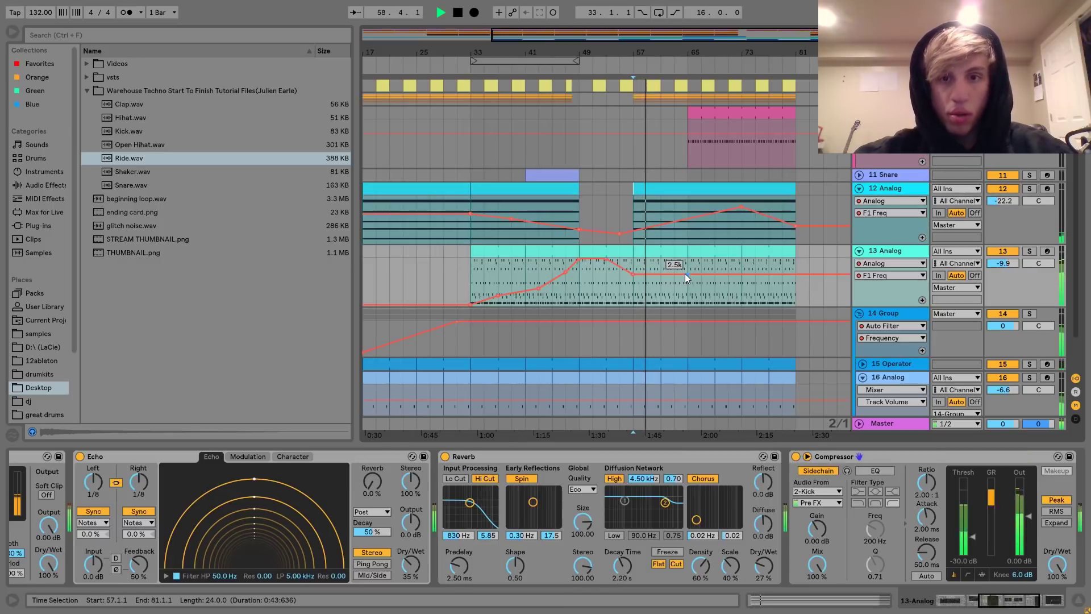
pyautogui.moveTo(684, 274); pyautogui.dragTo(674, 285)
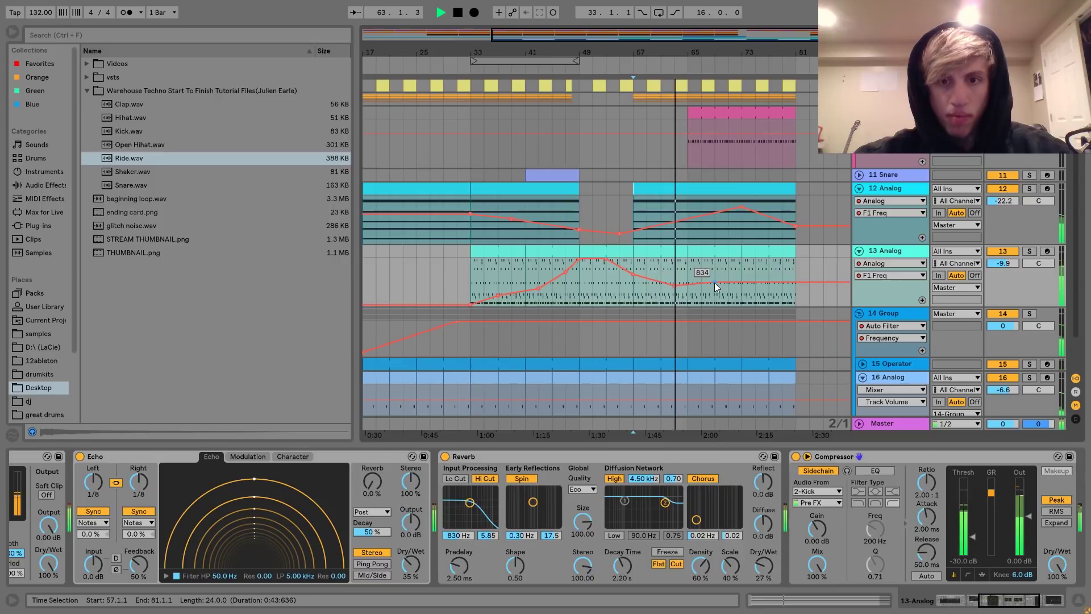
# Step: Lower the 10 Ride track's volume to -7.3 dB
pyautogui.scroll(4, 731, 274)
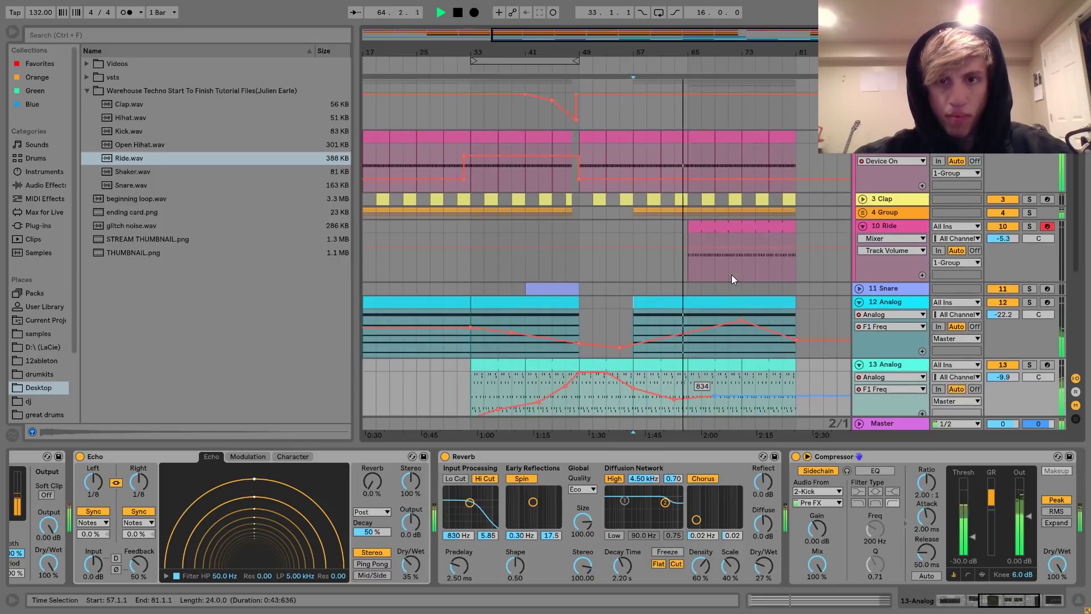
pyautogui.click(702, 237)
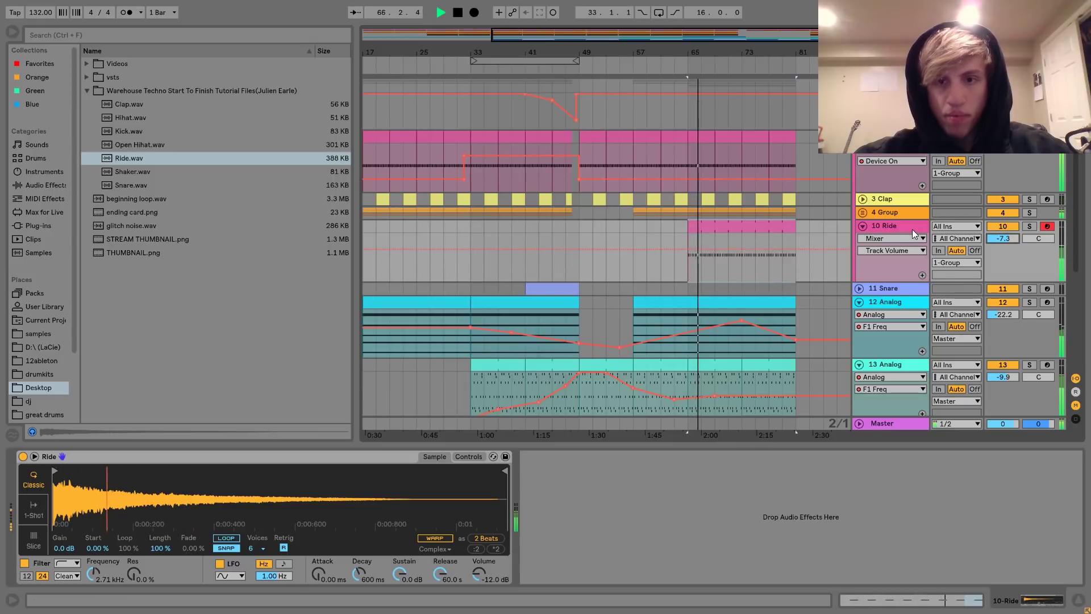
# Step: Raise the 13 Analog track's F1 Freq automation to 22.0 kHz near bar 75 and drop it to 166 Hz at bar 81
pyautogui.scroll(-3, 834, 244)
pyautogui.click(743, 297)
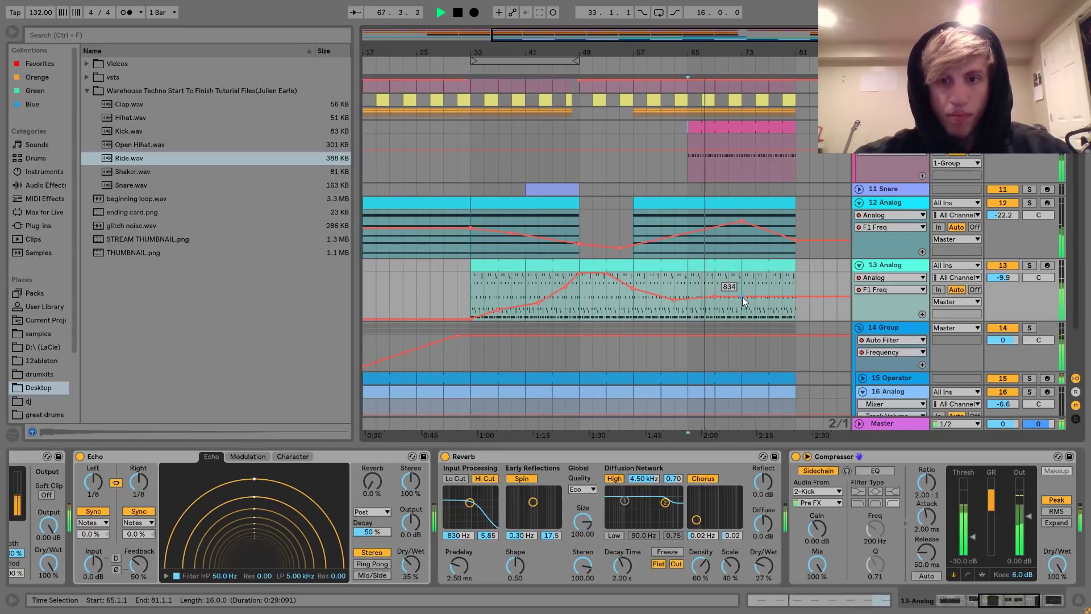
pyautogui.moveTo(755, 296)
pyautogui.mouseDown()
pyautogui.moveTo(770, 302)
pyautogui.moveTo(742, 295)
pyautogui.moveTo(742, 276)
pyautogui.moveTo(756, 276)
pyautogui.mouseUp()
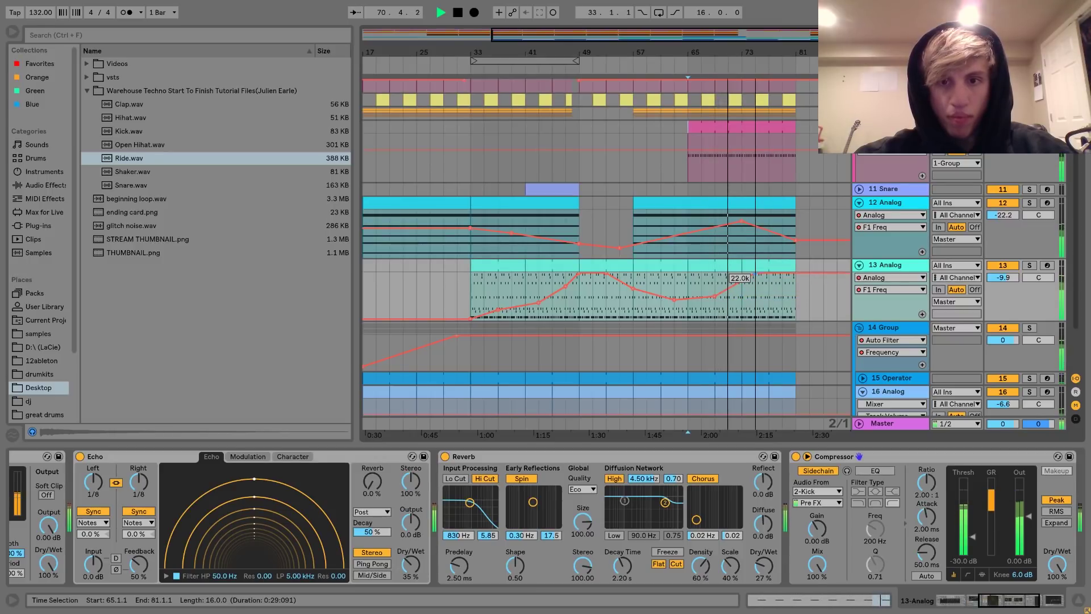
pyautogui.moveTo(795, 273); pyautogui.dragTo(796, 308)
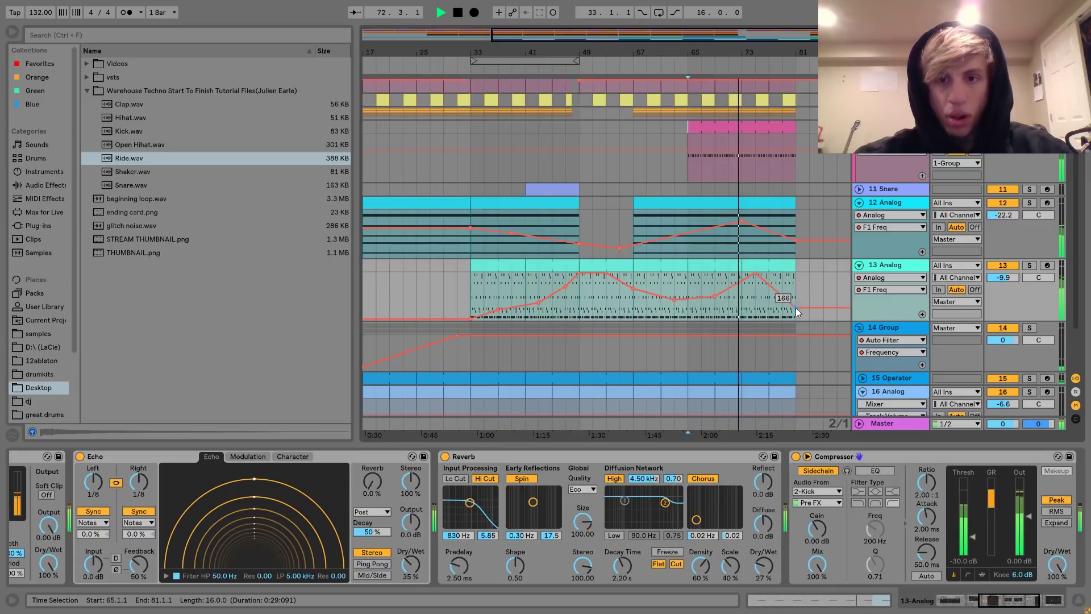
# Step: Fold the 13 Analog, 14 Group and 10 Ride tracks, then select the ride clips and stop playback
pyautogui.click(860, 265)
pyautogui.click(859, 278)
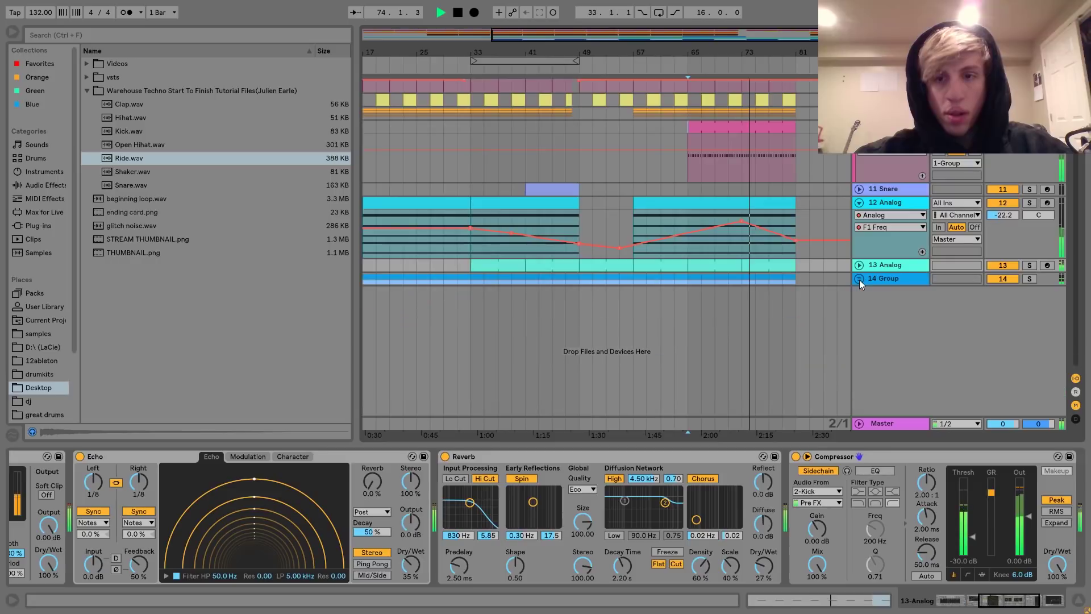
pyautogui.scroll(3, 857, 267)
pyautogui.click(862, 237)
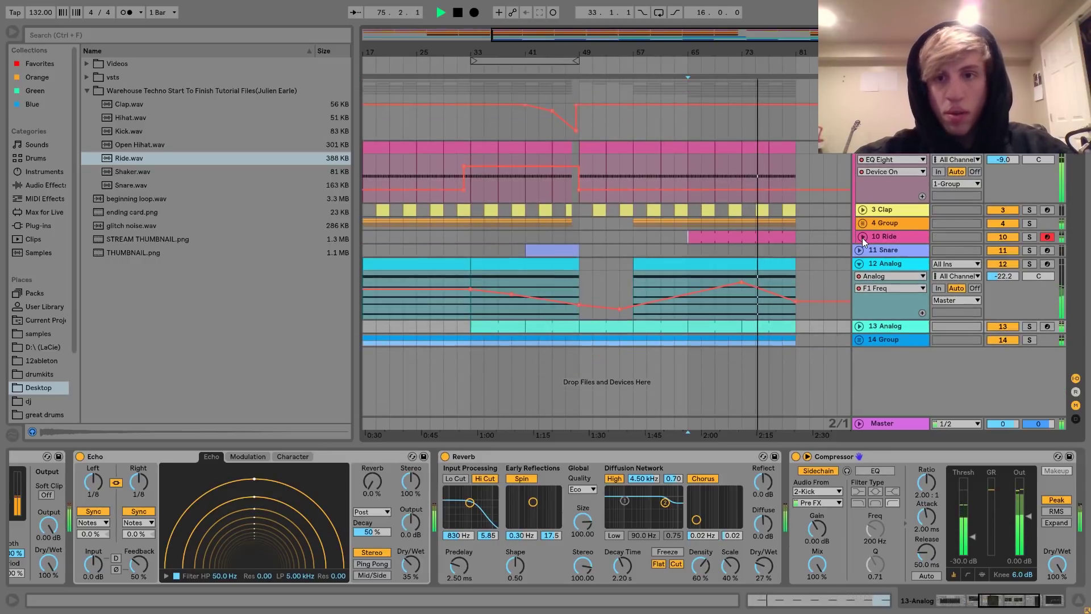
pyautogui.click(778, 238)
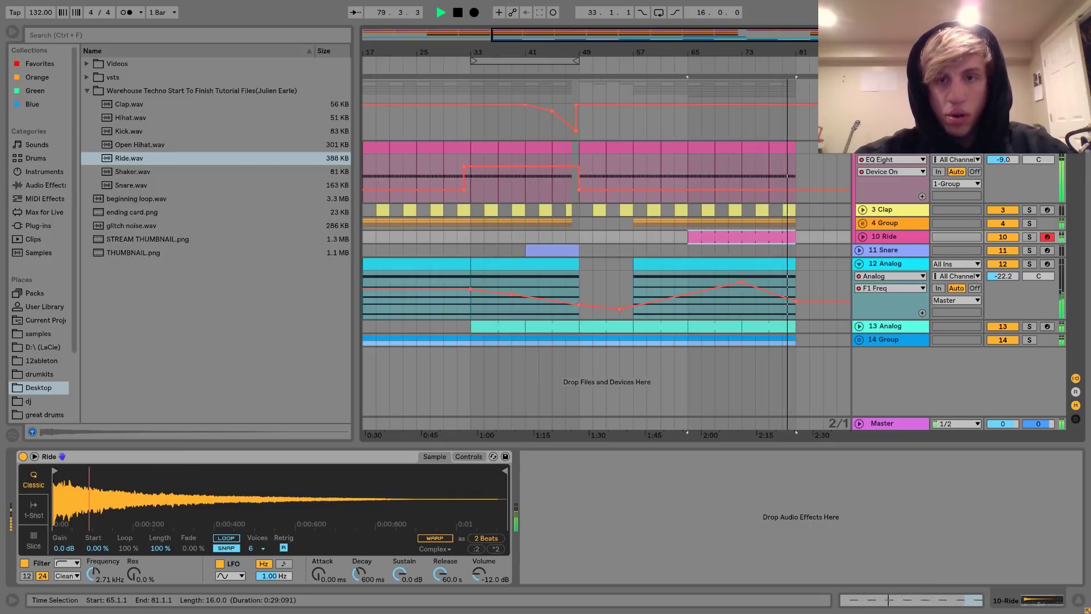
pyautogui.press('space')
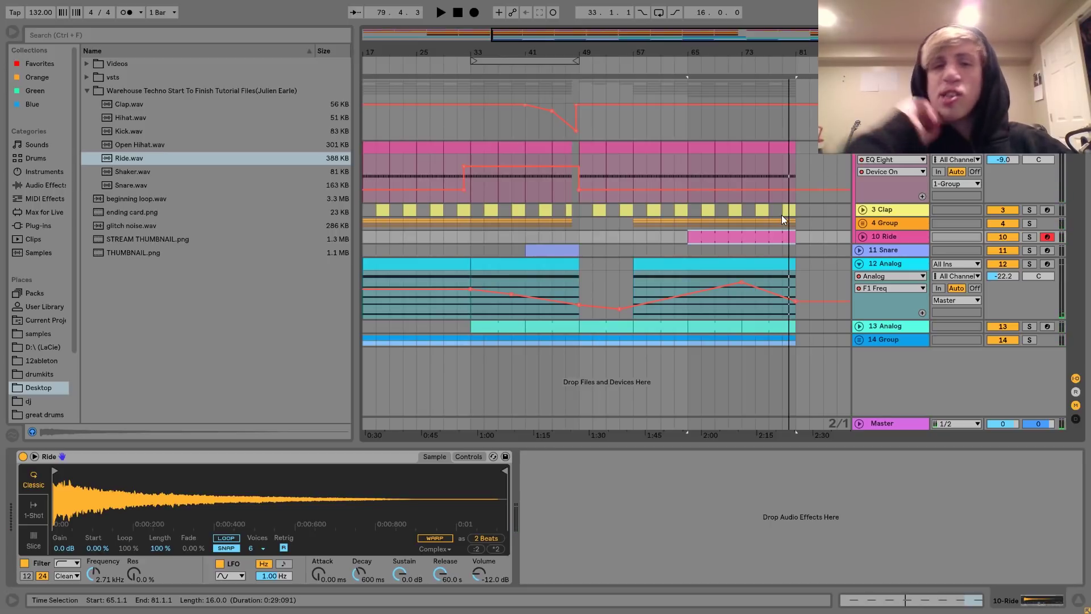
# Step: Solo the drum group and loop bars 65 to 69
pyautogui.click(687, 123)
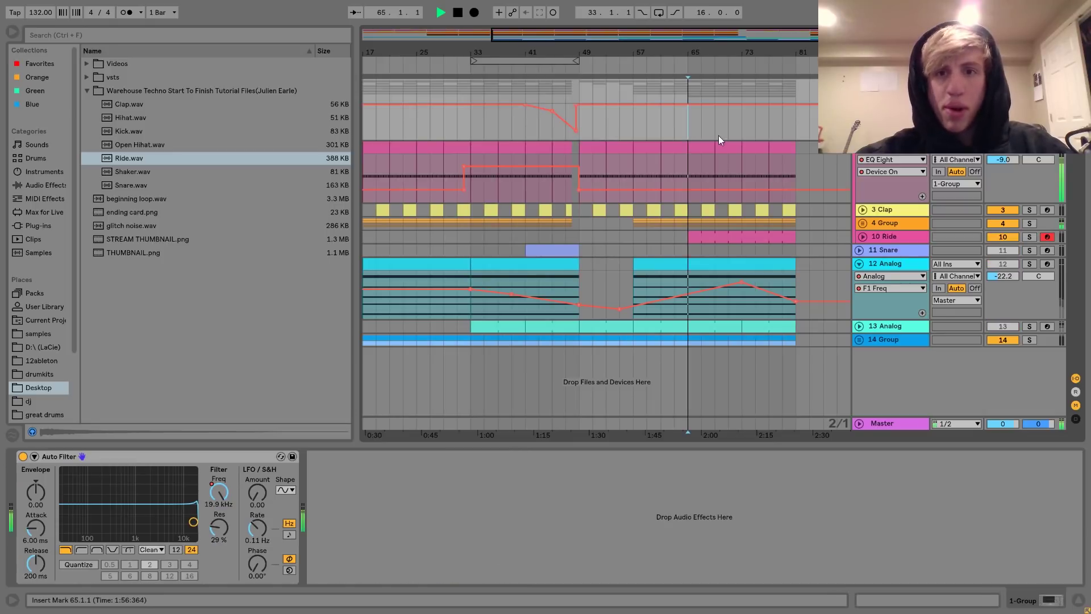
pyautogui.keyDown('shift'); pyautogui.click(715, 125); pyautogui.keyUp('shift')
pyautogui.hotkey('ctrl', 'l')
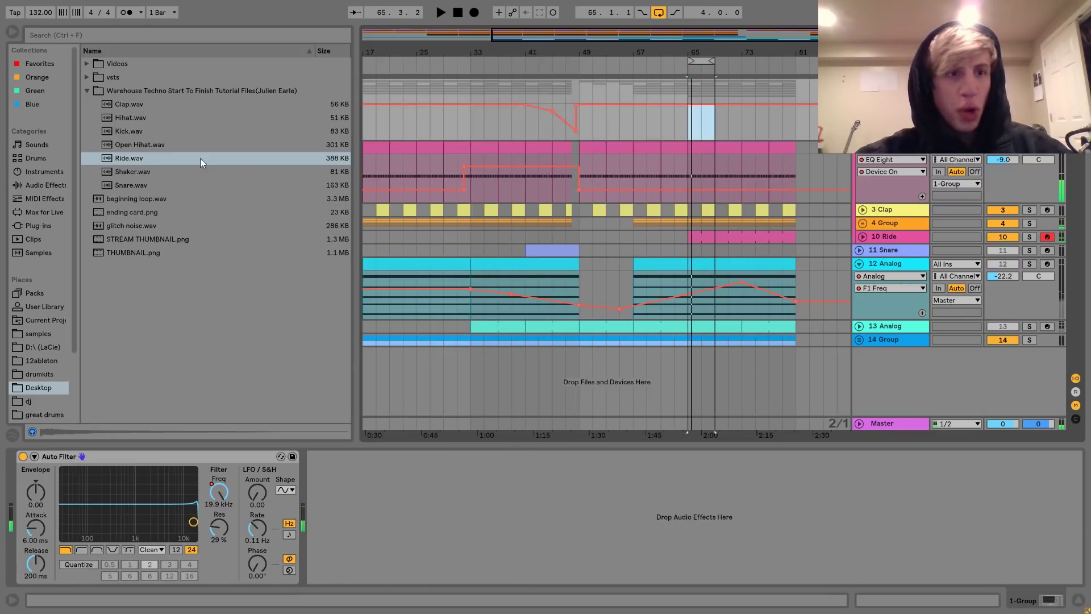
# Step: Play the loop briefly and add a Drum Buss before the Auto Filter on the drum group
pyautogui.click(43, 184)
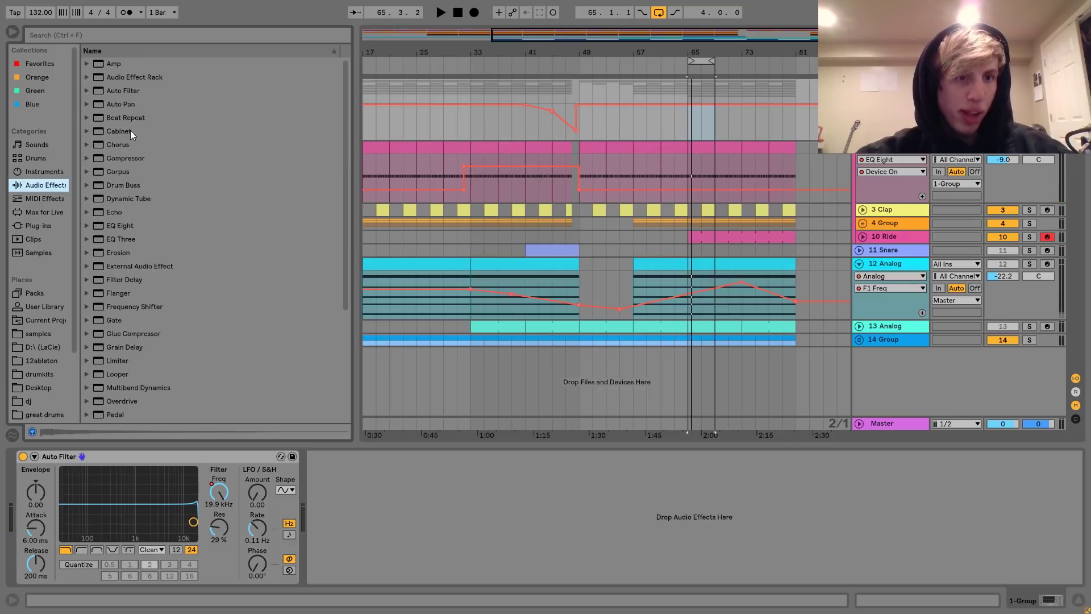
pyautogui.press('space')
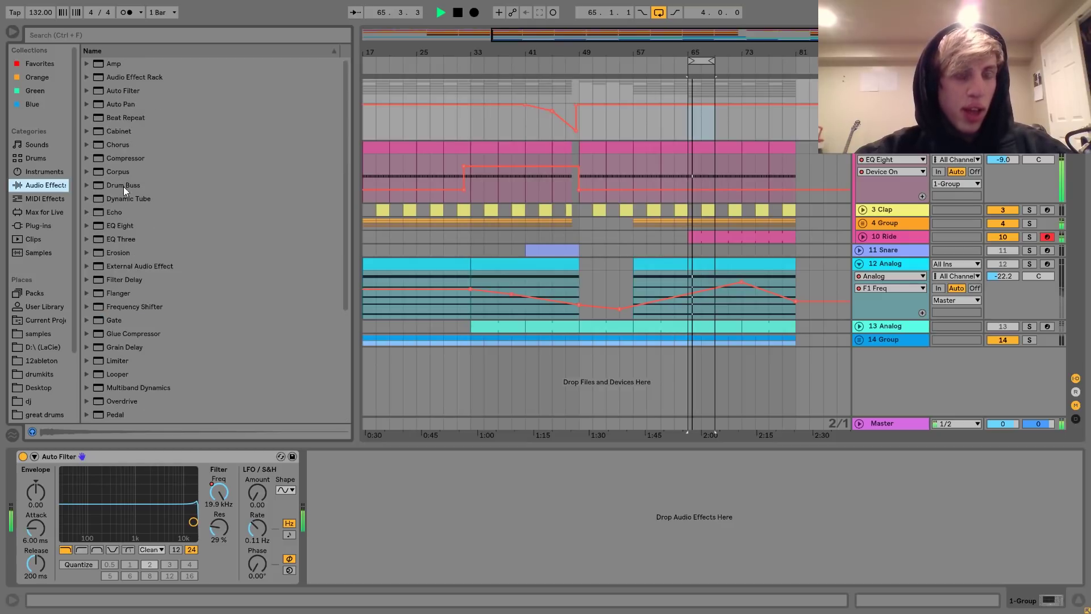
pyautogui.press('space')
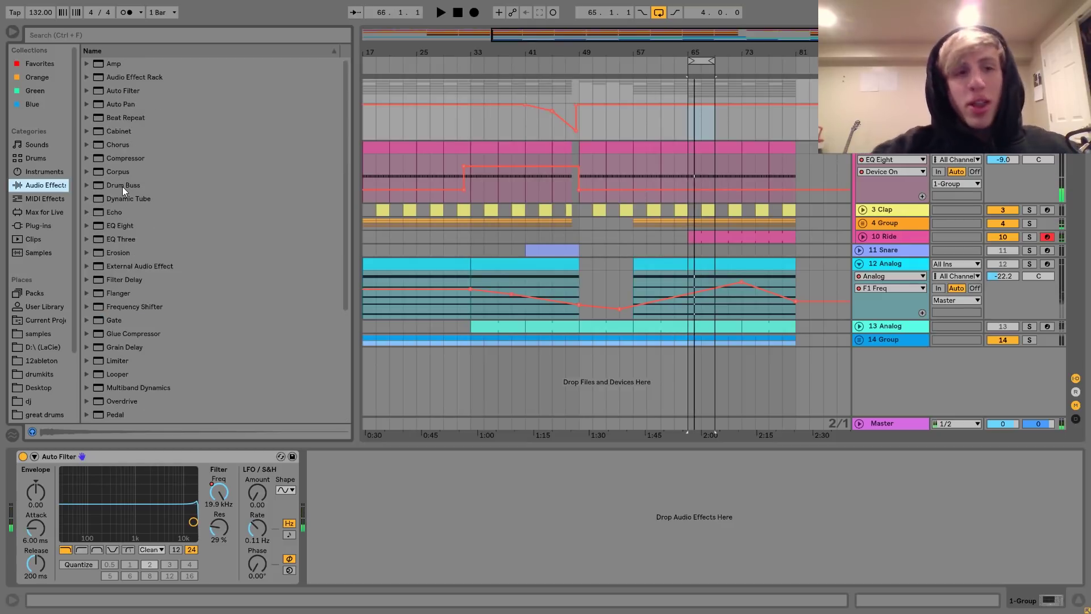
pyautogui.moveTo(122, 187); pyautogui.dragTo(33, 485)
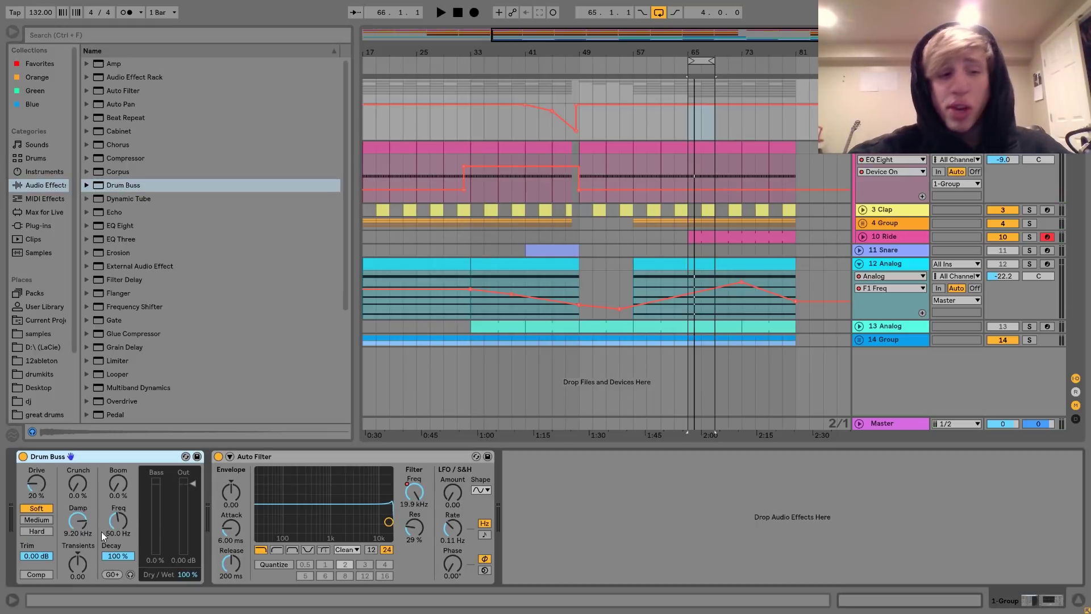
# Step: Set the Drum Buss to Medium drive with 12 % Crunch and 20.0 kHz Damp while the loop plays
pyautogui.press('space')
pyautogui.moveTo(78, 520); pyautogui.dragTo(78, 492)
pyautogui.click(37, 520)
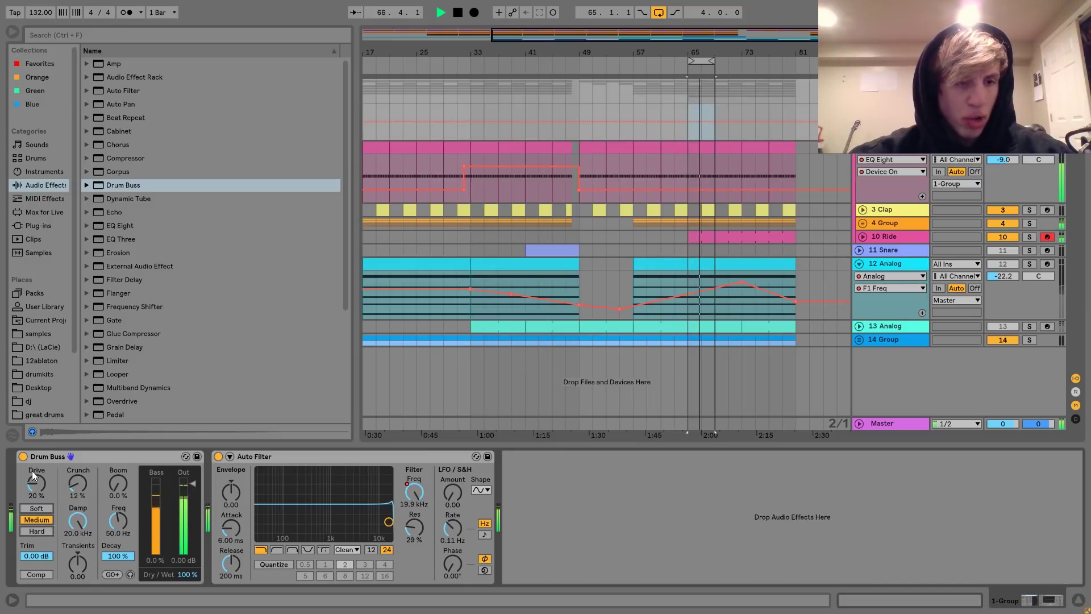
# Step: Compare the loop with the Drum Buss bypassed and enabled, and listen to it again with the full mix
pyautogui.click(23, 456)
pyautogui.press('space')
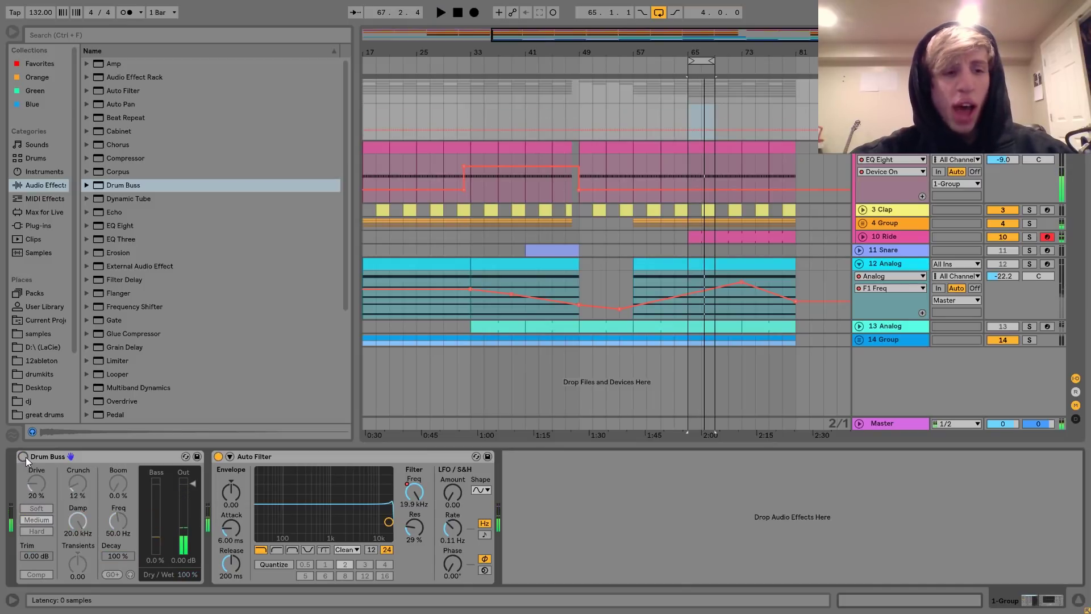
pyautogui.press('space')
pyautogui.click(23, 457)
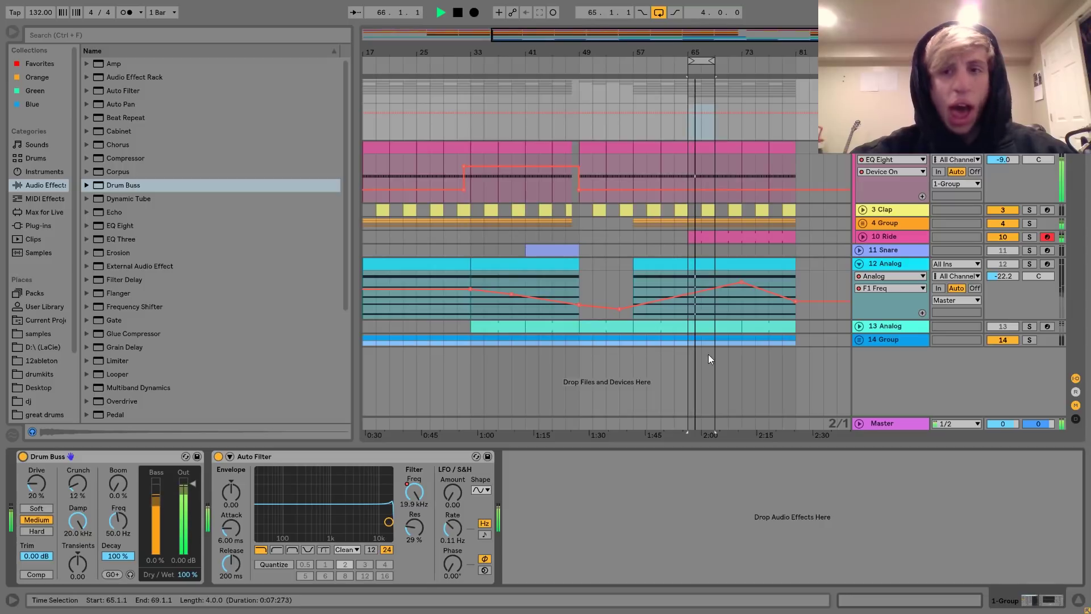
pyautogui.press('space')
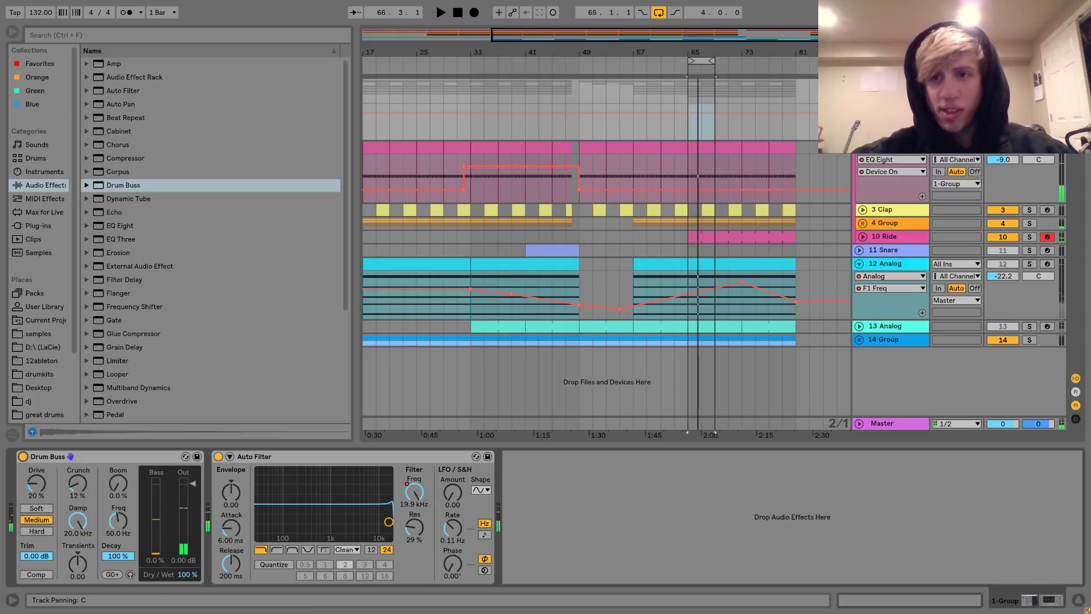
pyautogui.press('space')
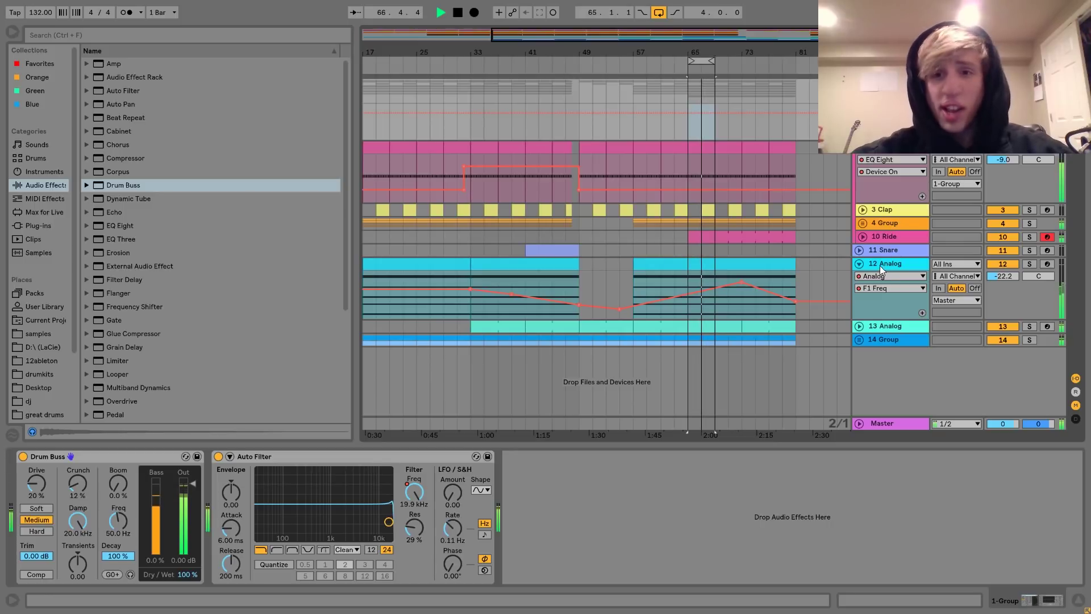
# Step: Solo the 10 Ride track and switch off the filter in its sampler
pyautogui.click(875, 236)
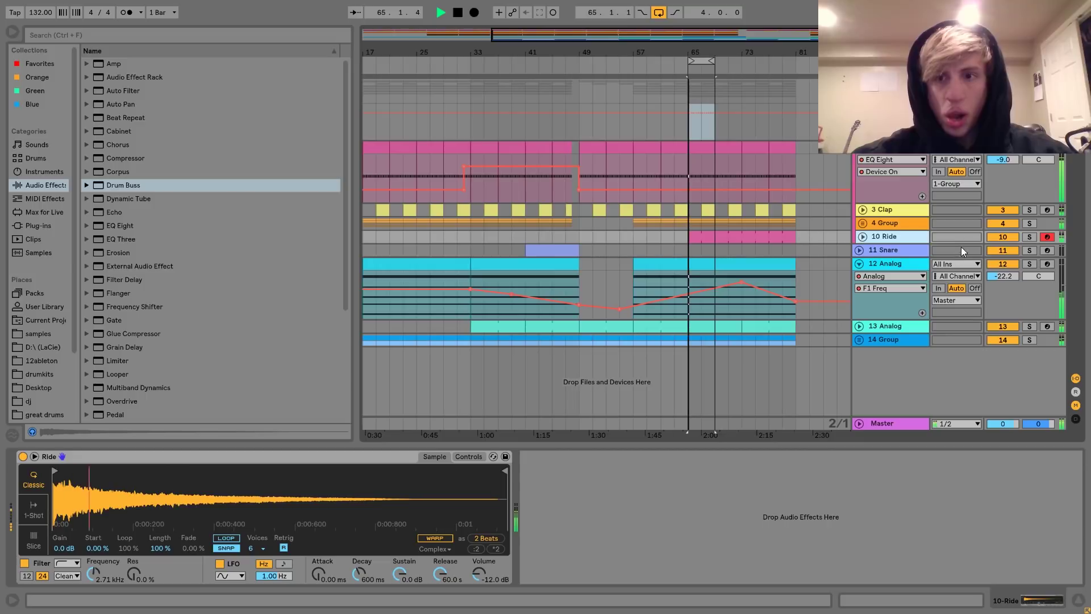
pyautogui.press('space')
pyautogui.click(1029, 237)
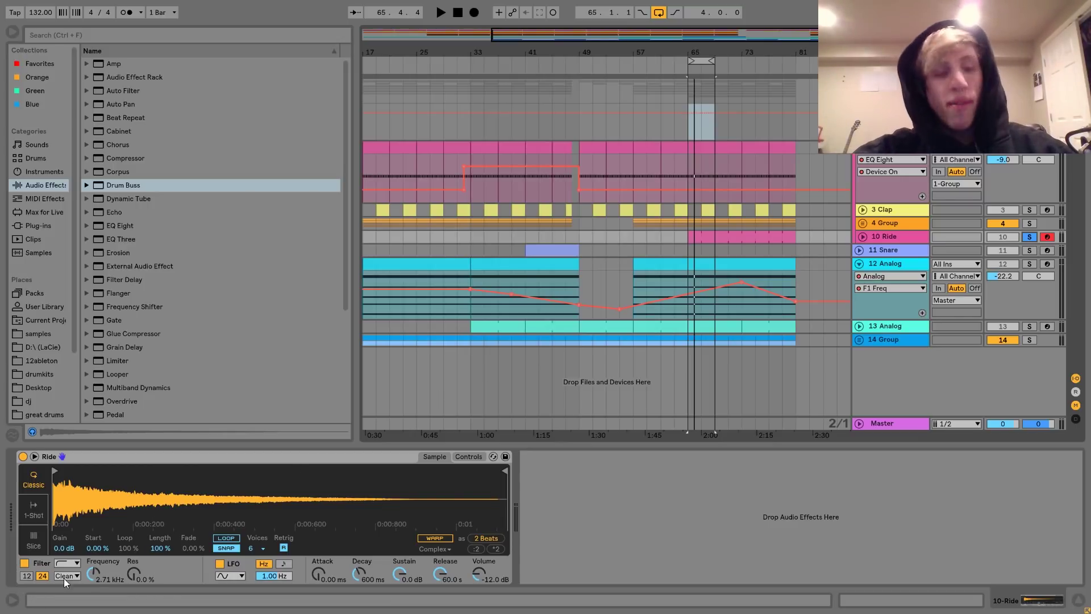
pyautogui.click(24, 562)
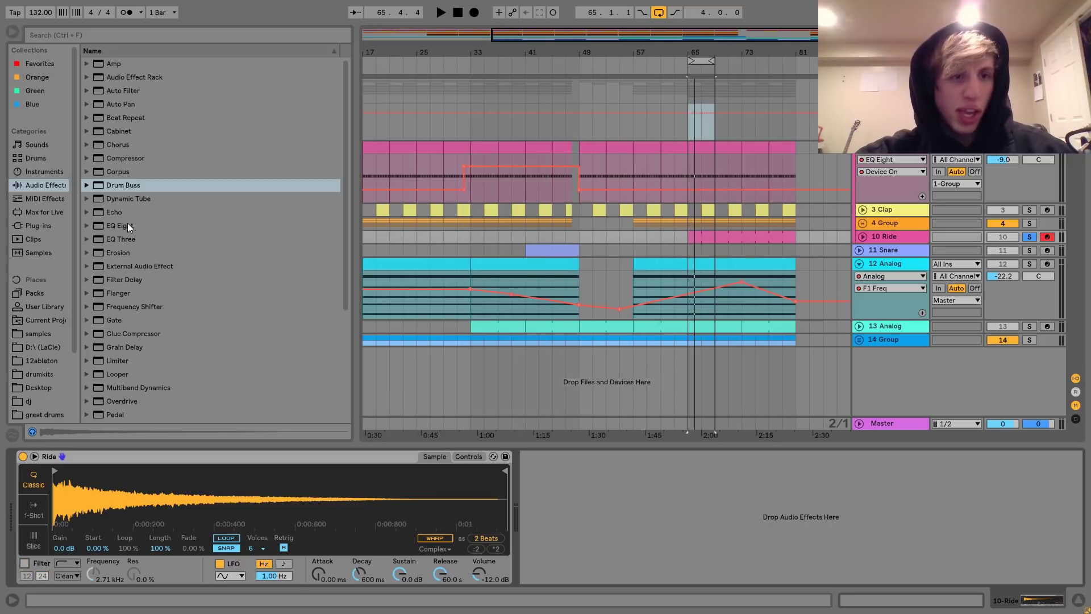
# Step: Add an EQ Eight after the sampler on the 10 Ride track and play the loop to check its spectrum
pyautogui.moveTo(127, 226); pyautogui.dragTo(564, 504)
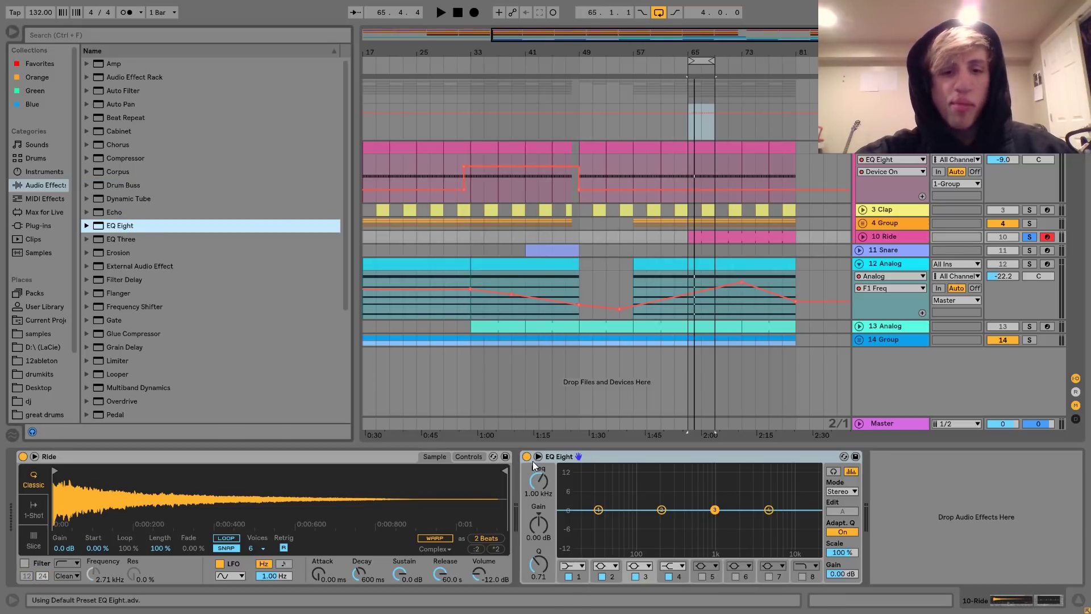
pyautogui.press('space')
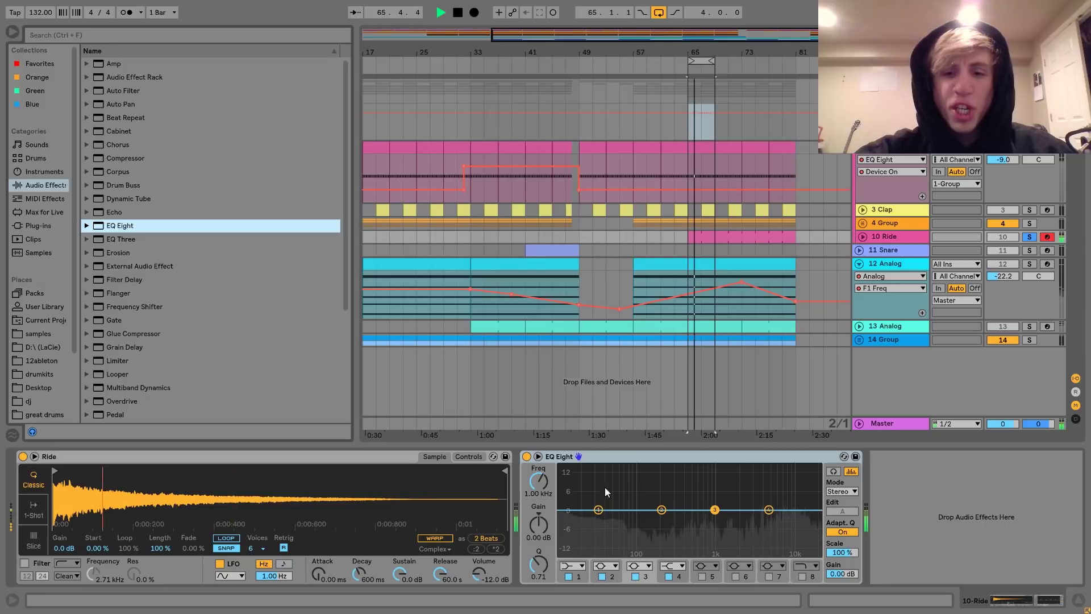
pyautogui.press('space')
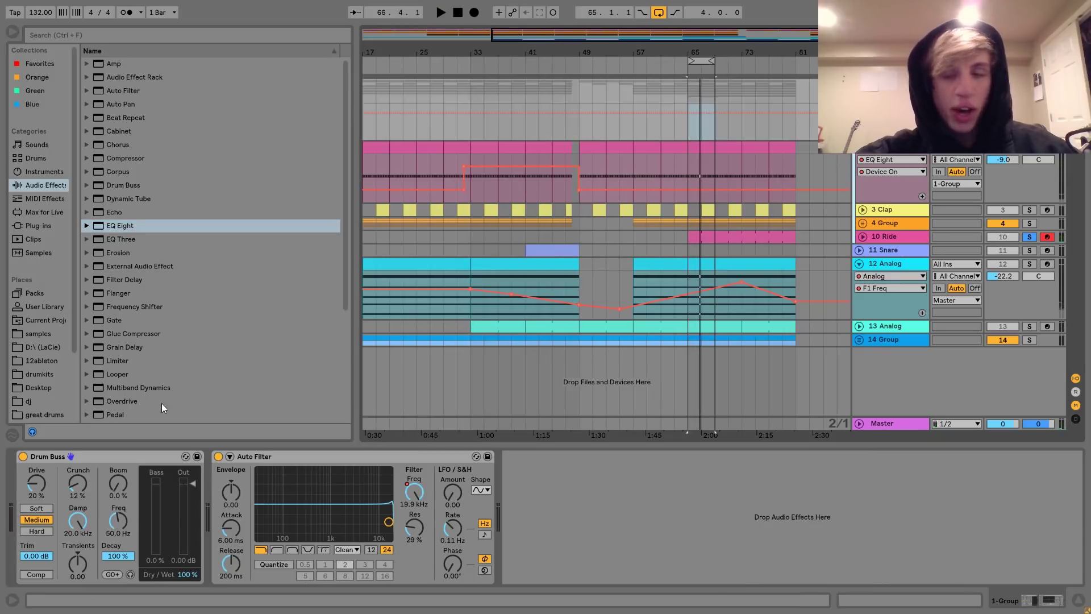
# Step: Change band 1 of the ride's EQ Eight to a low-cut filter
pyautogui.click(878, 234)
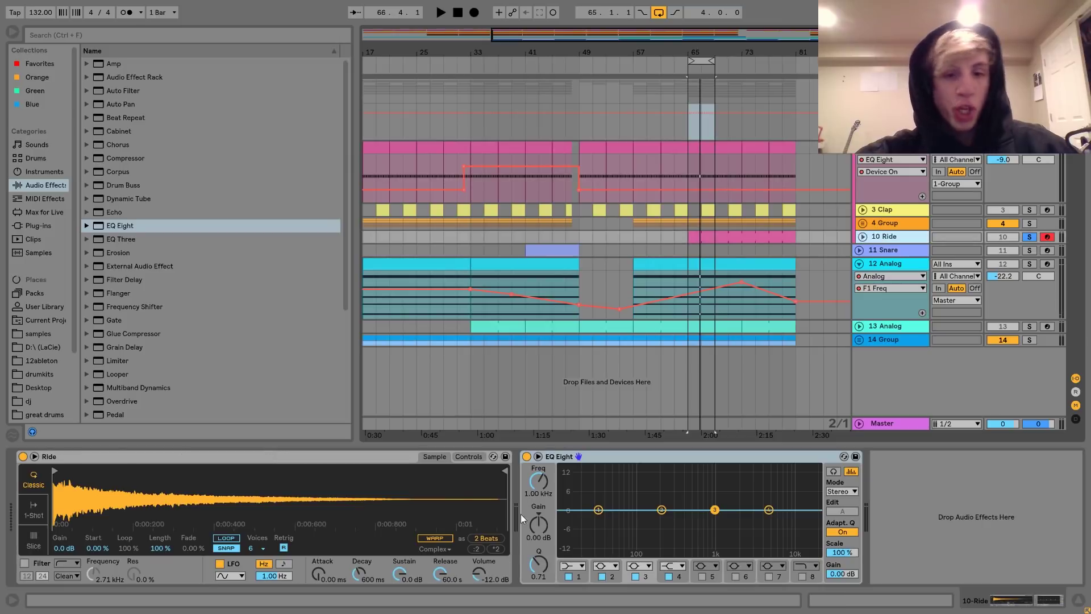
pyautogui.click(572, 565)
pyautogui.click(581, 492)
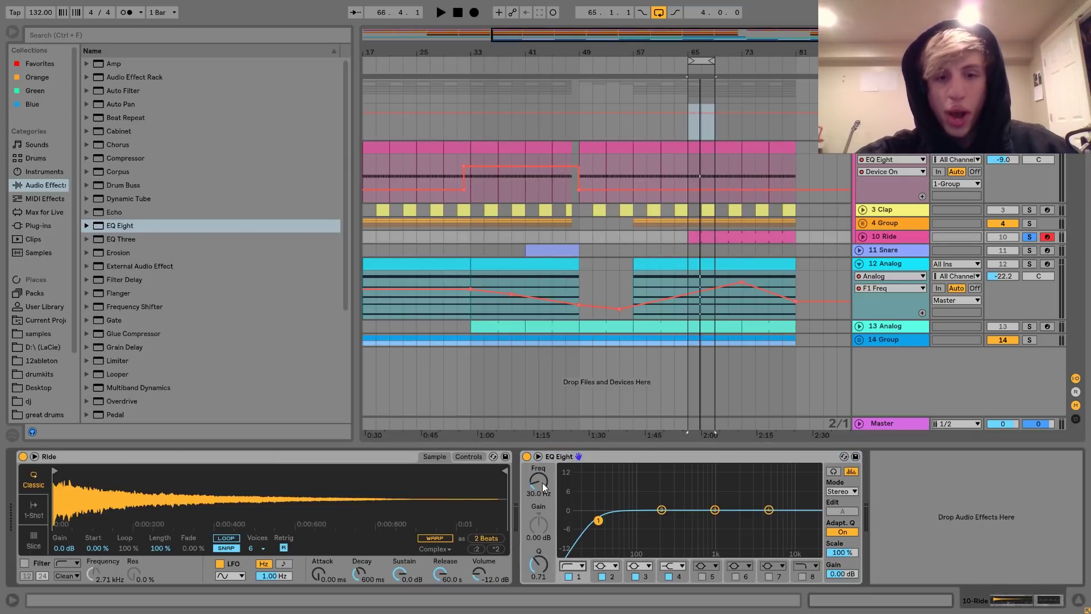
# Step: Set the ride EQ's band 1 low cut to 1.41 kHz and enlarge the EQ Eight's frequency display while listening
pyautogui.moveTo(542, 482); pyautogui.dragTo(536, 466)
pyautogui.press('space')
pyautogui.click(537, 456)
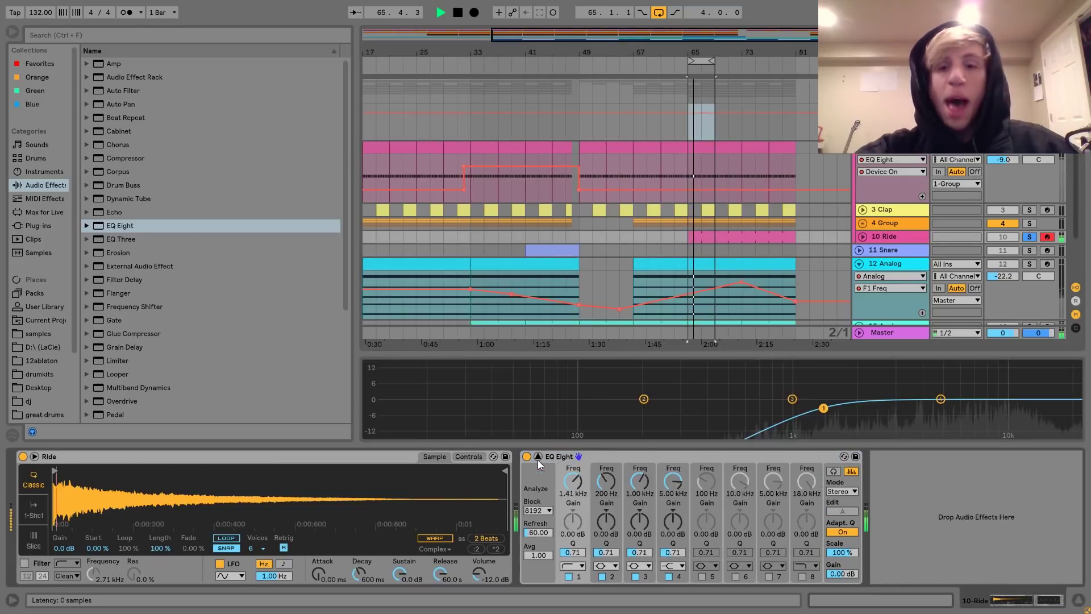
pyautogui.moveTo(846, 314); pyautogui.dragTo(846, 160)
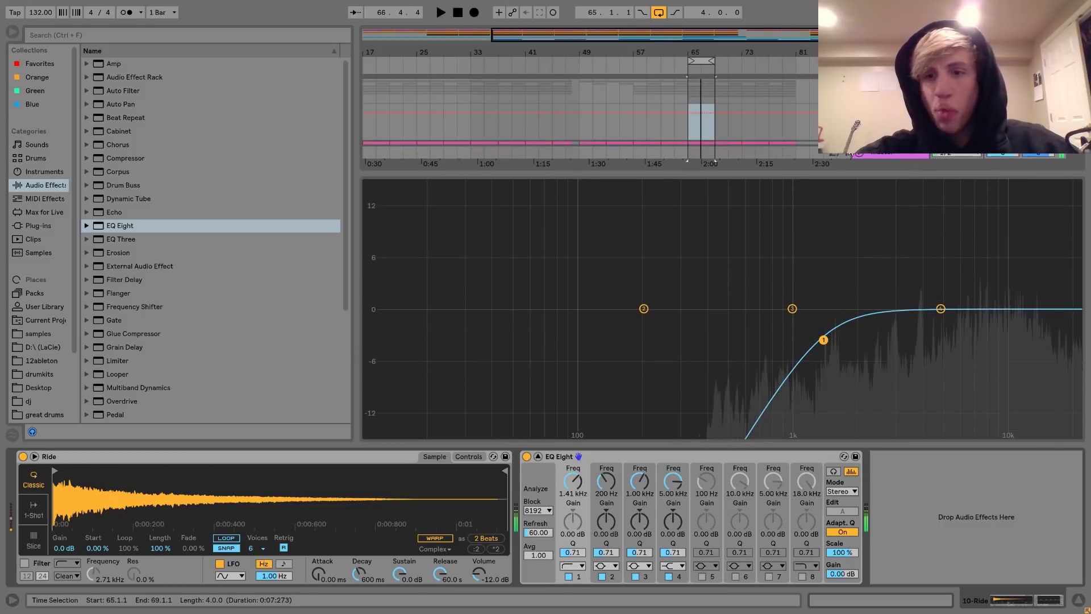
pyautogui.press('space')
# Step: Enable band 5 with a Q of 13.5 and a 15 dB boost, sweeping it to 3.93 kHz during playback
pyautogui.click(702, 577)
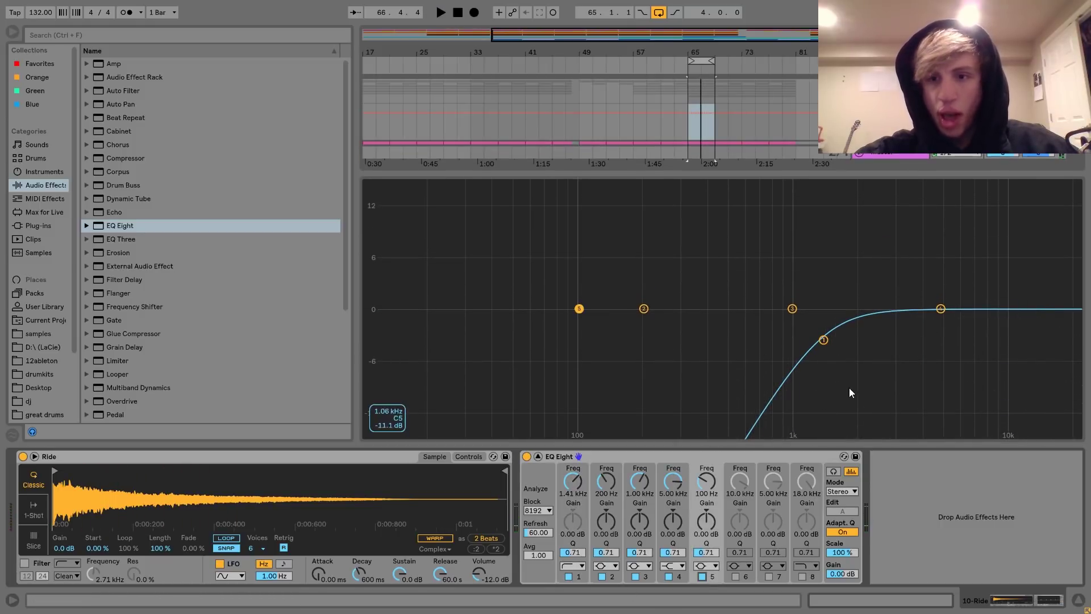
pyautogui.moveTo(581, 310); pyautogui.dragTo(925, 286)
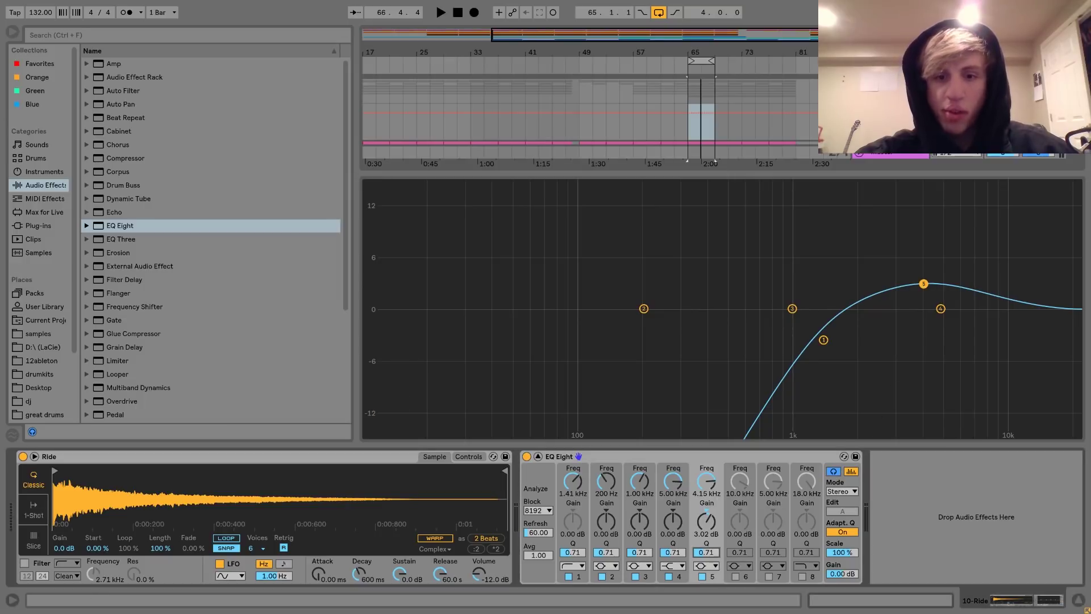
pyautogui.moveTo(706, 553); pyautogui.dragTo(707, 512)
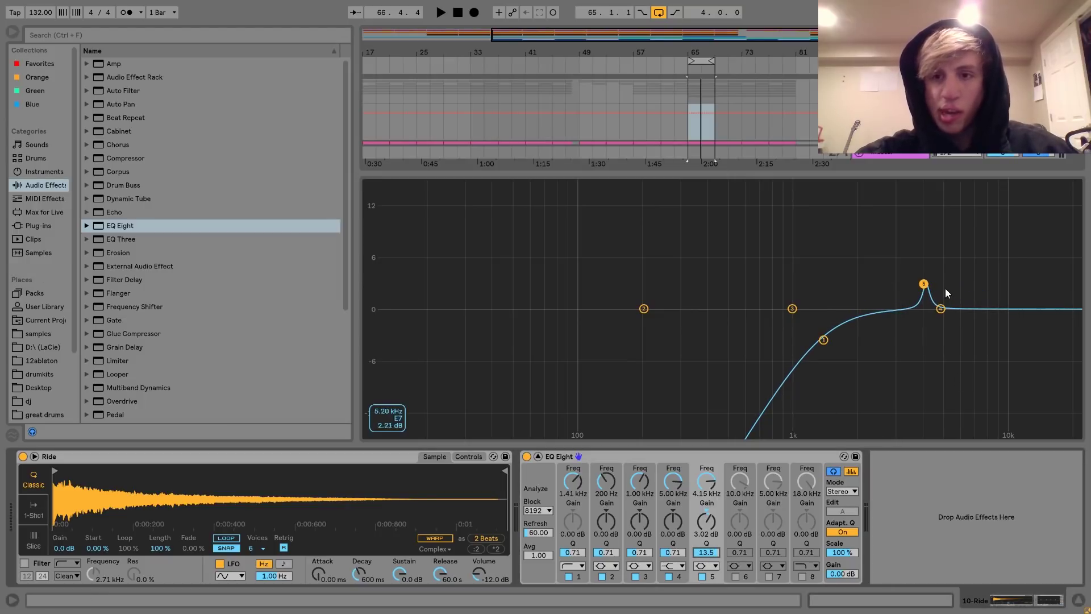
pyautogui.press('space')
pyautogui.moveTo(924, 286); pyautogui.dragTo(920, 183)
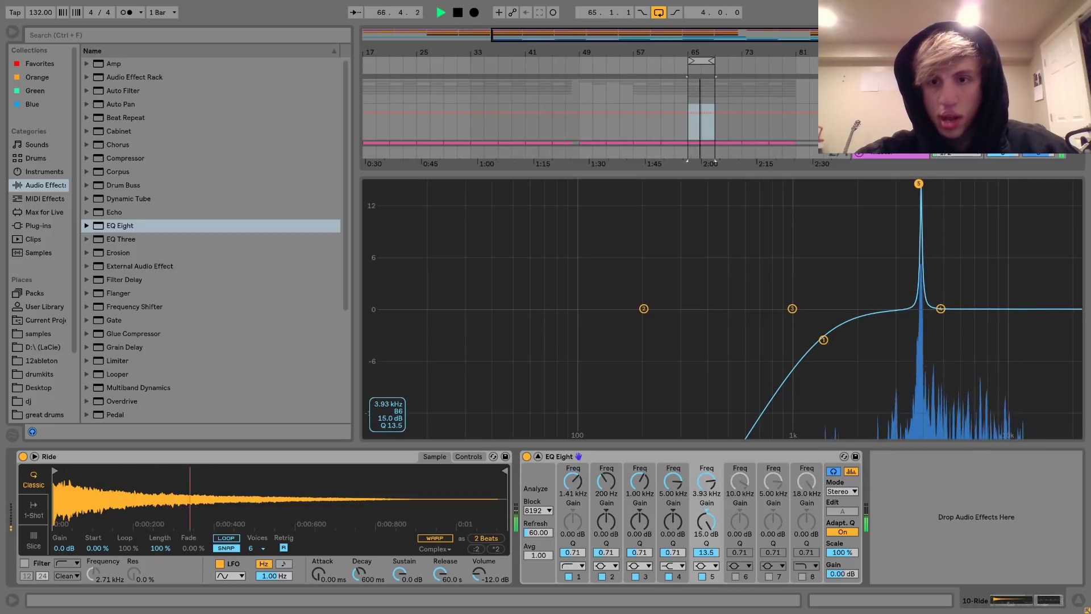
pyautogui.press('space')
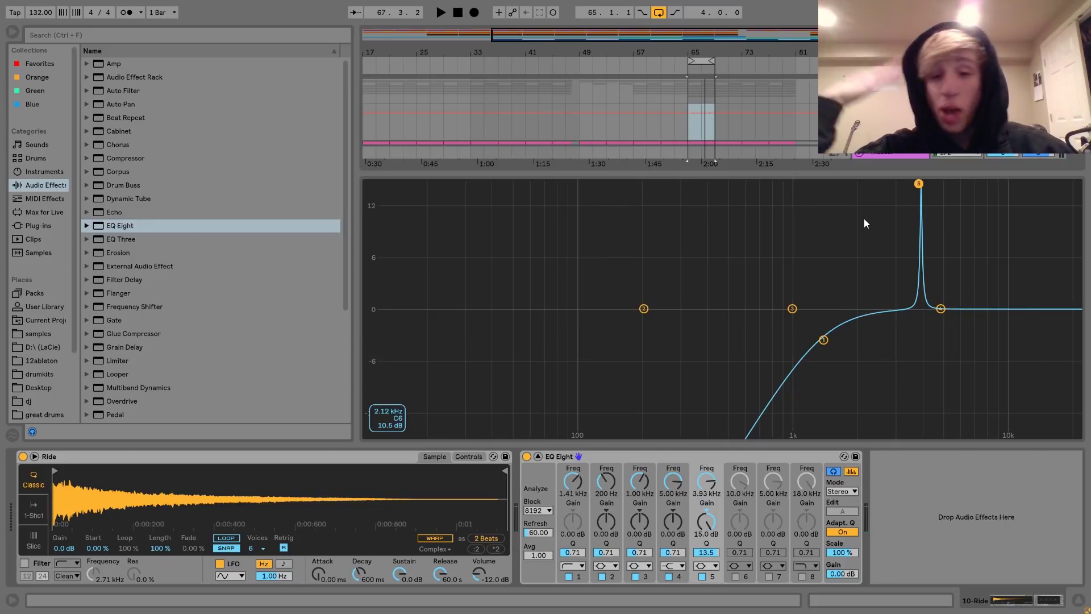
# Step: Widen band 5 to a Q of 5.12 and set its gain to -15 dB
pyautogui.click(705, 553)
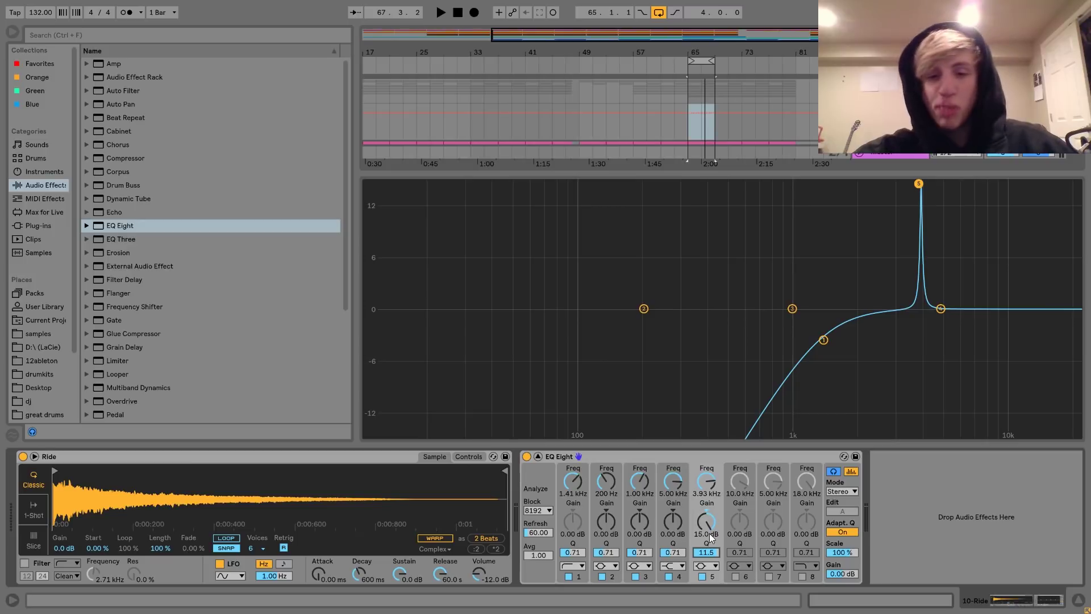
pyautogui.moveTo(706, 553); pyautogui.dragTo(705, 566)
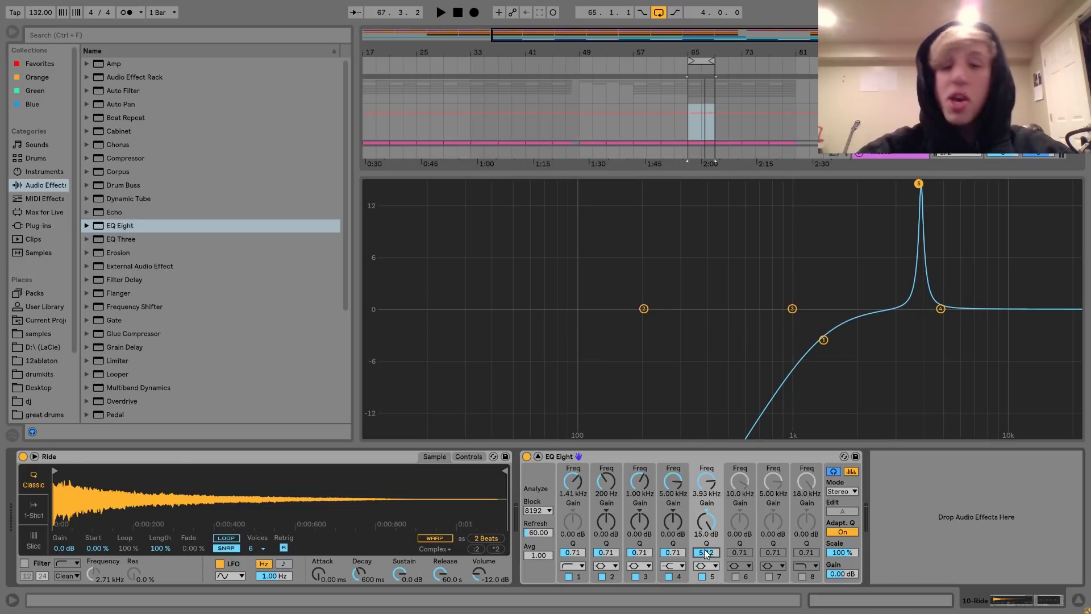
pyautogui.moveTo(706, 521); pyautogui.dragTo(708, 528)
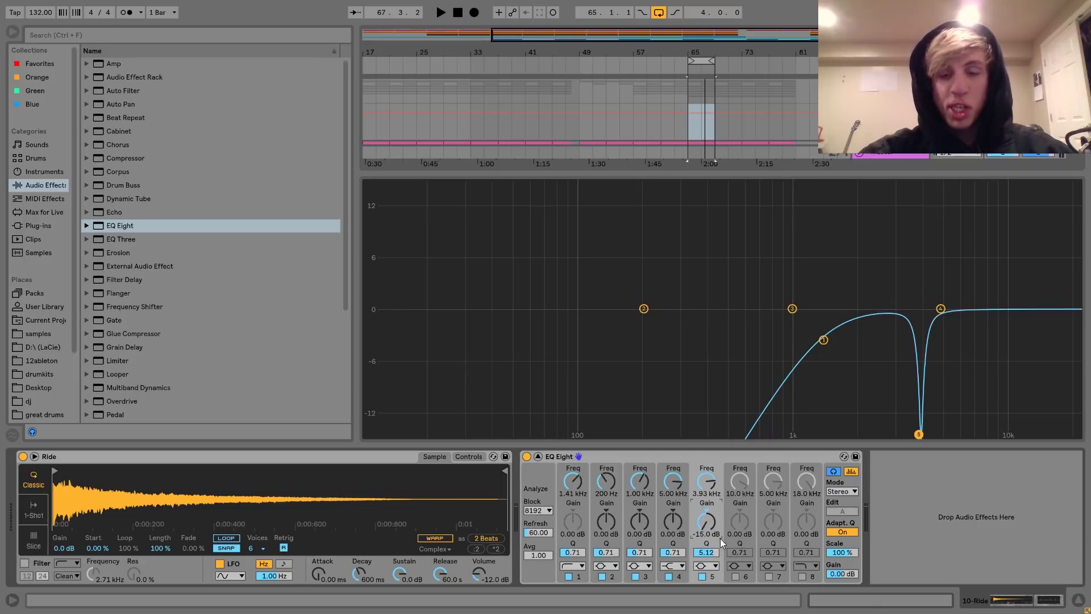
# Step: Play the ride and compare it with band 5 switched off and on
pyautogui.press('space')
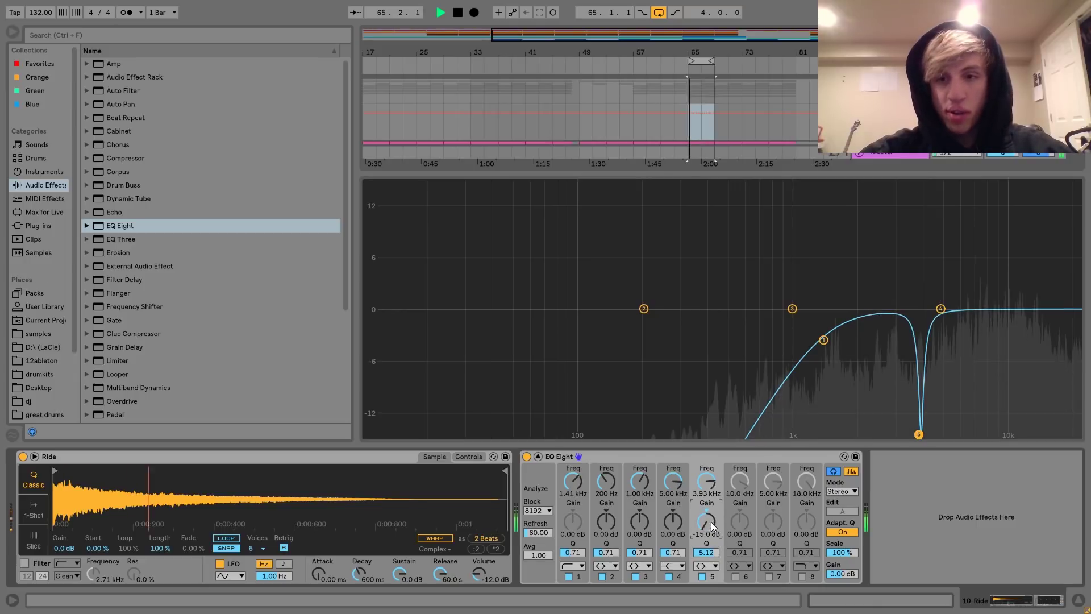
pyautogui.click(702, 577)
pyautogui.click(702, 577)
pyautogui.click(702, 576)
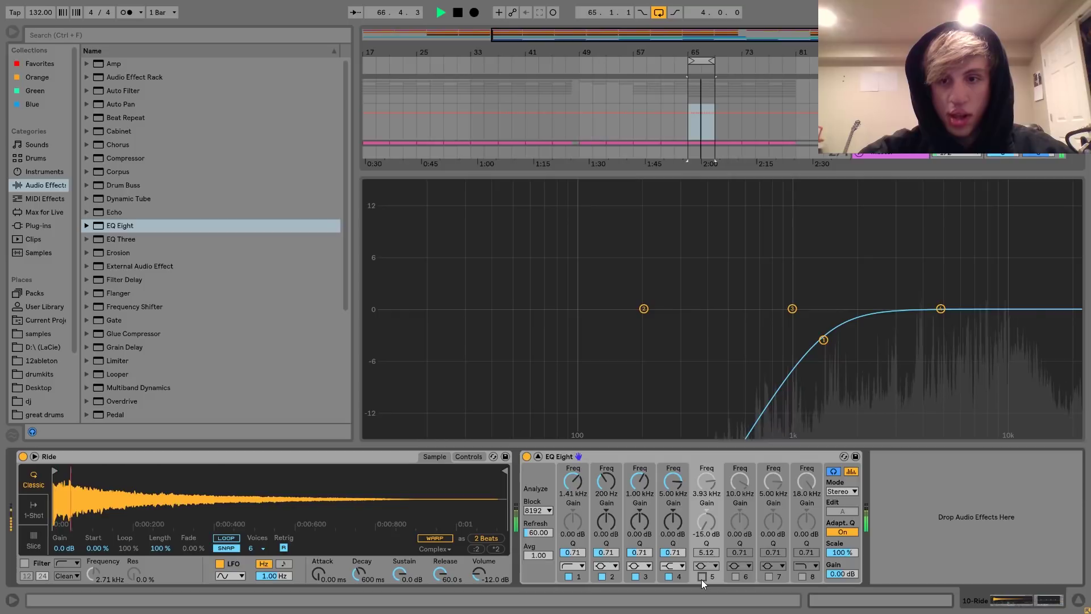
pyautogui.click(702, 577)
pyautogui.press('space')
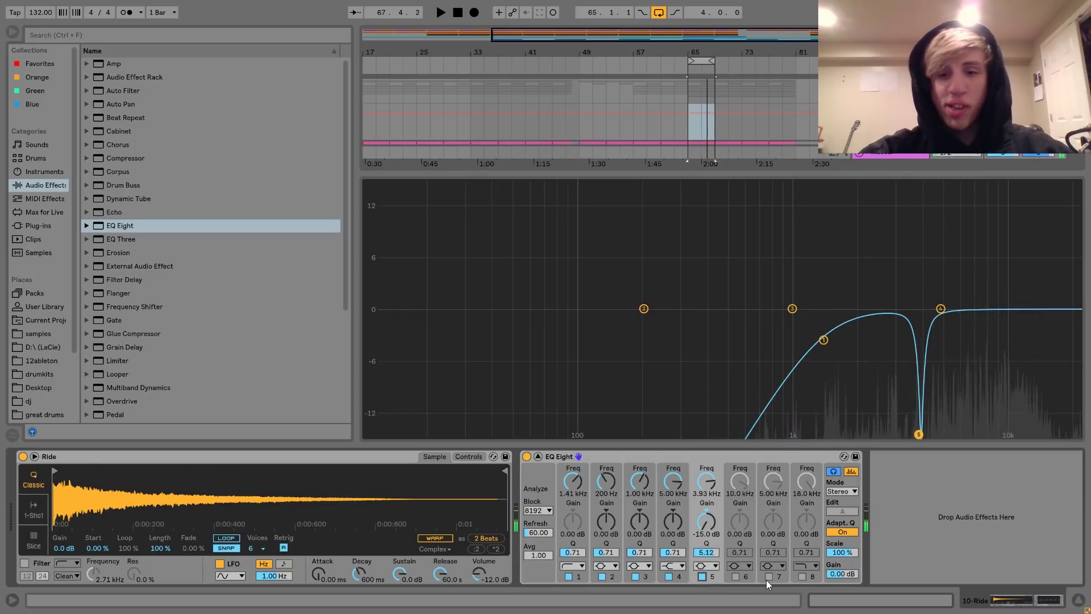
# Step: Enable band 6 as a 15 dB boost with a Q of 6.80 and sweep it to 7.38 kHz during playback
pyautogui.click(735, 576)
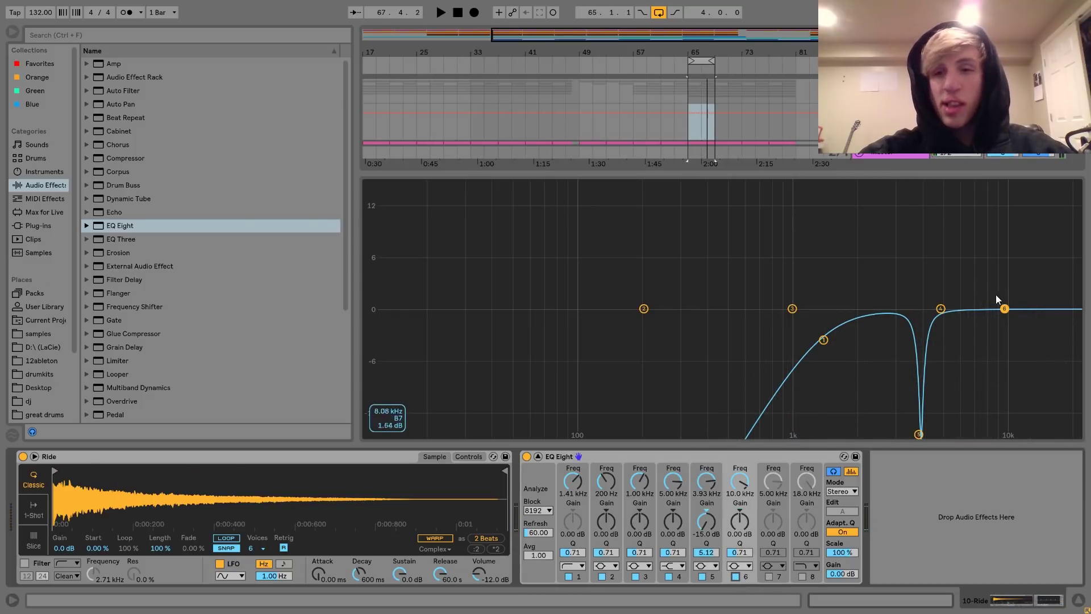
pyautogui.moveTo(1005, 312); pyautogui.dragTo(978, 300)
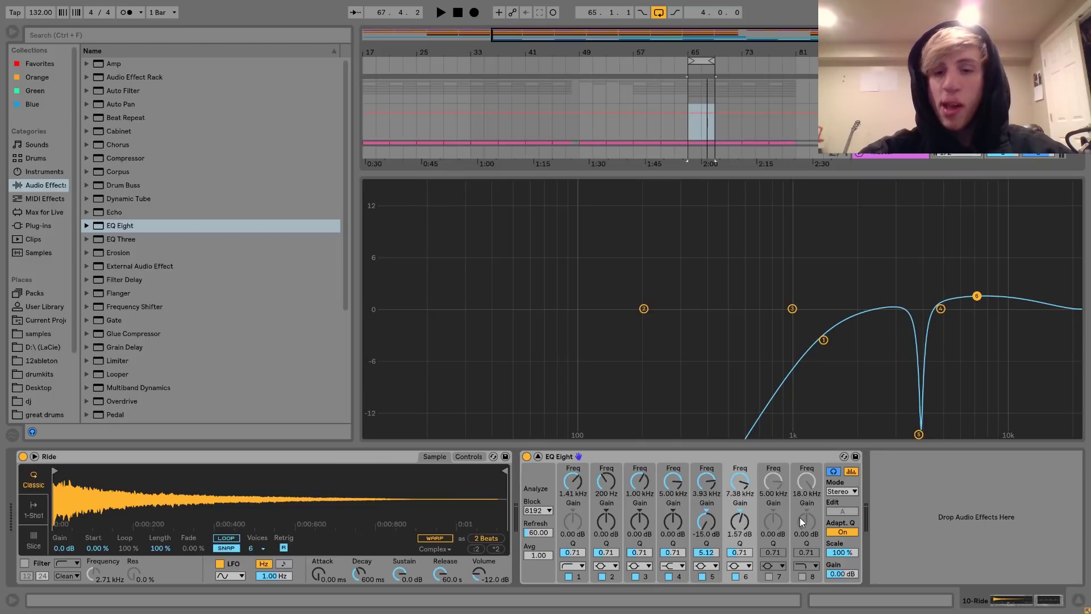
pyautogui.moveTo(742, 554); pyautogui.dragTo(741, 529)
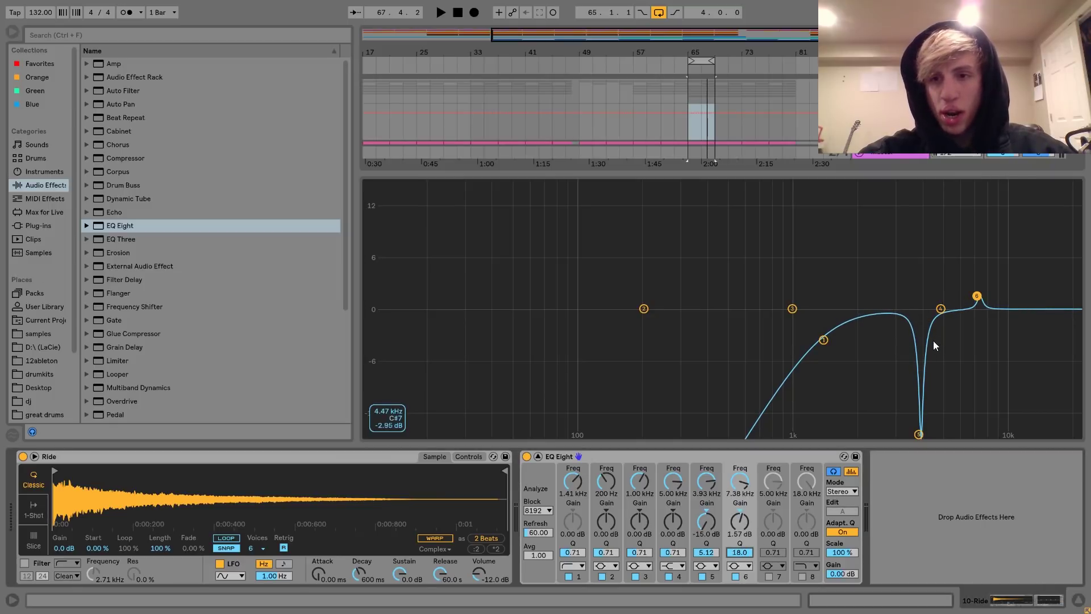
pyautogui.moveTo(981, 296); pyautogui.dragTo(960, 188)
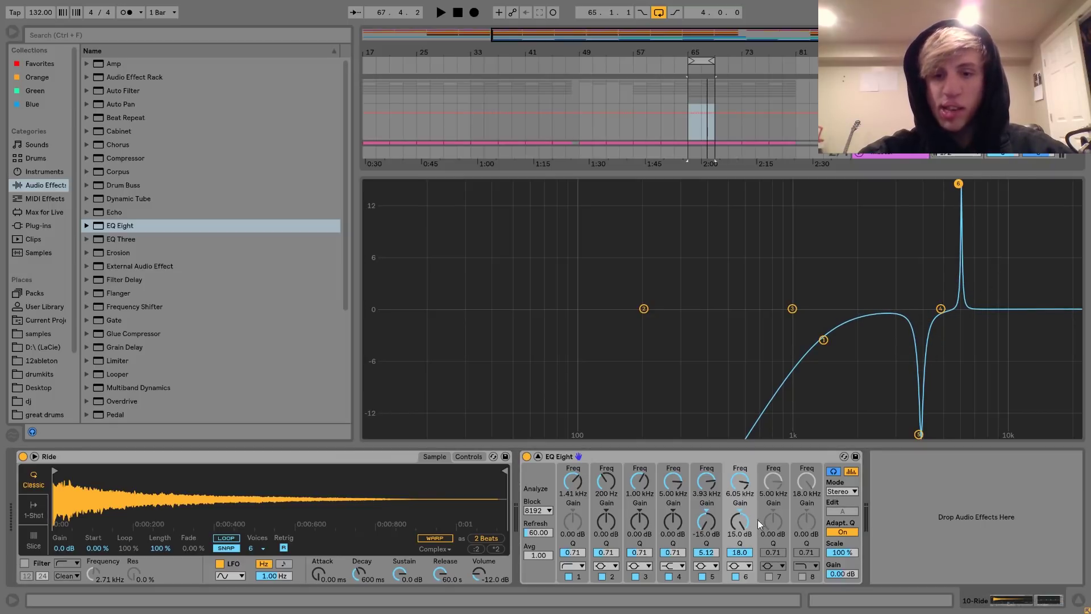
pyautogui.click(739, 527)
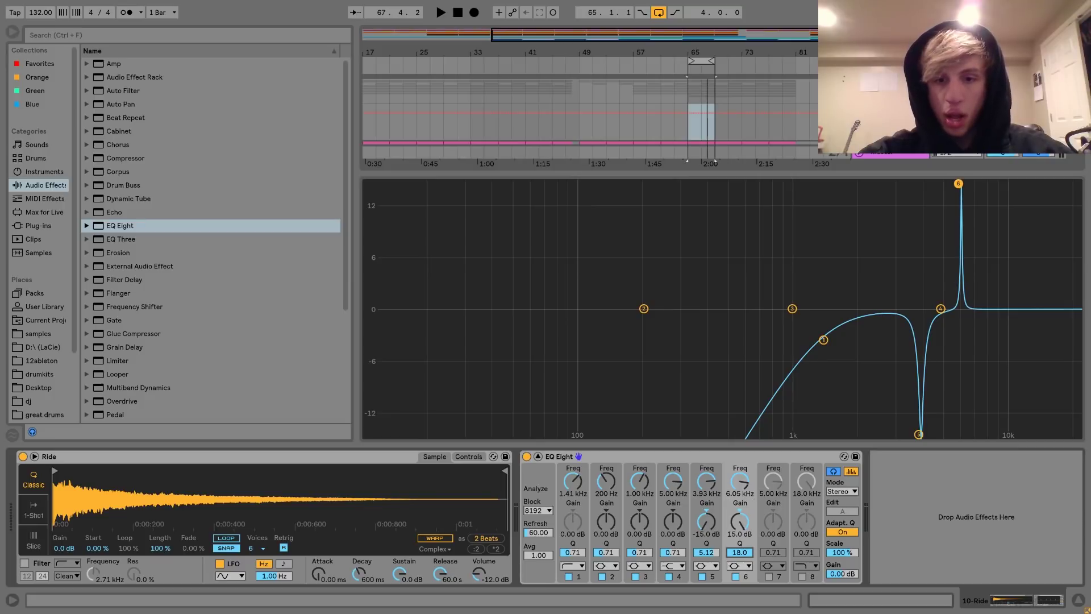
pyautogui.press('space')
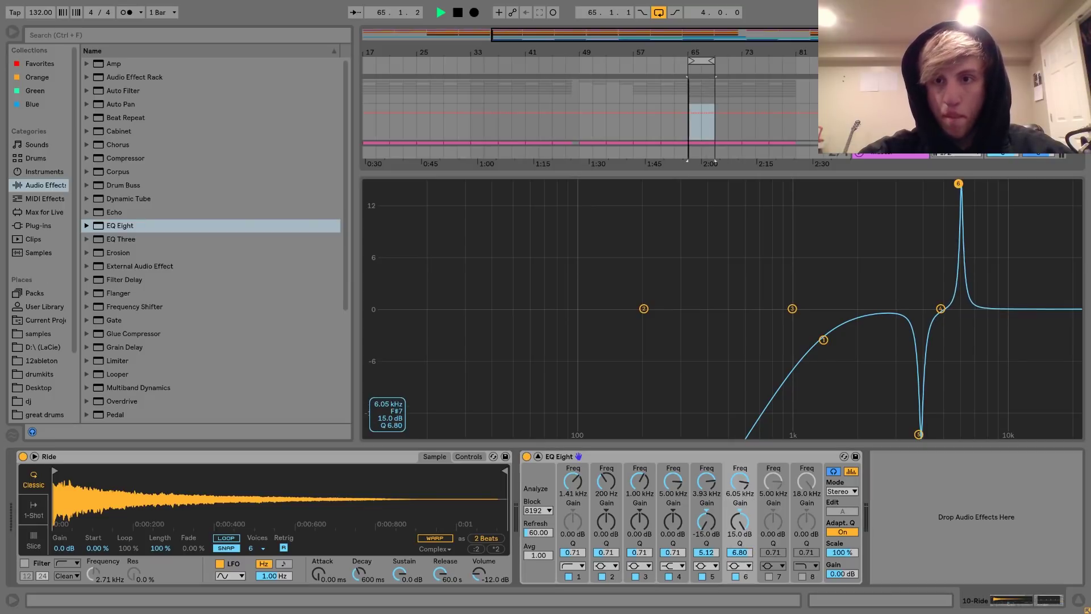
pyautogui.moveTo(958, 185); pyautogui.dragTo(983, 183)
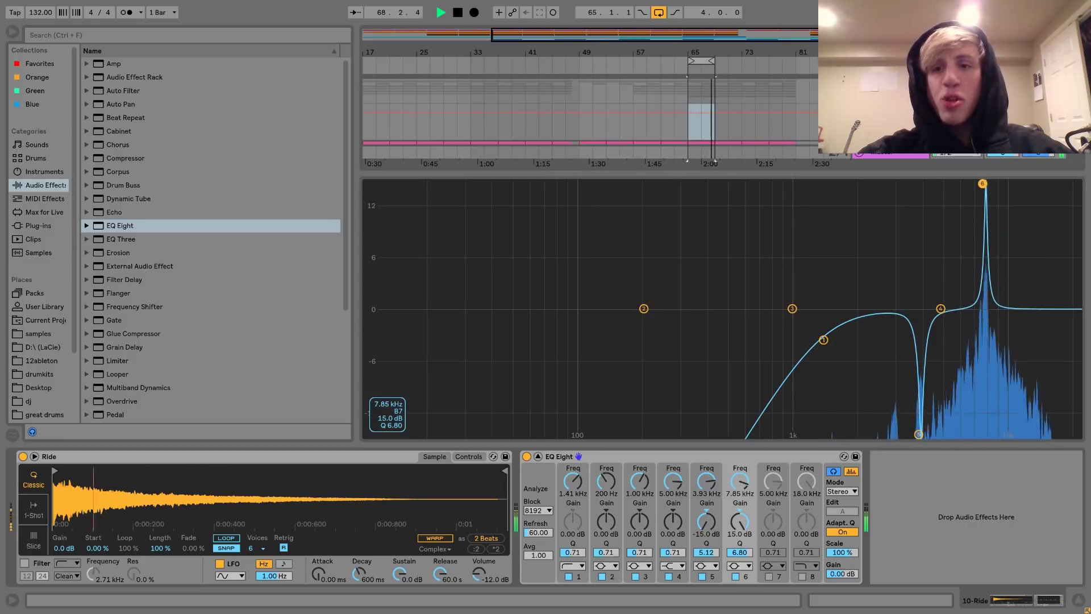
pyautogui.moveTo(983, 183); pyautogui.dragTo(975, 184)
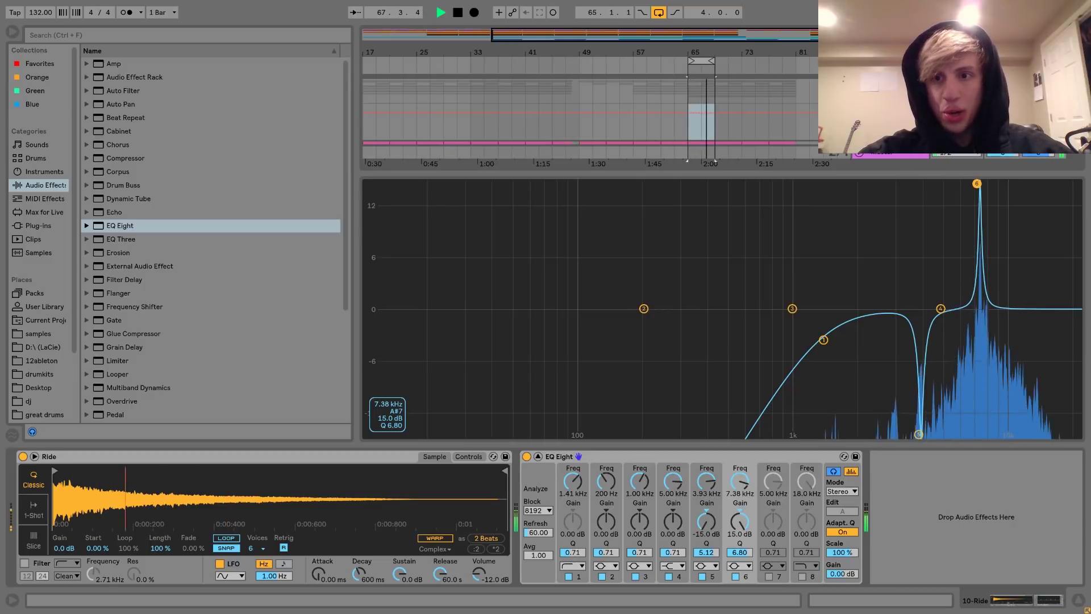
# Step: Set band 6's gain to -15 dB and compare the ride with the band switched off and on
pyautogui.moveTo(737, 522); pyautogui.dragTo(738, 591)
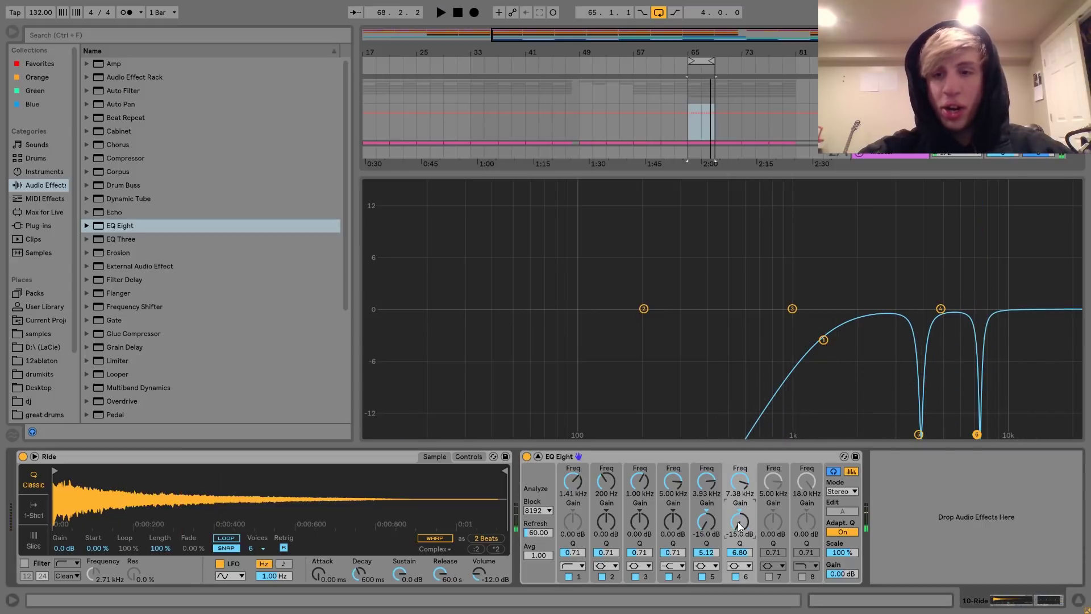
pyautogui.click(735, 577)
pyautogui.click(736, 577)
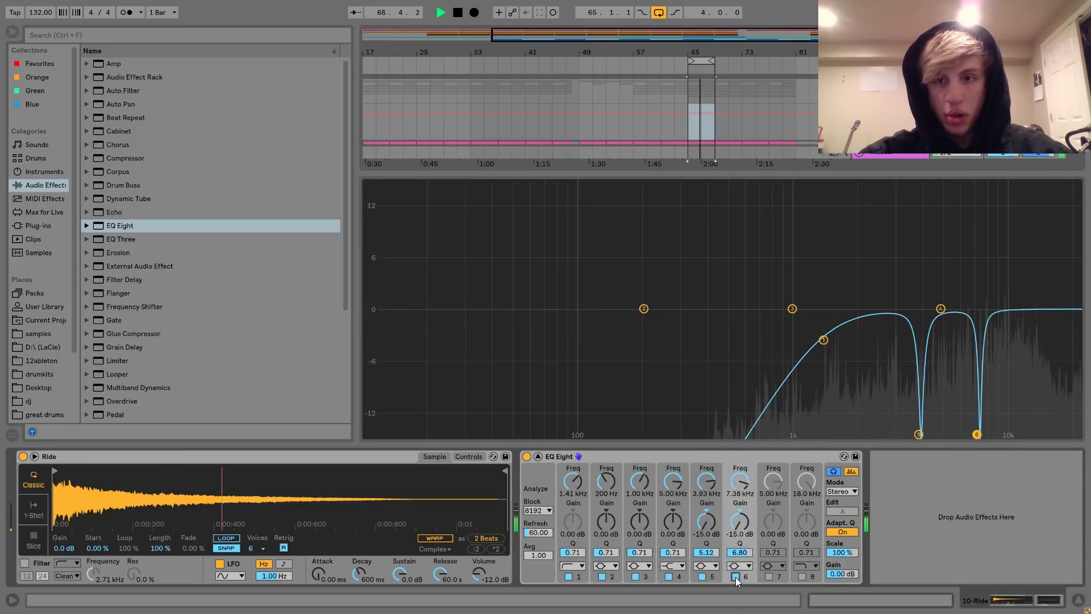
# Step: Enable band 7 and switch off band 4 in the ride's EQ Eight
pyautogui.click(769, 577)
pyautogui.moveTo(941, 309); pyautogui.dragTo(1000, 288)
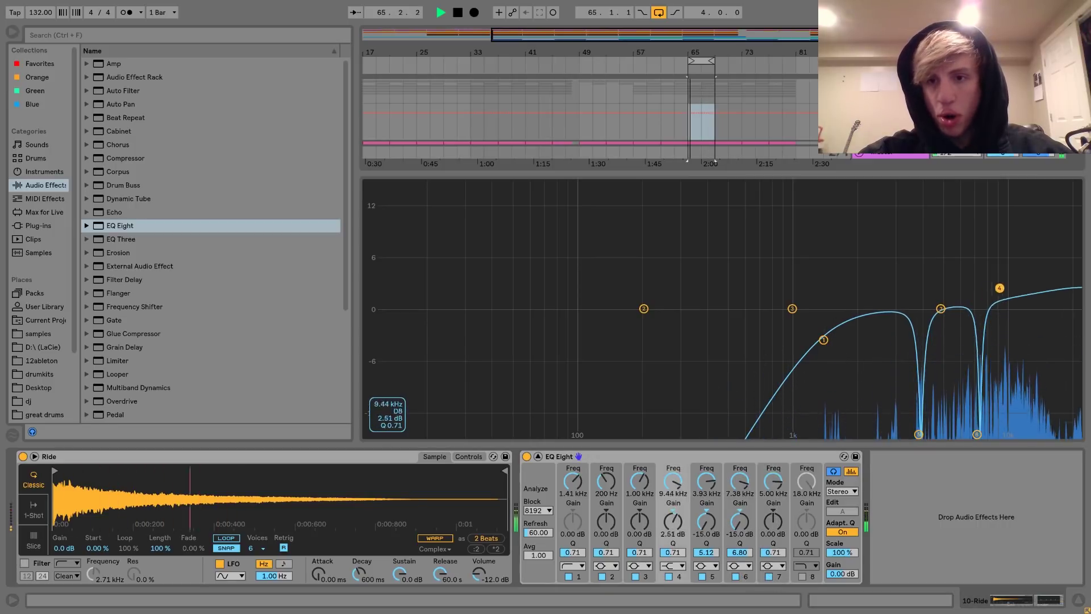
pyautogui.click(669, 577)
# Step: Sweep band 7 with a 15 dB boost to 9.97 kHz, set its Q to 4.35, and cut its gain to -15 dB
pyautogui.moveTo(941, 309); pyautogui.dragTo(1005, 183)
pyautogui.moveTo(773, 552); pyautogui.dragTo(773, 466)
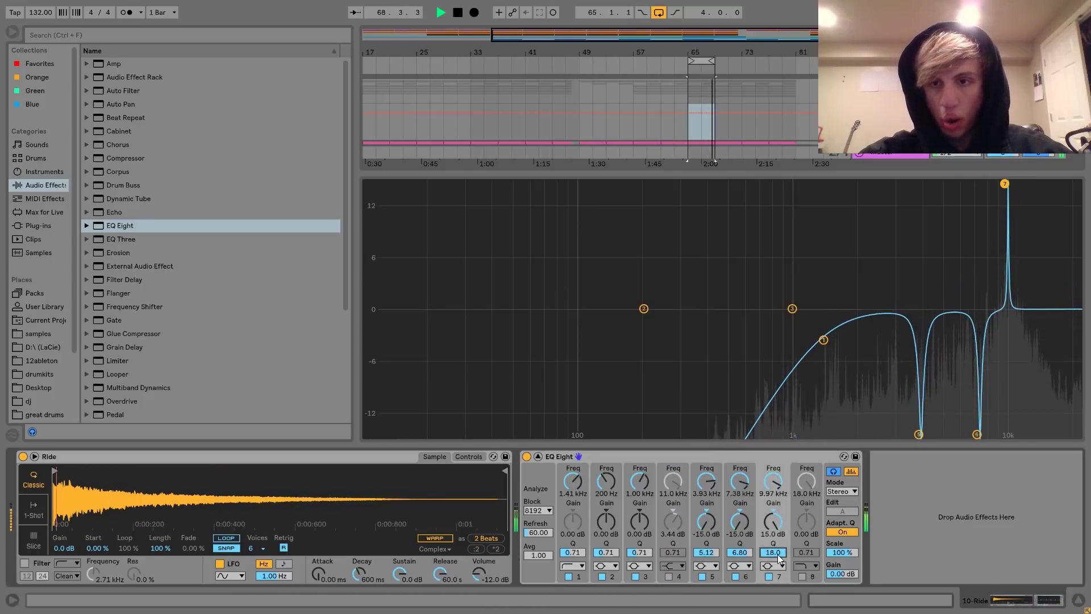
pyautogui.moveTo(1005, 184); pyautogui.dragTo(992, 276)
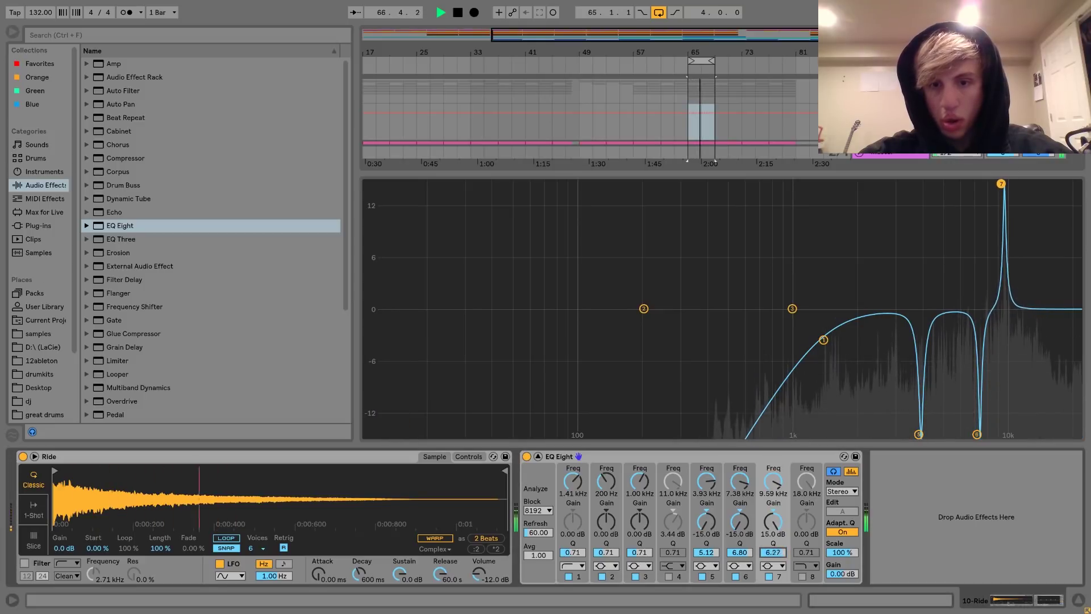
pyautogui.moveTo(1001, 184); pyautogui.dragTo(1003, 183)
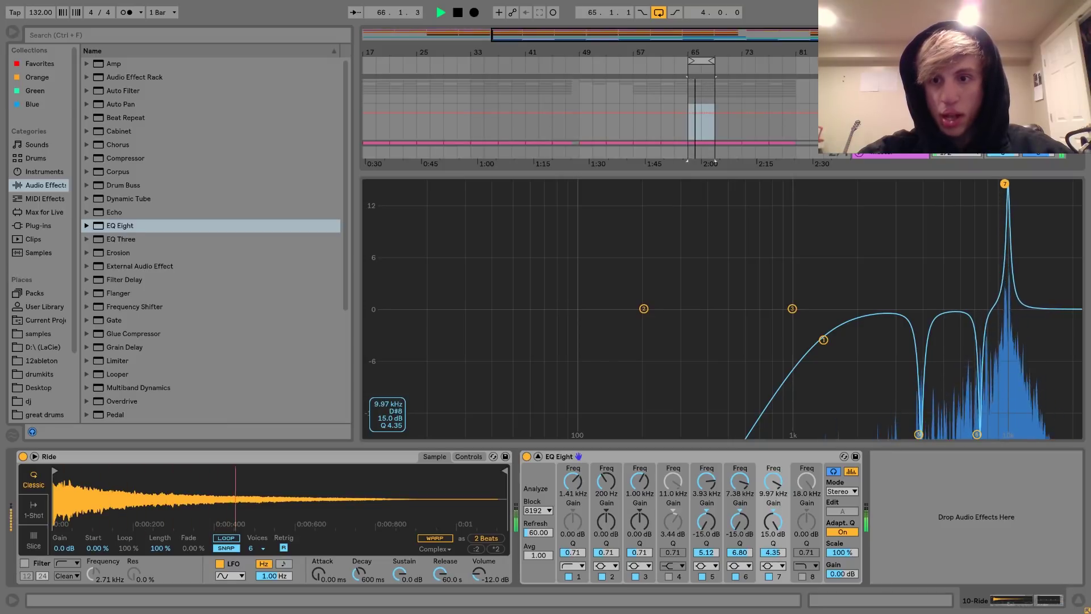
pyautogui.moveTo(774, 520); pyautogui.dragTo(777, 526)
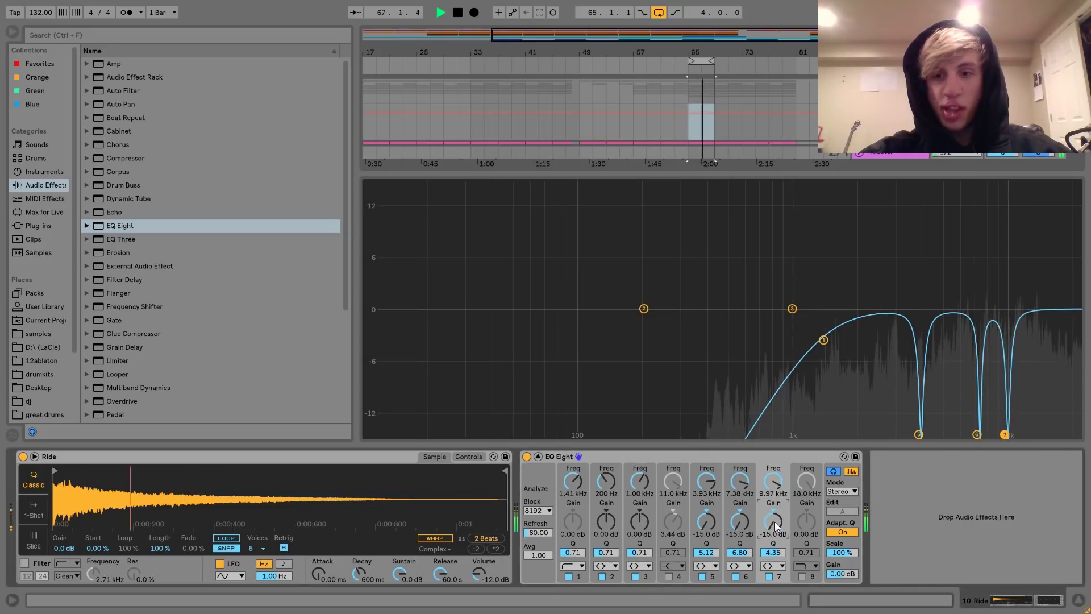
# Step: Compare the ride with the whole EQ Eight bypassed and enabled
pyautogui.click(526, 457)
pyautogui.press('space')
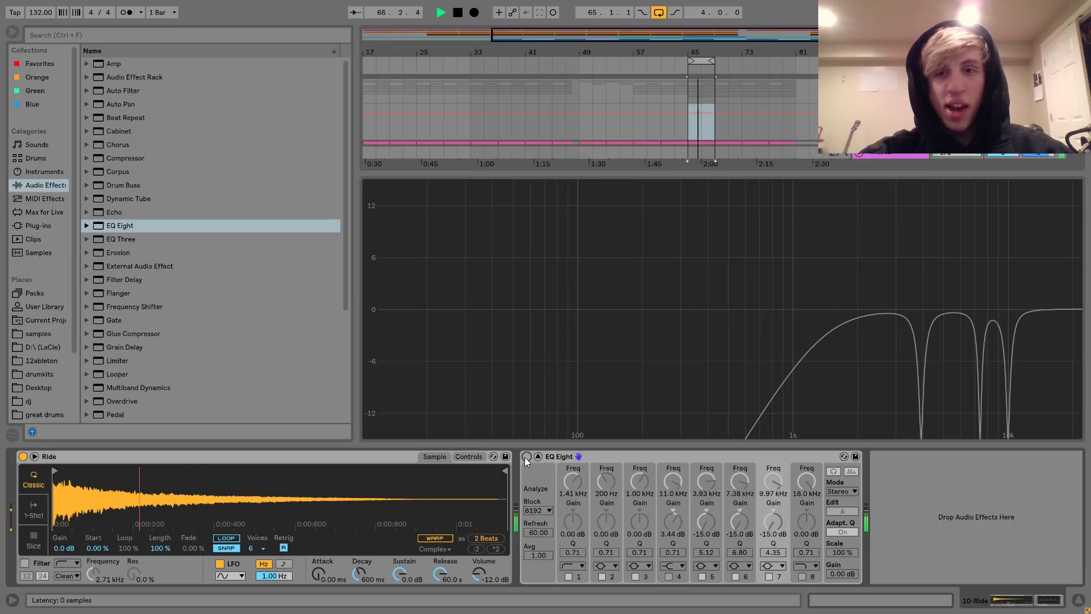
pyautogui.click(526, 456)
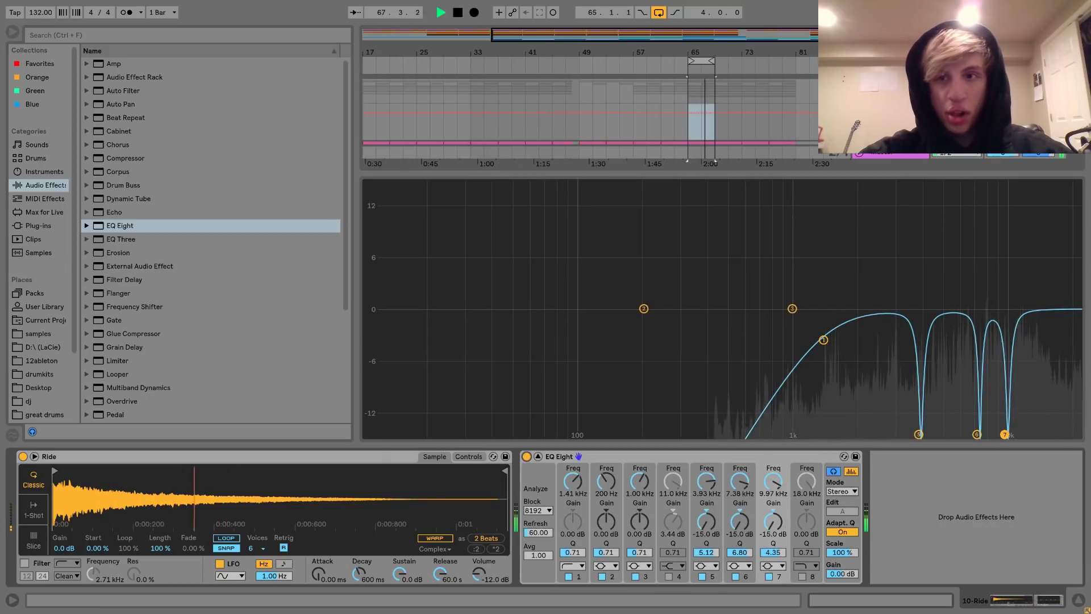
pyautogui.click(1005, 435)
pyautogui.press('space')
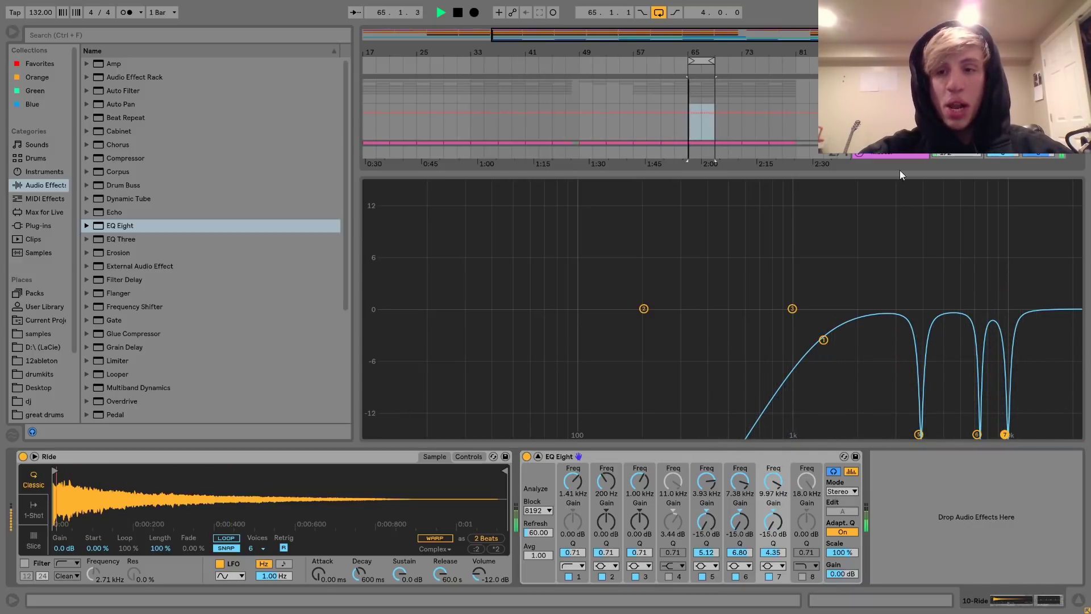
# Step: Unsolo the 10 Ride track and raise its track volume to -5.4 dB in the full mix
pyautogui.click(891, 85)
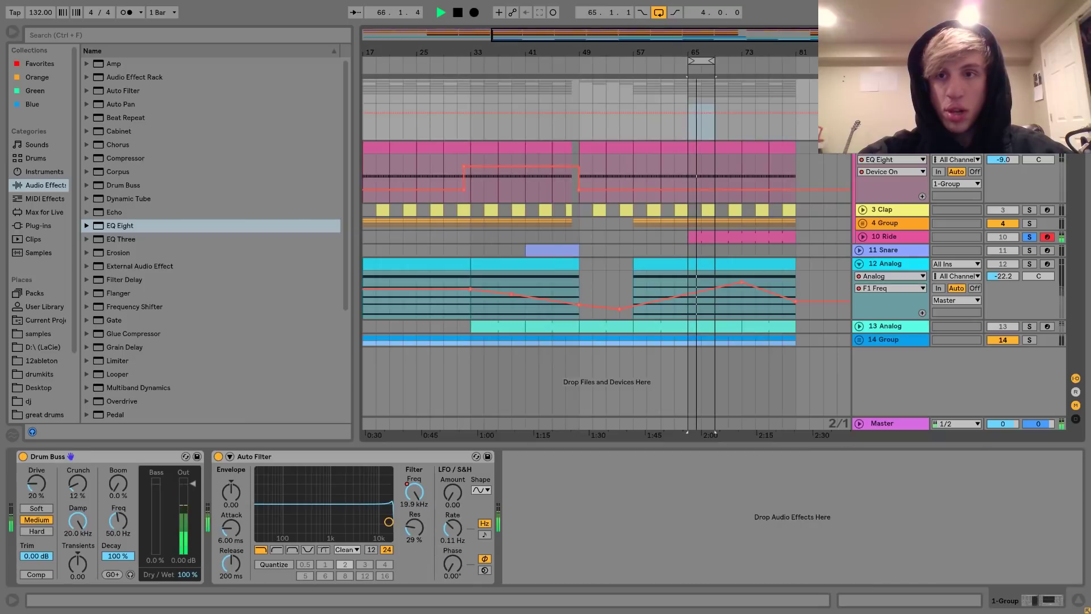
pyautogui.click(863, 237)
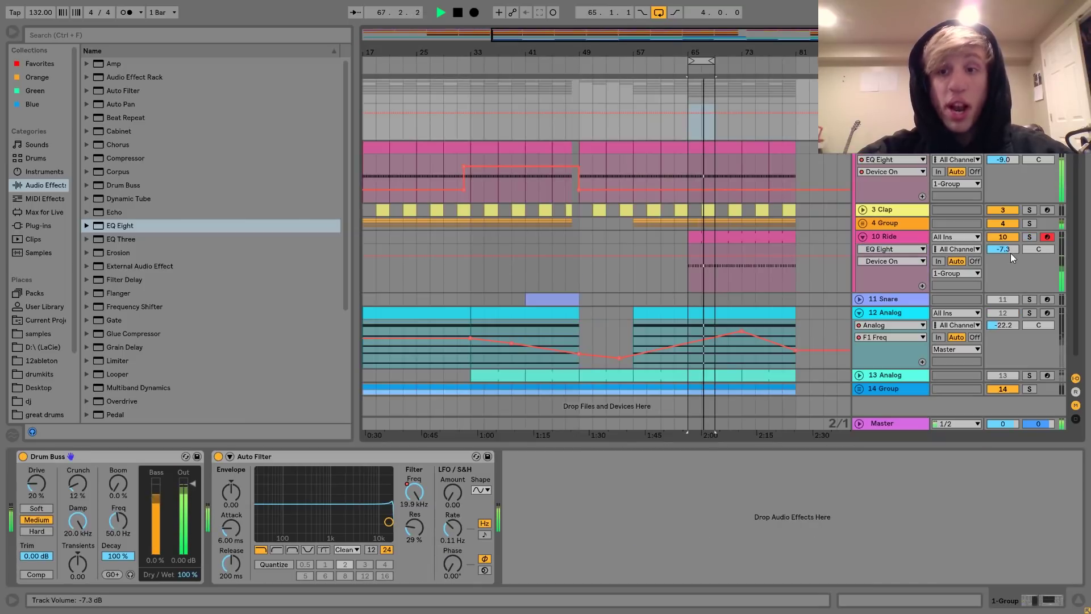
pyautogui.moveTo(1011, 253); pyautogui.dragTo(1012, 250)
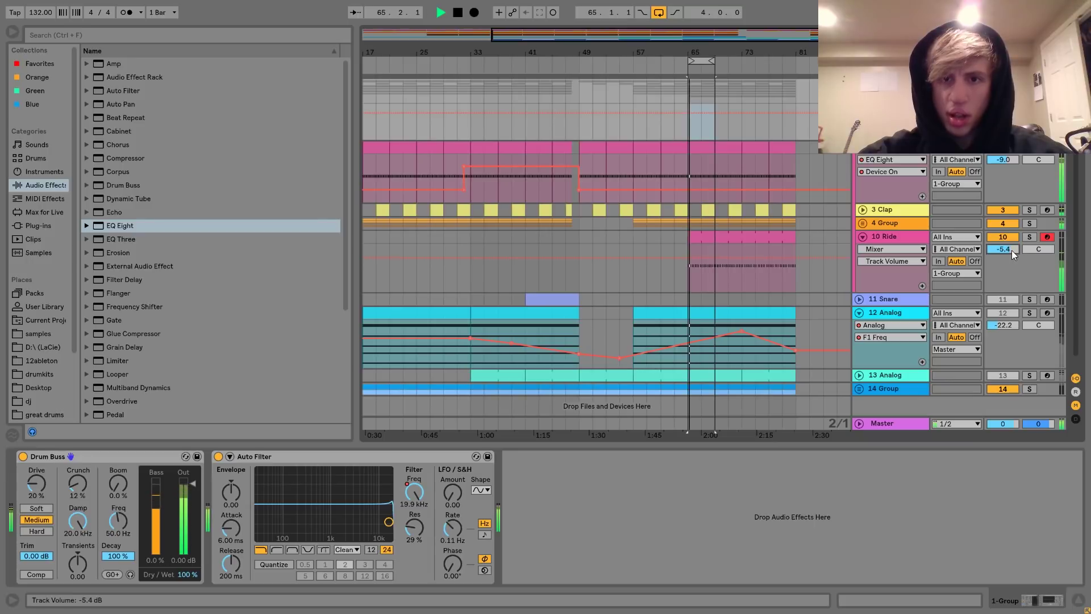
# Step: Unfold and solo the 3 Clap track and insert a Saturator between its Clap sampler and Echo
pyautogui.click(878, 210)
pyautogui.press('space')
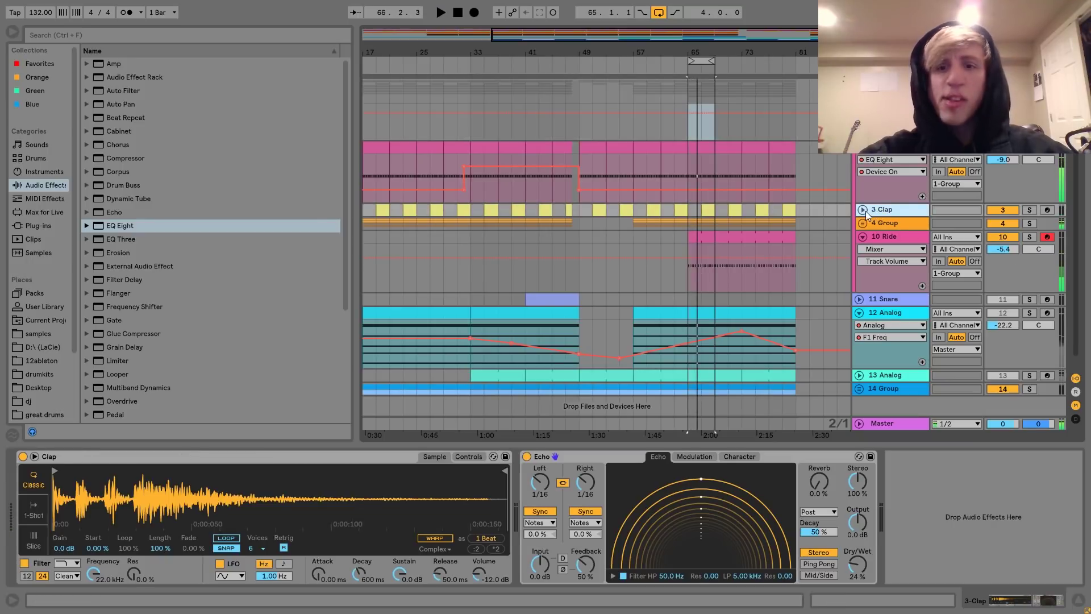
pyautogui.click(862, 210)
pyautogui.moveTo(710, 57); pyautogui.dragTo(750, 234)
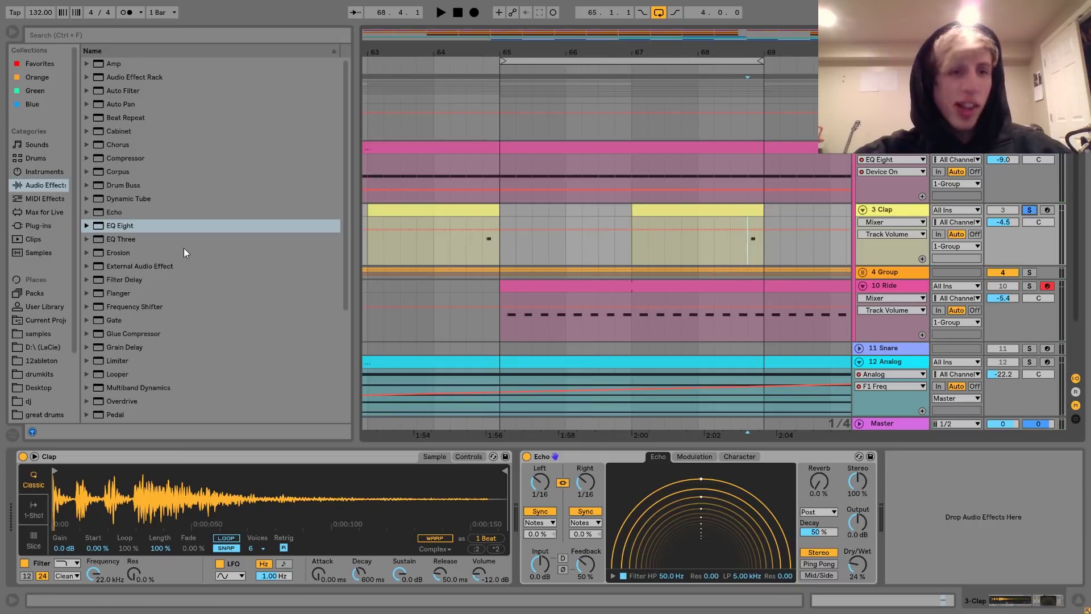
pyautogui.scroll(-4, 148, 341)
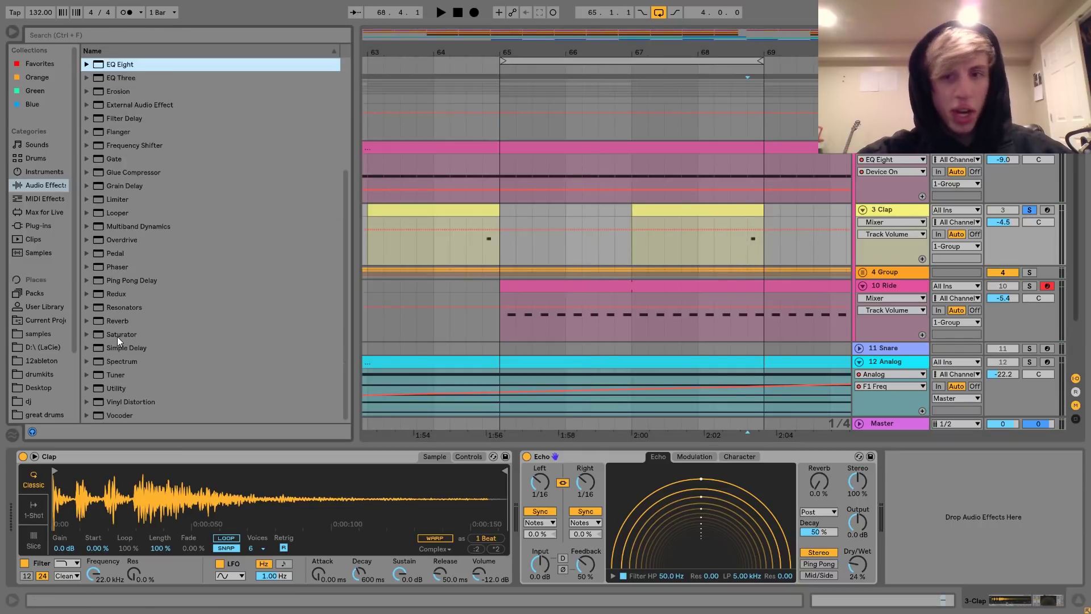
pyautogui.moveTo(117, 336); pyautogui.dragTo(521, 519)
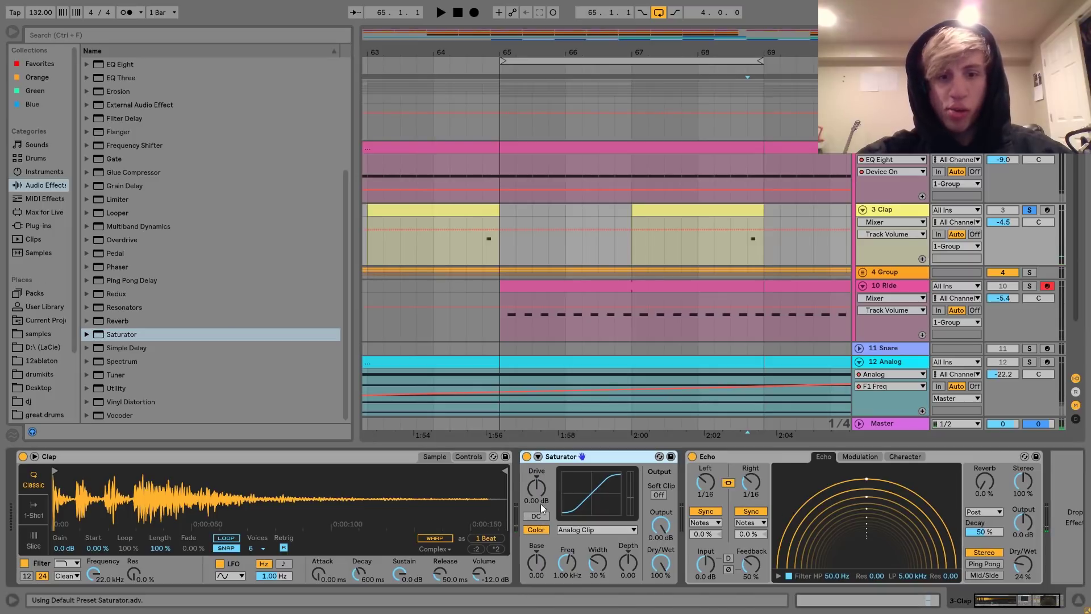
# Step: Set the clap's Saturator to 9.71 dB Drive in Waveshaper mode with an 8.59% Curve
pyautogui.click(538, 456)
pyautogui.press('space')
pyautogui.press('space')
pyautogui.press('space')
pyautogui.click(584, 530)
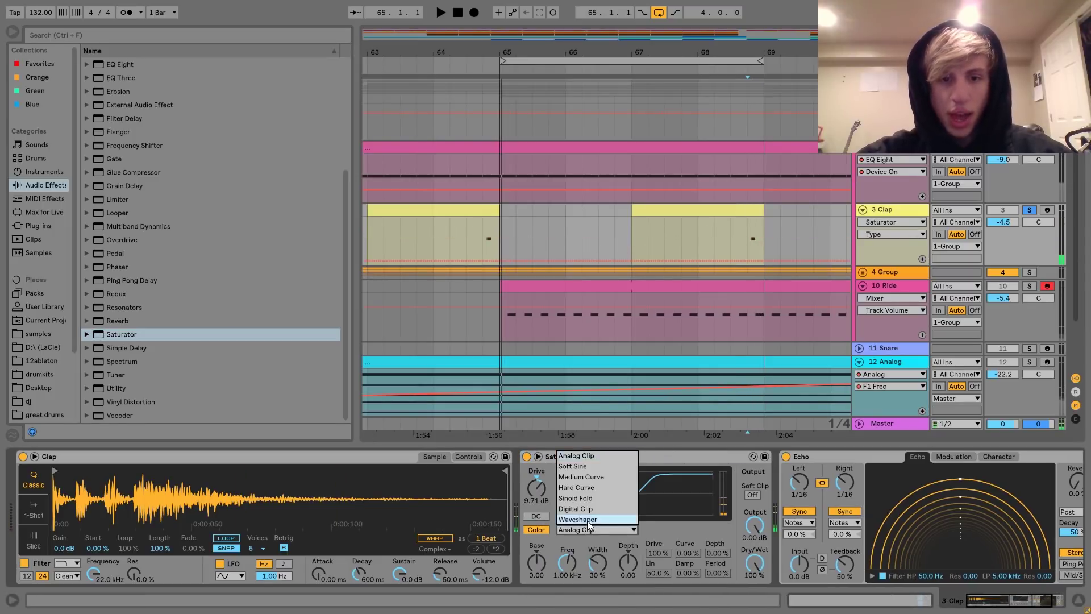
pyautogui.click(588, 519)
pyautogui.moveTo(719, 554); pyautogui.dragTo(687, 554)
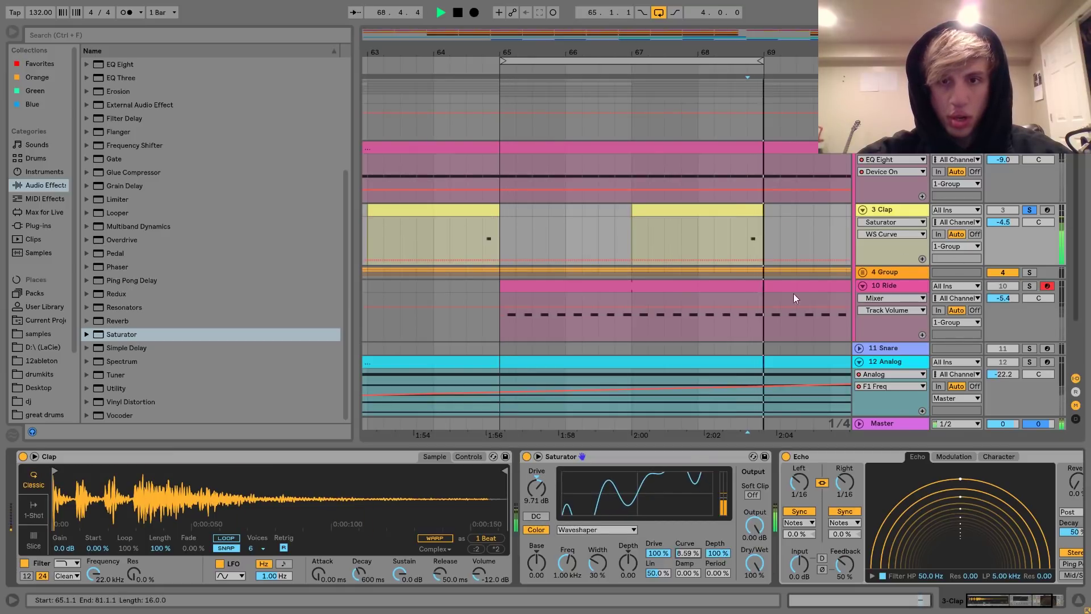
# Step: Add an EQ Eight after the clap's Echo and set band 1 as a low cut at 599 Hz
pyautogui.scroll(4, 161, 275)
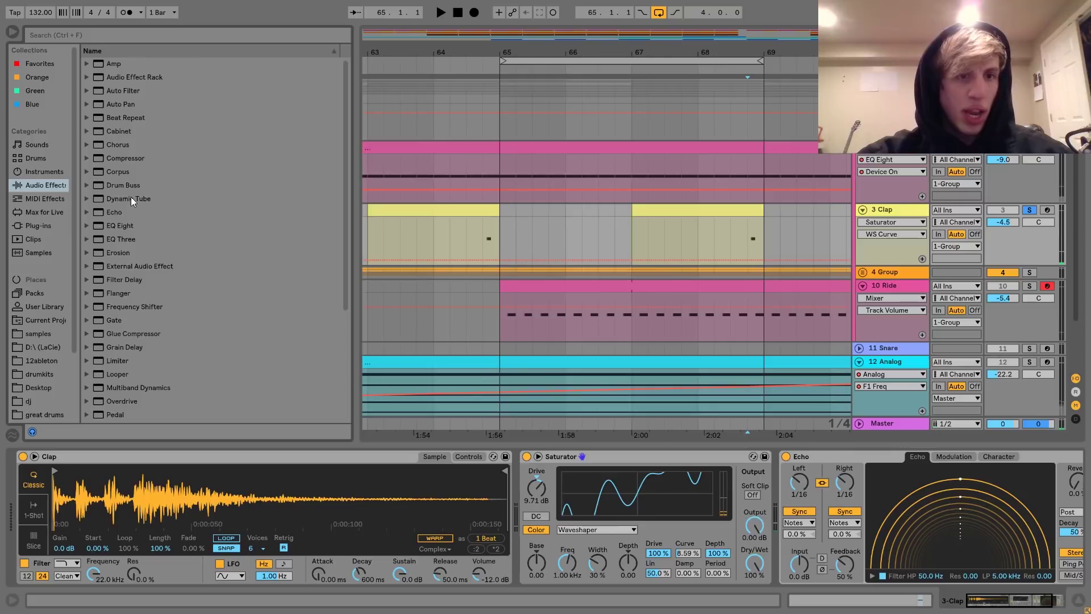
pyautogui.moveTo(118, 230); pyautogui.dragTo(1012, 580)
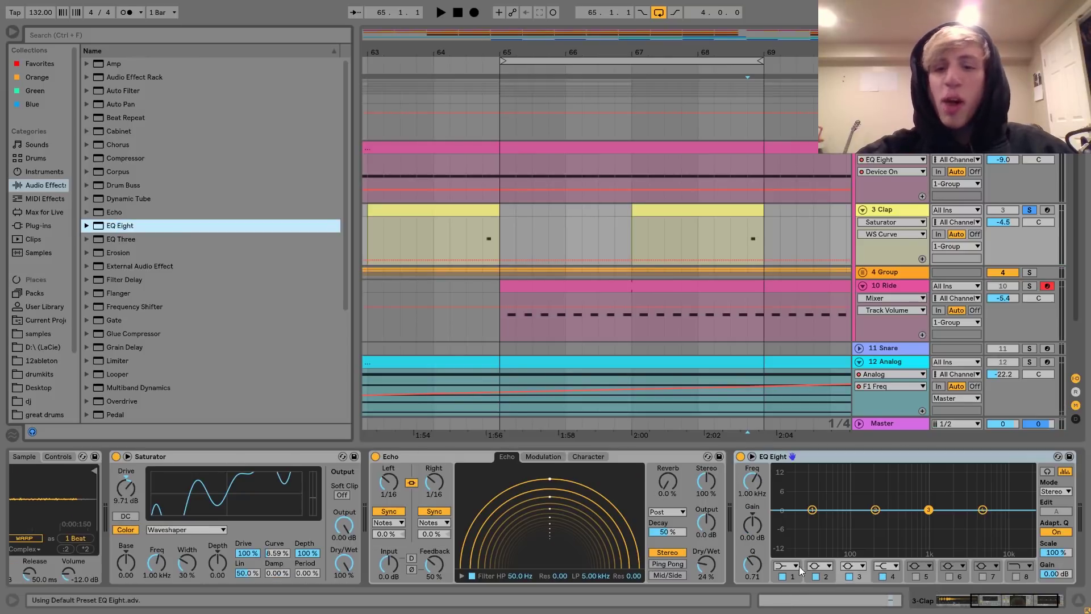
pyautogui.click(790, 566)
pyautogui.click(783, 492)
pyautogui.moveTo(754, 483); pyautogui.dragTo(753, 430)
pyautogui.press('space')
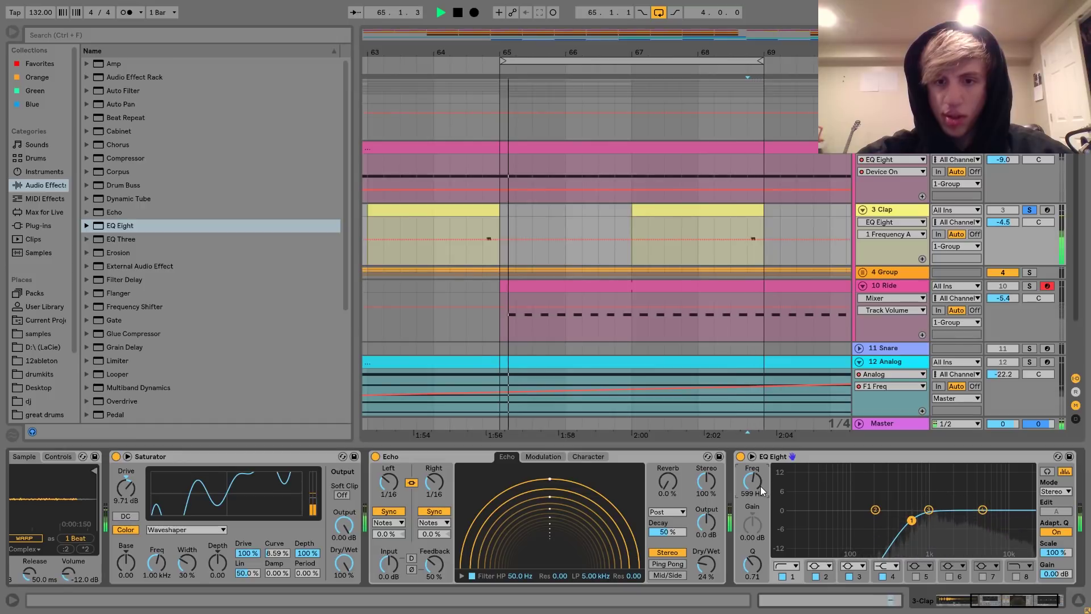
pyautogui.press('space')
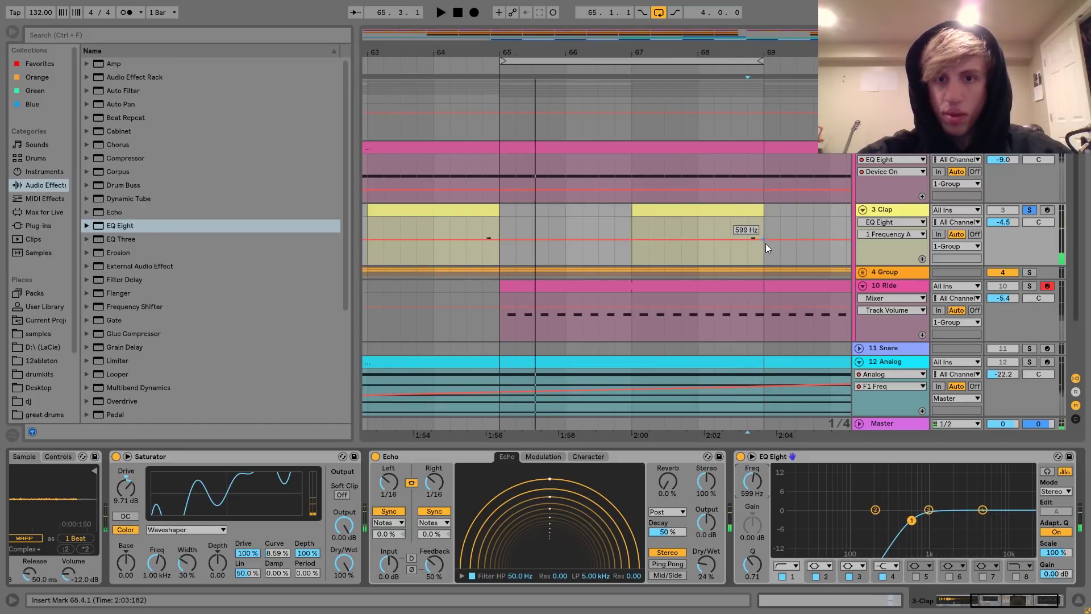
# Step: Compare the soloed clap with its EQ Eight and Saturator bypassed and enabled
pyautogui.press('space')
pyautogui.press('space')
pyautogui.click(740, 457)
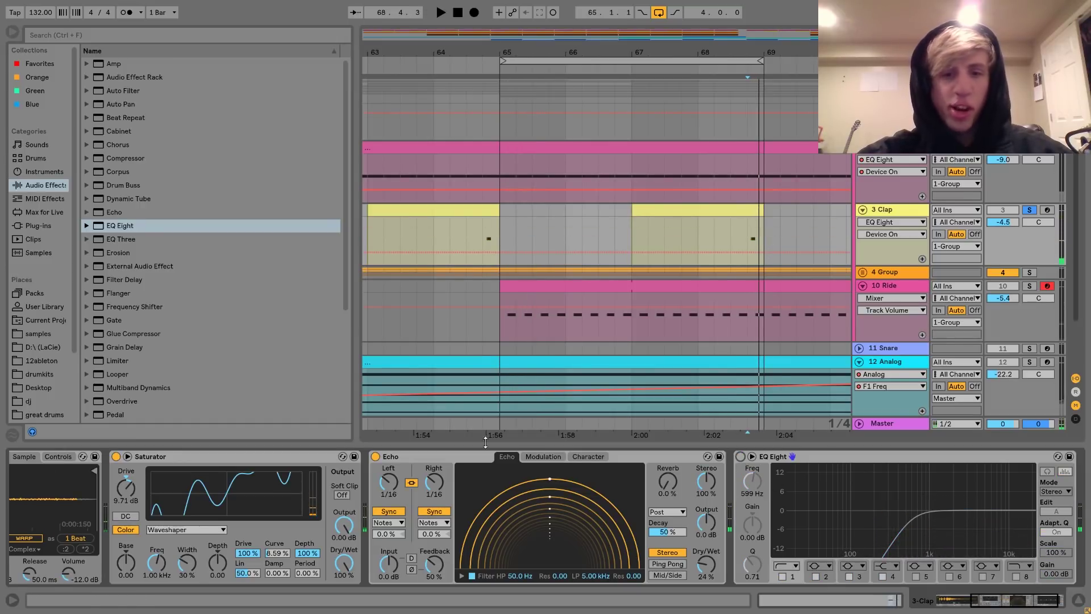
pyautogui.click(116, 457)
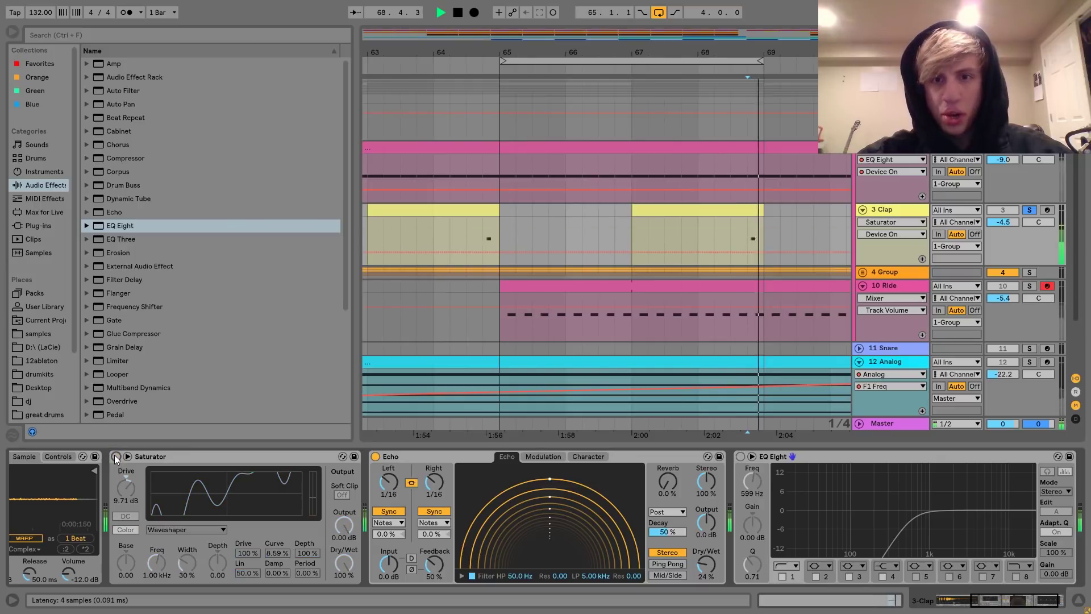
pyautogui.press('space')
pyautogui.click(116, 457)
pyautogui.click(740, 456)
pyautogui.press('space')
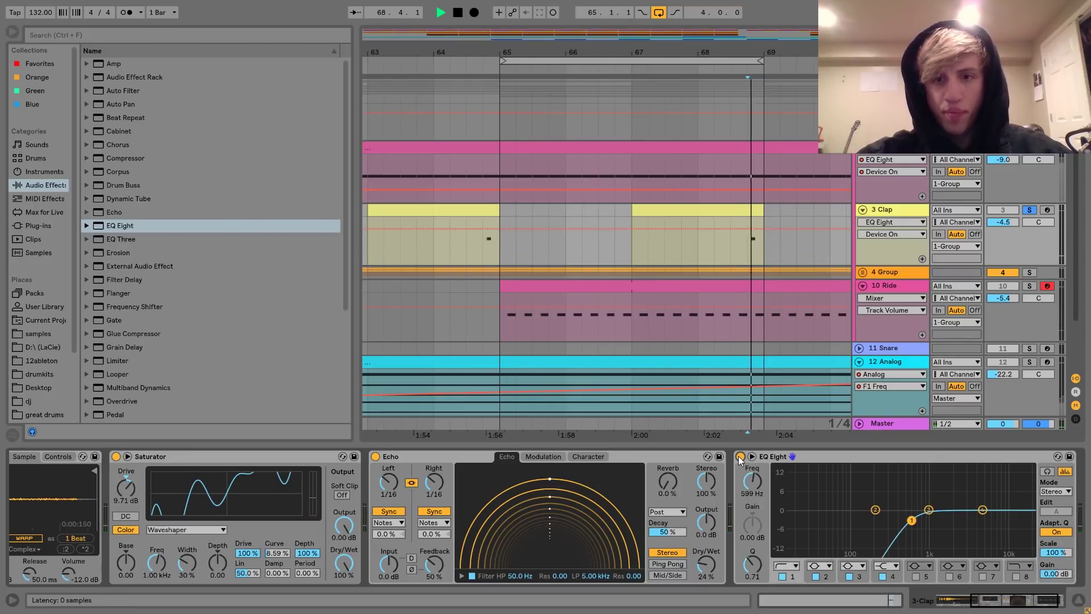
pyautogui.press('space')
# Step: Unsolo the 3 Clap track and lower its track volume to about -9.0 dB against the full mix
pyautogui.moveTo(1003, 222); pyautogui.dragTo(1004, 248)
pyautogui.press('space')
pyautogui.click(1029, 211)
pyautogui.press('space')
pyautogui.press('space')
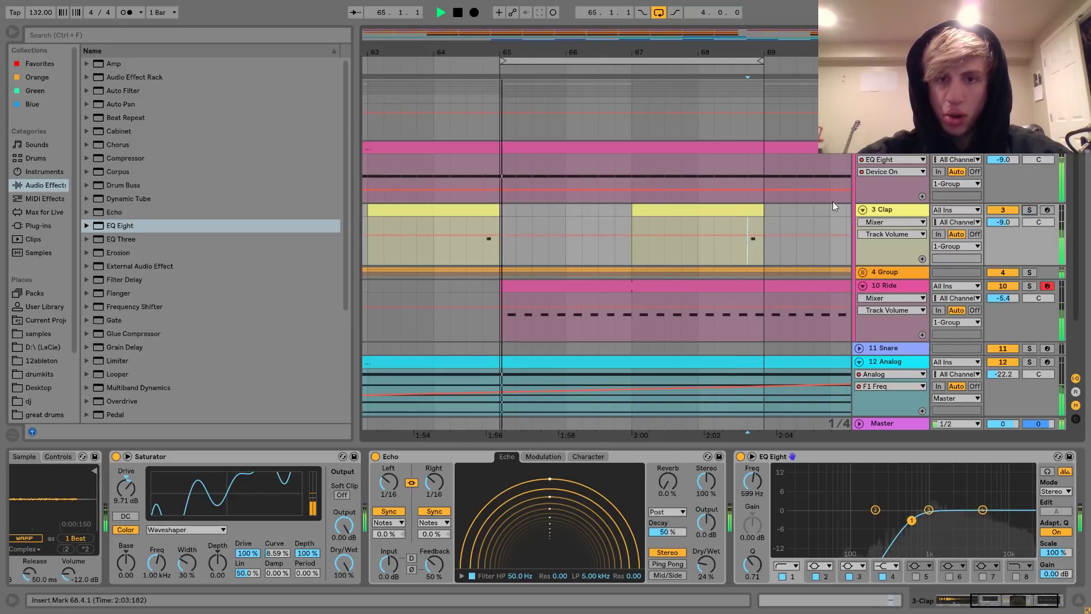
pyautogui.moveTo(1015, 222); pyautogui.dragTo(1014, 232)
# Step: Fold the drum group and show the device chain of the 12 Analog track
pyautogui.click(860, 84)
pyautogui.moveTo(763, 62); pyautogui.dragTo(754, 30)
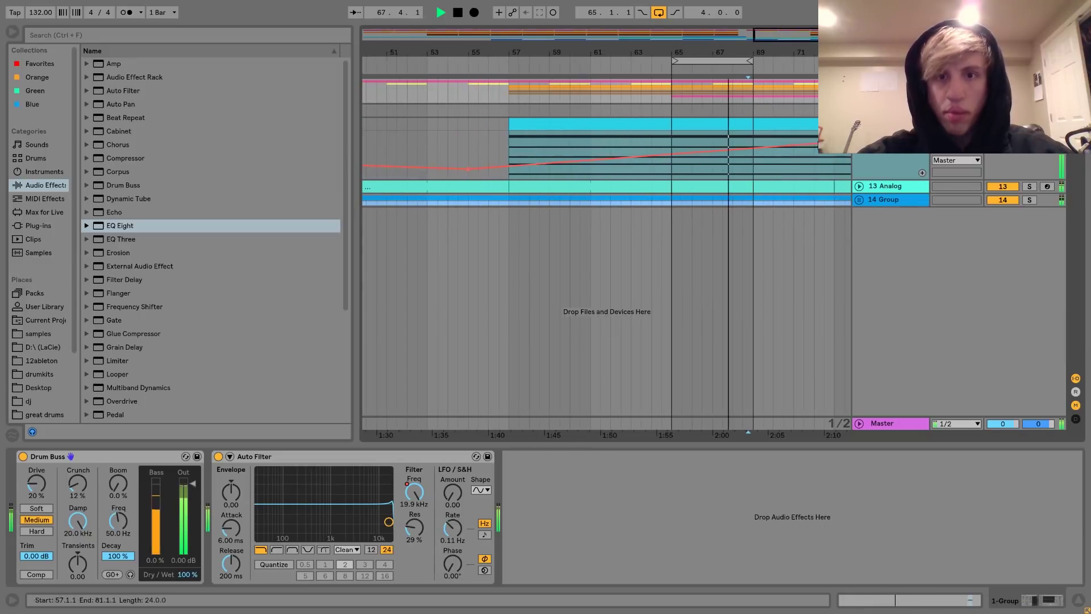
pyautogui.click(871, 201)
pyautogui.click(875, 125)
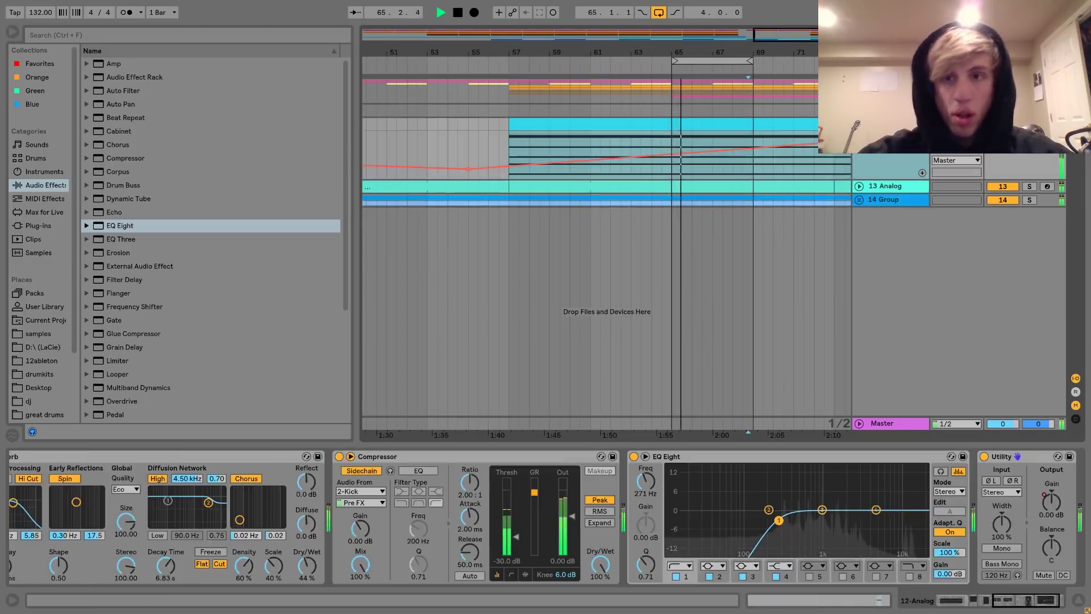
# Step: Compare the mix with the 13 Analog track muted and unmuted, playing from bar 71
pyautogui.press('space')
pyautogui.click(1003, 186)
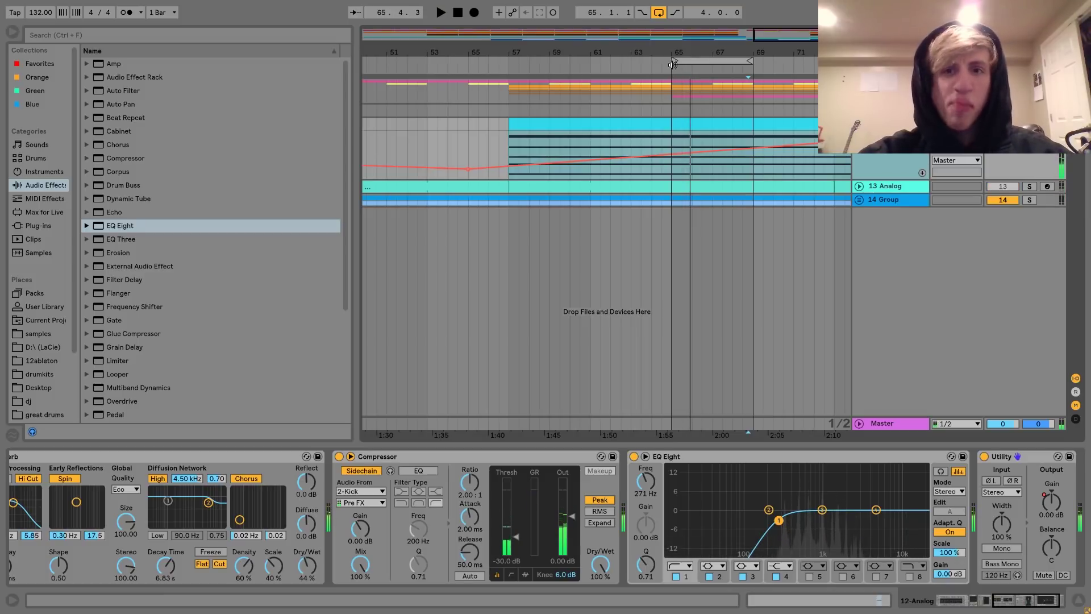
pyautogui.press('space')
pyautogui.moveTo(732, 53); pyautogui.dragTo(729, 29)
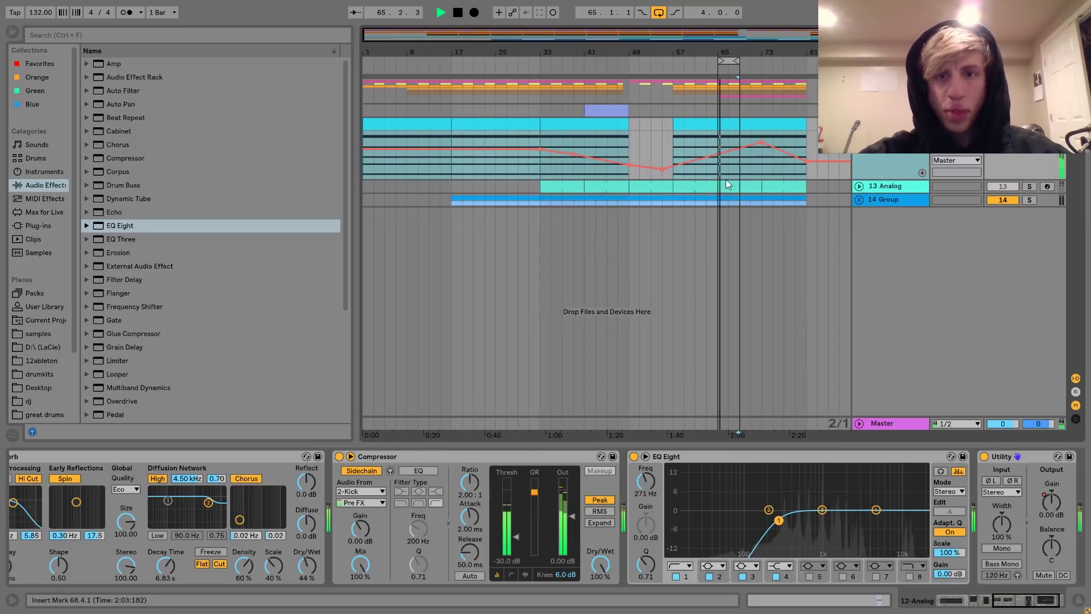
pyautogui.click(746, 172)
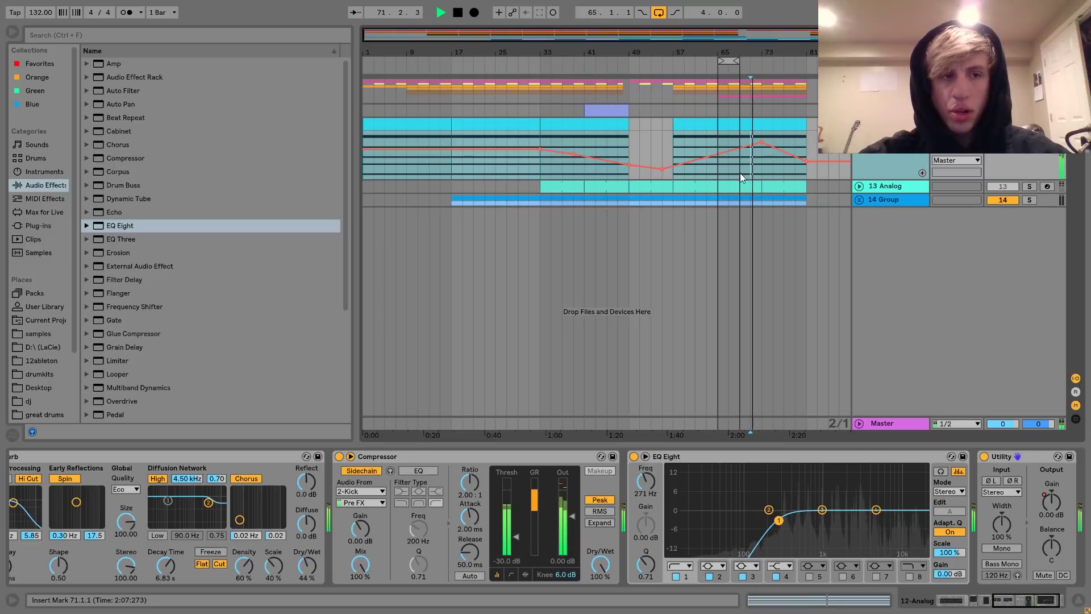
pyautogui.click(1003, 186)
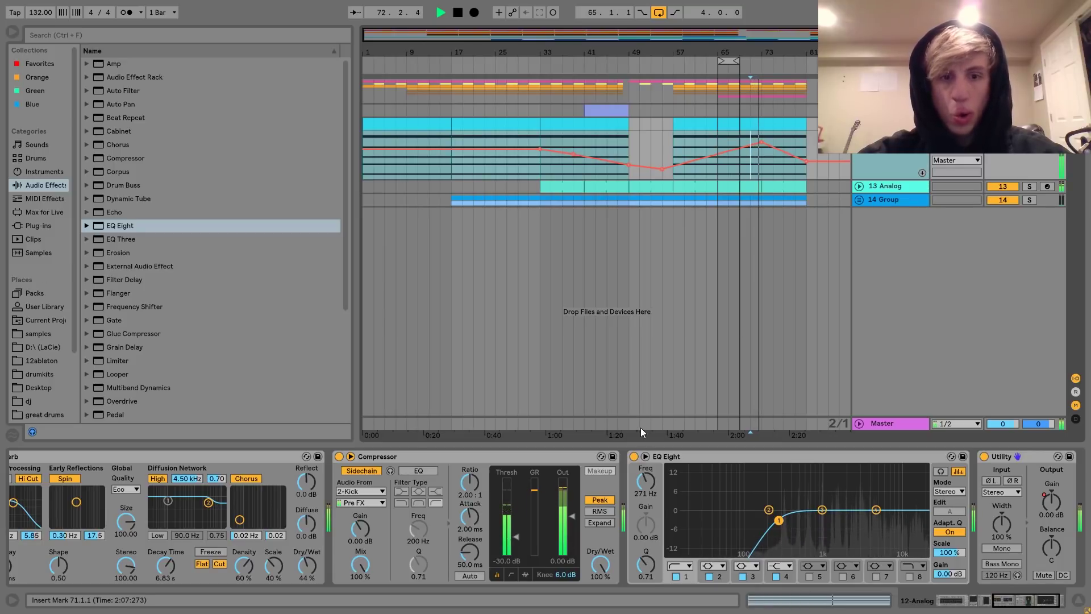
# Step: Raise the filter 1 resonance of the 12 Analog synth to 55% while listening from bar 71
pyautogui.hscroll(-10, 568, 536)
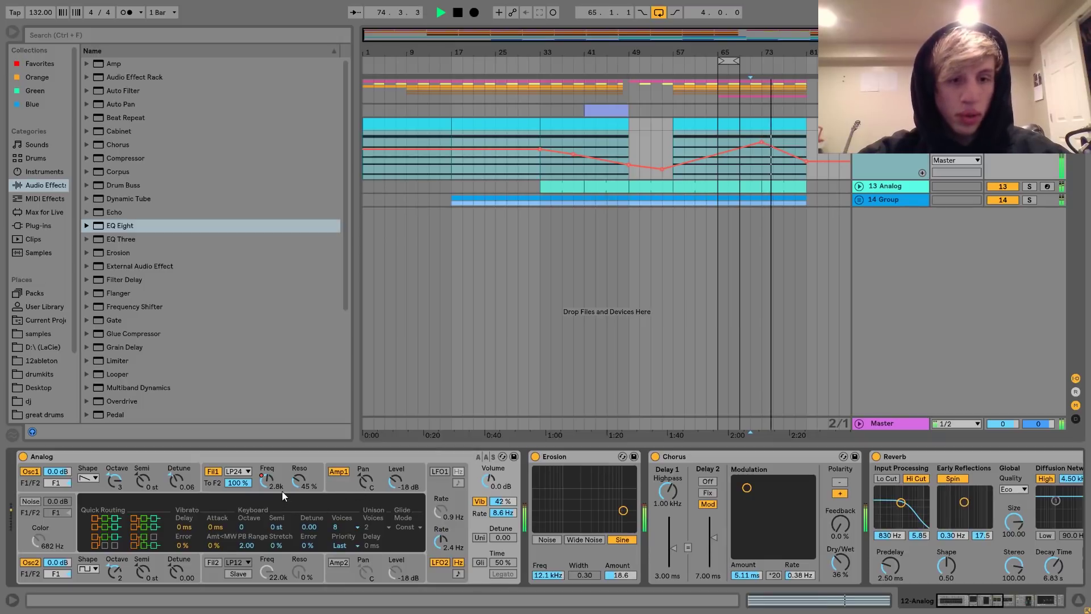
pyautogui.moveTo(277, 486); pyautogui.dragTo(299, 466)
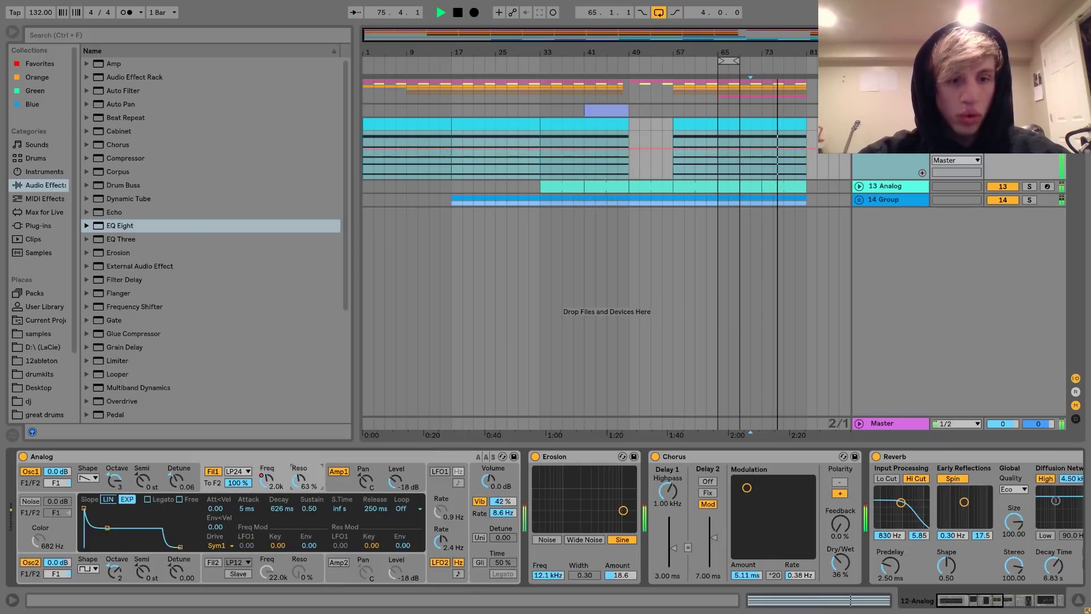
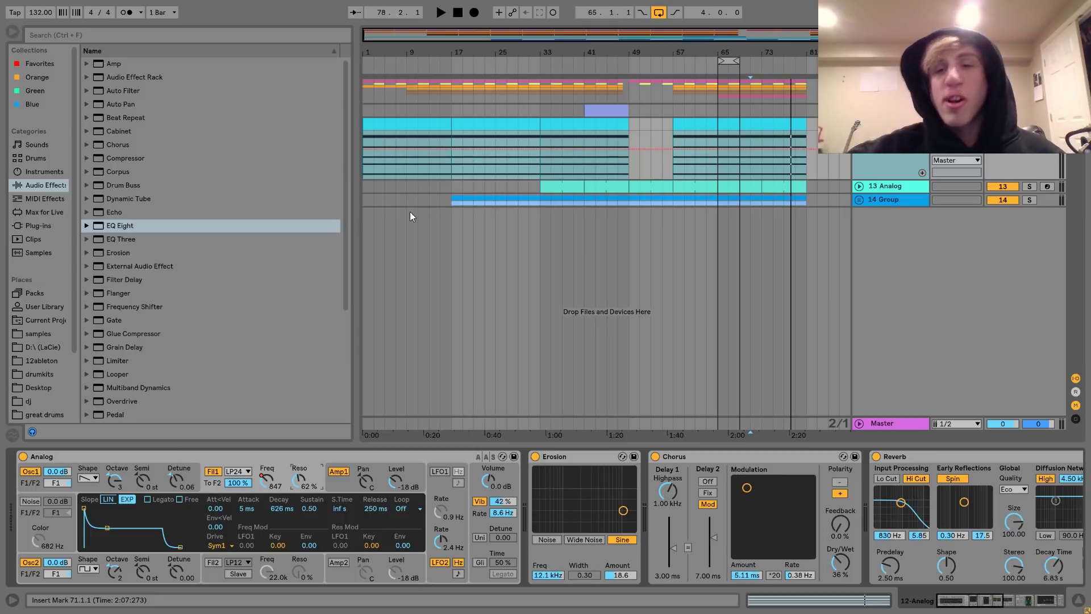
pyautogui.press('space')
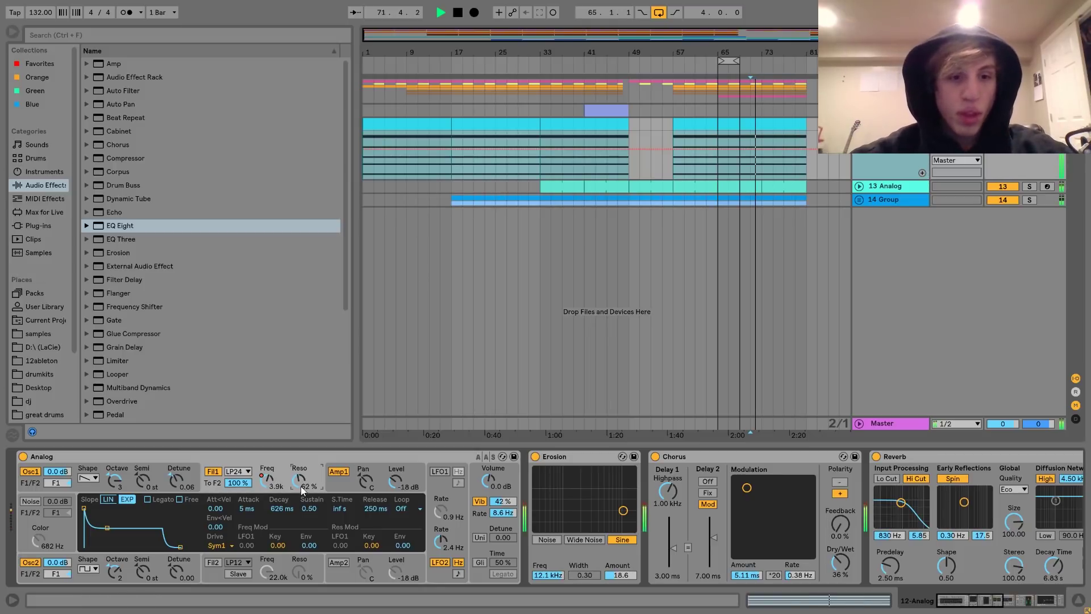
pyautogui.press('space')
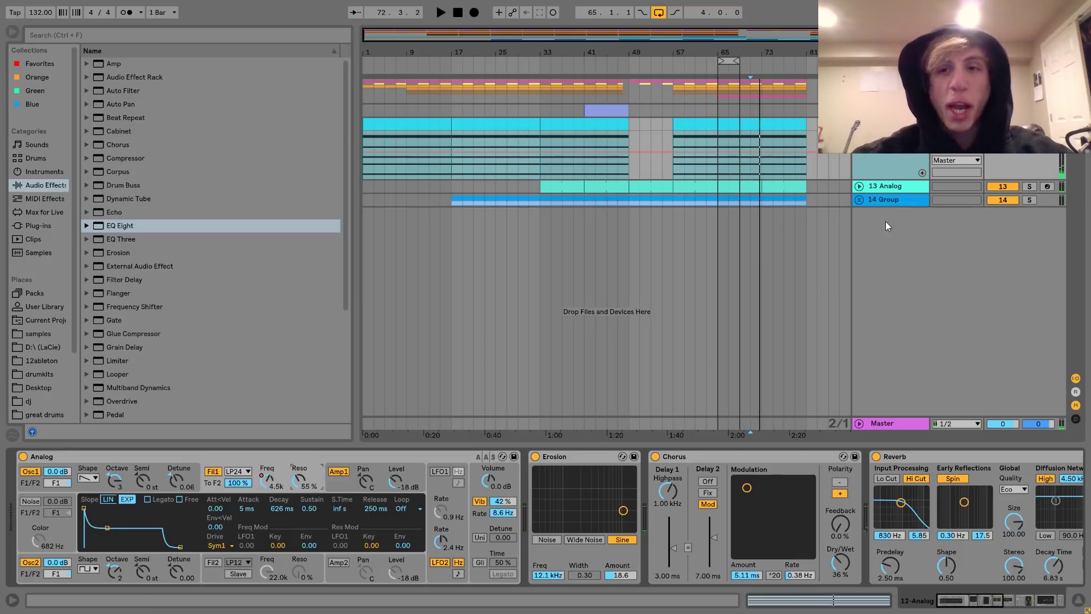
# Step: Unfold and solo the 13 Analog track and listen to it from bar 71
pyautogui.click(886, 185)
pyautogui.click(859, 186)
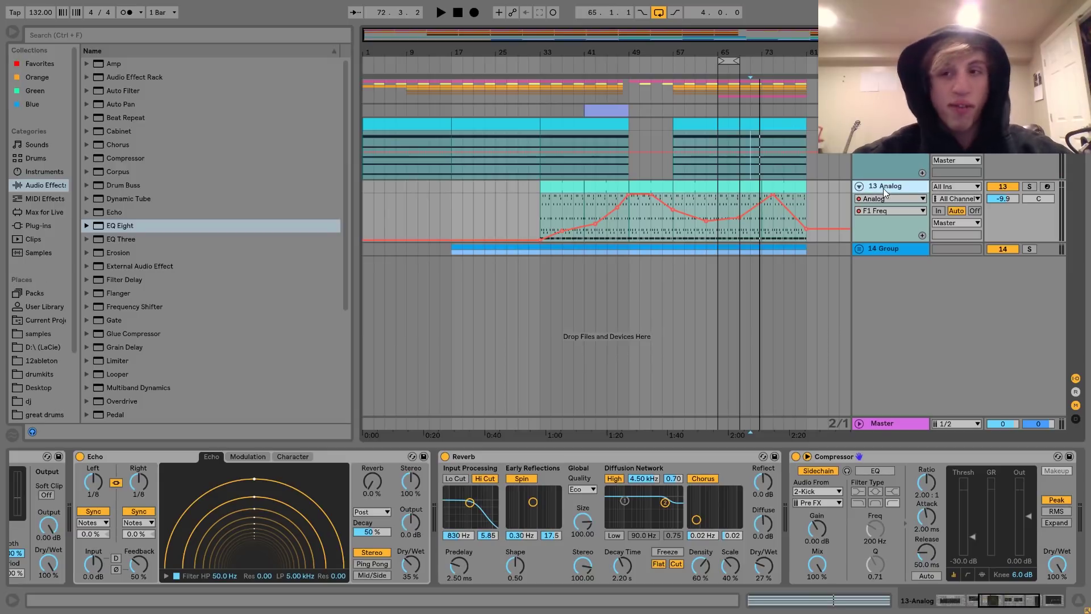
pyautogui.click(1029, 188)
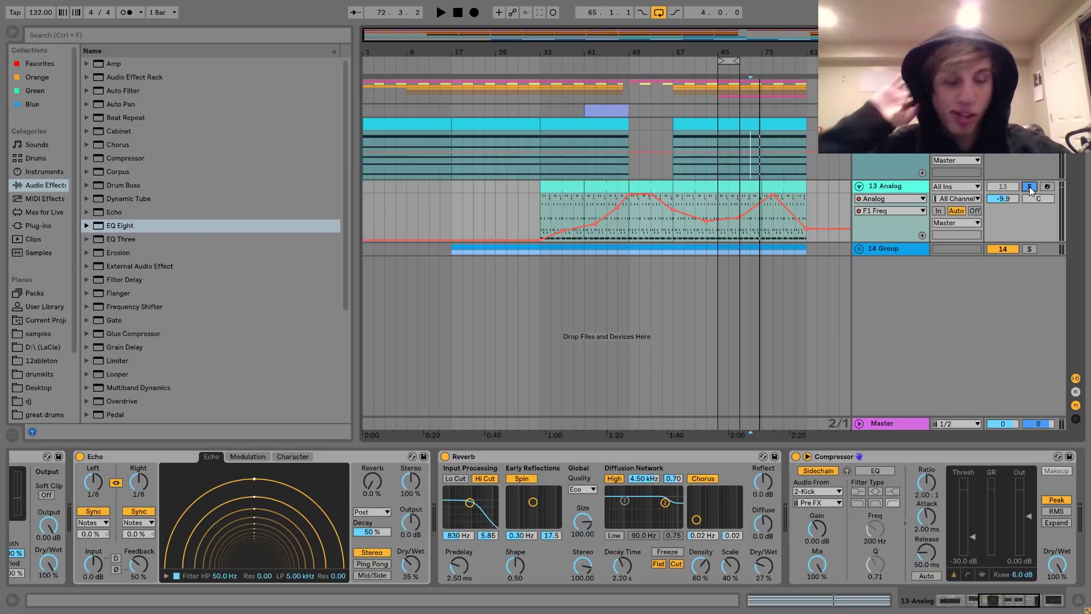
pyautogui.press('space')
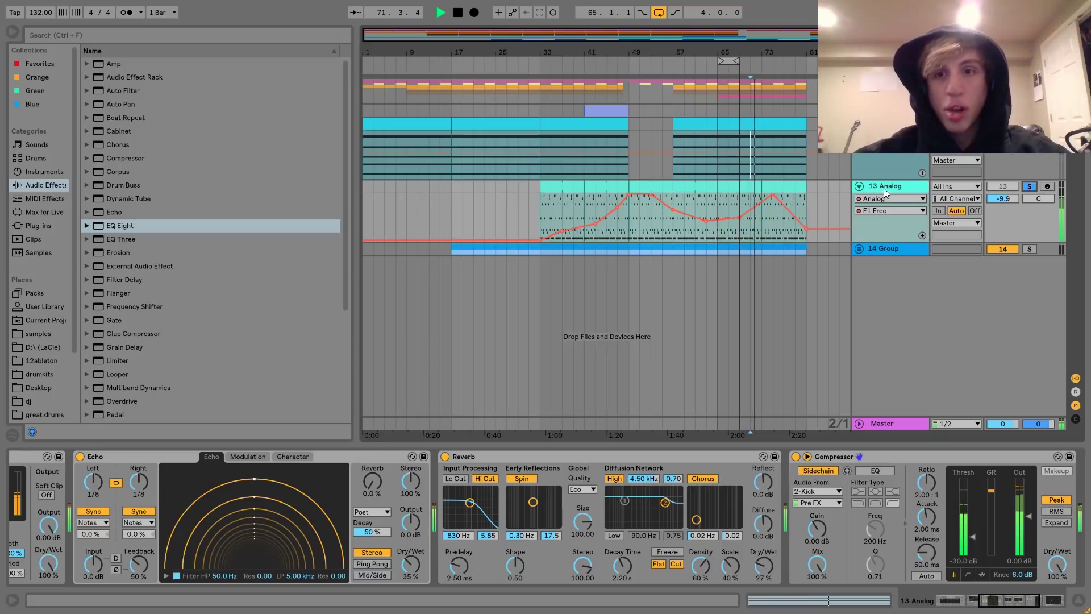
pyautogui.press('space')
# Step: Insert a Phaser between the Analog synth and the Saturator on the 13 Analog track
pyautogui.click(587, 553)
pyautogui.hscroll(-10, 588, 554)
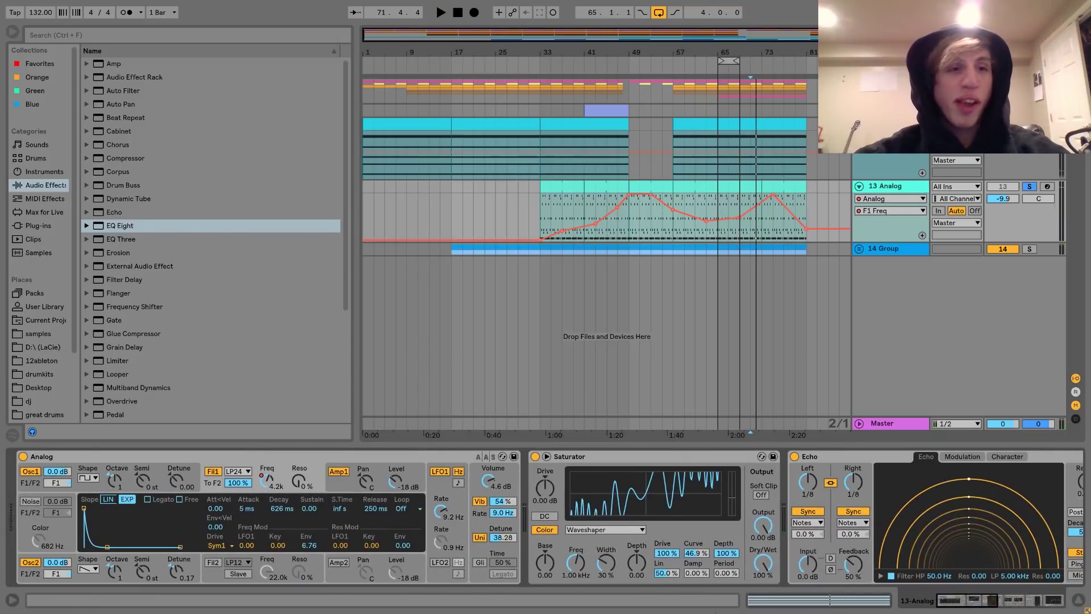
pyautogui.scroll(-4, 197, 363)
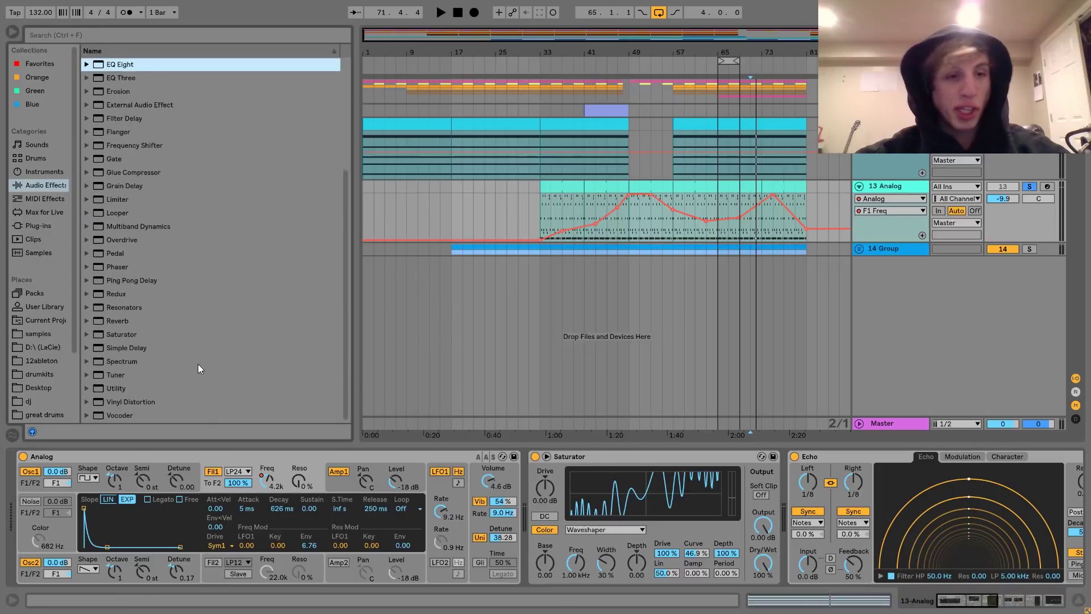
pyautogui.click(117, 267)
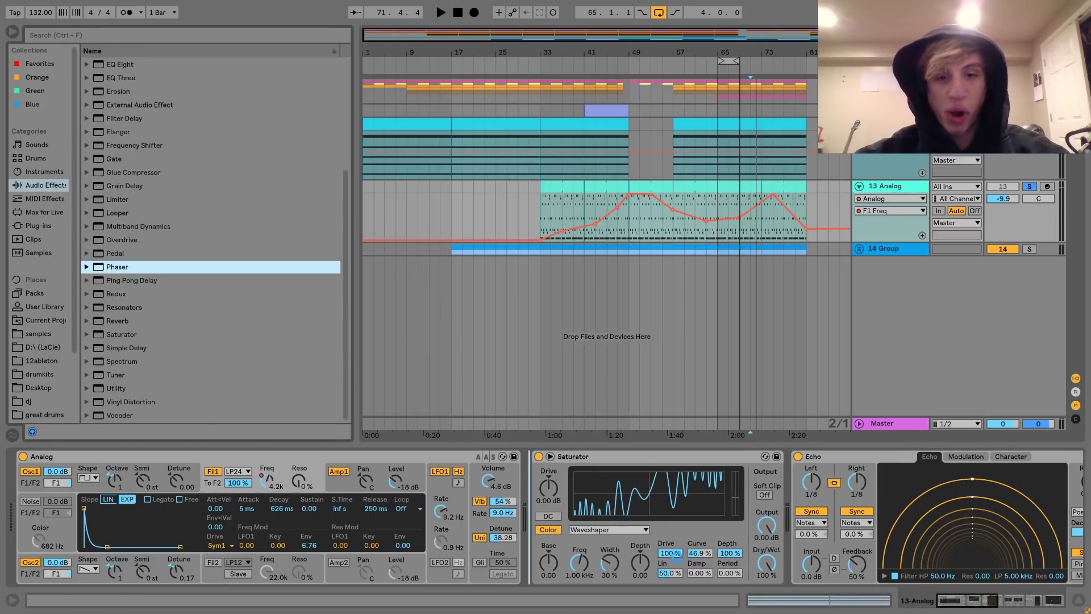
pyautogui.moveTo(676, 556); pyautogui.dragTo(659, 546)
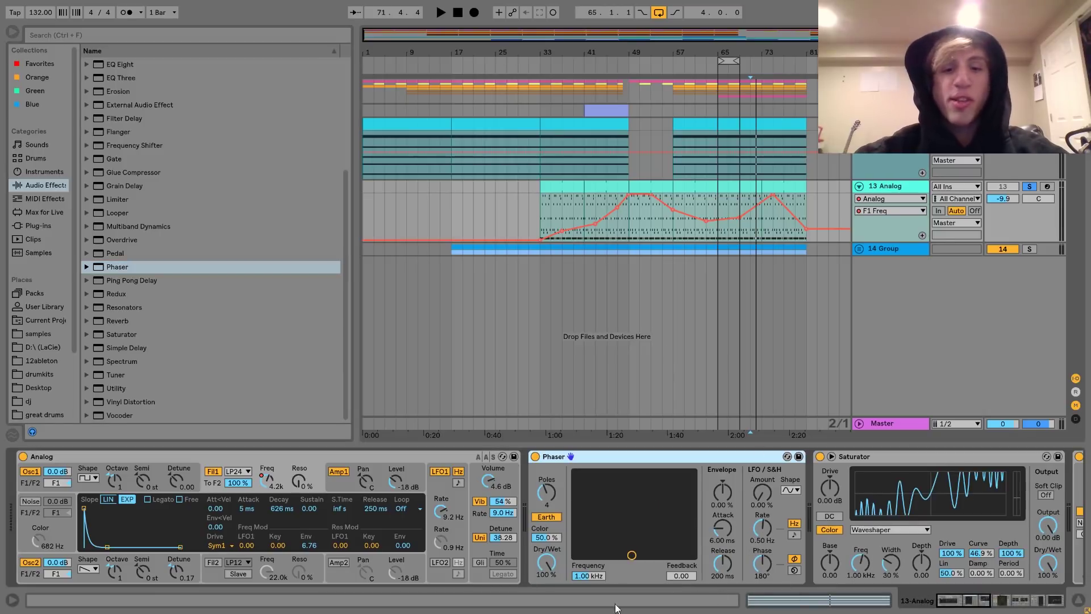
# Step: Set the Phaser's Frequency to 1.74 kHz and Feedback to 0.99, and lower its Dry/Wet during playback
pyautogui.press('space')
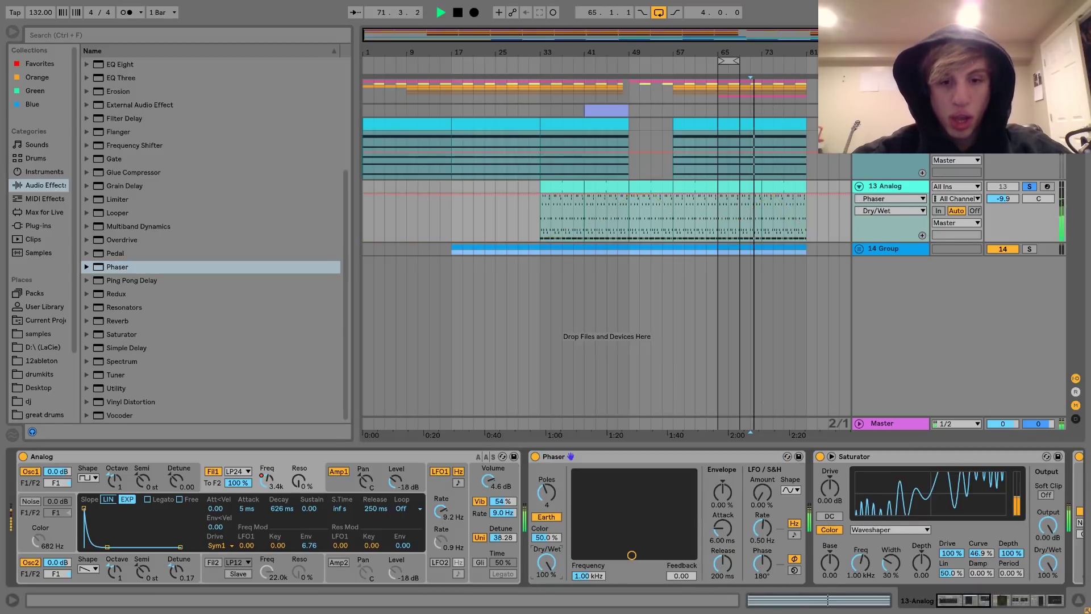
pyautogui.moveTo(608, 531); pyautogui.dragTo(643, 472)
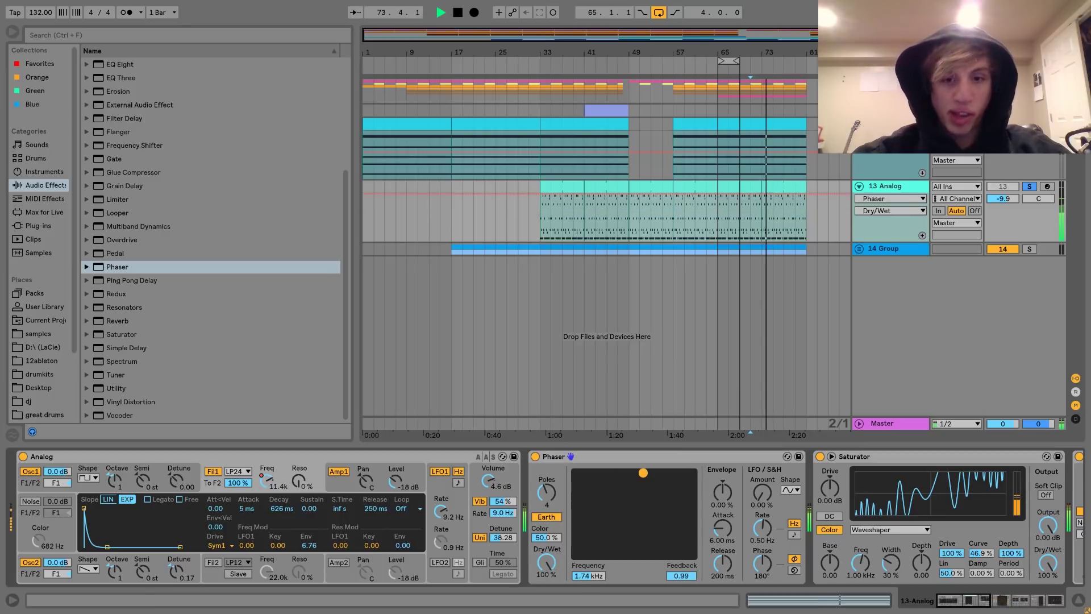
pyautogui.moveTo(546, 574); pyautogui.dragTo(547, 576)
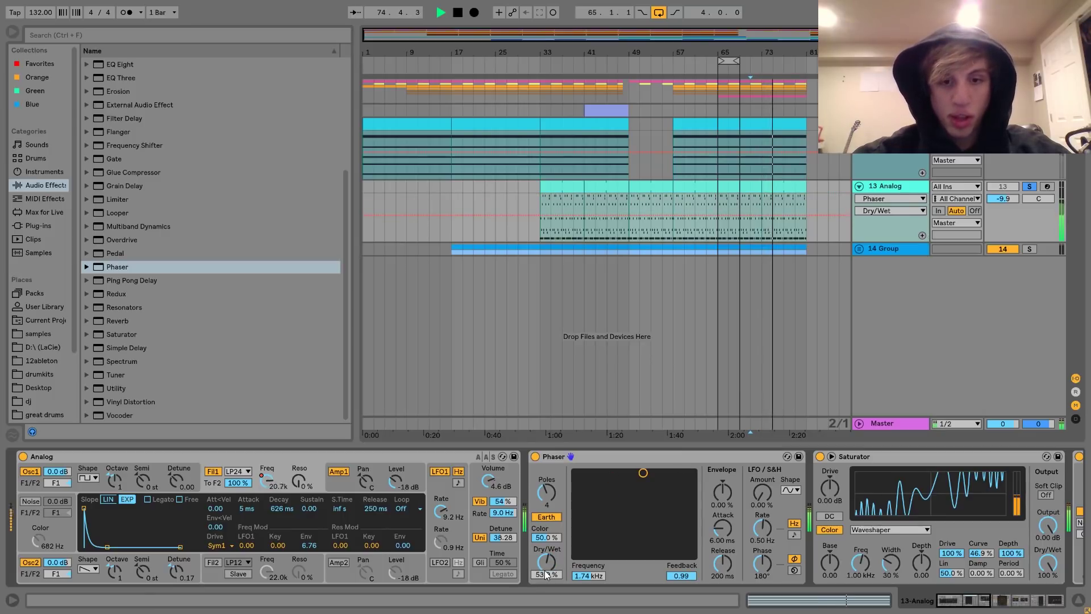
# Step: Take the 13 Analog track out of solo and raise its volume to -8.7 dB during playback
pyautogui.click(1031, 187)
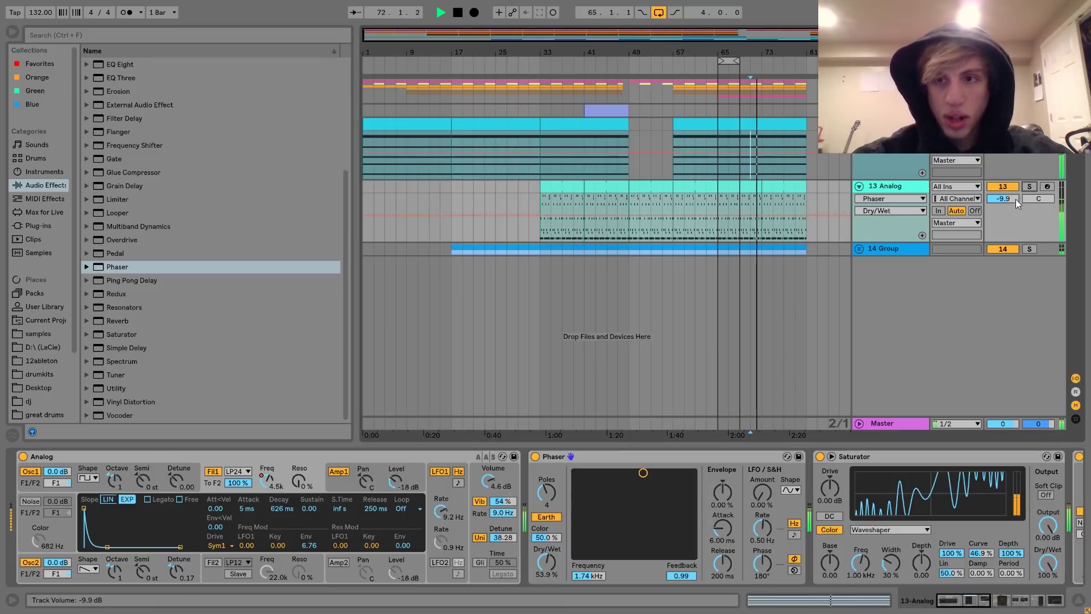
pyautogui.moveTo(1012, 198); pyautogui.dragTo(1012, 201)
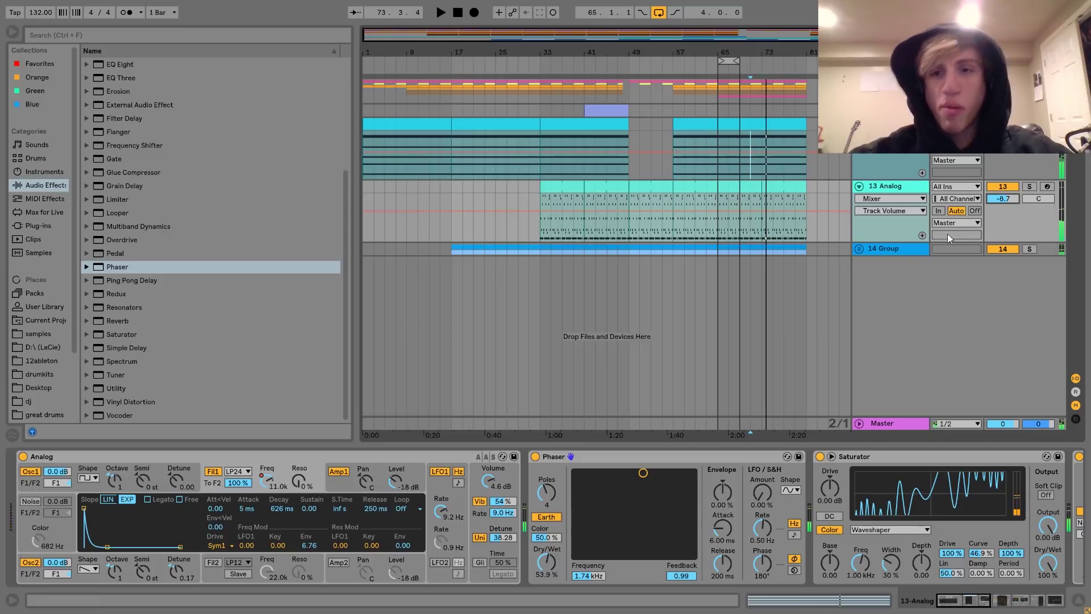
# Step: Unfold the 14 Group and raise the volume of its 16 Analog track to -4.7 dB
pyautogui.click(894, 248)
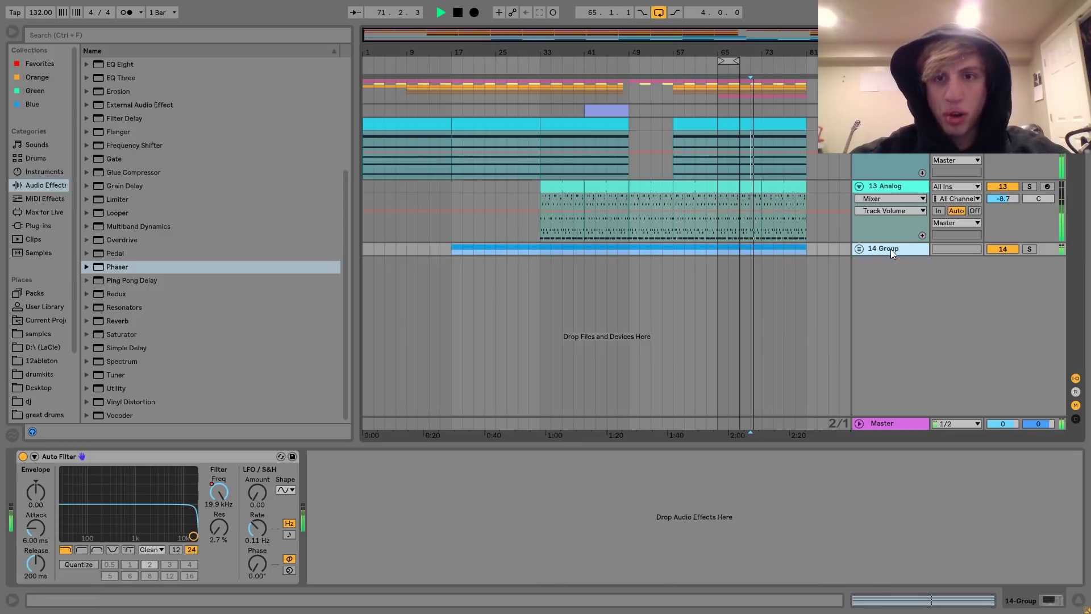
pyautogui.click(859, 249)
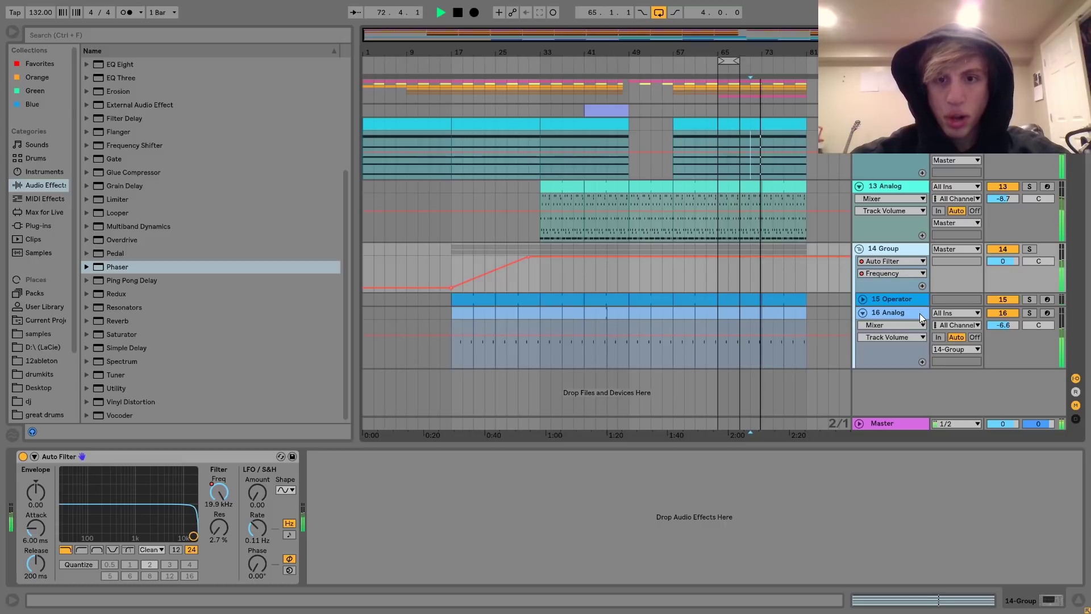
pyautogui.click(916, 312)
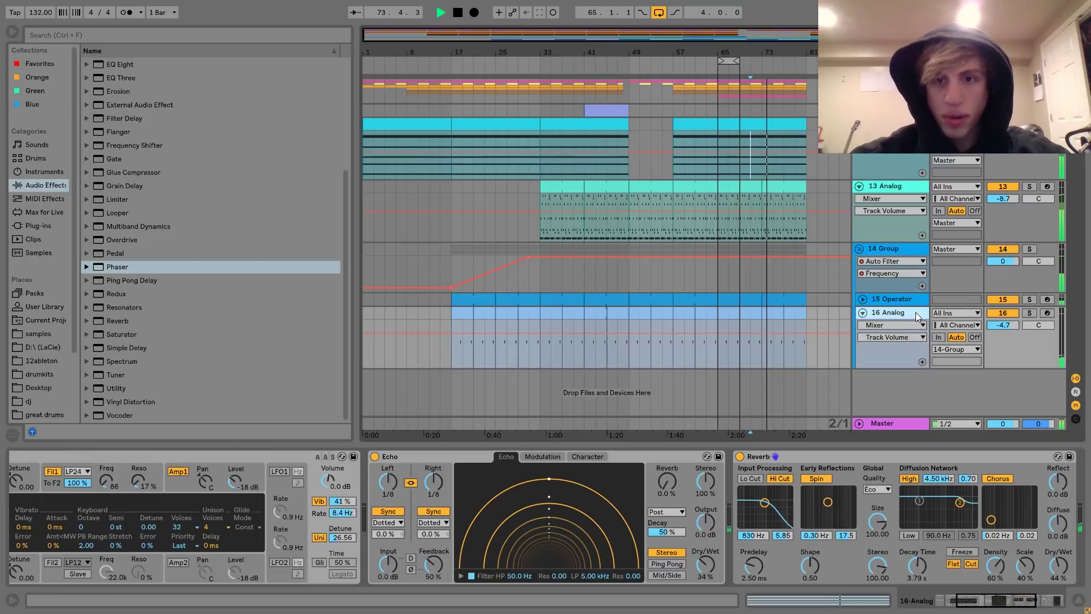
pyautogui.moveTo(764, 56); pyautogui.dragTo(603, 154)
pyautogui.press('space')
# Step: Unfold the 15 Operator track, and solo the 16 Analog track to listen to it from bar 74
pyautogui.click(862, 298)
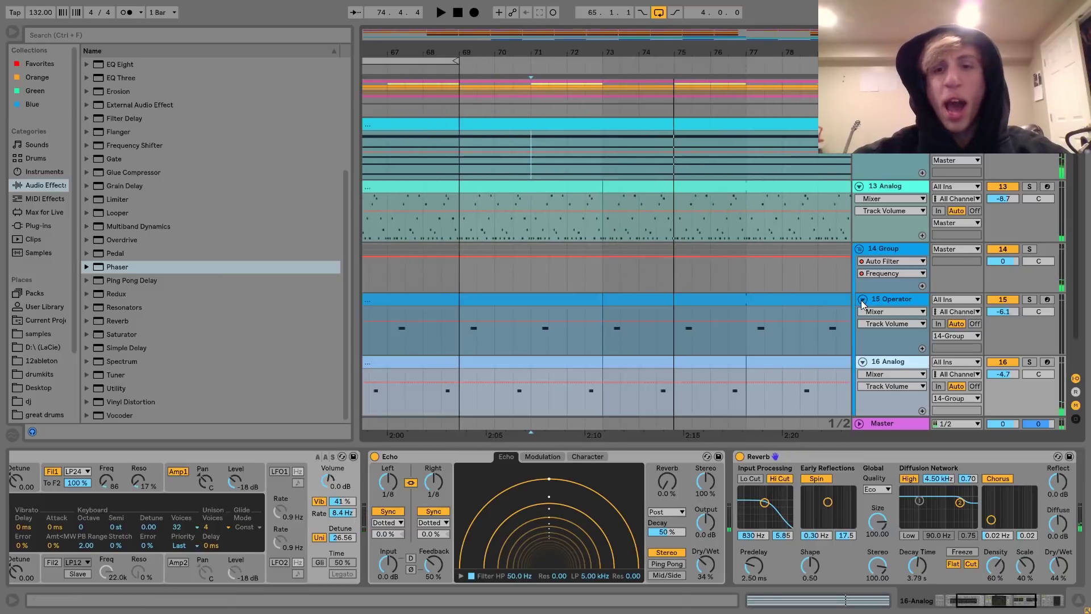
pyautogui.click(882, 300)
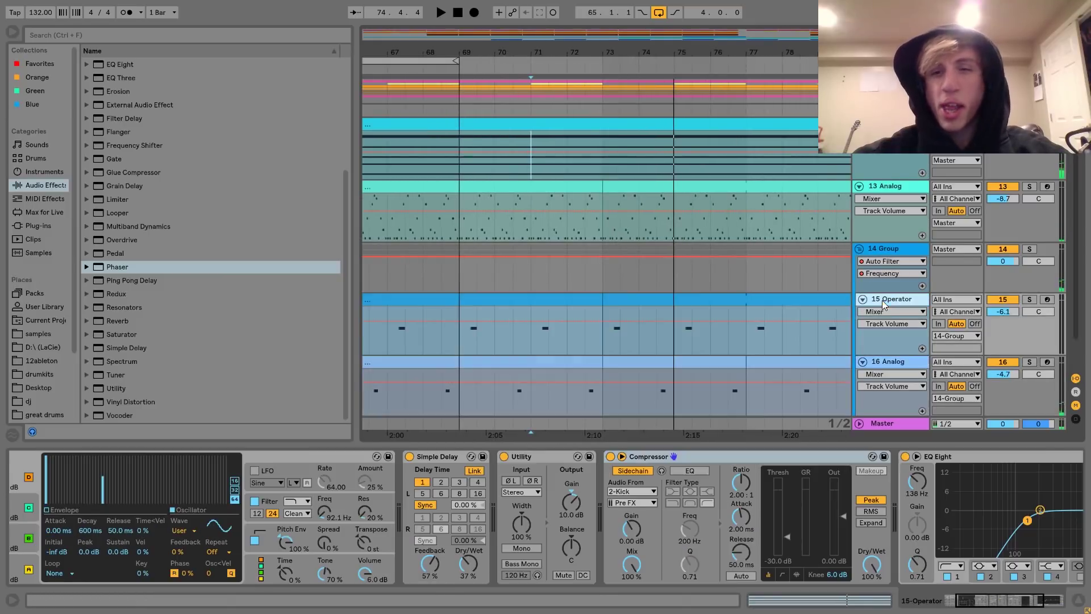
pyautogui.click(899, 363)
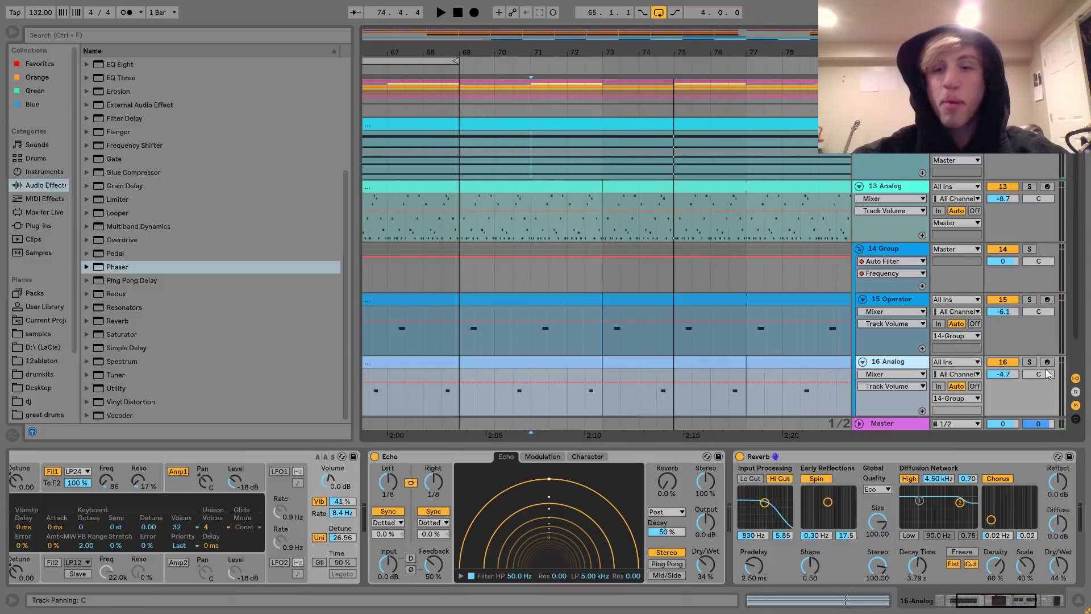
pyautogui.click(660, 405)
pyautogui.press('space')
pyautogui.press('space')
# Step: Insert a Flanger between the Analog synth and the Echo on the 16 Analog track
pyautogui.scroll(3, 210, 196)
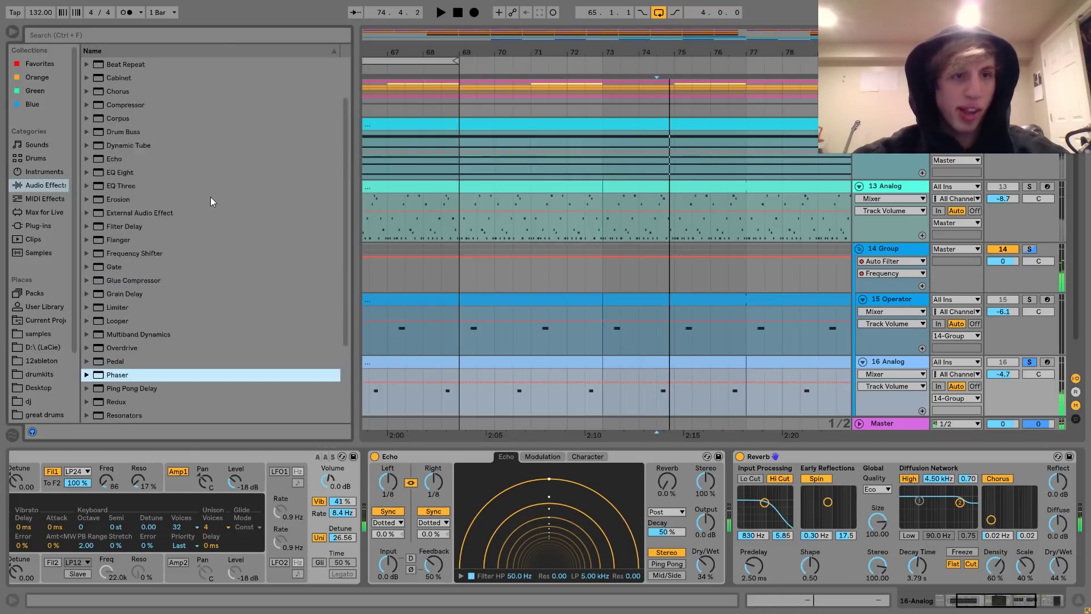
pyautogui.scroll(1, 210, 197)
pyautogui.moveTo(121, 267); pyautogui.dragTo(392, 500)
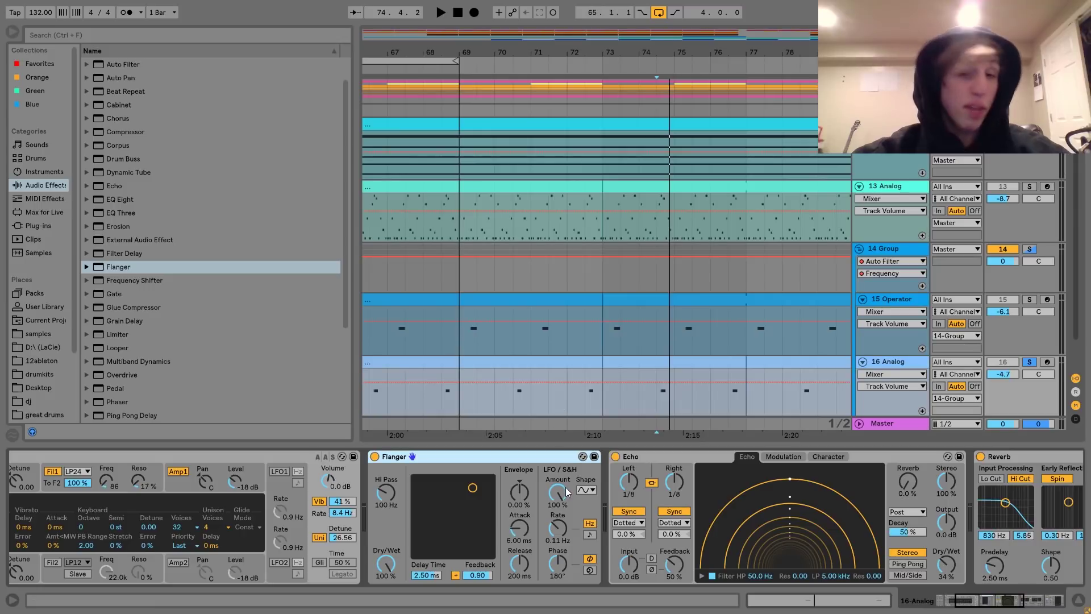
# Step: Set the Flanger's LFO Amount to 0%, Dry/Wet to 50.8%, Delay Time to 0.20 ms and Feedback to 0.75
pyautogui.moveTo(567, 492); pyautogui.dragTo(568, 534)
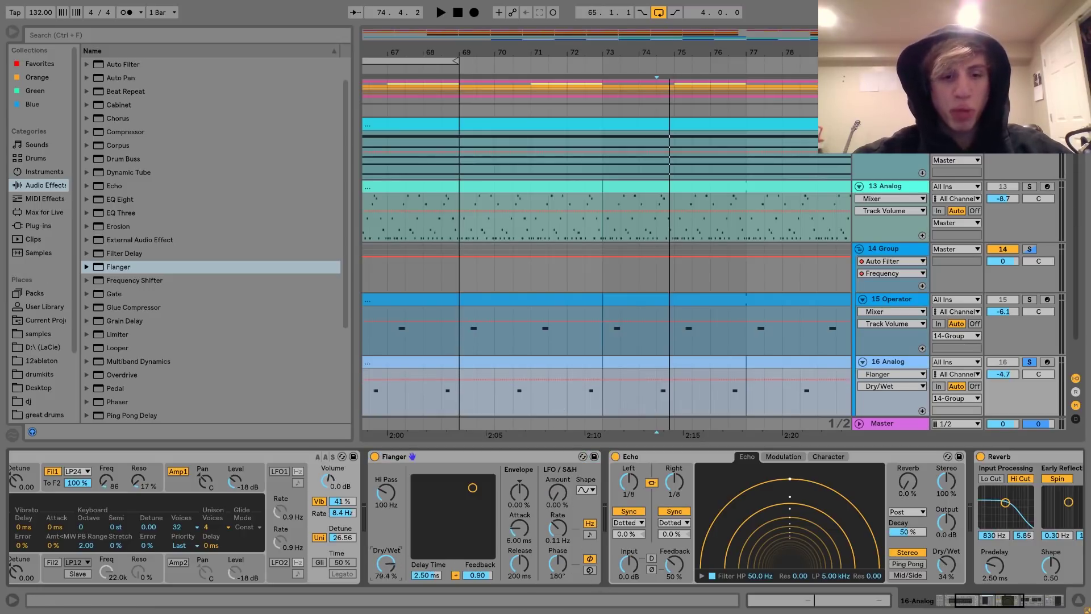
pyautogui.press('space')
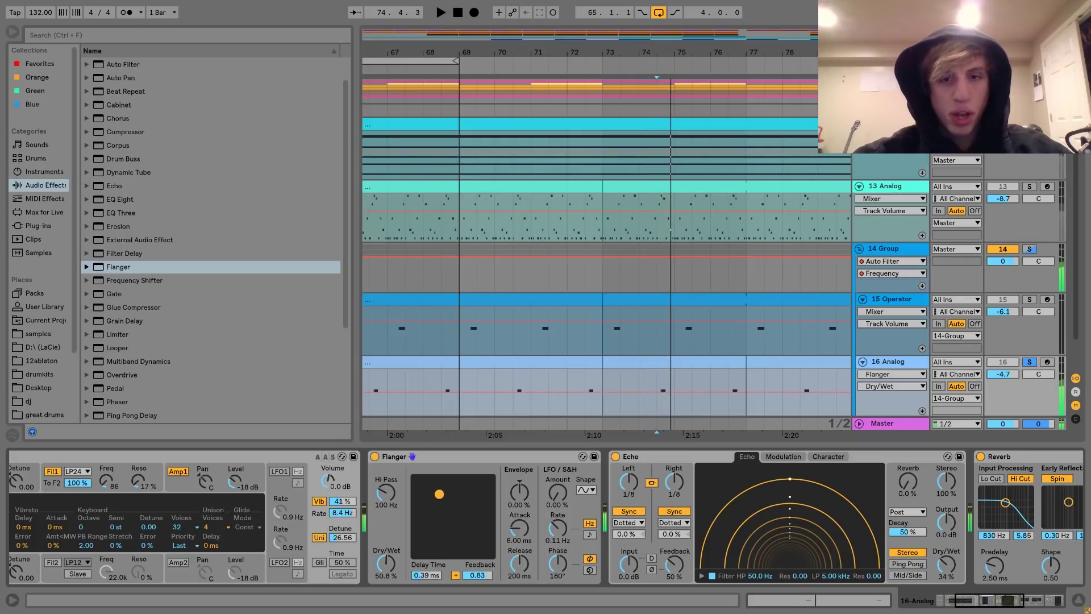
pyautogui.moveTo(439, 494); pyautogui.dragTo(428, 503)
pyautogui.press('space')
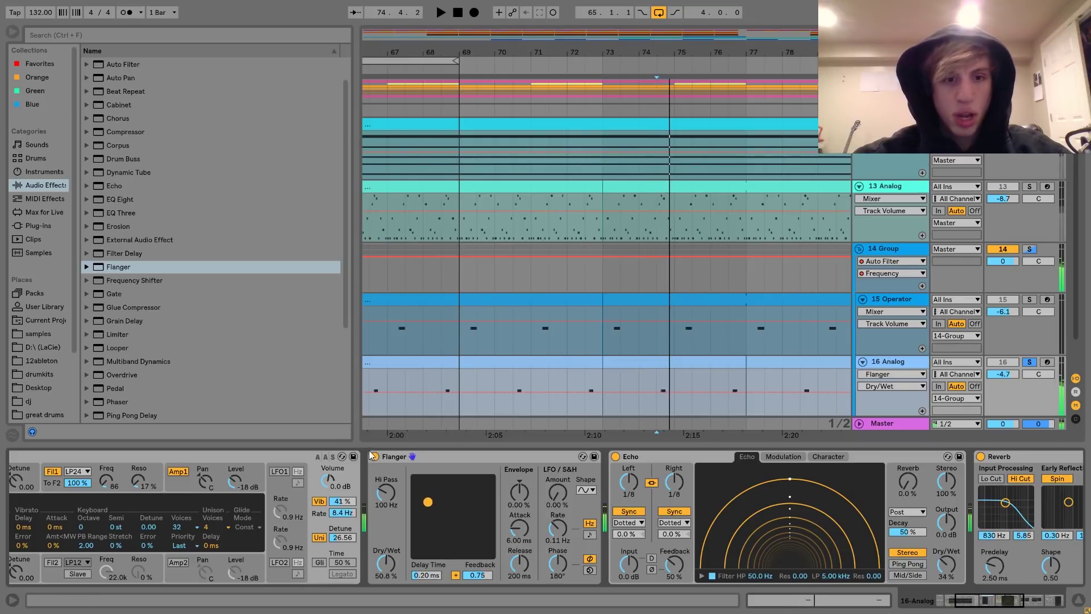
# Step: Set the Flanger's Delay Time to 0.65 ms and Feedback to 0.96, compare it with bypass, and unsolo the 16 Analog track
pyautogui.click(375, 457)
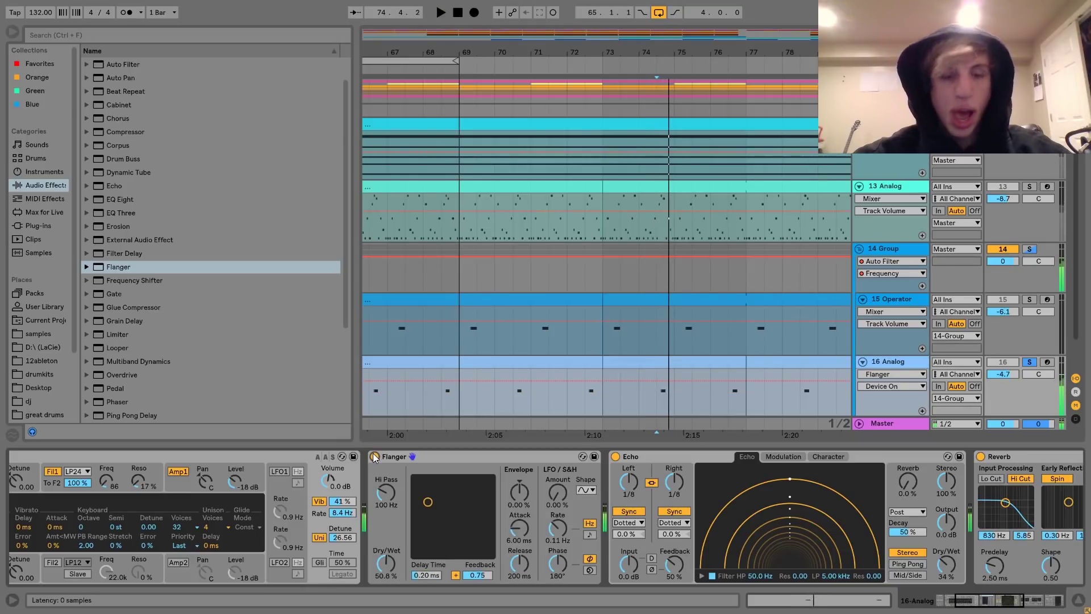
pyautogui.moveTo(448, 499)
pyautogui.mouseDown()
pyautogui.moveTo(465, 483)
pyautogui.moveTo(450, 481)
pyautogui.mouseUp()
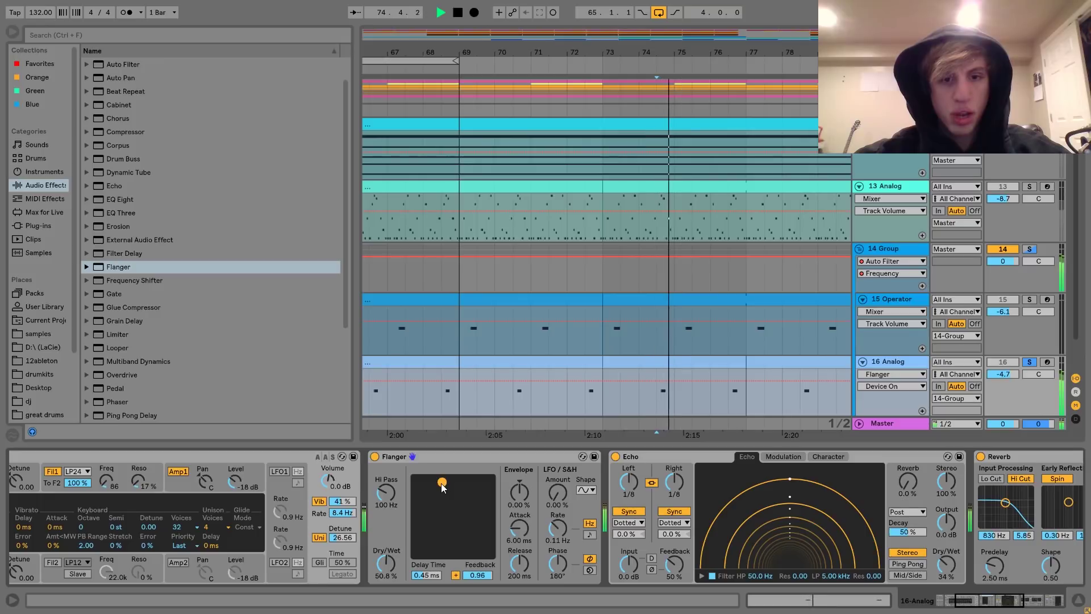
pyautogui.moveTo(442, 482); pyautogui.dragTo(449, 484)
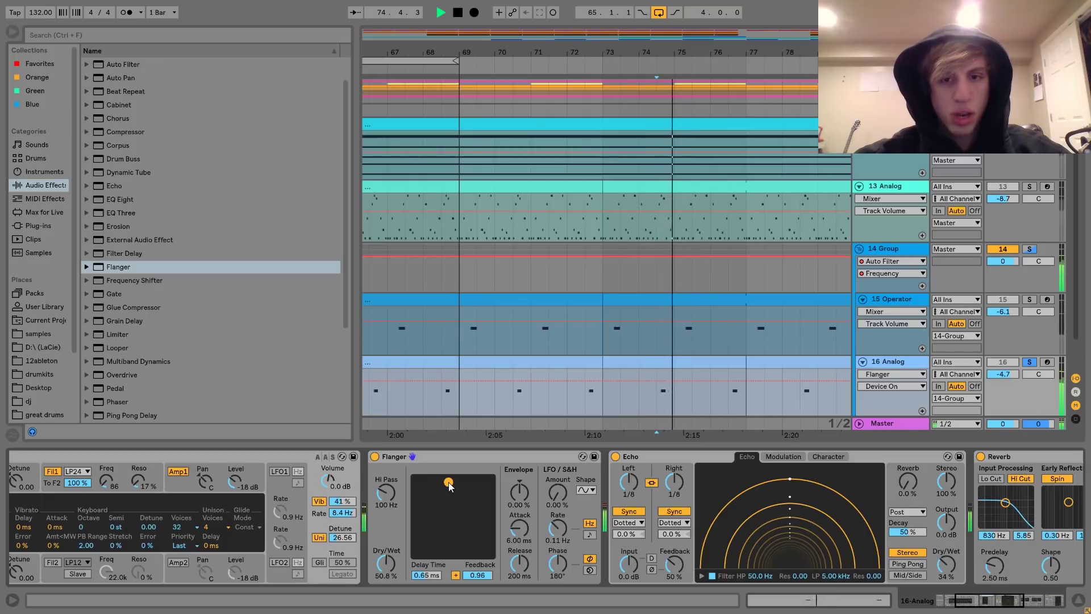
pyautogui.click(375, 457)
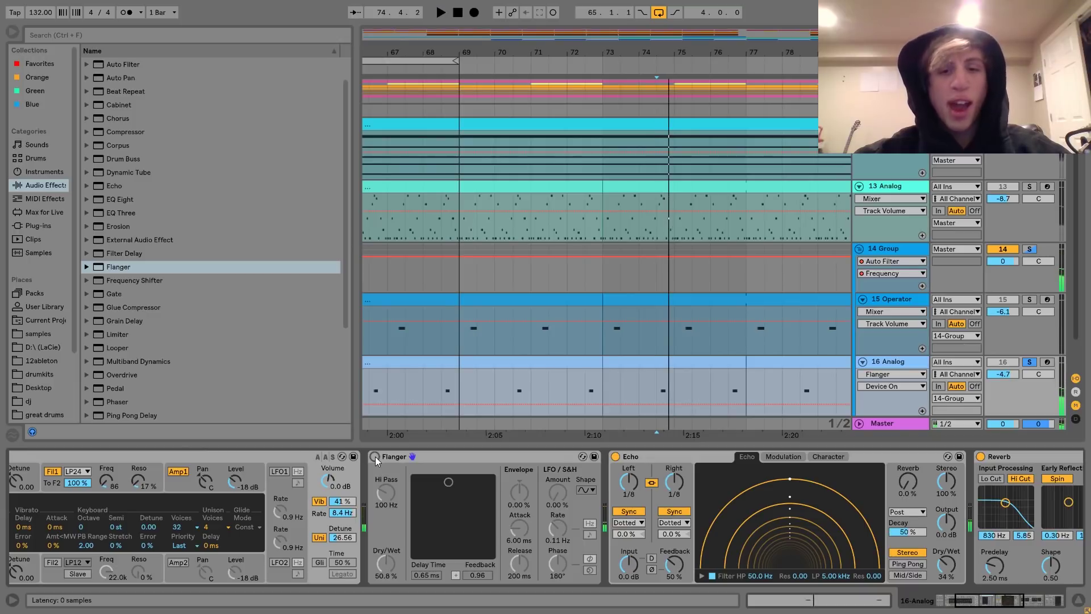
pyautogui.click(375, 457)
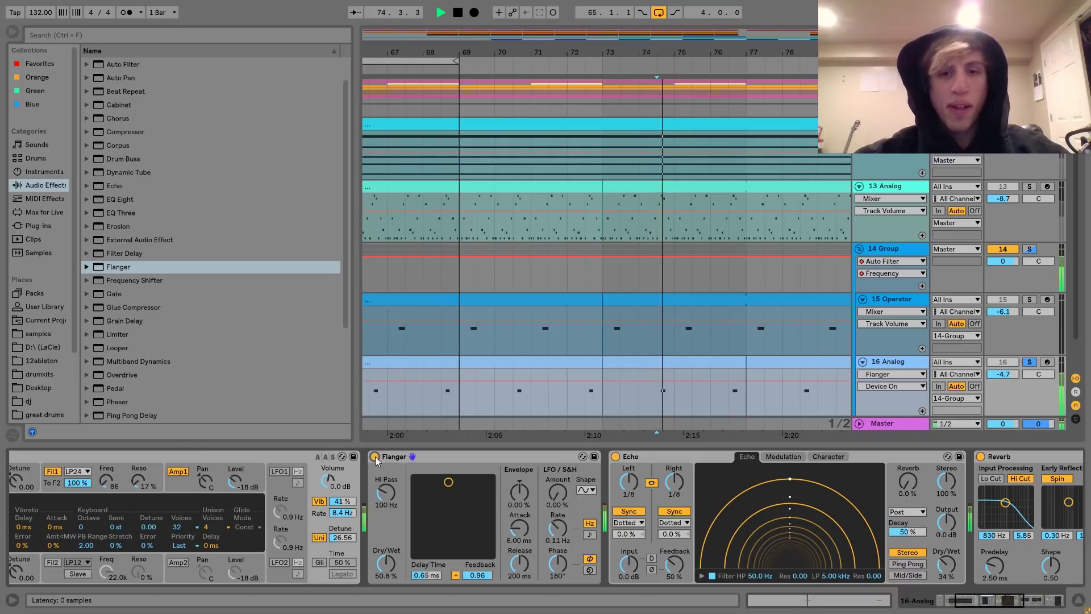
pyautogui.click(1022, 360)
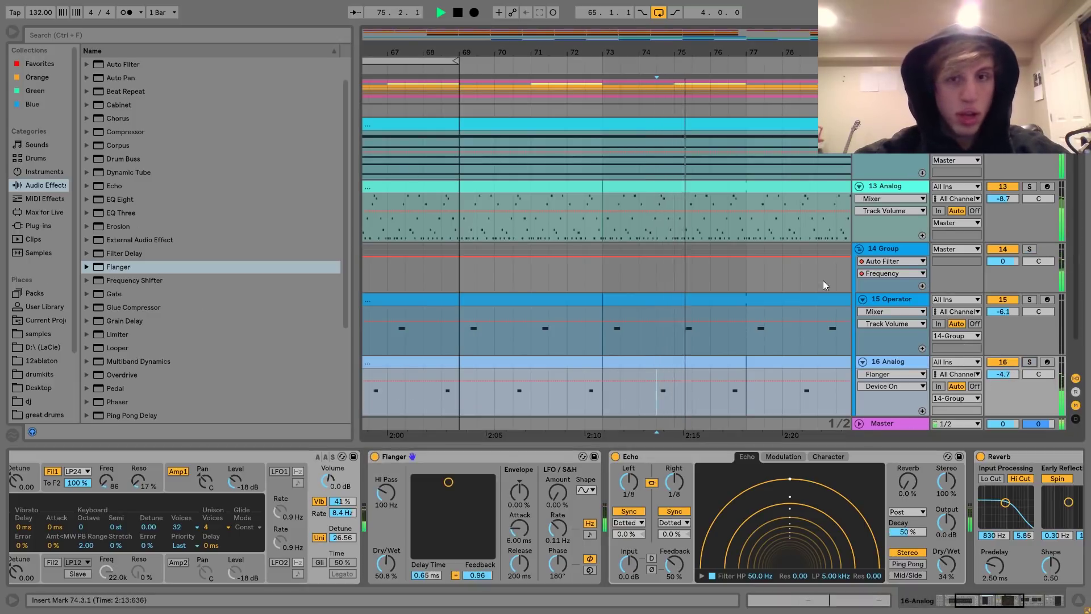
# Step: Add an EQ Eight to the 14 Group with a low cut at 156 Hz and, soloed, a -4.09 dB dip at 344 Hz
pyautogui.click(892, 248)
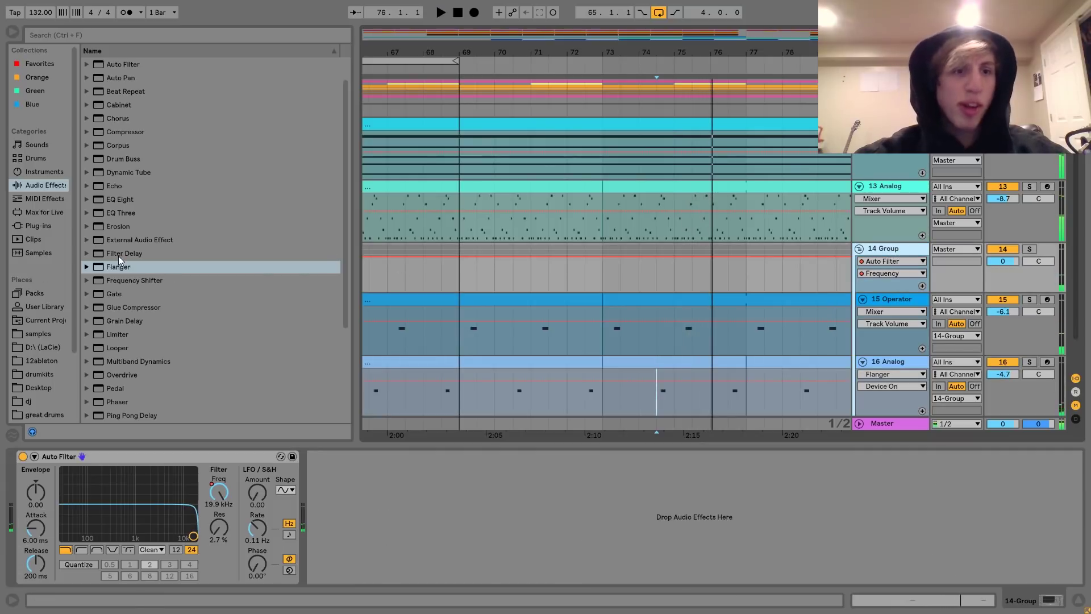
pyautogui.doubleClick(119, 199)
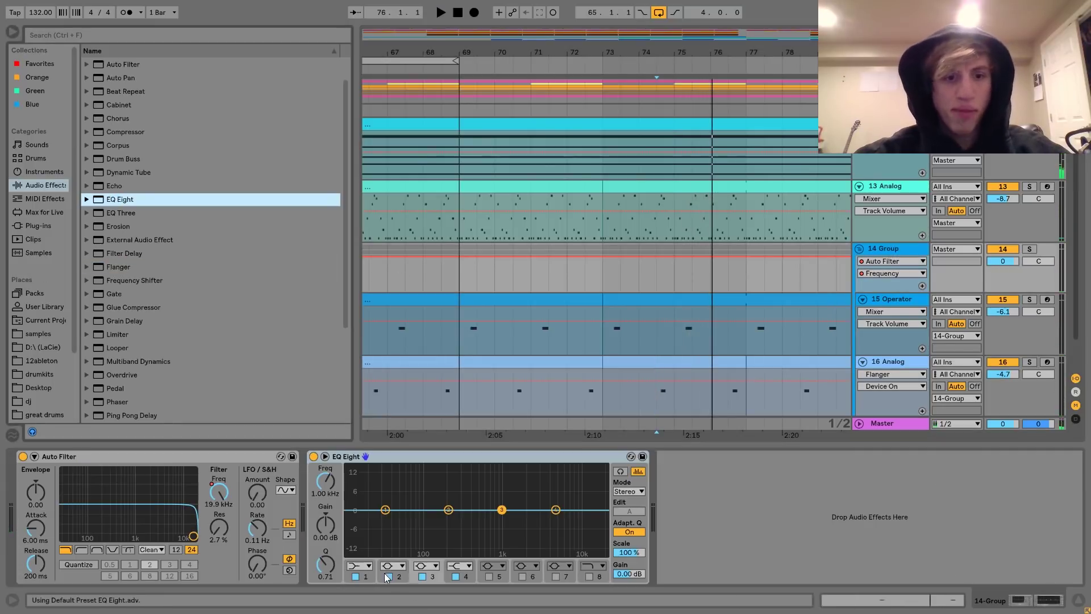
pyautogui.click(366, 566)
pyautogui.click(354, 484)
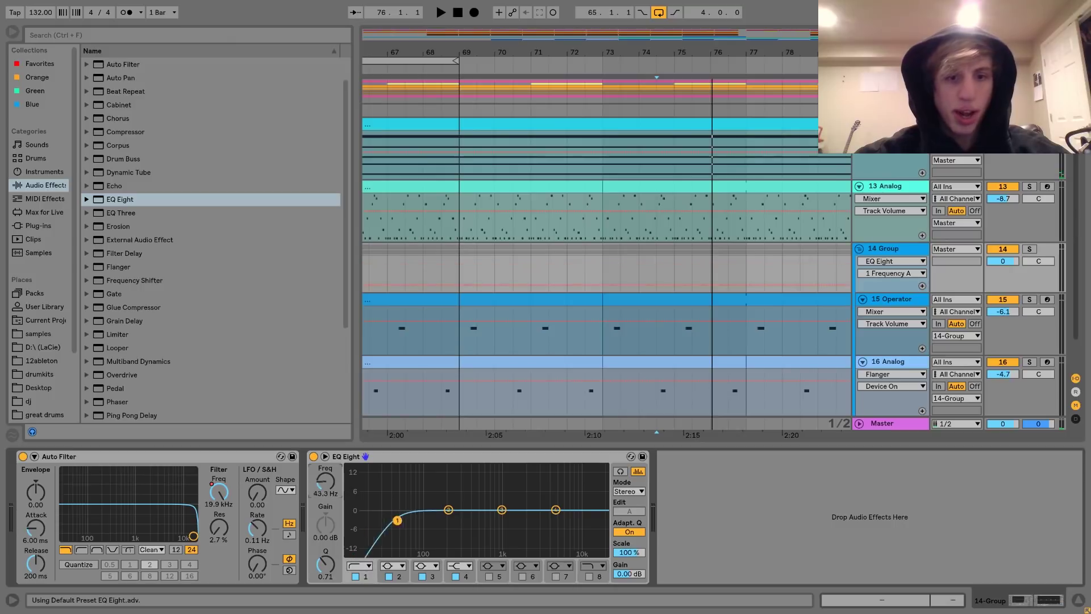
pyautogui.moveTo(397, 520); pyautogui.dragTo(440, 520)
pyautogui.press('space')
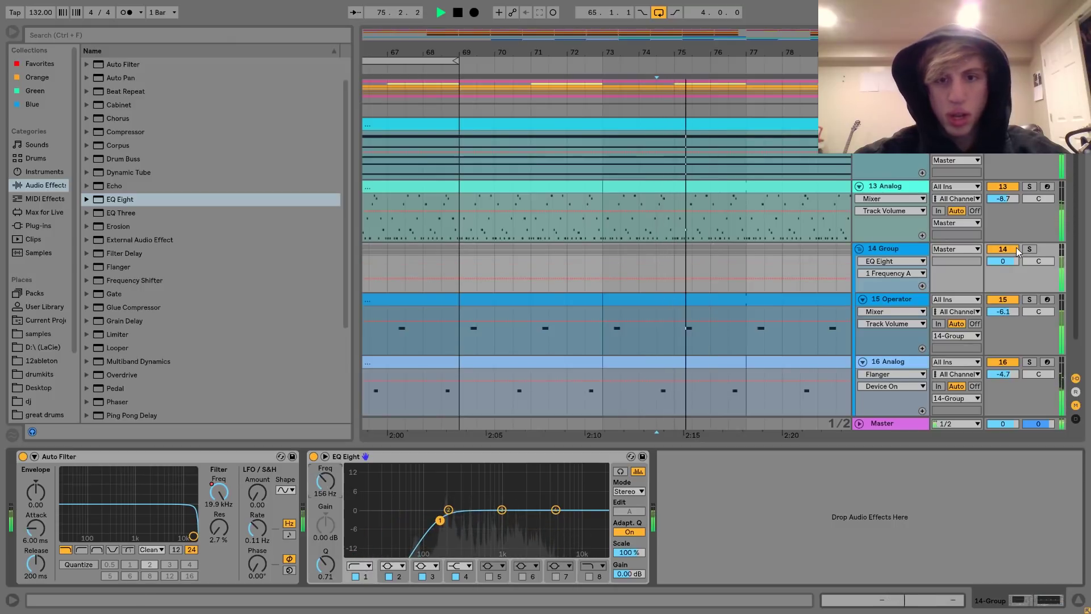
pyautogui.click(1030, 249)
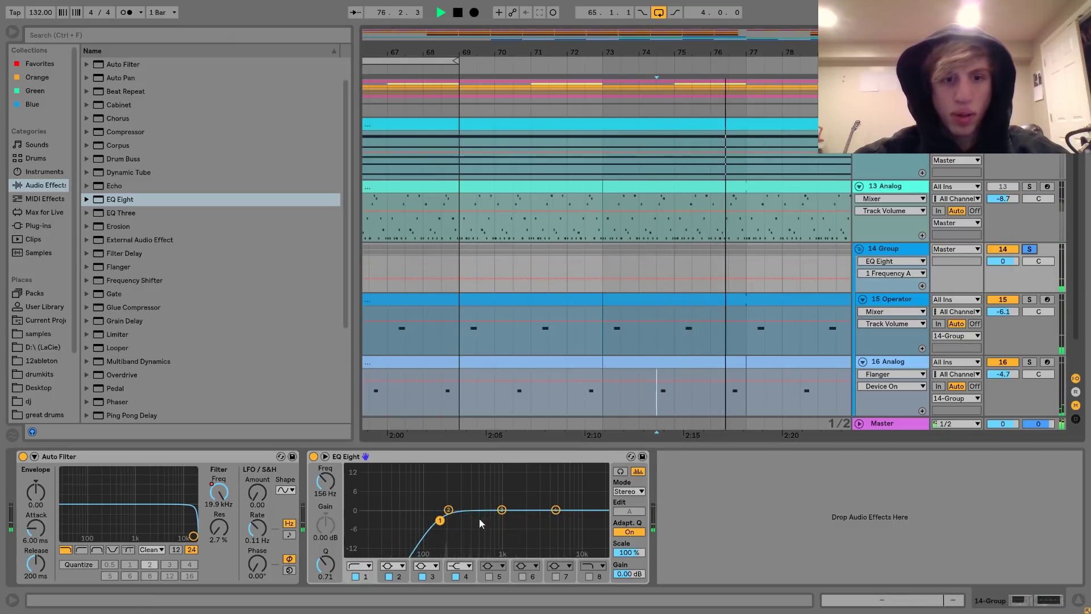
pyautogui.moveTo(449, 510); pyautogui.dragTo(466, 523)
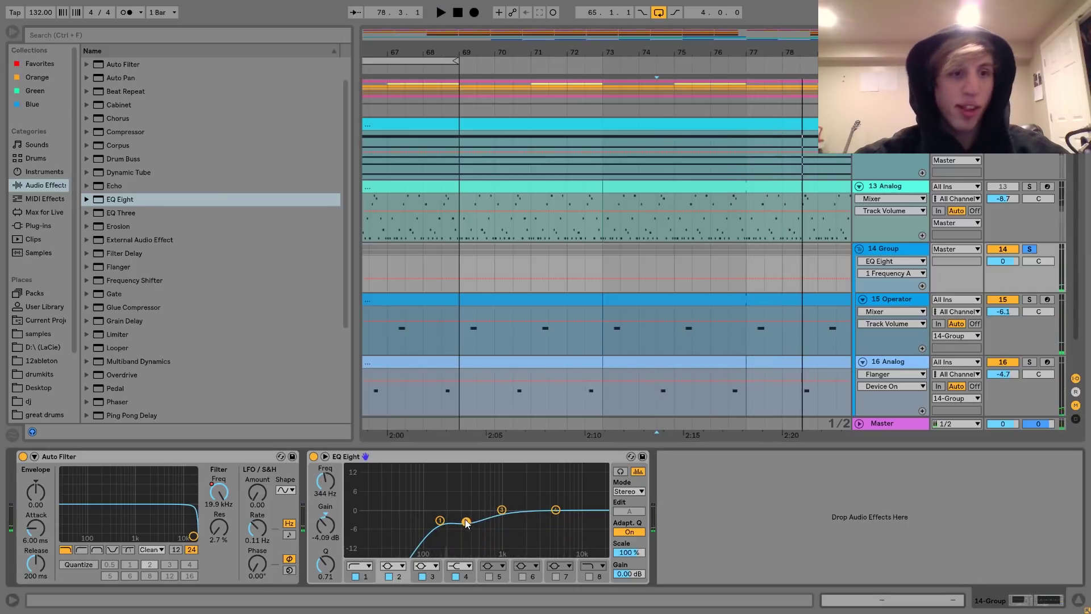
# Step: Insert a Saturator before the 14 Group's EQ Eight with 7.43 dB Drive and 5.14 Base, and lower the group volume to -2.2 dB
pyautogui.scroll(-5, 316, 323)
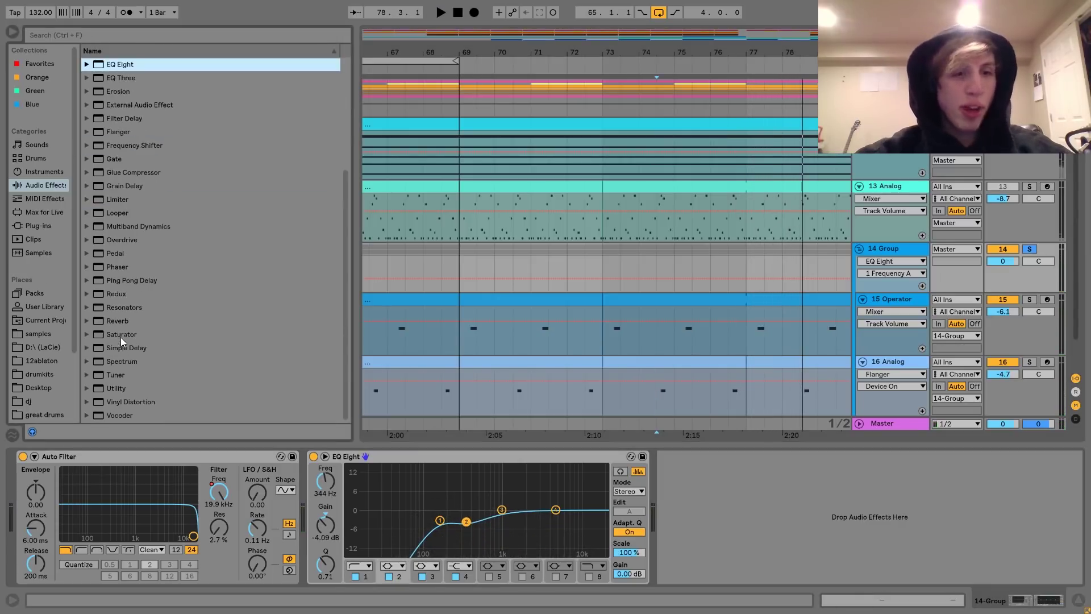
pyautogui.moveTo(121, 336); pyautogui.dragTo(375, 511)
pyautogui.press('space')
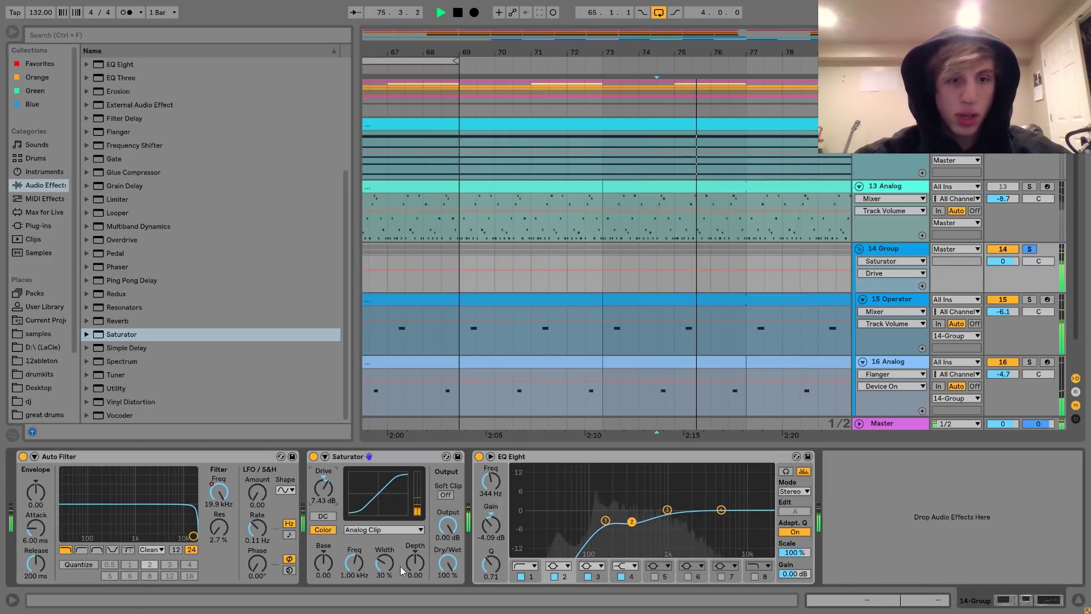
pyautogui.moveTo(1015, 268); pyautogui.dragTo(1017, 268)
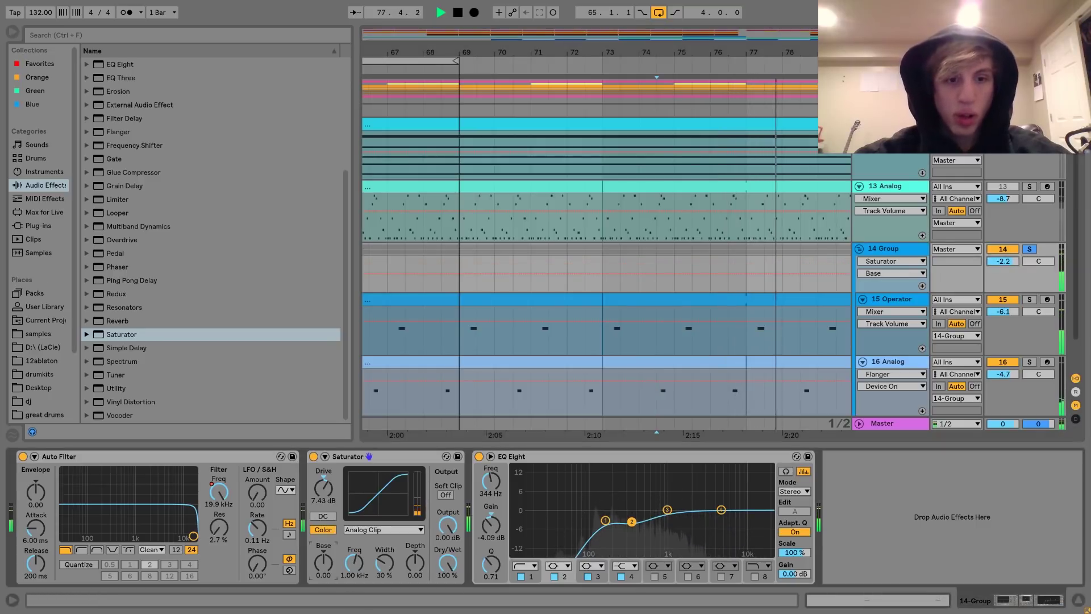
pyautogui.moveTo(327, 567); pyautogui.dragTo(328, 570)
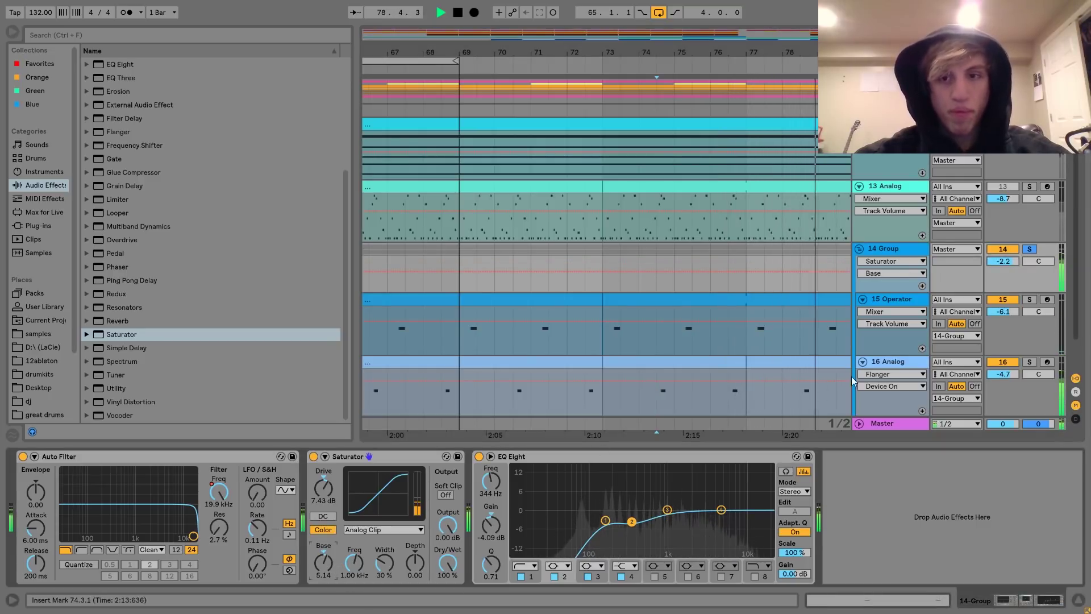
# Step: Unsolo the 14 Group and lower its volume to -4.4 dB while listening in the full mix
pyautogui.click(1007, 262)
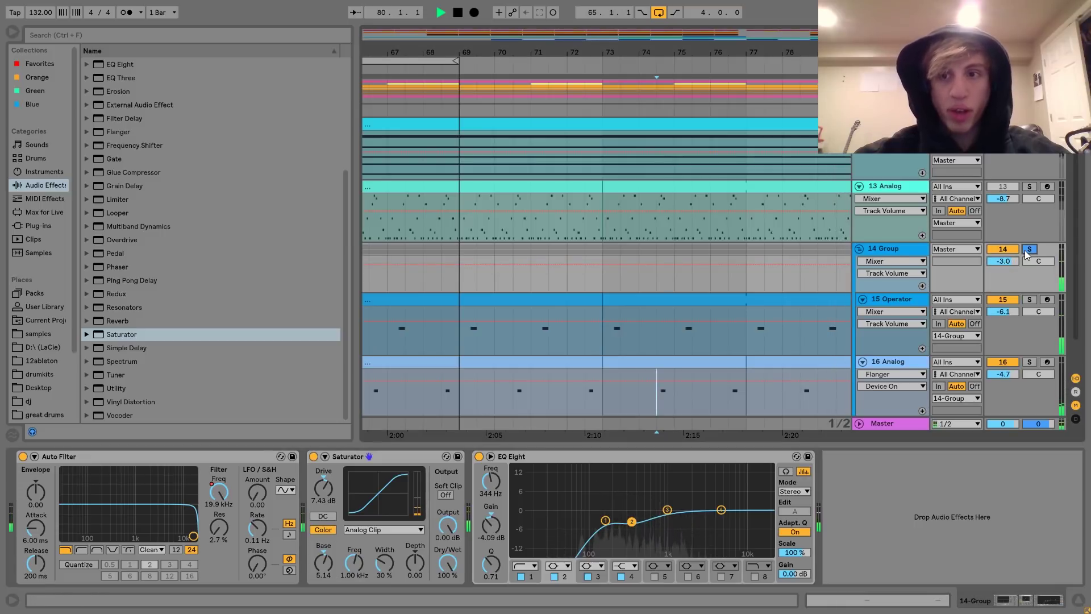
pyautogui.click(1028, 250)
pyautogui.moveTo(1009, 261); pyautogui.dragTo(1010, 269)
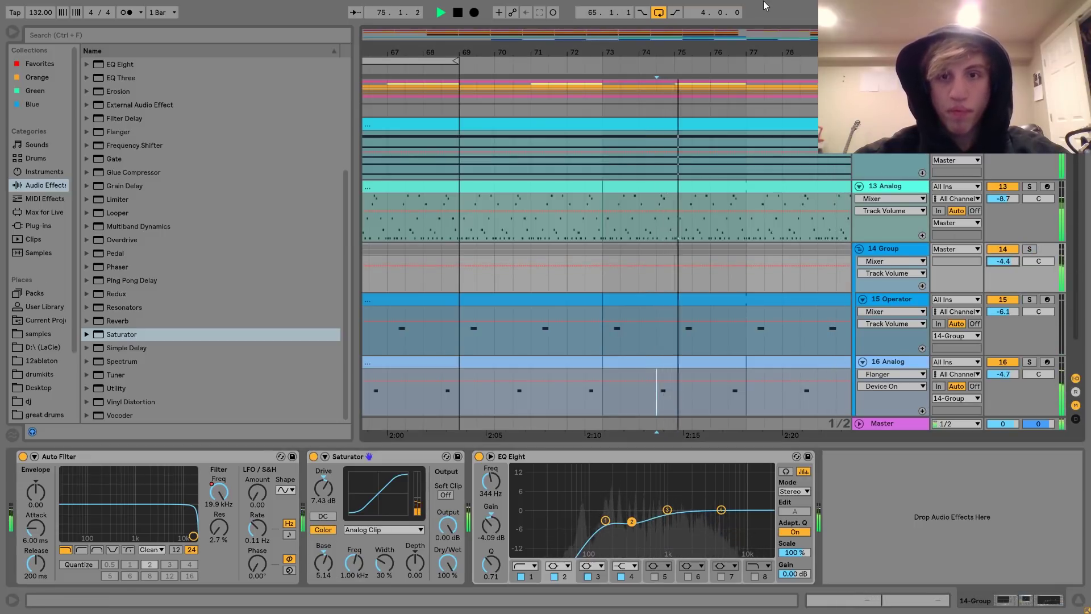
pyautogui.moveTo(714, 50); pyautogui.dragTo(727, 29)
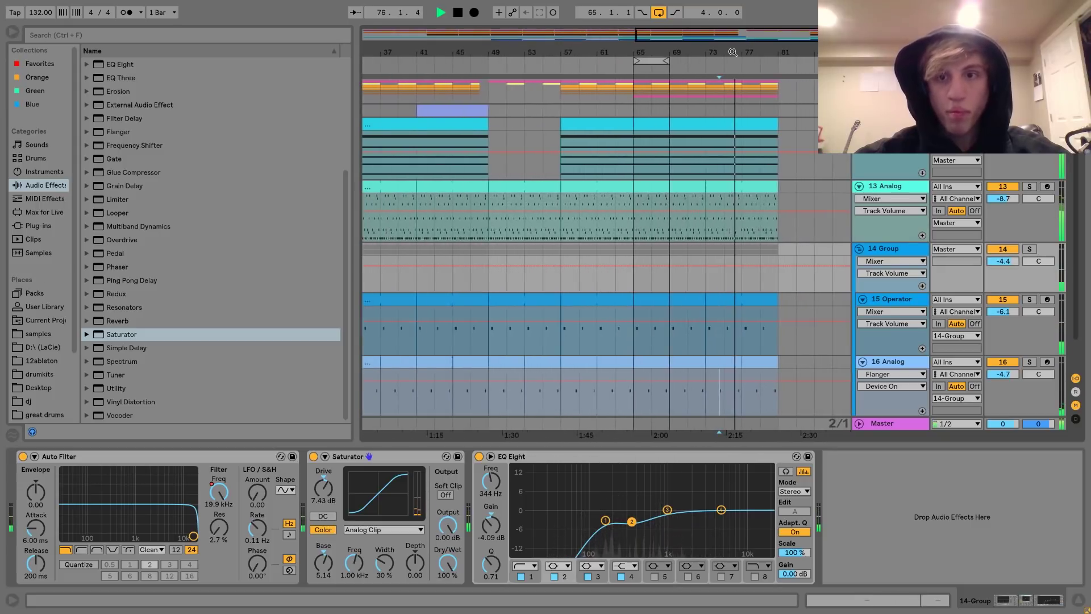
pyautogui.press('space')
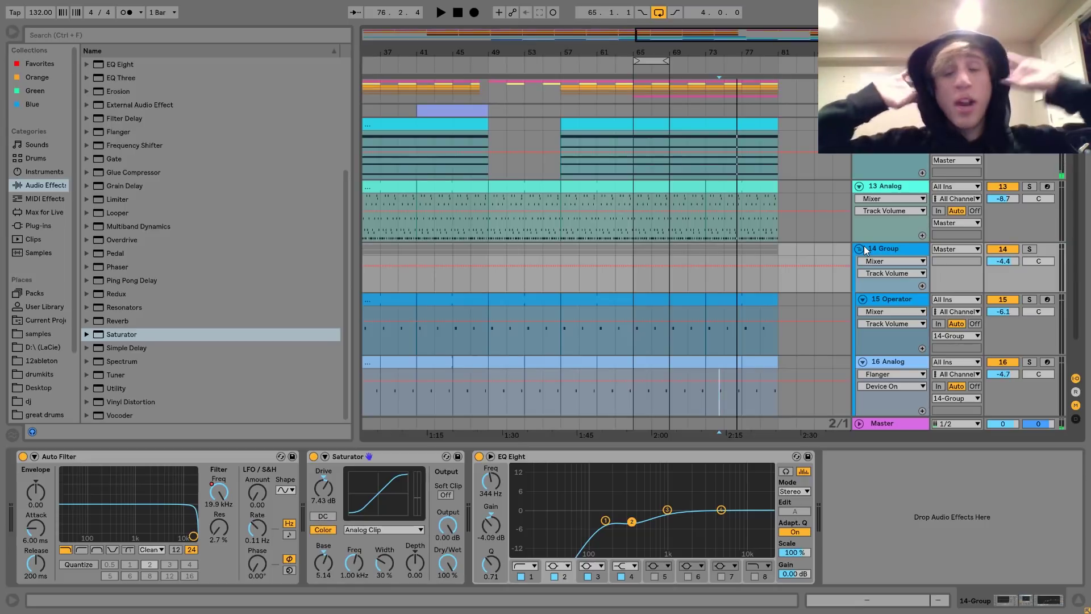
# Step: Fold the 14 Group in the arrangement
pyautogui.click(859, 248)
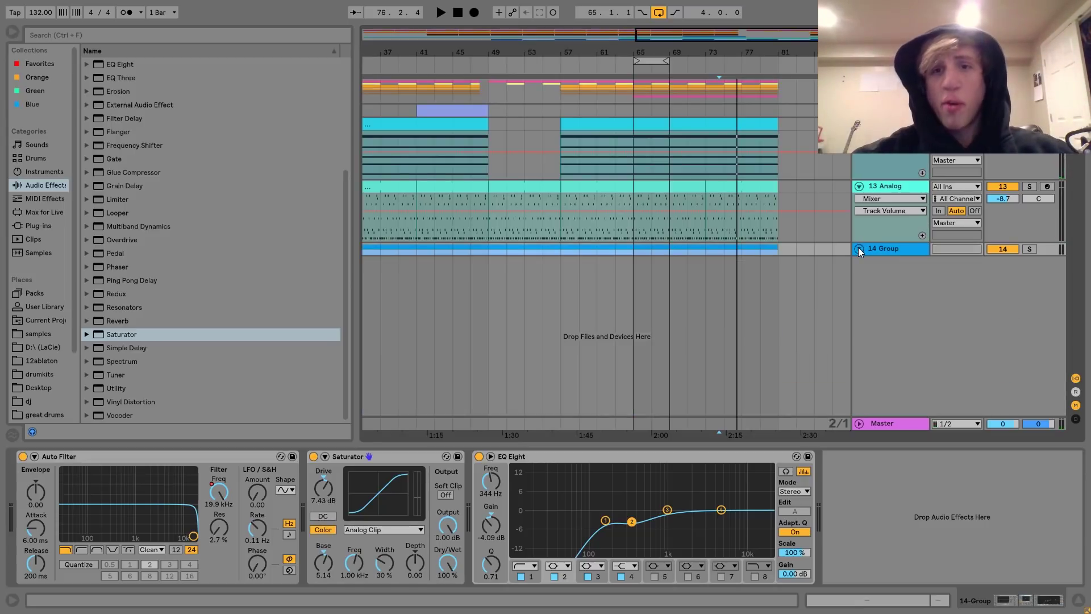
pyautogui.scroll(-2, 729, 220)
pyautogui.scroll(8, 728, 220)
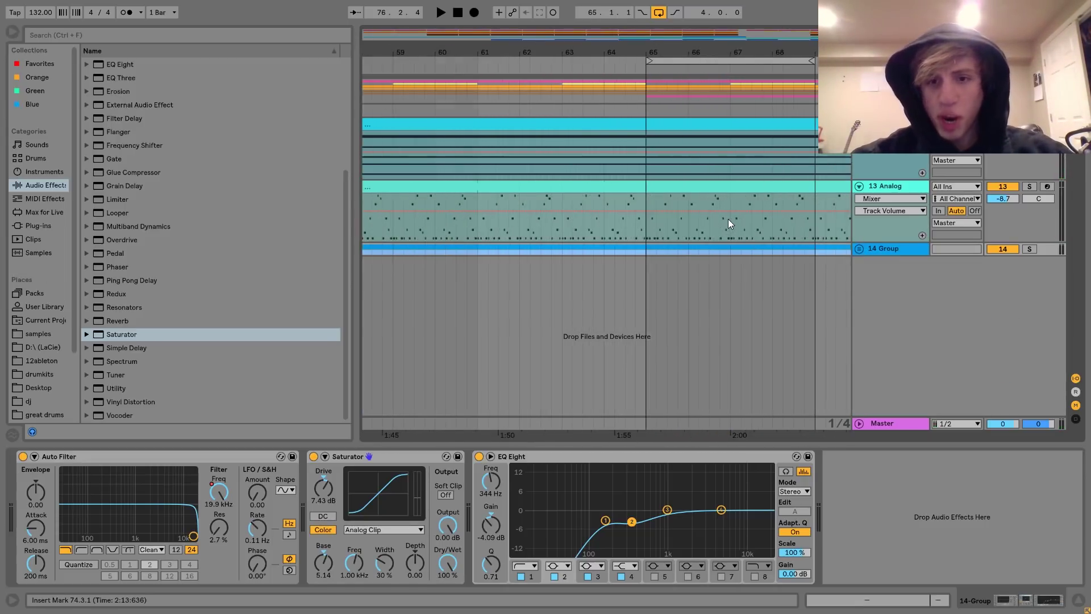
# Step: Review the whole arrangement and start playback from bar 33
pyautogui.hscroll(8, 728, 219)
pyautogui.hscroll(5, 782, 220)
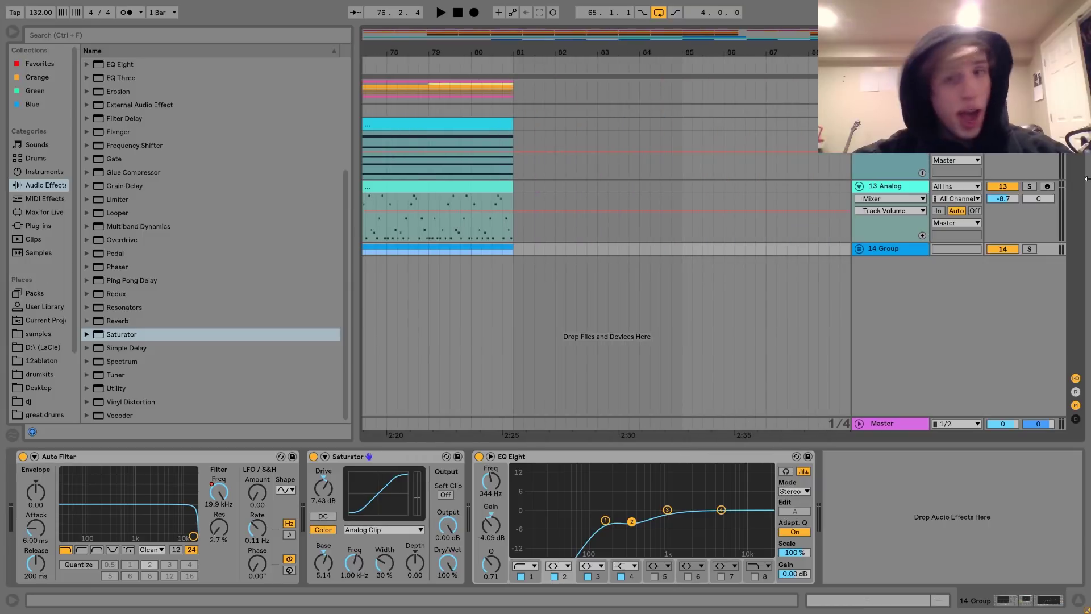
pyautogui.scroll(-1, 606, 242)
pyautogui.hscroll(-4, 606, 242)
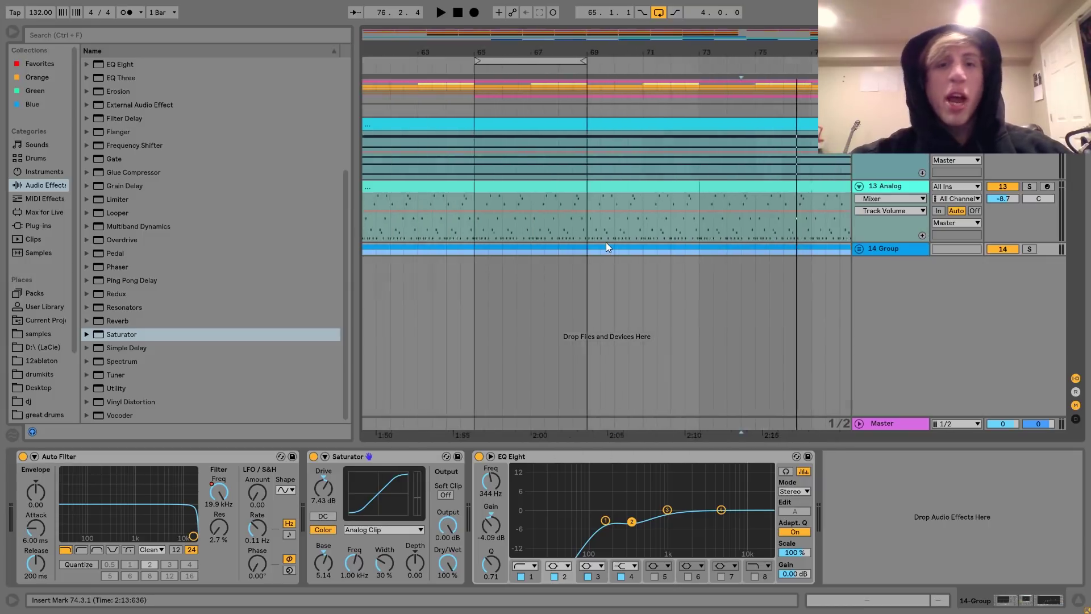
pyautogui.scroll(-4, 606, 242)
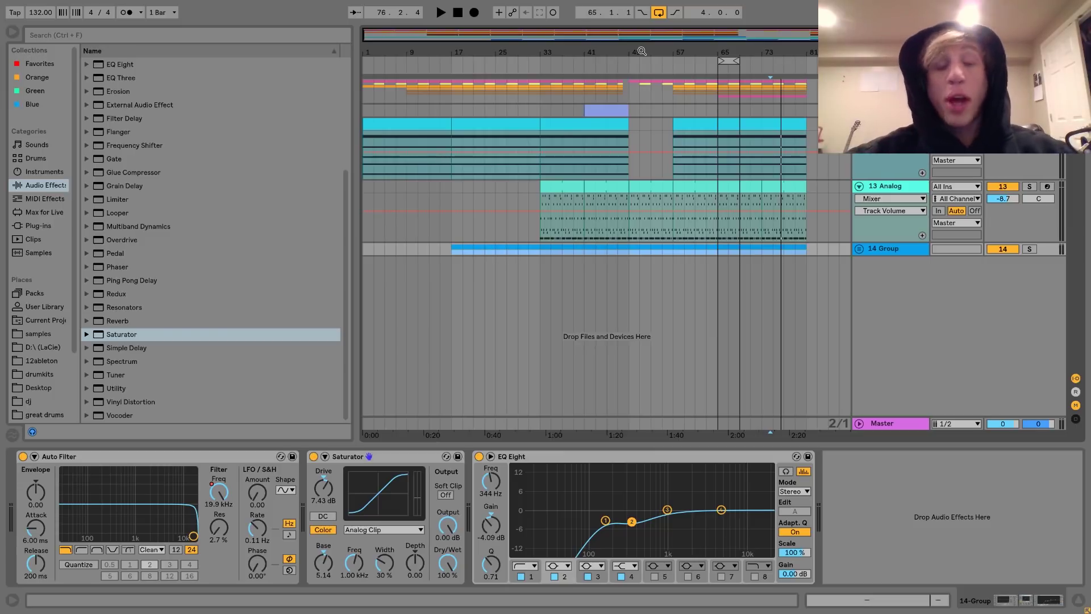
pyautogui.click(538, 91)
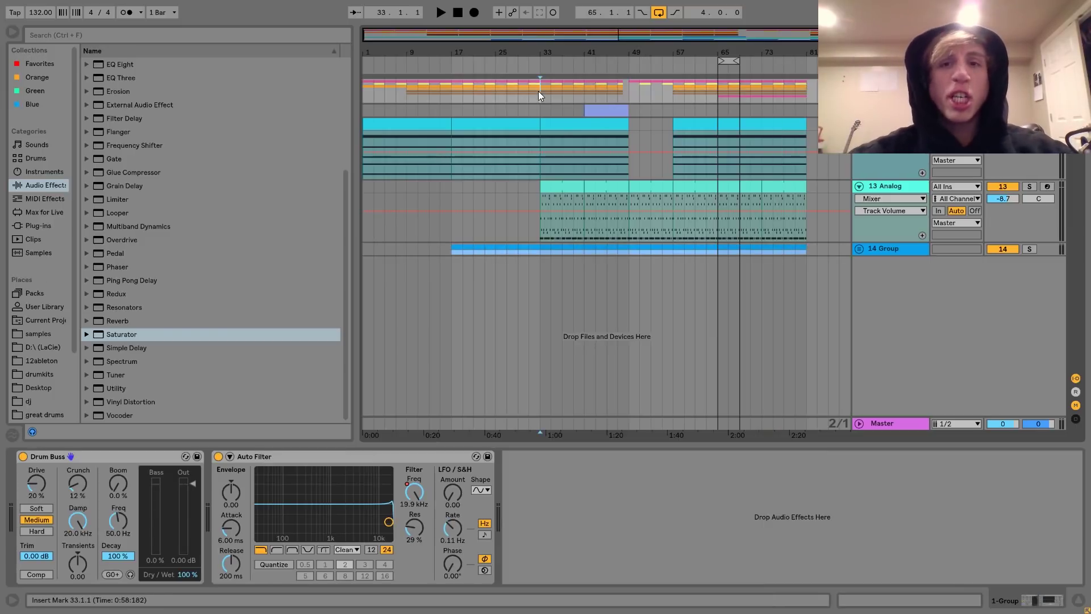
pyautogui.press('space')
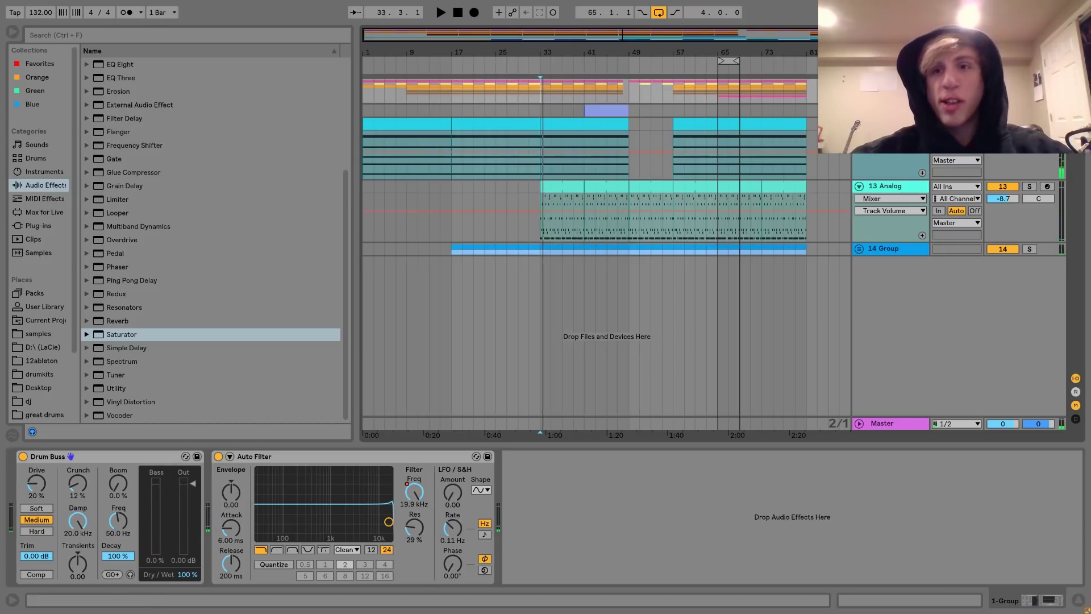
# Step: Try to duplicate the section from bar 33 to bar 81 across all tracks directly after itself
pyautogui.moveTo(540, 84); pyautogui.dragTo(810, 250)
pyautogui.hotkey('ctrl', 'd')
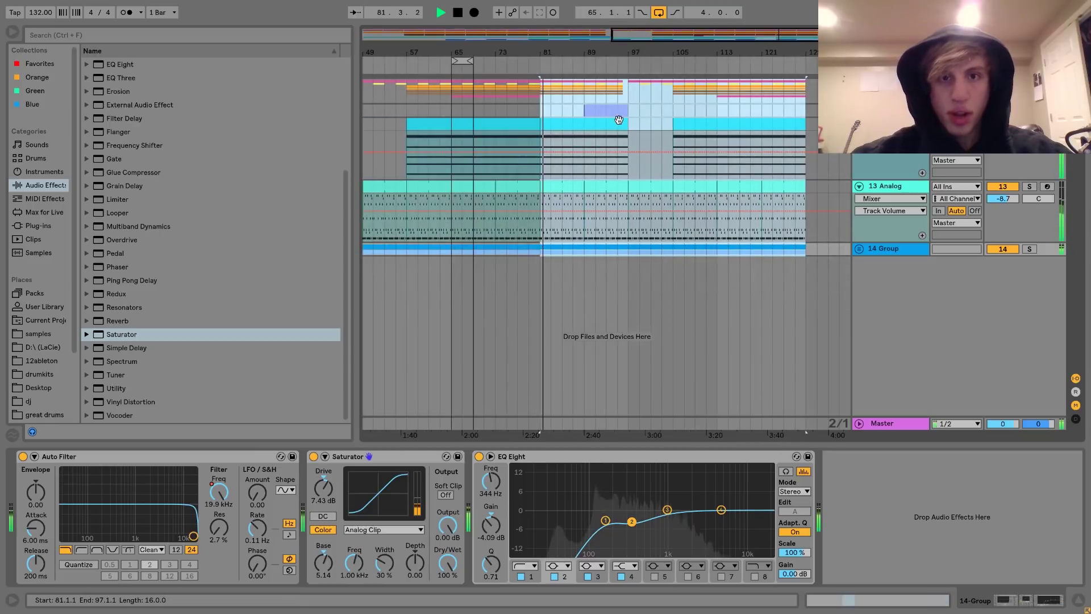
pyautogui.click(627, 97)
pyautogui.hotkey('ctrl', 'z')
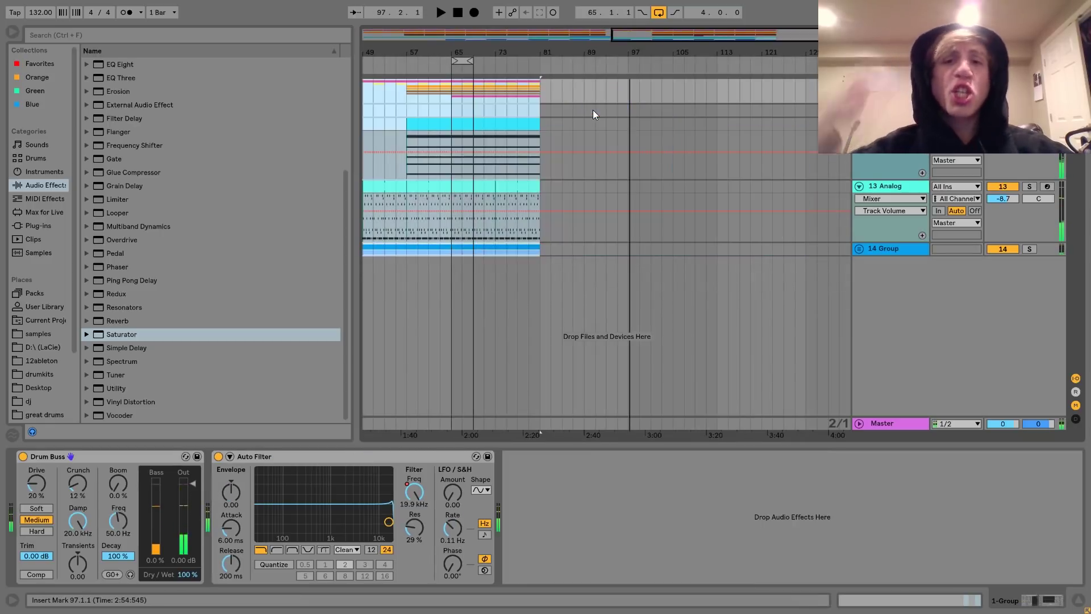
pyautogui.press('space')
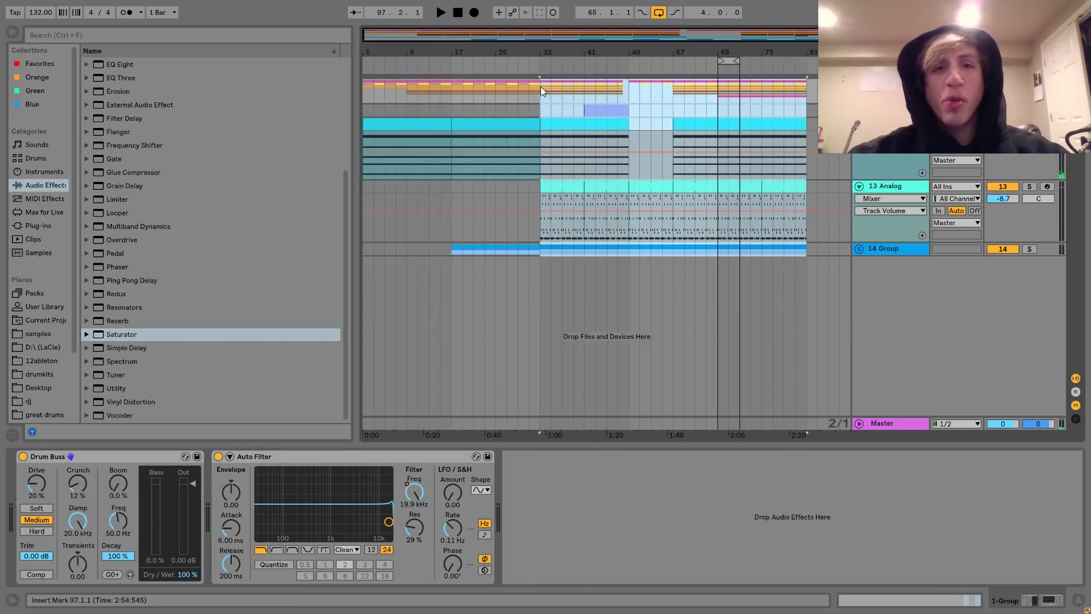
# Step: Listen to the drop from bar 33 with all tracks playing
pyautogui.click(540, 86)
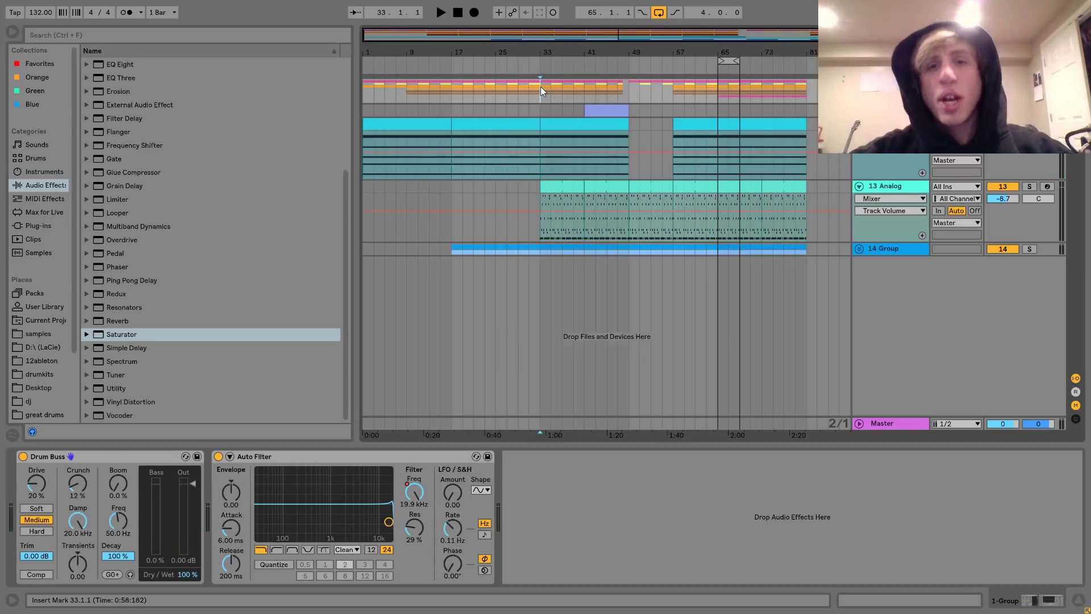
pyautogui.press('space')
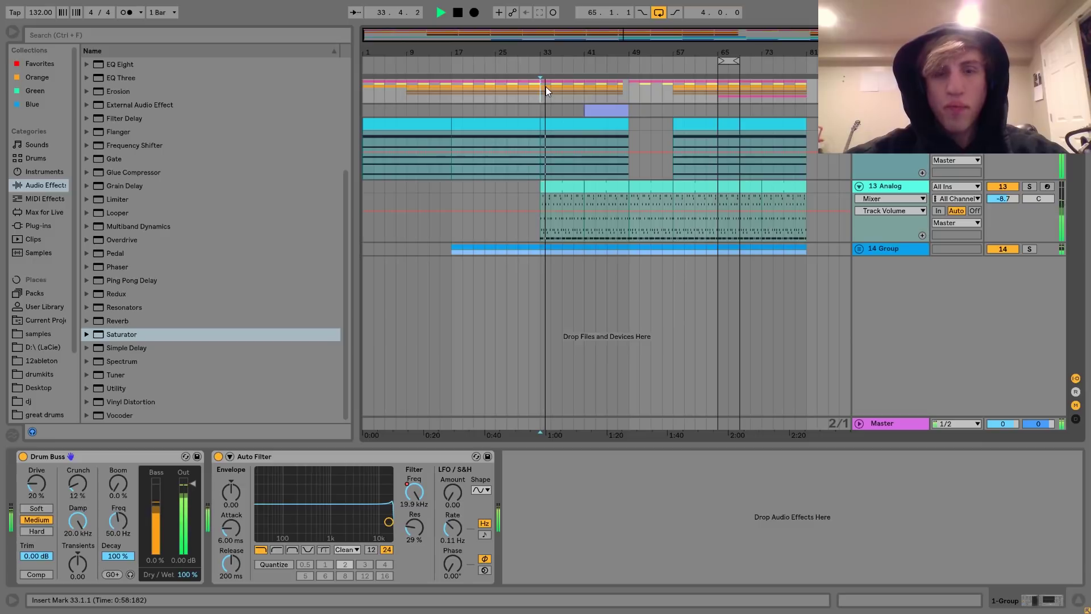
pyautogui.press('space')
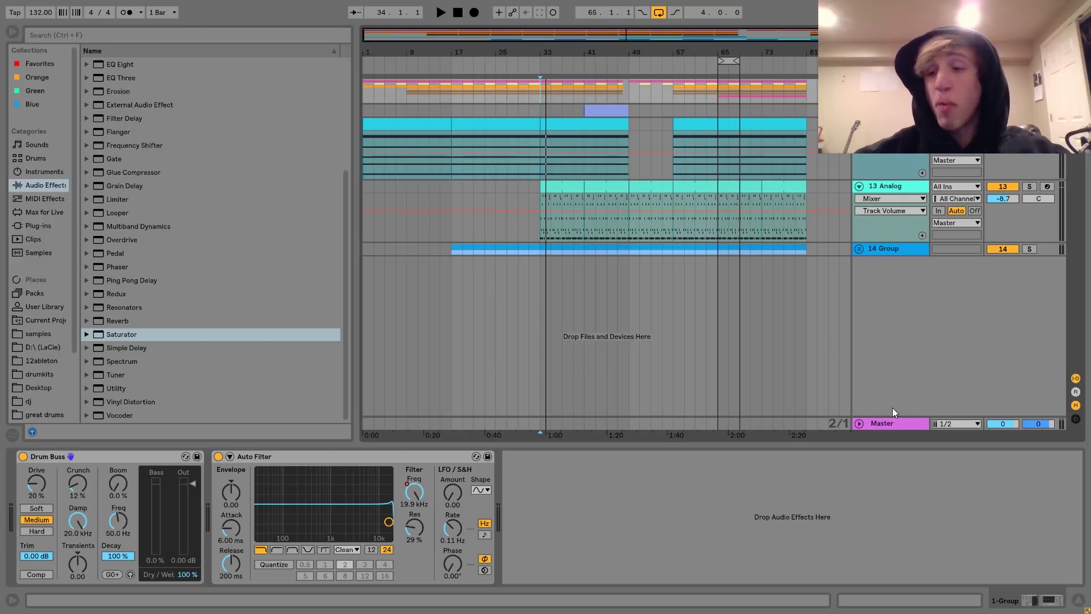
pyautogui.click(891, 422)
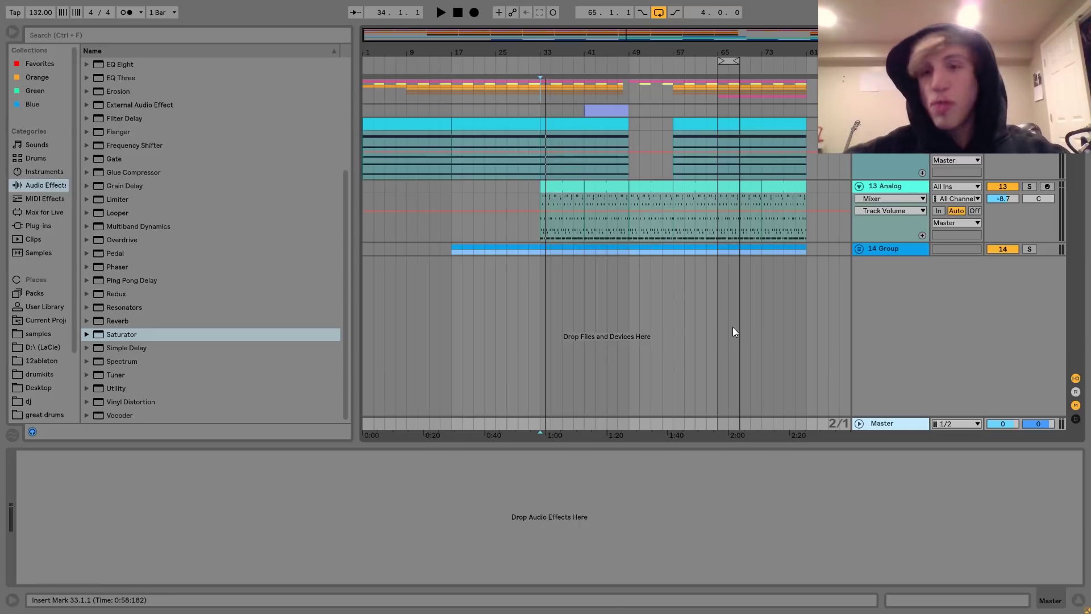
pyautogui.click(720, 249)
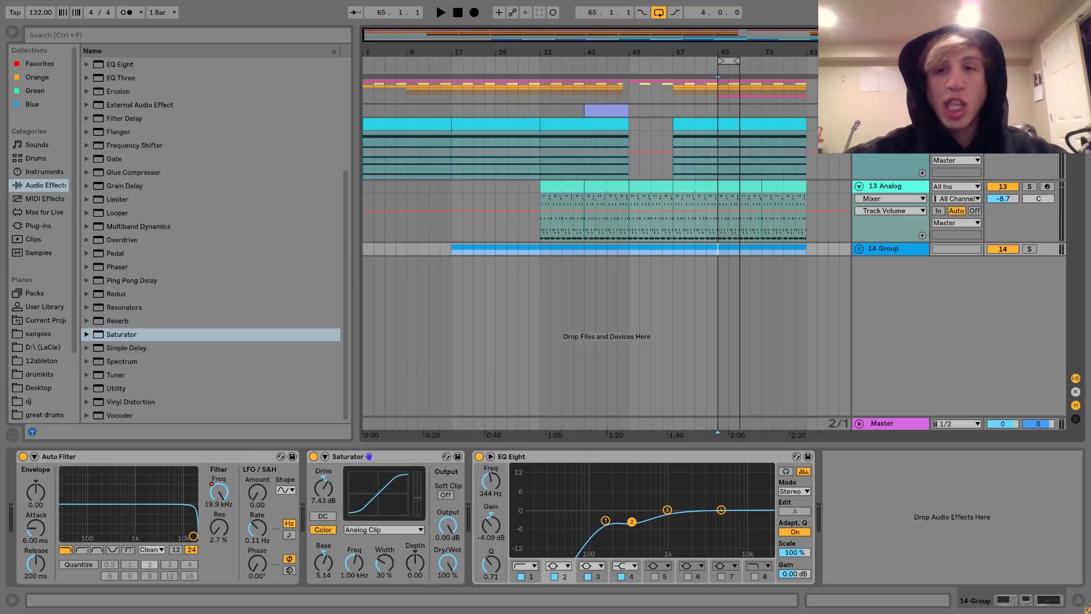
pyautogui.press('Tab')
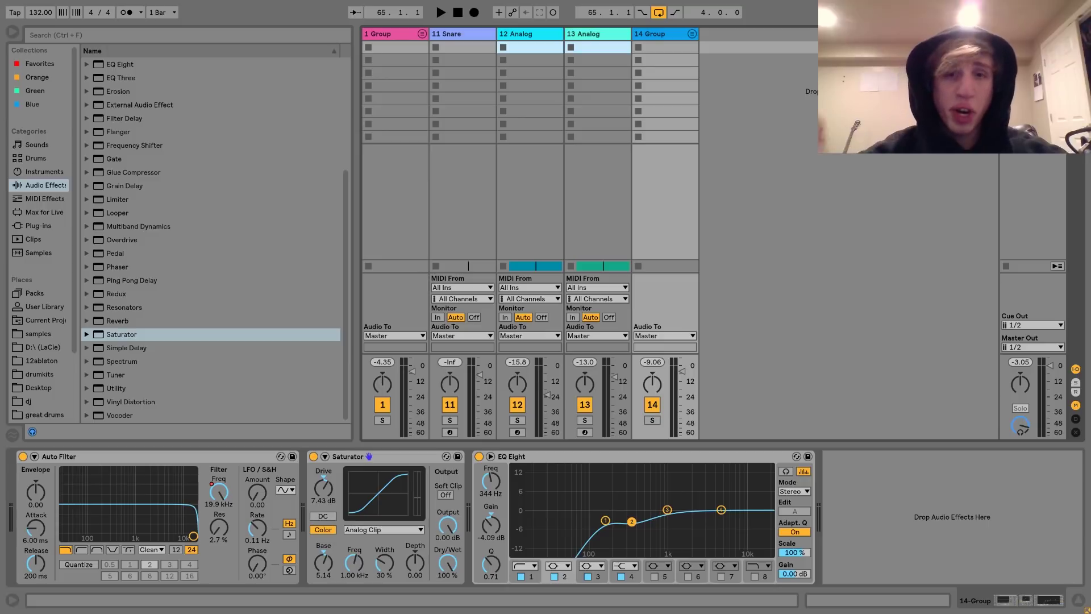
pyautogui.press('Tab')
pyautogui.press('Tab')
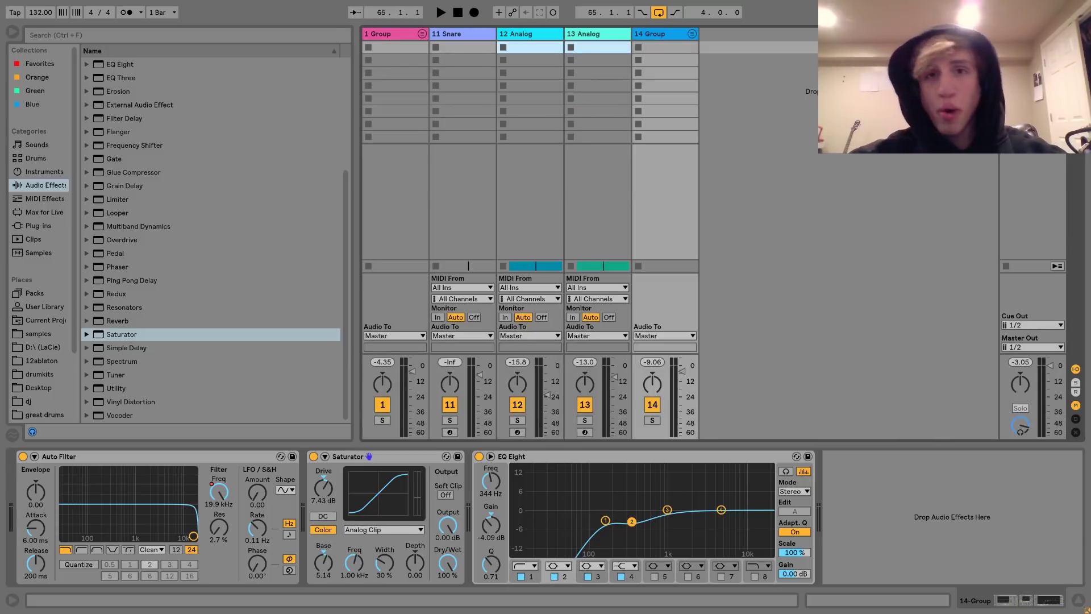
pyautogui.press('Tab')
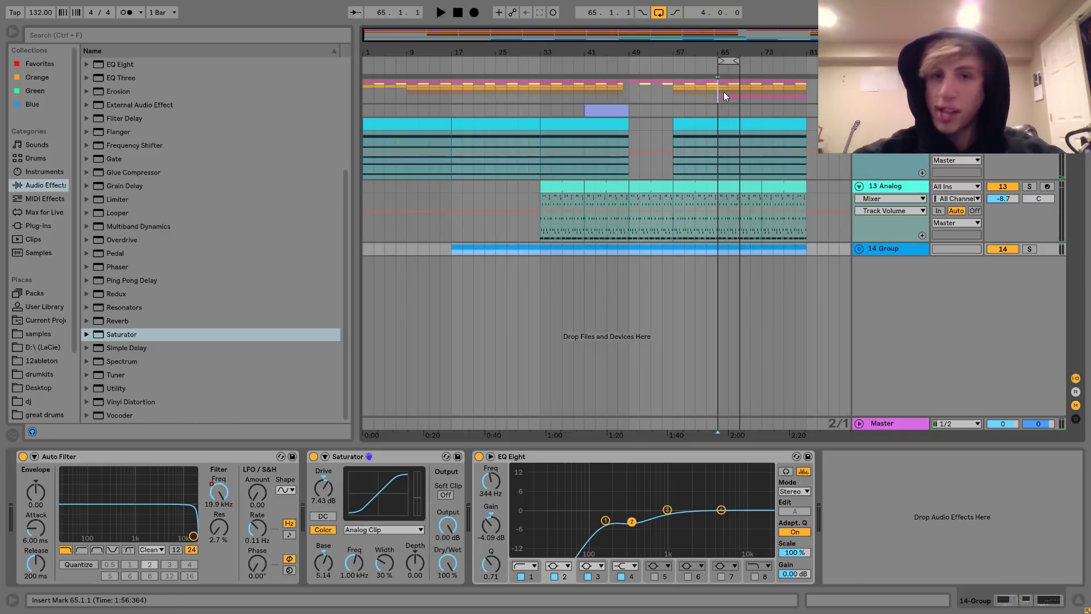
# Step: Play the loop from bar 65 and lower the volumes of all top-level tracks together in the mixer by about 2 dB
pyautogui.moveTo(724, 92); pyautogui.dragTo(737, 95)
pyautogui.press('space')
pyautogui.press('Tab')
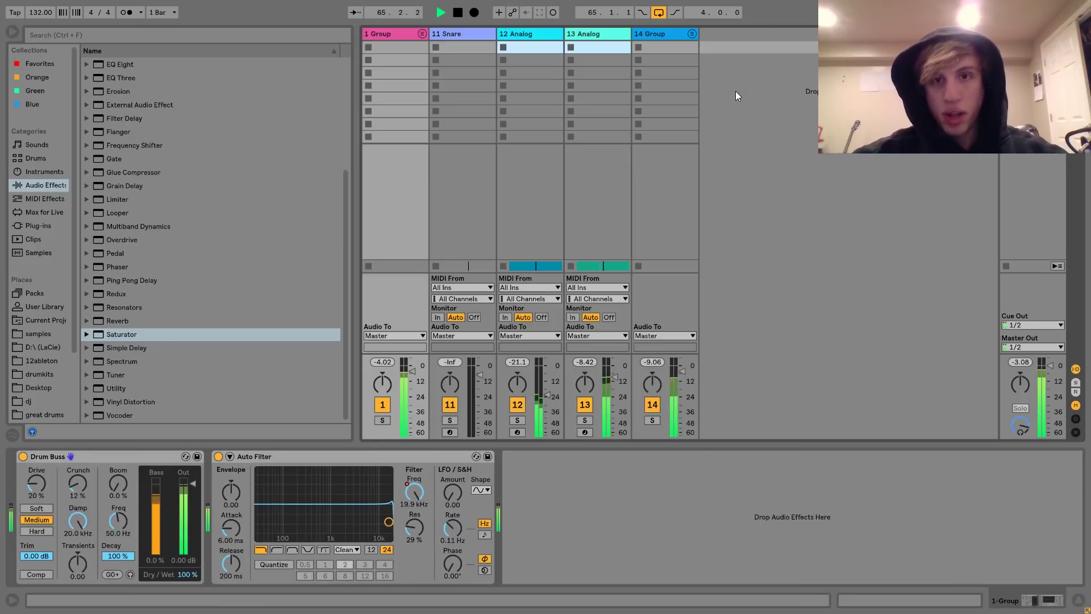
pyautogui.click(665, 36)
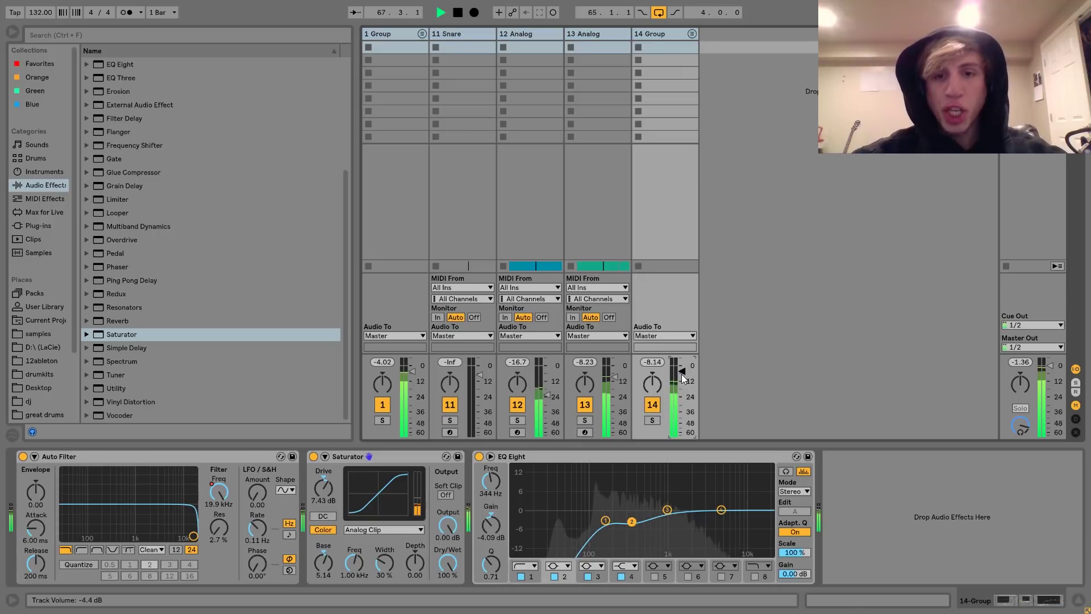
pyautogui.press('space')
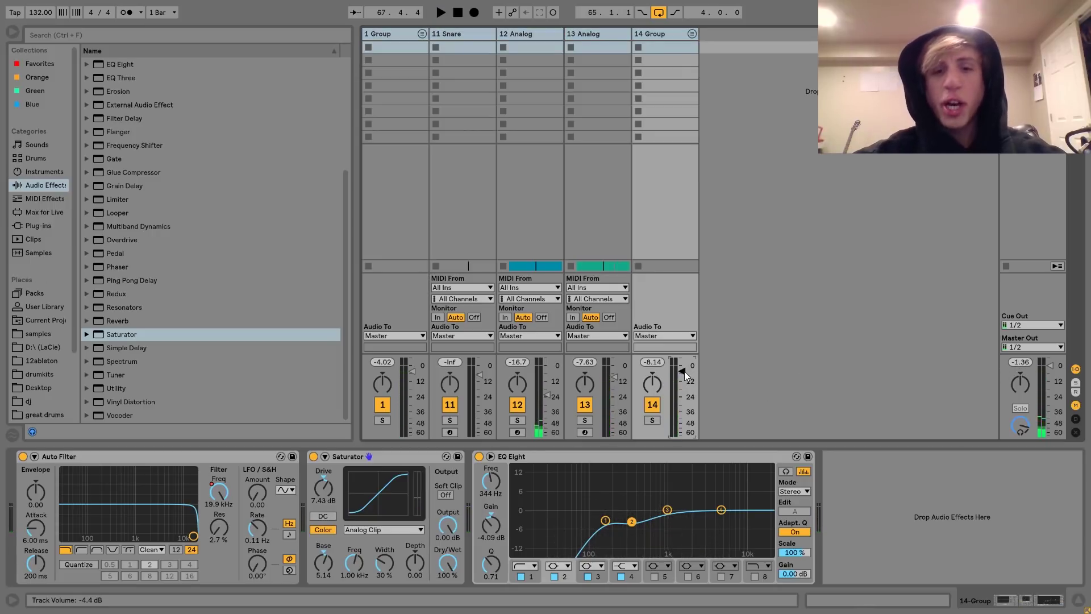
pyautogui.scroll(-2, 684, 371)
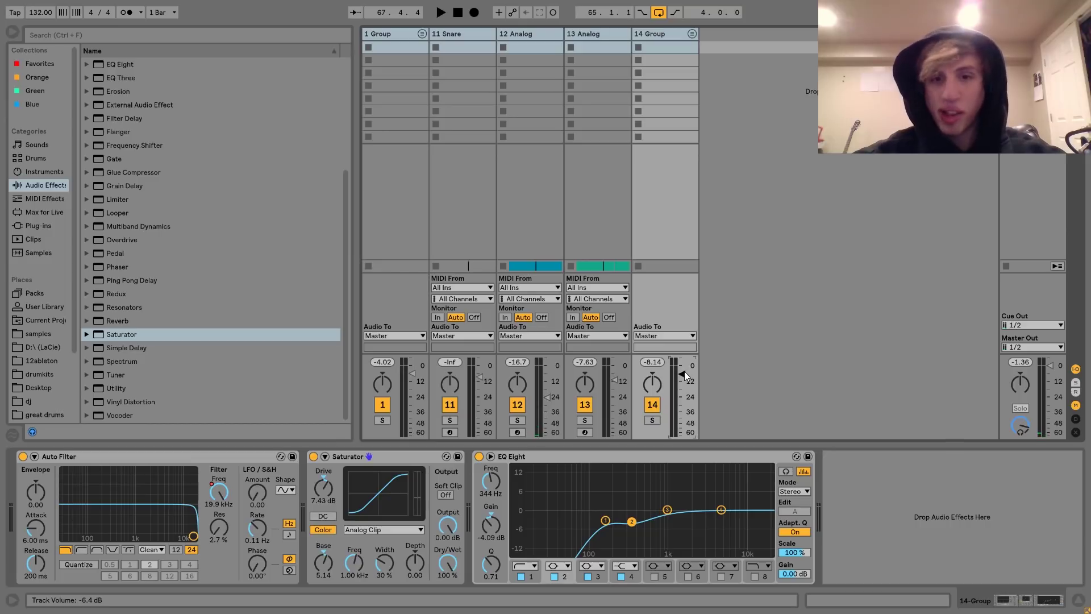
pyautogui.press('space')
pyautogui.scroll(1, 685, 370)
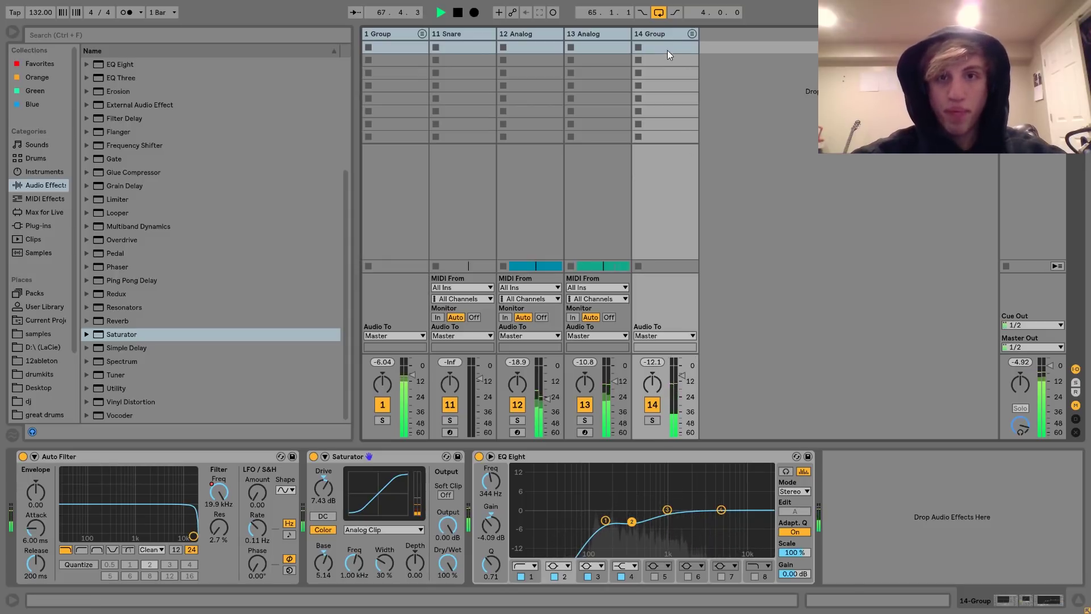
# Step: Unfold the 14 Group in the mixer and slightly lower the volume of the 16 Analog track
pyautogui.click(665, 33)
pyautogui.click(692, 33)
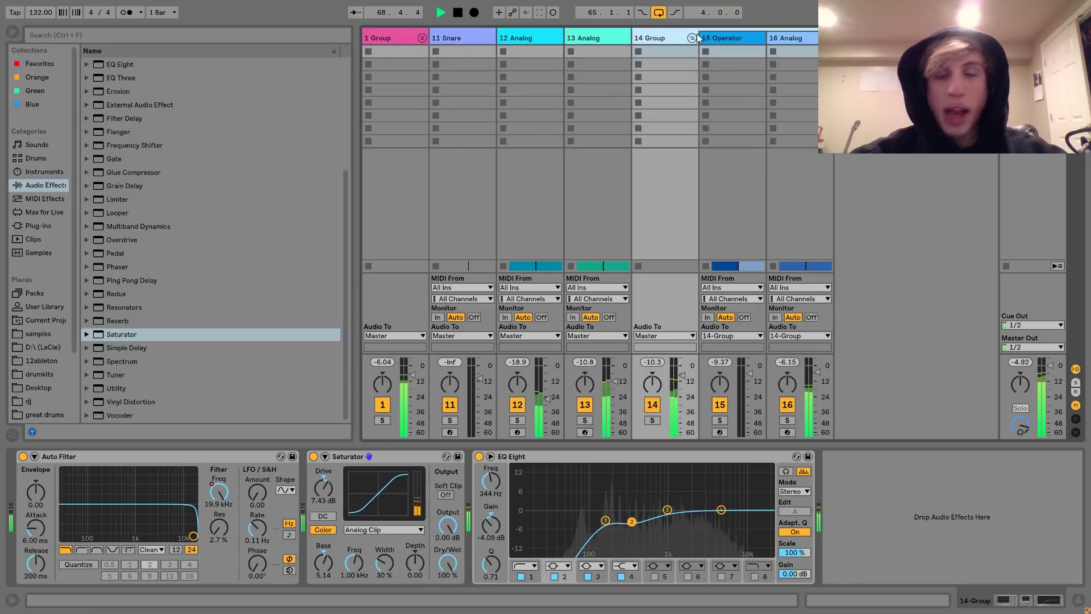
pyautogui.moveTo(817, 371); pyautogui.dragTo(817, 374)
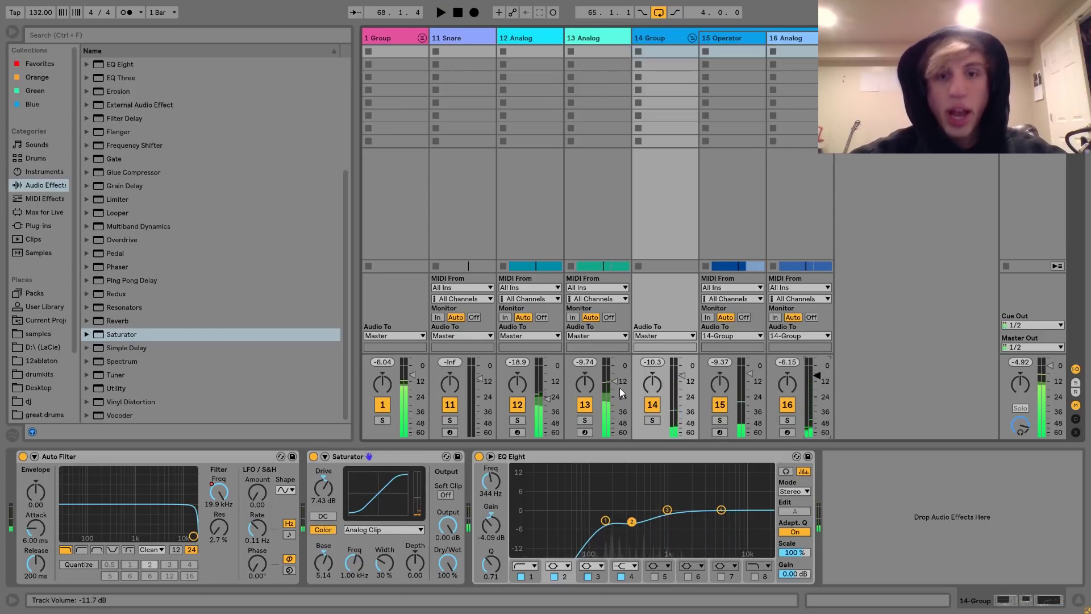
# Step: Raise the 13 Analog track's volume to -8.7 dB during playback and check the 12 Analog fader
pyautogui.moveTo(620, 387); pyautogui.dragTo(616, 383)
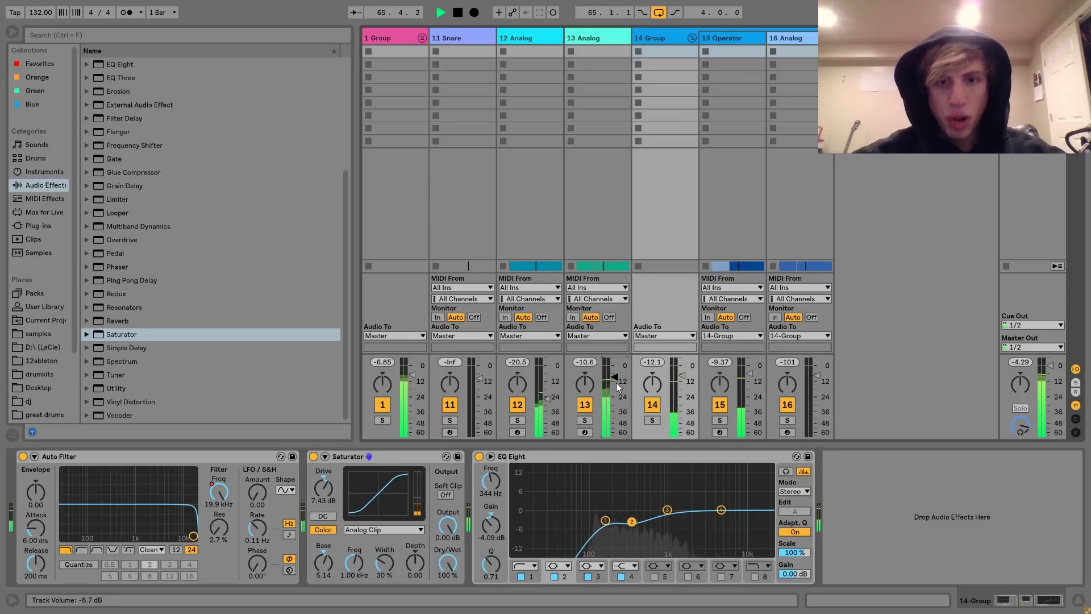
pyautogui.moveTo(616, 383); pyautogui.dragTo(616, 385)
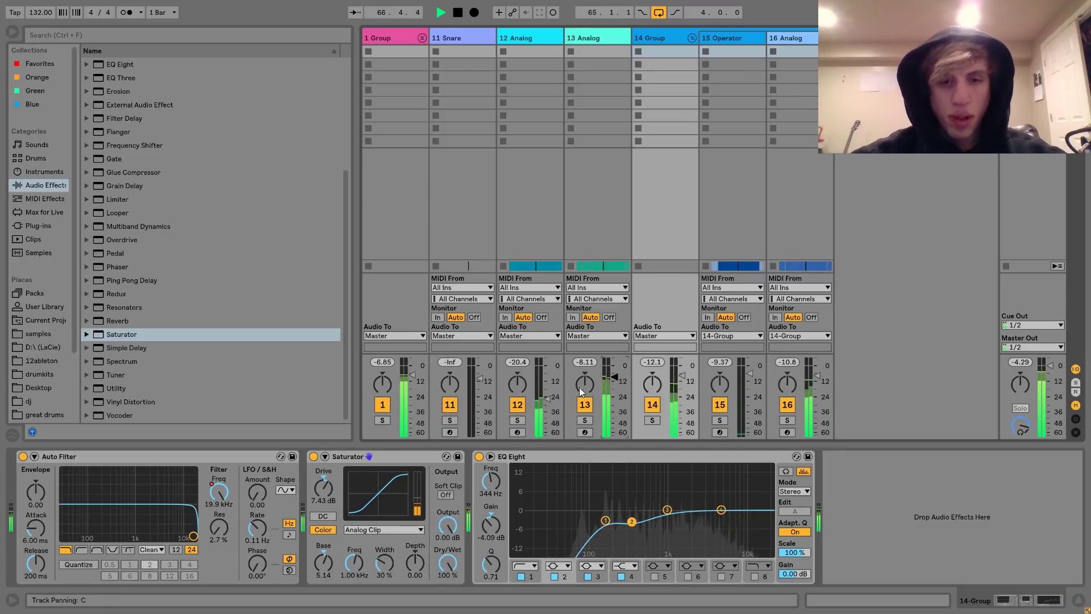
pyautogui.click(549, 400)
pyautogui.press('space')
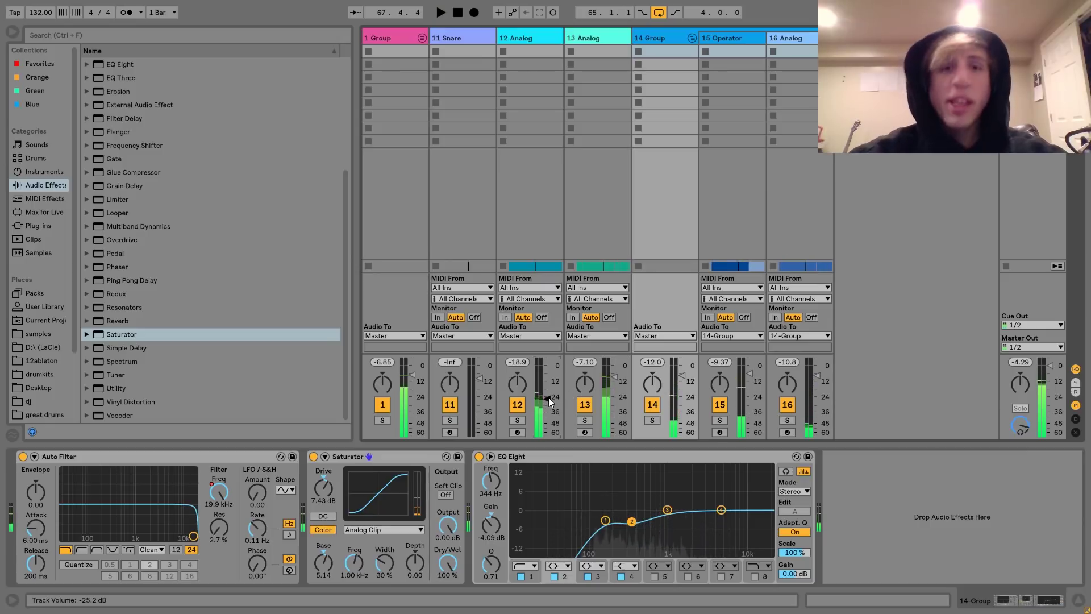
# Step: Unfold the 1 Group in the mixer and lower the 2 Kick track's volume to -8.0 dB while listening
pyautogui.click(409, 38)
pyautogui.press('space')
pyautogui.click(421, 38)
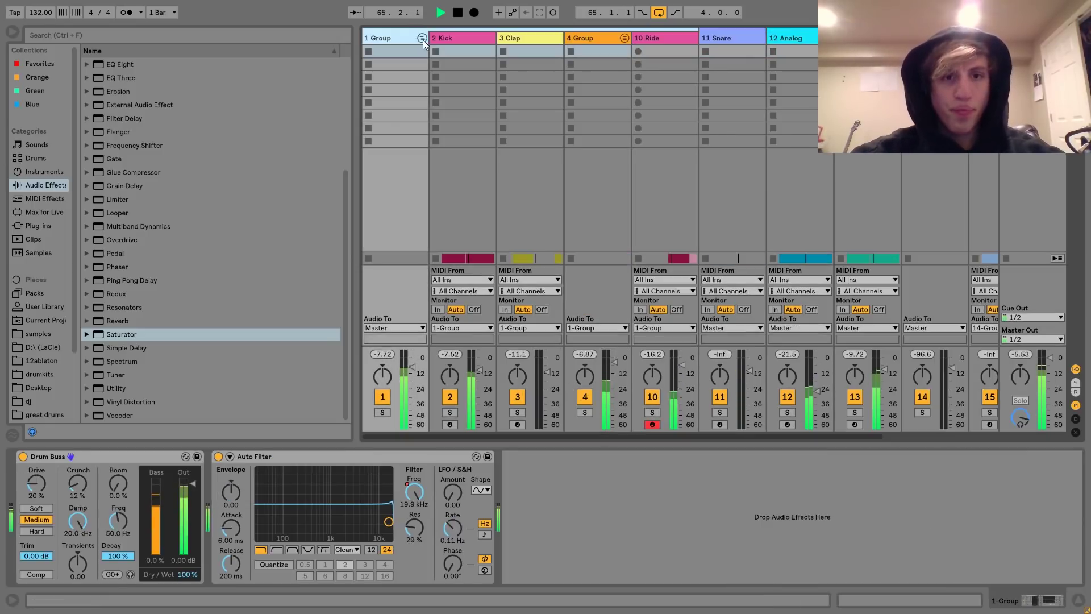
pyautogui.click(483, 366)
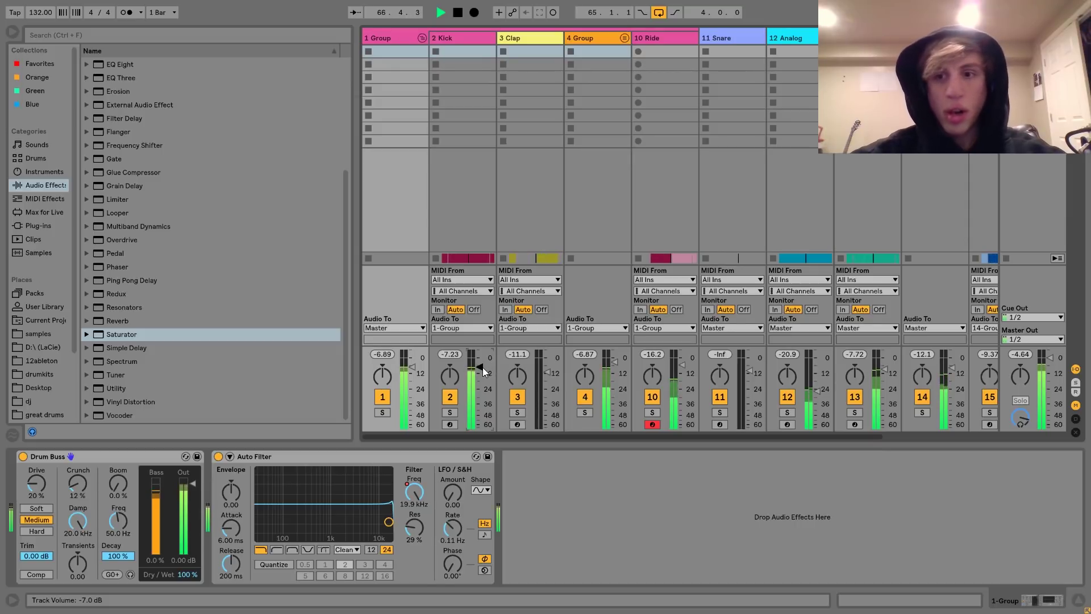
pyautogui.press('space')
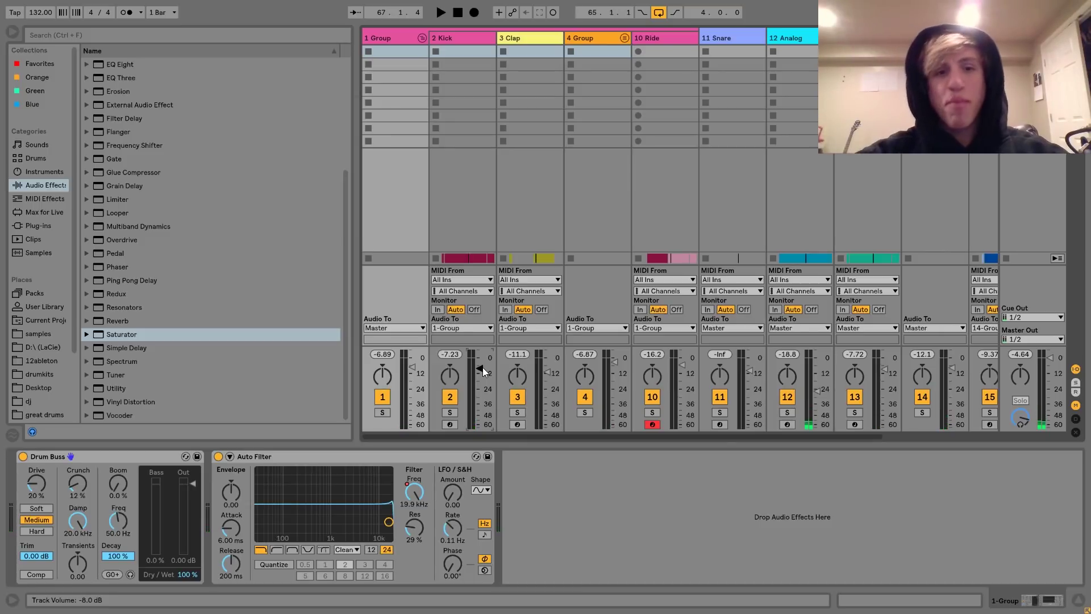
pyautogui.press('space')
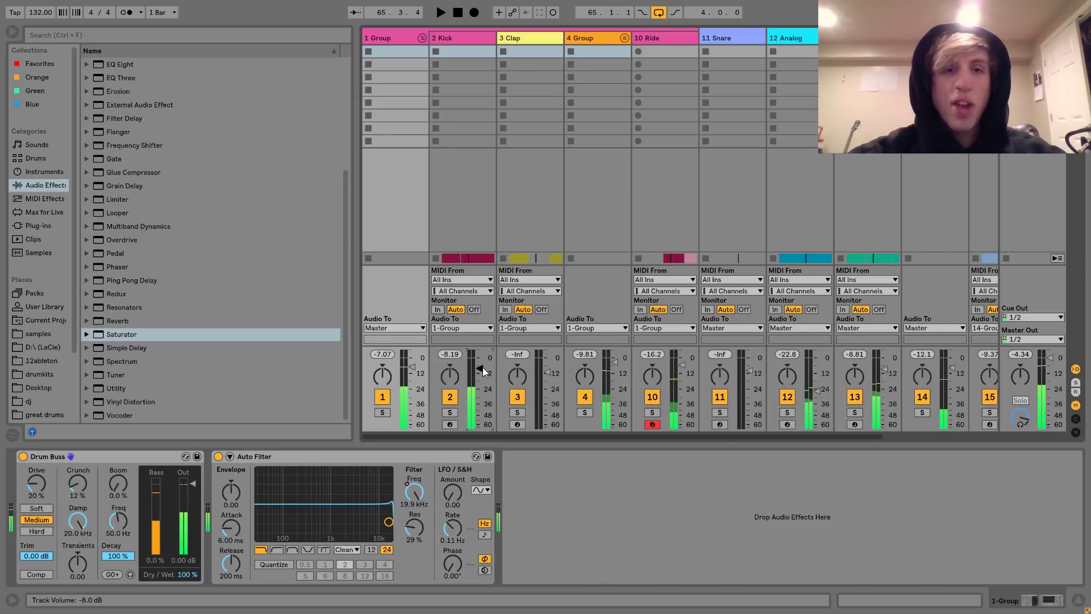
# Step: Fold the 1 Group and the 14 Group in the mixer and listen to the balanced loop
pyautogui.click(421, 39)
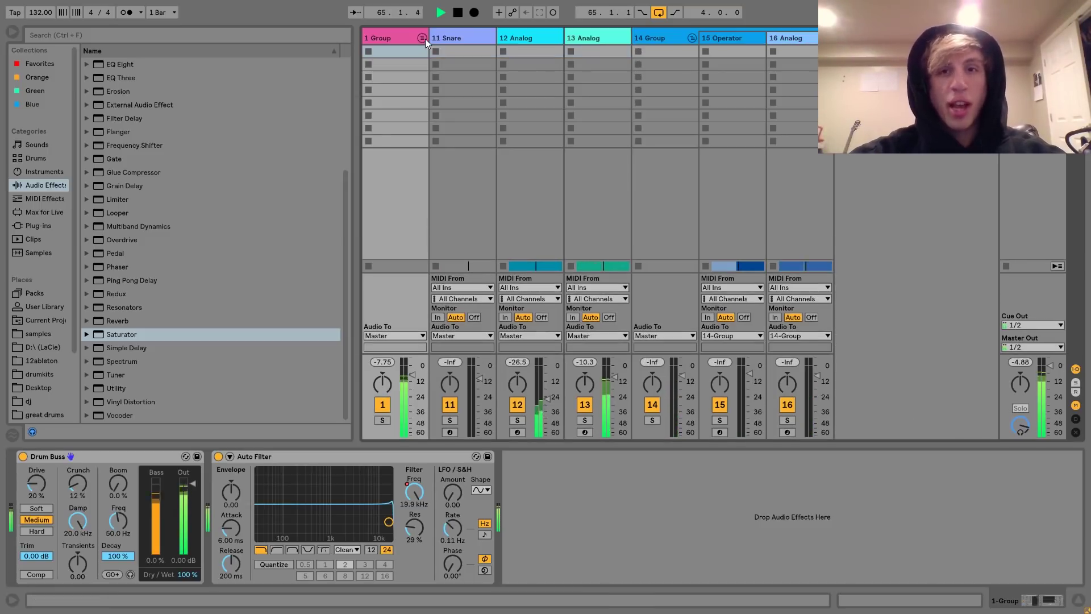
pyautogui.click(691, 39)
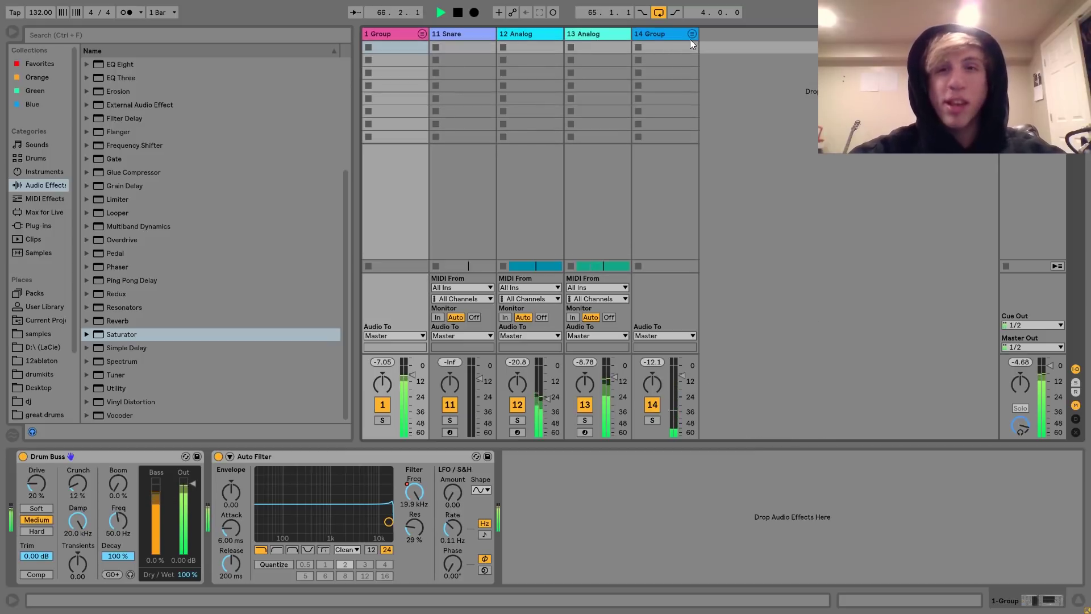
pyautogui.click(666, 38)
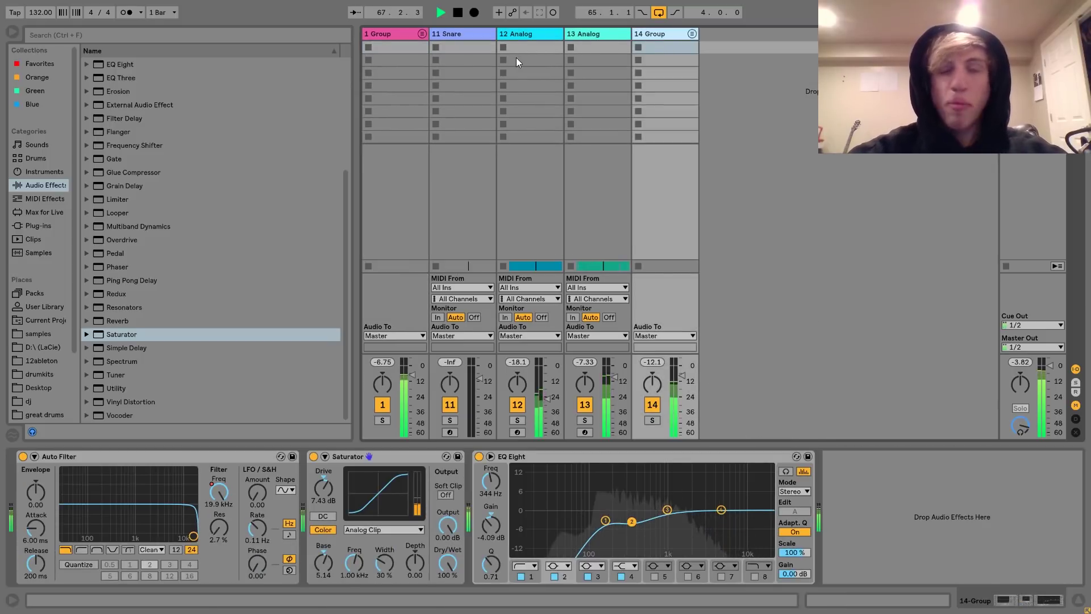
pyautogui.press('space')
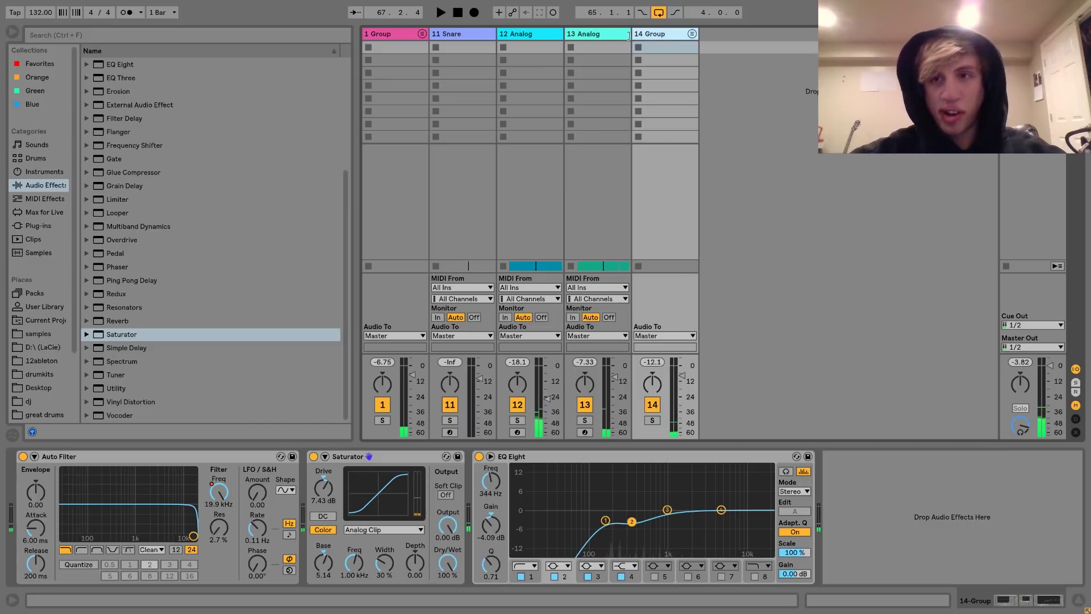
pyautogui.press('space')
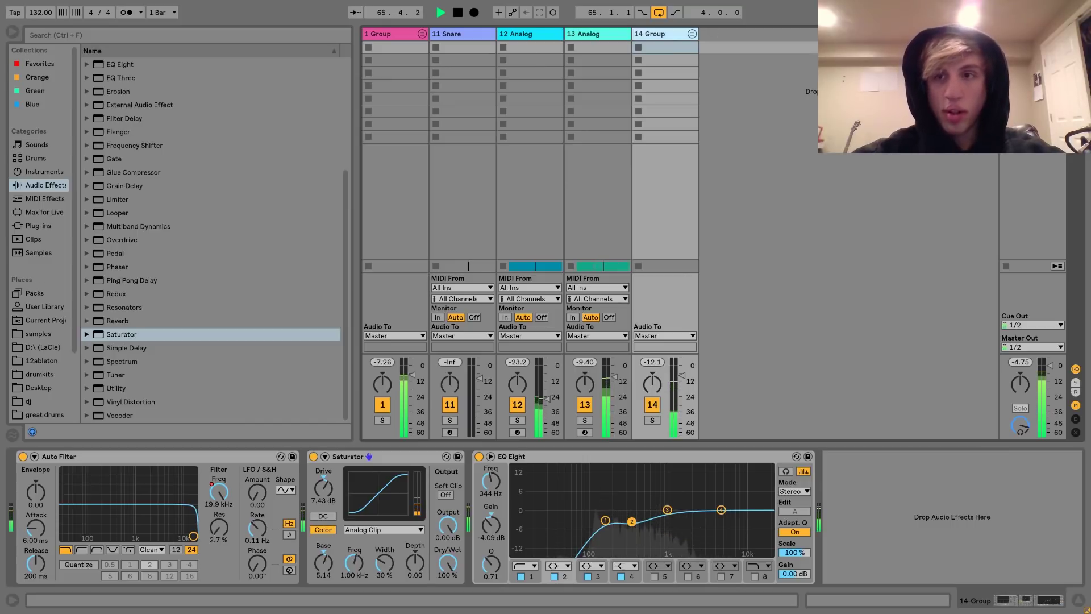
# Step: Select all tracks in the mixer and lower their volumes together, with the 14 Group at -8.4 dB, while checking the master peak
pyautogui.press('Tab')
pyautogui.press('Tab')
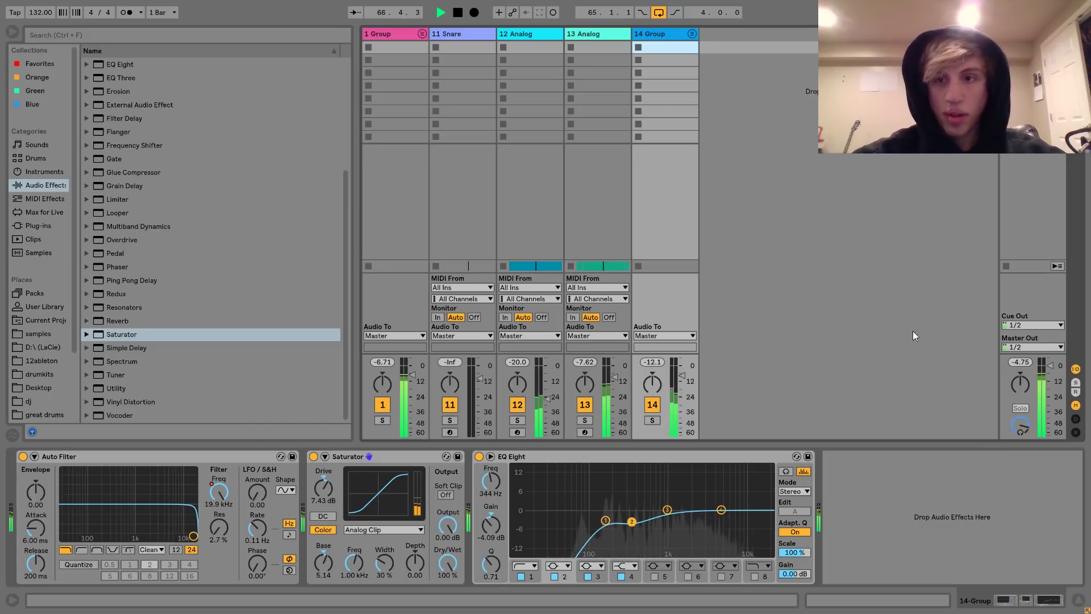
pyautogui.hotkey('ctrl', 'a')
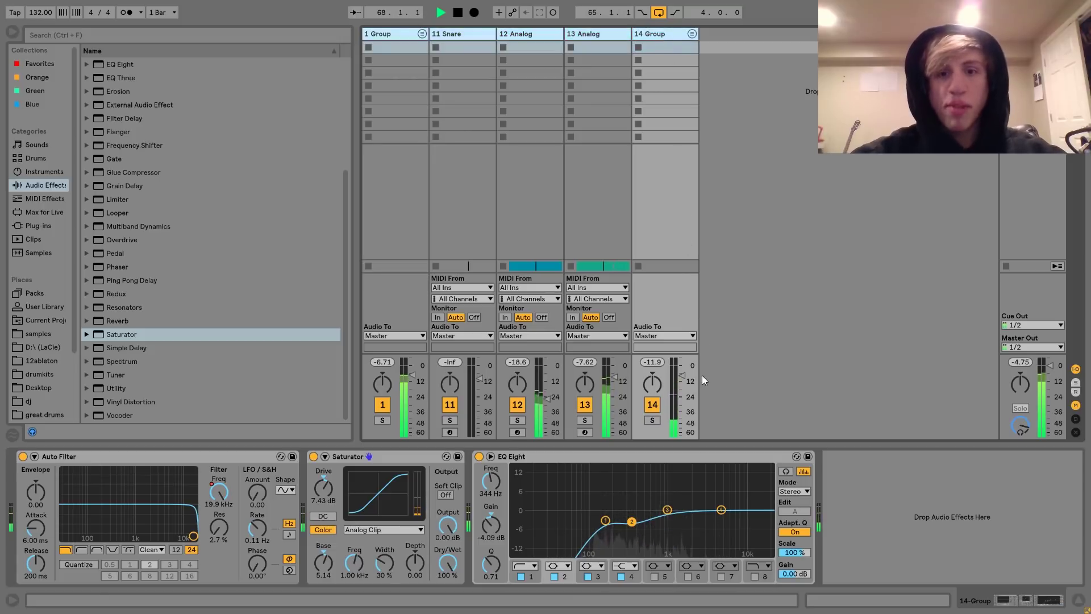
pyautogui.click(684, 376)
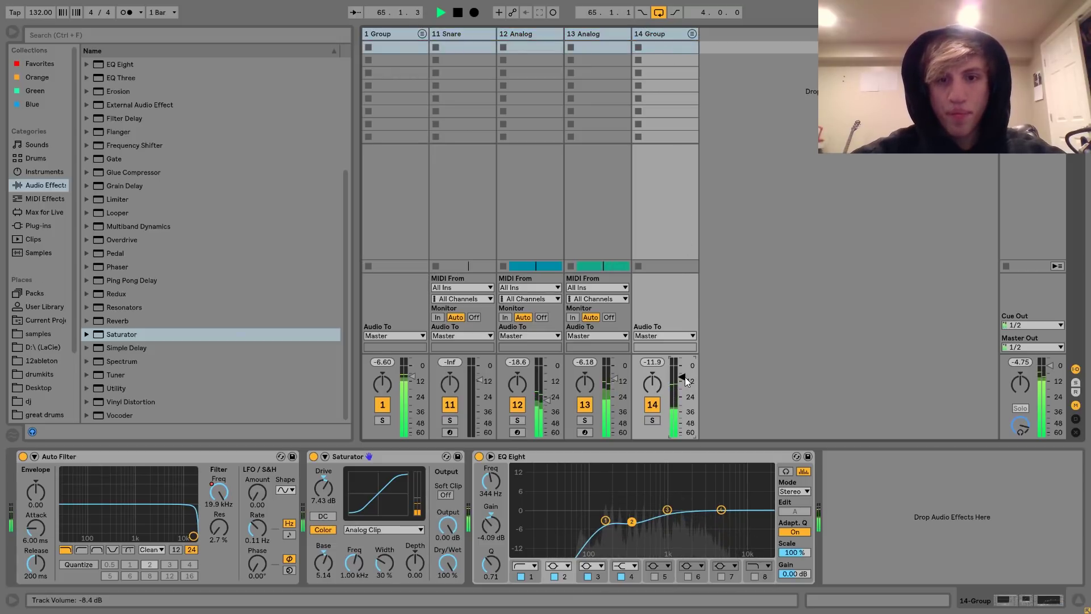
pyautogui.scroll(-3, 1022, 365)
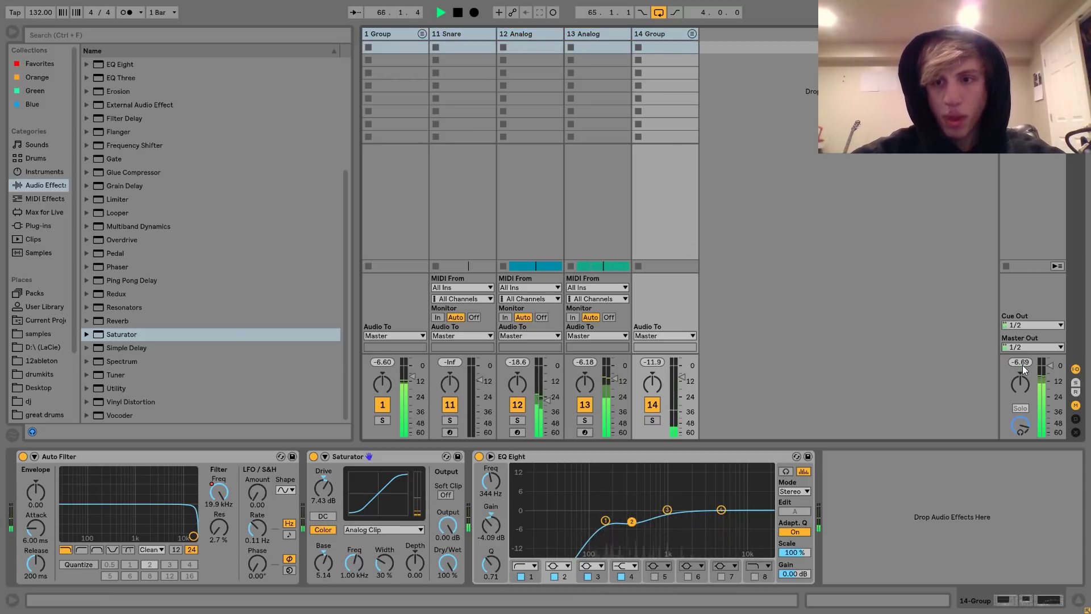
pyautogui.scroll(2, 1018, 363)
pyautogui.press('space')
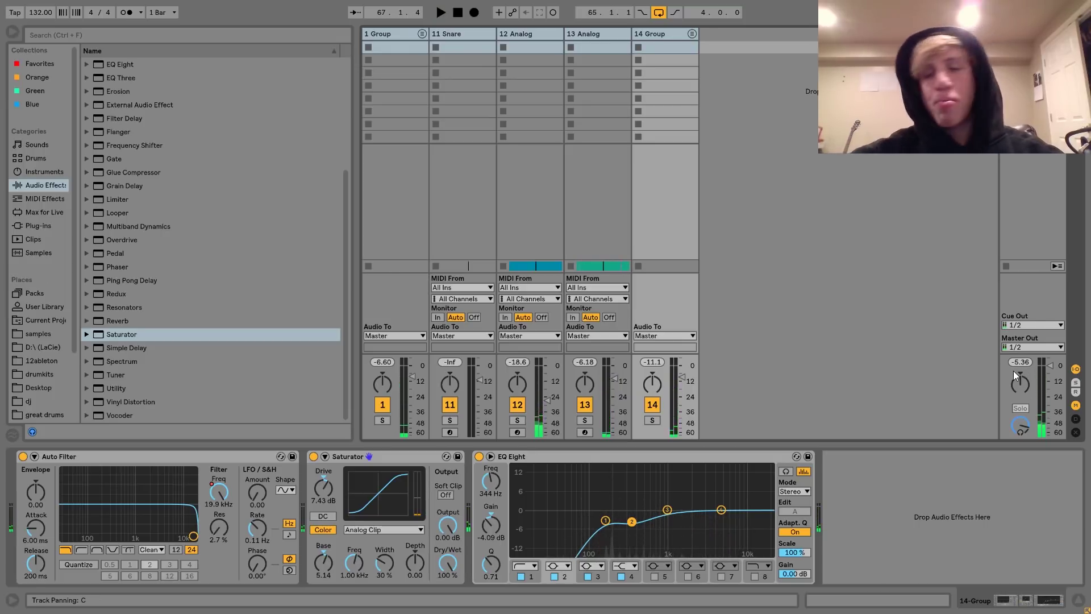
# Step: Return to the arrangement, select the Master track and add an EQ Eight to it
pyautogui.press('Tab')
pyautogui.click(883, 425)
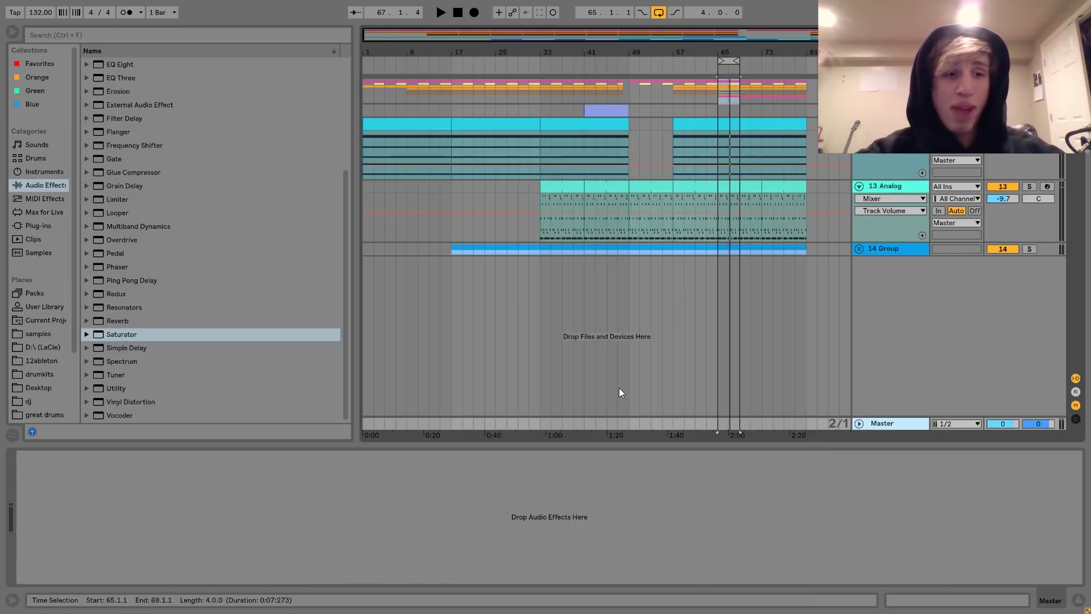
pyautogui.scroll(4, 197, 224)
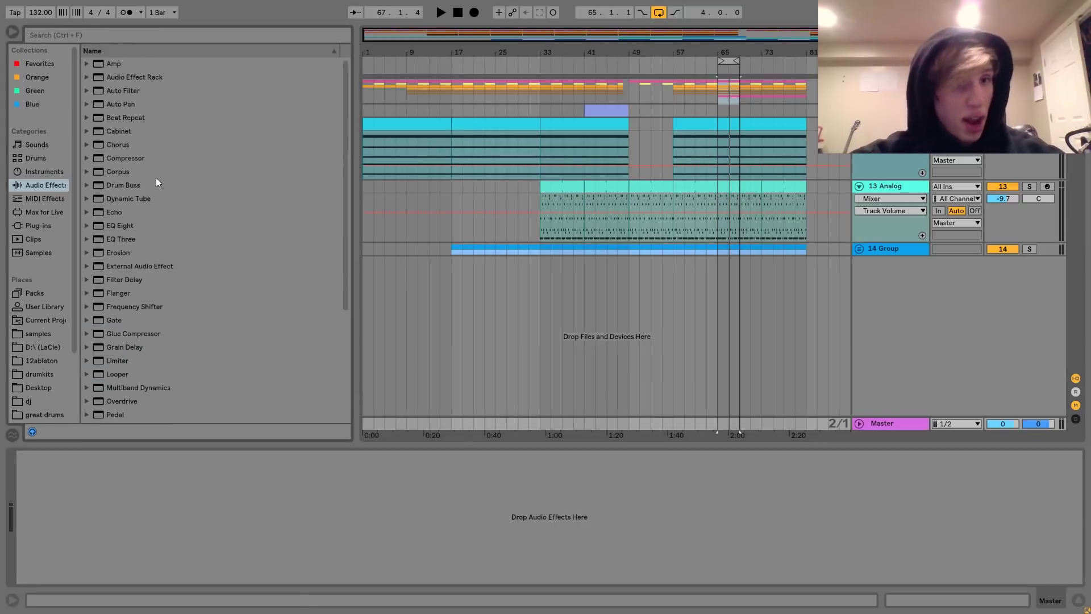
pyautogui.scroll(-4, 147, 168)
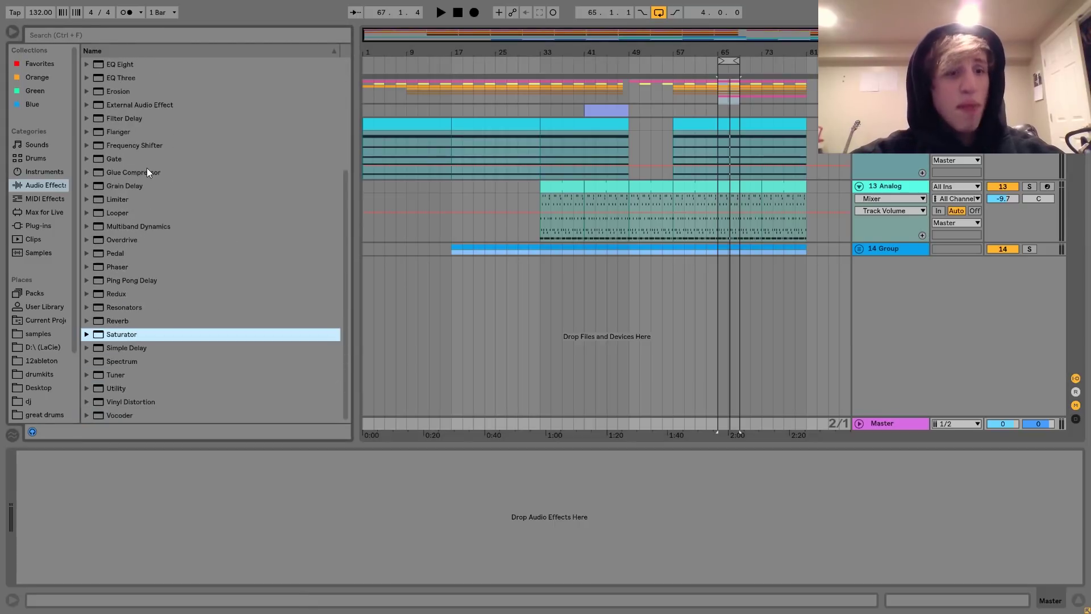
pyautogui.scroll(3, 147, 168)
pyautogui.doubleClick(117, 172)
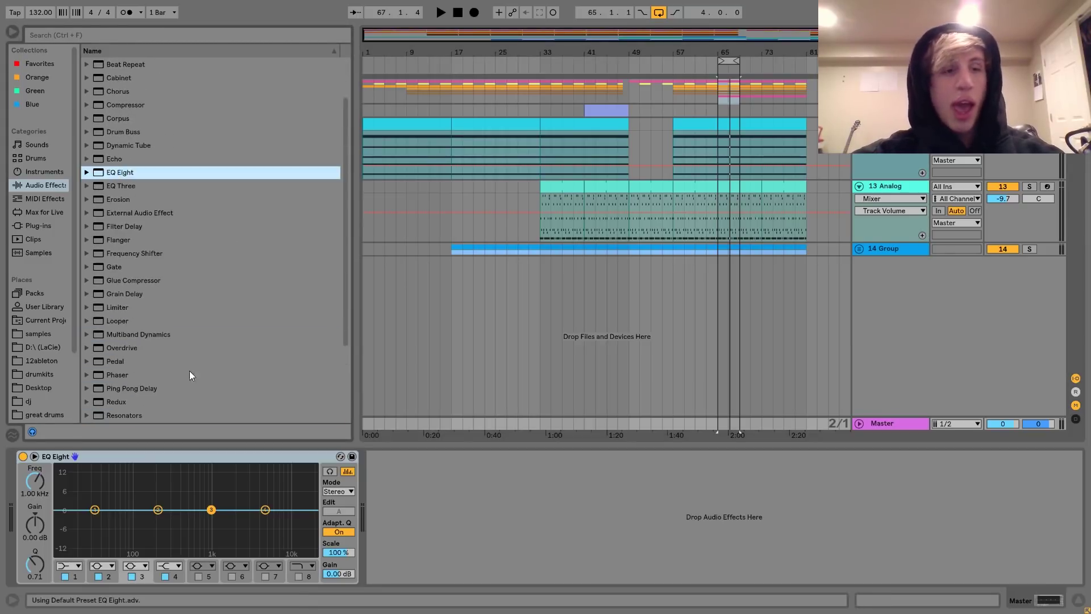
# Step: Boost the master EQ's band 1 by 4.34 dB at 57.4 Hz and band 4 by 3.84 dB at 4.64 kHz, listening to each
pyautogui.moveTo(95, 513); pyautogui.dragTo(111, 503)
pyautogui.press('space')
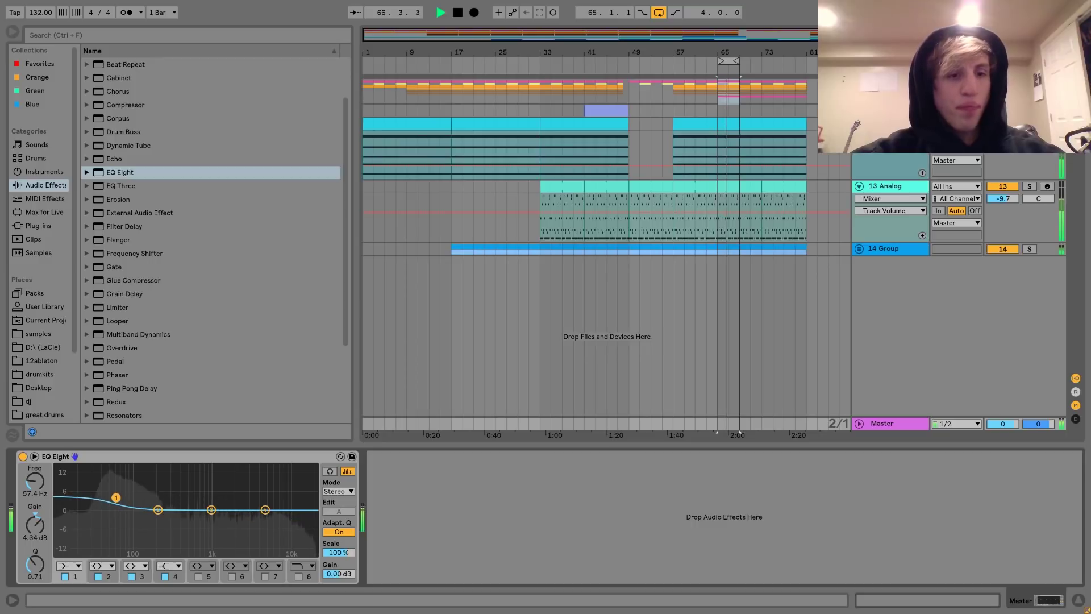
pyautogui.press('space')
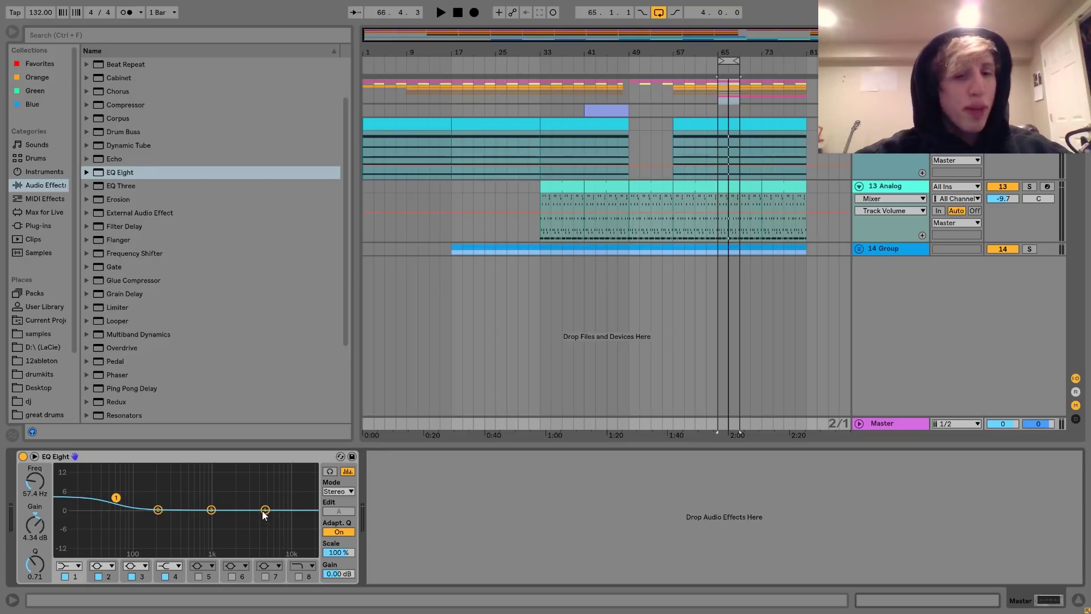
pyautogui.moveTo(265, 511); pyautogui.dragTo(262, 499)
pyautogui.press('space')
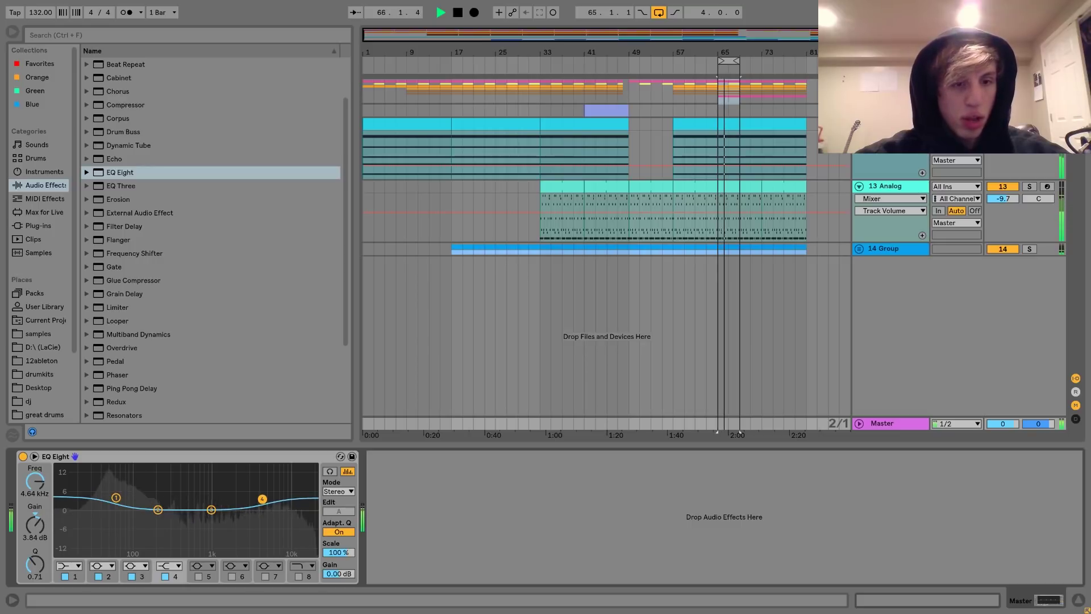
pyautogui.press('space')
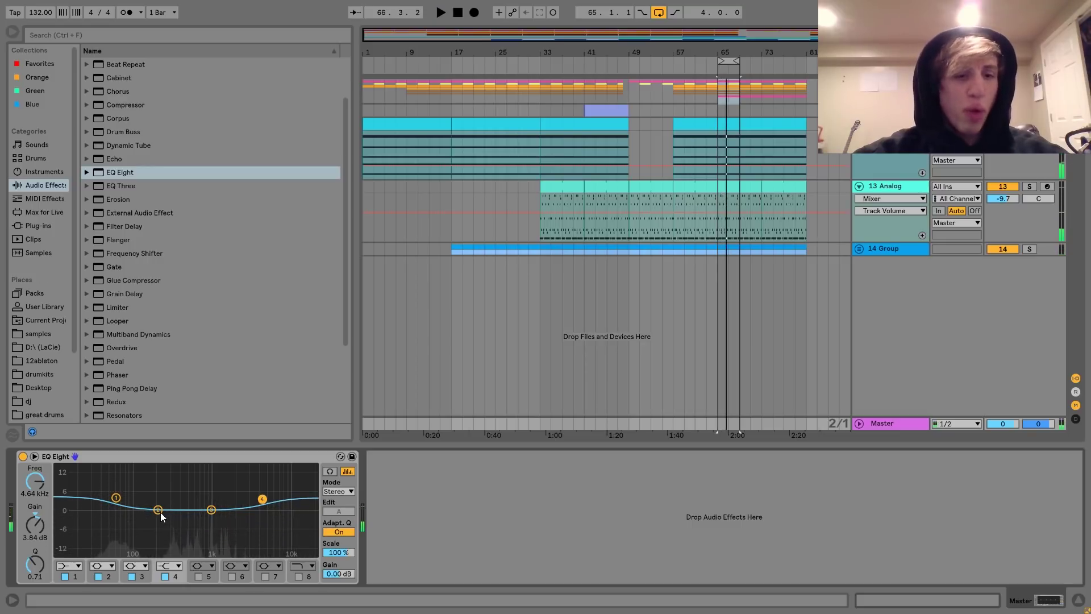
# Step: Cut band 2 of the master EQ by 4.59 dB at 255 Hz with a Q of 3.61 and listen to it
pyautogui.moveTo(160, 513)
pyautogui.mouseDown()
pyautogui.moveTo(178, 519)
pyautogui.moveTo(164, 518)
pyautogui.mouseUp()
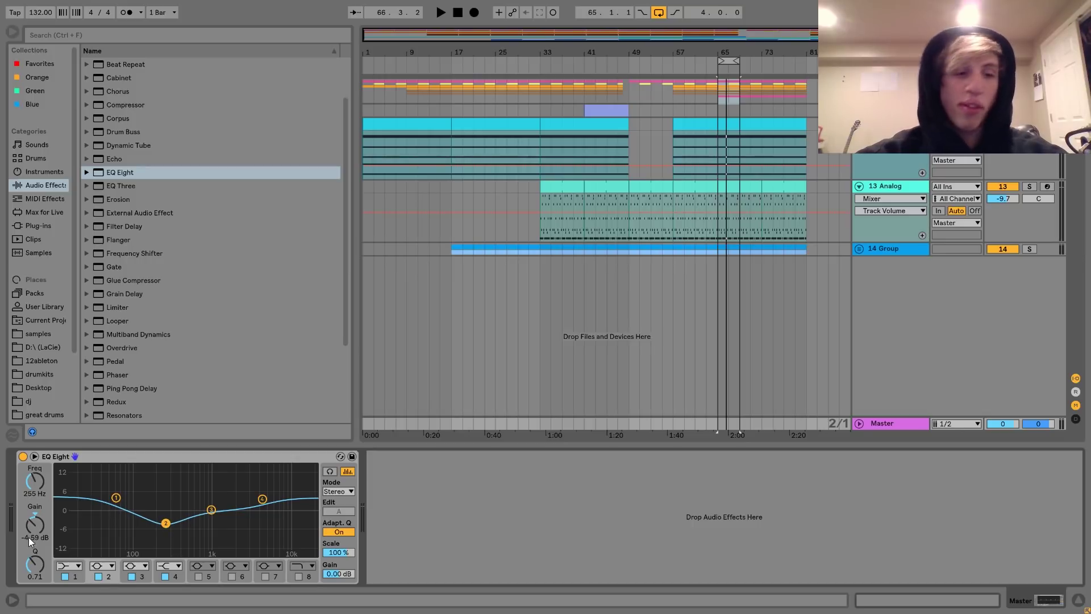
pyautogui.moveTo(40, 565); pyautogui.dragTo(40, 540)
pyautogui.press('space')
pyautogui.press('space')
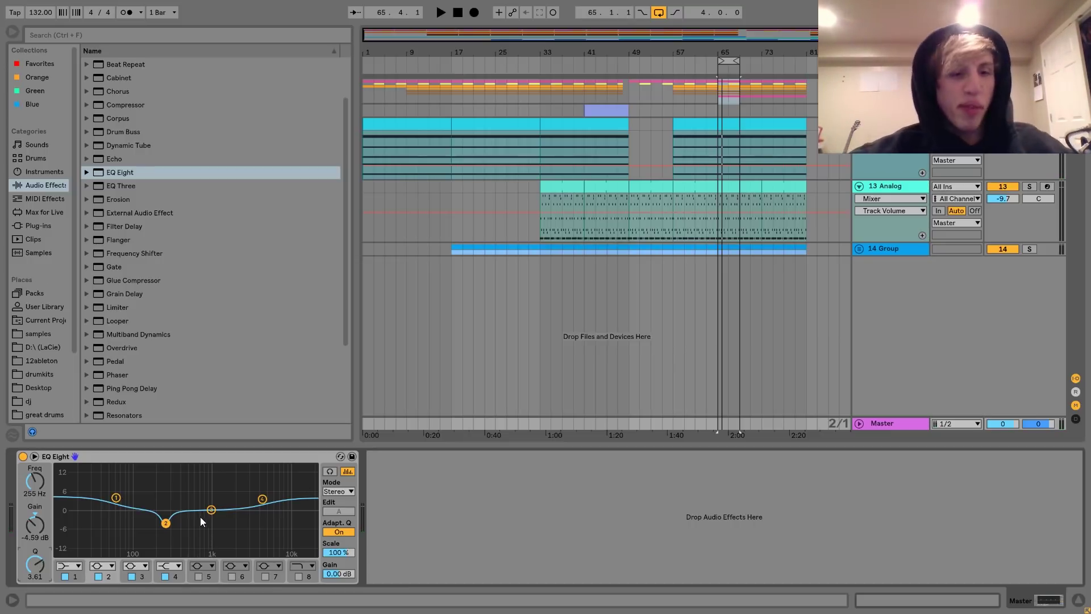
# Step: Audition band 2 of the master EQ boosted to 15.0 dB at 267 Hz, and undo that boost
pyautogui.press('space')
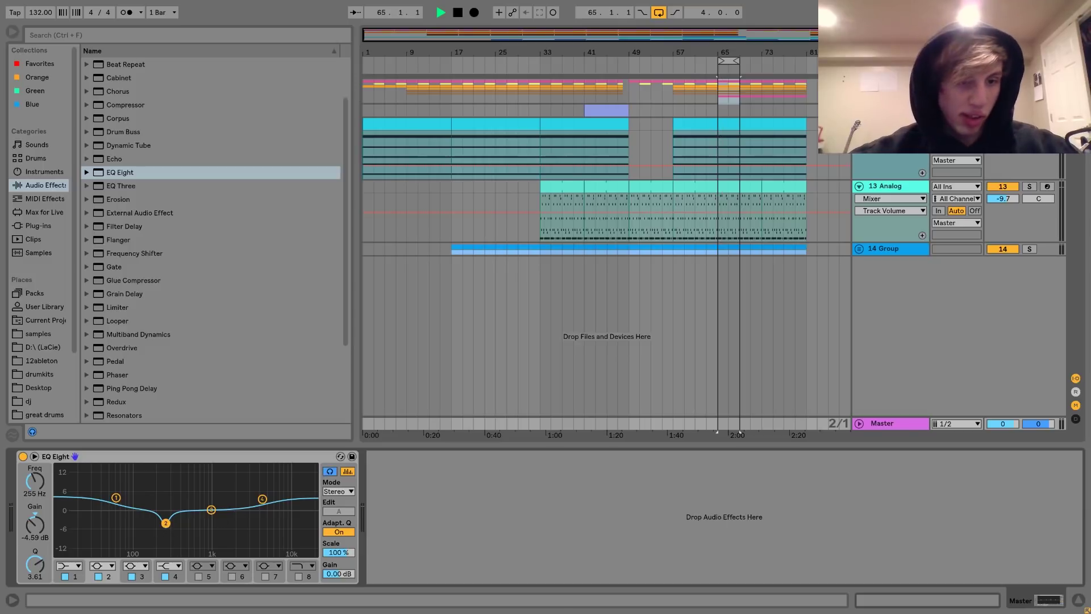
pyautogui.moveTo(166, 523); pyautogui.dragTo(167, 467)
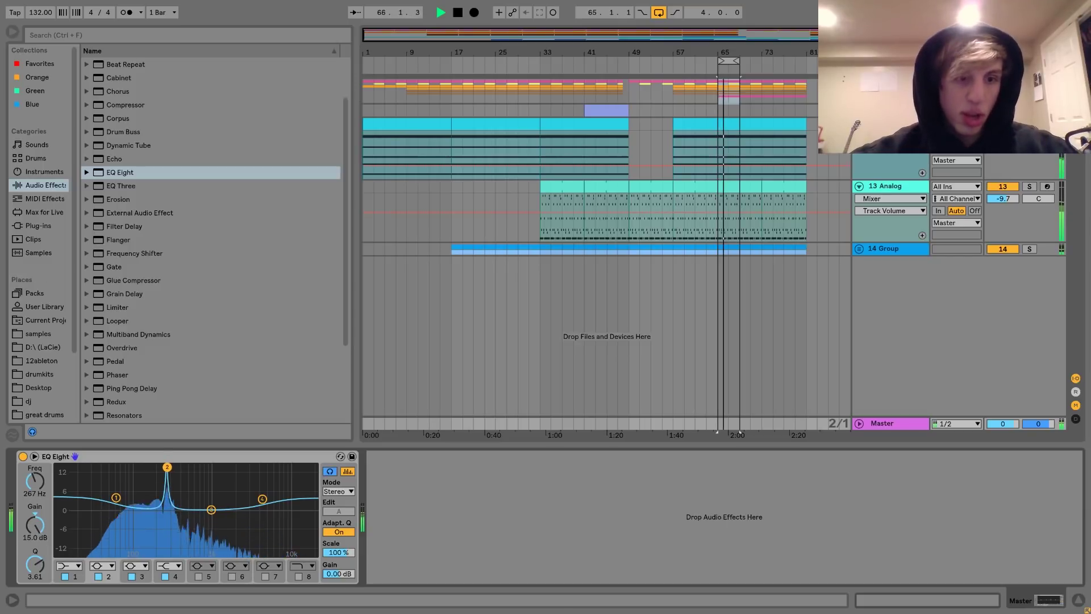
pyautogui.press('space')
pyautogui.hotkey('ctrl', 'z')
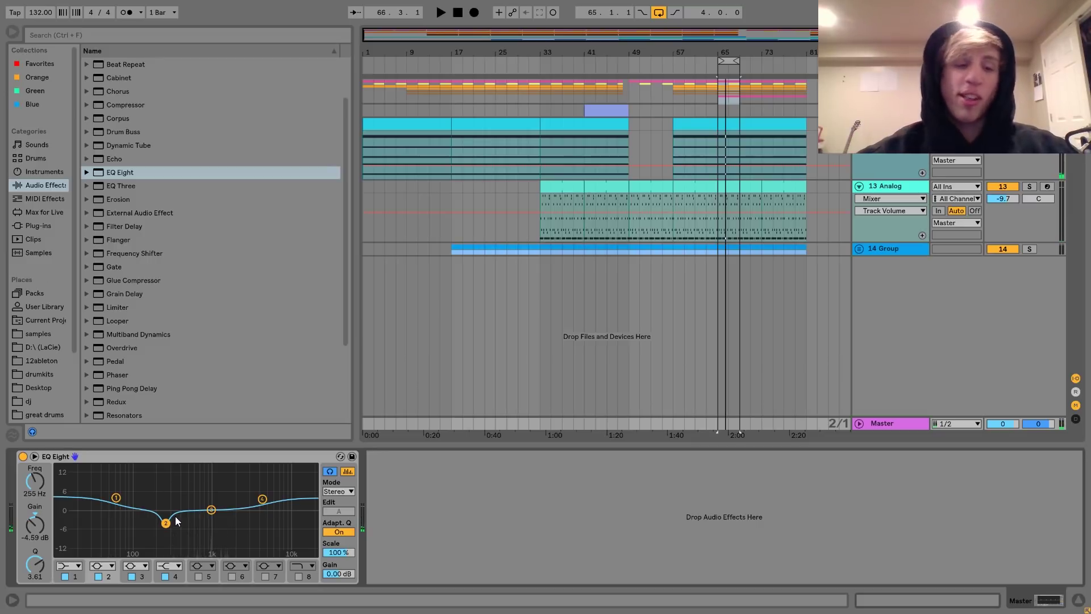
# Step: Compare the loop with the master EQ Eight enabled and bypassed, leaving the EQ enabled
pyautogui.press('space')
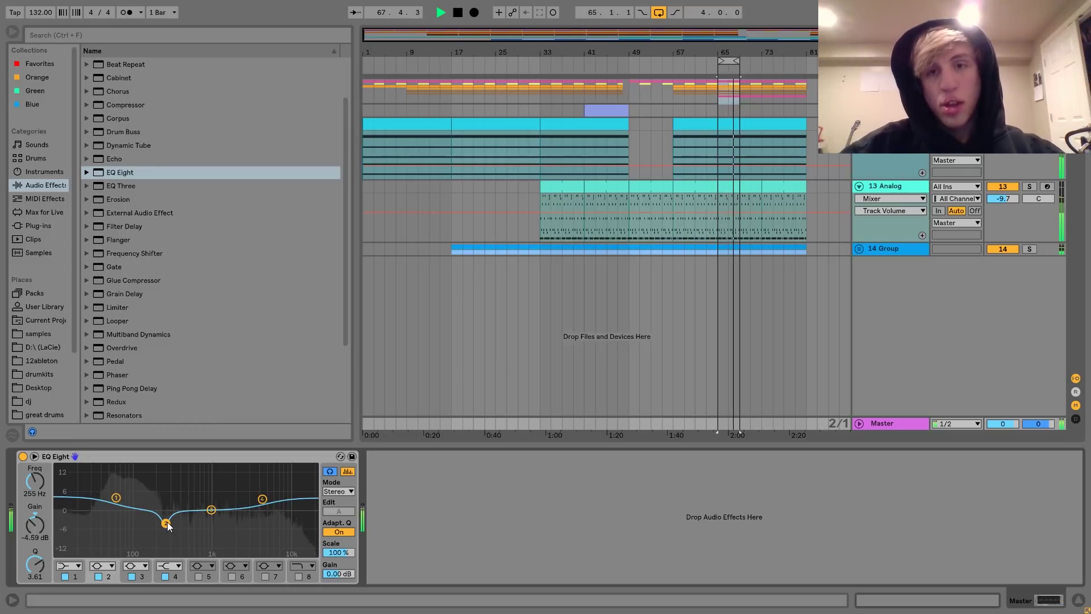
pyautogui.press('space')
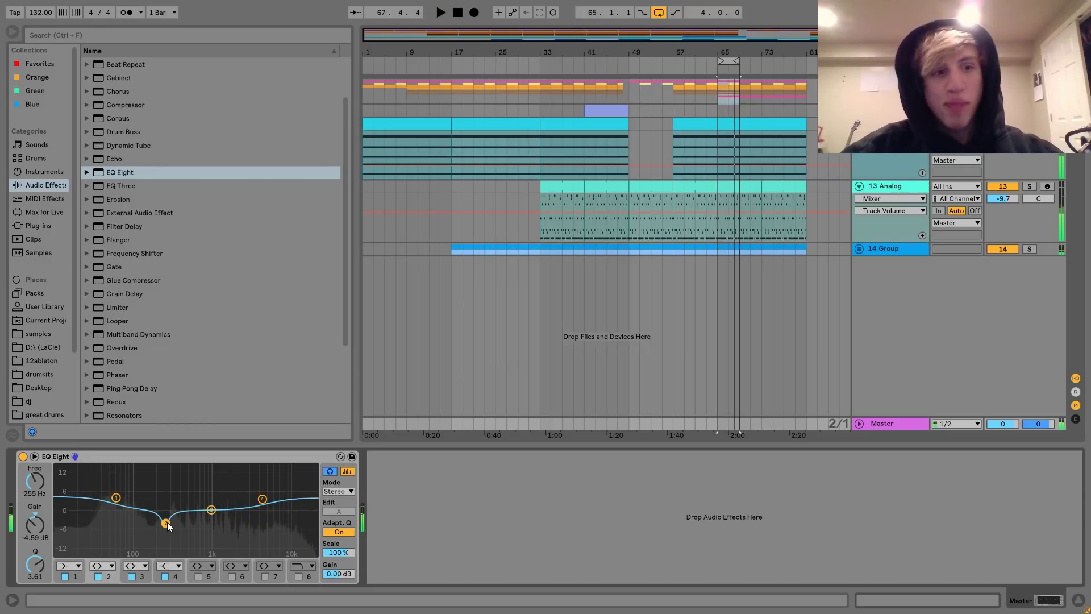
pyautogui.click(23, 457)
pyautogui.press('space')
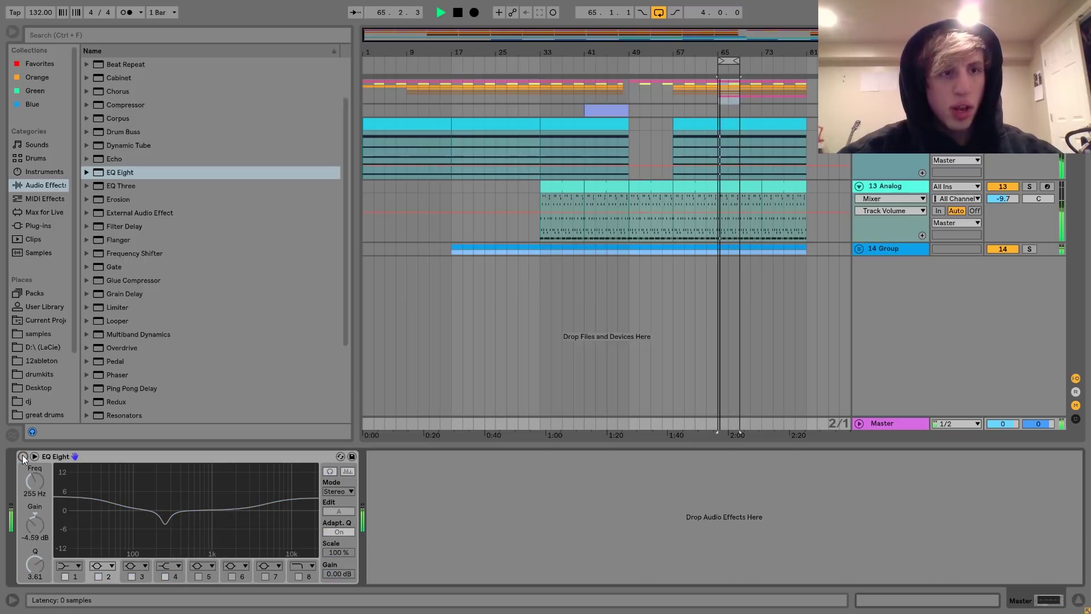
pyautogui.click(23, 456)
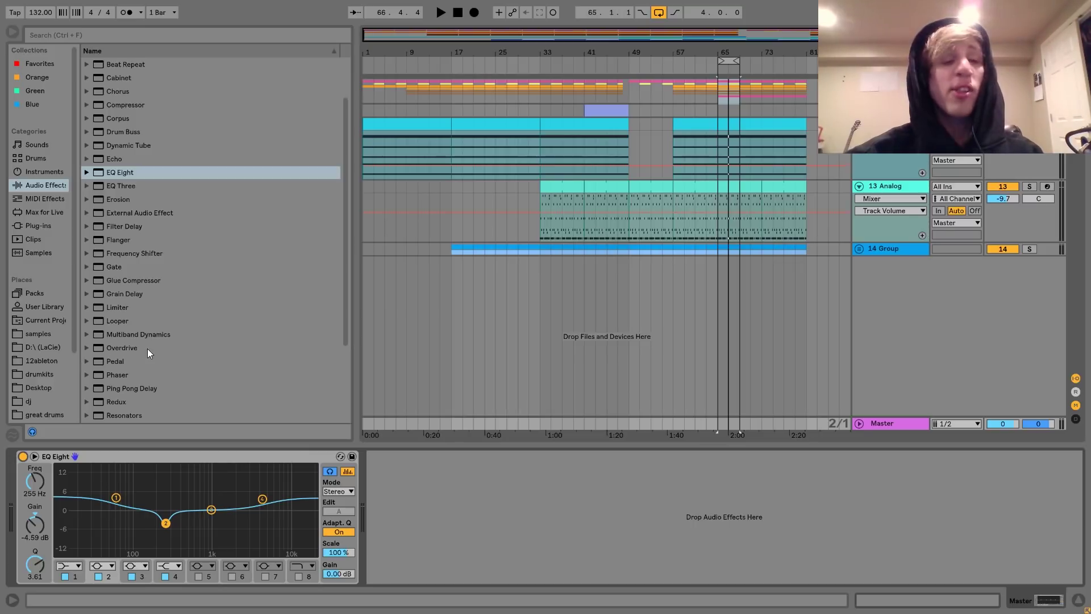
# Step: Add a Saturator after the EQ Eight on the Master track and expand its waveshaper parameters
pyautogui.scroll(-3, 148, 349)
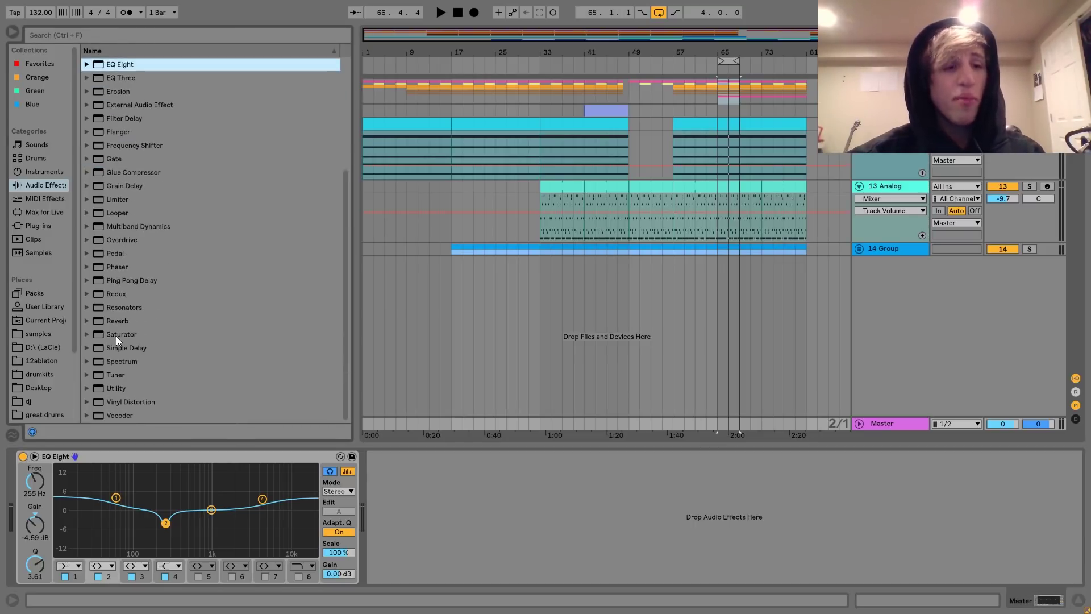
pyautogui.doubleClick(117, 335)
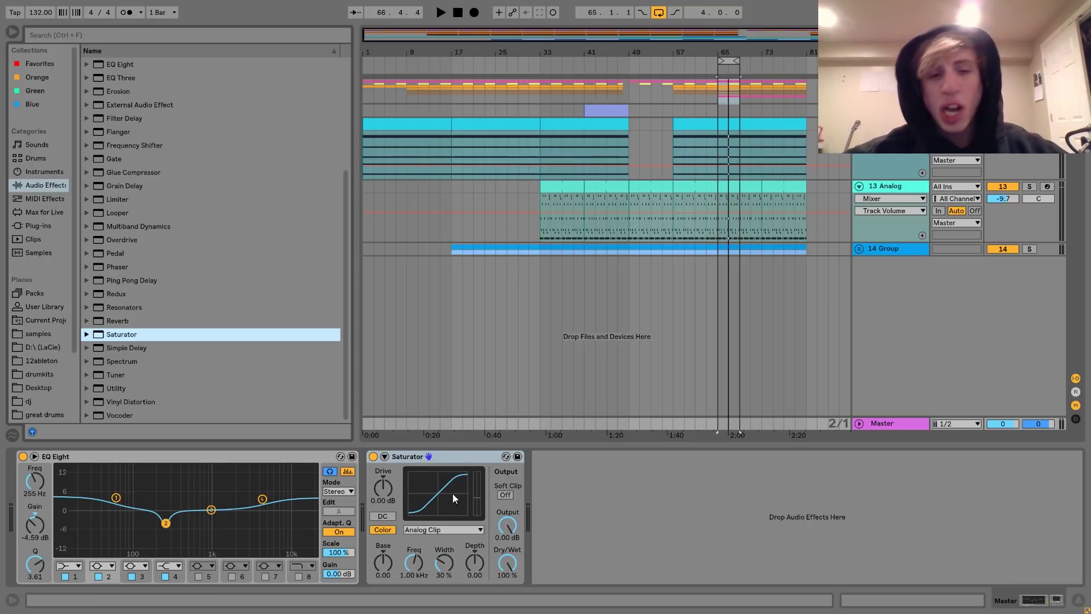
pyautogui.click(385, 457)
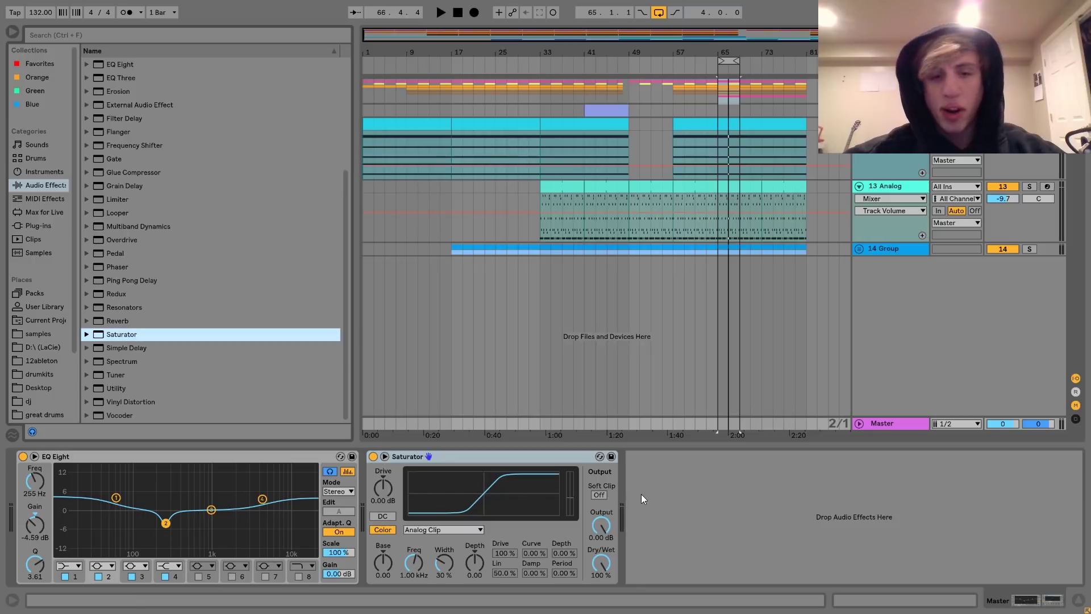
# Step: Raise the master Saturator's Drive to 4.00 dB while listening to the loop
pyautogui.click(387, 493)
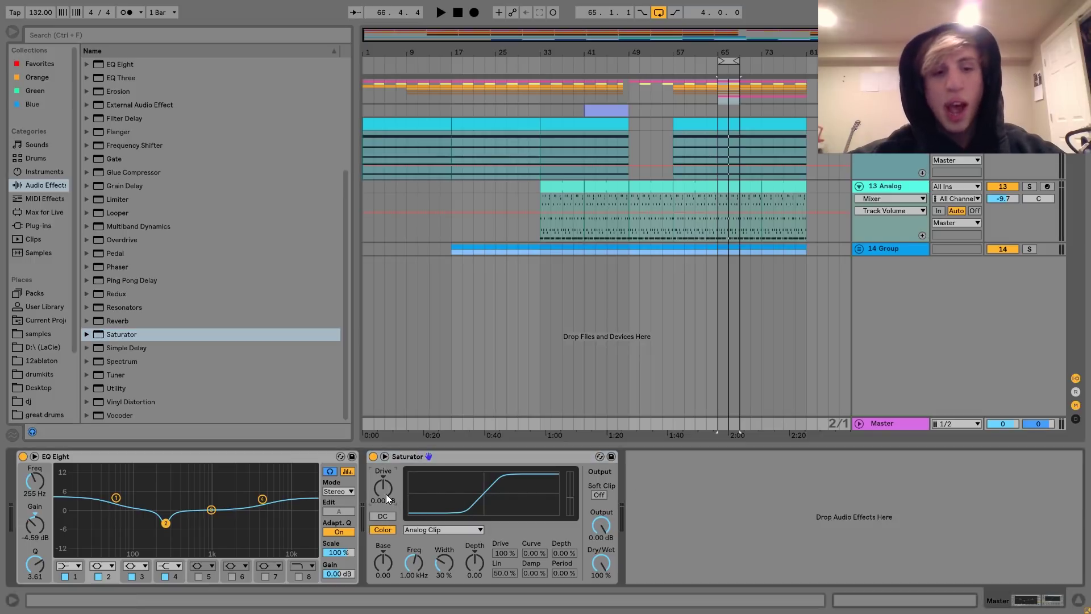
pyautogui.press('space')
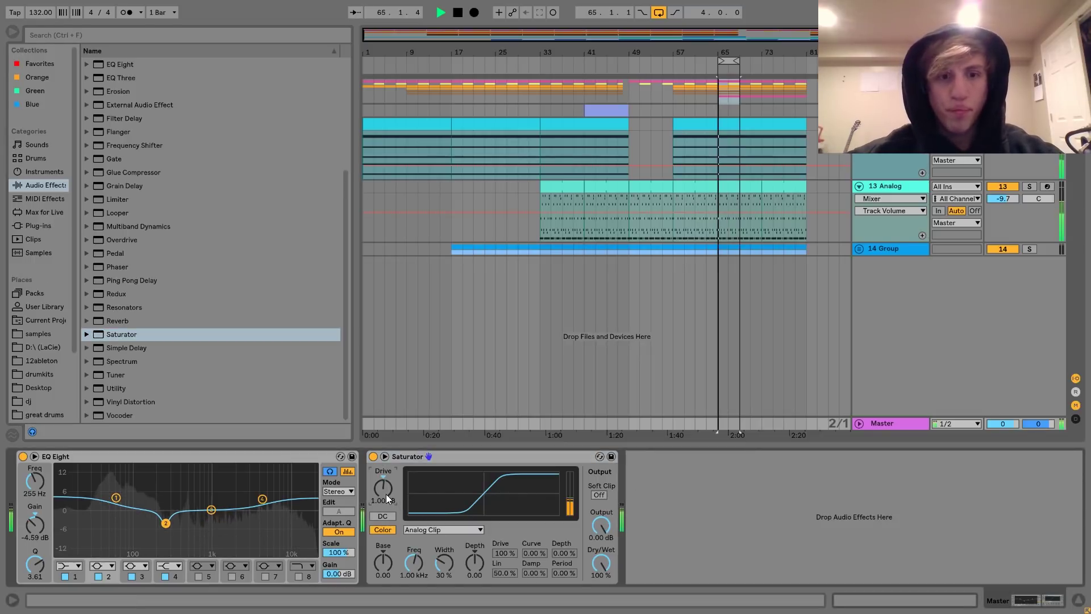
pyautogui.press('Up')
pyautogui.press('Up')
pyautogui.press('Up')
pyautogui.press('Up')
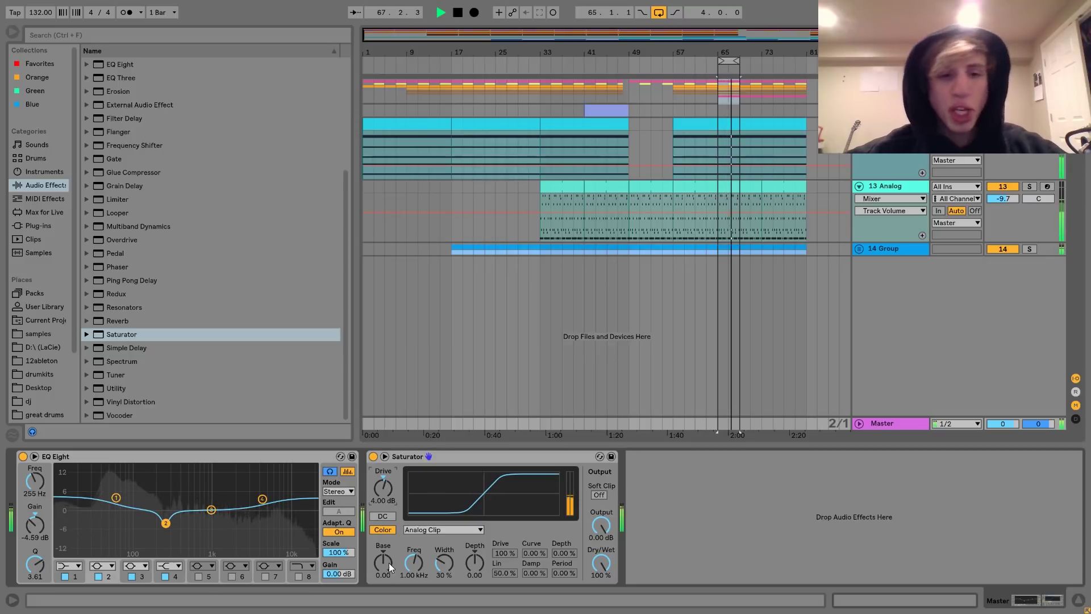
pyautogui.press('space')
# Step: Set the master Saturator's Base to 2.29 and listen to the loop
pyautogui.moveTo(389, 567); pyautogui.dragTo(388, 562)
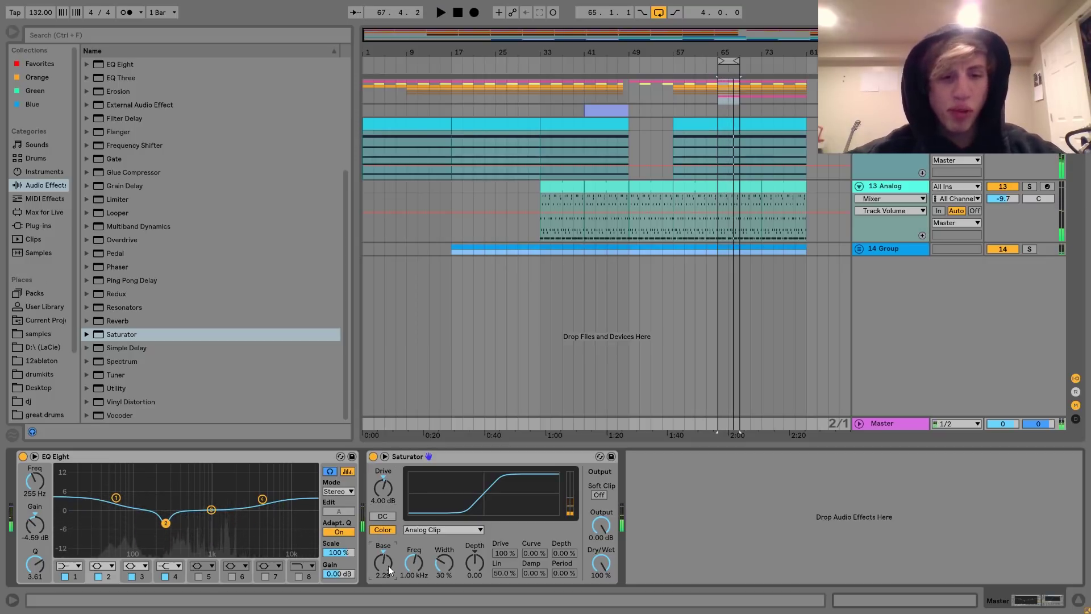
pyautogui.press('space')
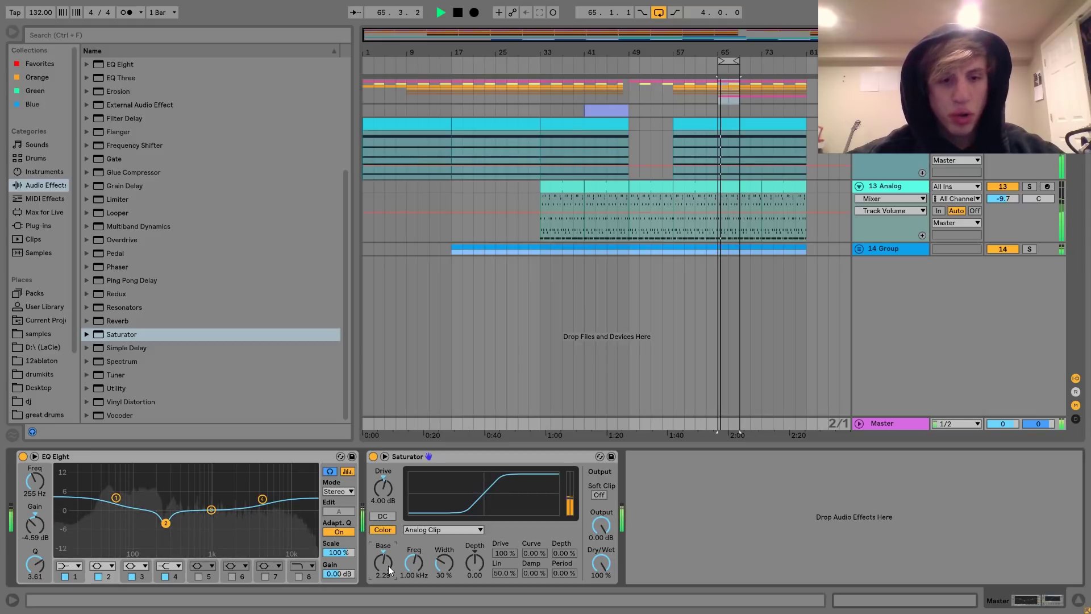
pyautogui.press('space')
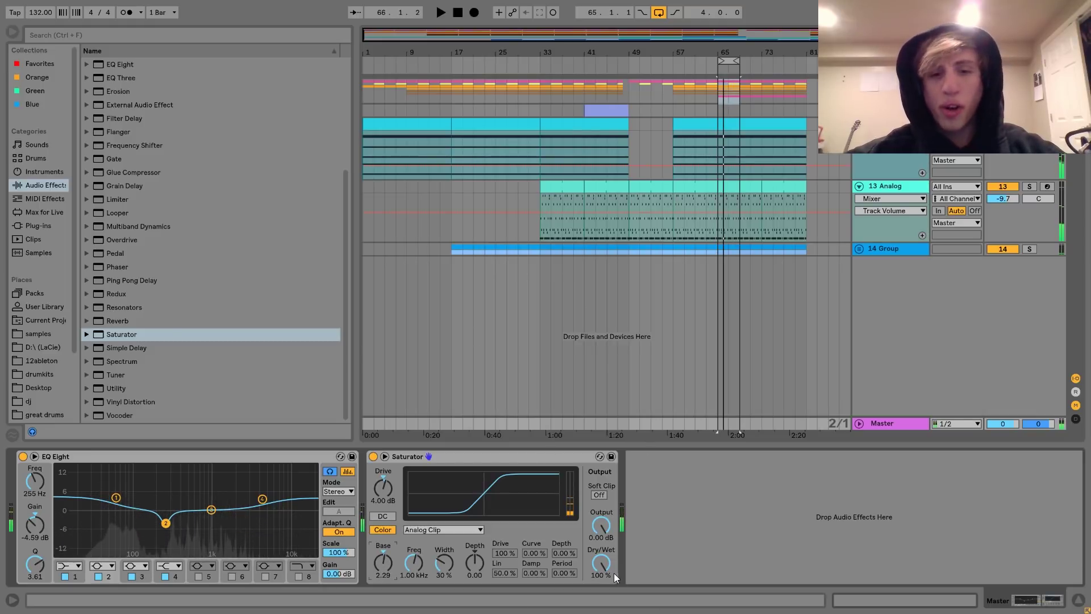
# Step: Set the master Saturator's Output to -4.43 dB during playback, resetting the master peak level in the mixer to check headroom
pyautogui.press('Tab')
pyautogui.press('space')
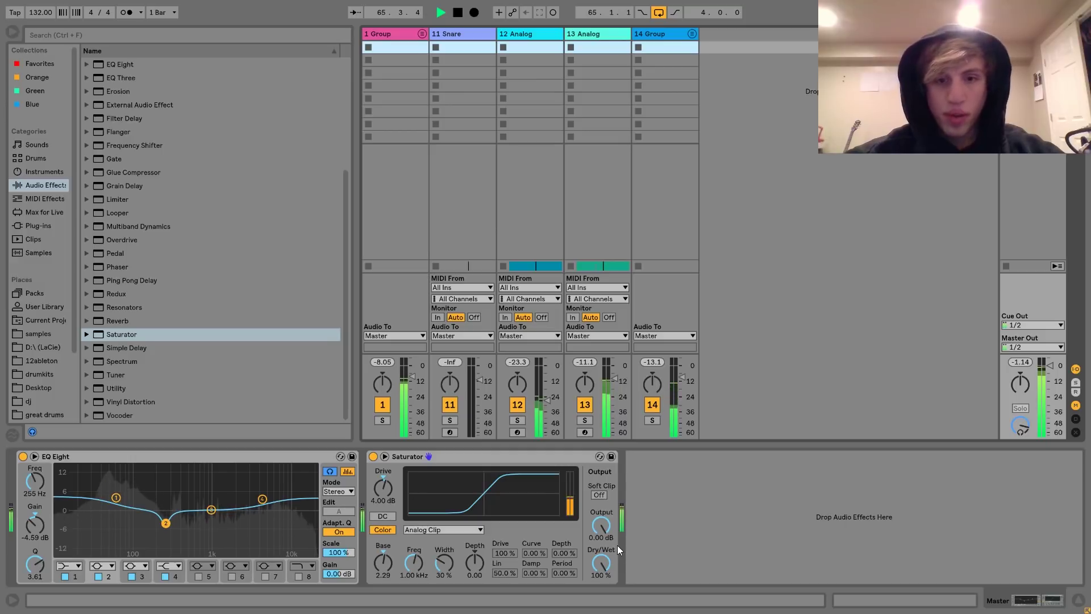
pyautogui.moveTo(606, 533); pyautogui.dragTo(606, 555)
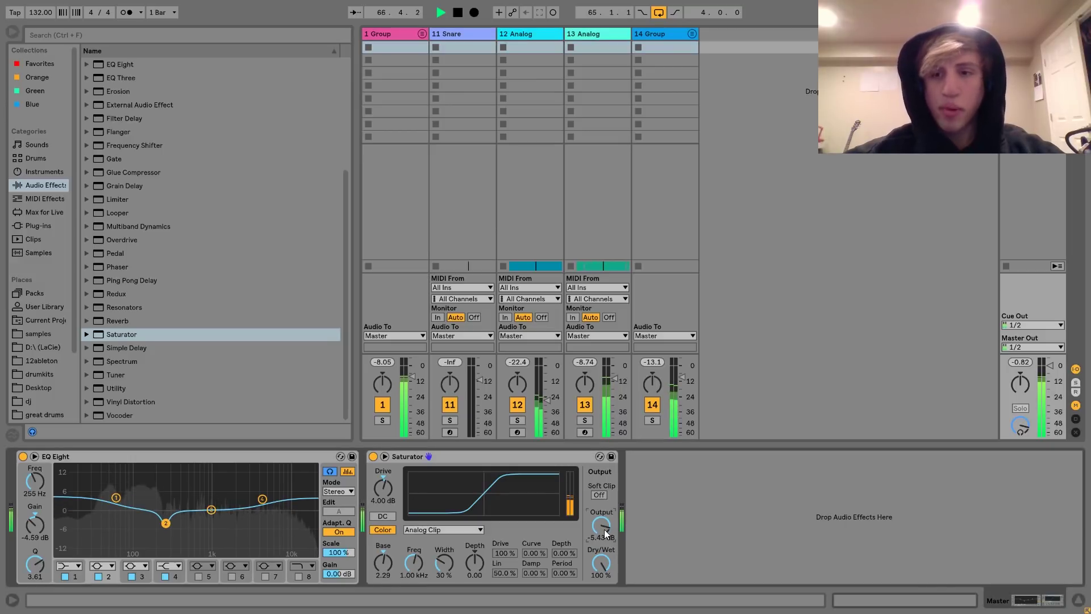
pyautogui.click(1025, 363)
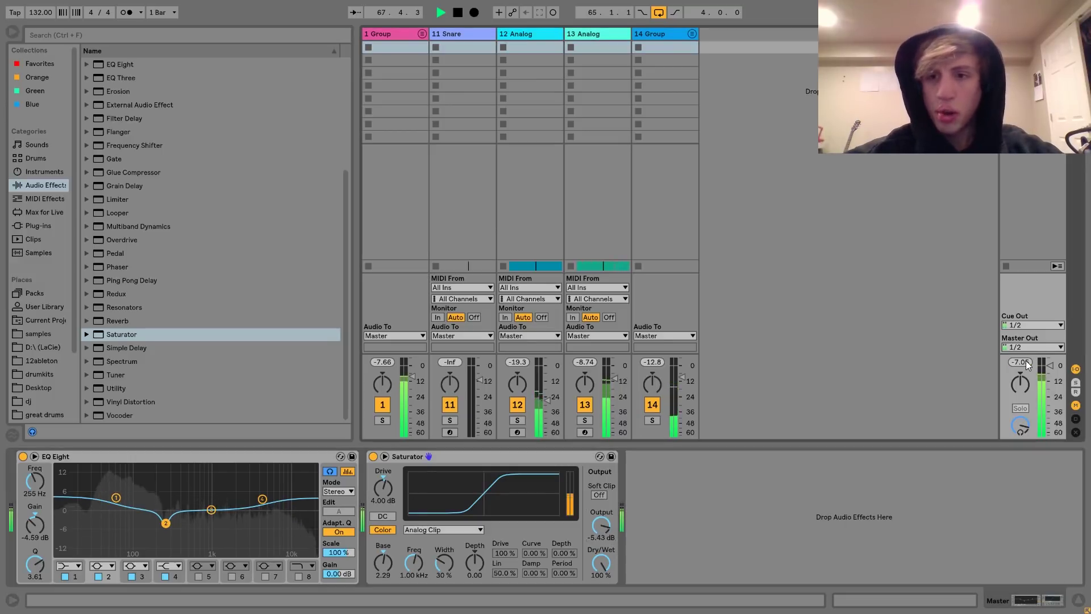
pyautogui.moveTo(603, 525); pyautogui.dragTo(602, 518)
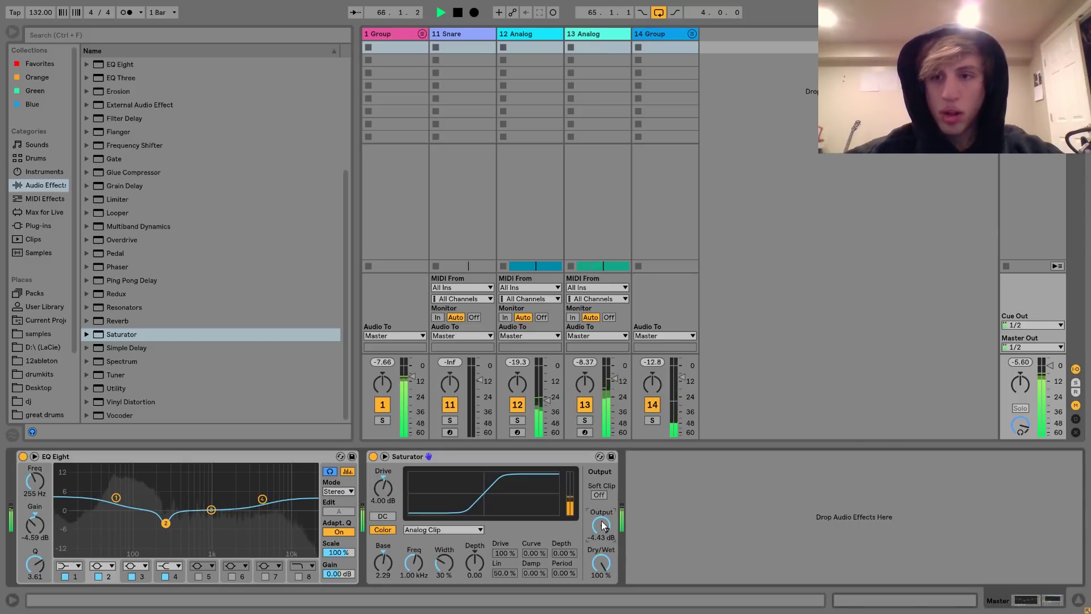
# Step: Compare the loop in Arrangement View with the master Saturator bypassed and enabled, and set its Base to 1.29
pyautogui.press('Tab')
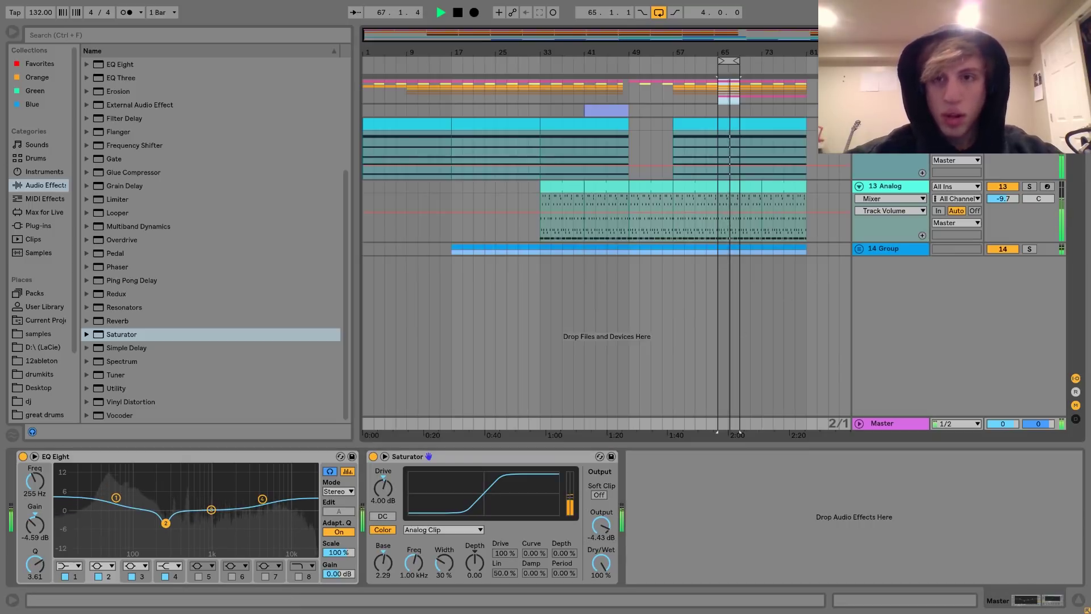
pyautogui.press('space')
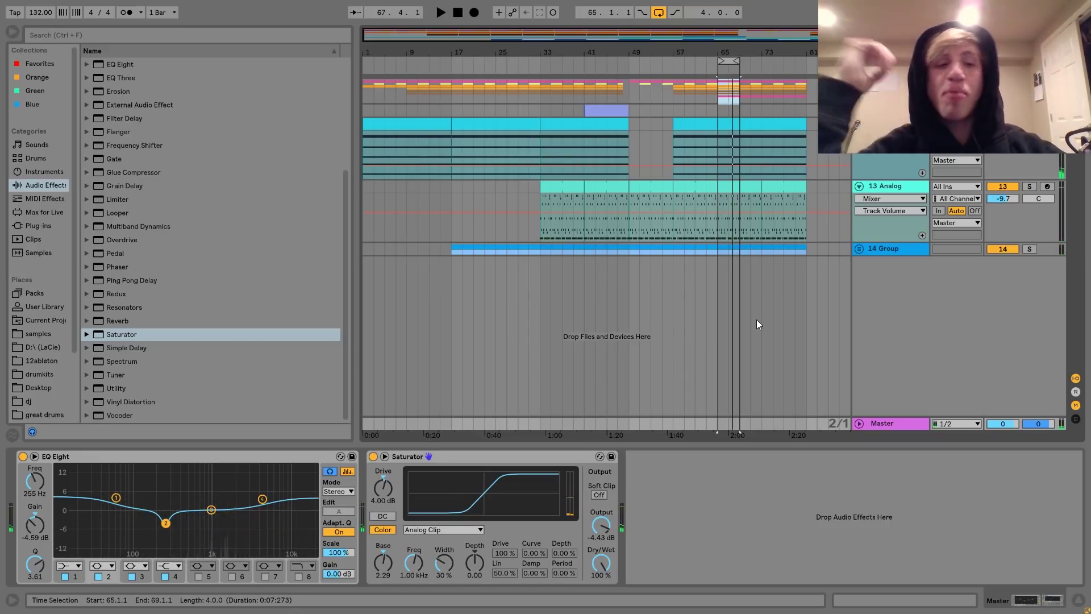
pyautogui.click(373, 456)
pyautogui.press('space')
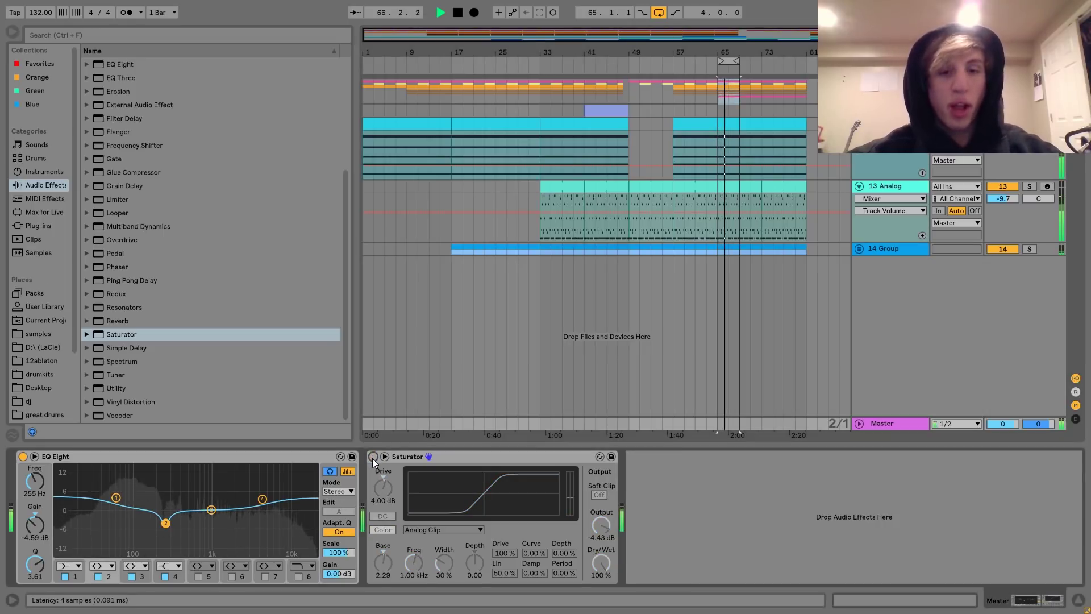
pyautogui.click(372, 456)
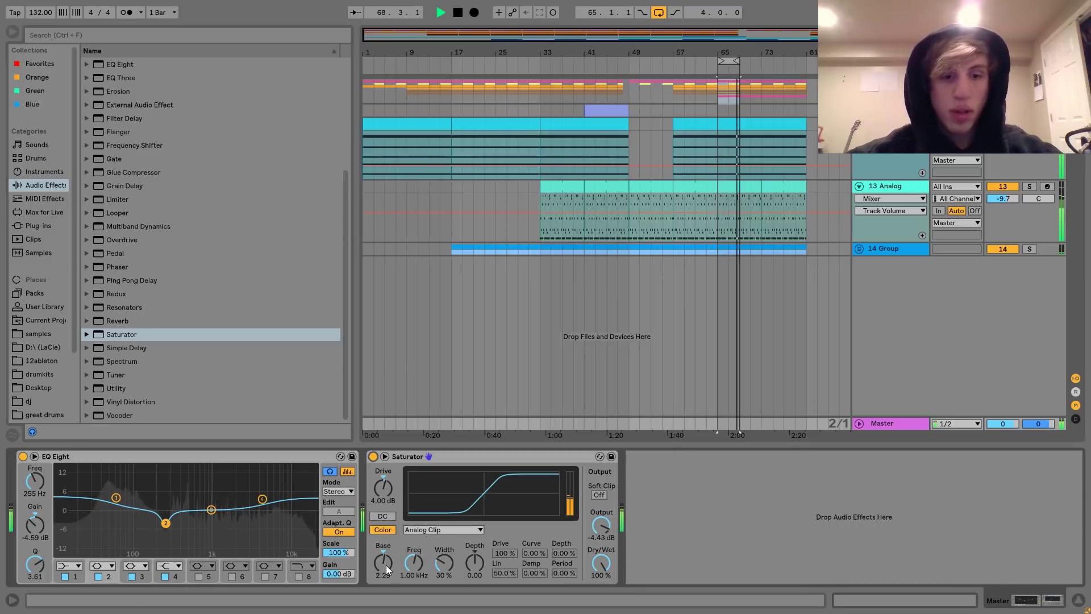
pyautogui.moveTo(385, 565)
pyautogui.mouseDown()
pyautogui.moveTo(385, 585)
pyautogui.moveTo(386, 569)
pyautogui.mouseUp()
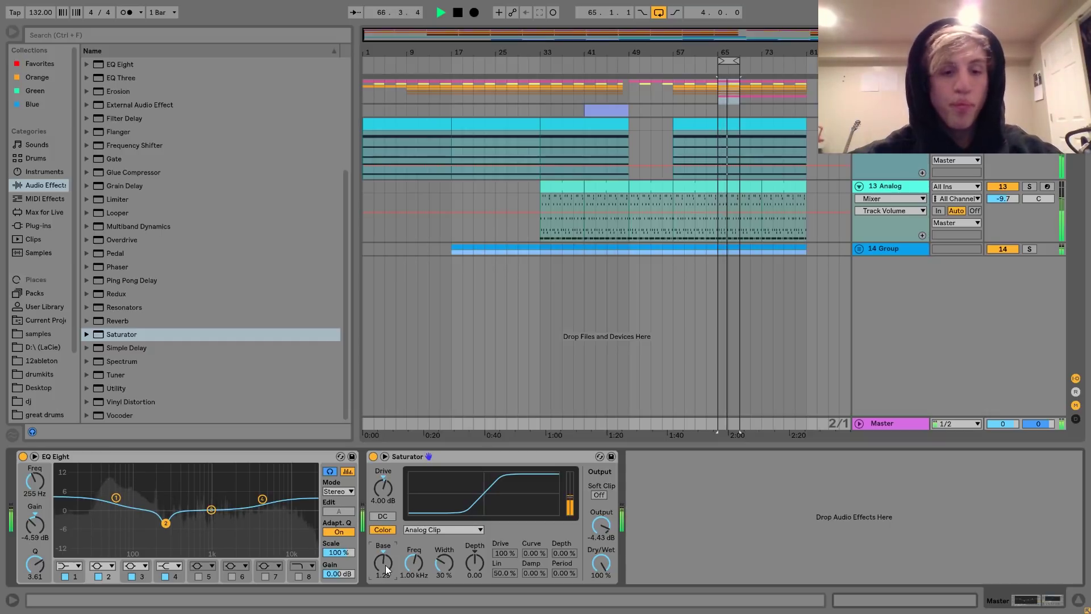
pyautogui.press('space')
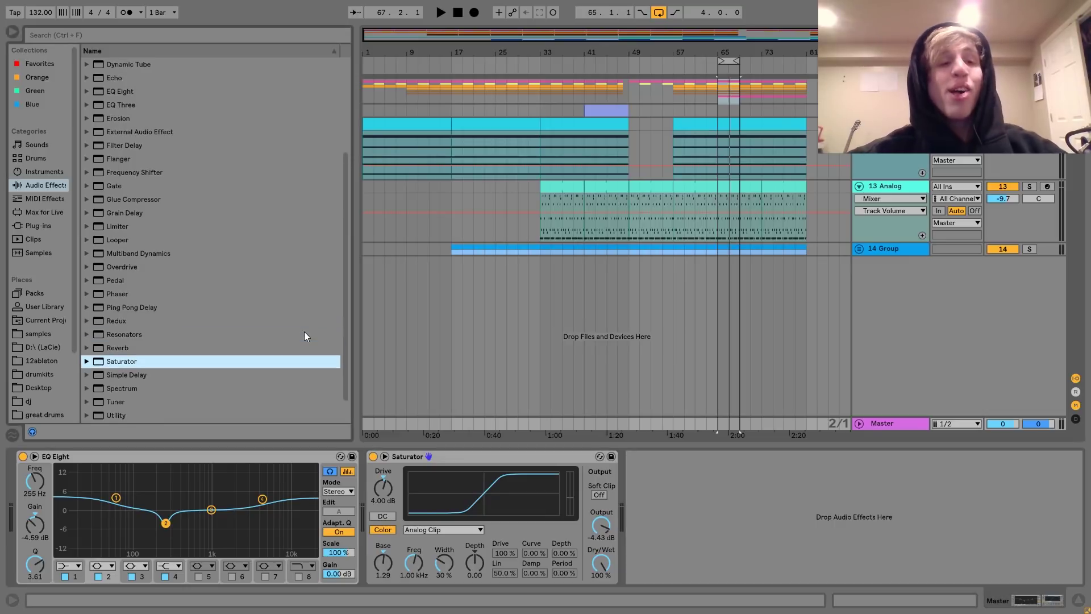
# Step: Add a Compressor after the Saturator on the Master track and lower its threshold to -8.15 dB while listening to the loop
pyautogui.scroll(3, 305, 333)
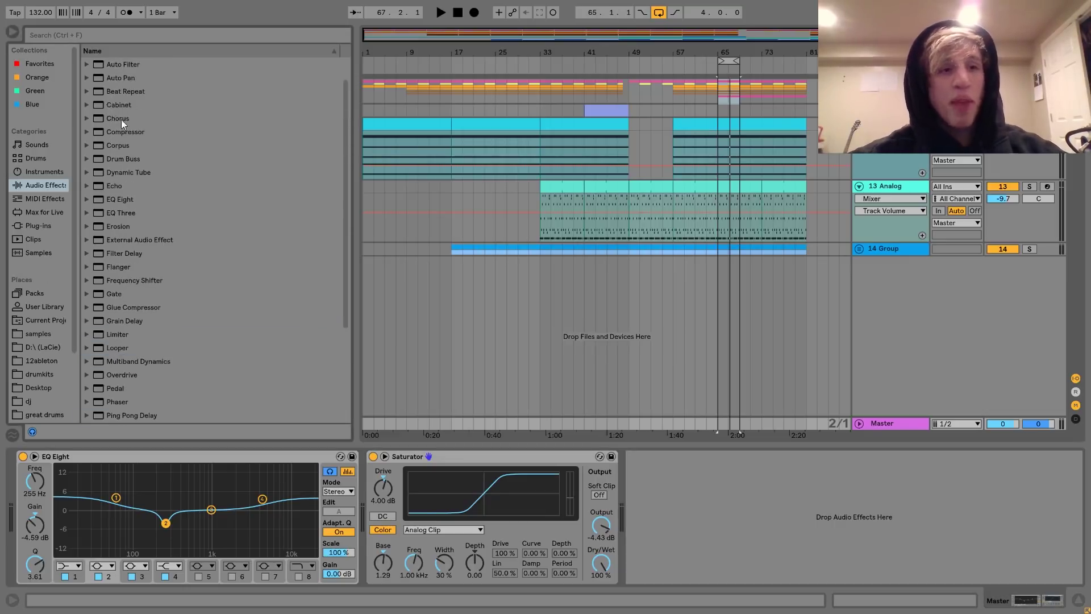
pyautogui.moveTo(132, 132); pyautogui.dragTo(739, 478)
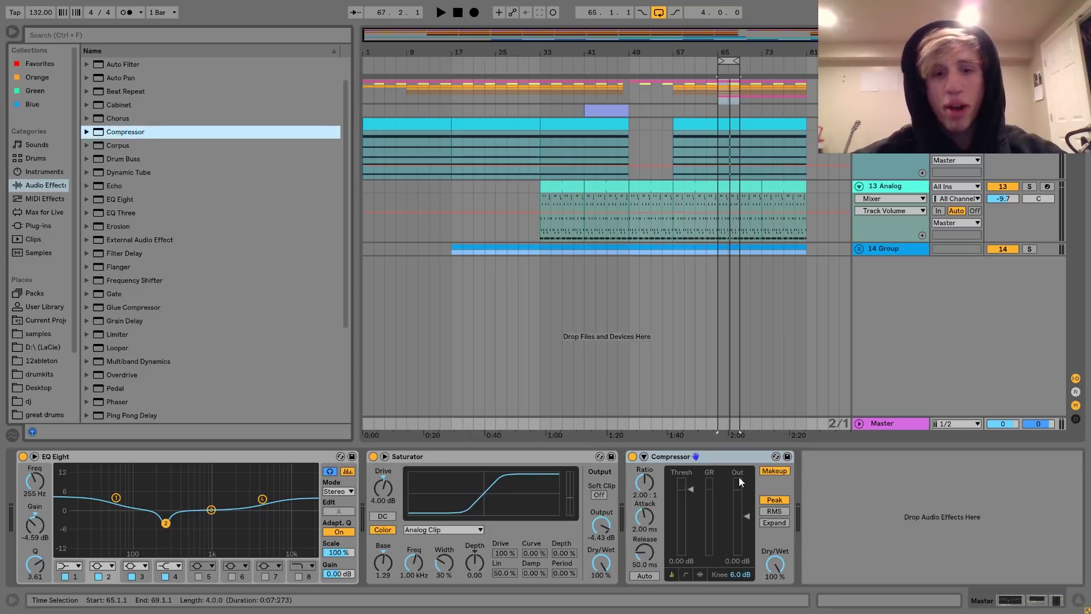
pyautogui.click(691, 490)
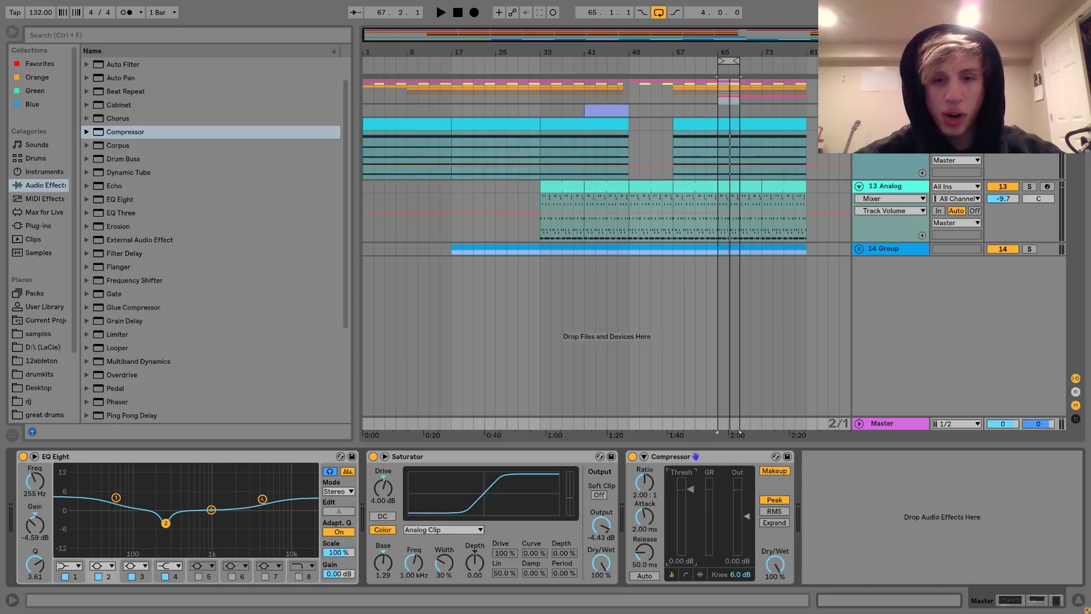
pyautogui.press('space')
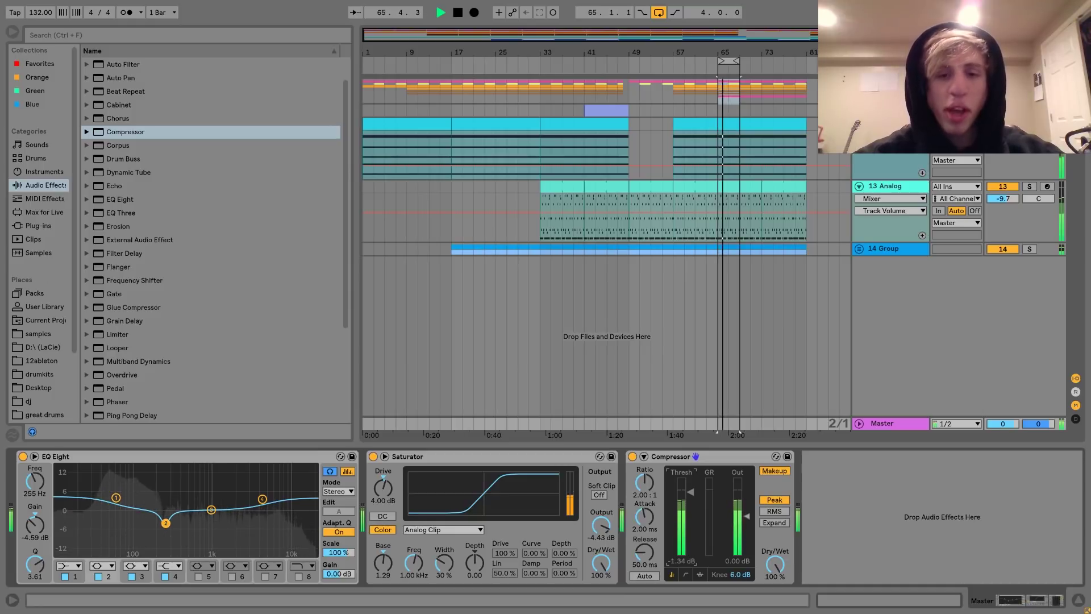
pyautogui.press('space')
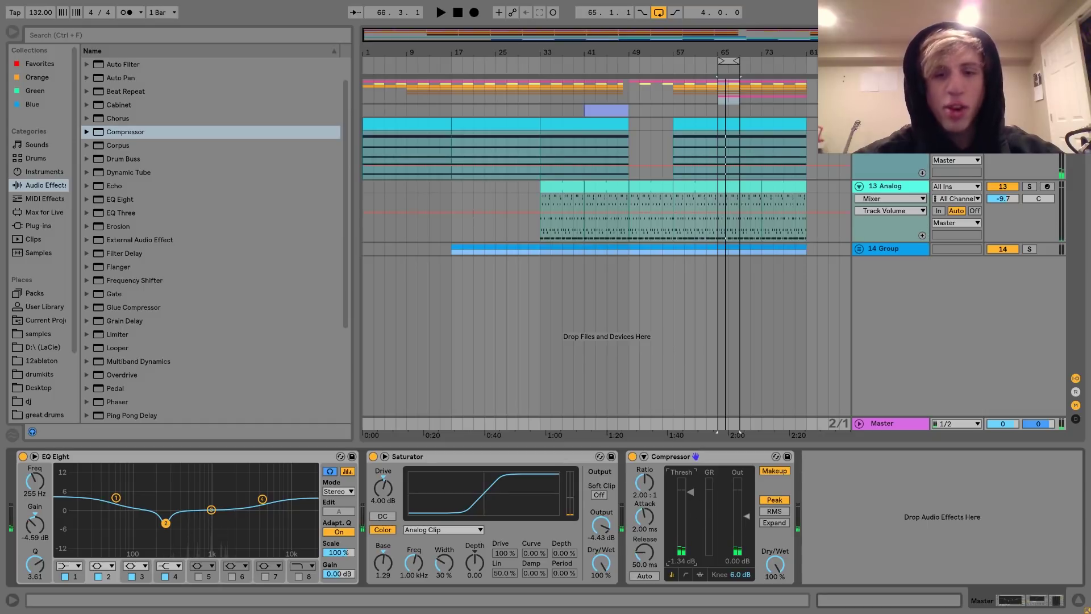
pyautogui.press('space')
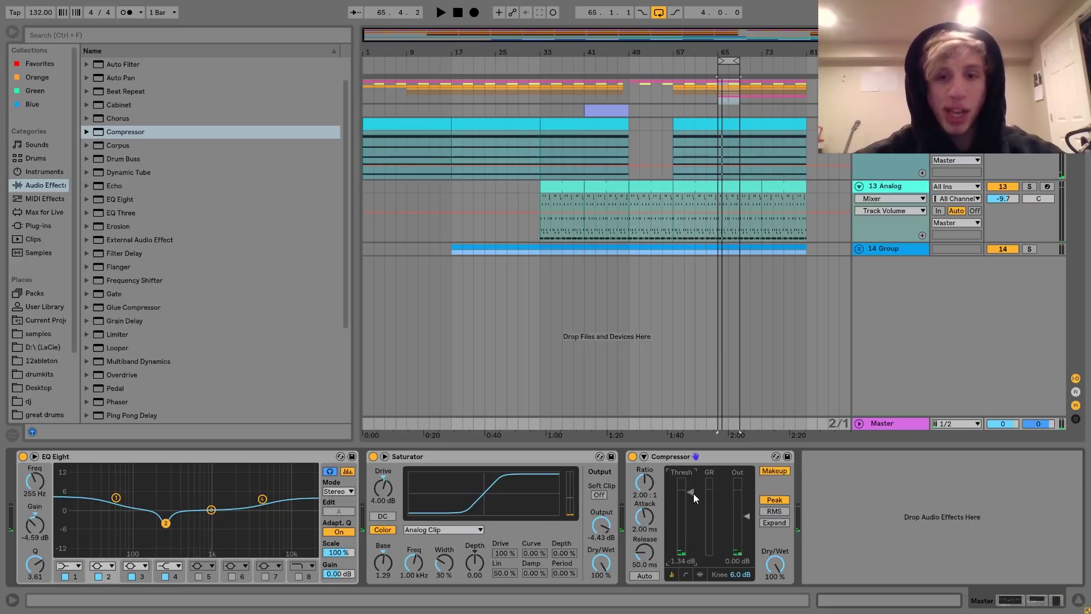
pyautogui.press('space')
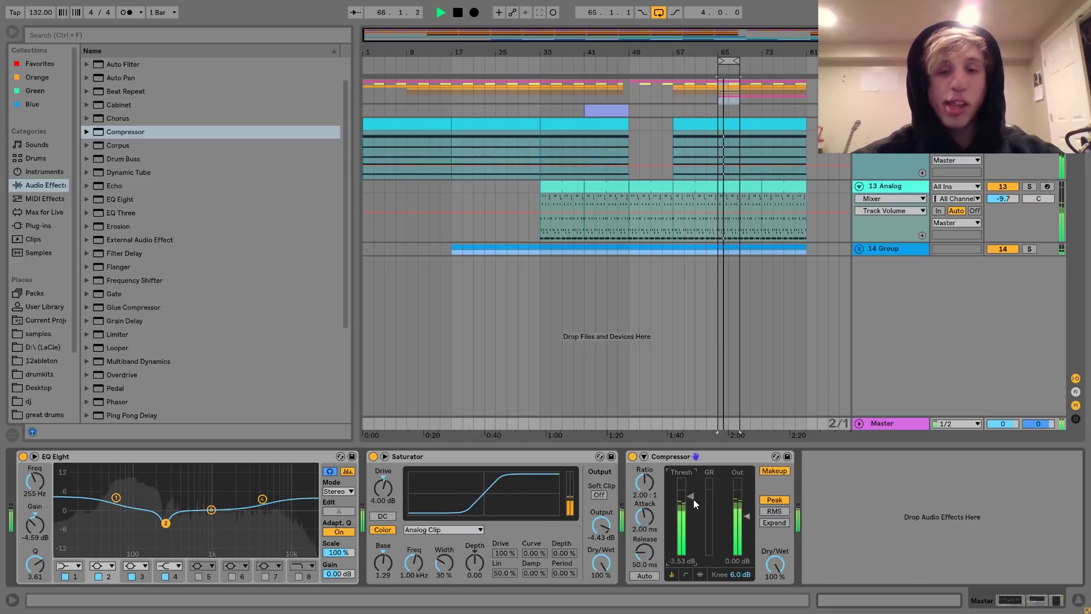
pyautogui.moveTo(693, 499)
pyautogui.mouseDown()
pyautogui.moveTo(694, 519)
pyautogui.moveTo(694, 507)
pyautogui.mouseUp()
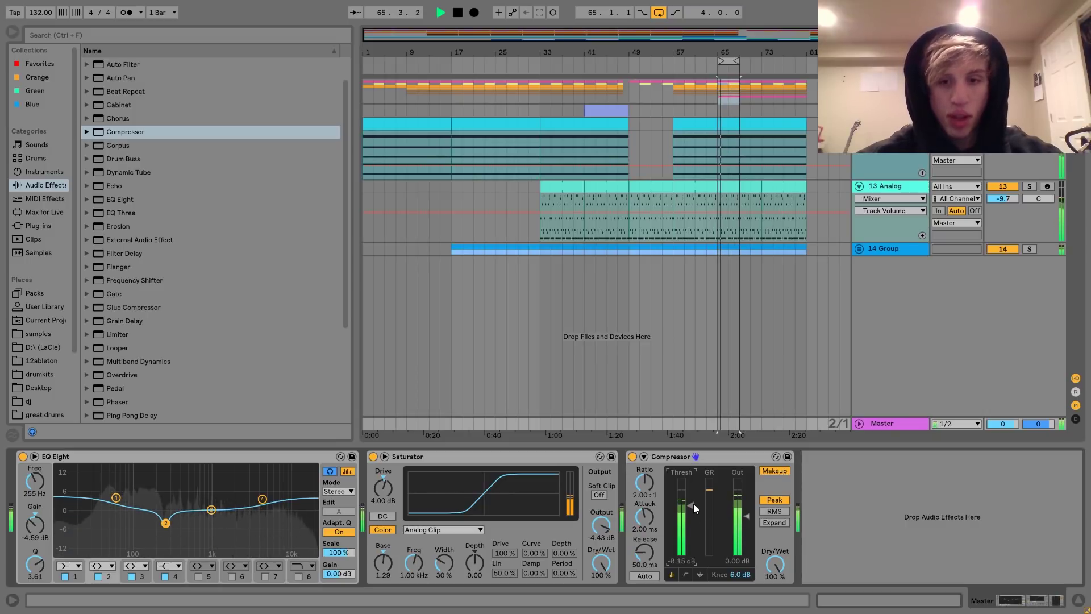
pyautogui.press('space')
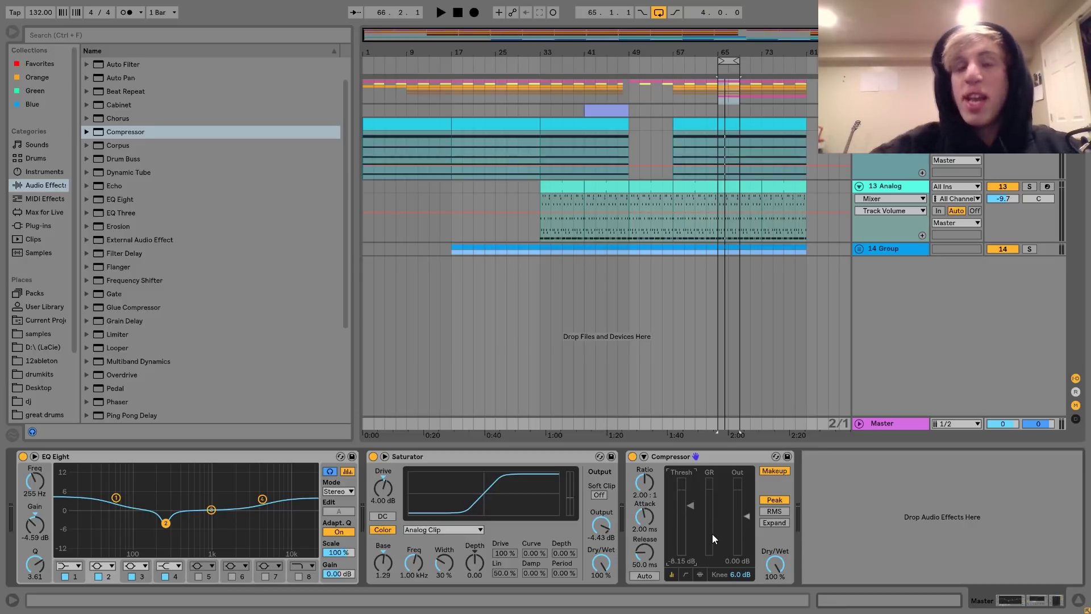
# Step: Try lowering the master Compressor's threshold to -inf dB during playback, and undo that change
pyautogui.press('space')
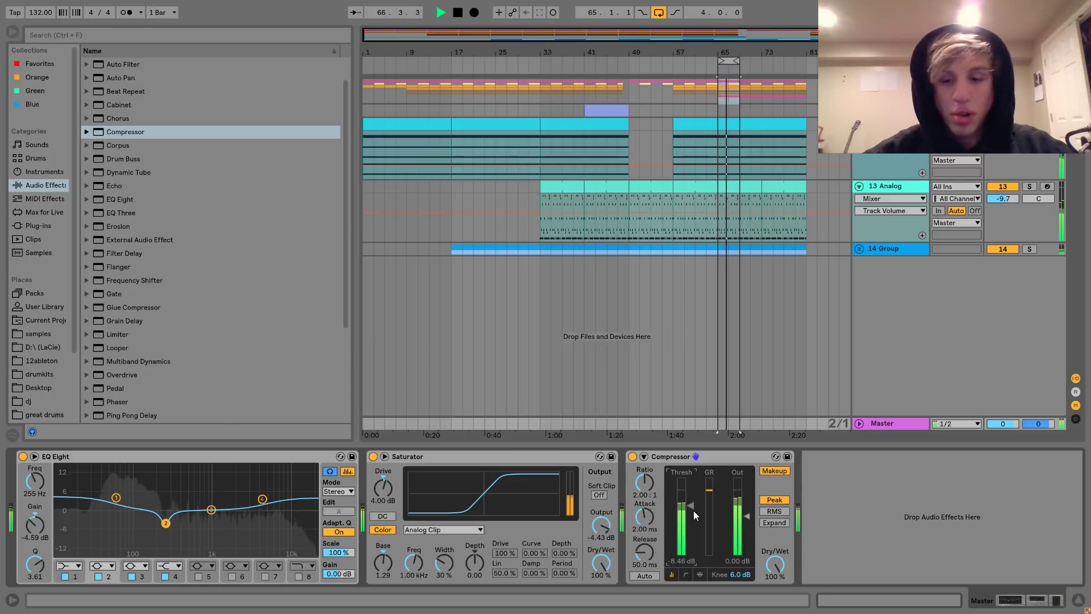
pyautogui.press('space')
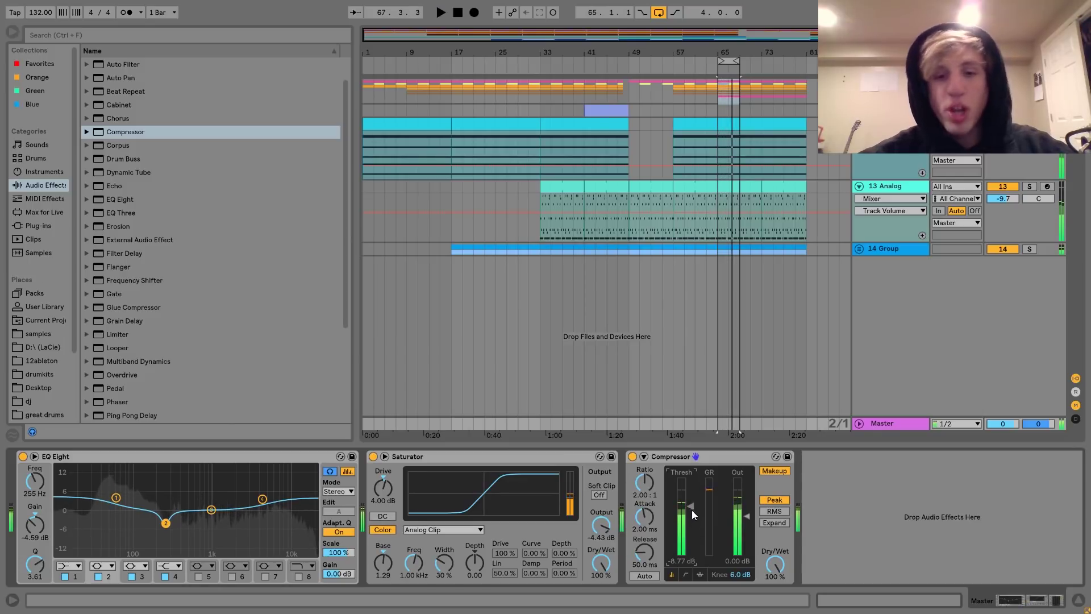
pyautogui.press('space')
pyautogui.moveTo(689, 520); pyautogui.dragTo(691, 547)
pyautogui.press('space')
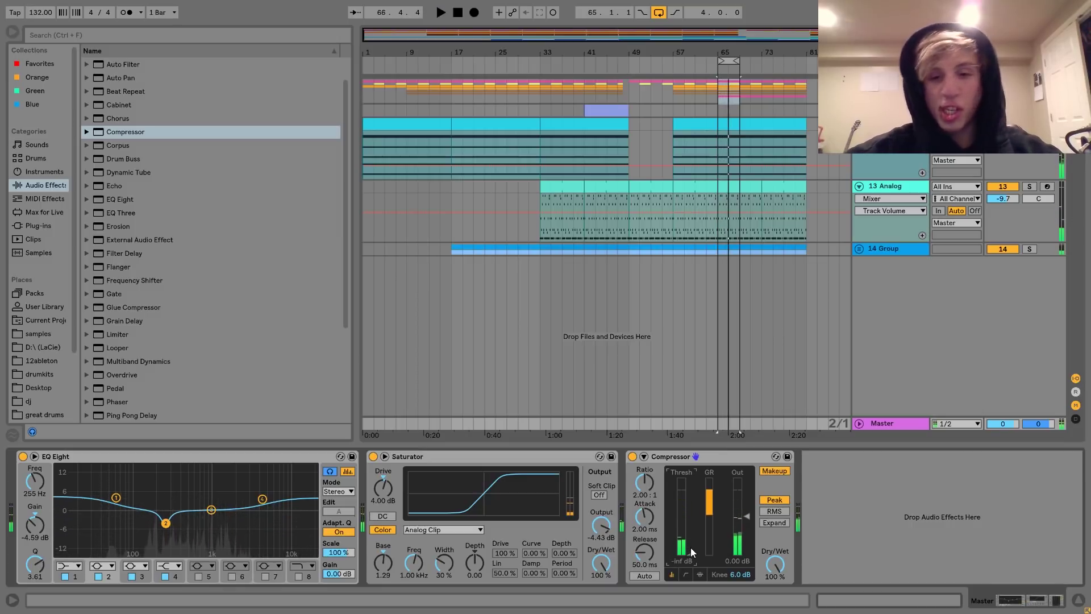
pyautogui.hotkey('ctrl', 'z')
pyautogui.press('space')
pyautogui.hotkey('ctrl', 'z')
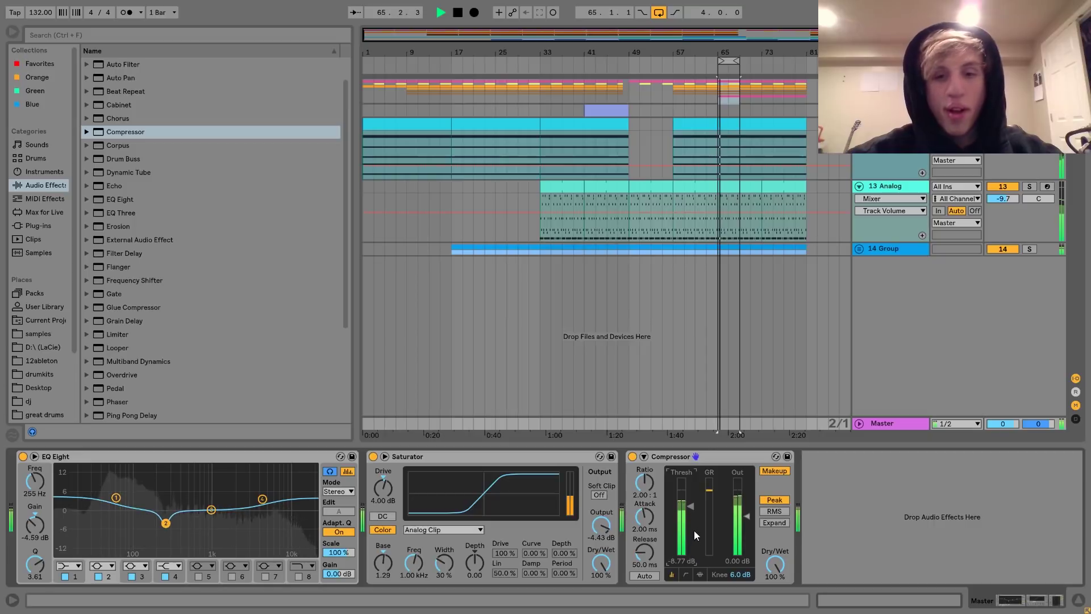
# Step: Set the master Compressor's threshold to -8.46 dB, ratio to 2.25:1 and attack to 2.89 ms during playback
pyautogui.moveTo(691, 507); pyautogui.dragTo(691, 506)
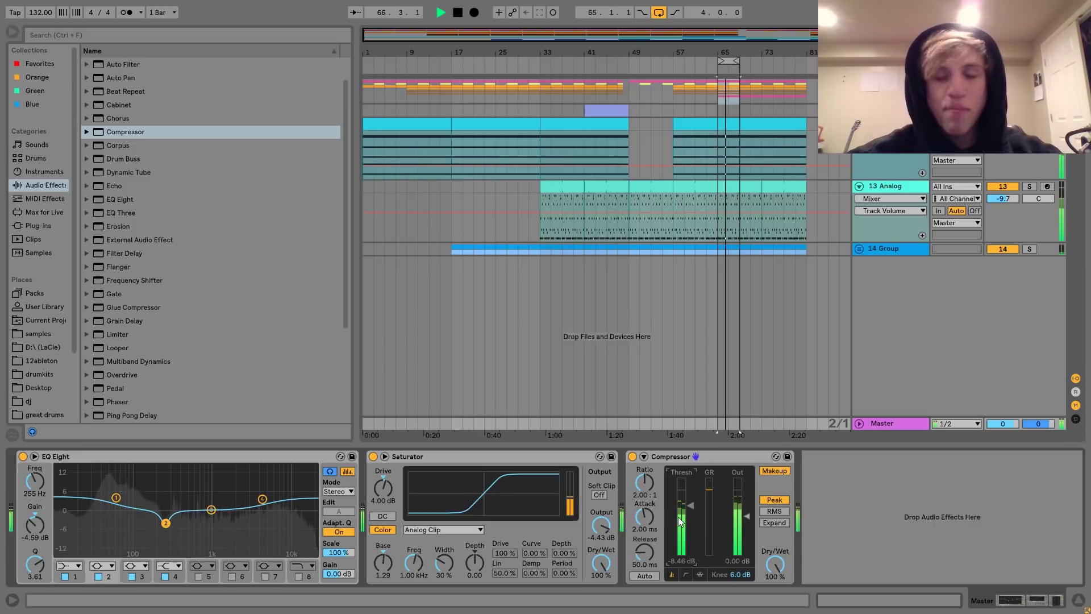
pyautogui.press('space')
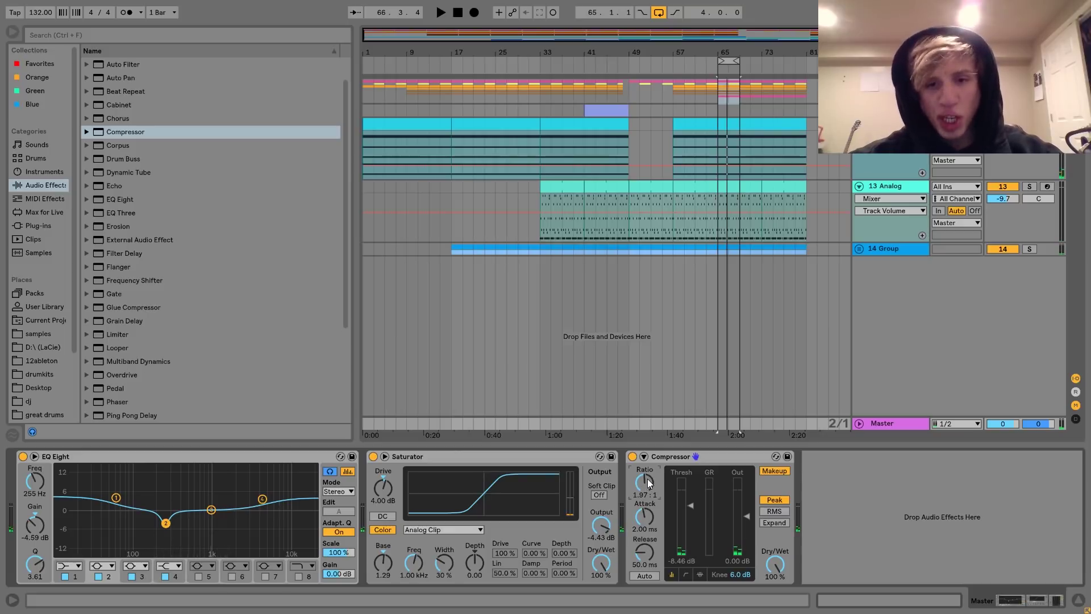
pyautogui.press('space')
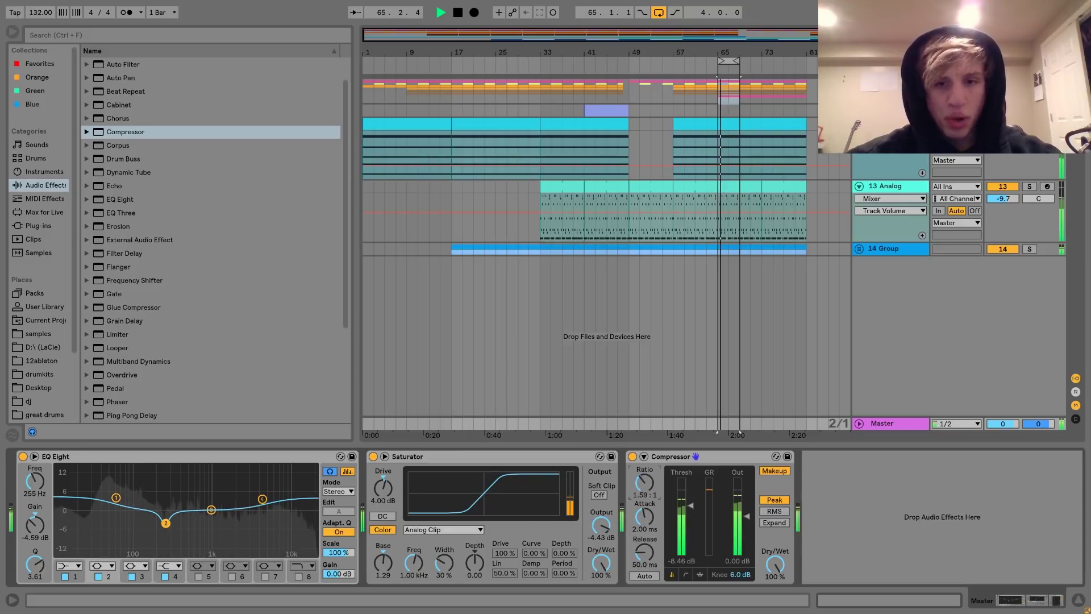
pyautogui.moveTo(644, 482)
pyautogui.mouseDown()
pyautogui.moveTo(644, 472)
pyautogui.moveTo(644, 484)
pyautogui.mouseUp()
pyautogui.press('space')
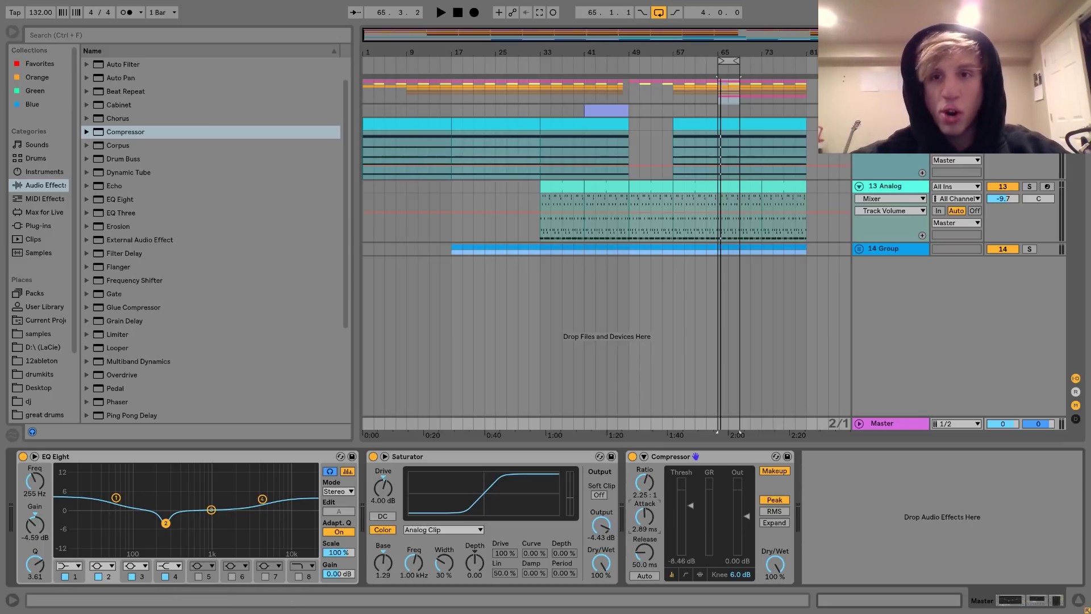
# Step: Examine the transient at the start of the kick track's sample waveform up close and at full length, and audition the kick
pyautogui.scroll(5, 606, 259)
pyautogui.hscroll(-15, 363, 462)
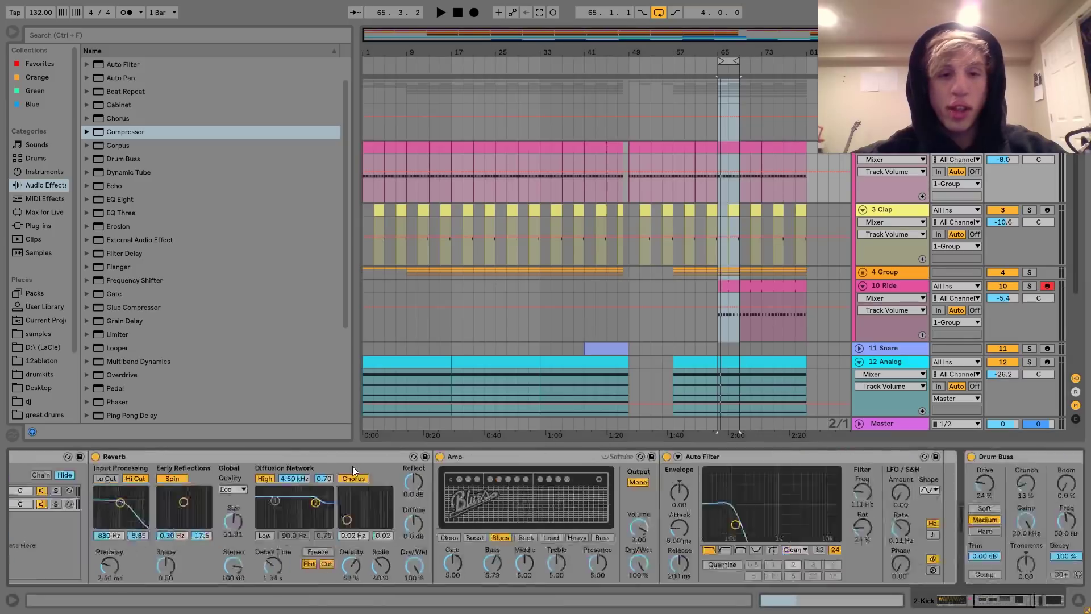
pyautogui.moveTo(53, 507); pyautogui.dragTo(53, 555)
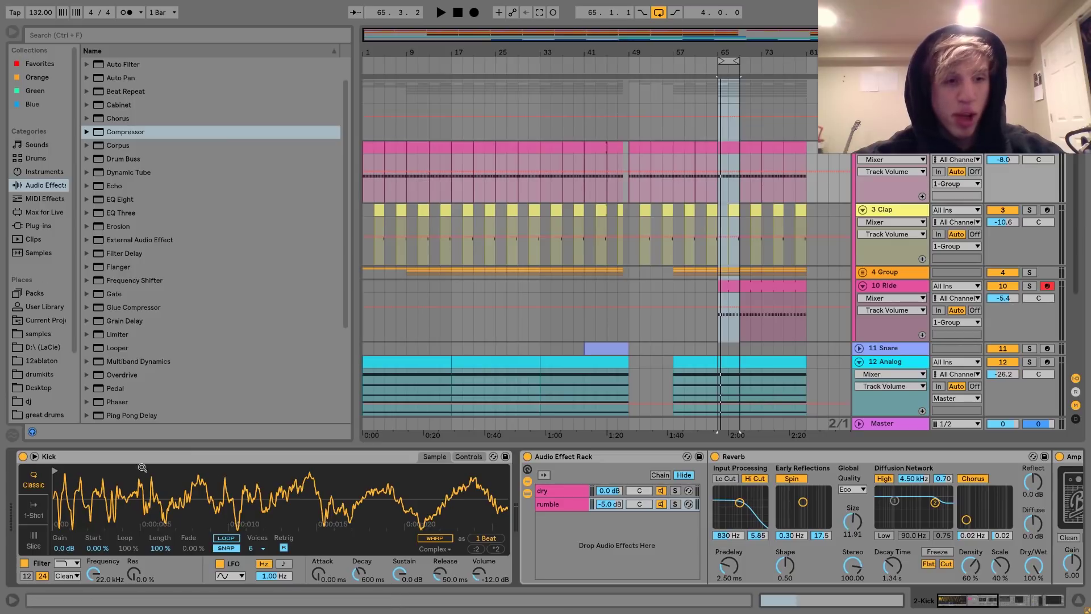
pyautogui.moveTo(59, 515); pyautogui.dragTo(59, 474)
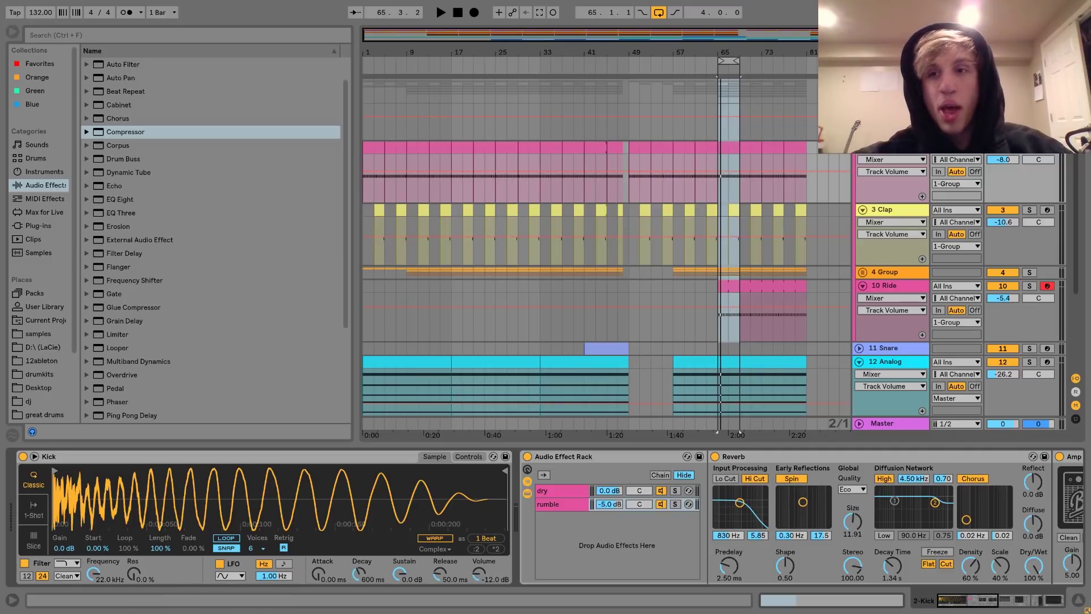
pyautogui.press('a')
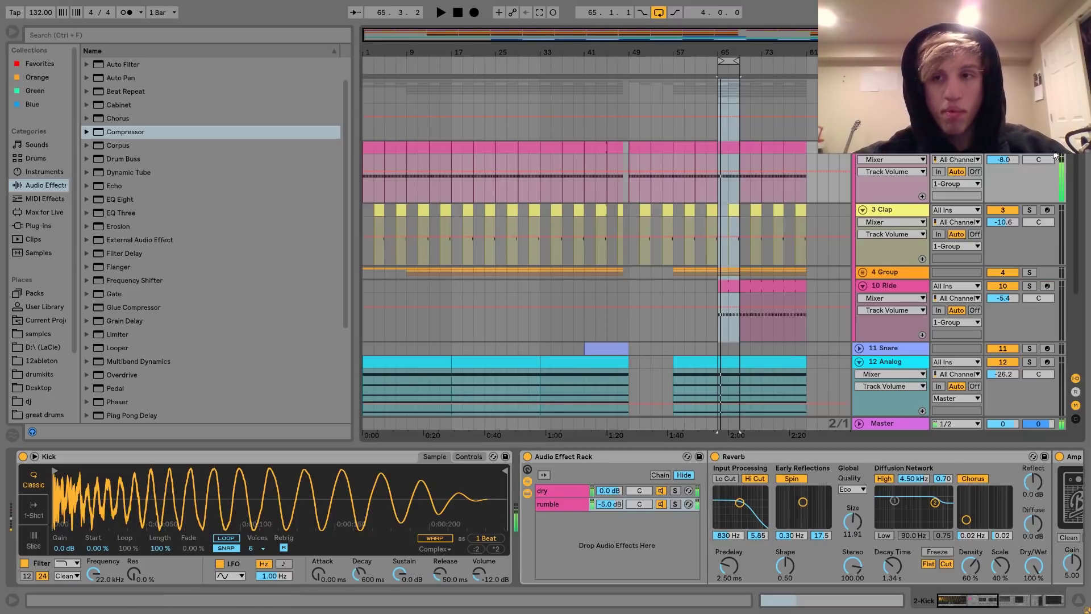
pyautogui.press('space')
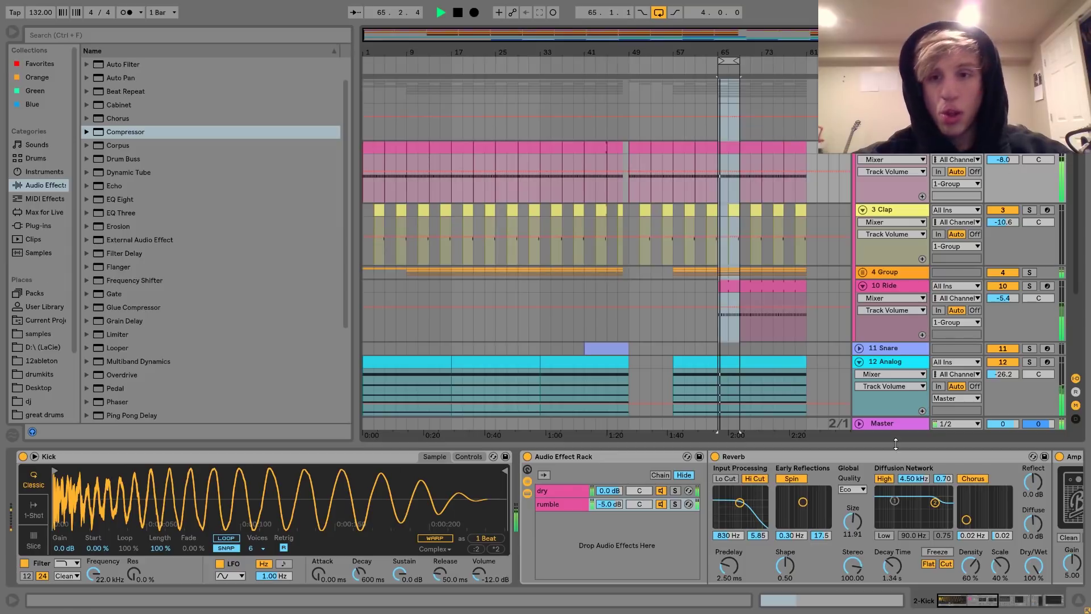
# Step: Set the attack of the Compressor on the Master track to 8.64 ms while listening to the loop
pyautogui.click(892, 423)
pyautogui.press('space')
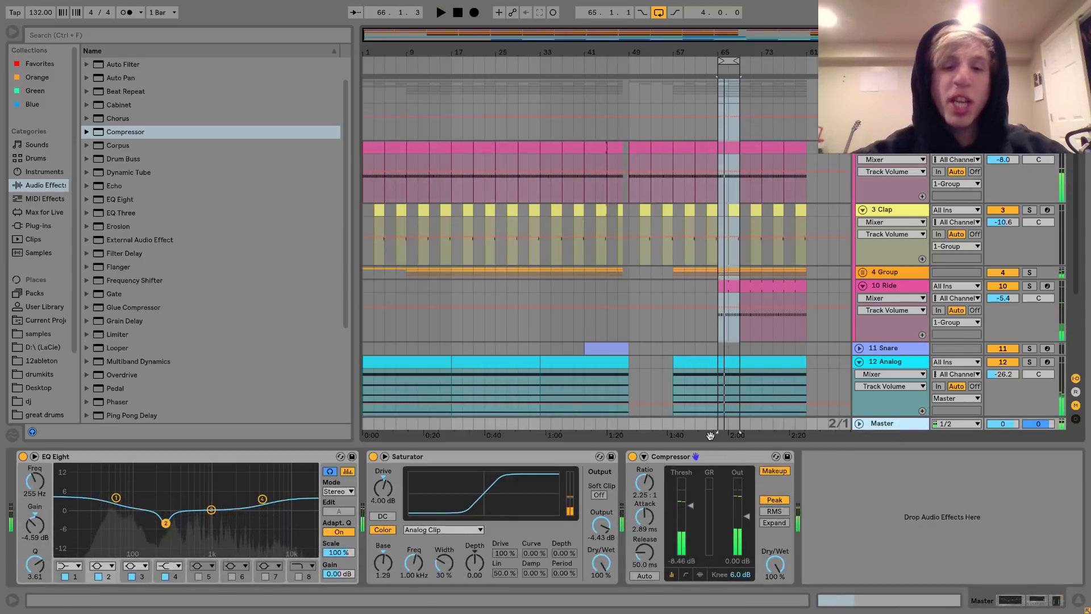
pyautogui.moveTo(647, 524)
pyautogui.mouseDown()
pyautogui.moveTo(647, 503)
pyautogui.moveTo(646, 522)
pyautogui.mouseUp()
pyautogui.press('space')
pyautogui.press('space')
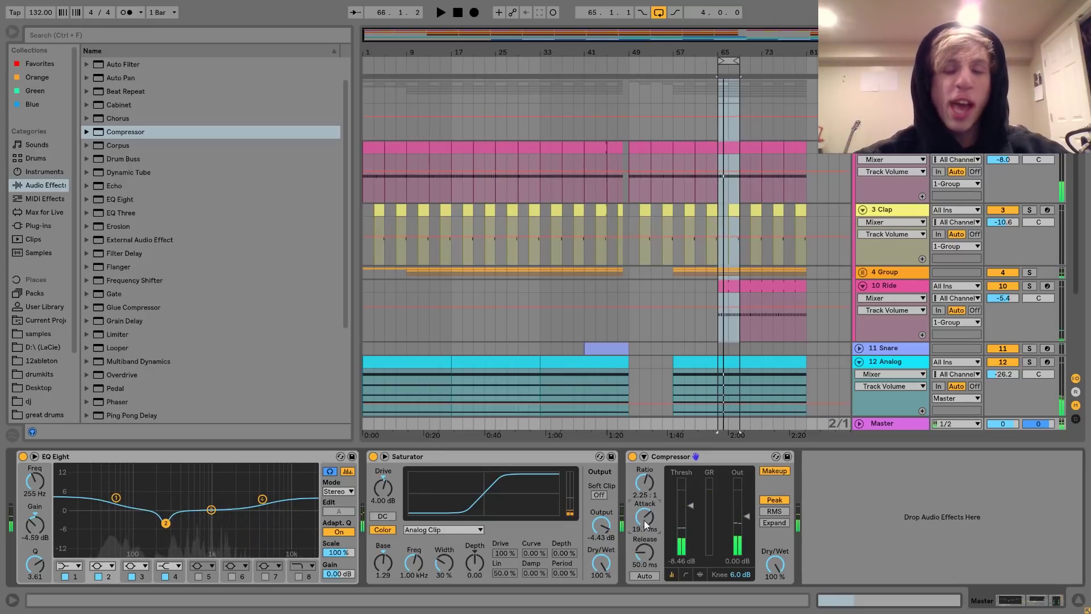
pyautogui.press('space')
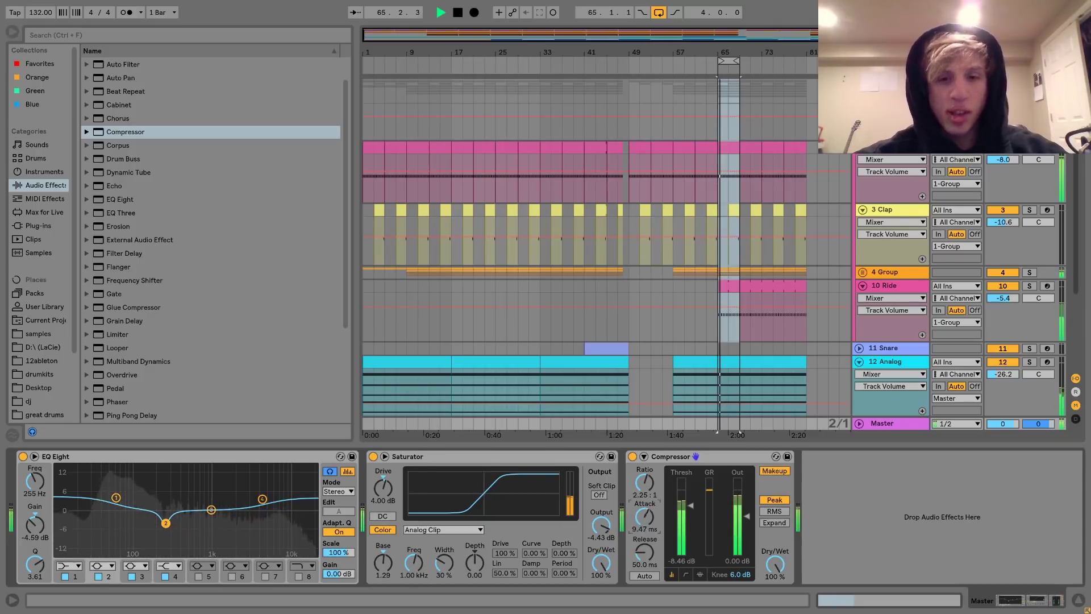
pyautogui.moveTo(644, 519); pyautogui.dragTo(644, 535)
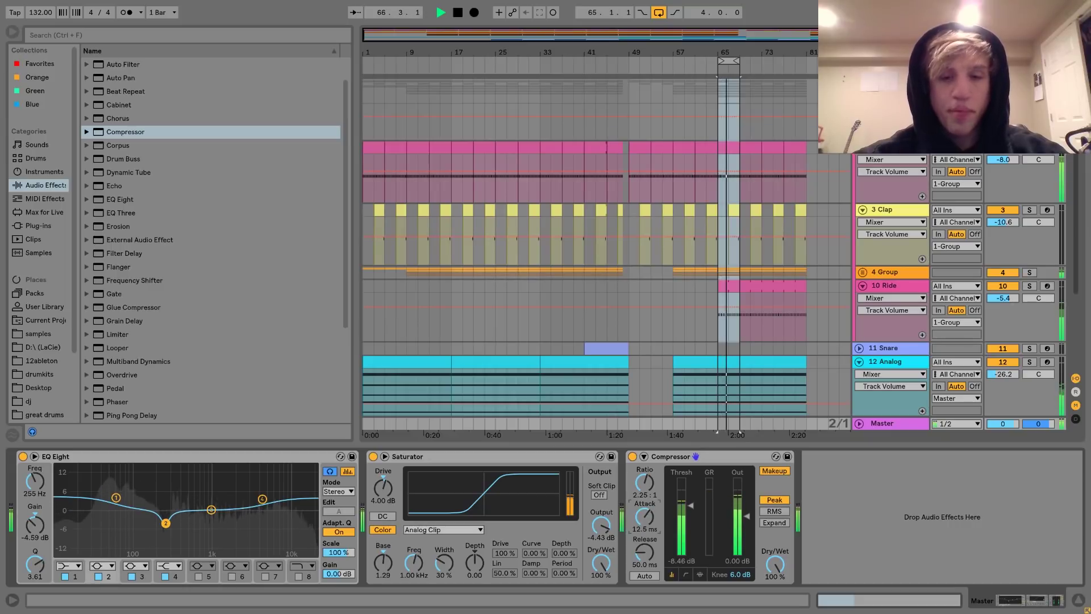
pyautogui.press('space')
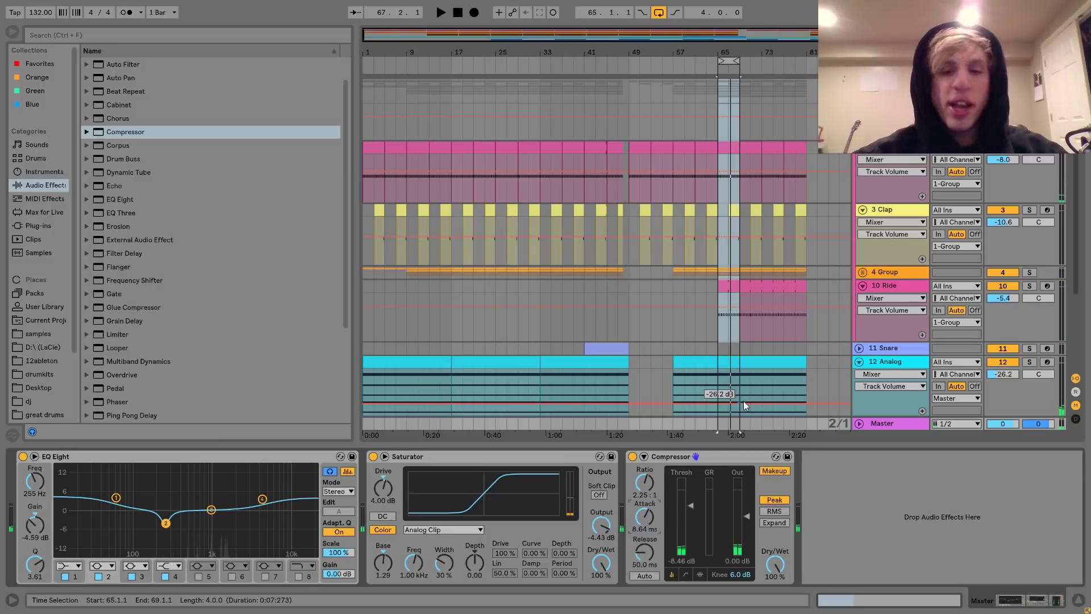
# Step: Compare the looped section with the master Compressor bypassed and re-enabled
pyautogui.click(632, 456)
pyautogui.press('space')
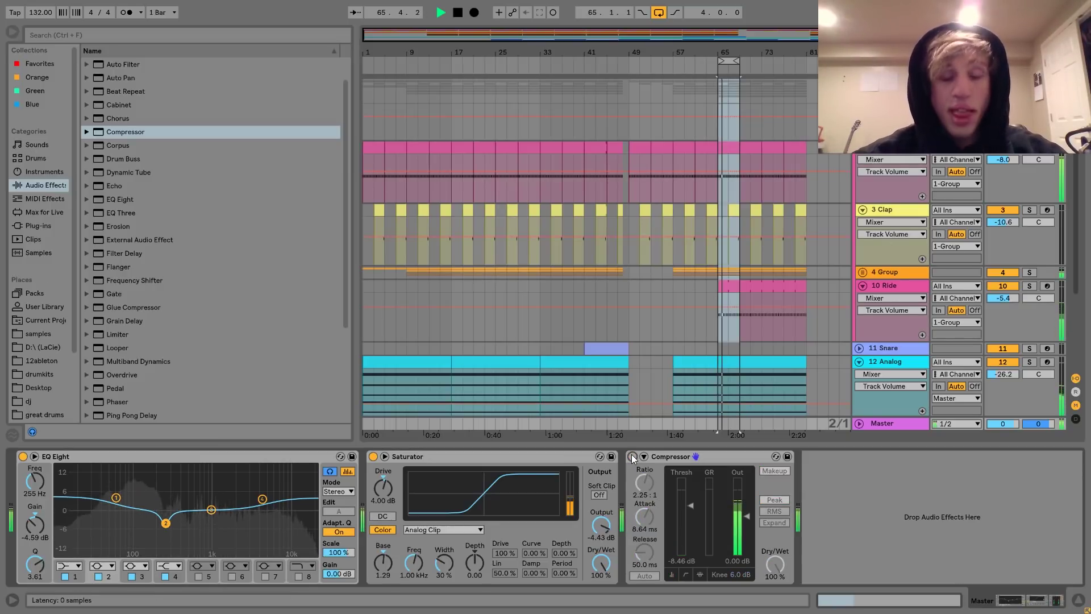
pyautogui.click(630, 457)
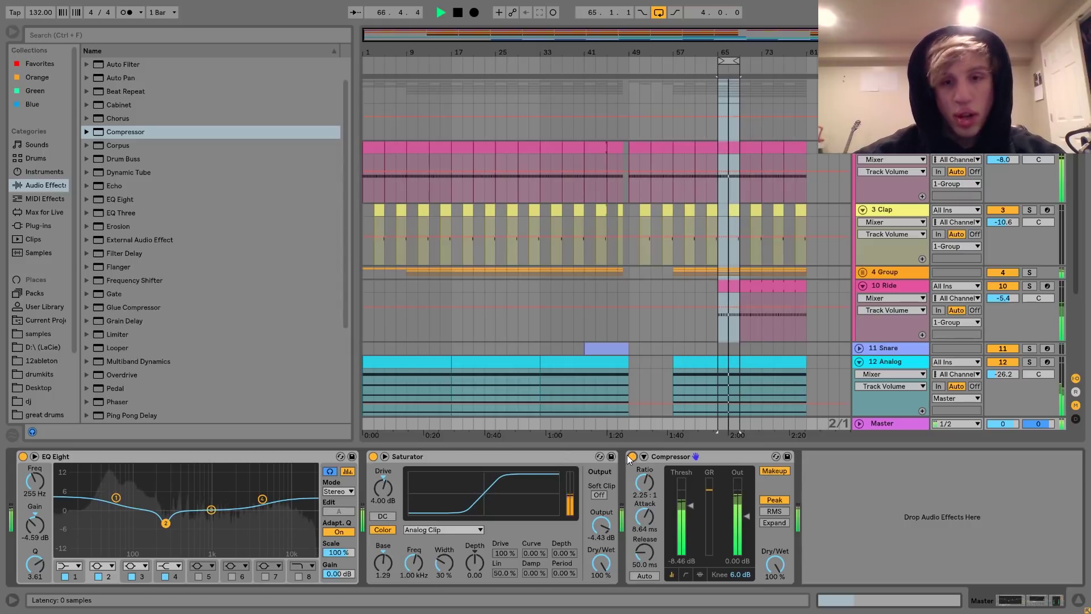
# Step: Bypass and re-enable the master Compressor once more during the loop, and select it again in the Master track's device chain
pyautogui.click(633, 456)
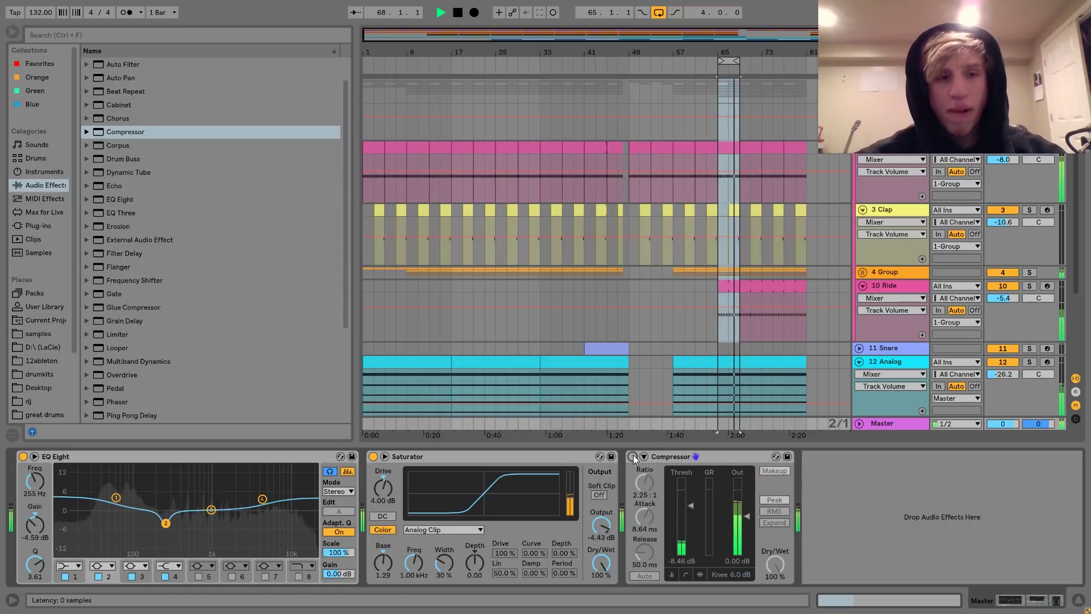
pyautogui.click(633, 457)
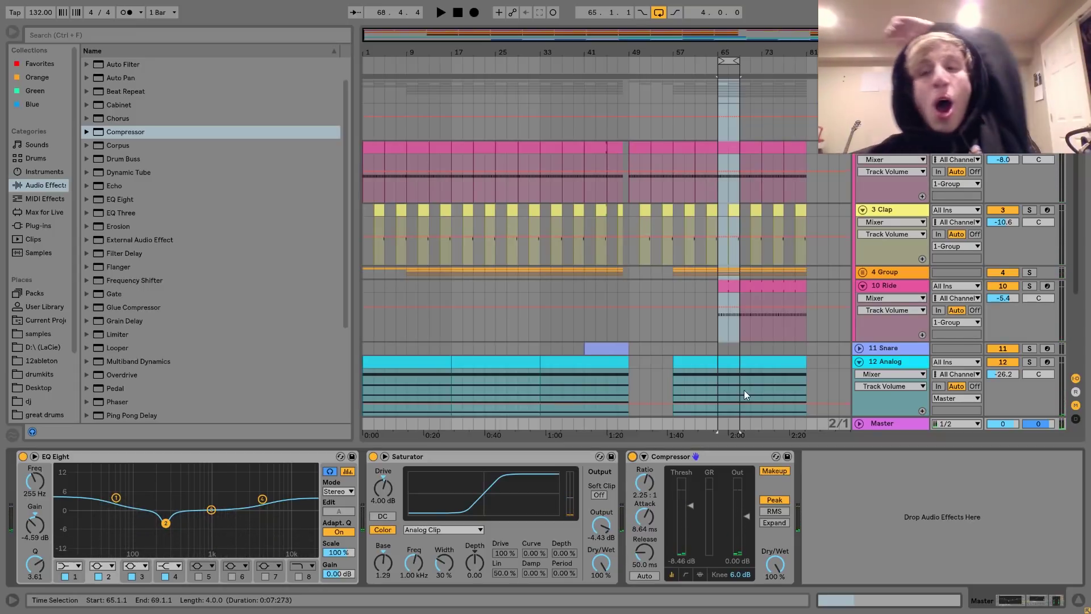
pyautogui.click(876, 360)
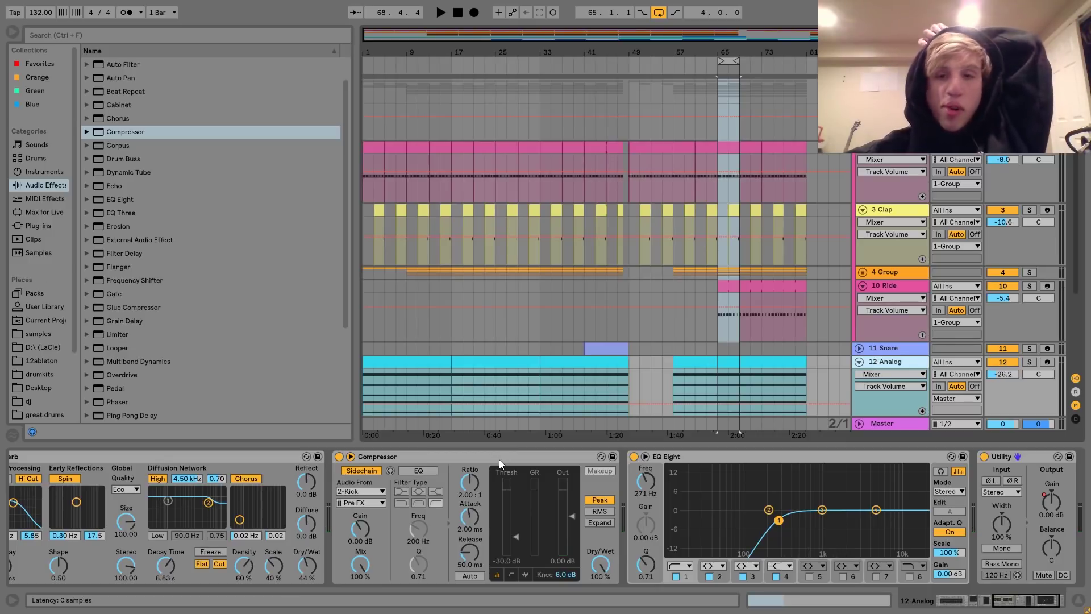
pyautogui.click(875, 425)
pyautogui.click(674, 461)
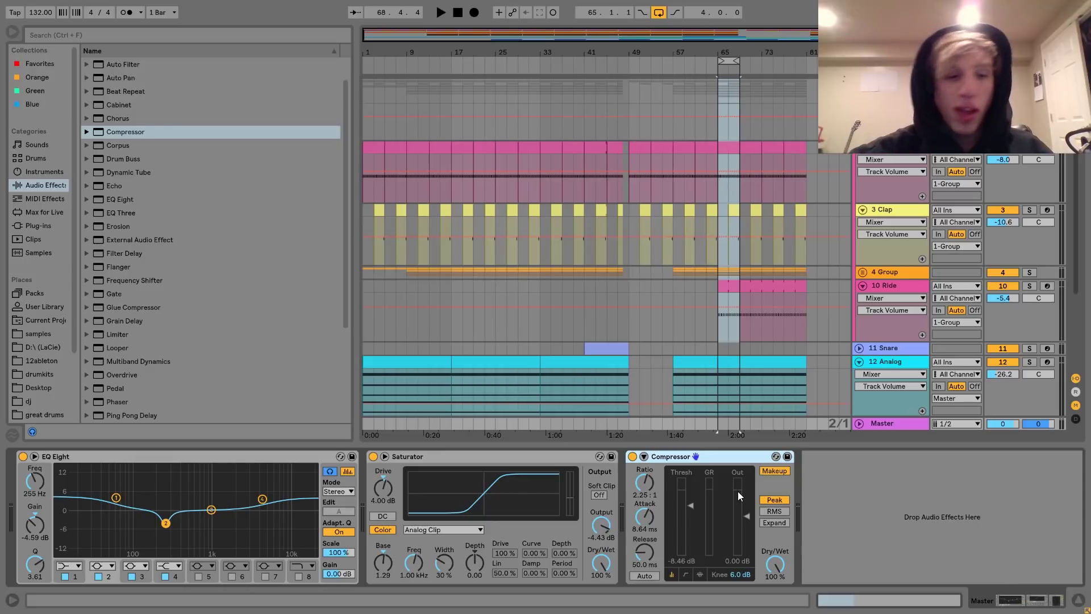
# Step: Check the master peak level in the Session mixer during playback and reset its peak readout
pyautogui.press('Tab')
pyautogui.press('space')
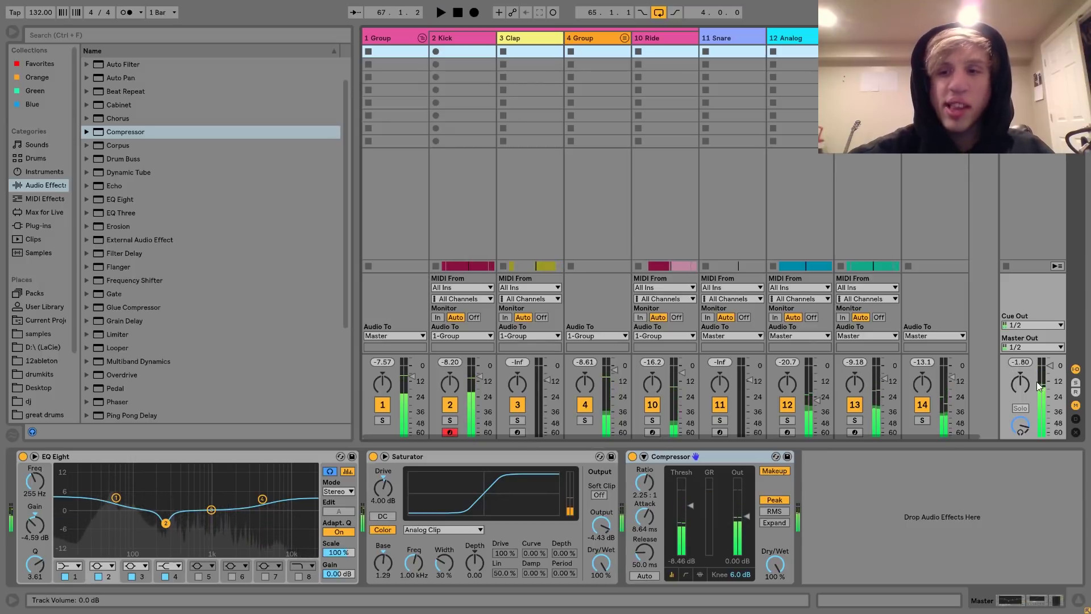
pyautogui.press('space')
pyautogui.click(1023, 362)
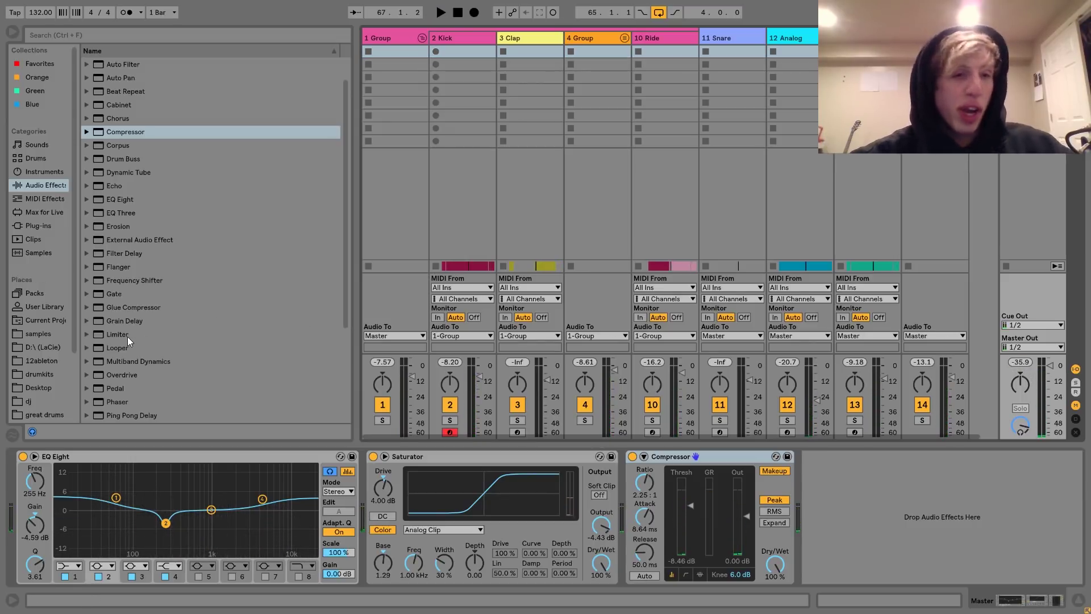
# Step: Add a Limiter with 2.00 dB gain after the Compressor on the Master and check the output level during playback
pyautogui.moveTo(128, 337); pyautogui.dragTo(825, 484)
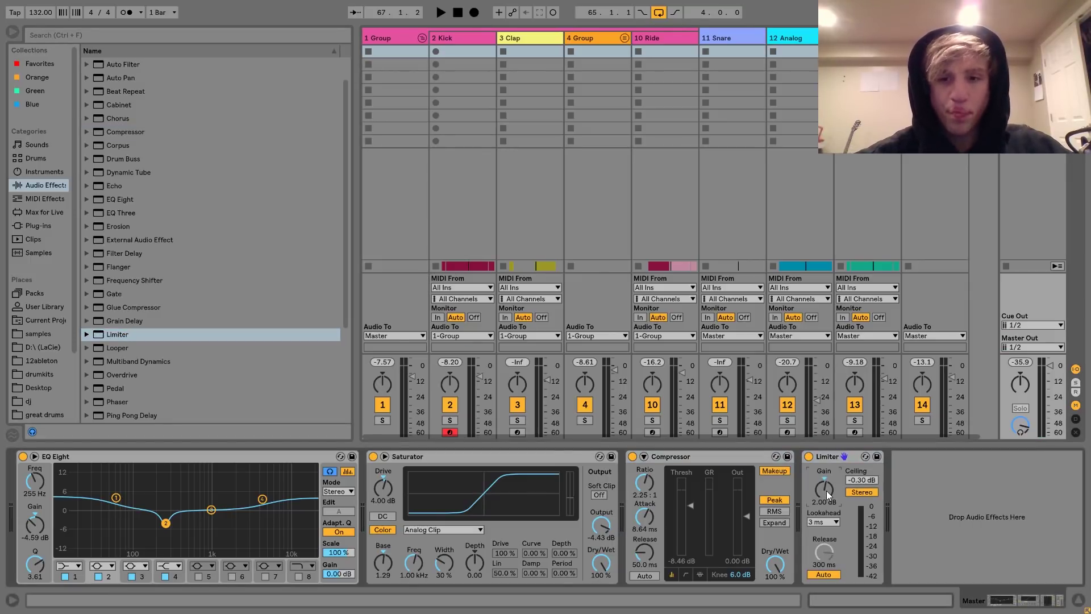
pyautogui.press('space')
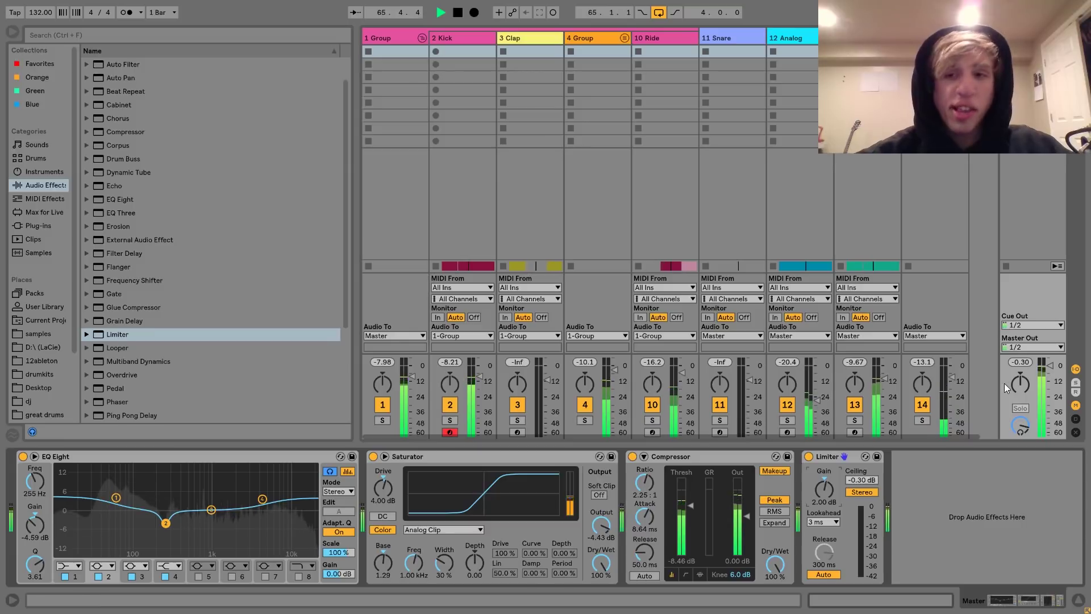
pyautogui.press('space')
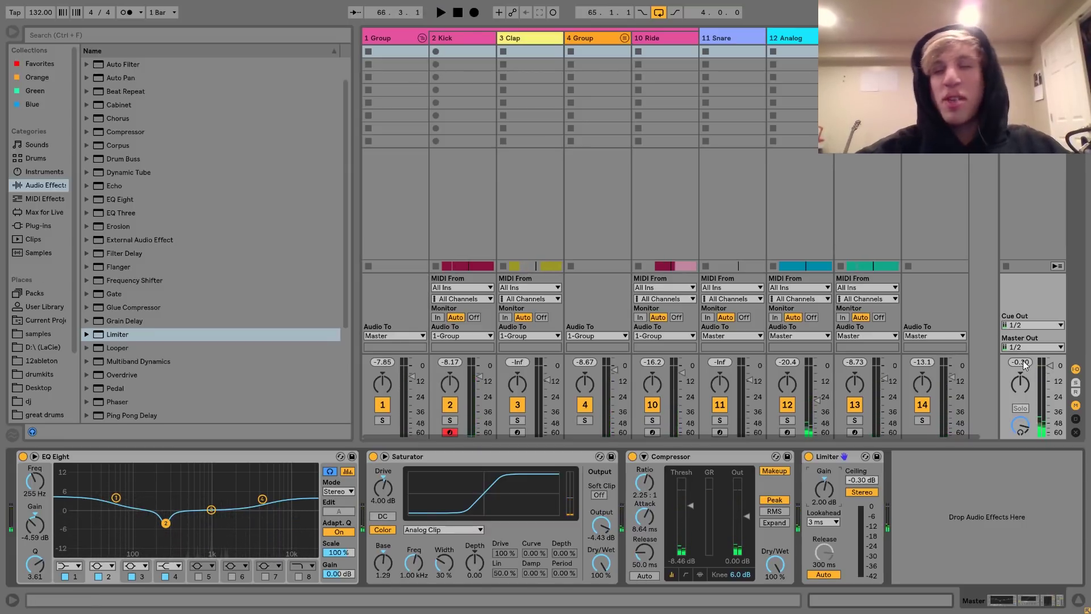
pyautogui.press('space')
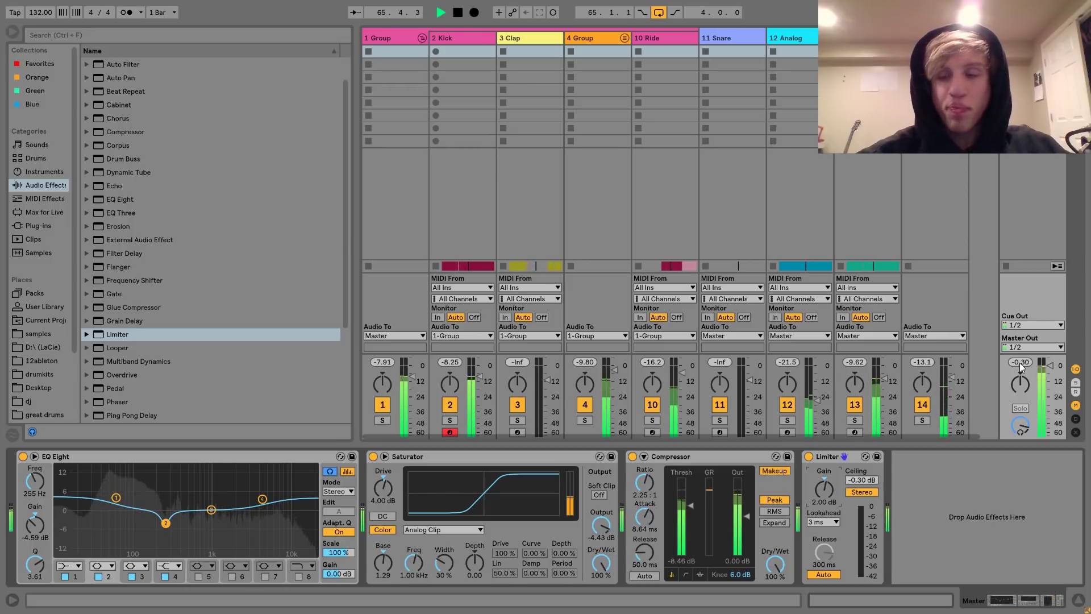
pyautogui.press('space')
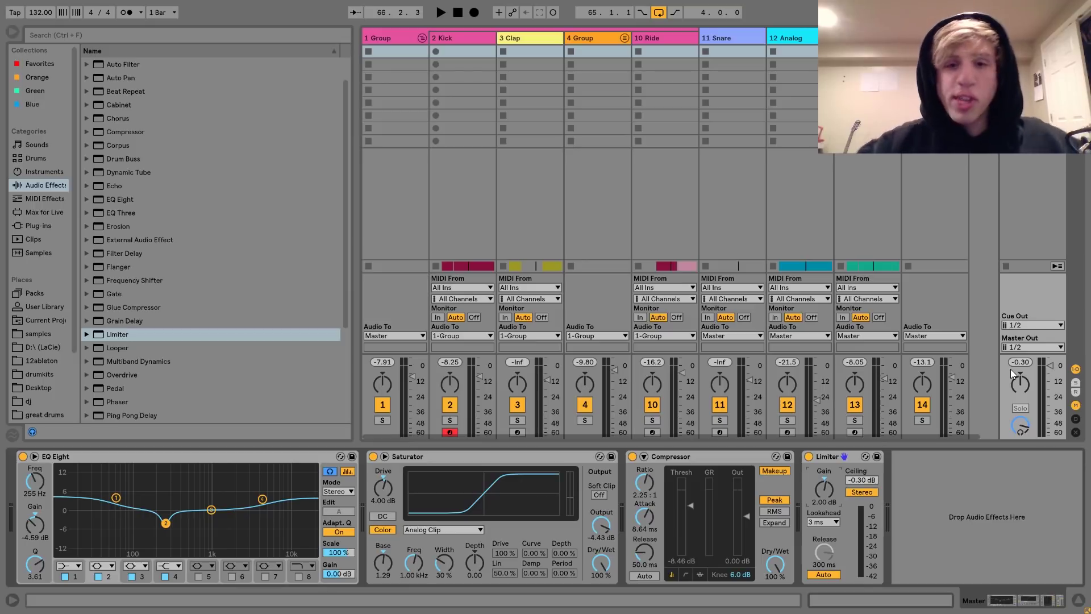
# Step: Bypass the Limiter, add a Utility after it on the Master, and raise its gain to 3.00 dB while playing the loop
pyautogui.click(809, 457)
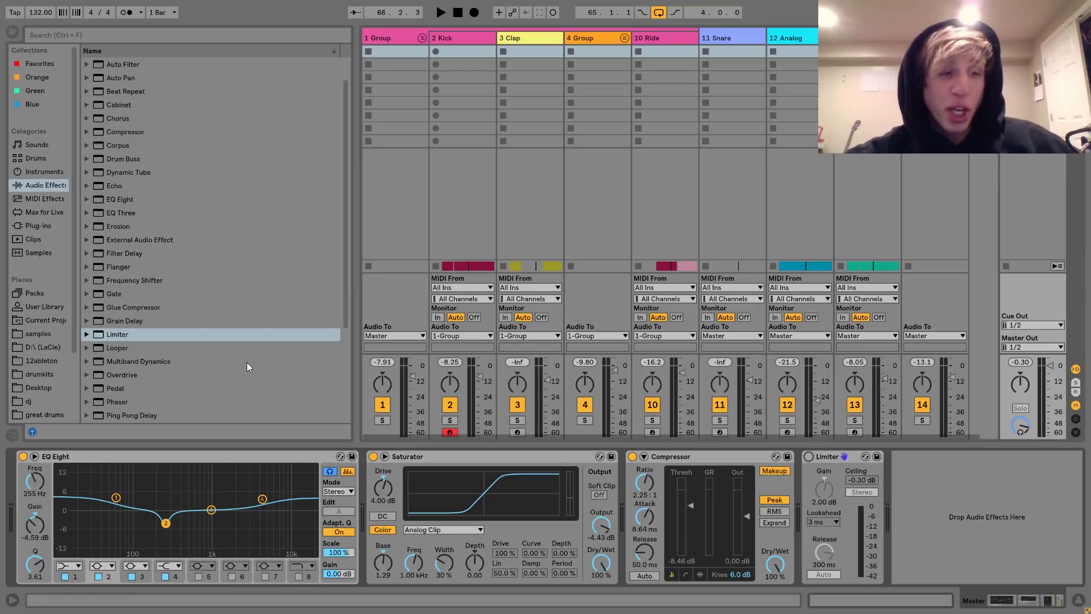
pyautogui.scroll(-5, 247, 363)
pyautogui.doubleClick(115, 389)
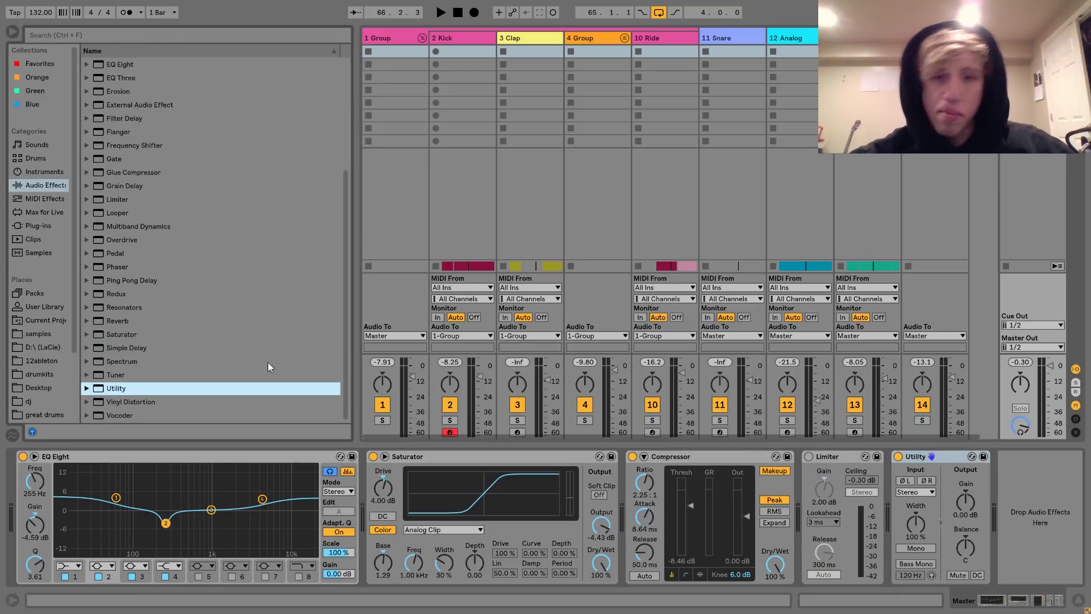
pyautogui.click(967, 514)
pyautogui.press('space')
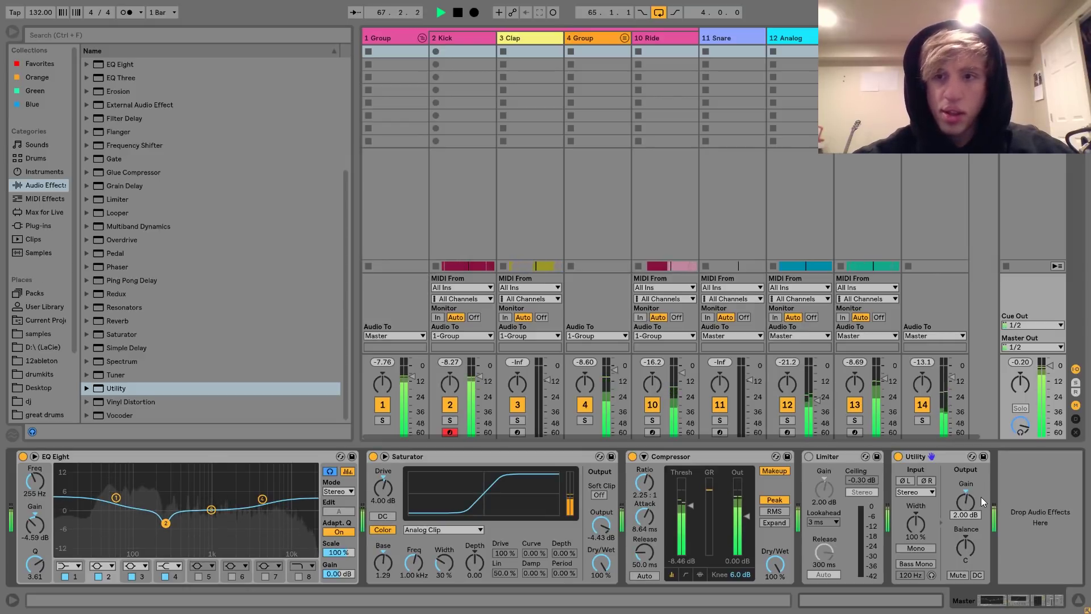
pyautogui.press('Up')
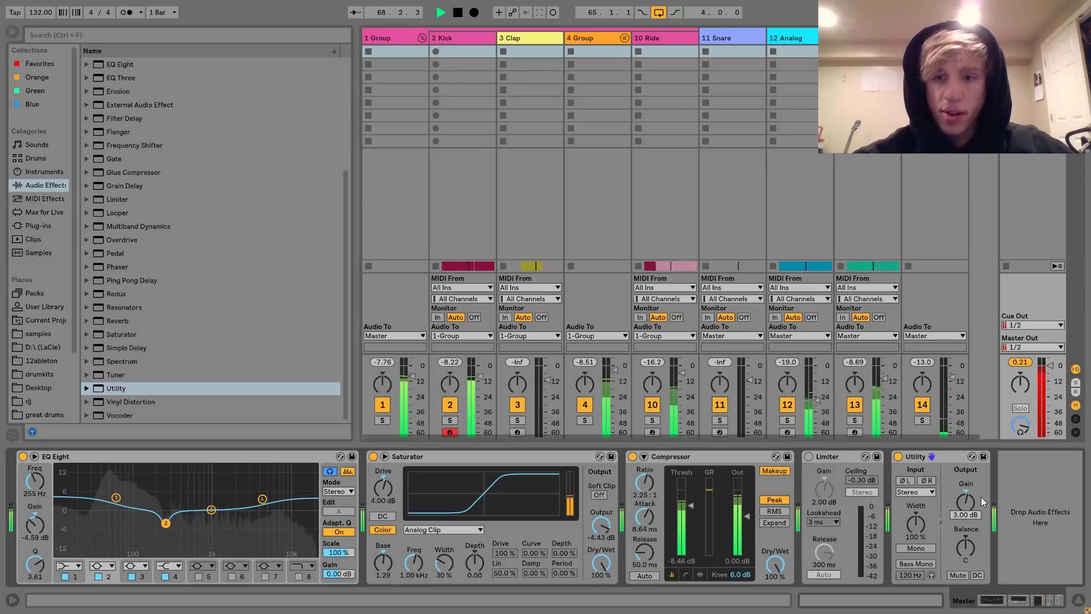
pyautogui.press('space')
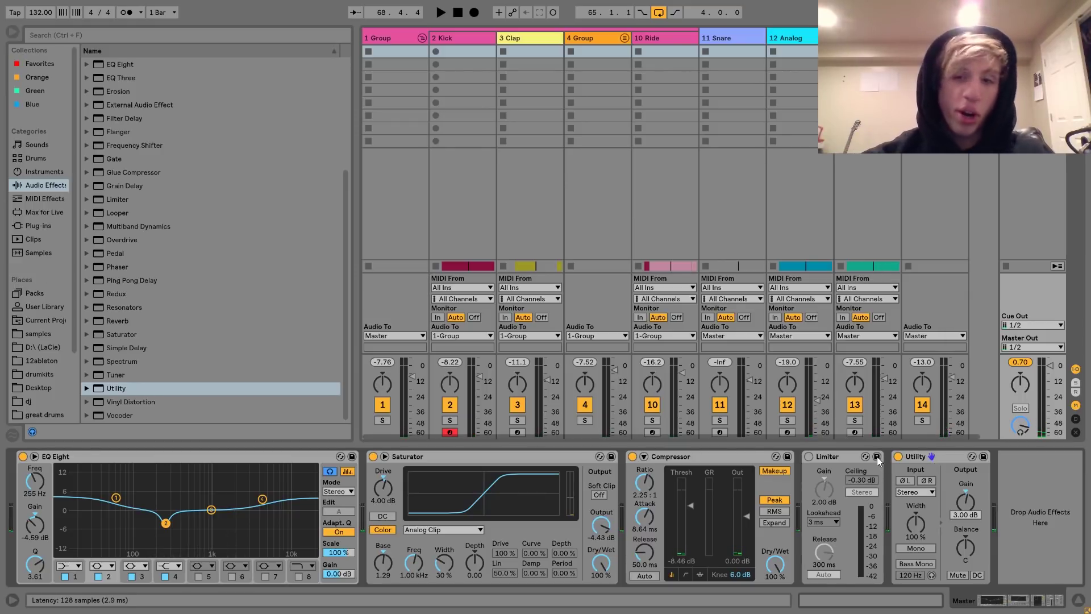
# Step: Turn the Utility off and the Limiter on, and audition the loop through the Limiter
pyautogui.click(916, 456)
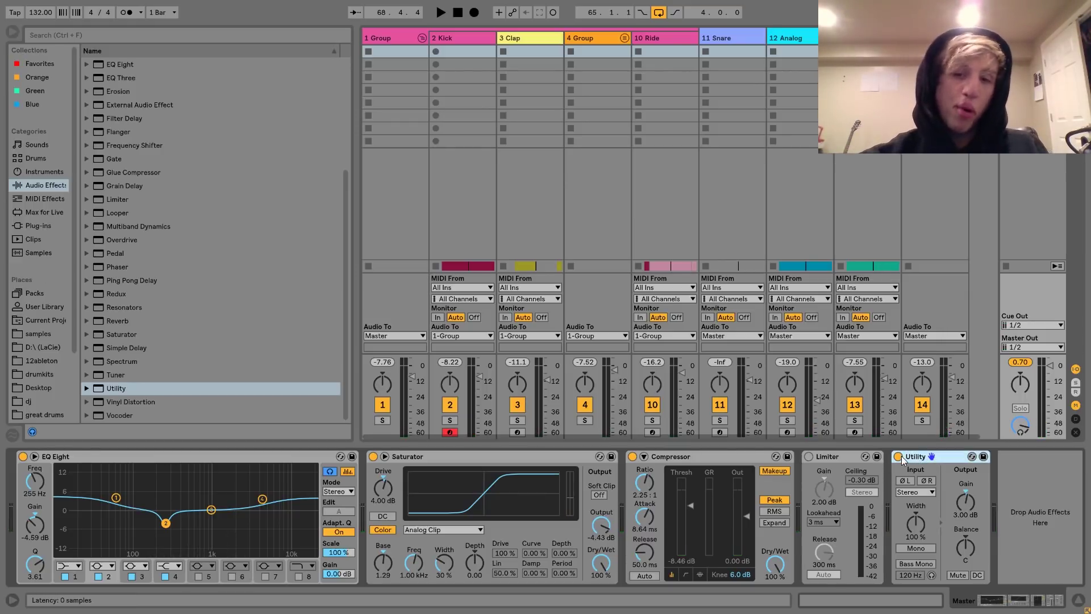
pyautogui.click(899, 457)
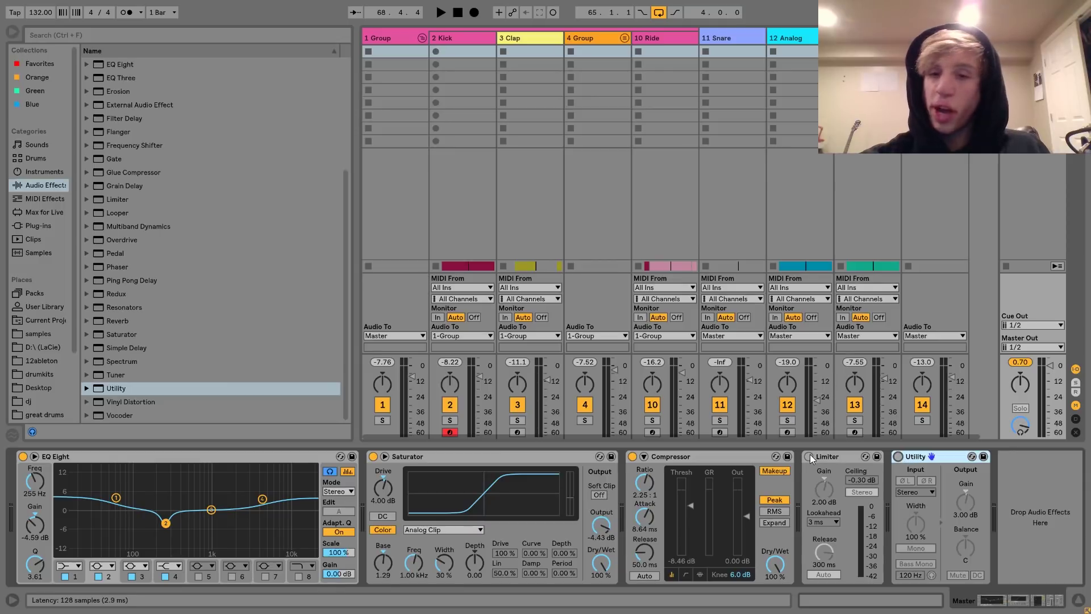
pyautogui.click(809, 457)
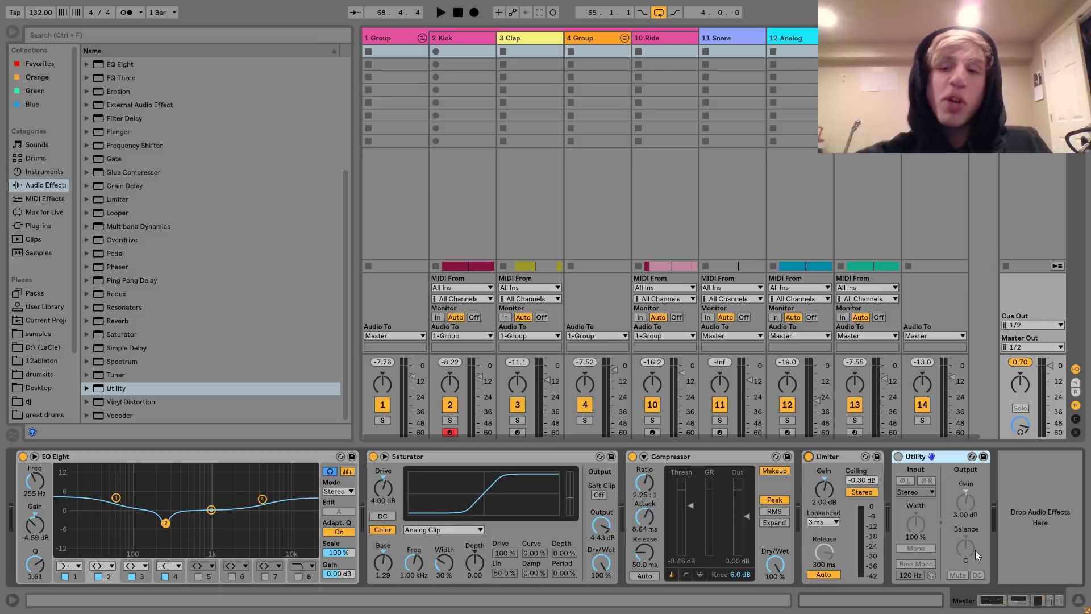
pyautogui.press('space')
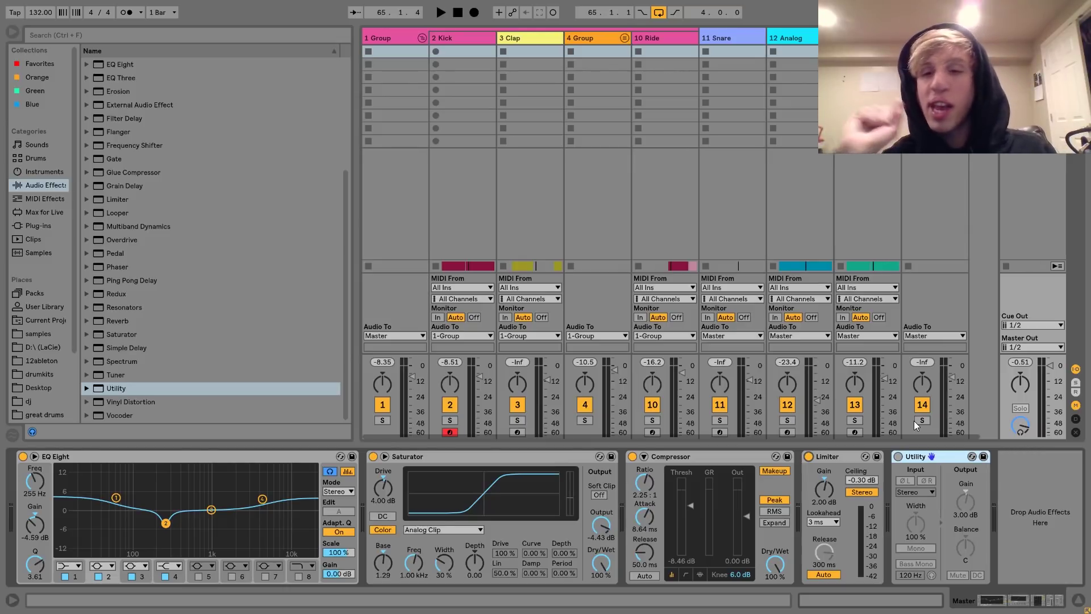
# Step: Switch from the Limiter to the Utility on the Master, set the Utility's gain to 2.00 dB, and audition the loop
pyautogui.click(808, 457)
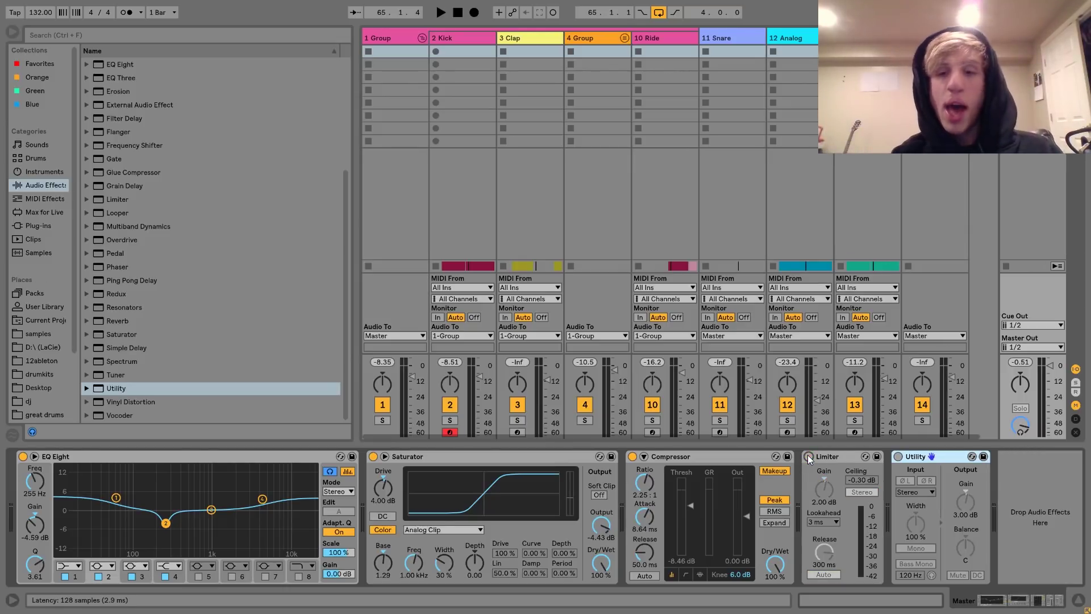
pyautogui.click(897, 457)
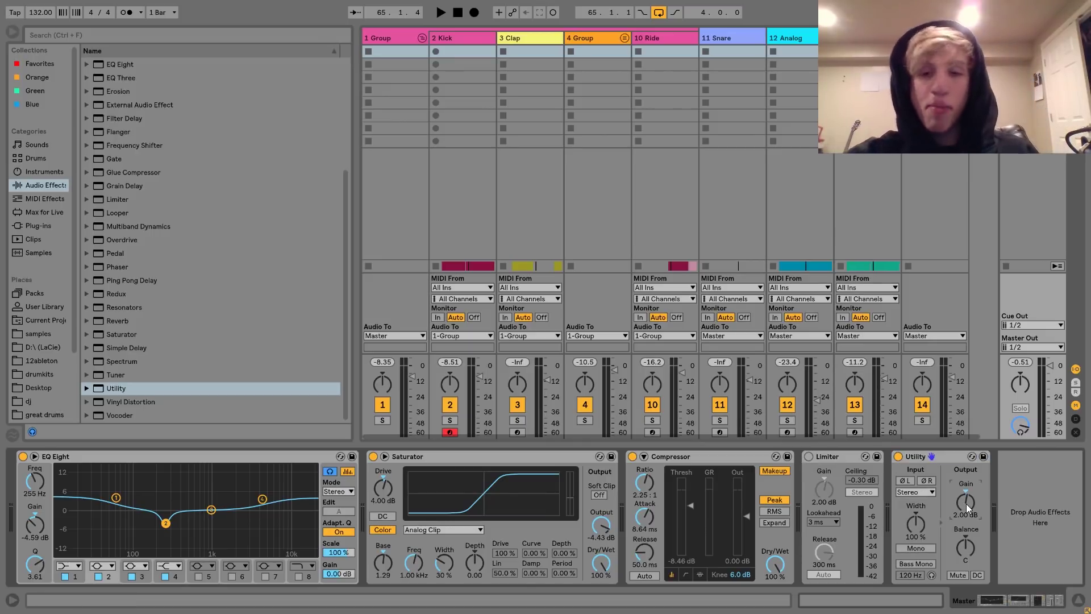
pyautogui.press('space')
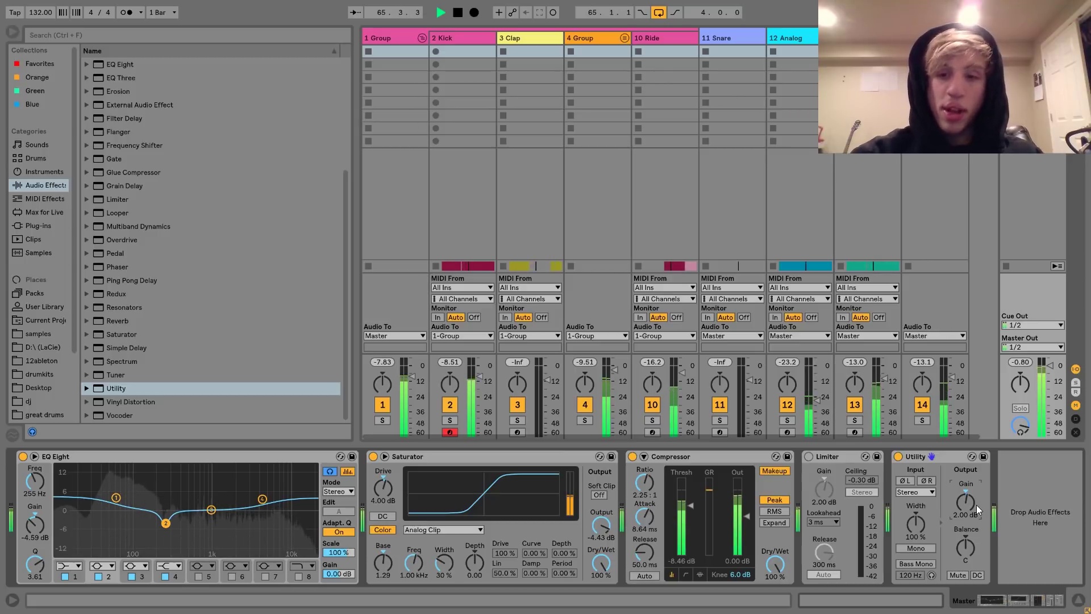
pyautogui.press('space')
# Step: Play the arrangement from bar 45 and check the master level in the Session mixer
pyautogui.press('Tab')
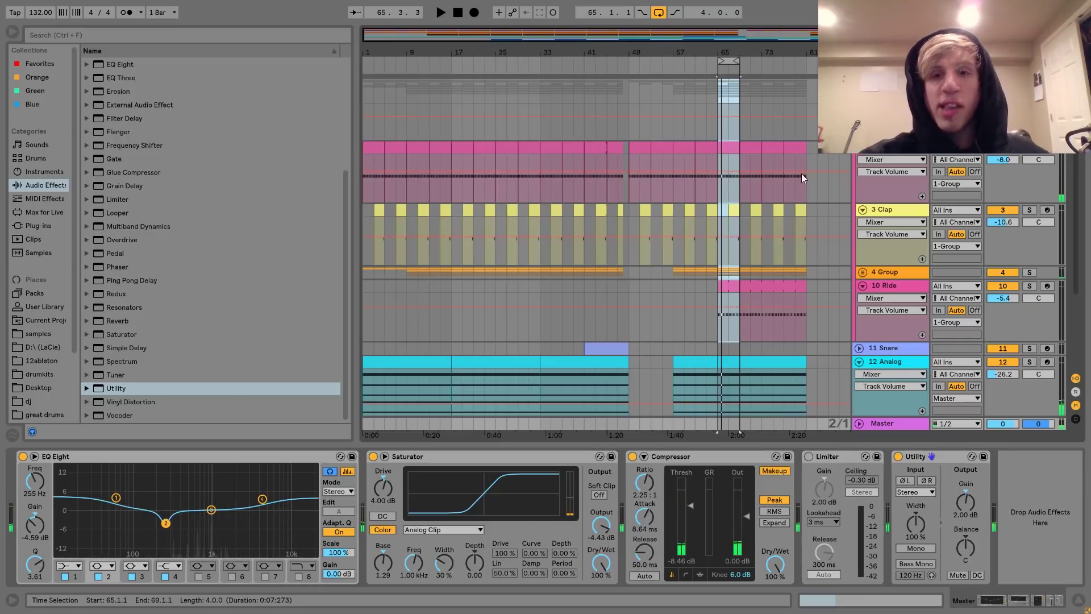
pyautogui.click(608, 284)
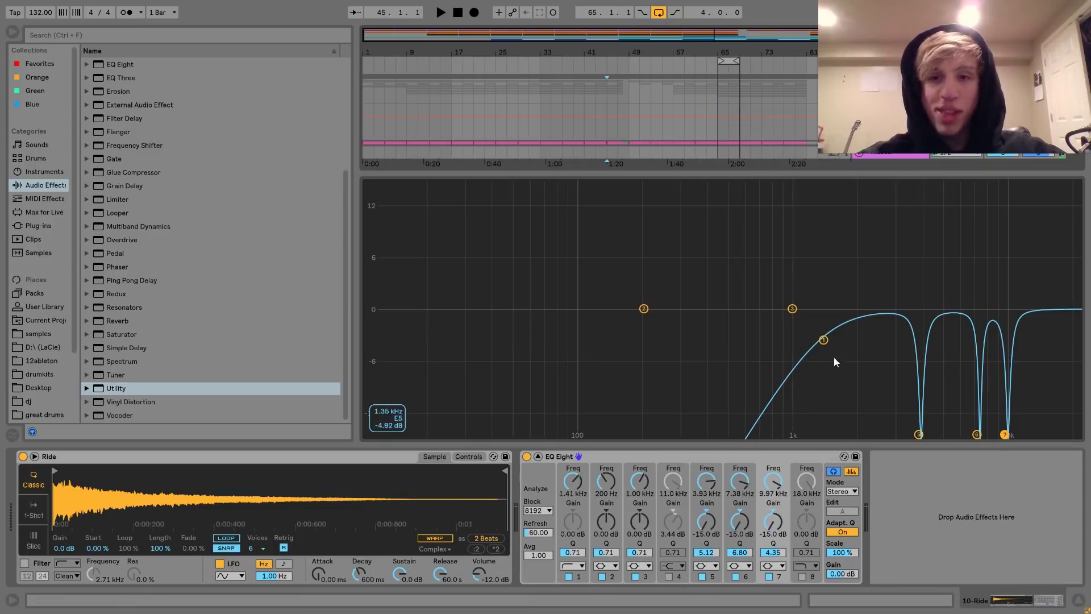
pyautogui.press('space')
pyautogui.click(1078, 605)
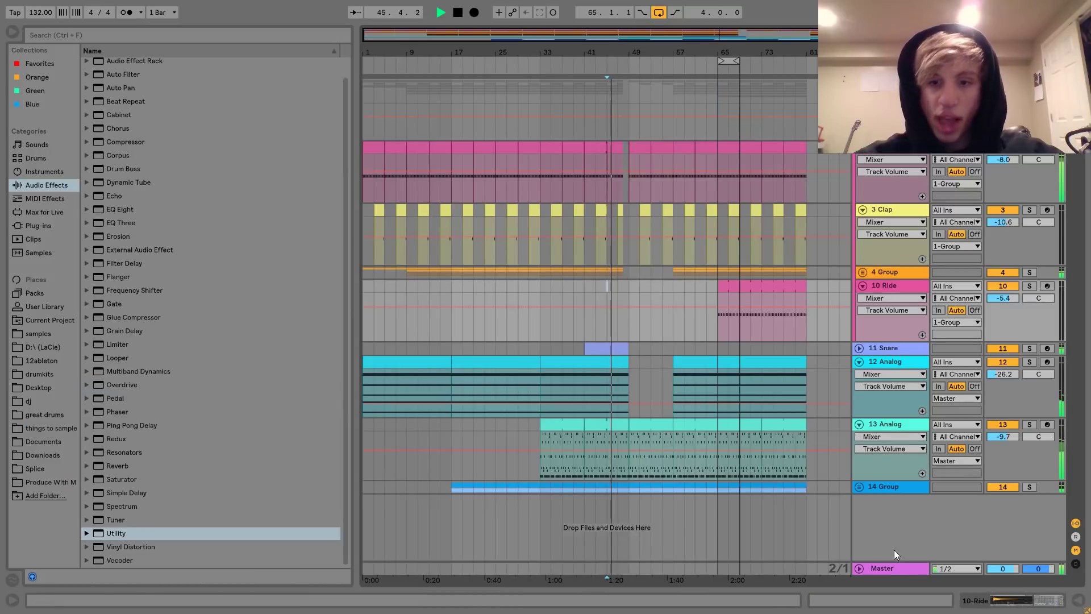
pyautogui.press('Tab')
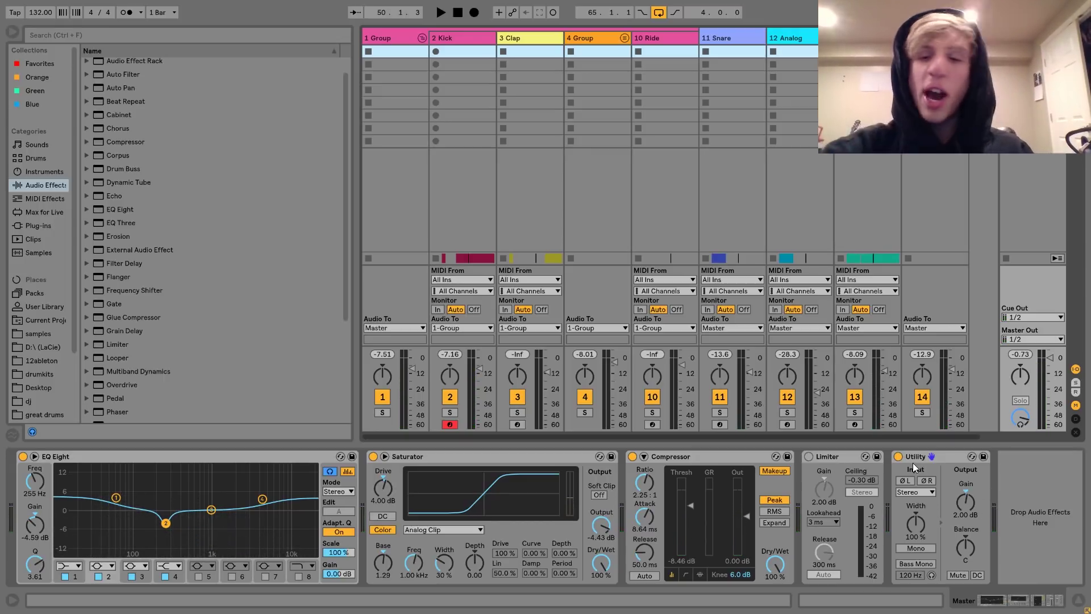
# Step: Deactivate the Utility on the Master and reactivate the Limiter
pyautogui.click(899, 457)
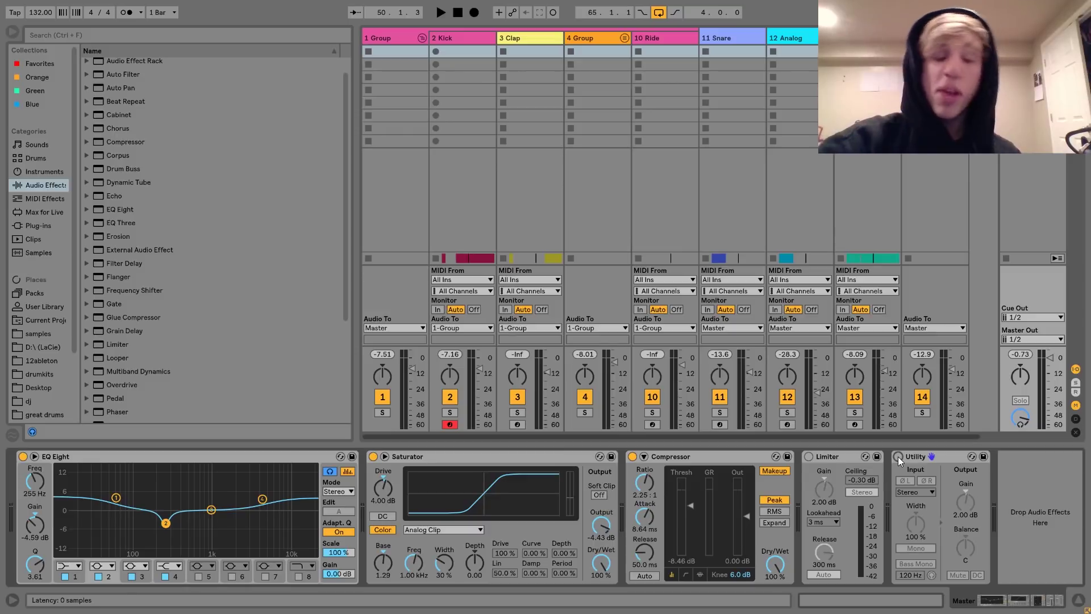
pyautogui.click(809, 457)
pyautogui.click(809, 456)
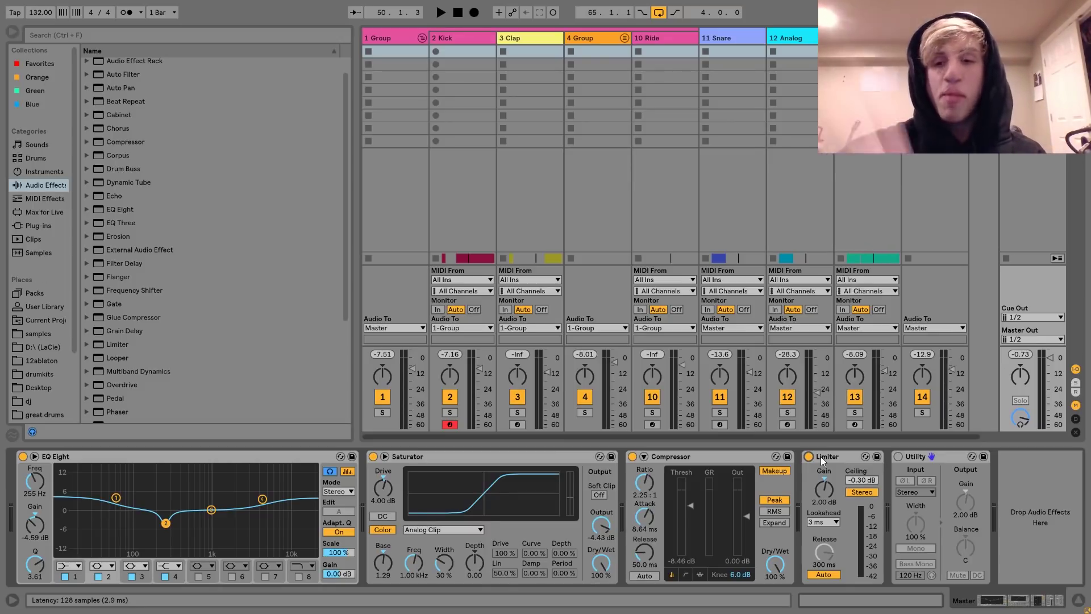
# Step: Group the Master's EQ Eight, Saturator, Compressor and Limiter into one Audio Effect Rack
pyautogui.click(824, 455)
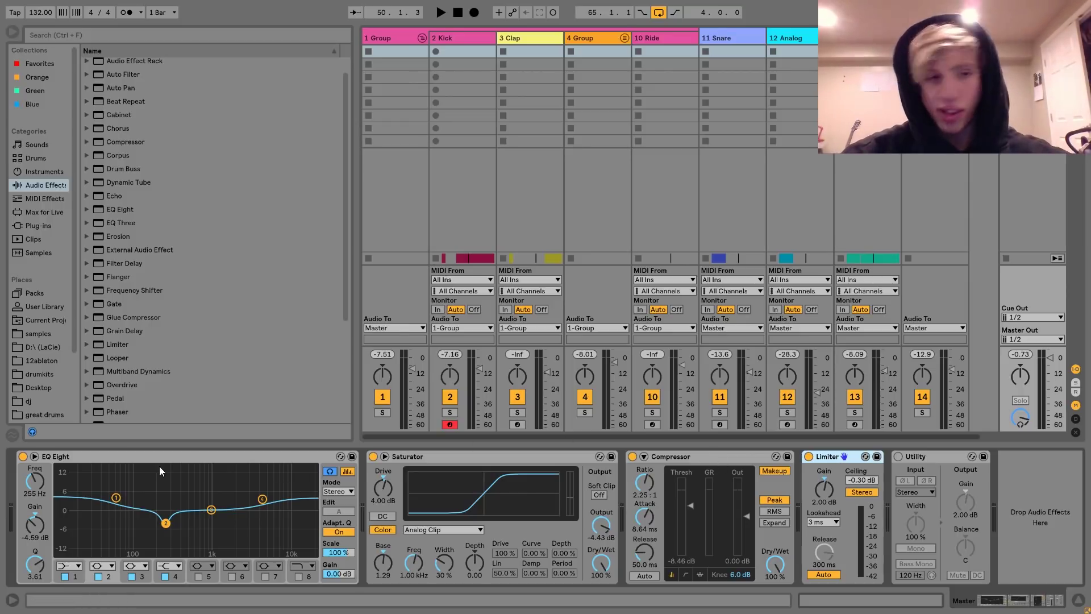
pyautogui.keyDown('shift'); pyautogui.click(128, 457); pyautogui.keyUp('shift')
pyautogui.hotkey('ctrl', 'g')
# Step: Delete the Utility from the Master and compare playback from bar 65 with the Audio Effect Rack bypassed and re-enabled
pyautogui.press('Tab')
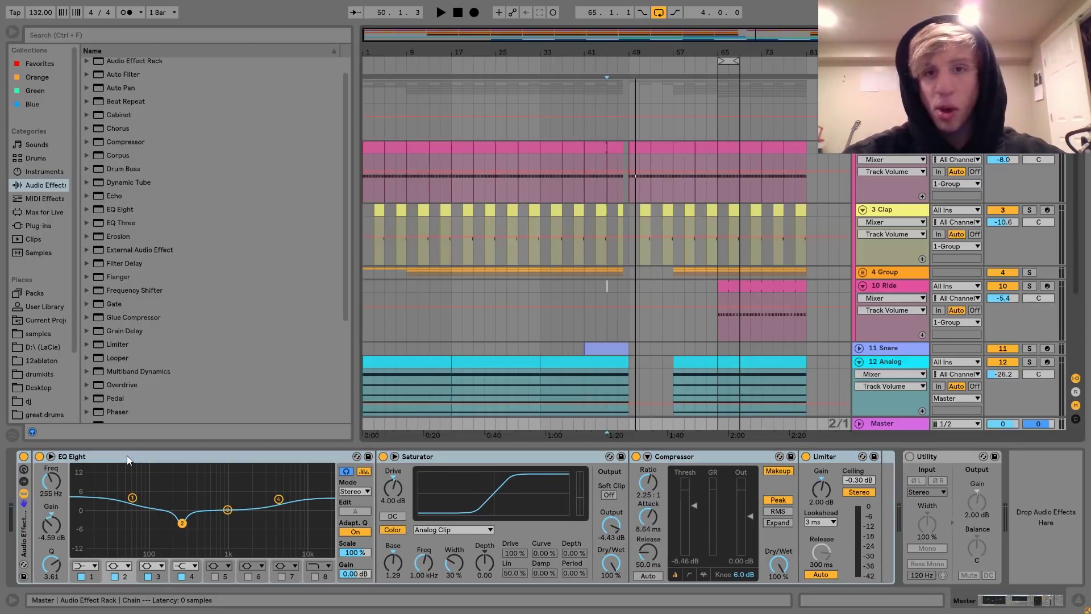
pyautogui.click(718, 175)
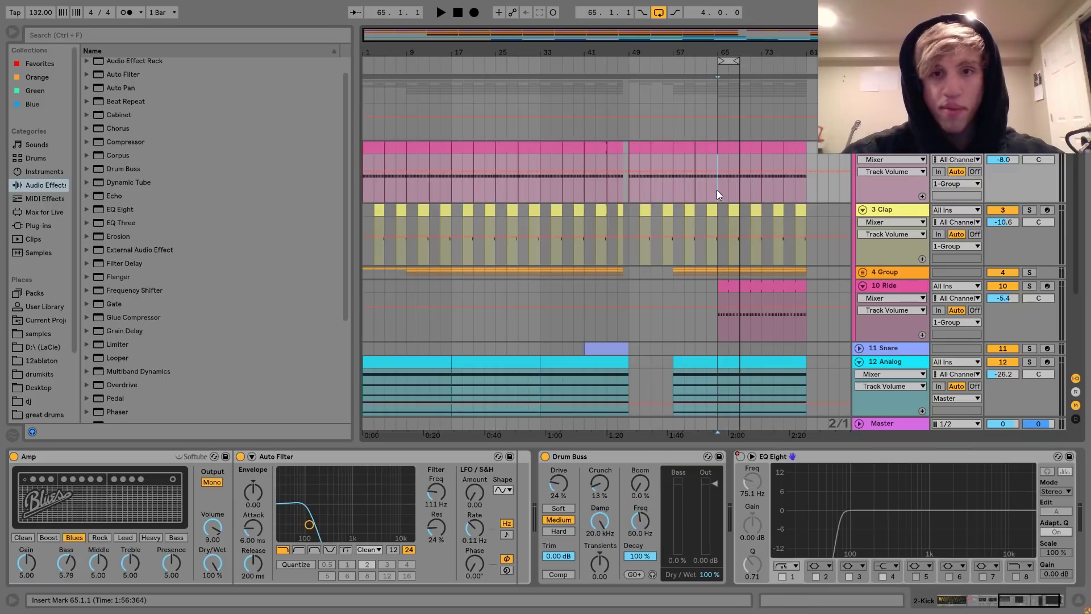
pyautogui.click(865, 425)
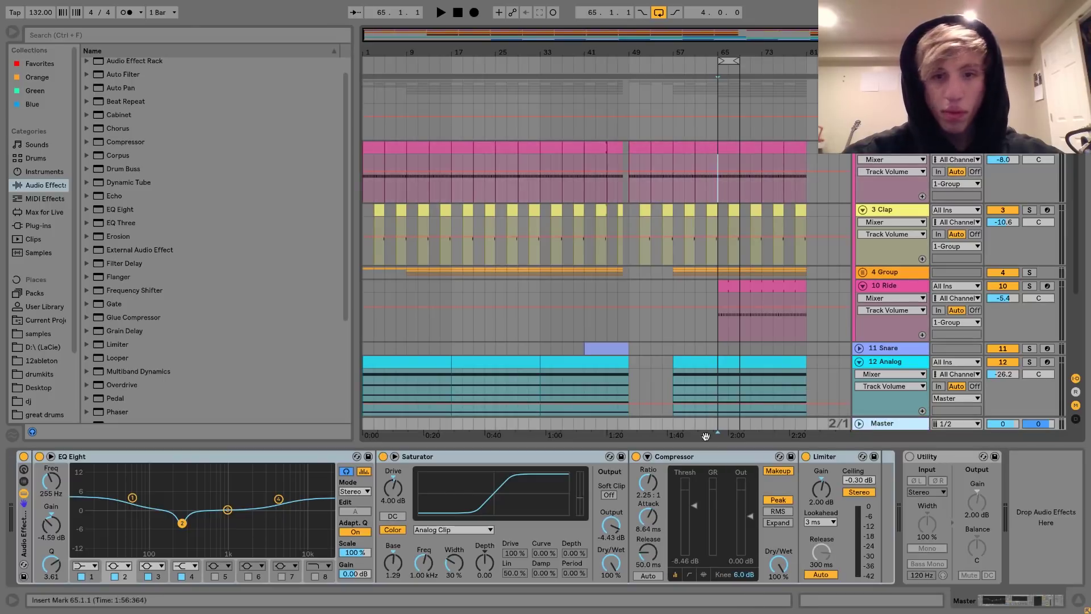
pyautogui.click(23, 456)
pyautogui.press('space')
pyautogui.click(939, 458)
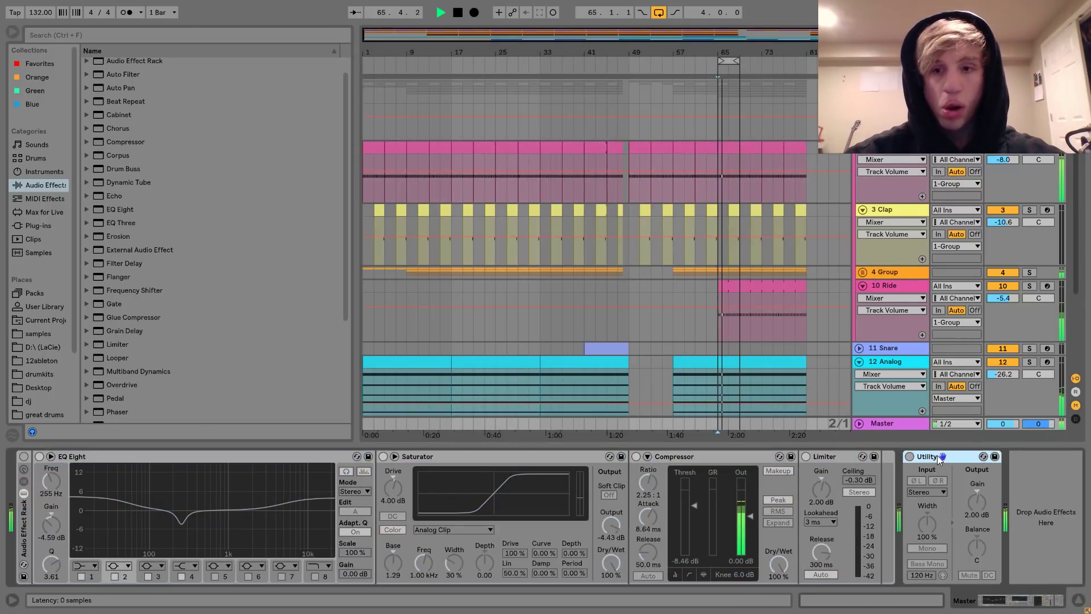
pyautogui.press('Delete')
pyautogui.click(24, 457)
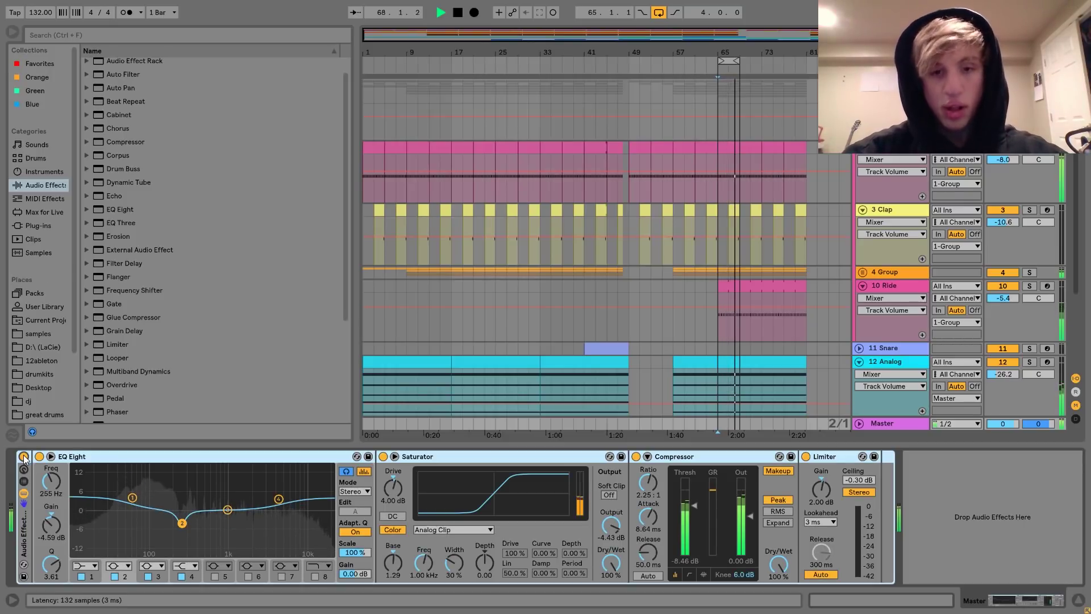
pyautogui.press('space')
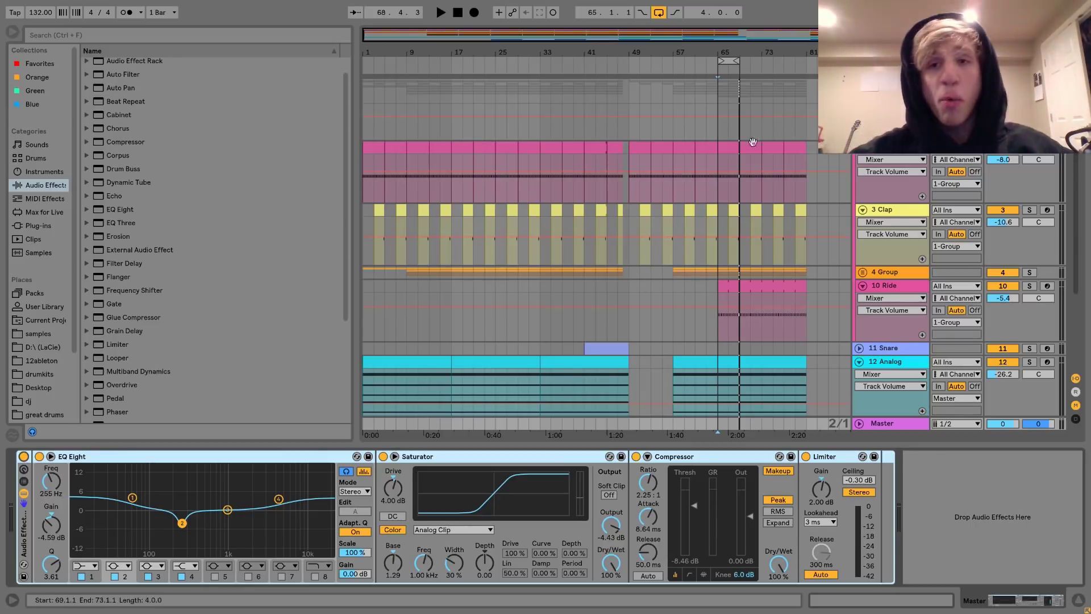
pyautogui.click(718, 171)
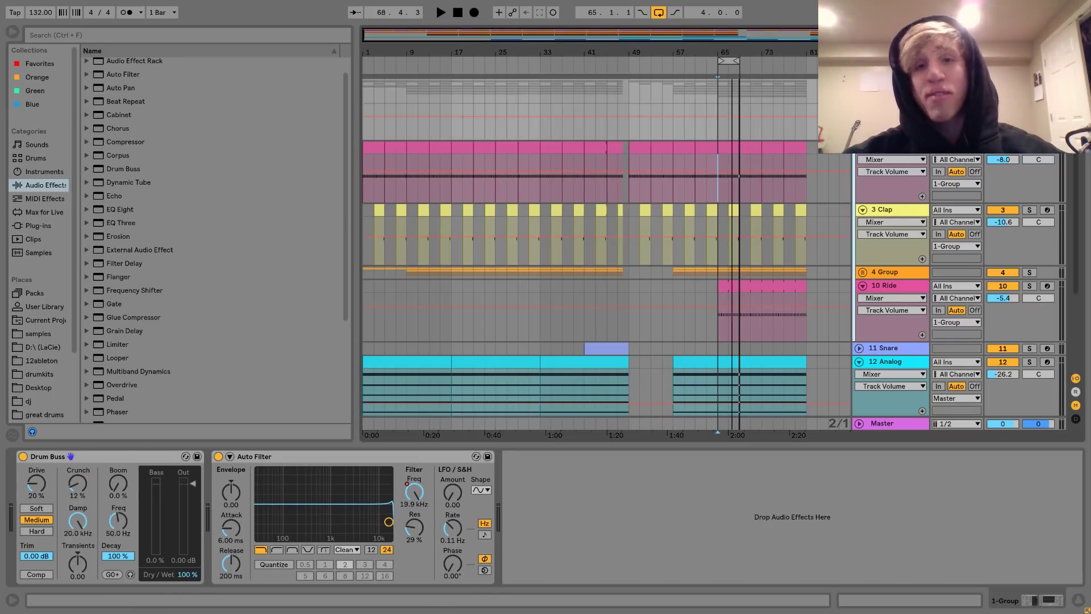
pyautogui.scroll(-7, 606, 239)
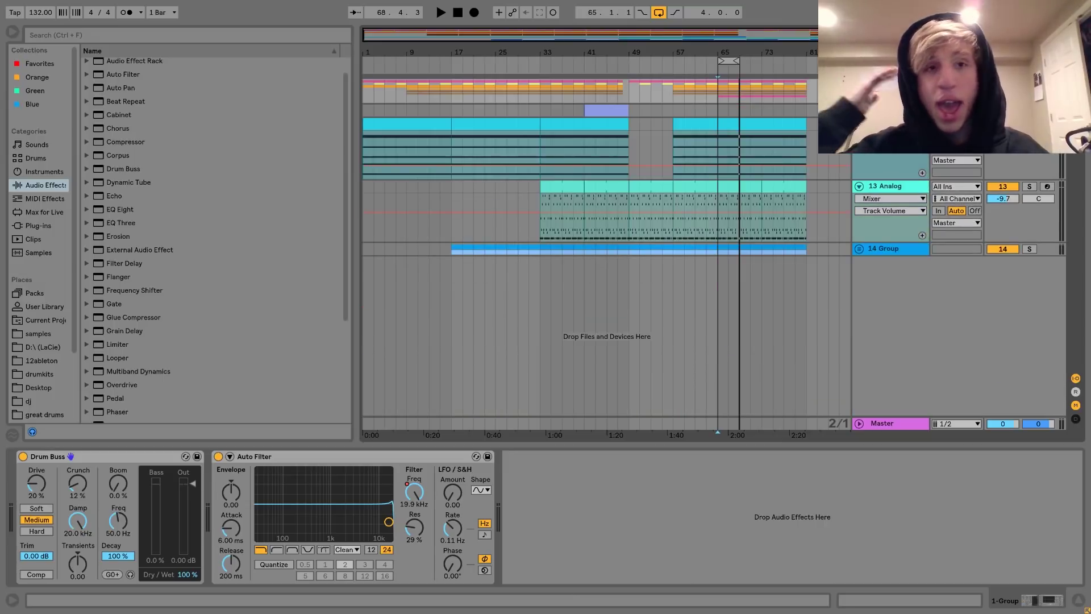